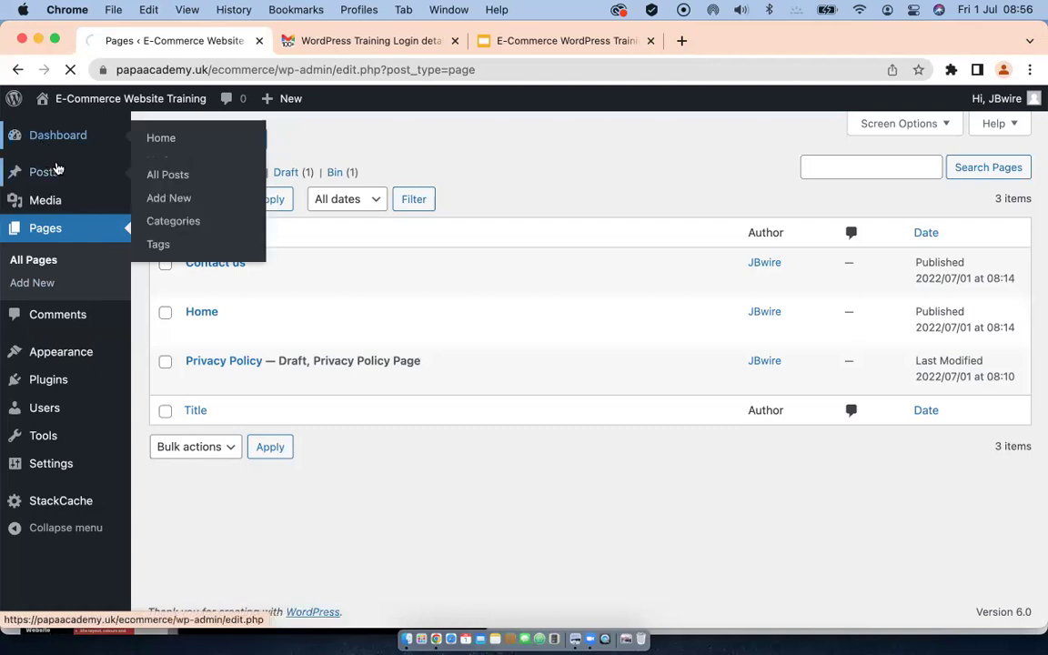
# Step: Go back to the Dashboard home of the E-Commerce Website Training admin
pyautogui.click(52, 136)
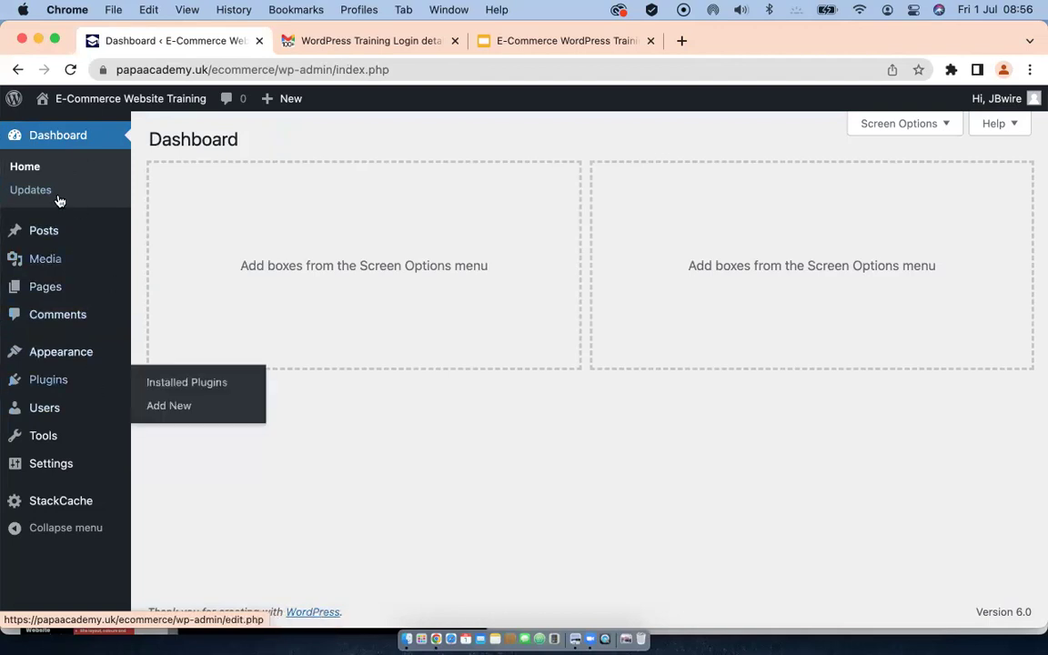
pyautogui.moveTo(78, 373)
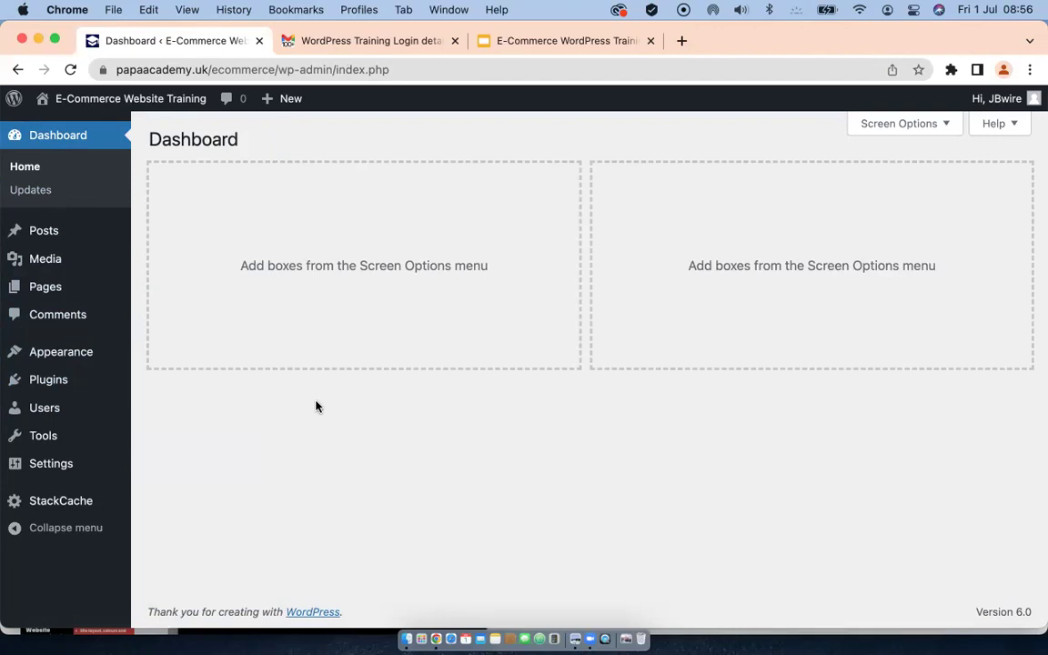
pyautogui.moveTo(42, 466)
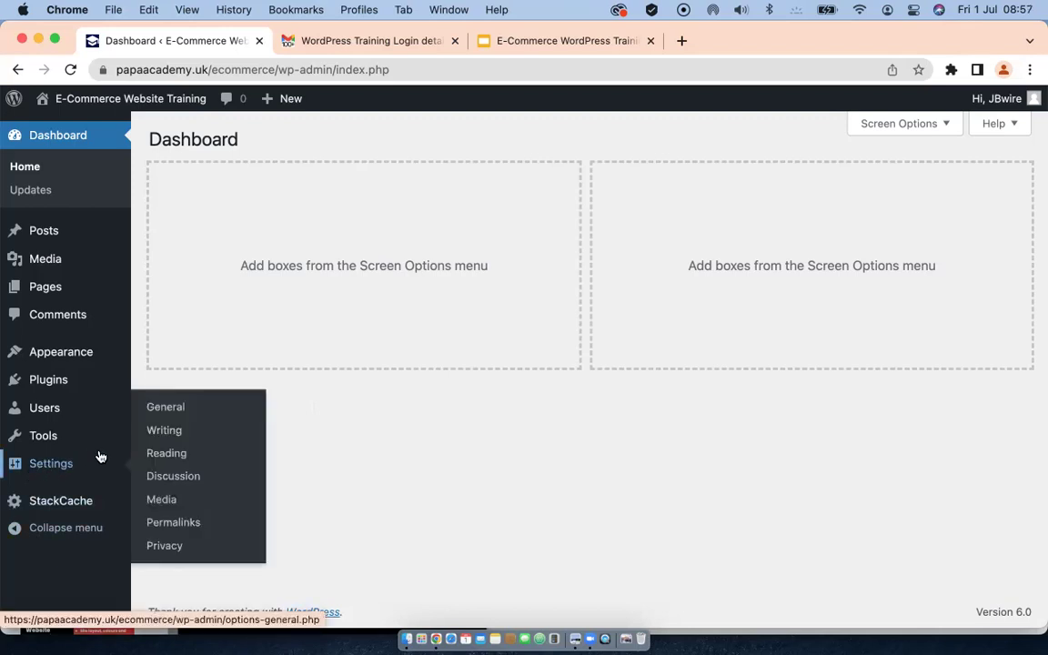
# Step: Open Settings > General and select the current Tagline text
pyautogui.click(167, 411)
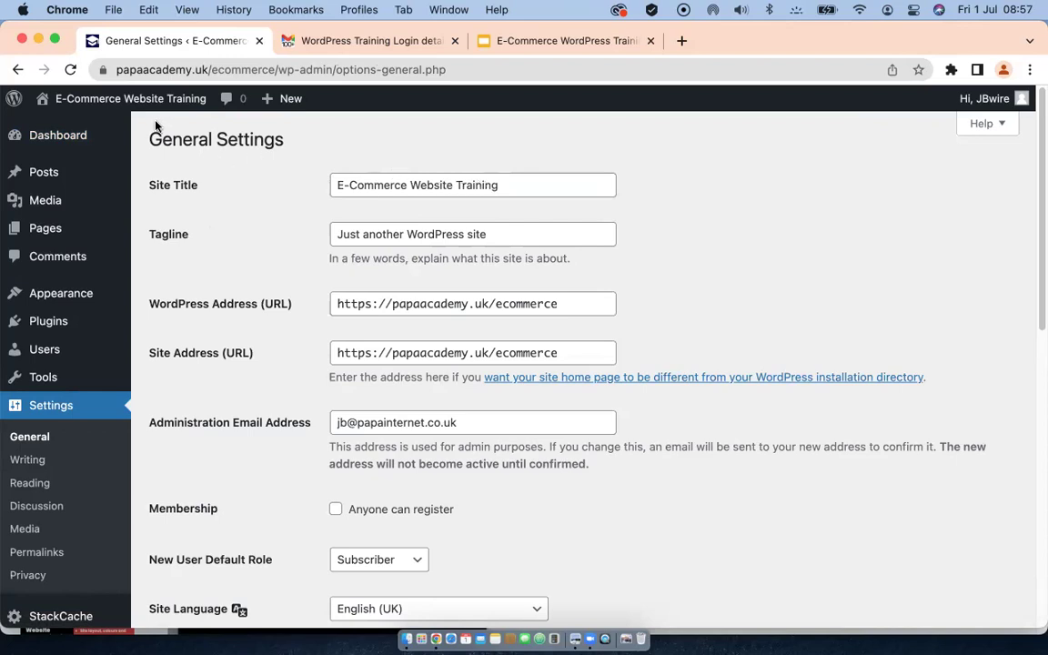
pyautogui.moveTo(99, 105)
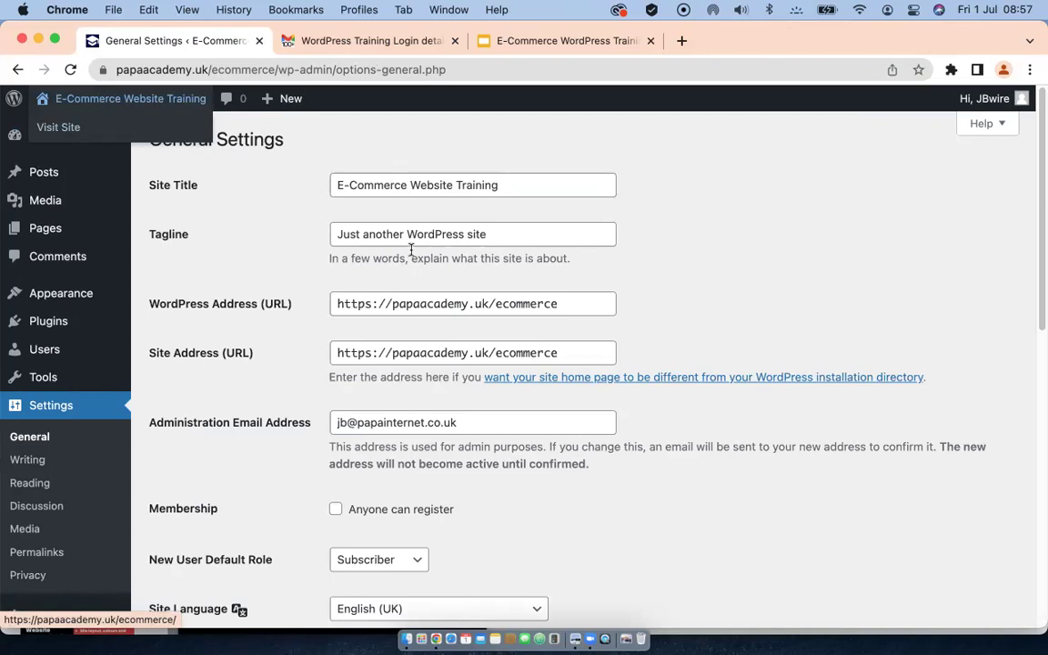
pyautogui.moveTo(495, 238); pyautogui.dragTo(295, 246)
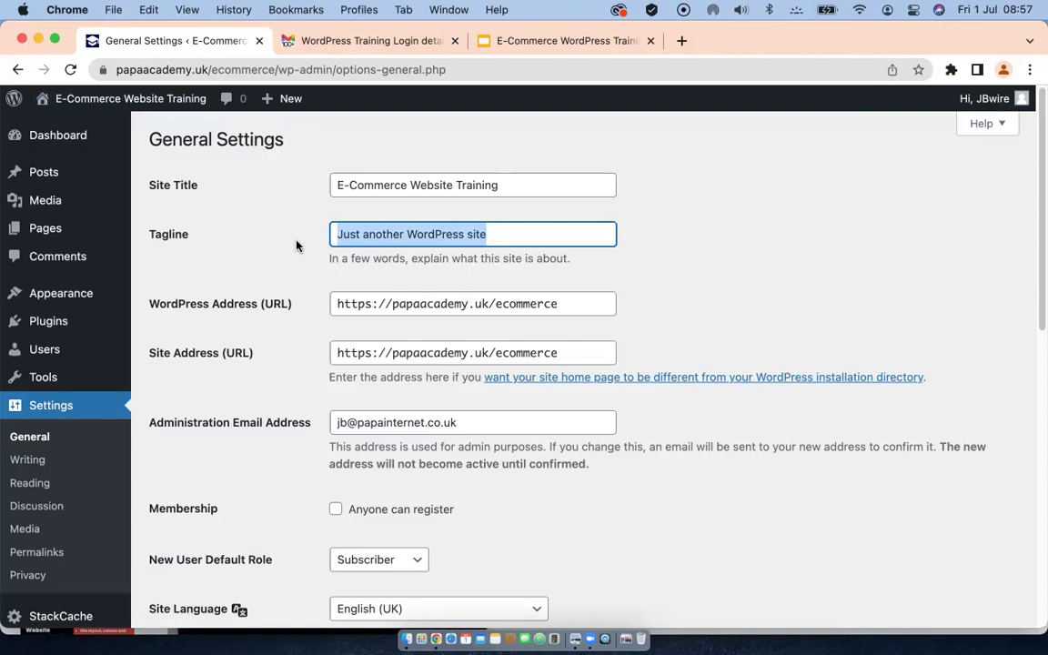
# Step: Replace the tagline with 'My first online shop' and review the remaining general settings
pyautogui.write('My ')
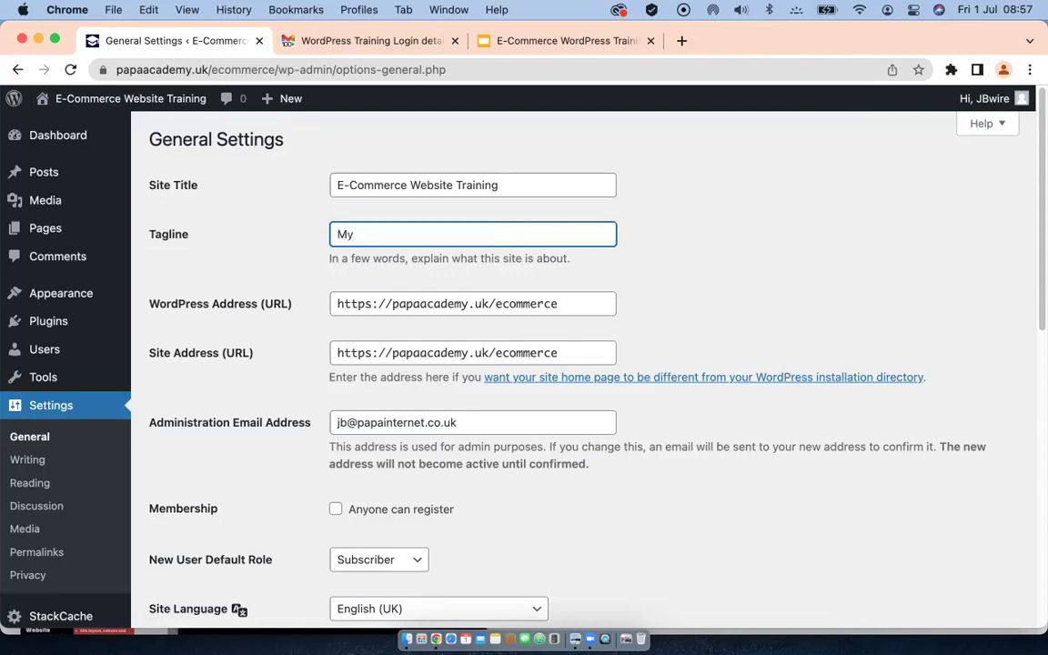
pyautogui.write('first online shop')
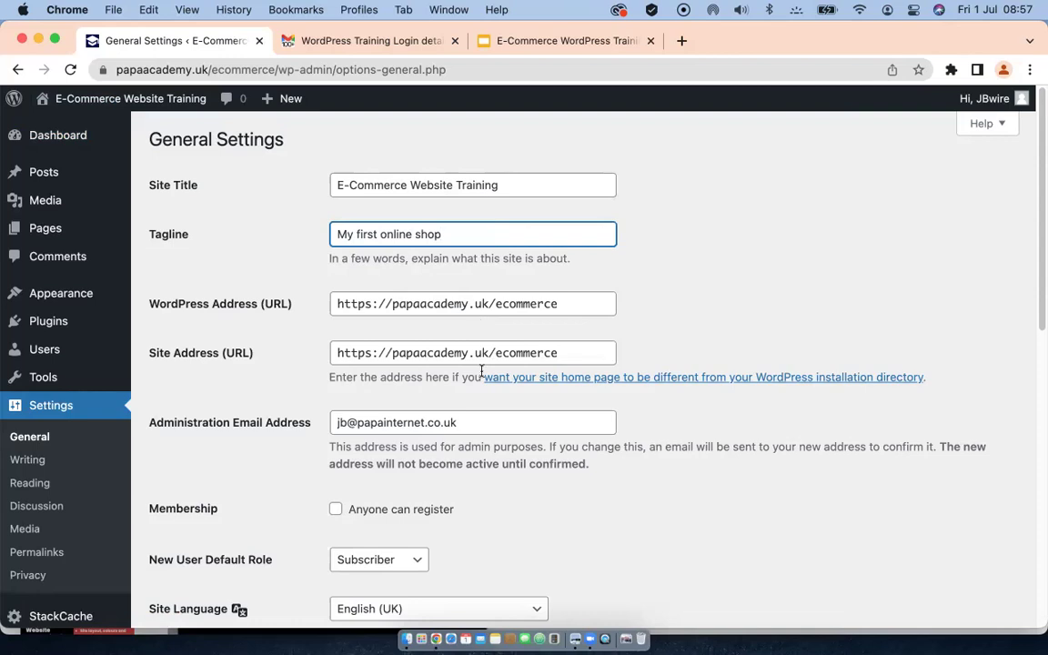
pyautogui.scroll(-2, 481, 370)
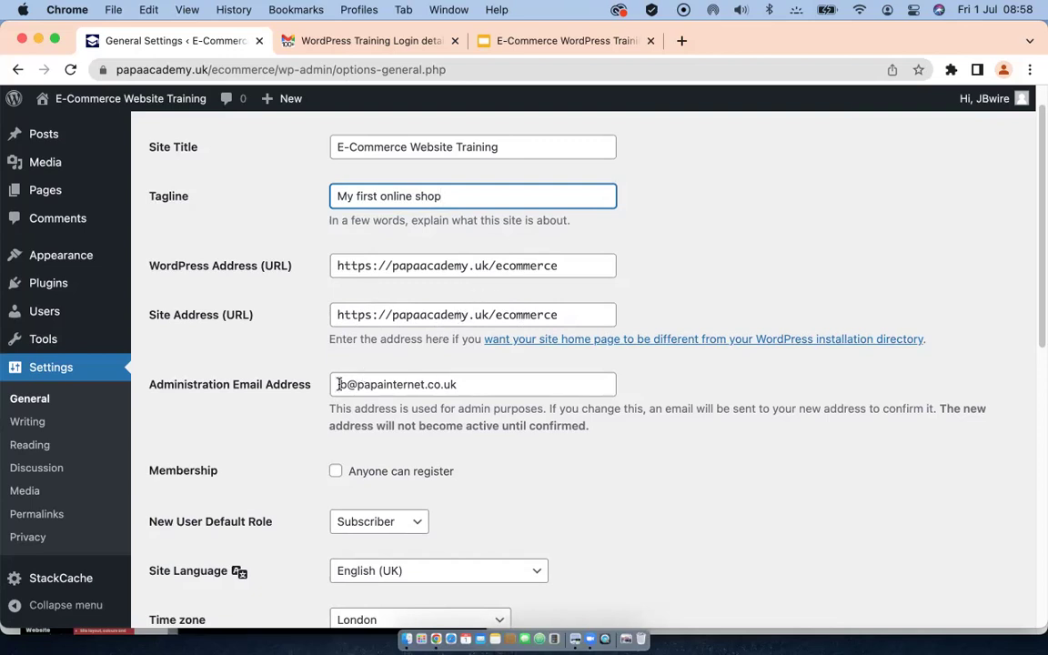
pyautogui.scroll(-2, 341, 378)
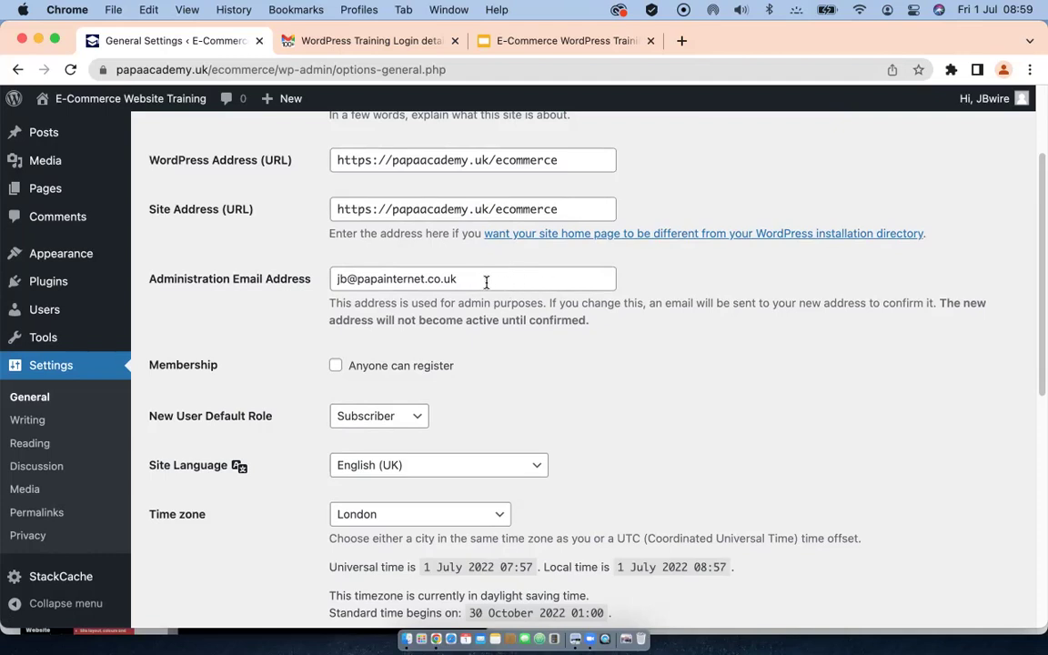
pyautogui.scroll(-2, 479, 368)
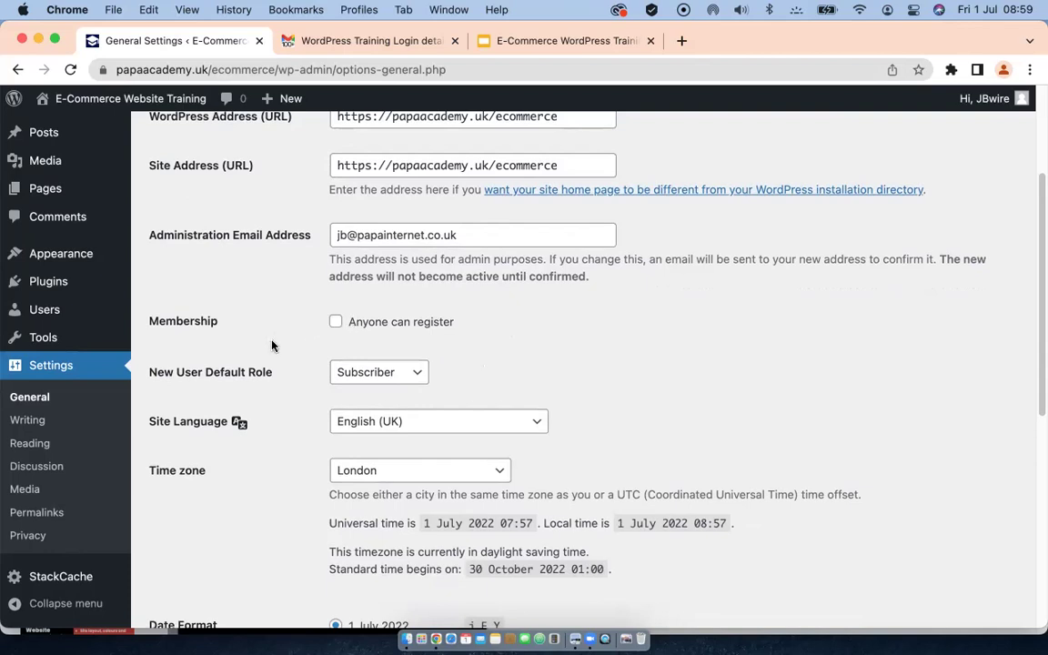
pyautogui.scroll(-2, 275, 367)
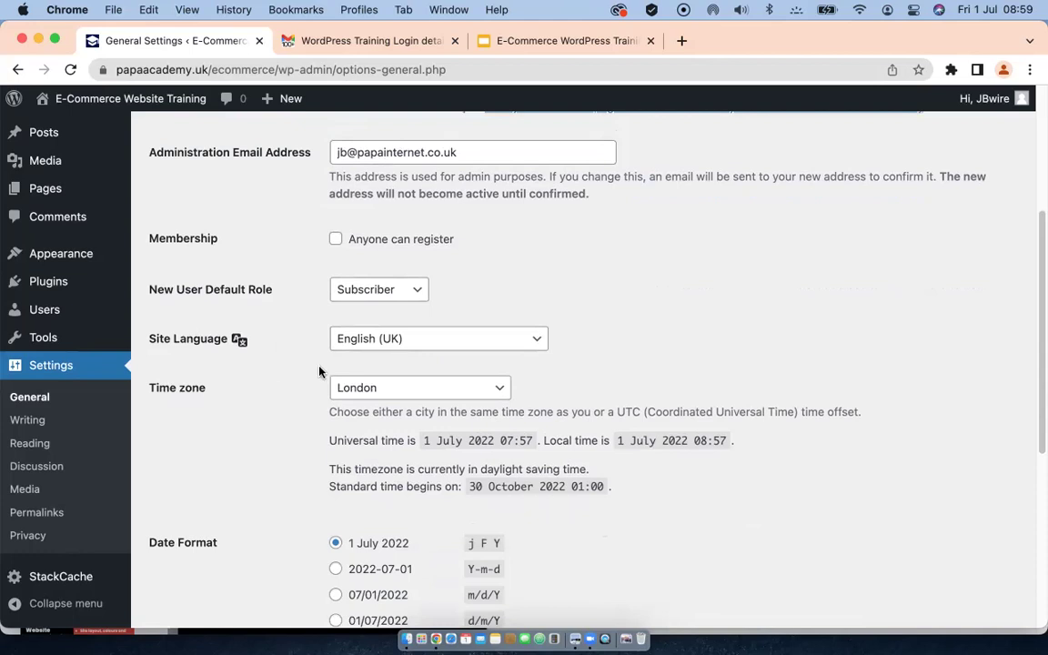
# Step: Set the default new-user role to Contributor, enable 'Anyone can register', and save
pyautogui.click(417, 289)
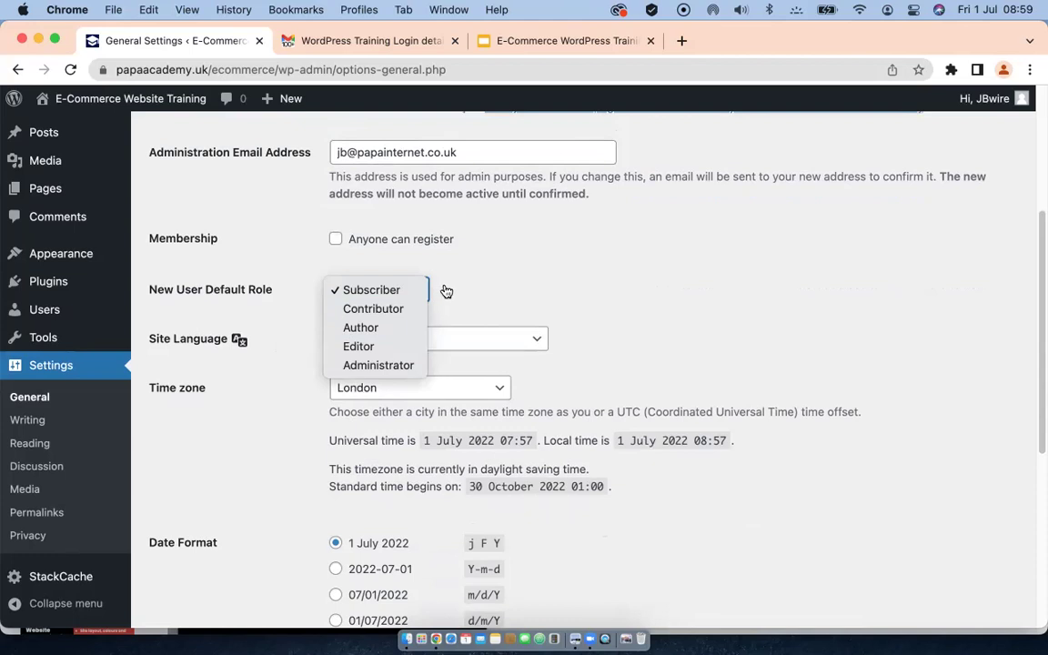
pyautogui.click(359, 311)
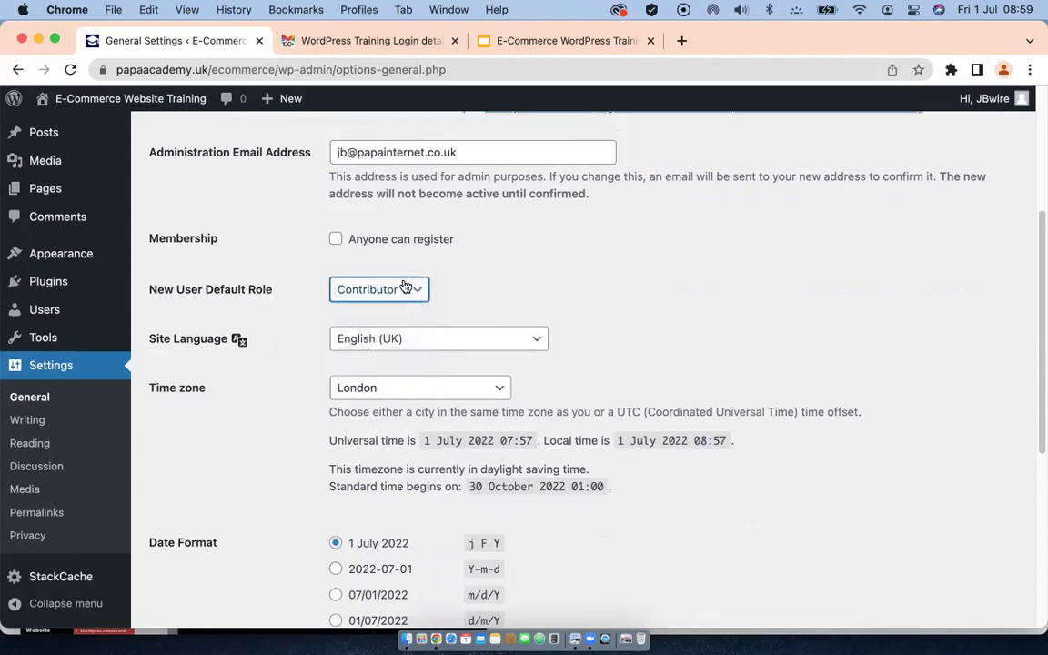
pyautogui.click(336, 240)
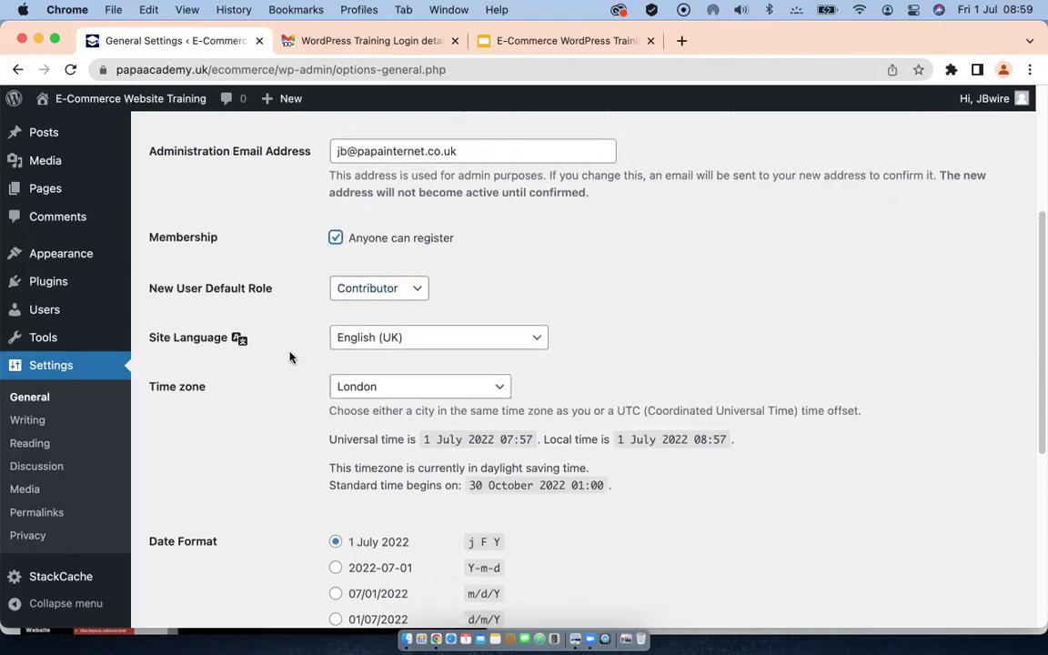
pyautogui.scroll(-2, 300, 350)
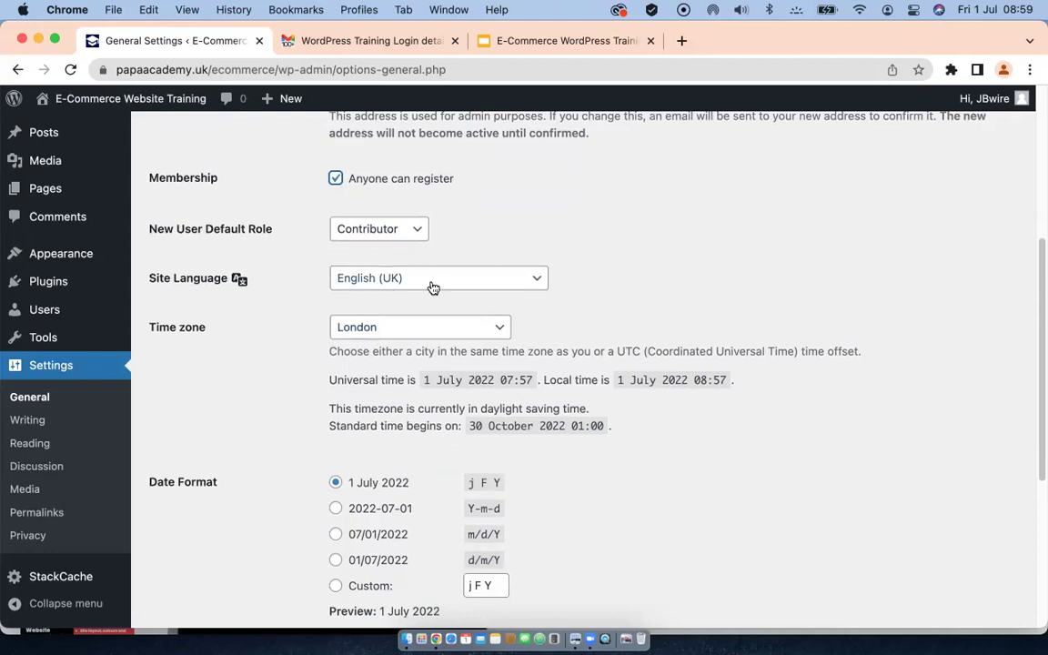
pyautogui.scroll(-4, 358, 346)
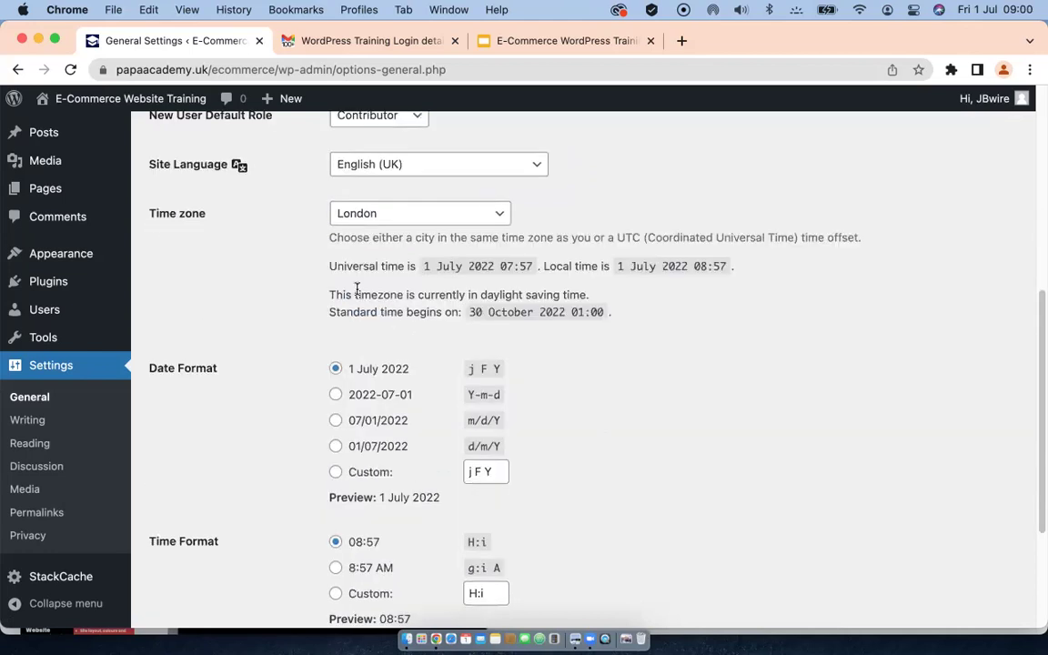
pyautogui.scroll(-6, 364, 420)
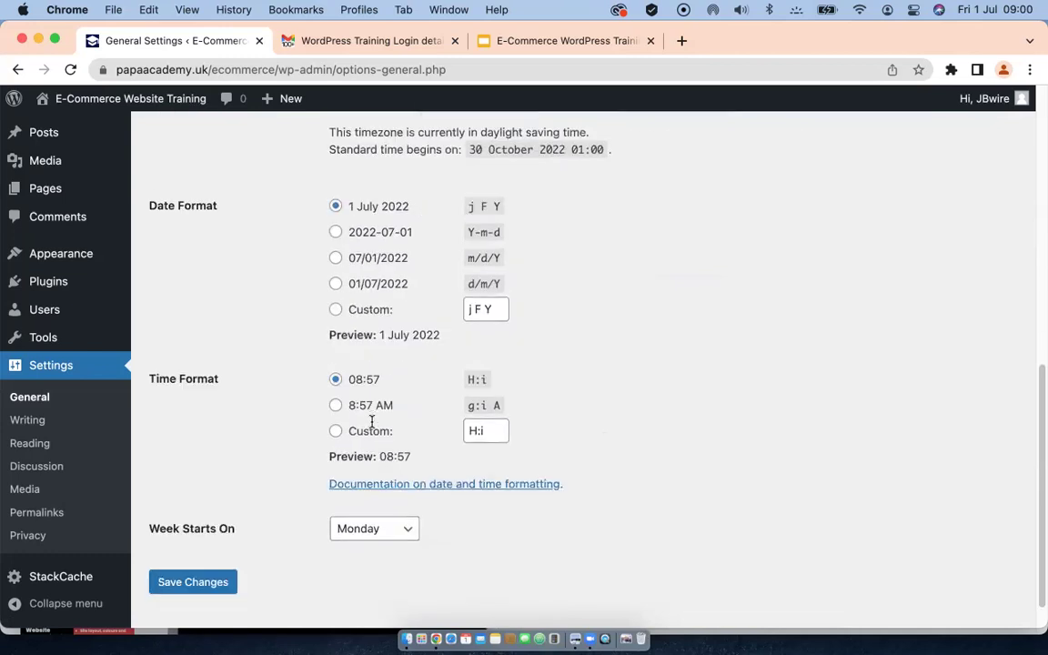
pyautogui.scroll(-2, 370, 416)
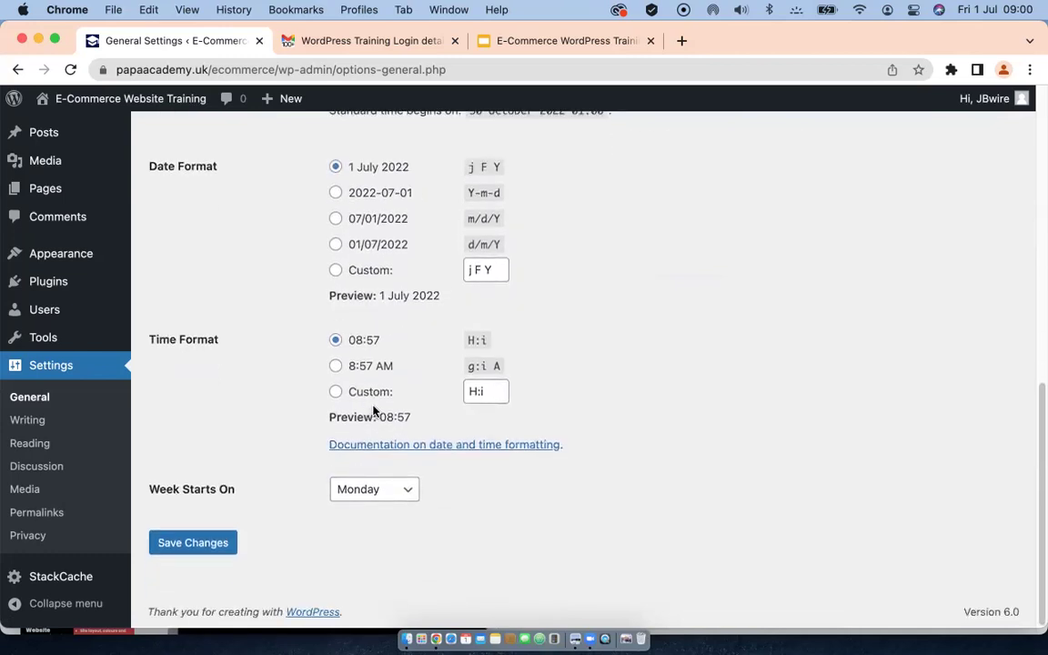
pyautogui.click(188, 546)
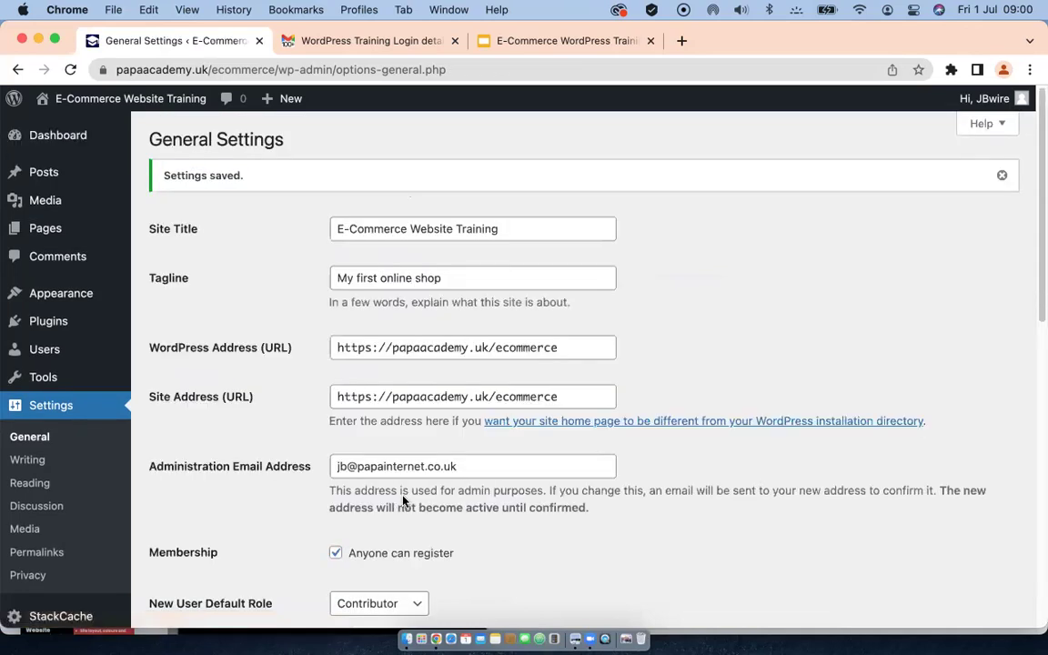
# Step: Browse the Writing and Reading settings pages, then move on to Discussion settings
pyautogui.click(25, 462)
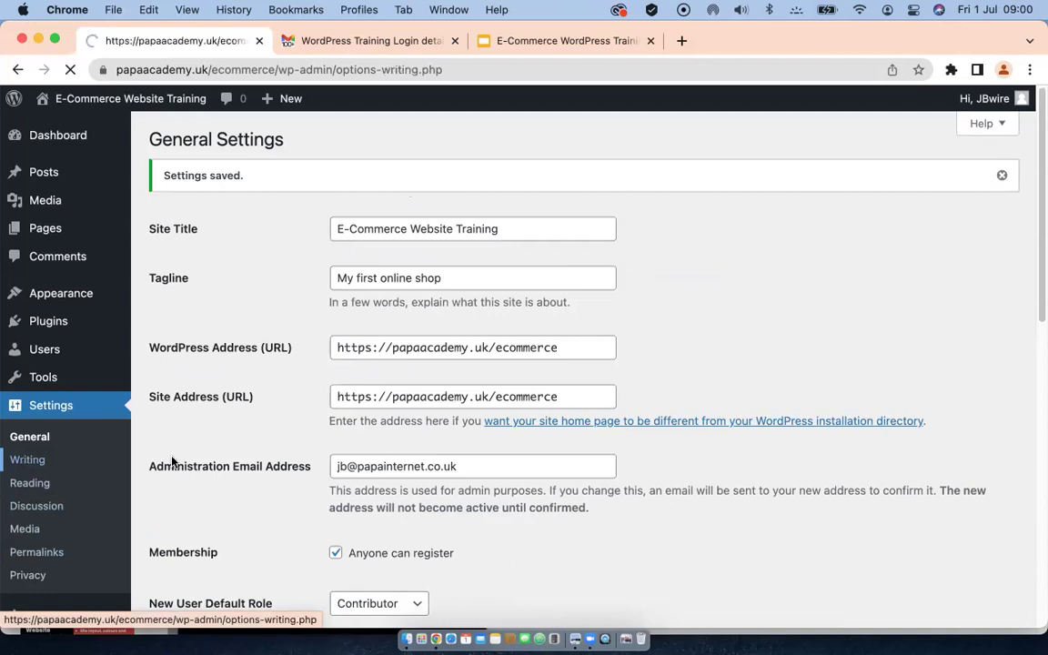
pyautogui.scroll(-5, 203, 464)
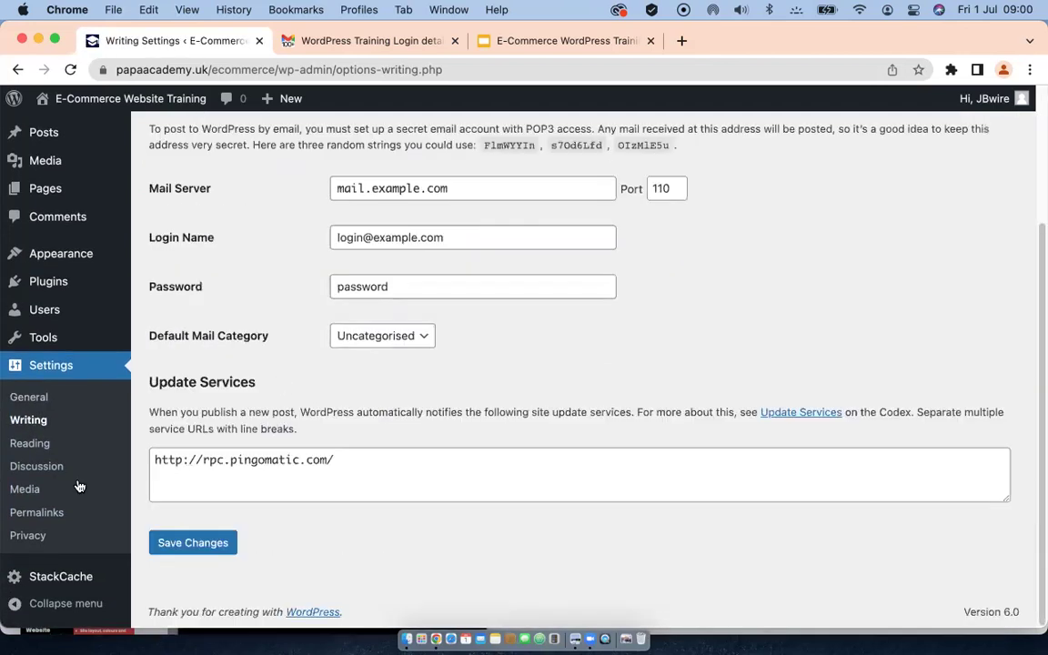
pyautogui.click(34, 446)
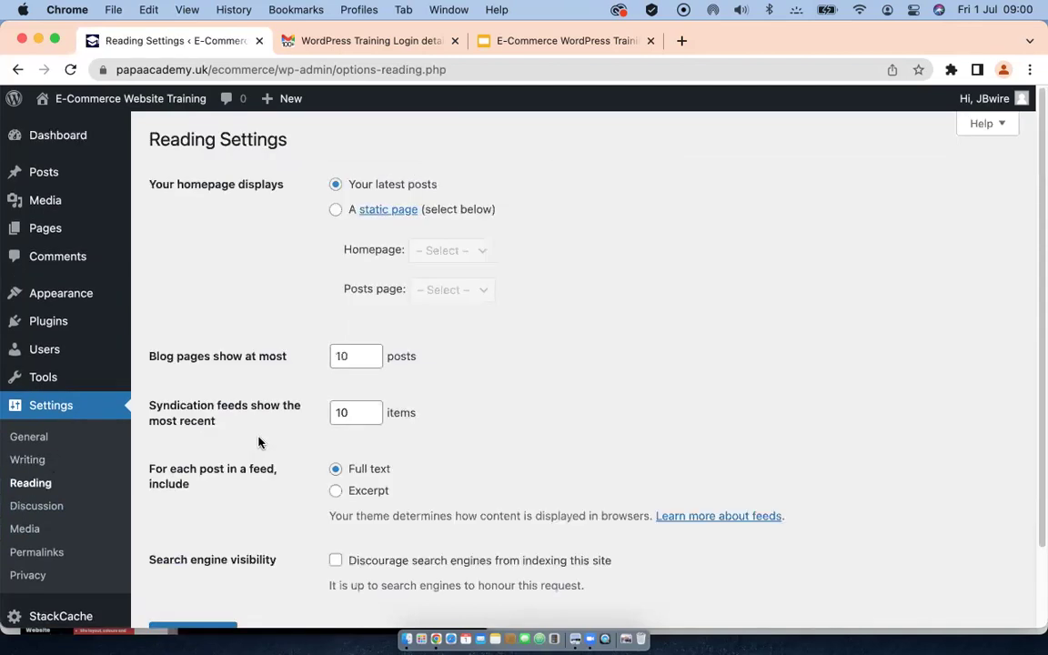
pyautogui.scroll(-1, 273, 436)
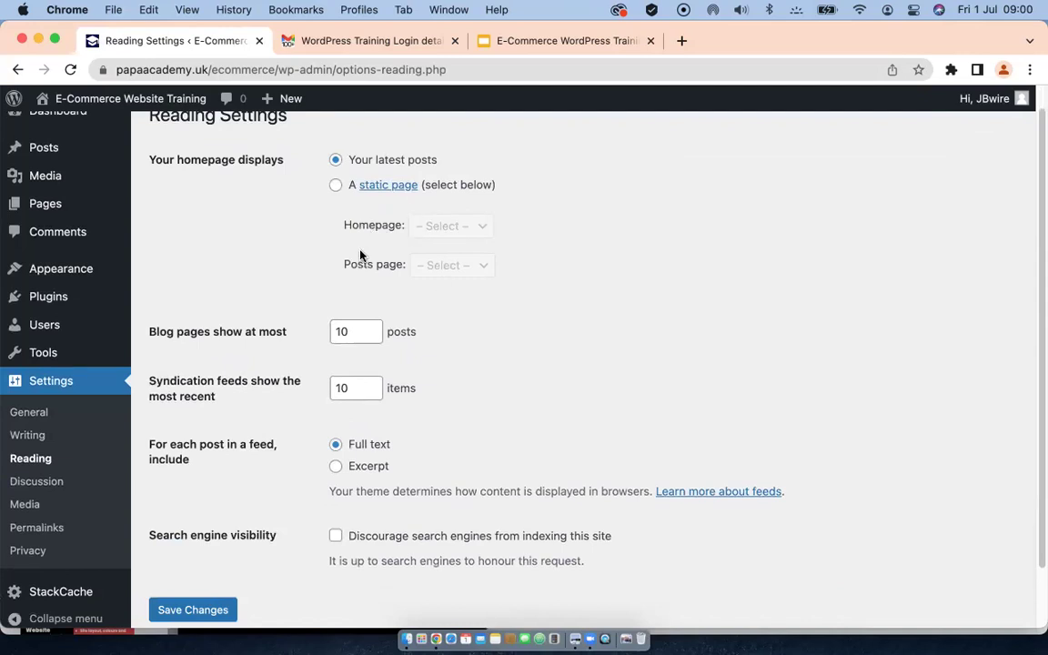
pyautogui.click(45, 481)
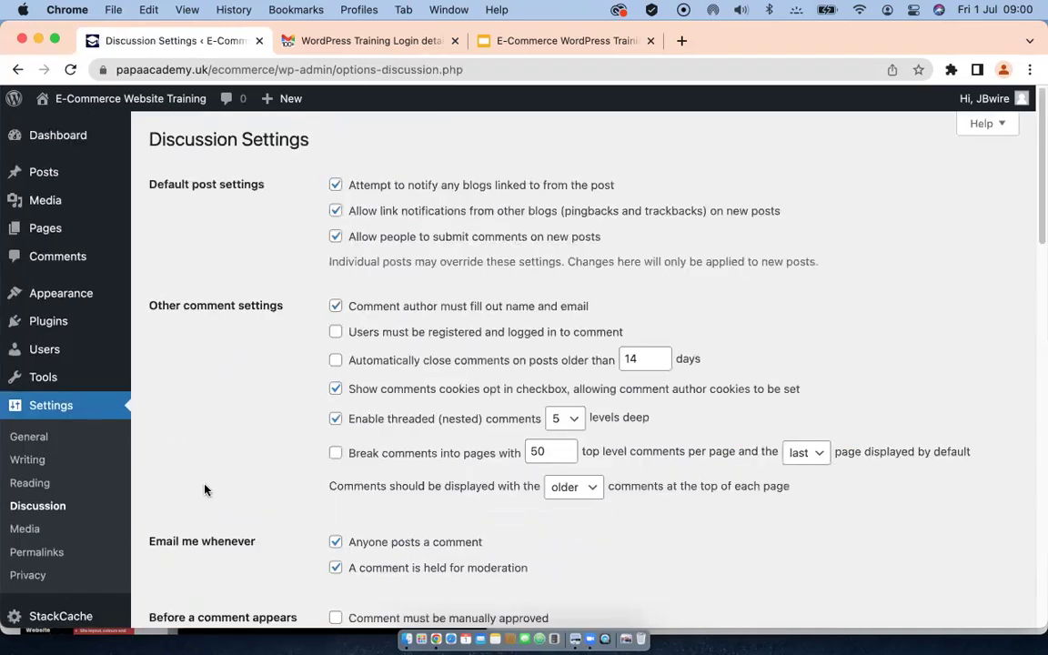
# Step: Enable email notification for new comments and require manual comment approval
pyautogui.scroll(-5, 204, 489)
pyautogui.scroll(-5, 210, 463)
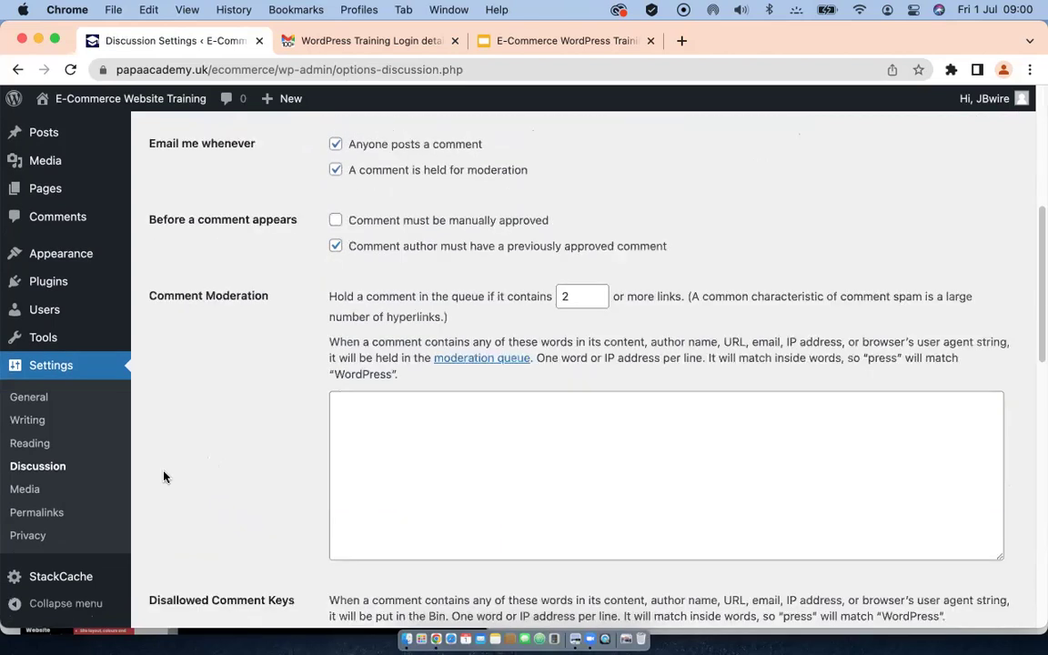
pyautogui.scroll(5, 187, 440)
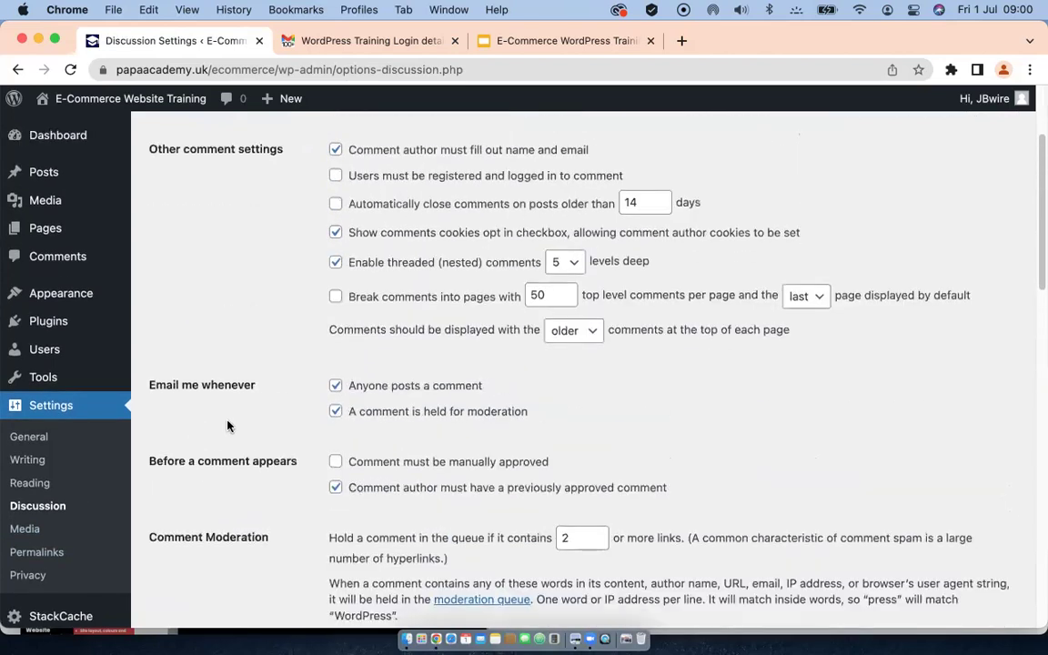
pyautogui.scroll(1, 228, 425)
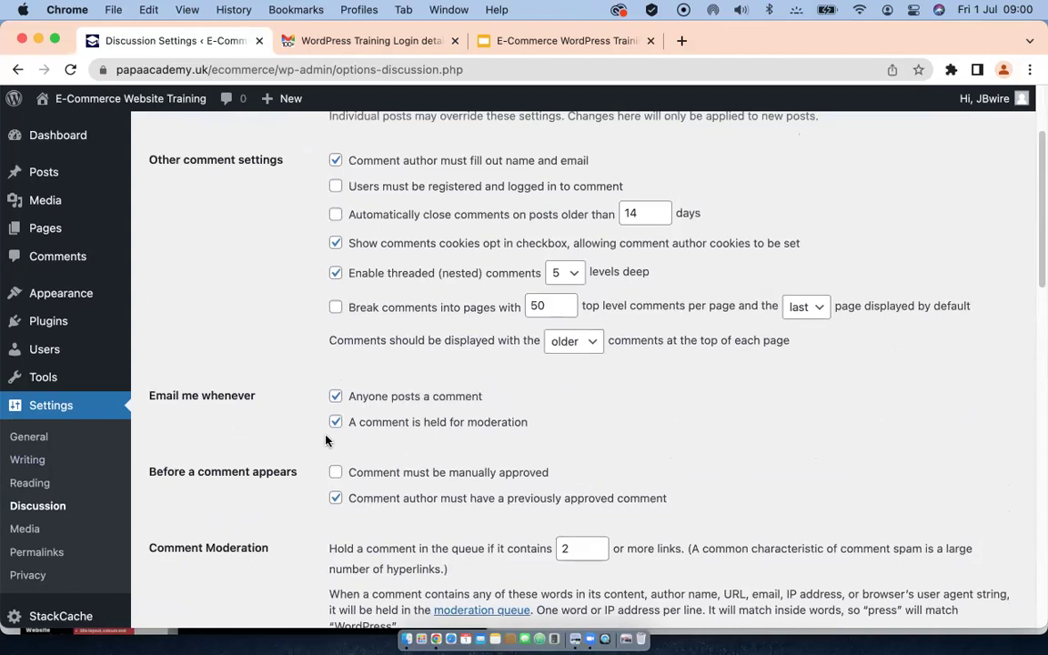
pyautogui.scroll(-2, 270, 449)
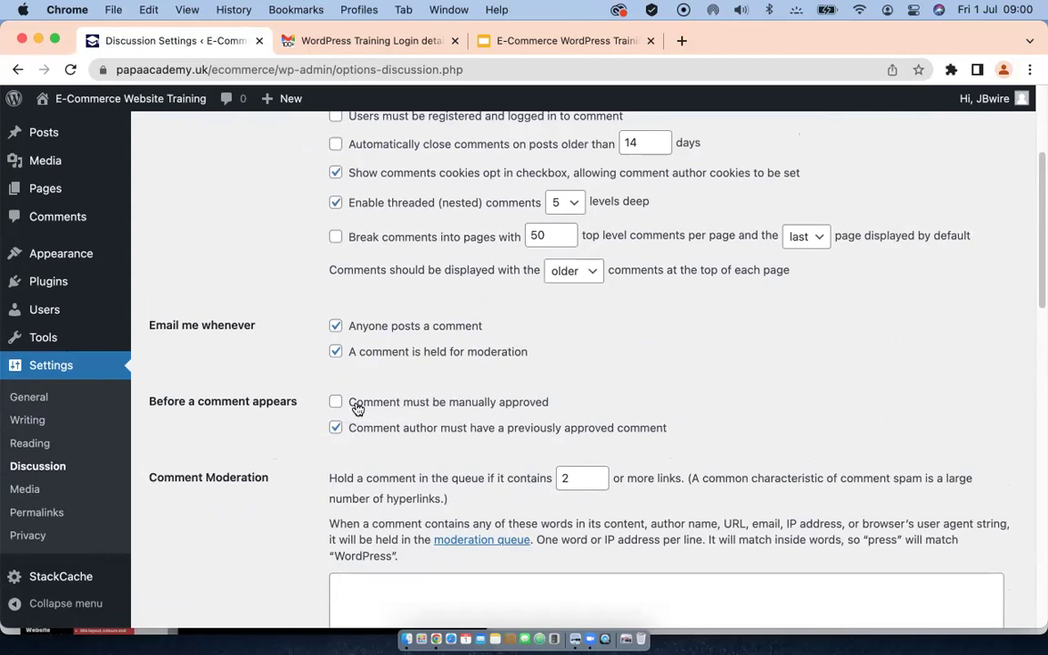
pyautogui.click(335, 327)
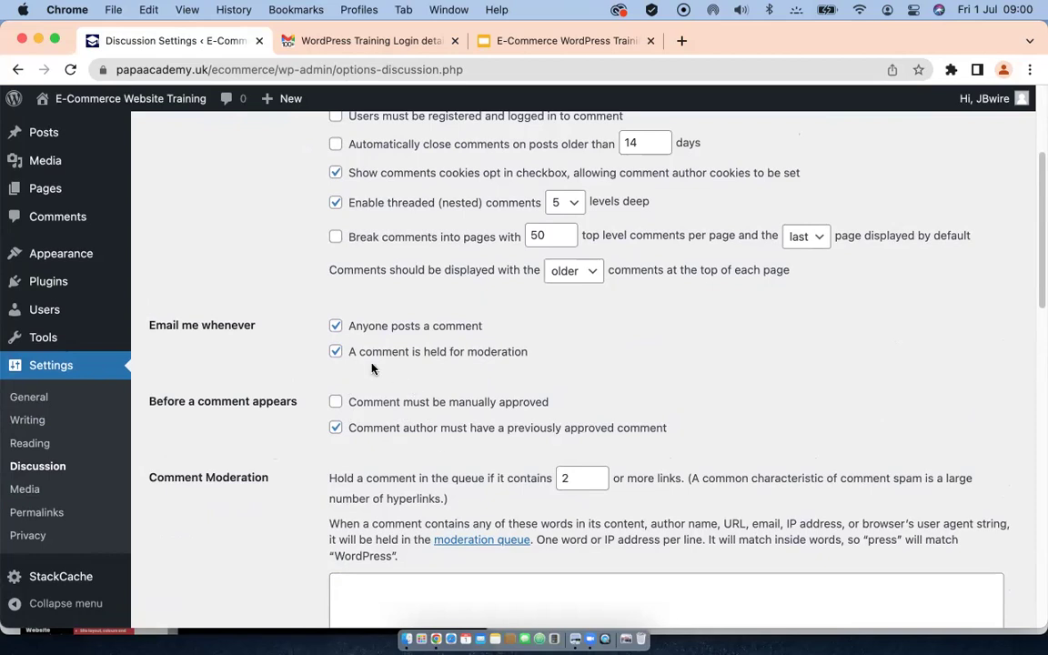
pyautogui.click(335, 402)
# Step: Save the updated discussion settings
pyautogui.scroll(-2, 398, 463)
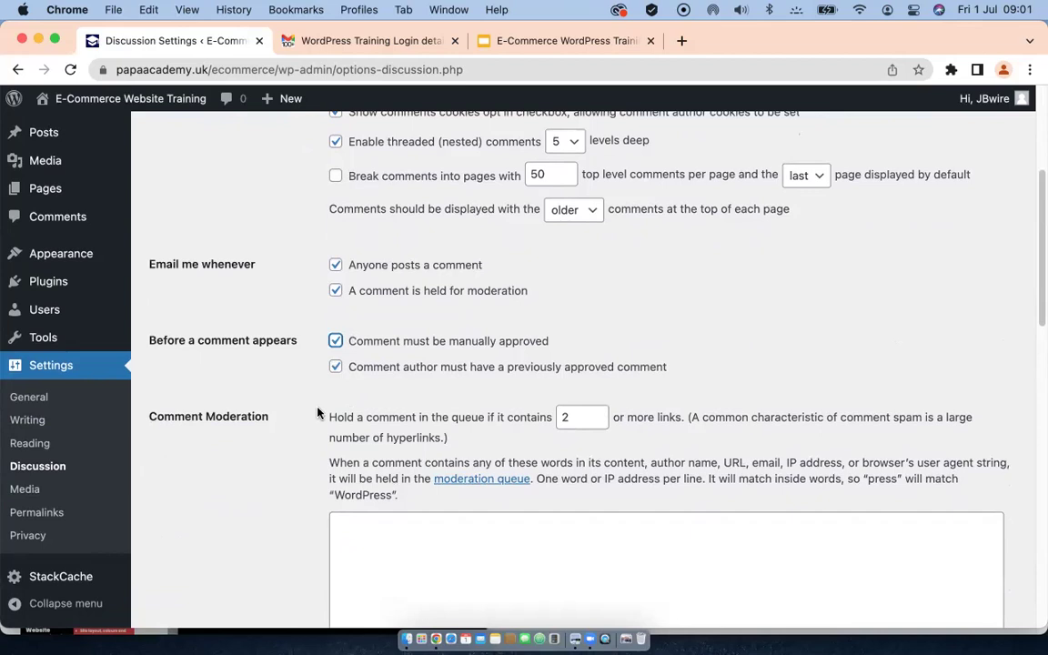
pyautogui.scroll(-1, 307, 418)
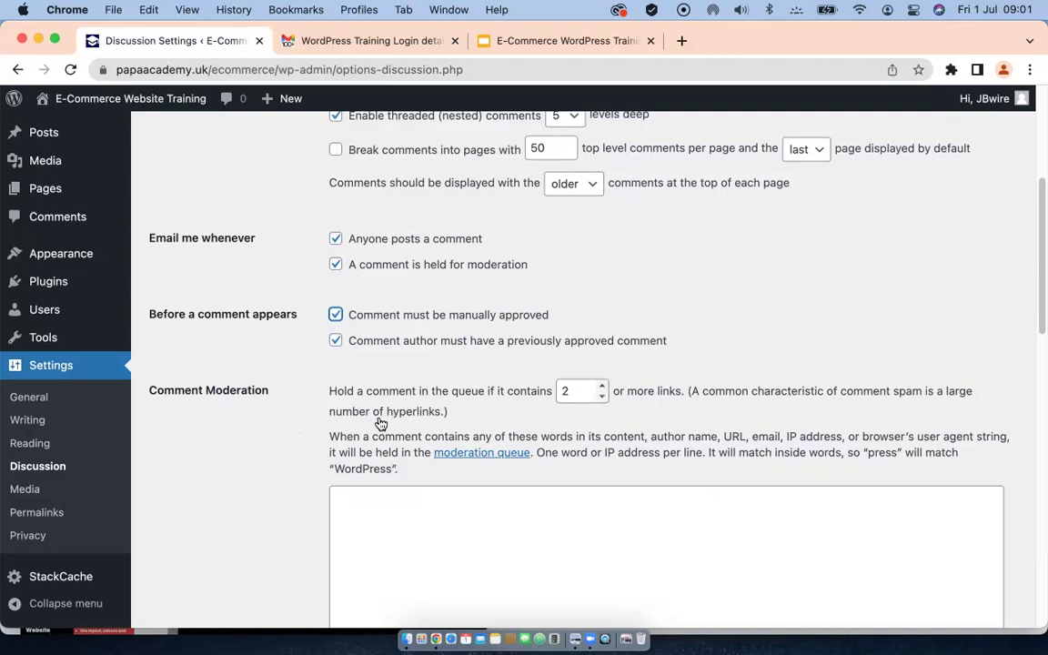
pyautogui.scroll(-10, 287, 451)
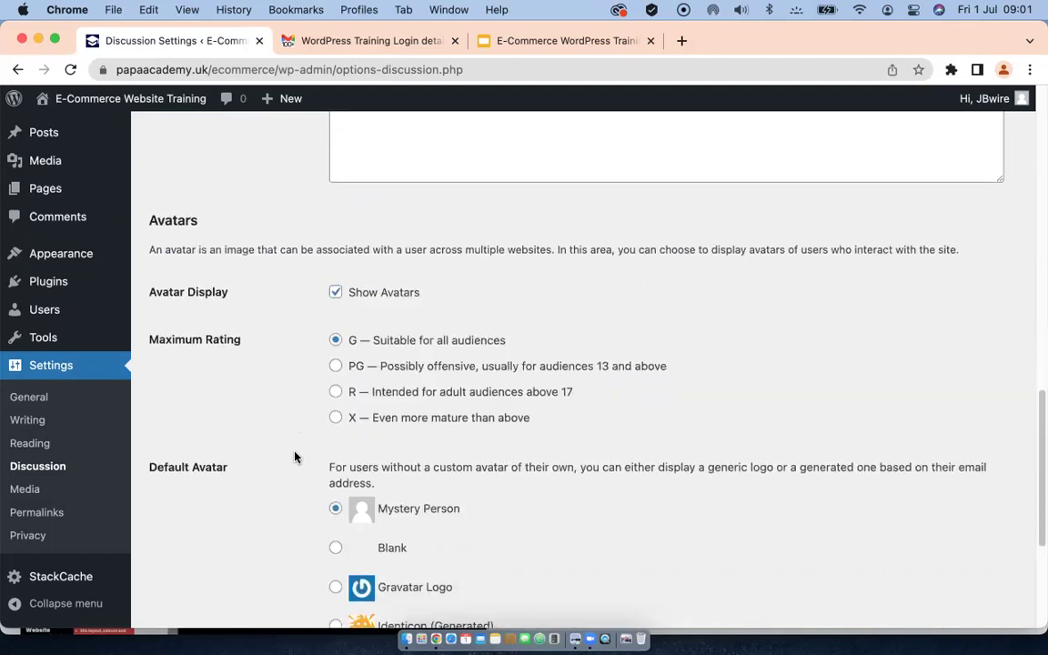
pyautogui.scroll(-10, 294, 456)
pyautogui.click(207, 550)
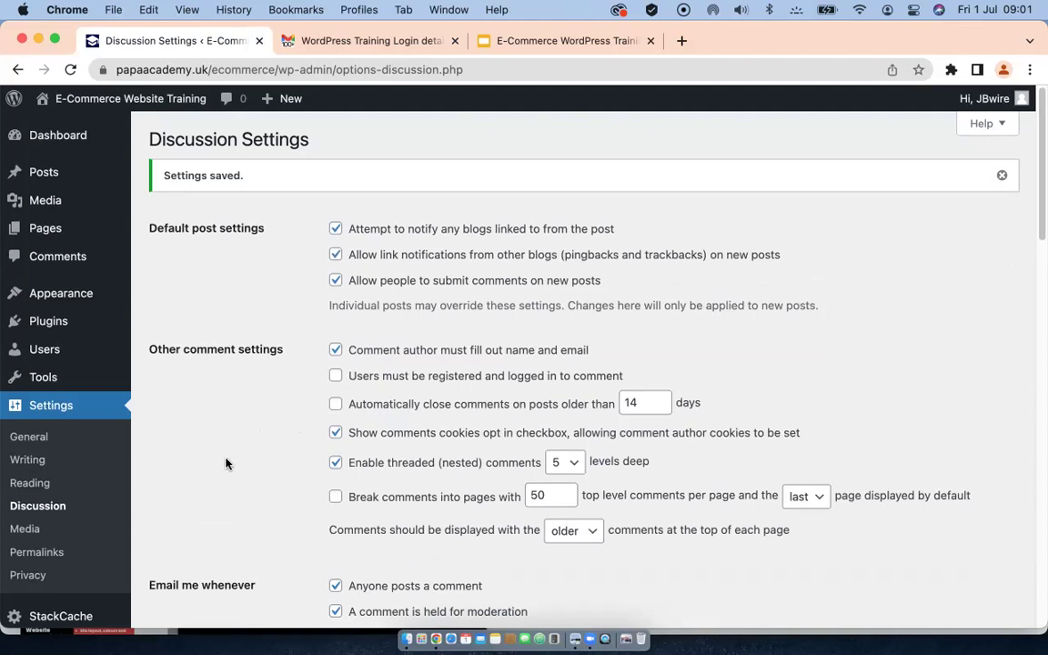
pyautogui.scroll(-8, 226, 464)
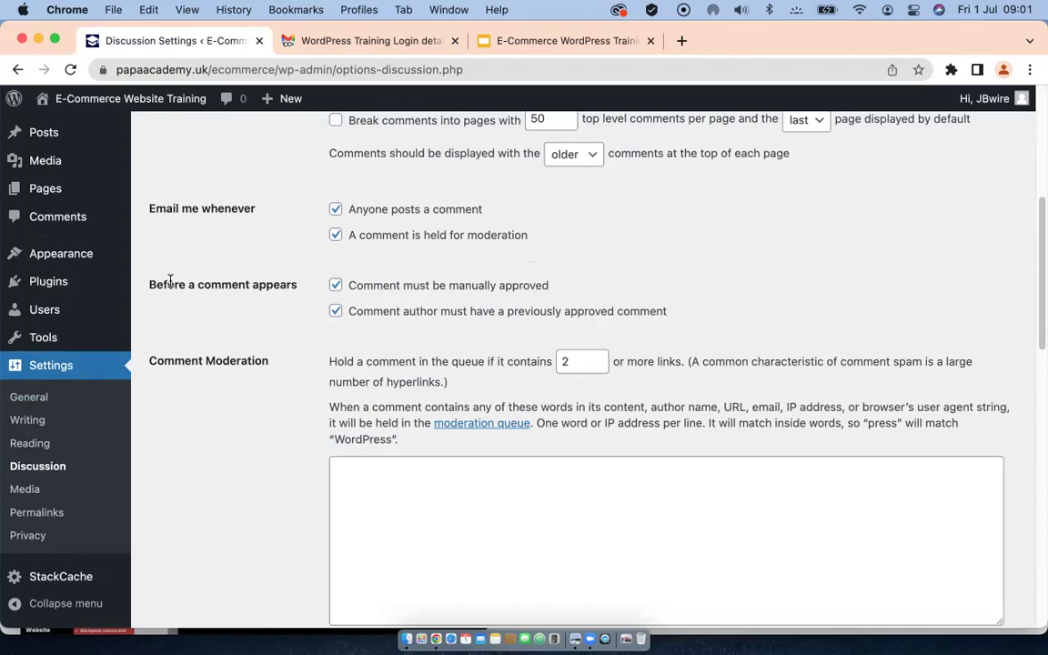
# Step: In the Comments list, send the default sample comment to the Bin
pyautogui.click(56, 218)
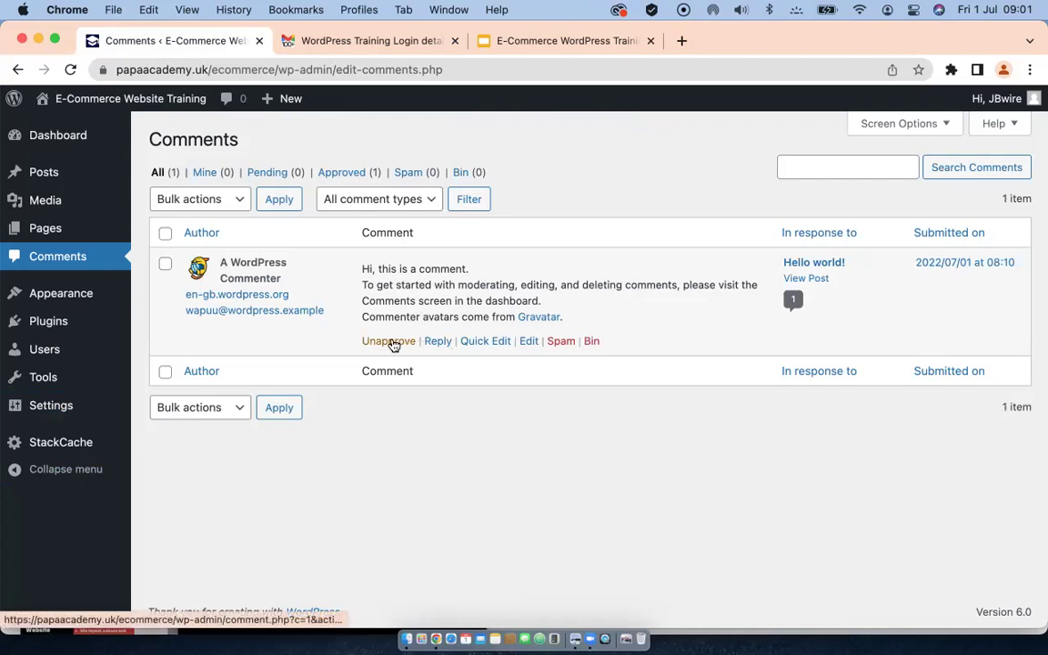
pyautogui.click(589, 341)
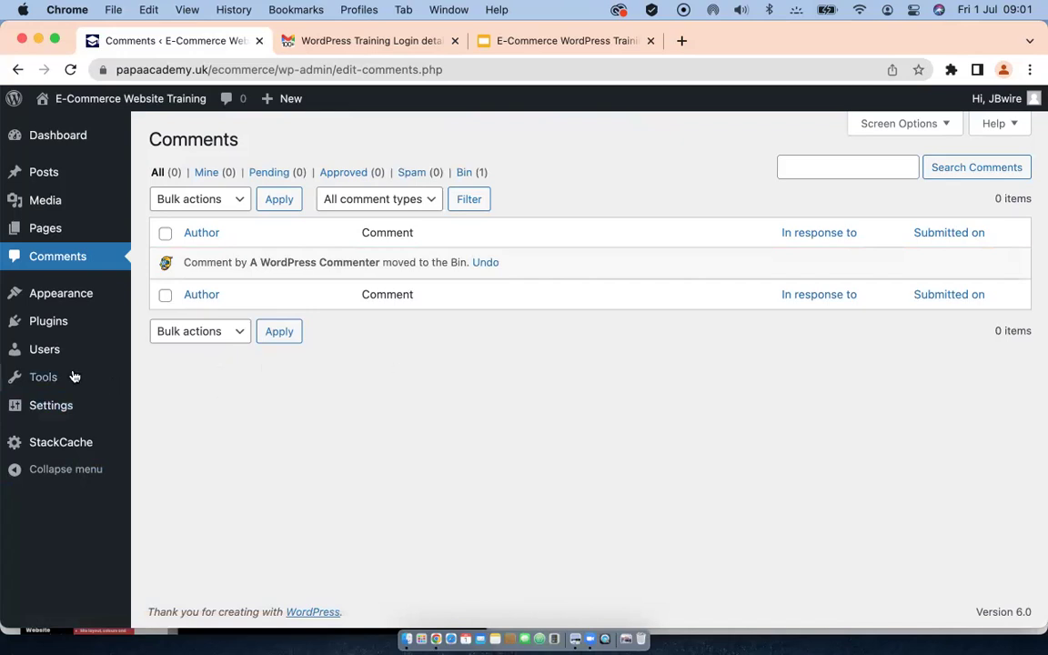
pyautogui.moveTo(70, 372)
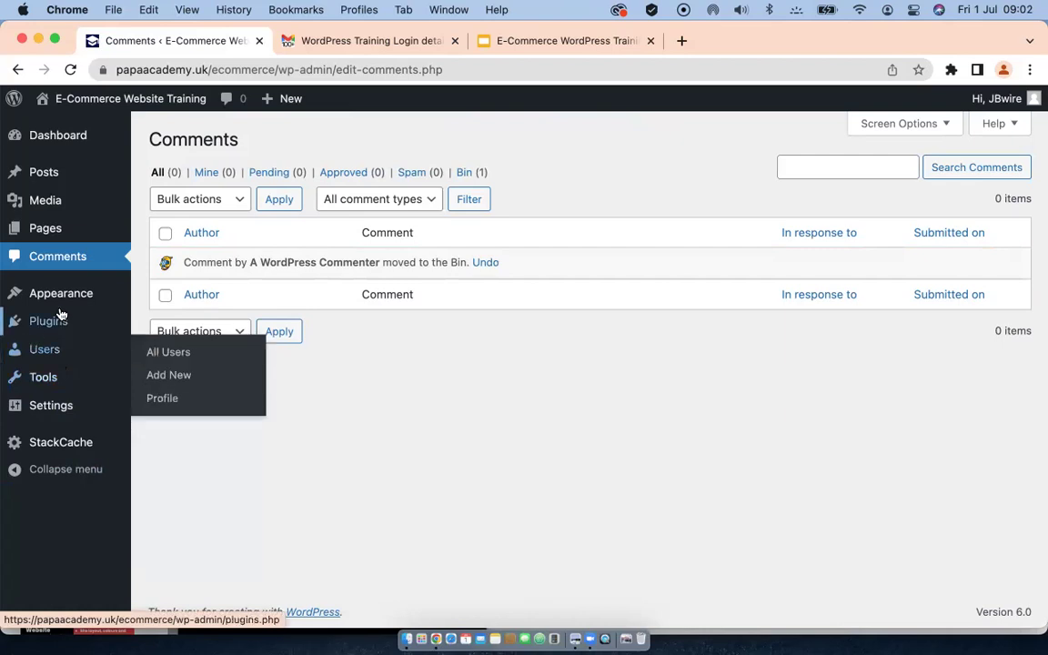
pyautogui.moveTo(54, 407)
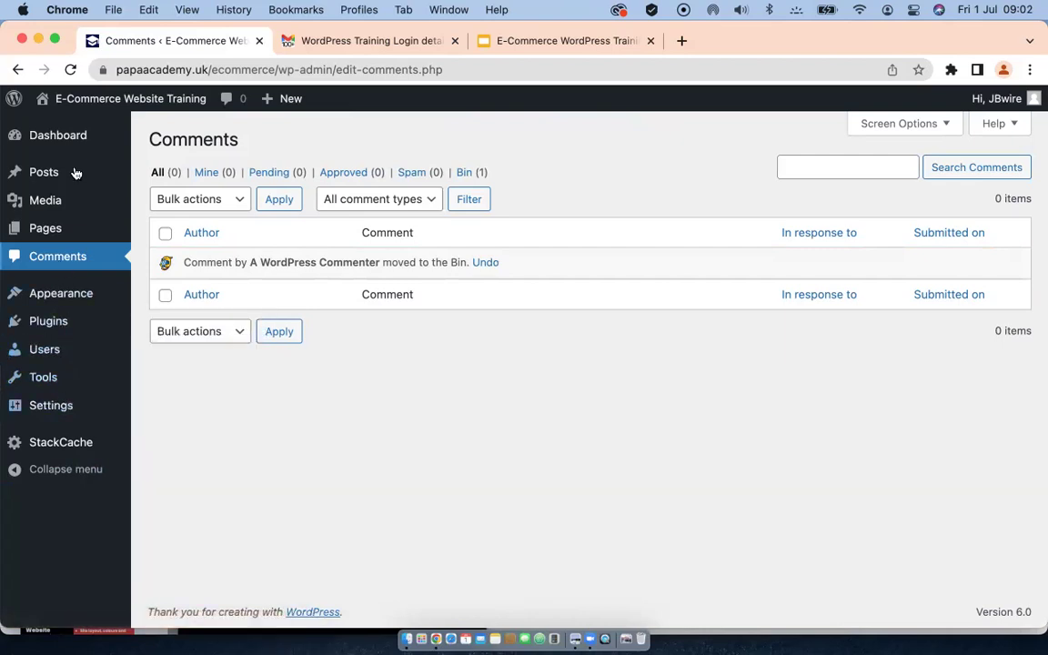
# Step: From the Pages list, edit the draft Privacy Policy page in the block editor
pyautogui.click(44, 234)
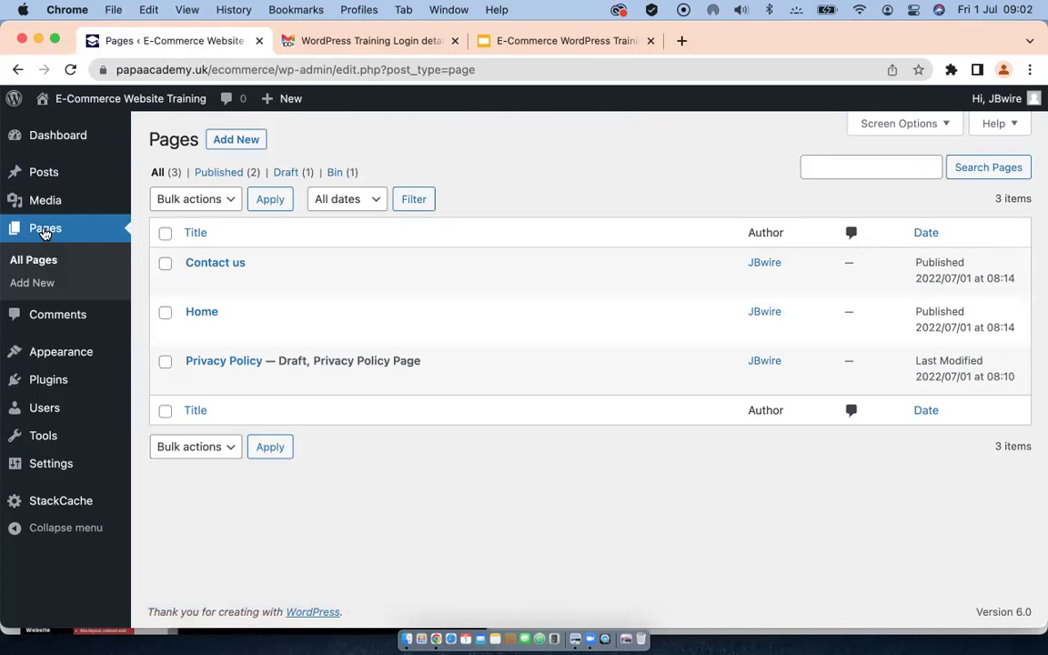
pyautogui.moveTo(202, 320)
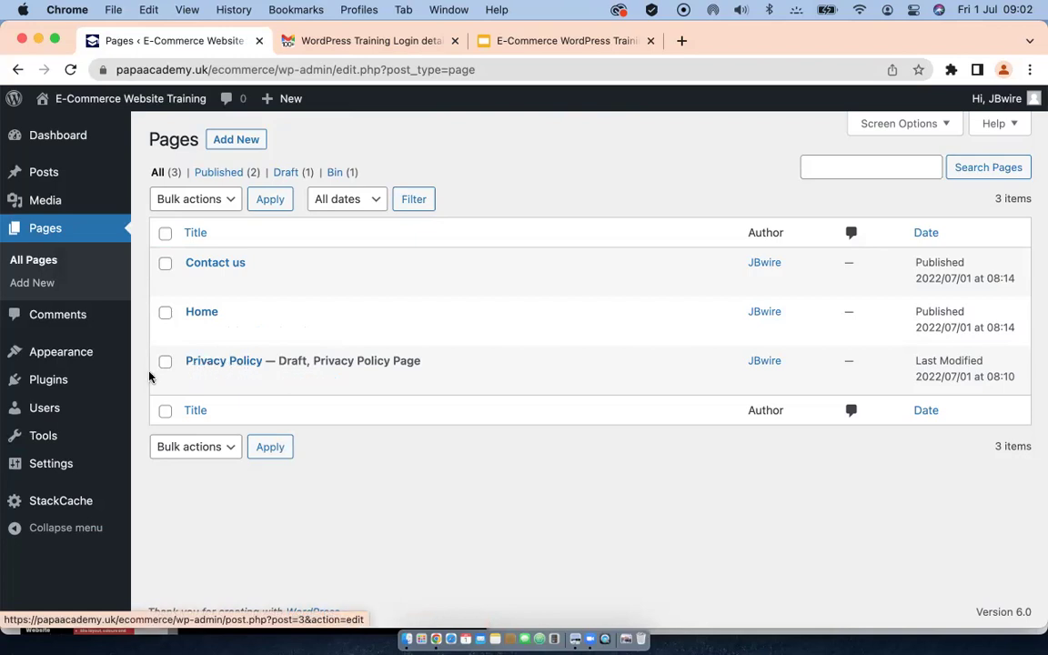
pyautogui.click(196, 381)
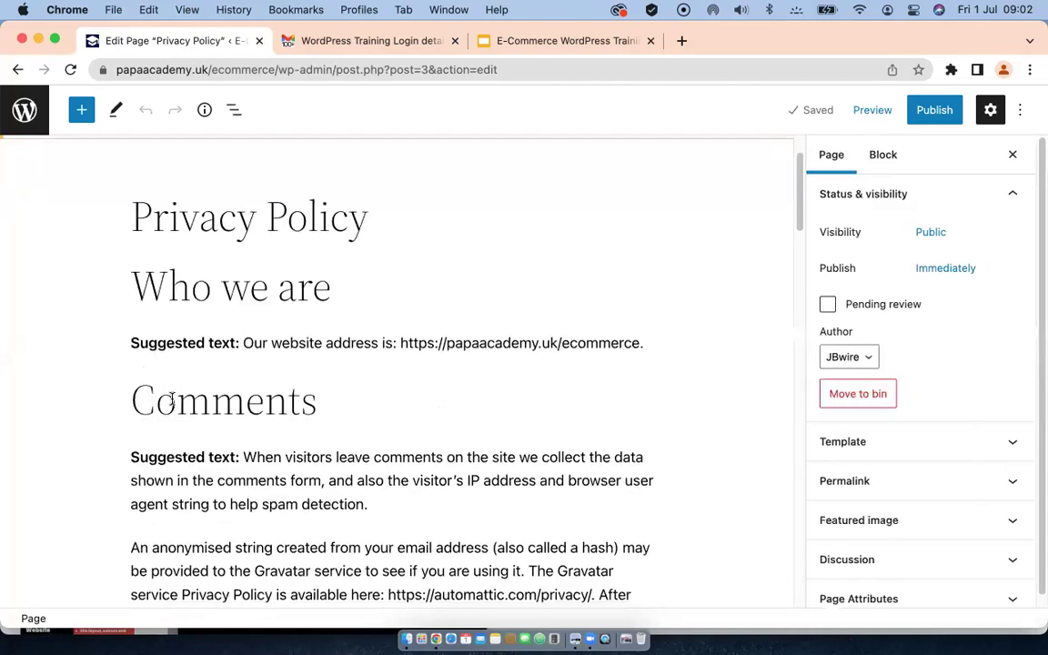
pyautogui.scroll(-8, 171, 400)
pyautogui.scroll(-3, 171, 398)
pyautogui.scroll(-15, 172, 397)
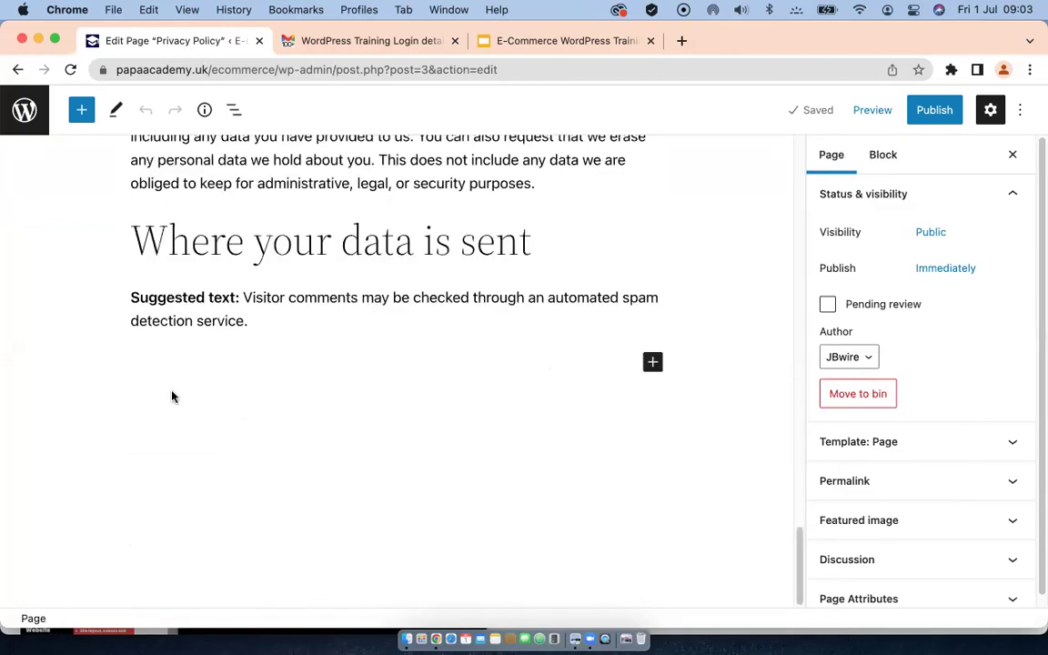
pyautogui.scroll(15, 172, 396)
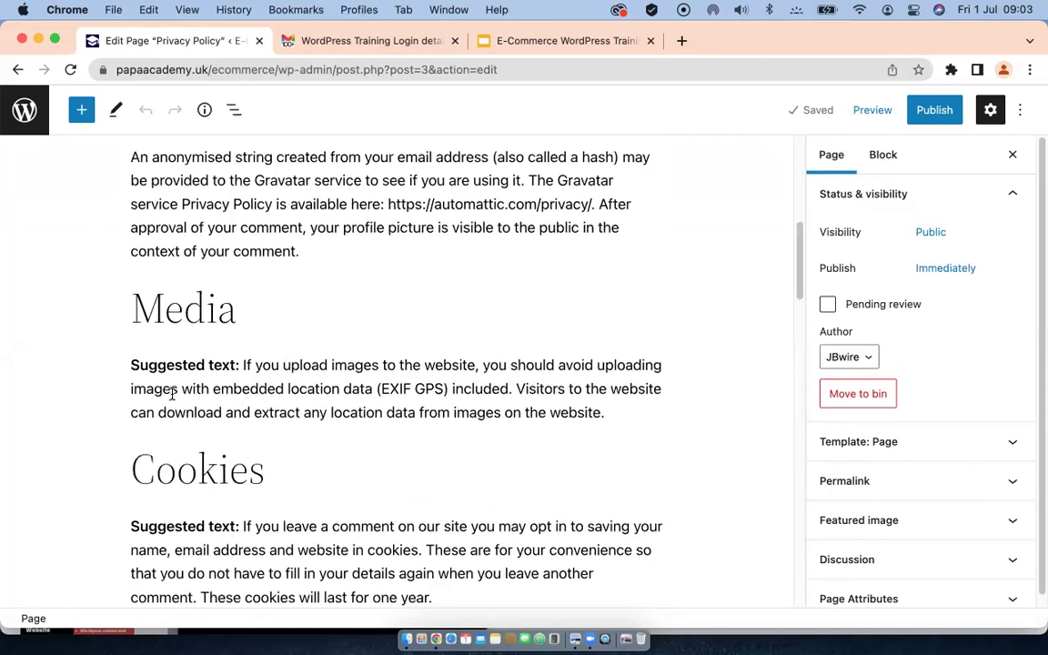
pyautogui.scroll(10, 172, 394)
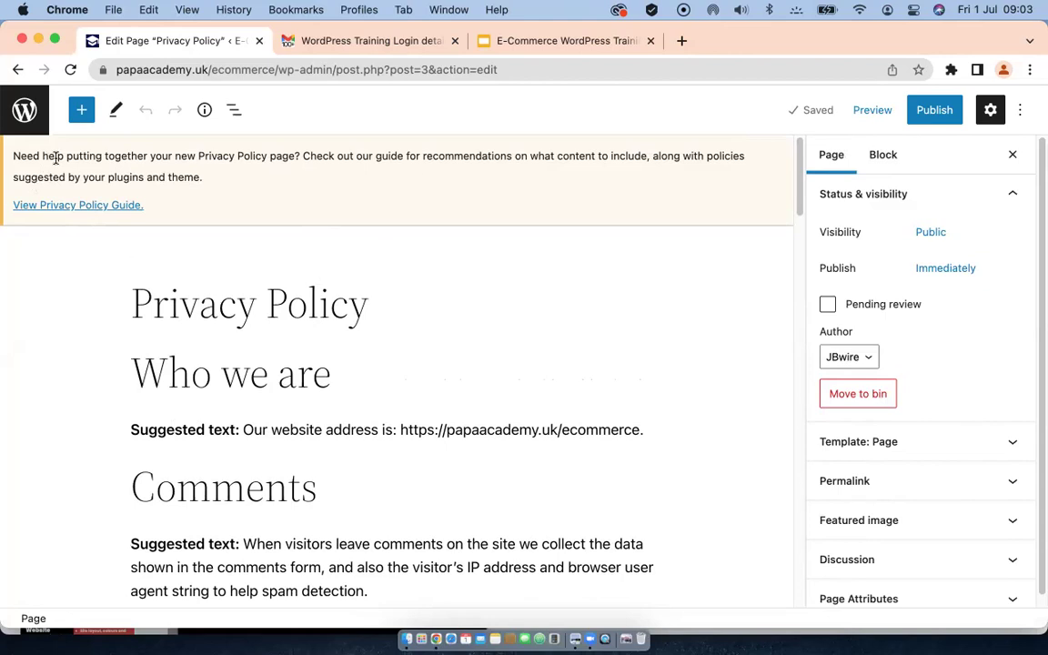
# Step: Exit the Privacy Policy editor through the WordPress logo back to Pages
pyautogui.click(24, 110)
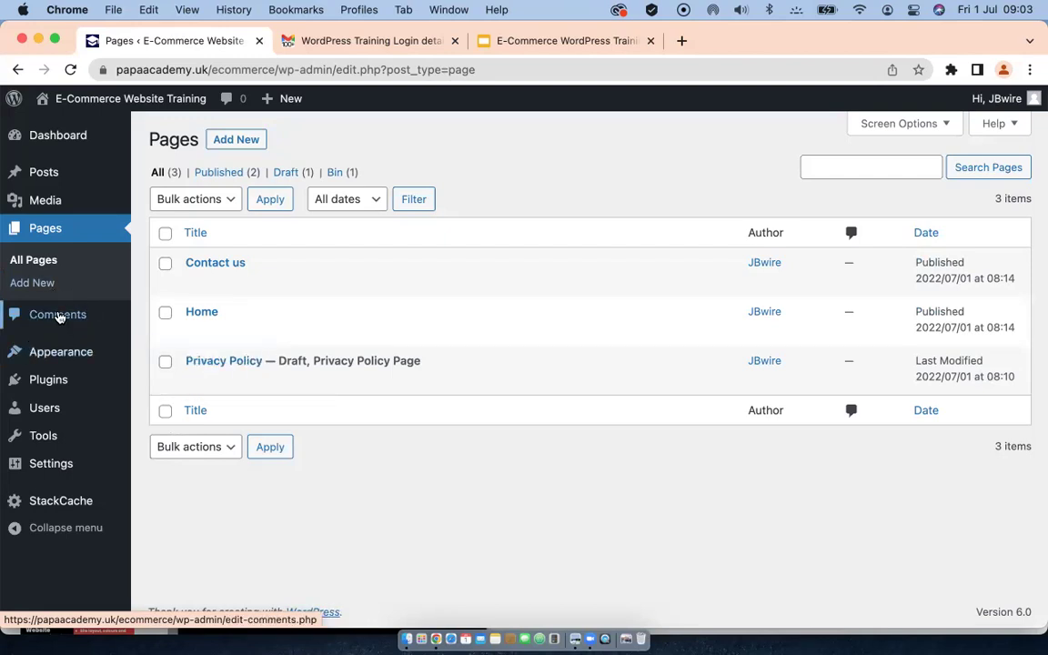
pyautogui.moveTo(59, 355)
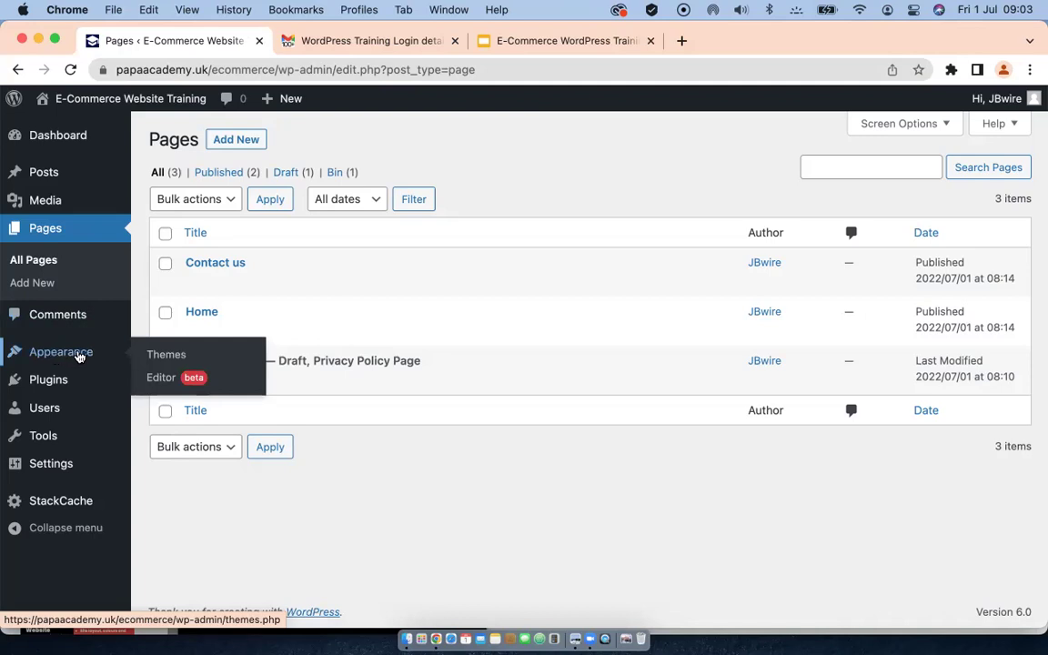
# Step: Open Appearance > Themes to see the 3 installed themes
pyautogui.click(167, 356)
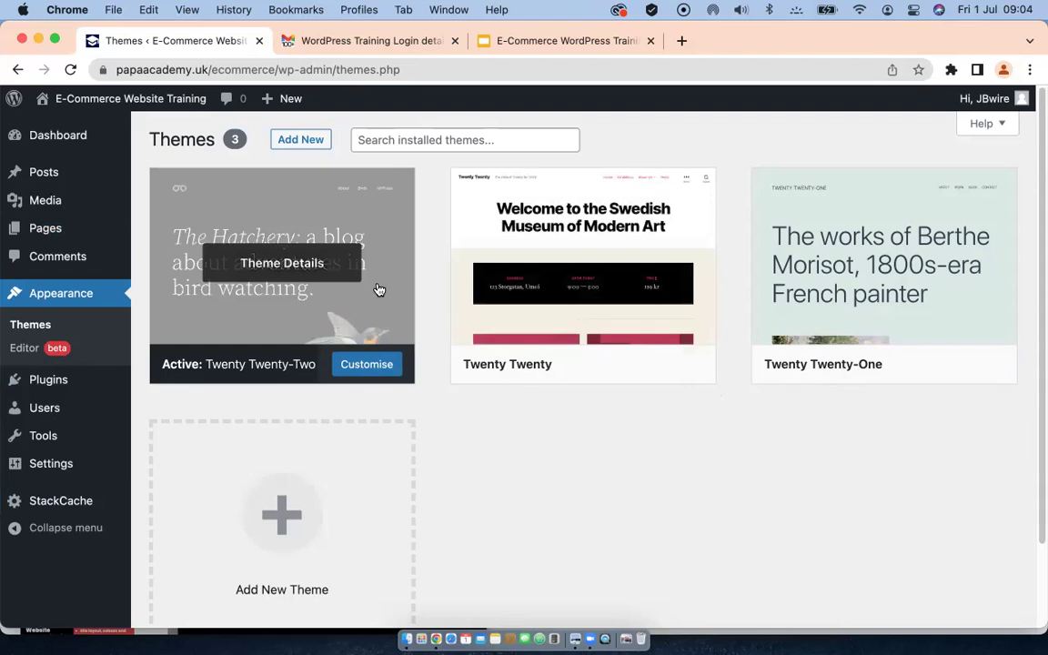
# Step: Delete the Twenty Twenty theme
pyautogui.click(674, 226)
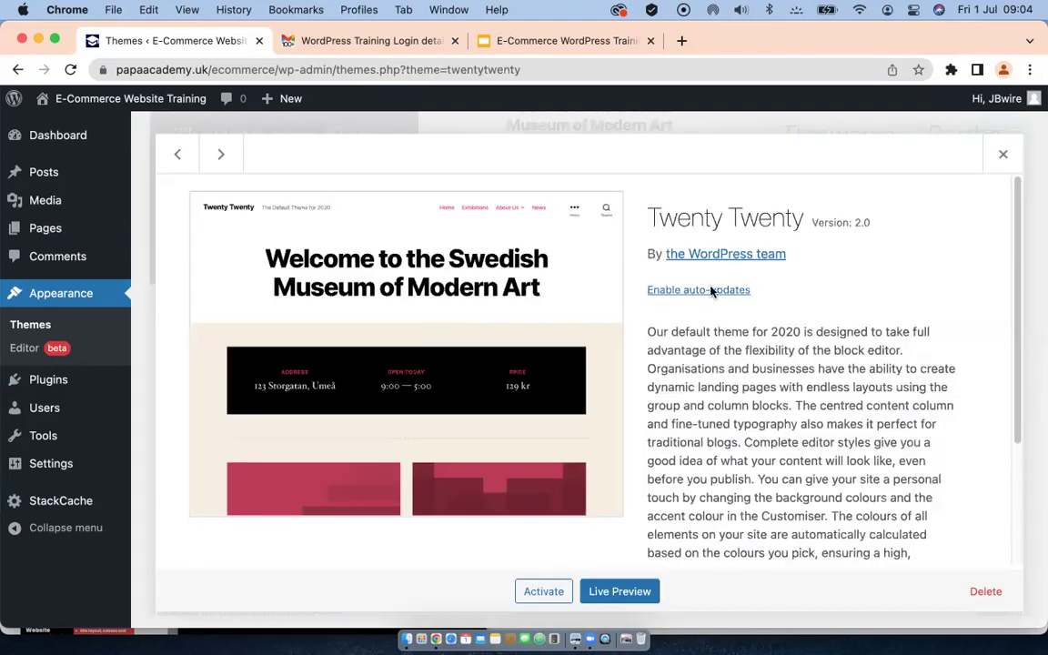
pyautogui.click(978, 593)
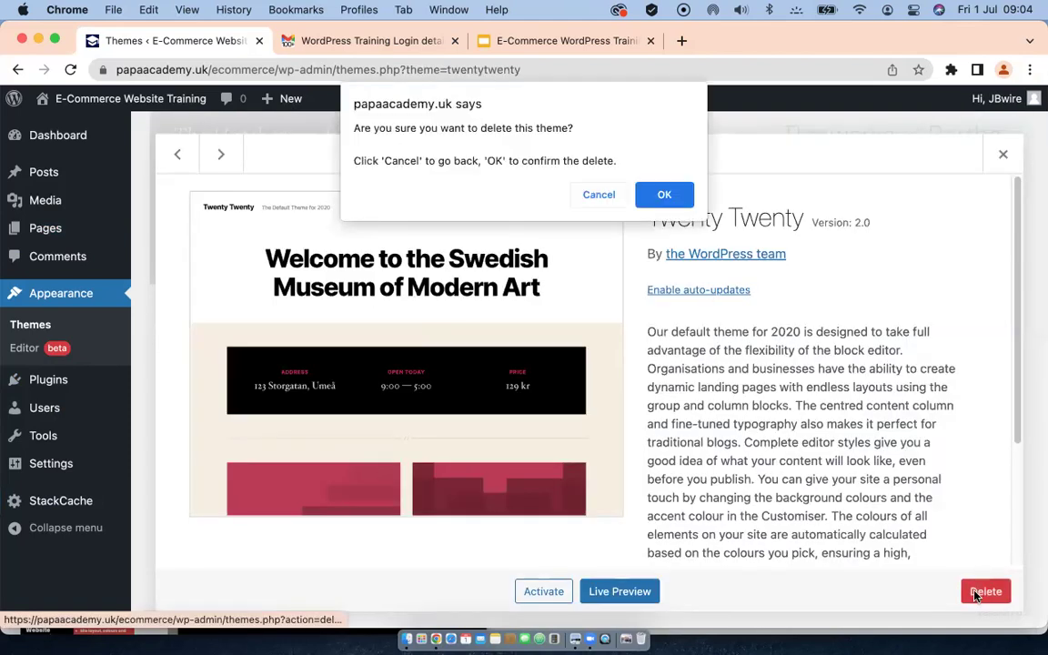
pyautogui.click(665, 197)
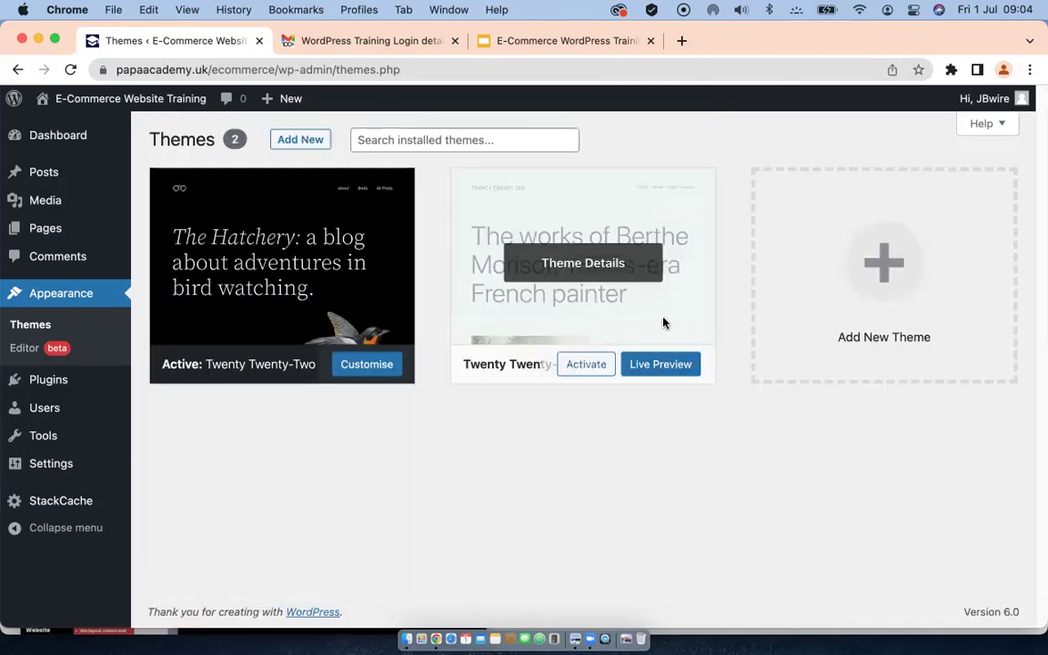
# Step: Delete the Twenty Twenty-One theme and go to the Add Themes page
pyautogui.click(663, 324)
pyautogui.click(985, 593)
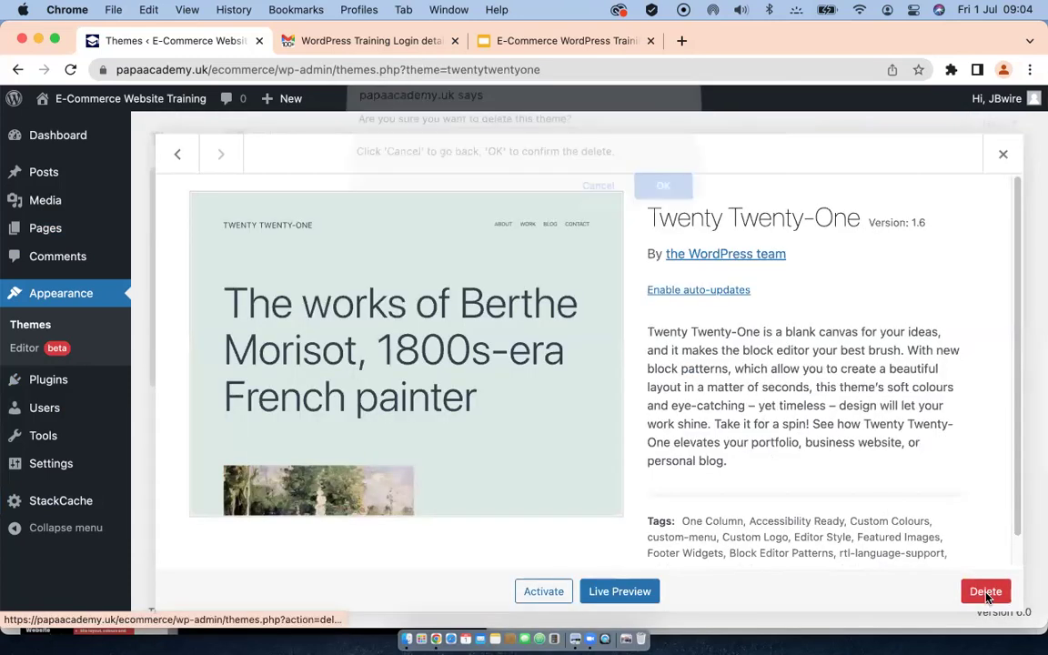
pyautogui.click(664, 197)
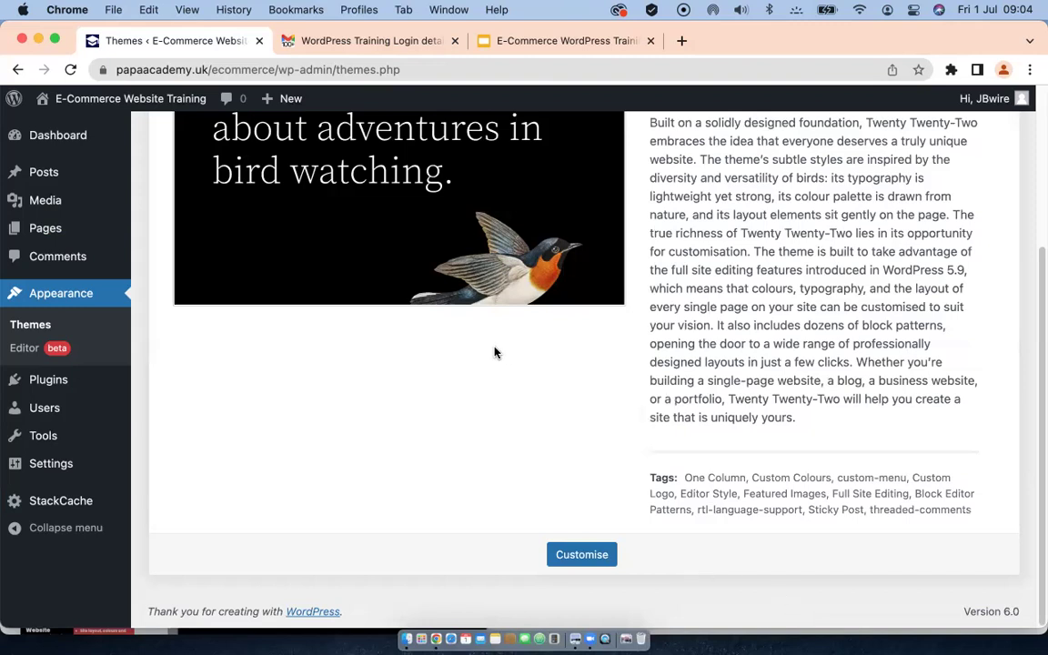
pyautogui.scroll(5, 493, 351)
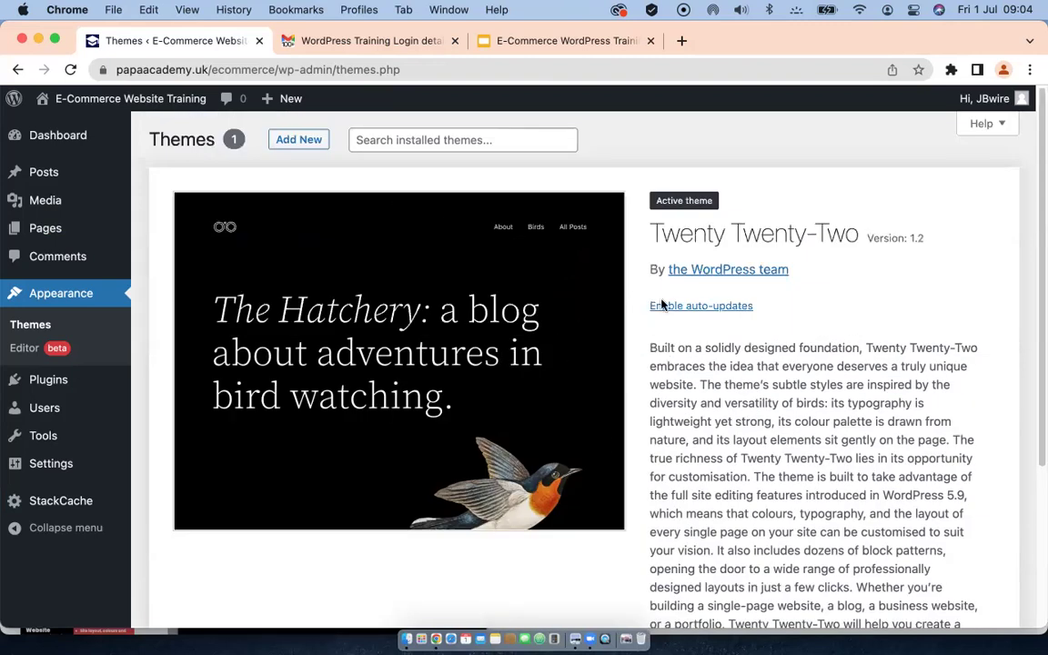
pyautogui.click(296, 141)
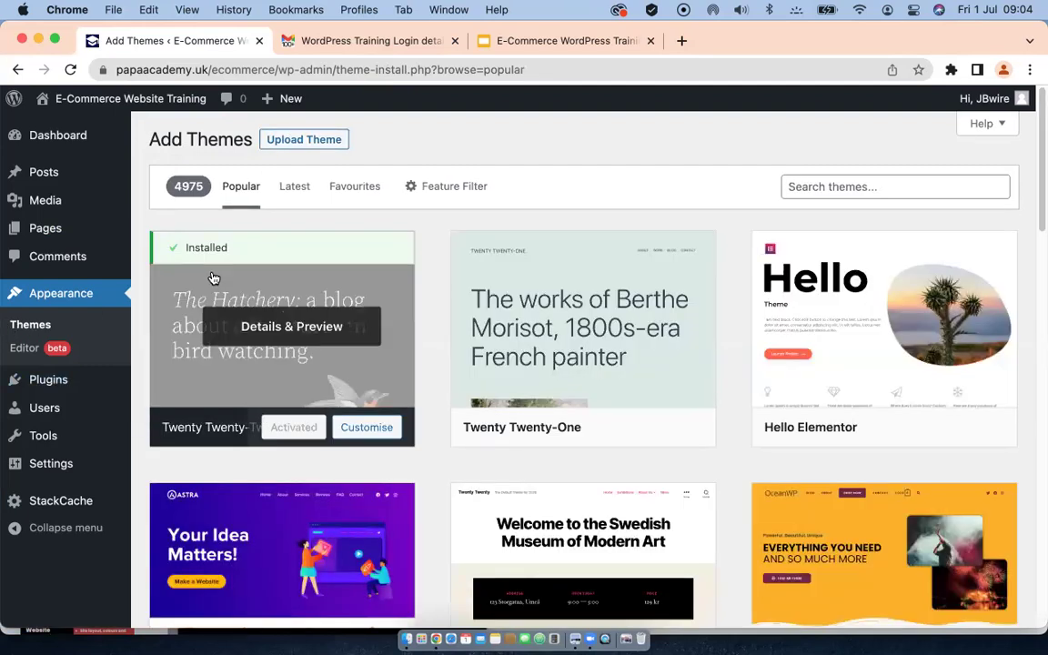
pyautogui.click(20, 327)
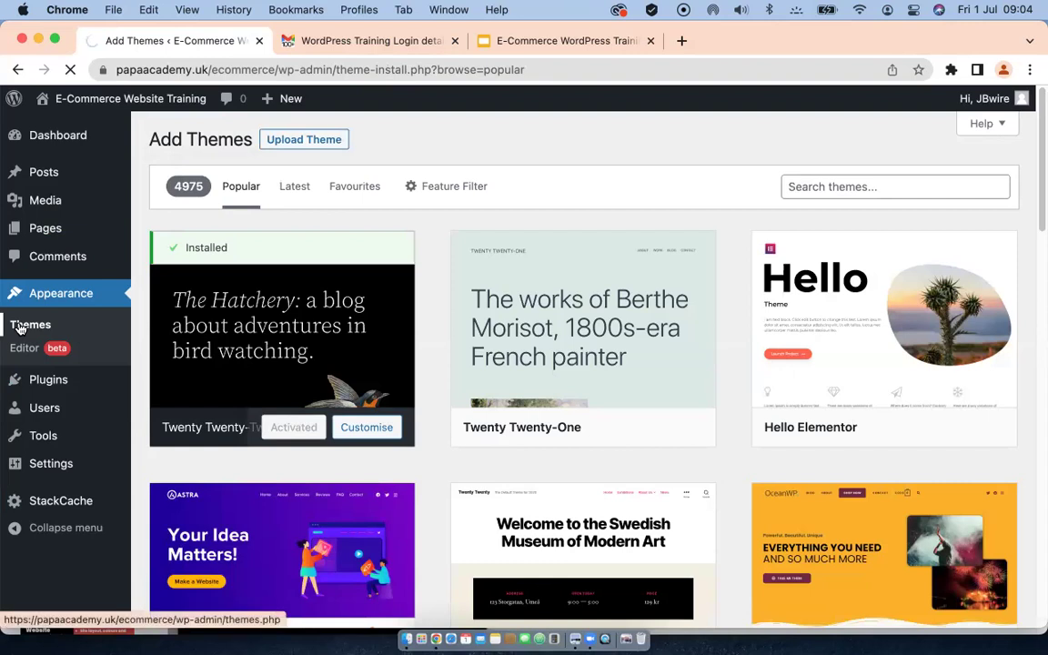
pyautogui.scroll(5, 288, 283)
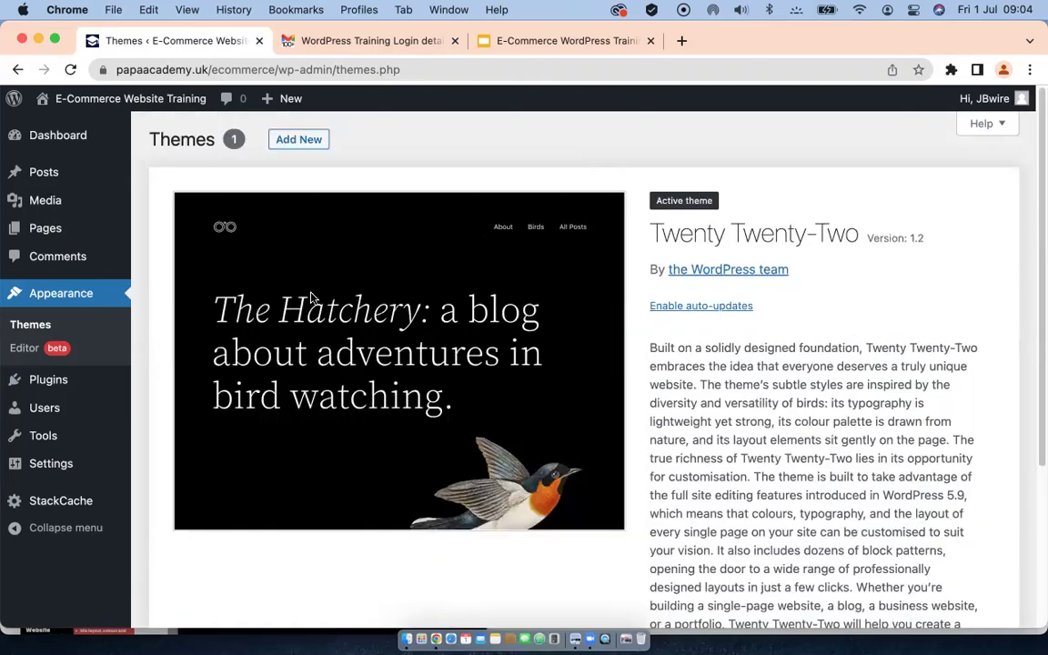
pyautogui.click(304, 141)
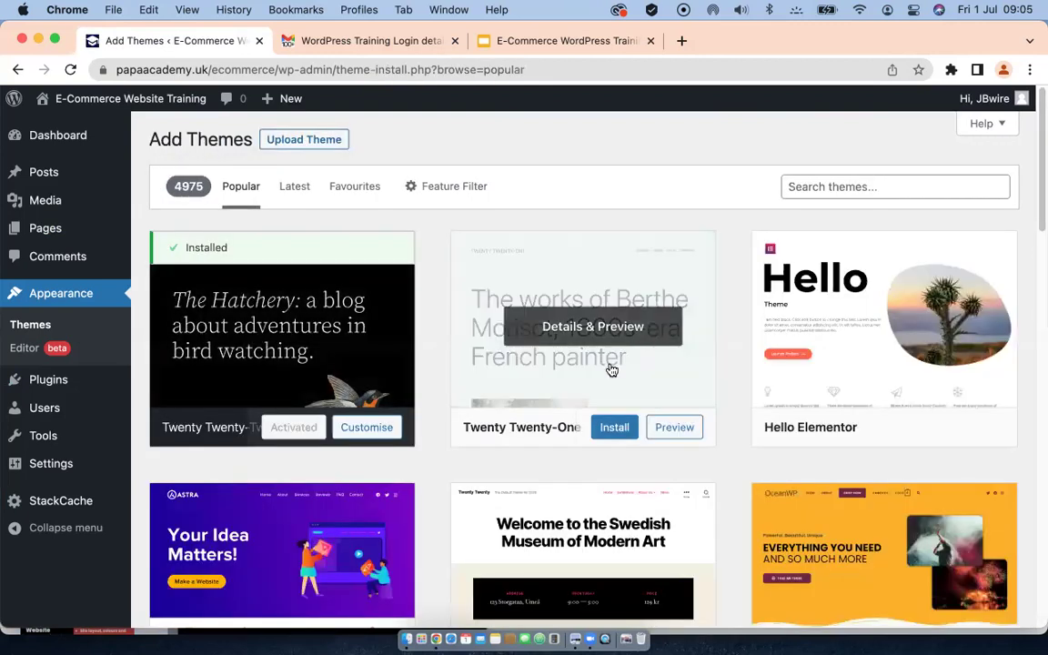
pyautogui.scroll(-5, 611, 369)
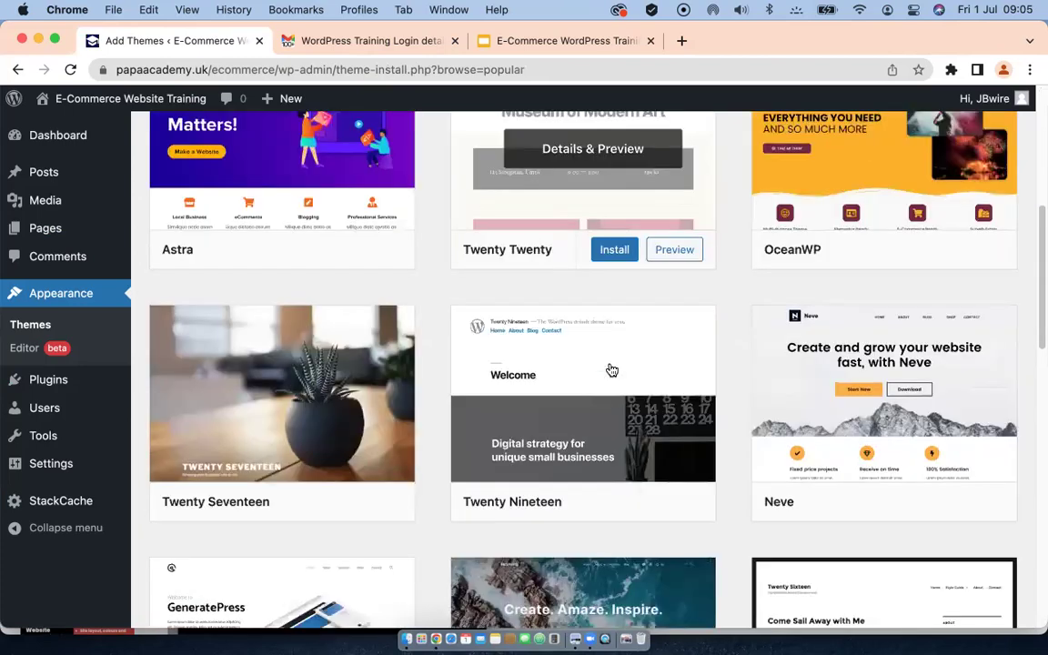
pyautogui.scroll(-6, 612, 369)
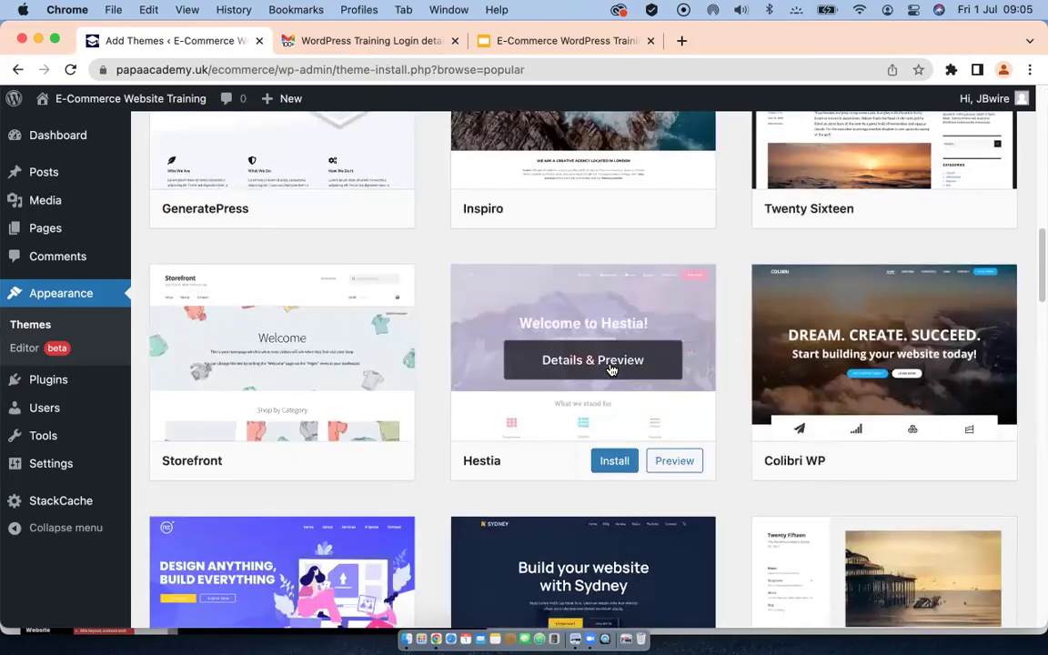
pyautogui.scroll(-10, 612, 370)
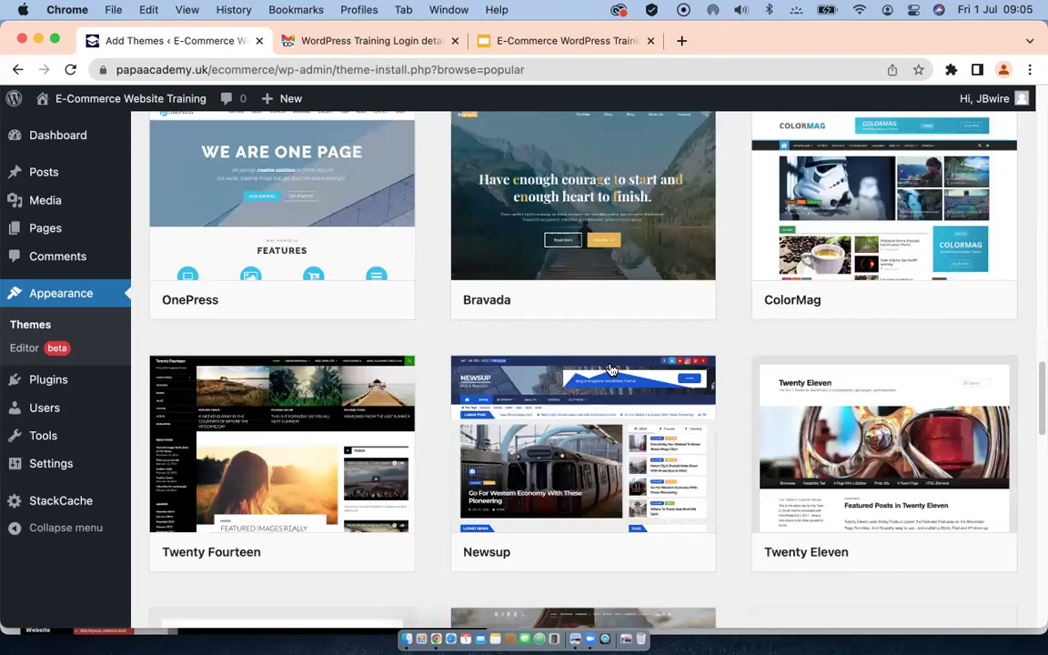
pyautogui.scroll(-10, 611, 369)
pyautogui.scroll(-6, 611, 369)
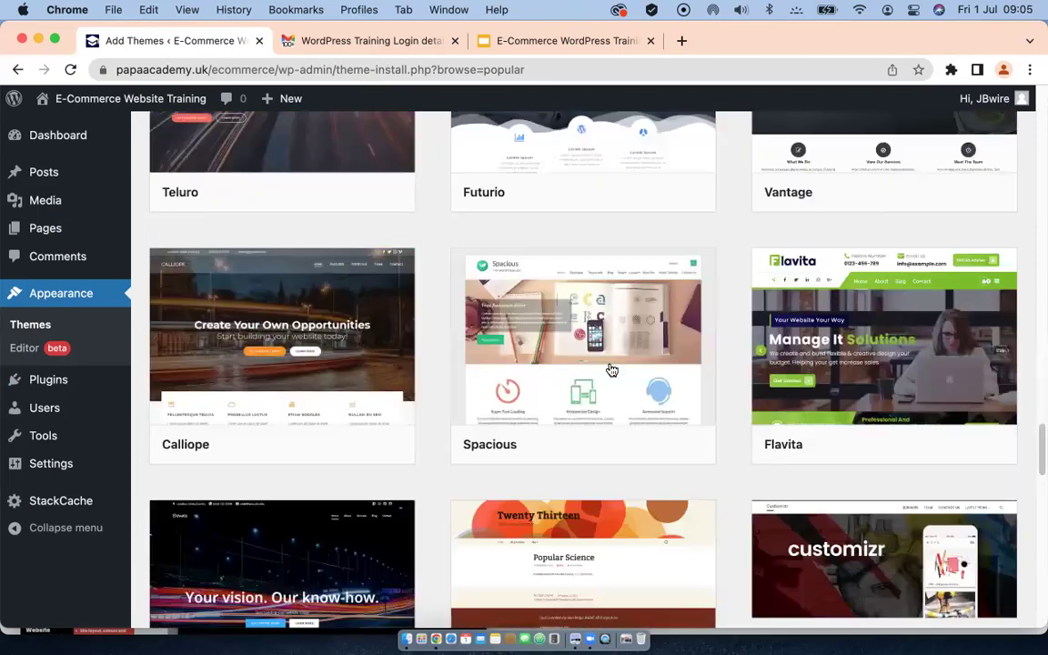
pyautogui.scroll(-2, 611, 369)
pyautogui.scroll(-3, 611, 369)
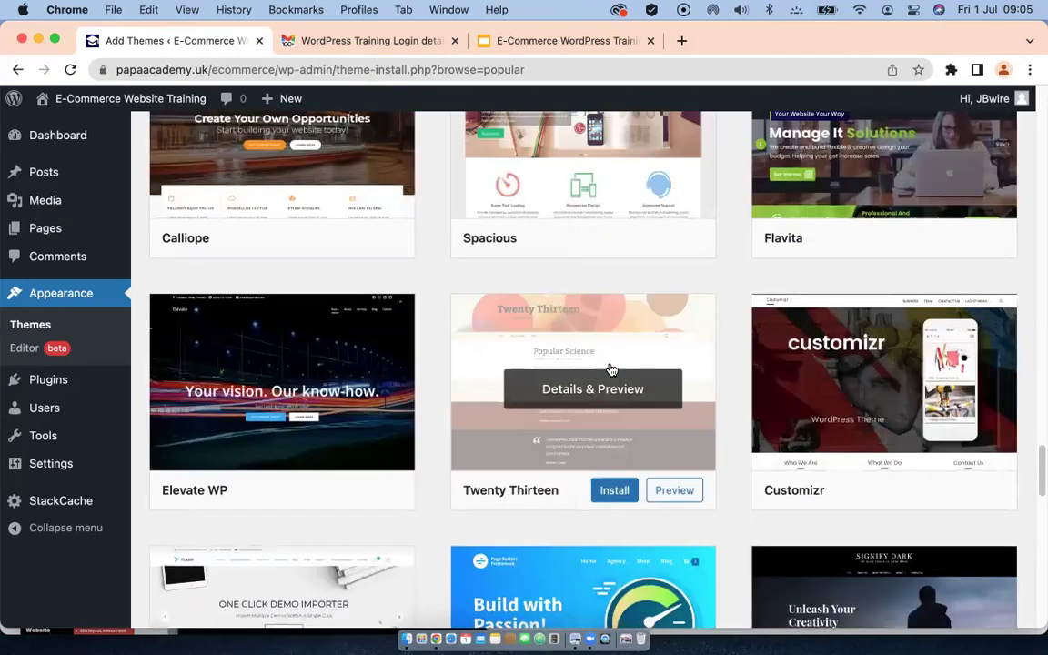
pyautogui.scroll(-2, 612, 369)
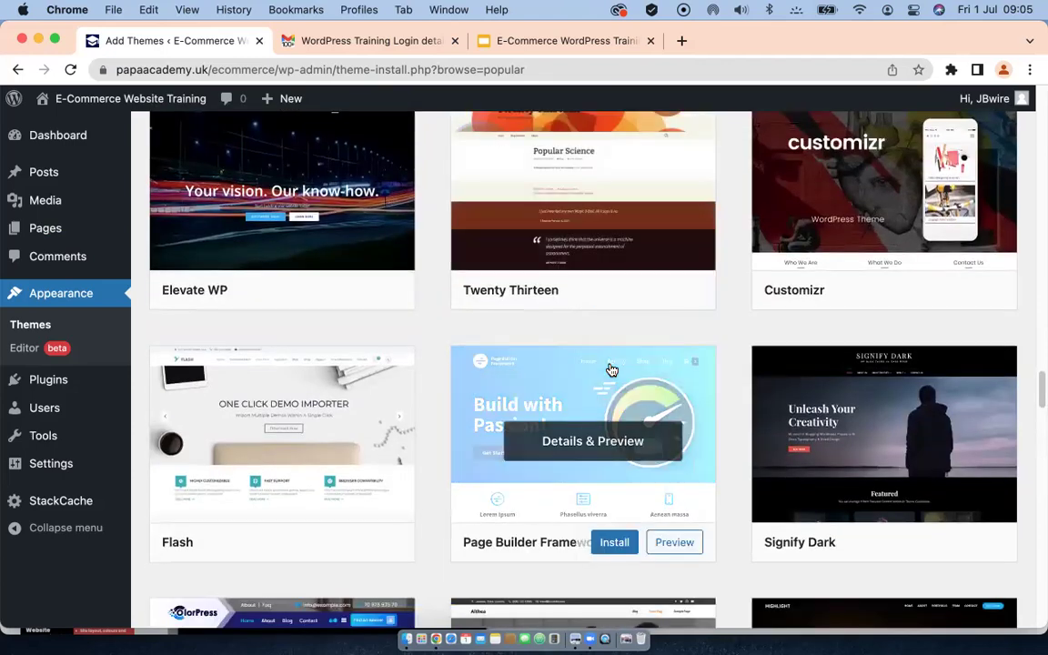
pyautogui.scroll(-5, 611, 369)
pyautogui.scroll(-1, 612, 369)
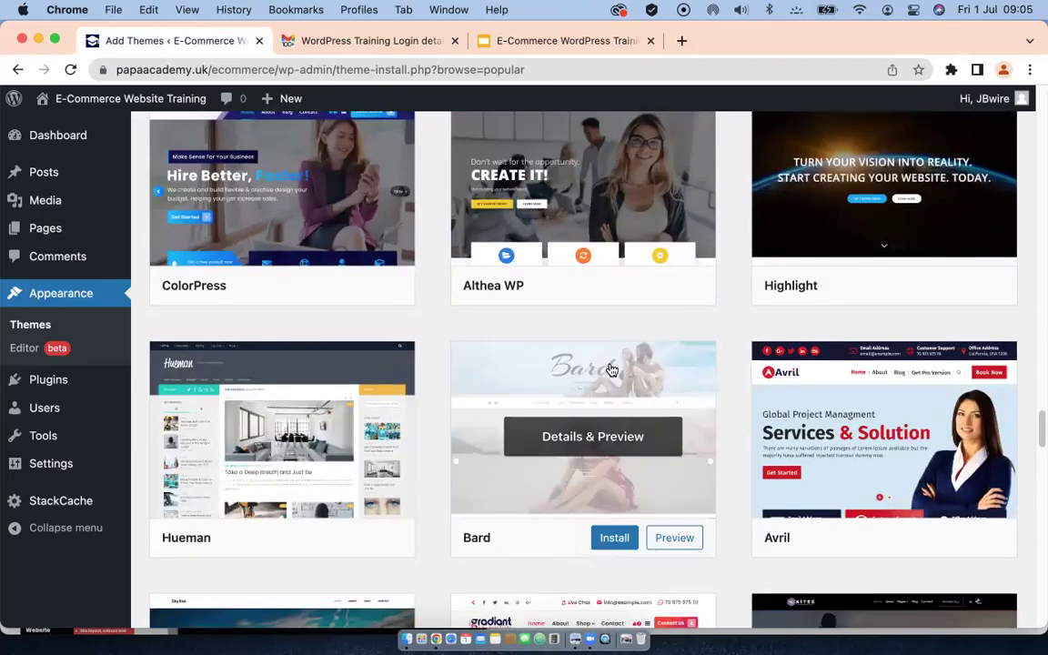
pyautogui.scroll(-15, 611, 369)
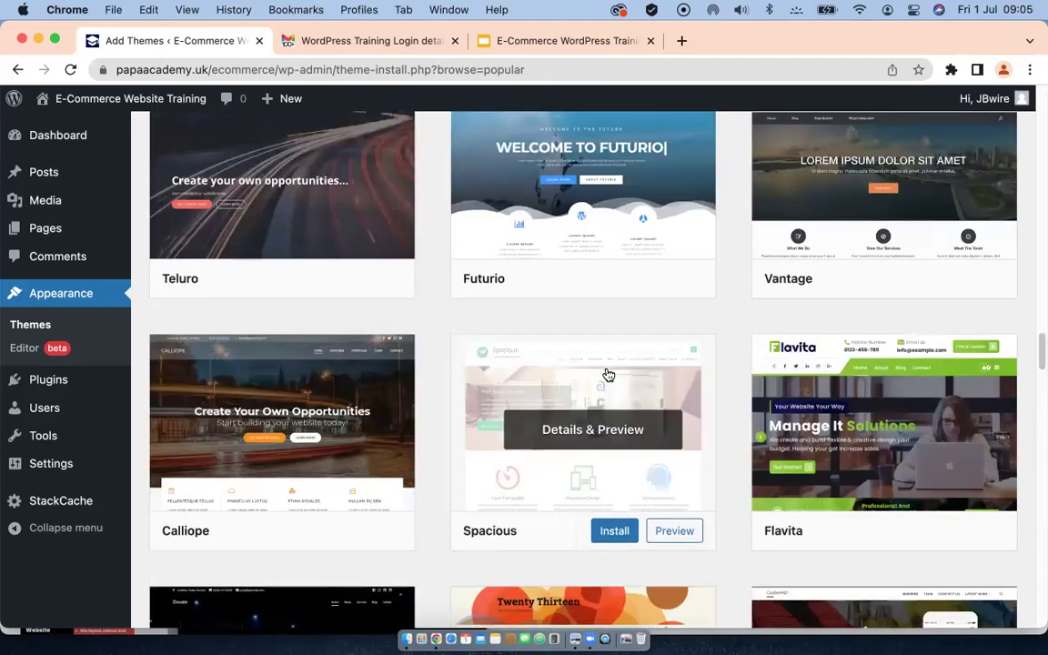
pyautogui.scroll(10, 607, 374)
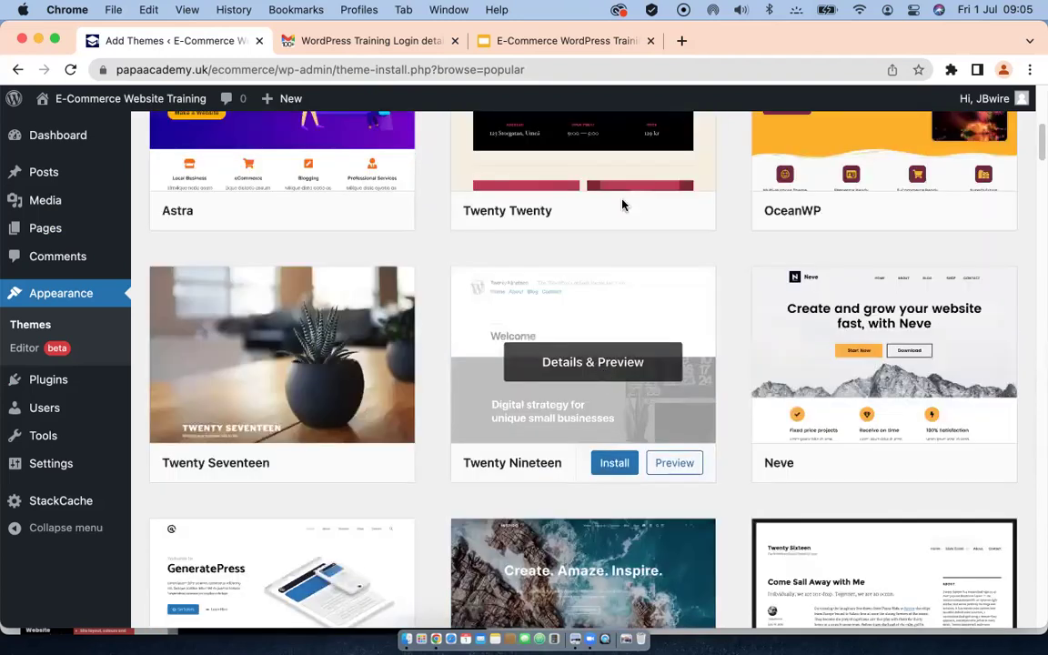
pyautogui.scroll(5, 622, 204)
pyautogui.click(838, 188)
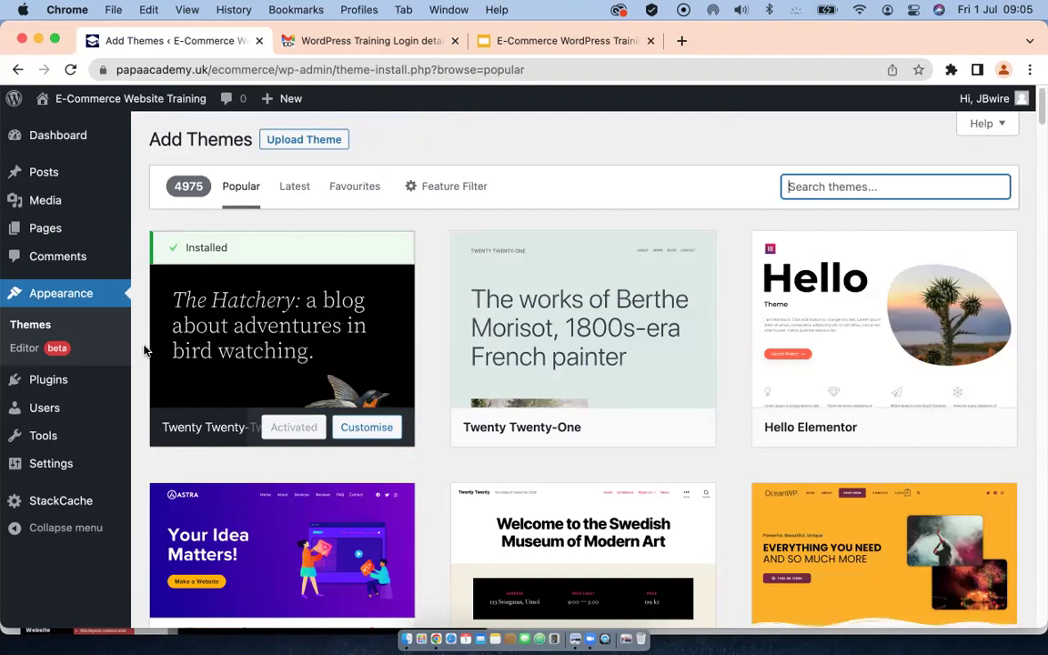
# Step: Search themes for 'shop', browse the 951 results, then clear the search
pyautogui.write('shop')
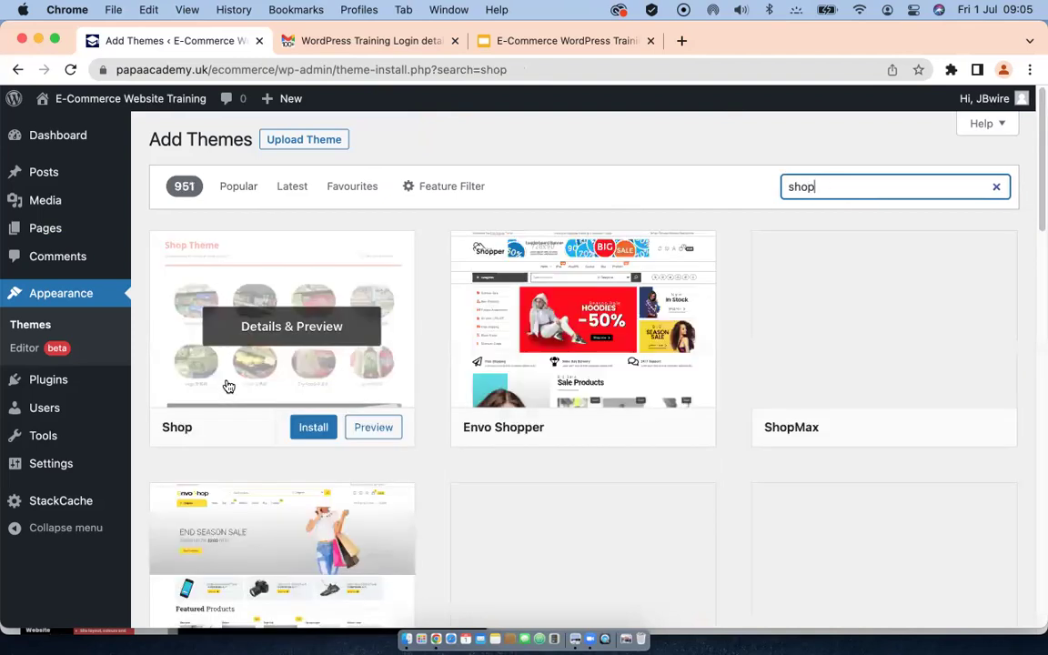
pyautogui.scroll(-5, 287, 373)
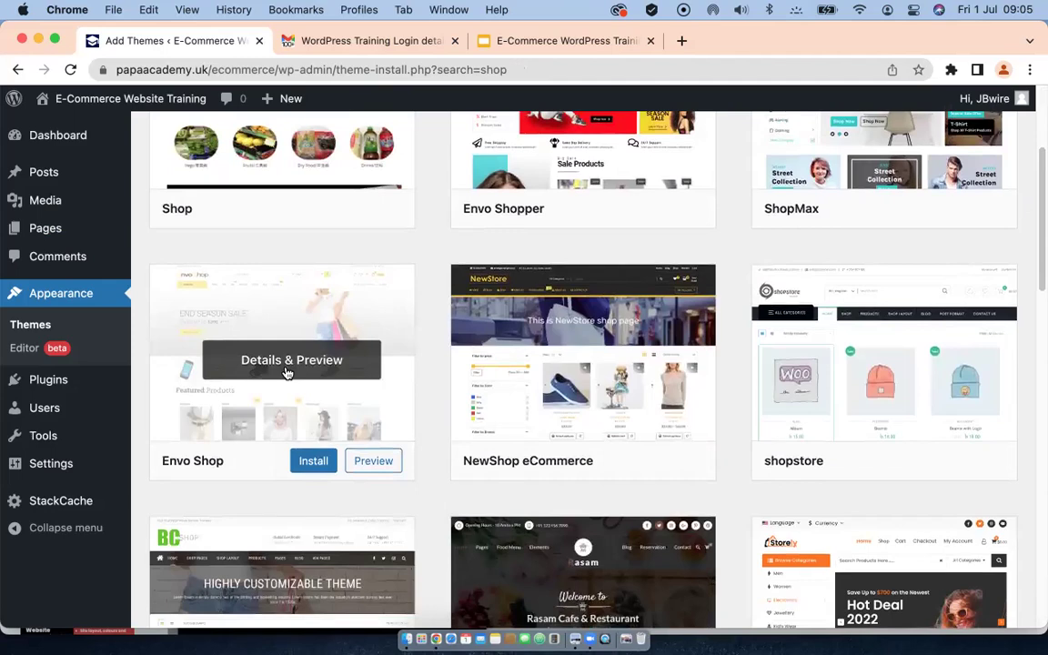
pyautogui.scroll(-5, 287, 373)
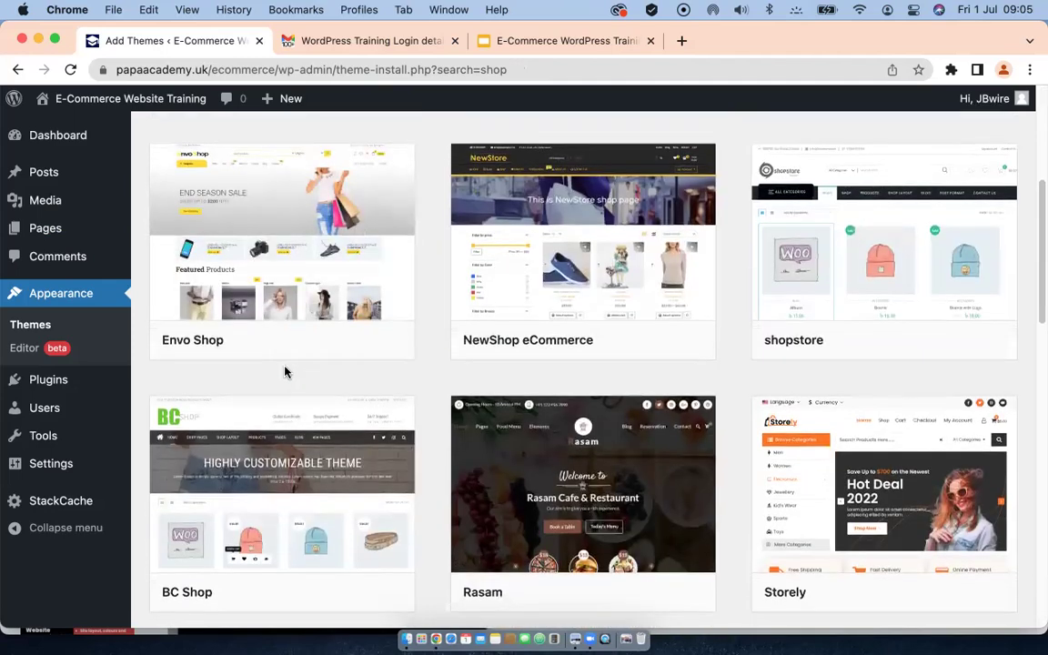
pyautogui.scroll(-2, 287, 373)
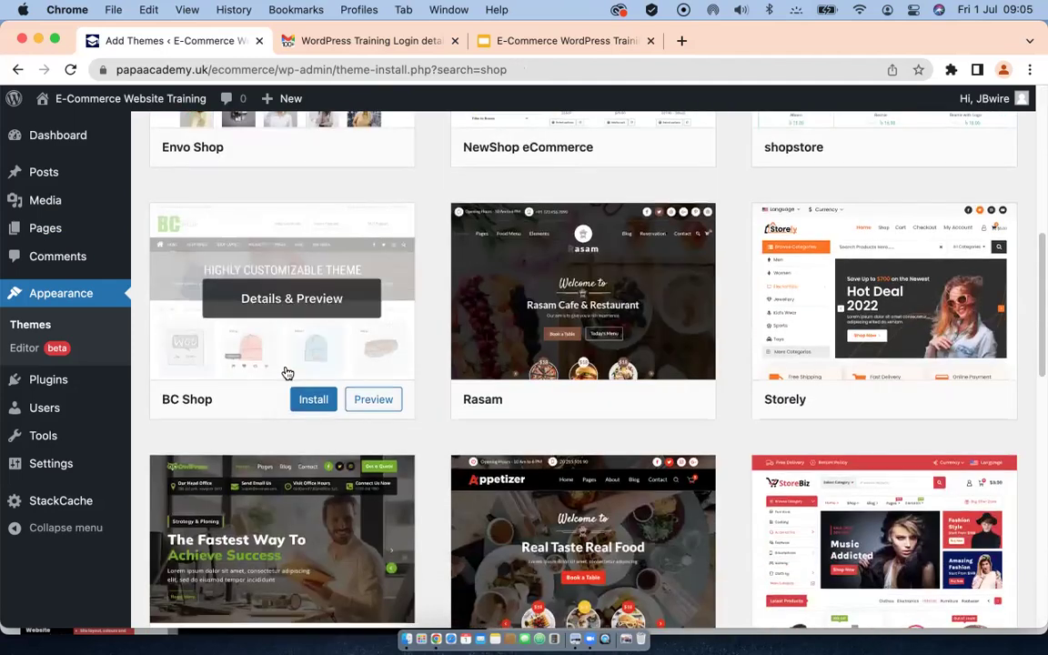
pyautogui.scroll(-5, 287, 373)
pyautogui.scroll(-3, 286, 373)
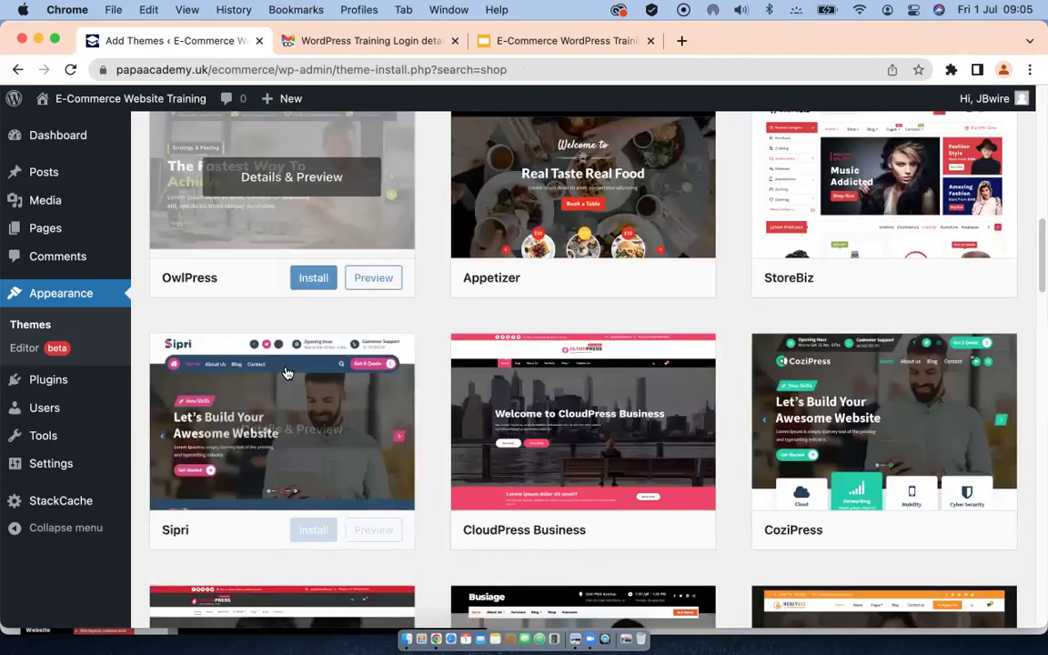
pyautogui.scroll(-5, 286, 373)
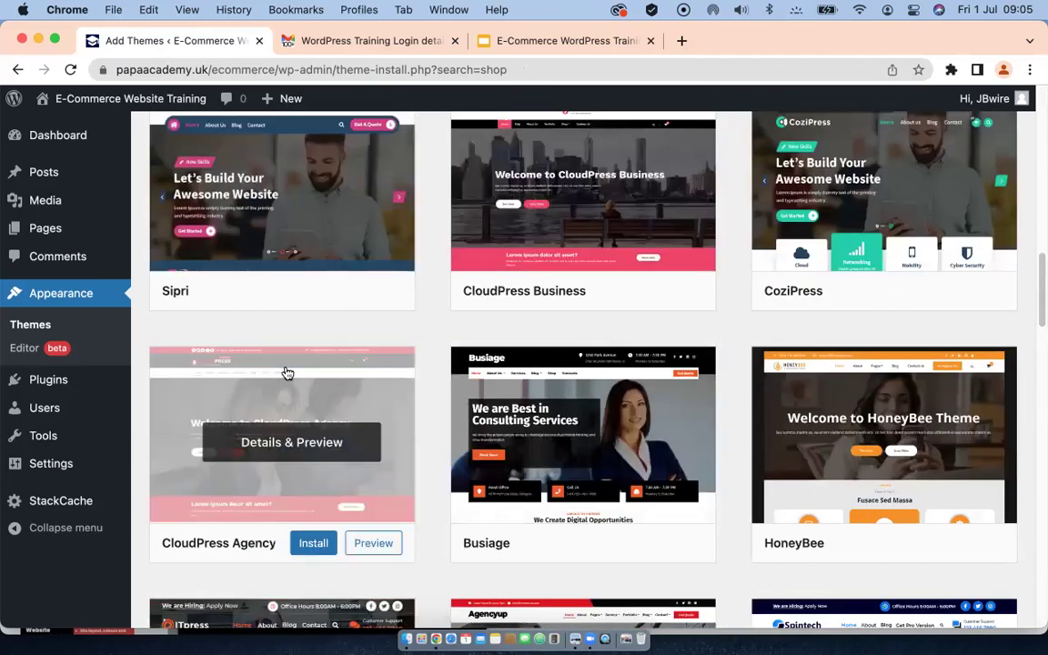
pyautogui.scroll(5, 287, 373)
pyautogui.scroll(8, 286, 373)
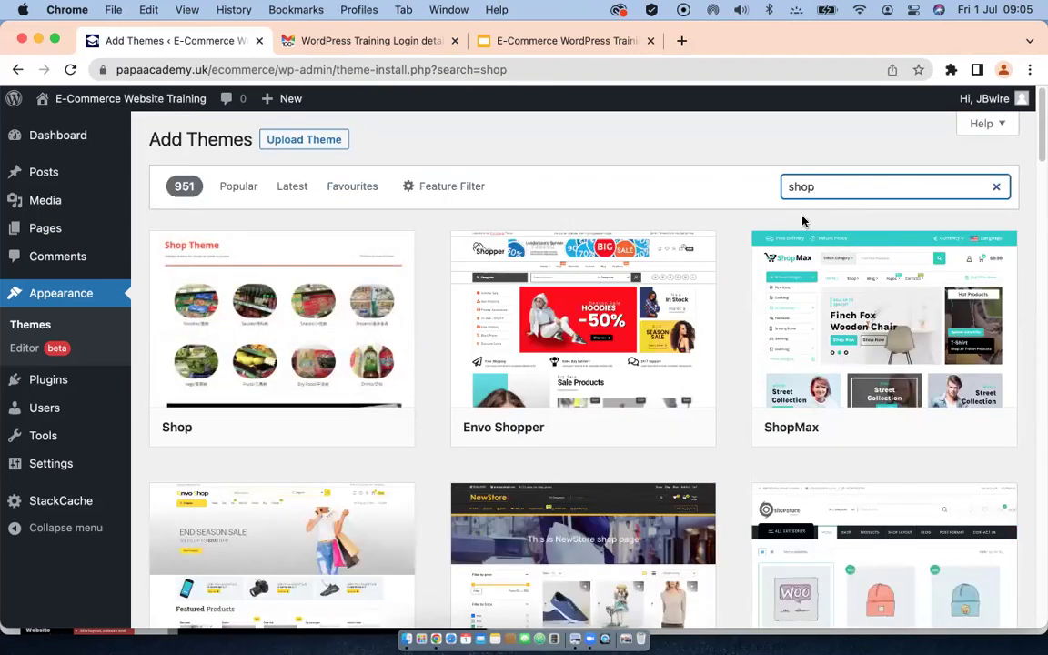
pyautogui.press('BackSpace')
pyautogui.press('BackSpace')
pyautogui.press('BackSpace')
pyautogui.press('BackSpace')
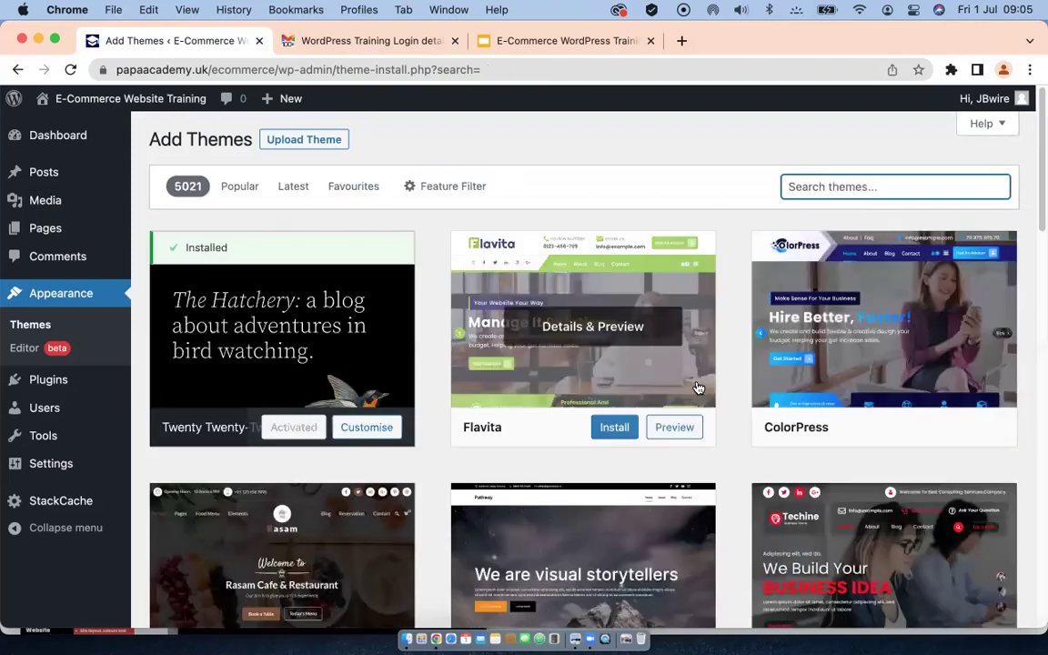
# Step: From the Popular themes list, install Astra and also Twenty Twenty
pyautogui.scroll(-5, 397, 358)
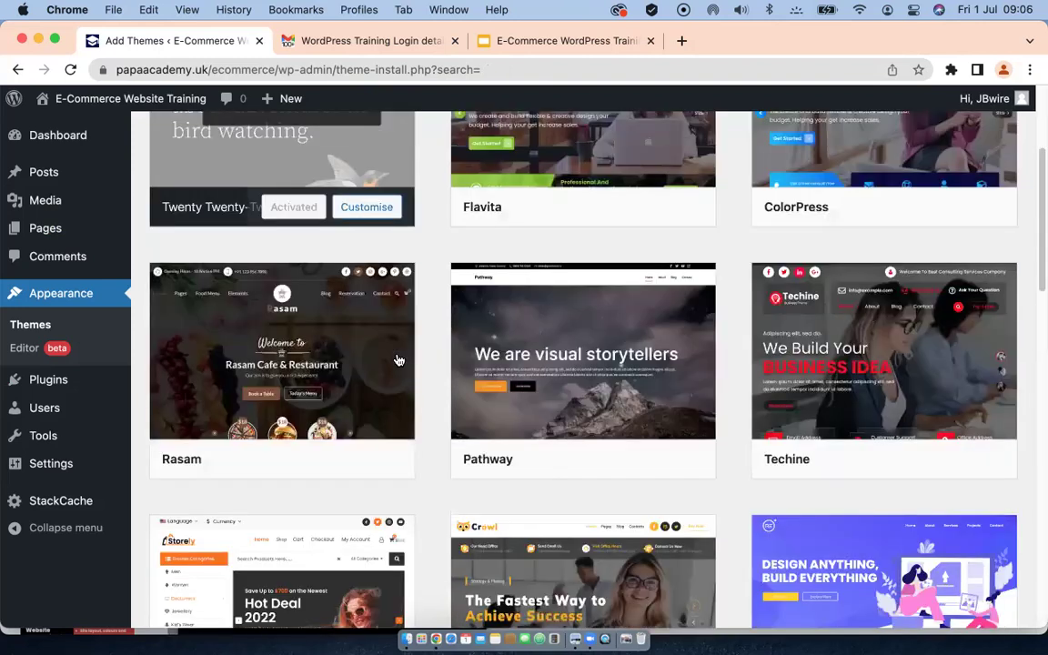
pyautogui.scroll(5, 321, 240)
pyautogui.click(240, 186)
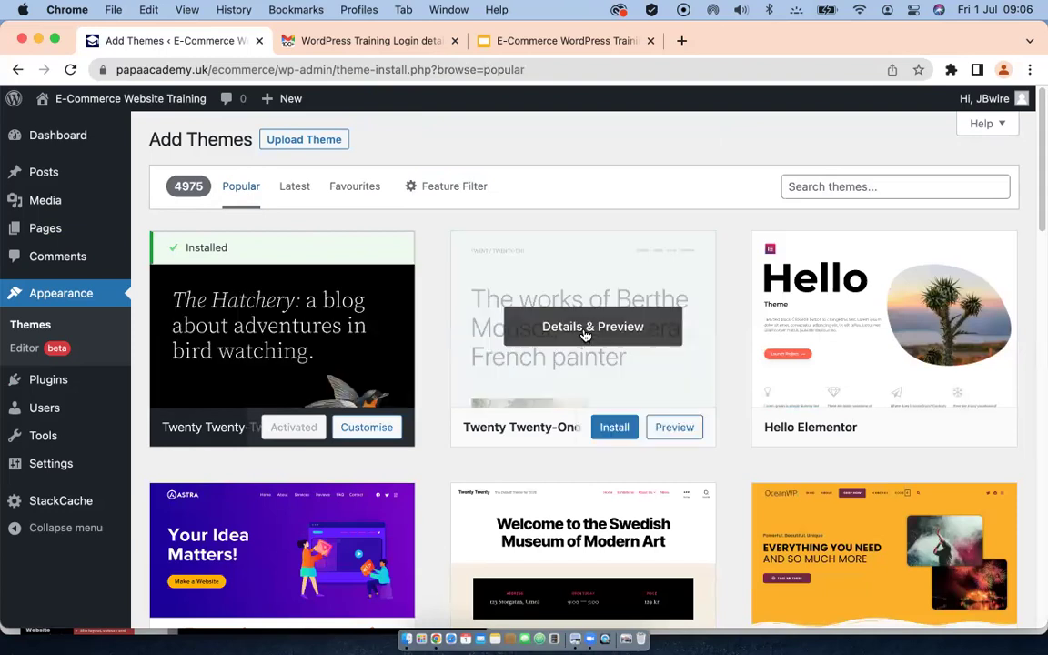
pyautogui.scroll(-1, 742, 375)
pyautogui.scroll(-2, 741, 375)
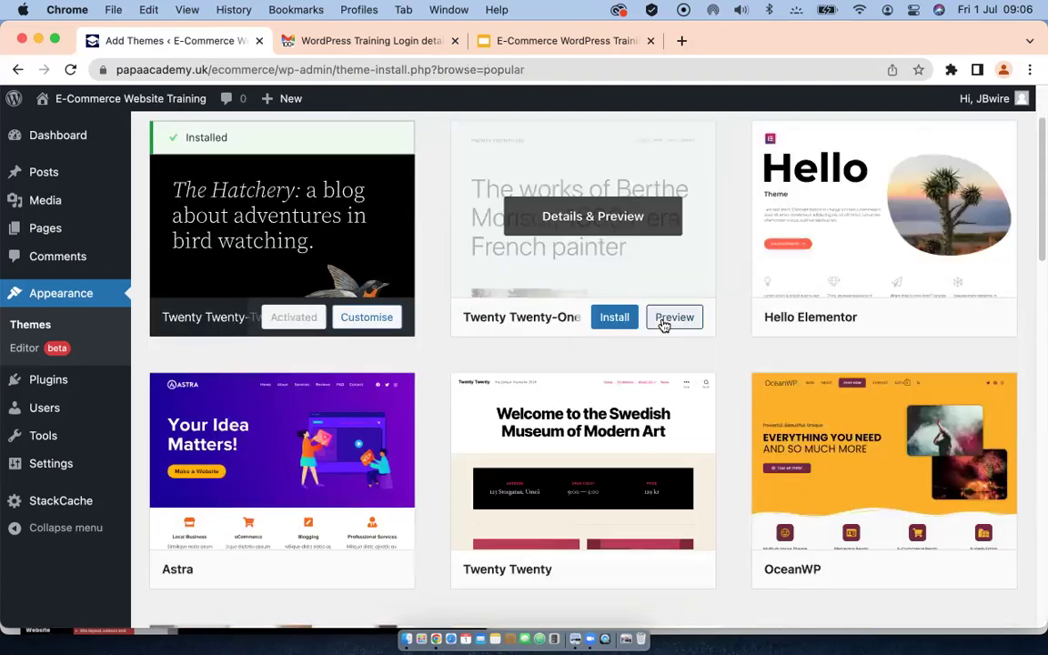
pyautogui.scroll(-5, 601, 337)
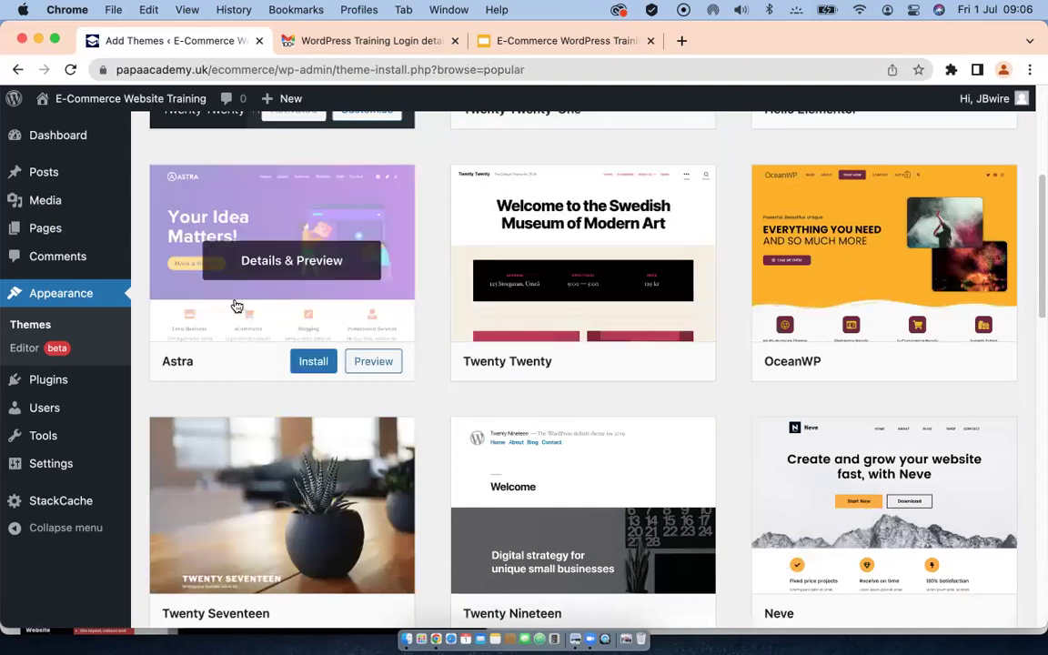
pyautogui.click(312, 364)
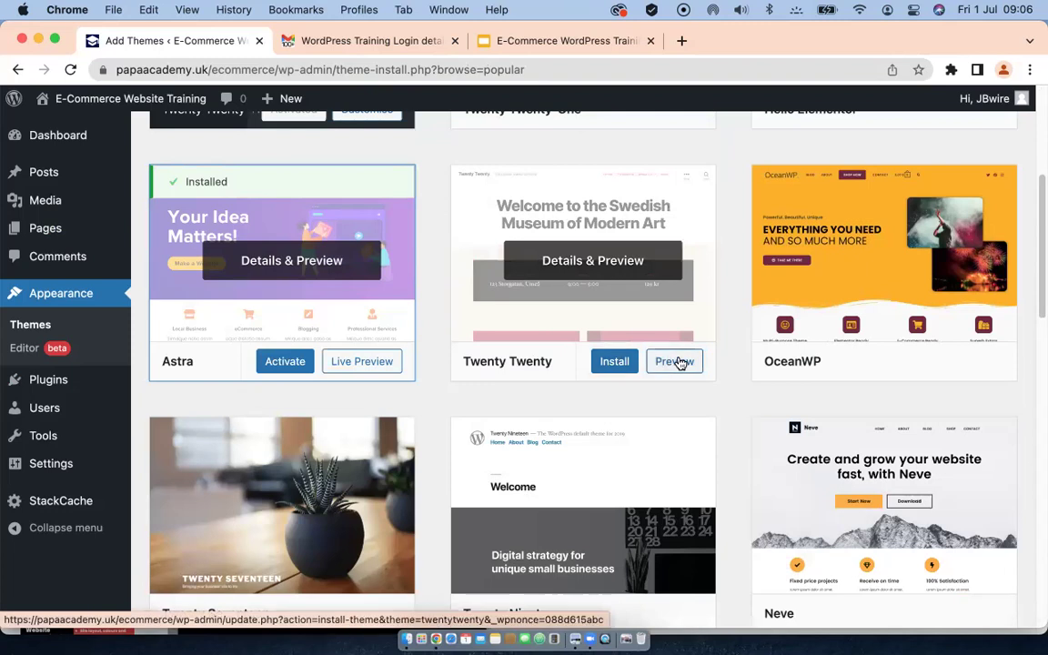
pyautogui.click(610, 364)
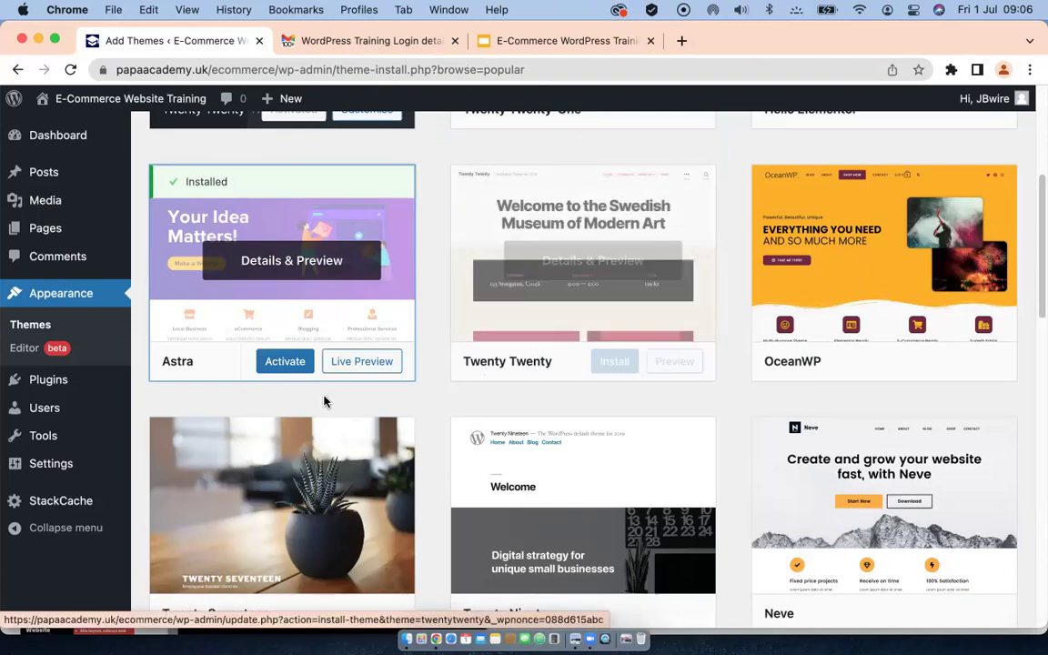
# Step: Activate the Astra theme and open it in the Customizer
pyautogui.click(280, 365)
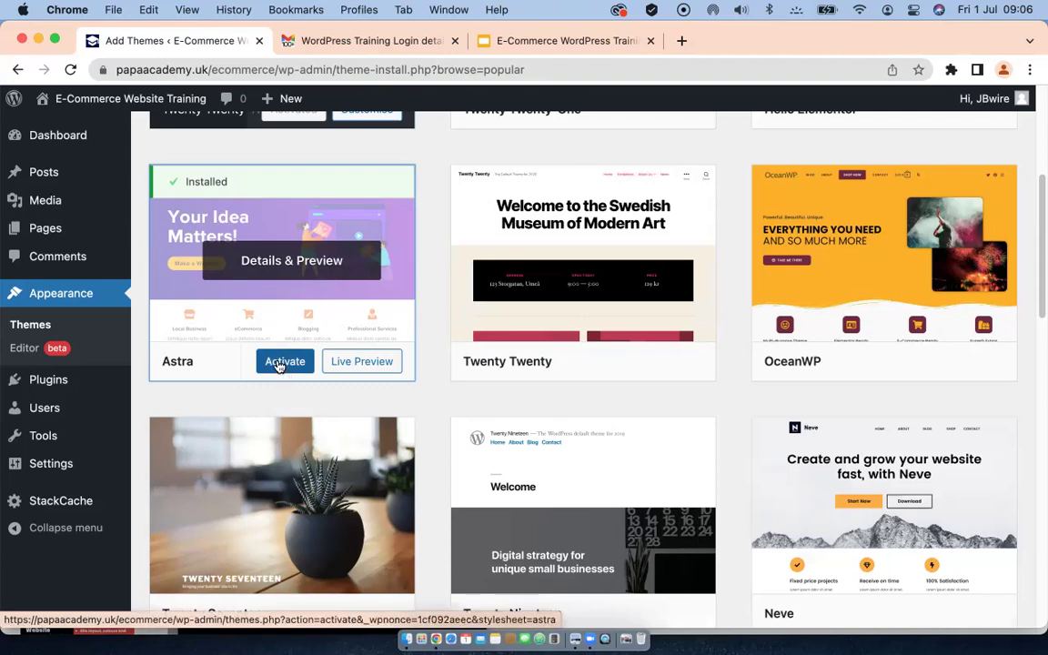
pyautogui.click(279, 366)
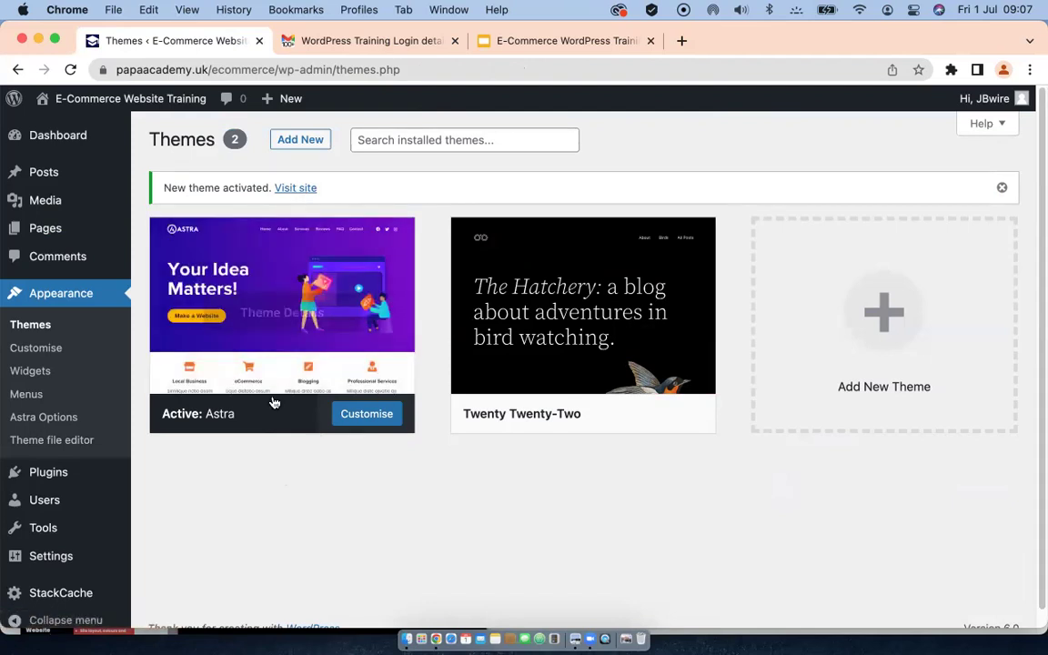
pyautogui.click(365, 417)
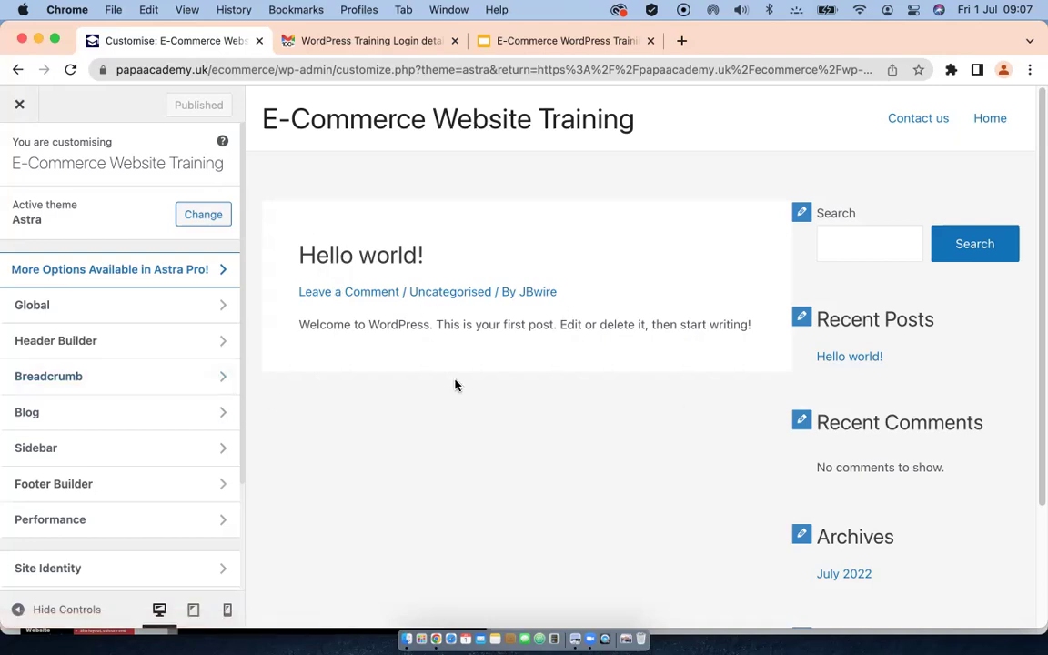
# Step: Open the Global section in the Astra Customizer sidebar
pyautogui.scroll(-2, 150, 418)
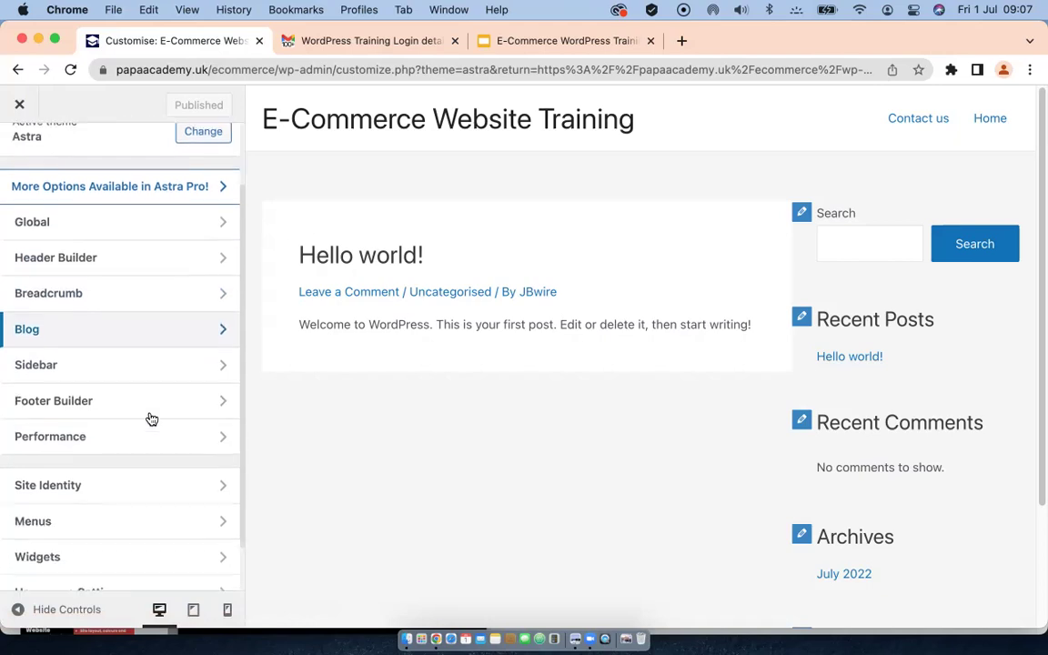
pyautogui.scroll(2, 151, 417)
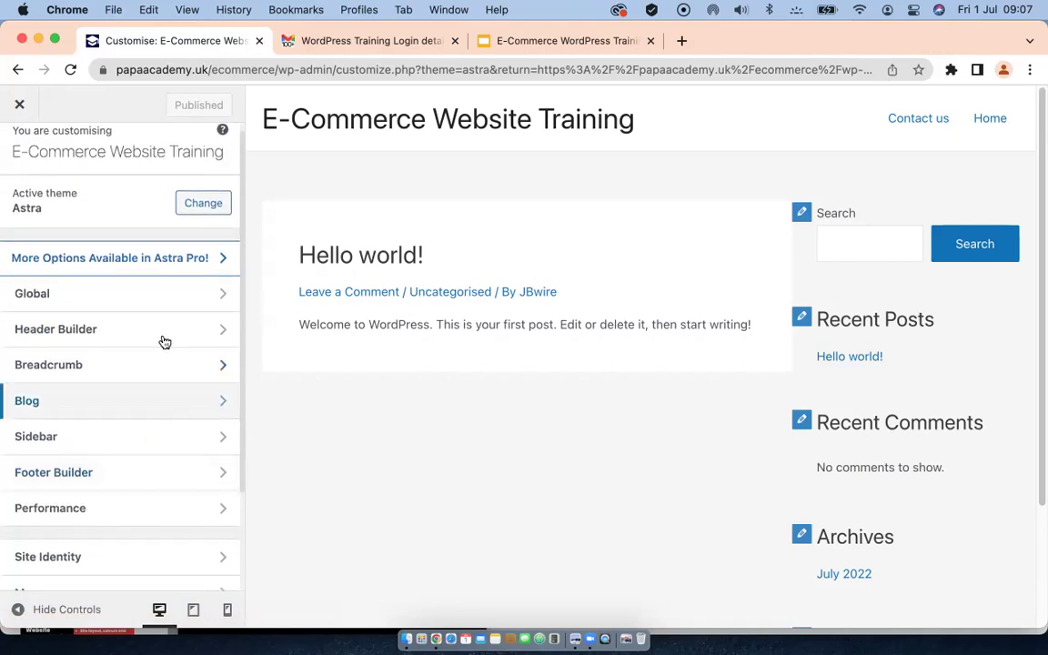
pyautogui.click(222, 296)
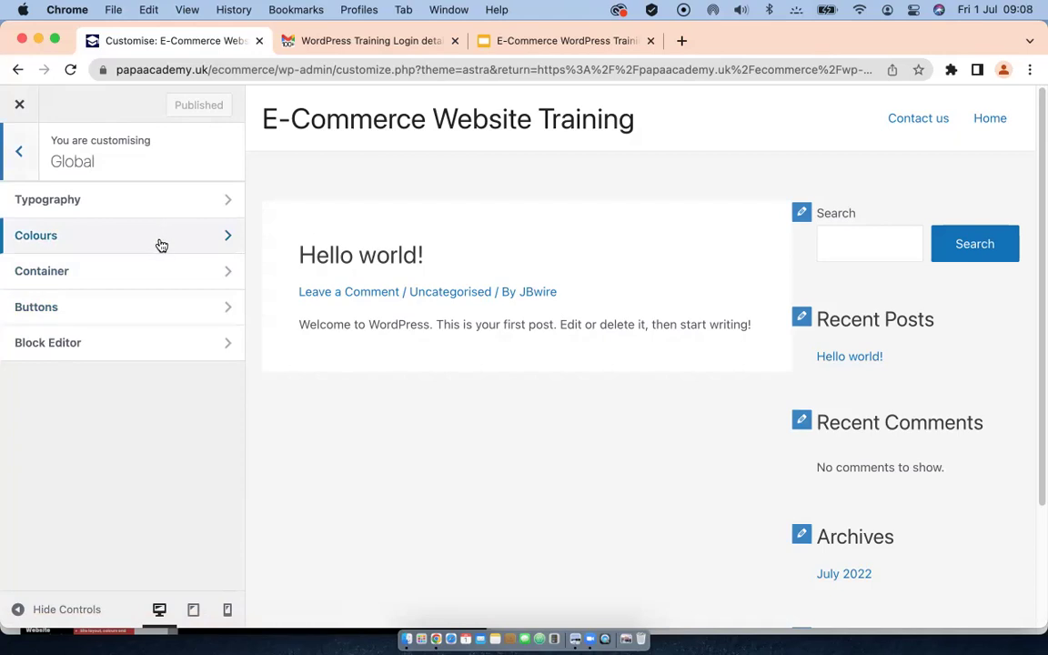
# Step: Open Global > Typography and review its Body, Headings and H1–H5 font options
pyautogui.click(227, 201)
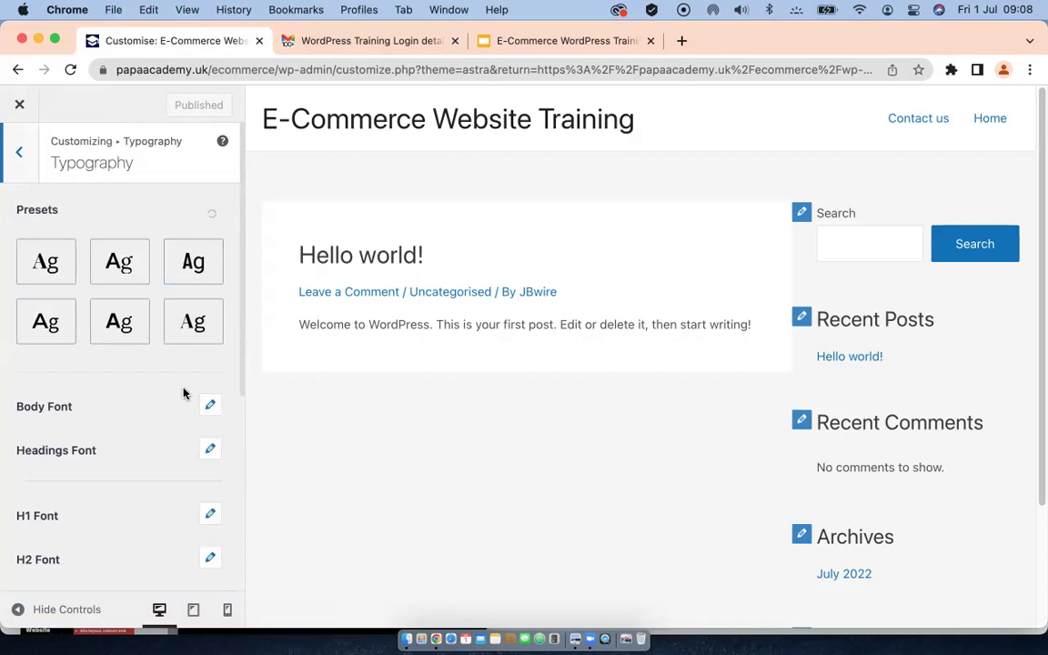
pyautogui.scroll(-2, 180, 369)
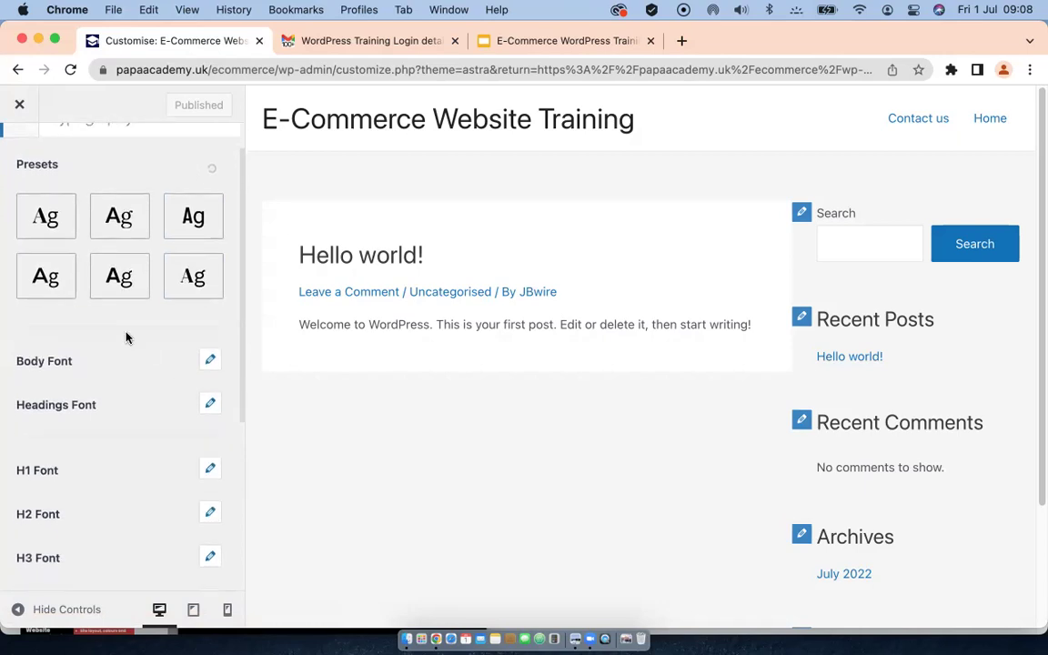
pyautogui.scroll(2, 126, 337)
pyautogui.scroll(-5, 126, 335)
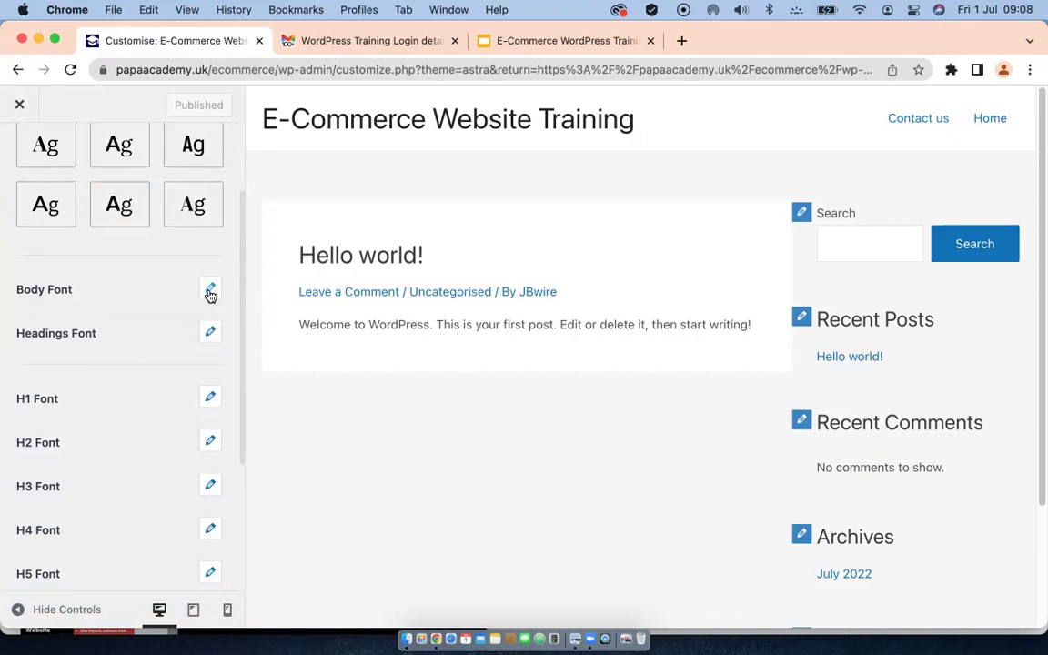
# Step: Set the Body Font size to 17 px
pyautogui.click(36, 299)
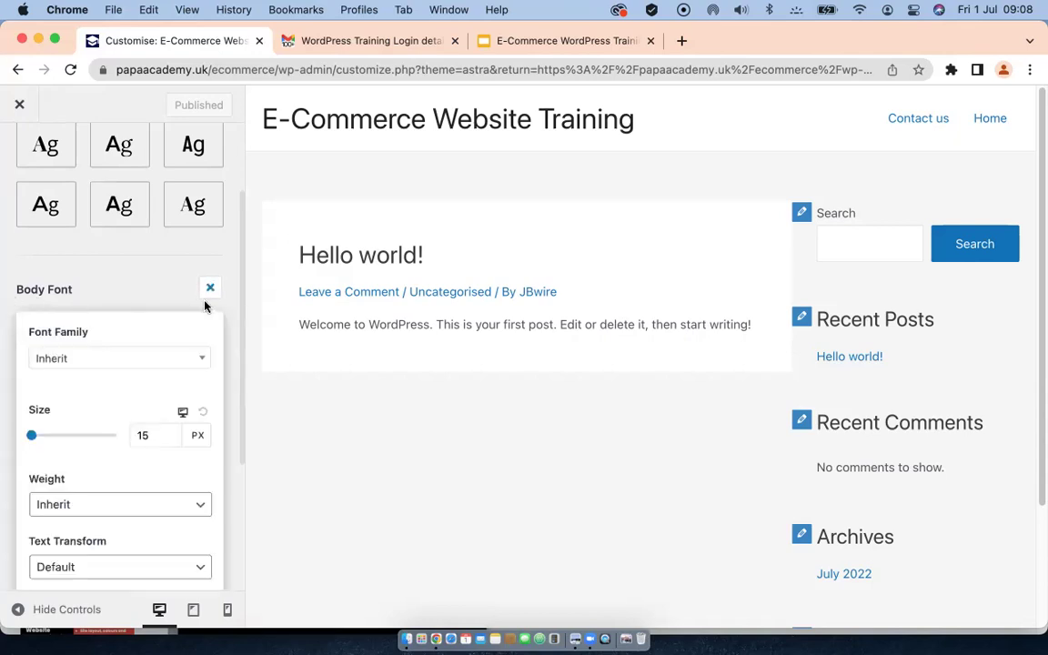
pyautogui.scroll(-1, 212, 368)
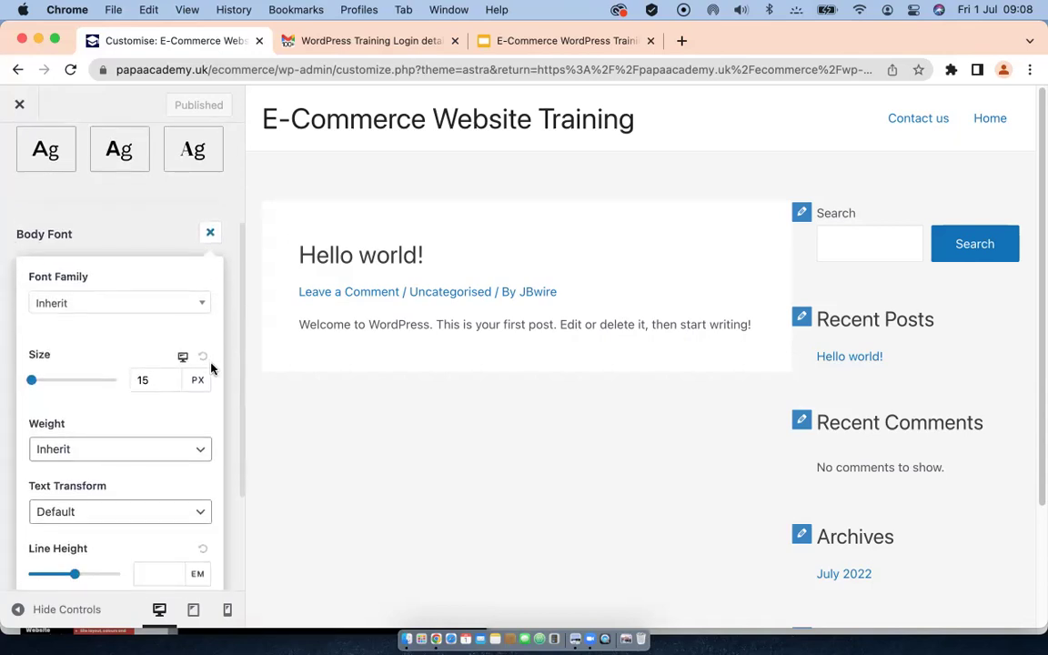
pyautogui.scroll(-1, 202, 378)
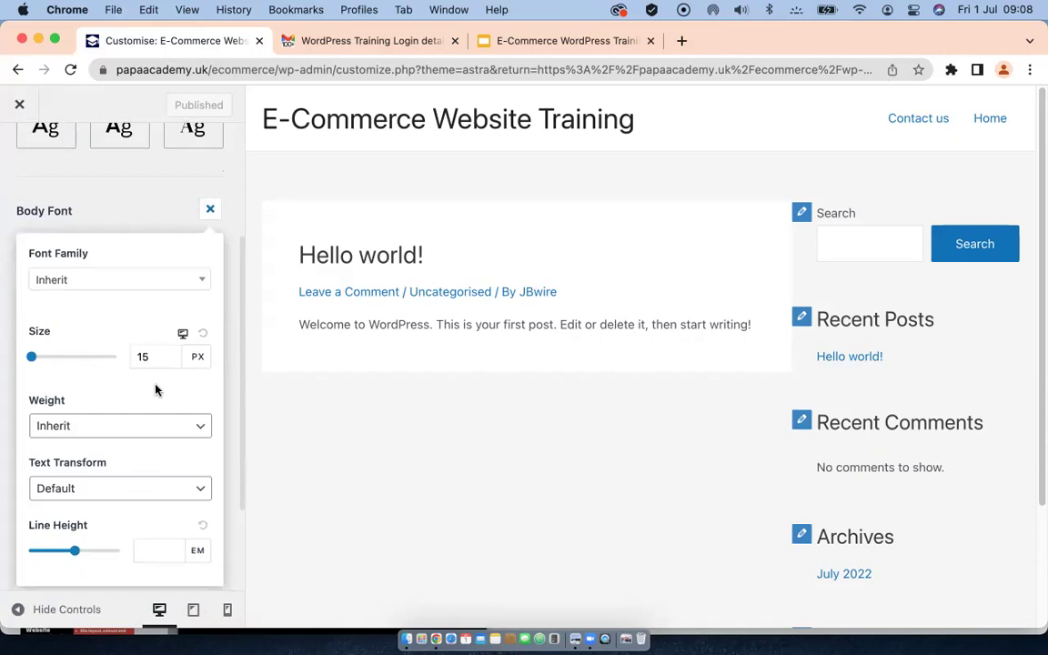
pyautogui.click(151, 358)
pyautogui.press('BackSpace')
pyautogui.write('7')
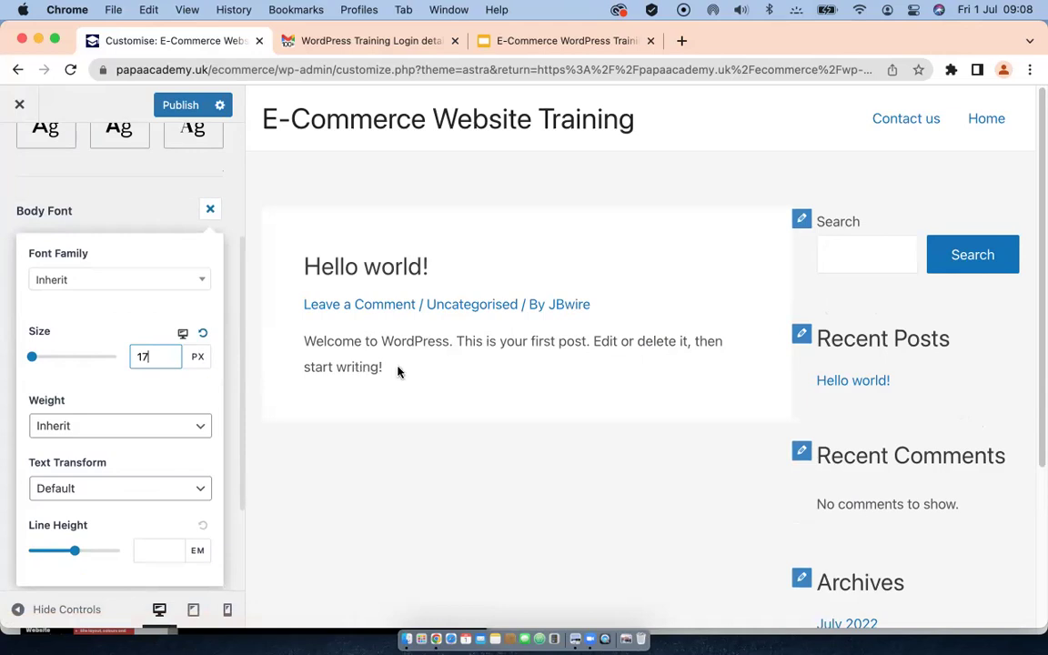
pyautogui.press('BackSpace')
pyautogui.write('0')
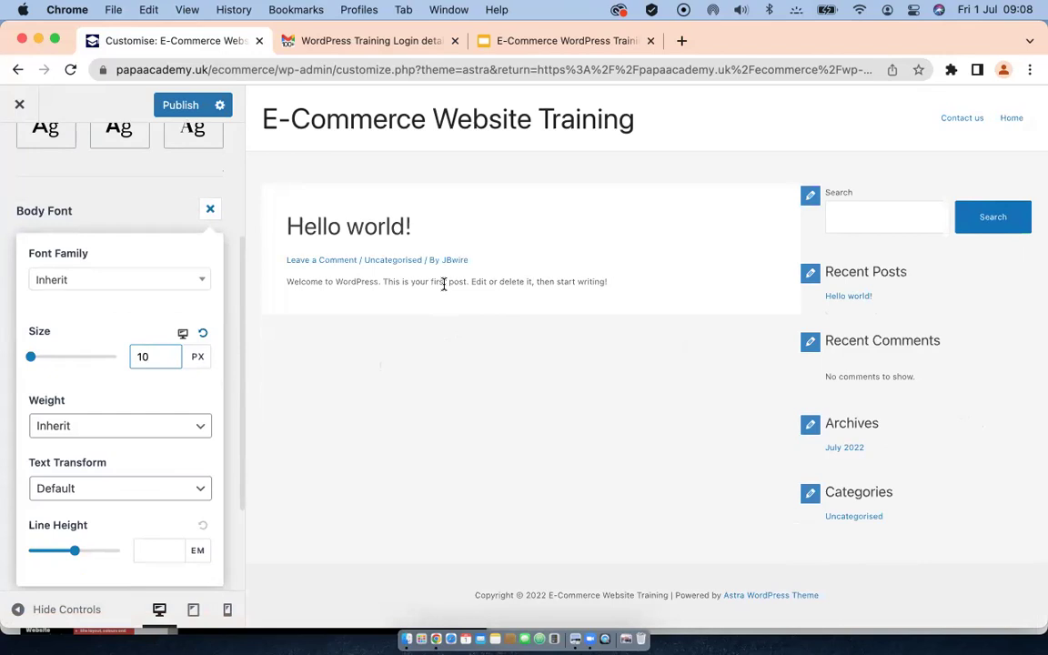
pyautogui.press('BackSpace')
pyautogui.write('7')
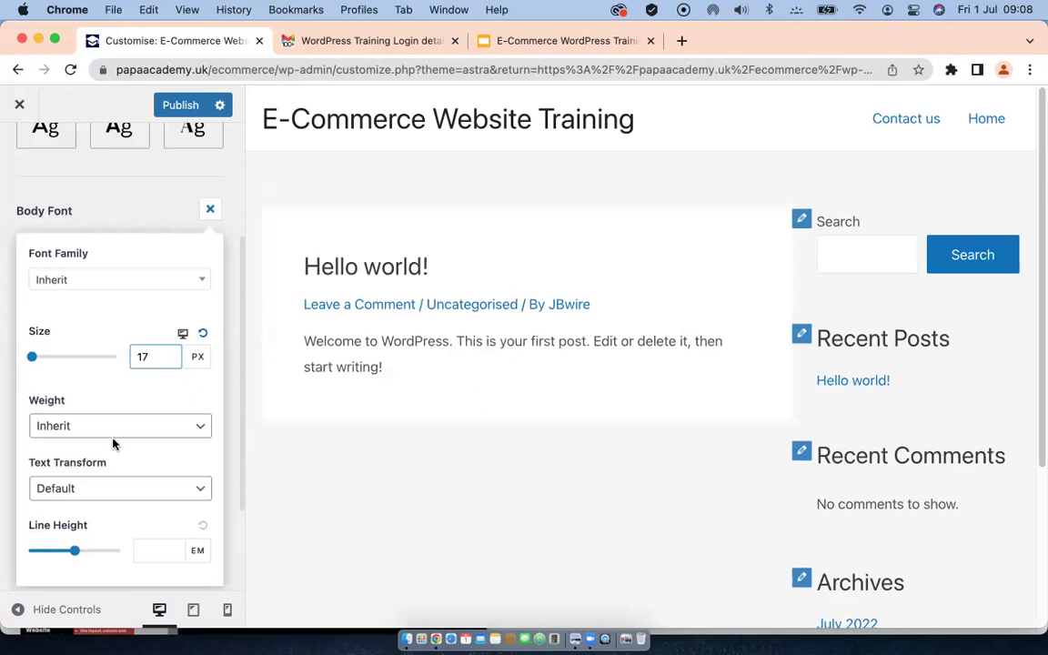
# Step: Give body text Medium 500 weight and 1.9 em line height, keeping Default transform
pyautogui.scroll(-3, 114, 443)
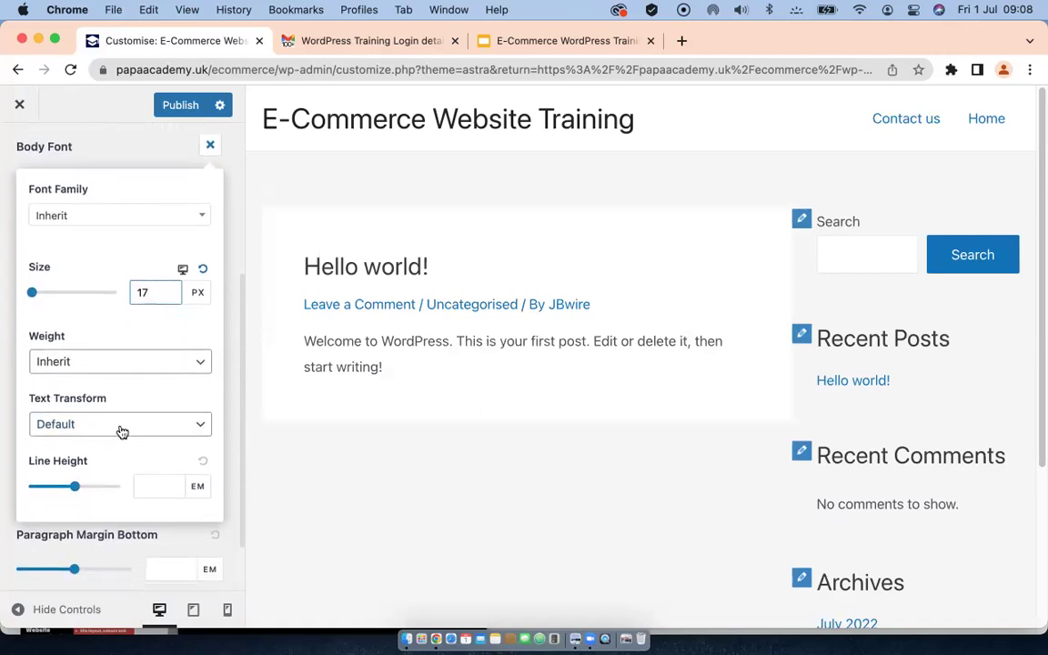
pyautogui.click(139, 362)
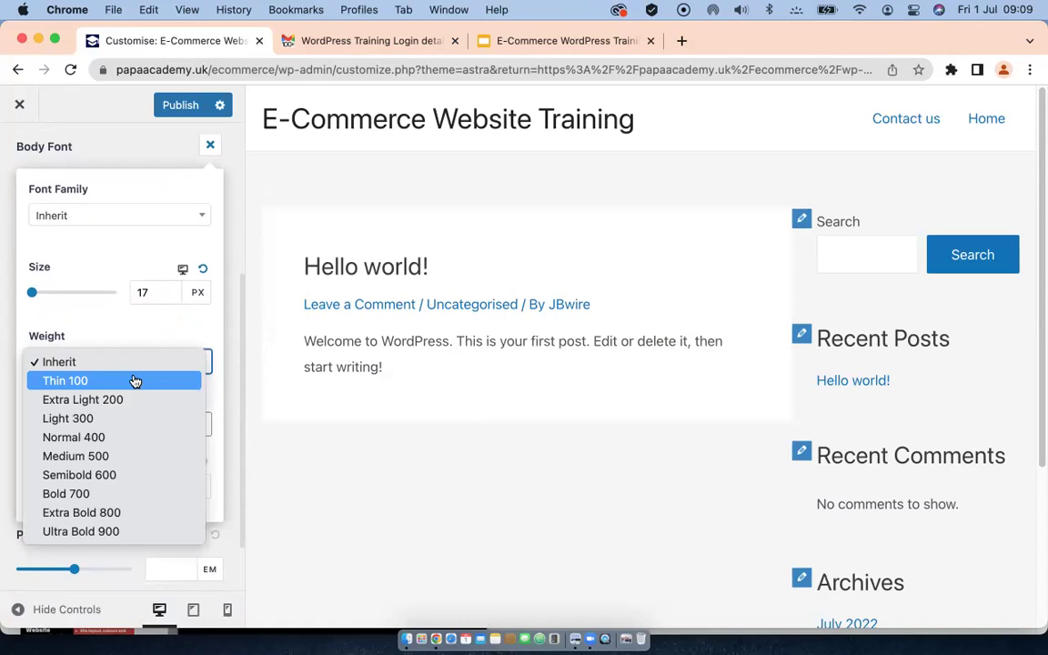
pyautogui.click(80, 458)
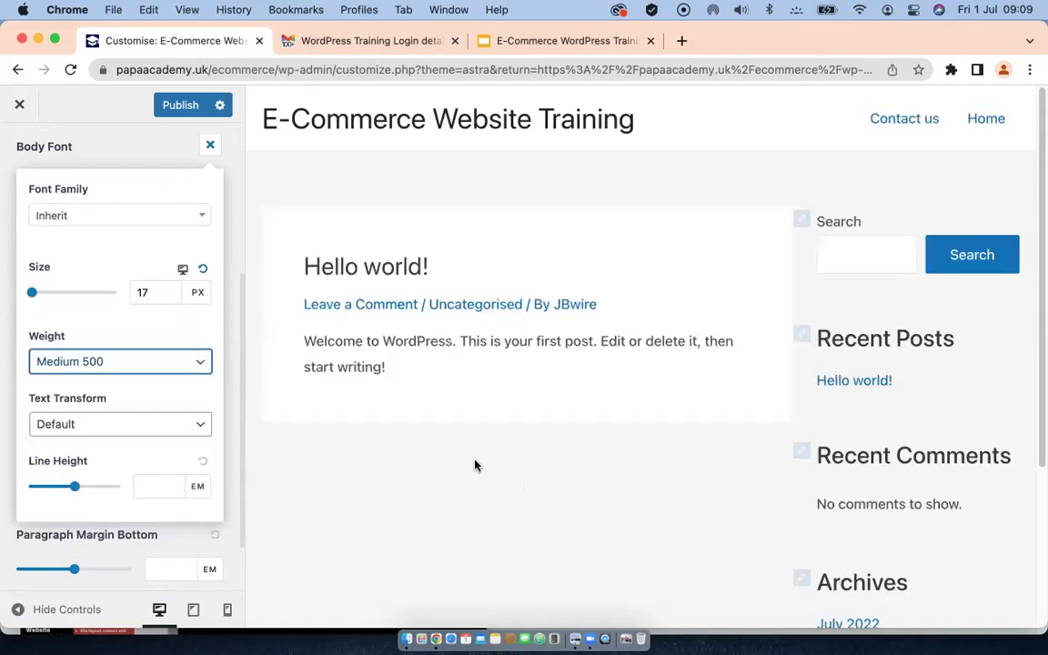
pyautogui.click(125, 429)
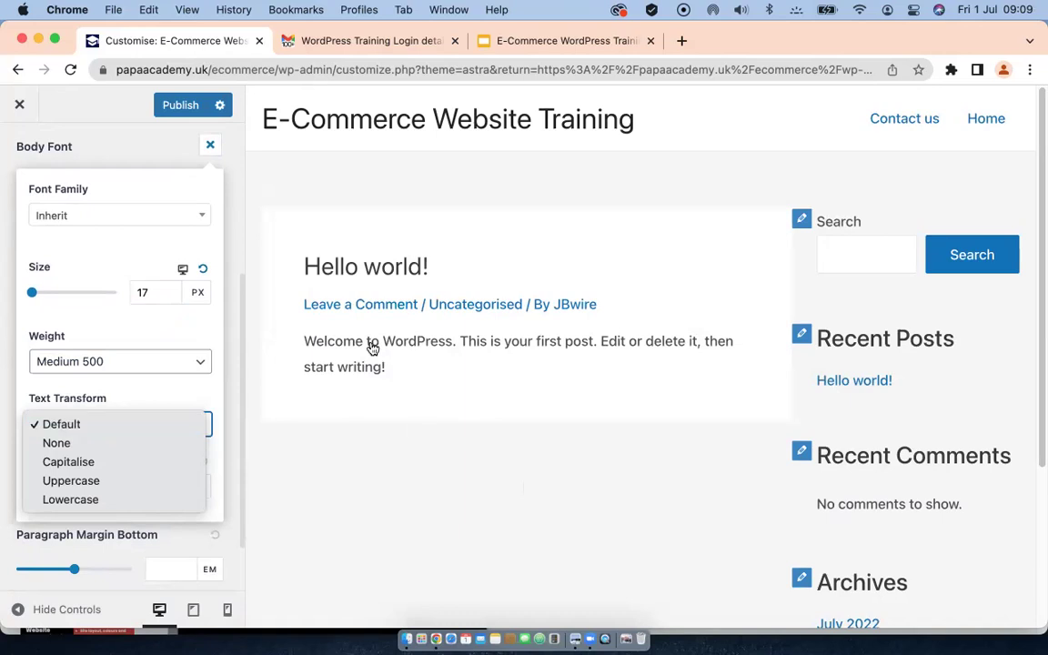
pyautogui.click(218, 447)
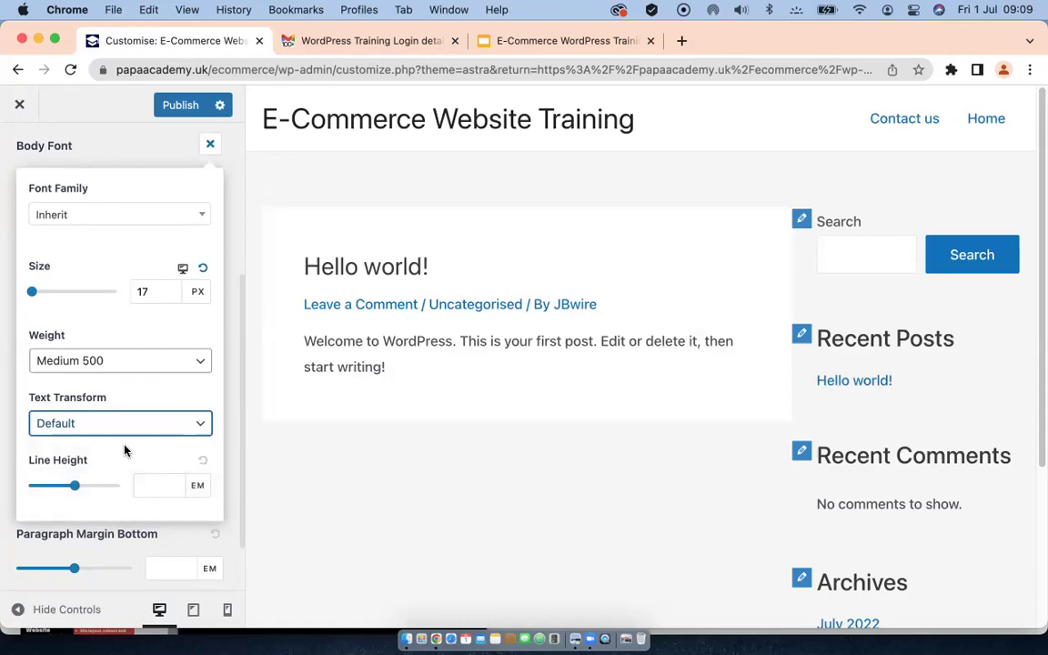
pyautogui.scroll(-2, 124, 449)
pyautogui.click(164, 416)
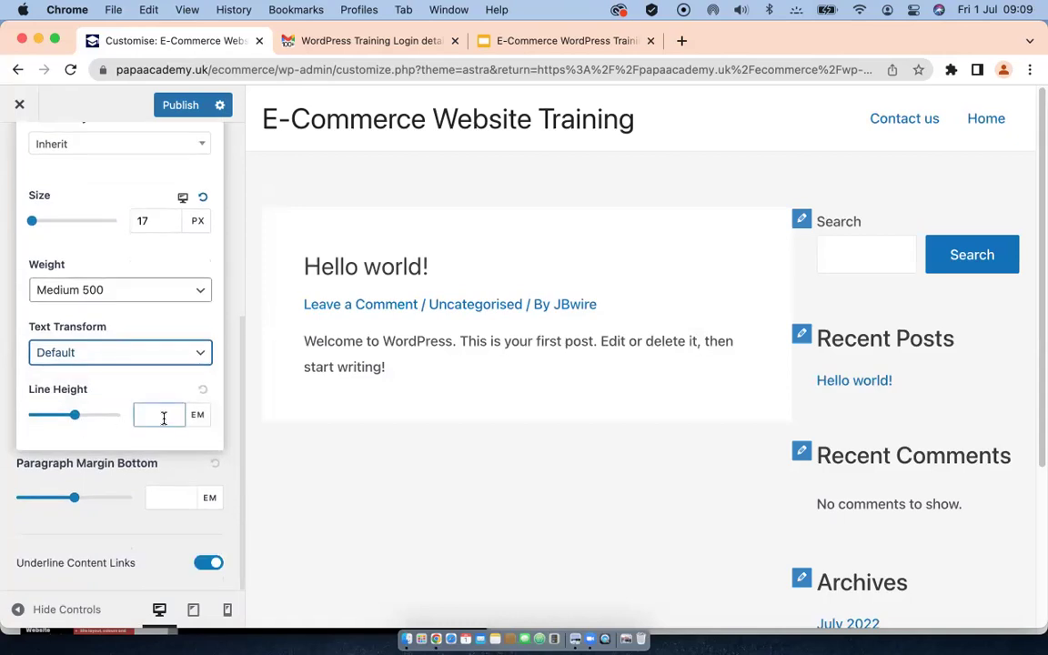
pyautogui.click(139, 415)
pyautogui.write('1')
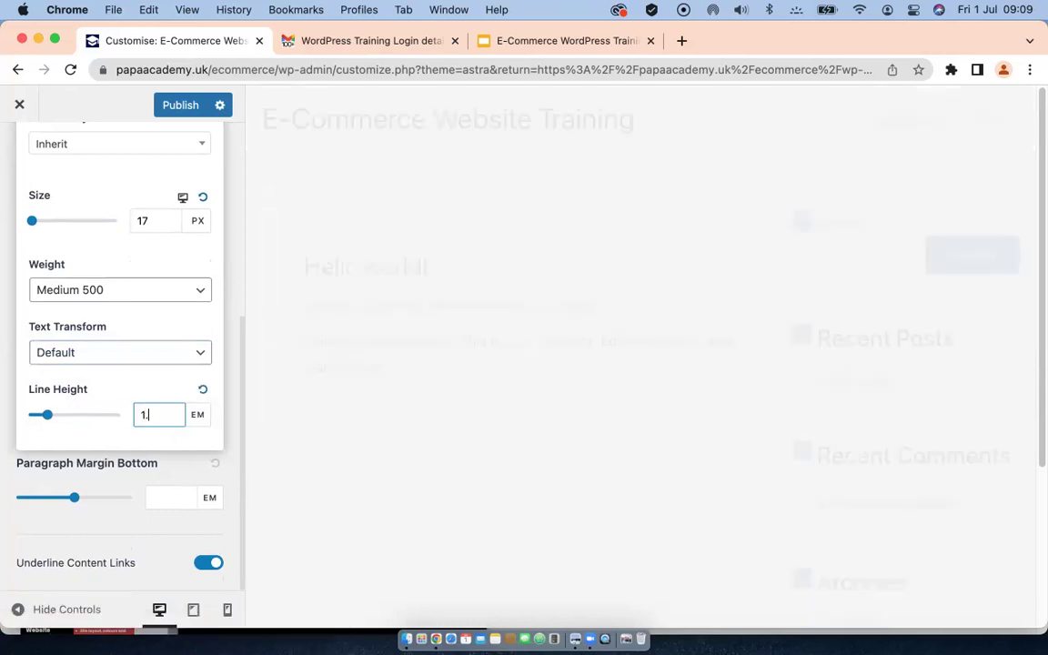
pyautogui.write('.9')
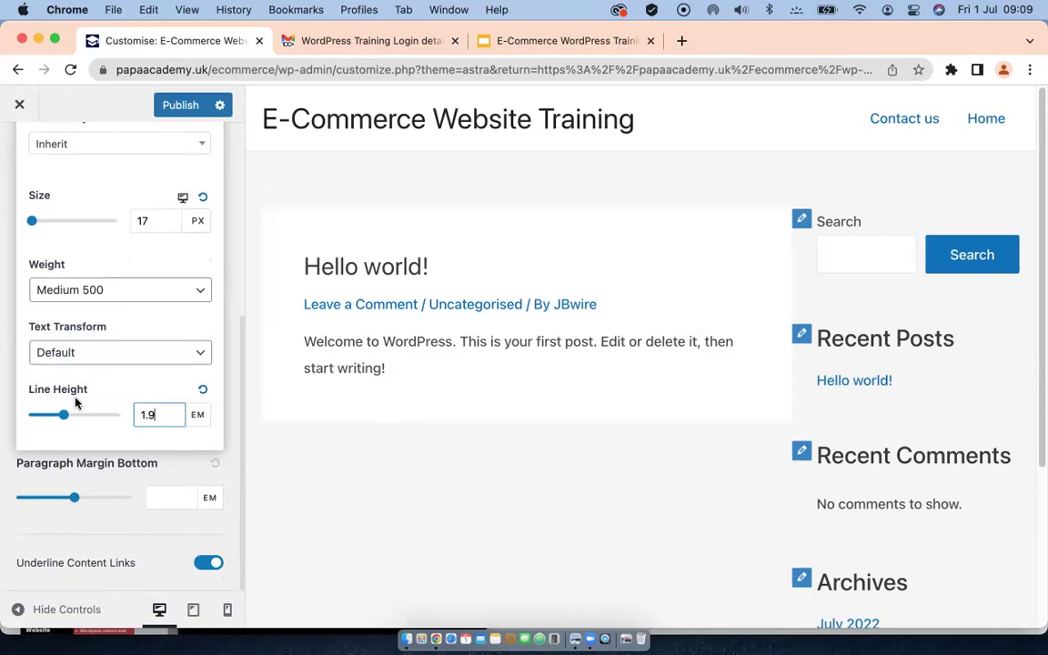
pyautogui.click(235, 471)
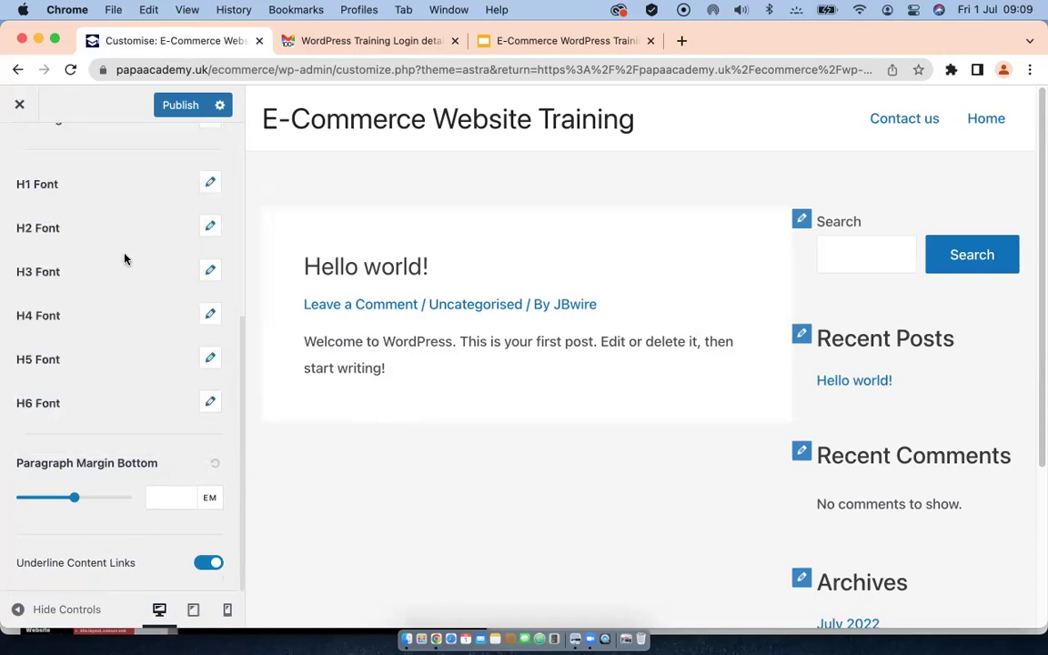
pyautogui.scroll(4, 155, 261)
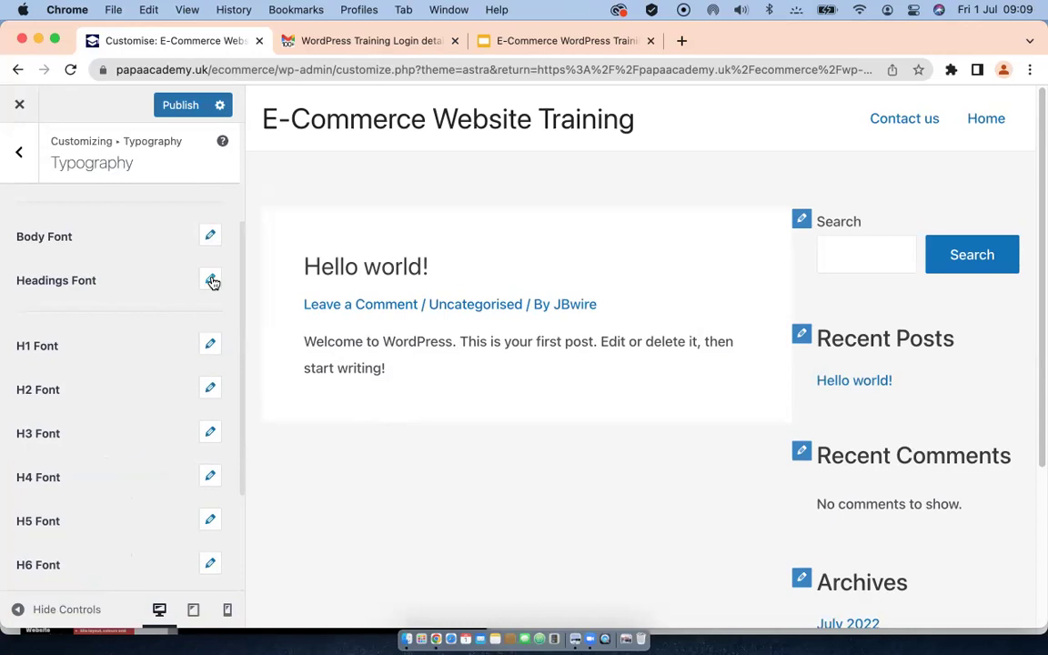
# Step: Set the Headings Font family to Alfa Slab One from the Google fonts list
pyautogui.click(211, 281)
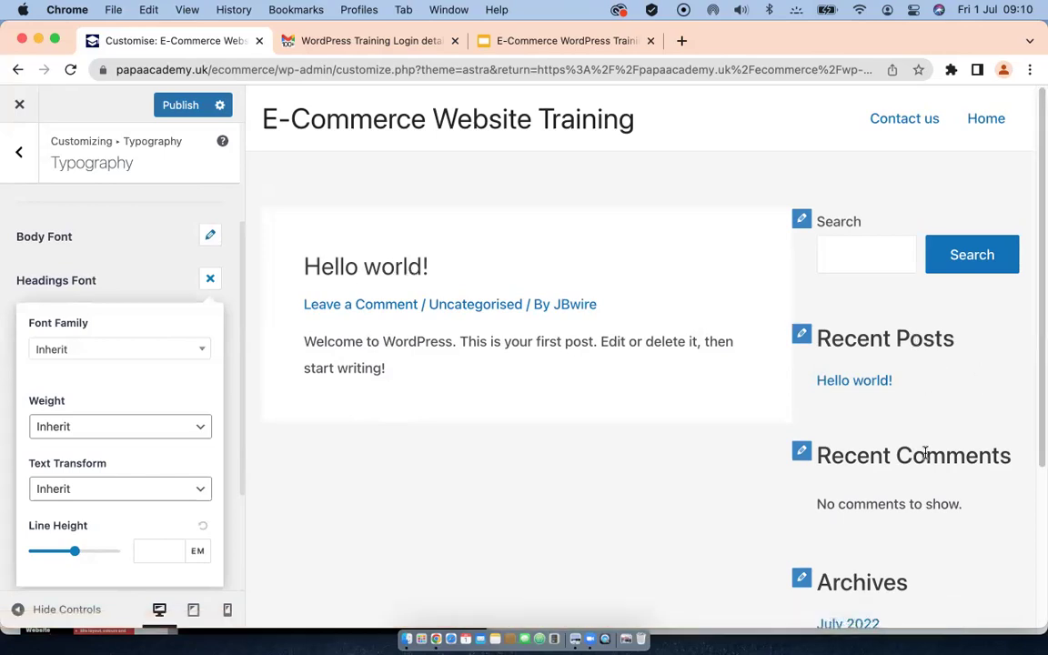
pyautogui.click(121, 349)
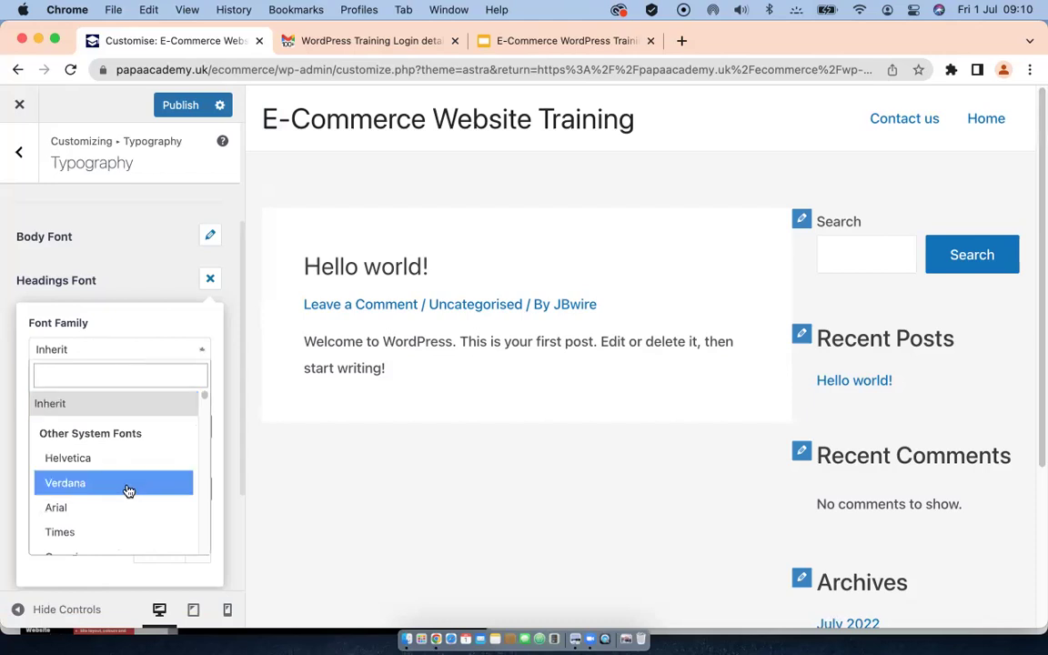
pyautogui.scroll(-6, 132, 489)
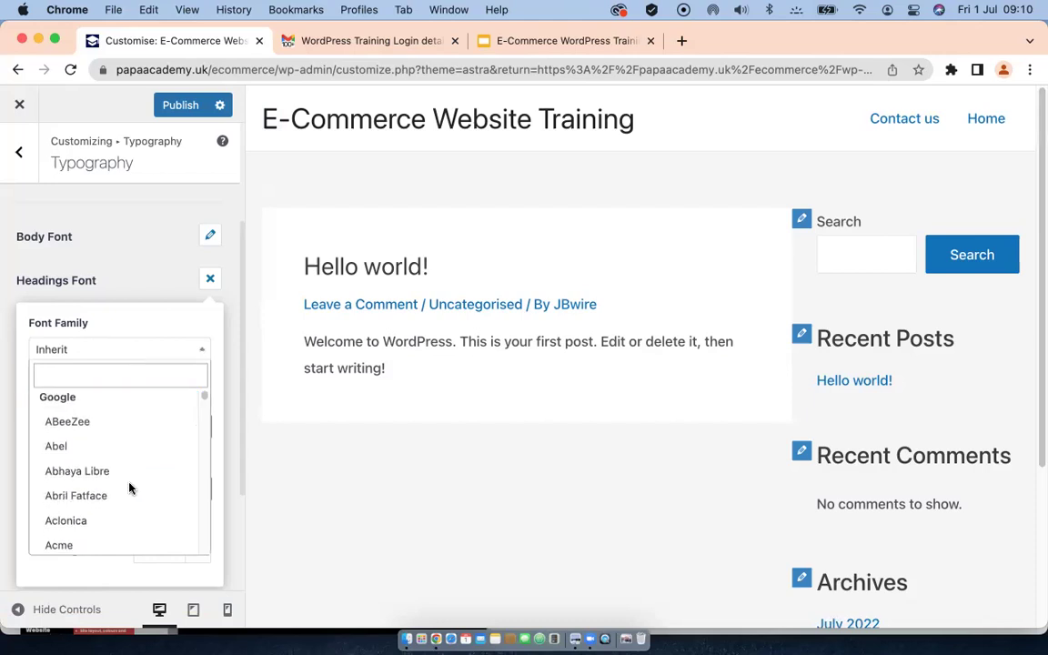
pyautogui.scroll(-4, 132, 489)
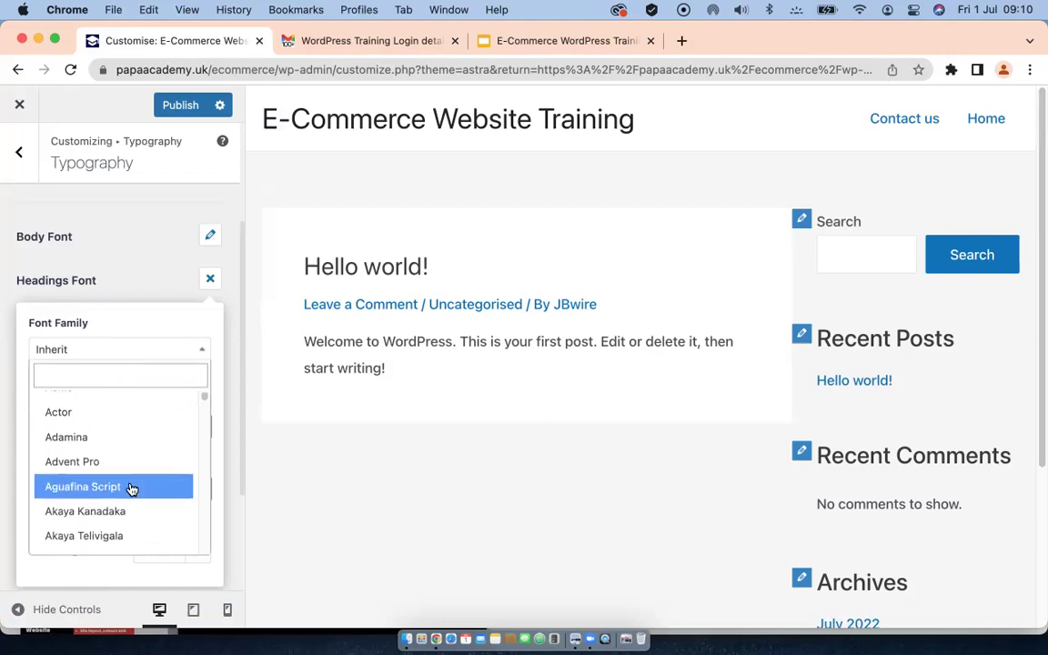
pyautogui.scroll(-5, 132, 489)
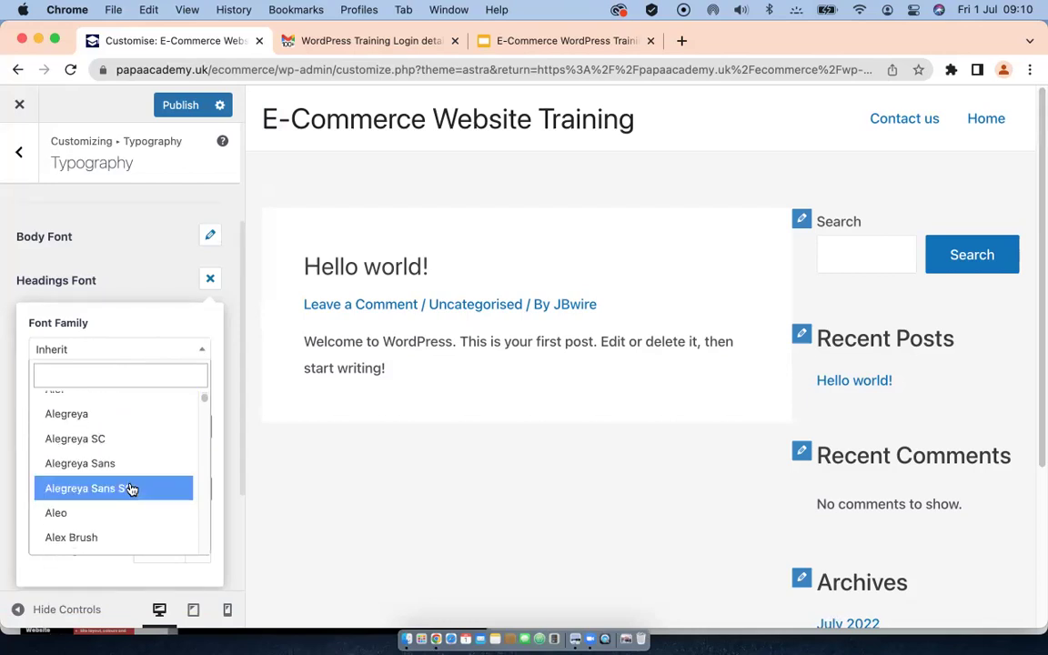
pyautogui.scroll(-3, 131, 489)
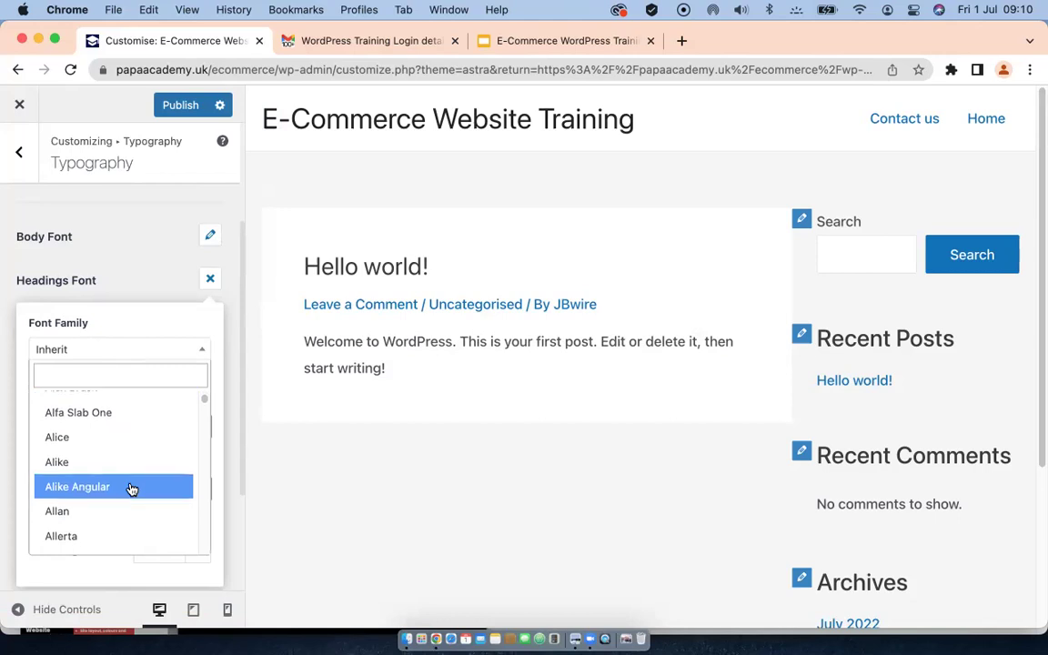
pyautogui.click(94, 414)
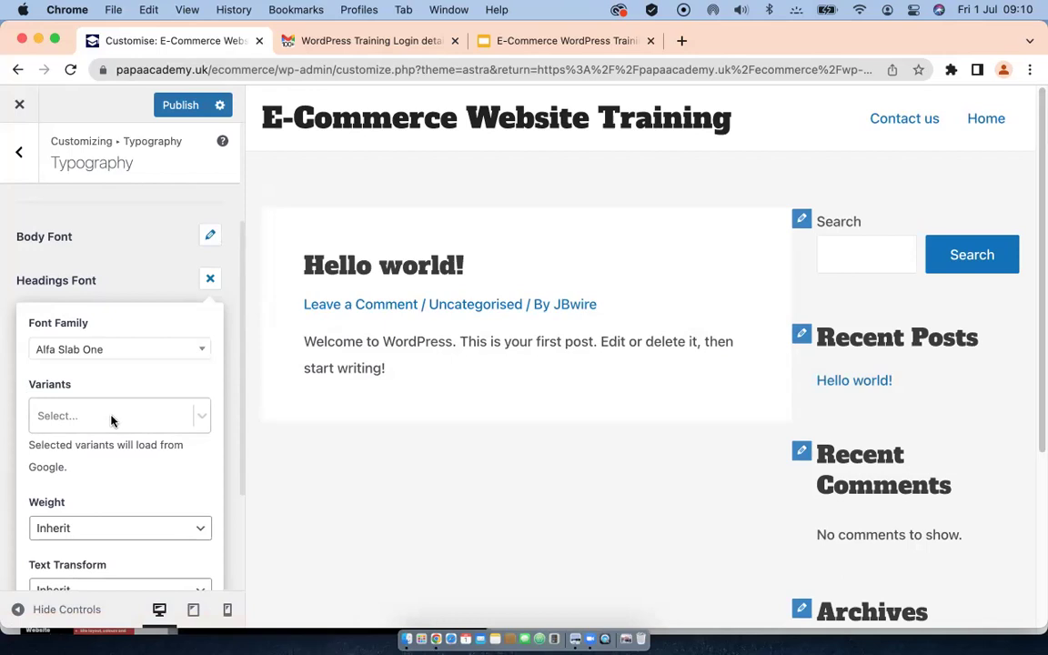
# Step: Add the Regular 400 variant, keep weight Inherit, and make headings Uppercase
pyautogui.click(110, 419)
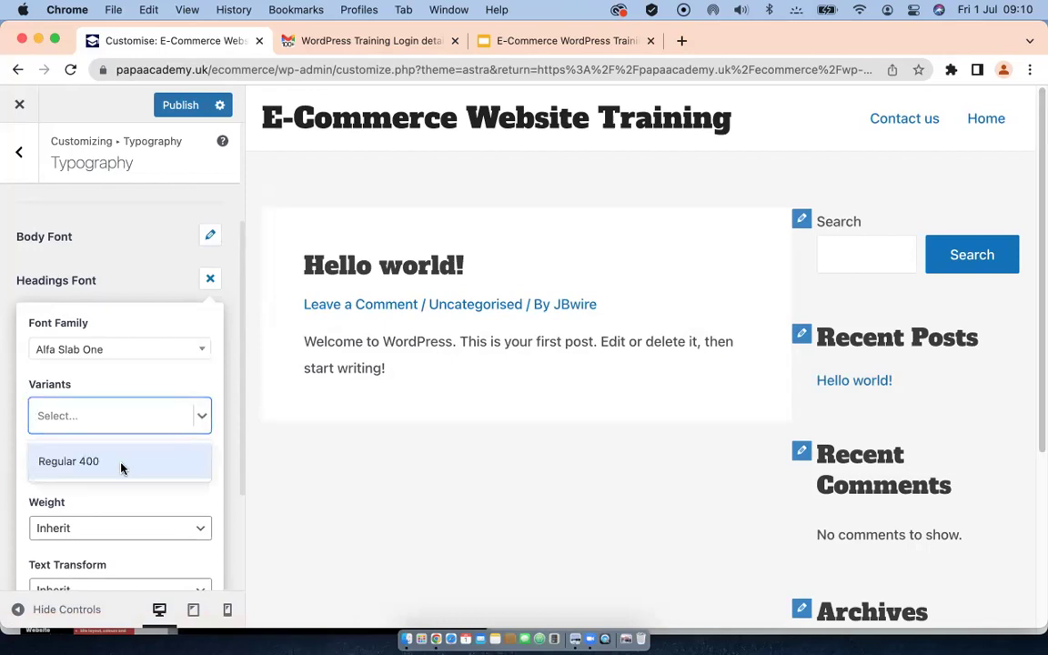
pyautogui.click(156, 383)
pyautogui.click(124, 420)
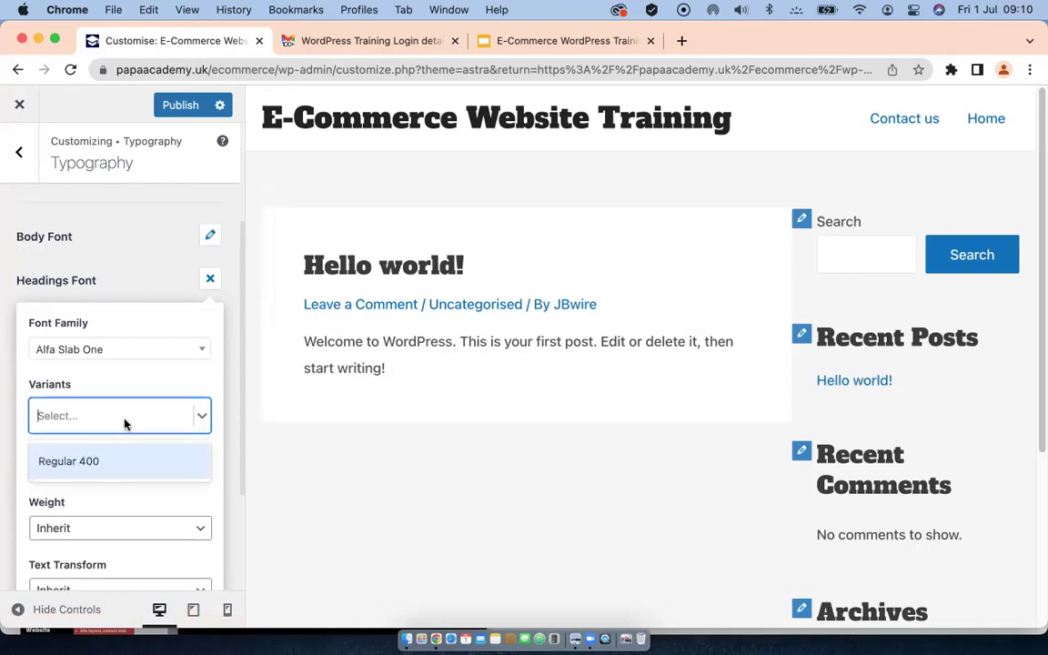
pyautogui.click(58, 464)
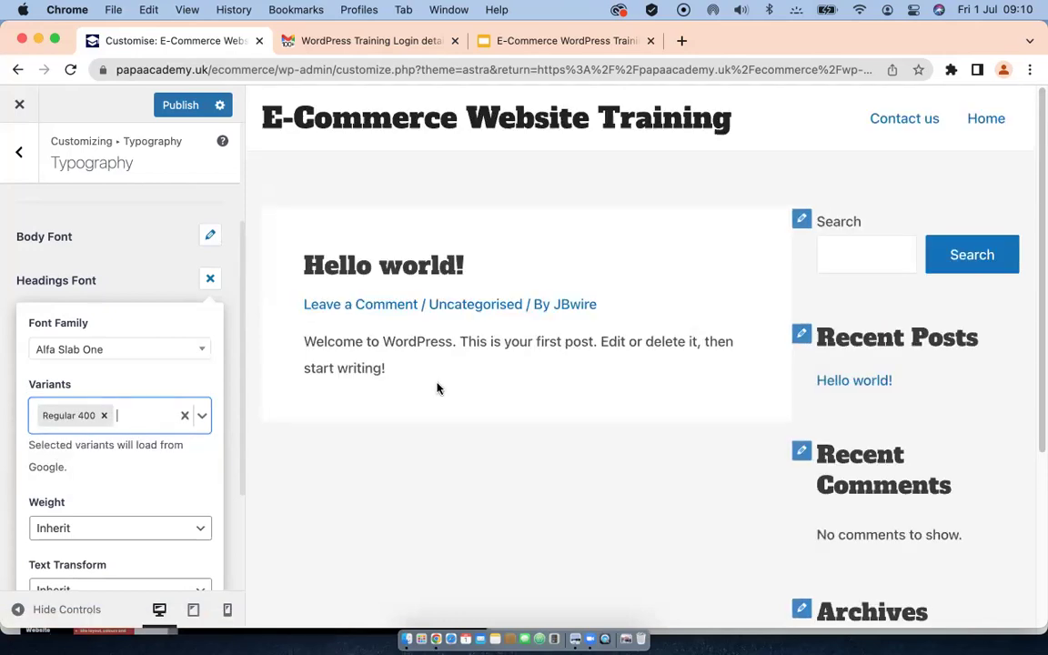
pyautogui.scroll(-2, 125, 409)
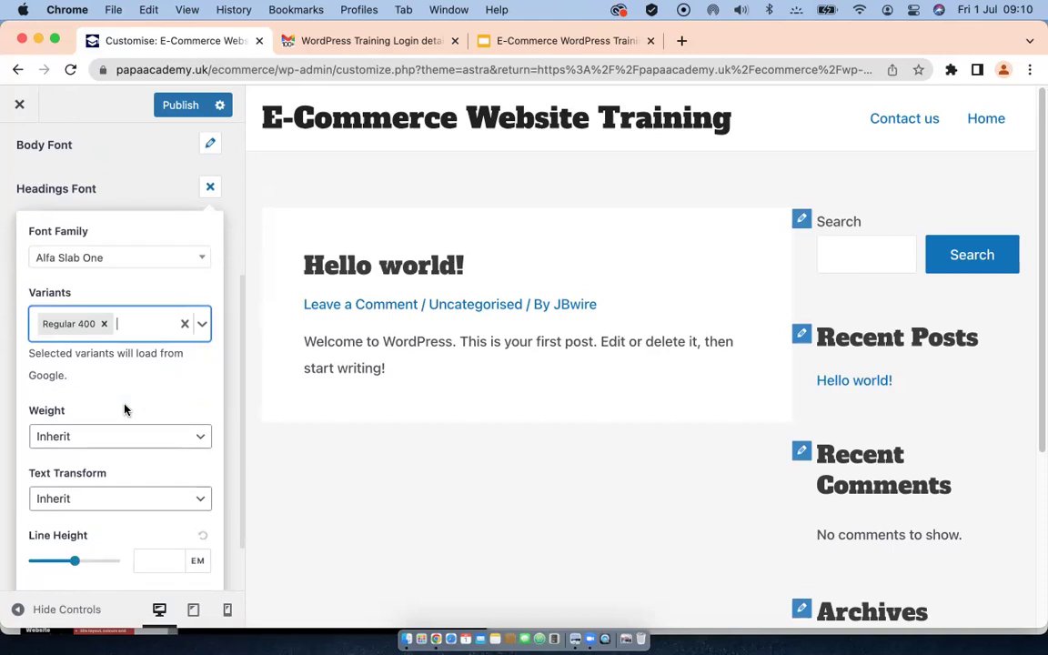
pyautogui.scroll(-2, 125, 409)
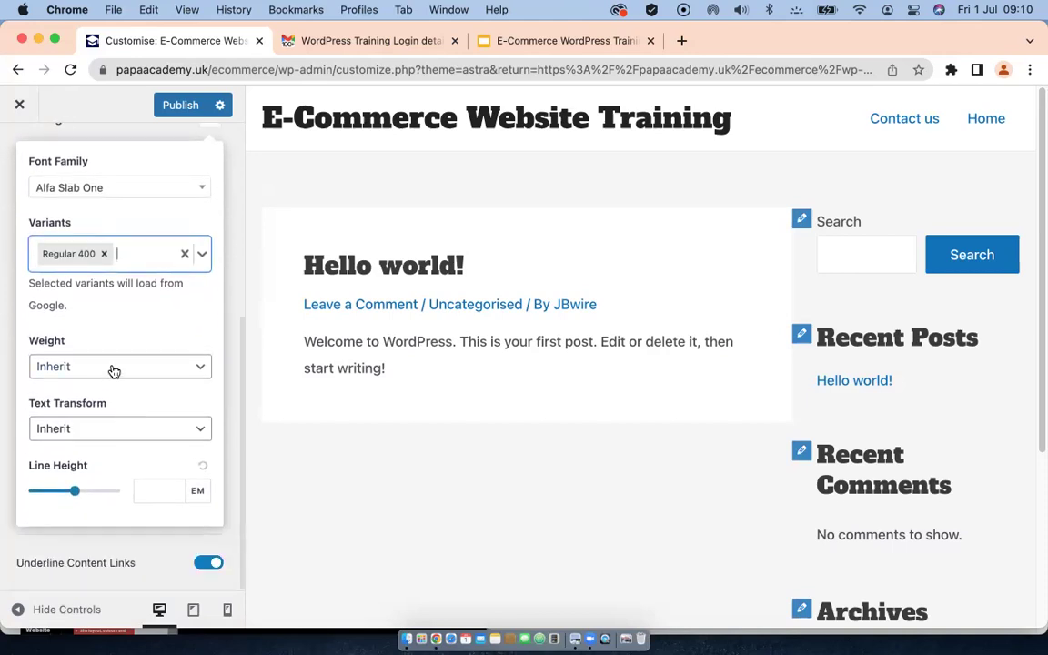
pyautogui.click(114, 366)
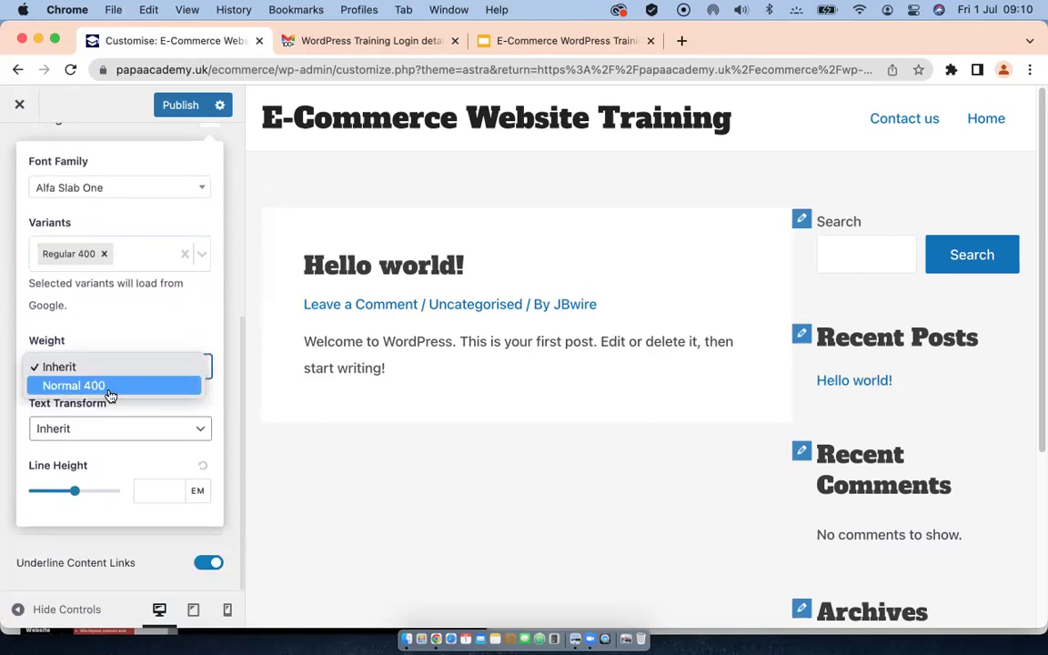
pyautogui.click(128, 338)
pyautogui.click(145, 429)
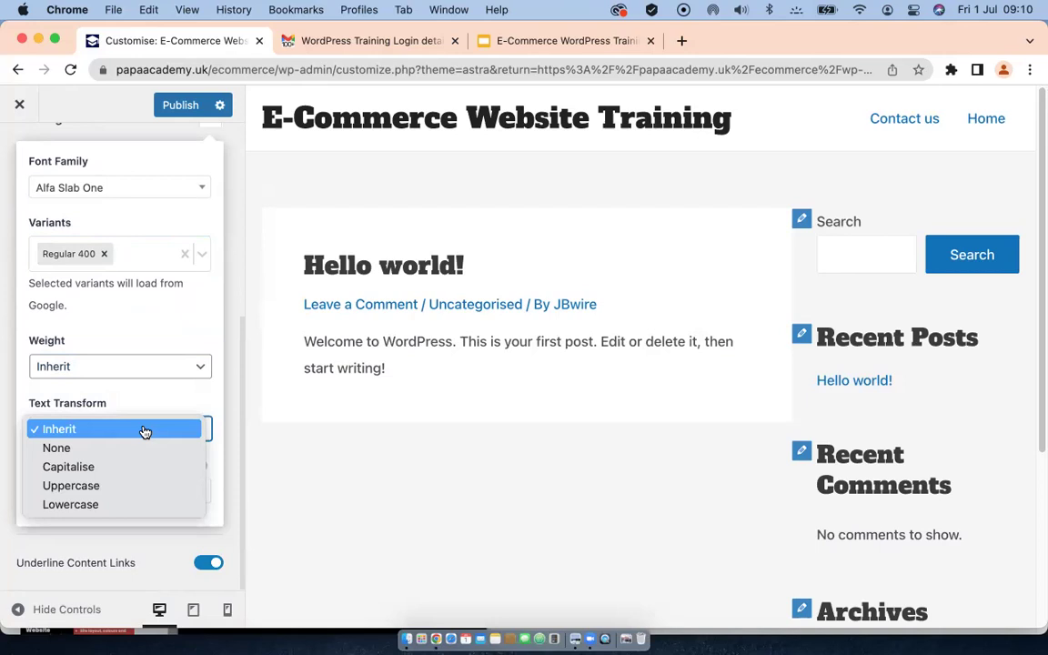
pyautogui.click(59, 487)
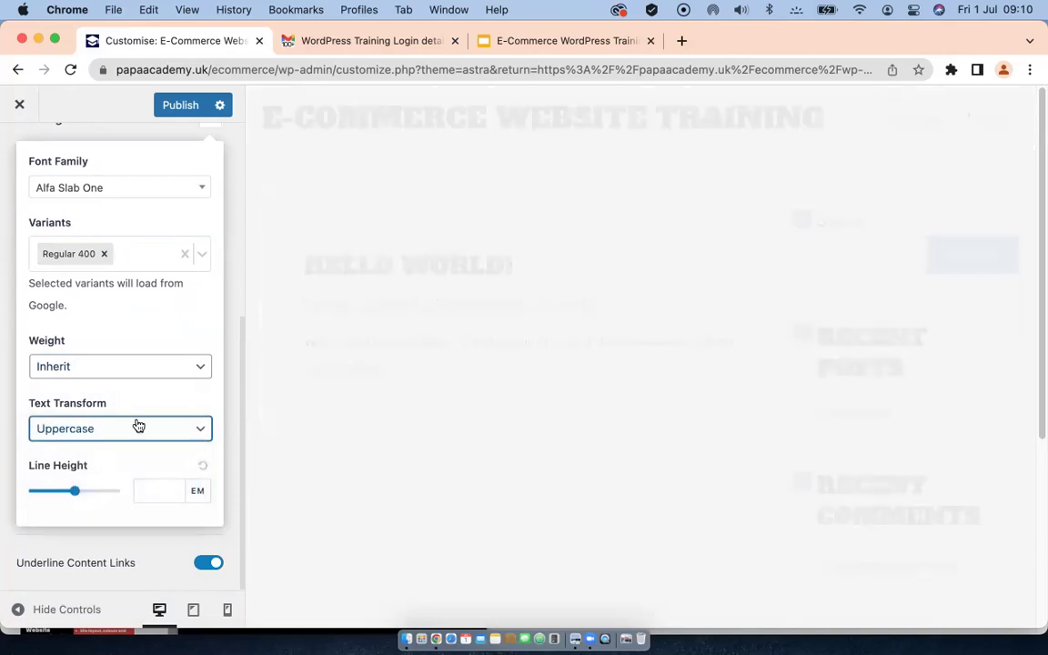
pyautogui.click(134, 429)
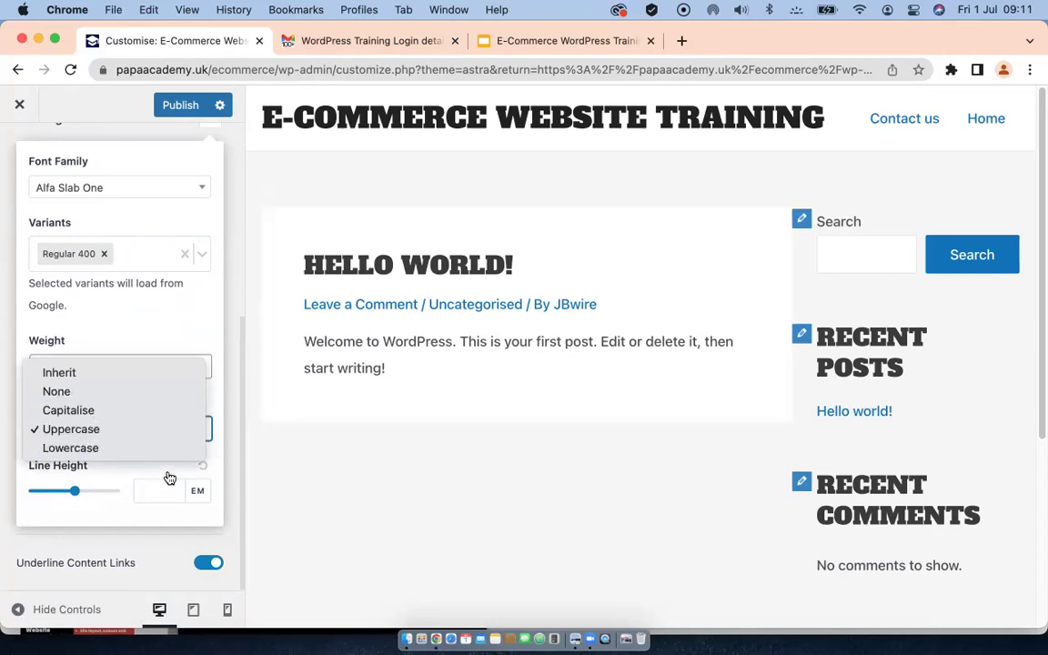
pyautogui.click(206, 345)
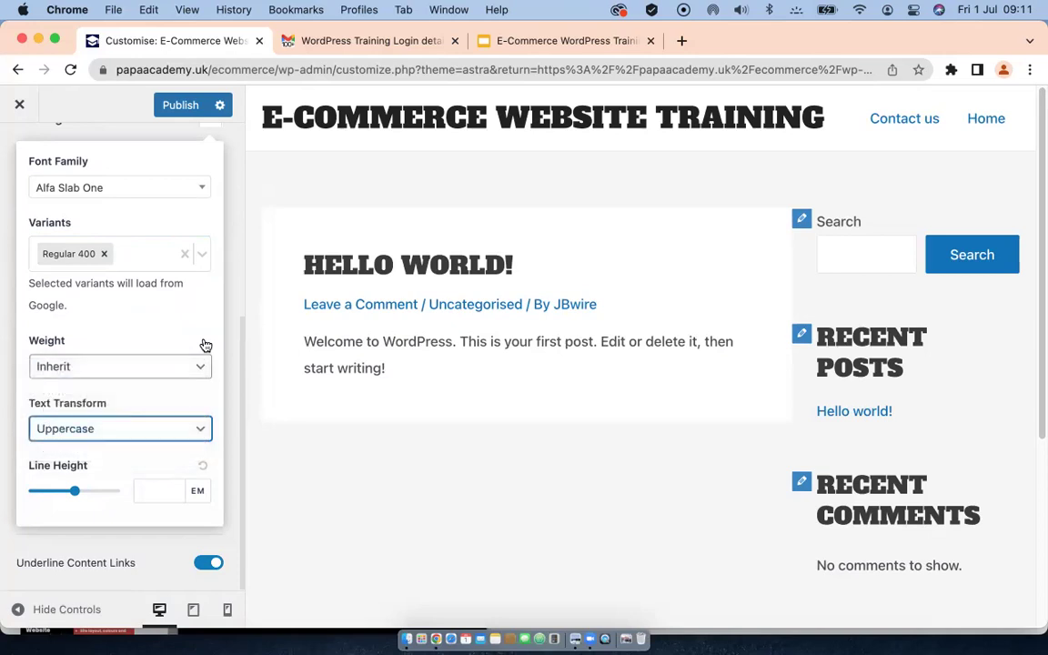
# Step: Set the heading line height to 1.4 em and close the font settings
pyautogui.click(144, 490)
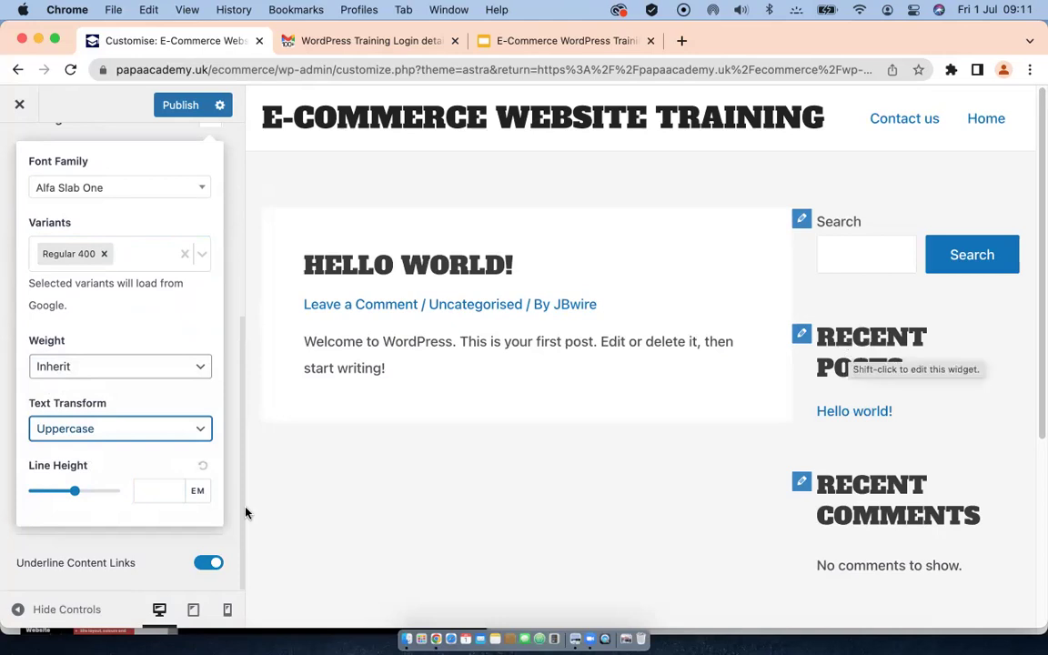
pyautogui.click(141, 491)
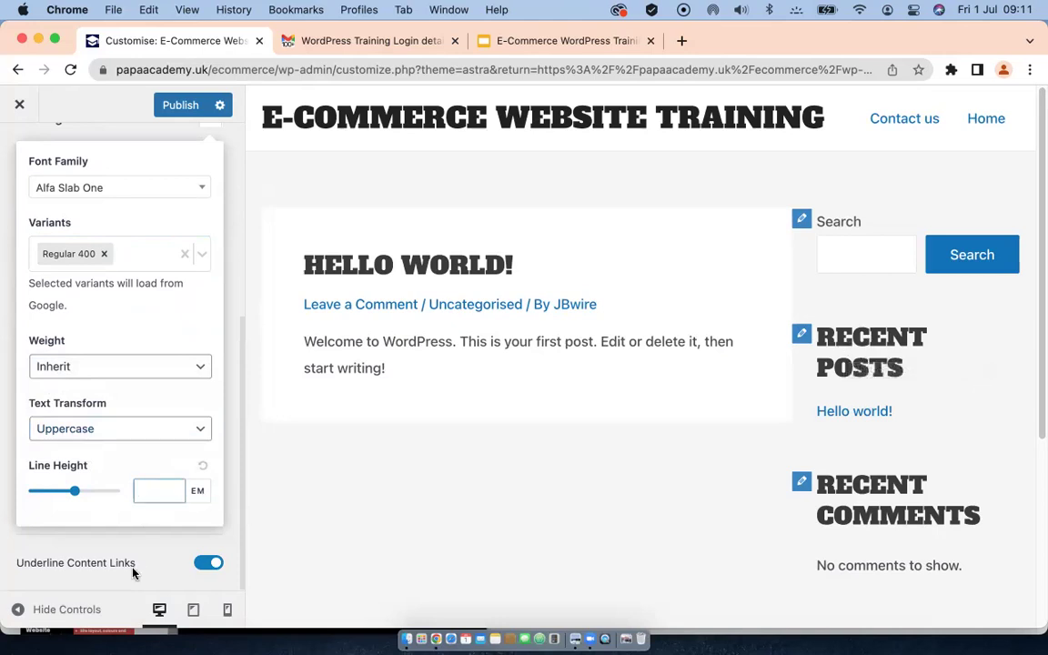
pyautogui.write('1.4')
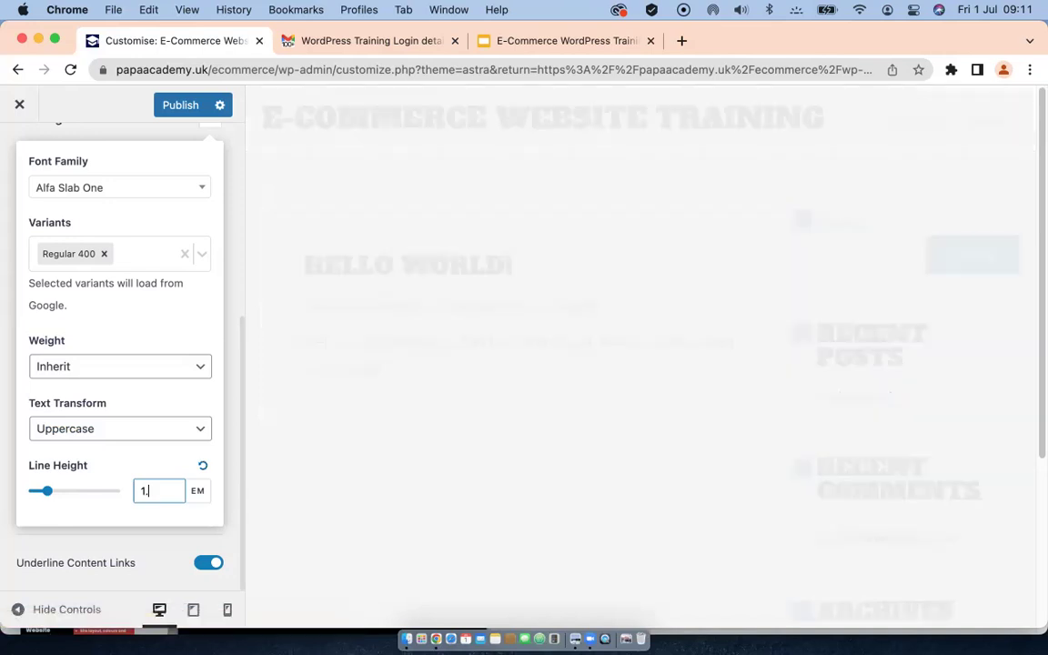
pyautogui.click(233, 533)
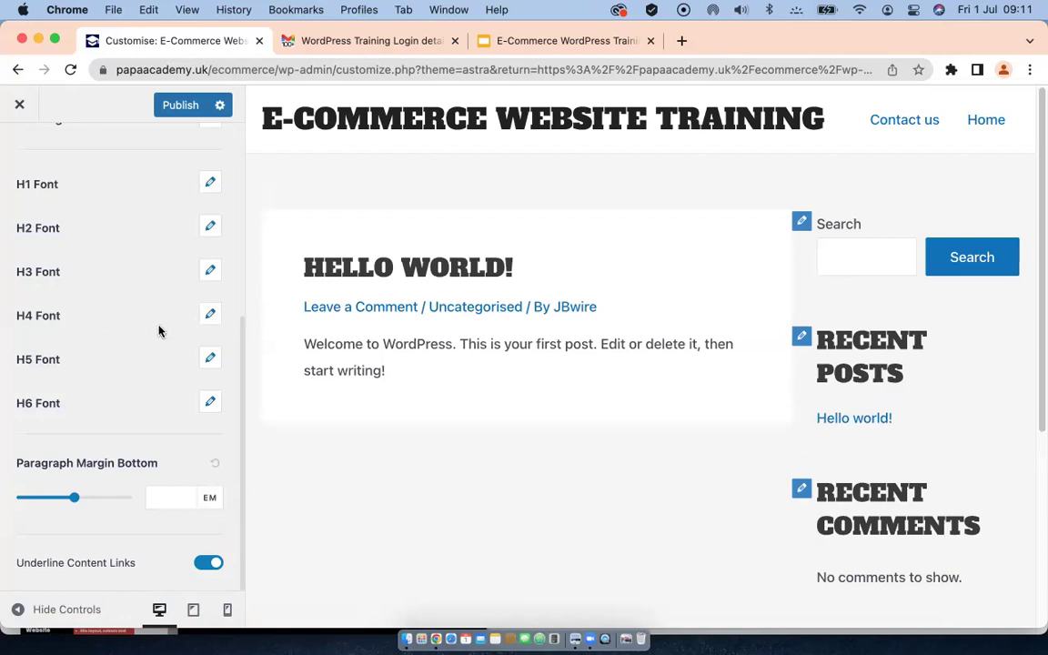
pyautogui.scroll(5, 159, 331)
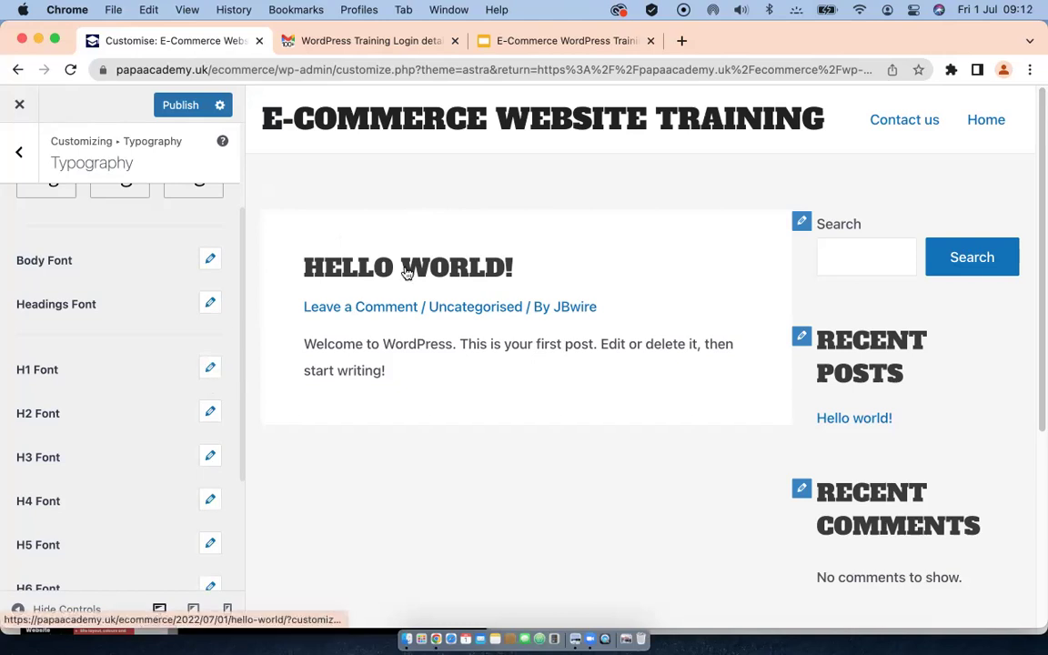
pyautogui.scroll(-1, 215, 392)
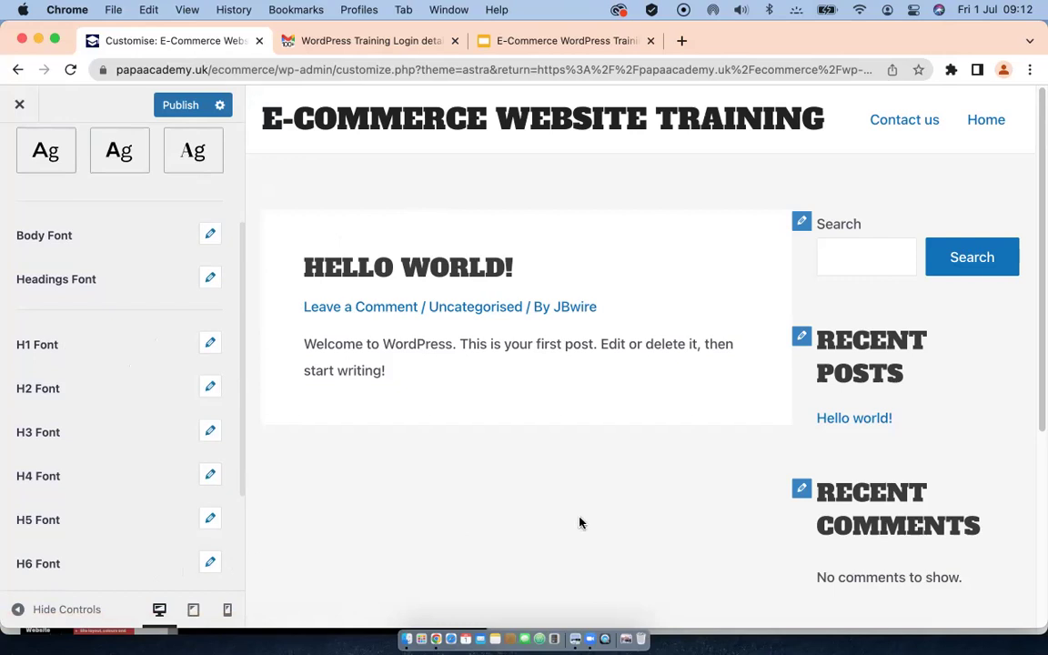
pyautogui.scroll(-1, 580, 522)
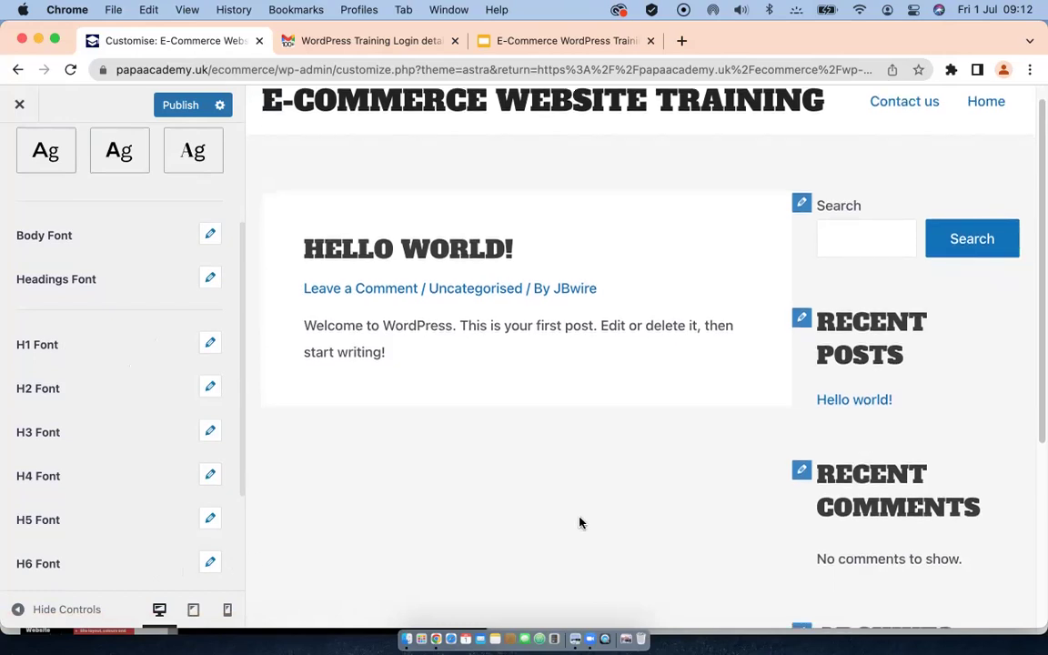
pyautogui.scroll(1, 470, 369)
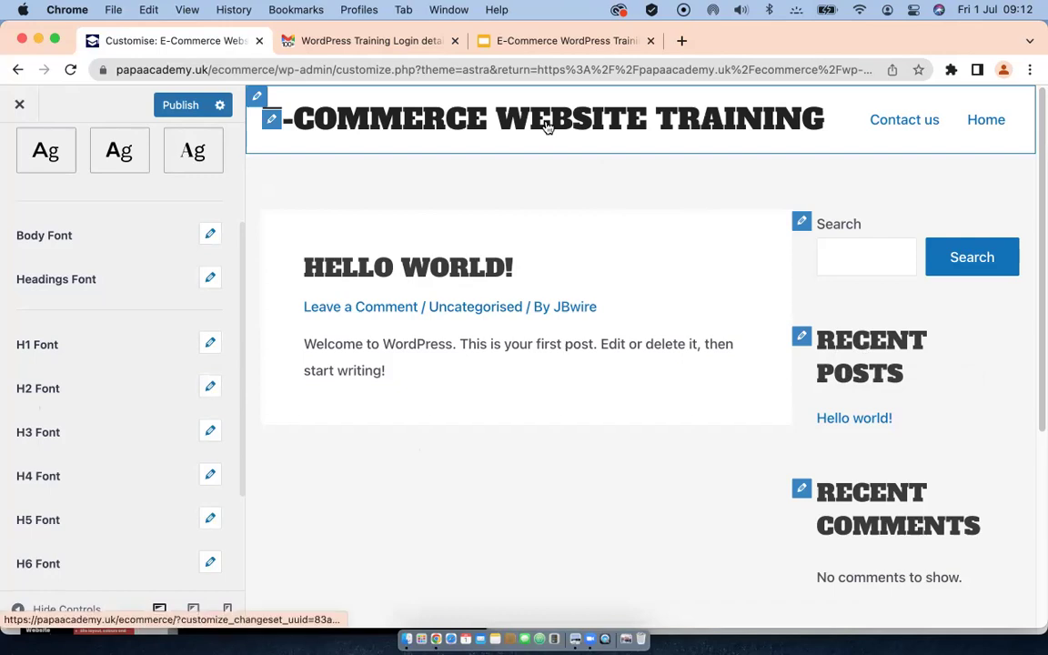
# Step: Keep the H1 font family on Inherit and edit the H1 font size
pyautogui.click(207, 343)
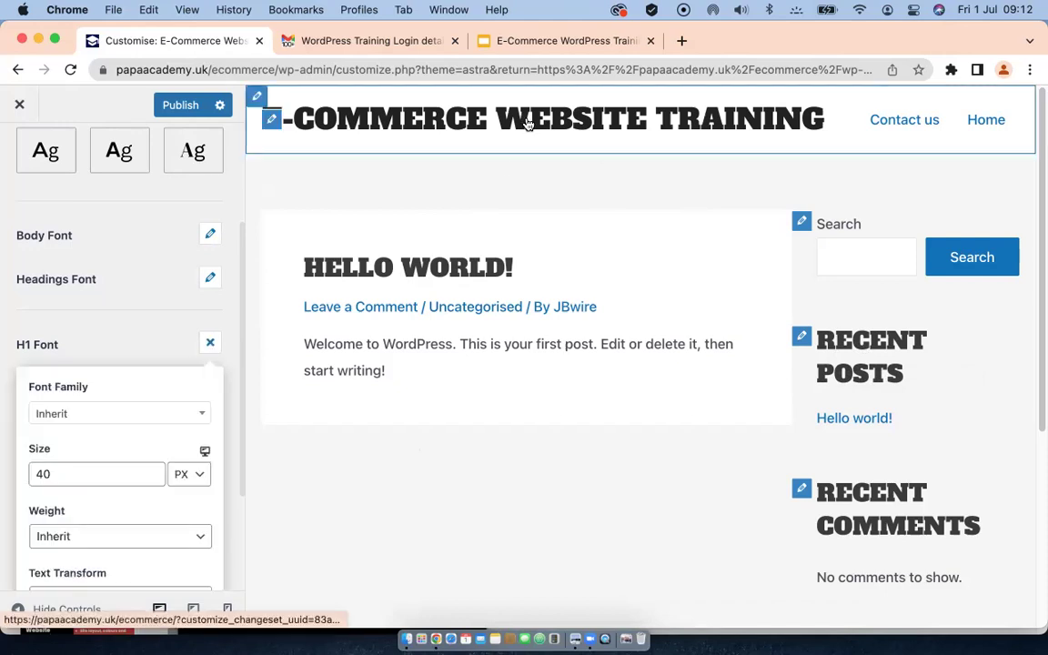
pyautogui.scroll(-1, 162, 440)
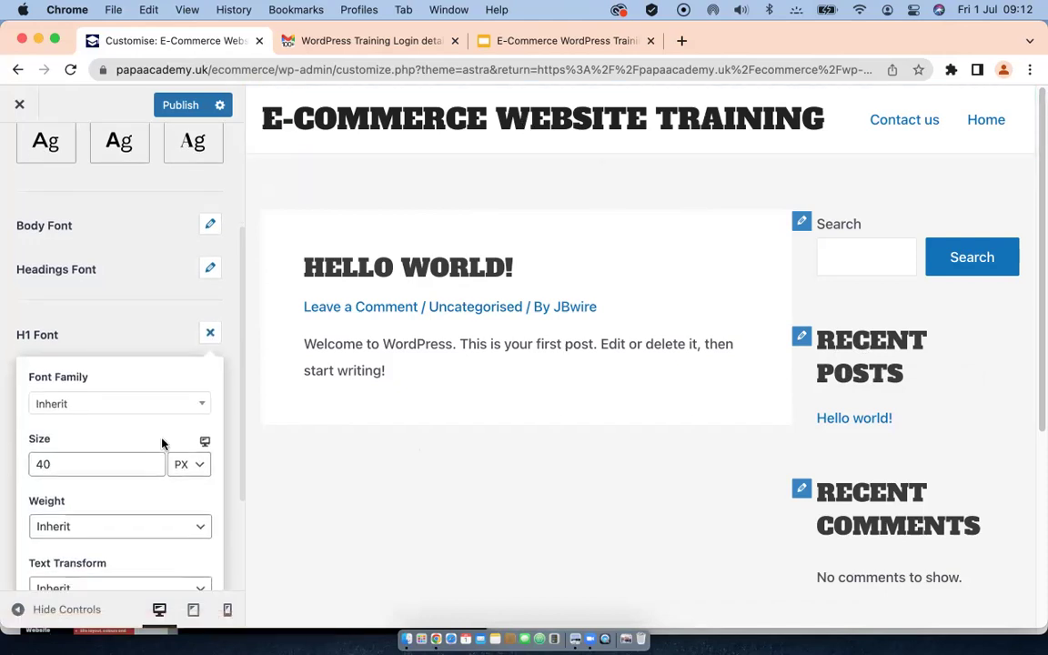
pyautogui.click(156, 388)
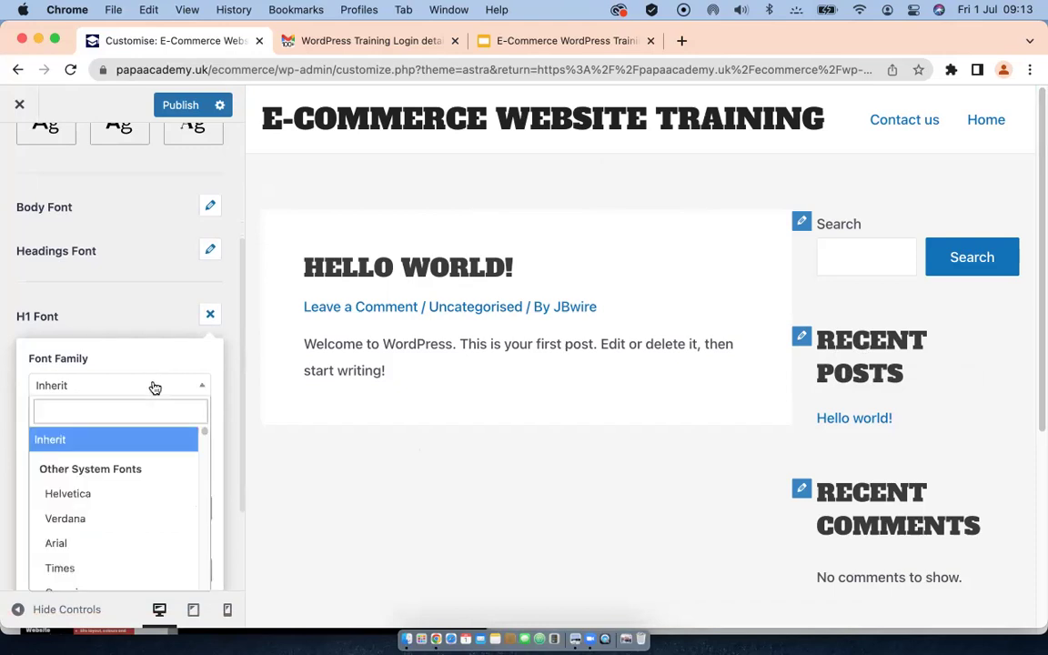
pyautogui.click(102, 447)
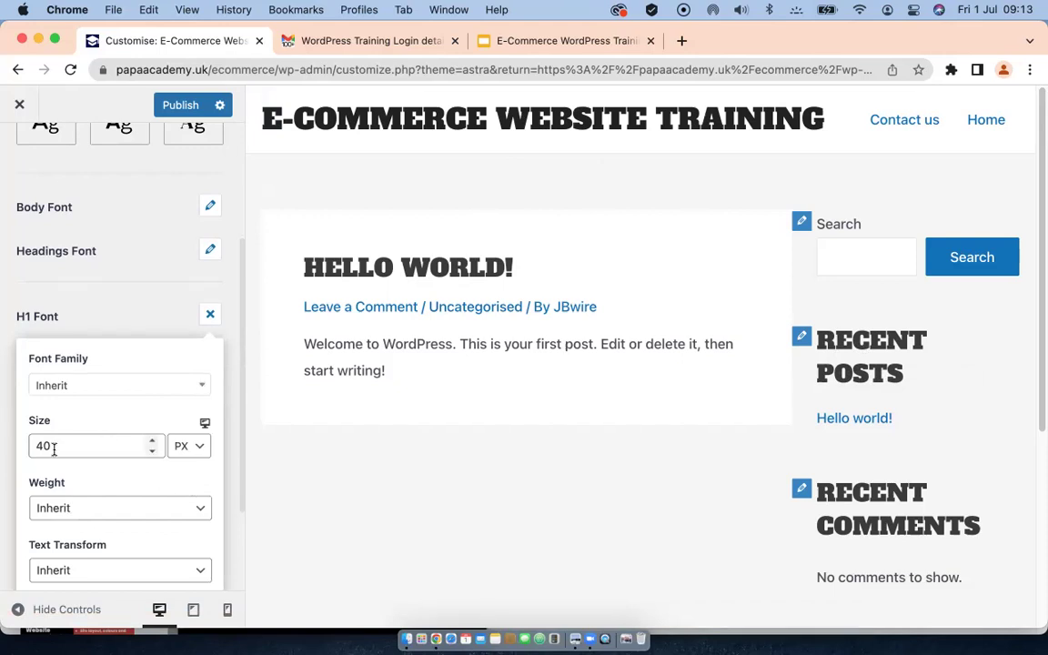
pyautogui.scroll(-2, 55, 450)
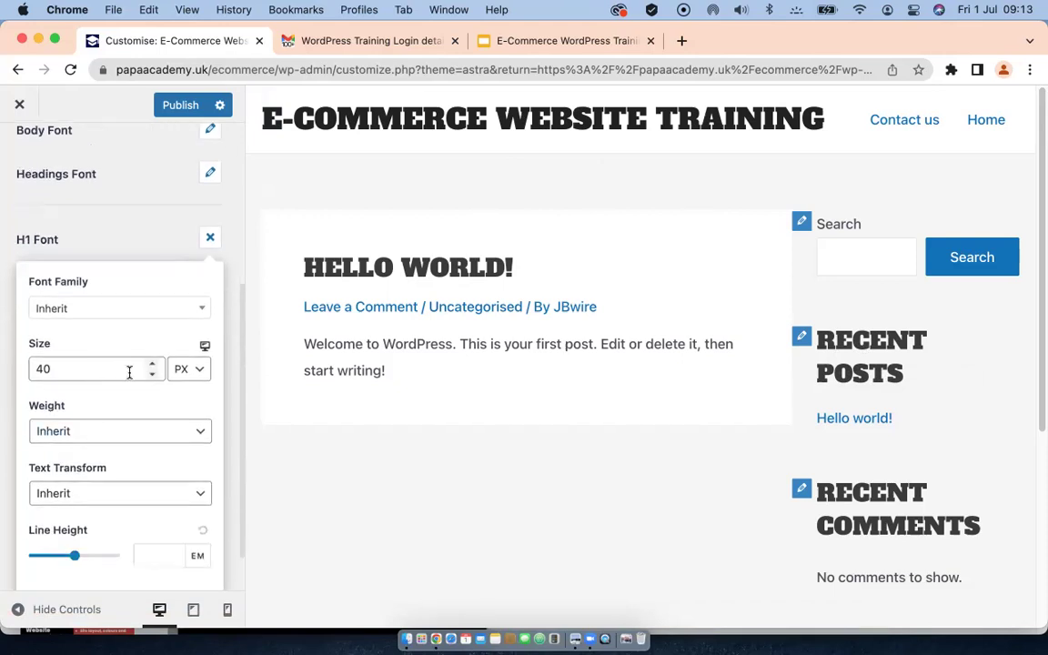
pyautogui.click(53, 370)
pyautogui.press('BackSpace')
pyautogui.write('6')
pyautogui.write('4')
# Step: Set the H1 weight to Bold 700 and close the H1 font options
pyautogui.scroll(2, 99, 205)
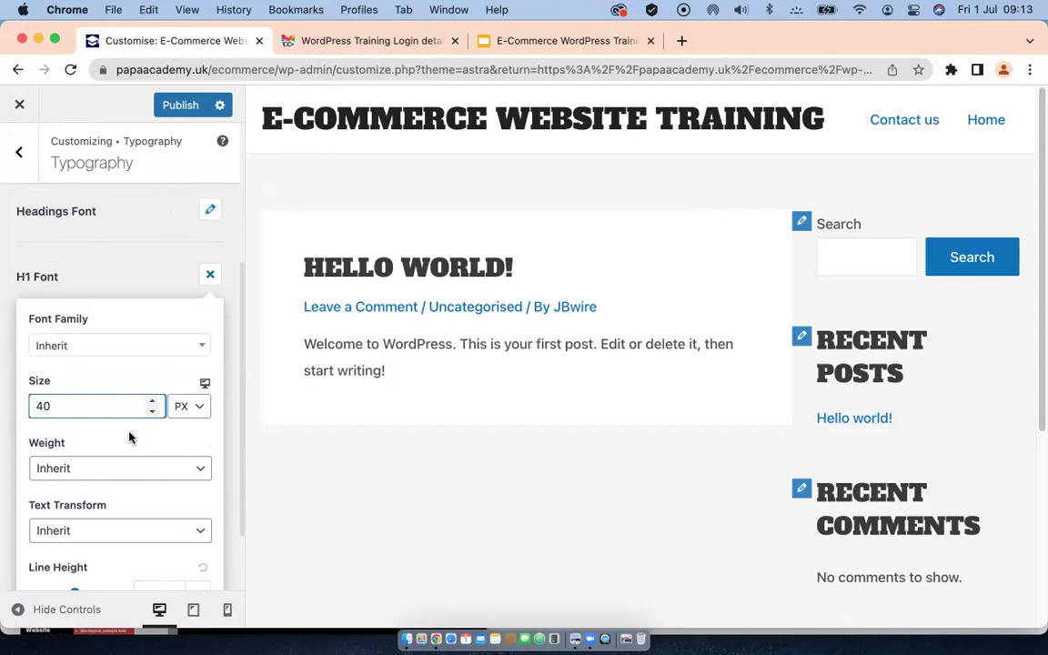
pyautogui.scroll(-3, 129, 438)
pyautogui.click(116, 380)
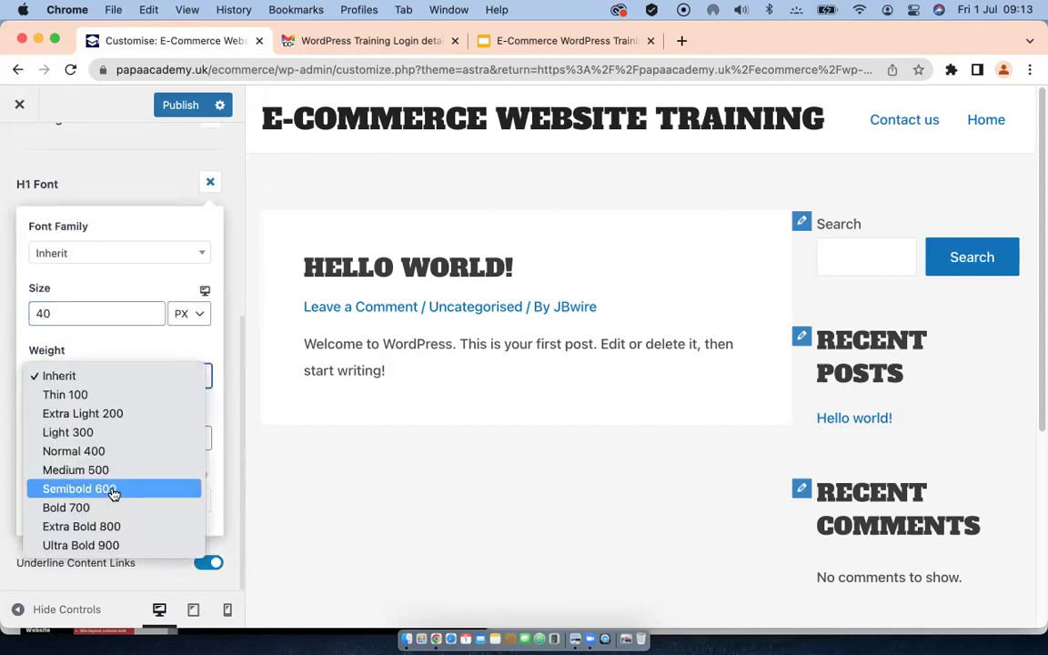
pyautogui.click(83, 507)
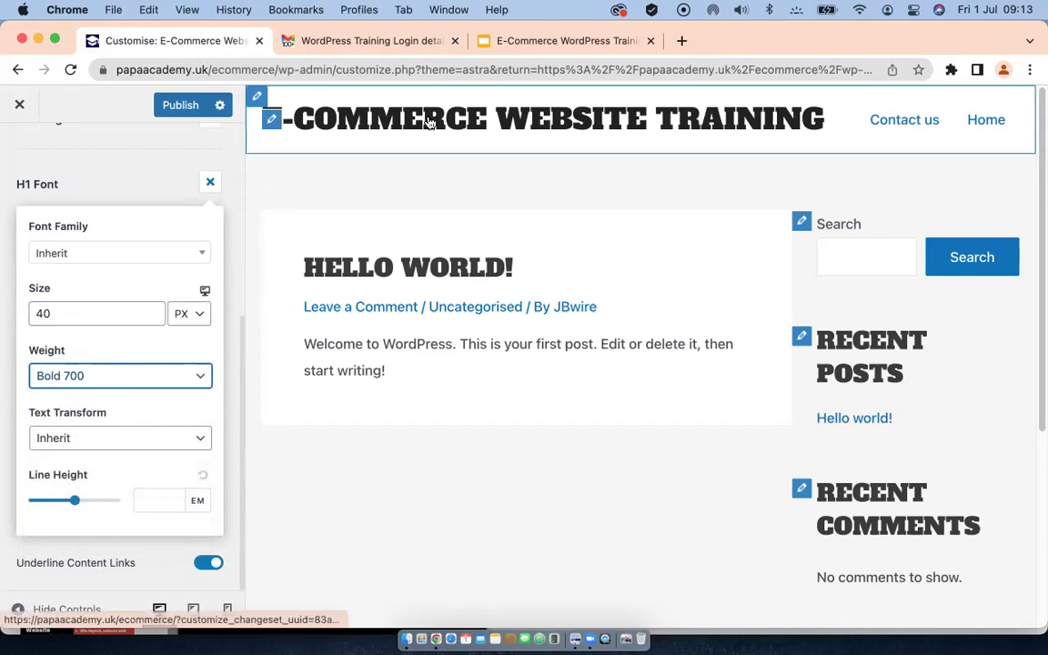
pyautogui.scroll(5, 109, 250)
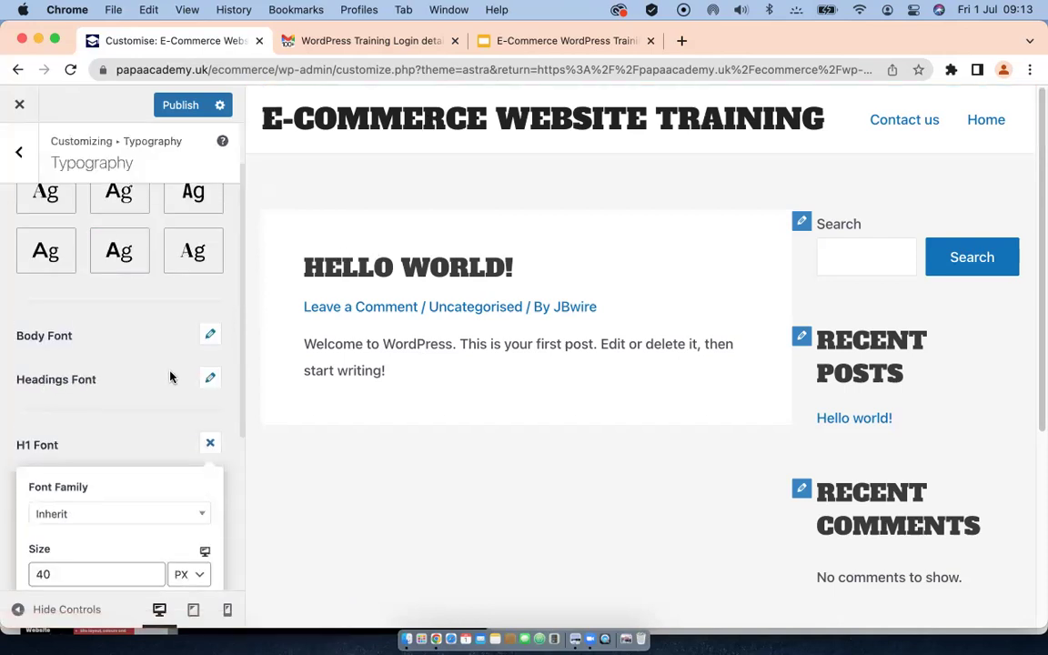
pyautogui.scroll(-5, 126, 400)
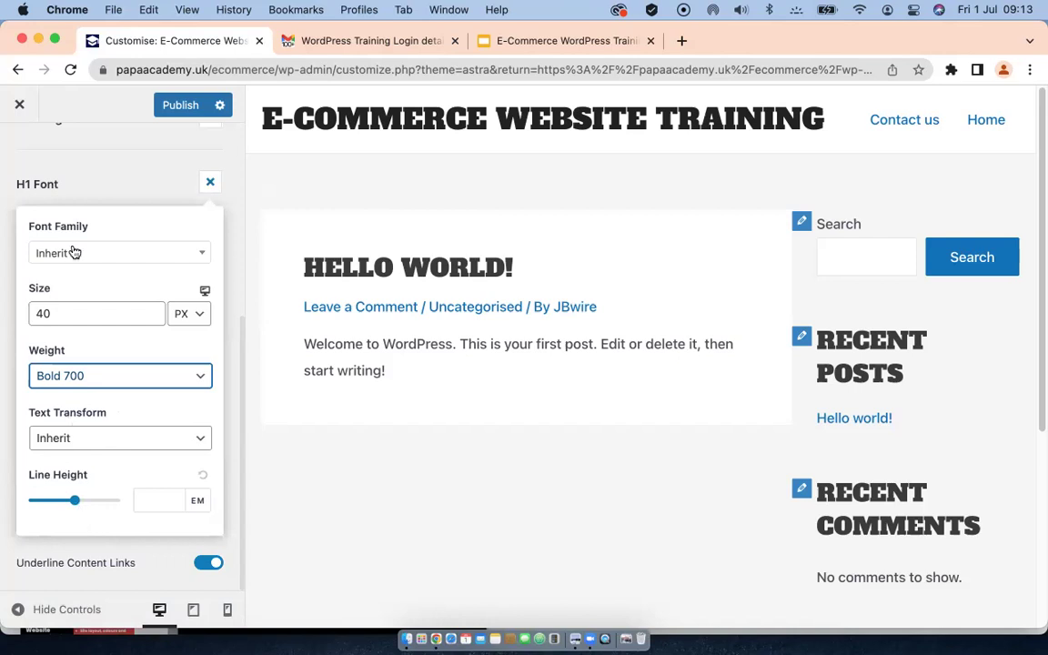
pyautogui.click(157, 181)
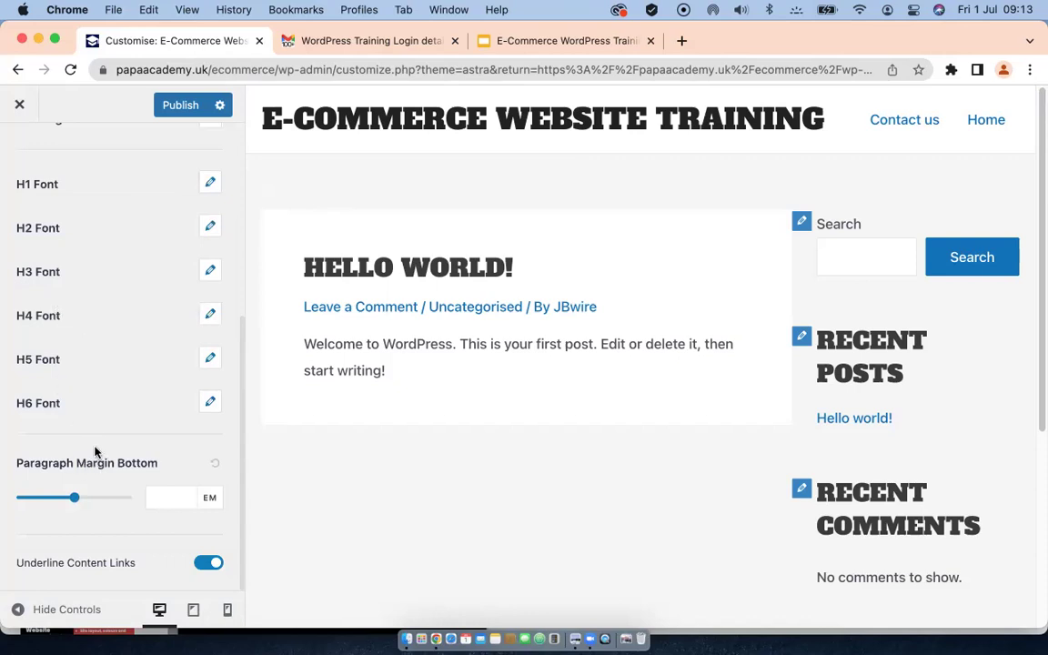
pyautogui.scroll(5, 94, 450)
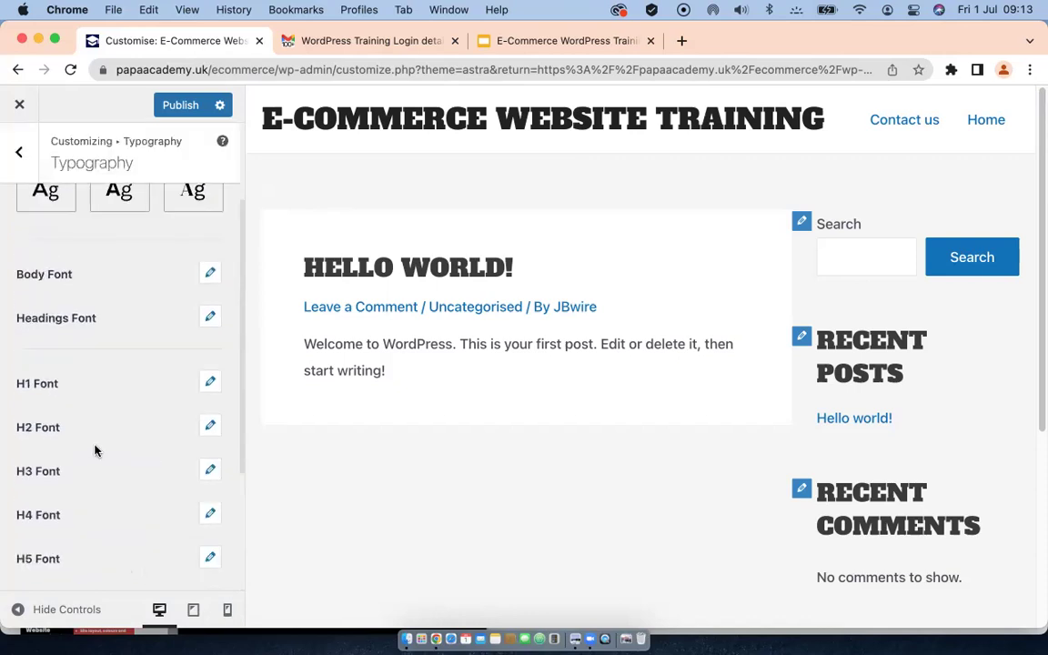
pyautogui.scroll(3, 95, 450)
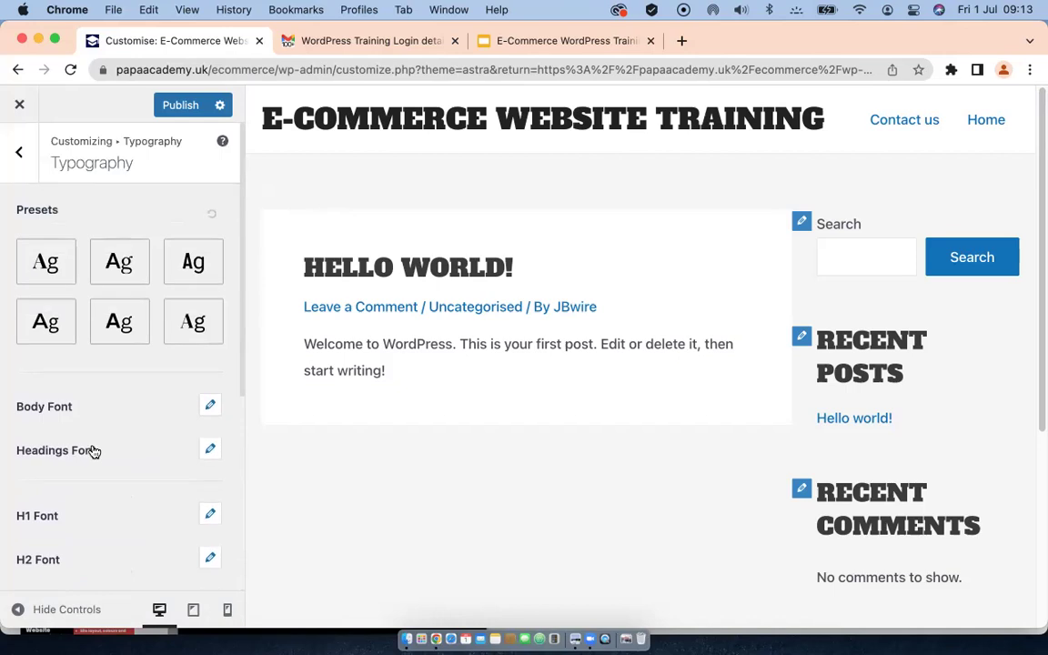
# Step: Choose Palette 3 as the global colour palette in Global > Colours
pyautogui.click(21, 154)
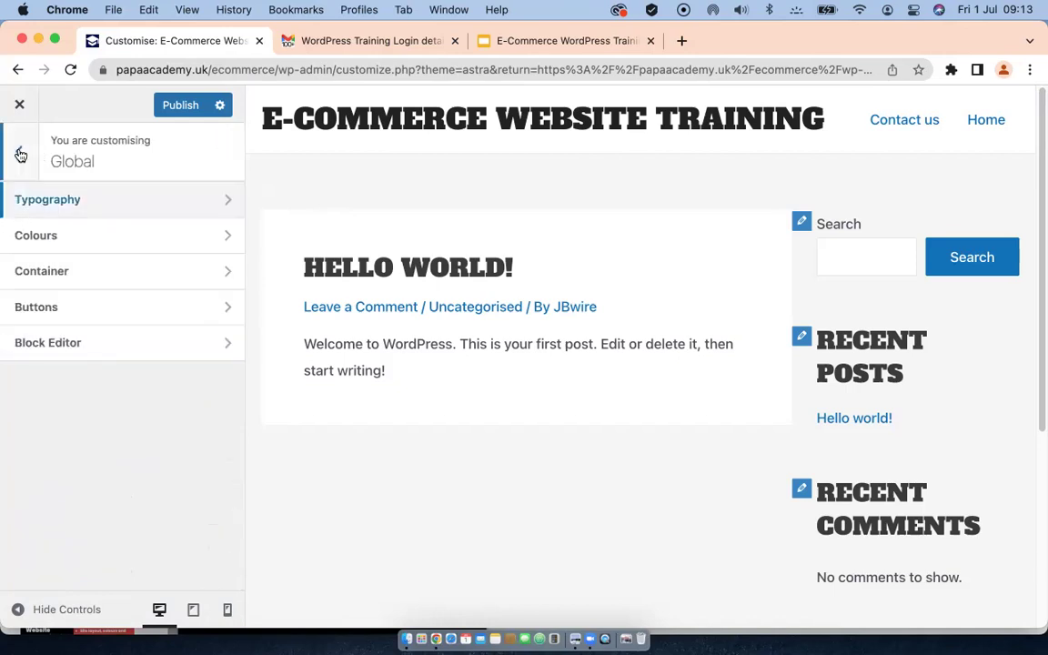
pyautogui.click(228, 236)
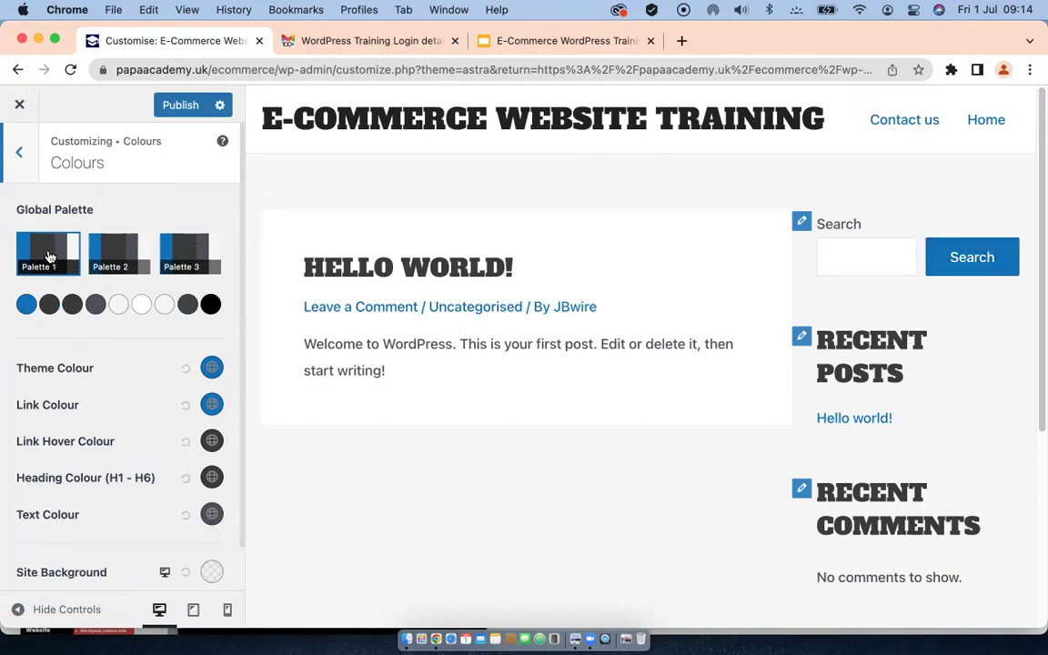
pyautogui.click(189, 251)
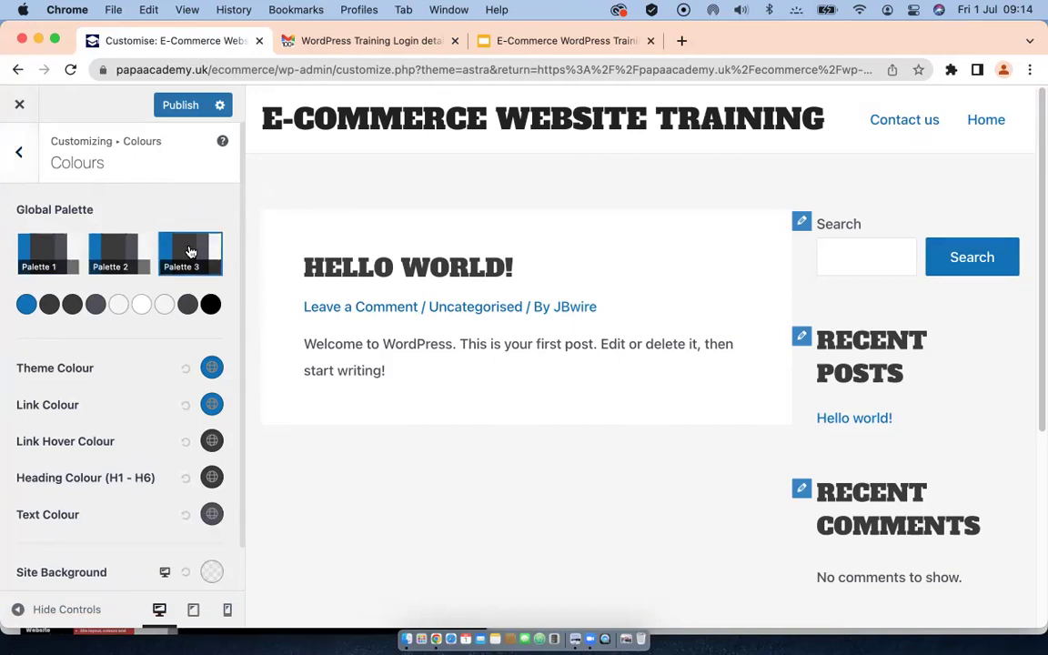
# Step: Set the Theme Colour to dark red #942B08, turning the Search button red
pyautogui.click(212, 369)
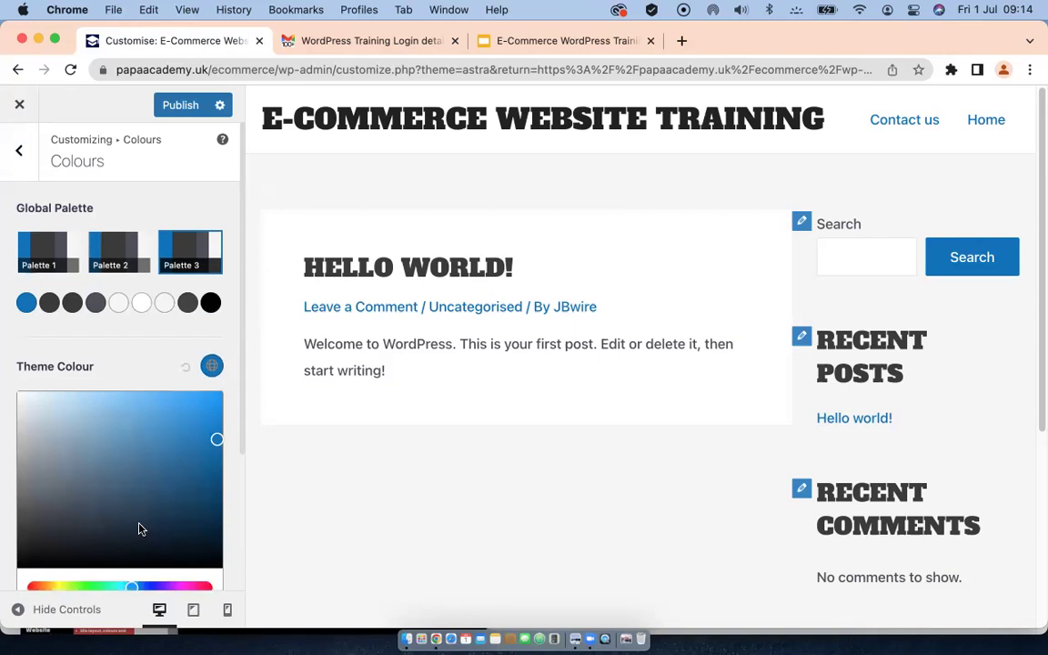
pyautogui.scroll(-3, 138, 529)
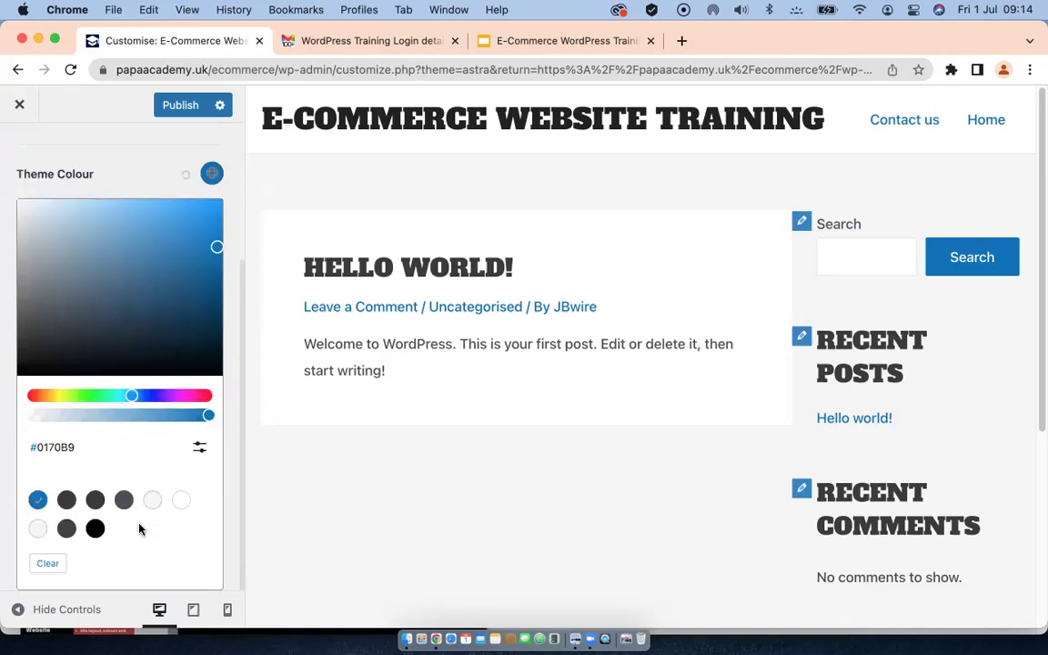
pyautogui.click(158, 360)
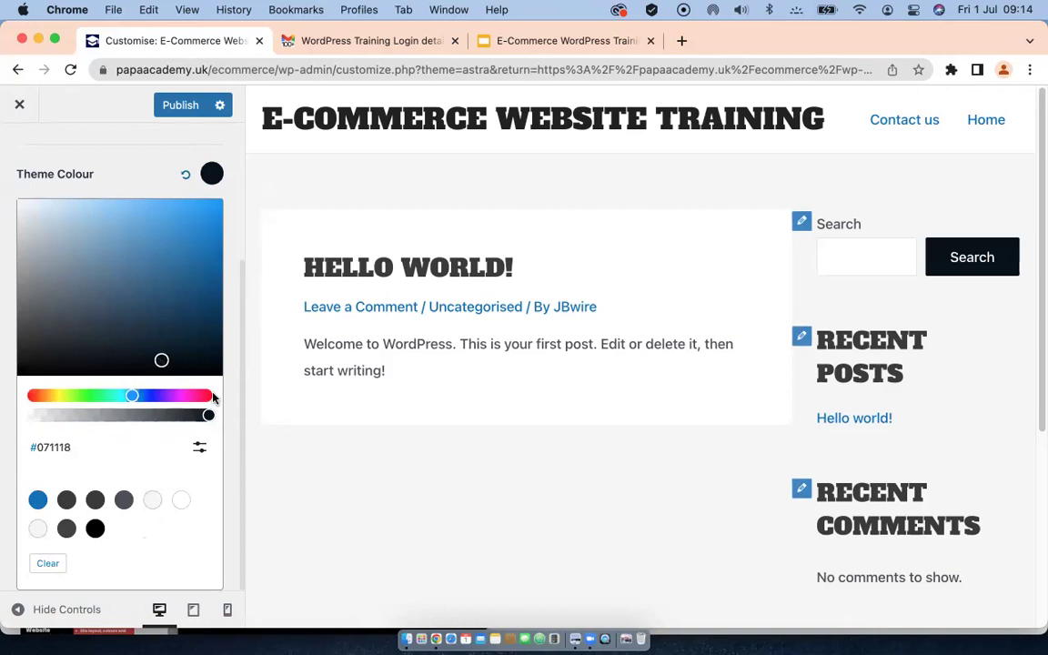
pyautogui.click(38, 397)
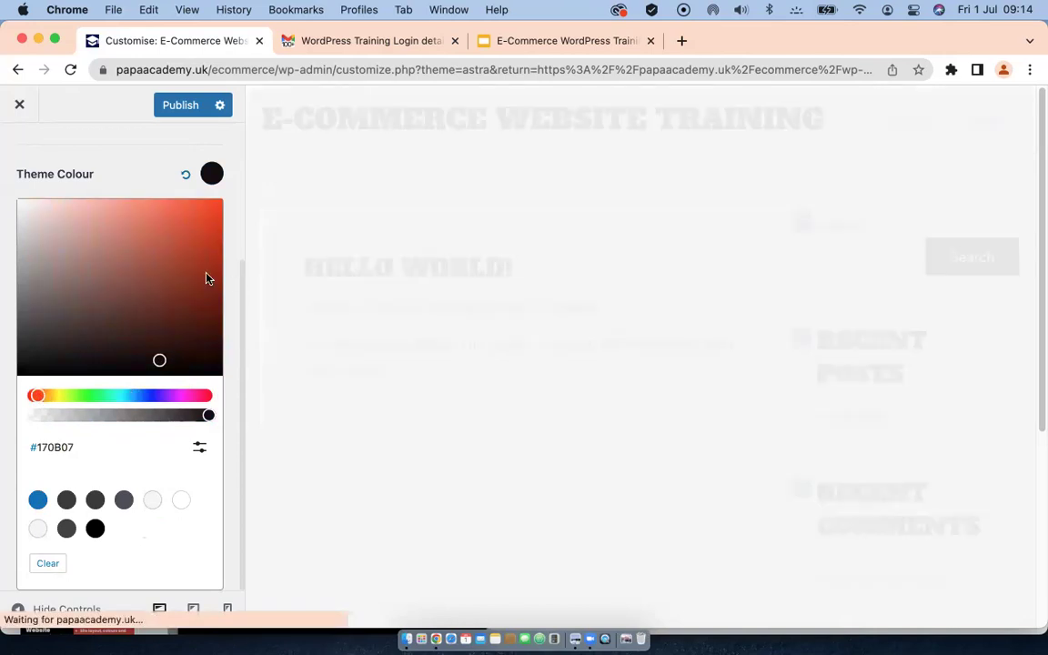
pyautogui.click(209, 276)
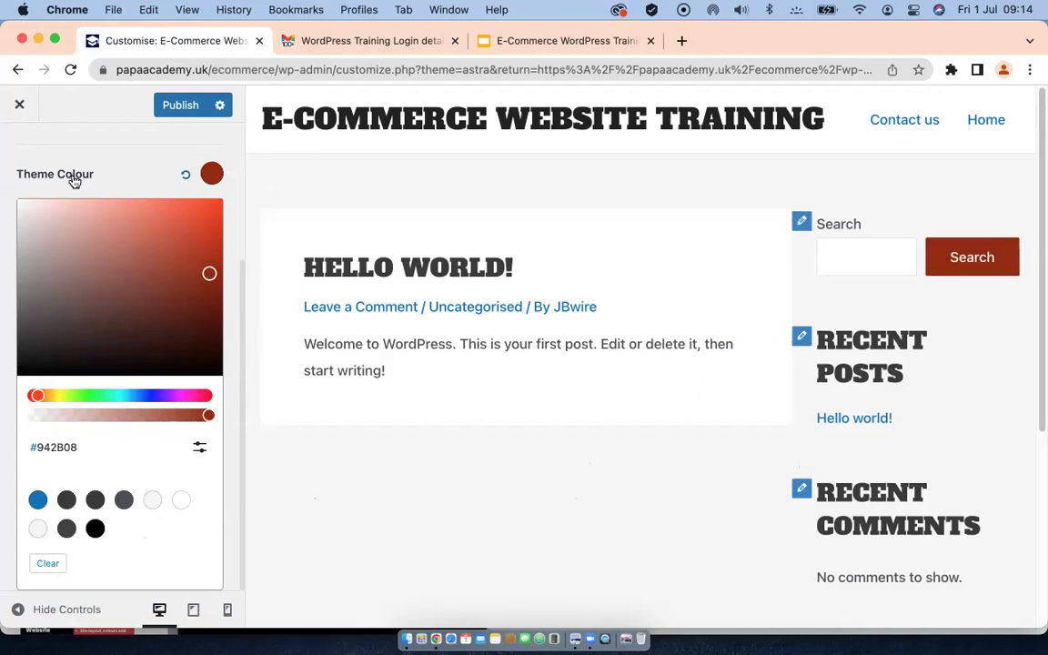
pyautogui.scroll(3, 36, 205)
pyautogui.scroll(-4, 64, 341)
pyautogui.scroll(3, 53, 188)
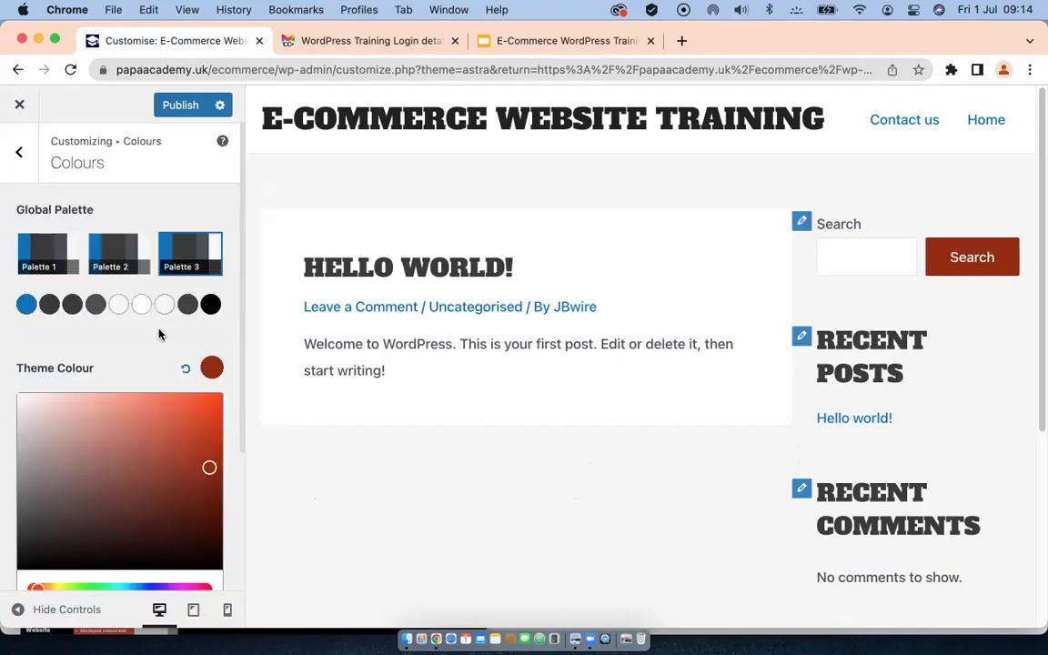
pyautogui.click(206, 241)
pyautogui.scroll(-1, 117, 444)
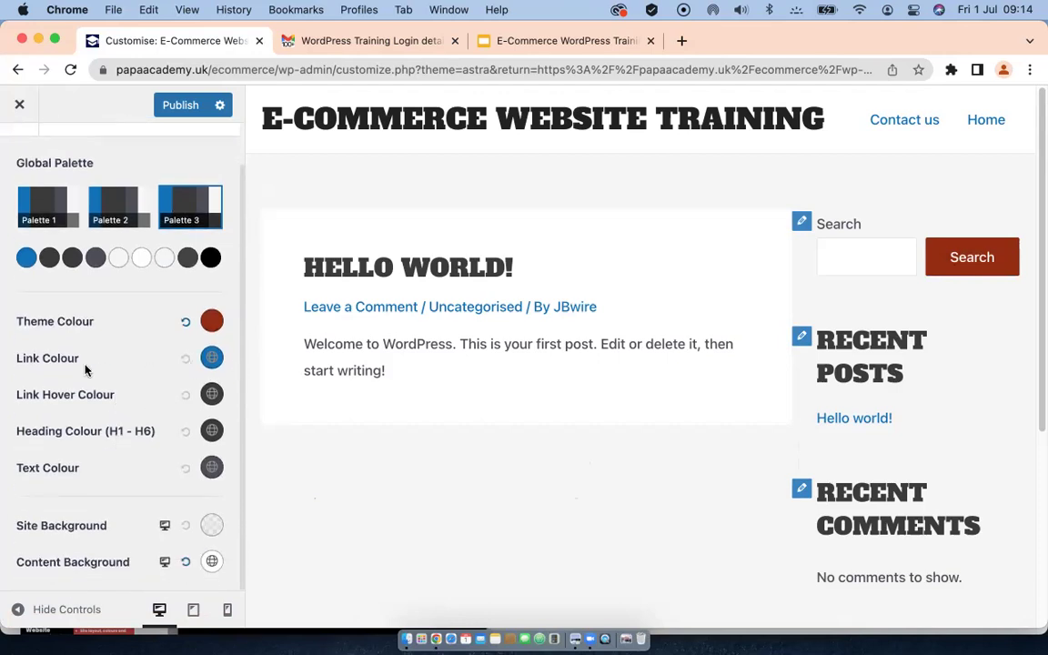
# Step: Set the Link Colour to purple #AA02BA
pyautogui.click(211, 357)
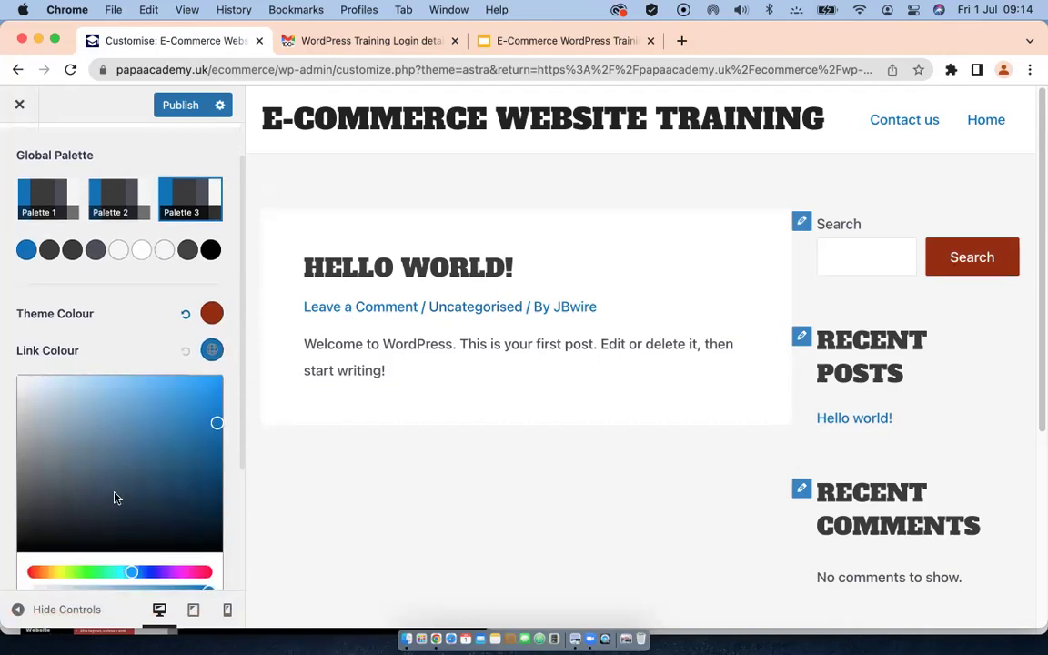
pyautogui.scroll(-3, 112, 496)
pyautogui.click(57, 474)
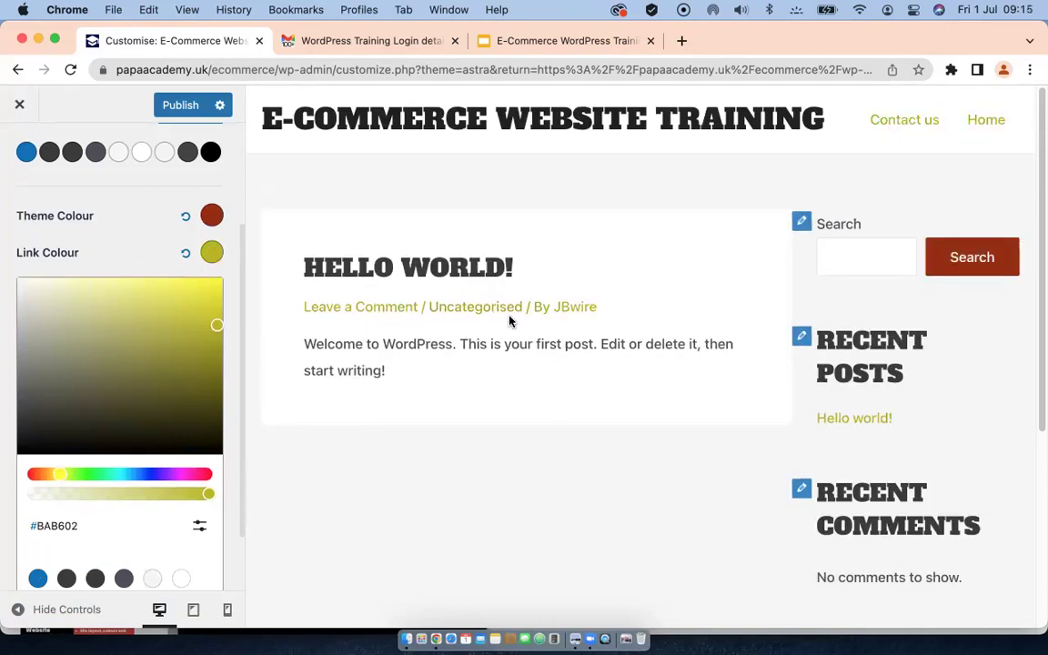
pyautogui.click(177, 475)
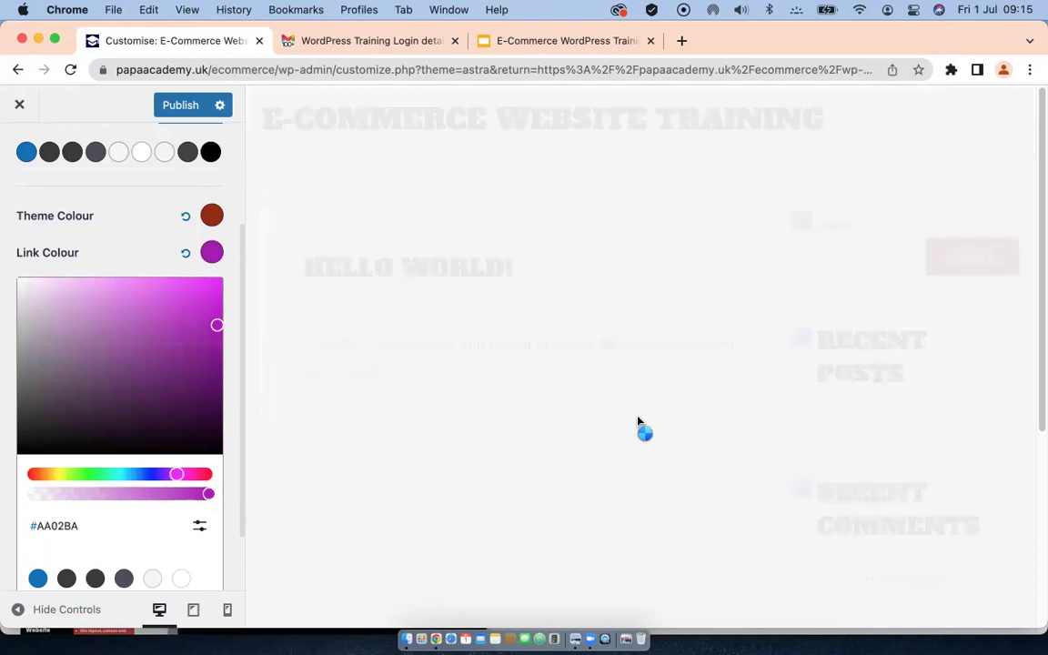
pyautogui.click(223, 179)
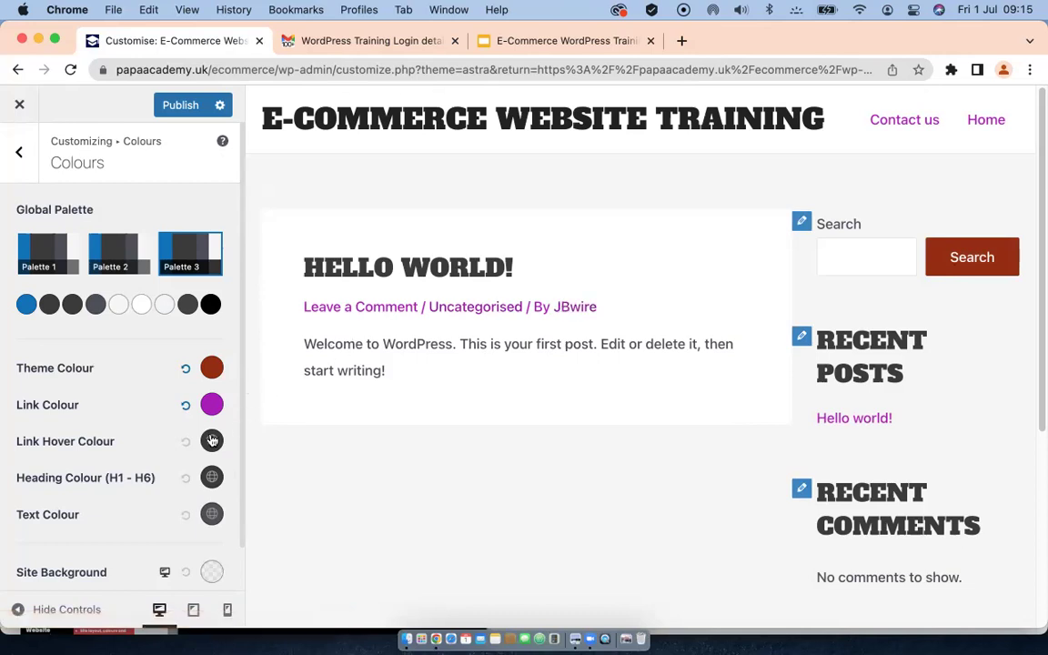
pyautogui.scroll(-2, 136, 428)
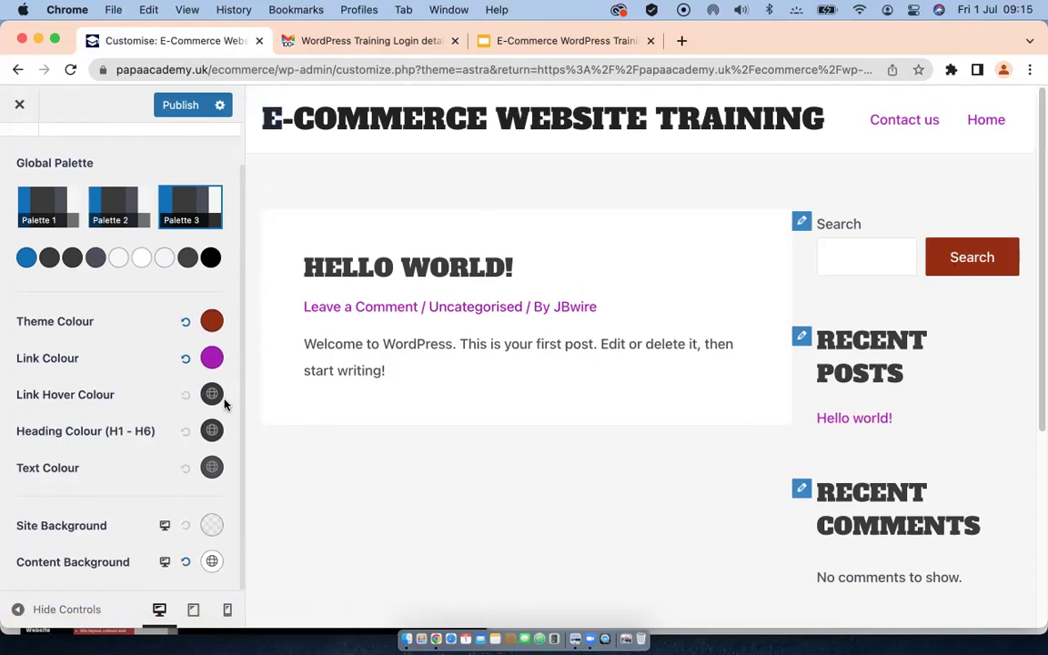
# Step: Set the Heading Colour to dark red #8A0303
pyautogui.click(211, 430)
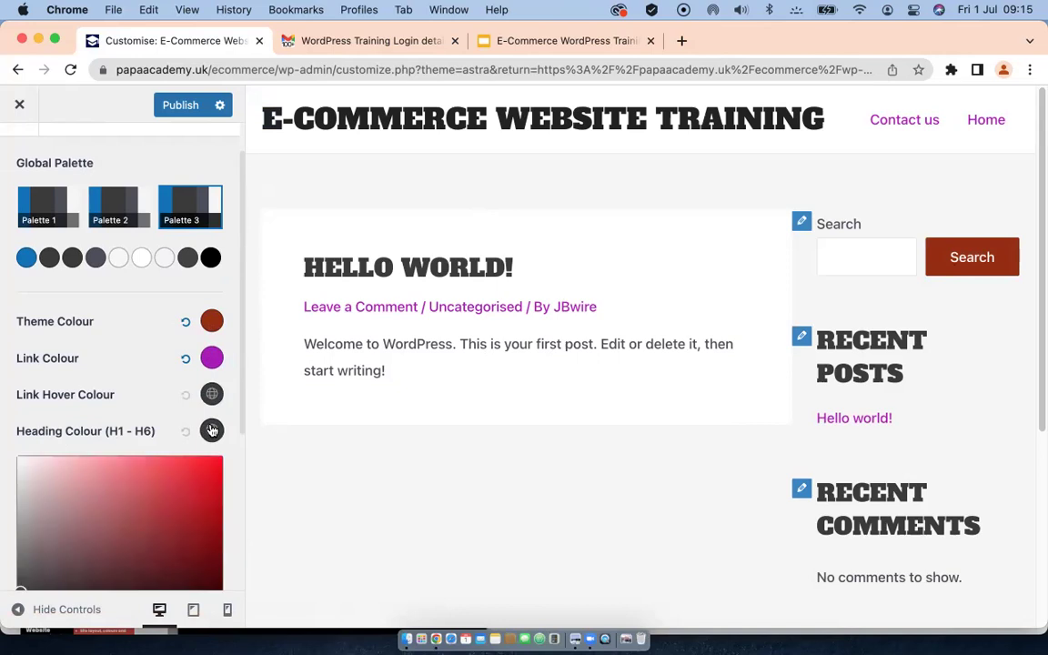
pyautogui.scroll(-3, 153, 367)
pyautogui.click(215, 282)
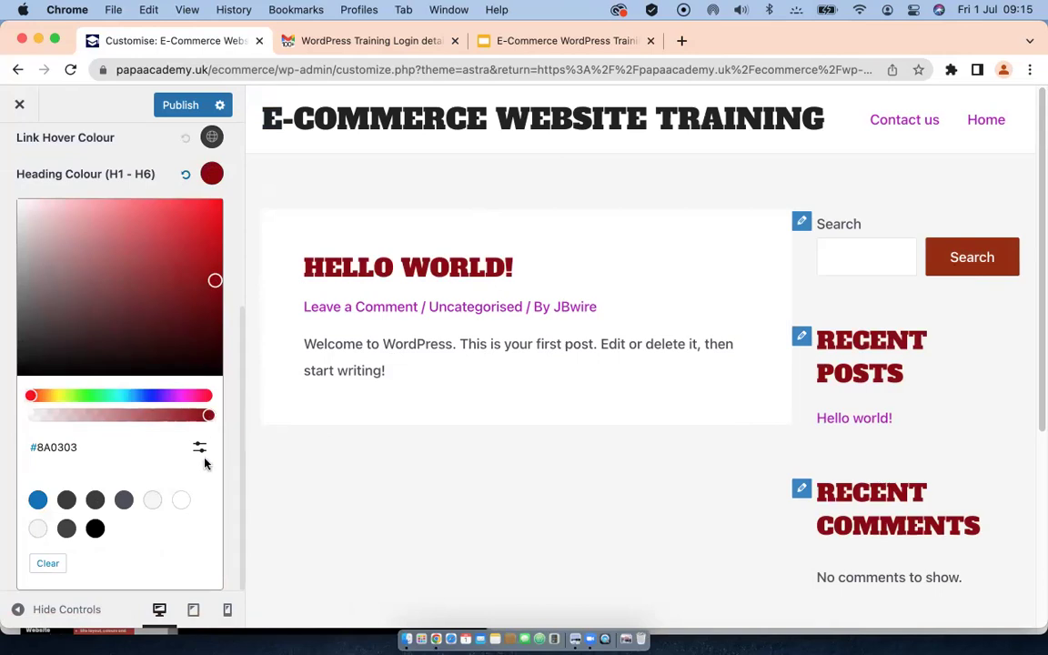
pyautogui.click(159, 171)
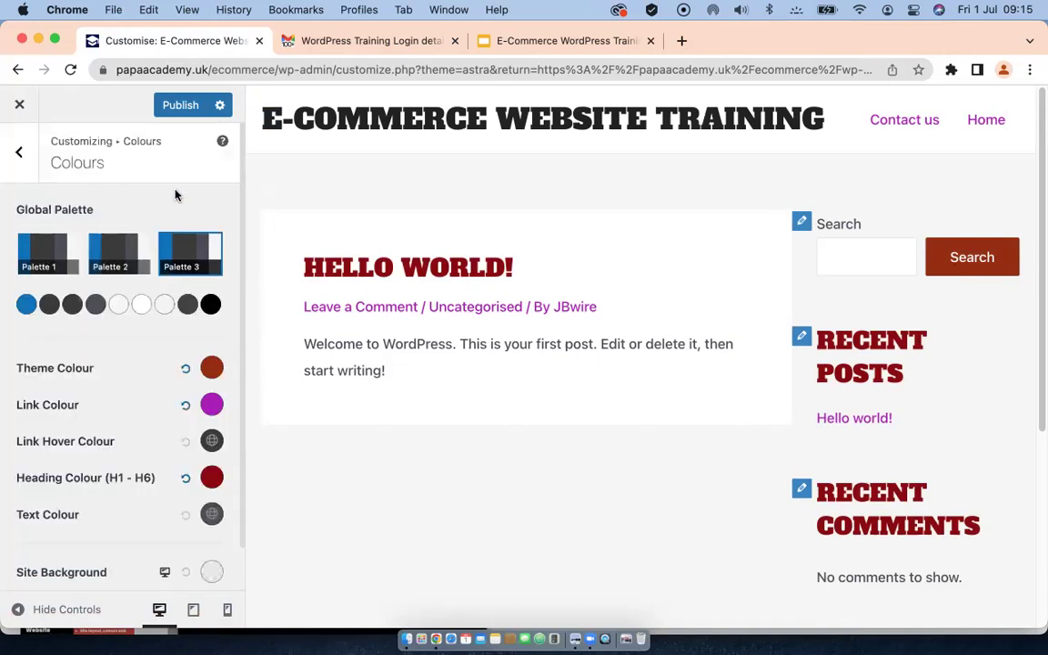
pyautogui.scroll(-2, 144, 460)
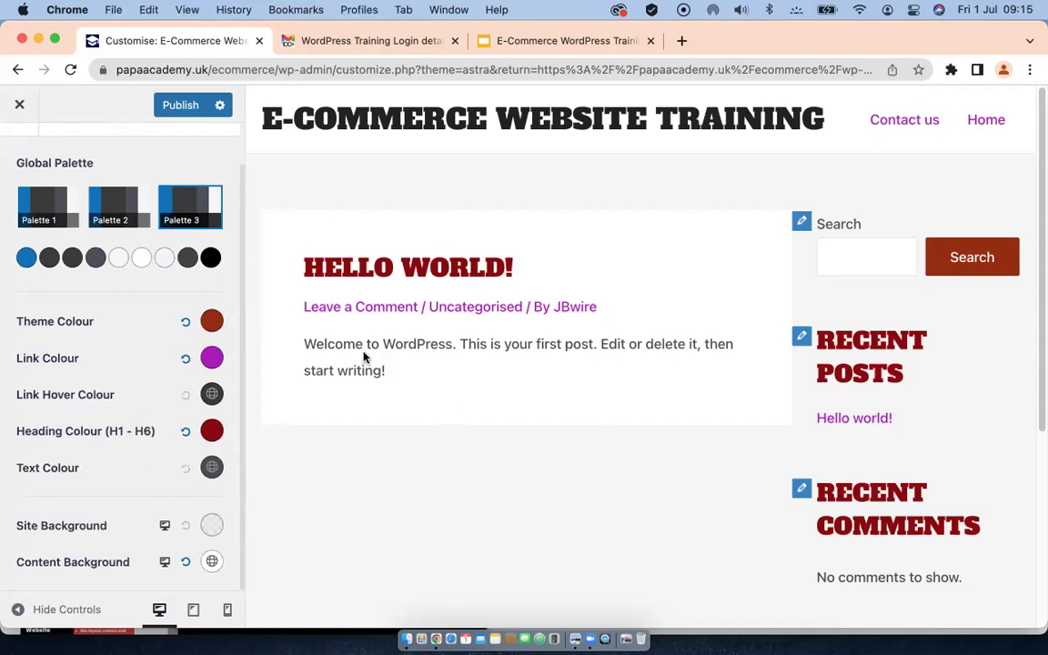
# Step: Set the body Text Colour to pure black #000000 and return to the Global list
pyautogui.click(210, 467)
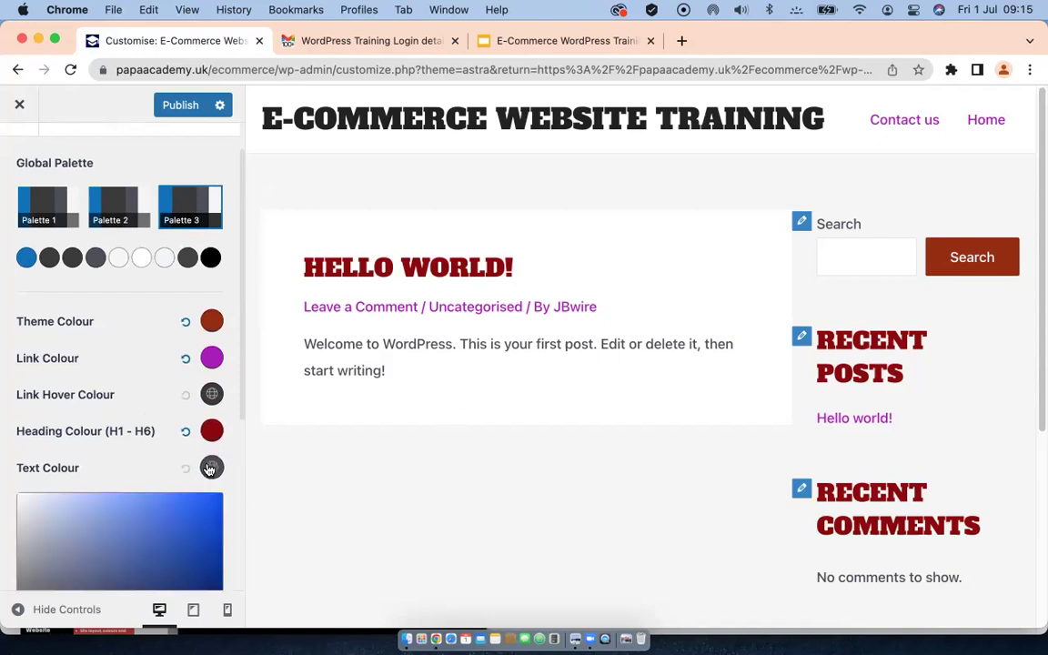
pyautogui.scroll(-5, 105, 382)
pyautogui.scroll(-1, 111, 408)
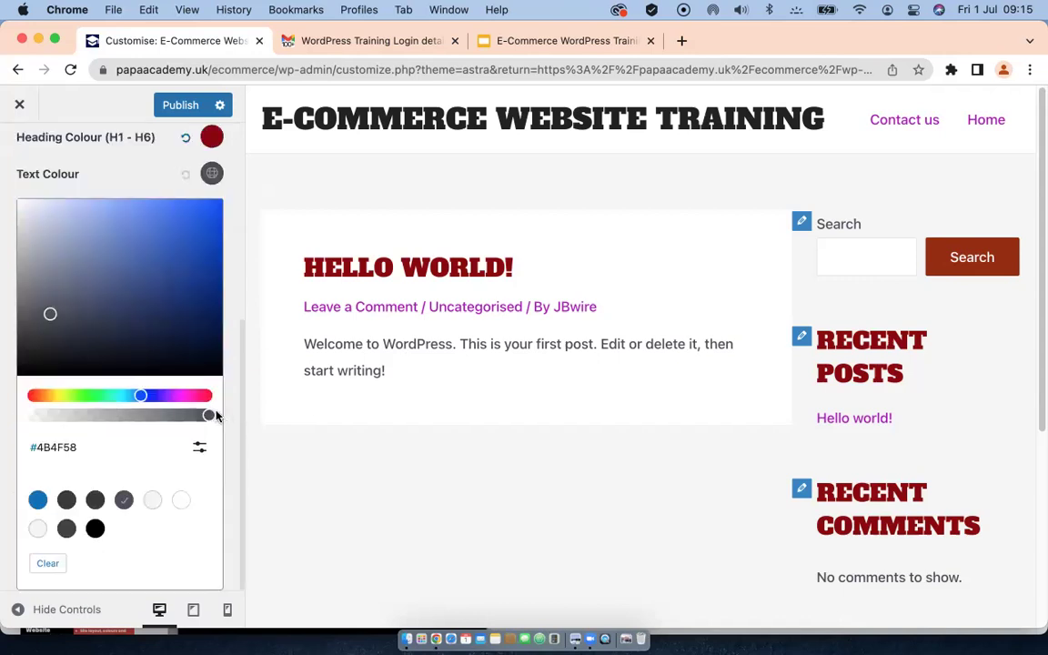
pyautogui.click(43, 358)
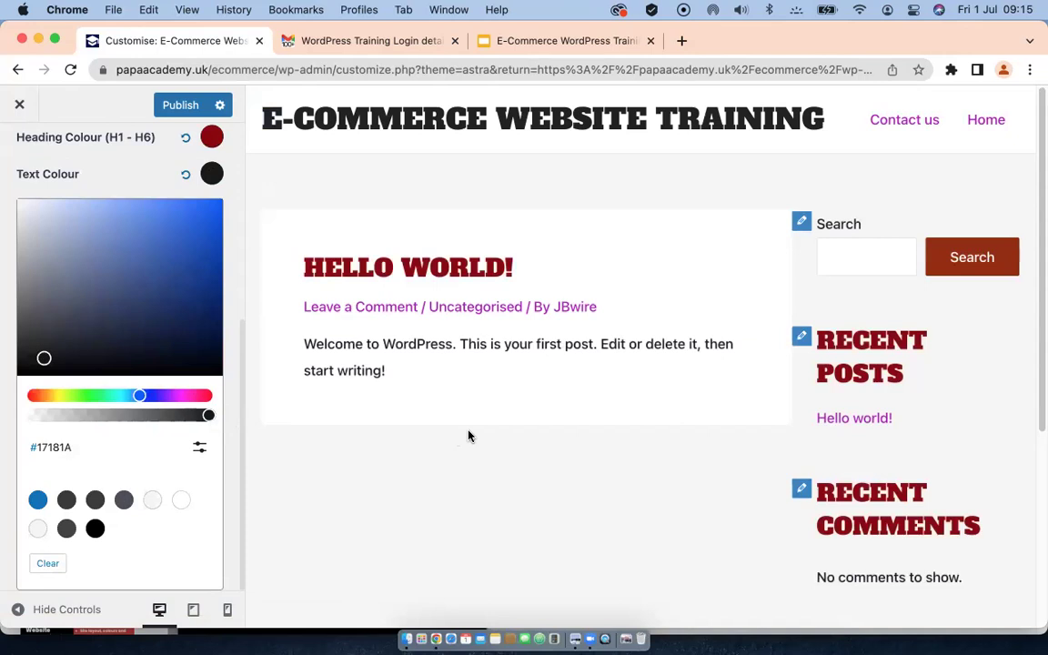
pyautogui.click(94, 528)
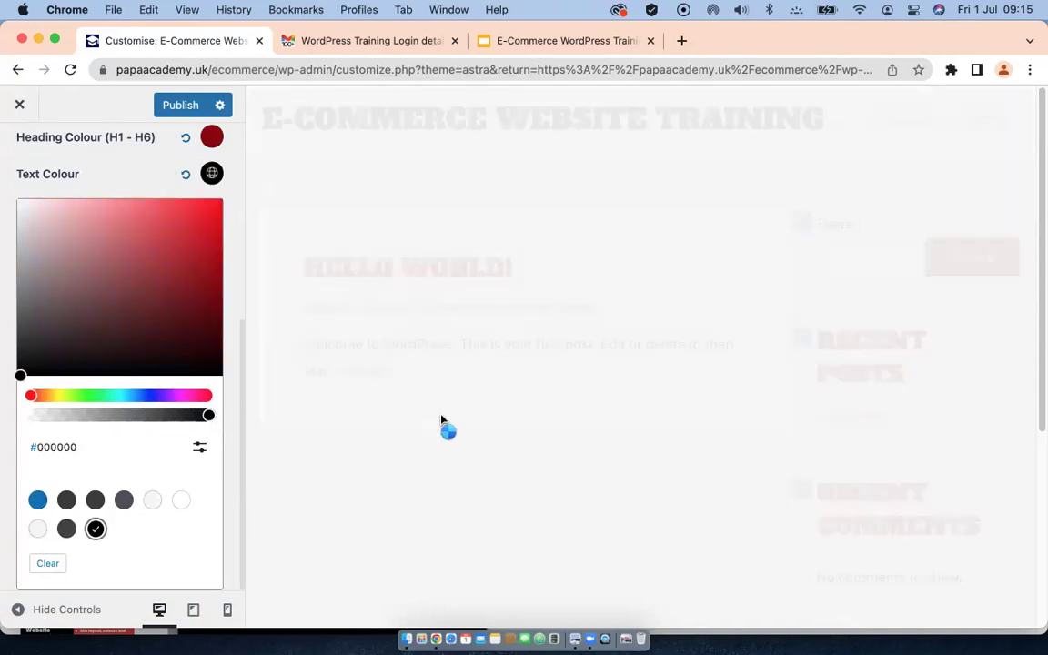
pyautogui.click(177, 156)
pyautogui.scroll(-1, 129, 373)
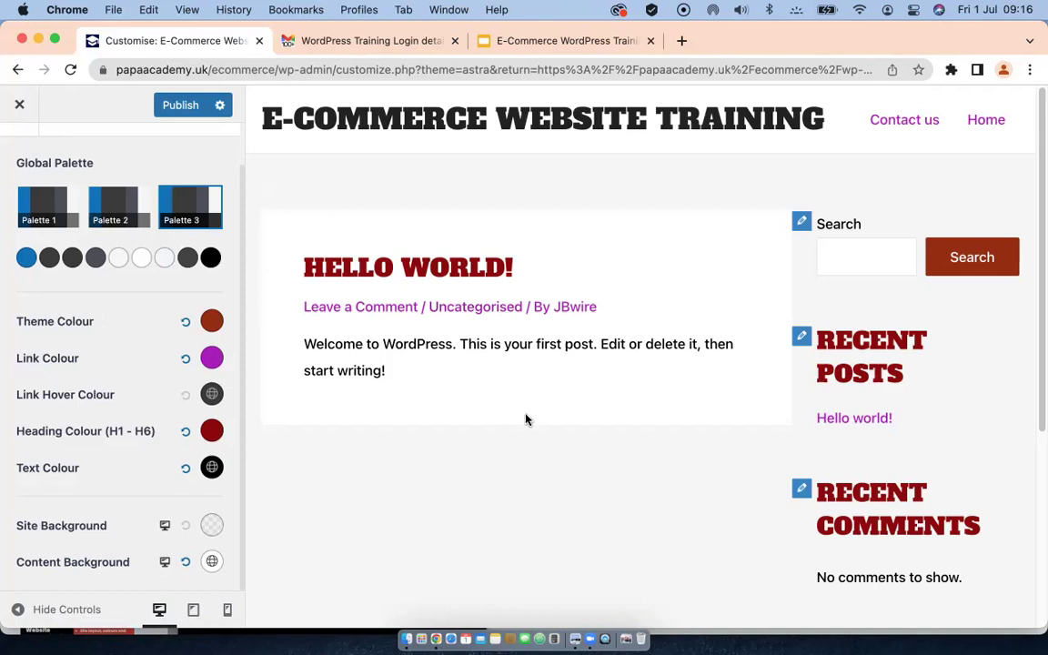
pyautogui.scroll(2, 75, 308)
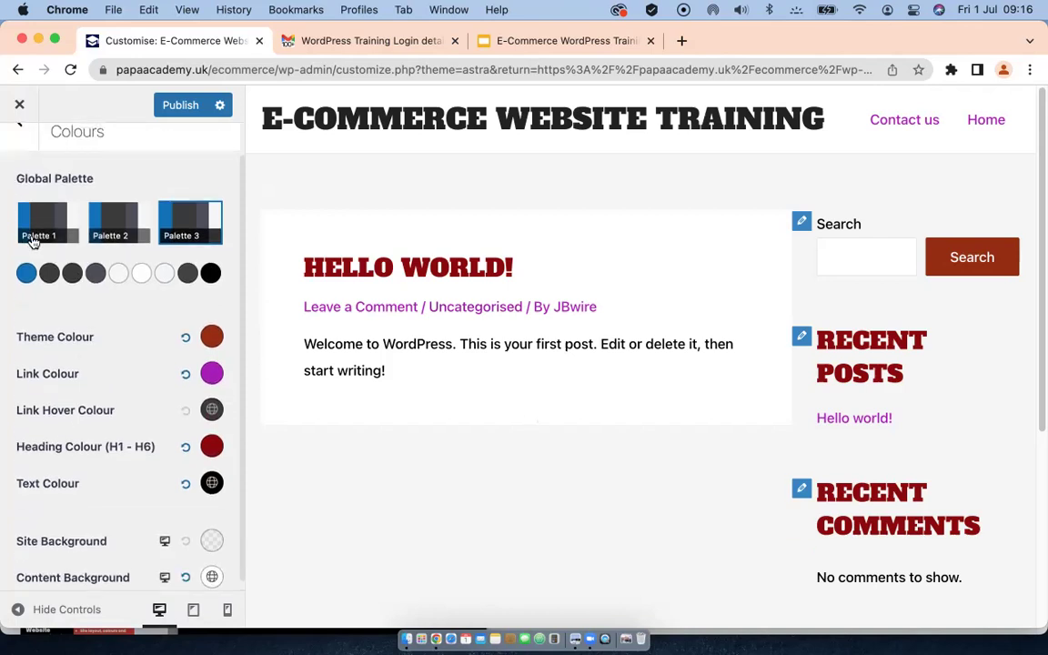
pyautogui.scroll(3, 37, 152)
pyautogui.scroll(-3, 52, 150)
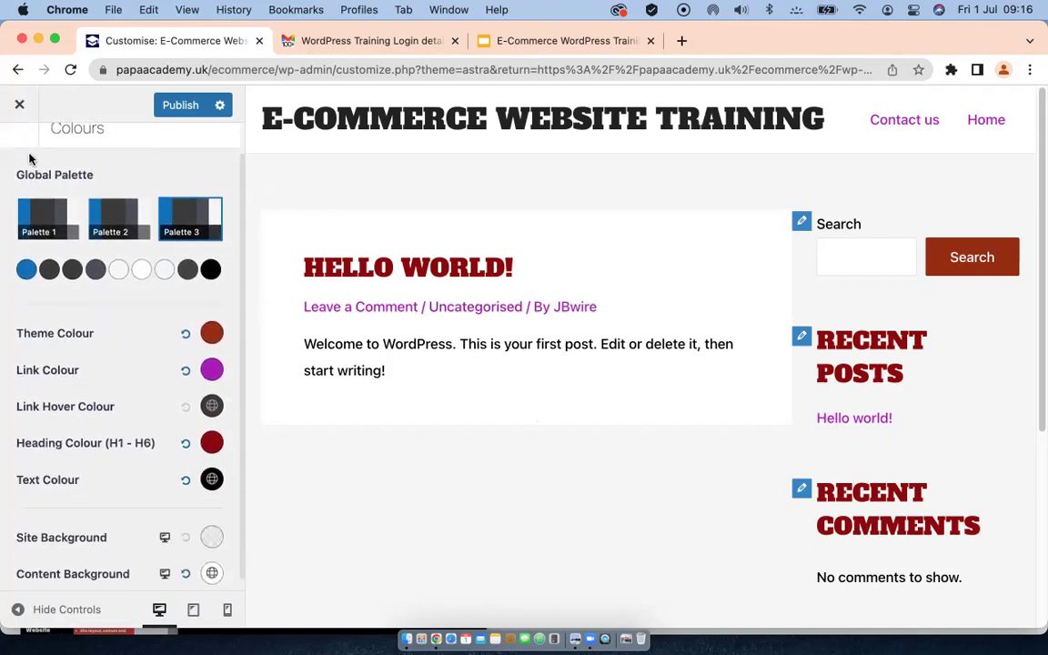
pyautogui.scroll(1, 109, 150)
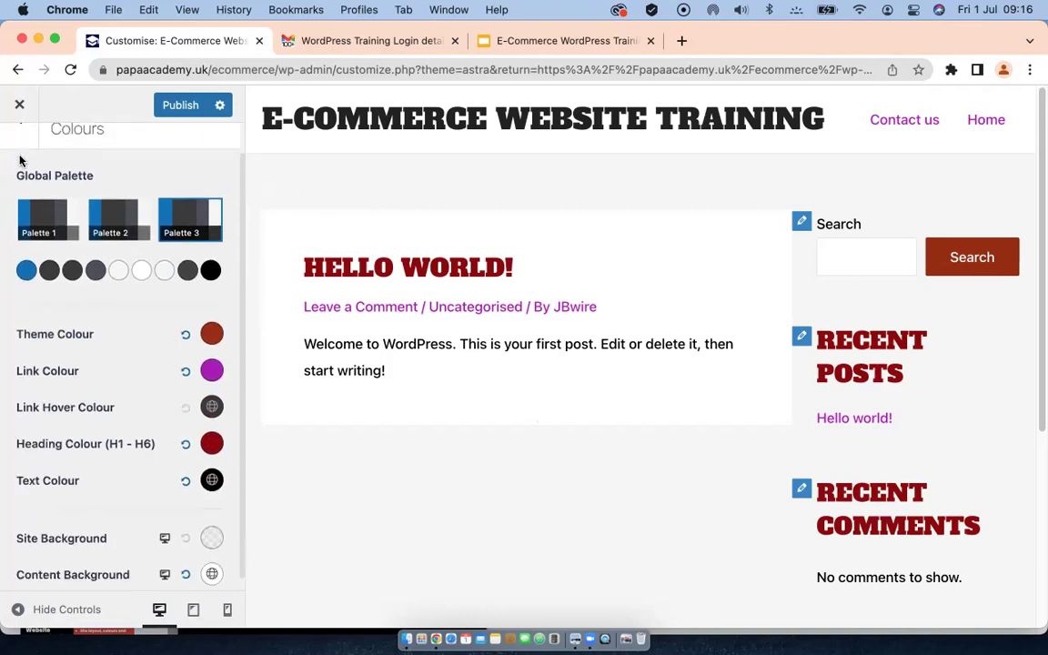
pyautogui.click(27, 138)
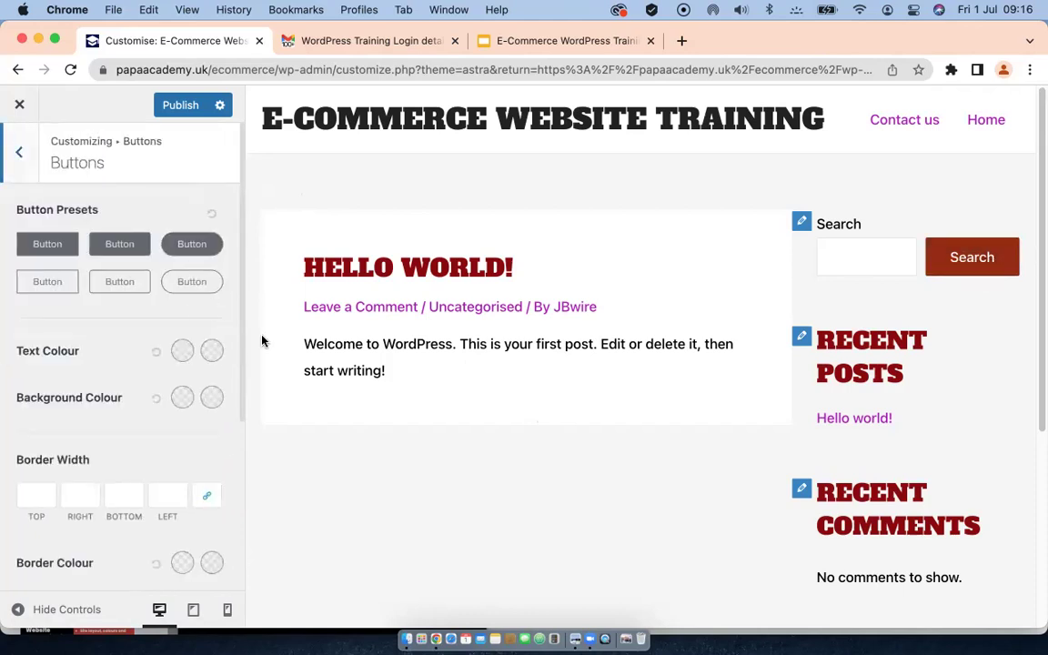
# Step: Apply the third Button Preset, rounded and filled, with a 30 px border radius
pyautogui.click(188, 245)
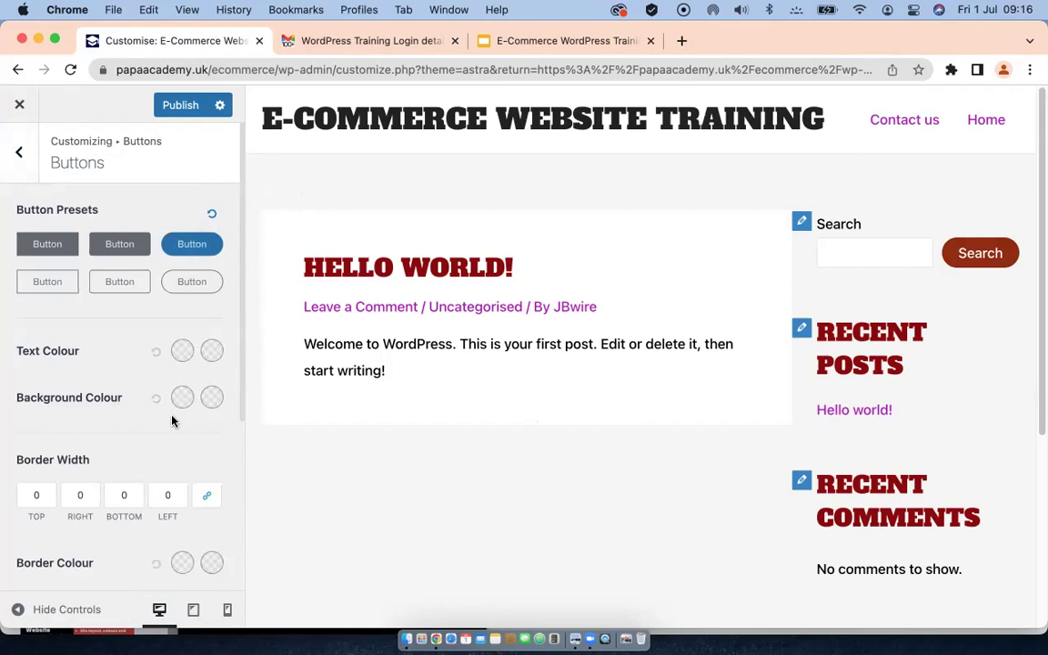
pyautogui.scroll(-2, 170, 396)
pyautogui.scroll(-4, 166, 394)
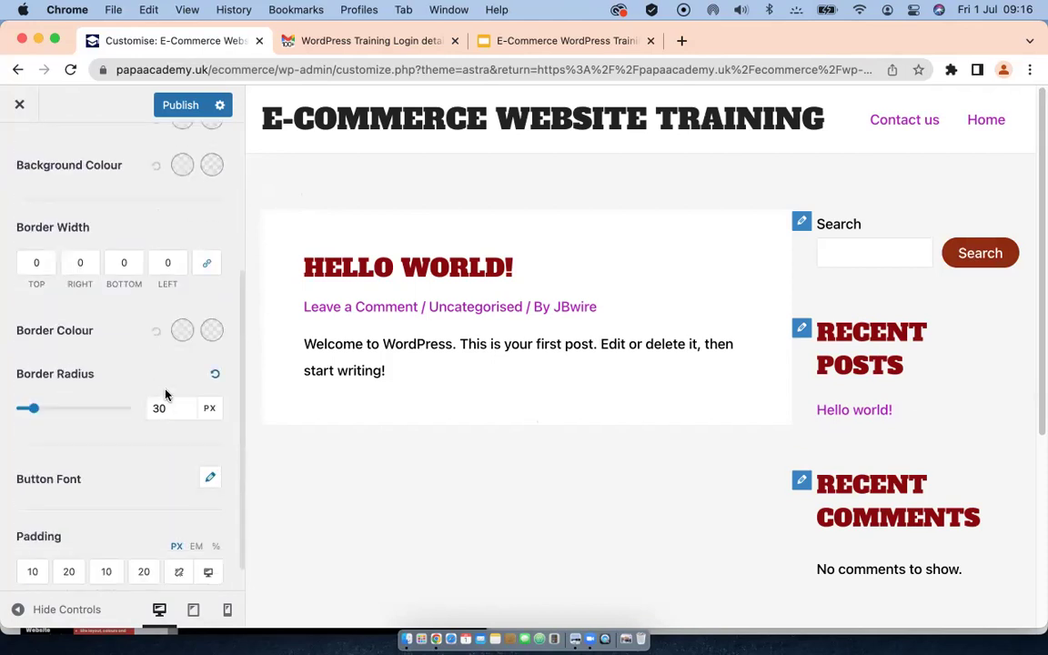
pyautogui.scroll(-1, 165, 395)
pyautogui.click(164, 388)
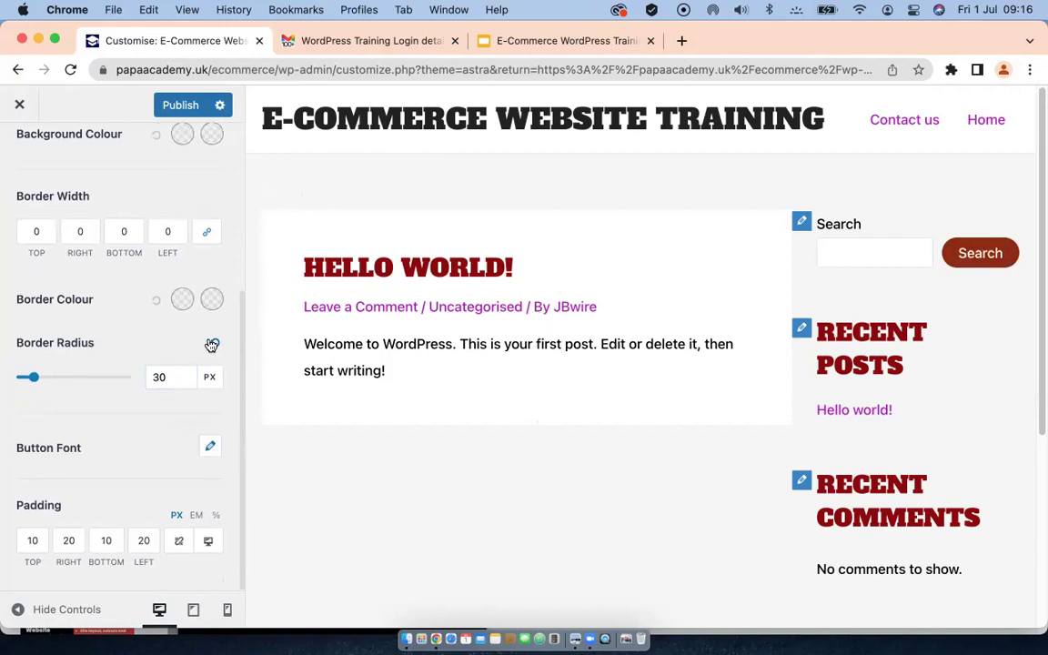
pyautogui.scroll(3, 187, 364)
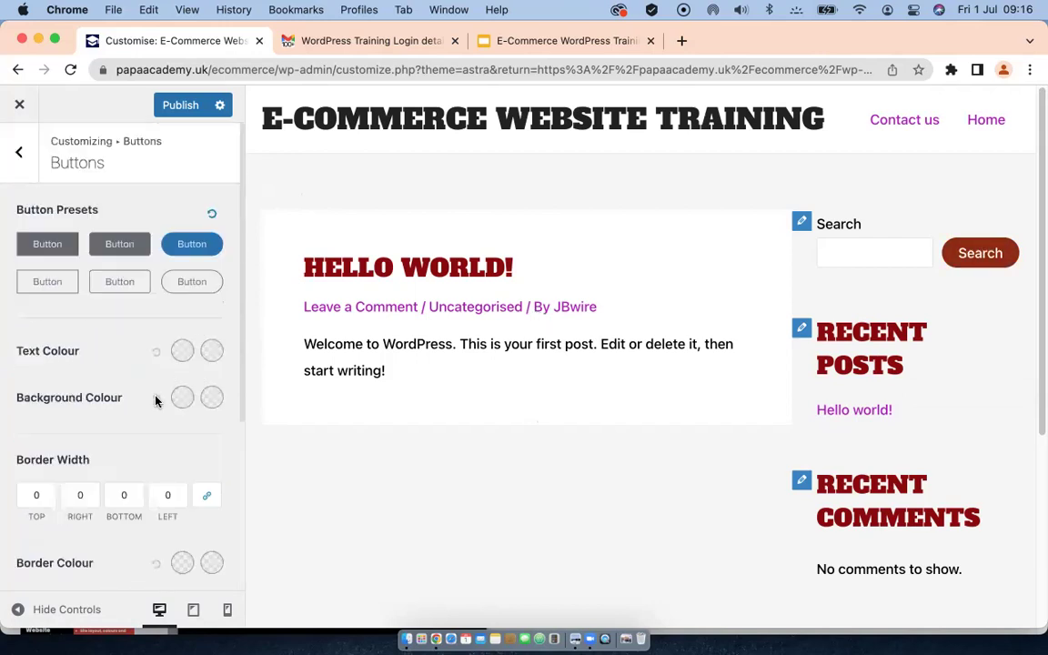
pyautogui.scroll(-3, 152, 401)
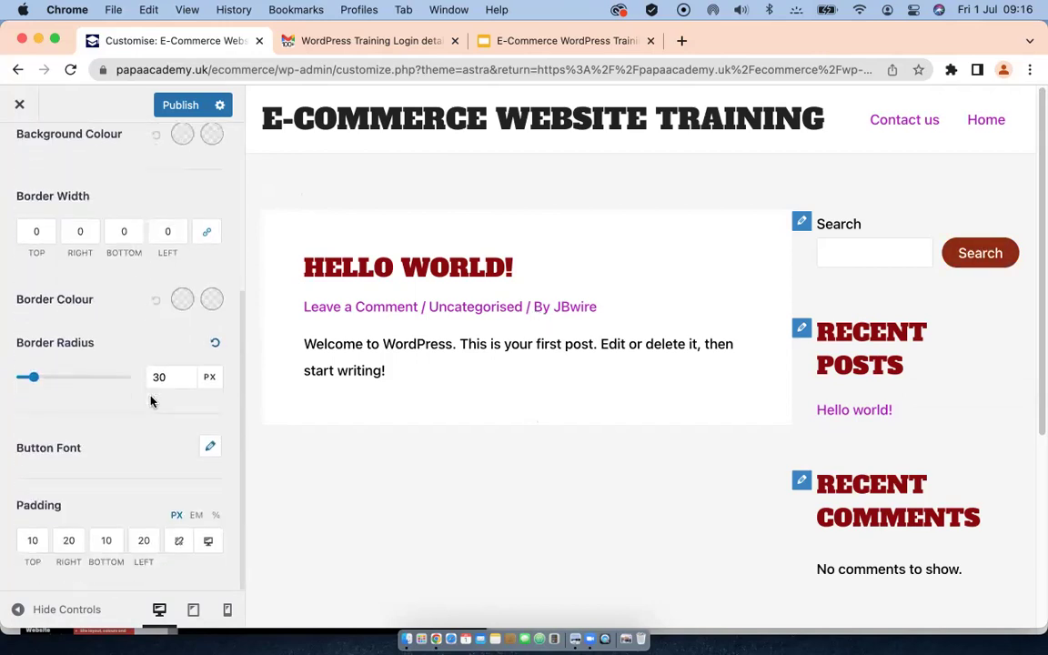
pyautogui.scroll(3, 151, 401)
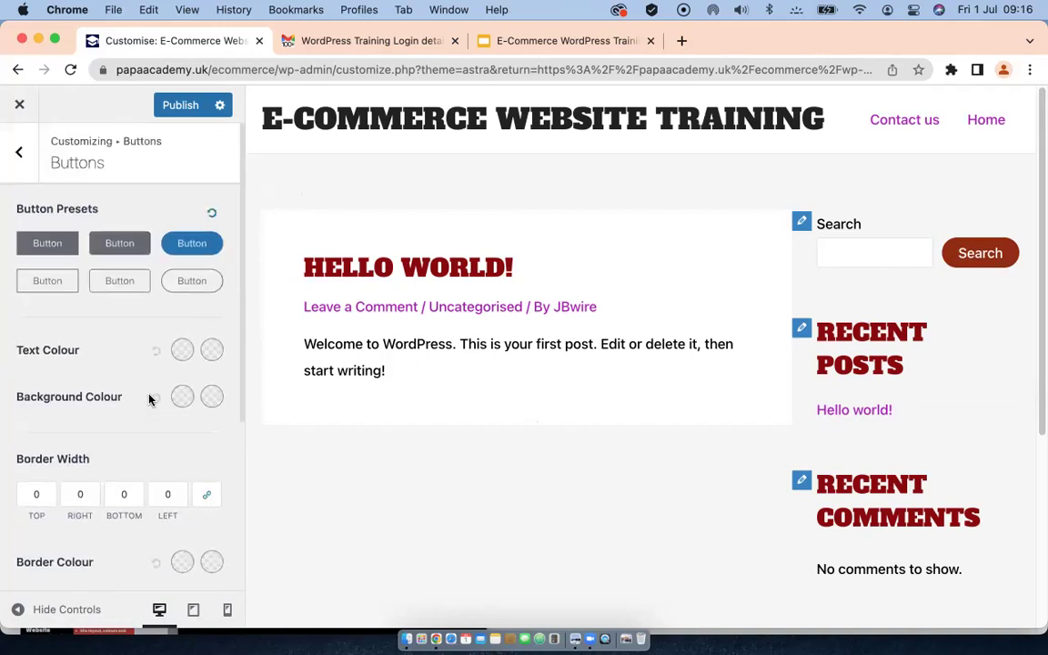
pyautogui.click(19, 154)
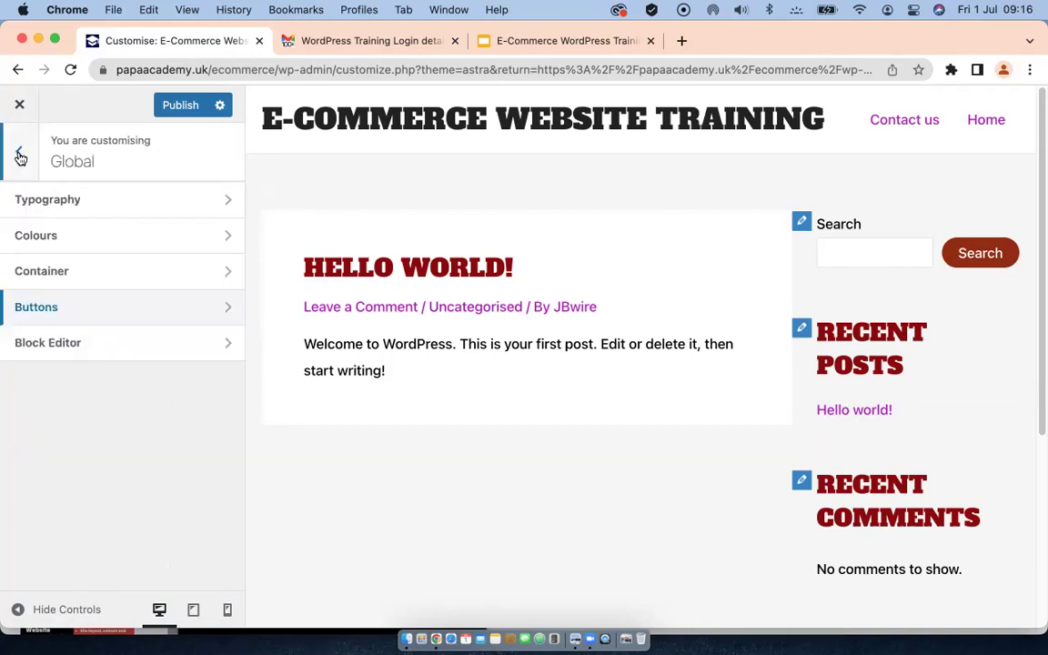
# Step: Go to Header Builder > Site Title & Logo and bring up the Select logo dialog
pyautogui.click(20, 155)
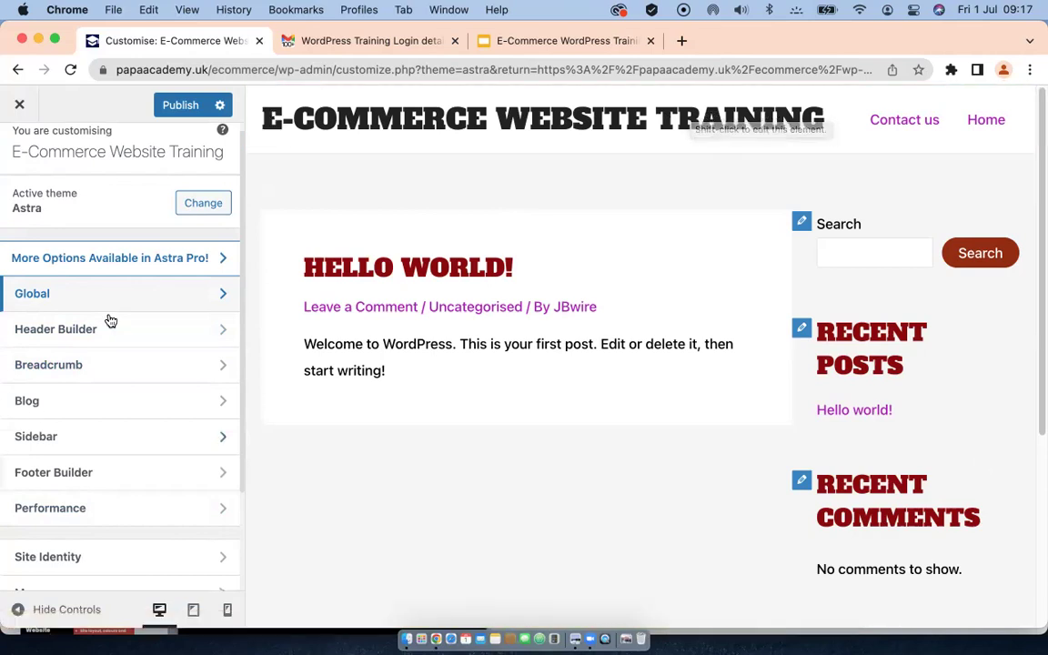
pyautogui.click(218, 327)
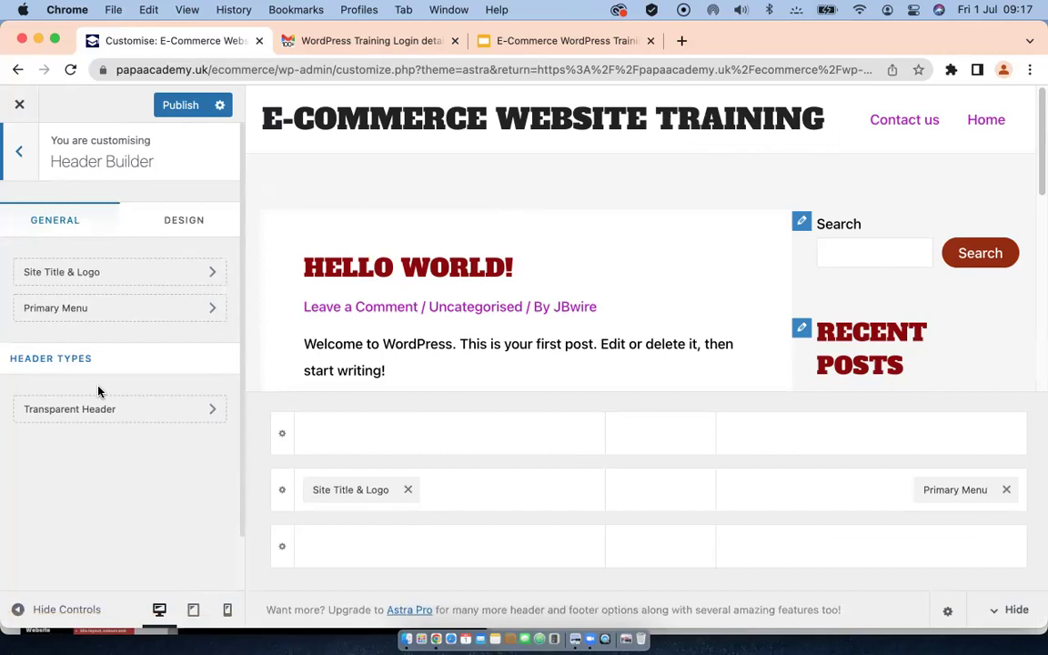
pyautogui.click(52, 273)
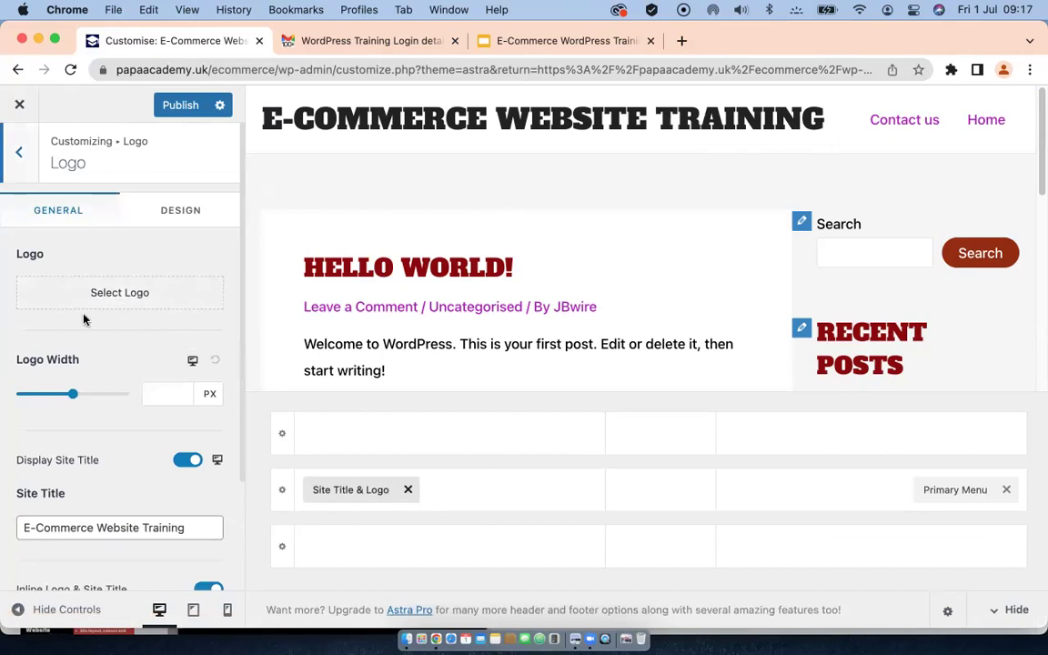
pyautogui.click(95, 295)
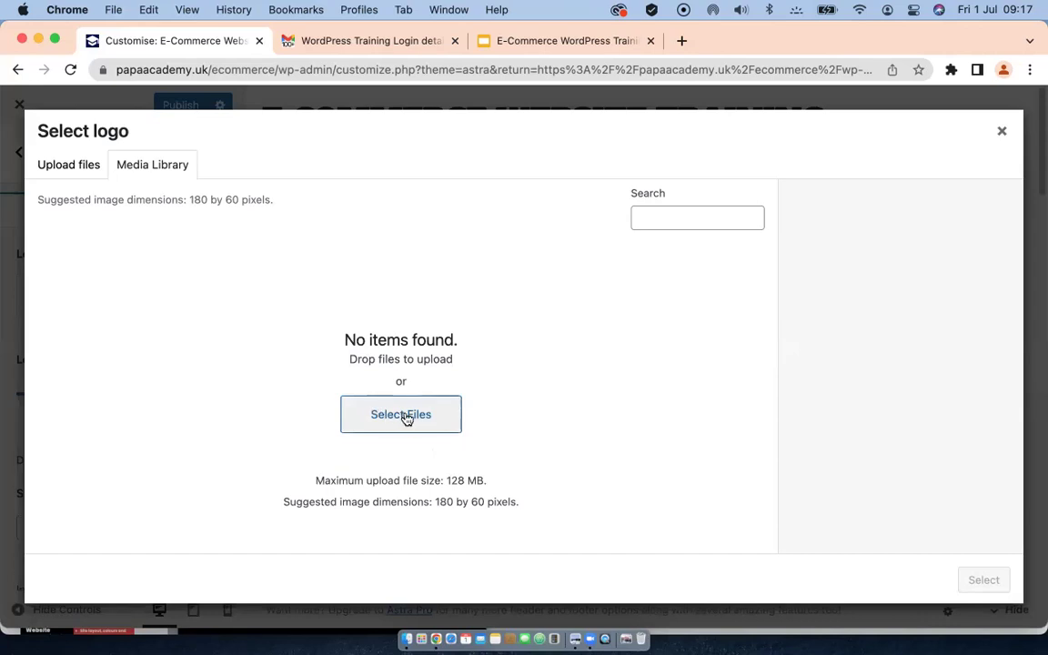
# Step: Switch to uploading a new file and browse the Downloads folder for a logo
pyautogui.click(60, 166)
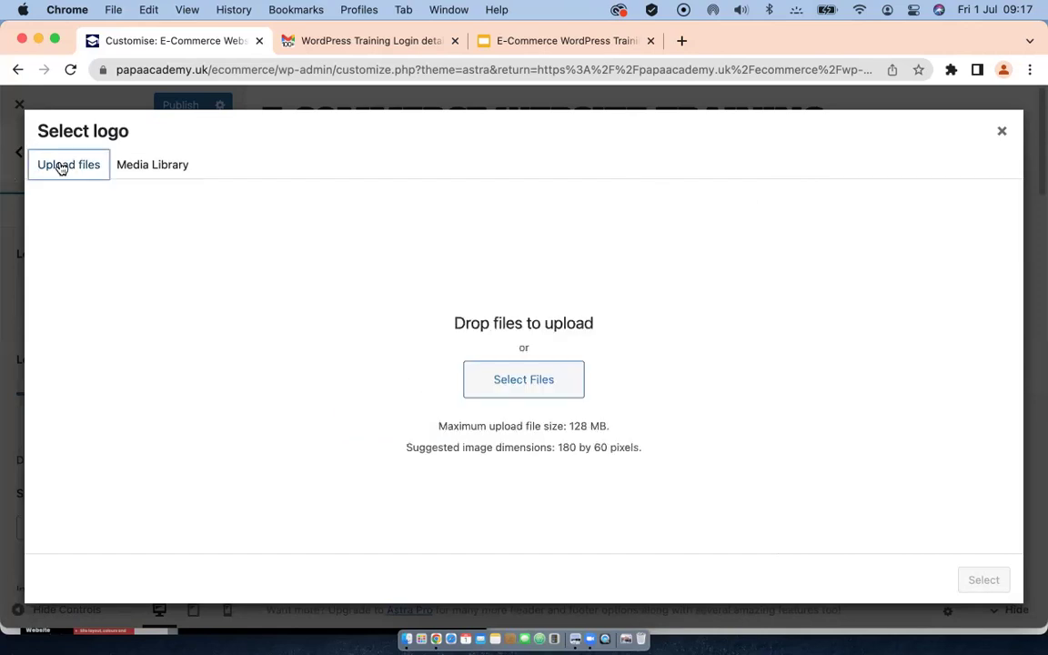
pyautogui.click(512, 382)
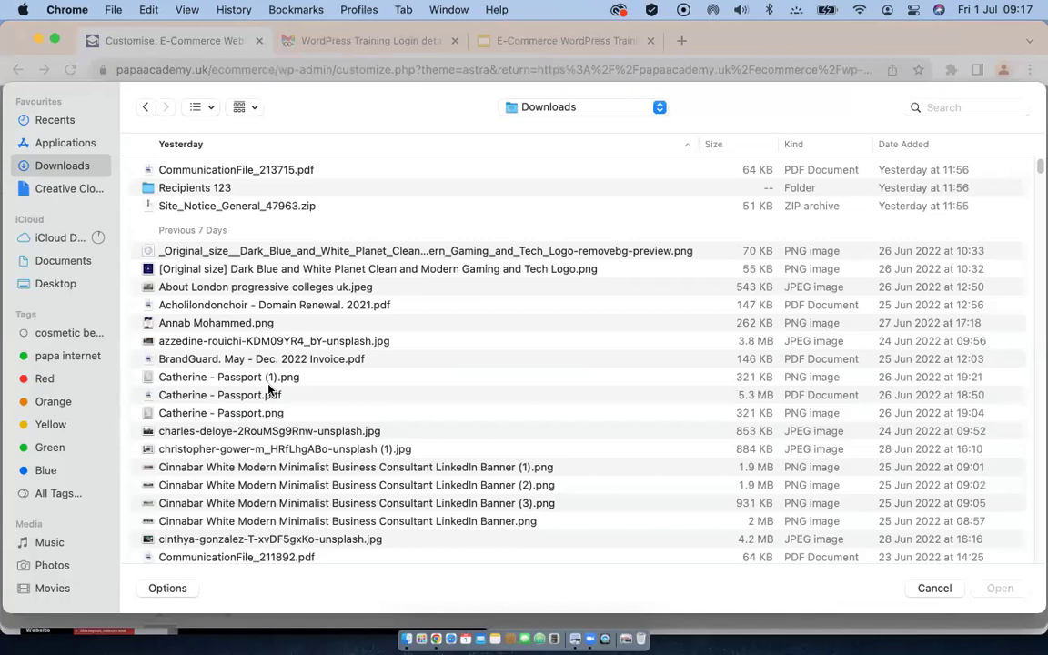
pyautogui.scroll(-10, 269, 390)
pyautogui.scroll(-15, 269, 389)
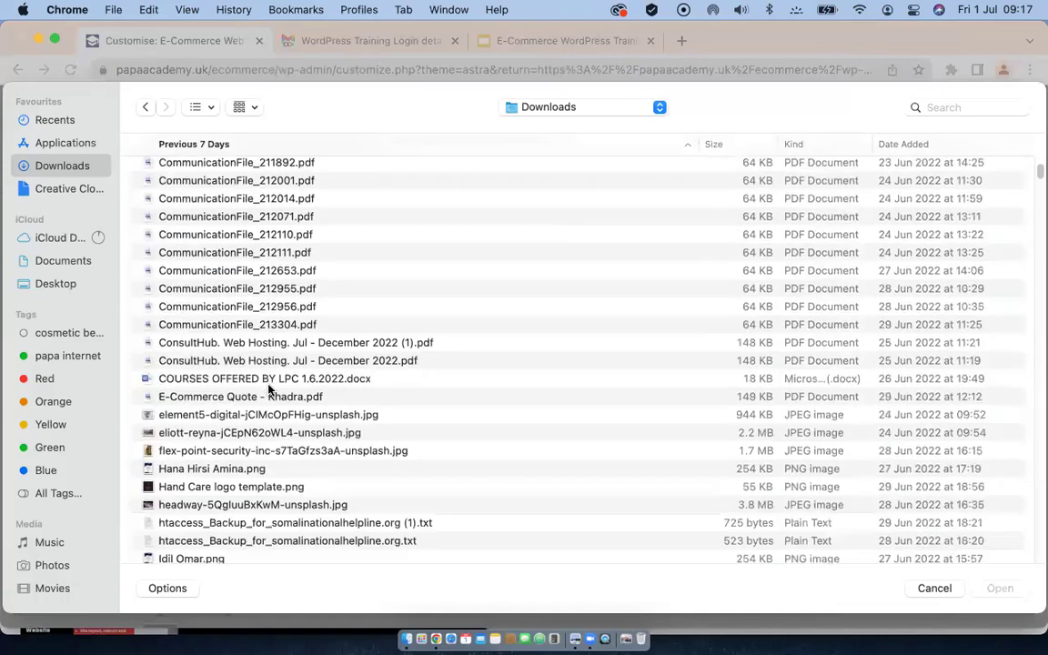
pyautogui.scroll(-12, 270, 390)
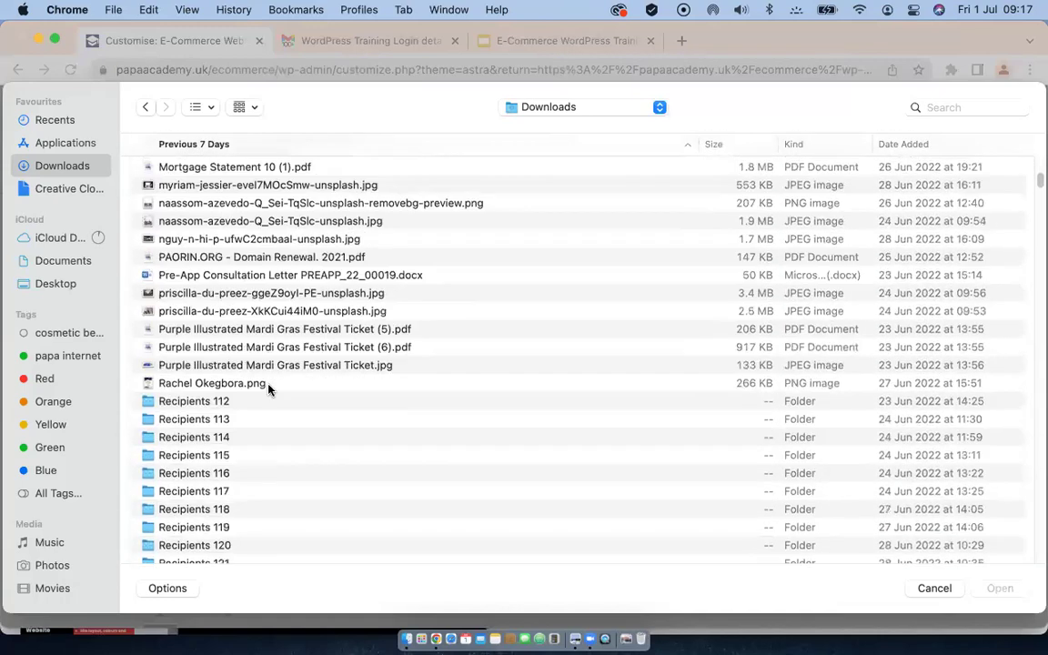
pyautogui.scroll(-14, 270, 389)
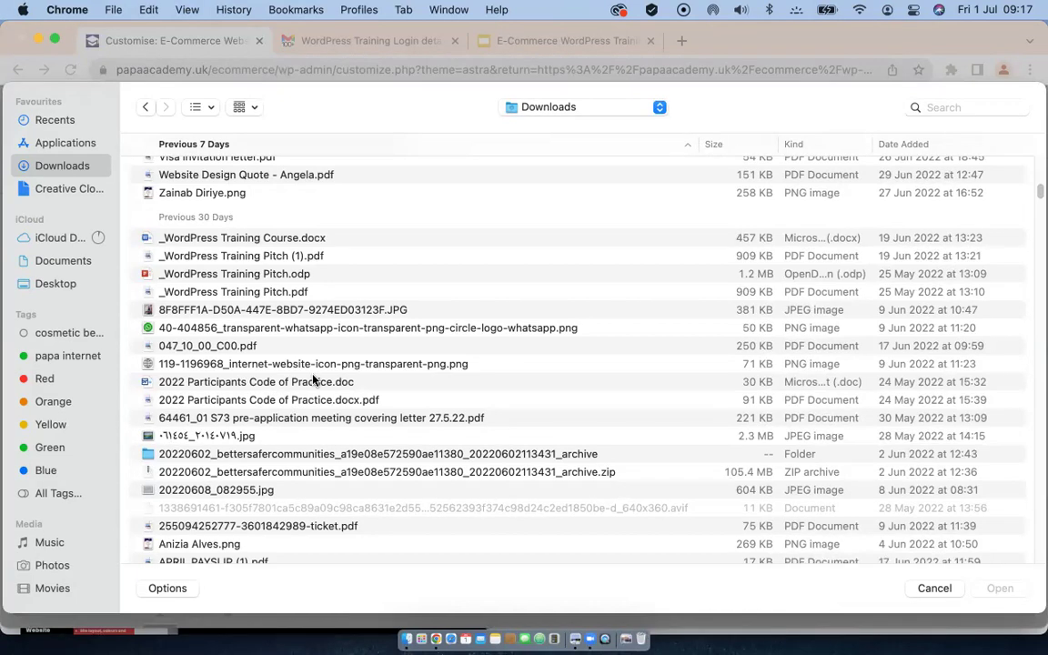
pyautogui.scroll(-7, 312, 380)
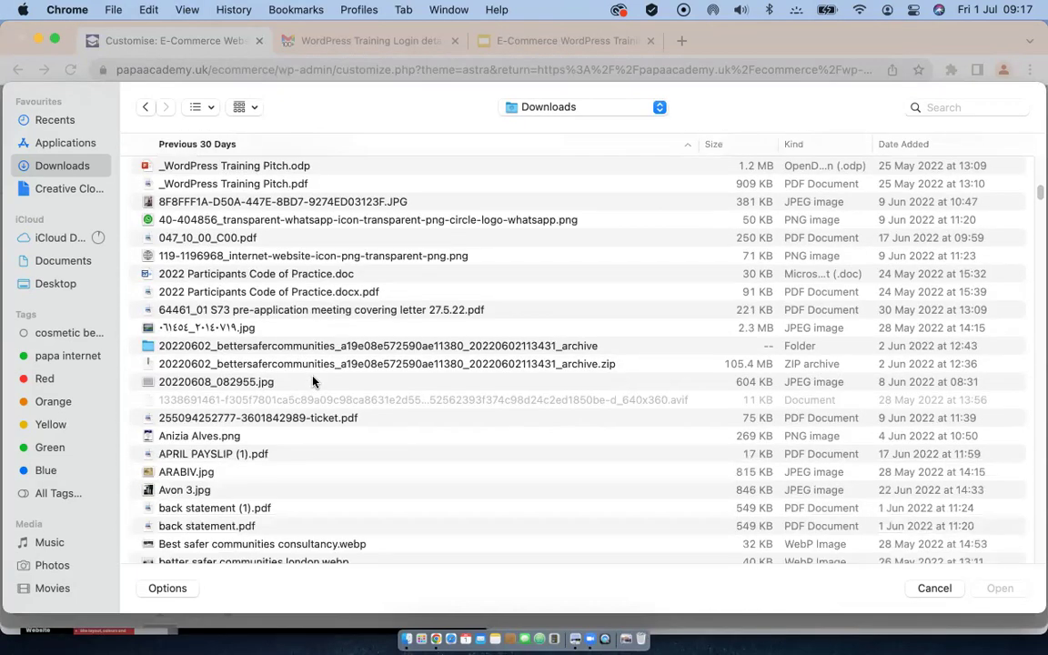
pyautogui.scroll(-18, 312, 381)
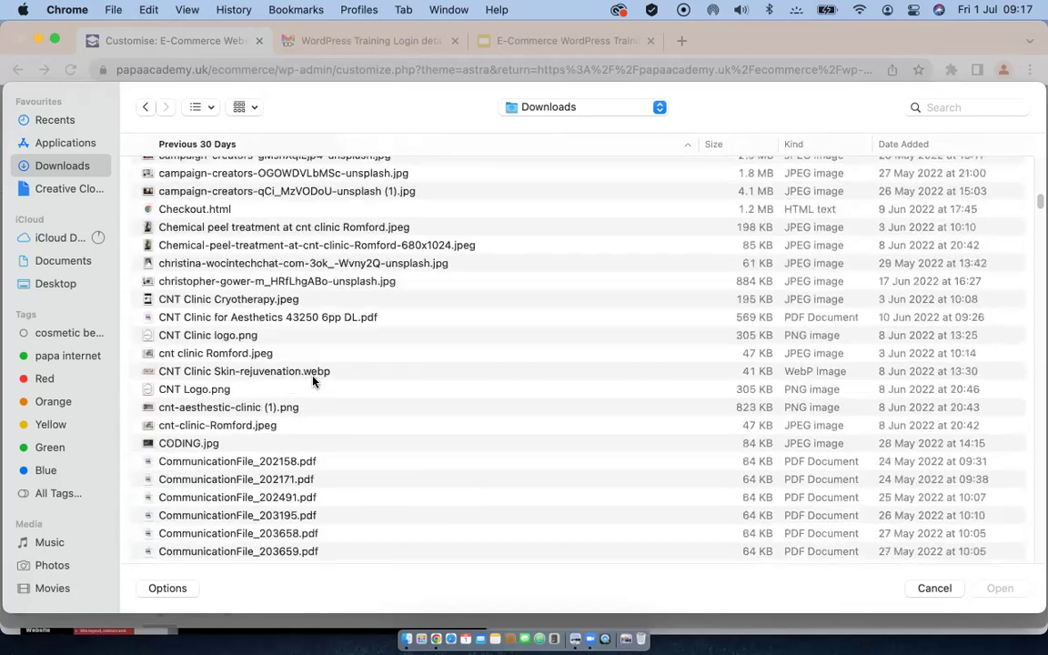
pyautogui.scroll(-13, 312, 381)
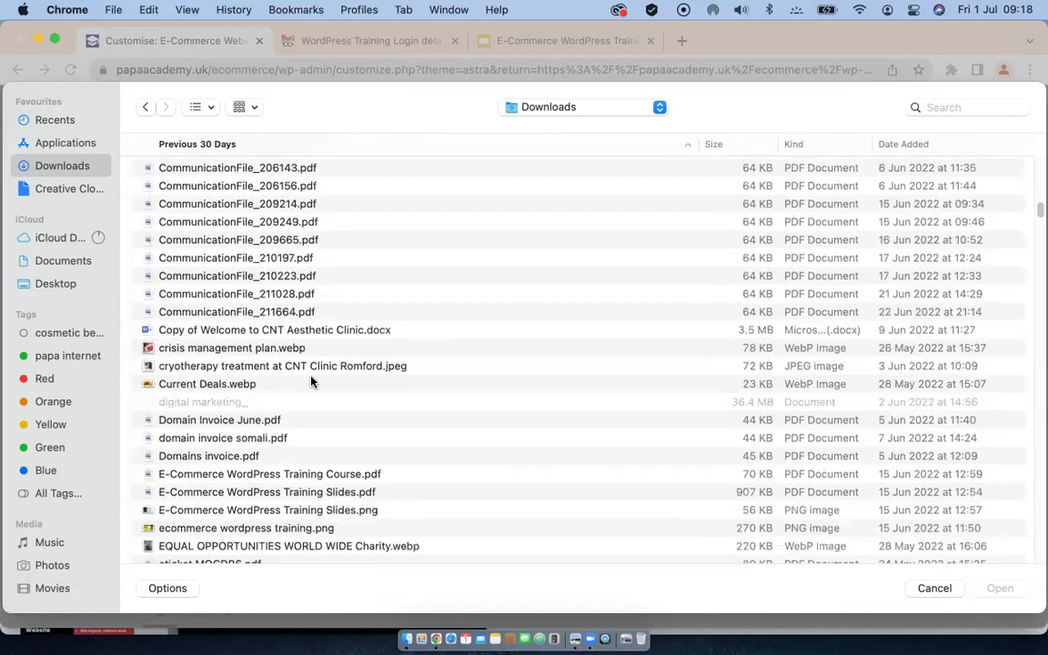
pyautogui.scroll(-18, 311, 382)
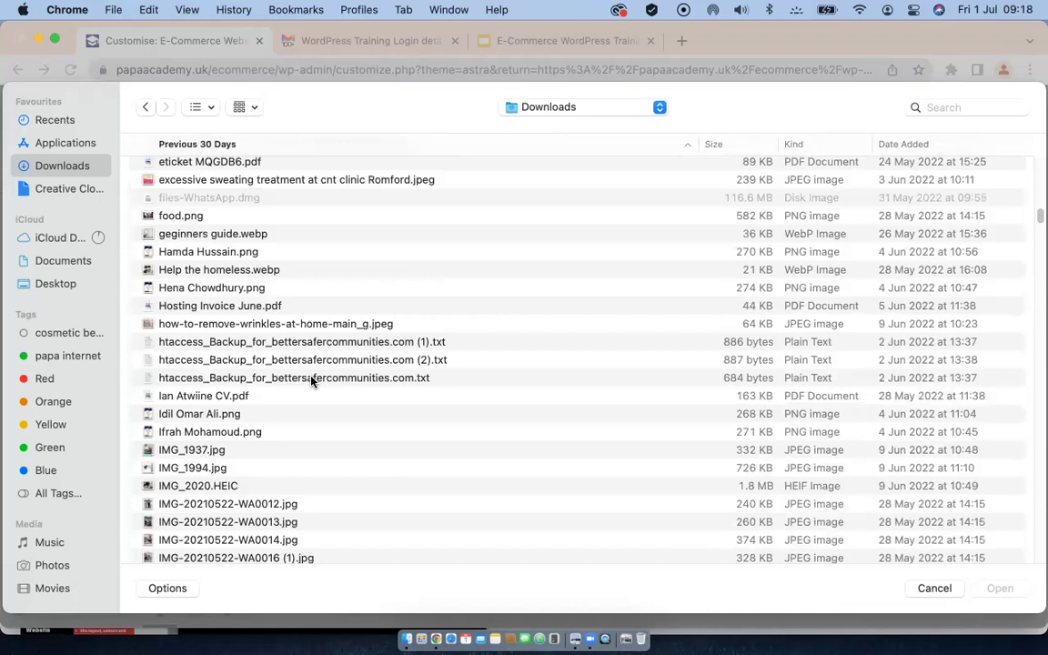
pyautogui.scroll(-13, 312, 381)
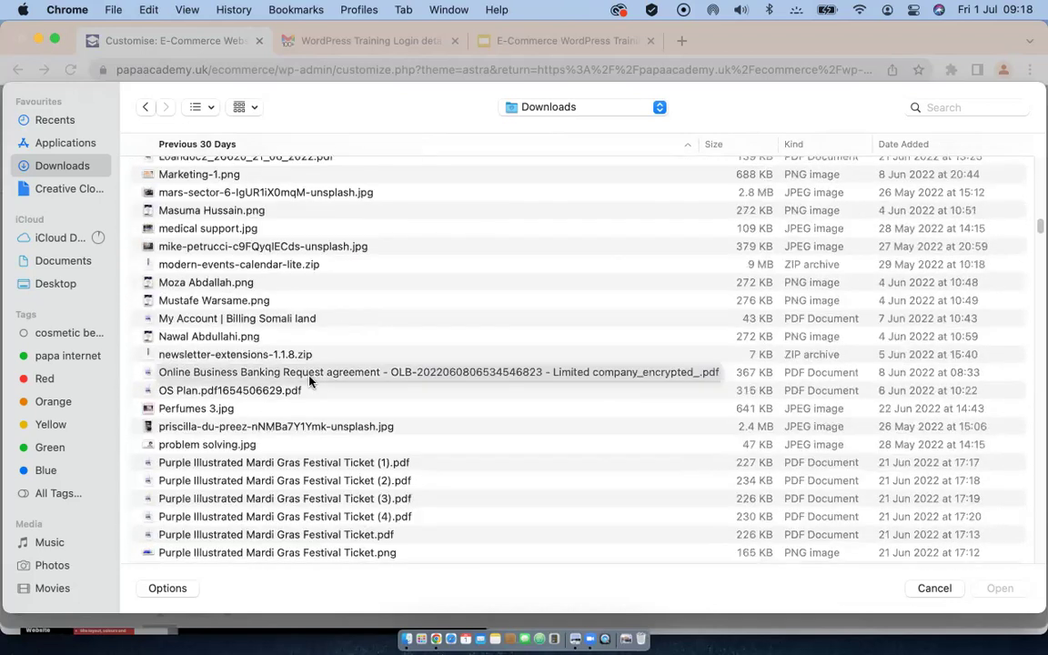
pyautogui.scroll(-20, 310, 381)
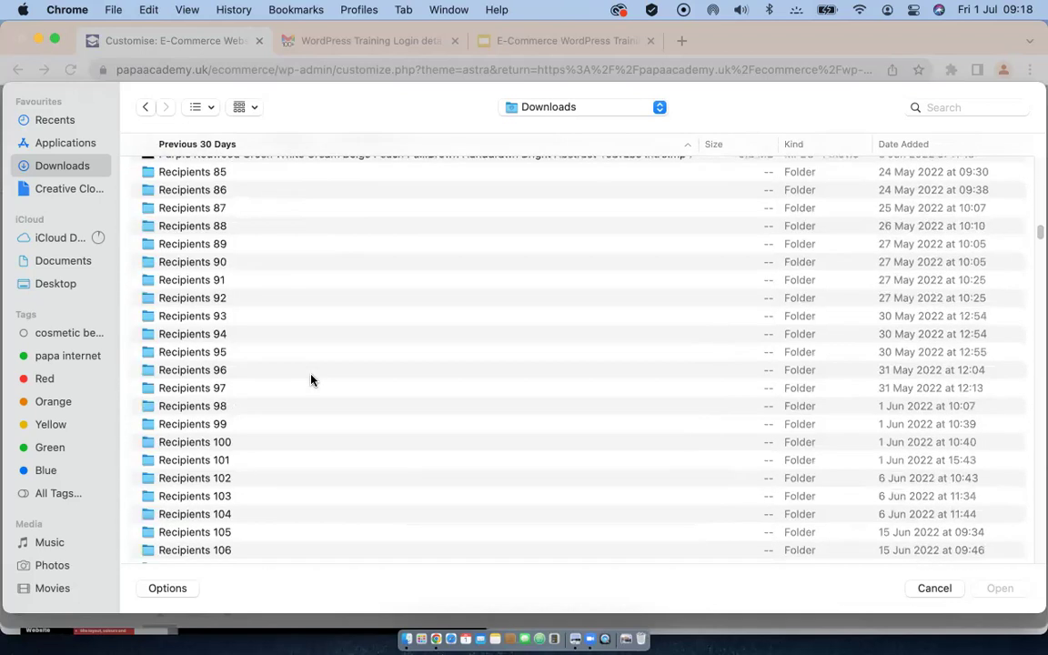
# Step: Search for 'logo' and upload Black with Orange Globe Icon Education Logo.png
pyautogui.click(954, 108)
pyautogui.write('log')
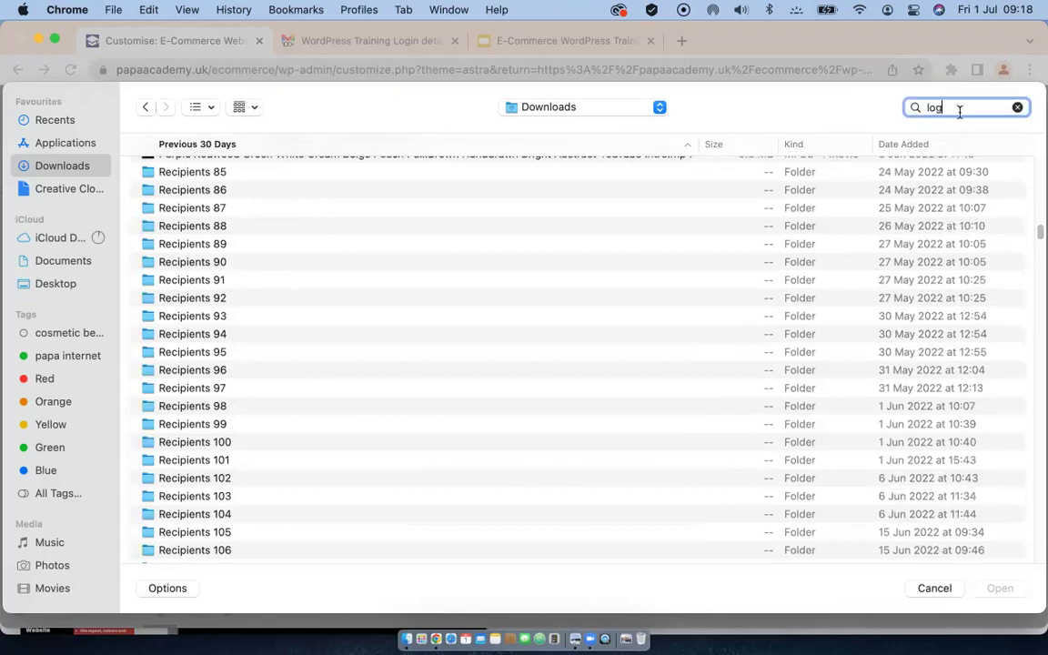
pyautogui.write('o')
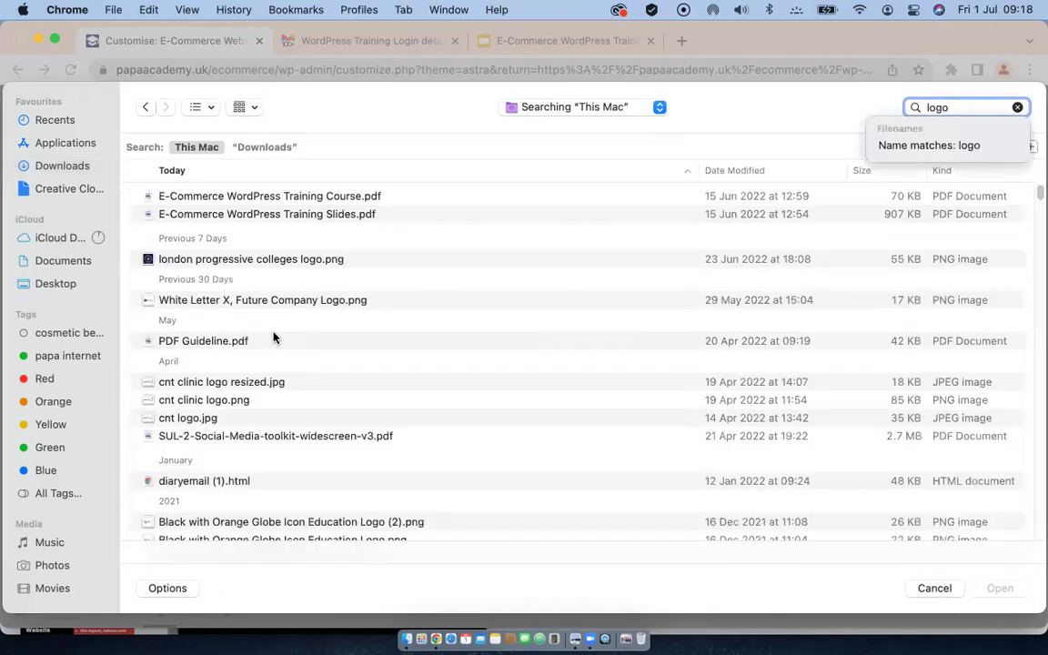
pyautogui.scroll(-5, 273, 337)
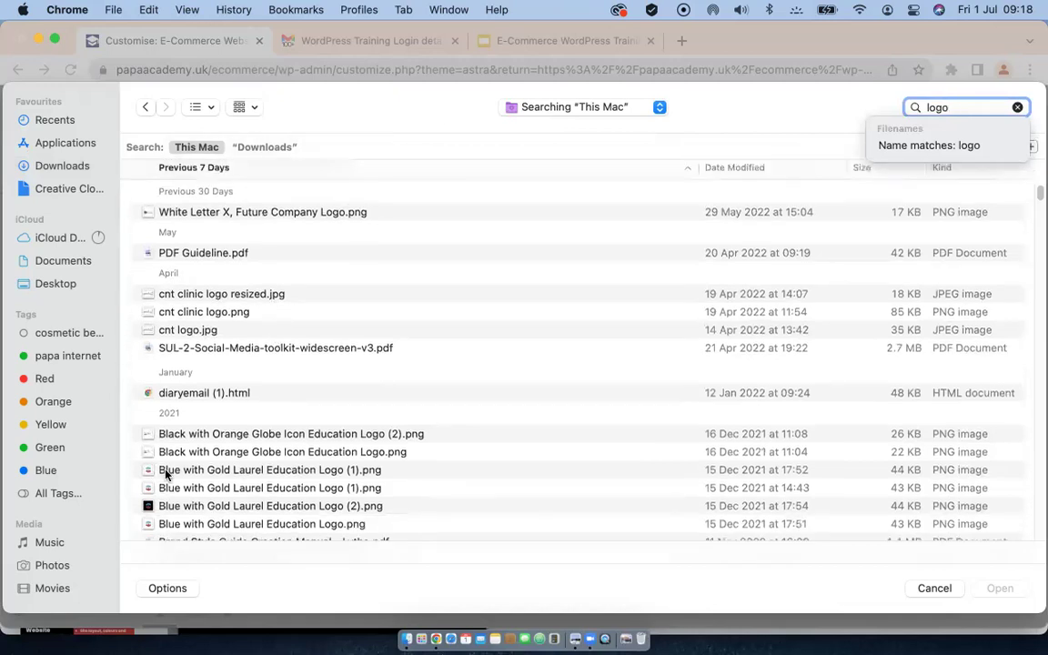
pyautogui.click(169, 453)
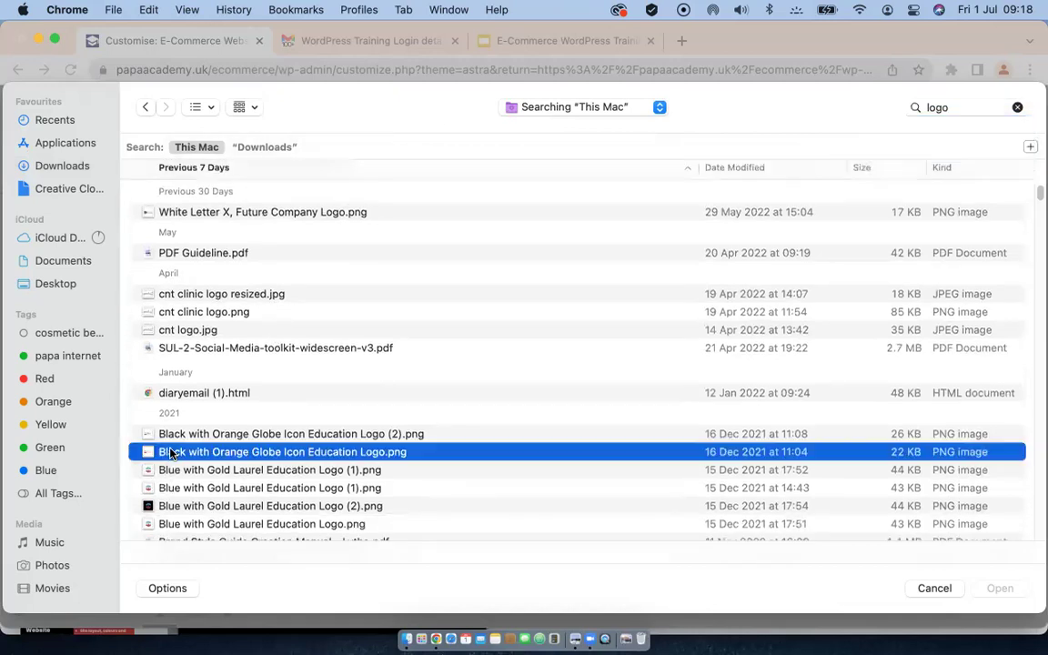
pyautogui.click(991, 590)
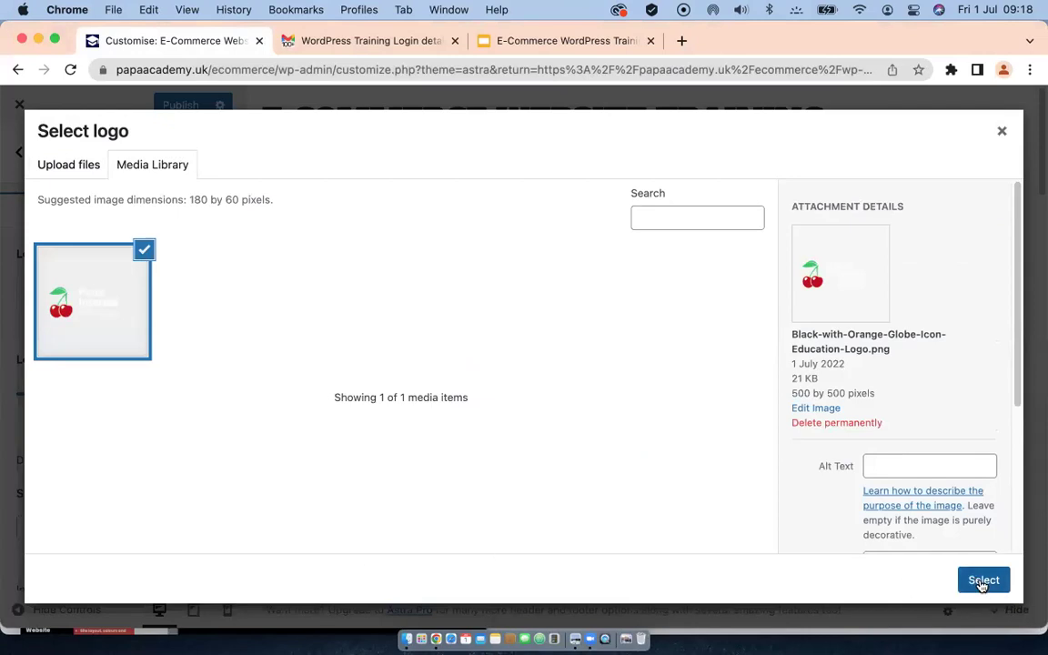
# Step: Select the uploaded cherry image and crop it to set it as the header logo
pyautogui.click(981, 582)
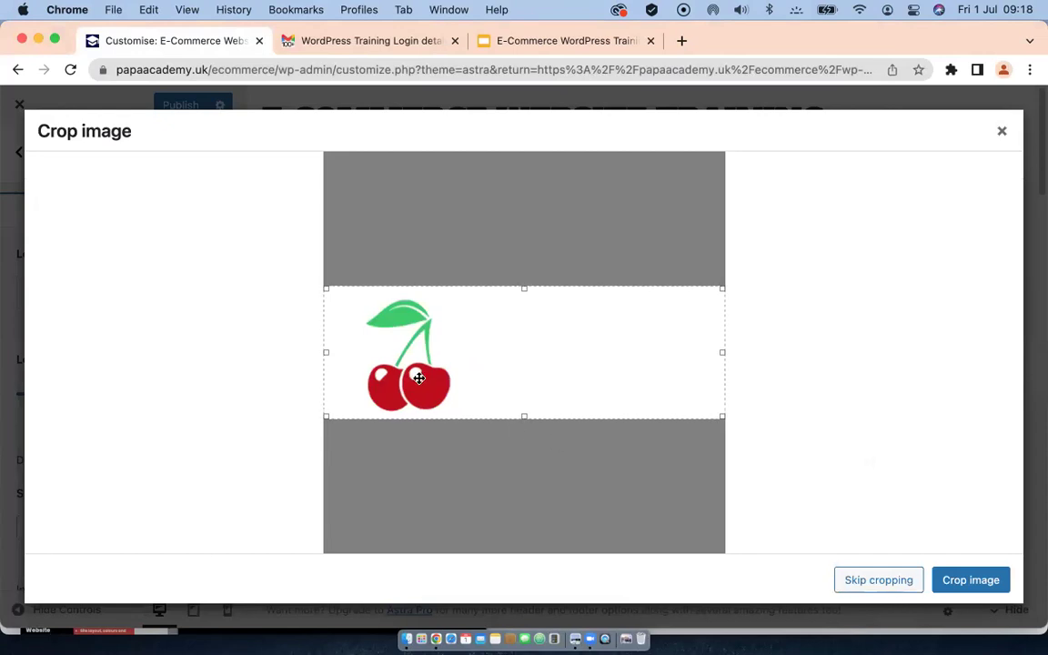
pyautogui.click(972, 580)
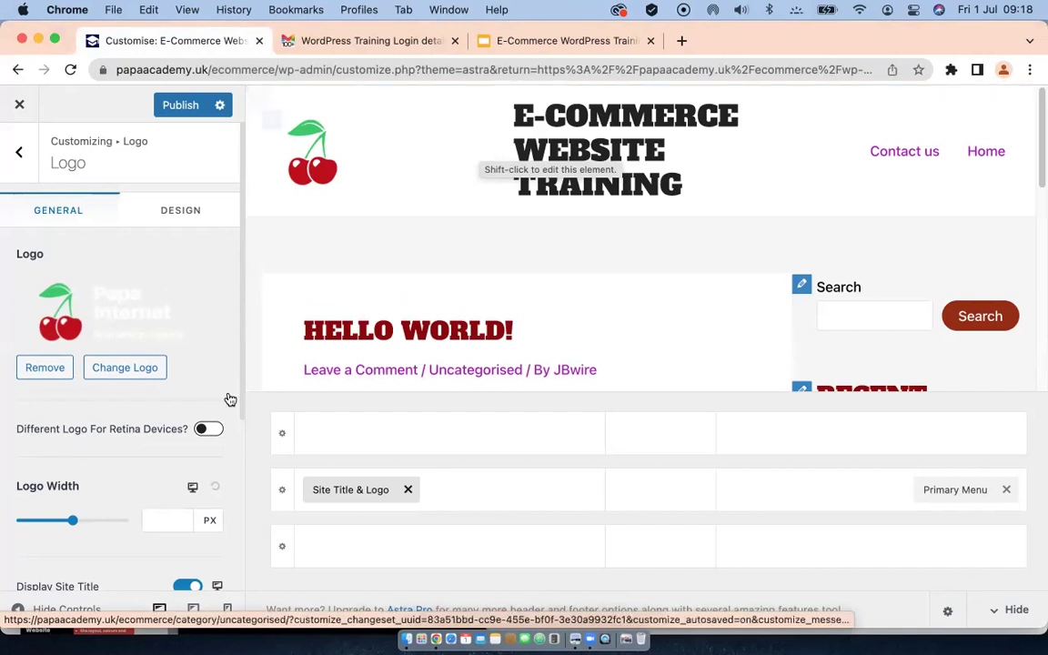
pyautogui.scroll(-1, 156, 322)
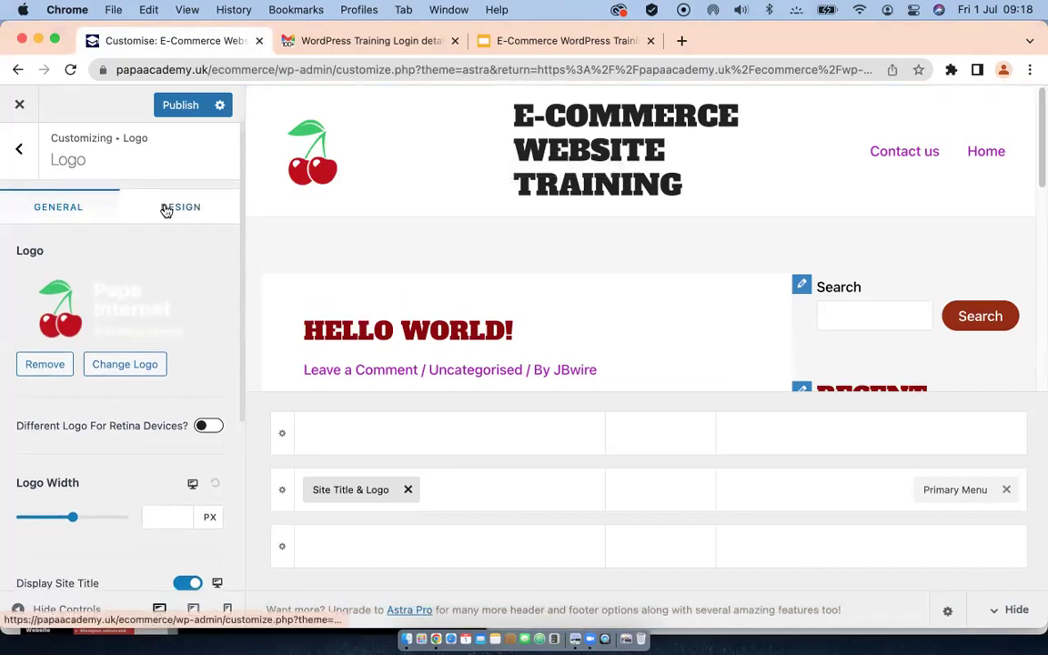
# Step: In the Design tab, change the site Title Colour to the blue preset #0170B9
pyautogui.click(166, 210)
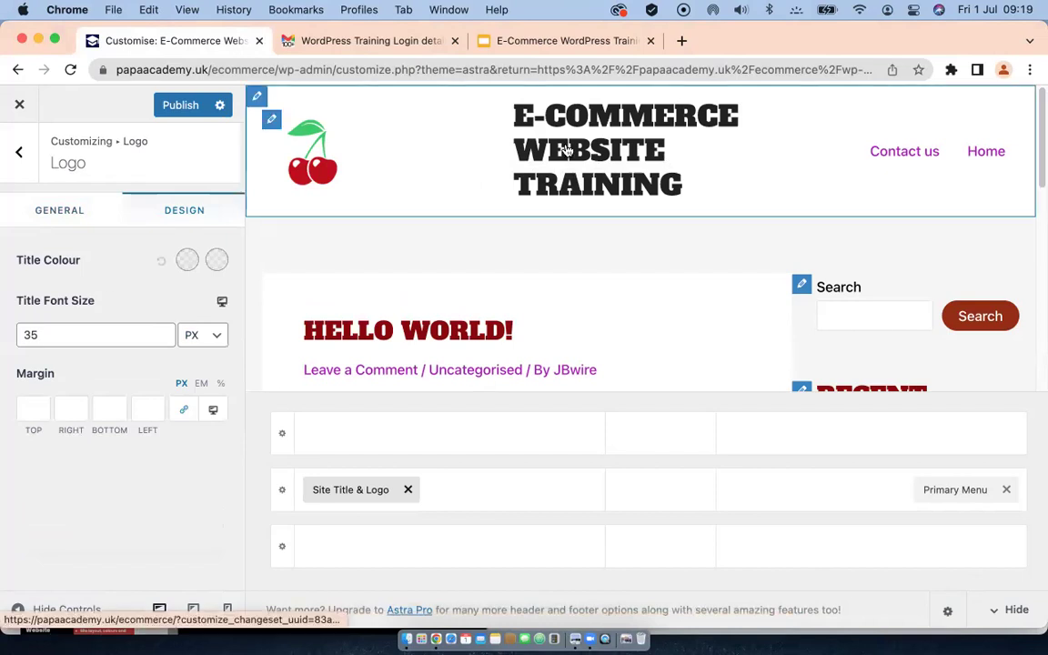
pyautogui.click(187, 262)
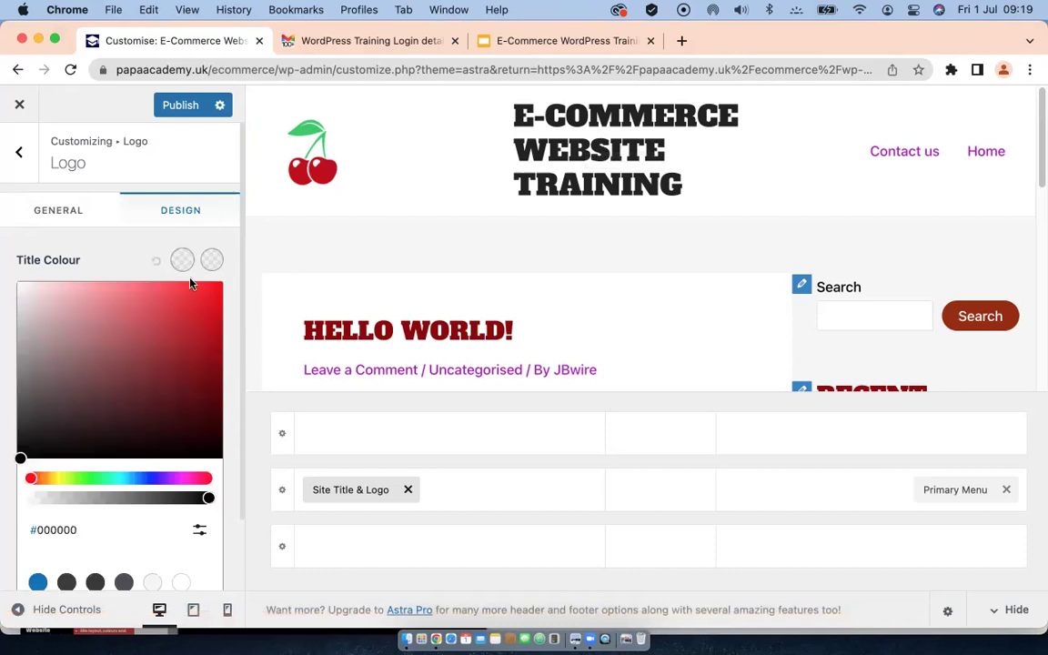
pyautogui.click(203, 351)
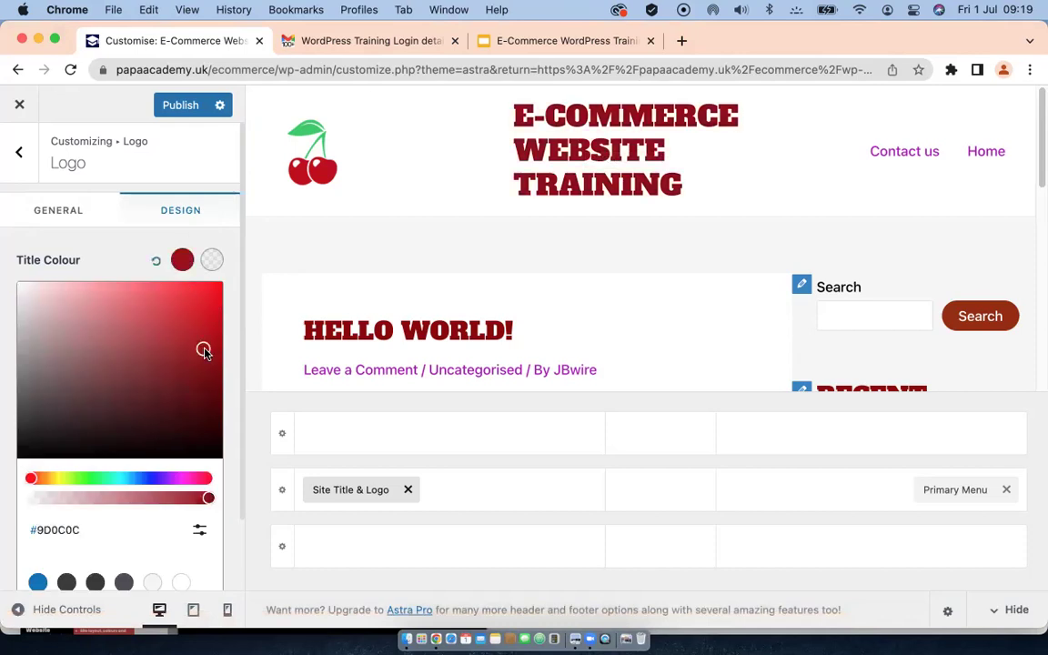
pyautogui.scroll(-2, 213, 328)
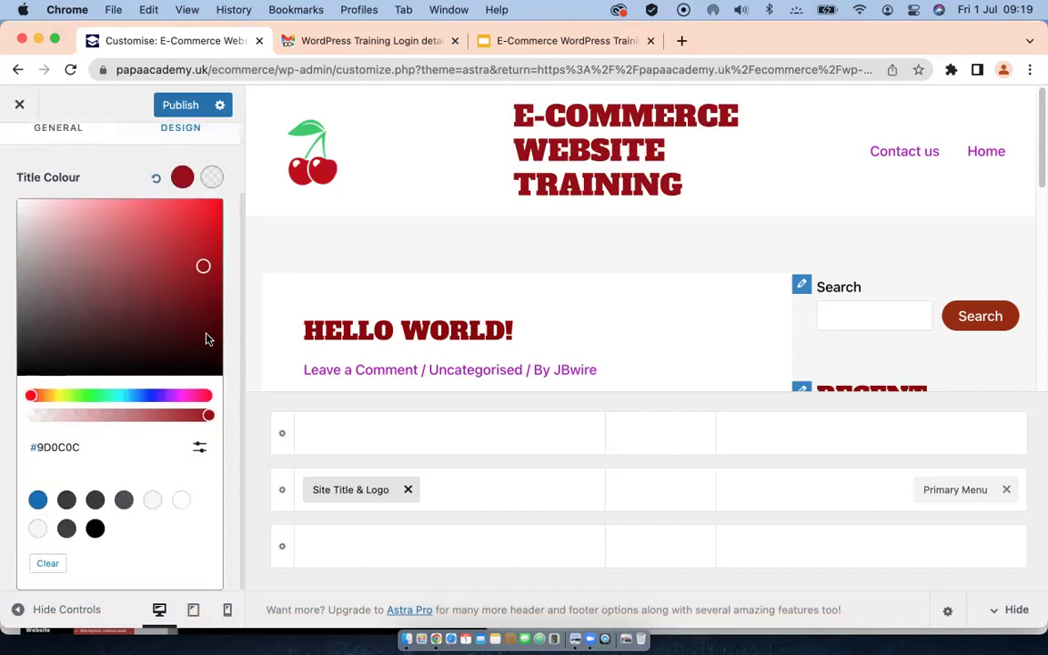
pyautogui.click(37, 499)
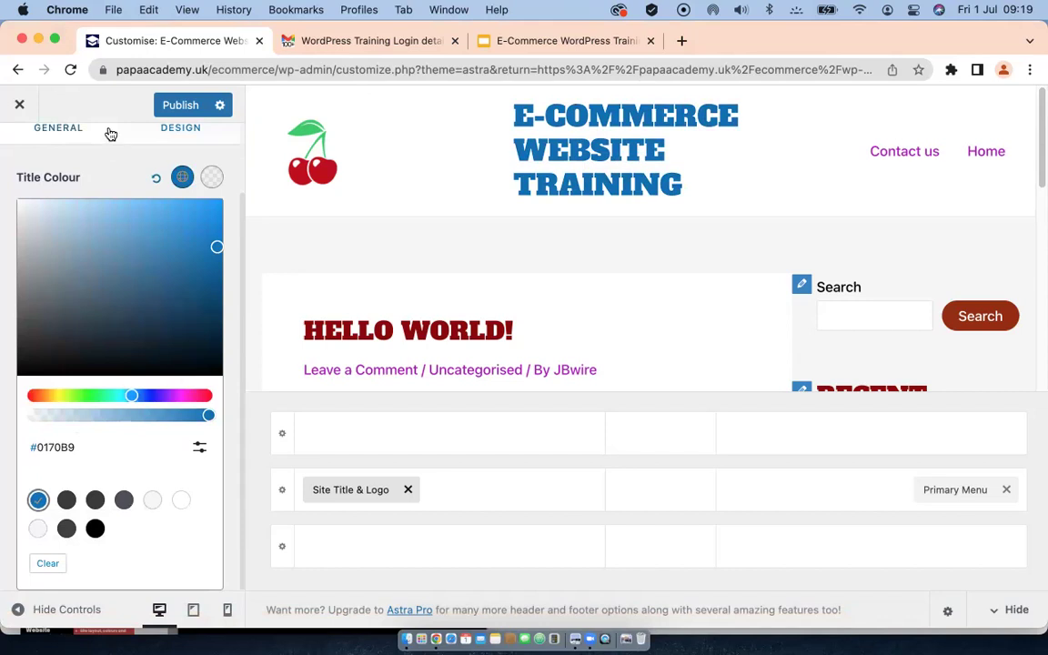
pyautogui.click(98, 159)
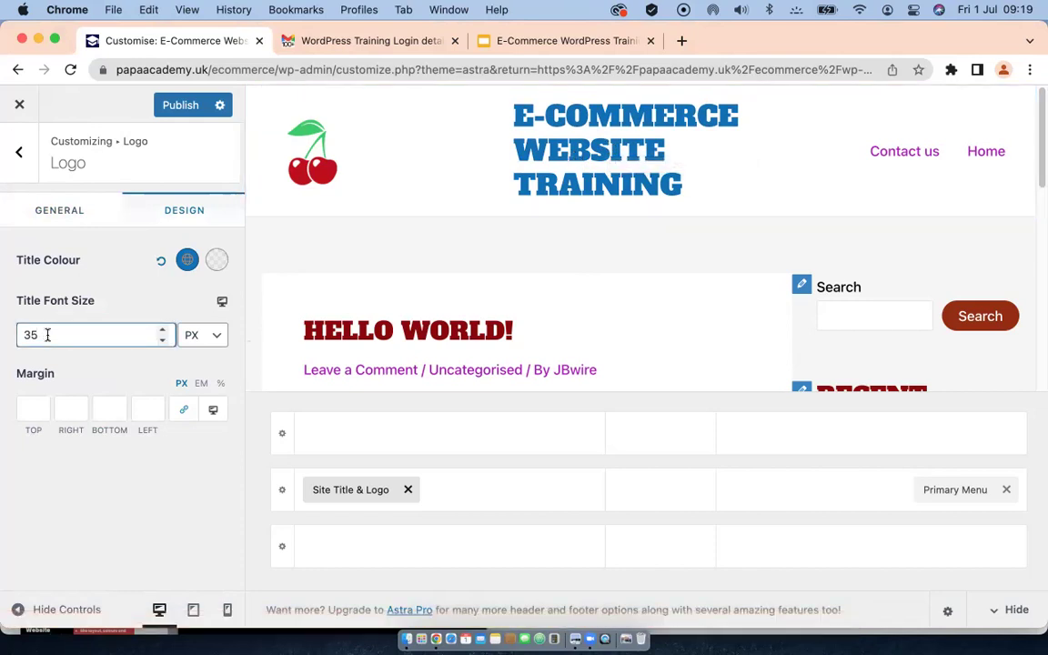
# Step: Change the title font size from 35 to 30 px and give it 10 px linked margins
pyautogui.press('BackSpace')
pyautogui.write('0')
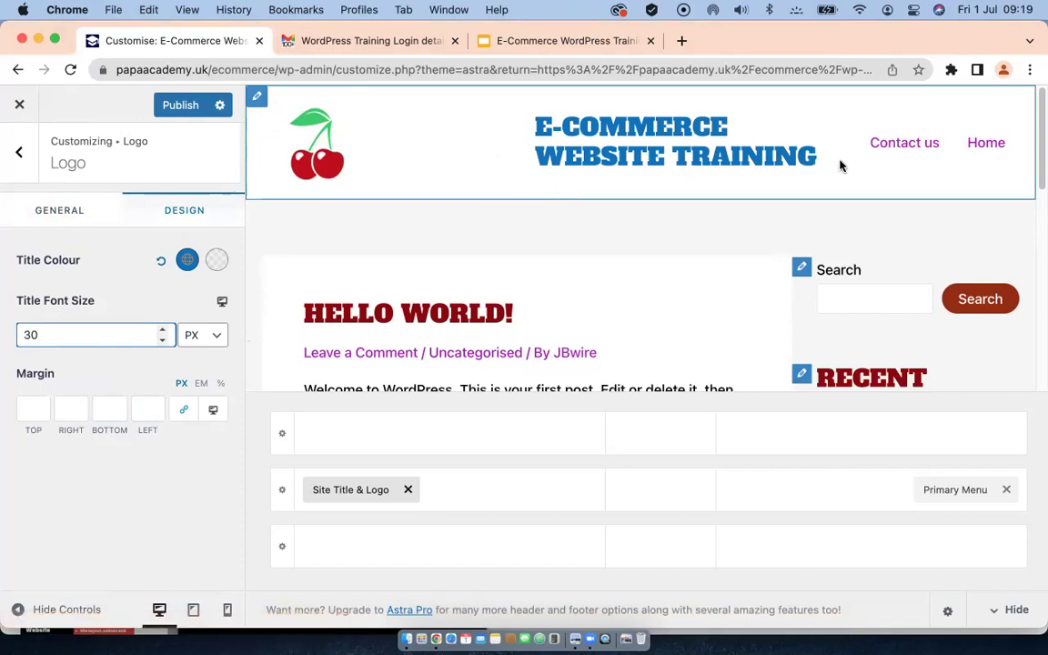
pyautogui.click(26, 408)
pyautogui.write('10')
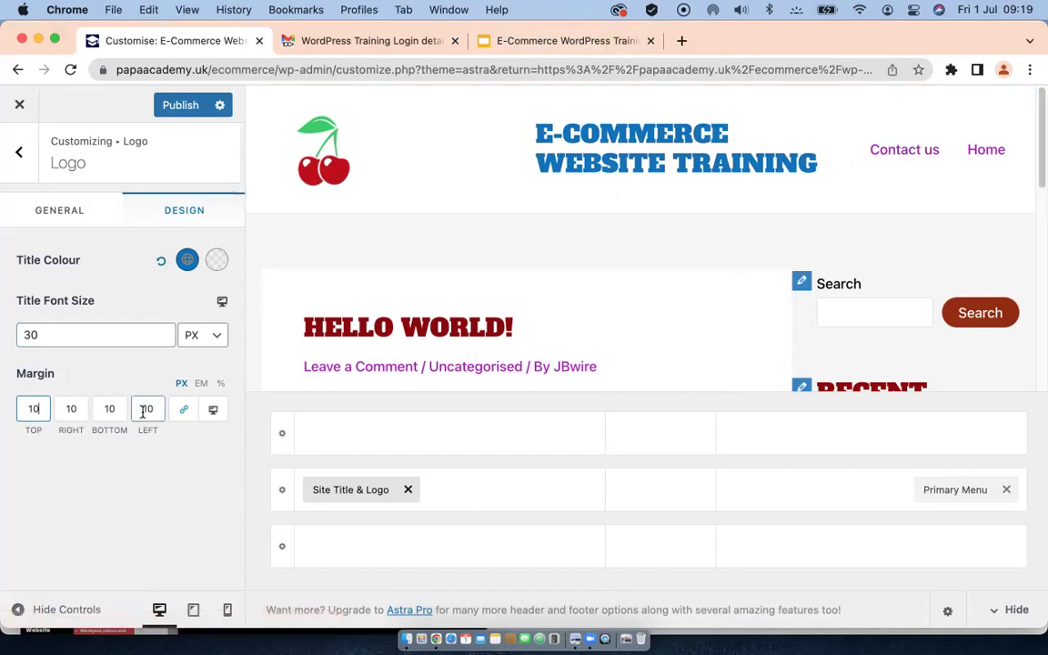
pyautogui.click(18, 152)
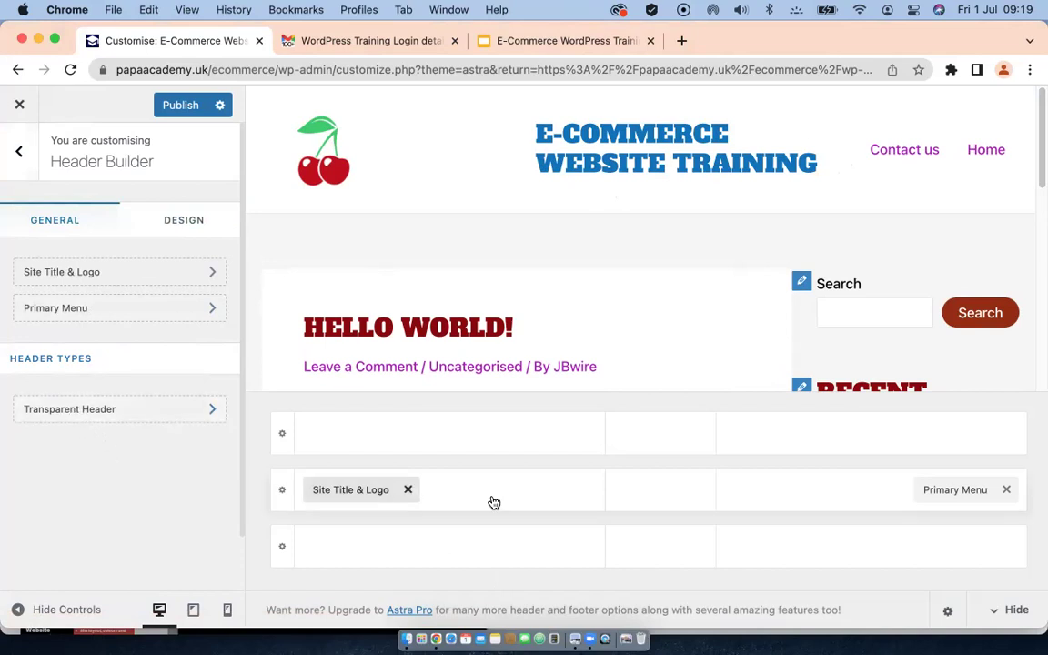
# Step: Set the primary header row height to 90 px and show its Design options
pyautogui.click(283, 493)
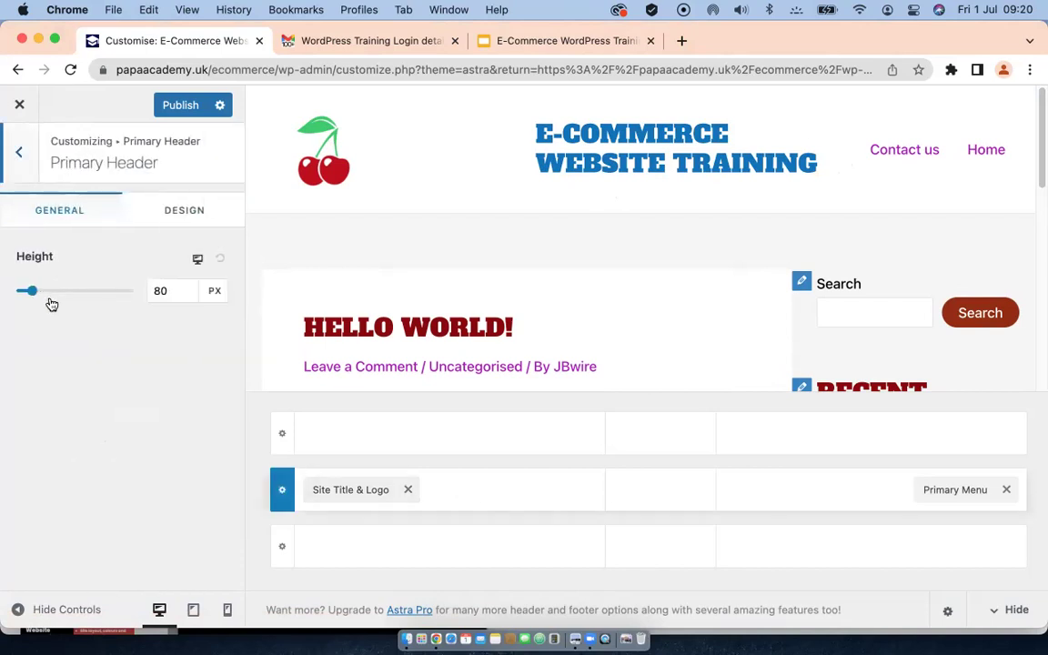
pyautogui.click(159, 291)
pyautogui.press('BackSpace')
pyautogui.write('9')
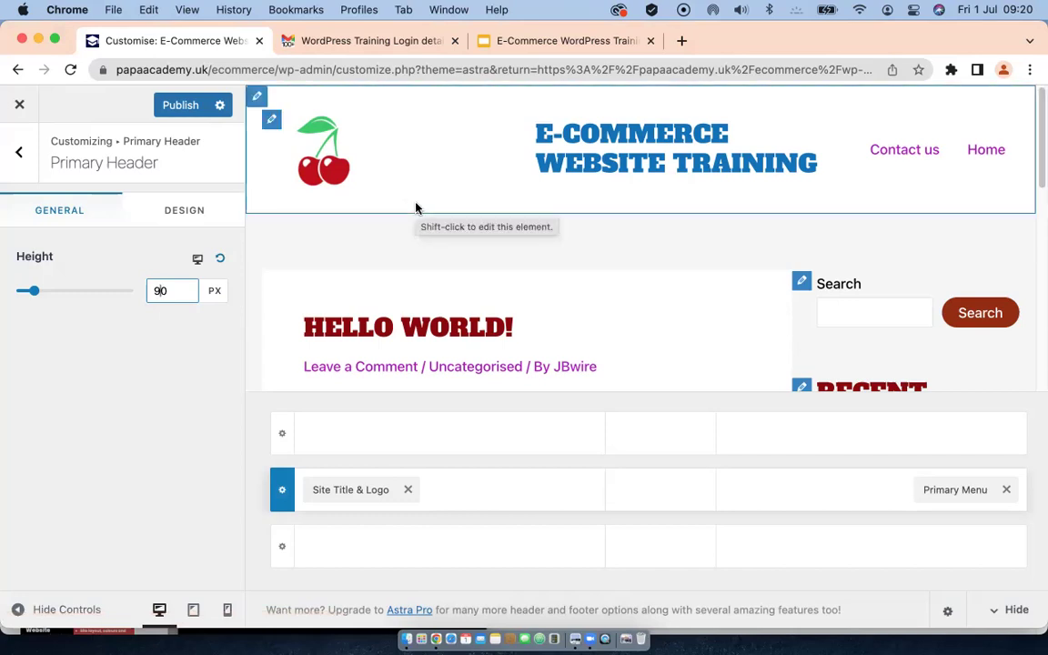
pyautogui.click(178, 212)
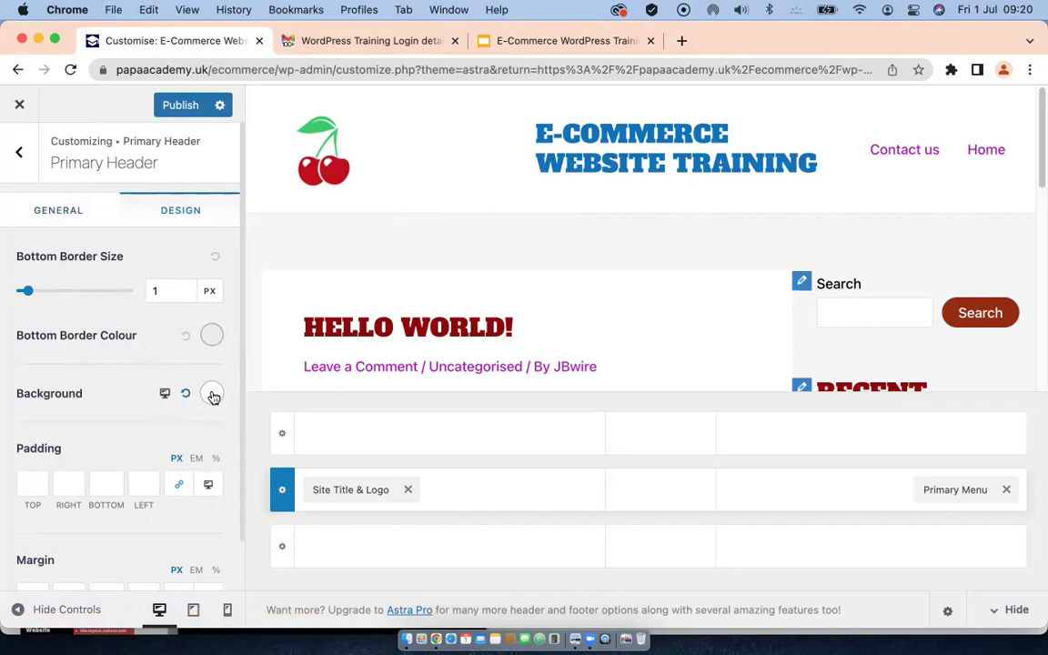
# Step: Make the primary header background black (#000000), then back out to the main Customizer panel
pyautogui.click(212, 396)
pyautogui.scroll(-5, 81, 378)
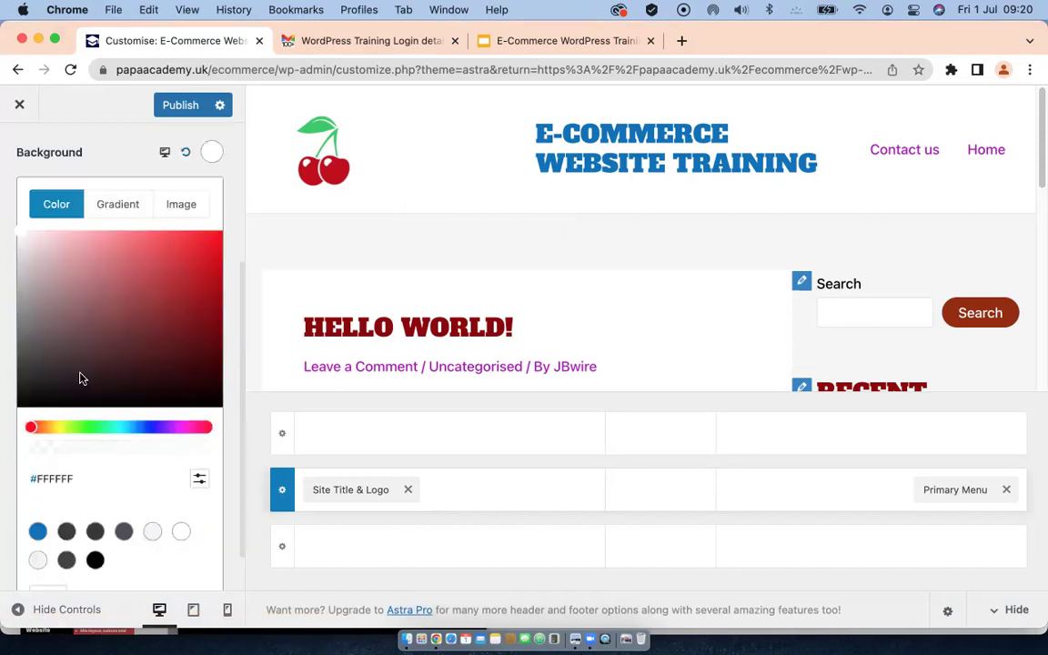
pyautogui.click(95, 558)
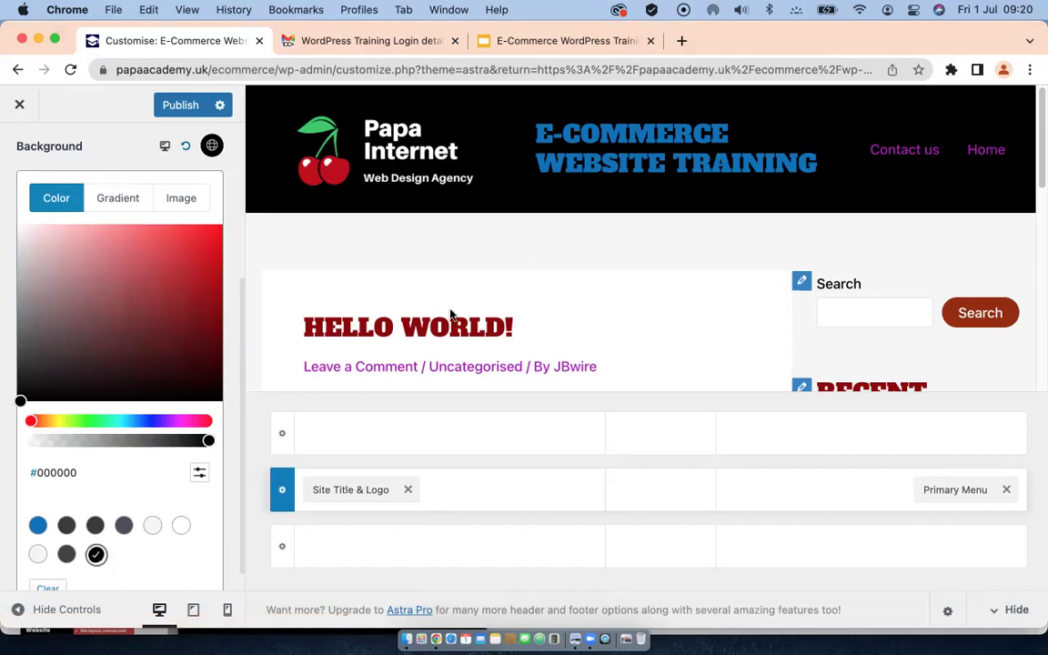
pyautogui.scroll(-1, 91, 405)
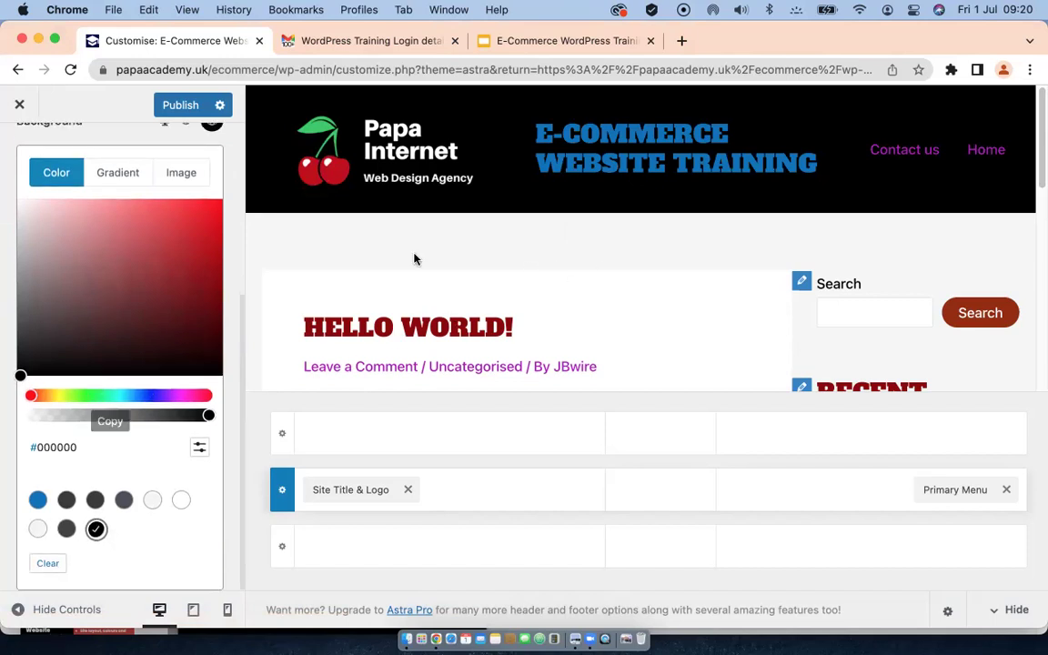
pyautogui.scroll(6, 87, 191)
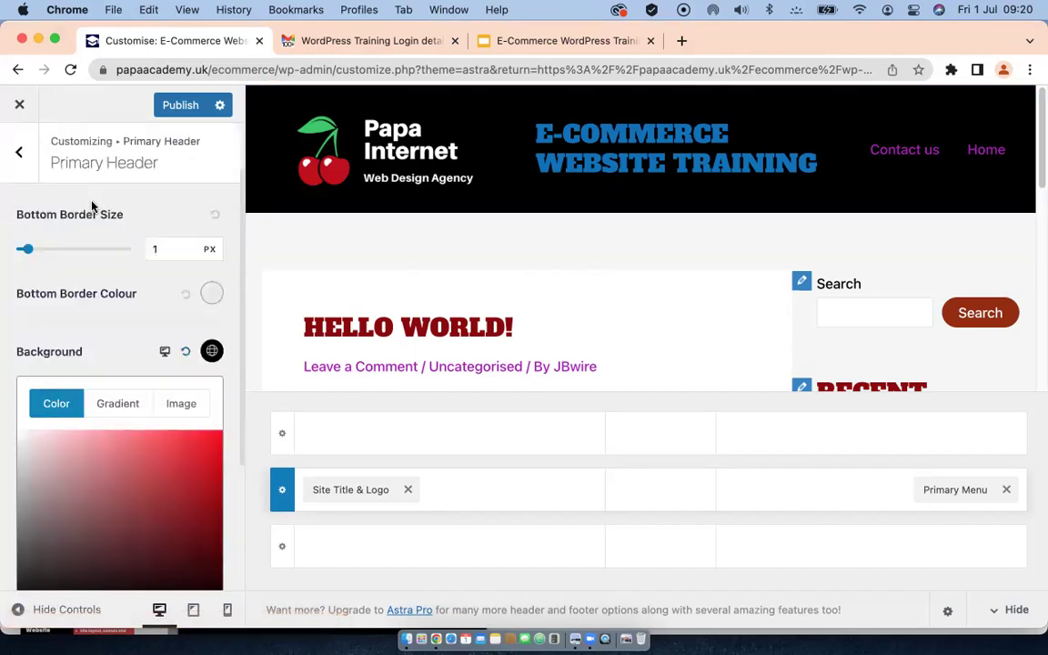
pyautogui.click(18, 153)
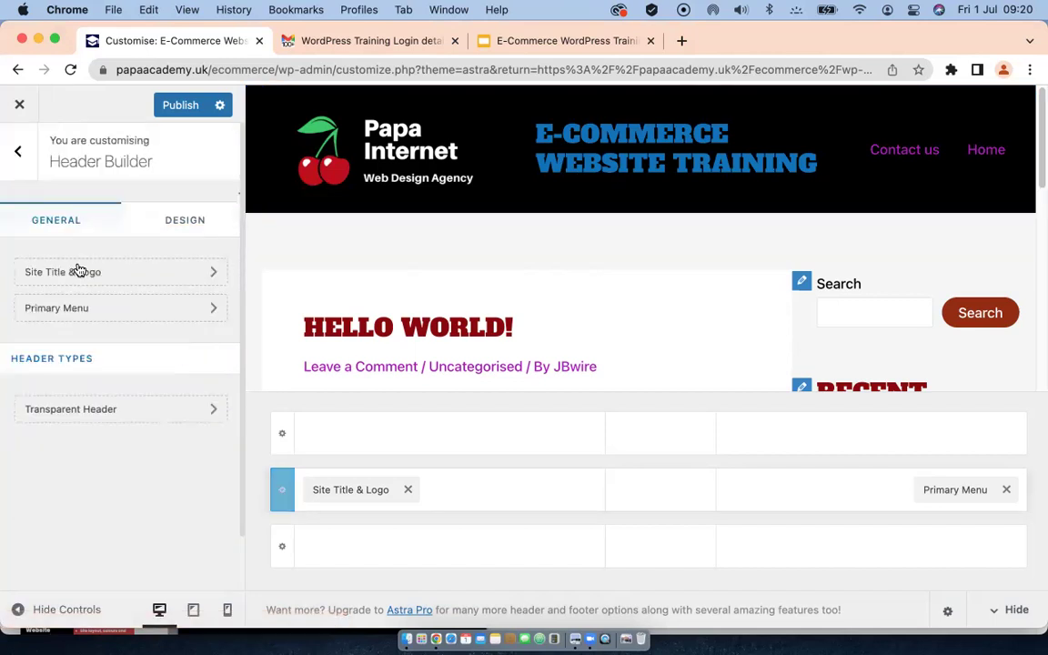
pyautogui.click(18, 152)
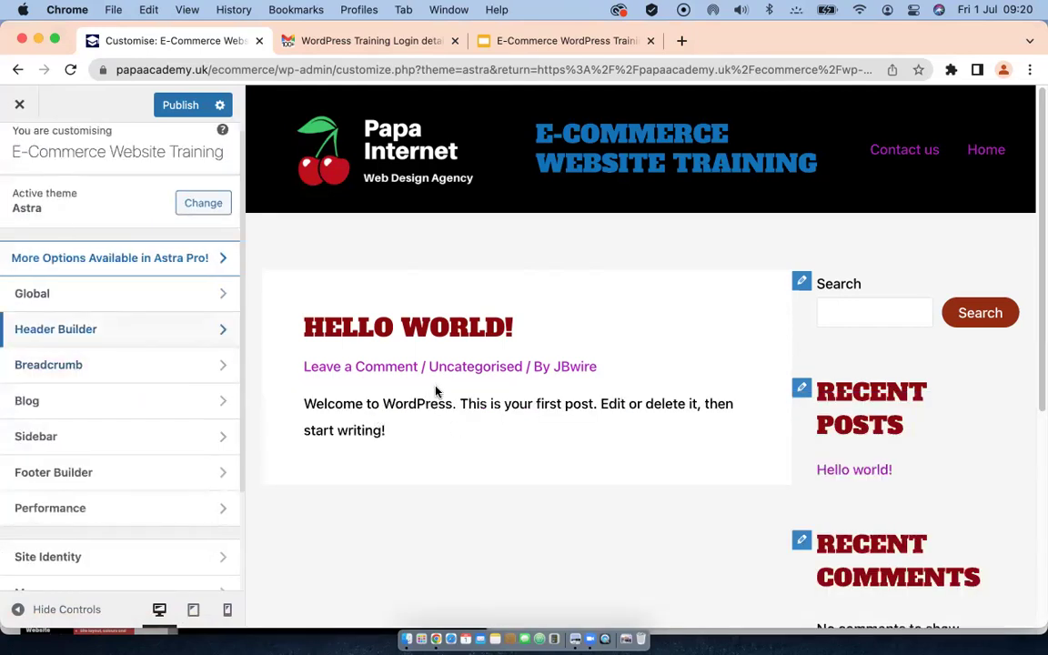
# Step: Publish the blue title, 30px font and black header with cherry logo, then close the Customizer
pyautogui.scroll(-3, 436, 391)
pyautogui.scroll(-4, 435, 390)
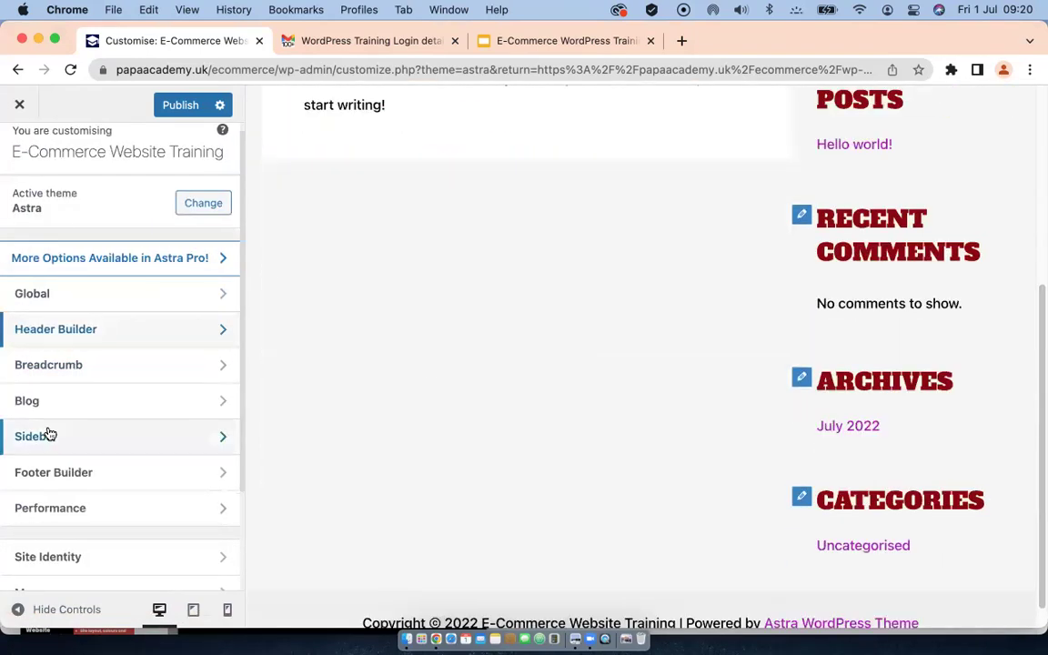
pyautogui.scroll(-1, 114, 407)
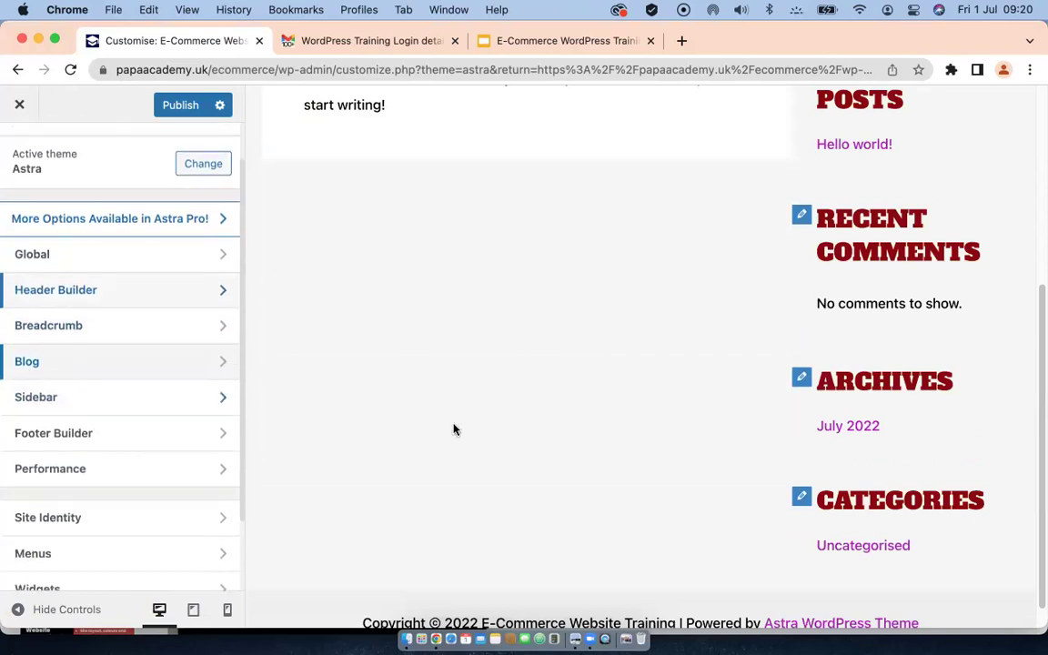
pyautogui.scroll(-1, 479, 423)
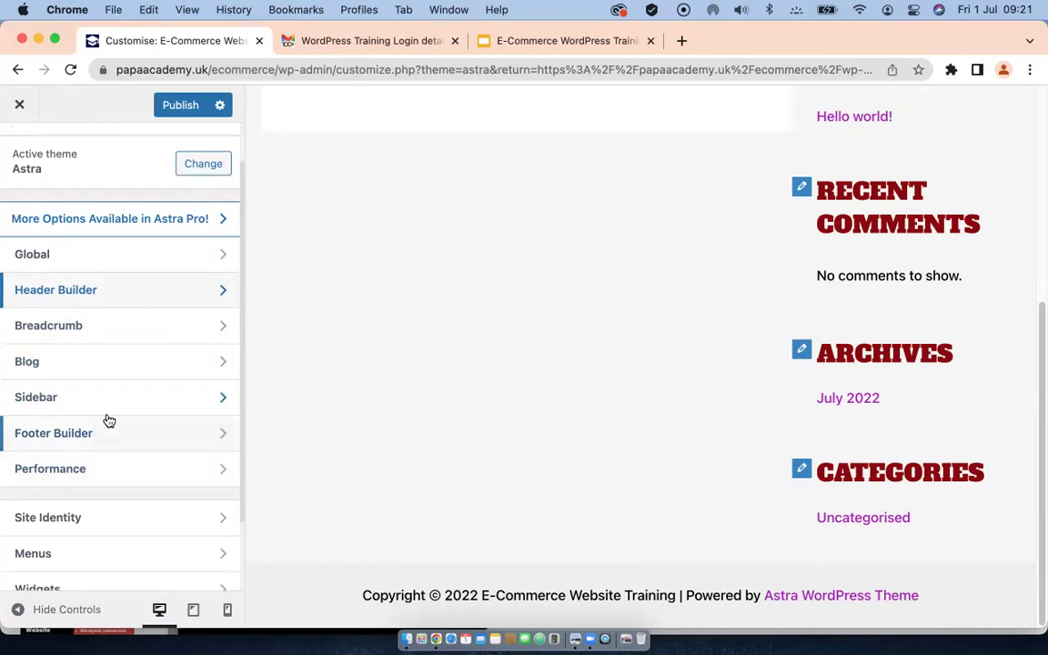
pyautogui.scroll(-3, 108, 420)
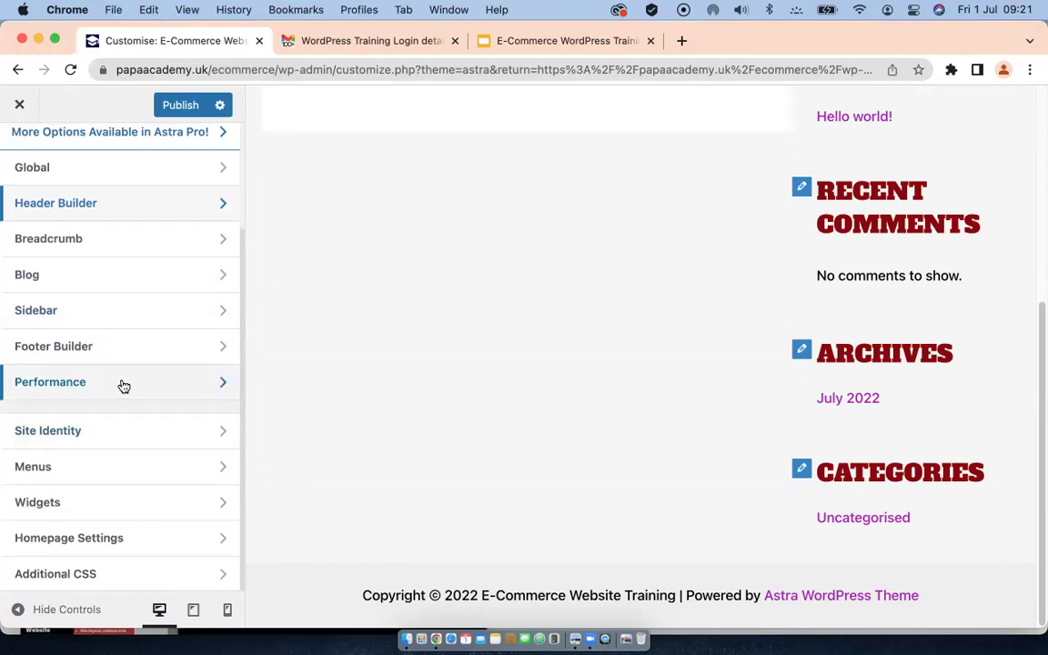
pyautogui.scroll(5, 167, 269)
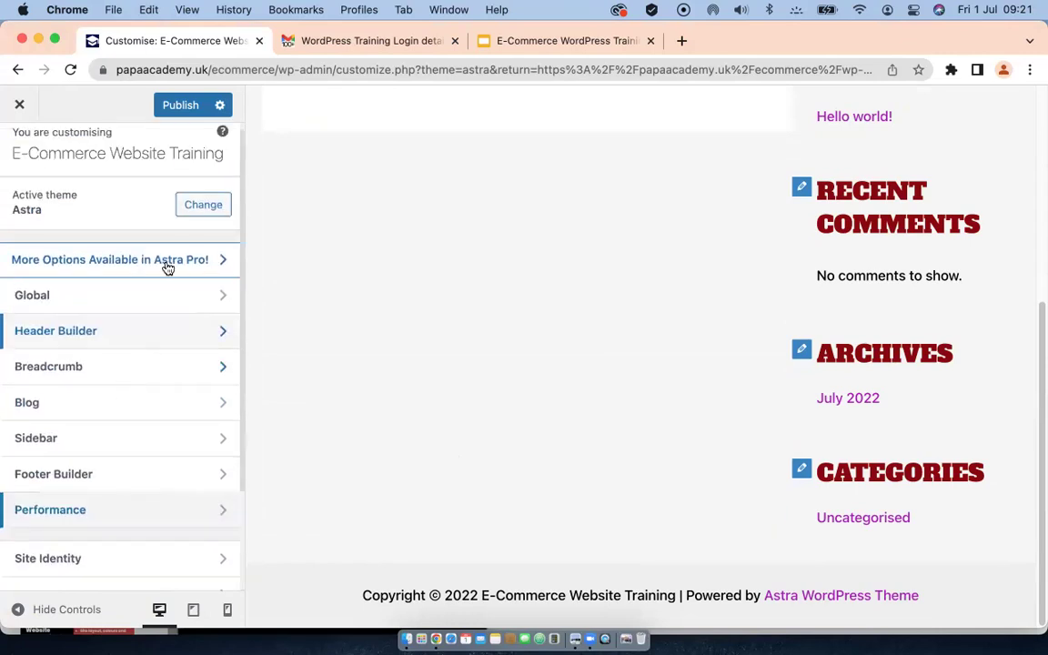
pyautogui.click(186, 106)
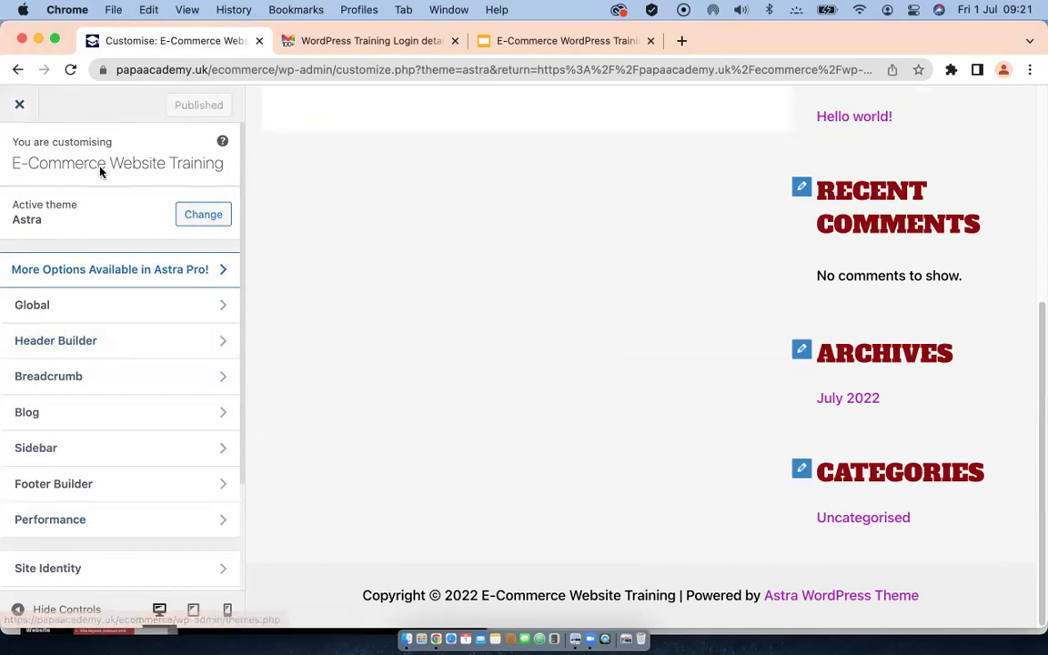
pyautogui.click(20, 108)
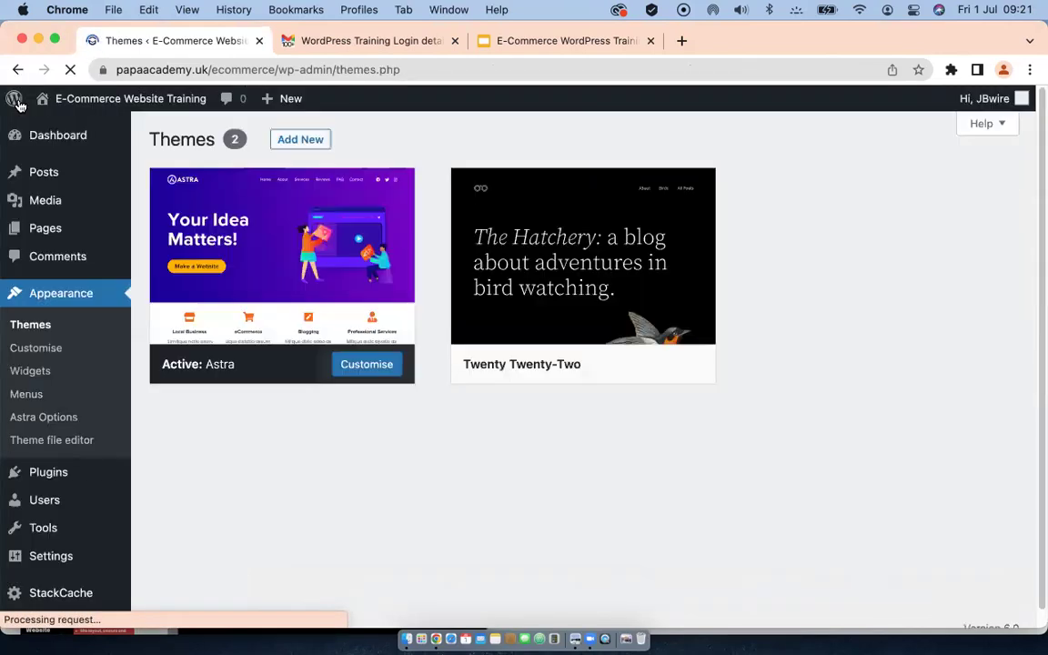
# Step: Open the live site from Visit Site in a new browser tab and switch to it
pyautogui.moveTo(72, 107)
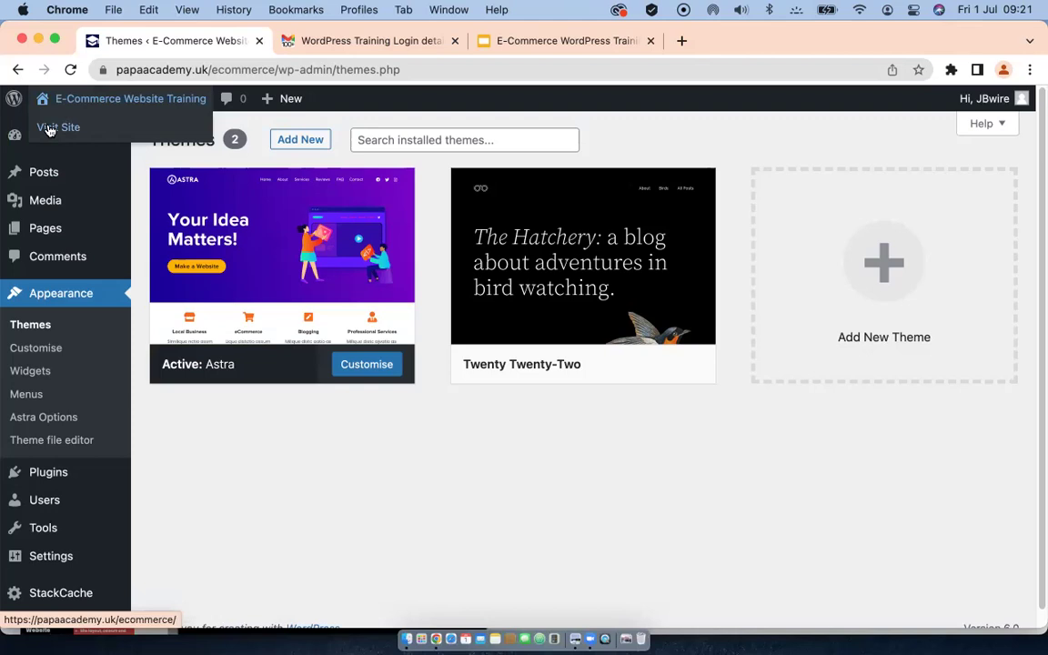
pyautogui.rightClick(50, 129)
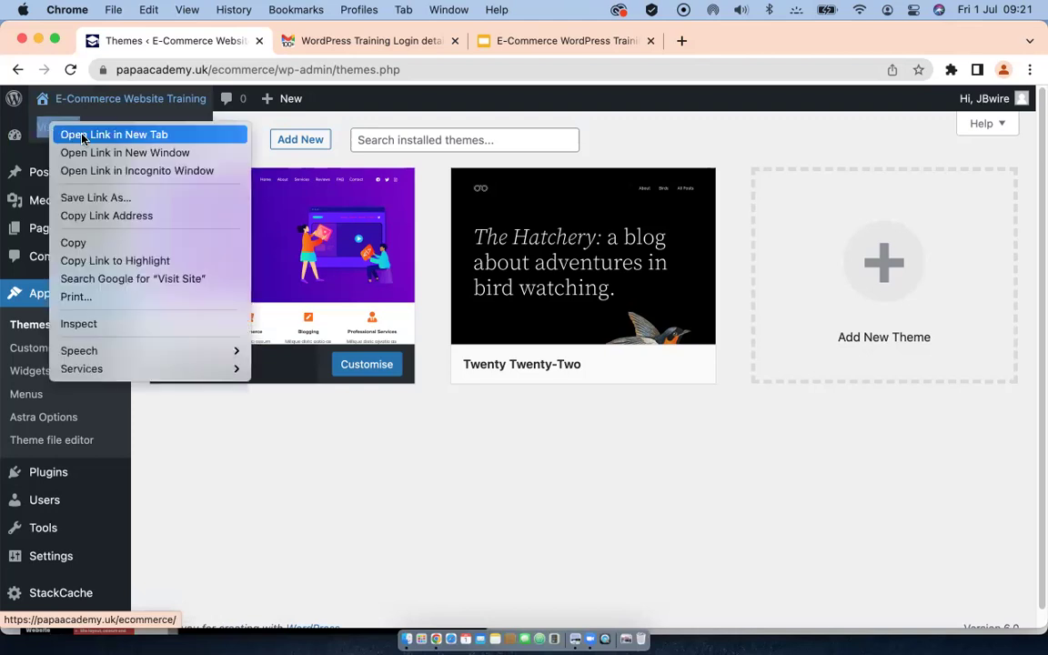
pyautogui.click(82, 136)
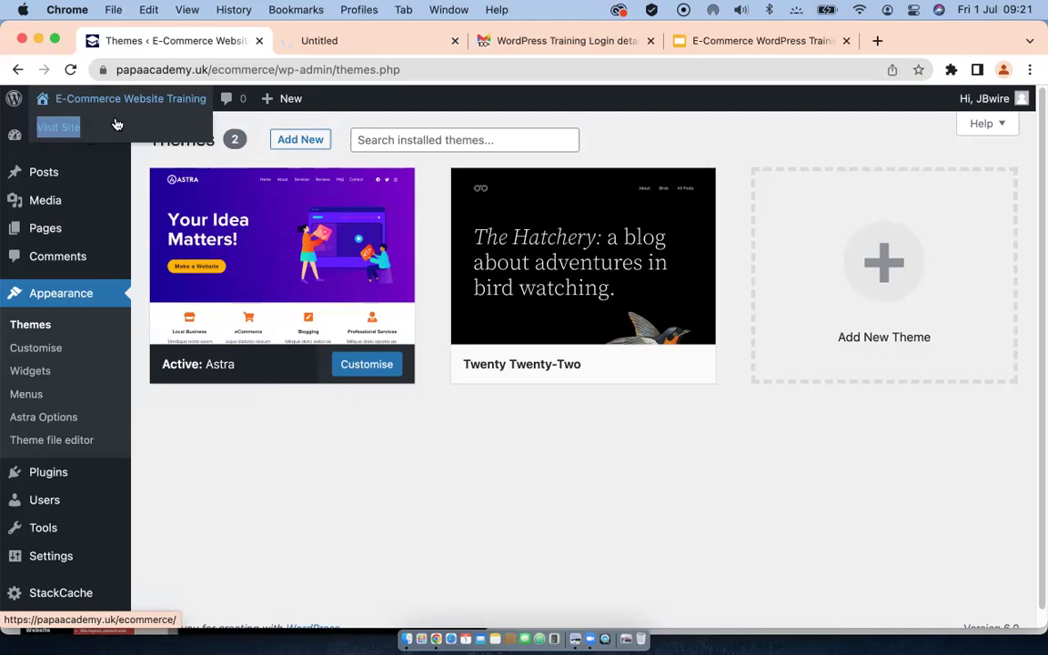
pyautogui.click(326, 42)
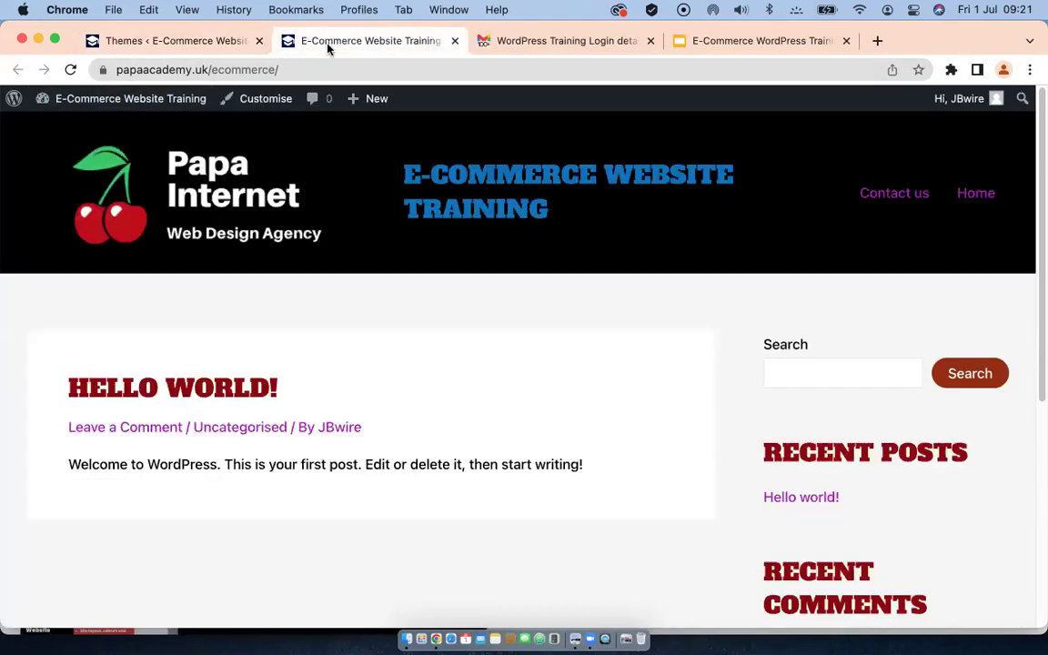
# Step: Scroll the homepage to check the black header, cherry logo, blue title and Hello World post
pyautogui.scroll(-3, 222, 452)
pyautogui.scroll(2, 222, 451)
pyautogui.scroll(1, 221, 450)
pyautogui.scroll(-5, 221, 450)
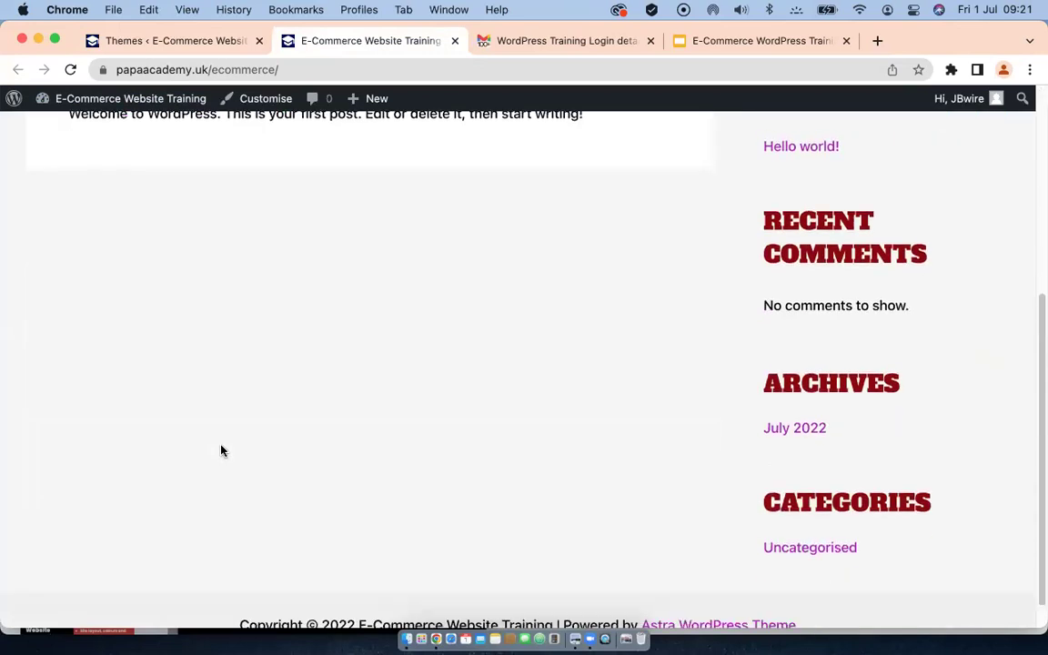
pyautogui.scroll(5, 221, 450)
pyautogui.scroll(-3, 221, 450)
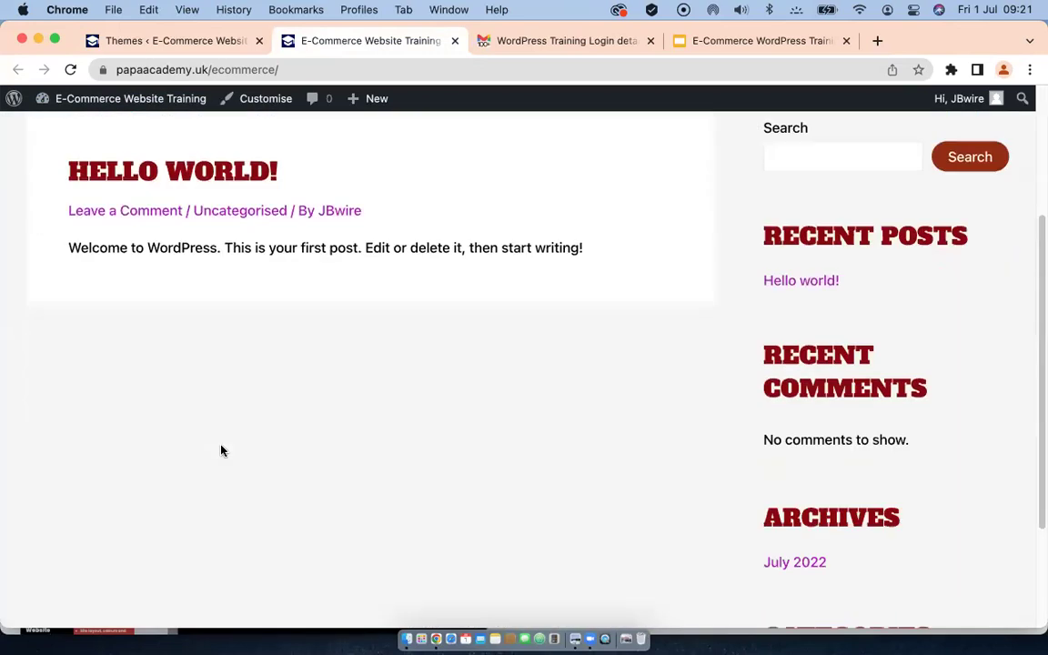
pyautogui.scroll(-3, 221, 451)
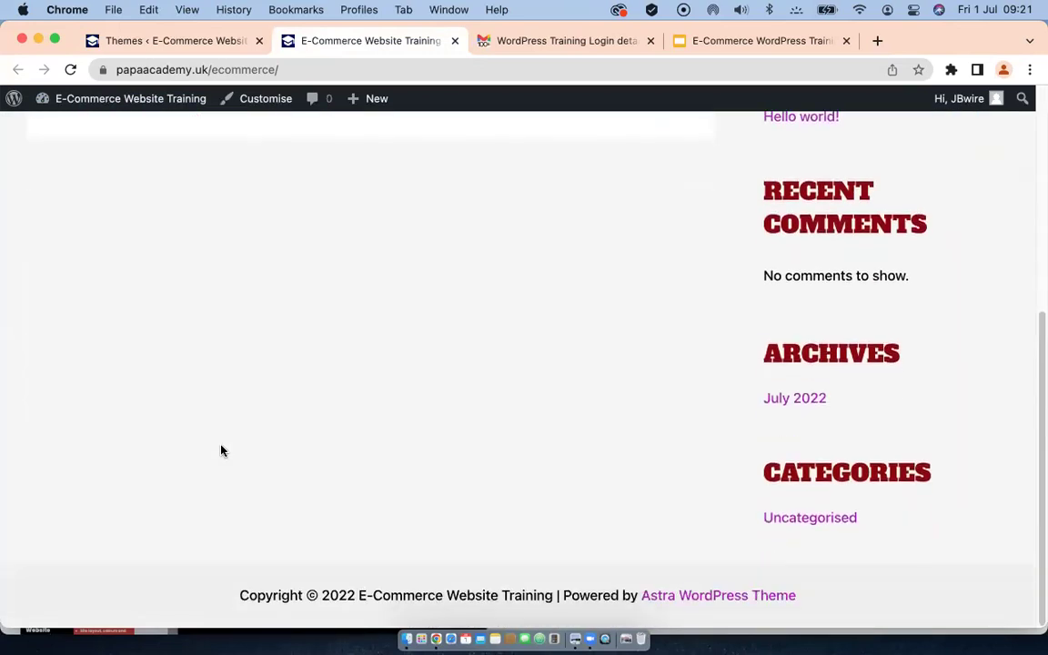
pyautogui.scroll(6, 221, 450)
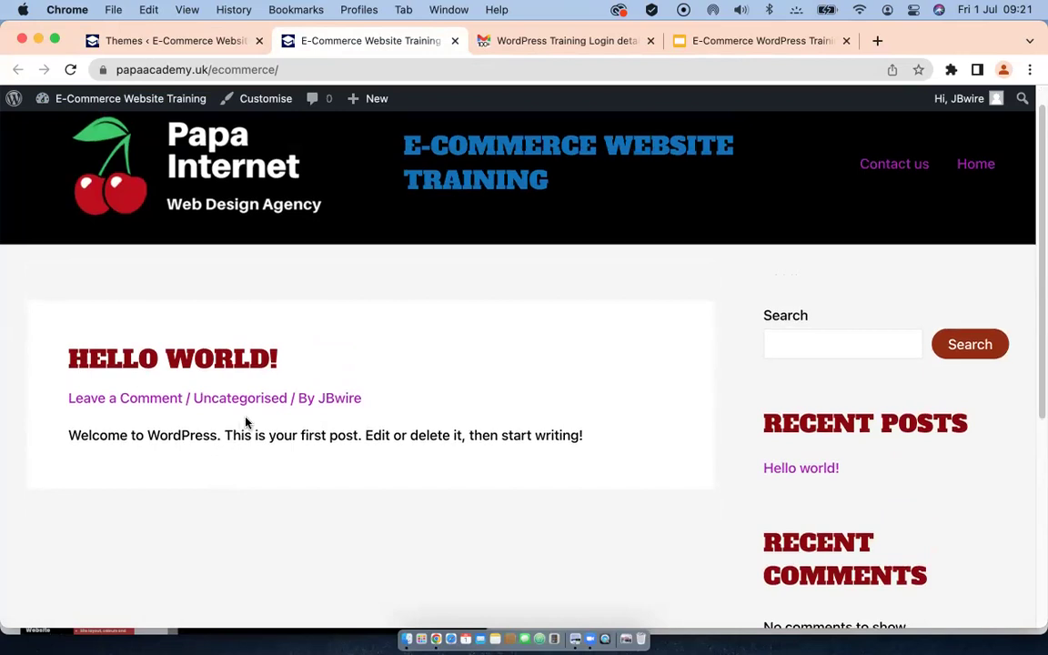
pyautogui.scroll(2, 244, 432)
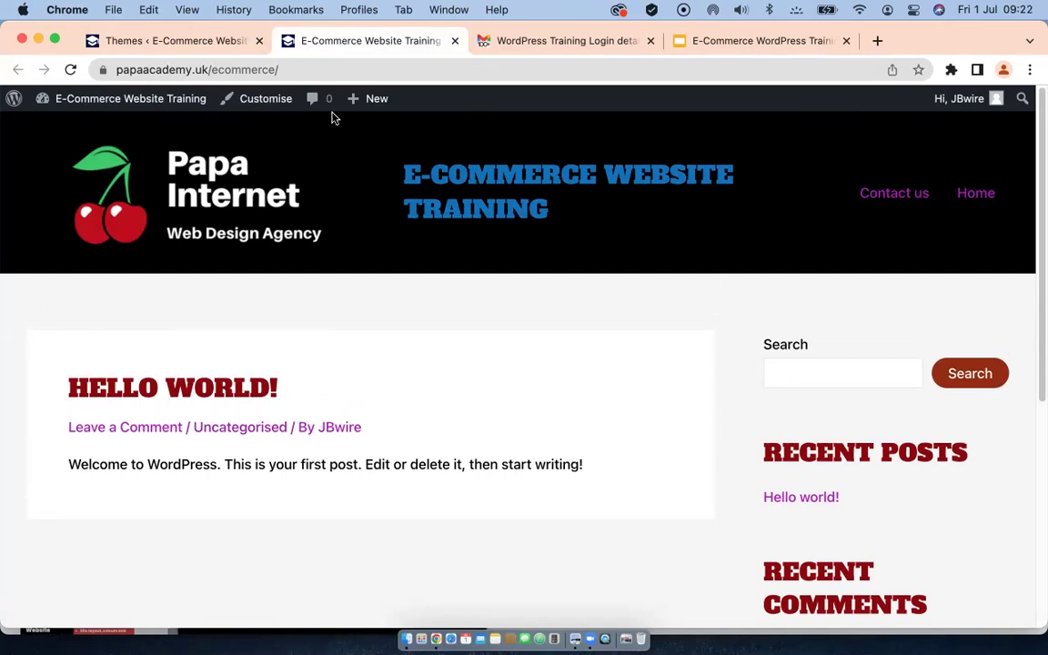
pyautogui.moveTo(166, 95)
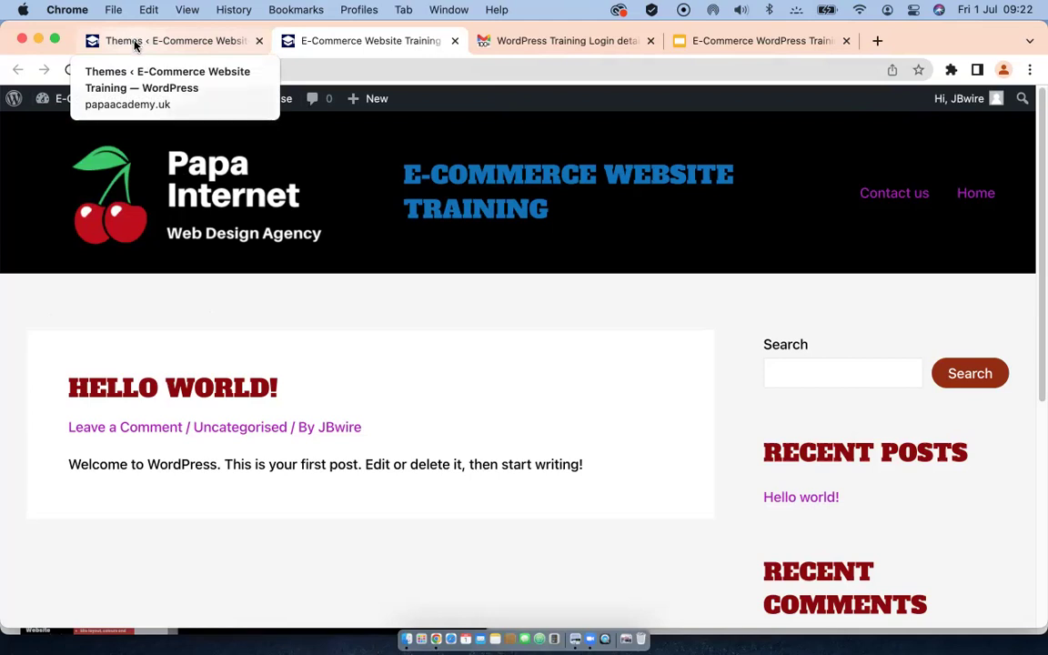
# Step: Return to the admin Themes tab and open Installed Plugins, which lists no plugins yet
pyautogui.click(134, 42)
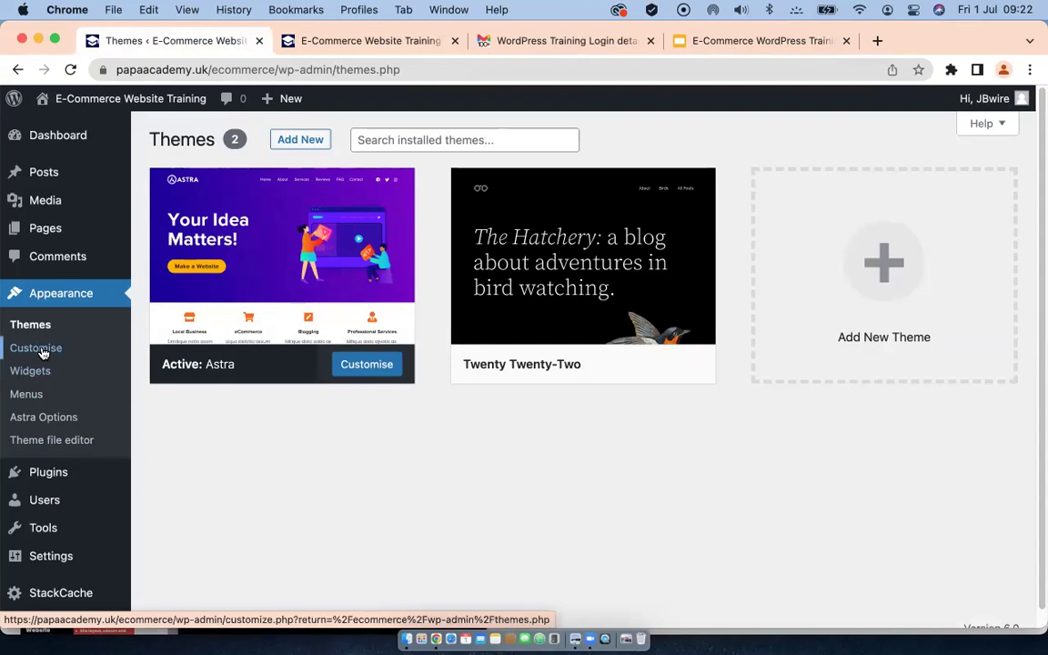
pyautogui.moveTo(40, 228)
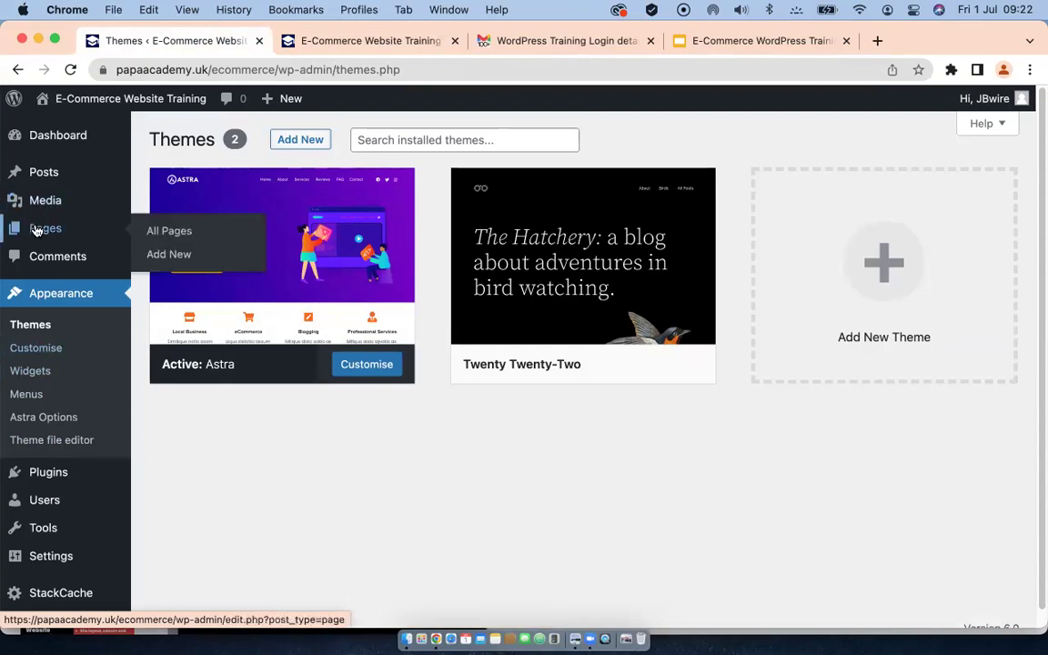
pyautogui.moveTo(40, 171)
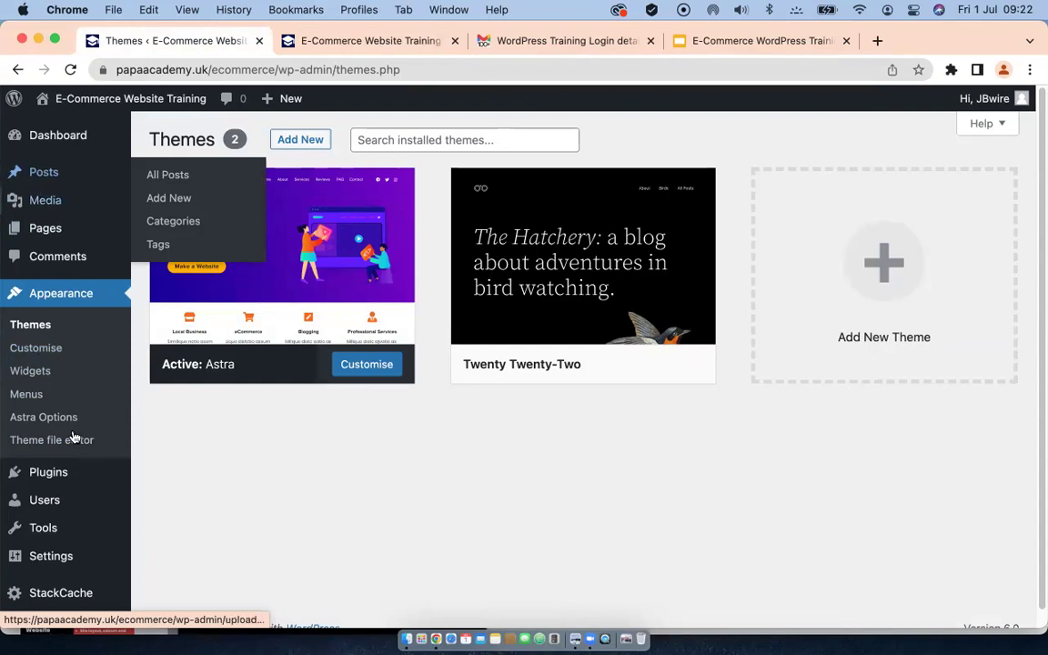
pyautogui.moveTo(43, 473)
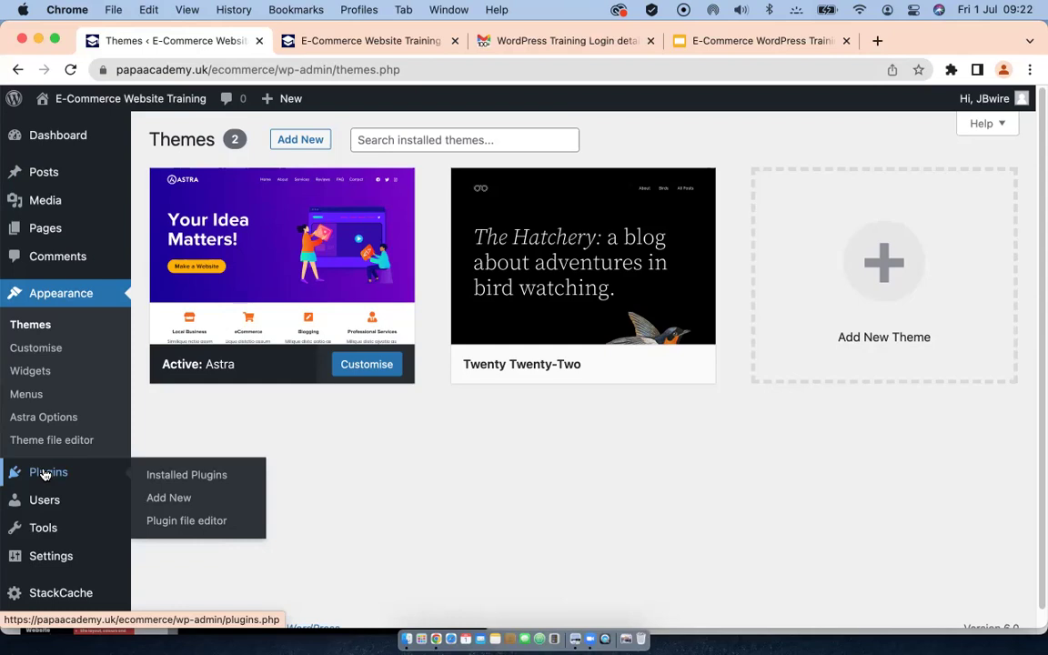
pyautogui.click(44, 475)
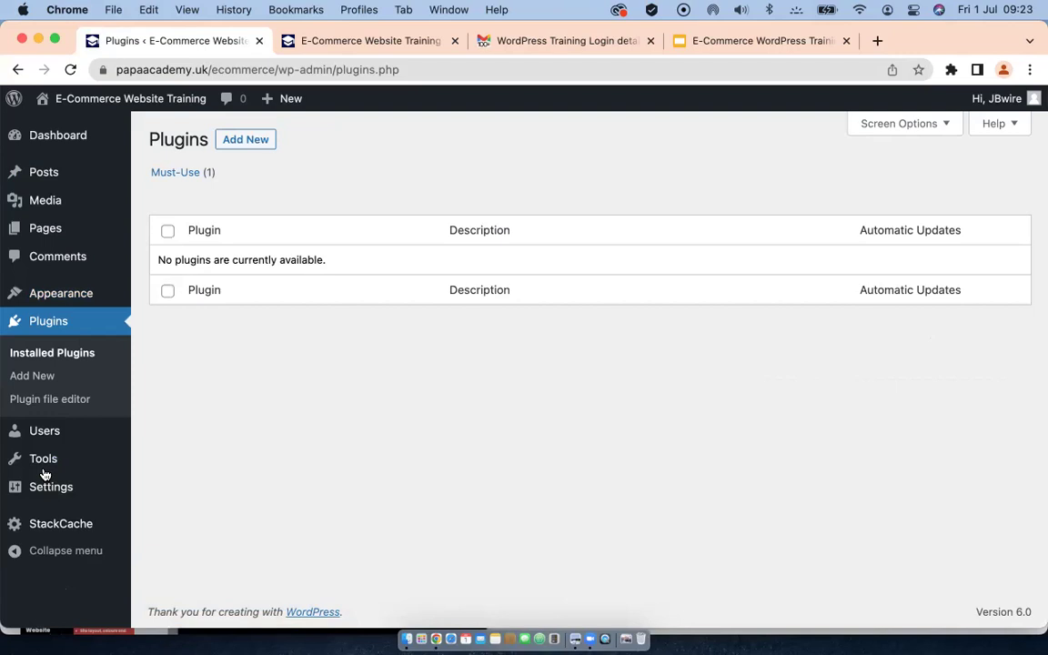
pyautogui.moveTo(47, 475)
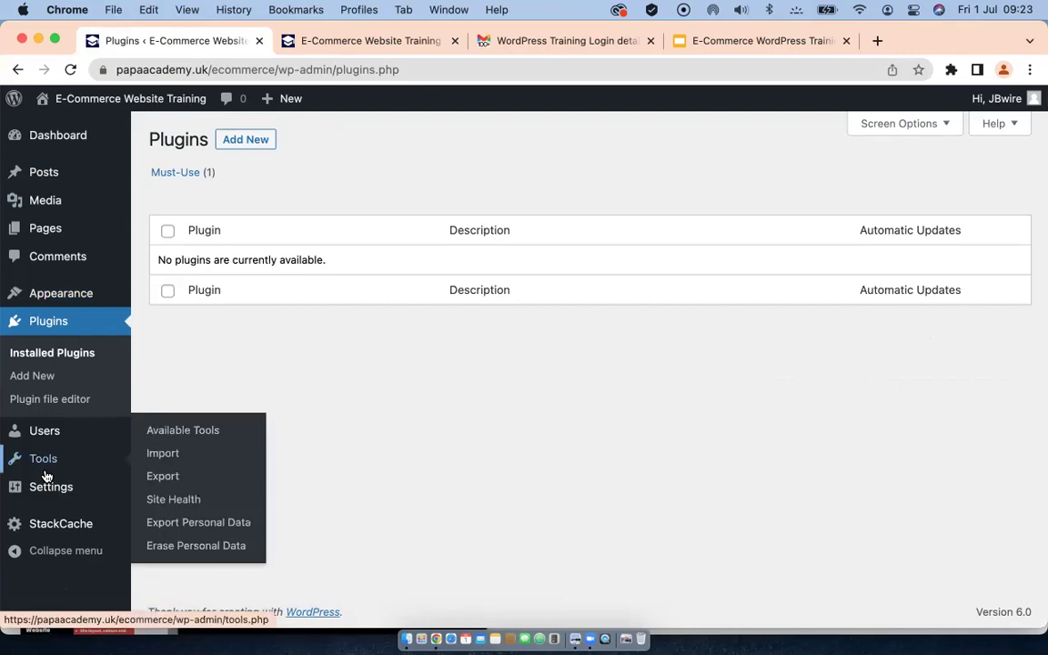
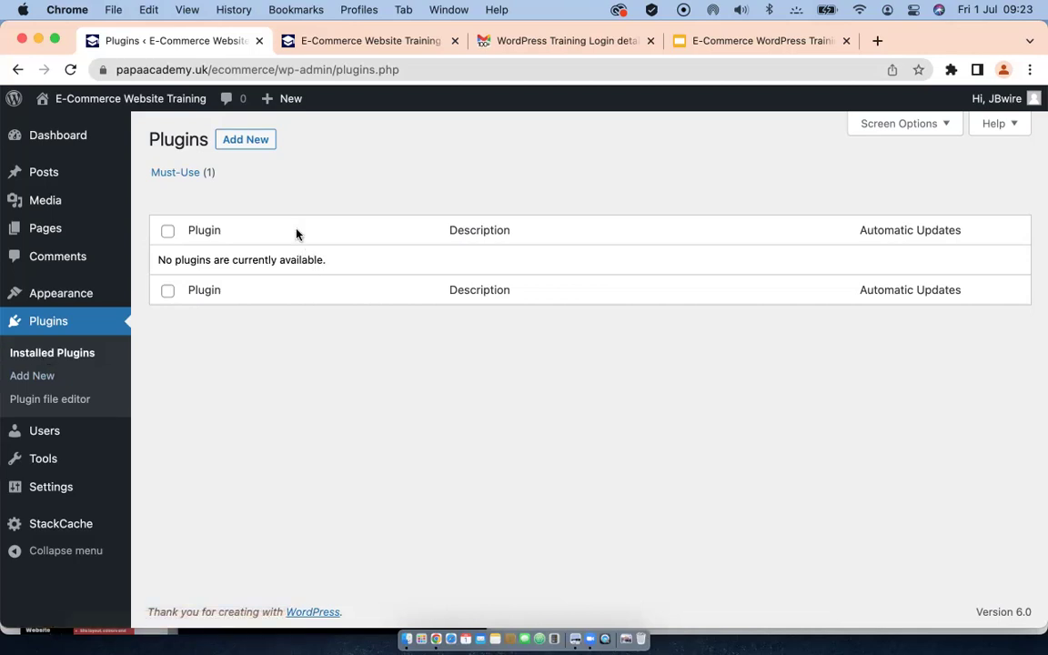
# Step: Open the Add Plugins page from the Plugins menu in the admin sidebar
pyautogui.click(244, 141)
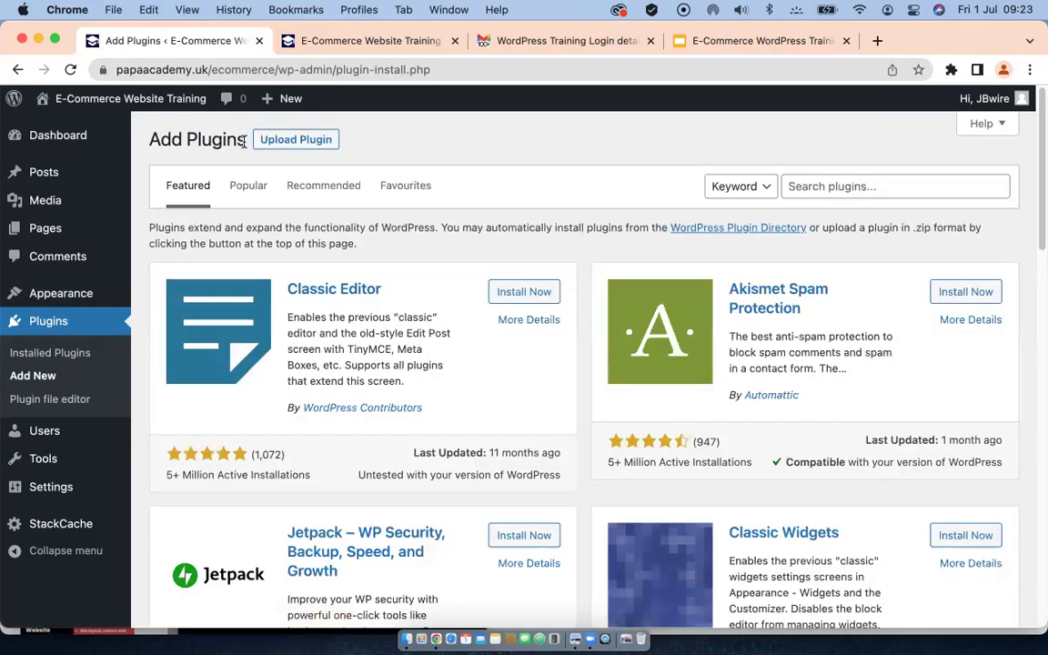
pyautogui.scroll(-3, 471, 368)
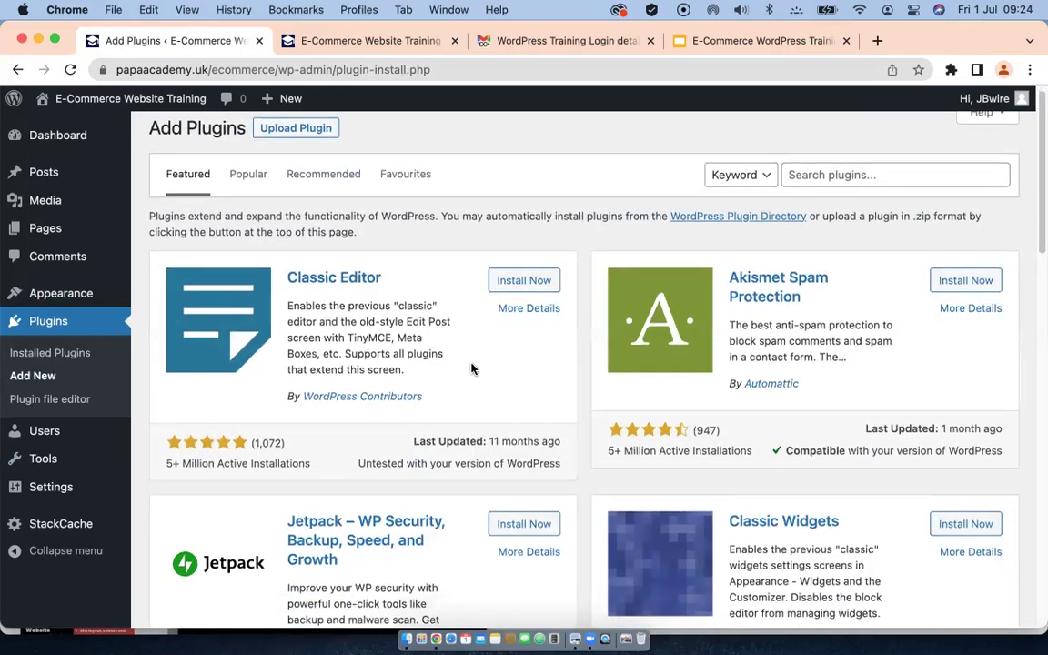
pyautogui.scroll(-15, 471, 368)
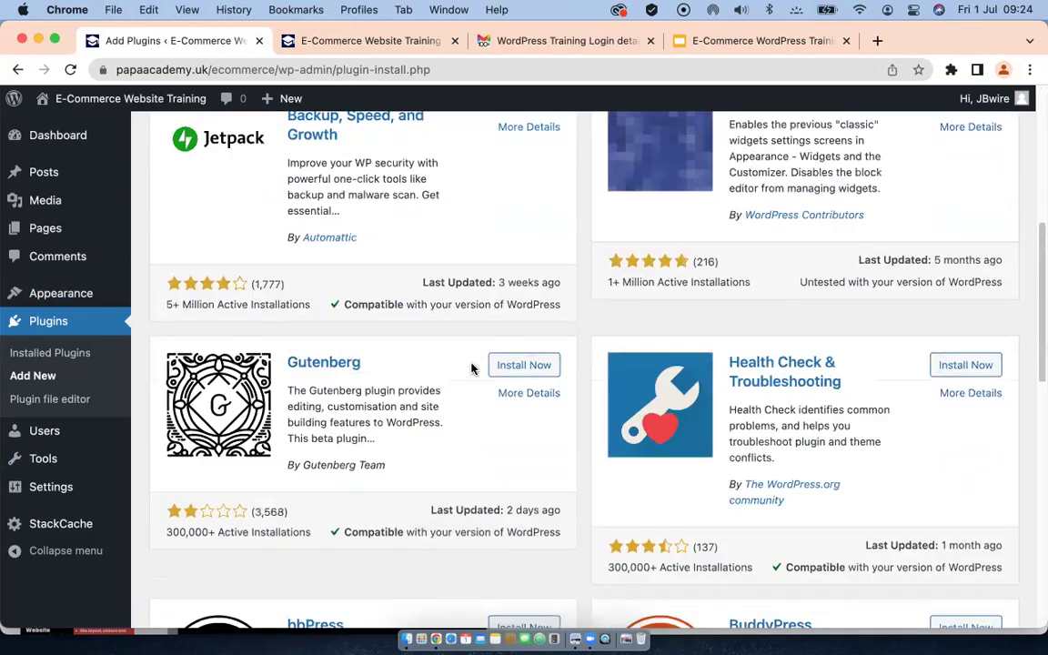
pyautogui.scroll(-10, 471, 367)
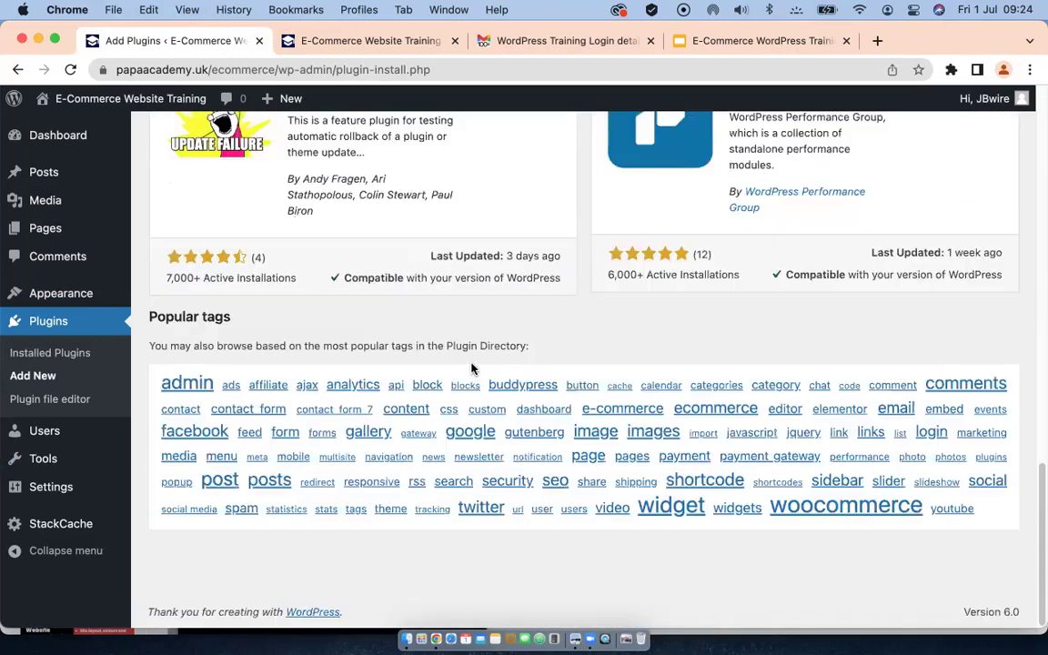
pyautogui.scroll(20, 472, 368)
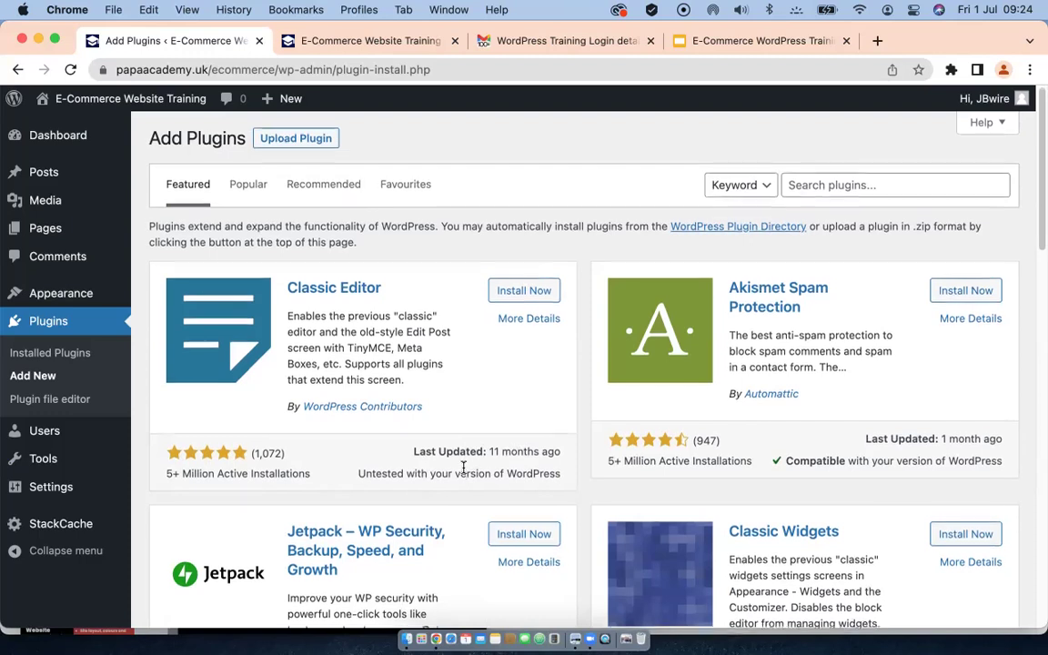
pyautogui.scroll(-1, 463, 471)
pyautogui.scroll(-1, 463, 473)
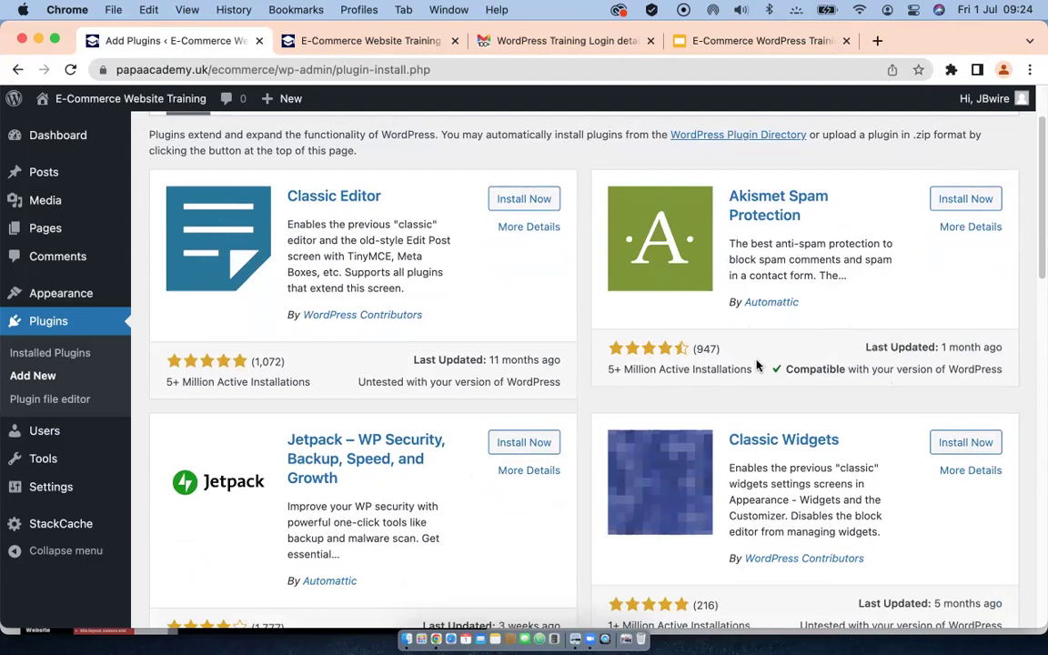
# Step: Open the Akismet Spam Protection details and scroll through its description
pyautogui.click(968, 228)
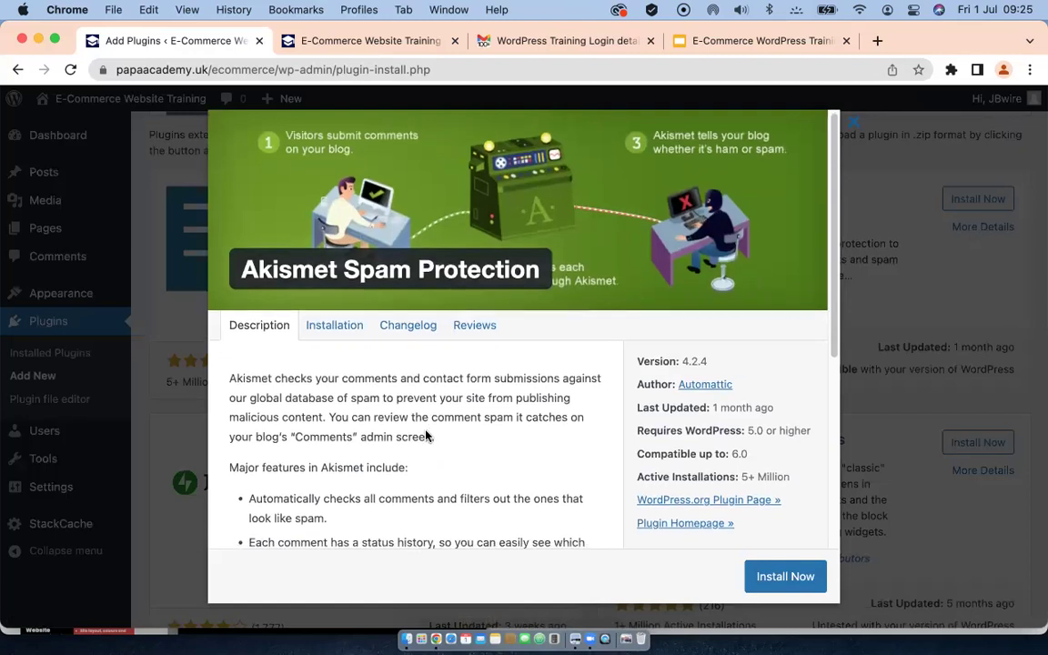
pyautogui.scroll(-3, 426, 436)
pyautogui.scroll(-5, 426, 436)
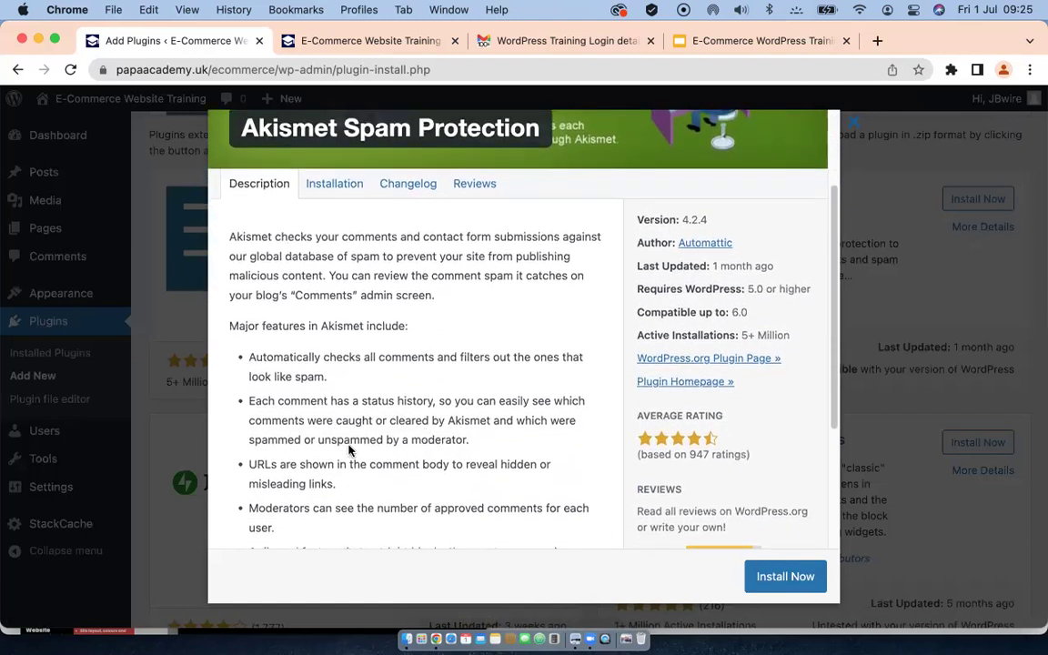
pyautogui.scroll(-5, 347, 450)
pyautogui.scroll(-5, 349, 449)
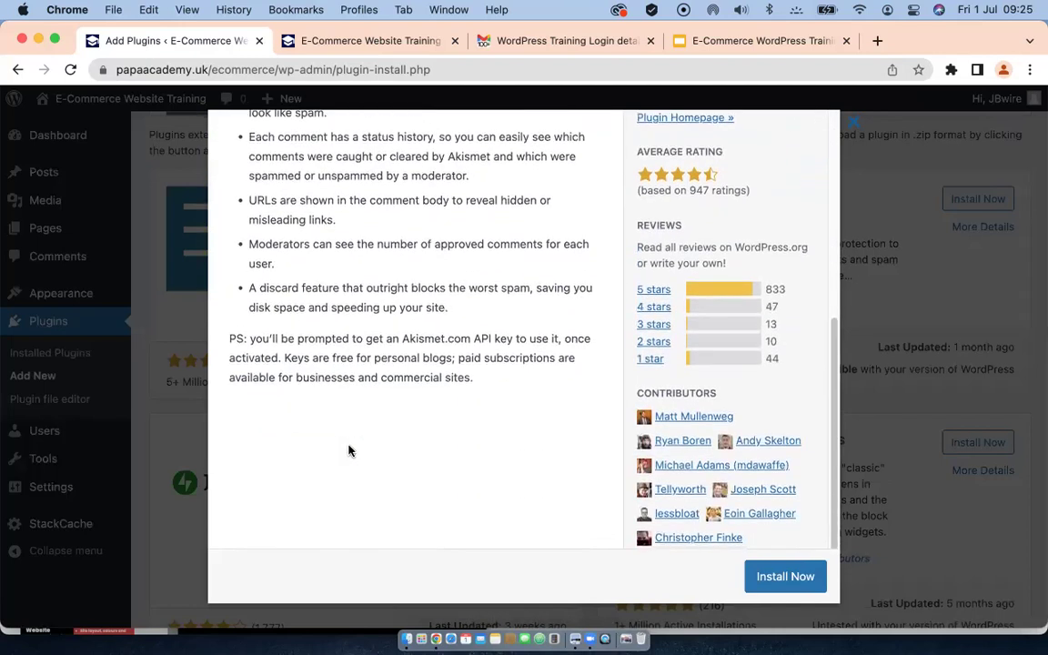
pyautogui.scroll(10, 346, 410)
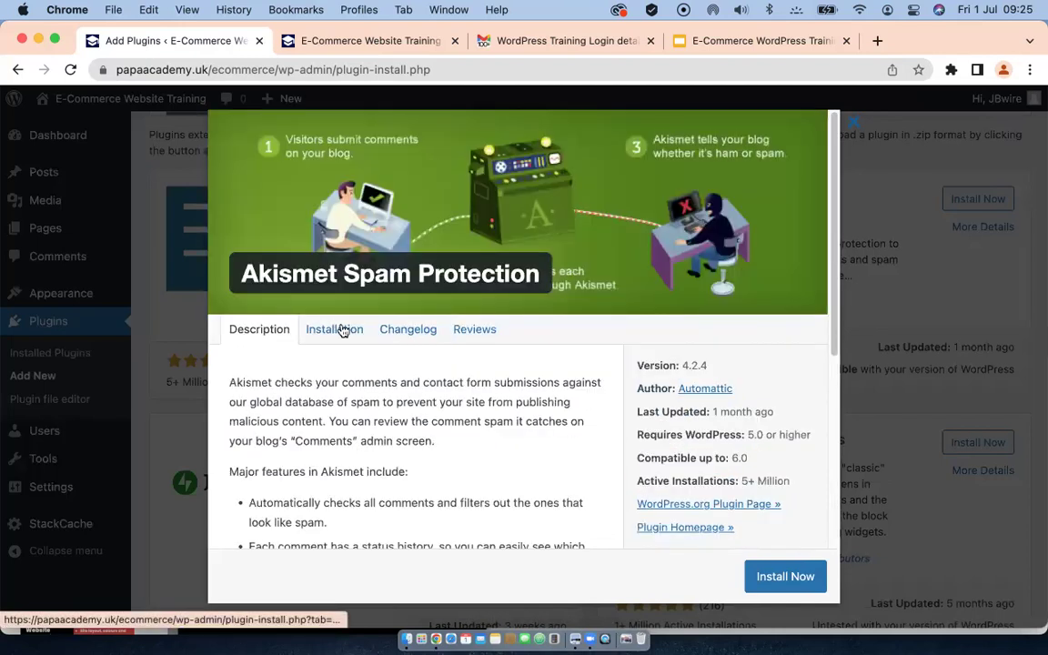
# Step: Read Akismet's installation notes and reviews, then open its 1-star reviews on WordPress.org
pyautogui.click(339, 329)
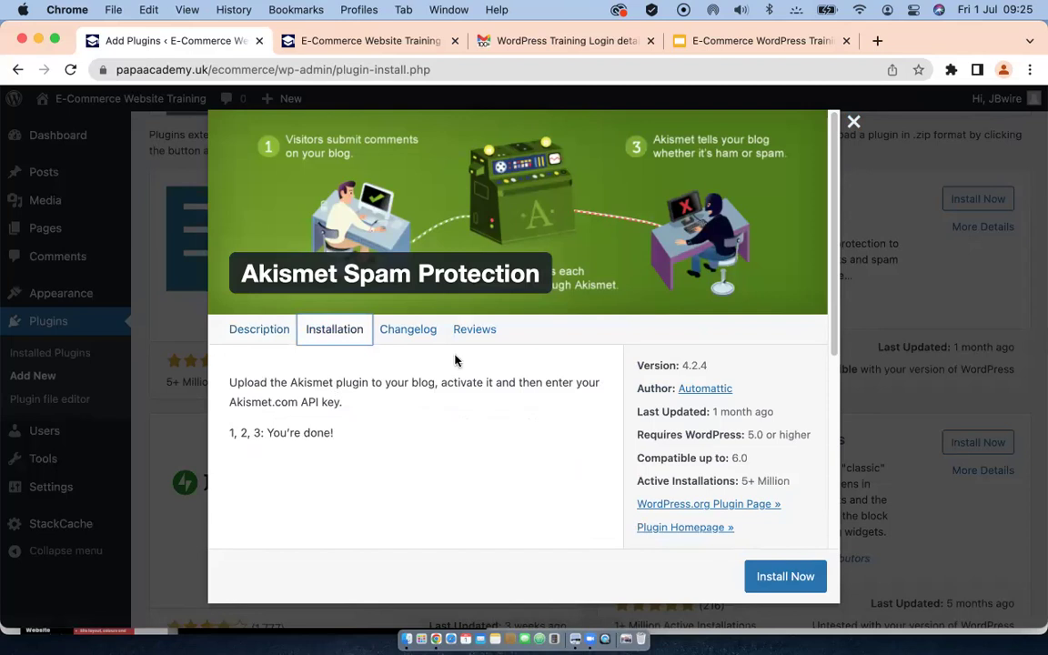
pyautogui.click(474, 331)
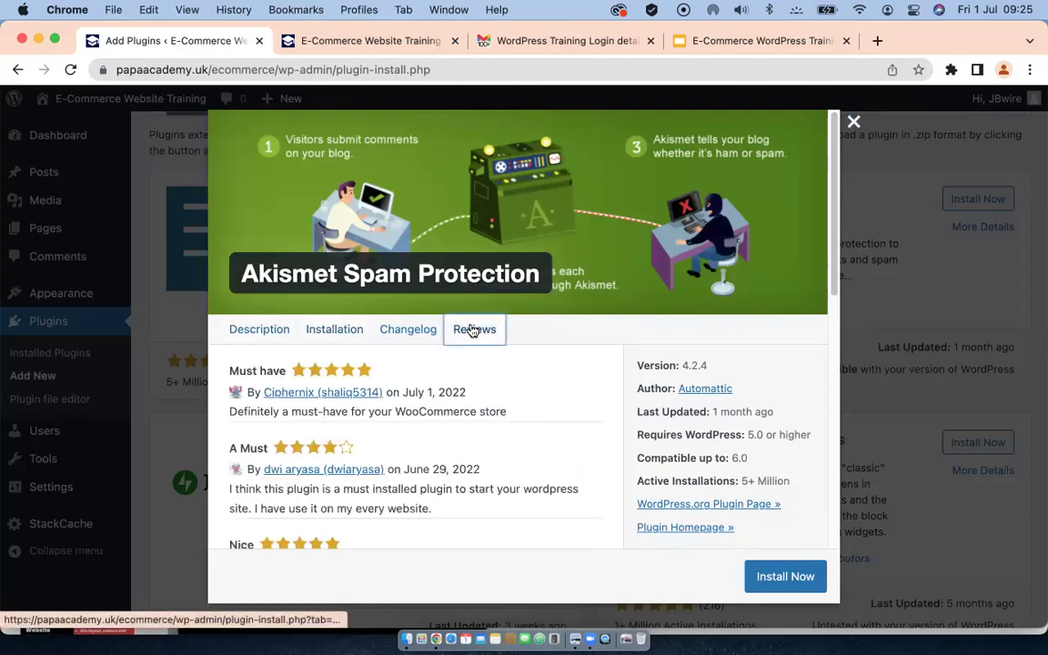
pyautogui.scroll(-2, 317, 425)
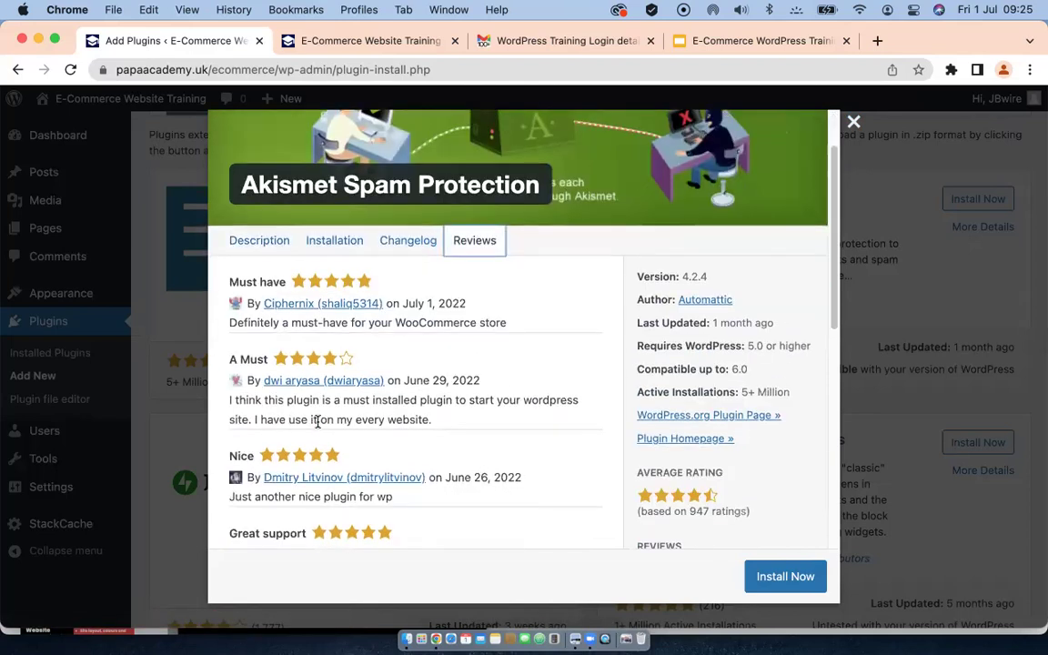
pyautogui.scroll(-5, 320, 424)
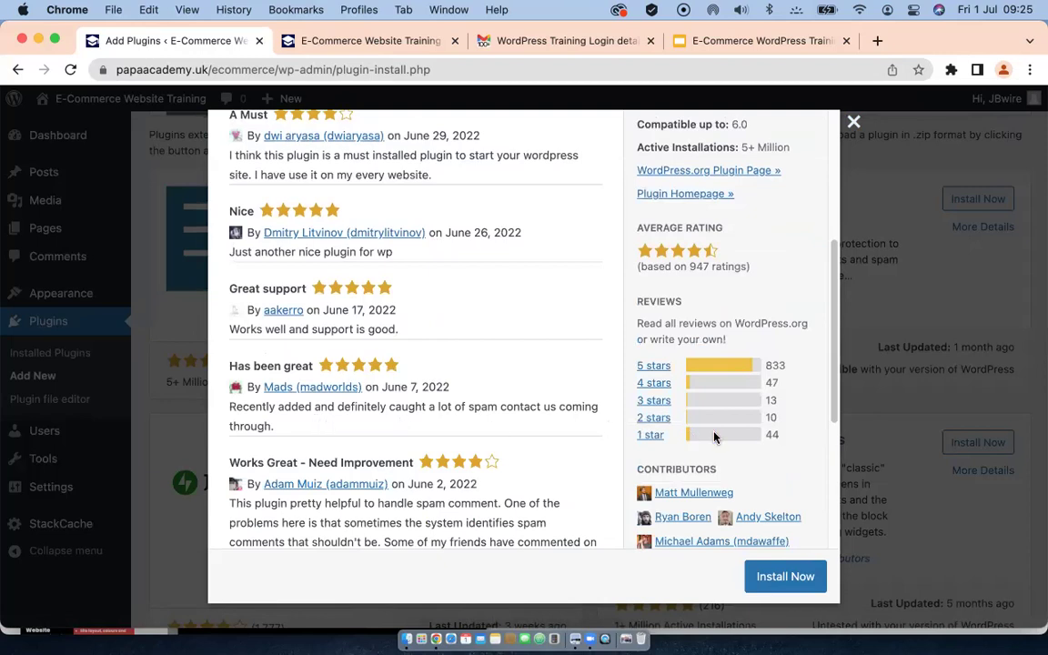
pyautogui.click(651, 435)
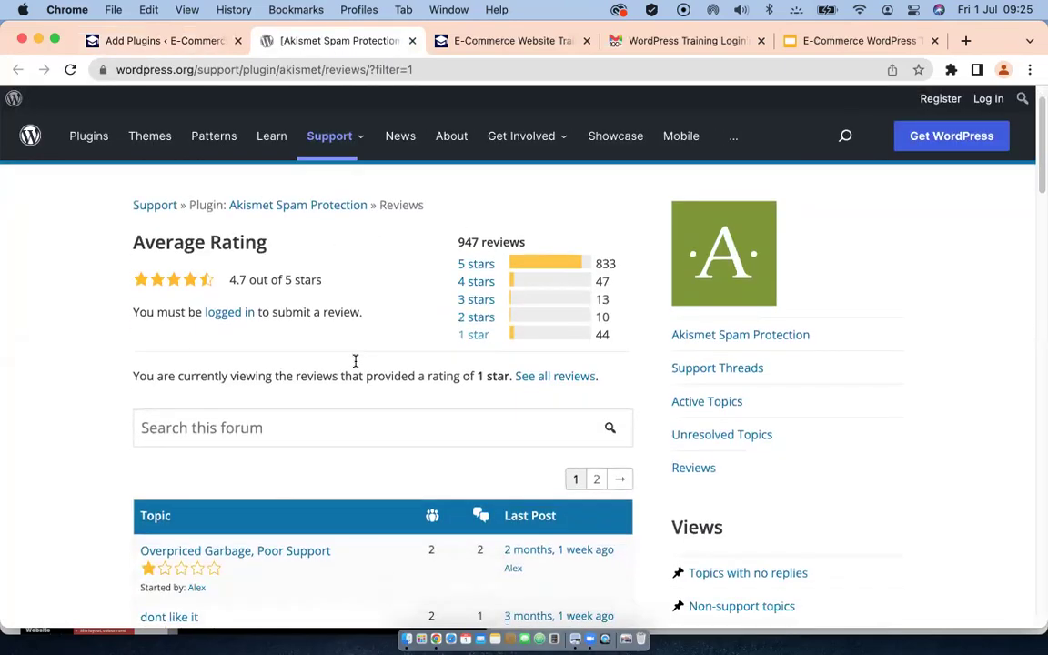
# Step: Skim Akismet's 44 one-star reviews on WordPress.org, then close that browser tab
pyautogui.scroll(-10, 355, 361)
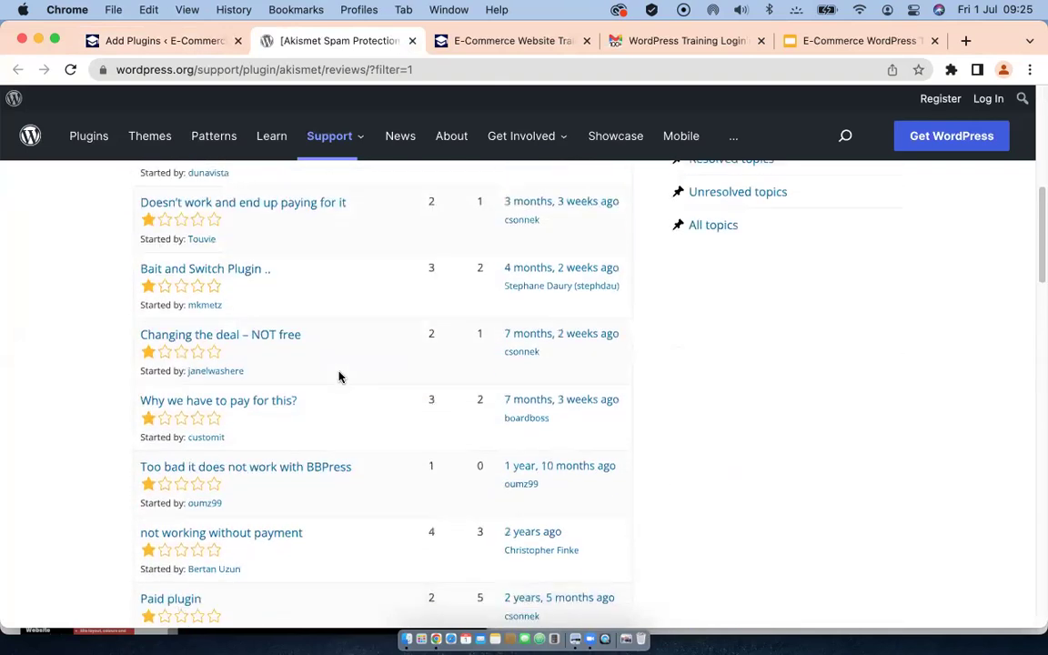
pyautogui.scroll(10, 339, 378)
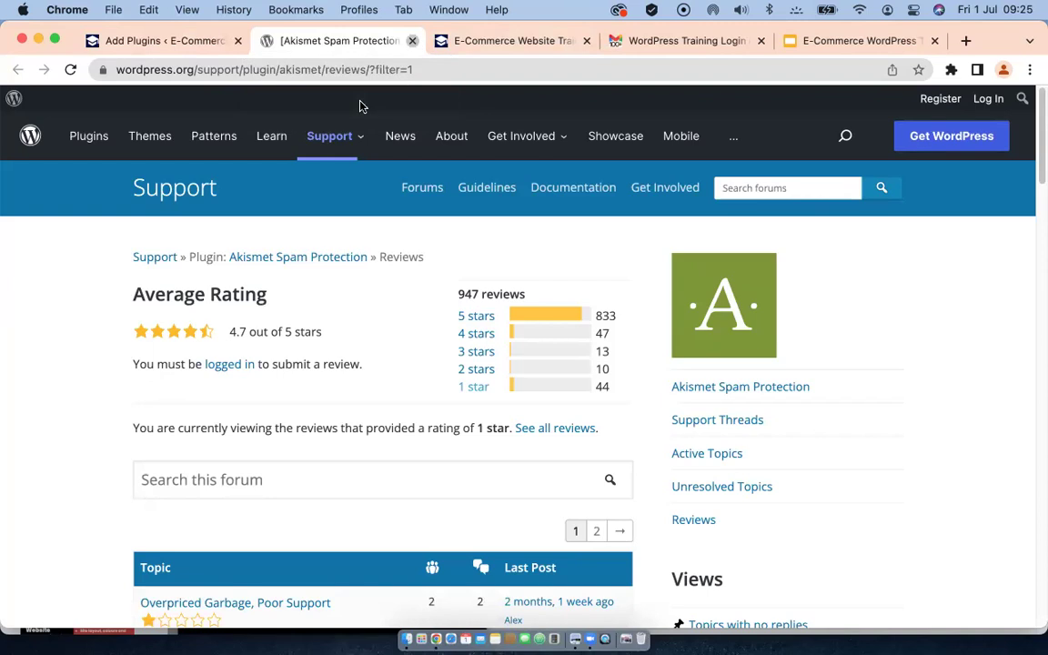
pyautogui.click(413, 42)
# Step: Close the Akismet details modal and browse the featured plugins grid again
pyautogui.scroll(5, 482, 391)
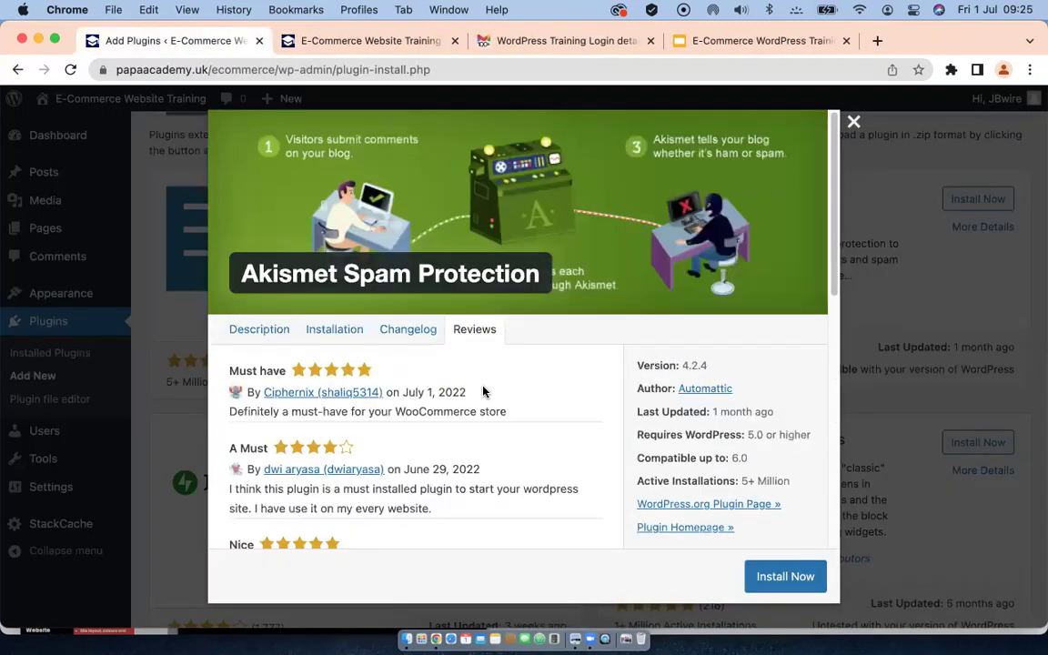
pyautogui.scroll(-3, 648, 498)
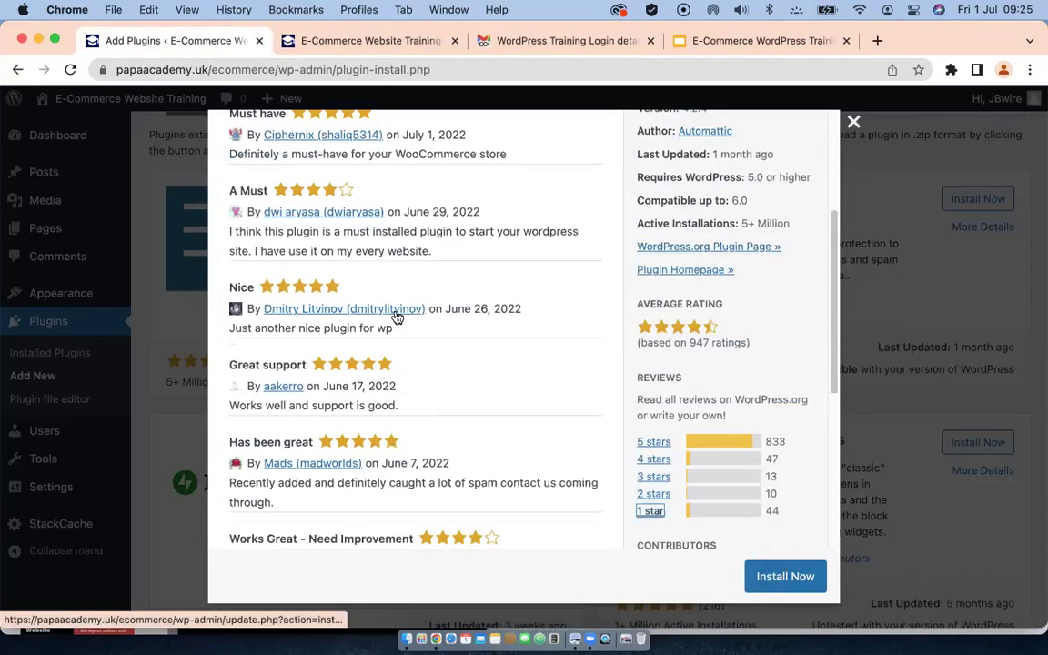
pyautogui.scroll(3, 398, 311)
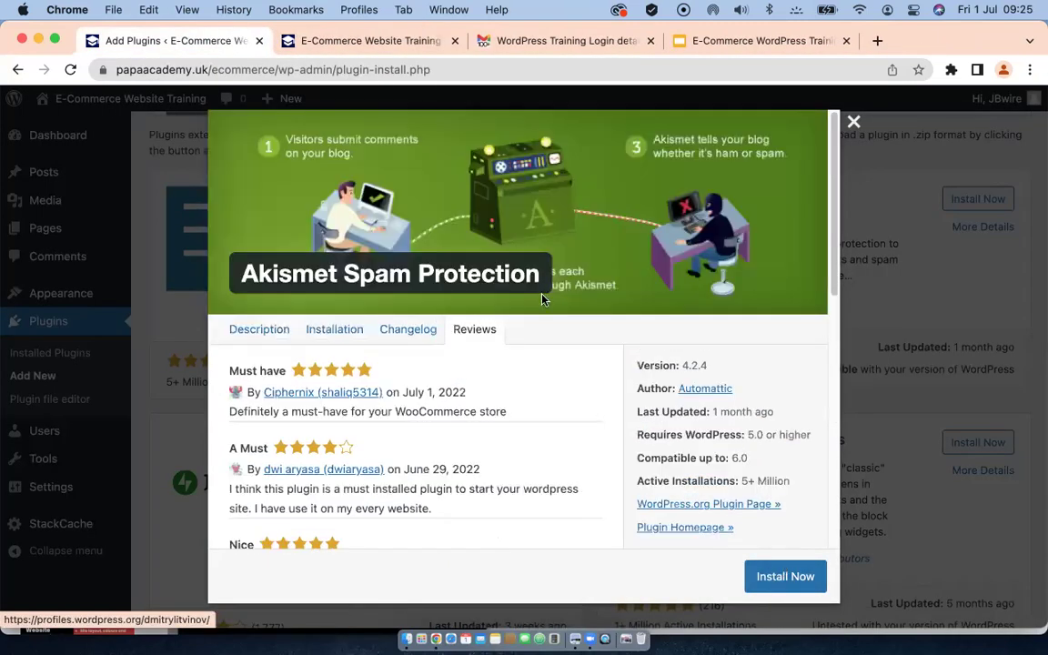
pyautogui.click(853, 121)
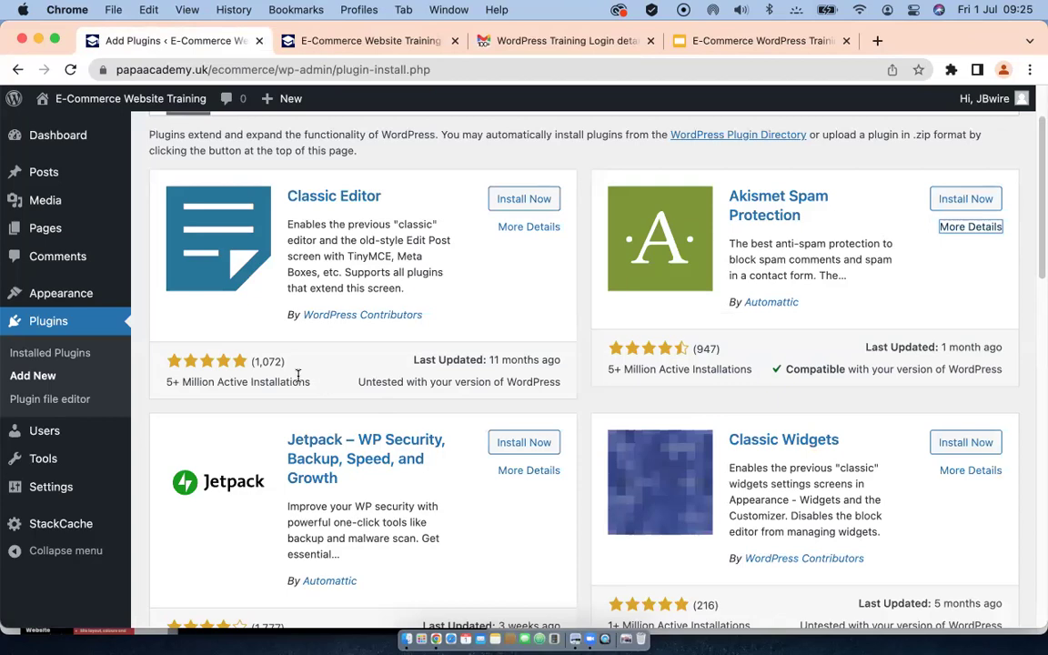
pyautogui.scroll(-4, 328, 328)
pyautogui.scroll(-20, 330, 330)
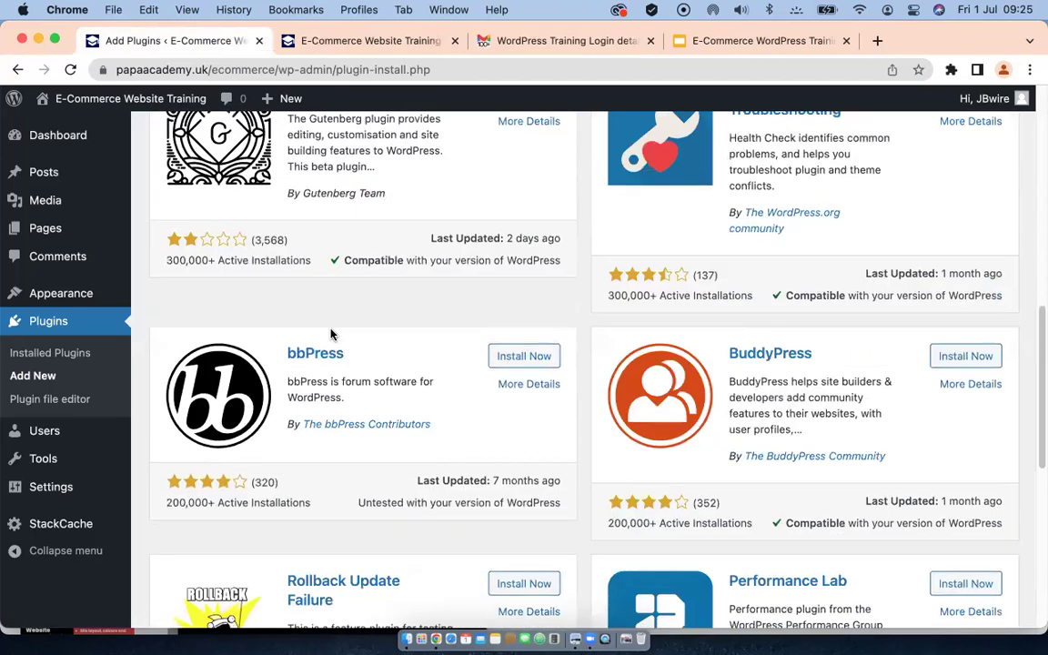
pyautogui.scroll(18, 330, 335)
pyautogui.scroll(5, 329, 334)
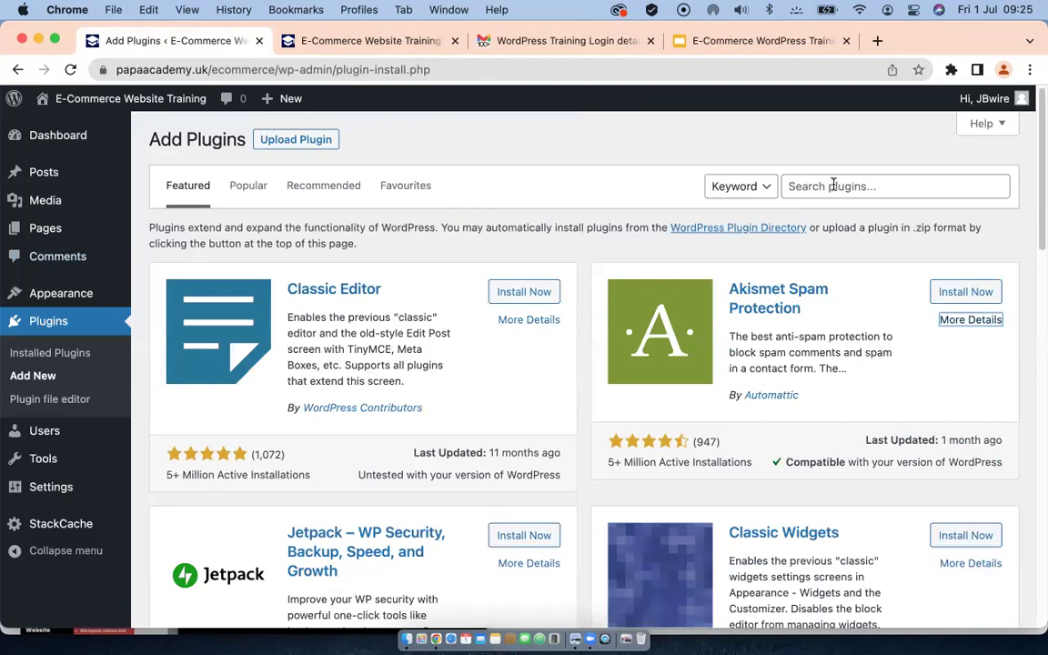
pyautogui.click(832, 184)
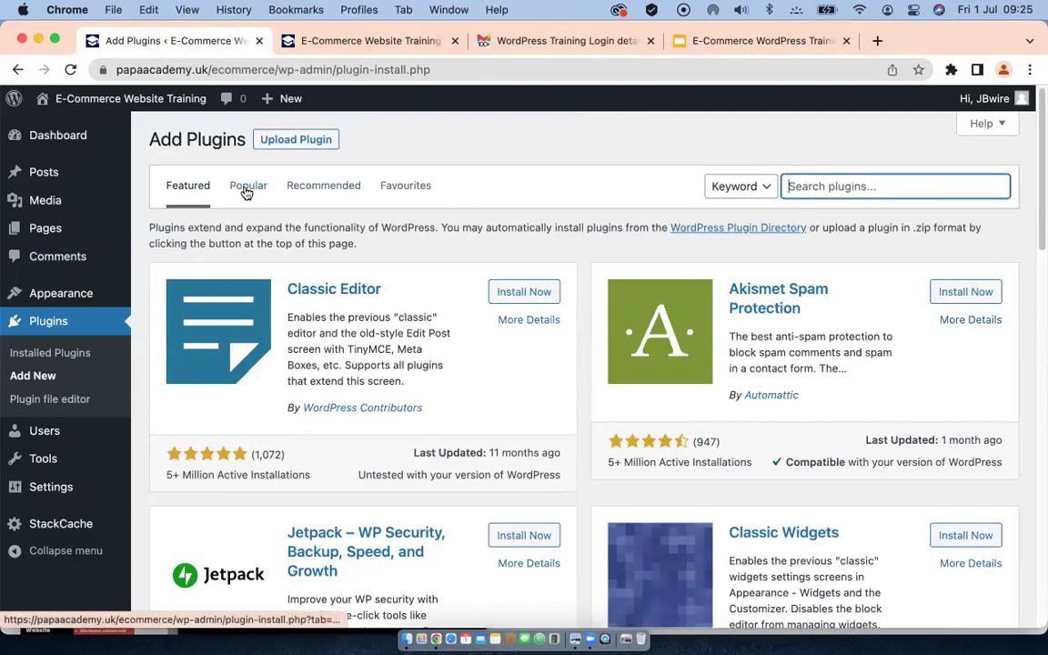
# Step: Install WooCommerce from the Popular plugins list
pyautogui.click(246, 186)
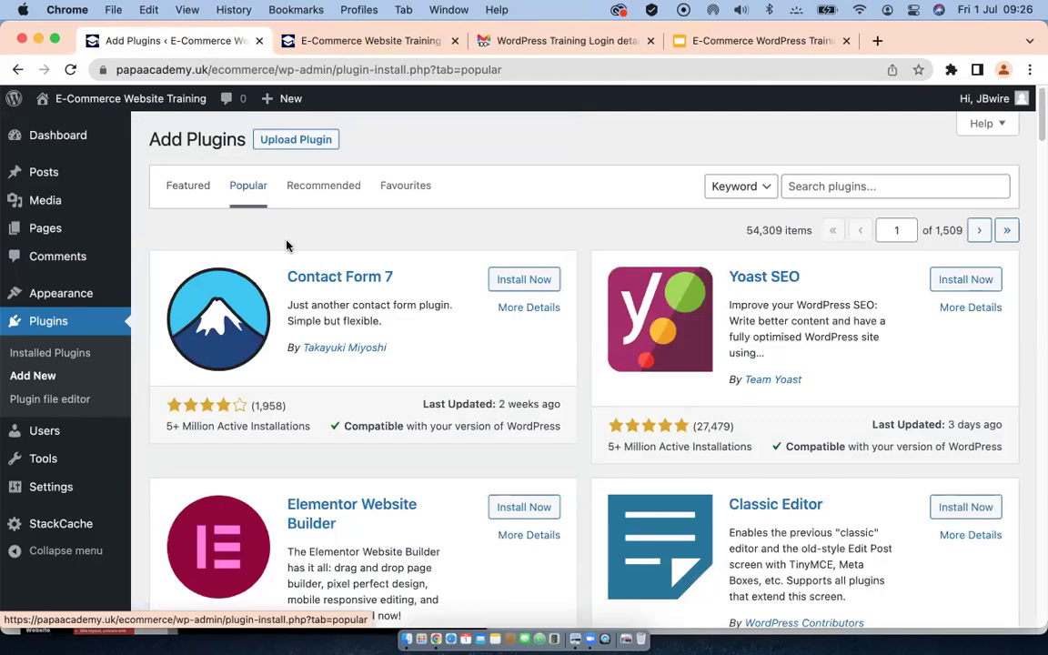
pyautogui.scroll(-5, 363, 368)
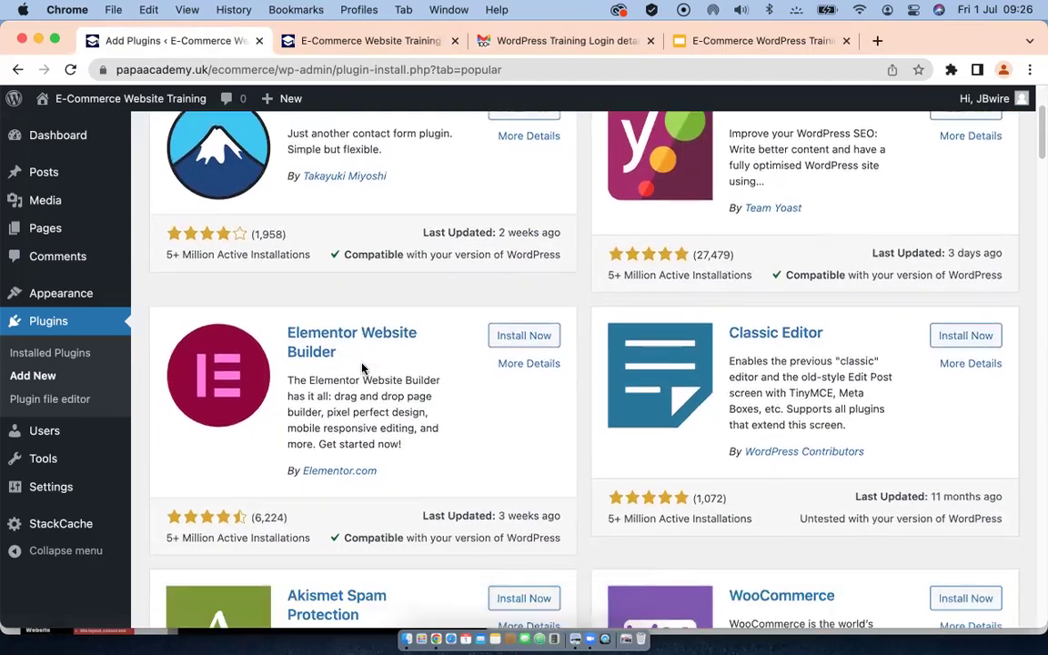
pyautogui.scroll(5, 362, 363)
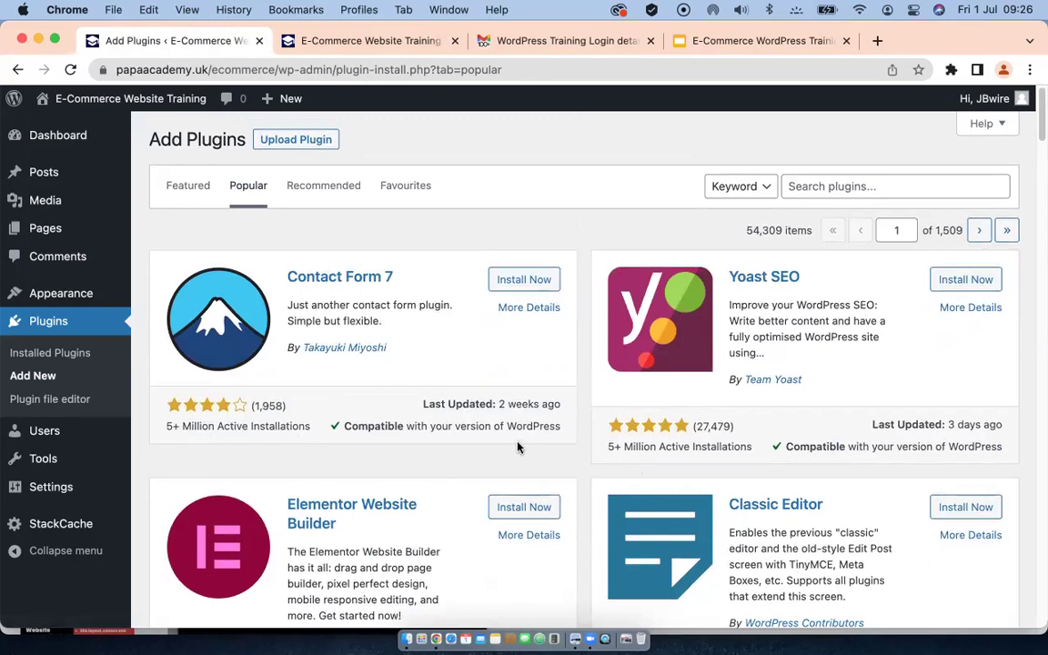
pyautogui.scroll(-2, 520, 446)
pyautogui.scroll(-7, 520, 445)
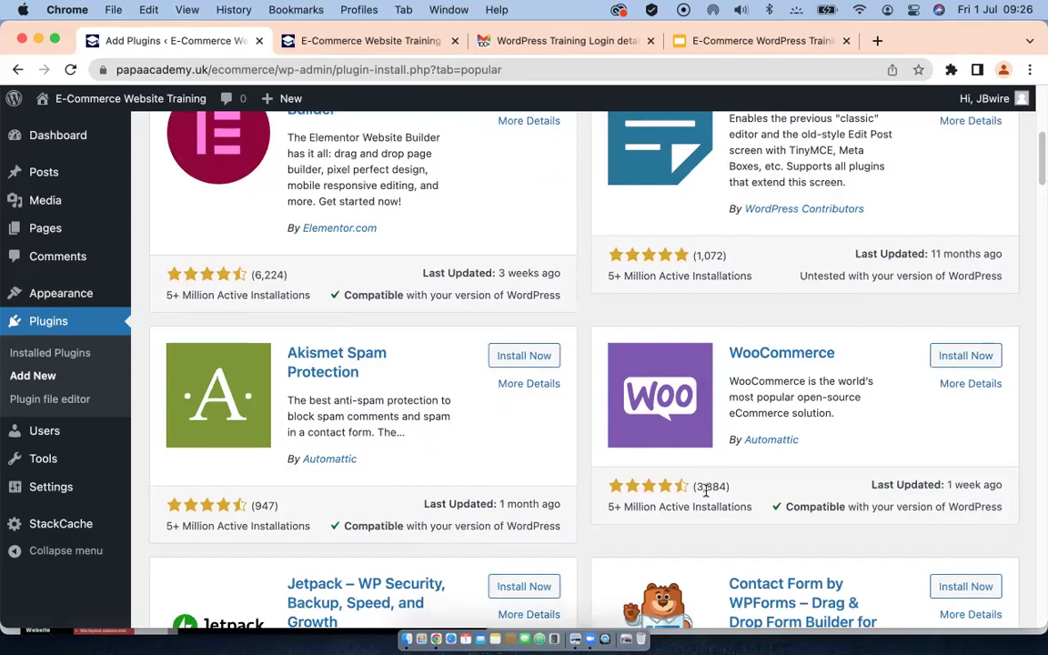
pyautogui.scroll(-2, 669, 425)
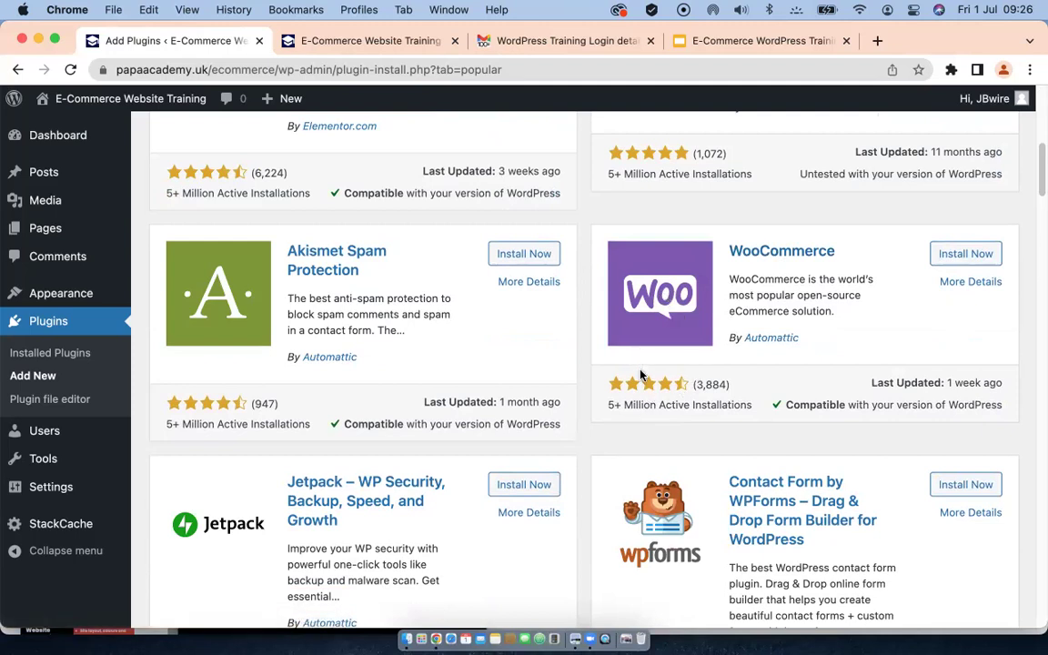
pyautogui.click(966, 254)
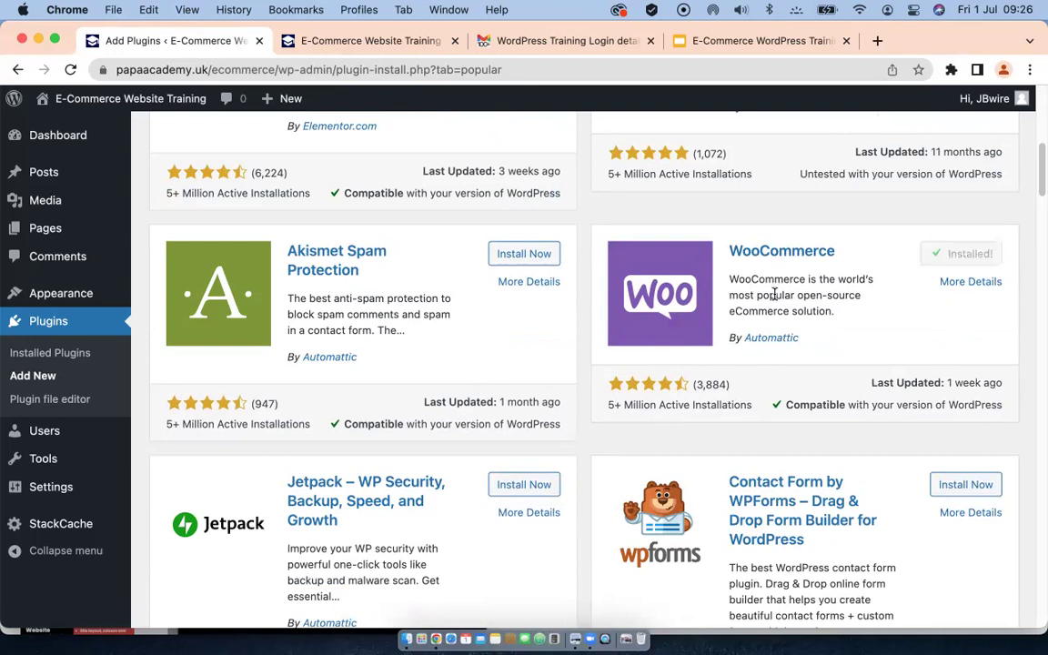
pyautogui.scroll(10, 628, 234)
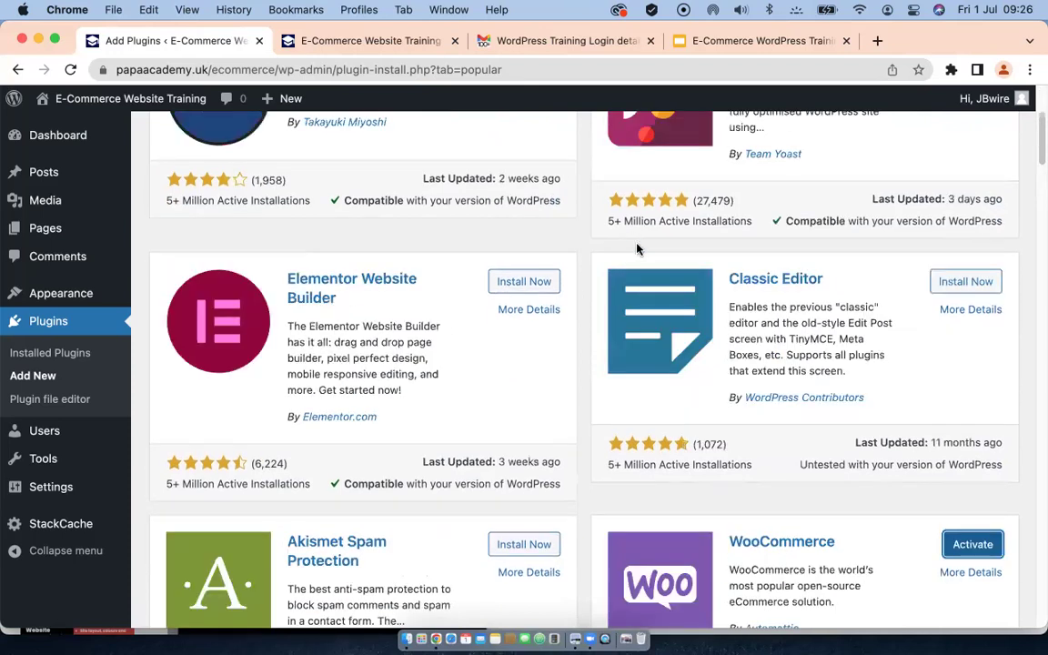
# Step: Search the plugin directory for 'ecommerce' and scroll through the 1,036 results
pyautogui.click(846, 184)
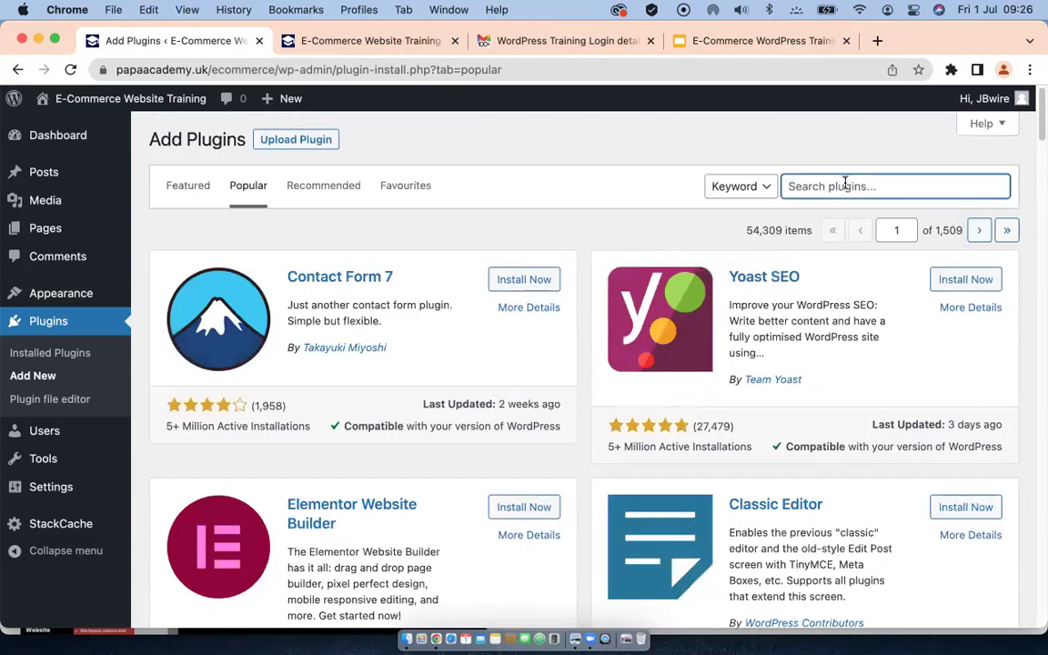
pyautogui.write('ecomme')
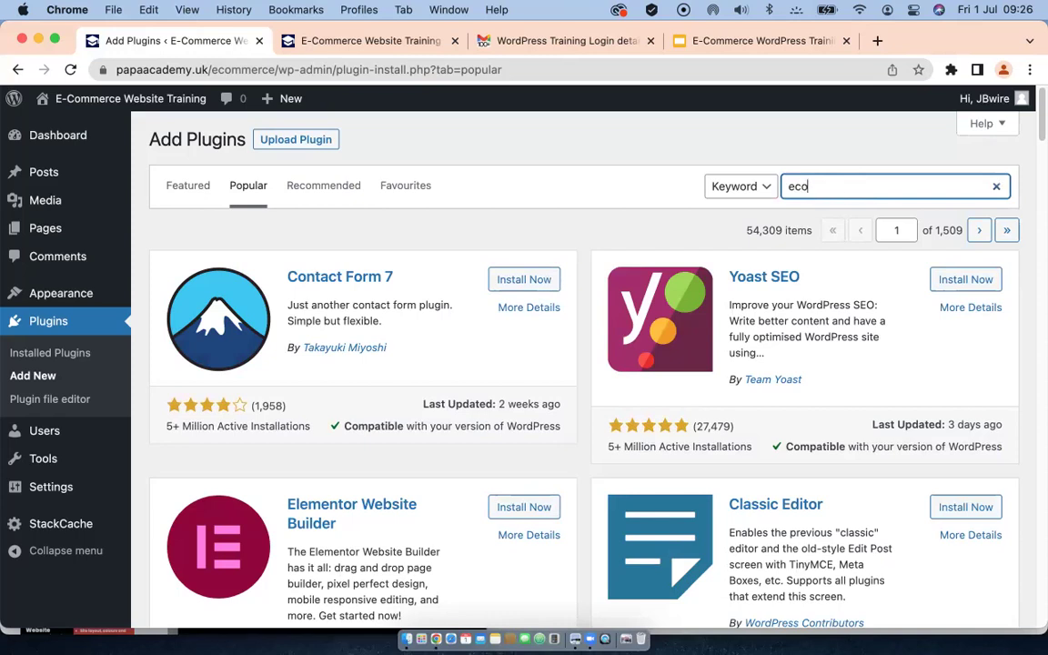
pyautogui.write('rce')
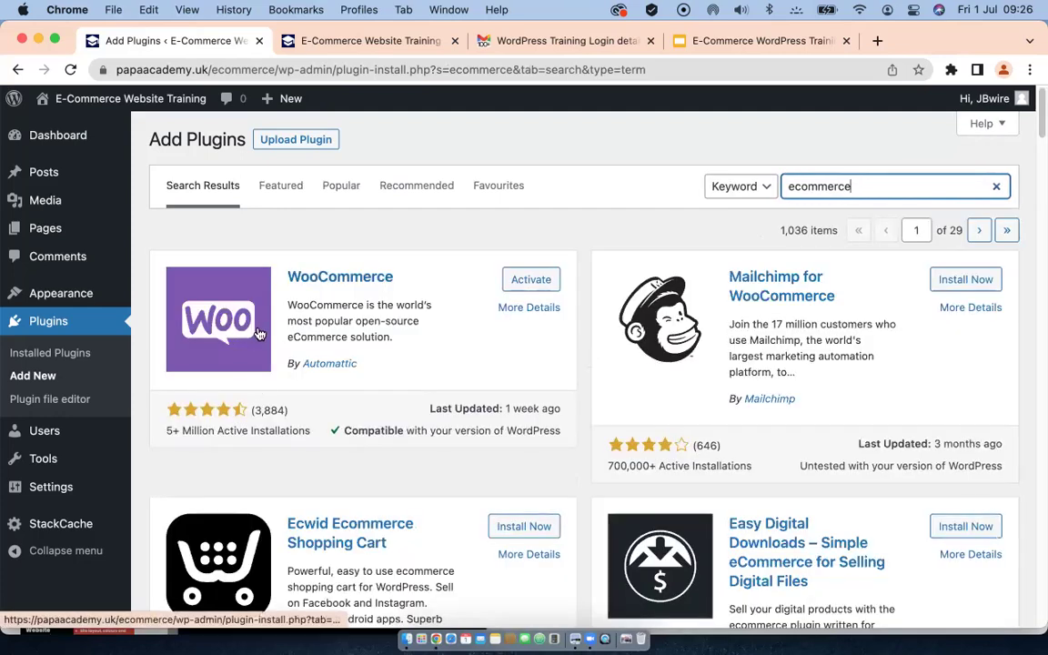
pyautogui.scroll(-3, 264, 334)
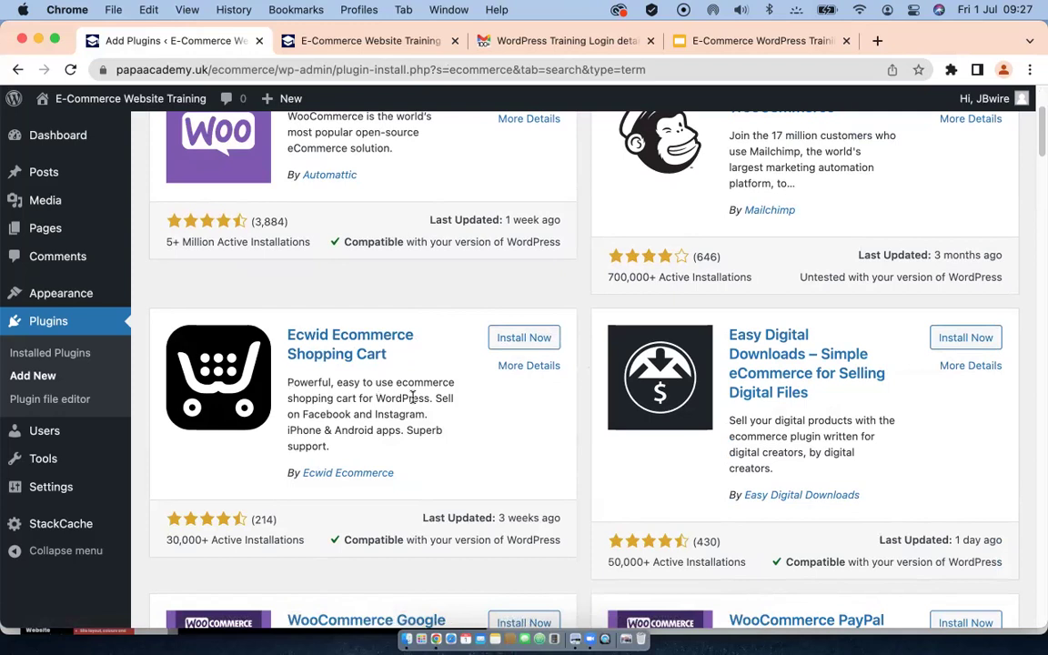
pyautogui.scroll(-2, 405, 397)
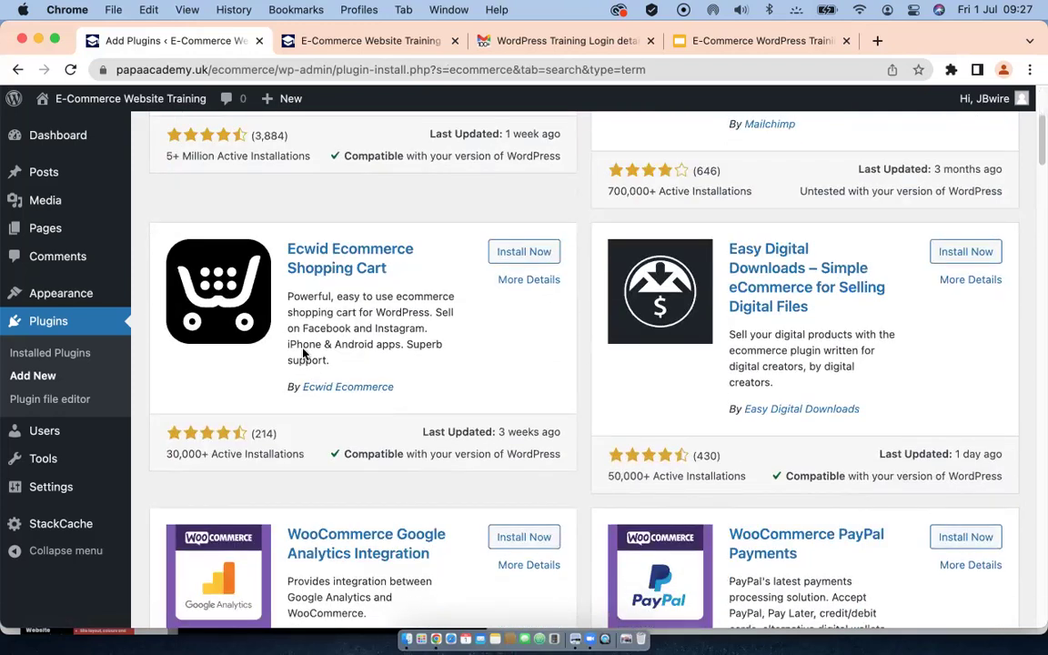
pyautogui.scroll(6, 314, 282)
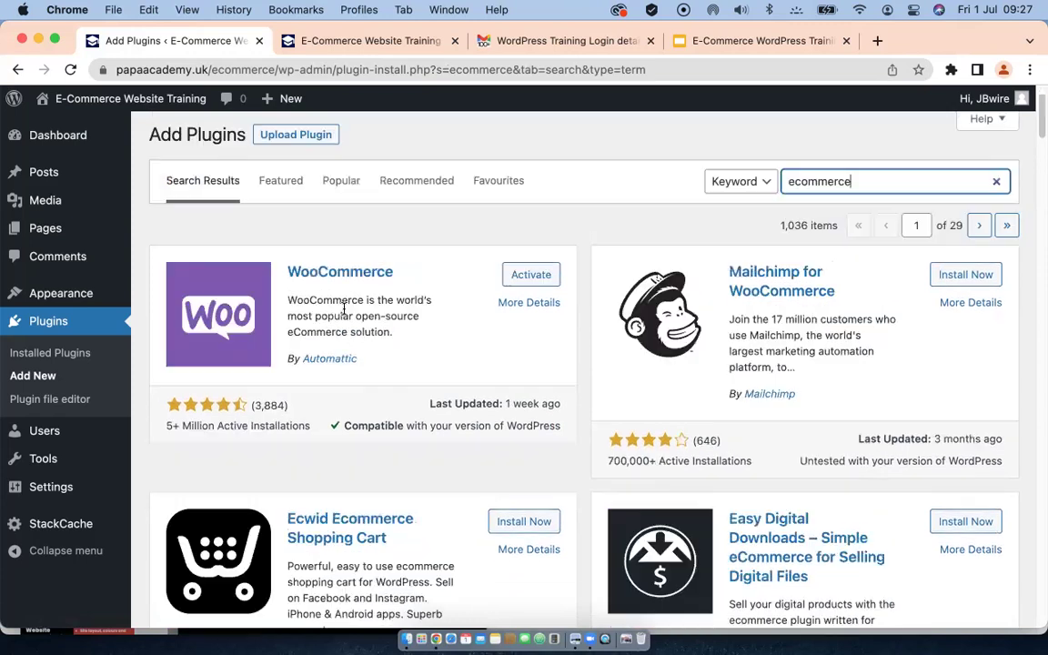
pyautogui.scroll(-6, 353, 324)
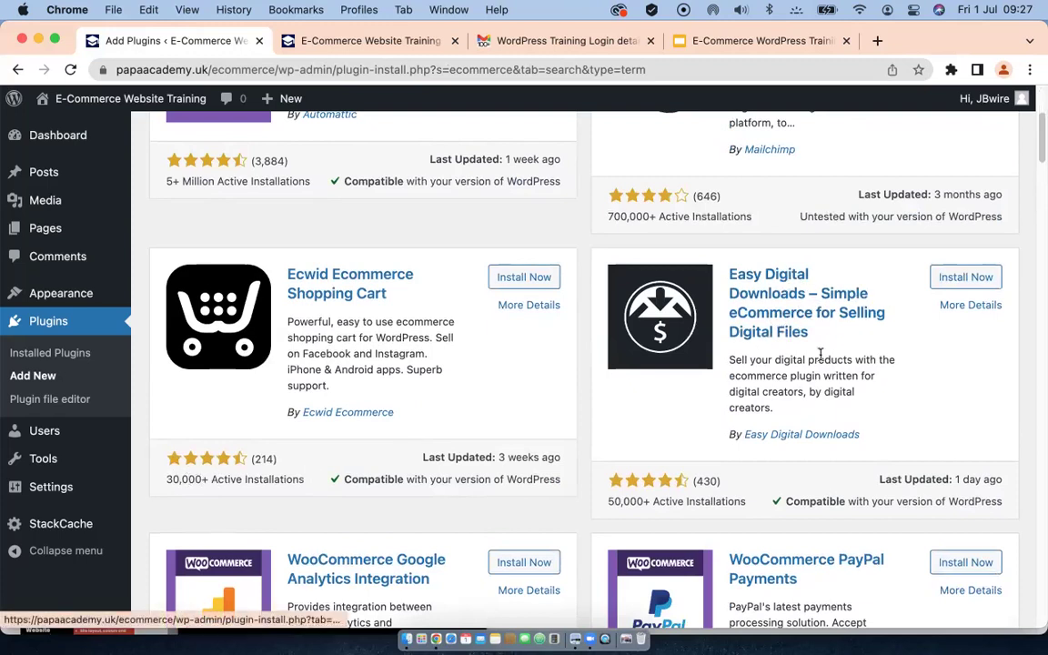
pyautogui.scroll(-1, 764, 350)
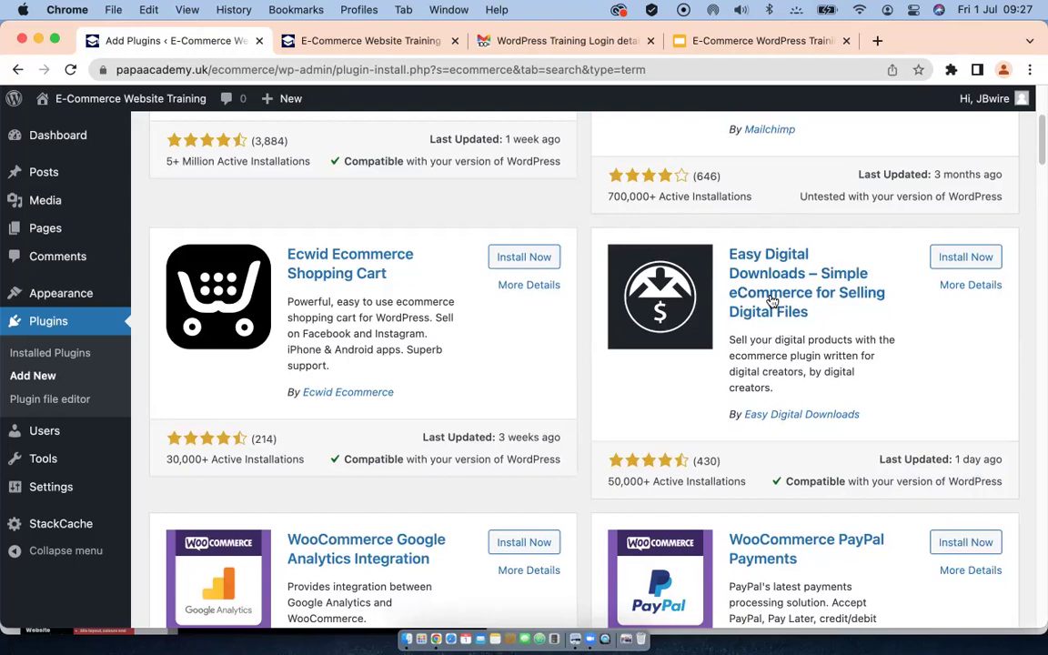
pyautogui.scroll(-1, 772, 302)
pyautogui.scroll(-5, 771, 302)
# Step: Finish reviewing the ecommerce results, back to the top, and switch to Installed Plugins
pyautogui.scroll(-2, 771, 300)
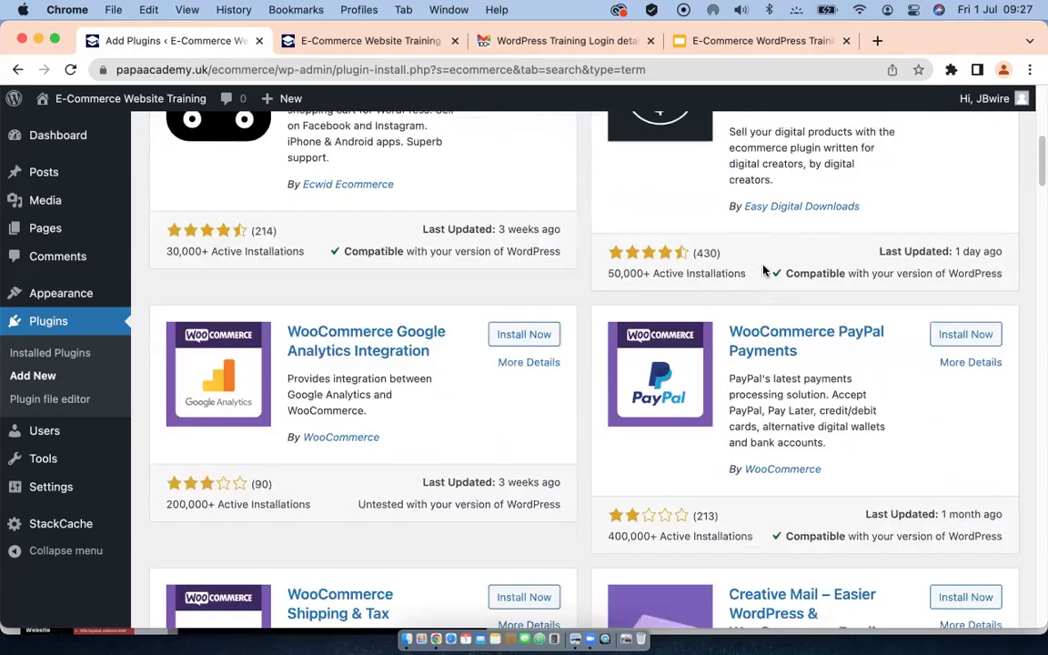
pyautogui.scroll(10, 762, 275)
pyautogui.scroll(-10, 758, 299)
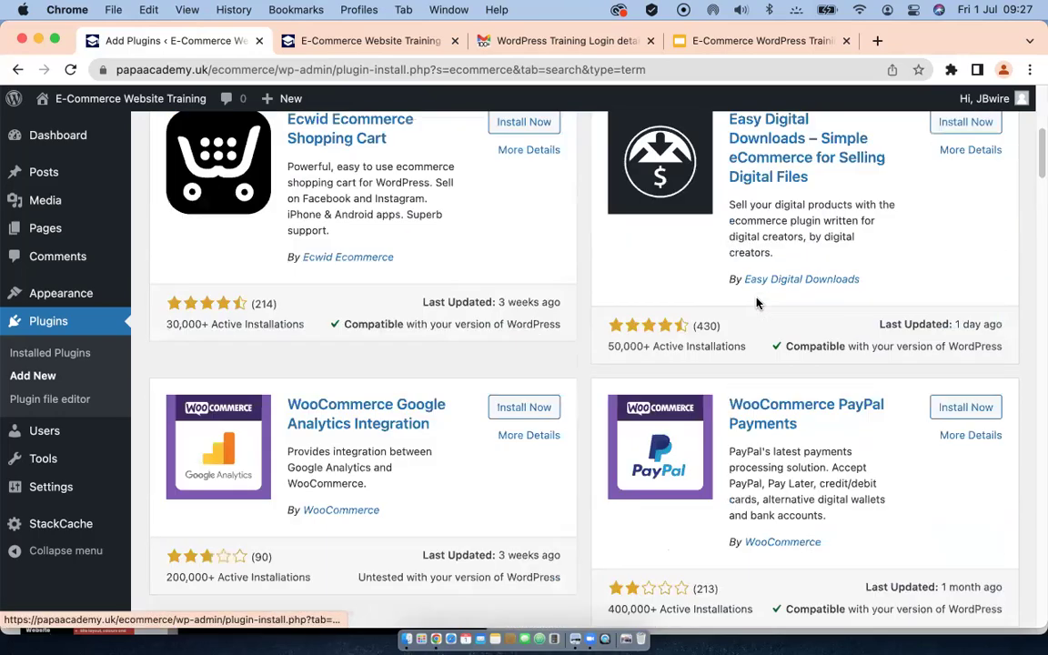
pyautogui.scroll(-5, 755, 304)
pyautogui.scroll(-5, 755, 314)
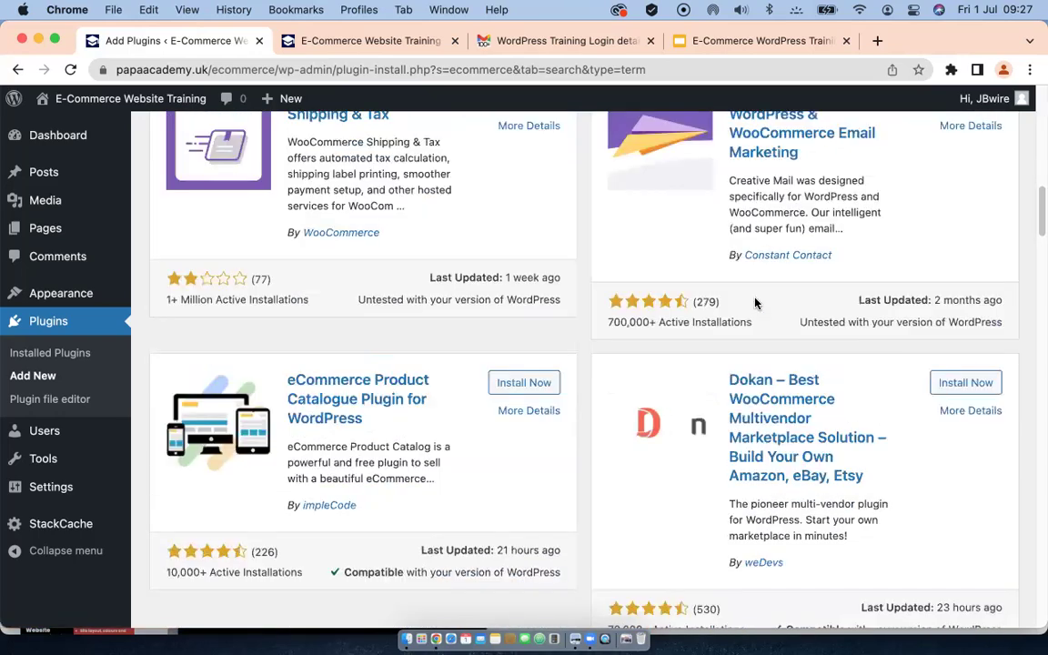
pyautogui.scroll(-4, 397, 297)
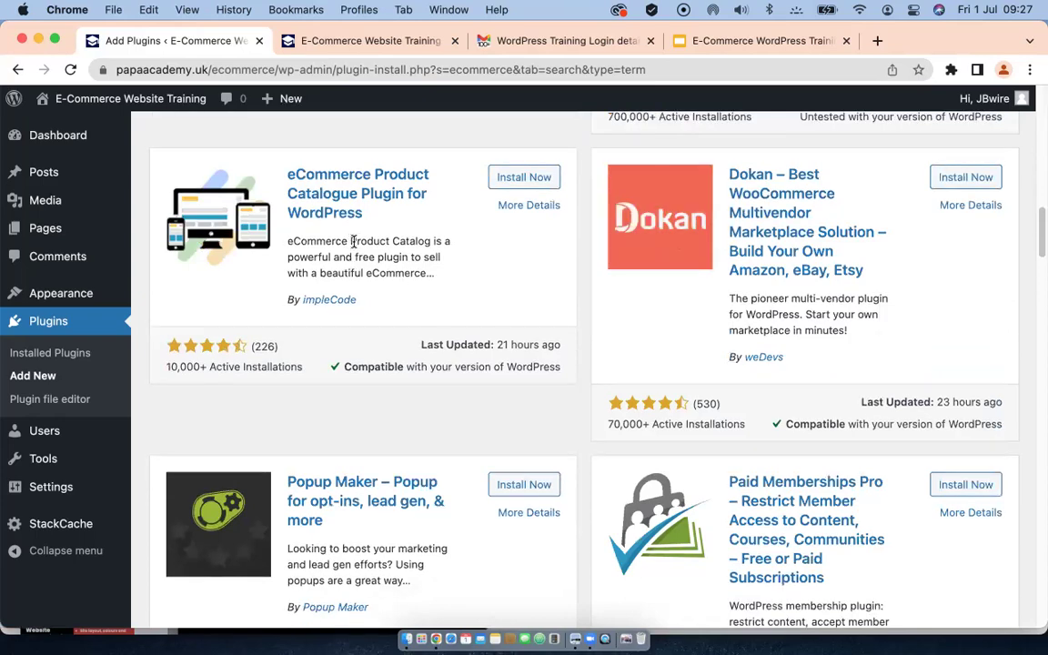
pyautogui.scroll(-2, 743, 275)
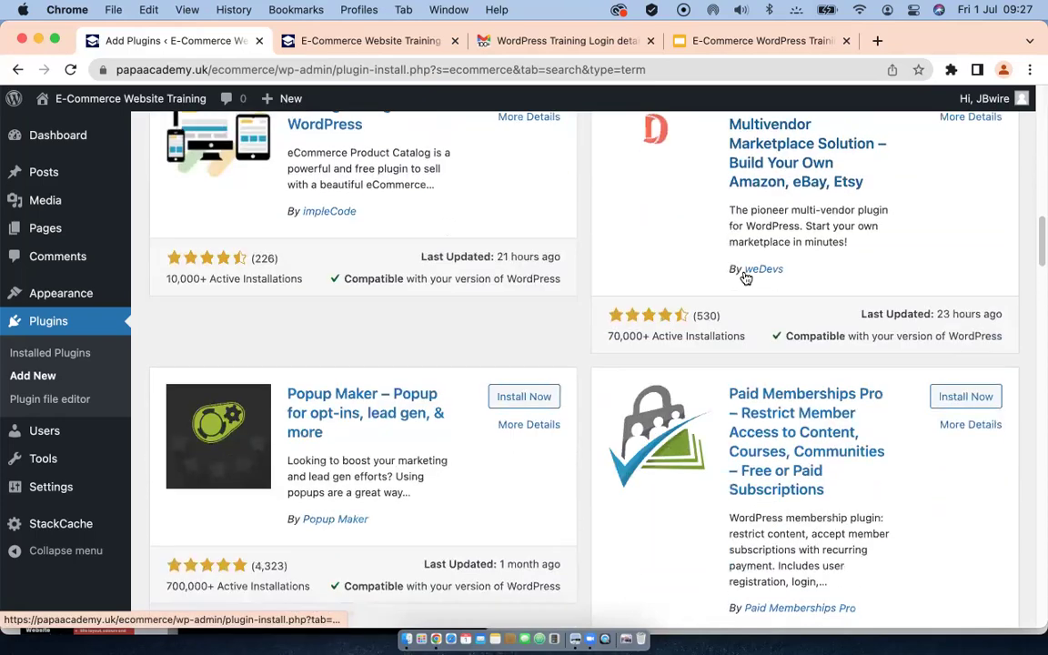
pyautogui.scroll(20, 428, 282)
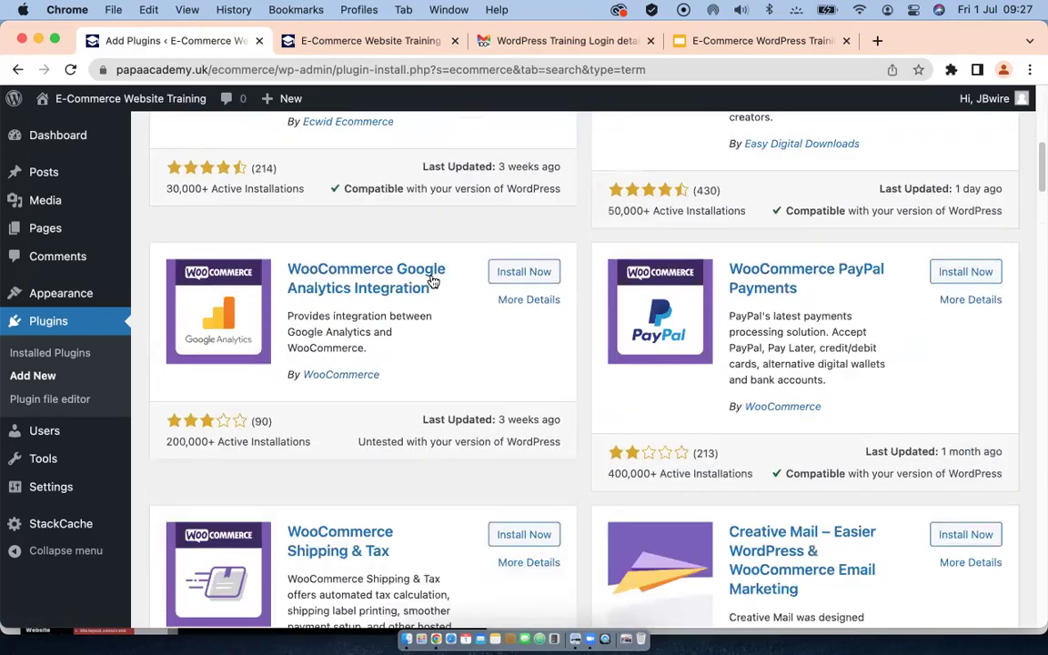
pyautogui.scroll(2, 434, 286)
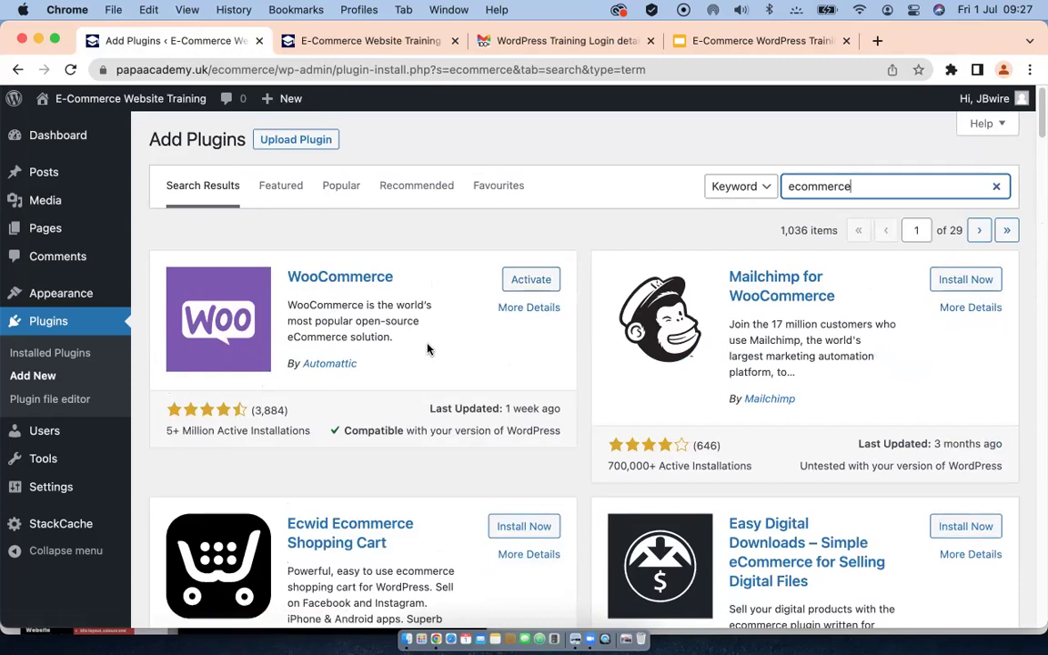
pyautogui.click(40, 354)
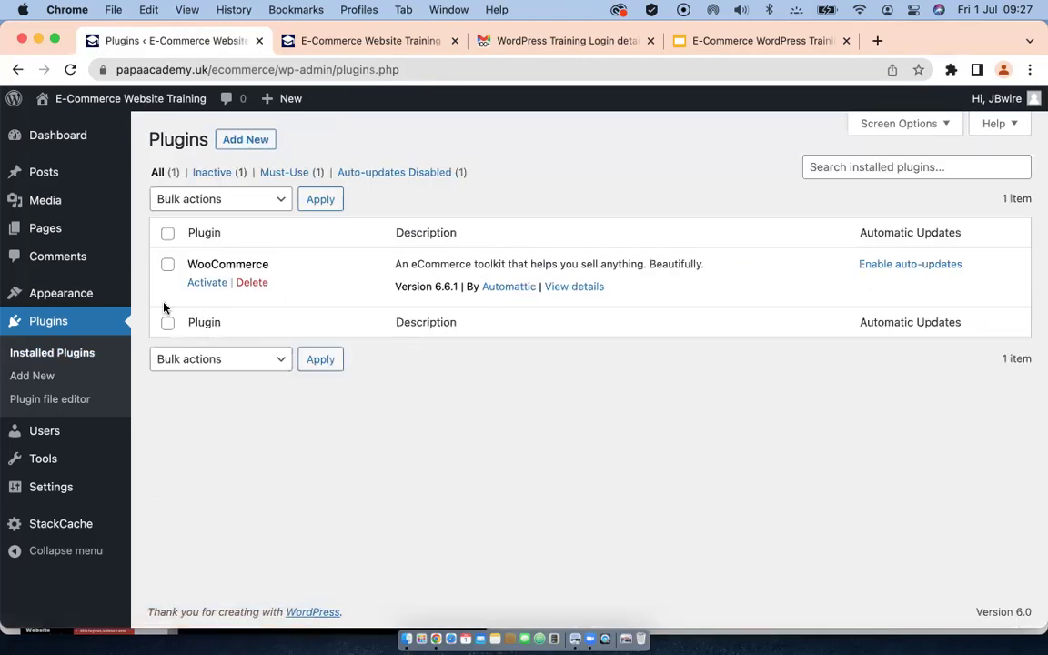
# Step: Activate WooCommerce so its setup wizard launches at Store Details
pyautogui.click(208, 288)
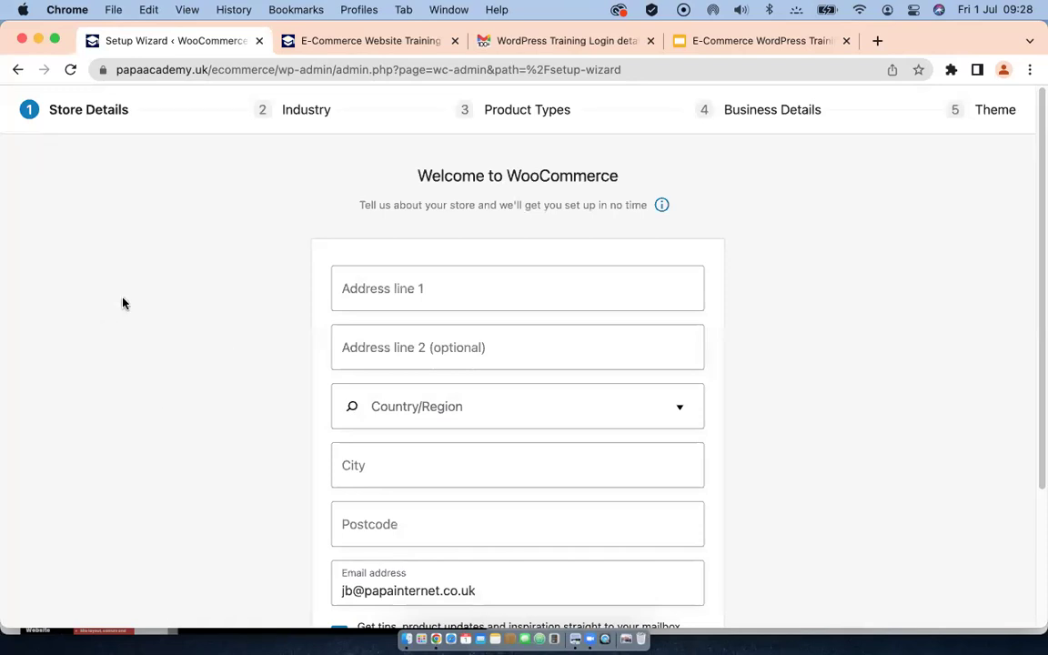
pyautogui.scroll(-1, 125, 302)
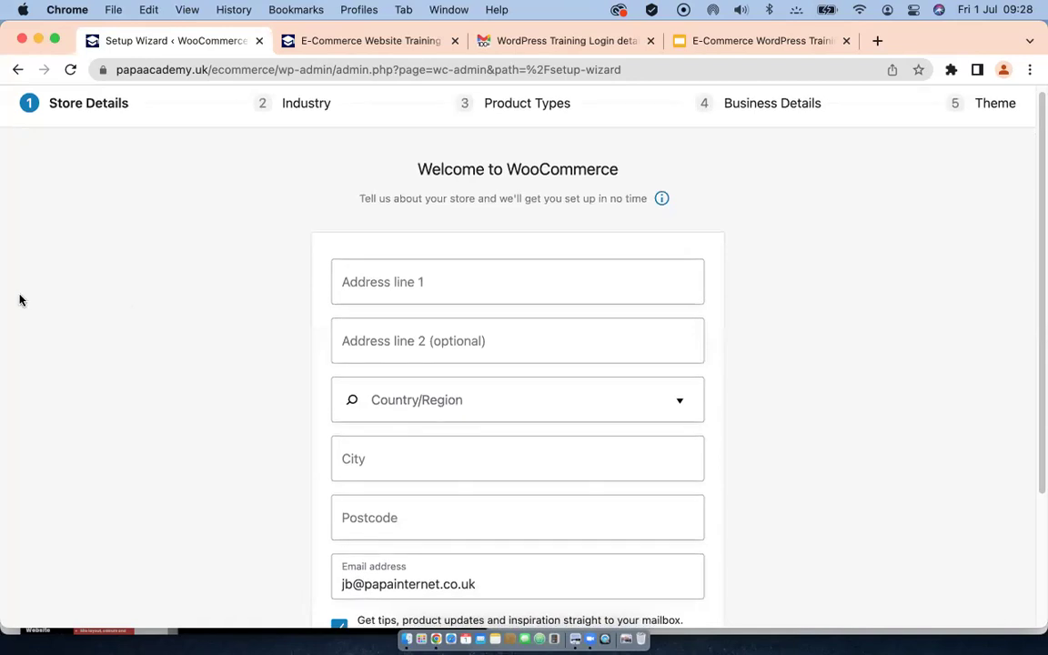
# Step: Enter the store's street address in Address line 1 and choose United Kingdom (UK) as country
pyautogui.click(414, 283)
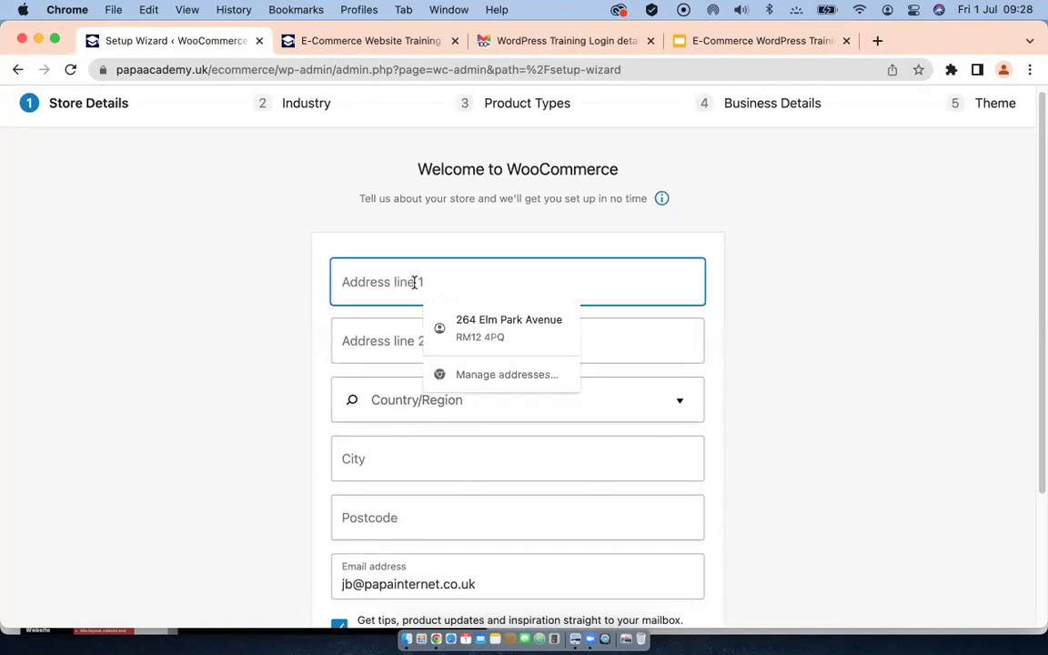
pyautogui.click(117, 318)
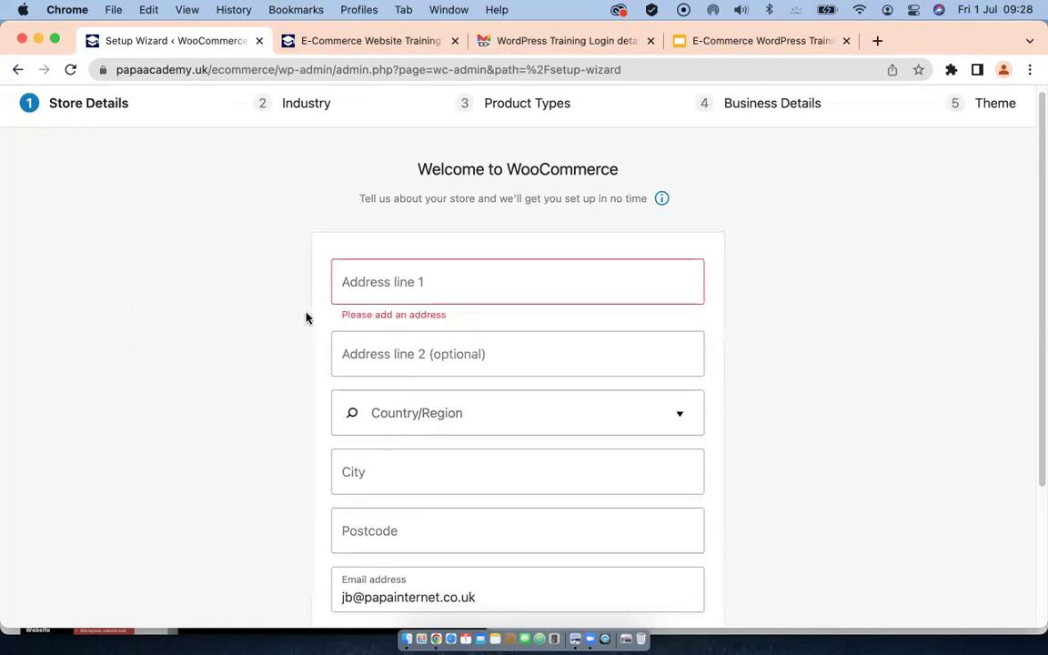
pyautogui.click(360, 283)
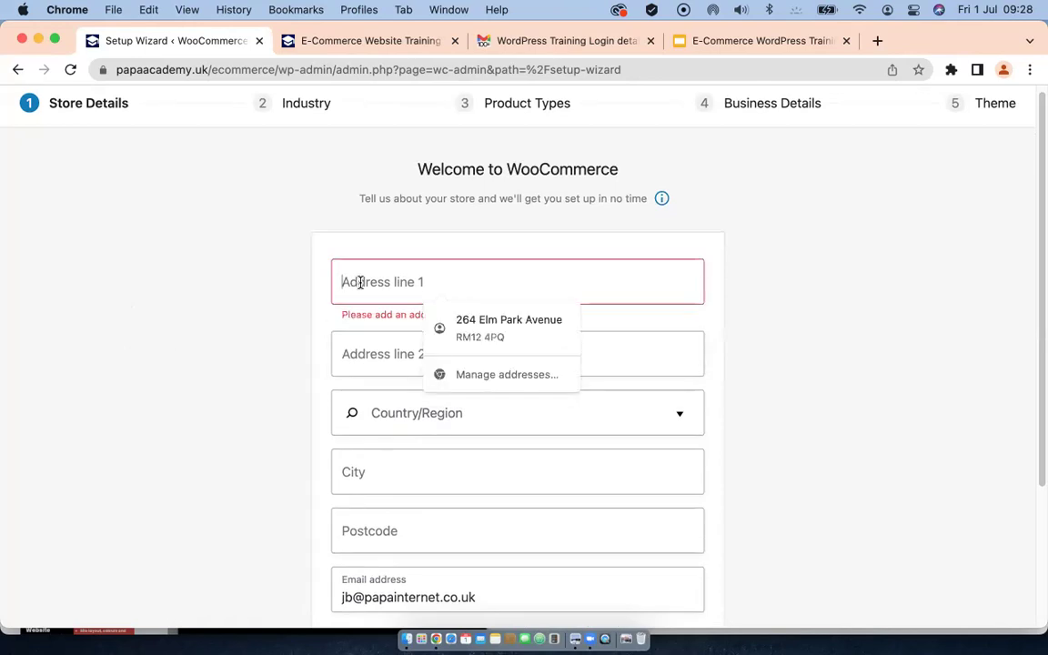
pyautogui.write('1 Down')
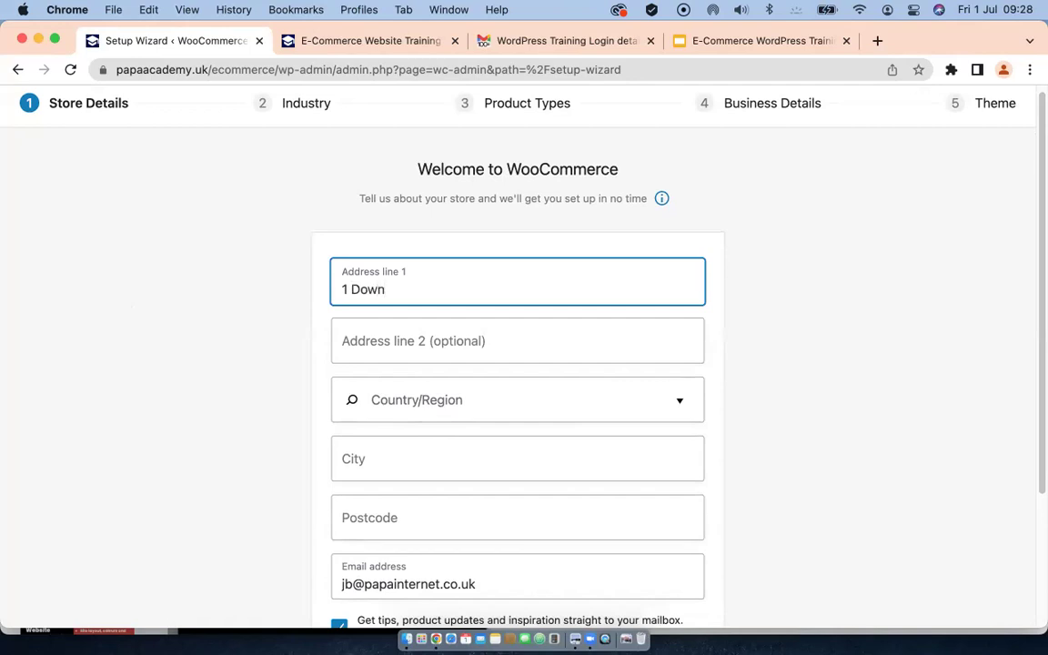
pyautogui.write('ing street')
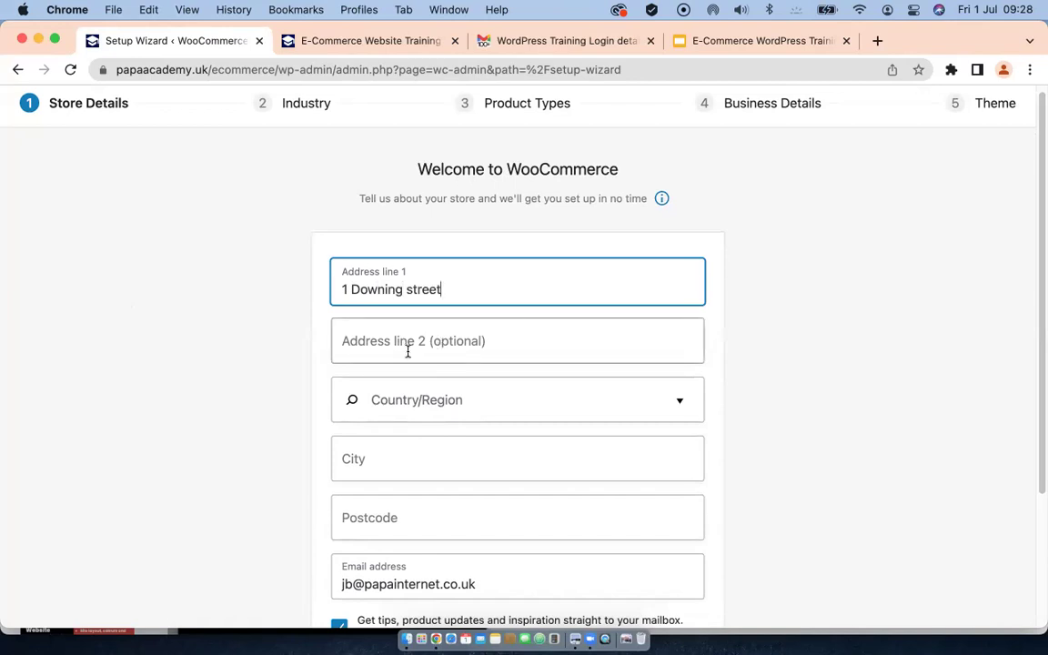
pyautogui.click(422, 402)
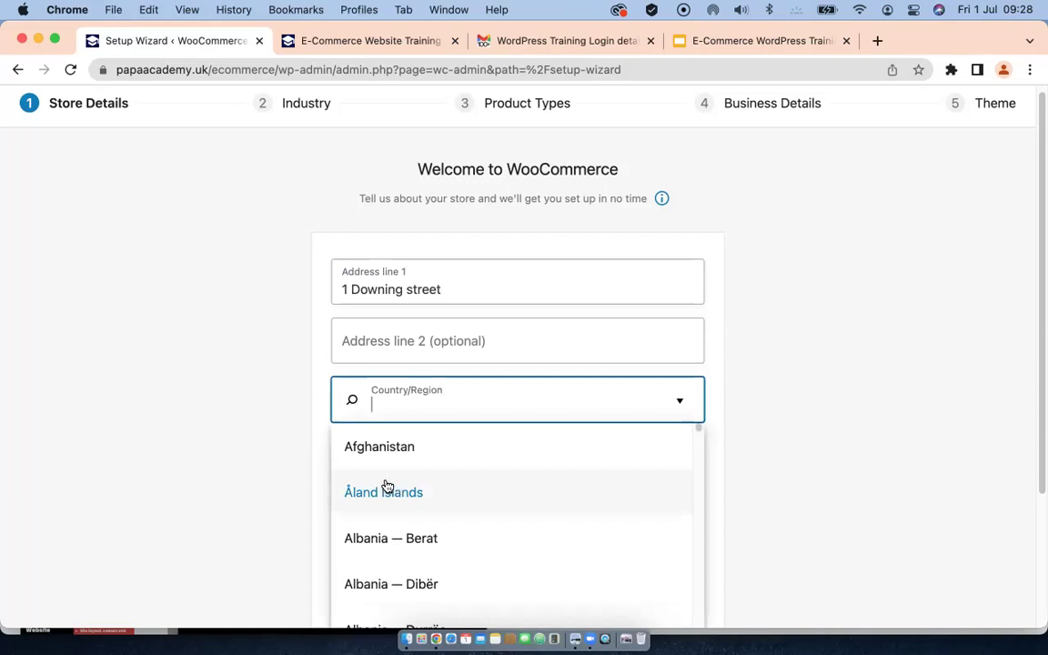
pyautogui.write('Unite')
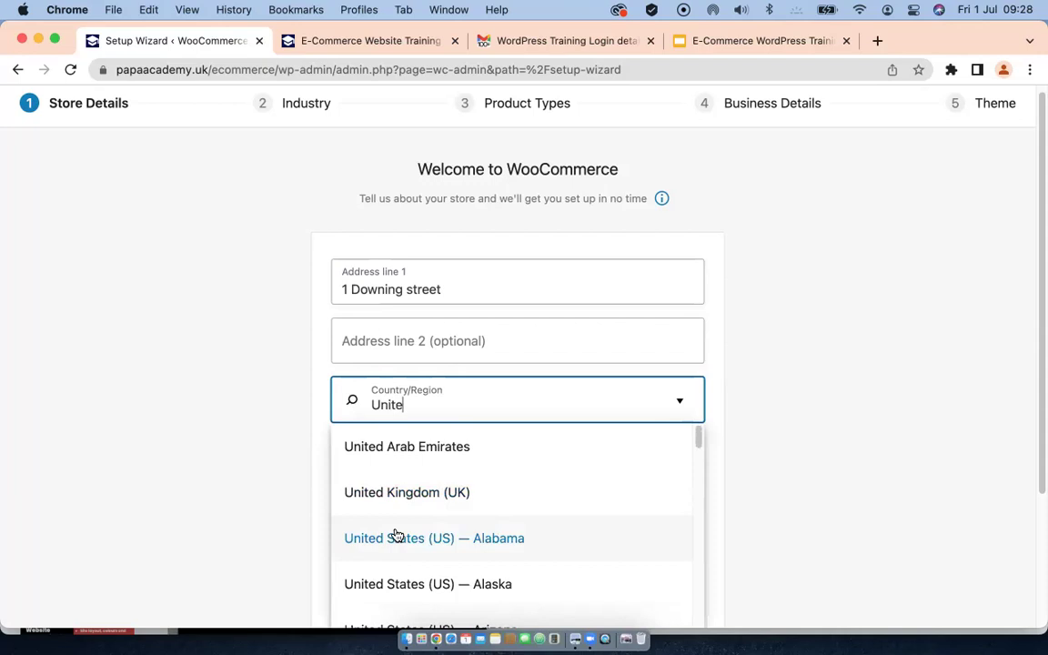
pyautogui.click(407, 492)
pyautogui.scroll(-2, 404, 458)
# Step: Enter London as the store's city
pyautogui.click(403, 403)
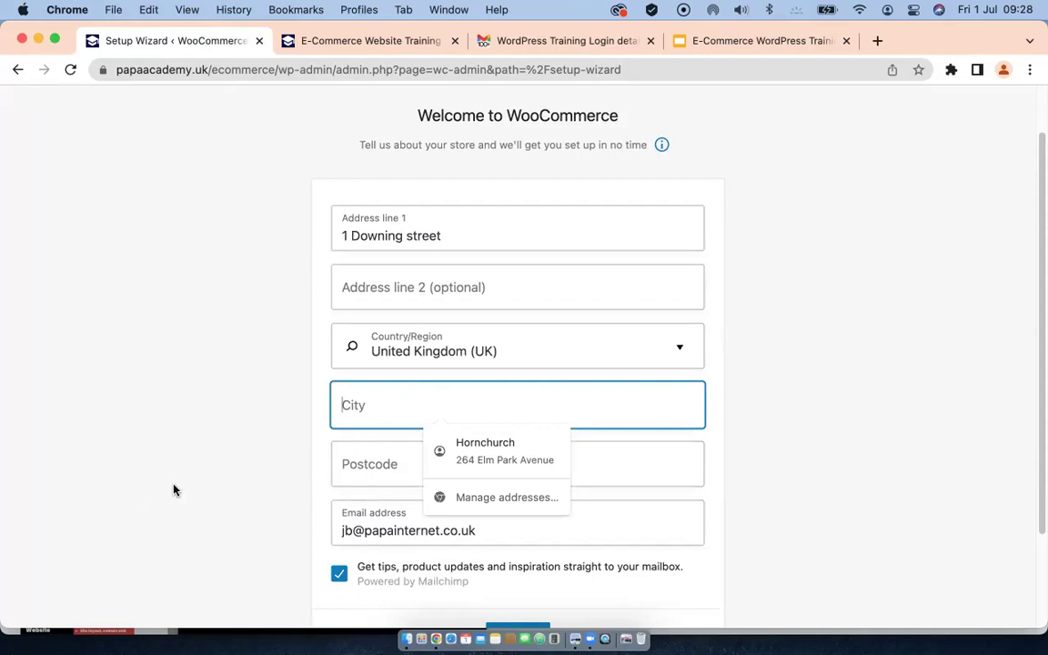
pyautogui.click(184, 411)
pyautogui.click(431, 402)
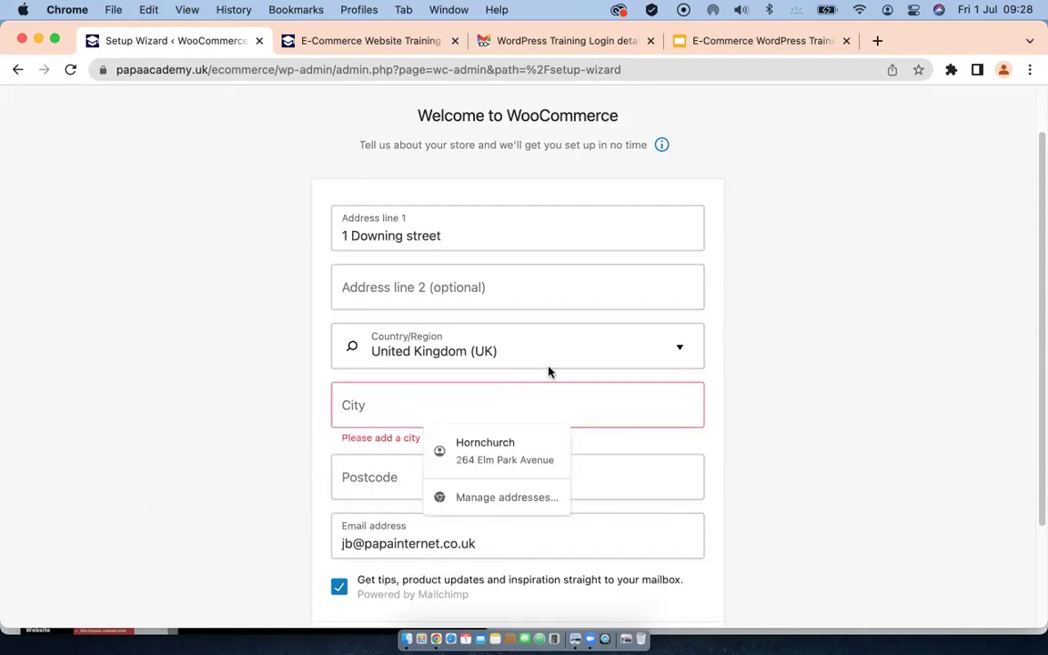
pyautogui.write('Lo')
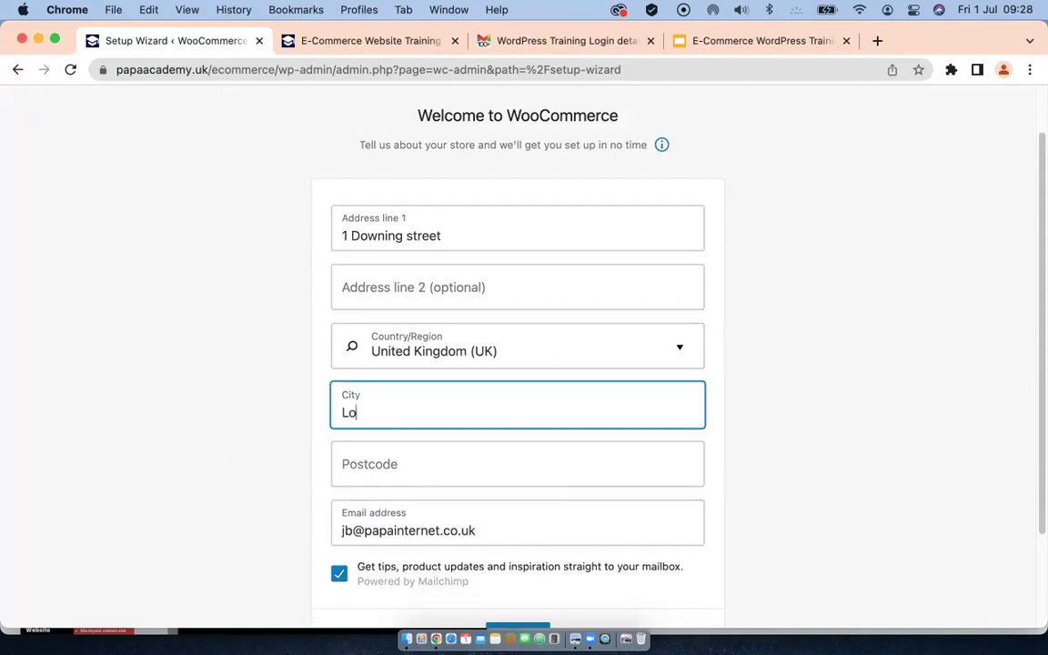
pyautogui.write('ndon')
pyautogui.click(418, 468)
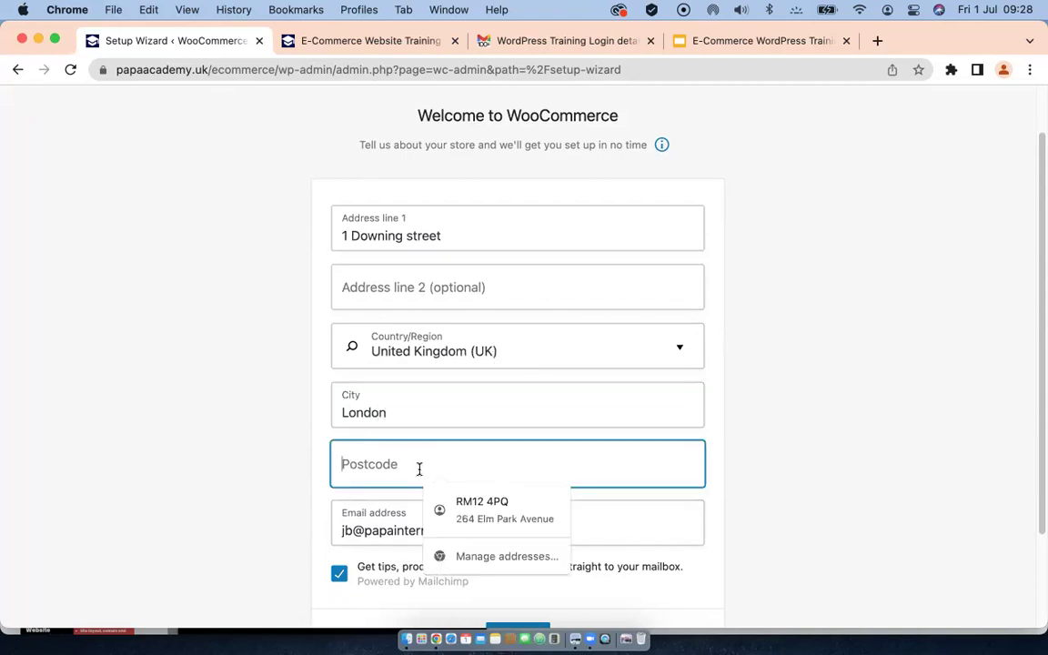
pyautogui.click(270, 464)
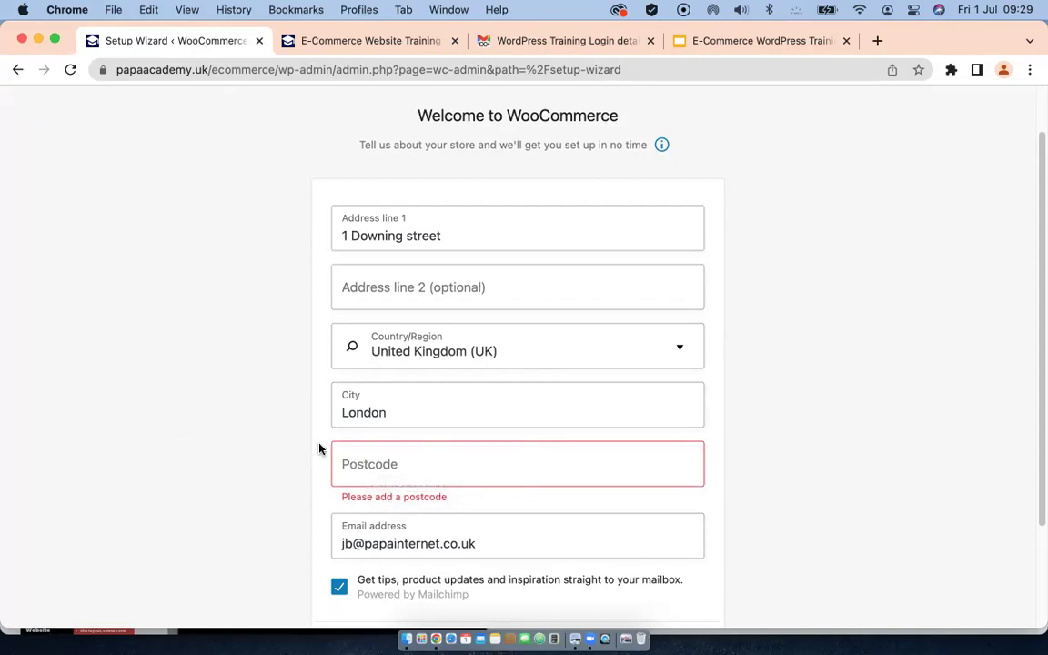
pyautogui.scroll(-2, 475, 398)
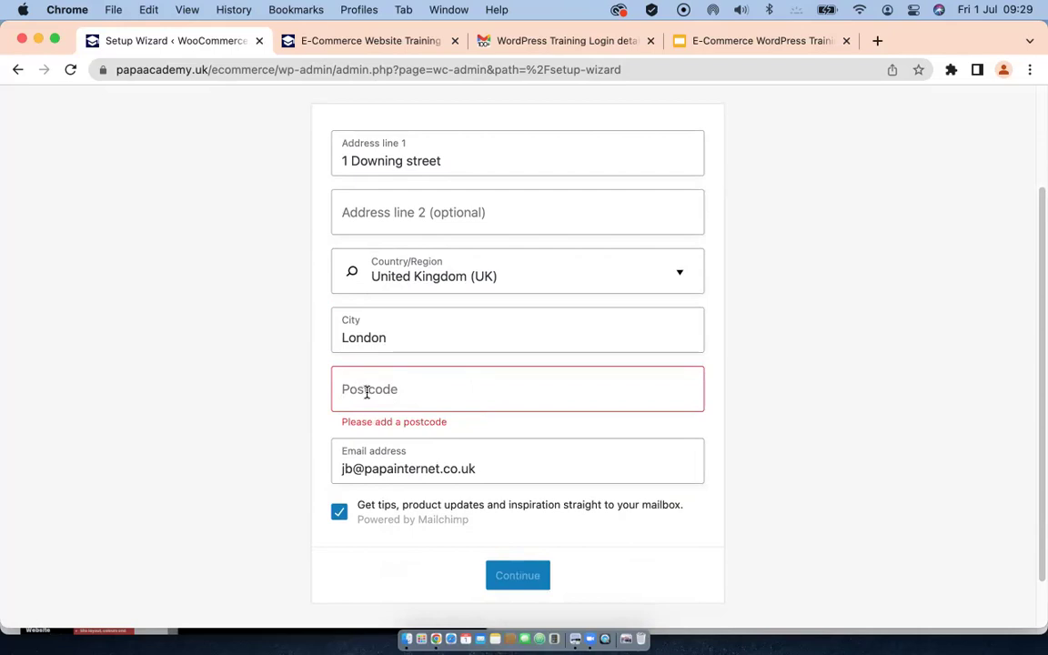
# Step: Type and correct the store's postcode, then submit the Store Details step
pyautogui.click(367, 393)
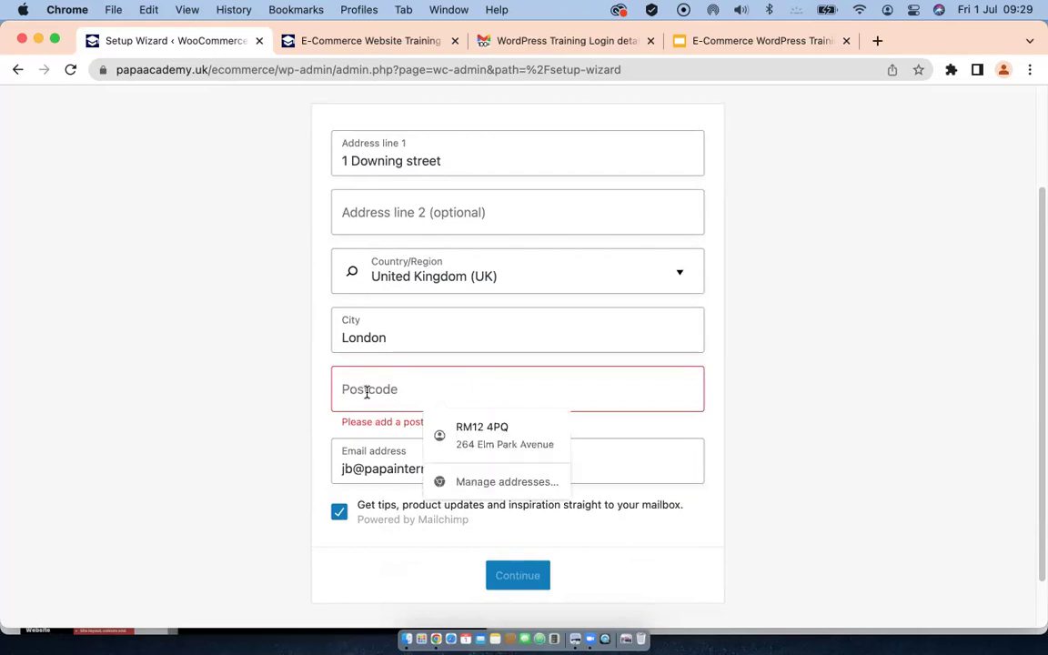
pyautogui.write('E')
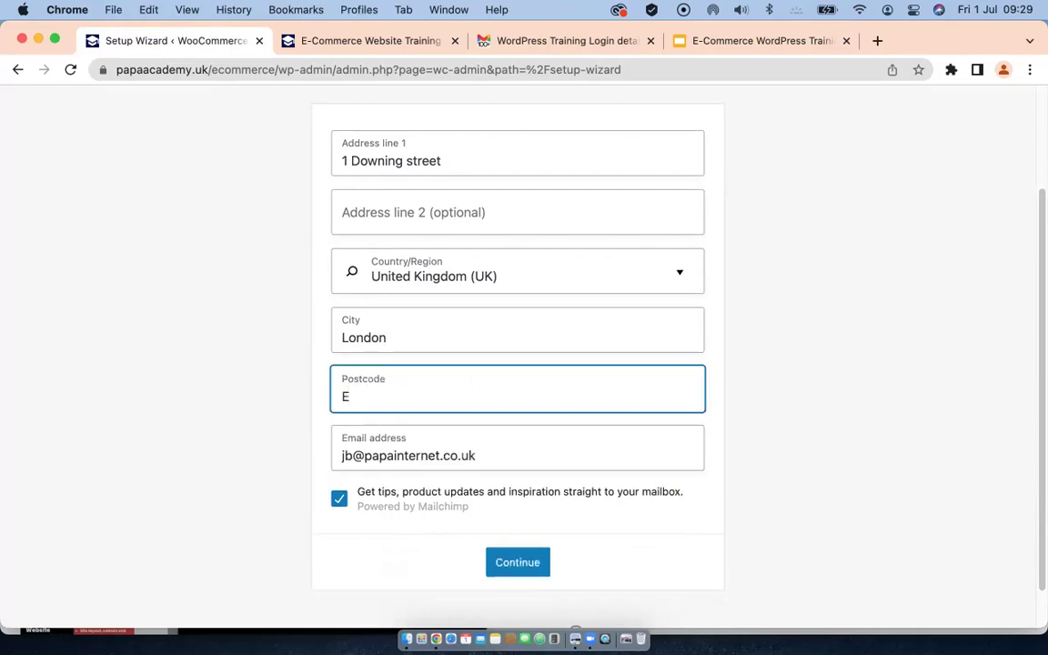
pyautogui.write('Cw1')
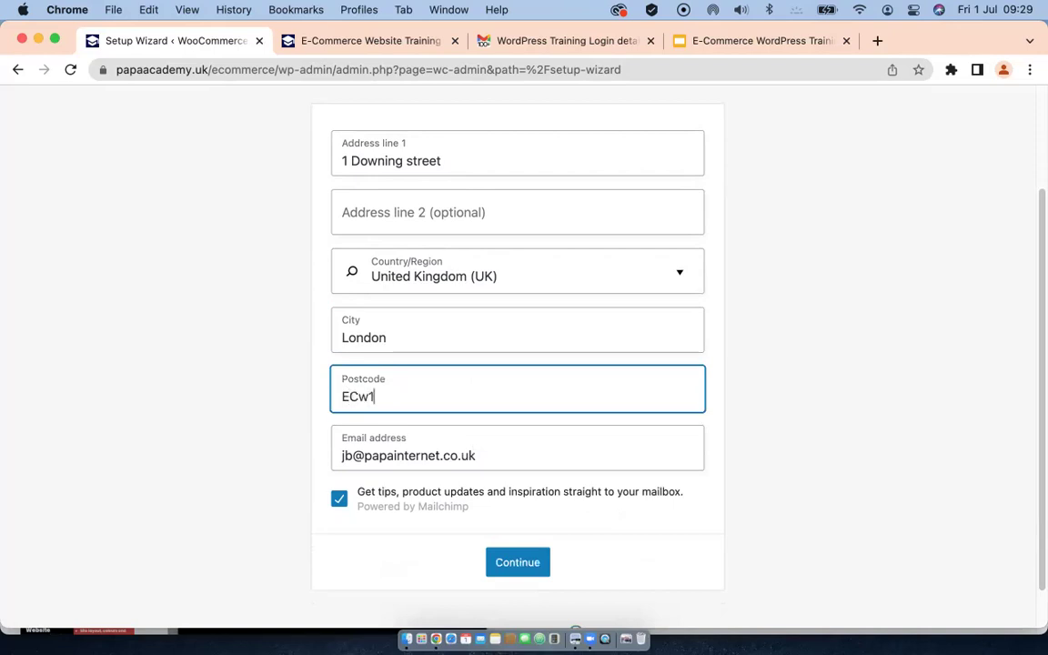
pyautogui.press('BackSpace')
pyautogui.press('BackSpace')
pyautogui.write('1')
pyautogui.write(' E')
pyautogui.press('BackSpace')
pyautogui.write('1')
pyautogui.press('BackSpace')
pyautogui.write('2')
pyautogui.write('EN')
pyautogui.scroll(2, 431, 441)
pyautogui.scroll(-2, 431, 443)
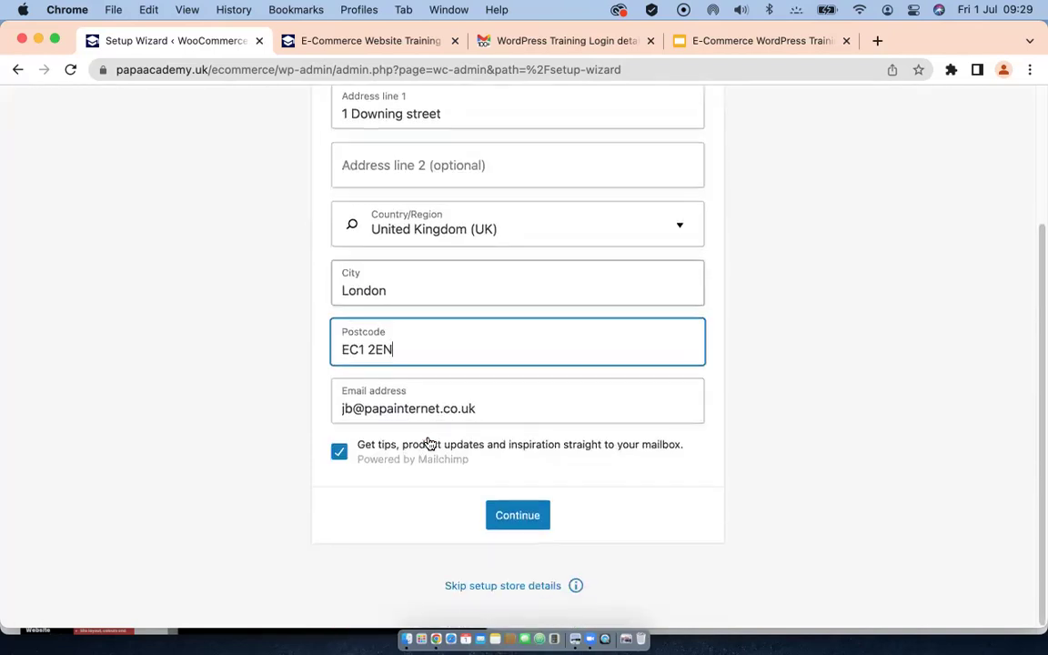
pyautogui.click(530, 515)
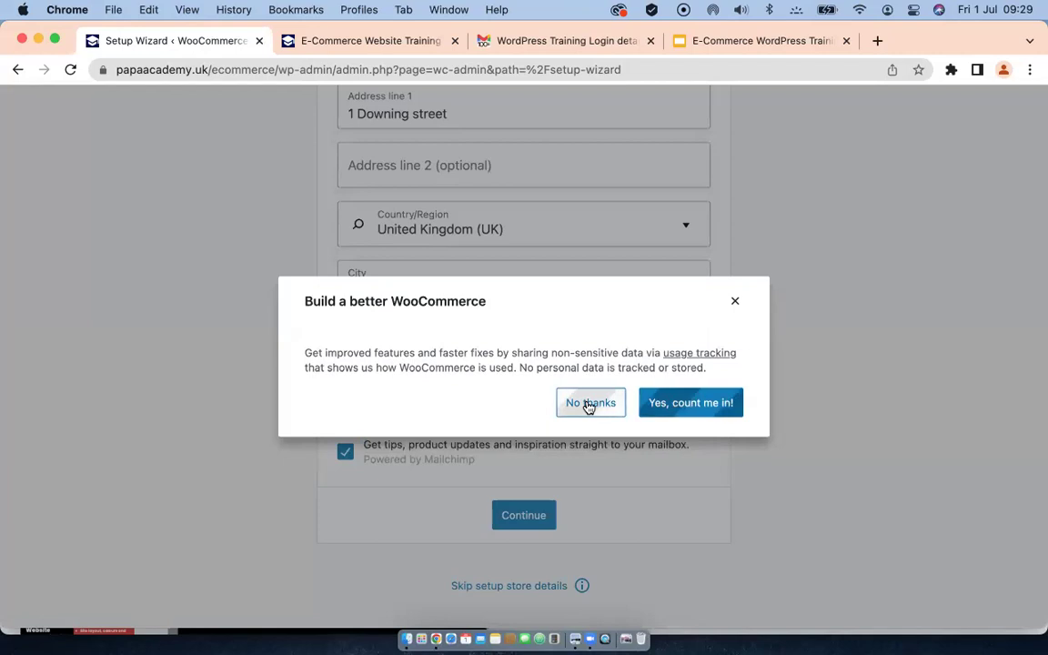
# Step: Decline usage tracking, tick Health and beauty as the industry, and continue to Product Types
pyautogui.click(589, 405)
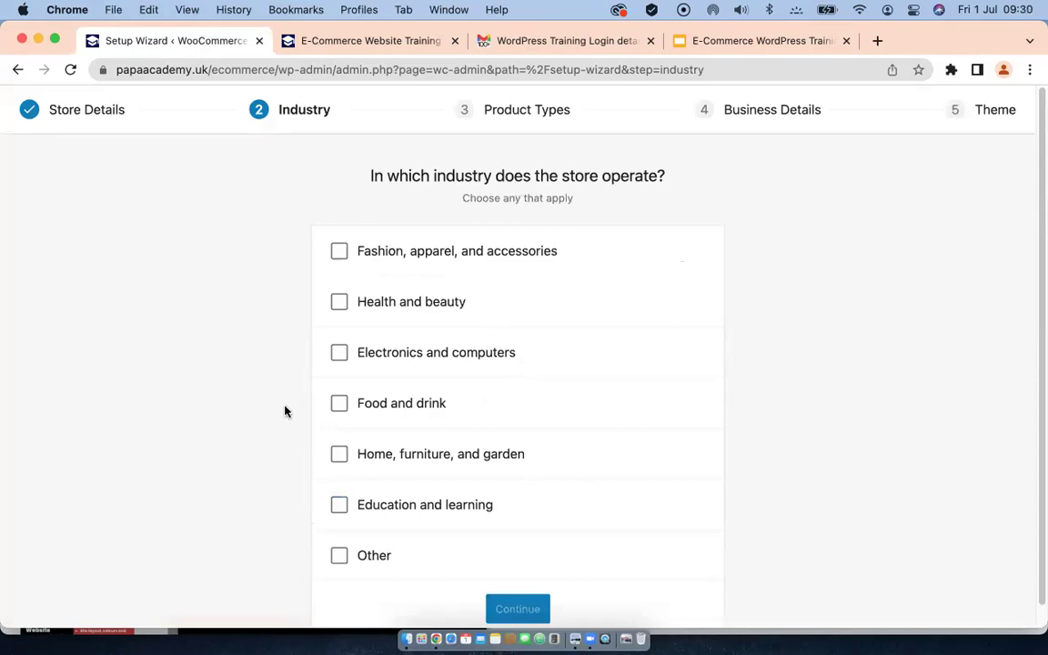
pyautogui.click(340, 305)
pyautogui.scroll(-2, 552, 455)
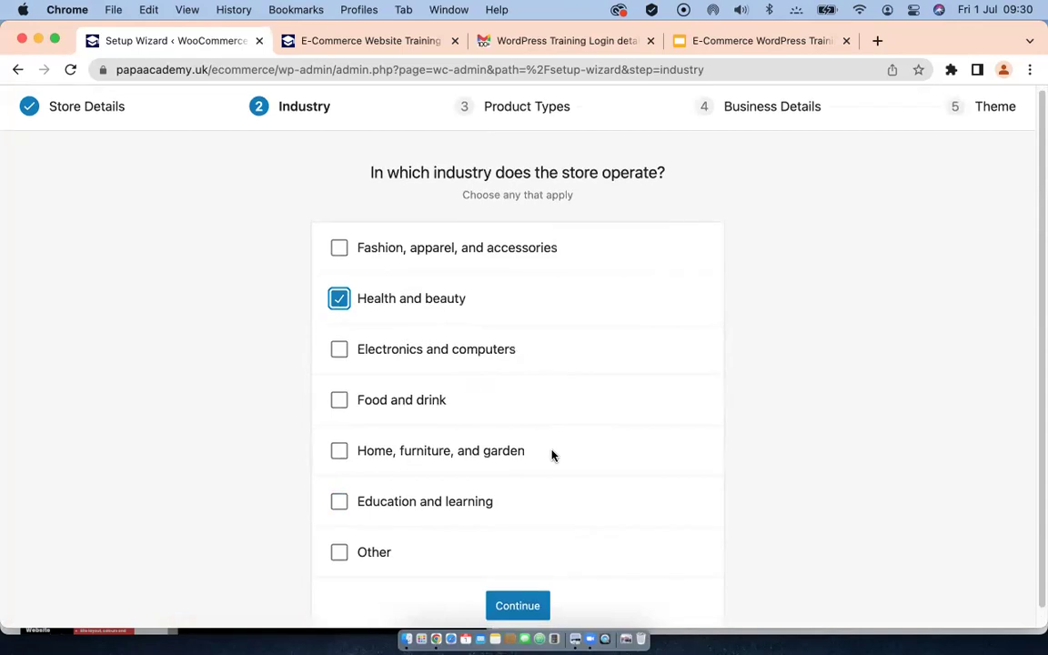
pyautogui.click(514, 589)
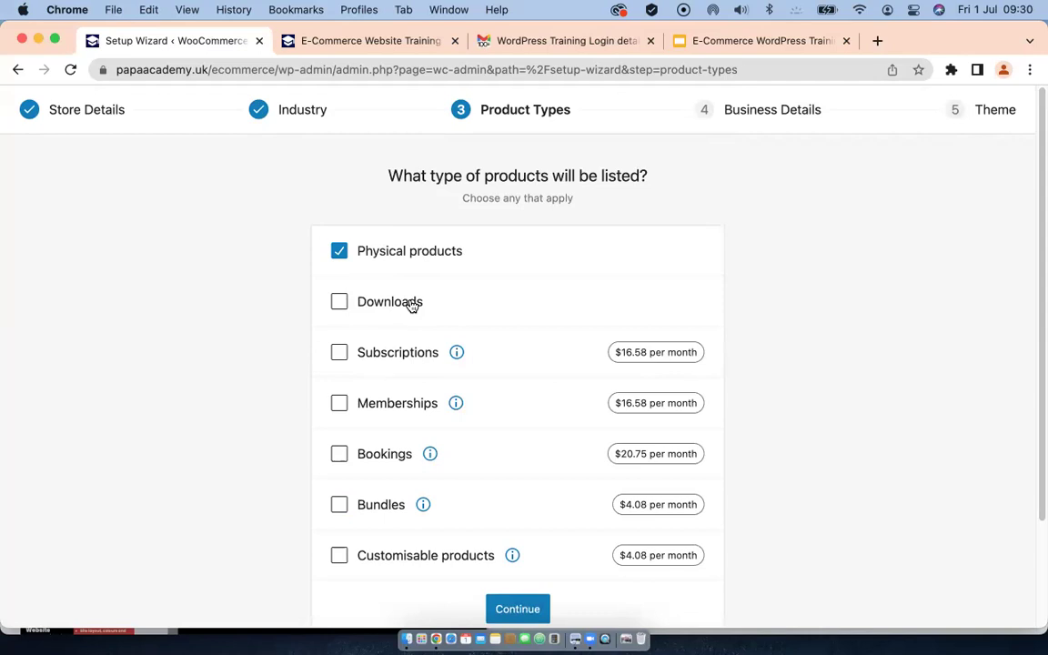
# Step: Keep Physical products as the store's product type and continue to Business Details
pyautogui.scroll(-3, 446, 333)
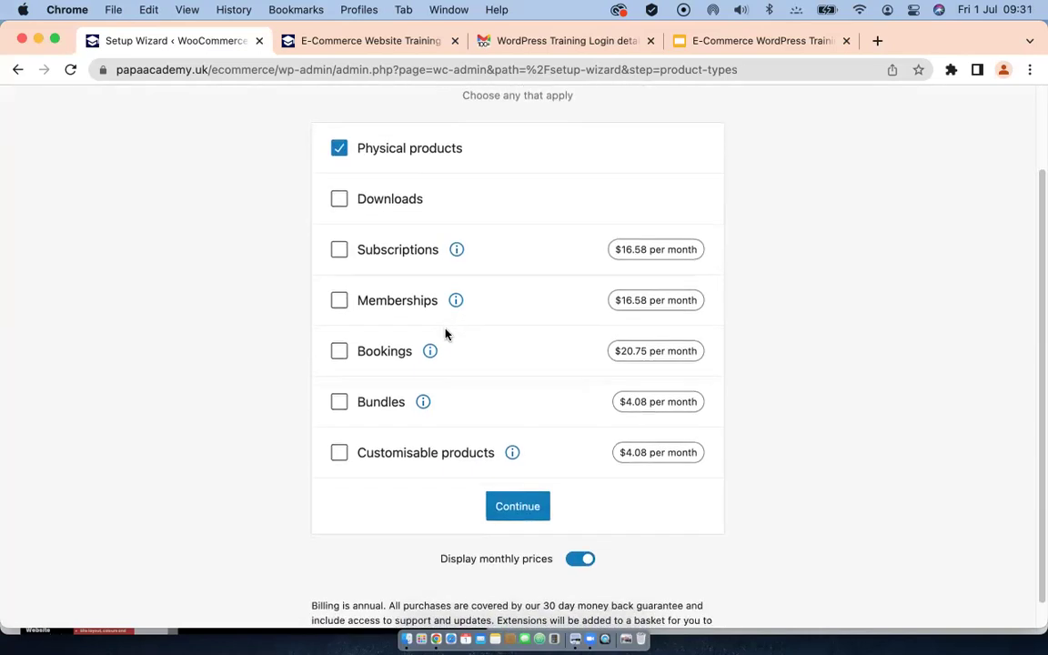
pyautogui.scroll(3, 439, 335)
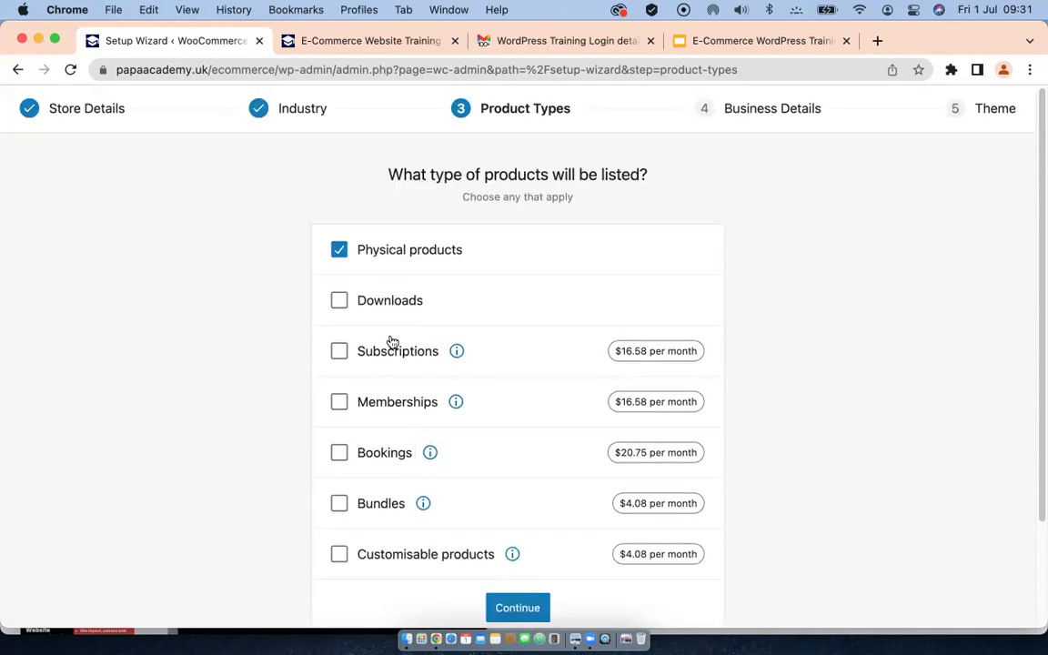
pyautogui.scroll(-3, 391, 340)
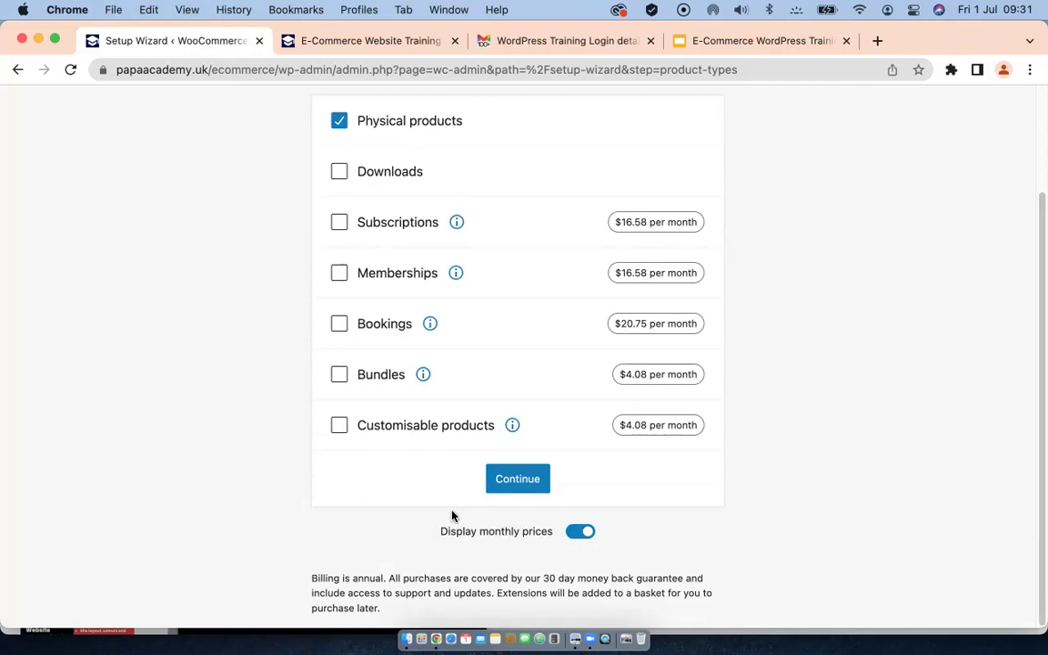
pyautogui.click(517, 479)
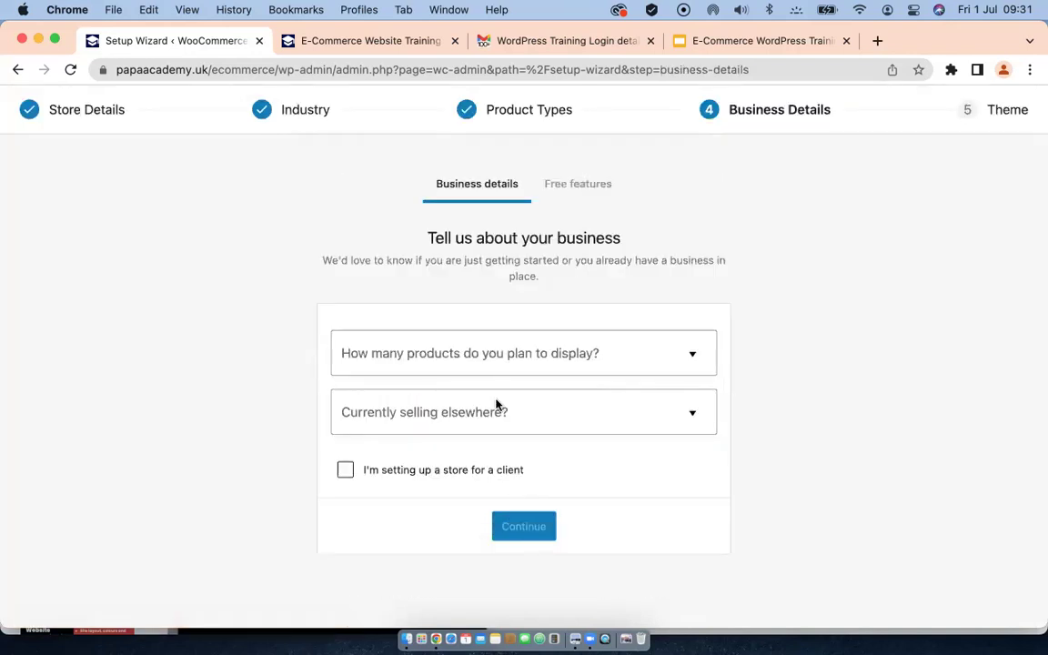
pyautogui.click(509, 354)
# Step: Answer 11 - 100 planned products and No to selling elsewhere, then continue
pyautogui.click(377, 491)
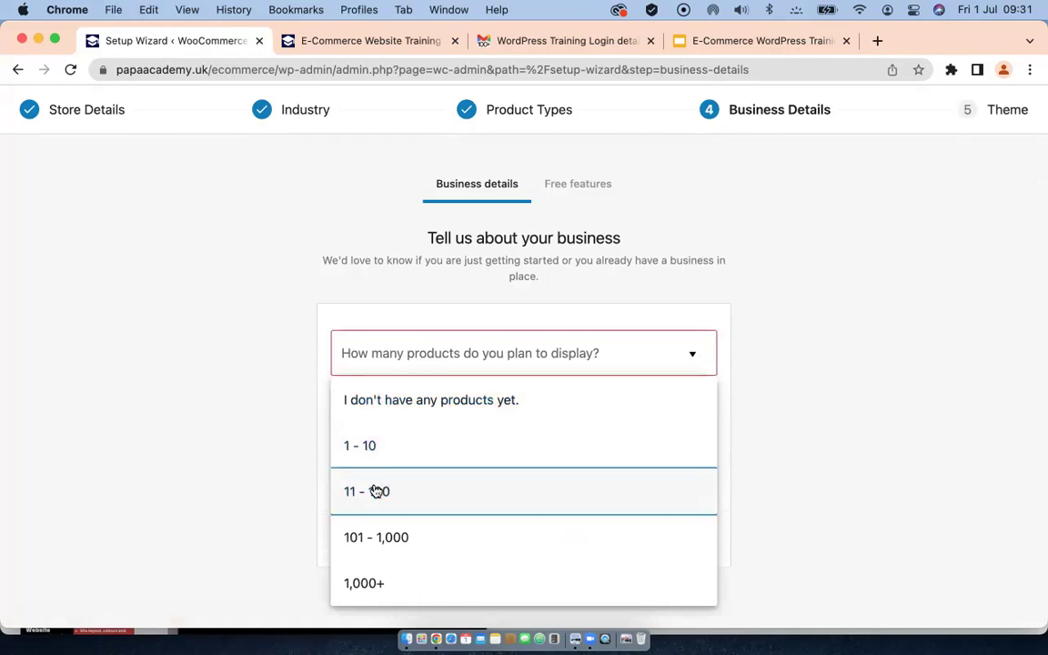
pyautogui.click(438, 414)
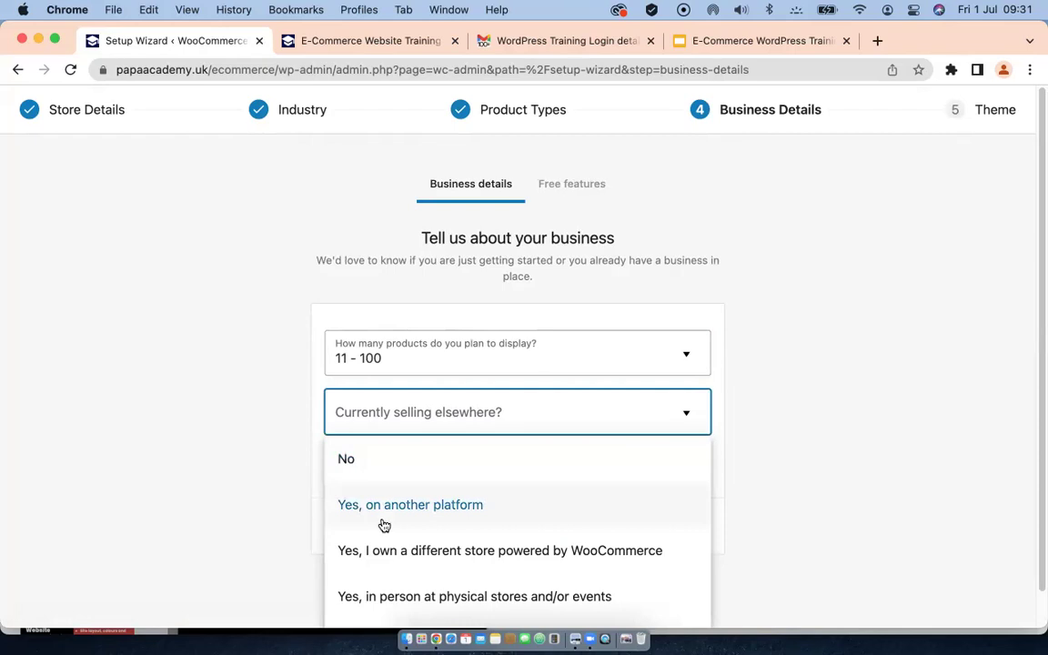
pyautogui.click(369, 464)
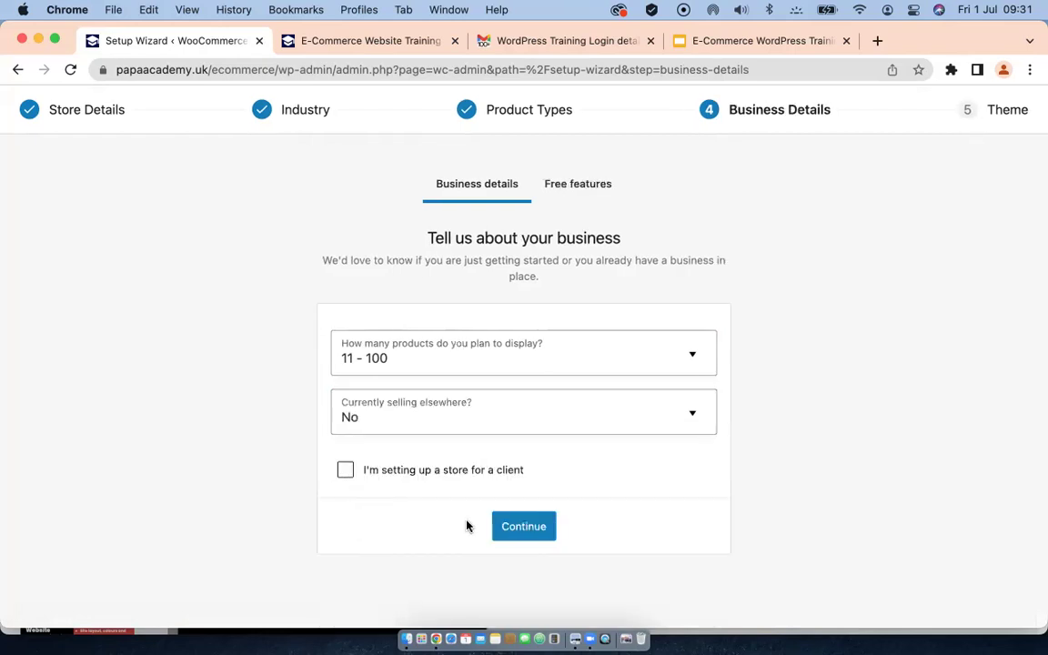
pyautogui.click(531, 532)
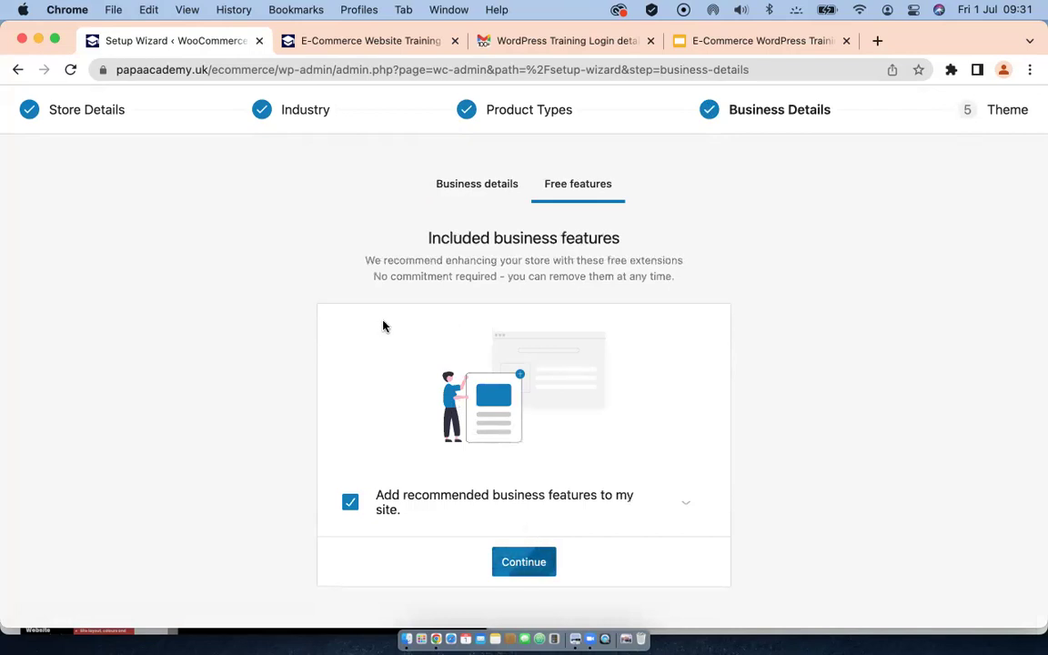
# Step: Expand the recommended features and untick WooCommerce Tax and Jetpack
pyautogui.scroll(-3, 424, 431)
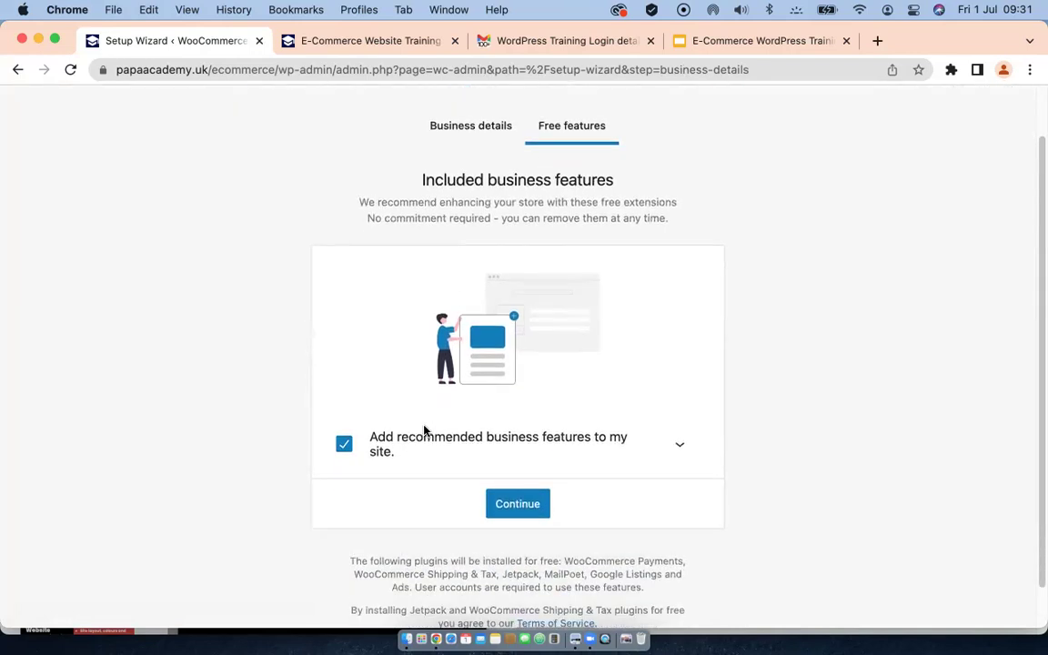
pyautogui.scroll(-1, 386, 427)
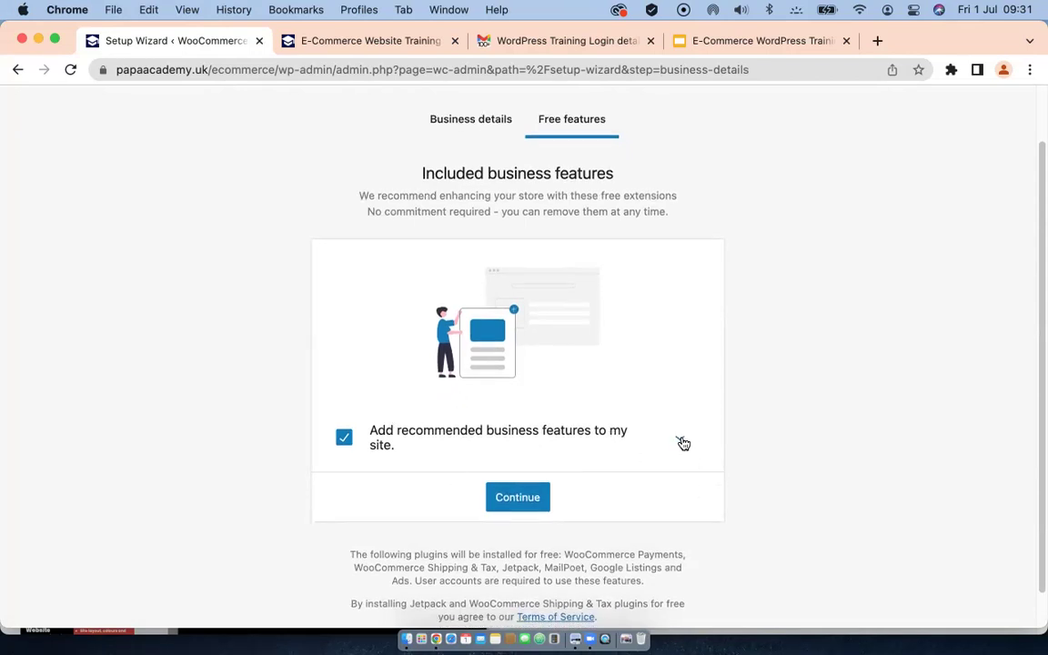
pyautogui.click(681, 440)
pyautogui.scroll(-4, 589, 393)
pyautogui.scroll(-3, 589, 393)
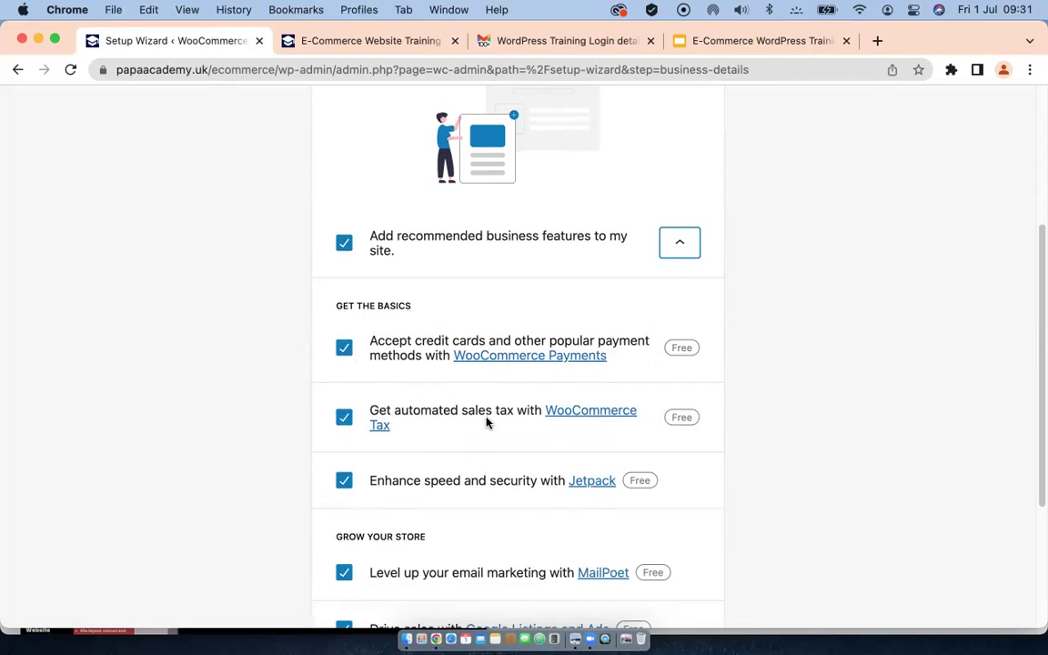
pyautogui.click(345, 421)
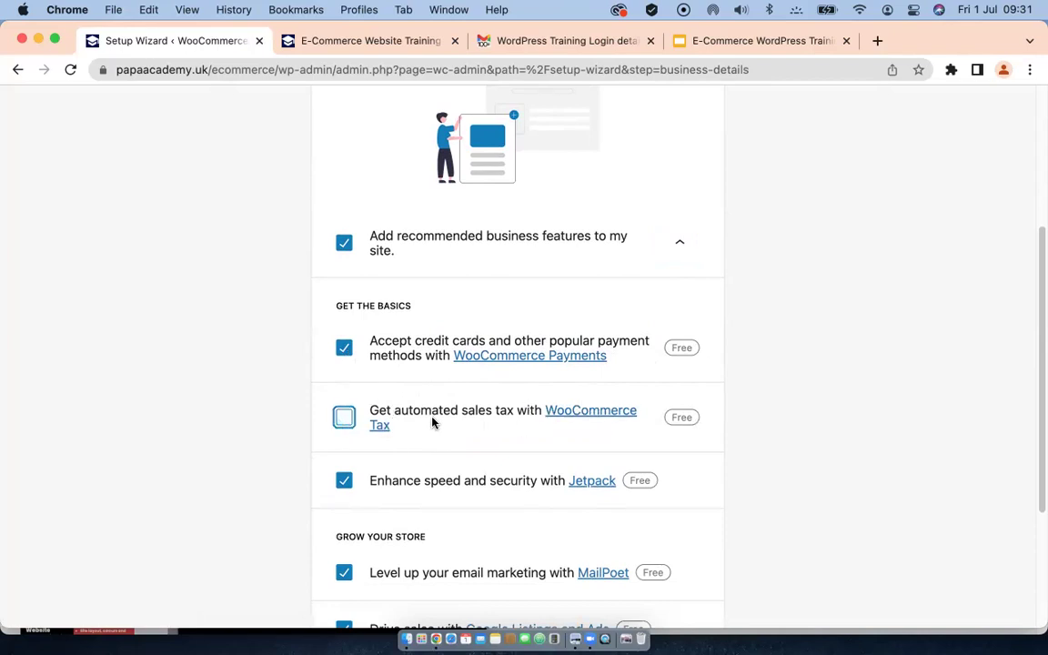
pyautogui.scroll(-2, 423, 407)
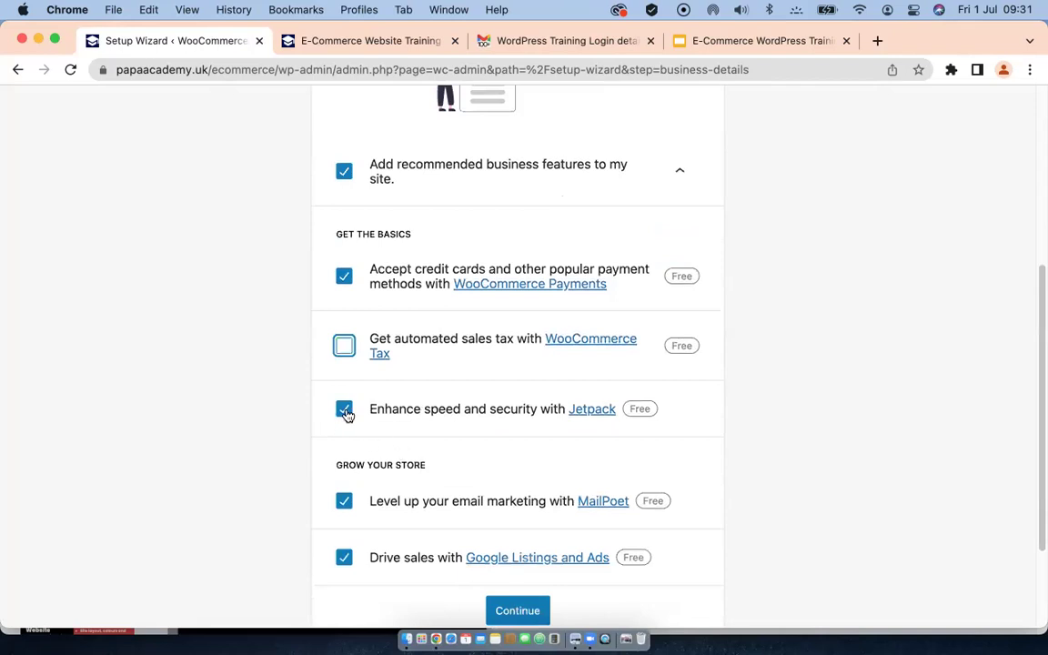
pyautogui.click(345, 411)
# Step: Untick Add recommended business features and continue past Free features
pyautogui.scroll(-2, 414, 459)
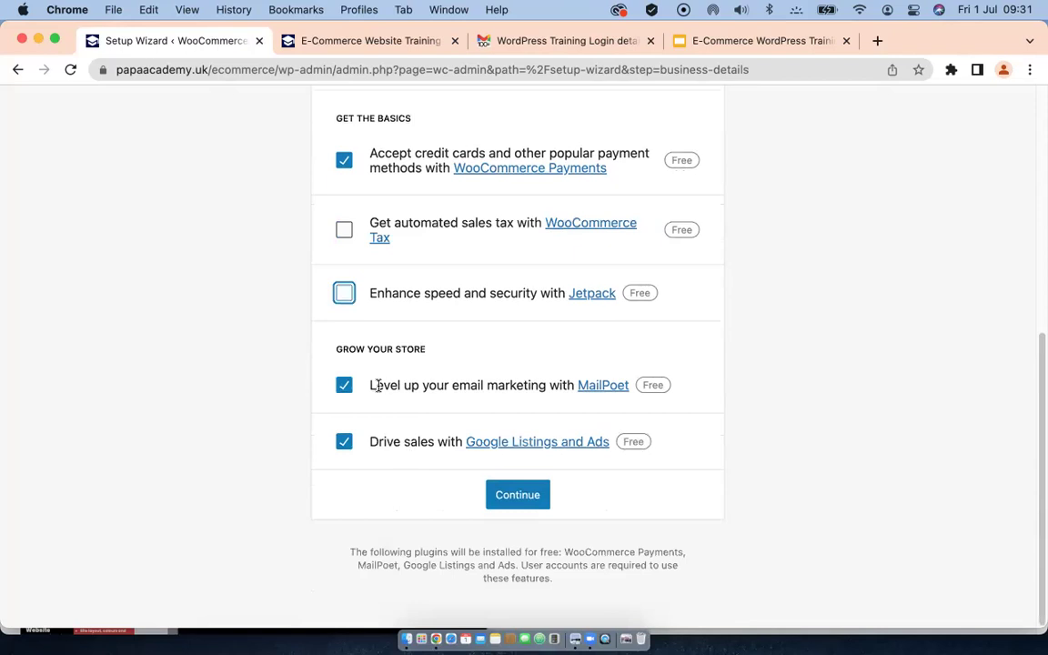
pyautogui.scroll(5, 369, 330)
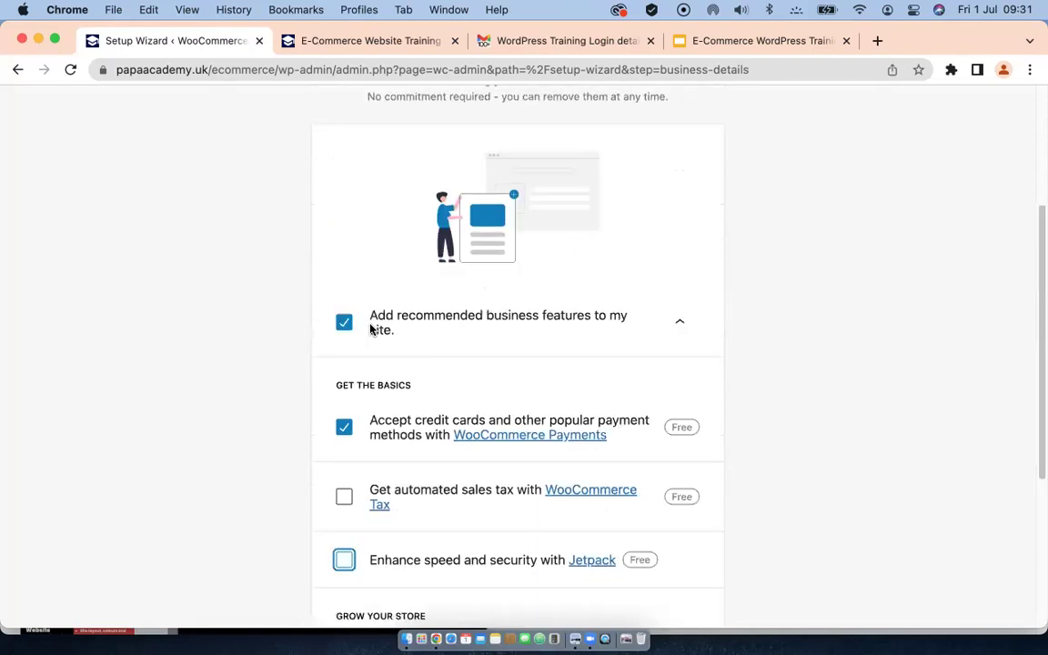
pyautogui.scroll(-5, 408, 368)
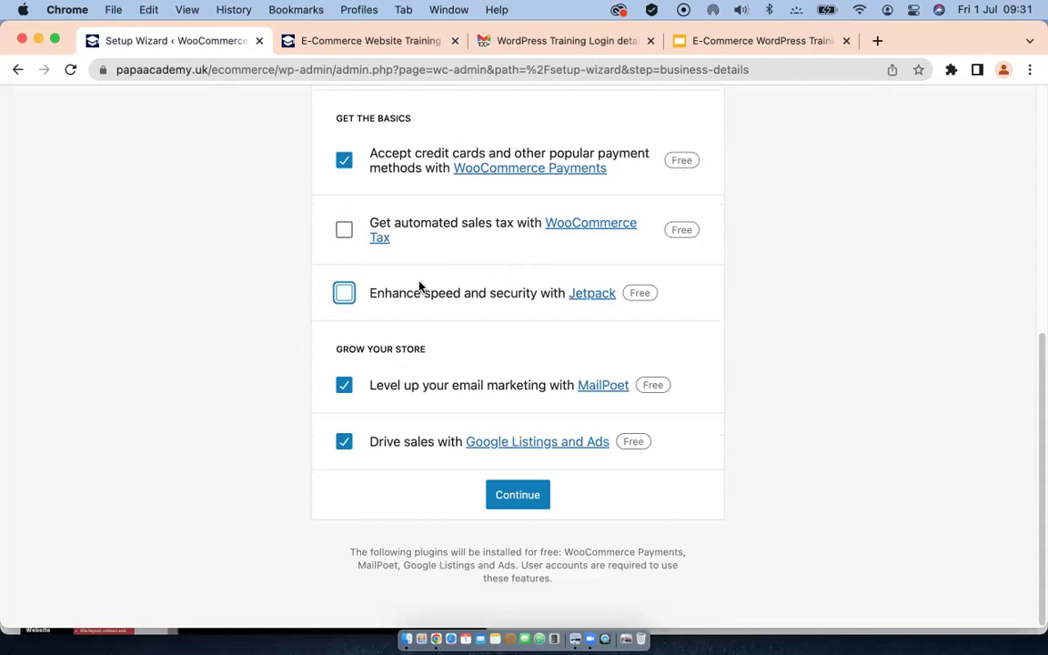
pyautogui.scroll(4, 420, 289)
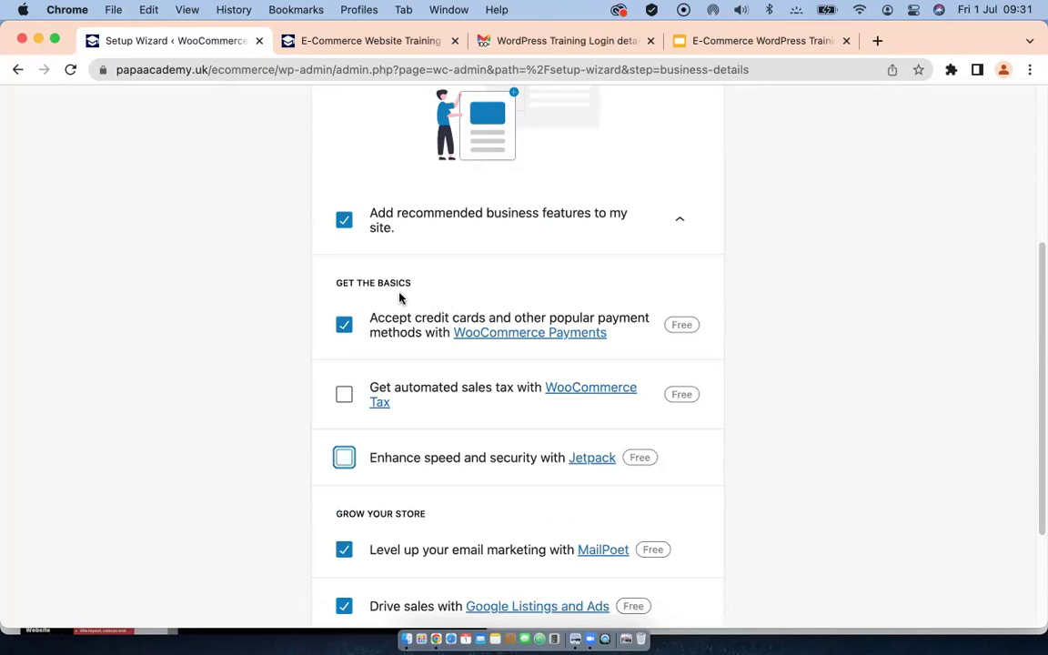
pyautogui.scroll(-4, 396, 293)
pyautogui.scroll(8, 396, 293)
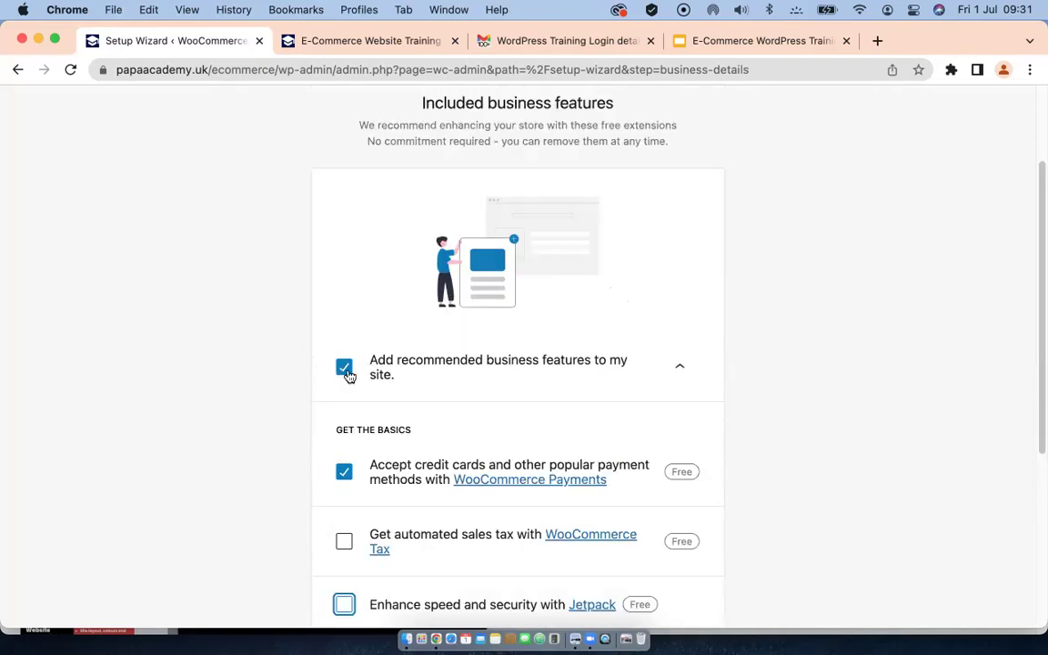
pyautogui.click(344, 366)
pyautogui.scroll(-5, 476, 355)
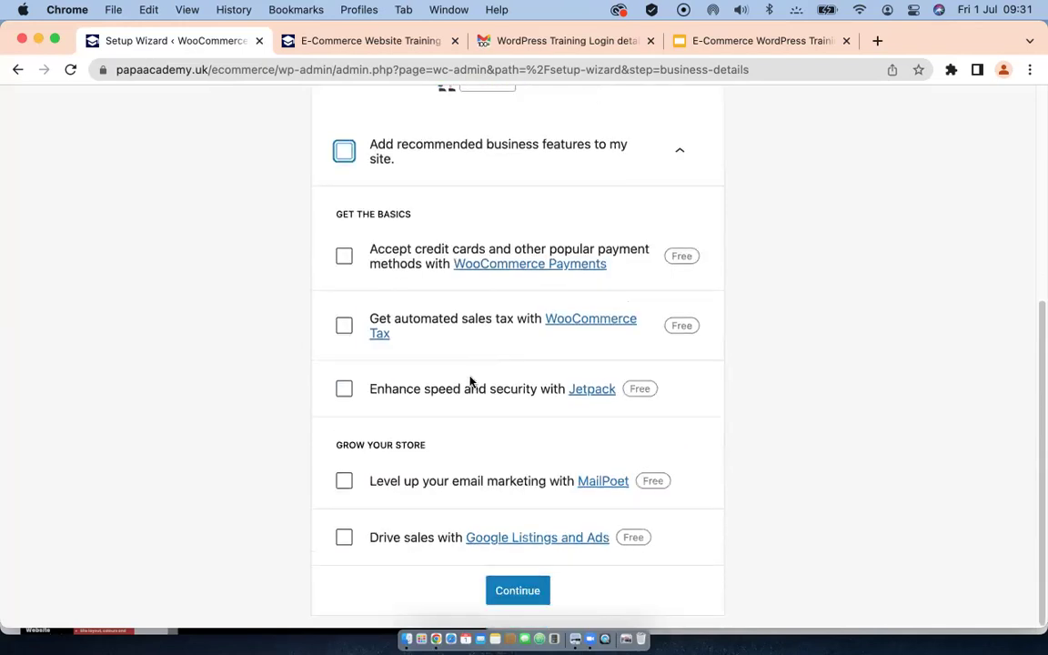
pyautogui.click(533, 591)
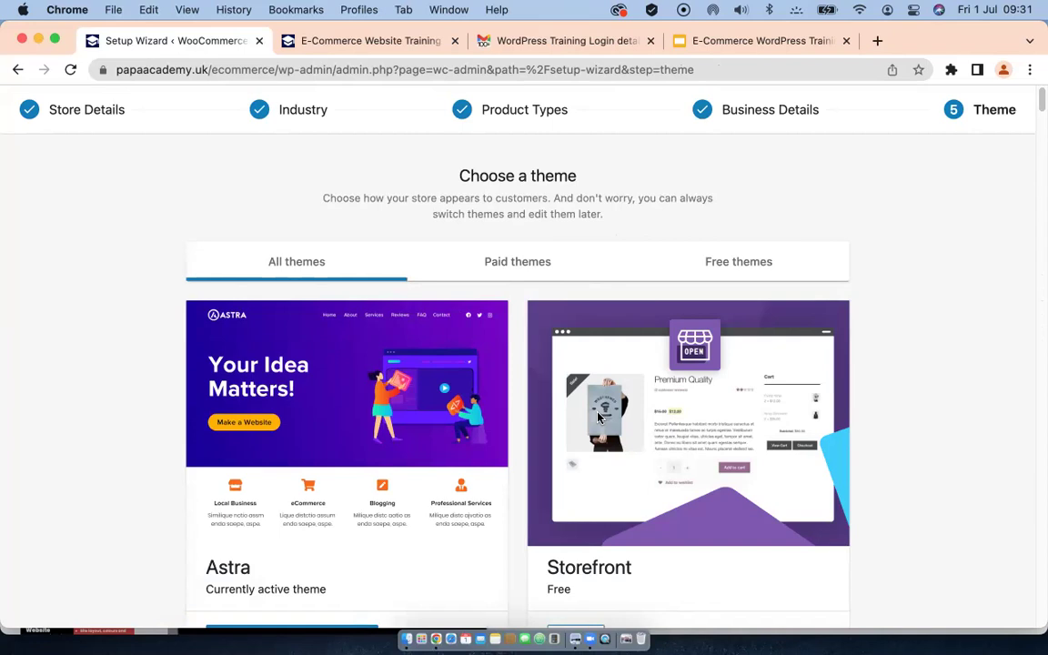
# Step: Browse the theme gallery, then continue with the active Astra theme
pyautogui.scroll(-2, 597, 417)
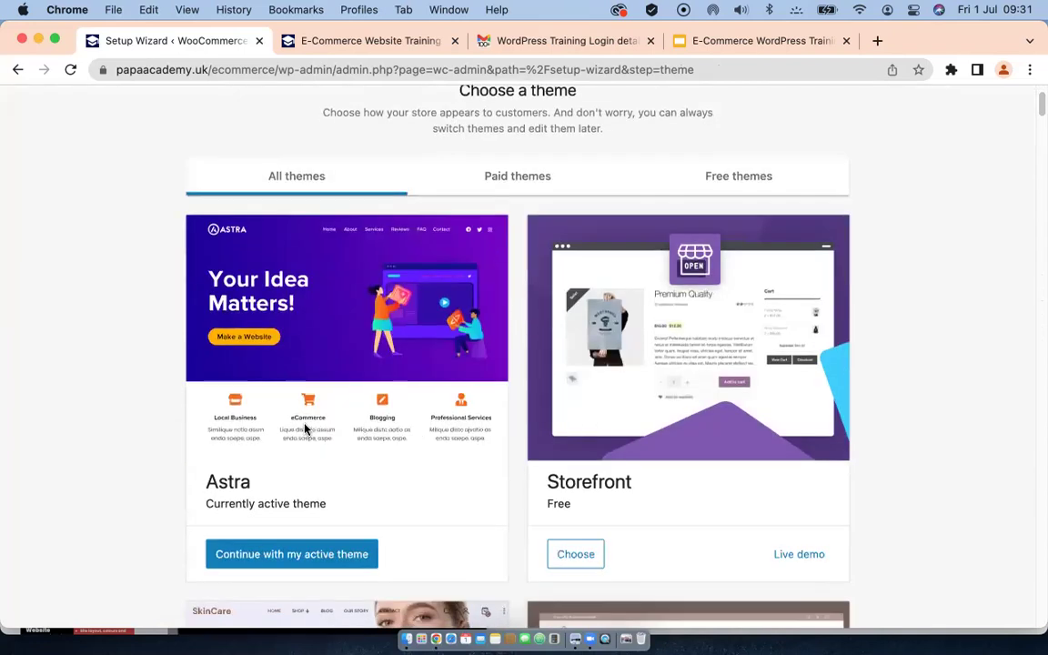
pyautogui.scroll(-1, 307, 425)
pyautogui.scroll(-2, 306, 425)
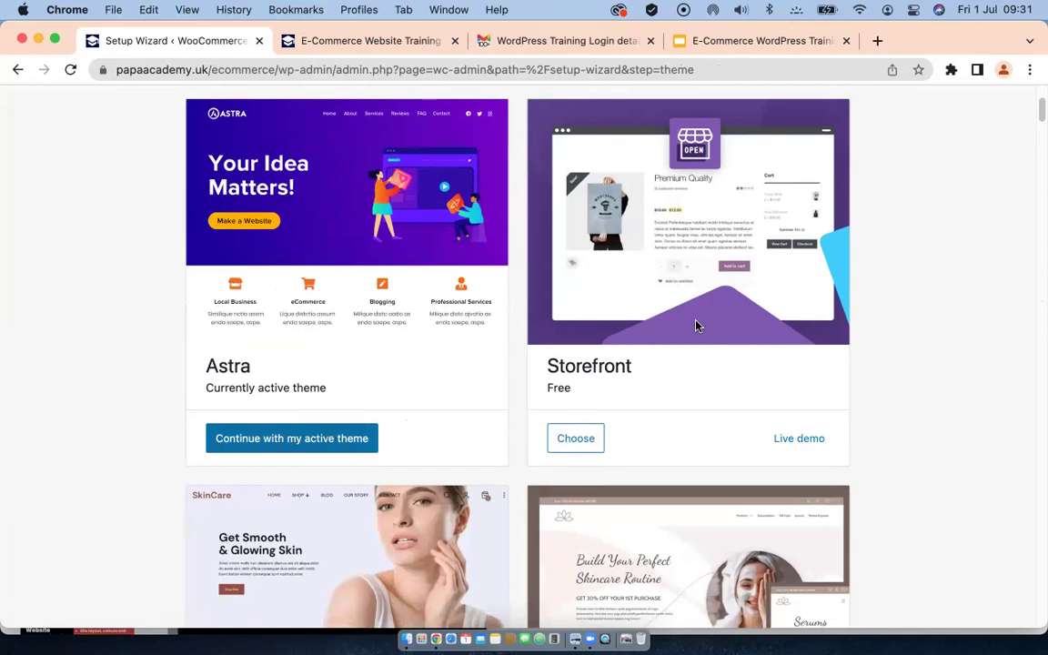
pyautogui.scroll(1, 664, 355)
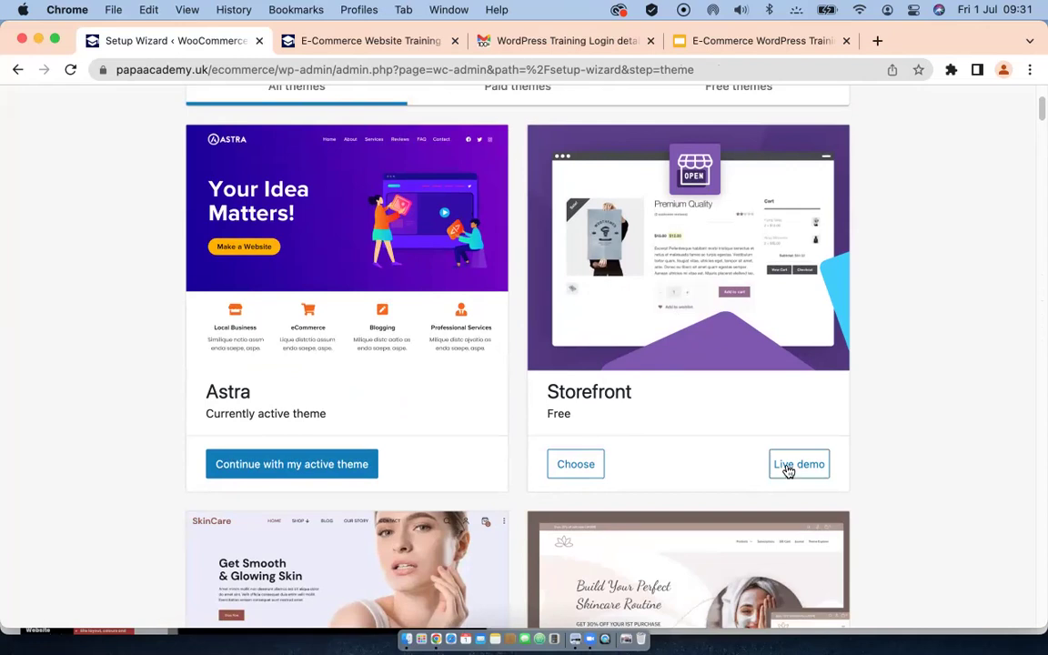
pyautogui.scroll(-3, 648, 362)
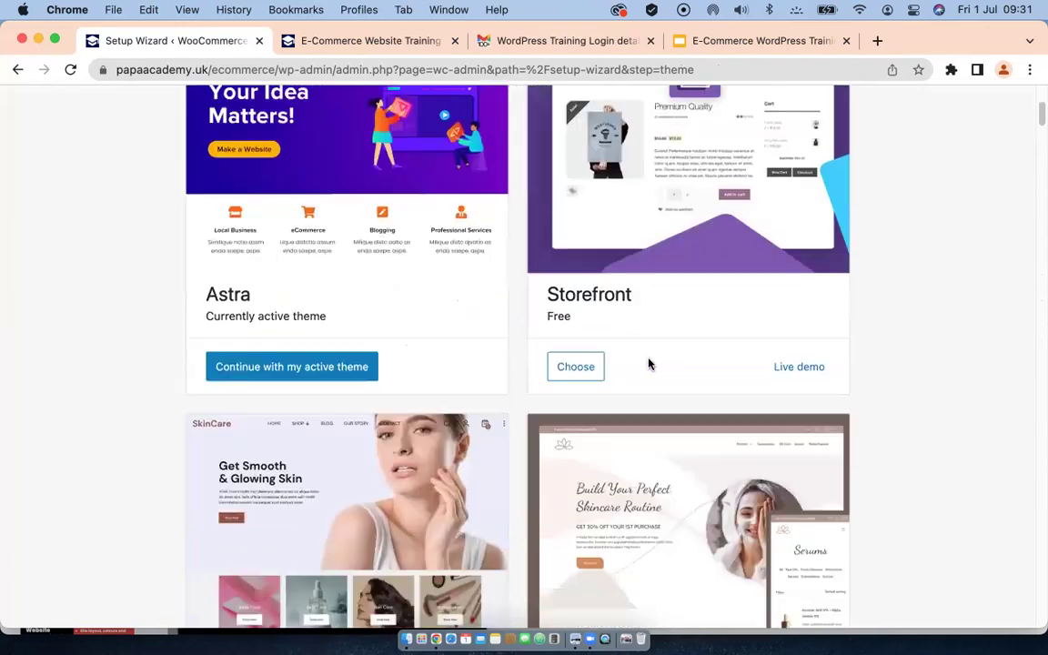
pyautogui.scroll(-5, 643, 364)
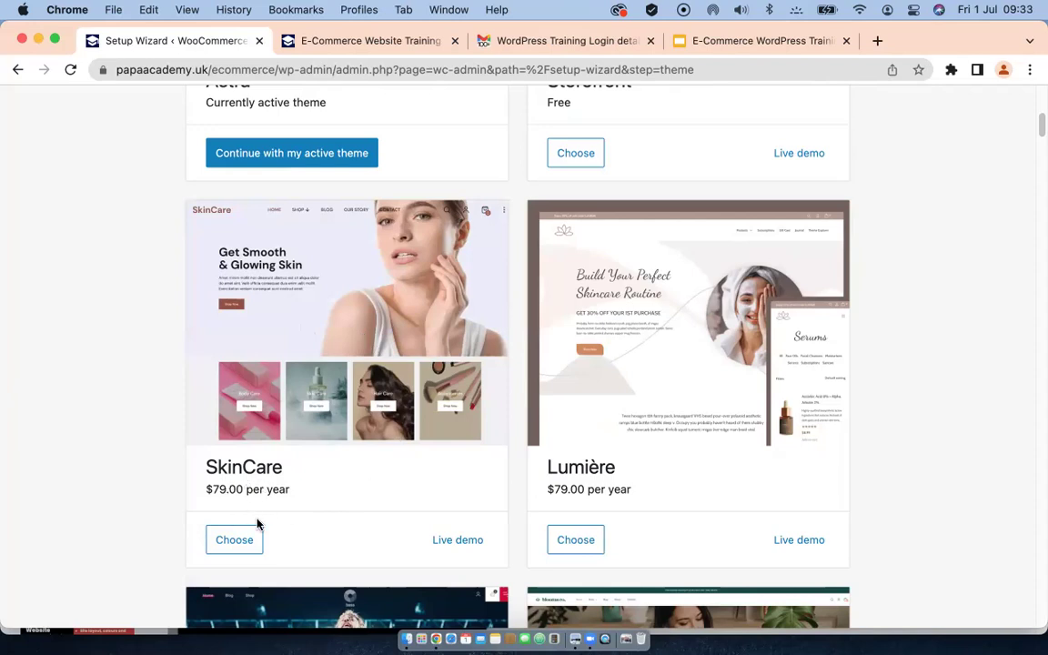
pyautogui.scroll(-2, 305, 469)
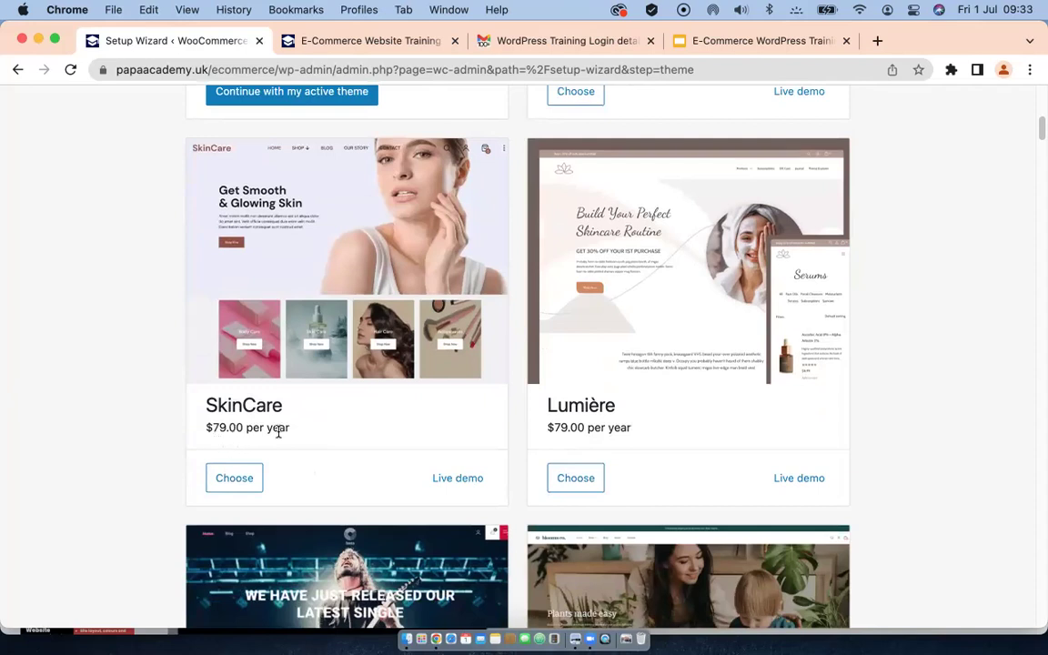
pyautogui.scroll(-10, 653, 430)
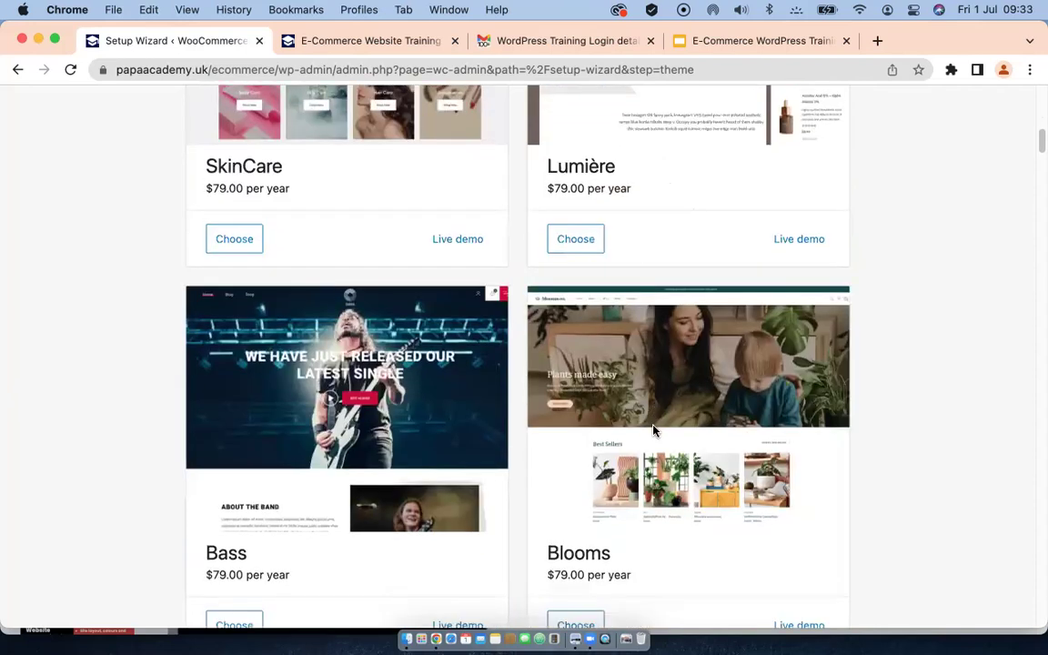
pyautogui.scroll(-11, 597, 428)
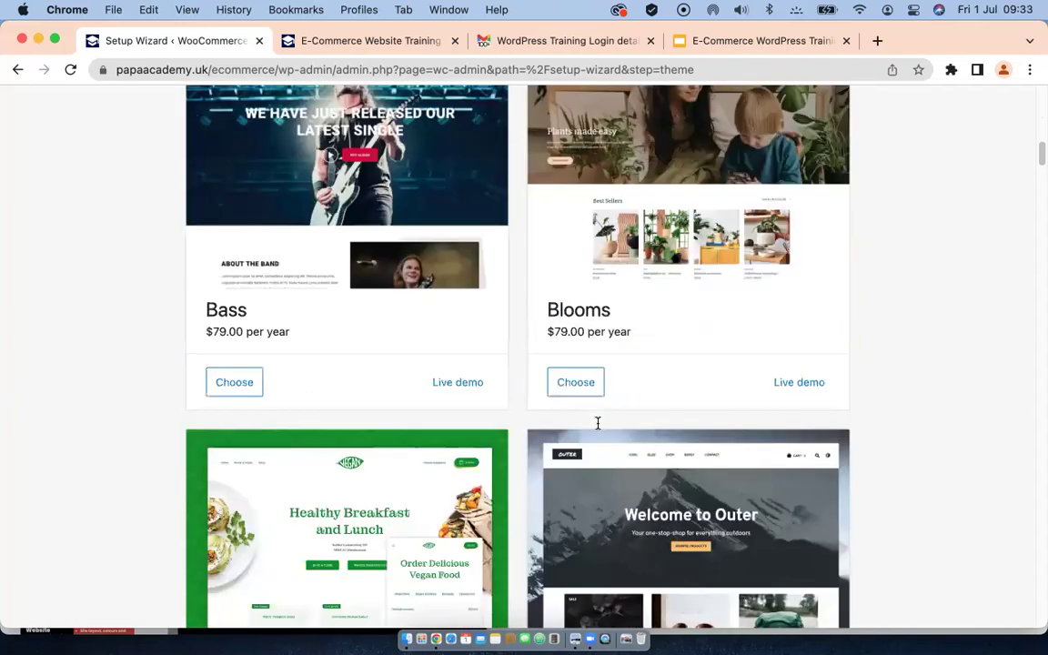
pyautogui.scroll(-7, 598, 428)
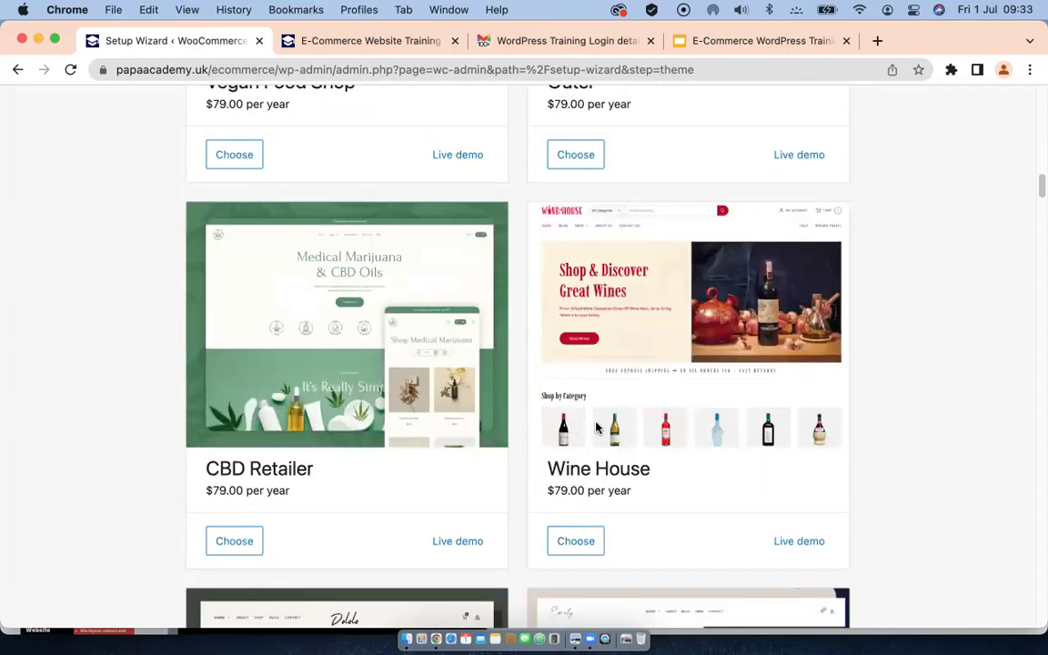
pyautogui.scroll(-2, 597, 428)
pyautogui.scroll(-8, 597, 426)
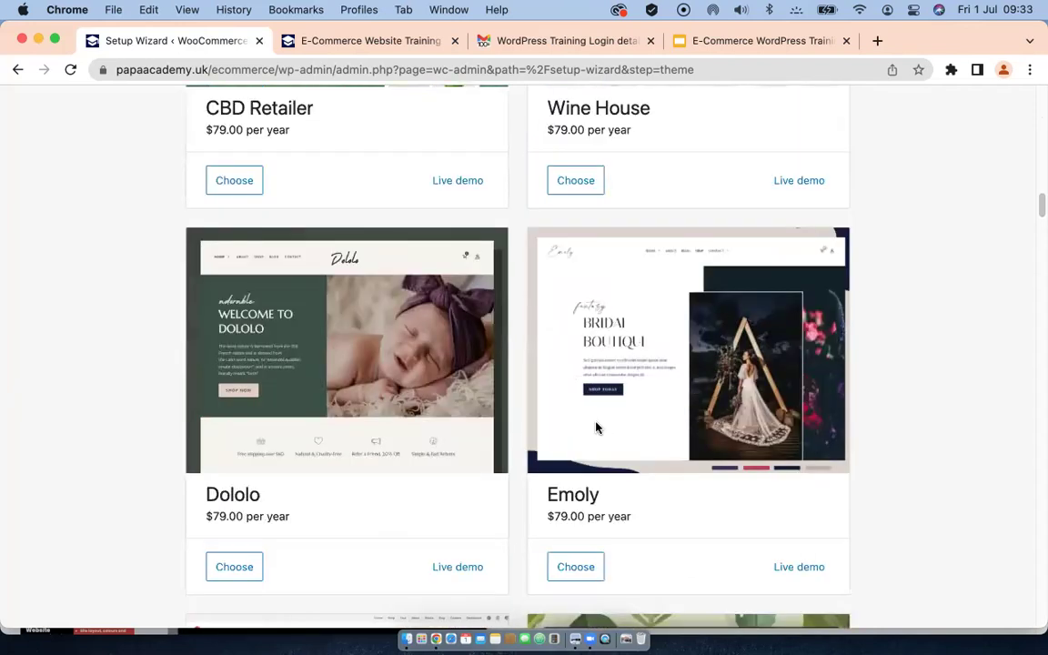
pyautogui.scroll(-3, 597, 428)
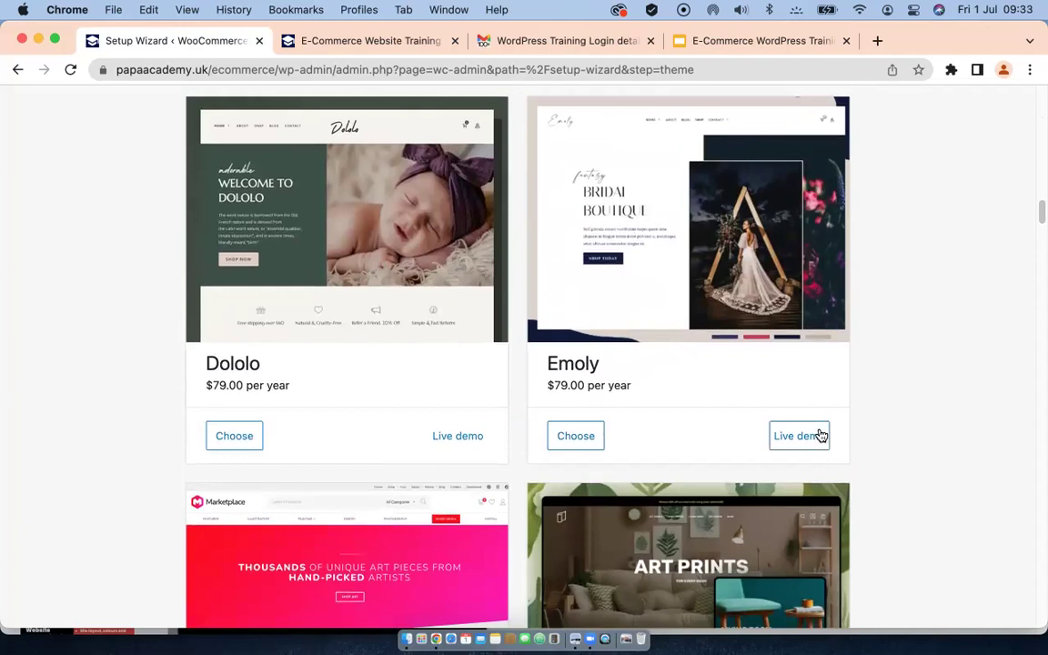
pyautogui.scroll(-1, 373, 386)
pyautogui.scroll(-5, 372, 387)
pyautogui.scroll(-7, 375, 387)
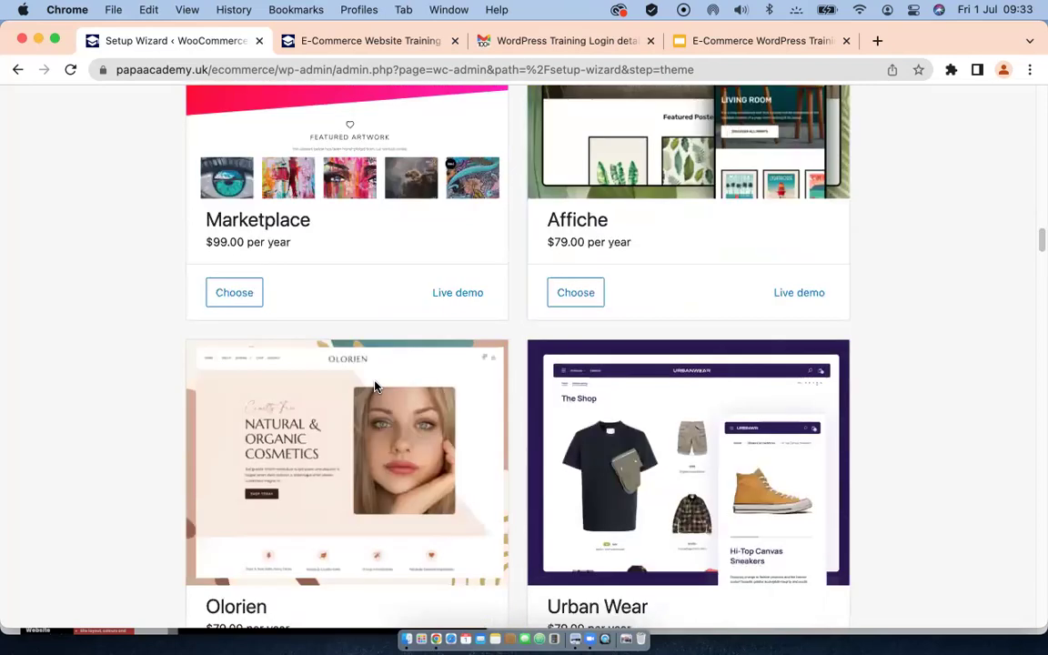
pyautogui.scroll(-3, 574, 427)
pyautogui.scroll(-5, 636, 473)
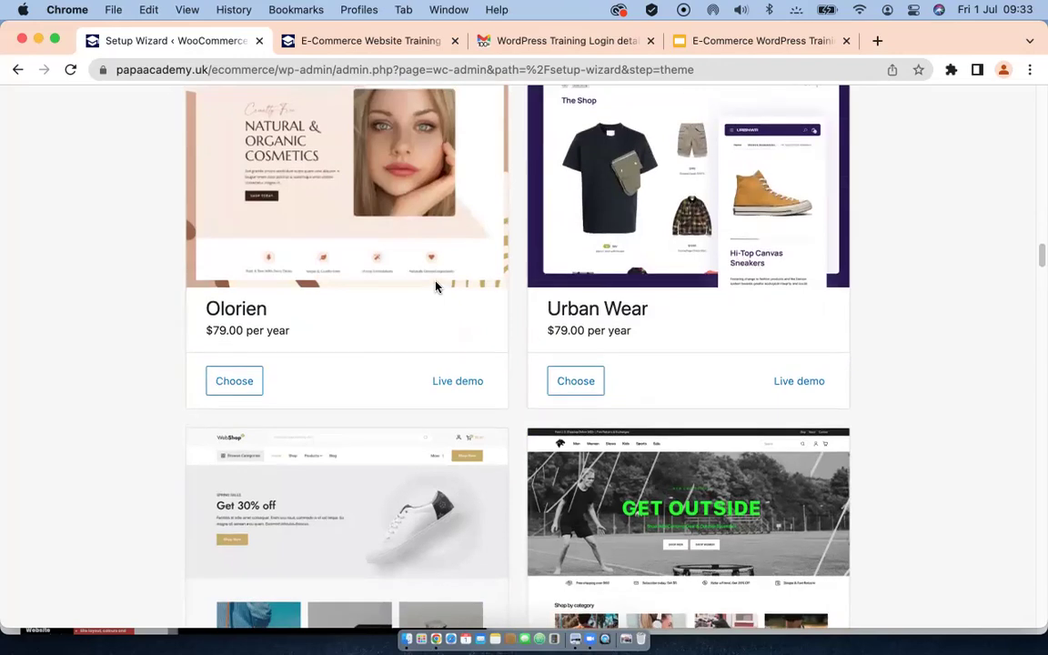
pyautogui.scroll(20, 431, 295)
pyautogui.scroll(10, 428, 314)
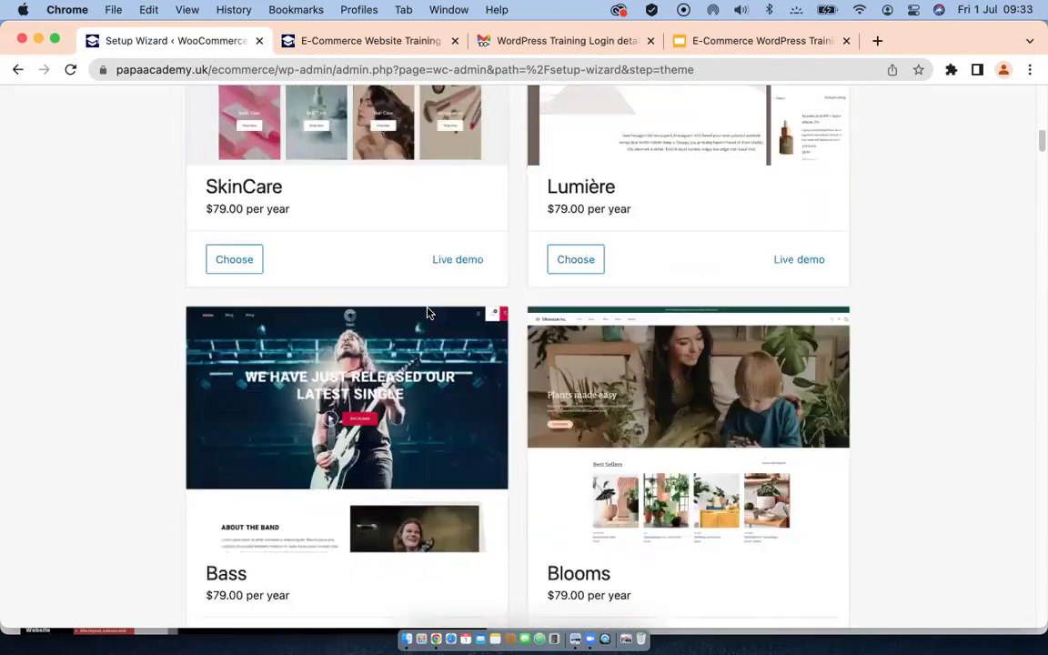
pyautogui.scroll(-5, 356, 432)
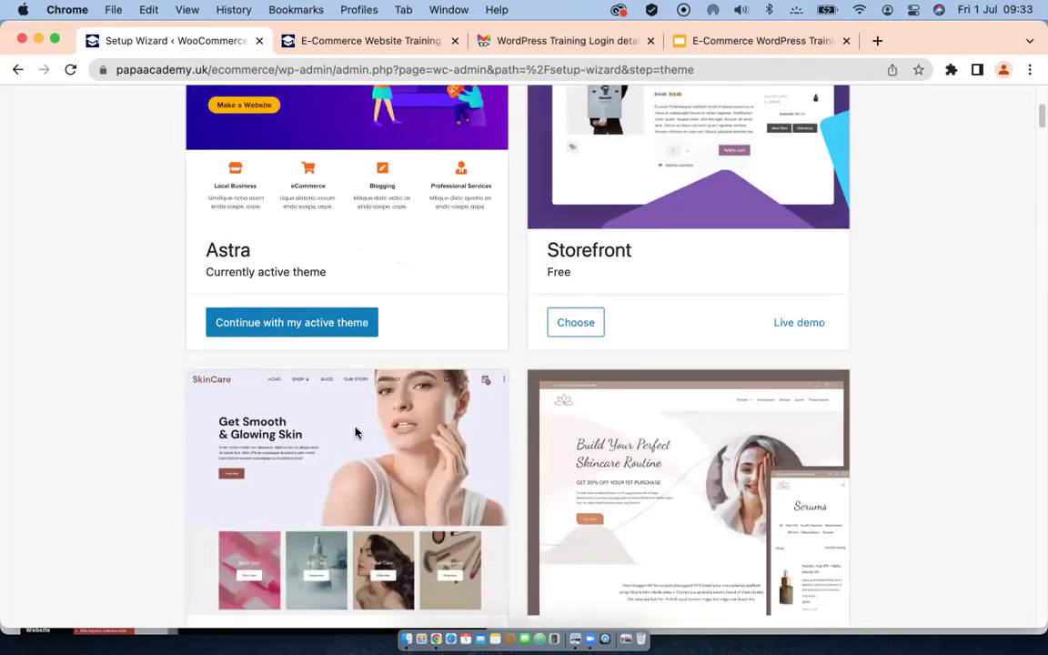
pyautogui.click(272, 325)
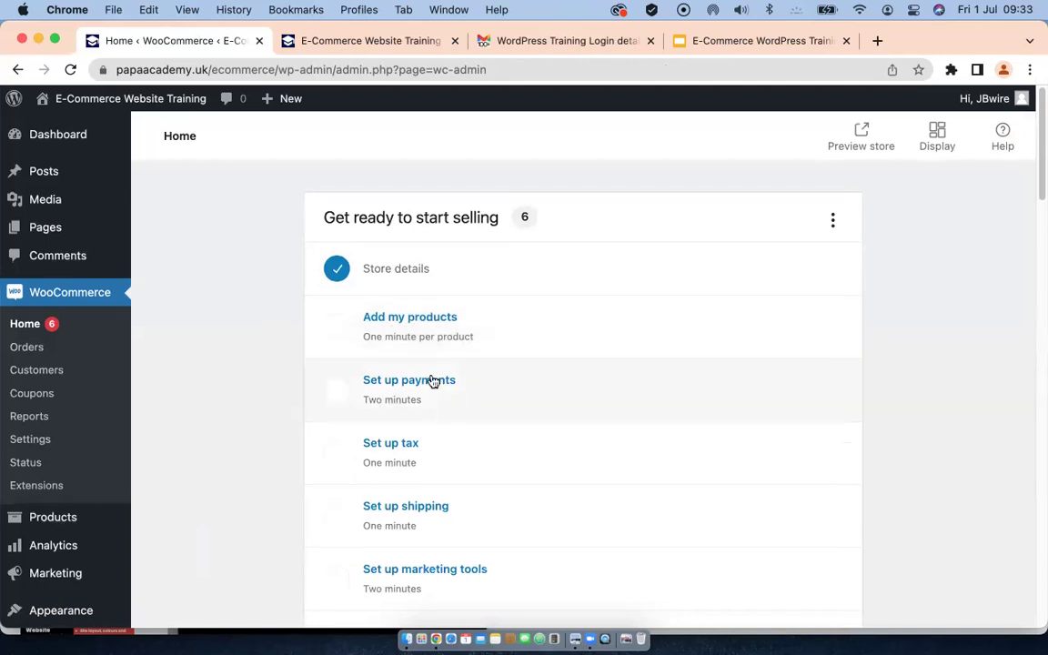
# Step: Review the 'Get ready to start selling' task list with Store details completed
pyautogui.scroll(-2, 432, 380)
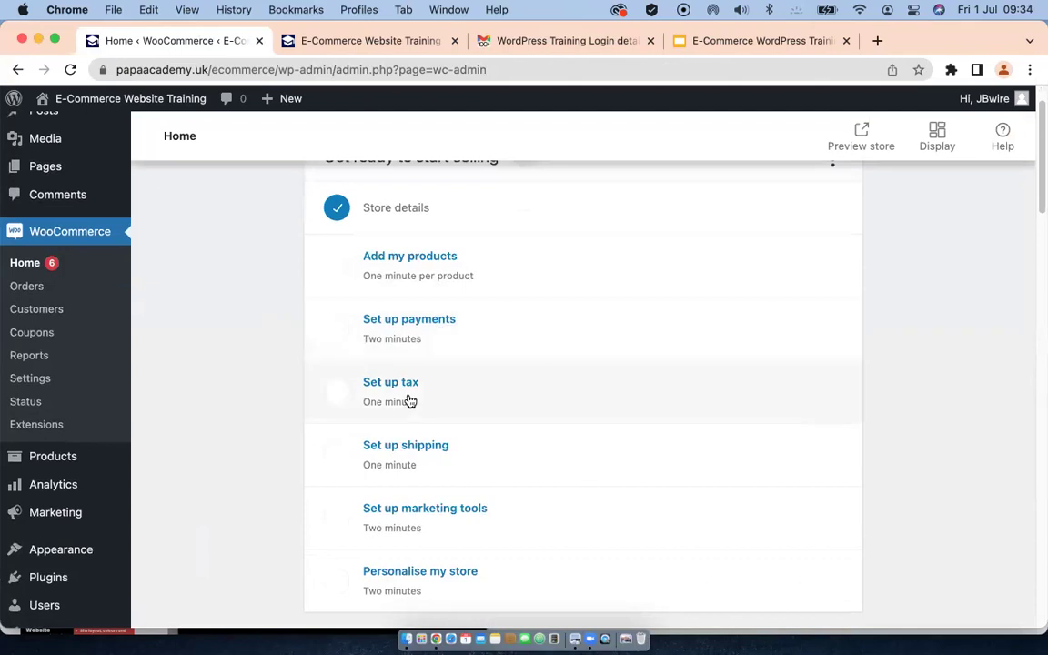
pyautogui.scroll(-5, 410, 401)
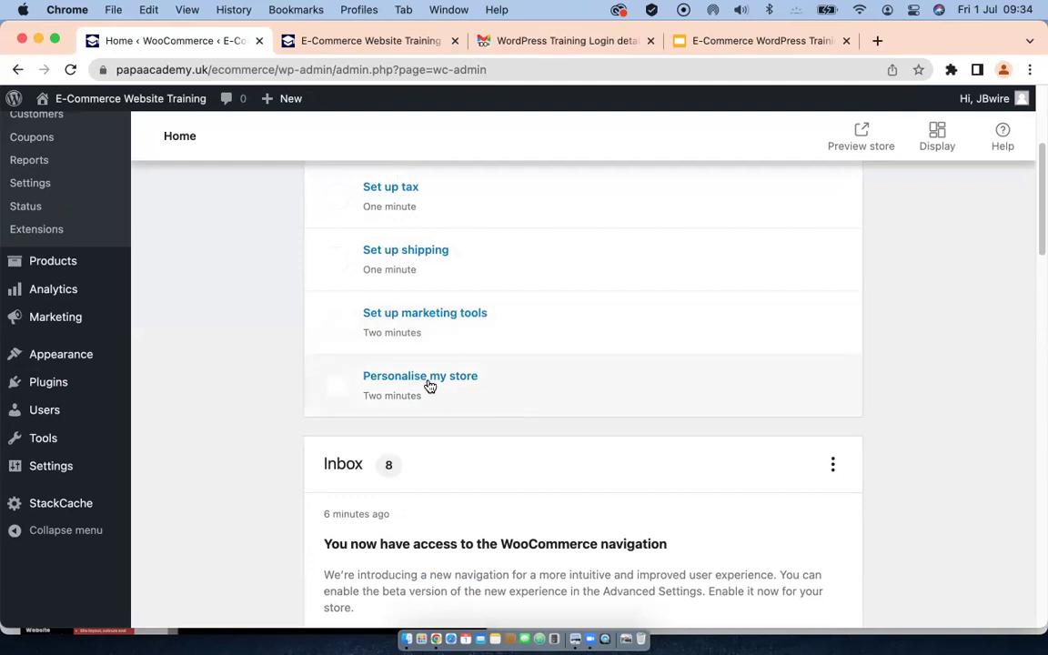
pyautogui.scroll(5, 435, 385)
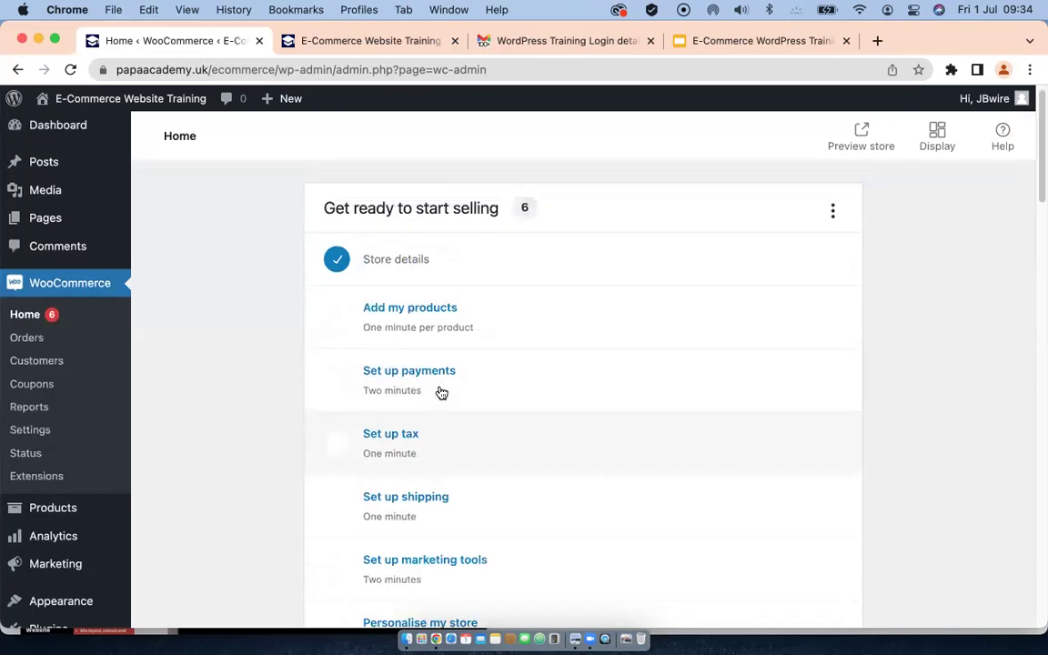
pyautogui.scroll(1, 441, 392)
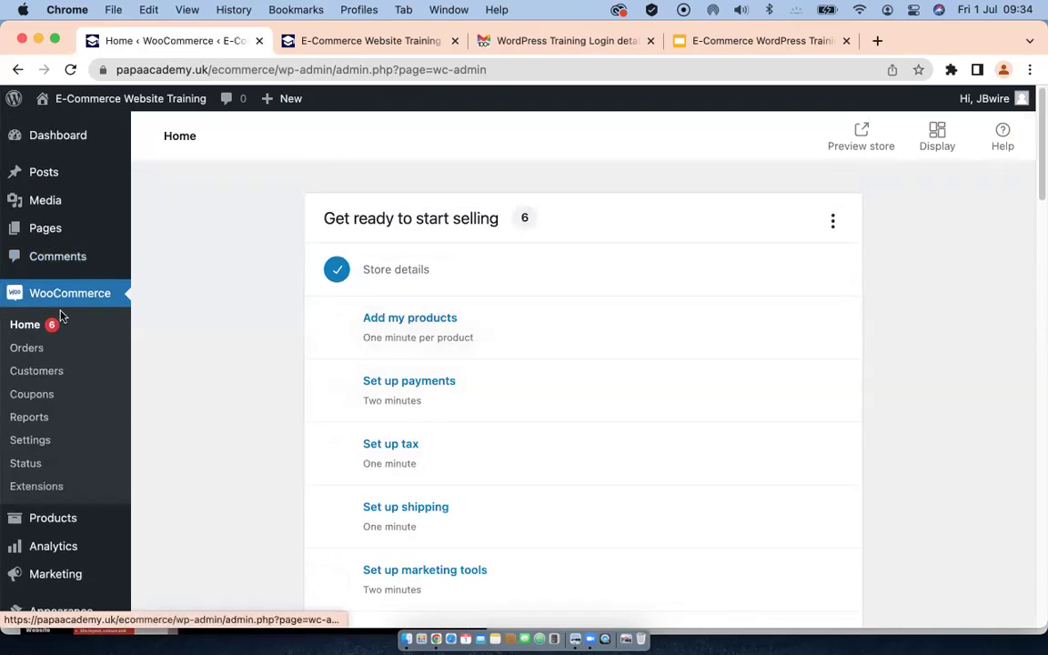
pyautogui.moveTo(47, 234)
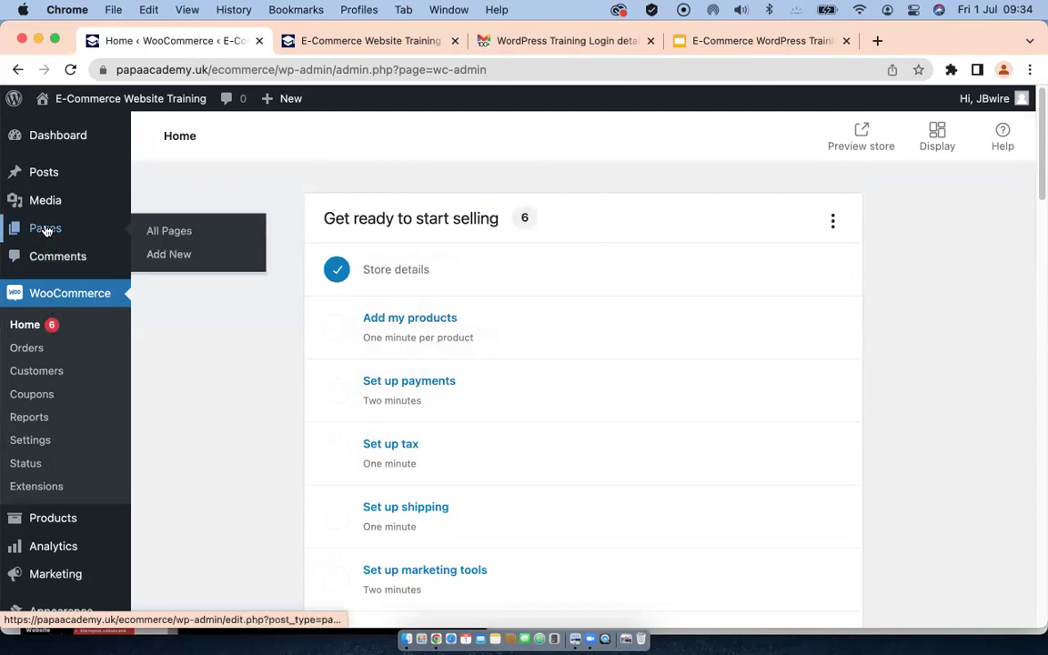
# Step: Show All Pages and review its 8 items, including Basket, Checkout, My account and Shop
pyautogui.click(46, 231)
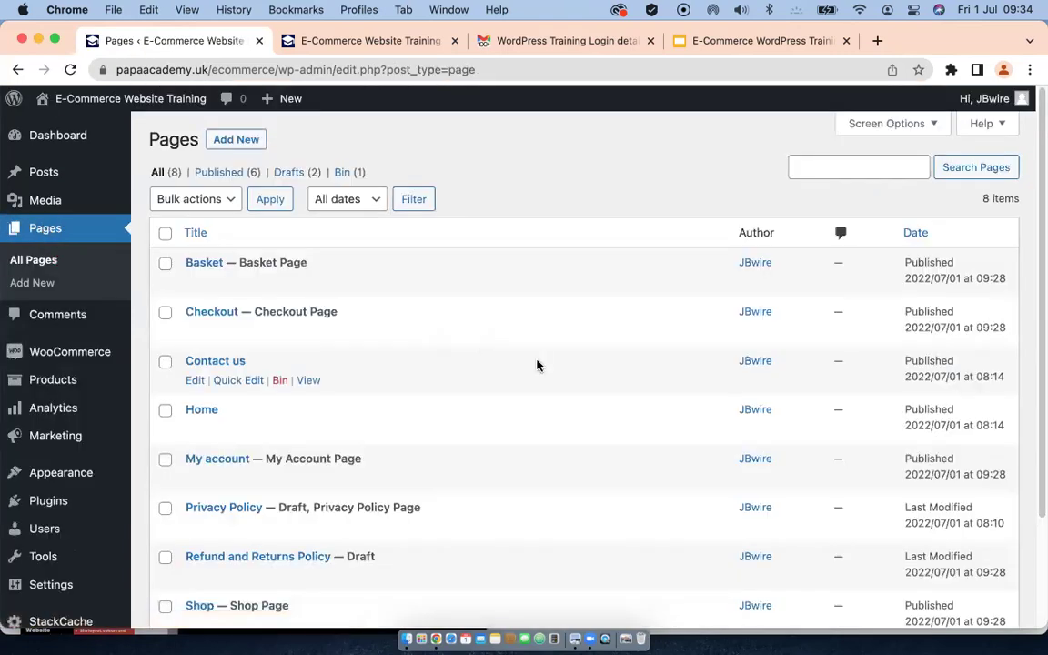
pyautogui.scroll(-3, 518, 400)
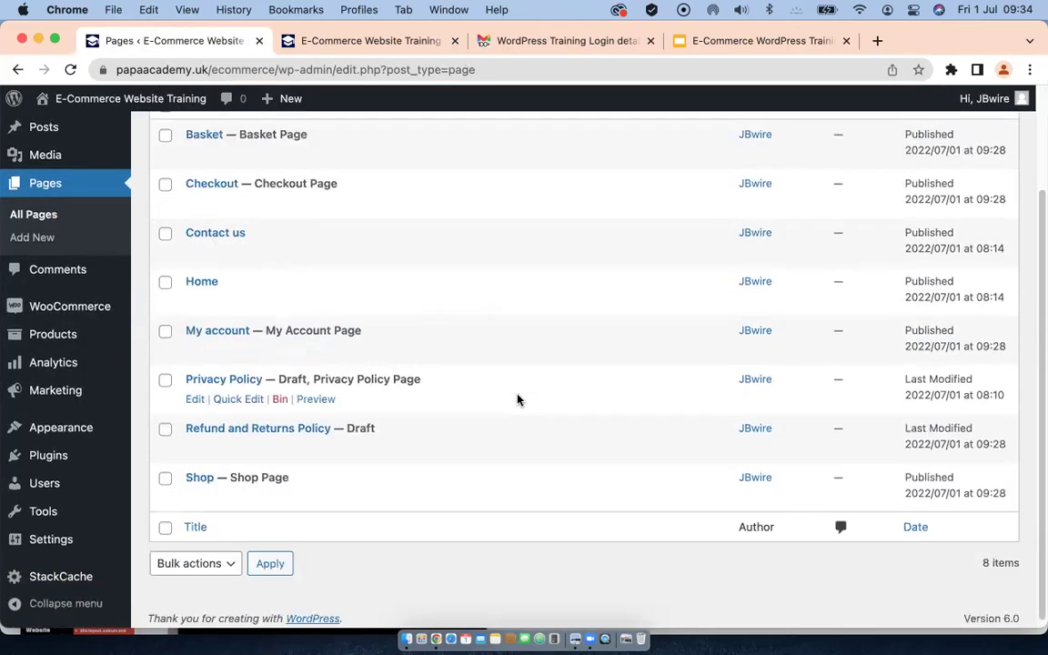
pyautogui.scroll(3, 512, 399)
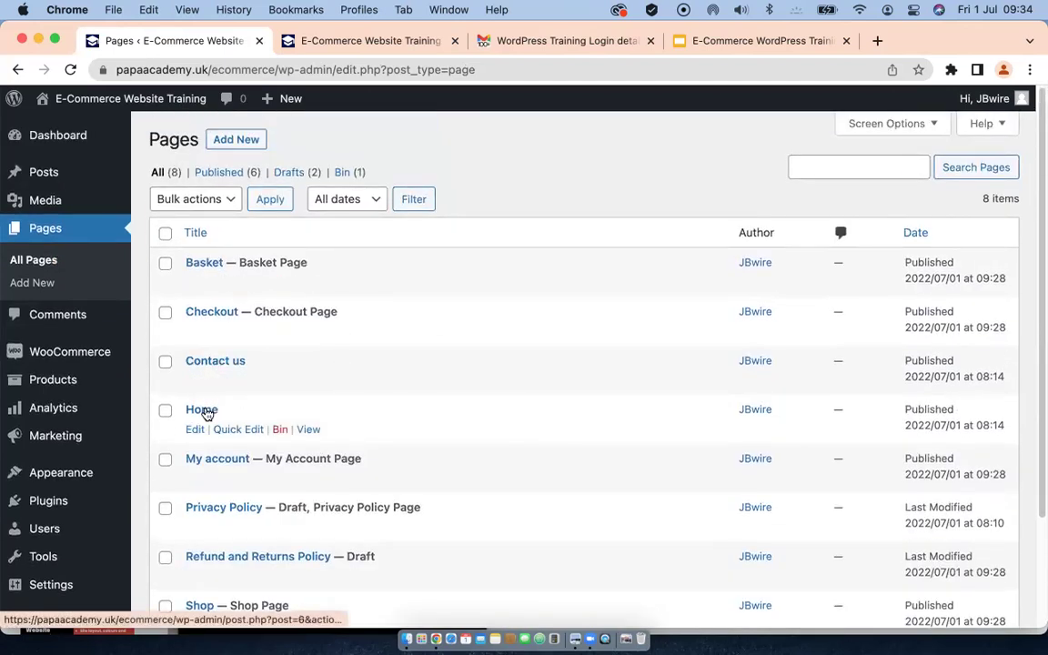
pyautogui.scroll(-1, 346, 421)
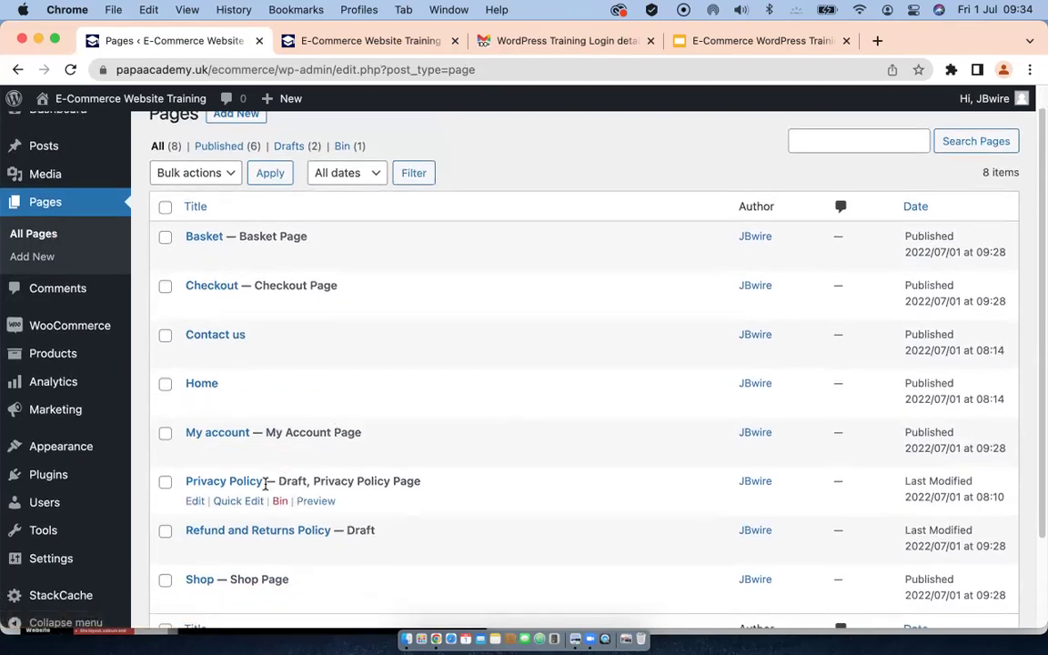
pyautogui.scroll(-2, 474, 412)
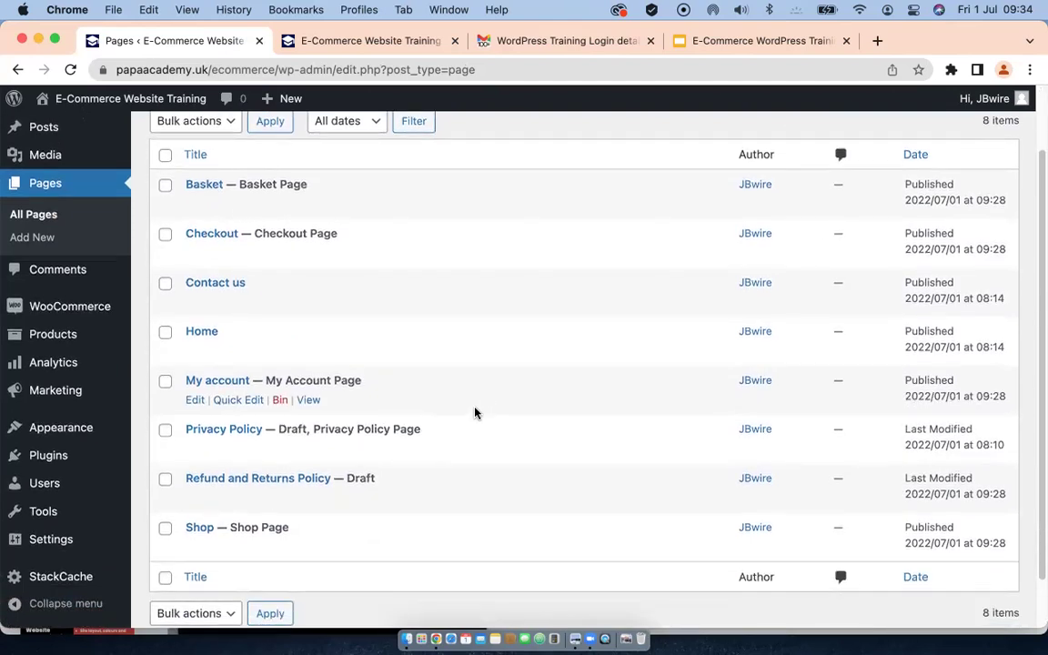
pyautogui.scroll(-1, 474, 412)
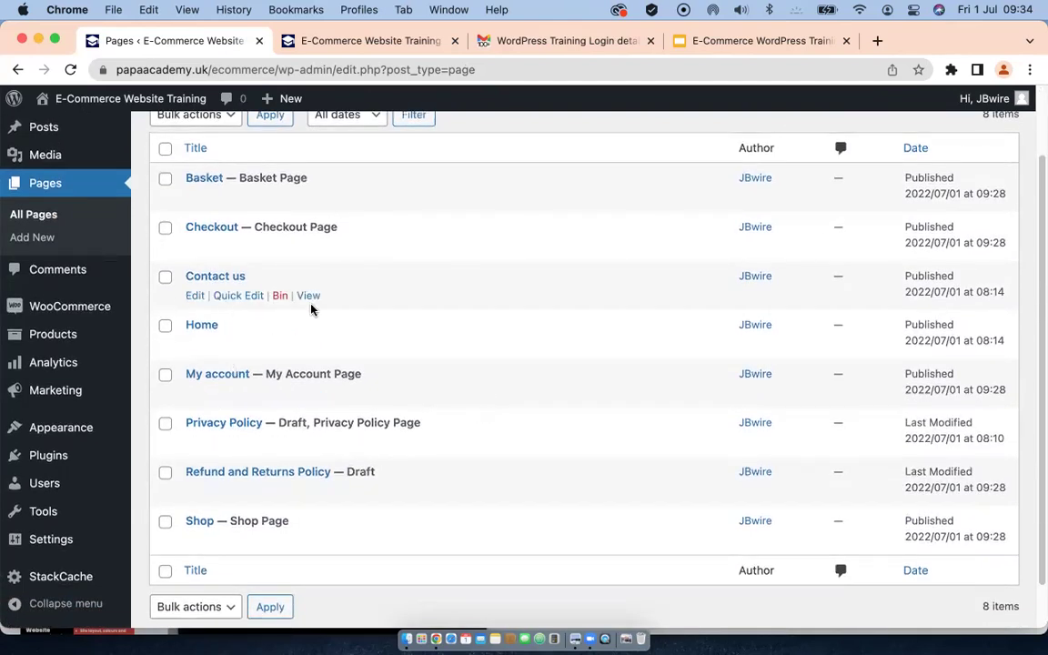
pyautogui.scroll(3, 455, 346)
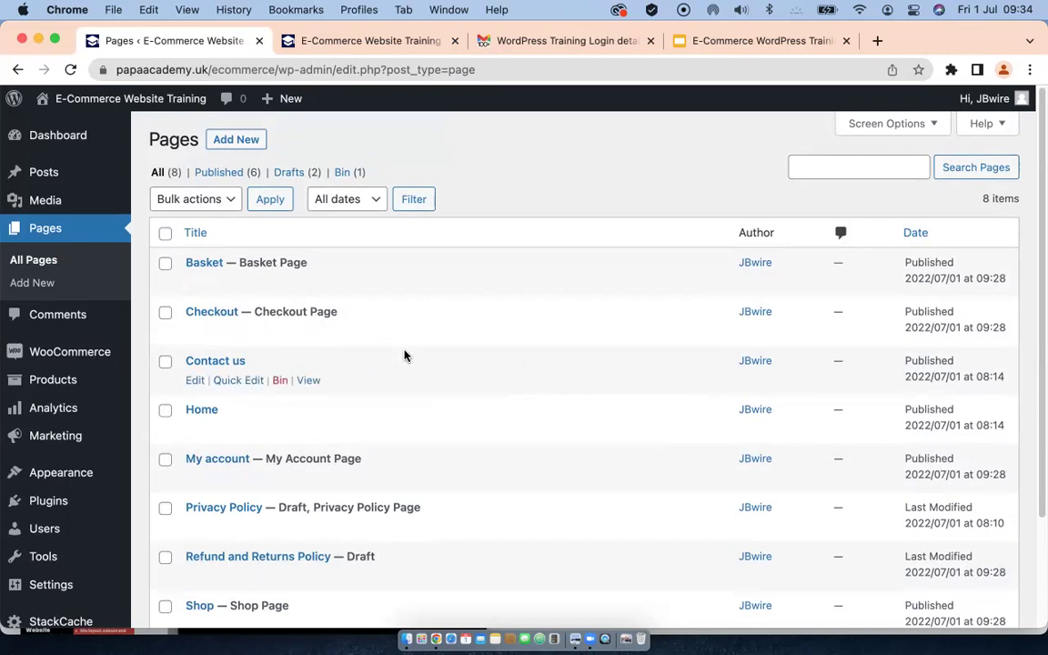
pyautogui.scroll(-3, 405, 356)
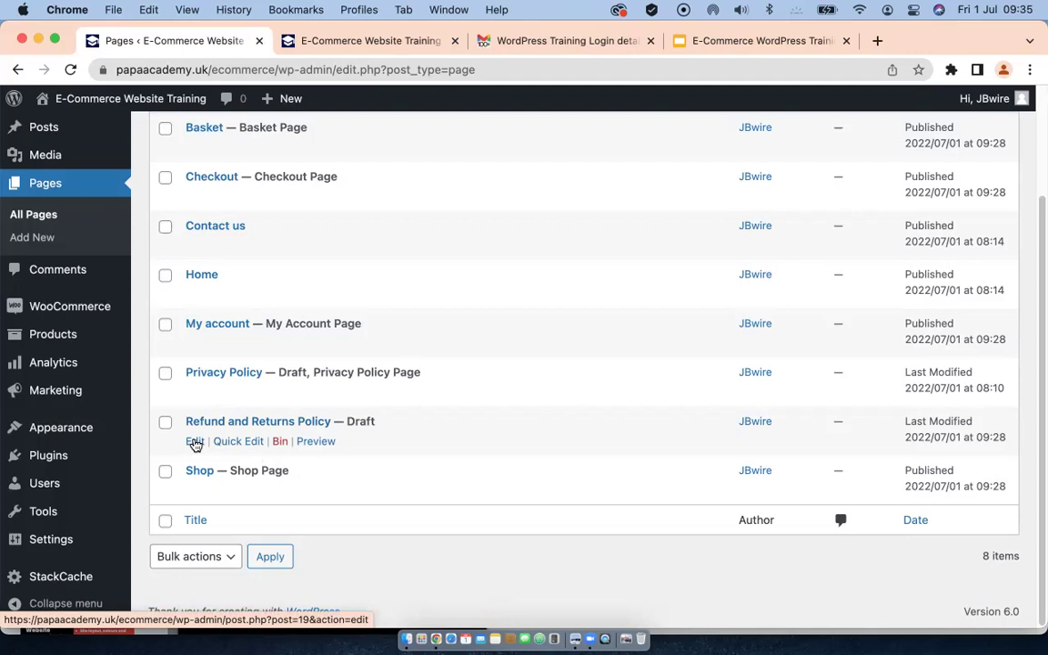
# Step: Open the Refund and Returns Policy page in the block editor and read its text
pyautogui.click(195, 443)
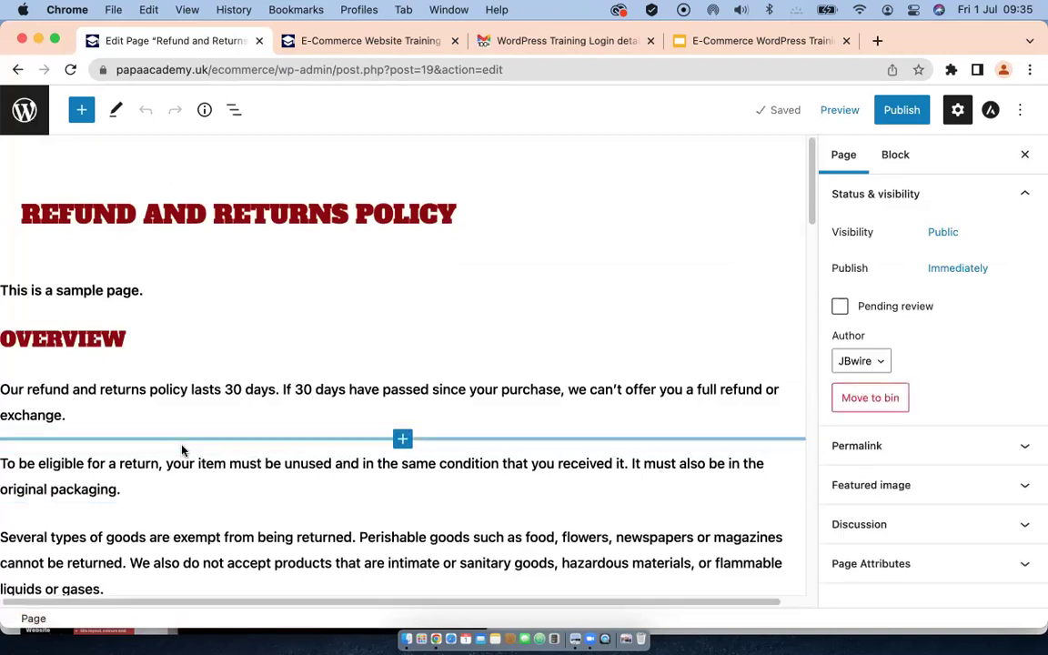
pyautogui.scroll(-5, 182, 449)
pyautogui.scroll(-5, 182, 445)
pyautogui.scroll(-10, 184, 450)
pyautogui.scroll(12, 184, 449)
pyautogui.scroll(10, 185, 450)
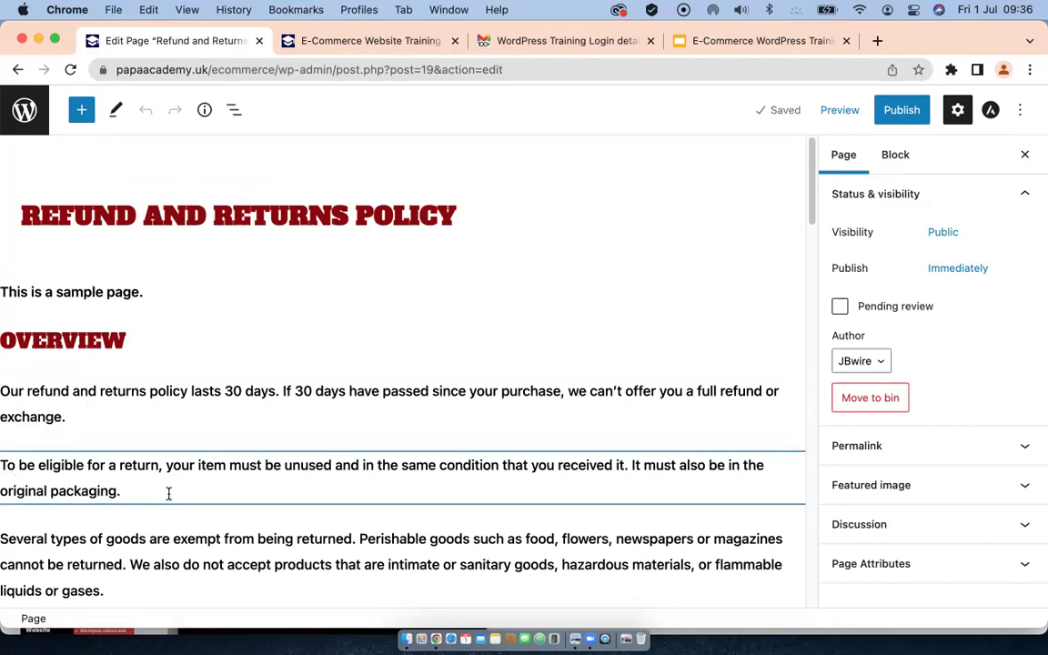
pyautogui.scroll(-2, 168, 497)
pyautogui.scroll(-3, 168, 497)
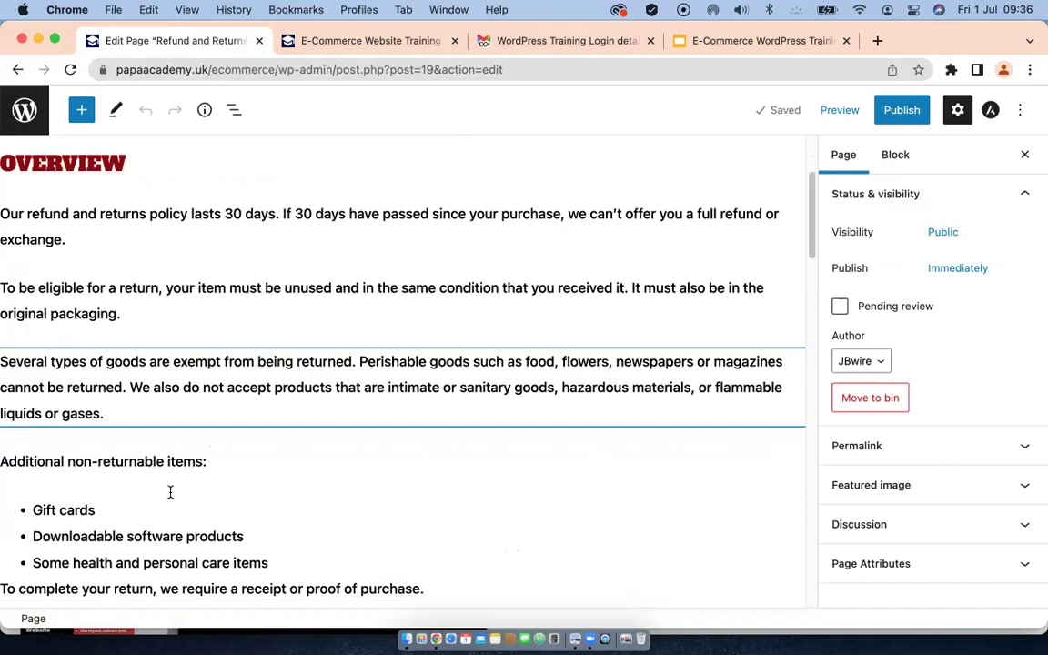
pyautogui.scroll(-2, 168, 497)
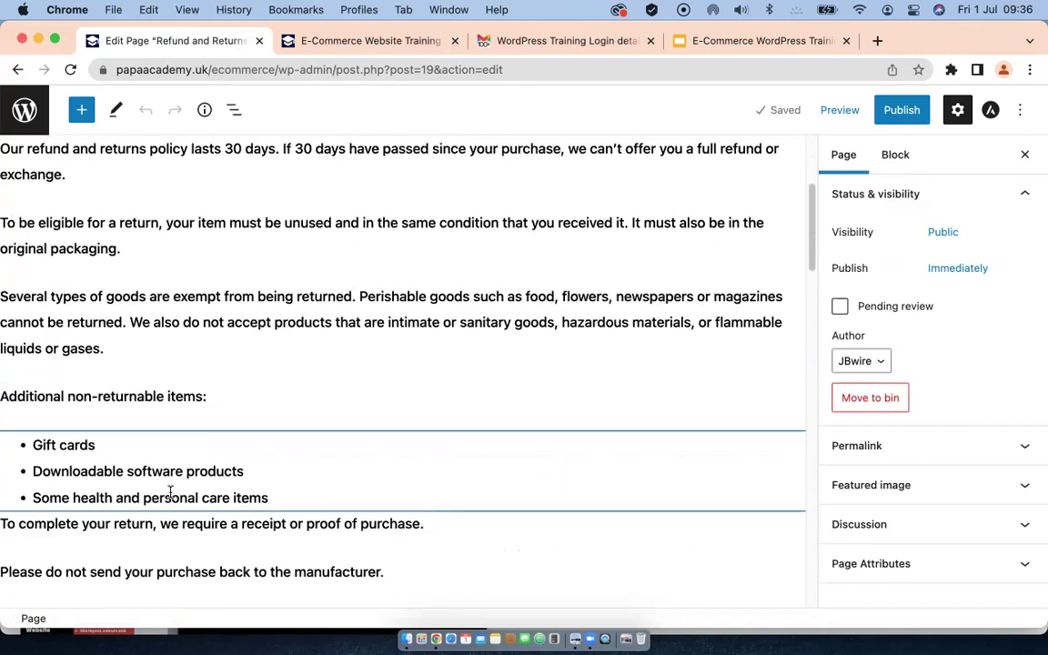
pyautogui.scroll(-2, 170, 497)
# Step: Select the partial-refund list, review the rest of the policy, and start publishing
pyautogui.click(170, 498)
pyautogui.scroll(-2, 170, 497)
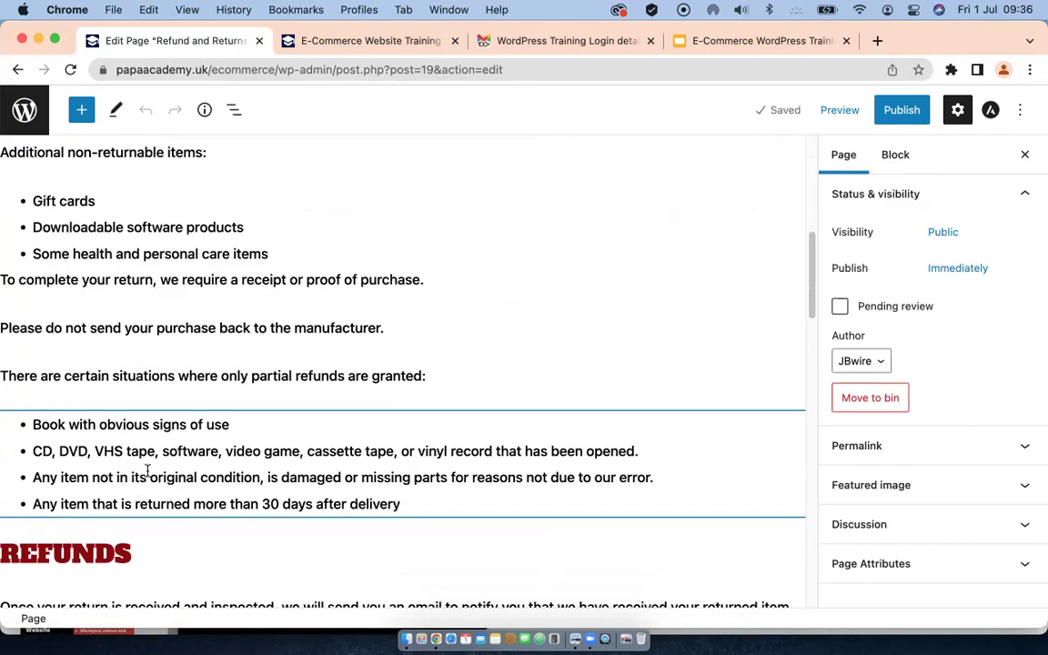
pyautogui.scroll(-2, 150, 474)
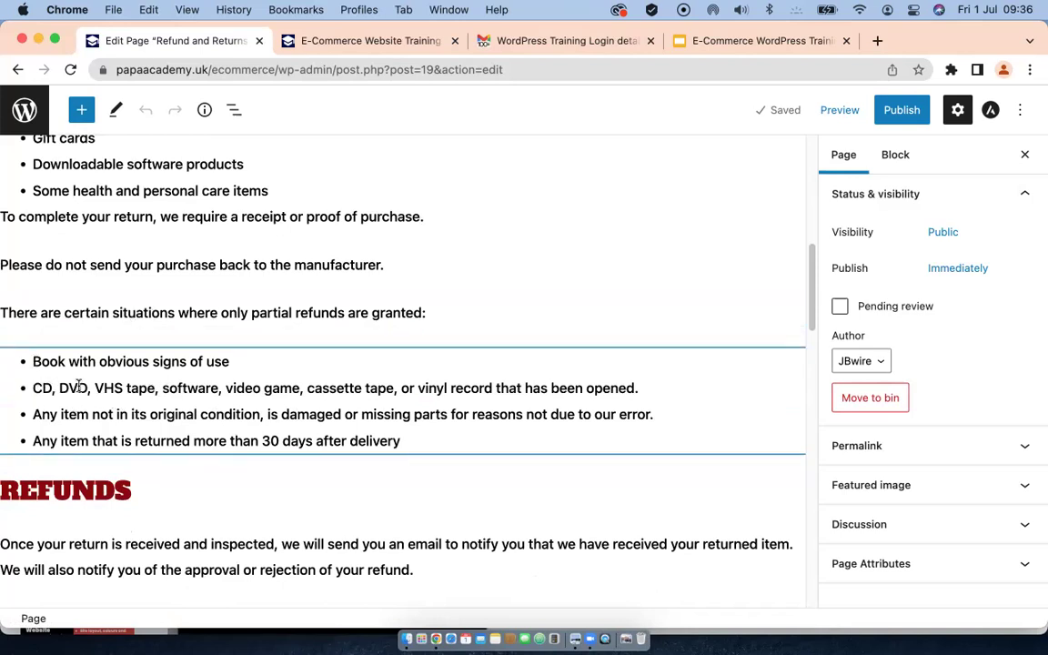
pyautogui.scroll(-6, 203, 427)
pyautogui.scroll(-2, 202, 432)
pyautogui.scroll(-8, 127, 428)
pyautogui.scroll(-5, 128, 455)
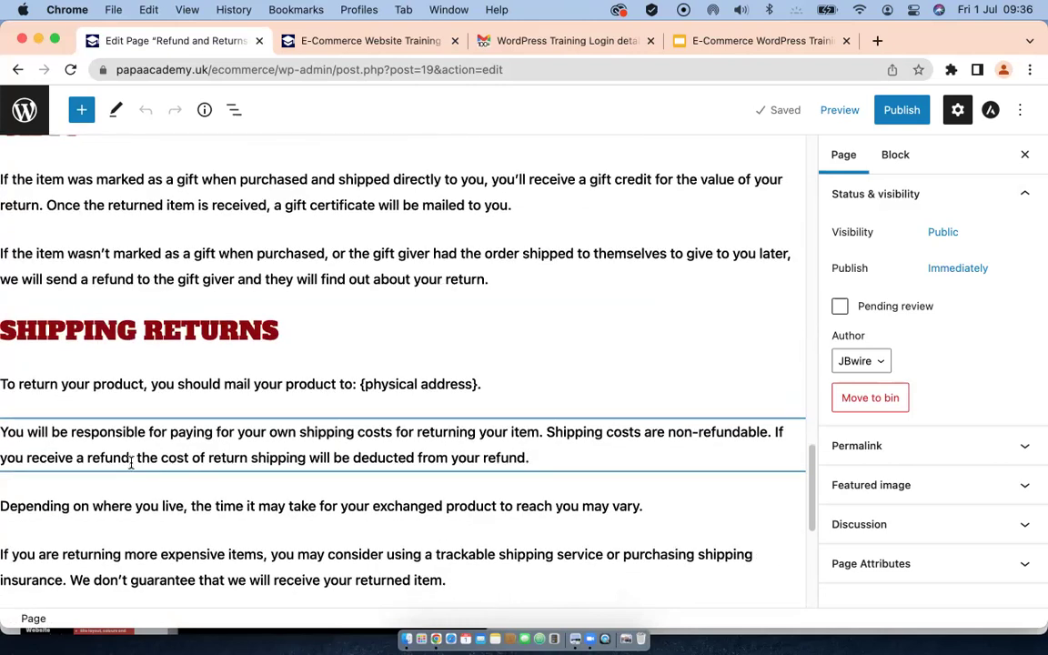
pyautogui.scroll(-5, 131, 462)
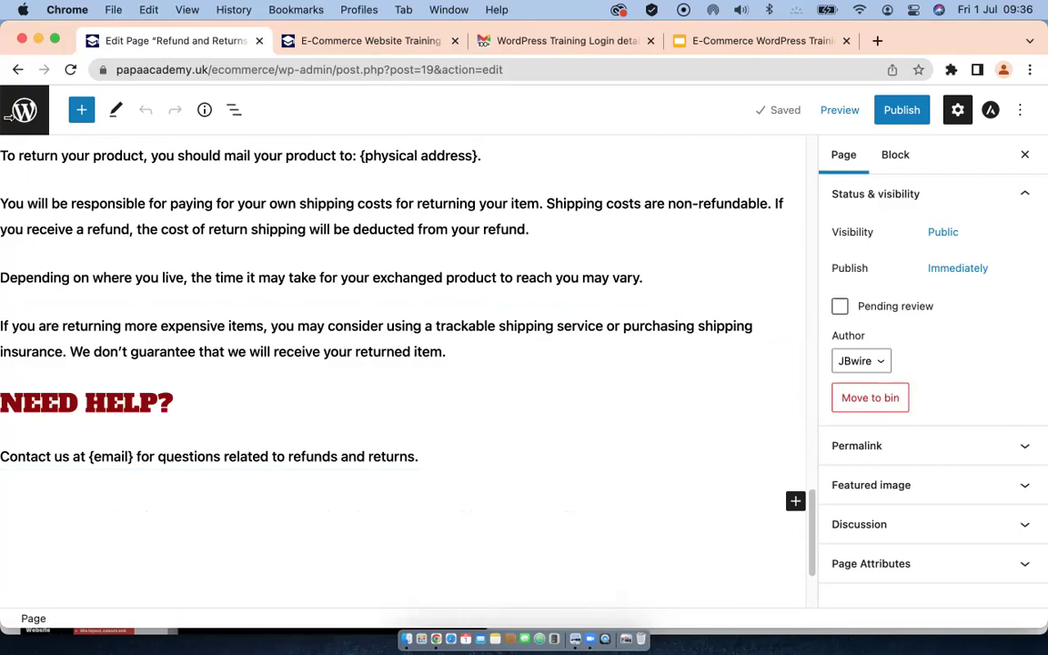
pyautogui.click(900, 111)
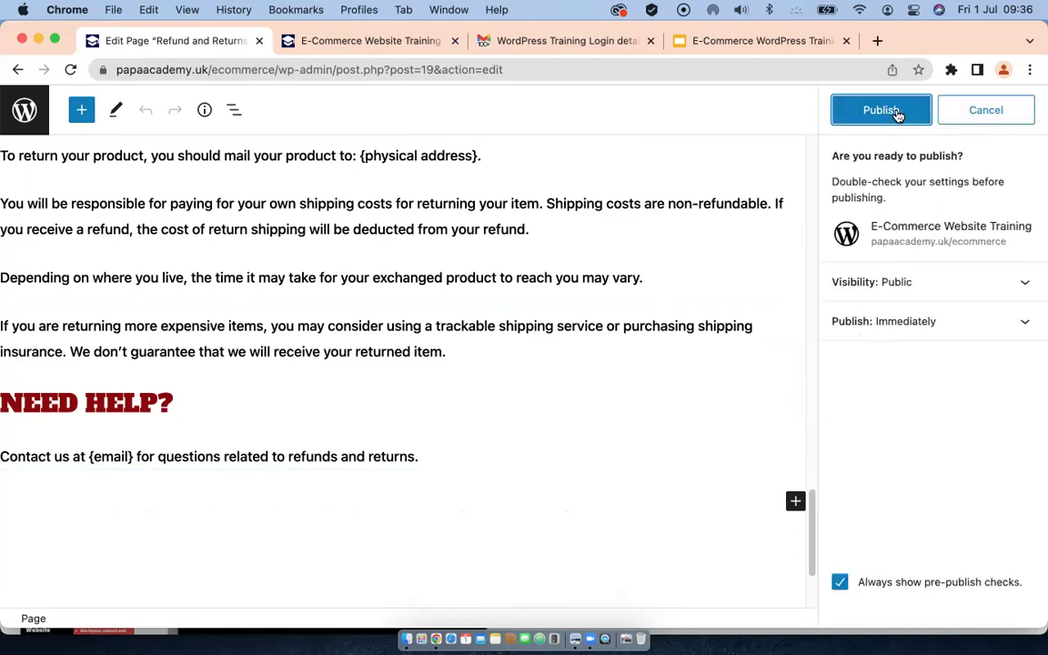
# Step: Publish the Refund and Returns Policy page and open the live page in a new tab
pyautogui.click(892, 111)
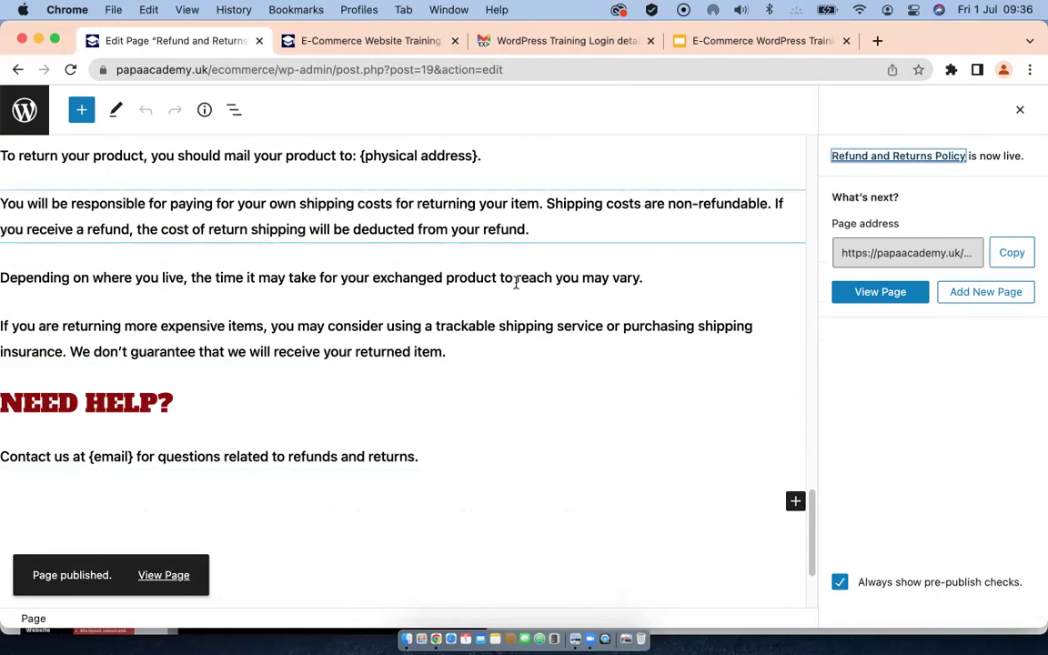
pyautogui.scroll(5, 428, 237)
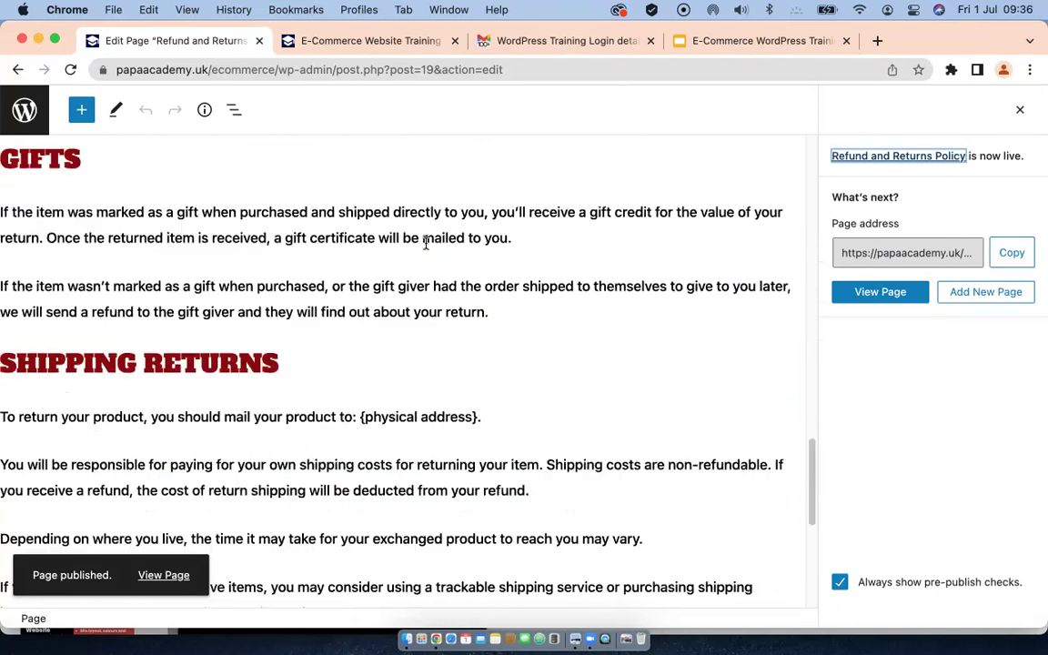
pyautogui.rightClick(870, 293)
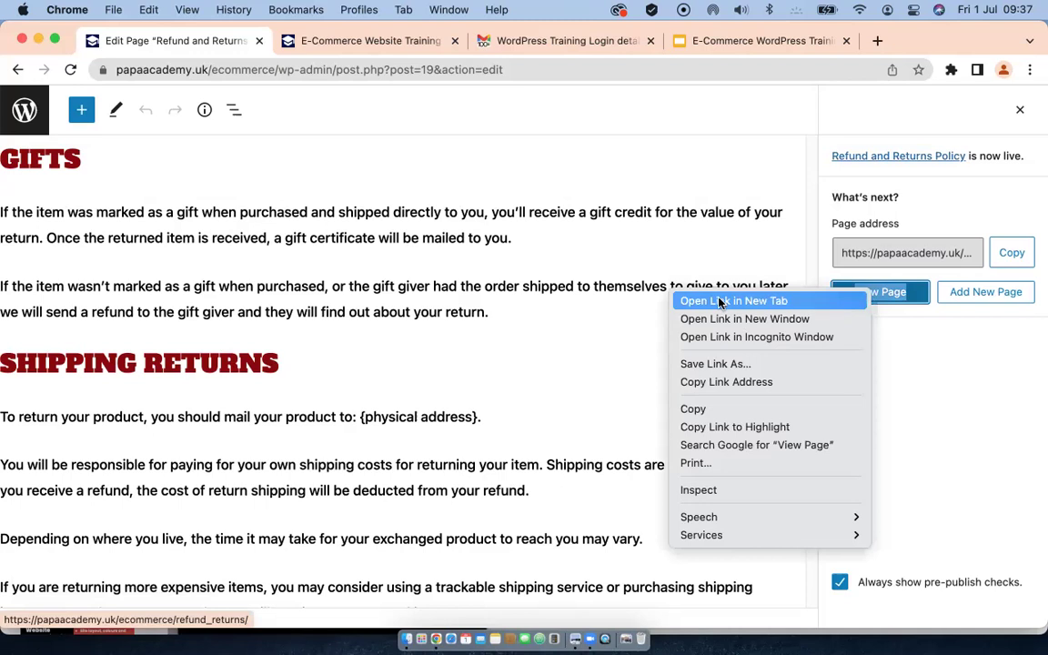
pyautogui.click(721, 301)
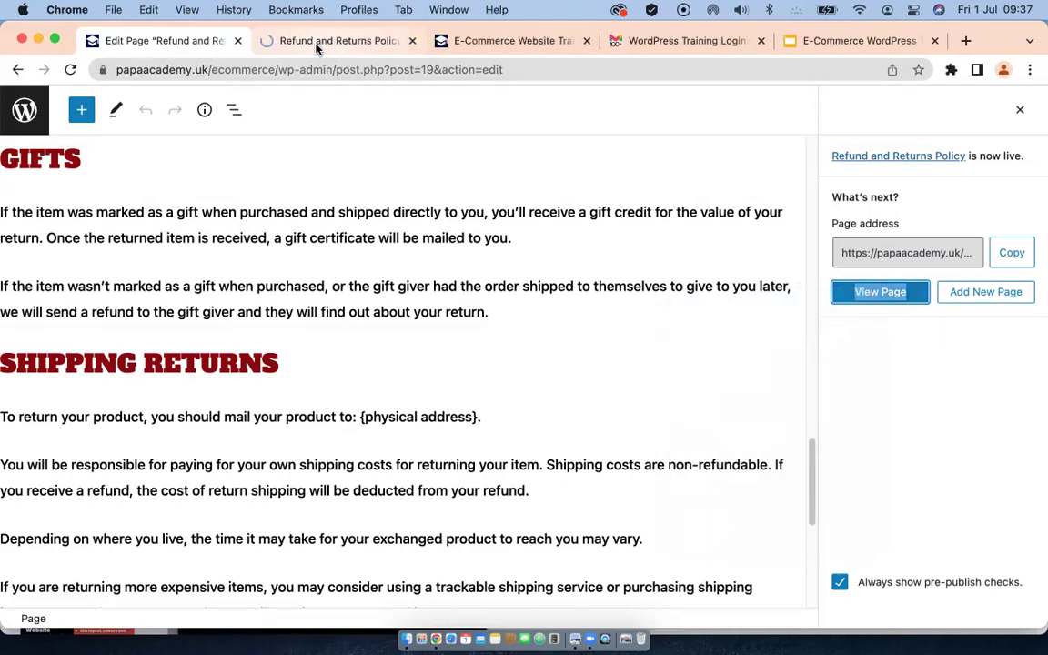
pyautogui.click(318, 47)
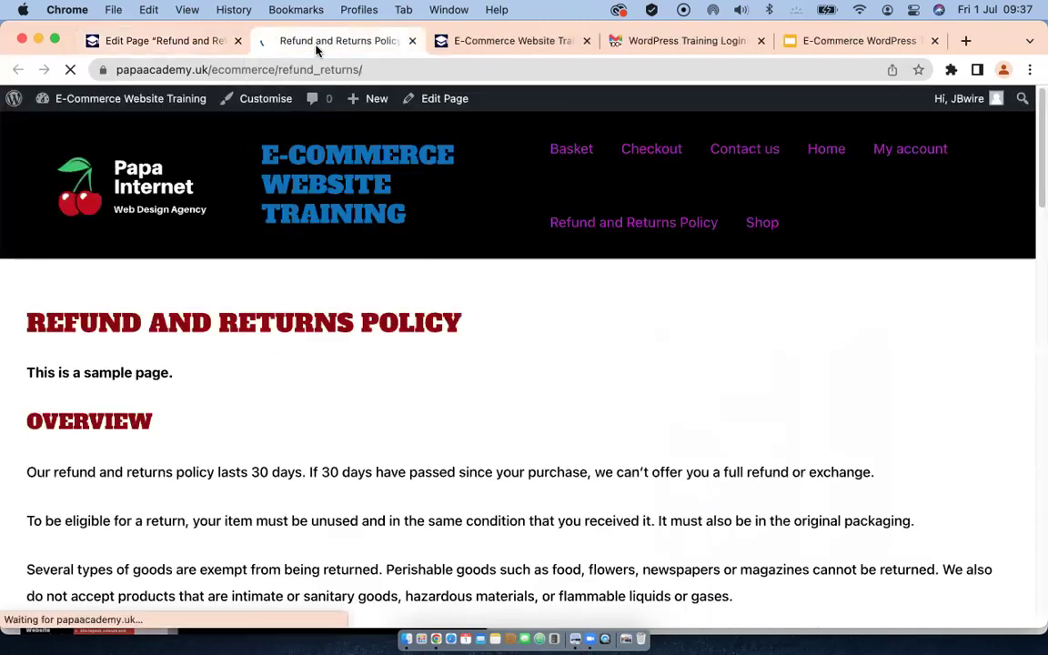
pyautogui.scroll(-10, 498, 331)
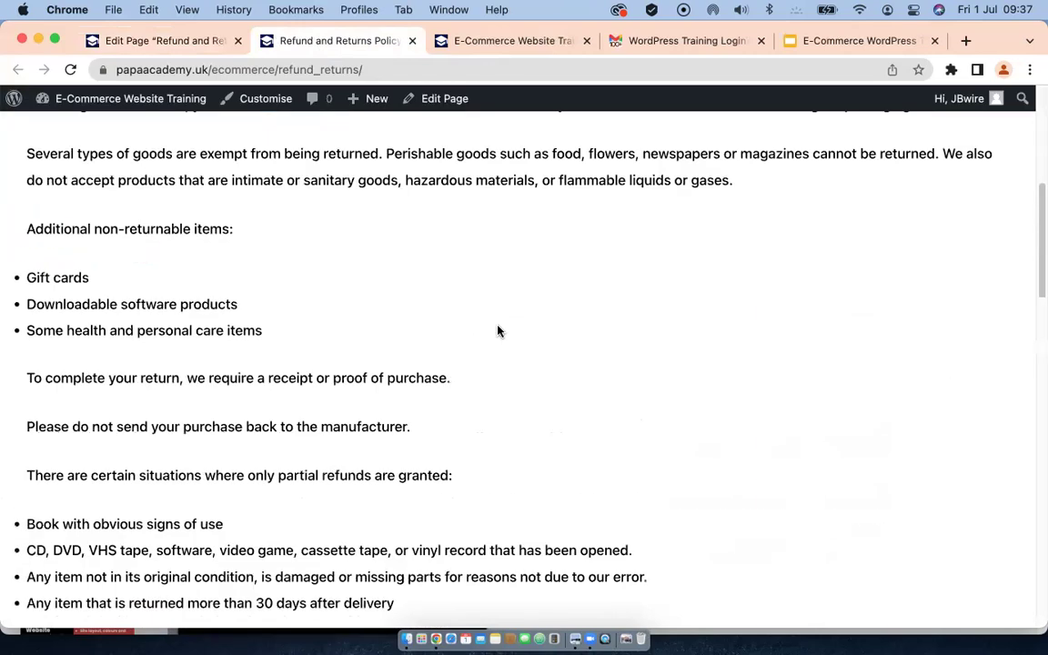
pyautogui.scroll(-10, 497, 331)
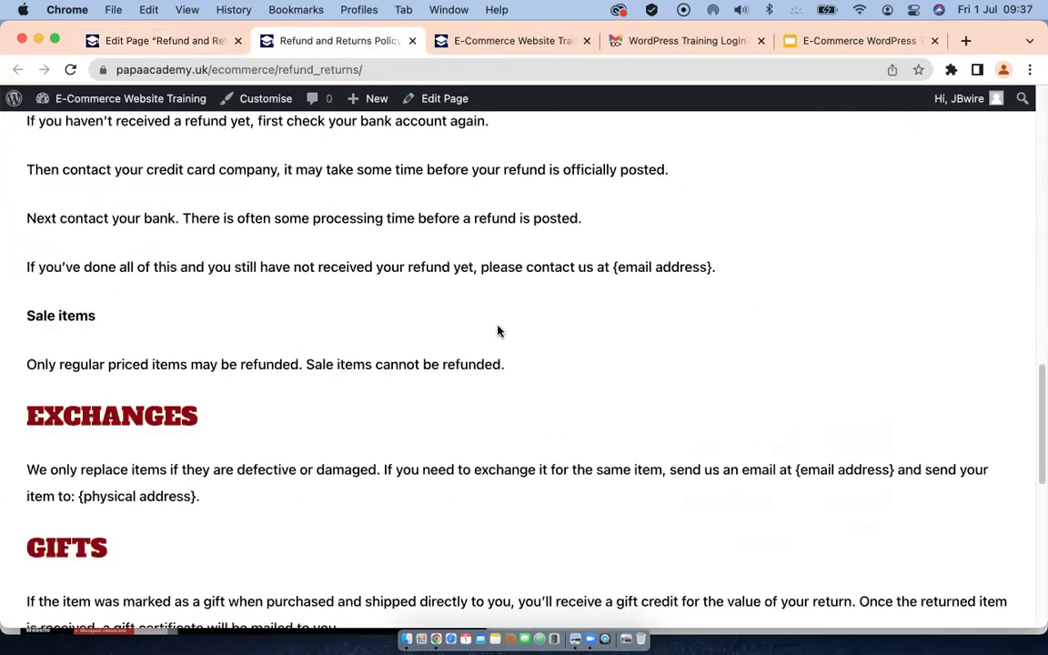
pyautogui.scroll(-2, 498, 331)
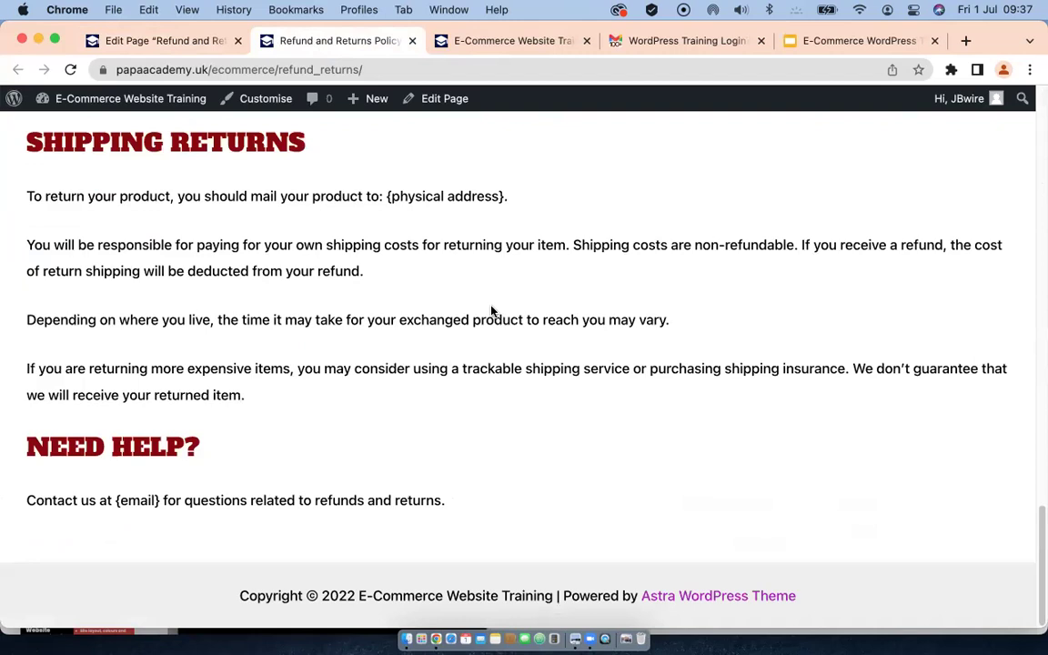
pyautogui.scroll(3, 288, 344)
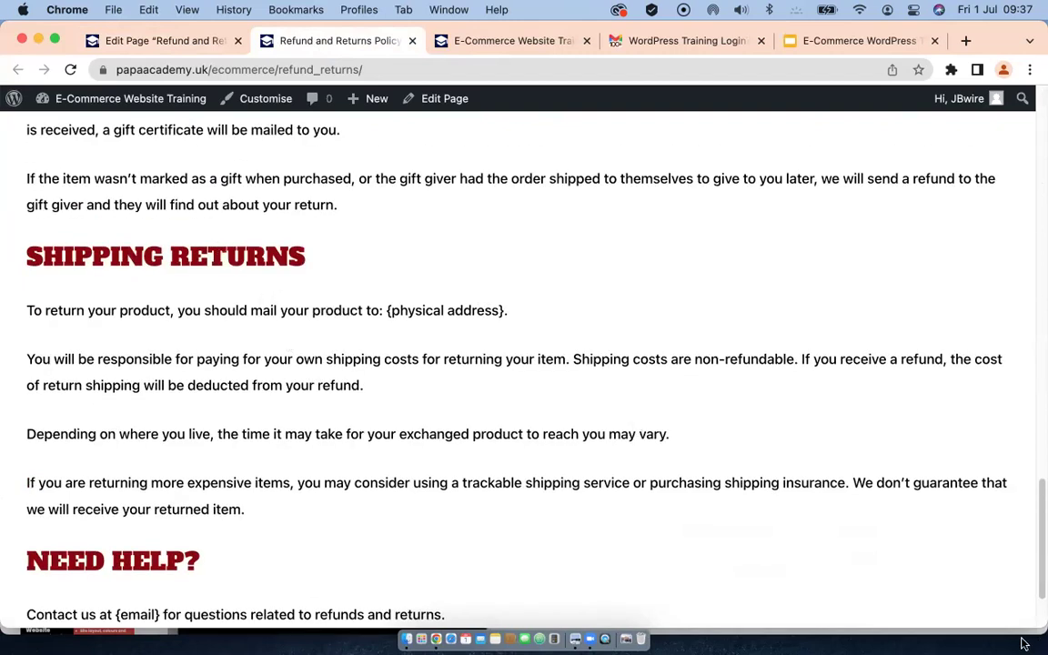
pyautogui.scroll(-2, 273, 425)
pyautogui.scroll(2, 274, 427)
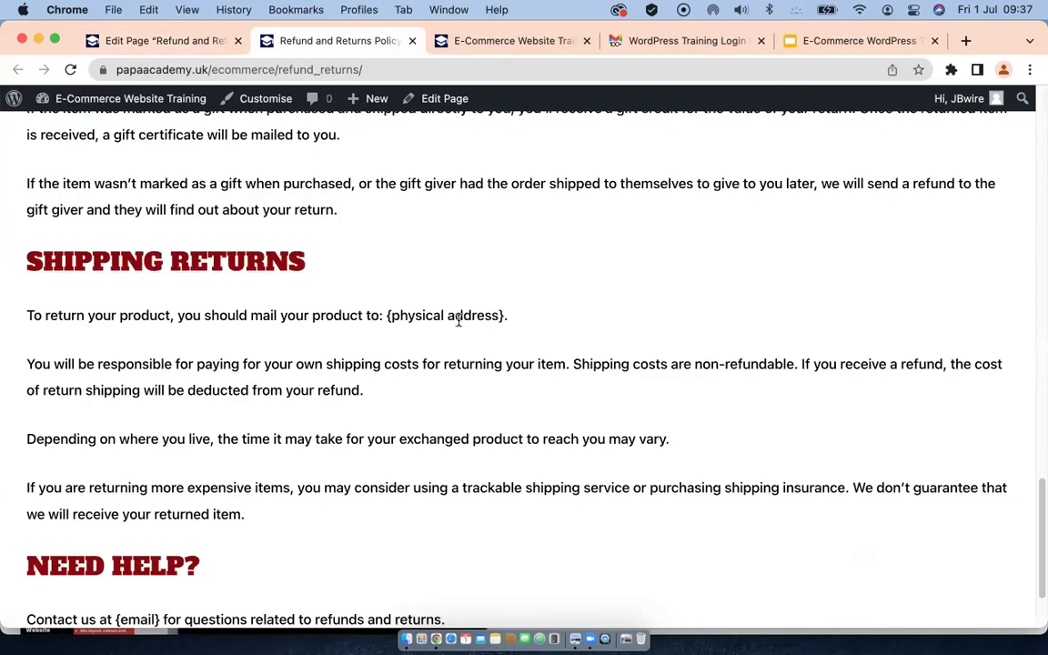
pyautogui.scroll(-3, 444, 328)
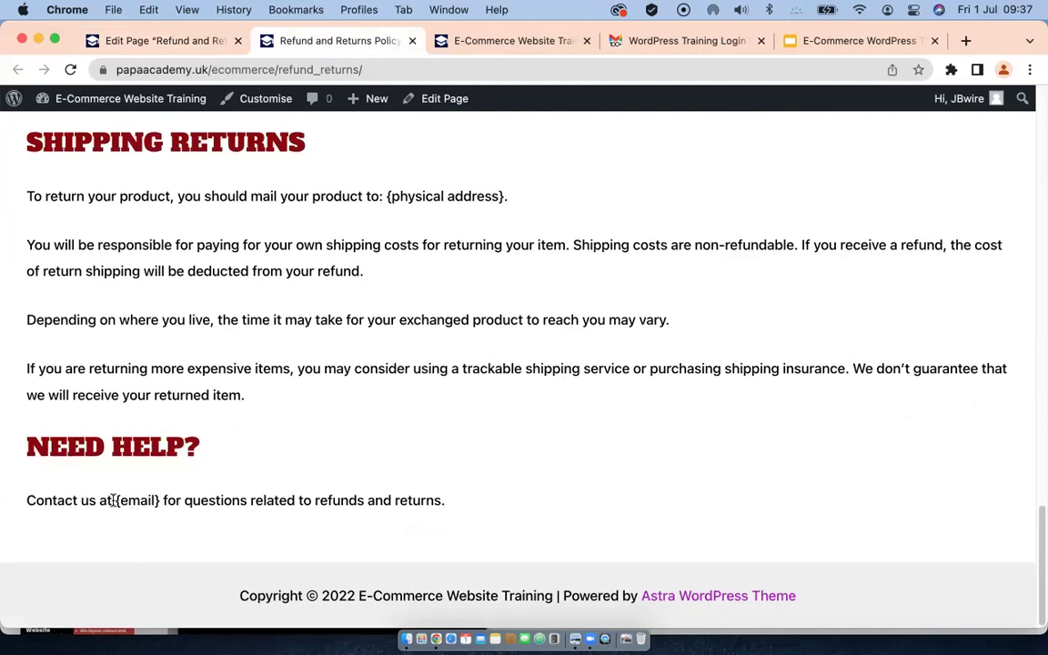
pyautogui.scroll(10, 154, 462)
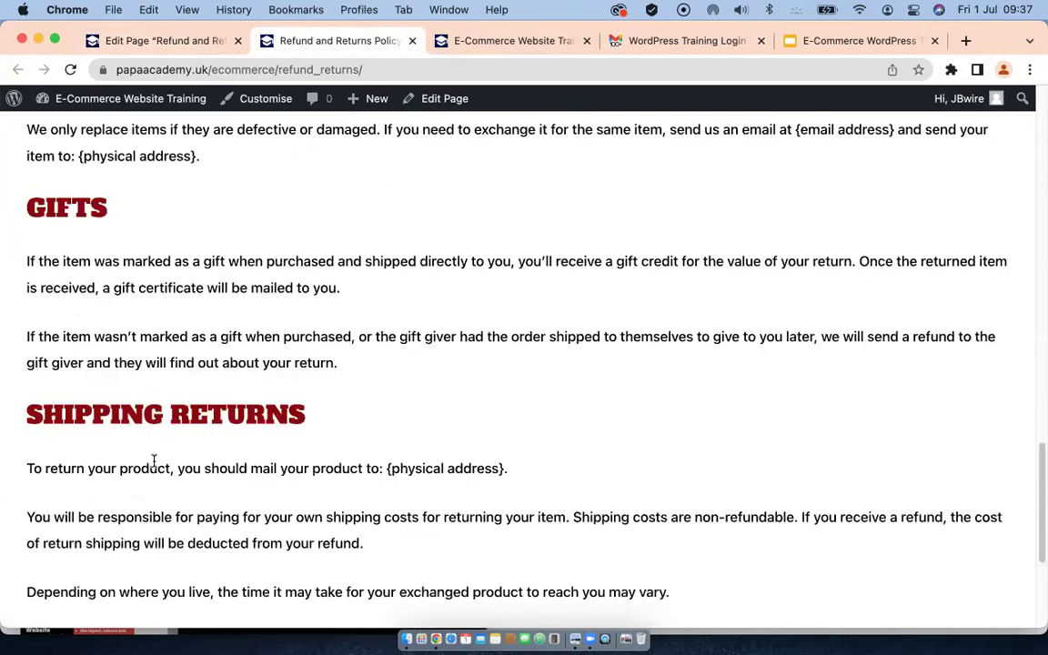
pyautogui.scroll(18, 155, 469)
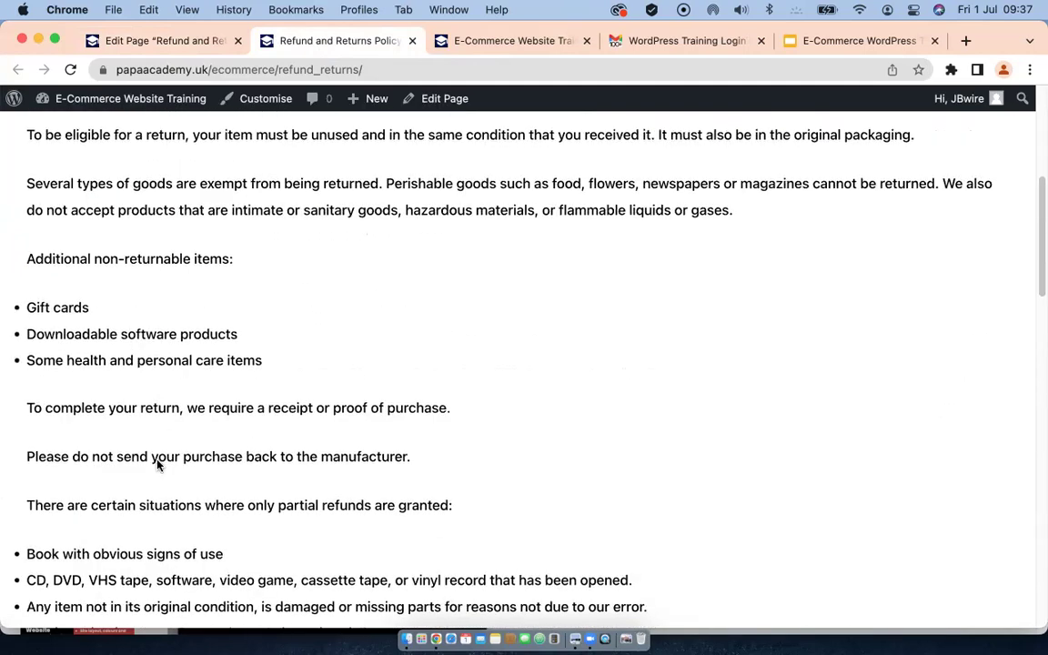
pyautogui.scroll(7, 157, 470)
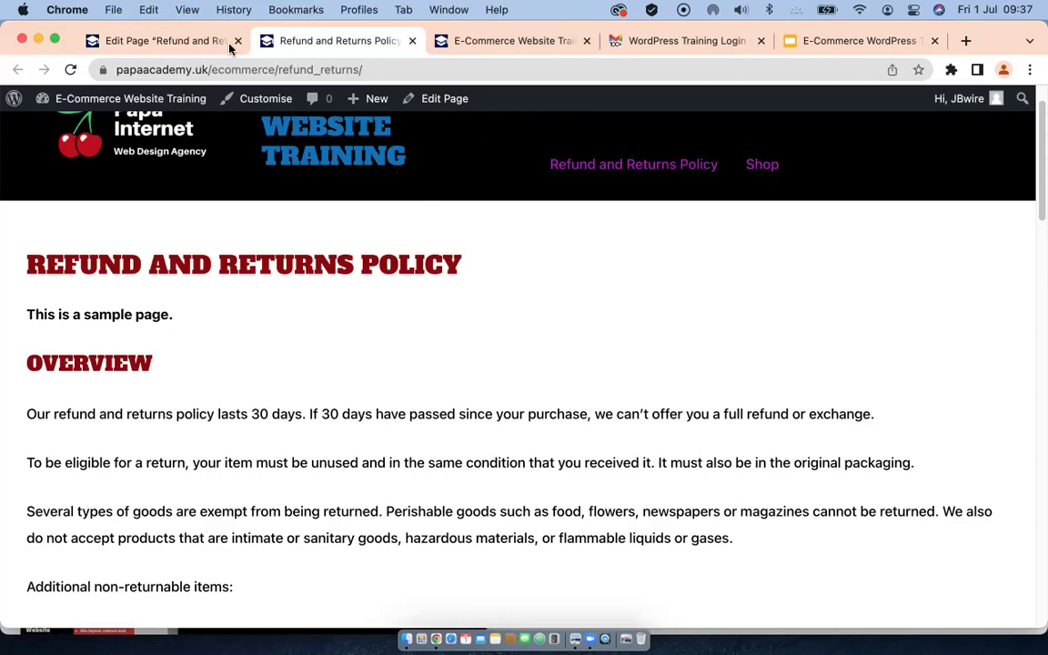
pyautogui.click(134, 43)
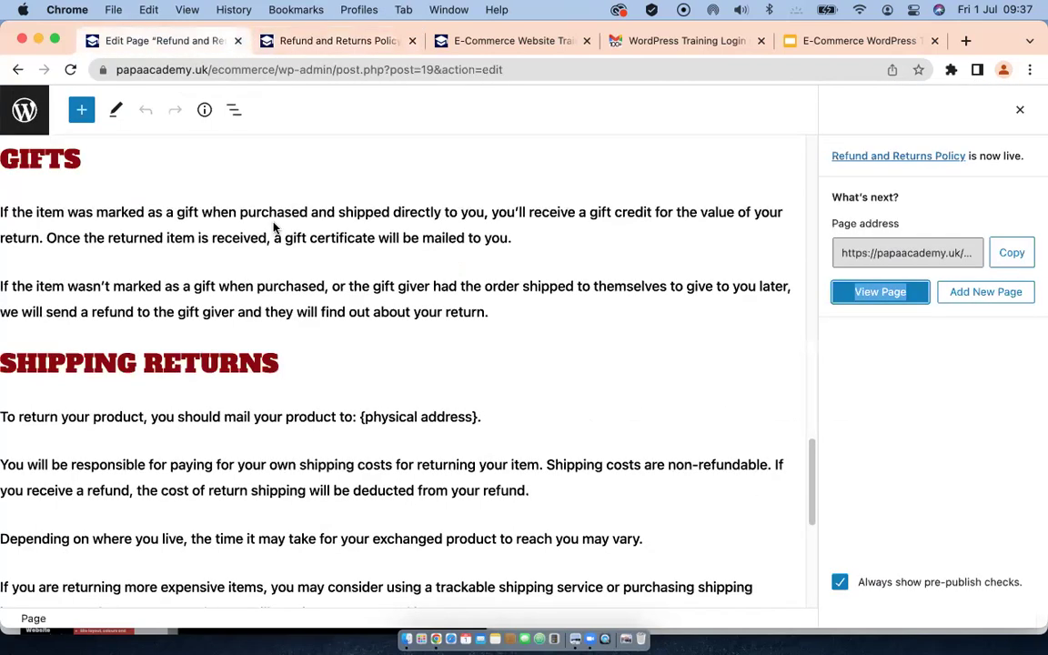
# Step: Exit the editor to the Pages list, now showing the Refund and Returns Policy as Published
pyautogui.click(29, 114)
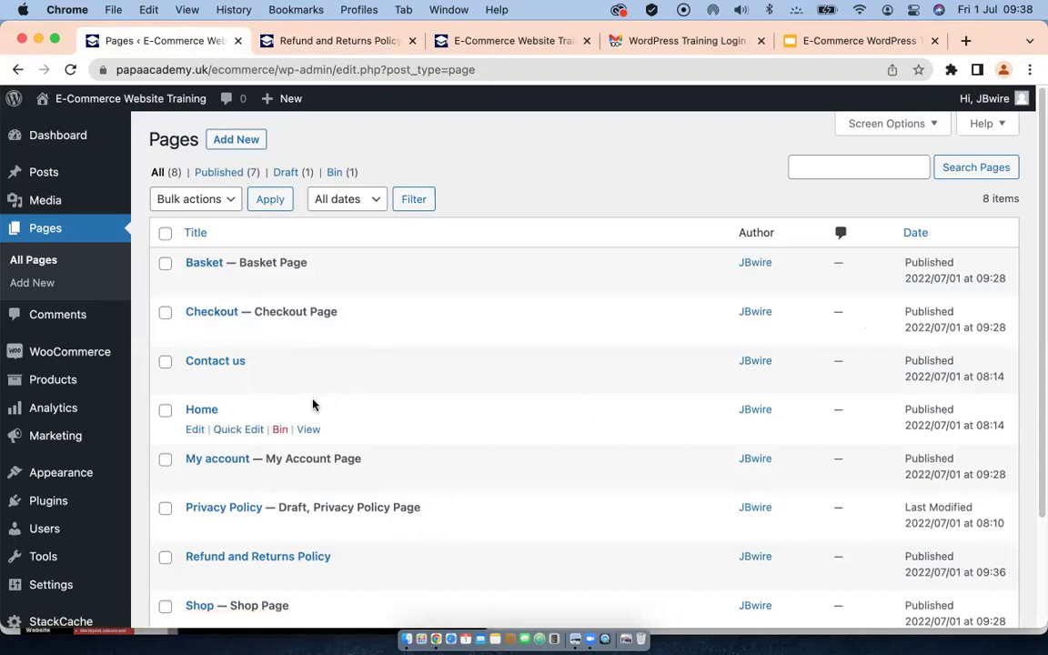
pyautogui.scroll(-2, 305, 409)
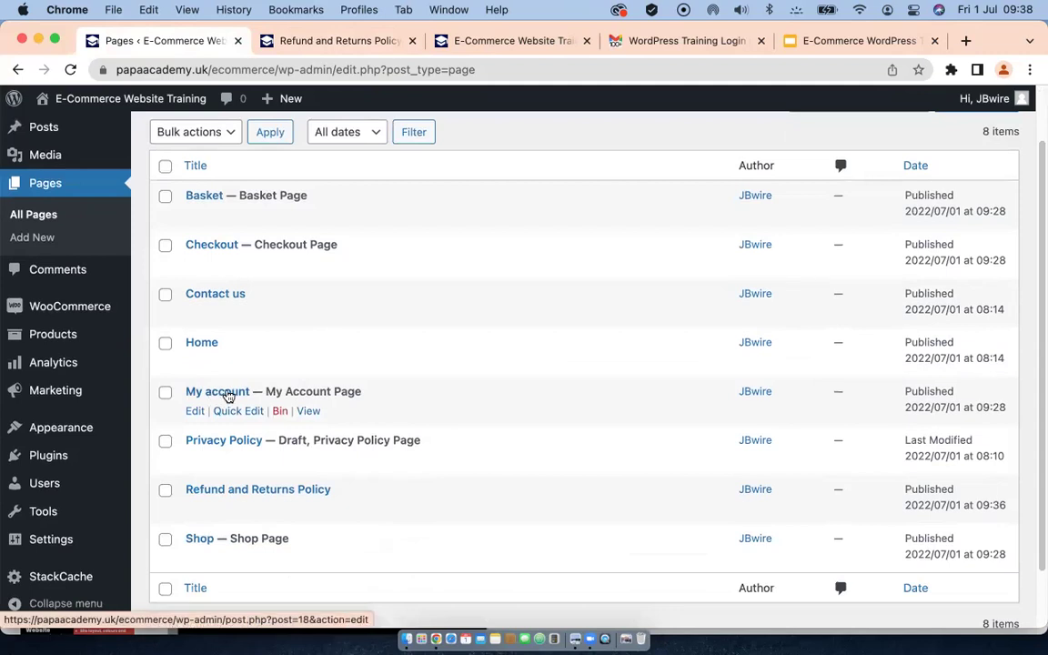
pyautogui.scroll(-2, 228, 394)
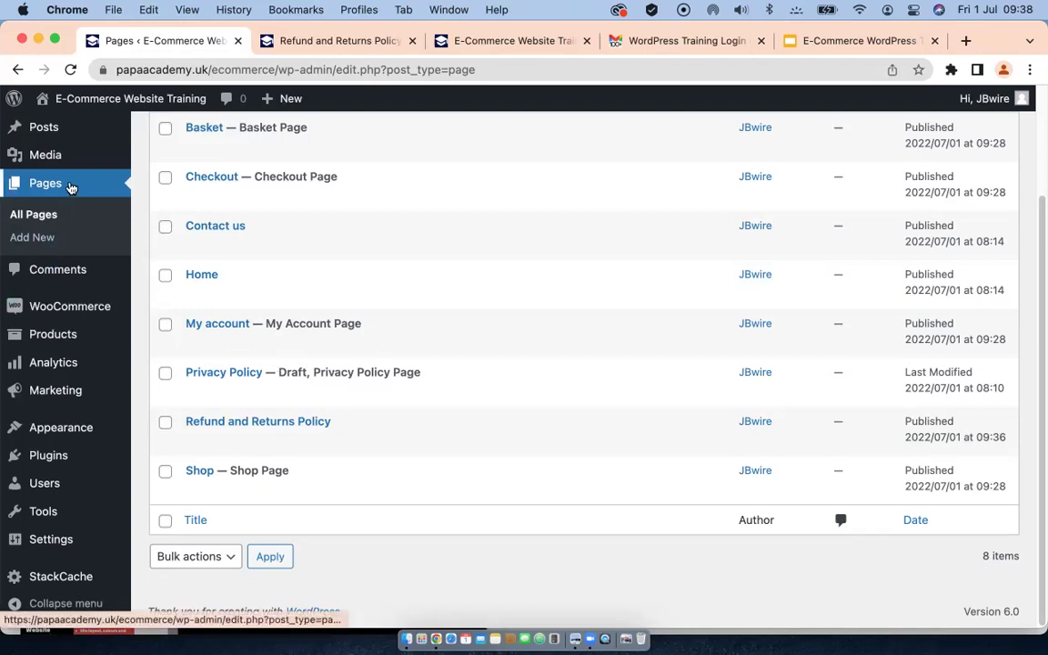
# Step: Go to the store's Analytics section from the admin sidebar
pyautogui.moveTo(53, 310)
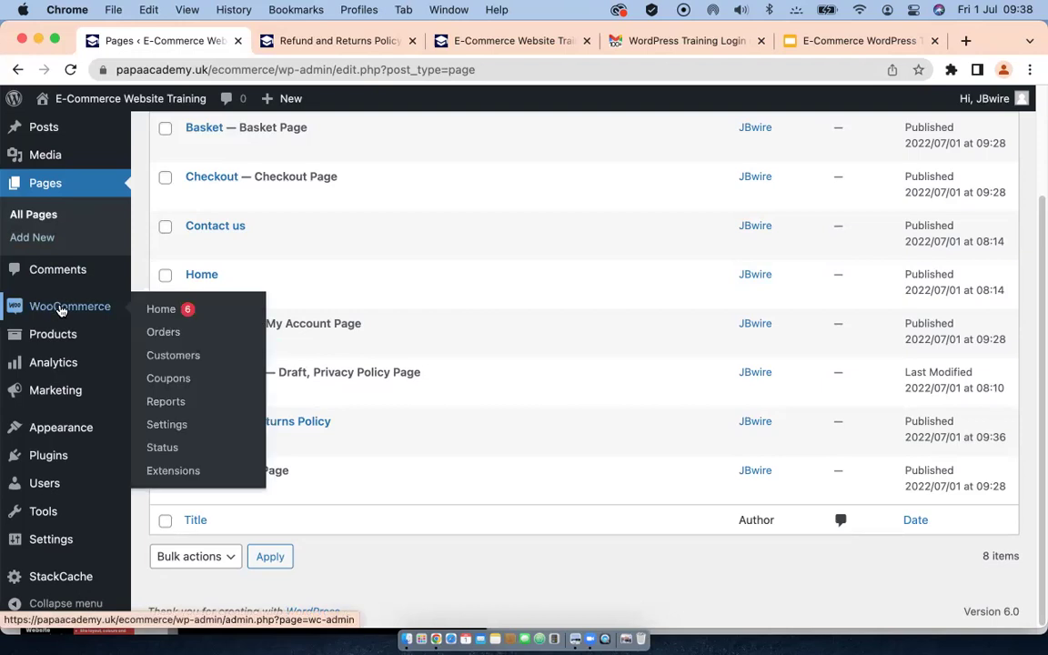
pyautogui.moveTo(53, 337)
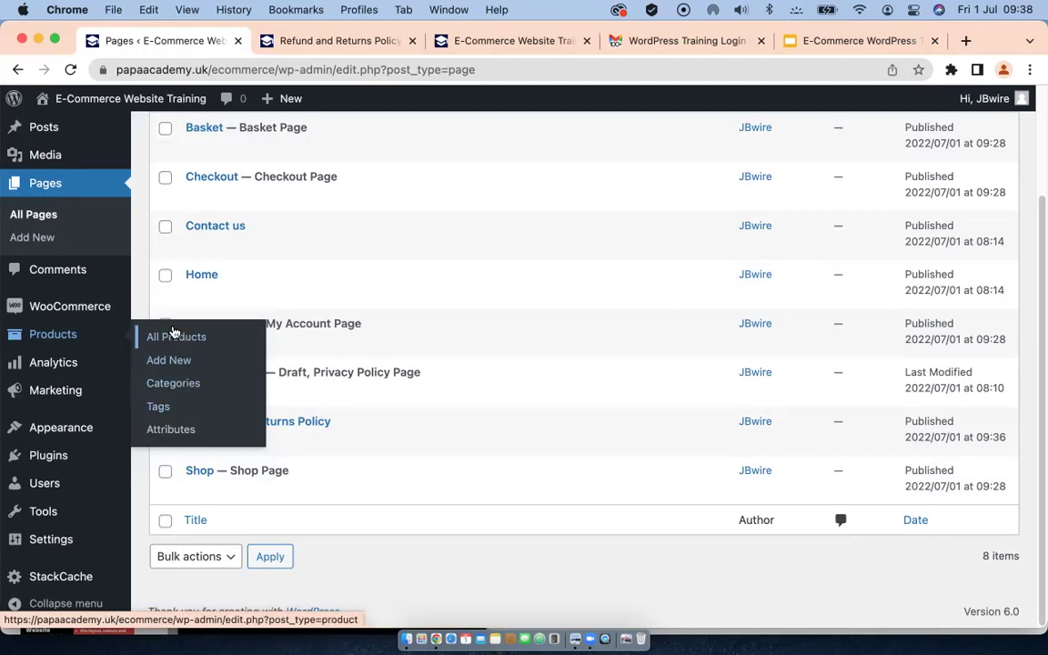
pyautogui.moveTo(51, 364)
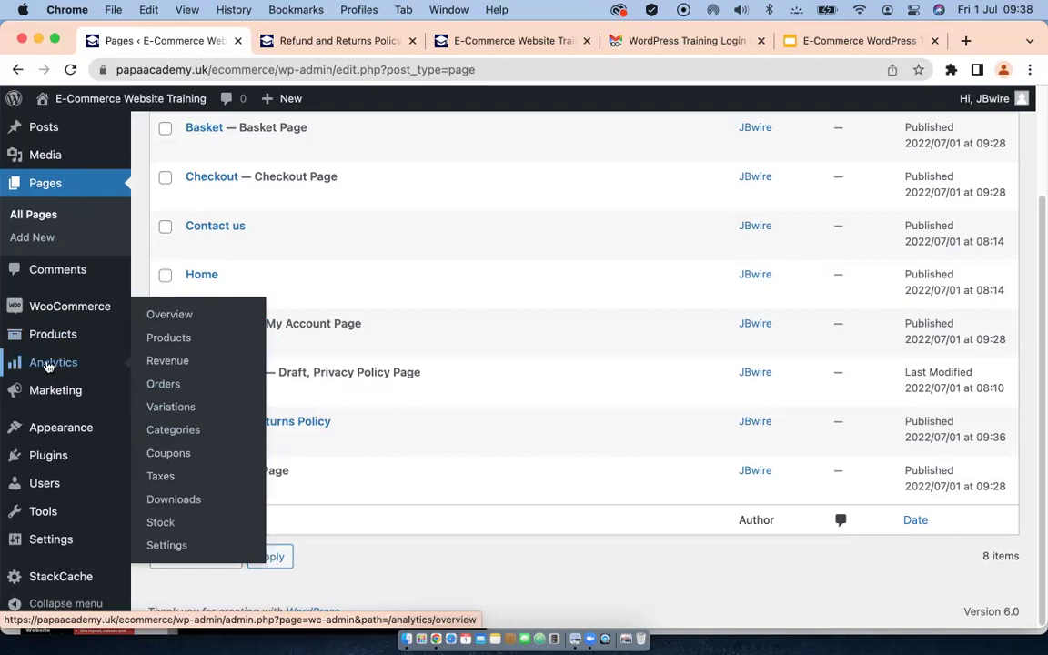
pyautogui.click(48, 365)
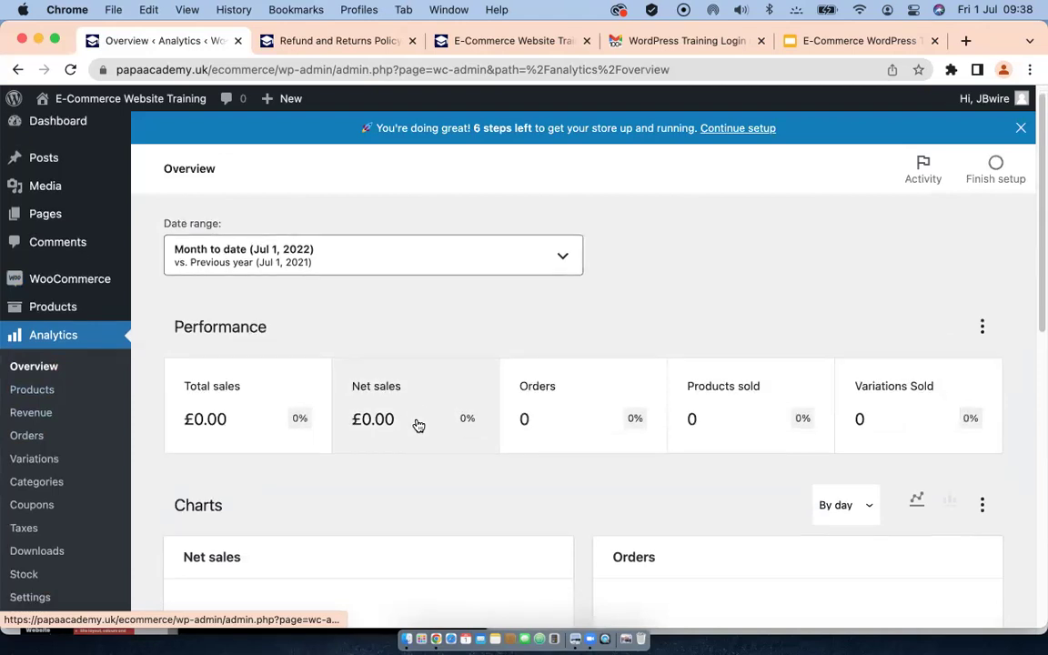
# Step: Review the Analytics Overview (£0.00 sales, 0 orders), then go to the Products report
pyautogui.scroll(-2, 416, 424)
pyautogui.scroll(2, 414, 423)
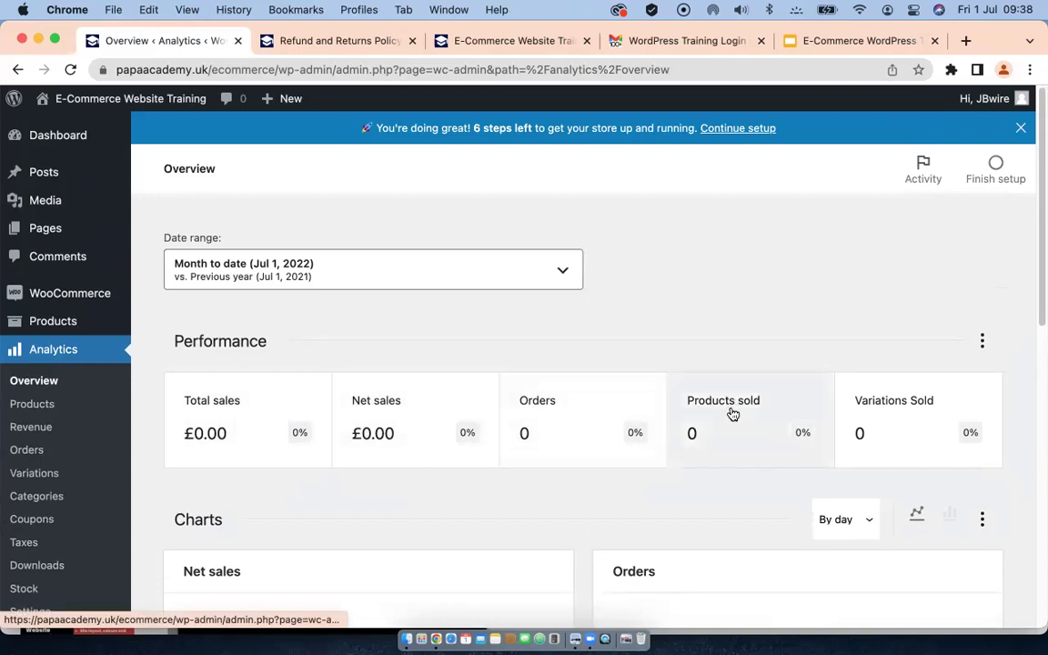
pyautogui.scroll(-3, 596, 442)
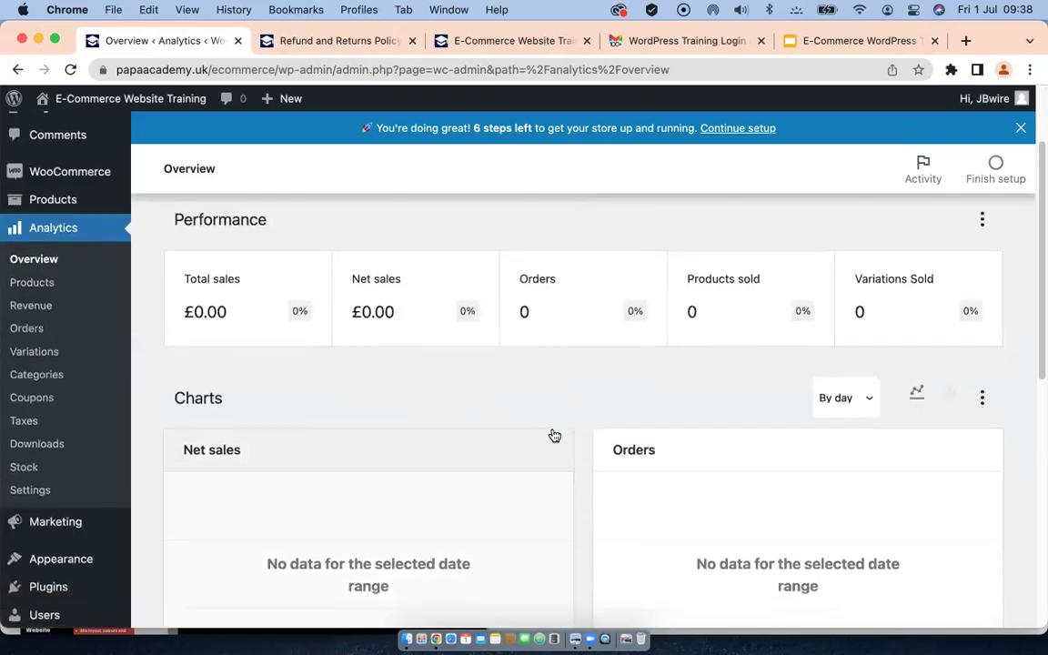
pyautogui.scroll(-10, 551, 435)
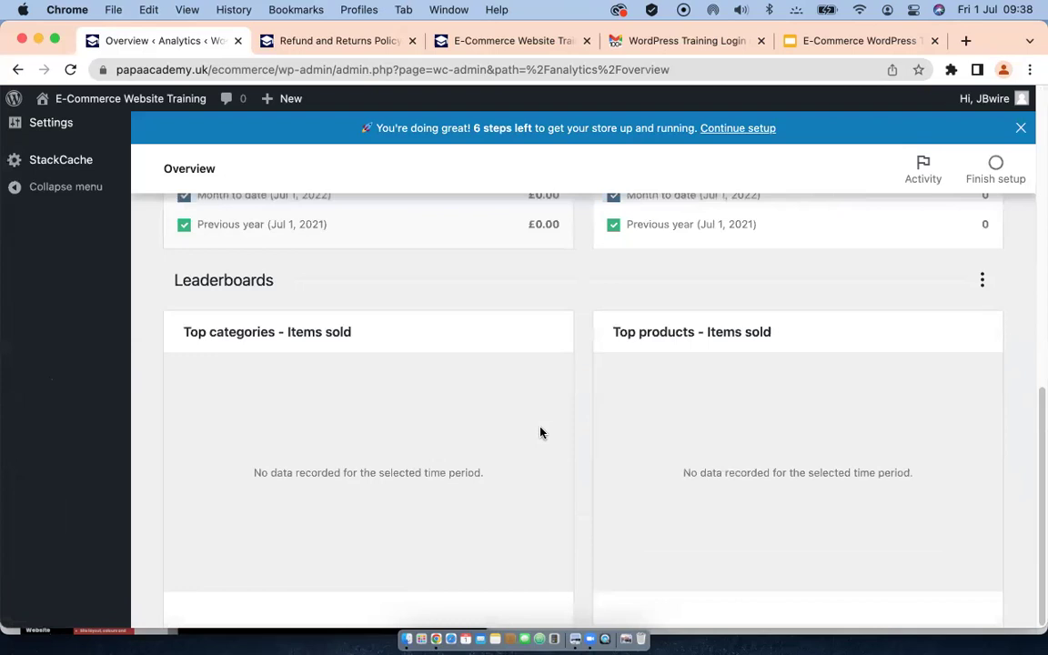
pyautogui.scroll(7, 539, 431)
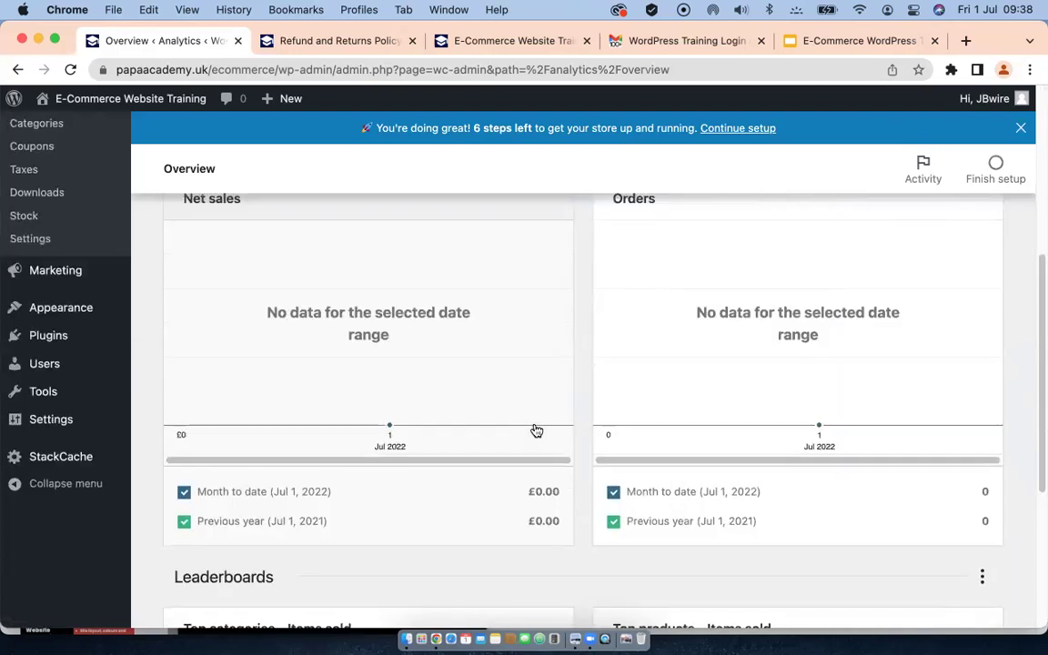
pyautogui.scroll(4, 536, 431)
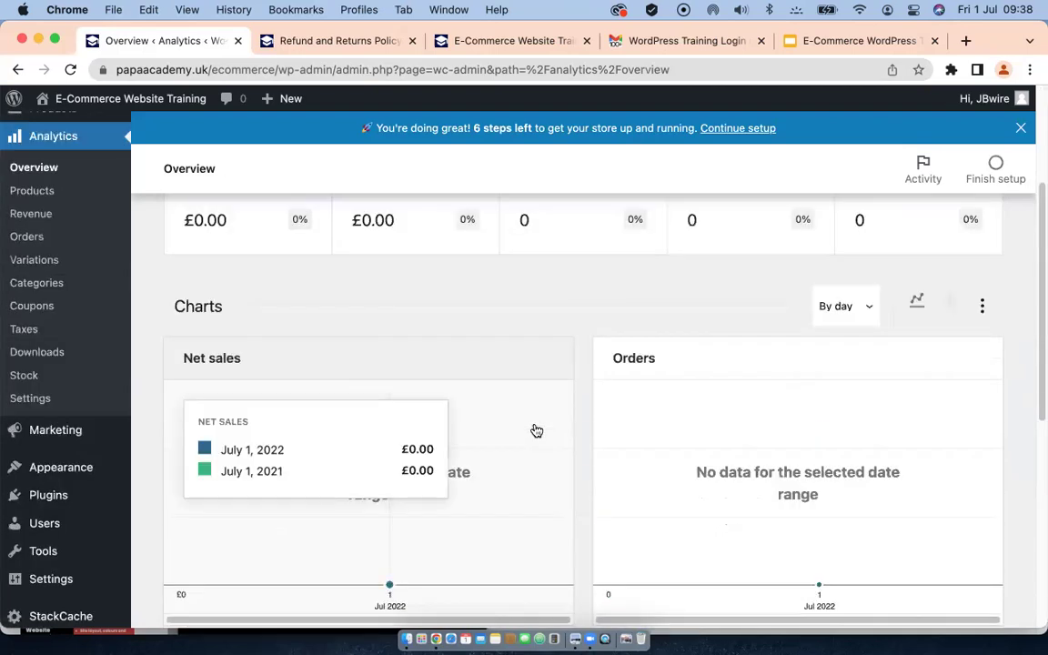
pyautogui.scroll(3, 445, 311)
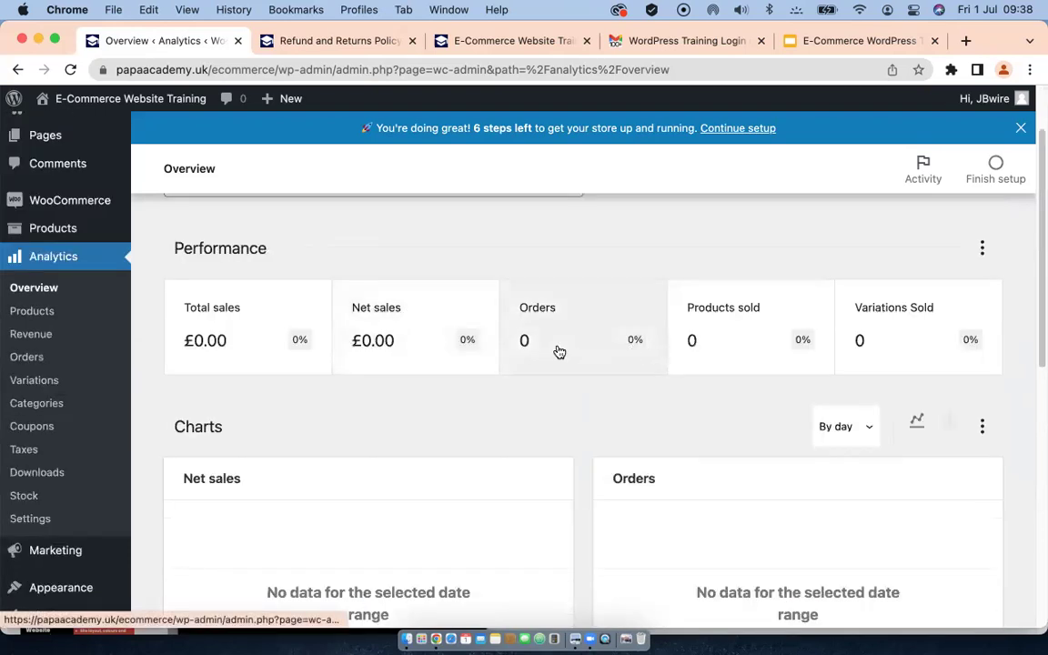
pyautogui.scroll(1, 557, 351)
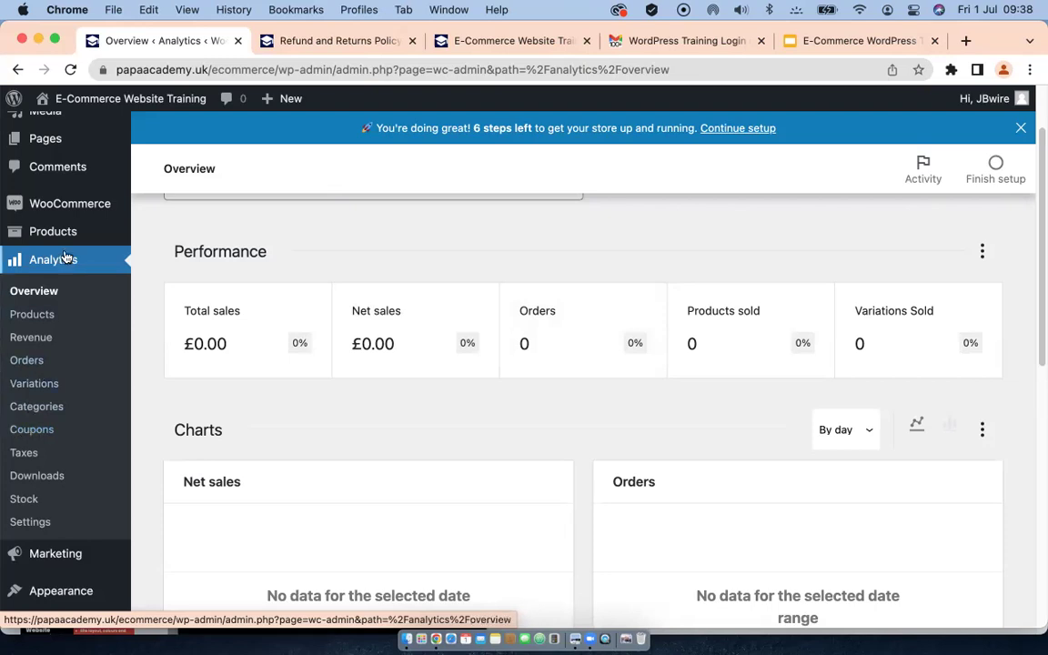
pyautogui.click(31, 315)
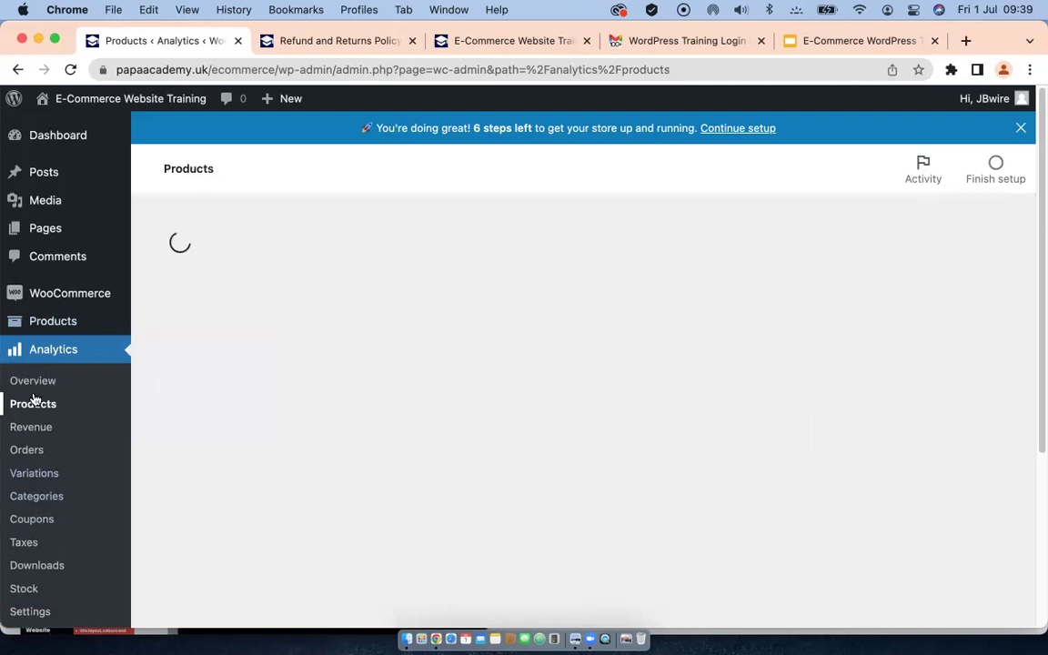
# Step: Open the Revenue analytics report and review its £0.00 month-to-date sales figures
pyautogui.scroll(-3, 402, 407)
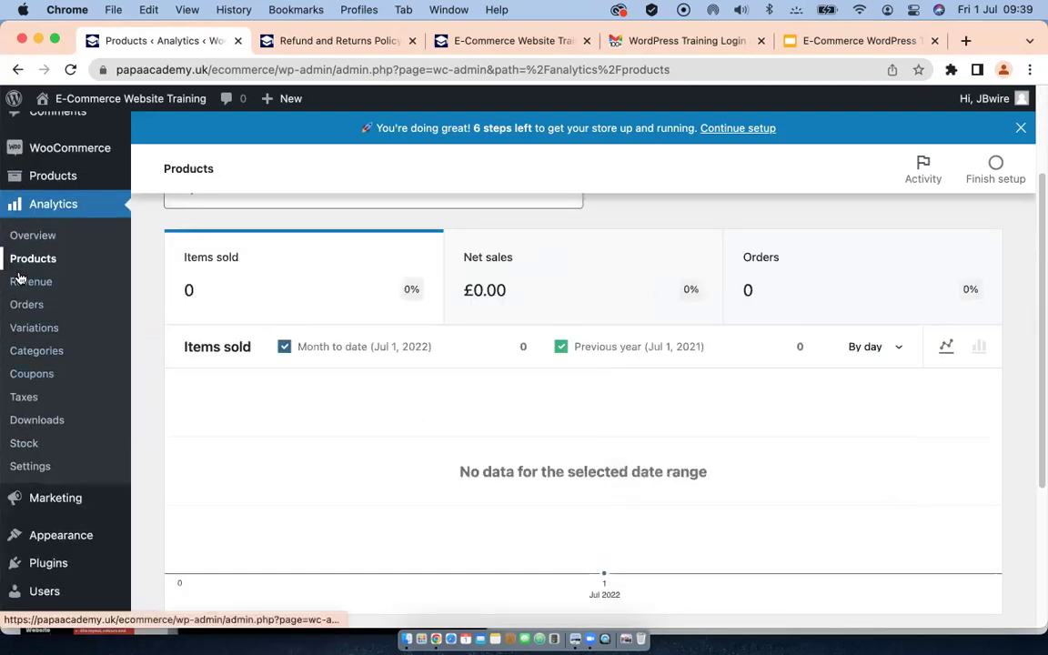
pyautogui.scroll(2, 419, 345)
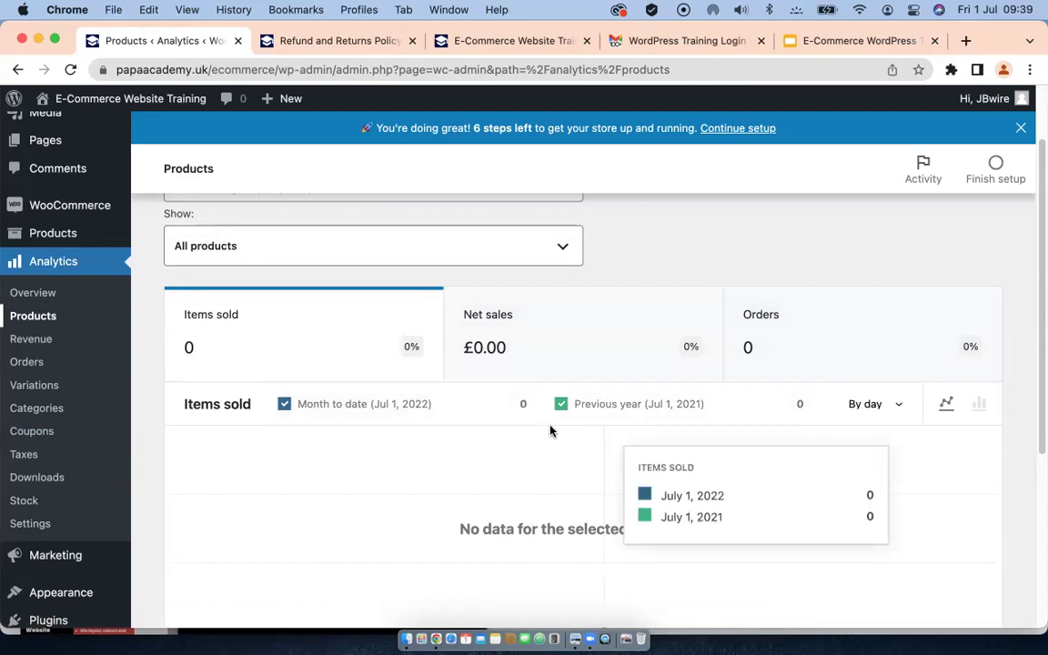
pyautogui.click(24, 340)
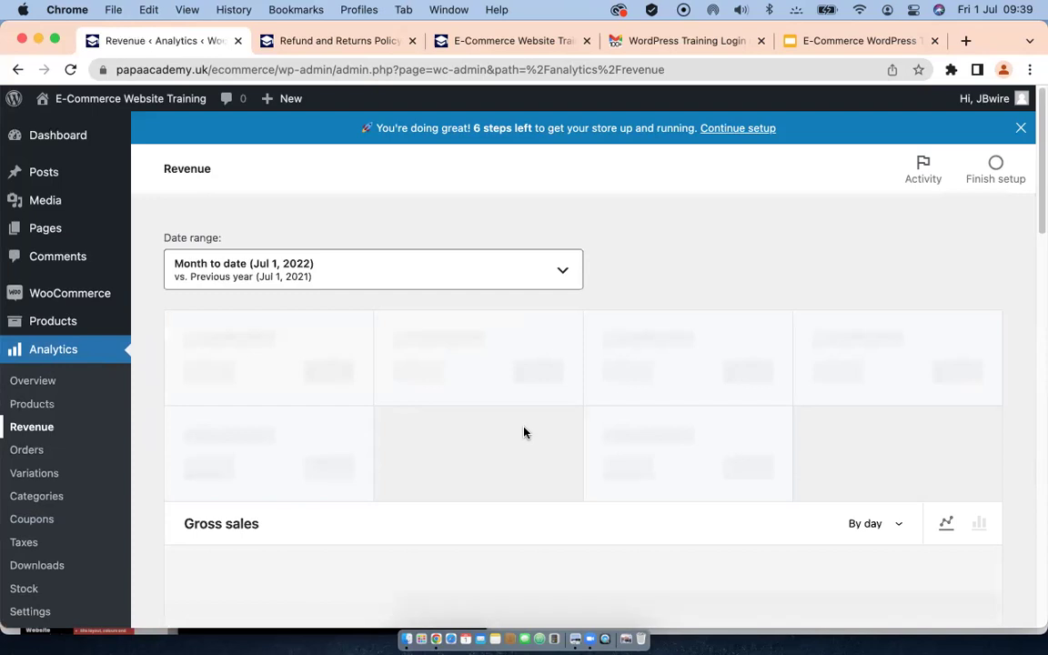
pyautogui.scroll(-2, 521, 432)
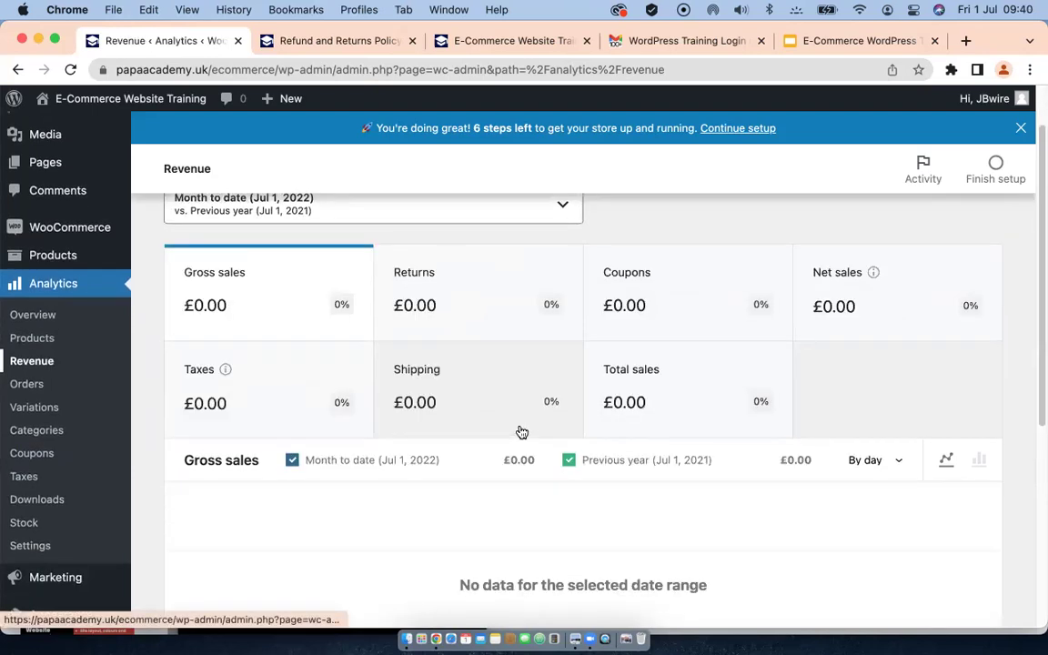
pyautogui.scroll(-1, 521, 432)
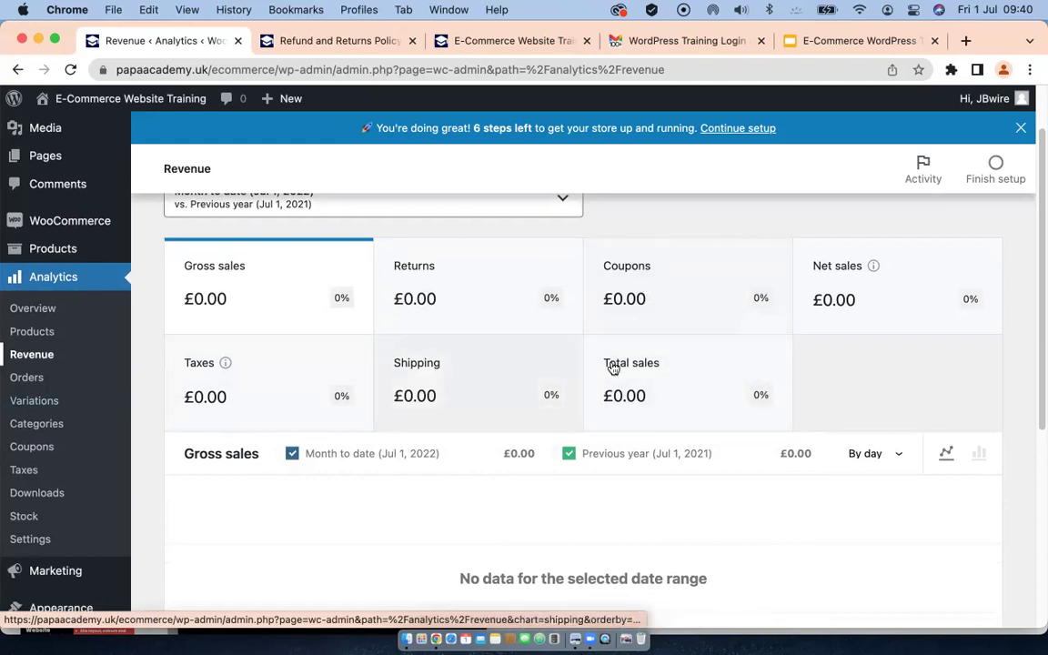
pyautogui.click(20, 378)
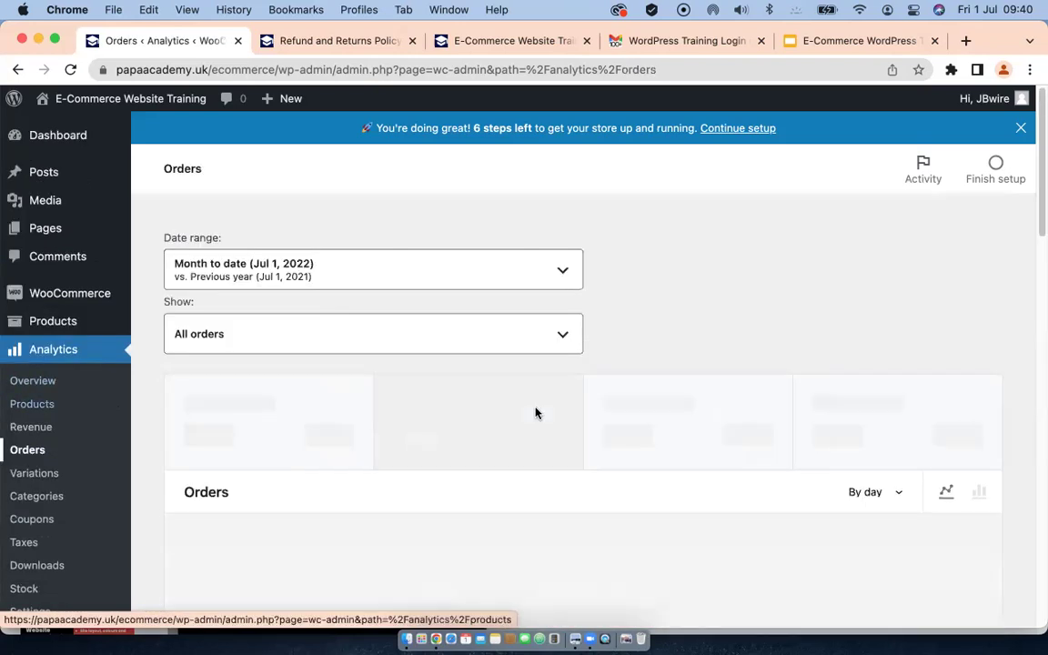
# Step: Scroll through the Orders analytics report, which shows 0 orders
pyautogui.scroll(-1, 535, 413)
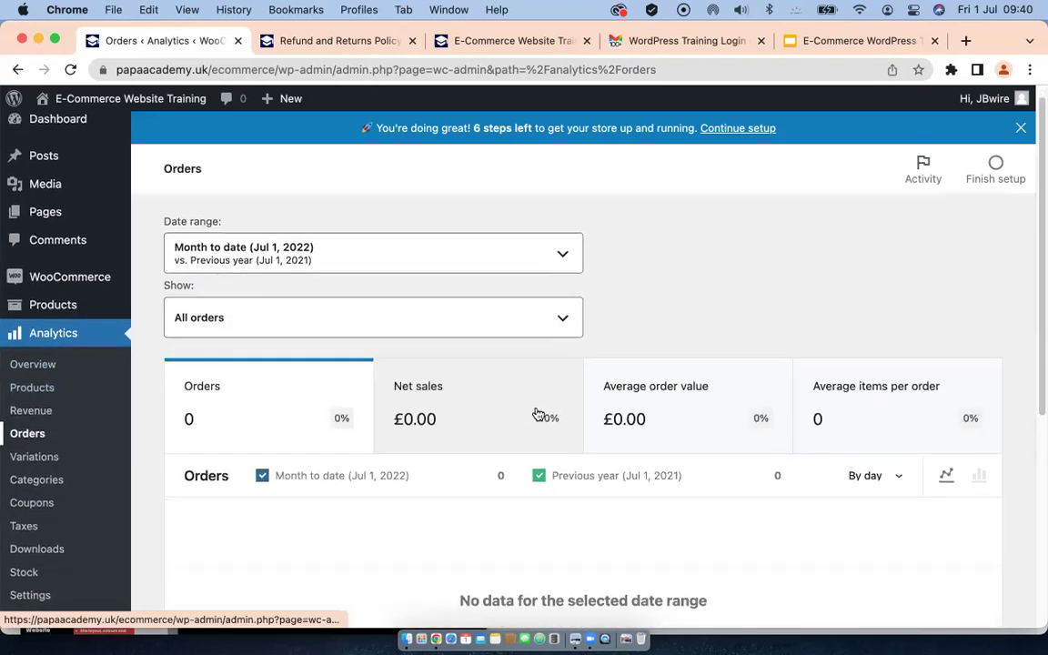
pyautogui.scroll(-1, 538, 415)
pyautogui.scroll(-5, 538, 414)
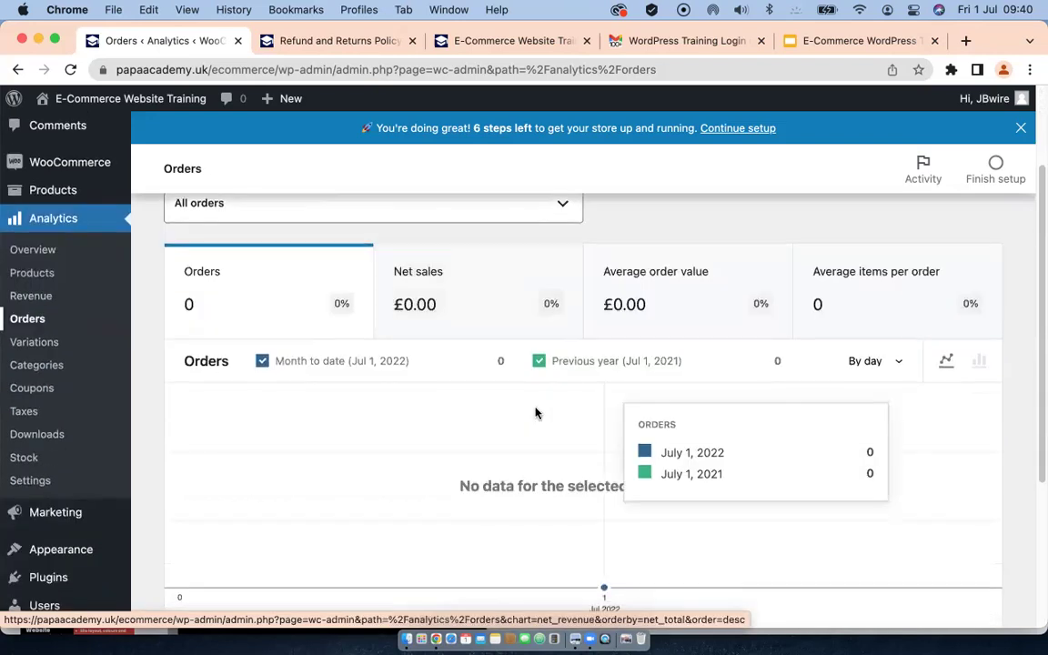
pyautogui.scroll(-2, 535, 413)
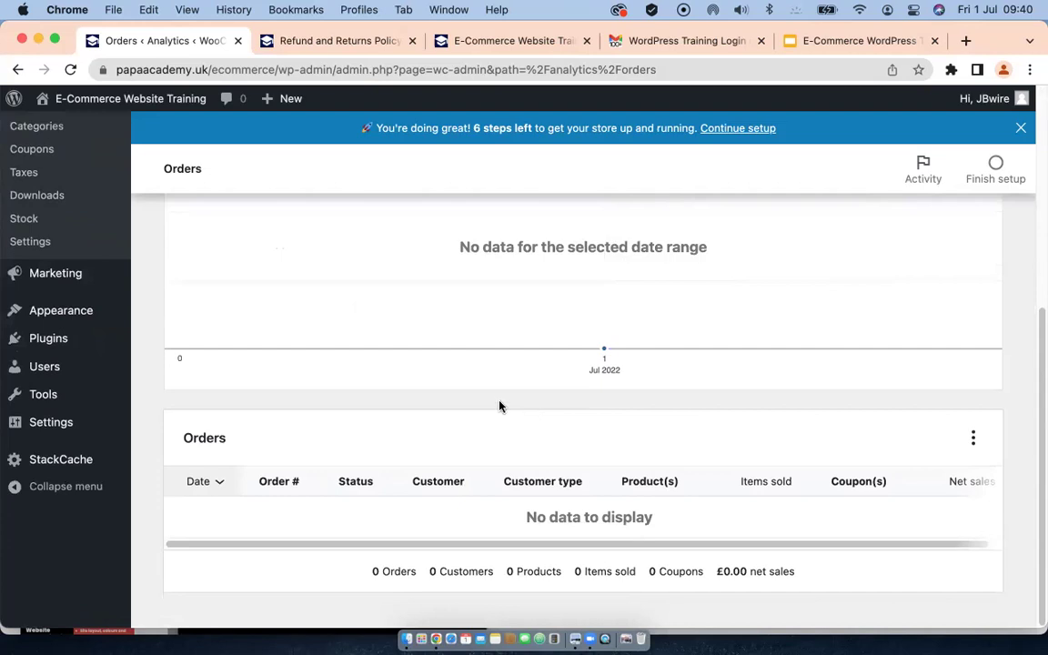
pyautogui.scroll(5, 500, 407)
pyautogui.scroll(2, 503, 410)
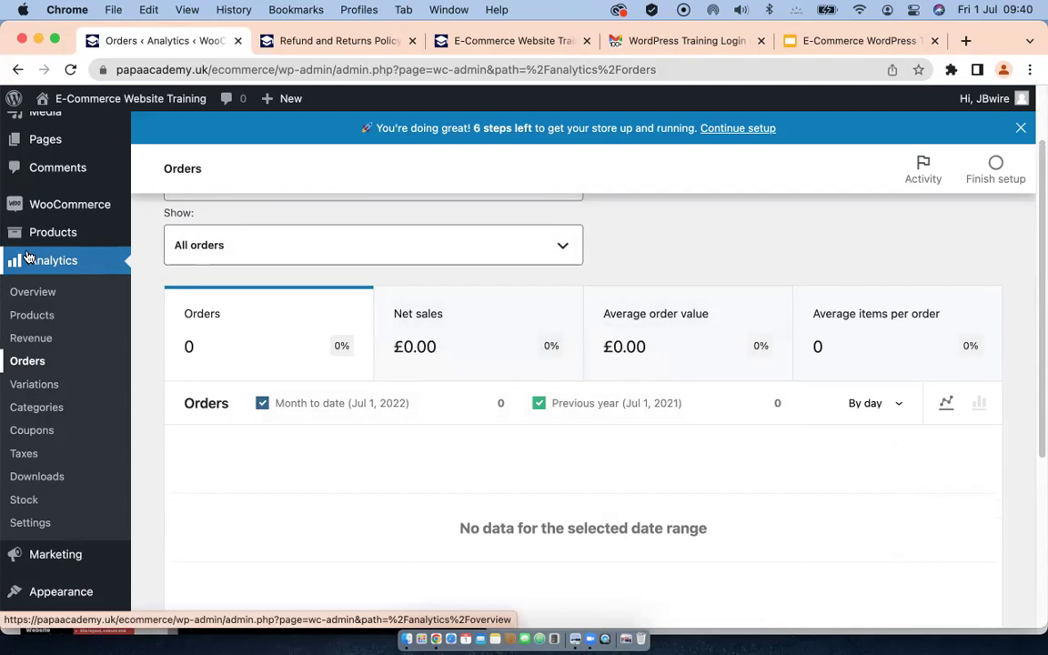
# Step: Return to the Analytics Overview, where every store figure remains at zero
pyautogui.click(27, 258)
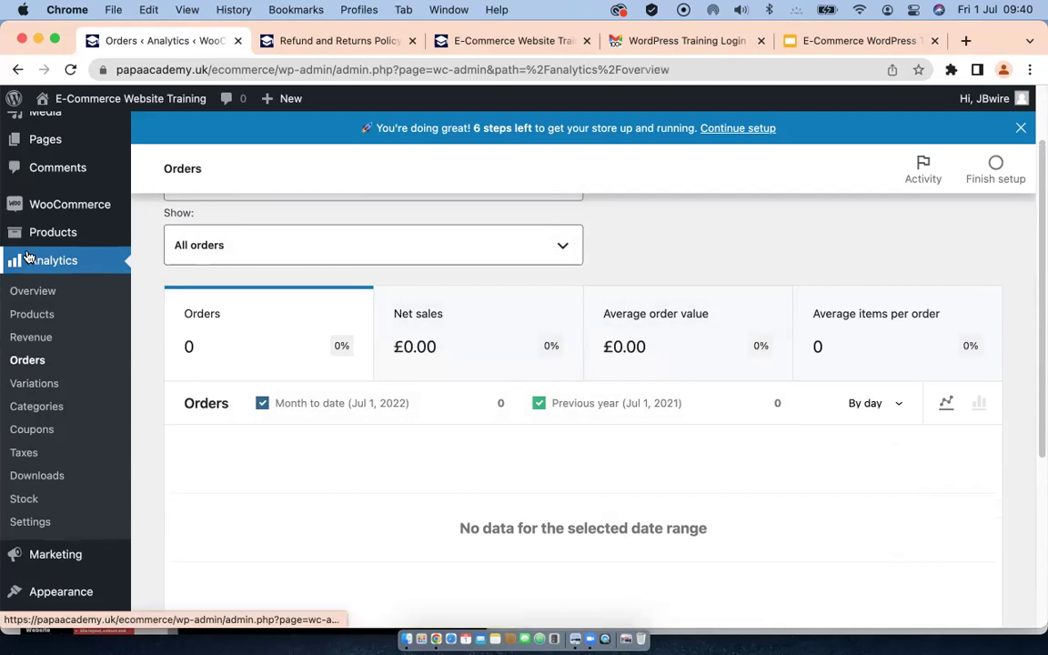
pyautogui.scroll(-3, 80, 491)
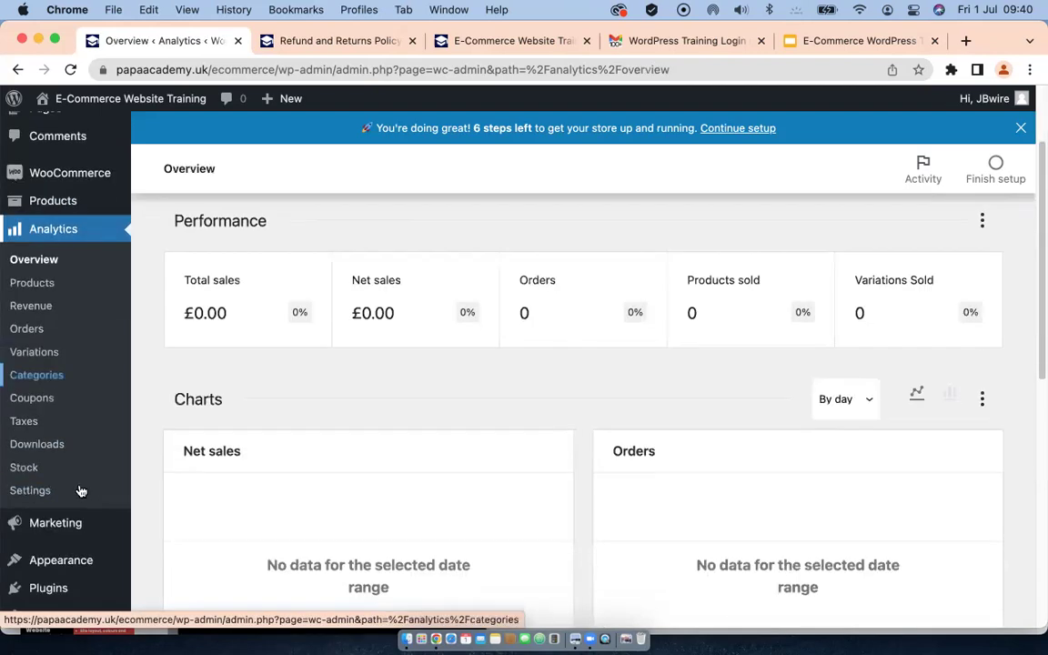
pyautogui.moveTo(55, 519)
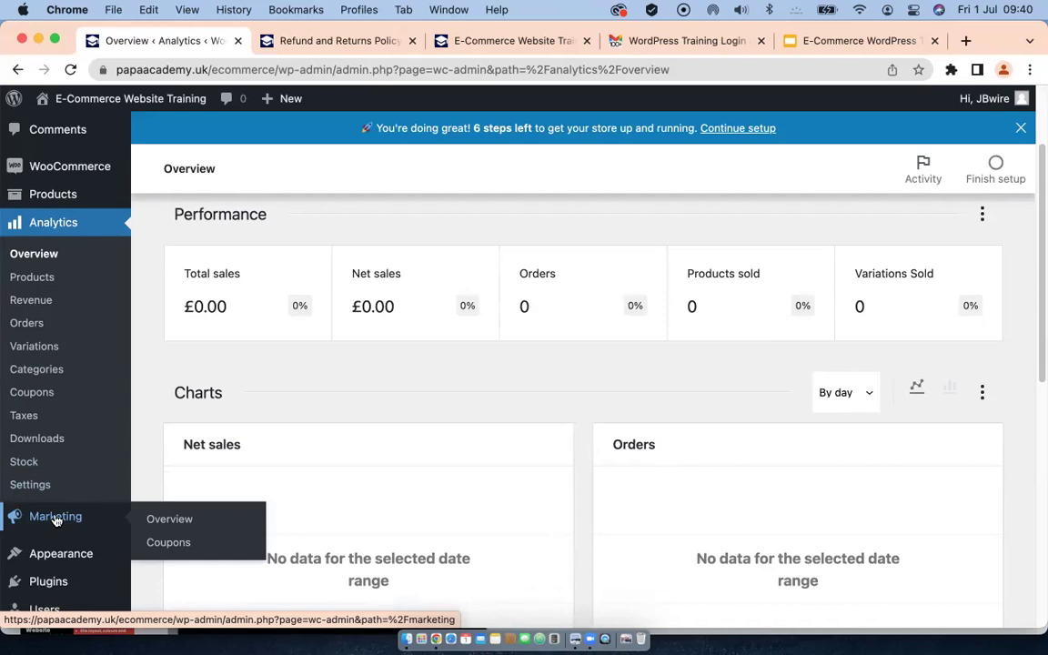
pyautogui.click(55, 519)
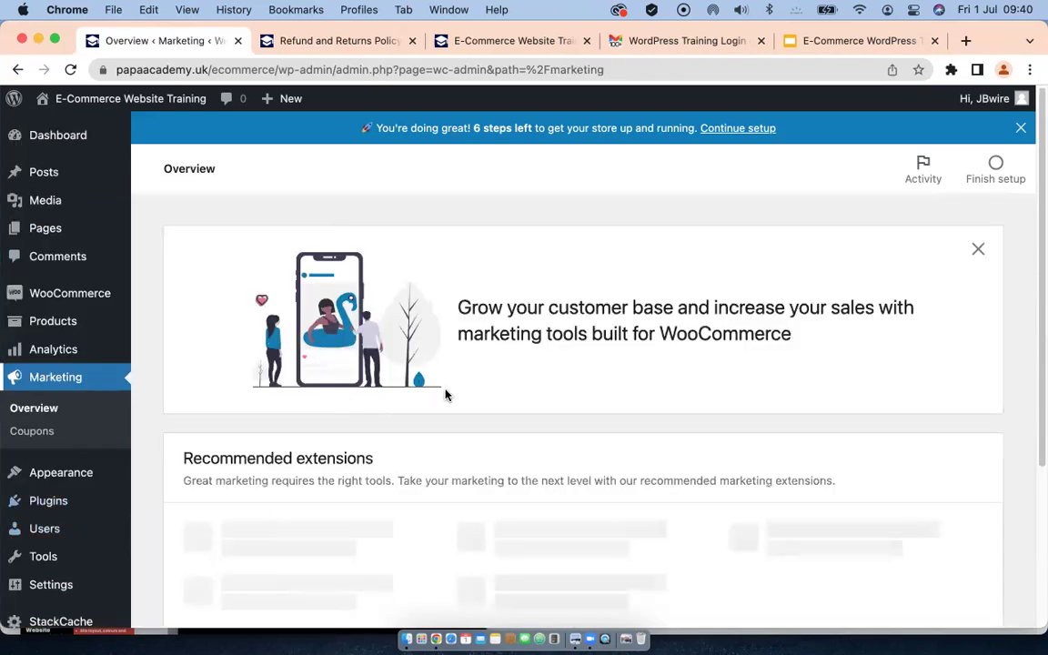
# Step: Browse the recommended marketing extensions such as AutomateWoo, Mailchimp for WooCommerce and Google Listings and Ads
pyautogui.scroll(-3, 446, 394)
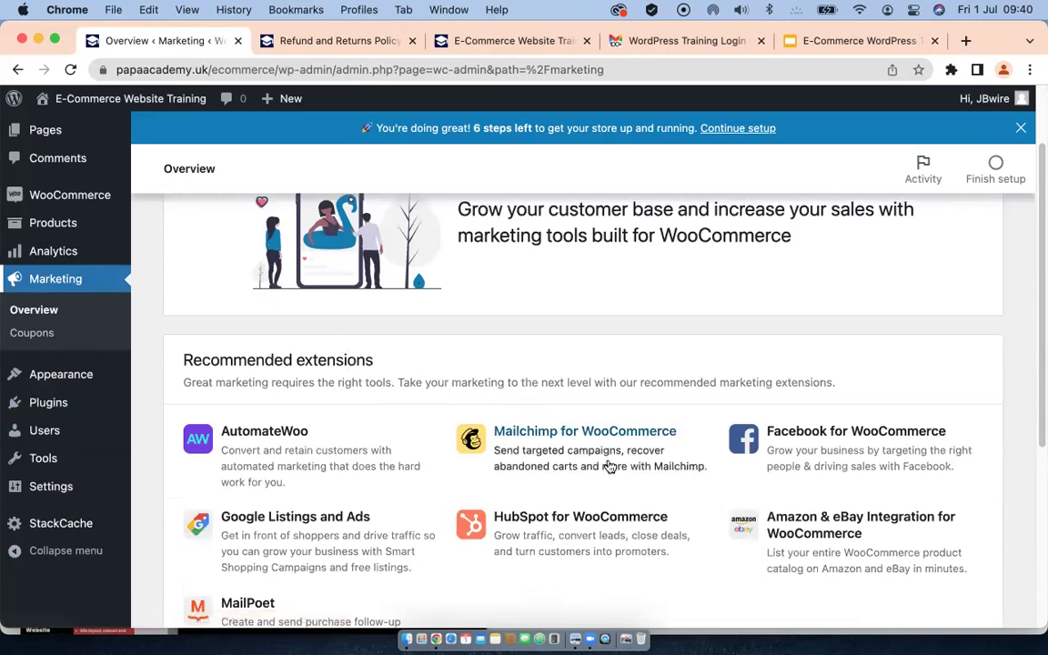
pyautogui.scroll(1, 451, 416)
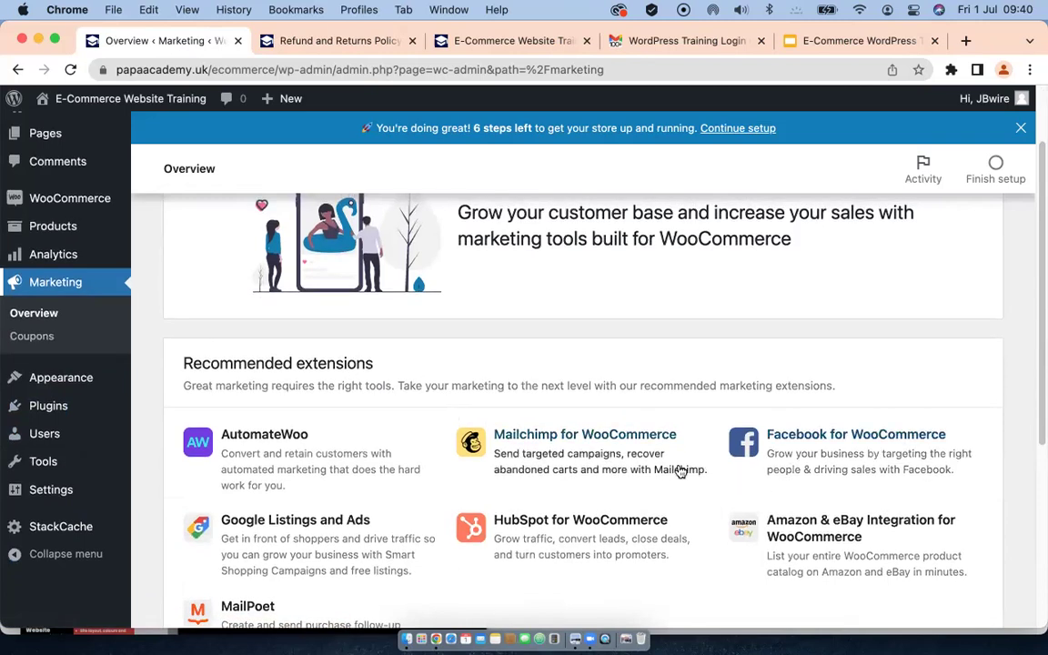
pyautogui.scroll(-4, 634, 454)
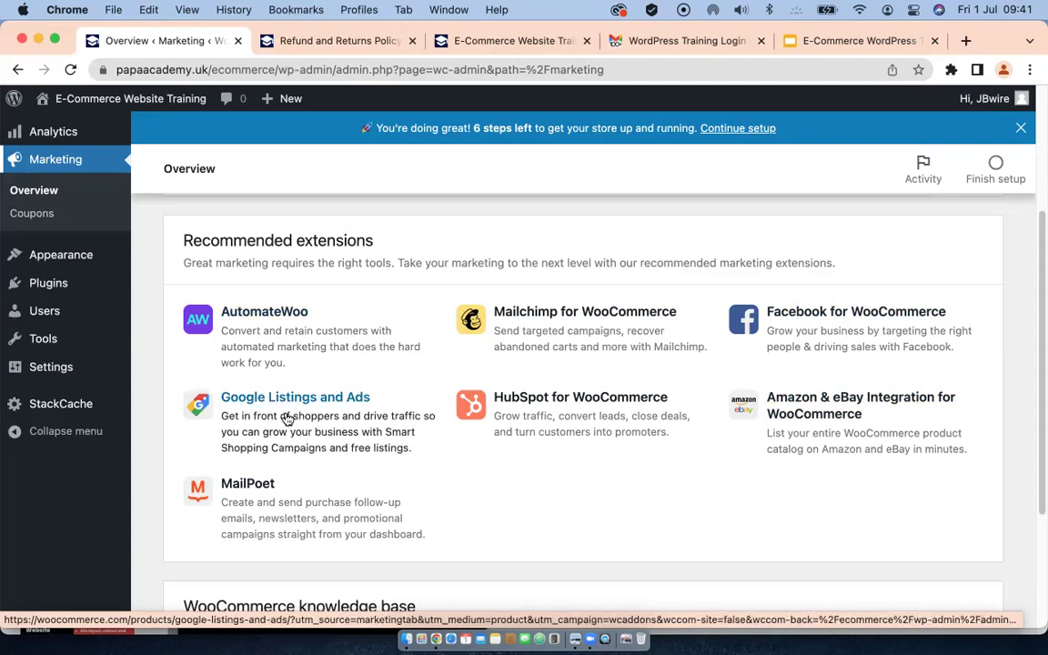
pyautogui.scroll(5, 292, 421)
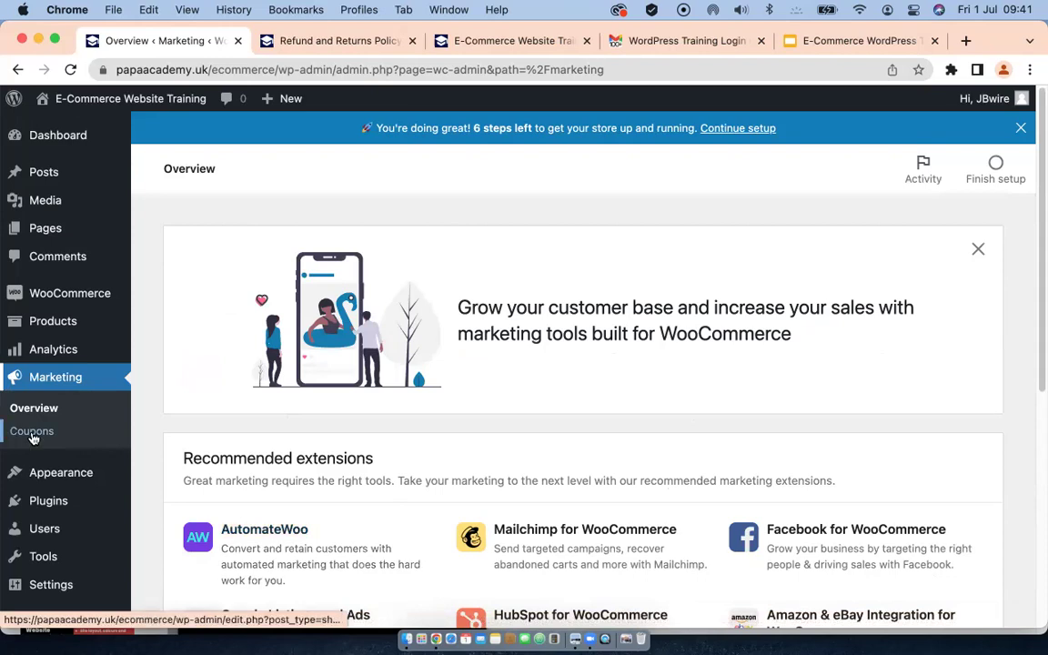
# Step: Open Marketing > Coupons, showing no coupons yet and suggesting Personalized Coupons and Smart Coupons
pyautogui.click(31, 433)
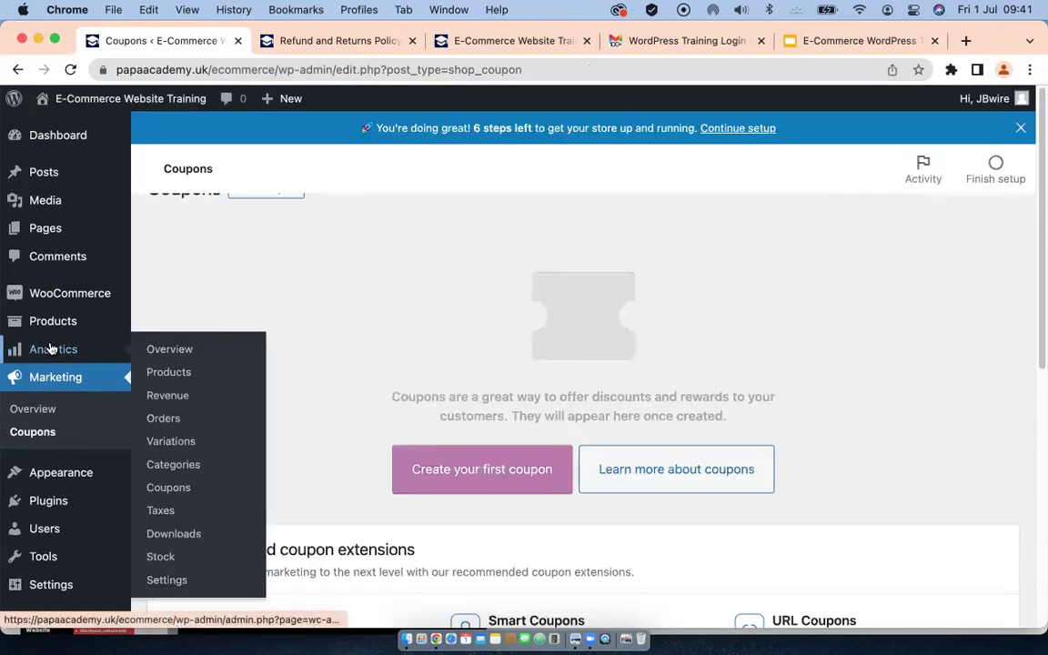
pyautogui.moveTo(56, 323)
pyautogui.moveTo(57, 349)
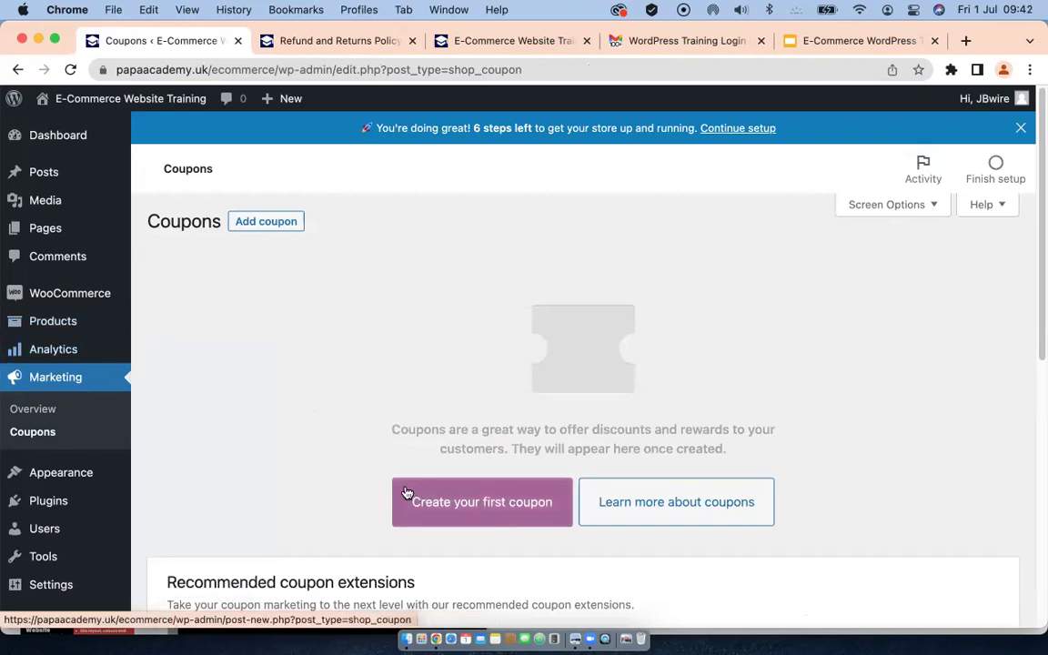
pyautogui.scroll(-5, 407, 493)
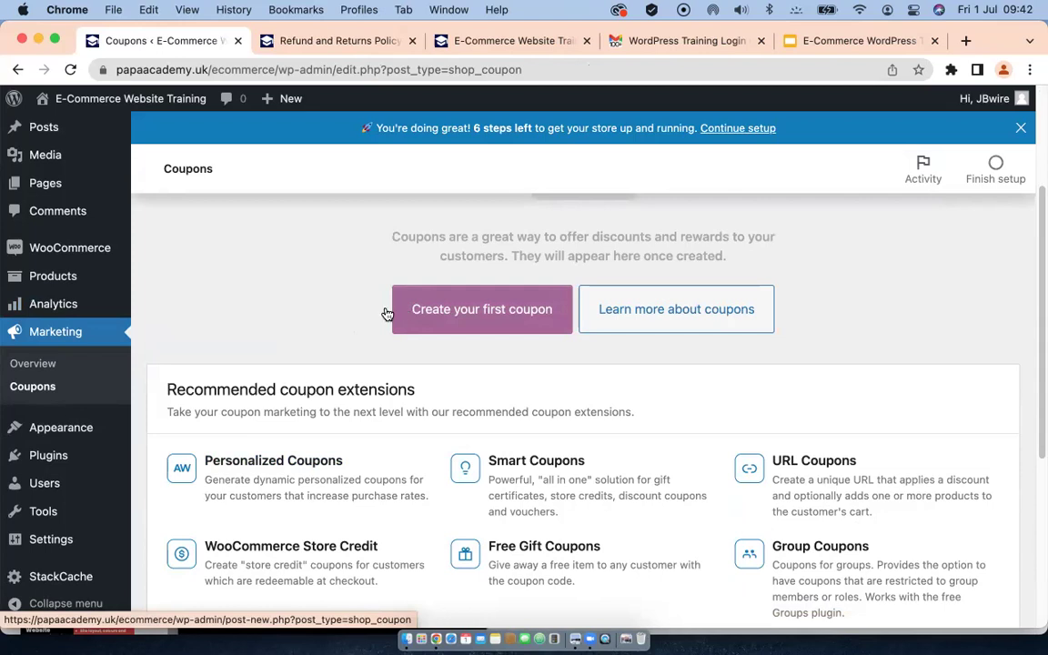
pyautogui.scroll(-1, 334, 328)
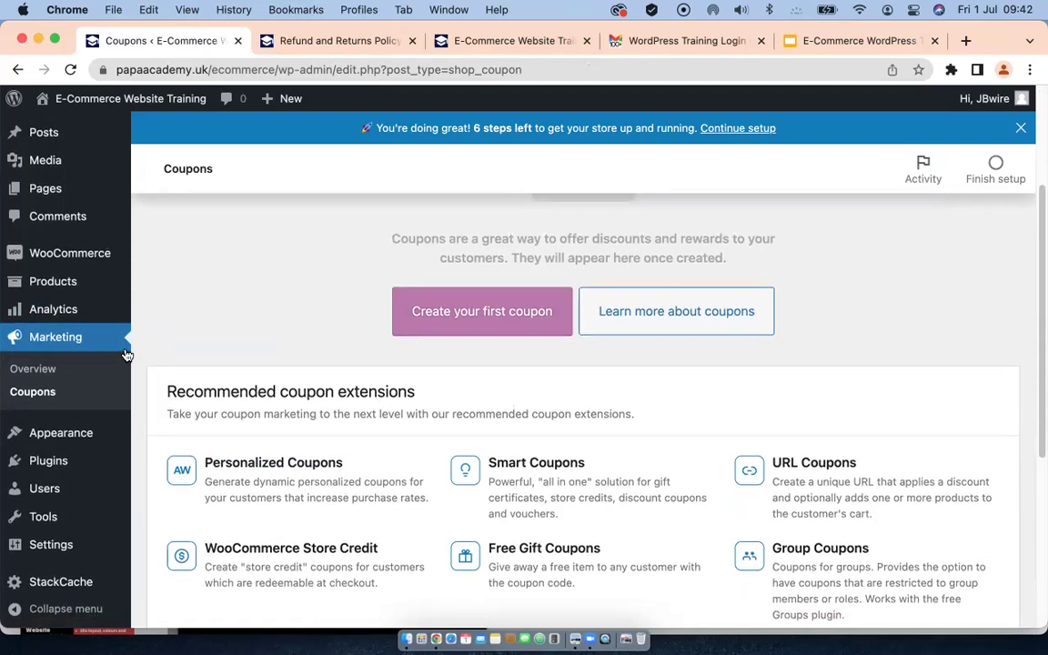
pyautogui.scroll(2, 109, 353)
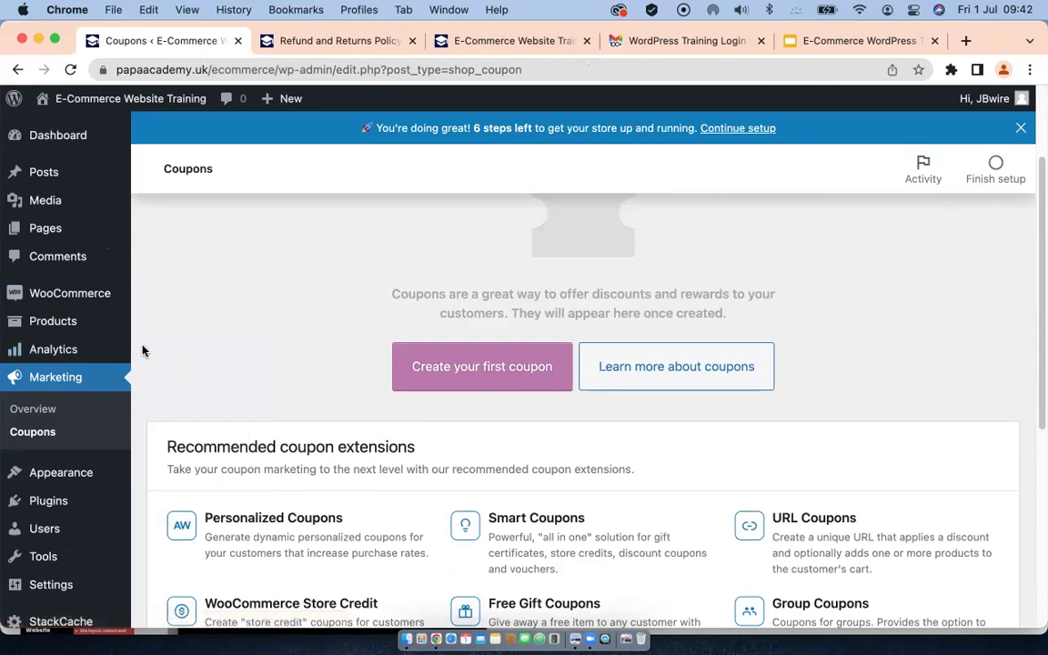
pyautogui.moveTo(67, 292)
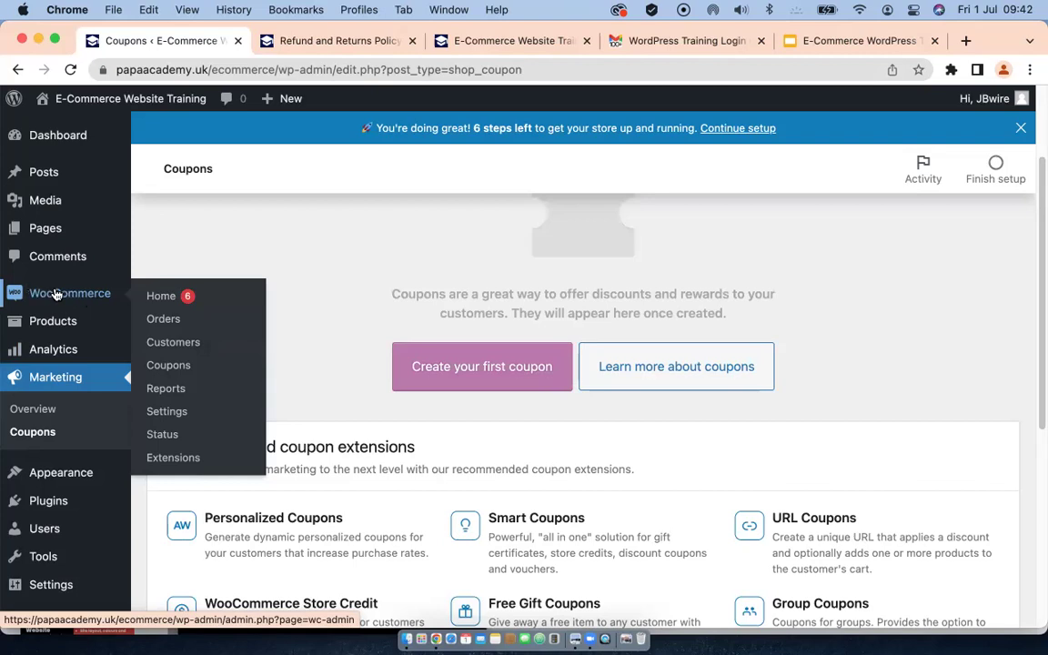
# Step: Go to WooCommerce General settings and expand the Selling location(s) dropdown, currently all countries
pyautogui.click(164, 414)
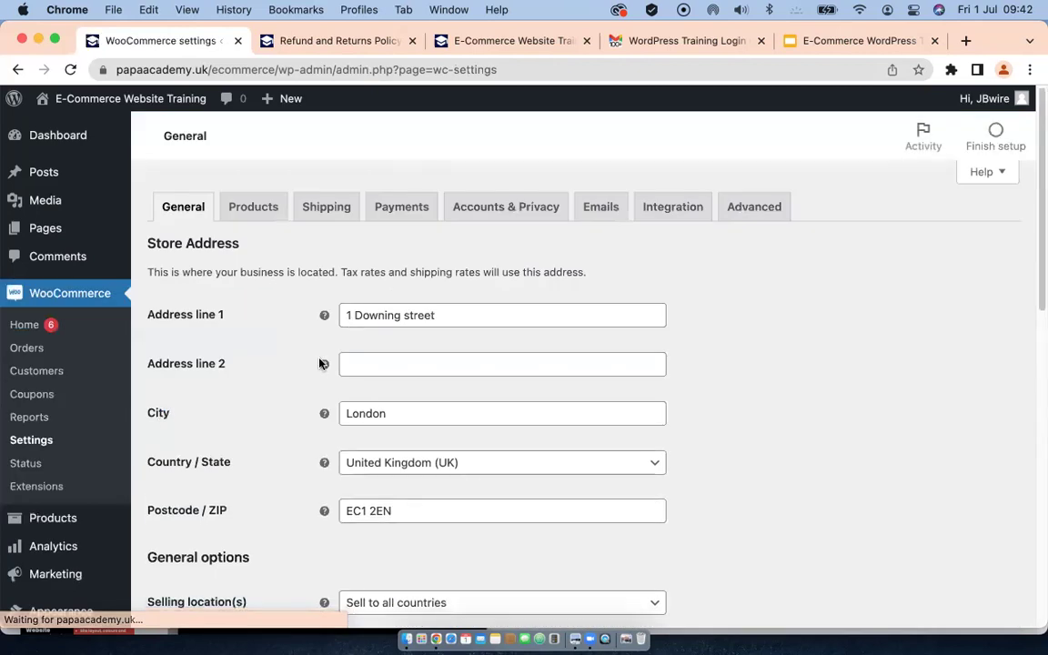
pyautogui.scroll(-8, 386, 425)
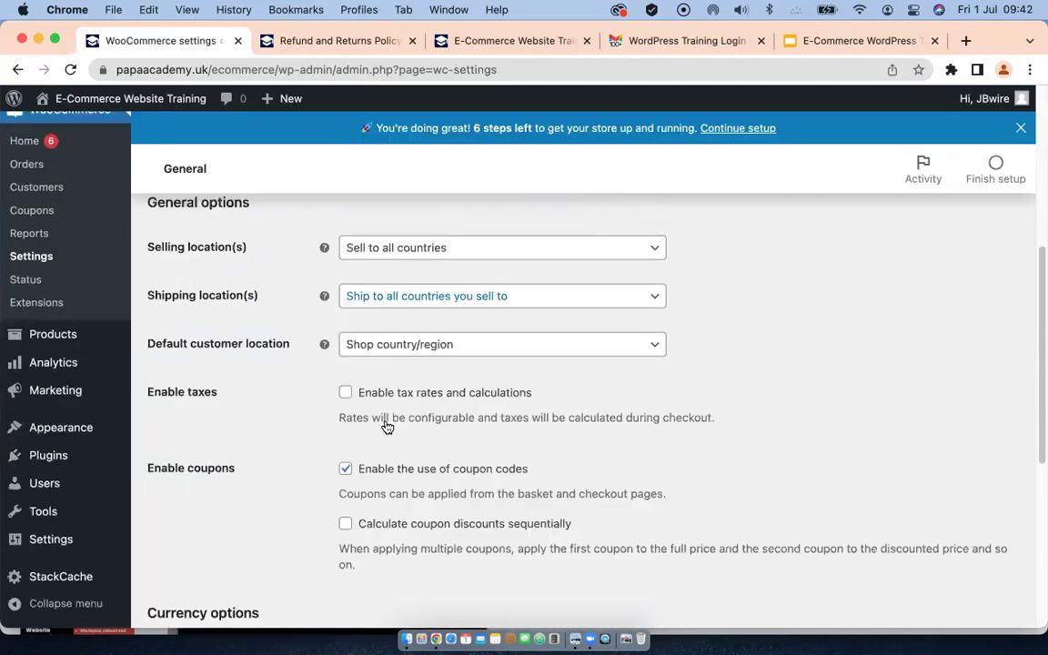
pyautogui.scroll(10, 385, 430)
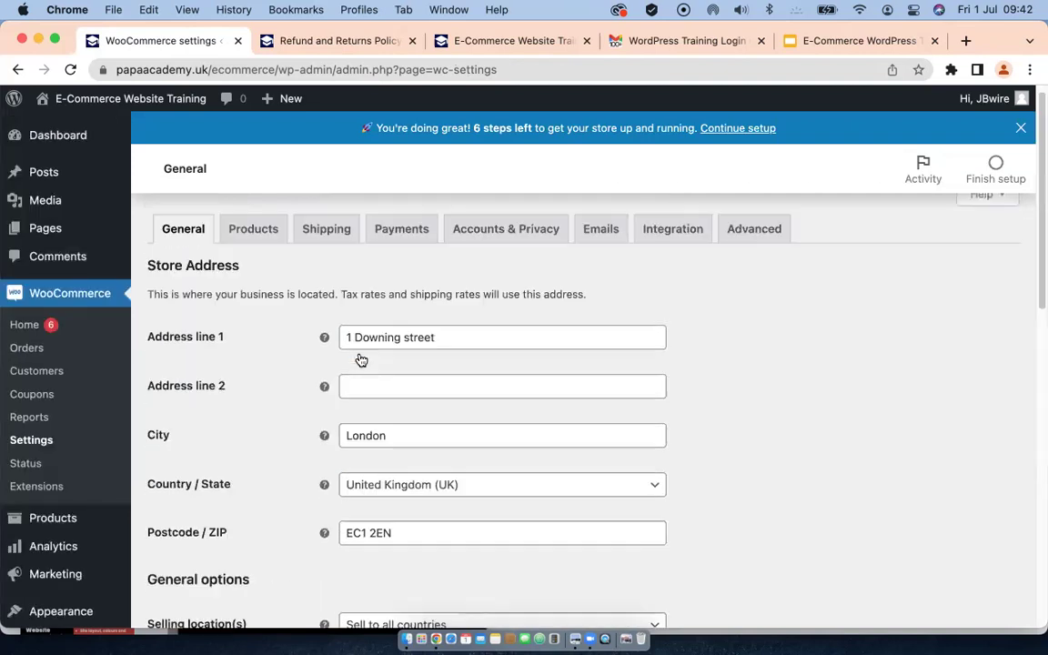
pyautogui.scroll(-5, 379, 385)
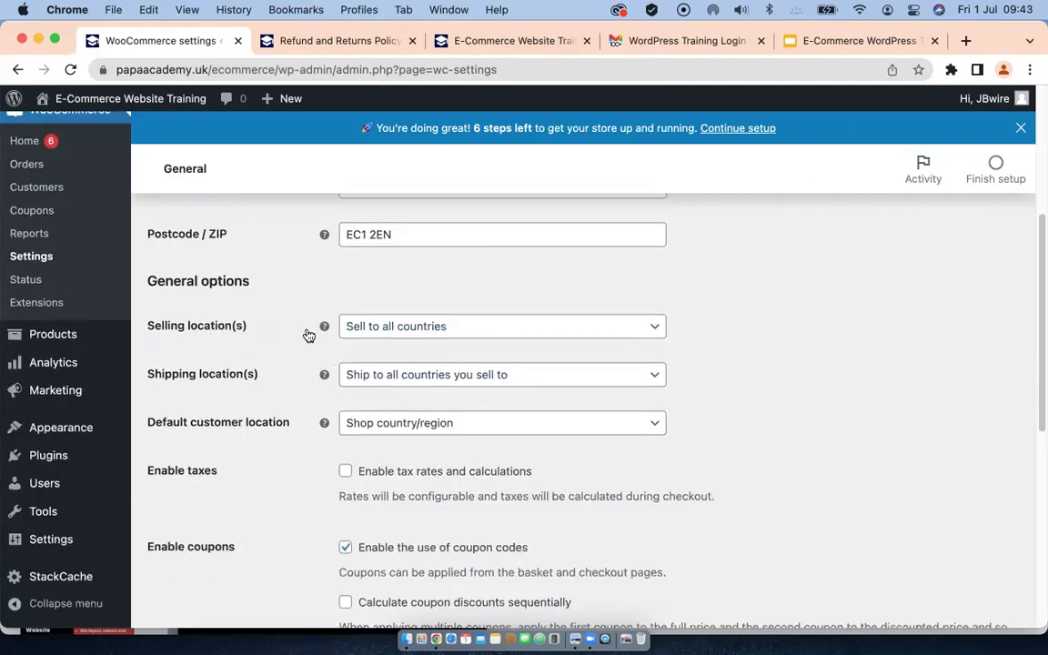
pyautogui.click(479, 328)
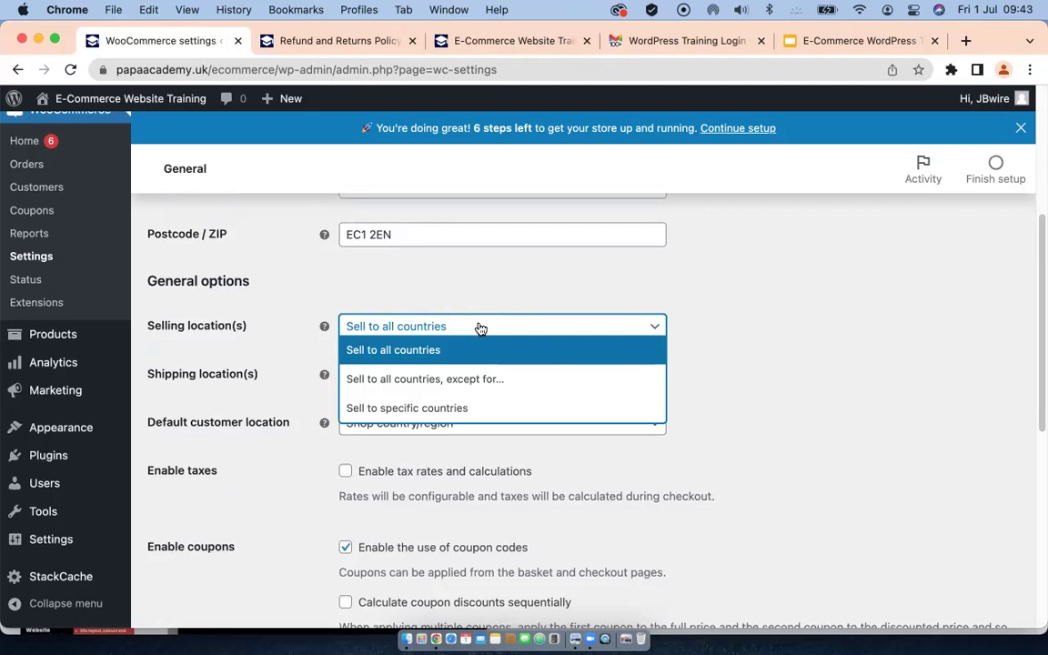
# Step: Restrict selling to specific countries: United Kingdom (UK) and United States (US)
pyautogui.click(400, 409)
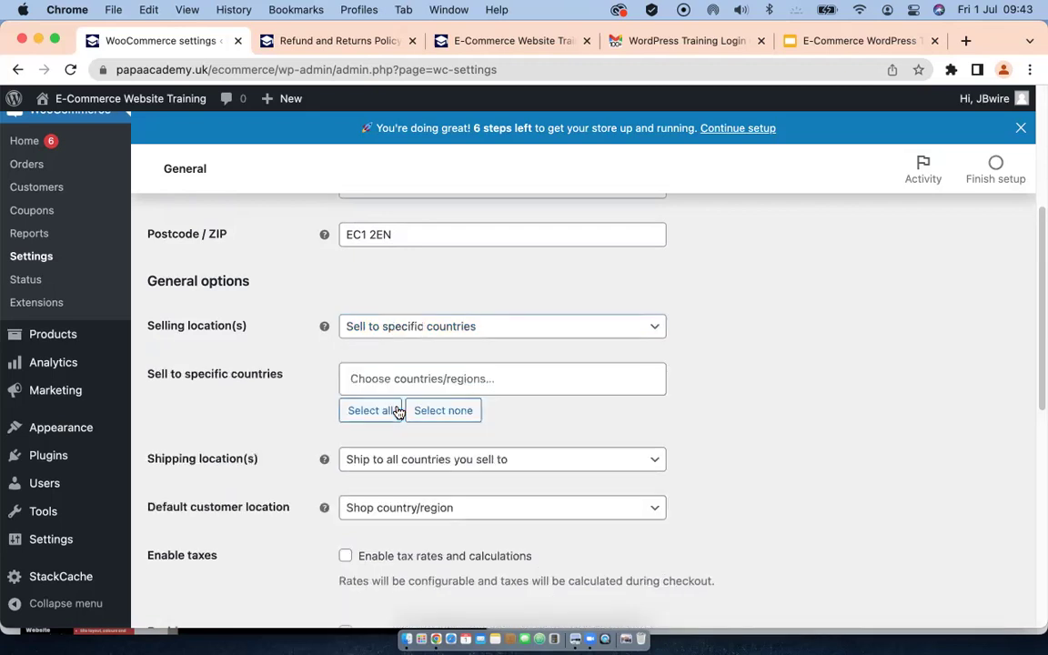
pyautogui.click(408, 375)
pyautogui.write('unite')
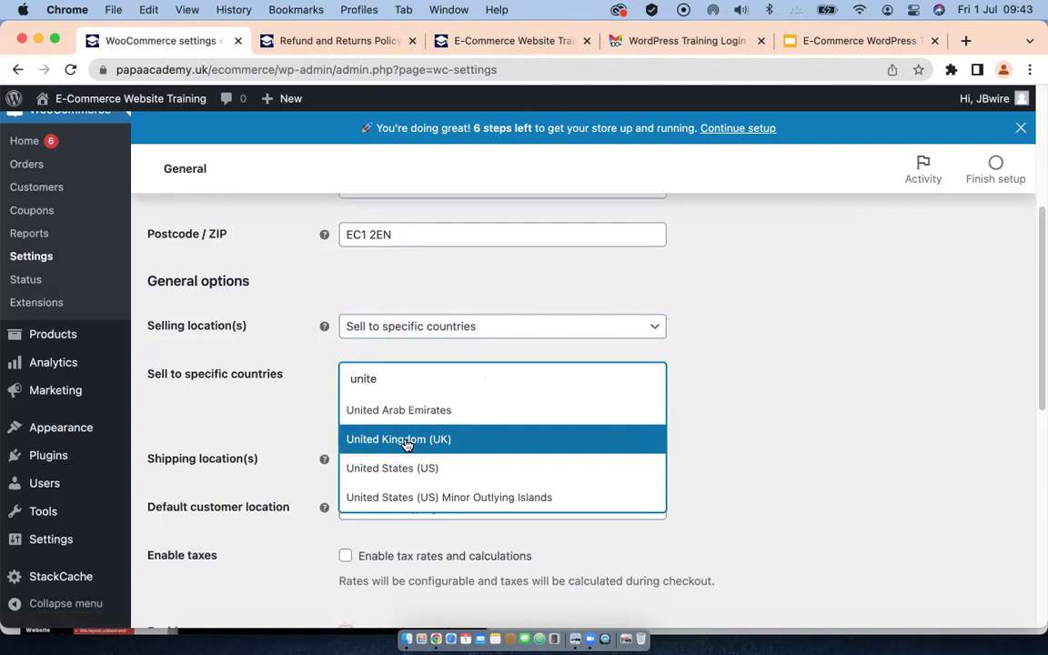
pyautogui.click(404, 440)
pyautogui.write('u')
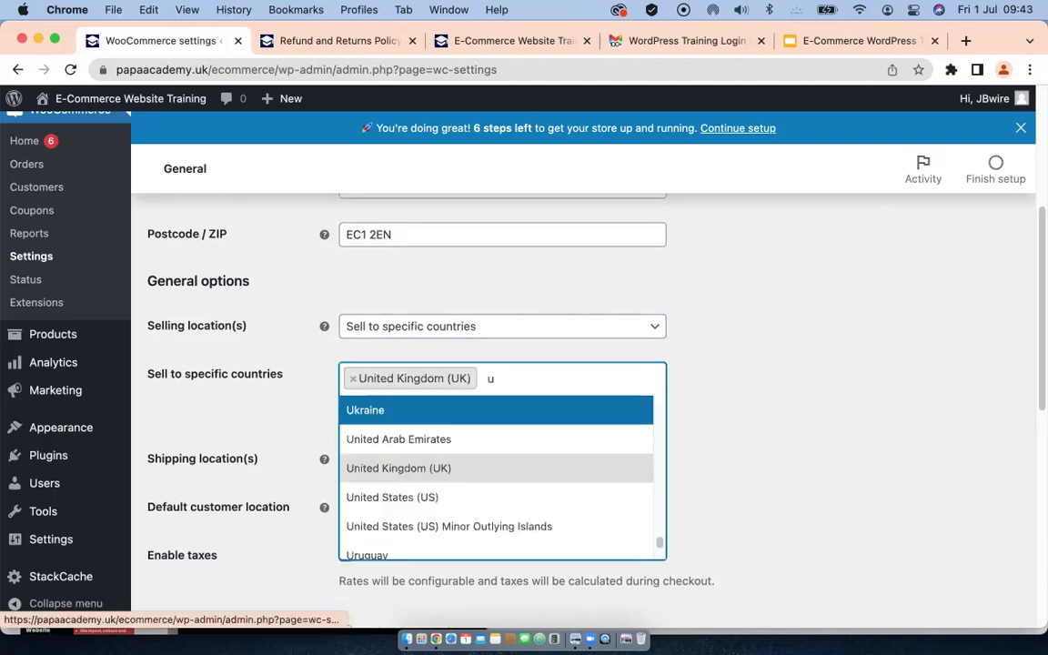
pyautogui.click(428, 496)
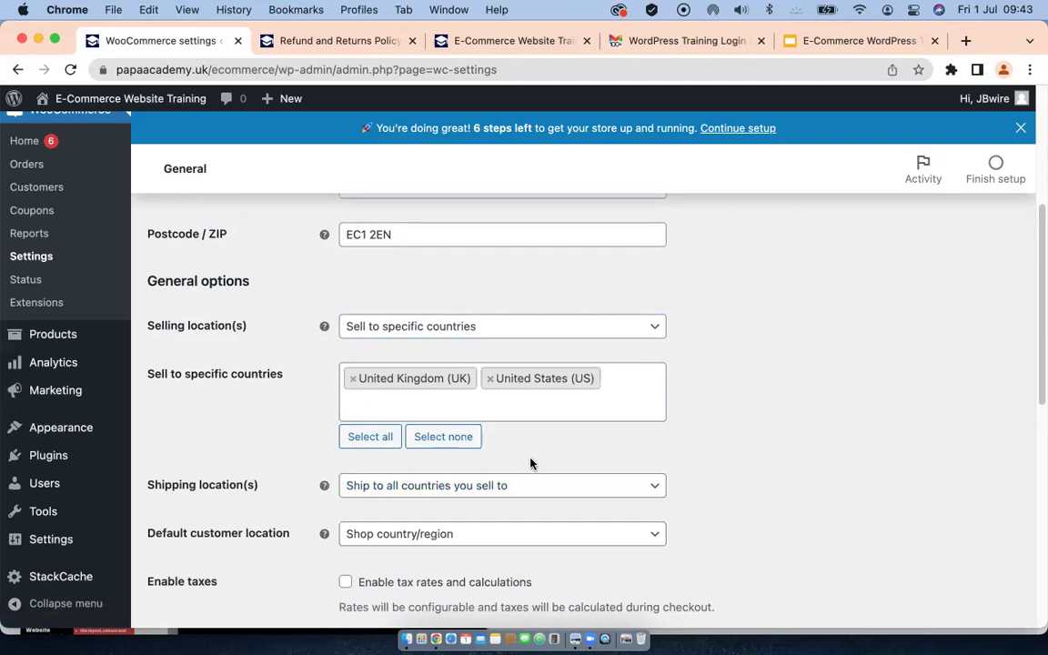
# Step: Expand the Shipping location(s) dropdown, set to ship to all countries sold to
pyautogui.scroll(-2, 524, 458)
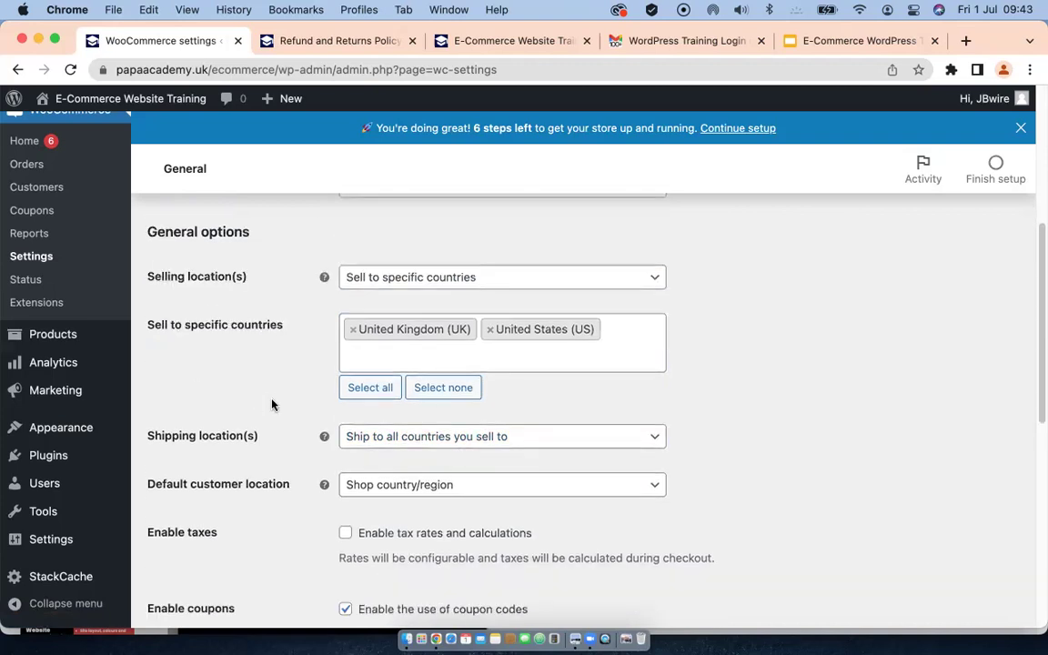
pyautogui.scroll(-2, 274, 401)
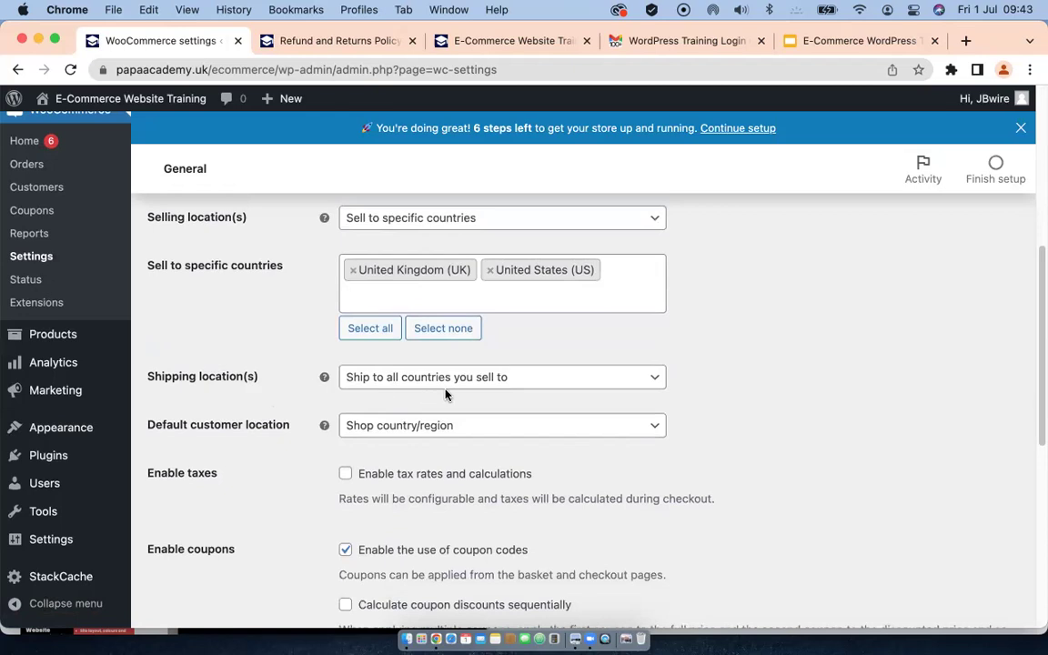
pyautogui.click(558, 378)
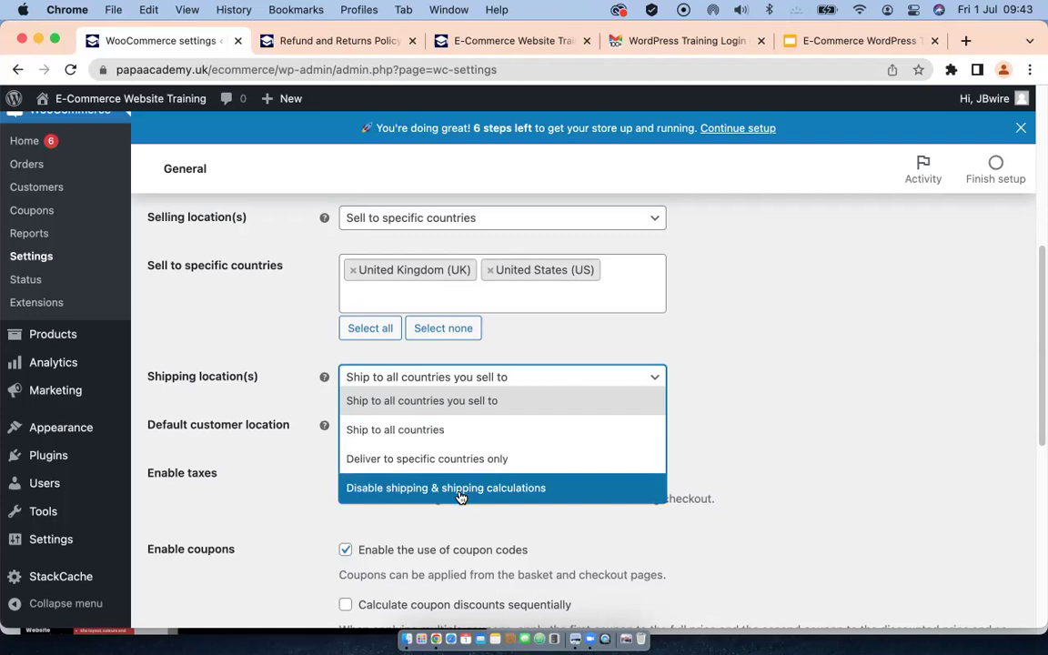
pyautogui.click(429, 408)
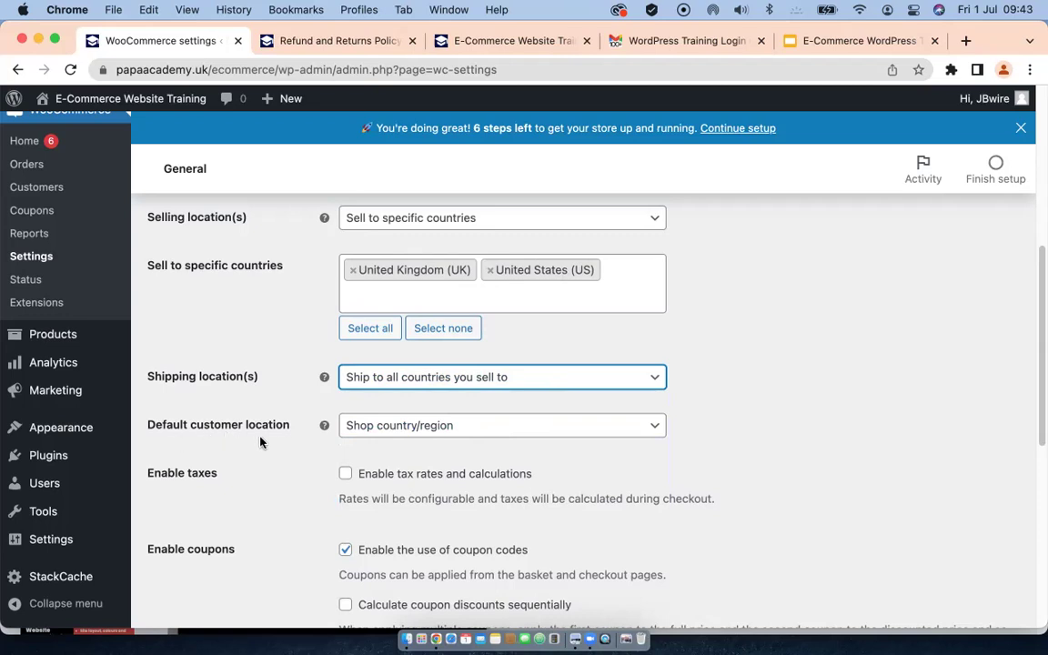
pyautogui.click(479, 425)
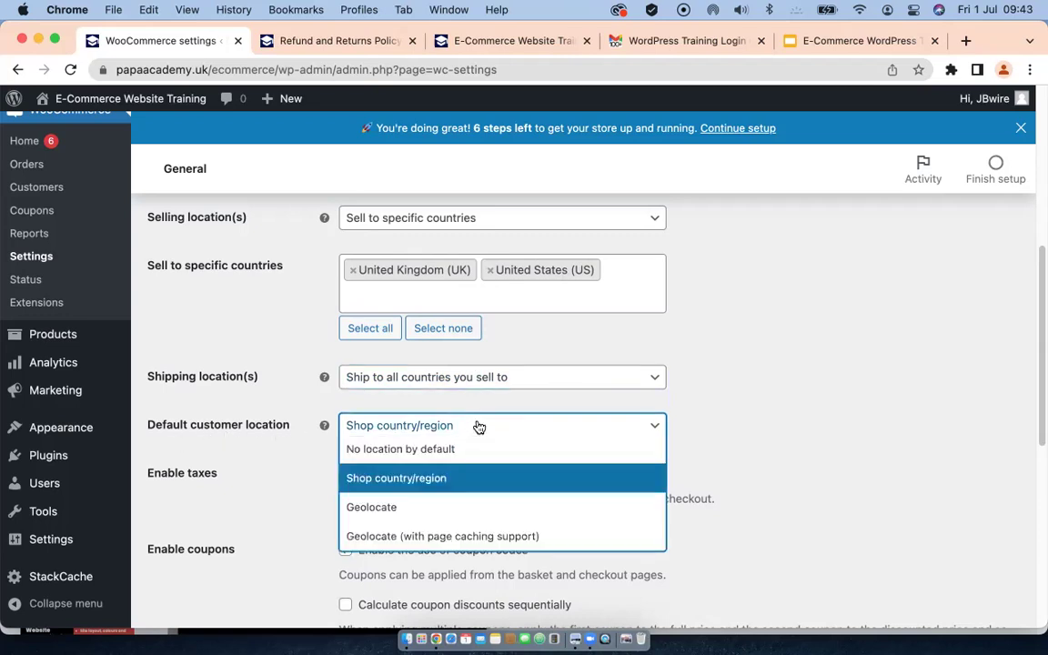
pyautogui.click(268, 481)
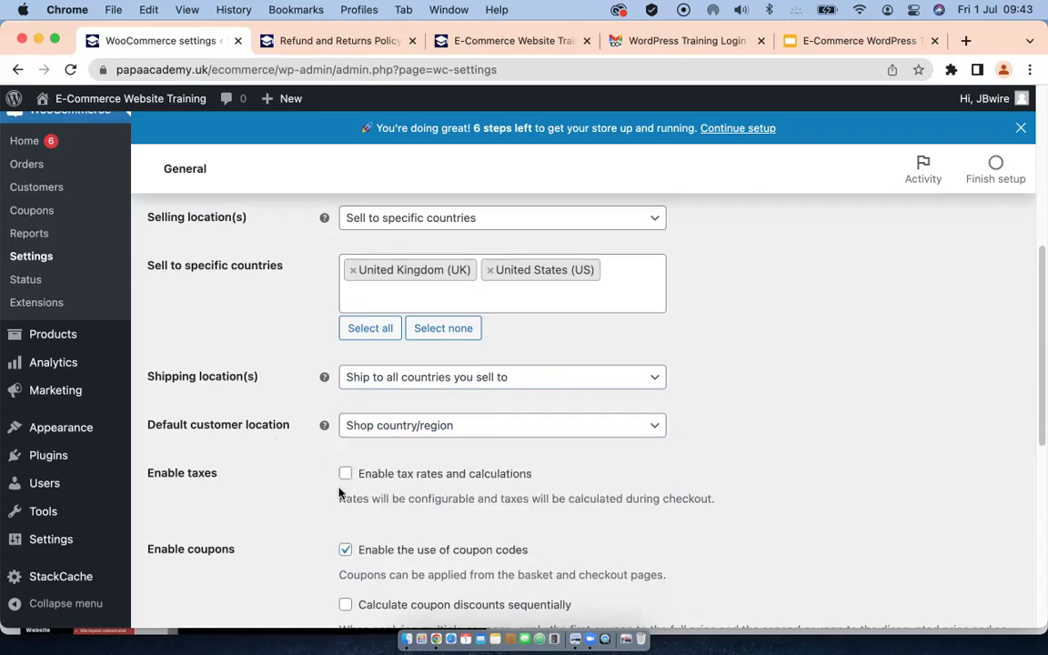
pyautogui.scroll(-3, 262, 509)
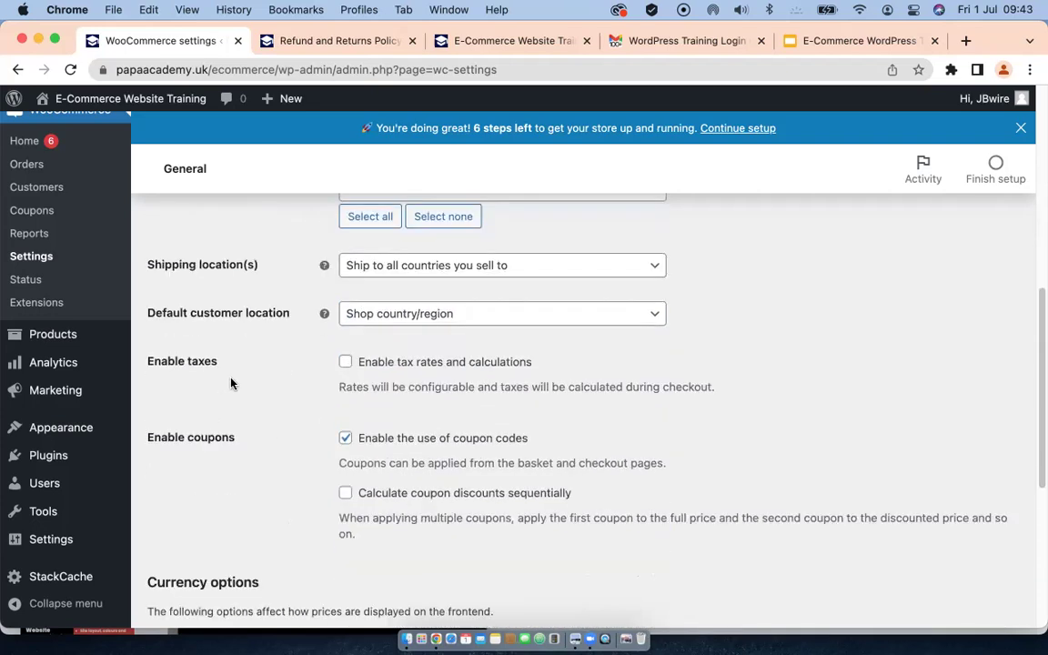
pyautogui.click(345, 362)
pyautogui.click(346, 362)
pyautogui.scroll(-3, 245, 464)
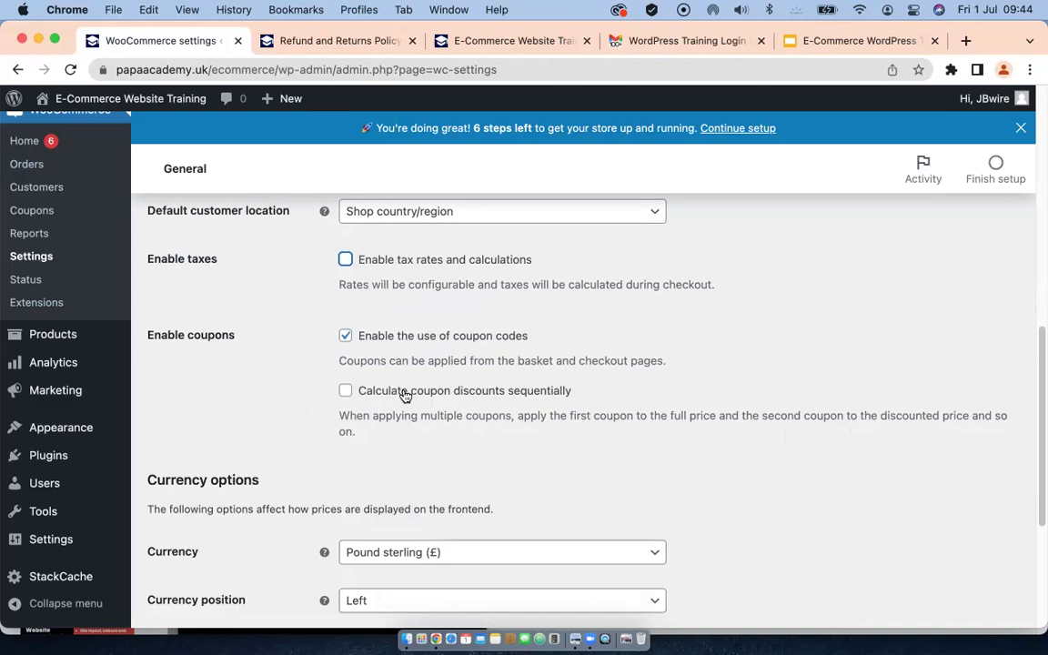
# Step: Save the General settings with UK/US selling and switch to the Products settings tab
pyautogui.scroll(-2, 295, 428)
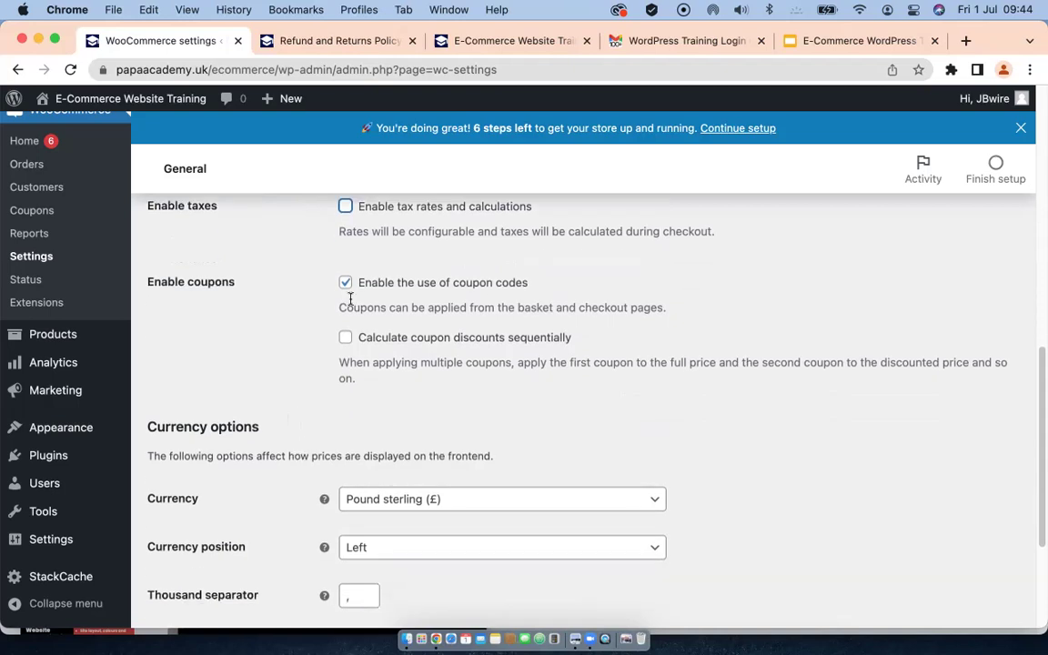
pyautogui.scroll(-1, 251, 420)
pyautogui.scroll(-1, 254, 428)
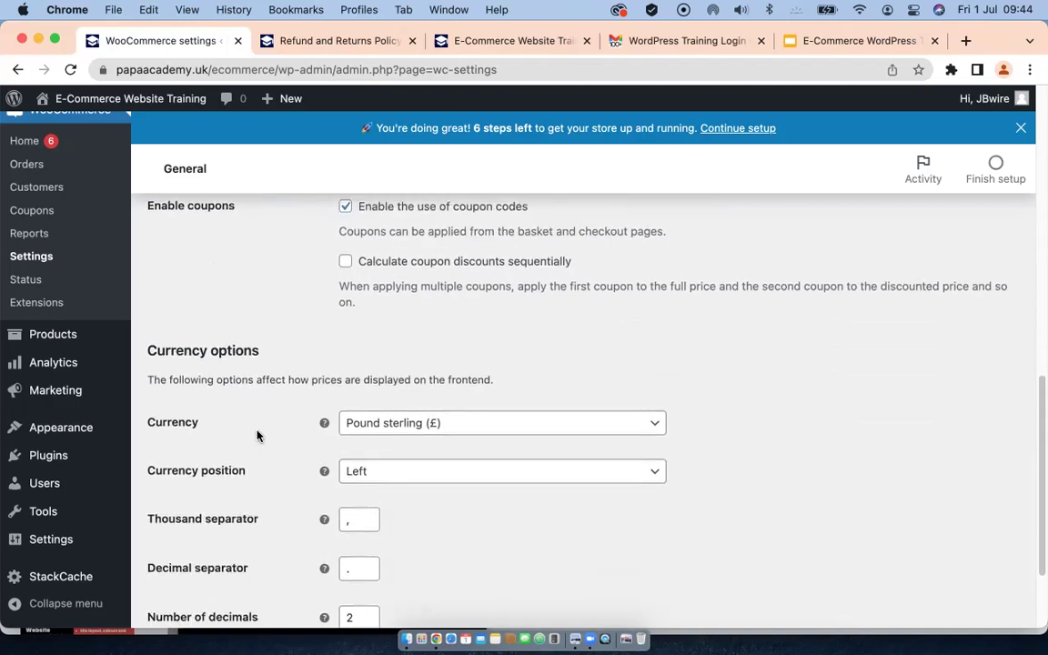
pyautogui.scroll(-3, 208, 431)
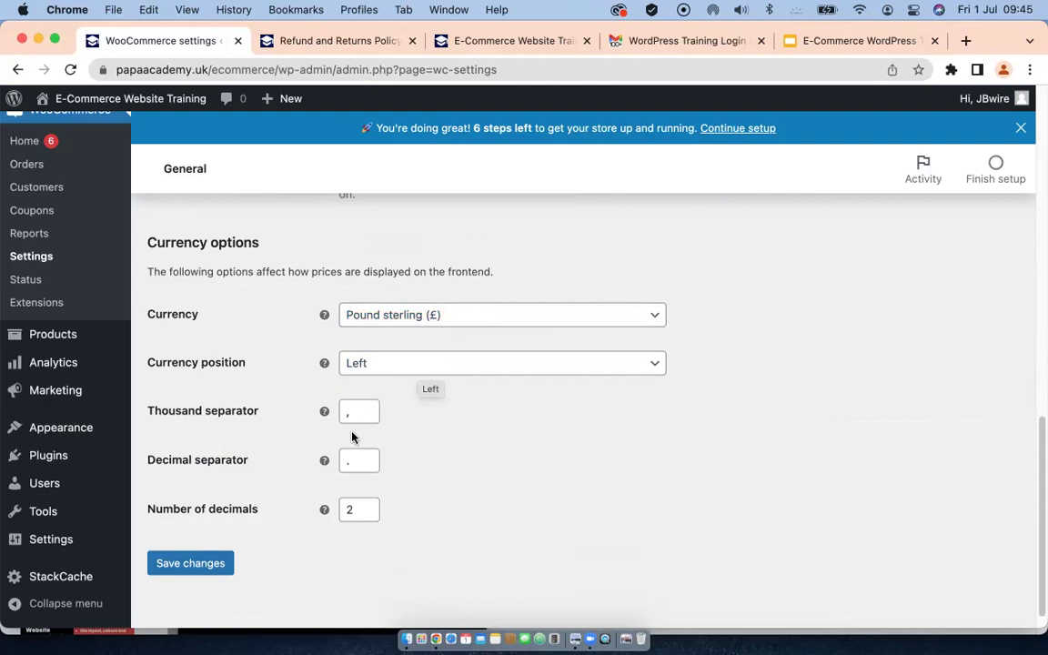
pyautogui.scroll(-1, 216, 547)
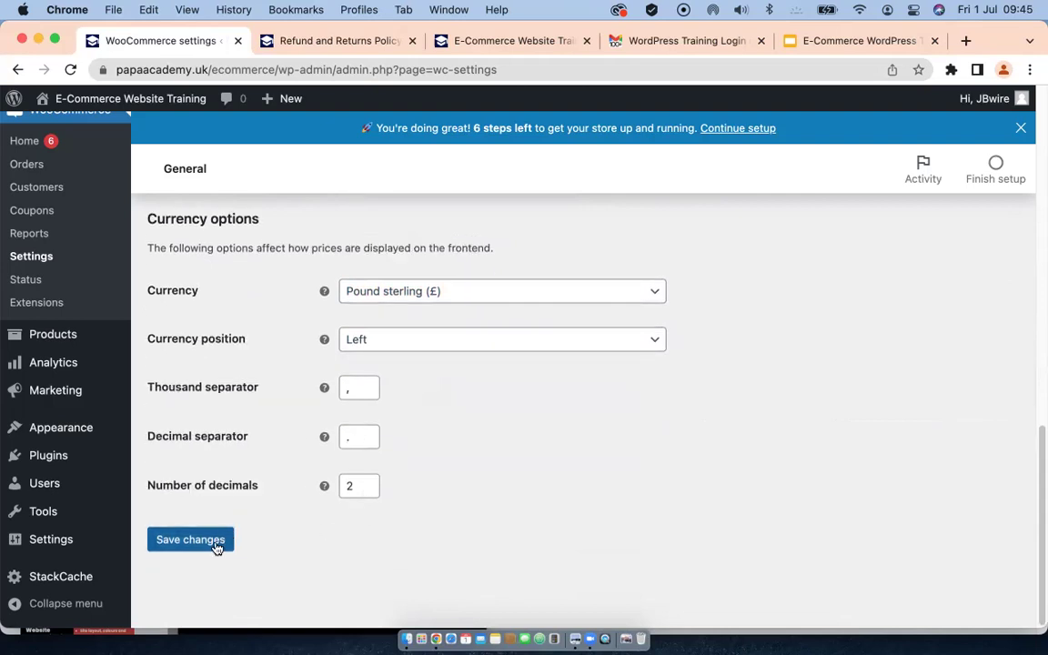
pyautogui.click(196, 543)
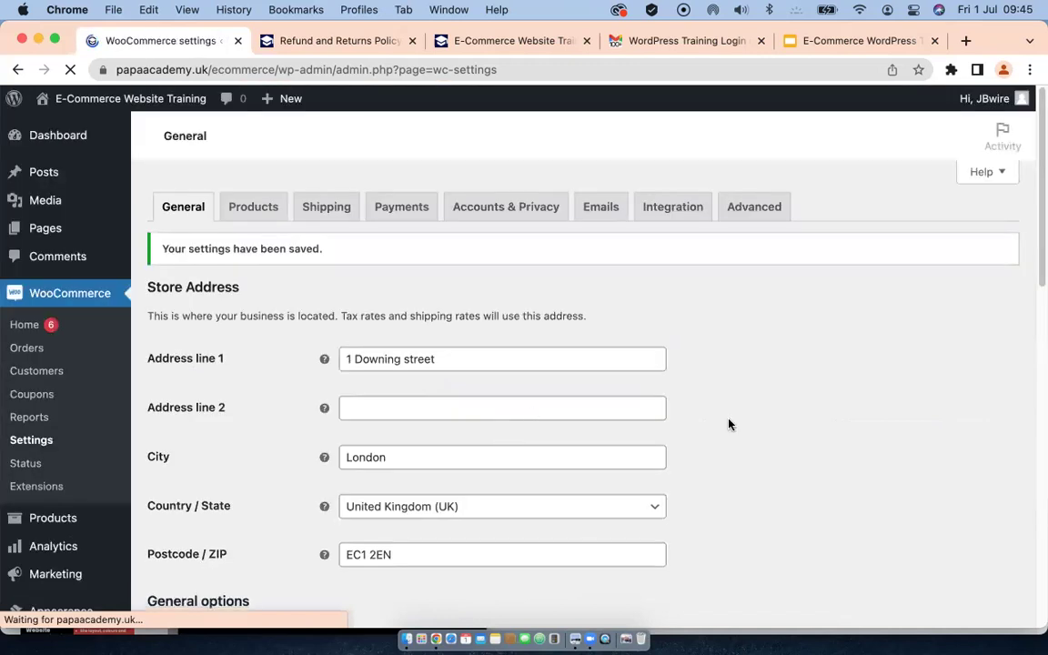
pyautogui.click(255, 208)
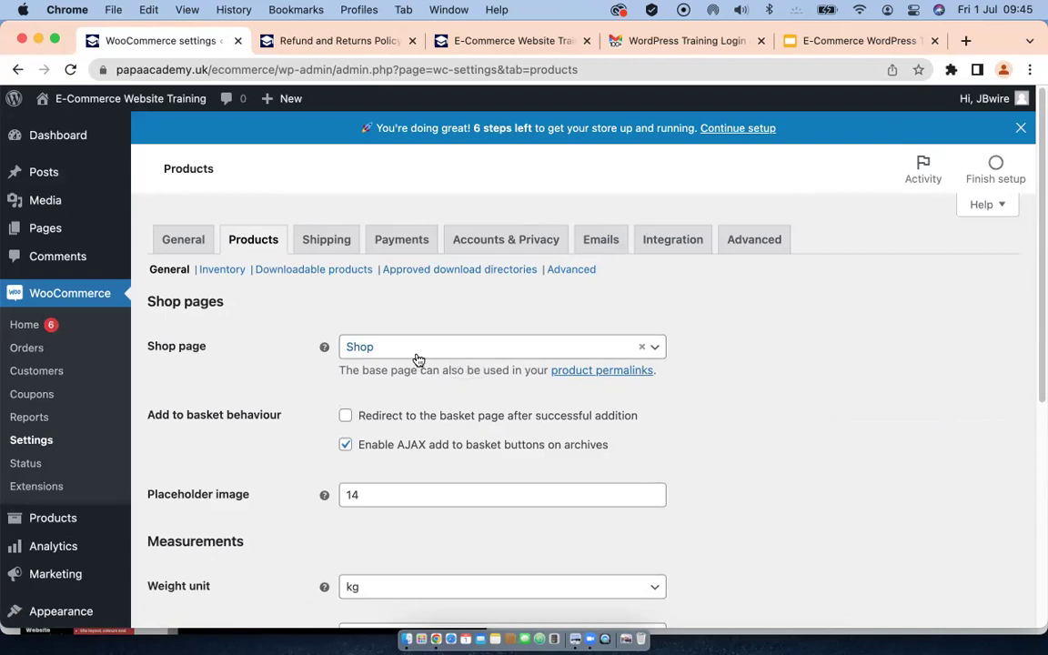
# Step: Keep Shop as the shop page and enable redirect to the basket after successful addition
pyautogui.scroll(-2, 419, 359)
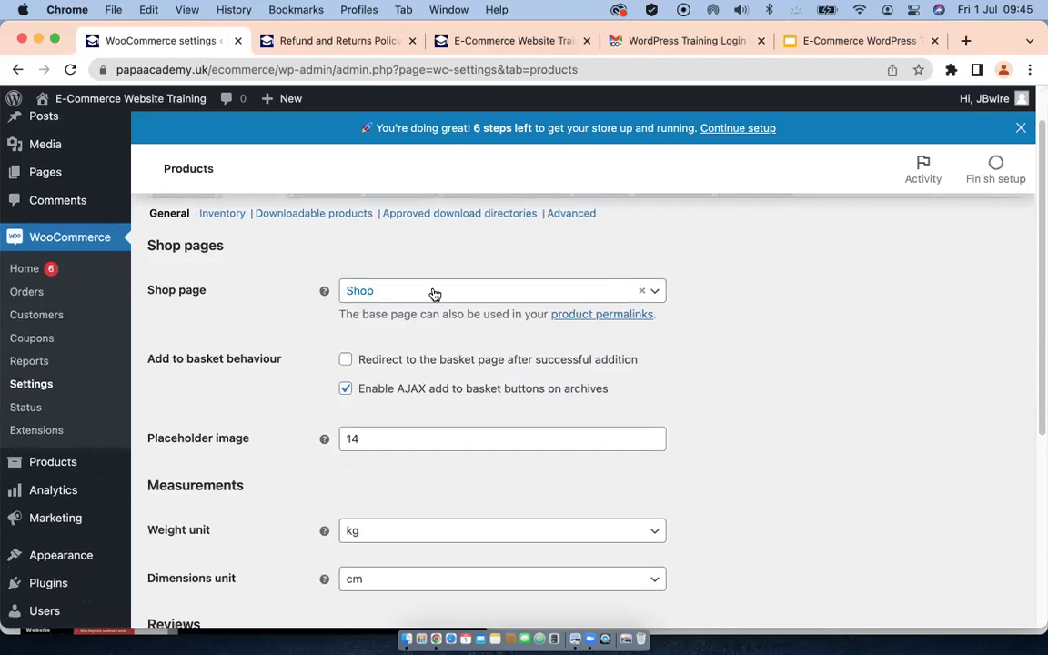
pyautogui.click(435, 293)
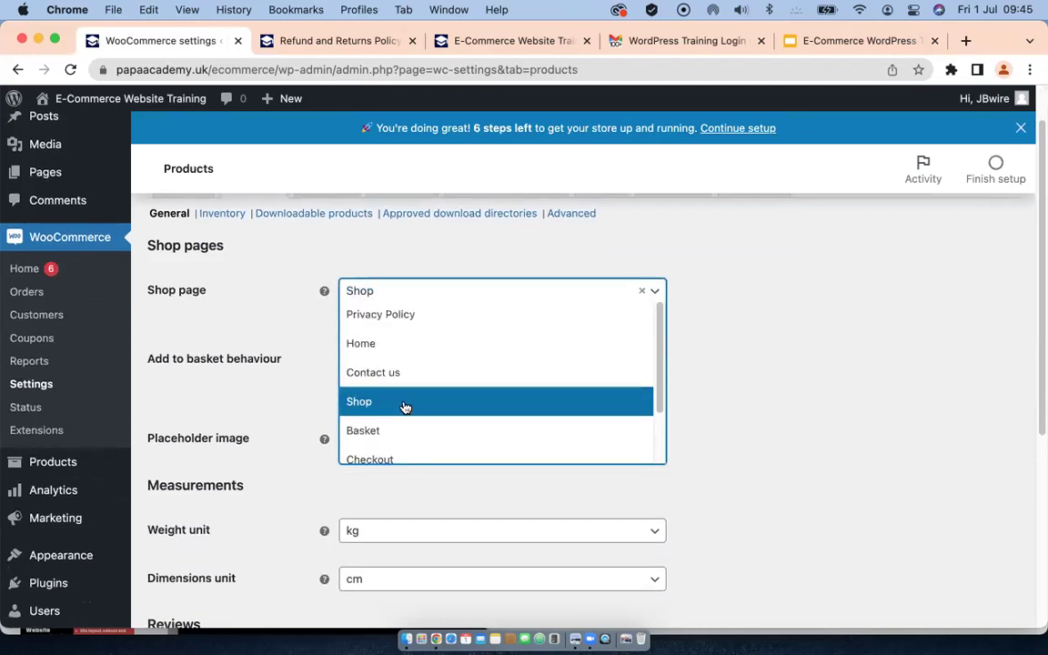
pyautogui.click(273, 325)
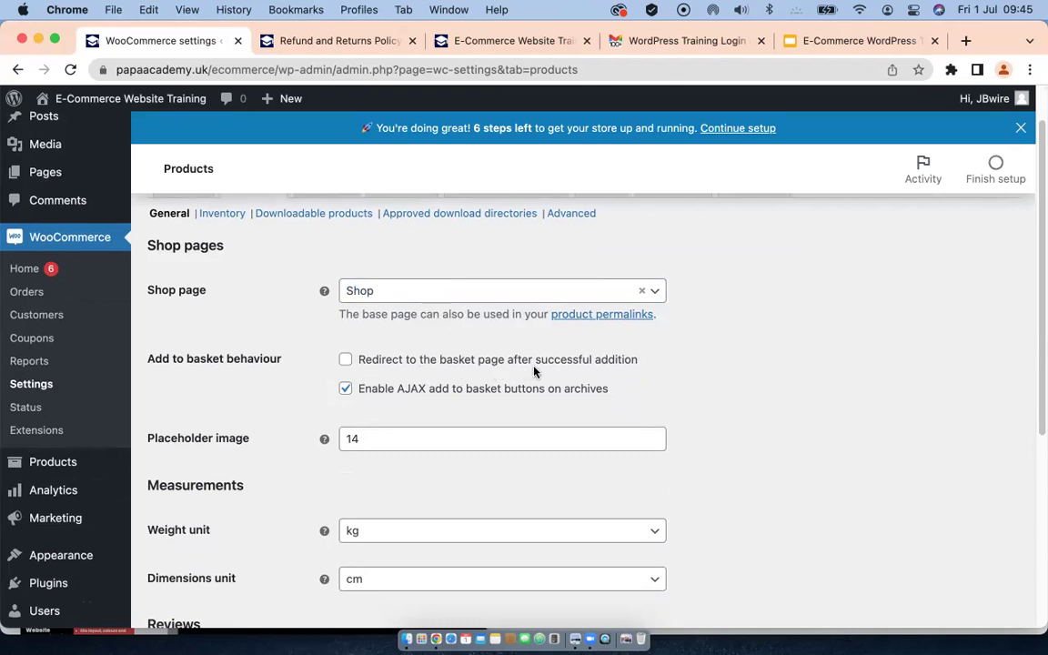
pyautogui.click(345, 359)
pyautogui.scroll(-3, 284, 400)
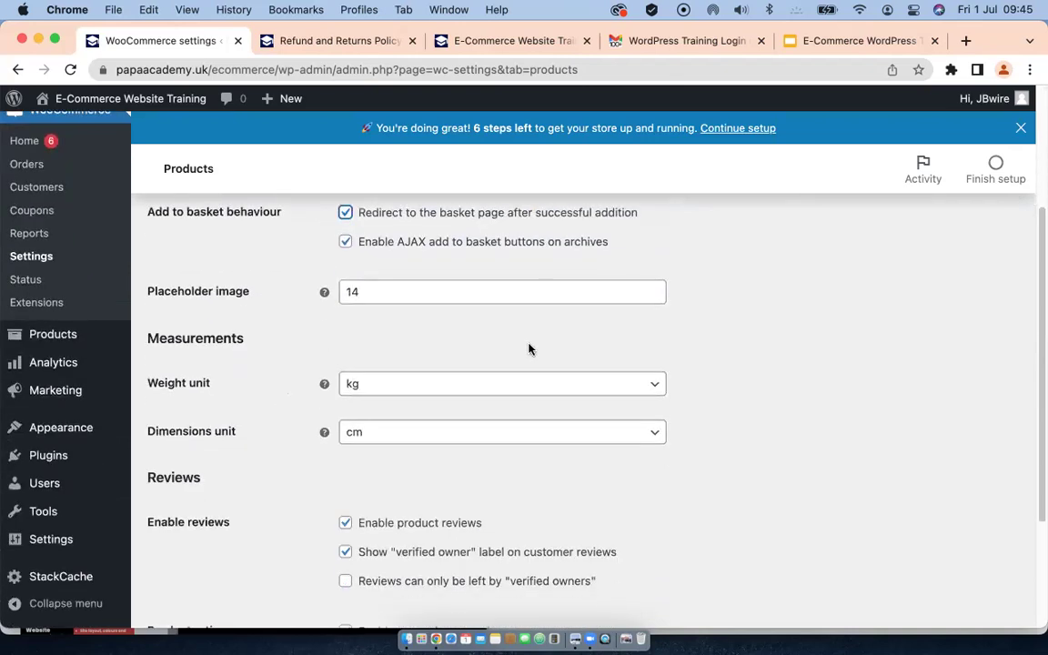
pyautogui.scroll(1, 528, 349)
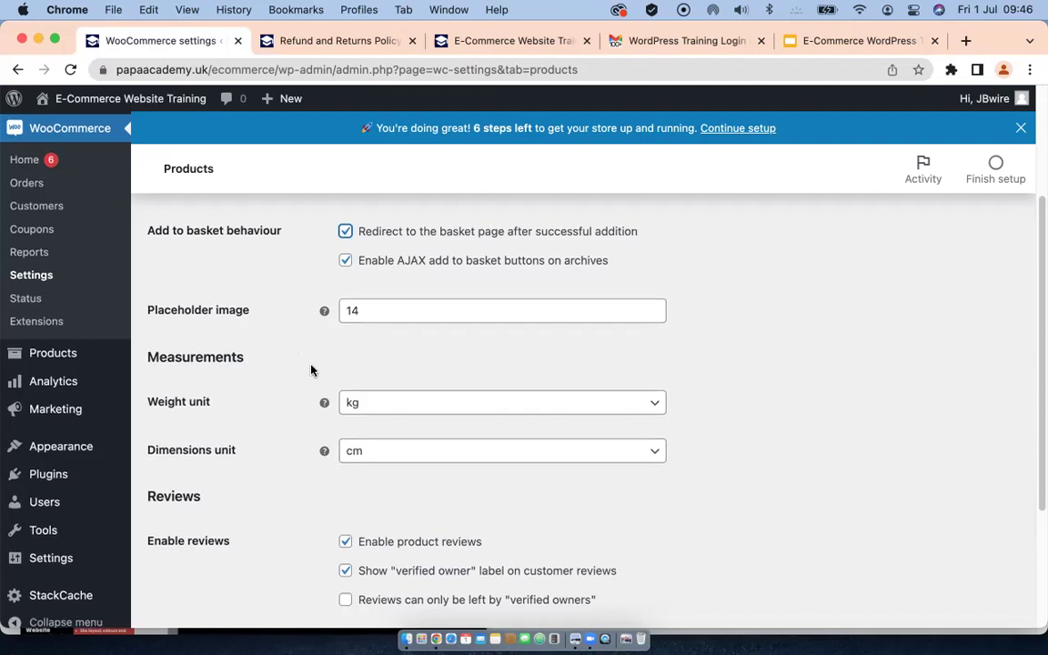
# Step: Limit reviews to verified owners and save the Products settings
pyautogui.scroll(-2, 311, 369)
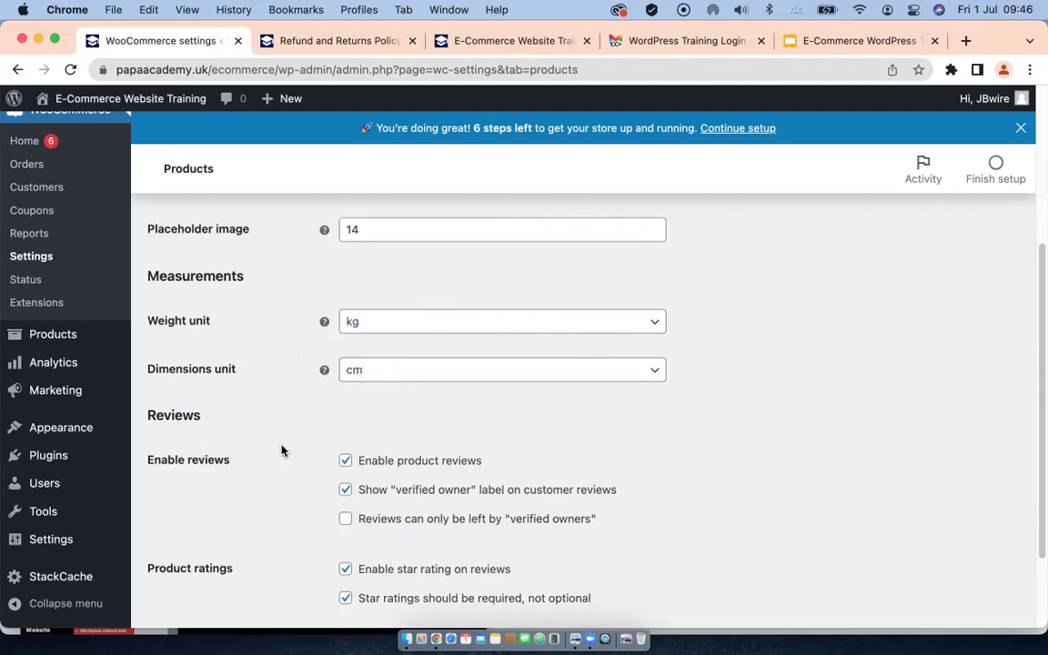
pyautogui.scroll(-3, 282, 451)
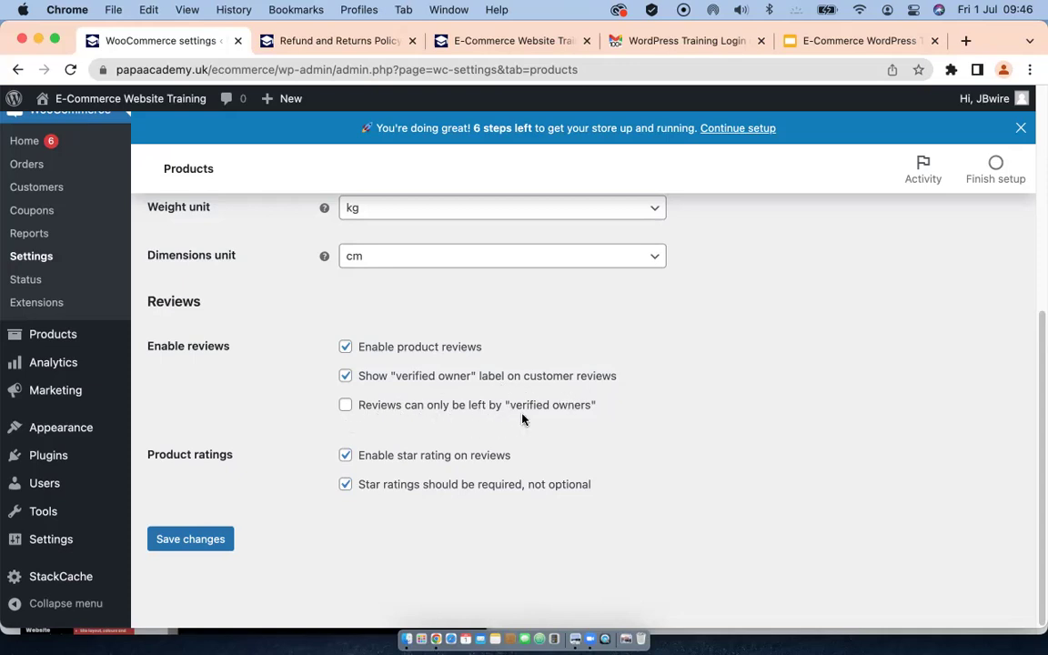
pyautogui.click(347, 409)
pyautogui.click(210, 540)
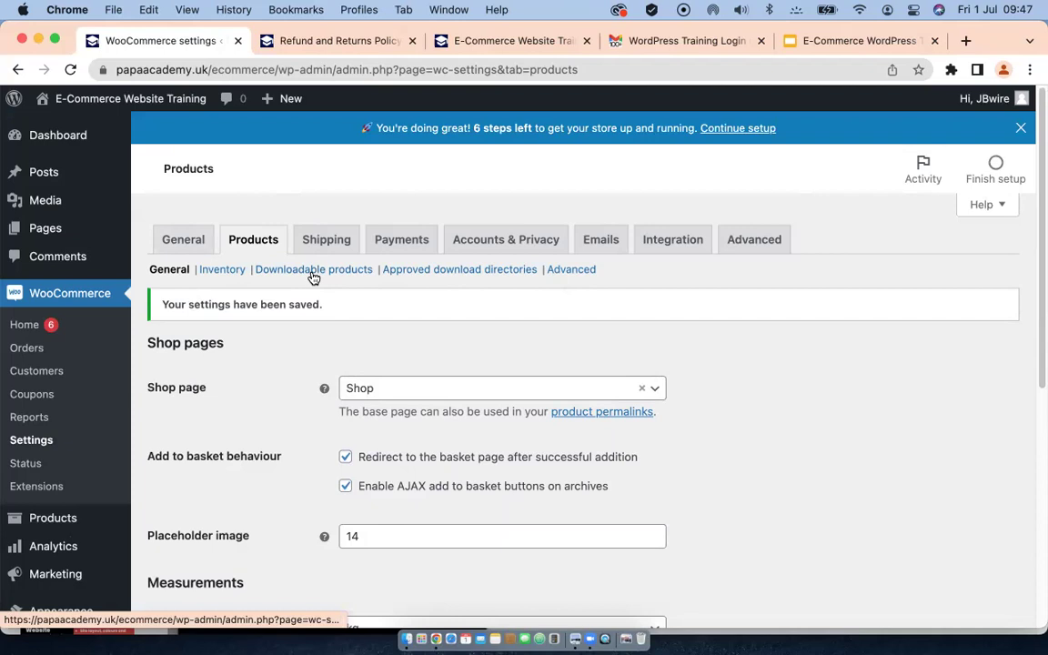
# Step: In the Inventory settings, change Hold stock (minutes) from 60 to 0
pyautogui.click(221, 273)
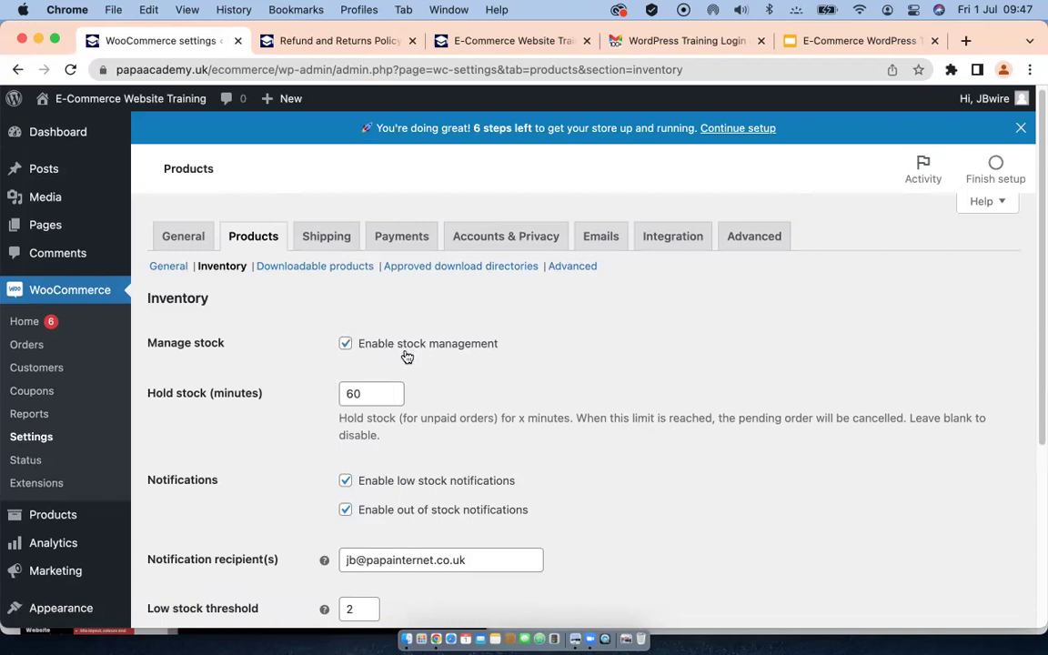
pyautogui.scroll(-1, 216, 436)
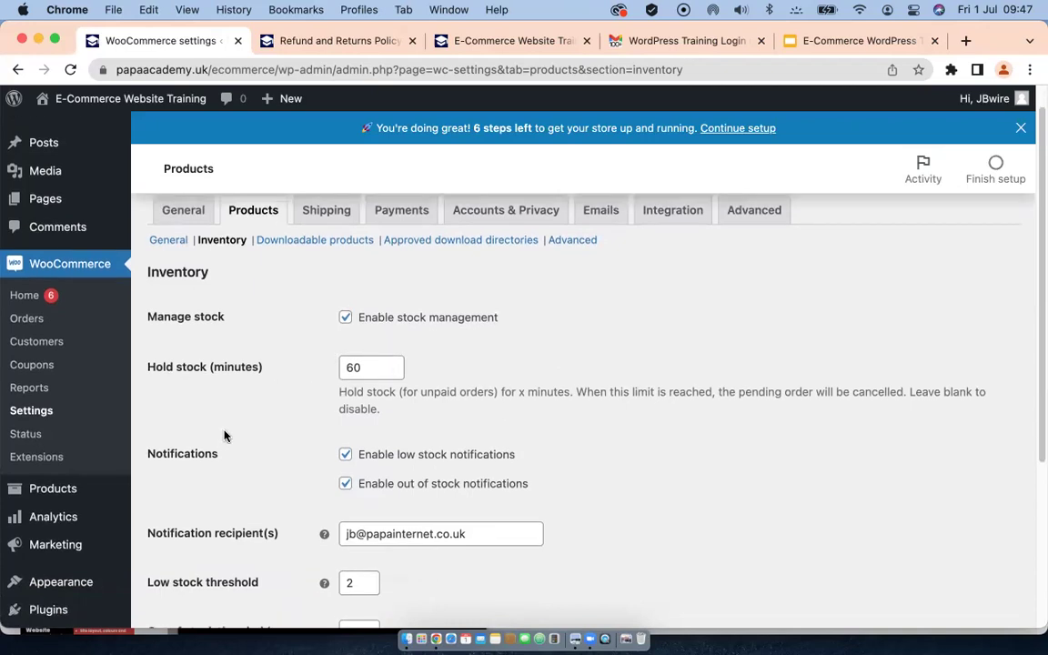
pyautogui.scroll(-1, 350, 368)
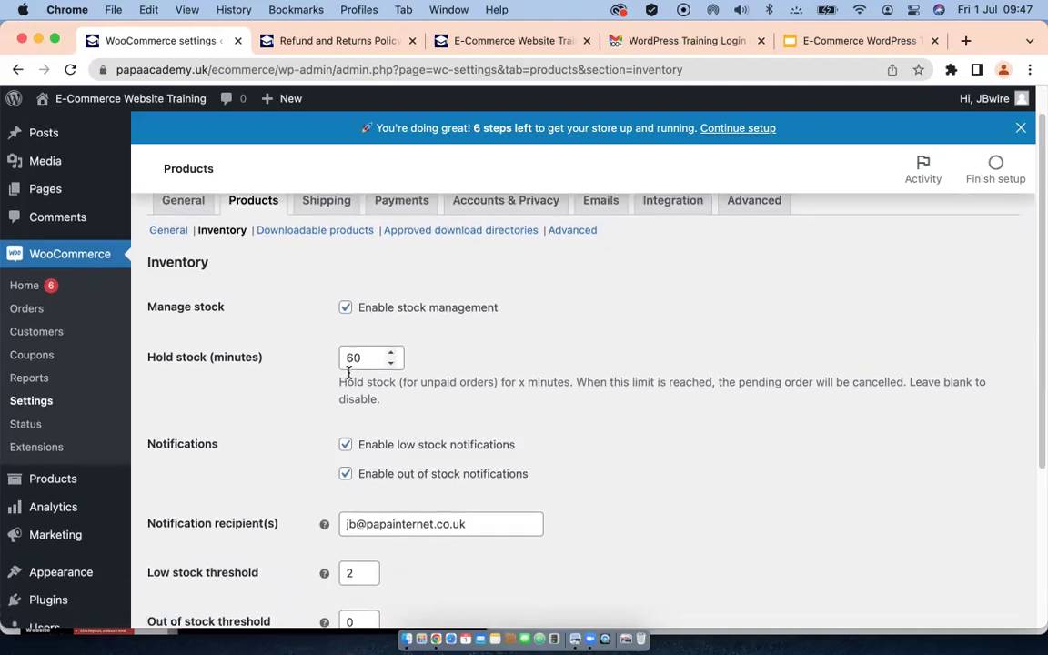
pyautogui.scroll(-1, 349, 373)
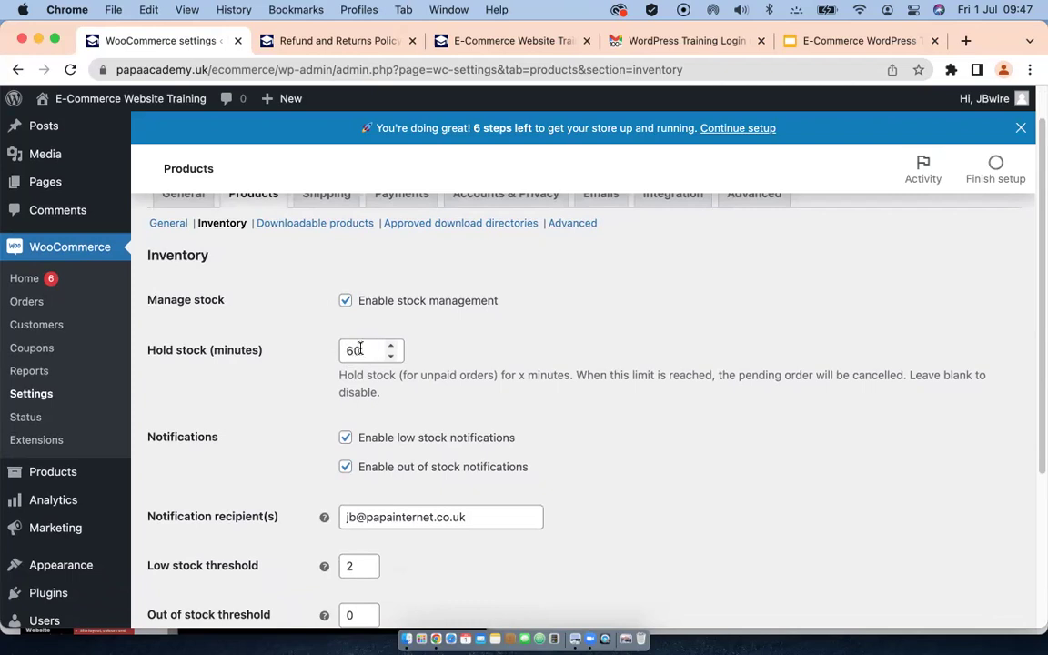
pyautogui.moveTo(360, 348); pyautogui.dragTo(323, 351)
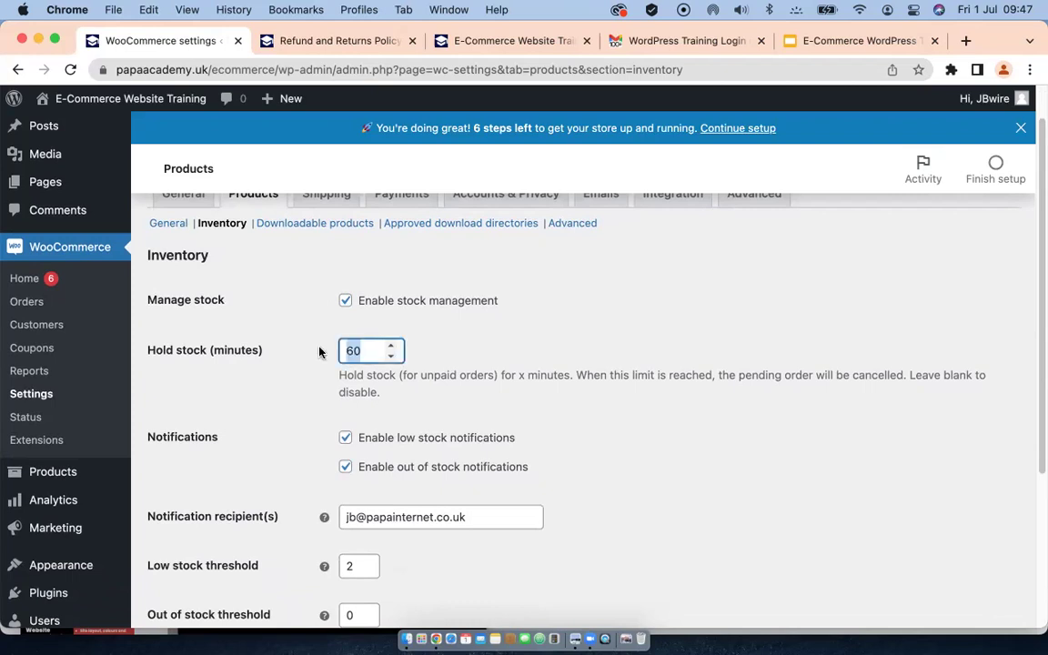
pyautogui.click(351, 350)
pyautogui.press('BackSpace')
pyautogui.scroll(-3, 452, 438)
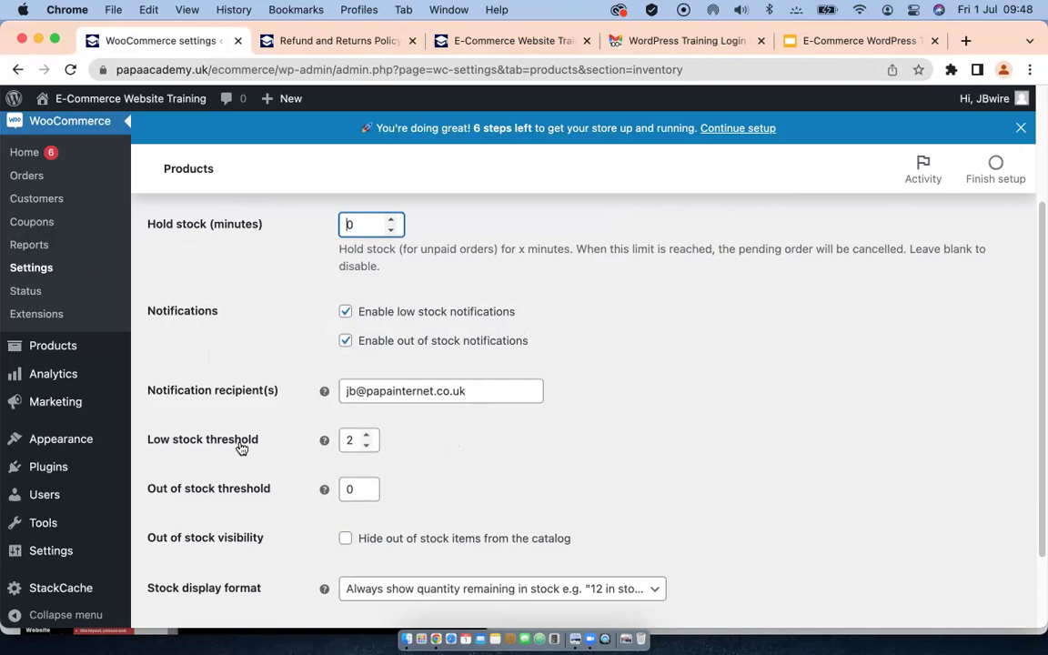
# Step: Change the low stock threshold to 10
pyautogui.scroll(-1, 240, 446)
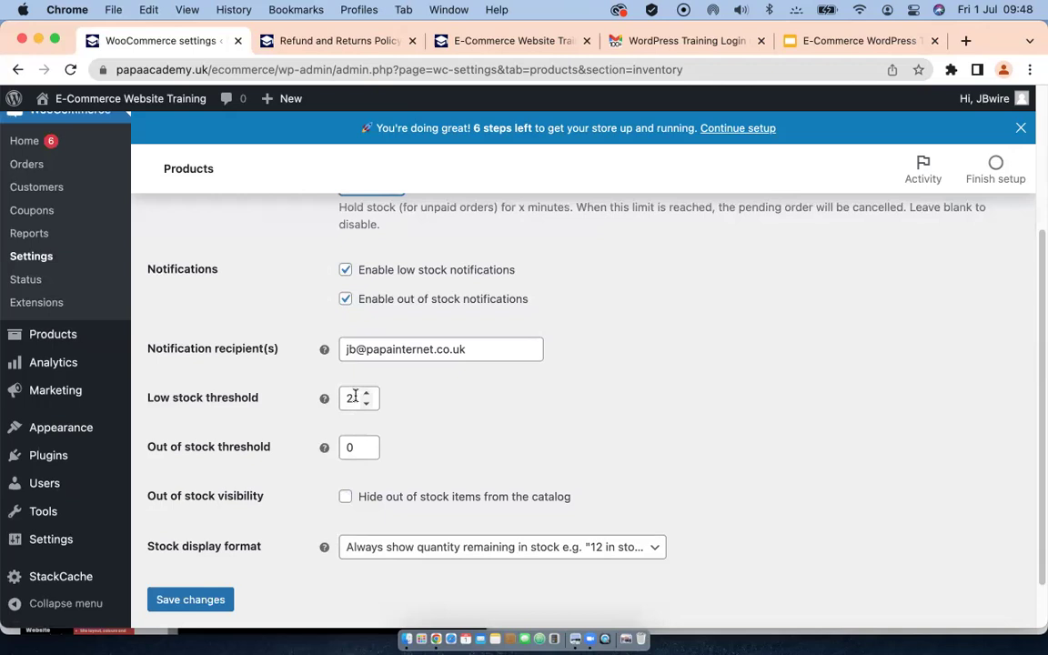
pyautogui.click(351, 400)
pyautogui.press('BackSpace')
pyautogui.write('10')
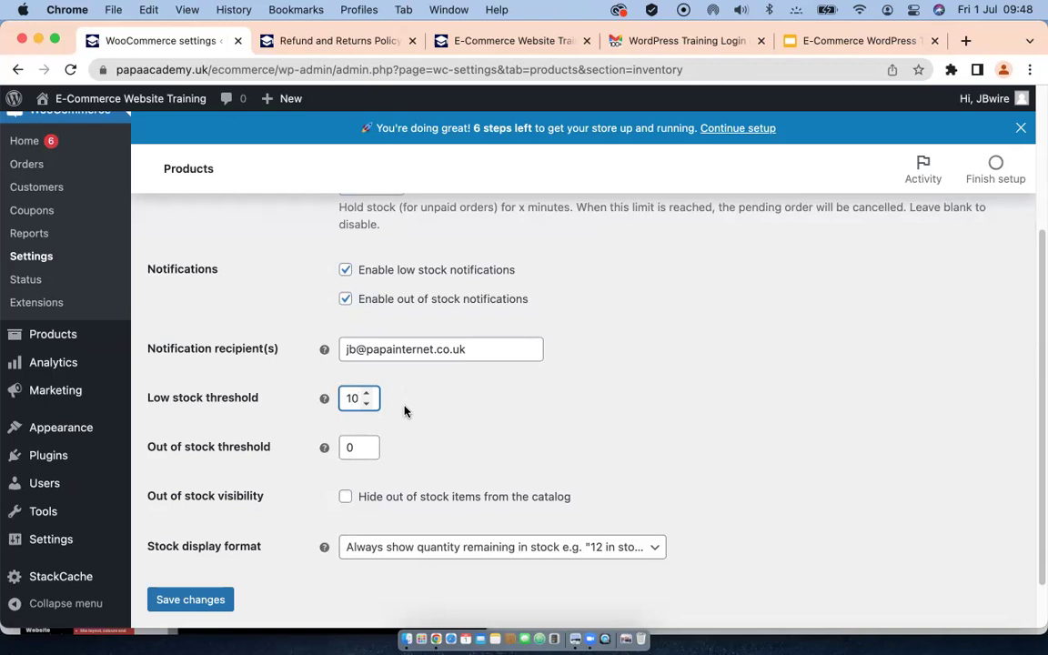
# Step: Hide out-of-stock items from the catalog and save the inventory settings
pyautogui.scroll(-1, 407, 412)
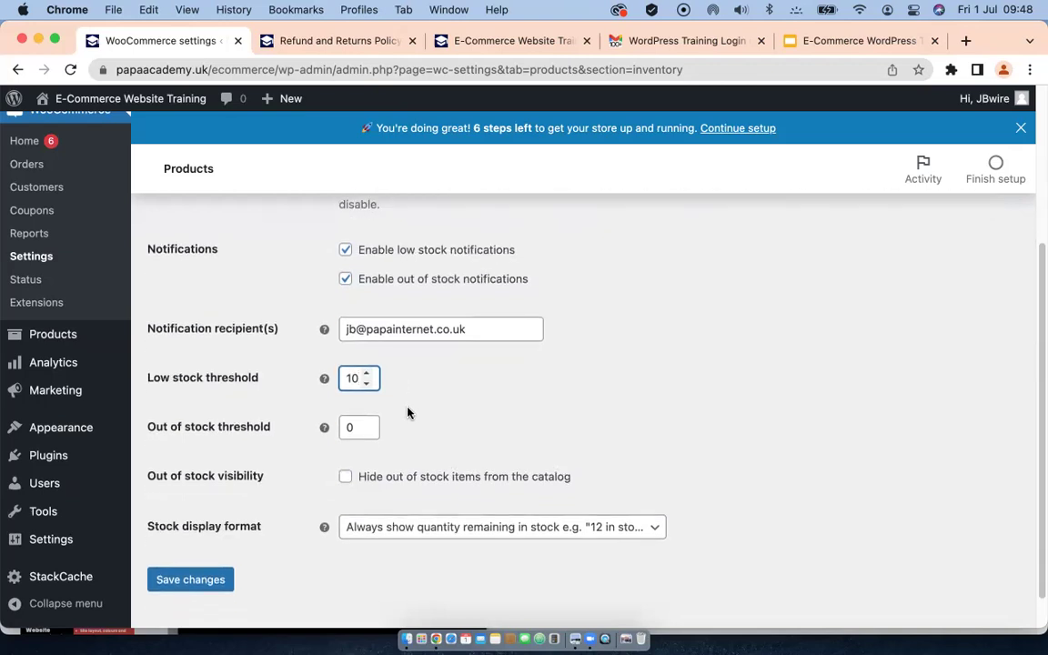
pyautogui.scroll(3, 406, 412)
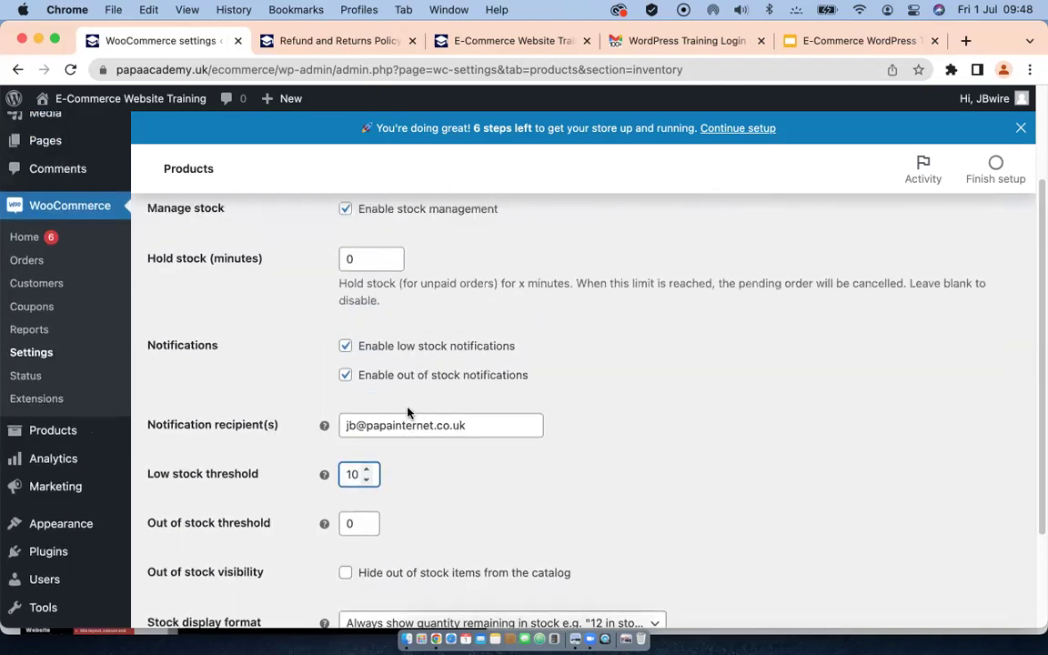
pyautogui.scroll(-3, 408, 414)
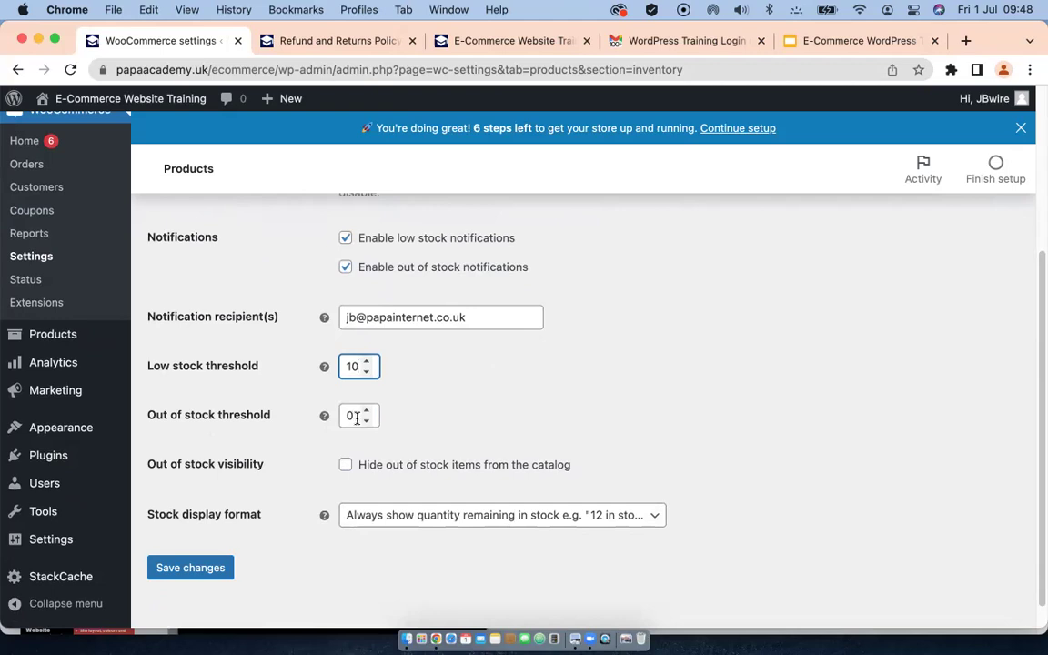
pyautogui.scroll(-1, 354, 417)
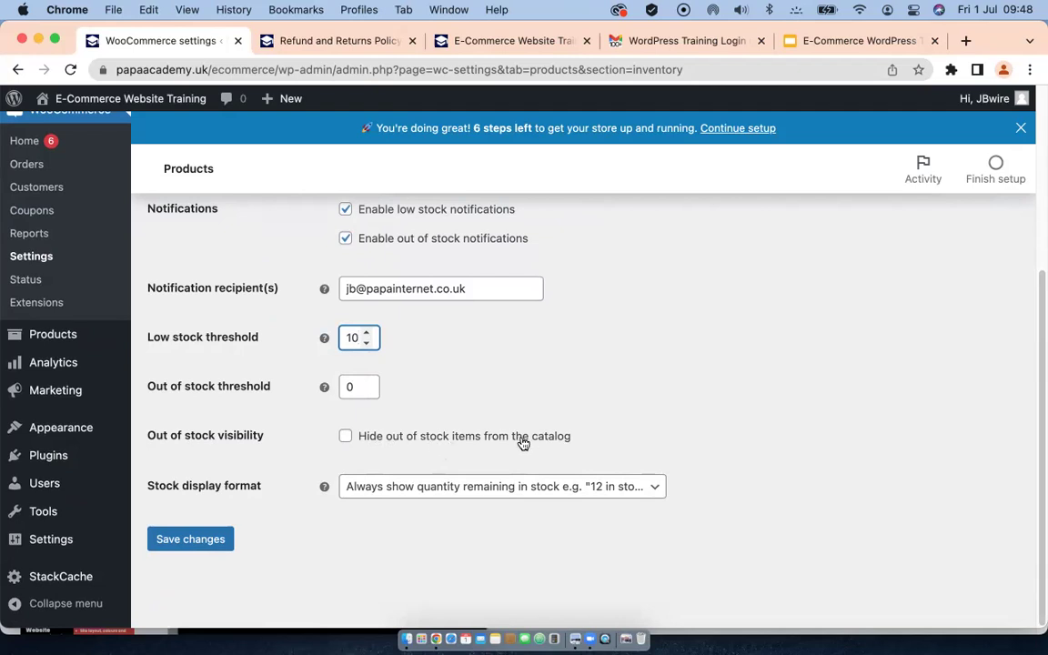
pyautogui.click(347, 437)
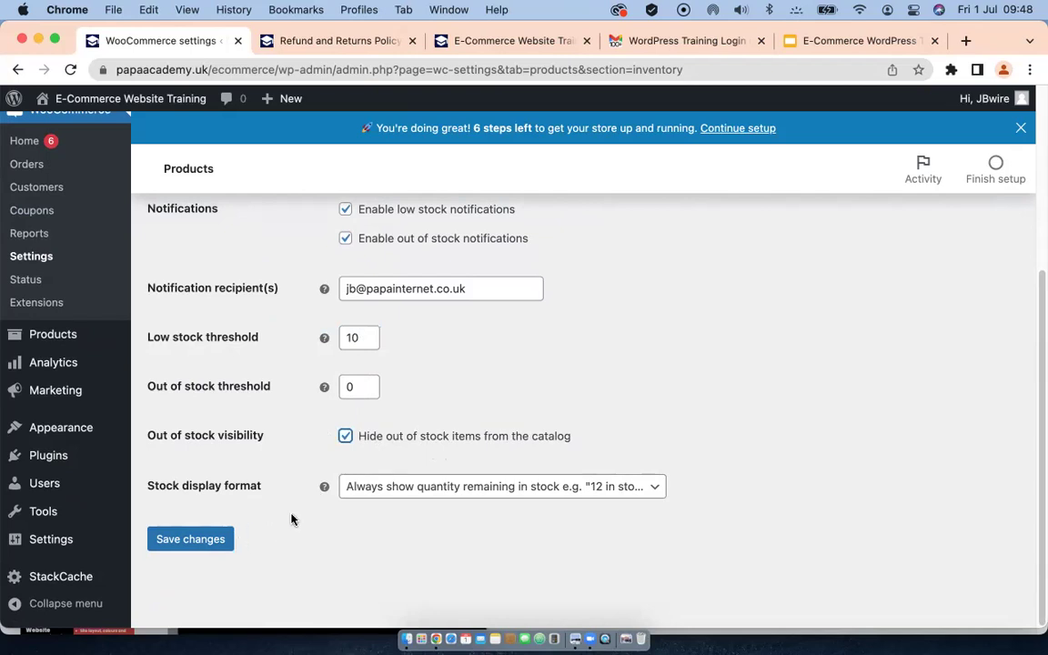
pyautogui.click(188, 545)
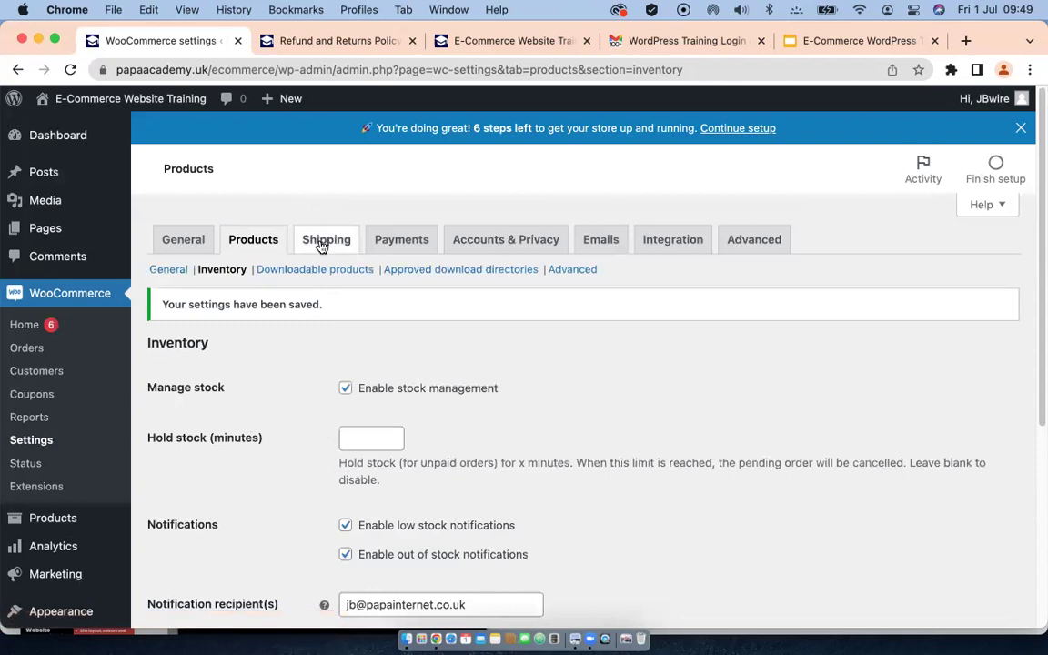
# Step: Add a shipping zone named USA with United States (US) as its region
pyautogui.click(321, 242)
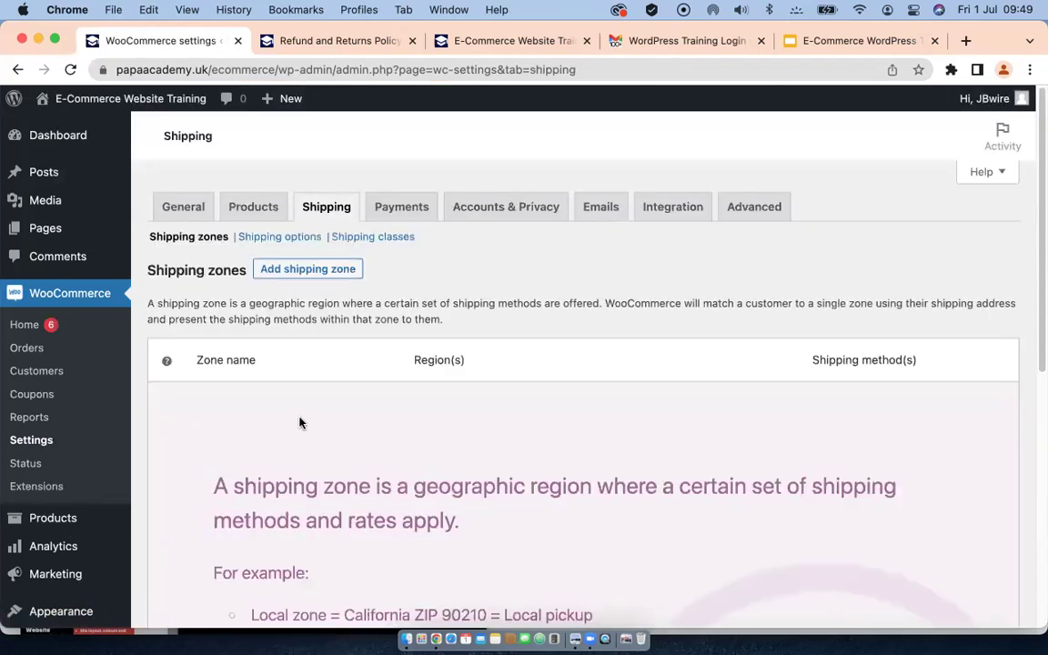
pyautogui.scroll(-5, 295, 421)
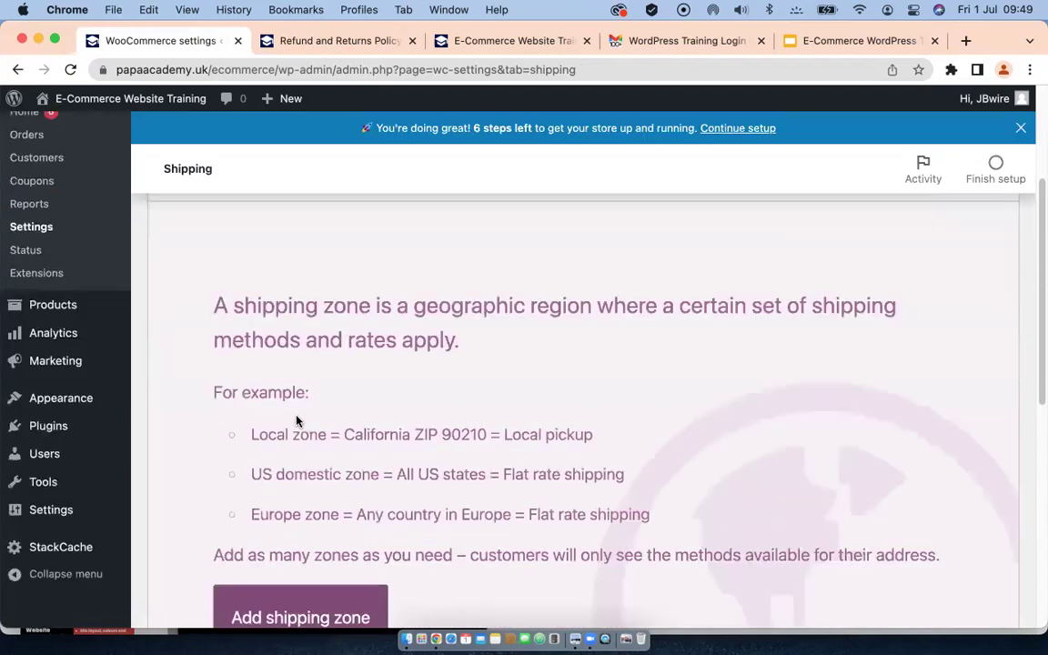
pyautogui.scroll(-1, 295, 421)
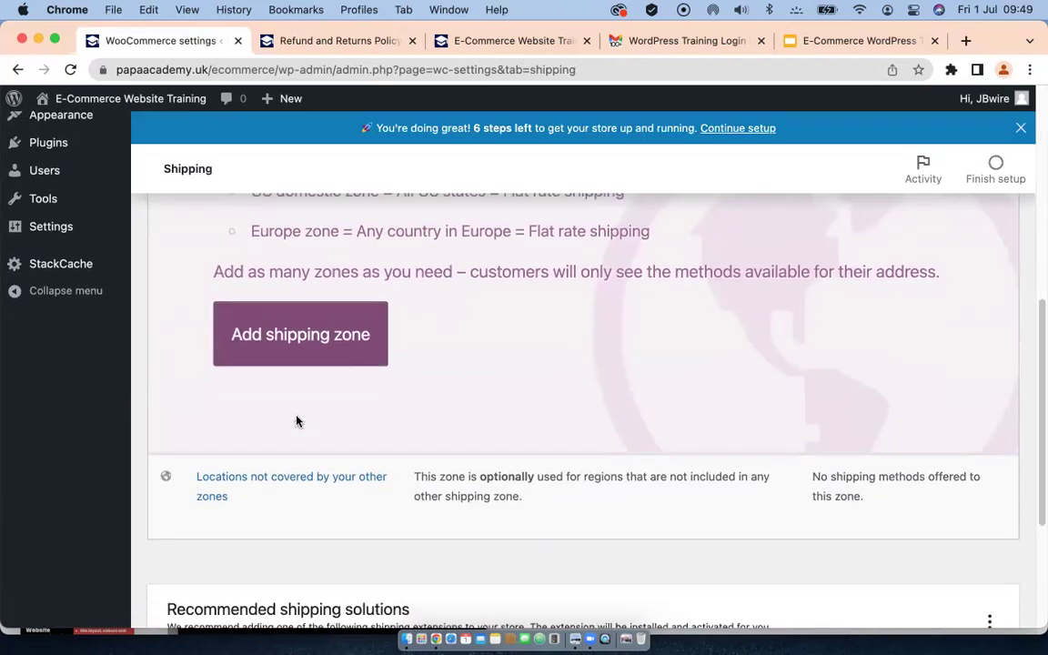
pyautogui.click(272, 338)
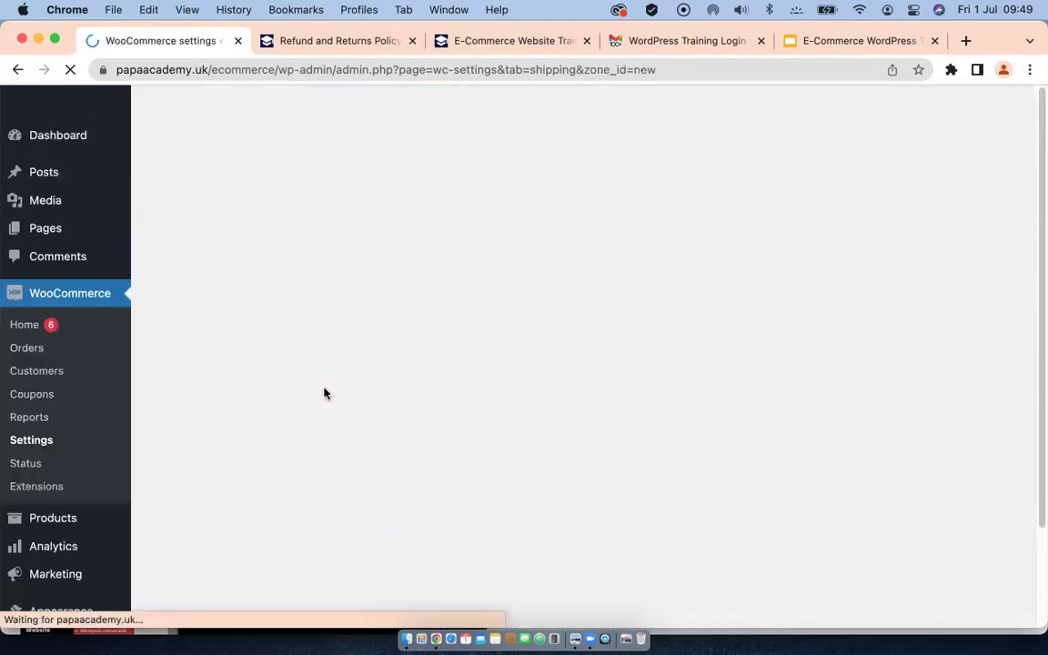
pyautogui.click(424, 320)
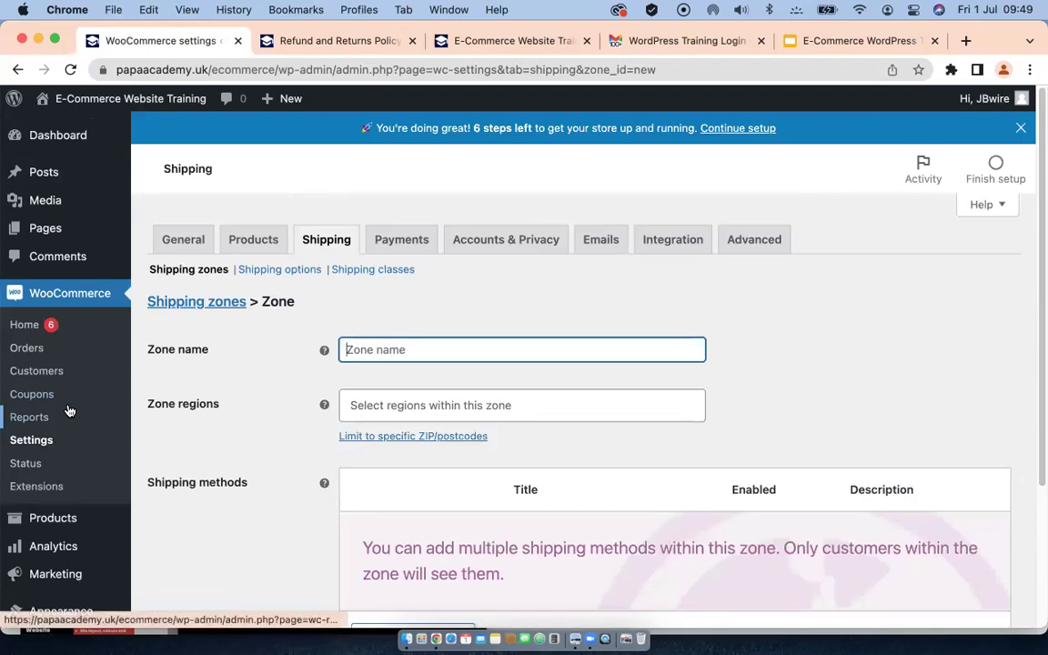
pyautogui.write('USA')
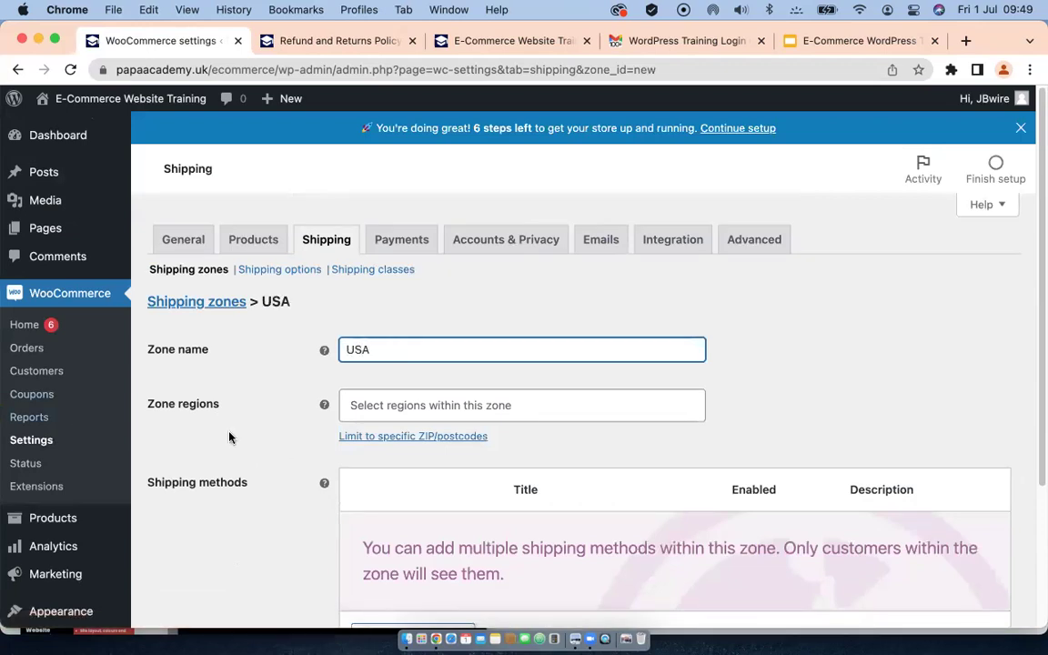
pyautogui.click(466, 406)
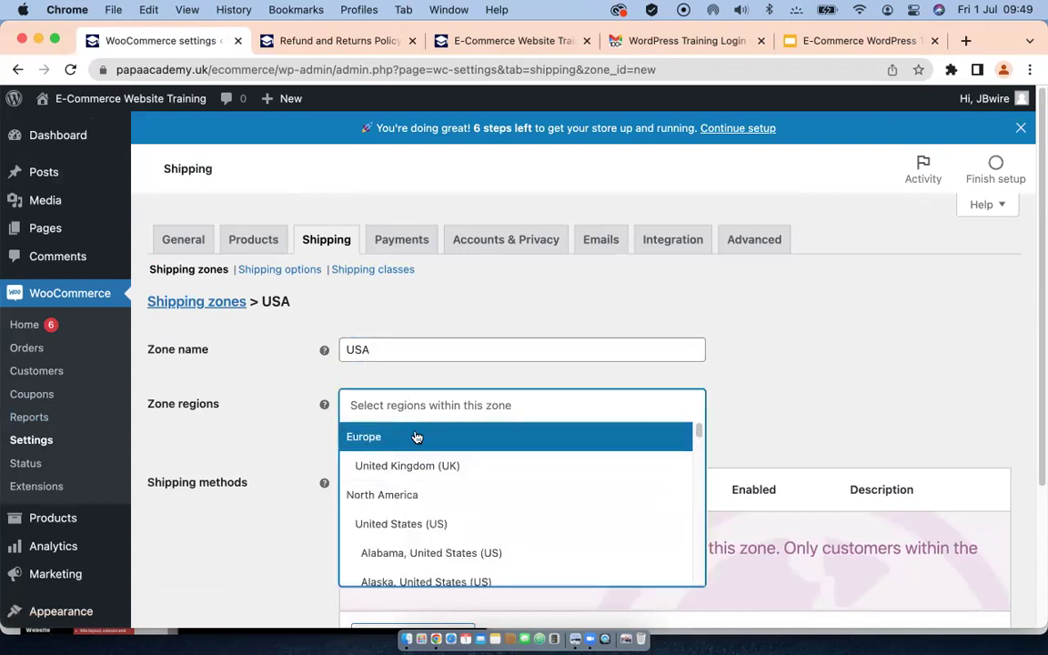
pyautogui.click(431, 531)
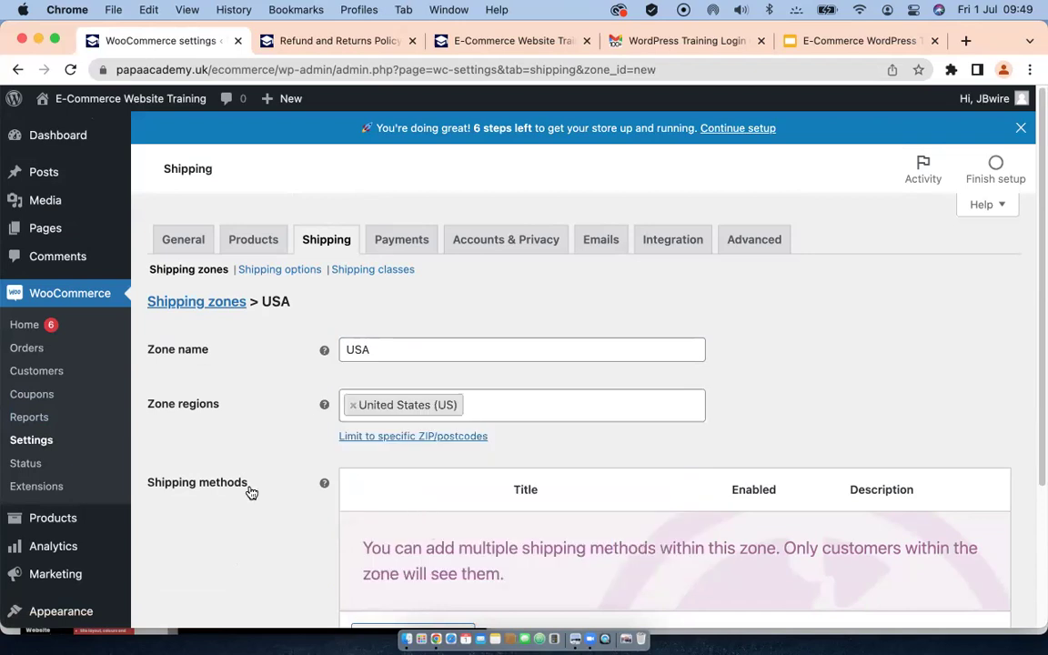
pyautogui.scroll(-3, 227, 480)
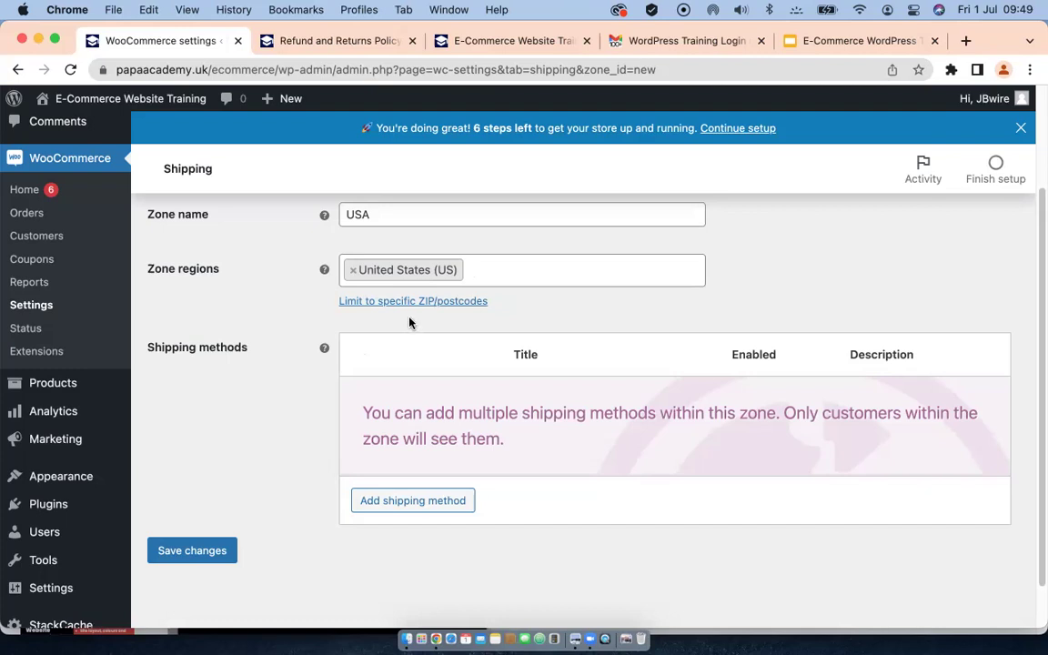
# Step: Add a Flat rate shipping method to the USA zone
pyautogui.click(410, 501)
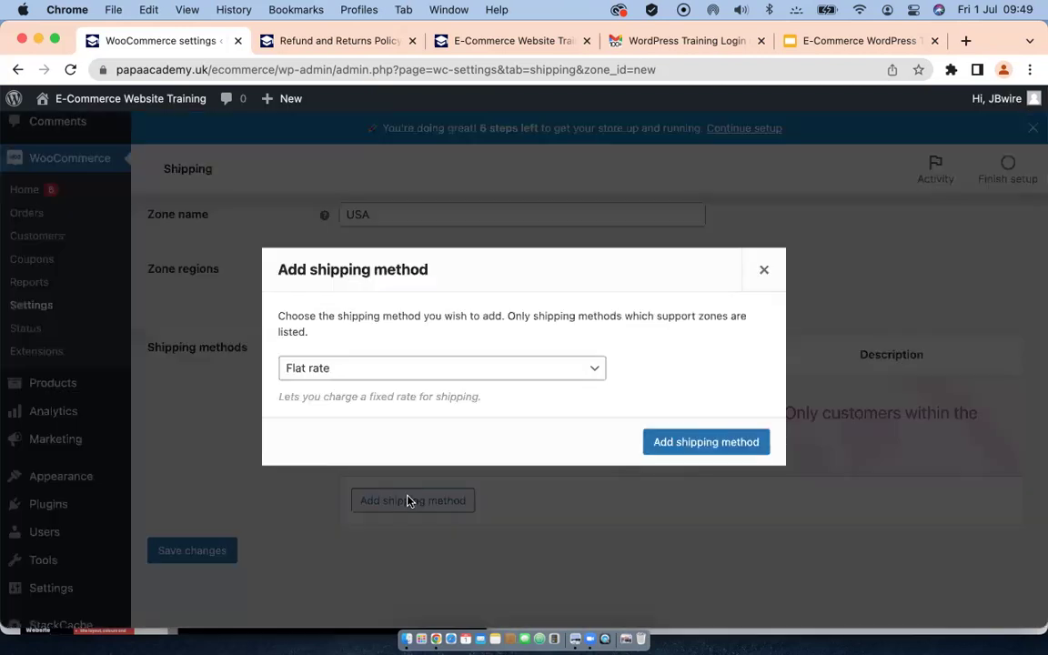
pyautogui.click(572, 368)
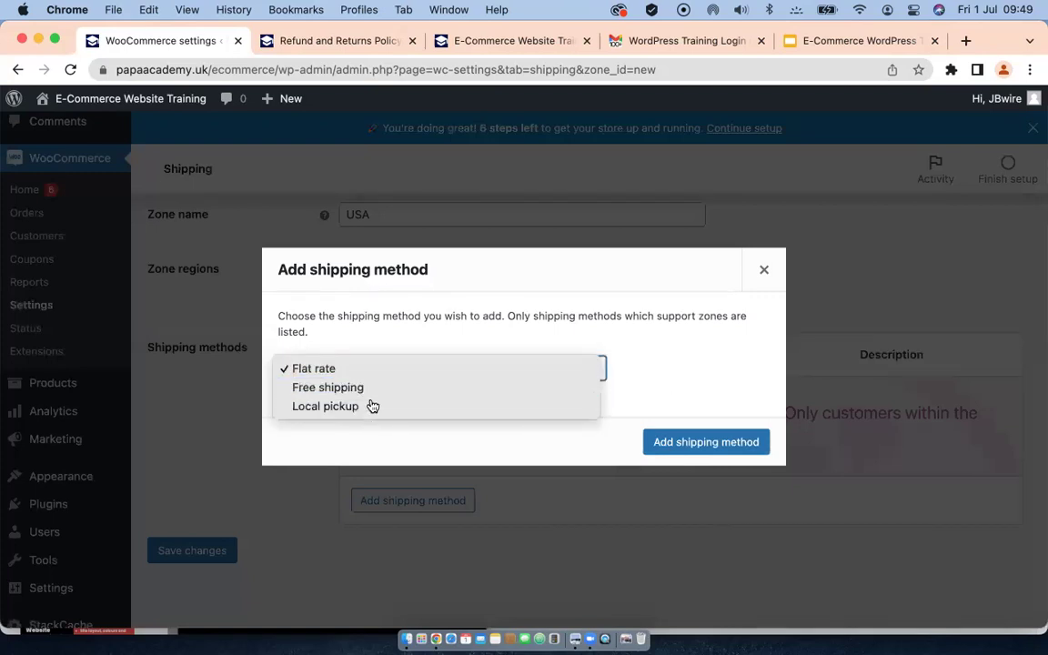
pyautogui.click(319, 371)
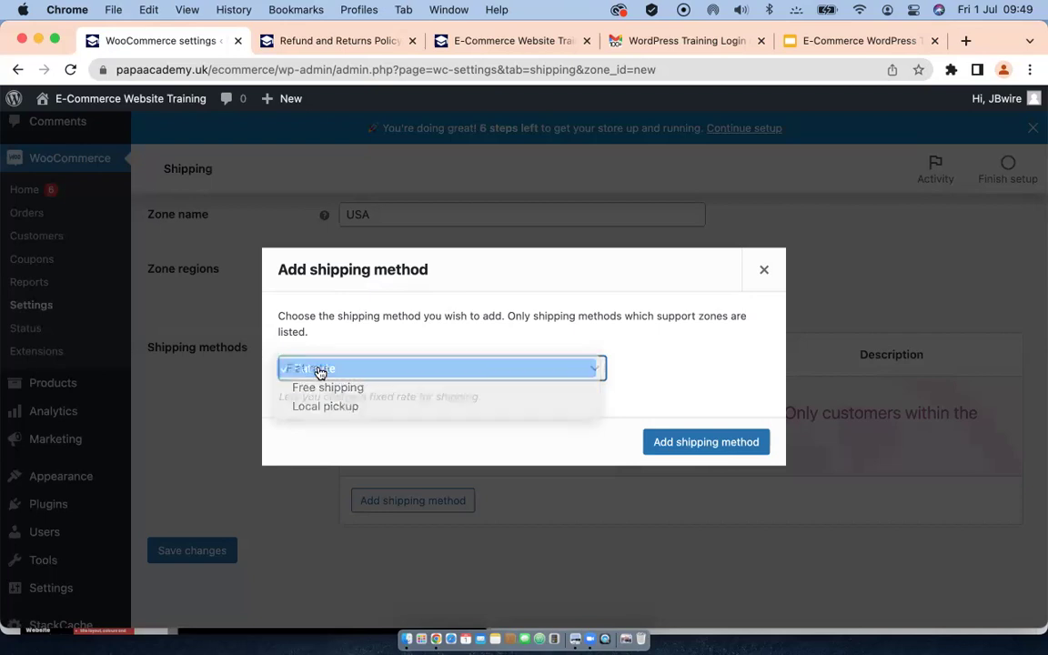
pyautogui.click(700, 446)
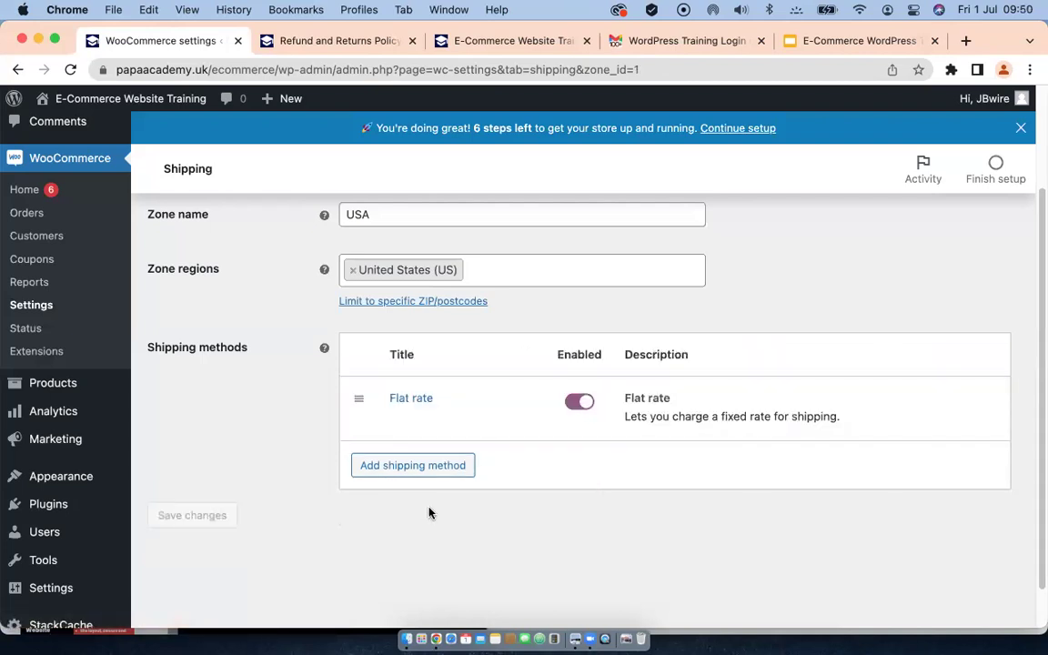
pyautogui.scroll(2, 247, 427)
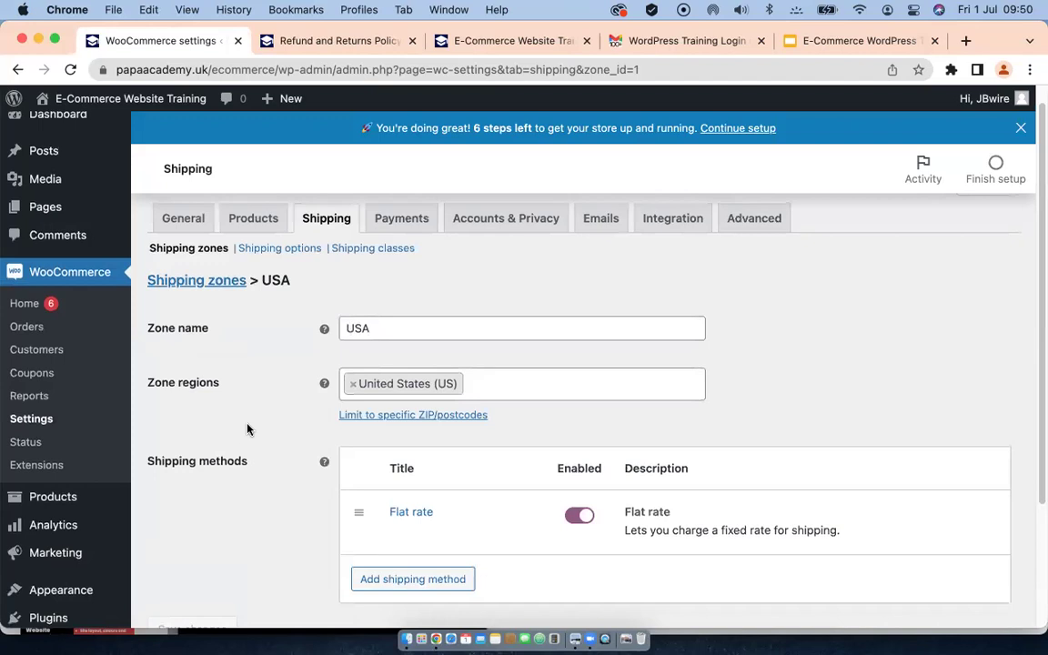
pyautogui.scroll(1, 250, 429)
pyautogui.scroll(-3, 250, 430)
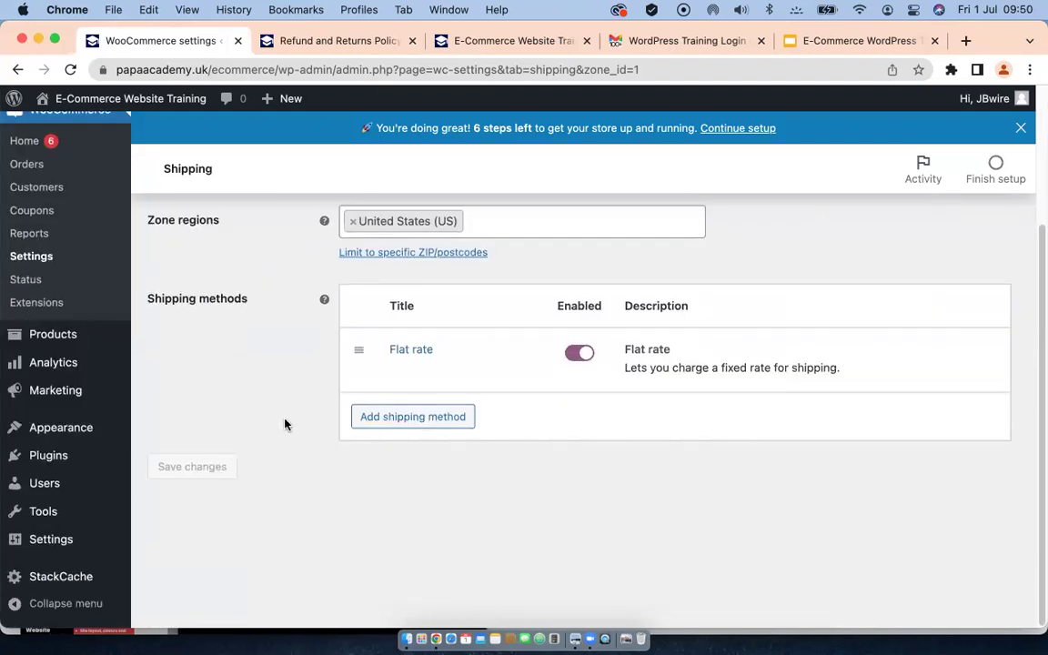
pyautogui.scroll(2, 285, 423)
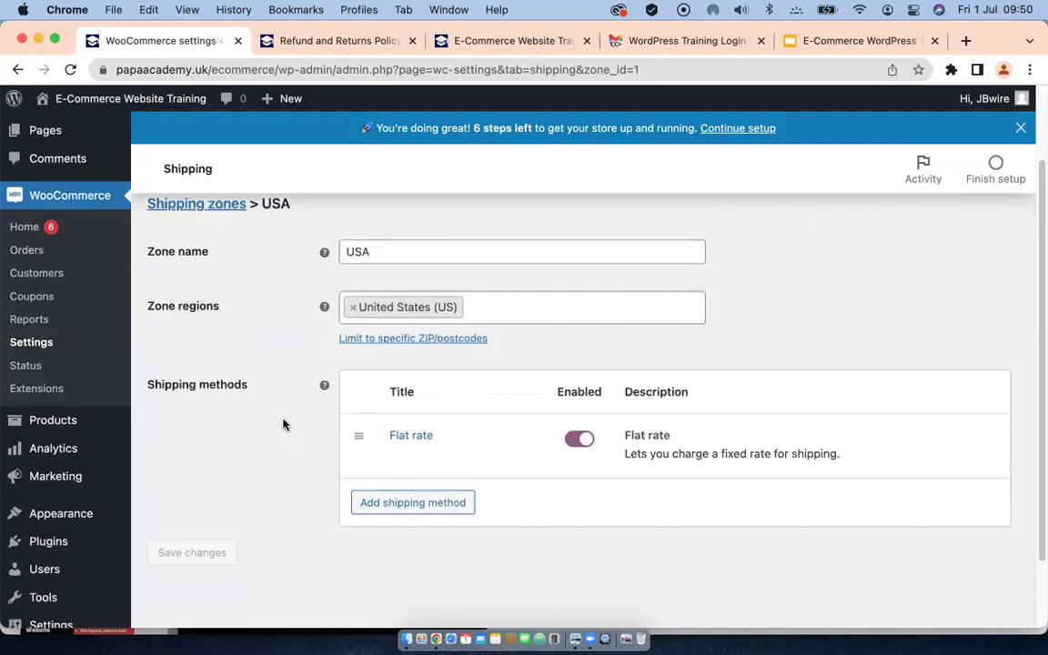
pyautogui.scroll(2, 355, 338)
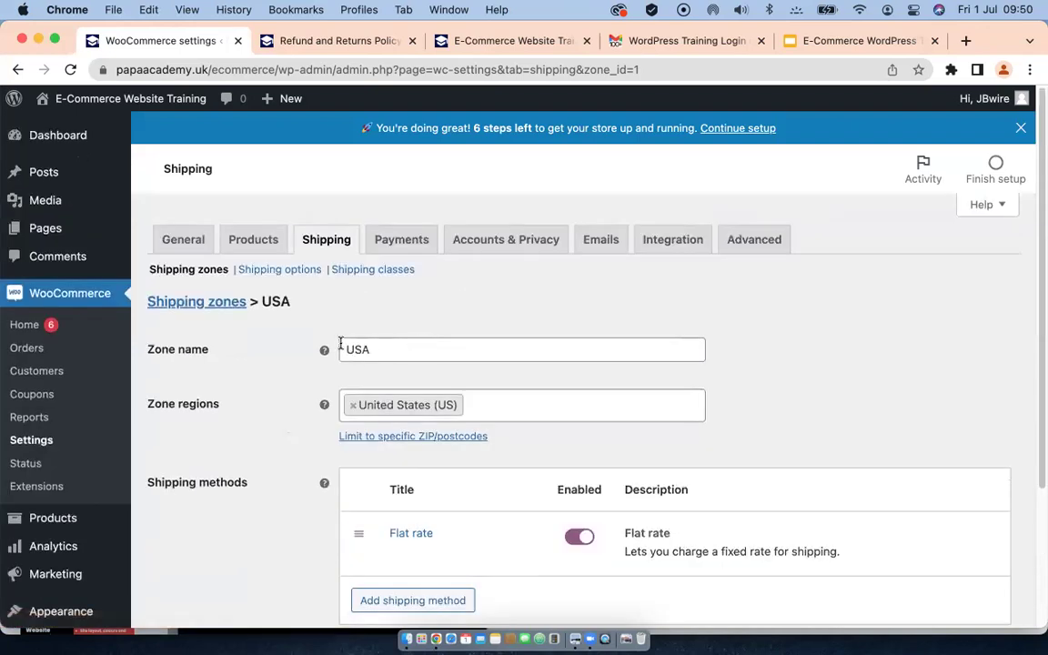
pyautogui.scroll(-3, 332, 364)
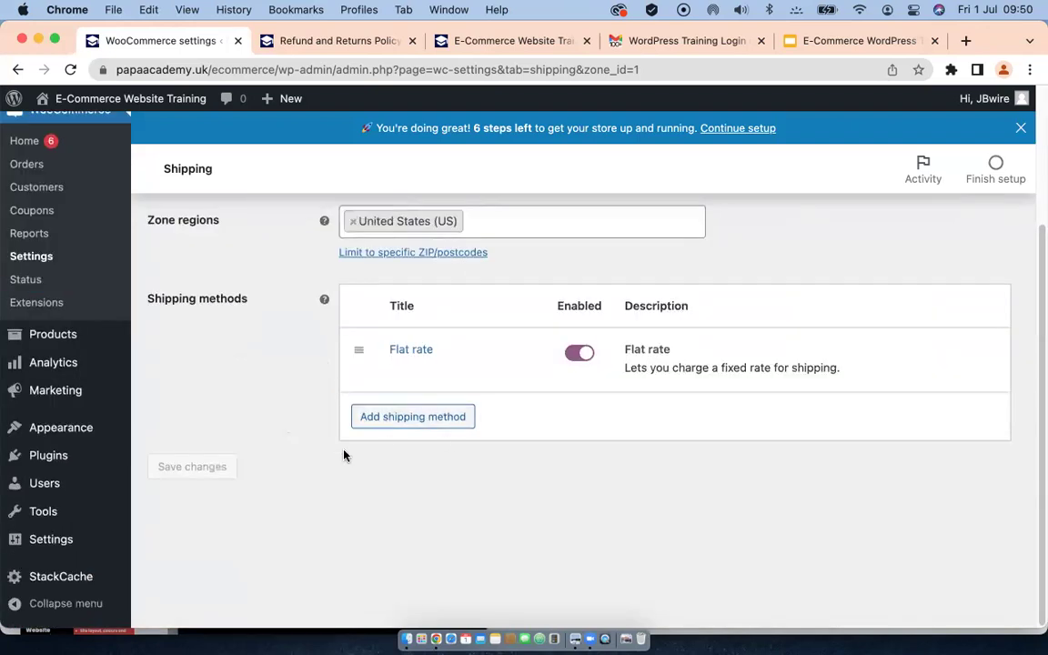
# Step: Add Free shipping to the USA zone, then remove it again
pyautogui.click(407, 417)
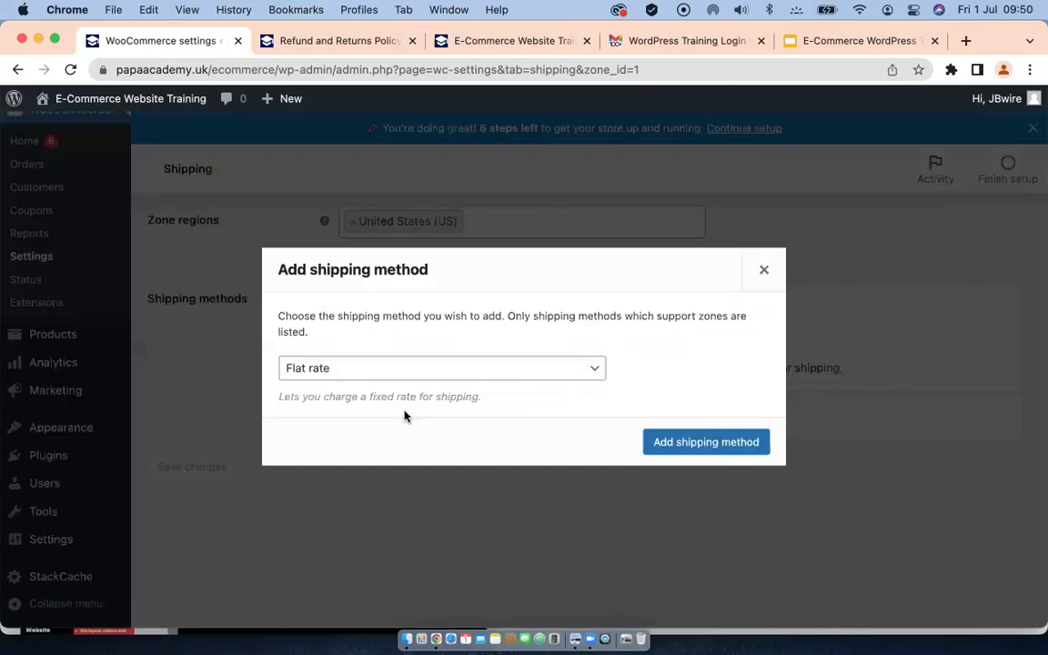
pyautogui.click(560, 370)
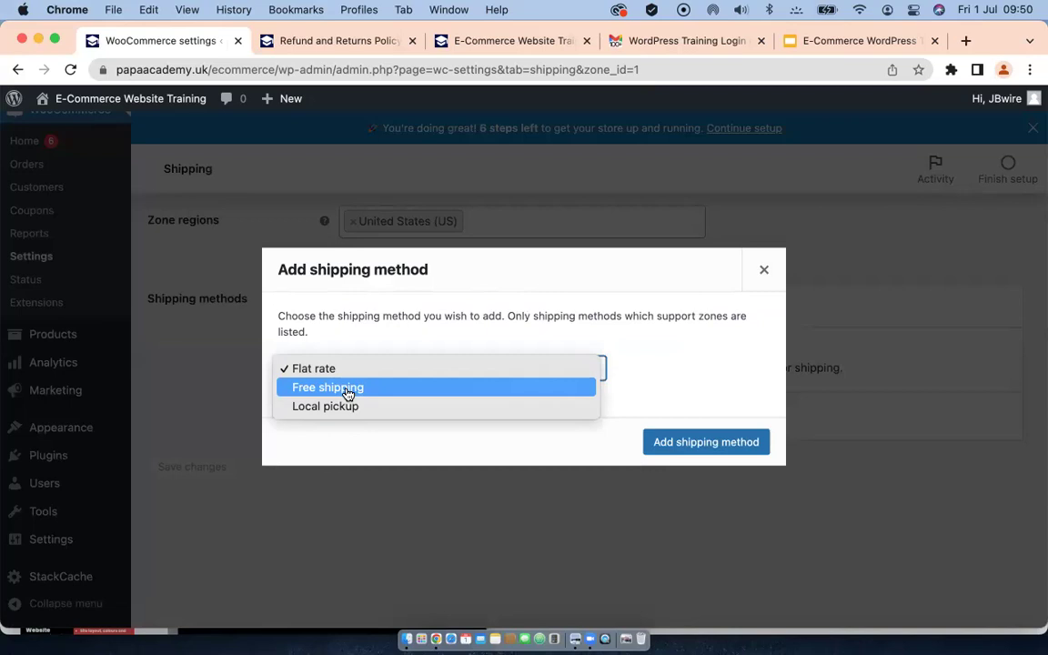
pyautogui.click(347, 391)
pyautogui.click(706, 442)
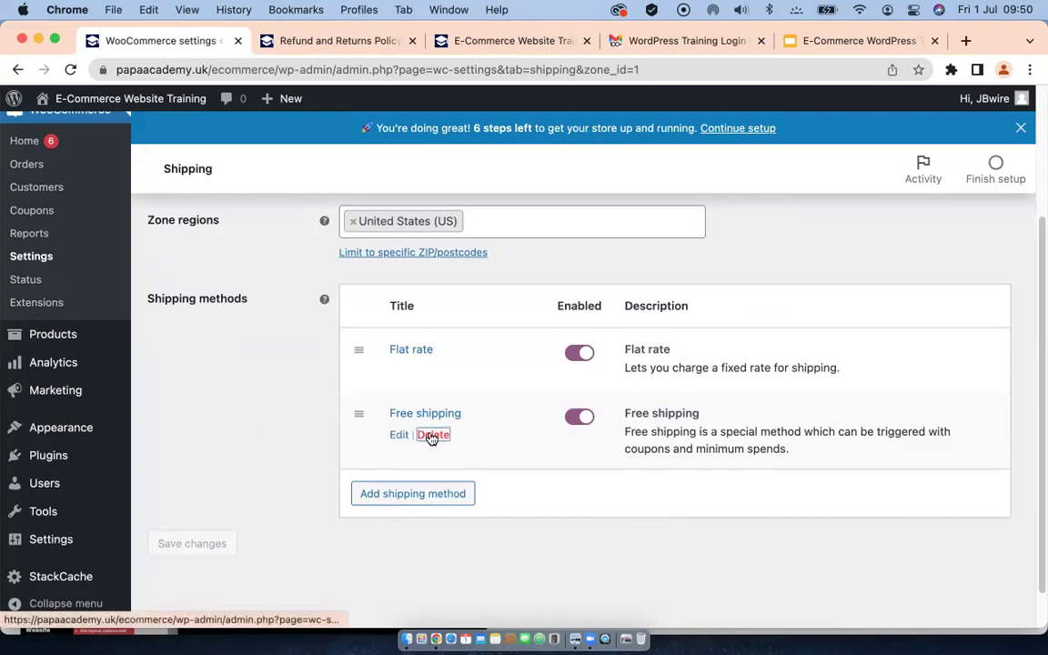
pyautogui.click(432, 436)
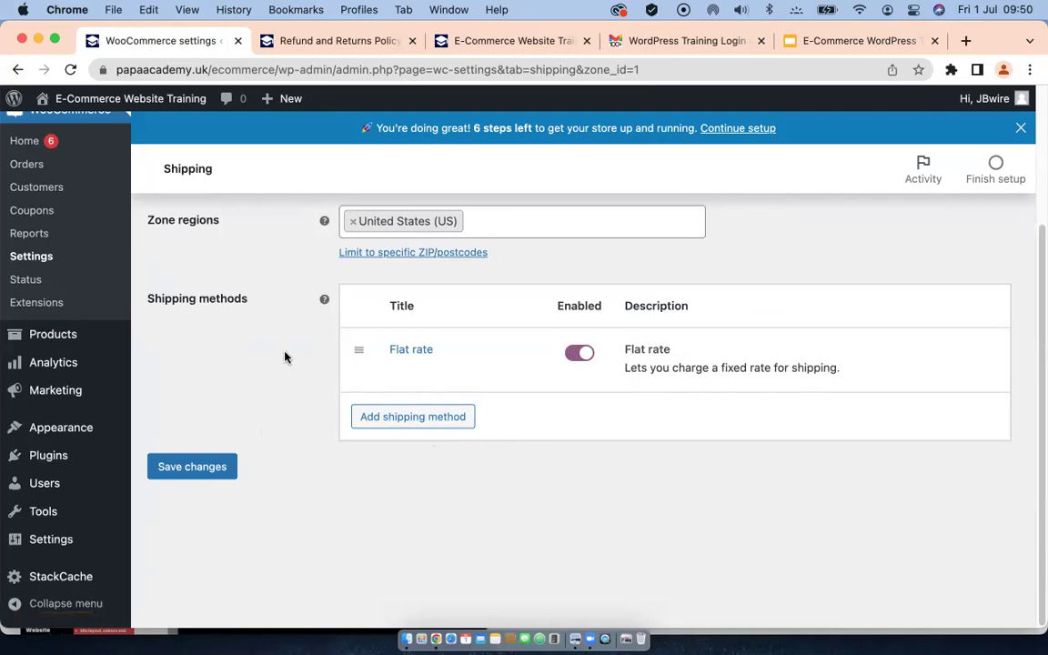
# Step: Save the USA zone with its Flat rate method
pyautogui.scroll(1, 524, 394)
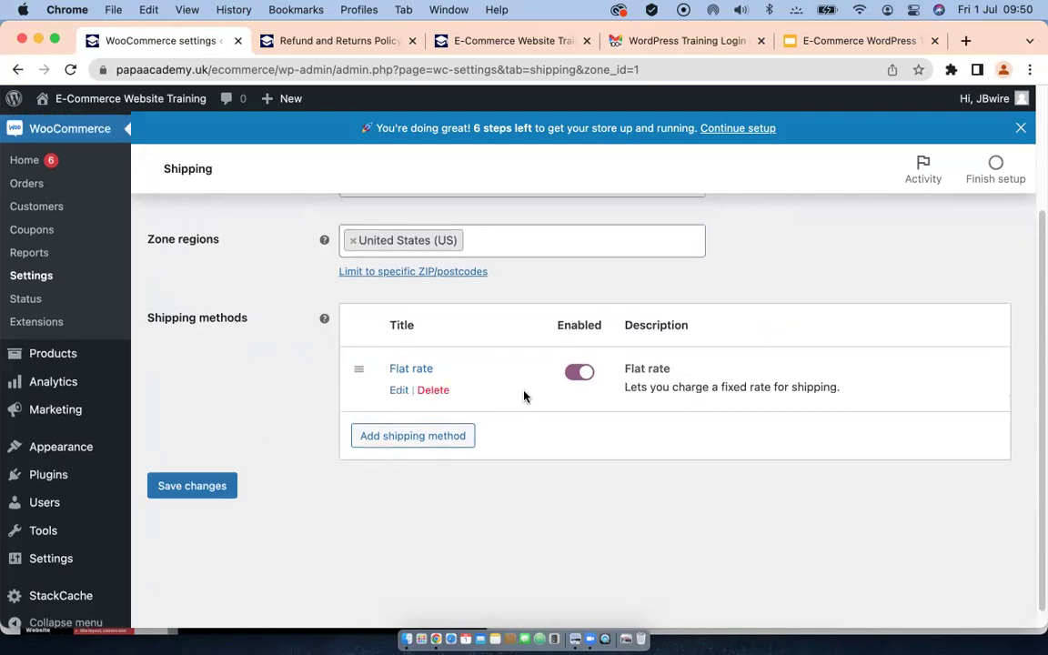
pyautogui.scroll(1, 500, 386)
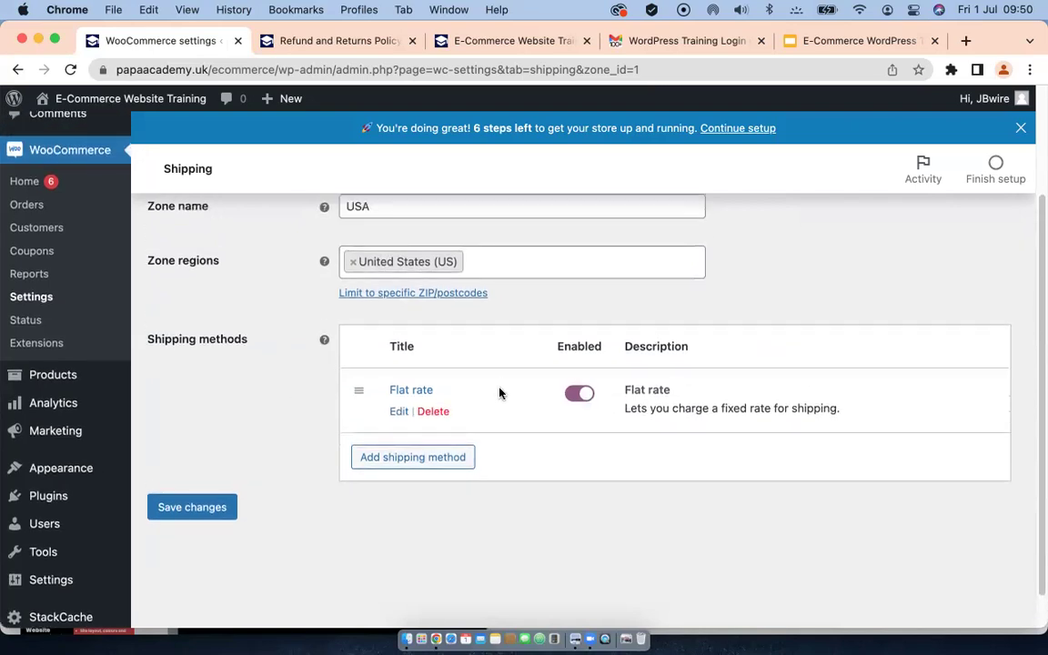
pyautogui.scroll(2, 498, 393)
pyautogui.scroll(-3, 484, 393)
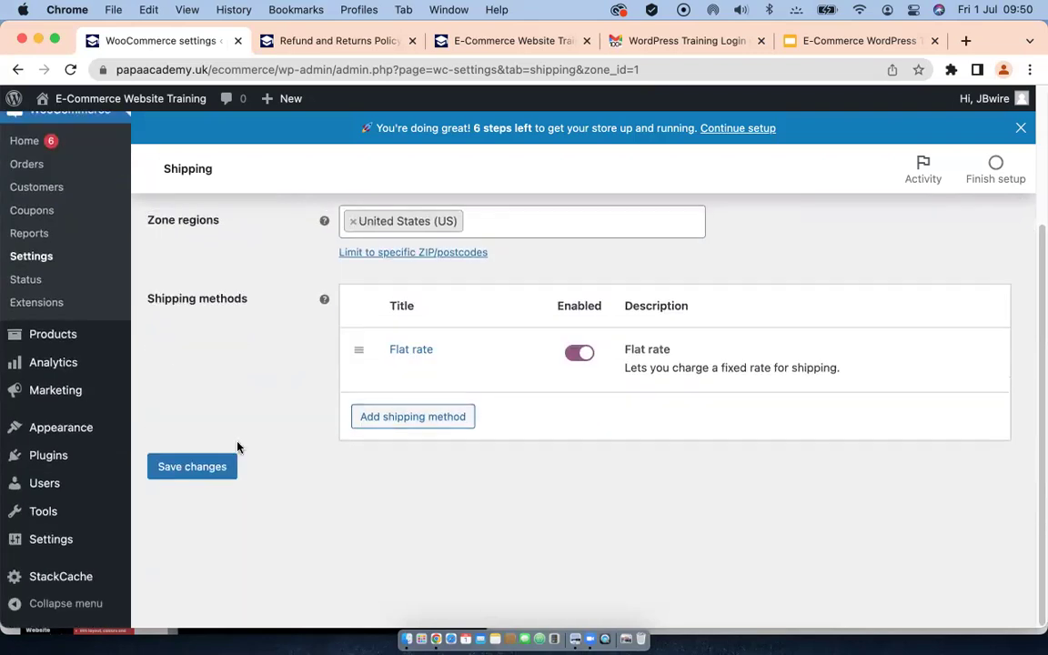
pyautogui.click(211, 466)
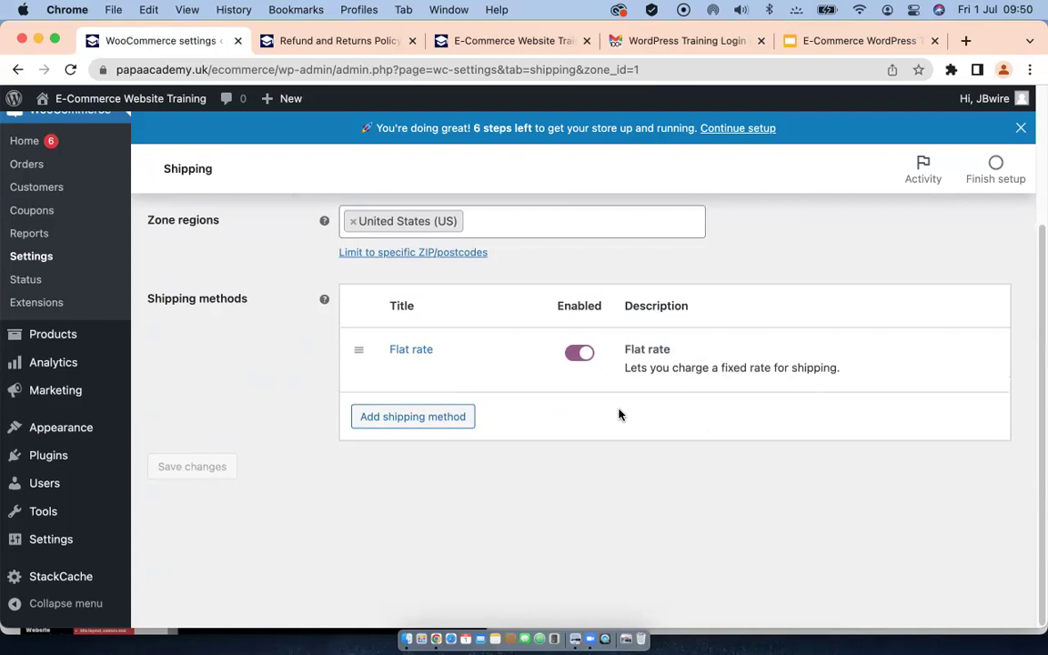
pyautogui.scroll(2, 619, 417)
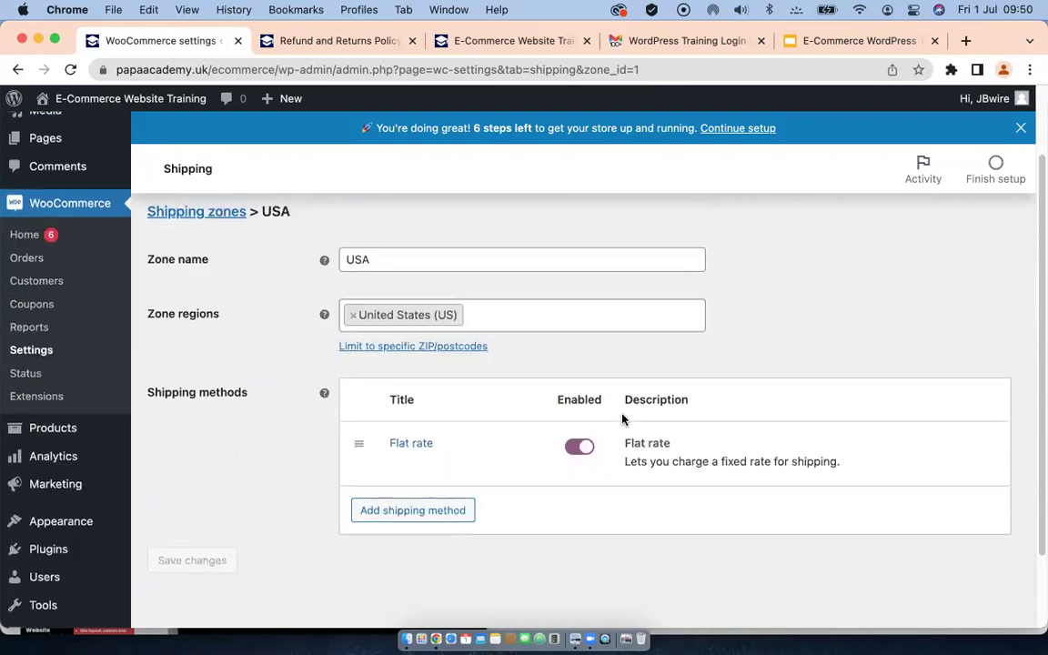
pyautogui.scroll(2, 623, 419)
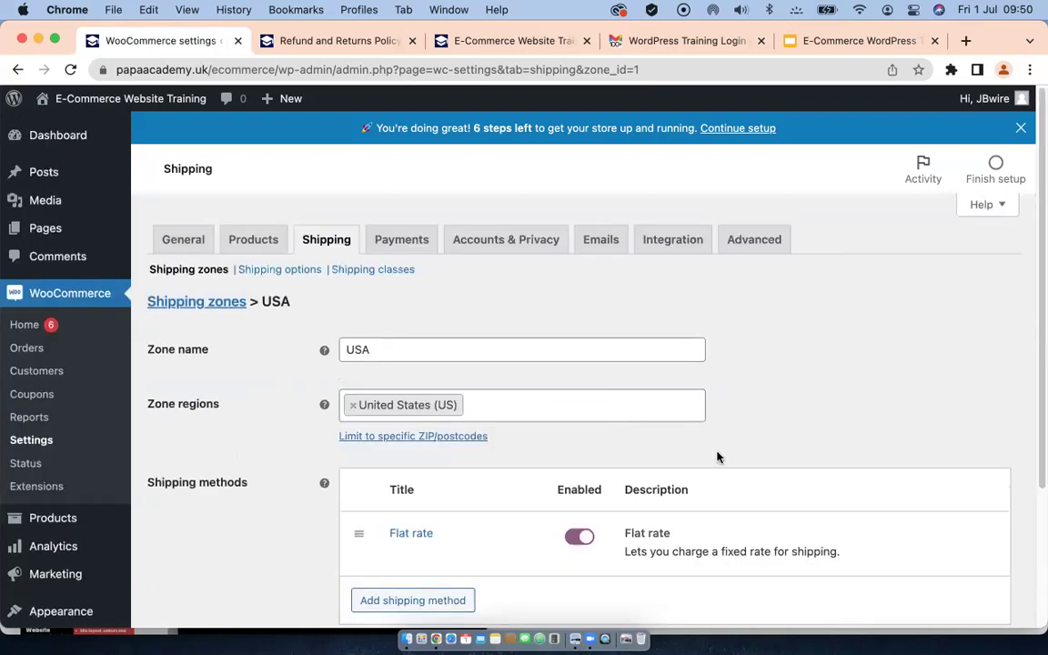
# Step: Make shipping default to the customer's shipping address and save the shipping options
pyautogui.click(274, 270)
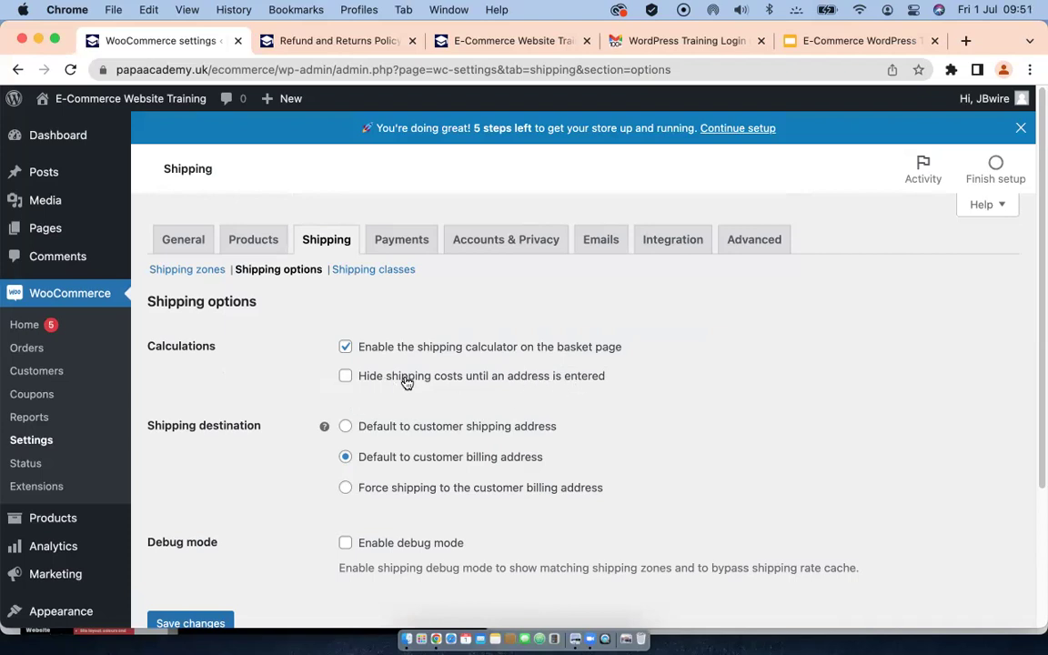
pyautogui.scroll(-1, 382, 391)
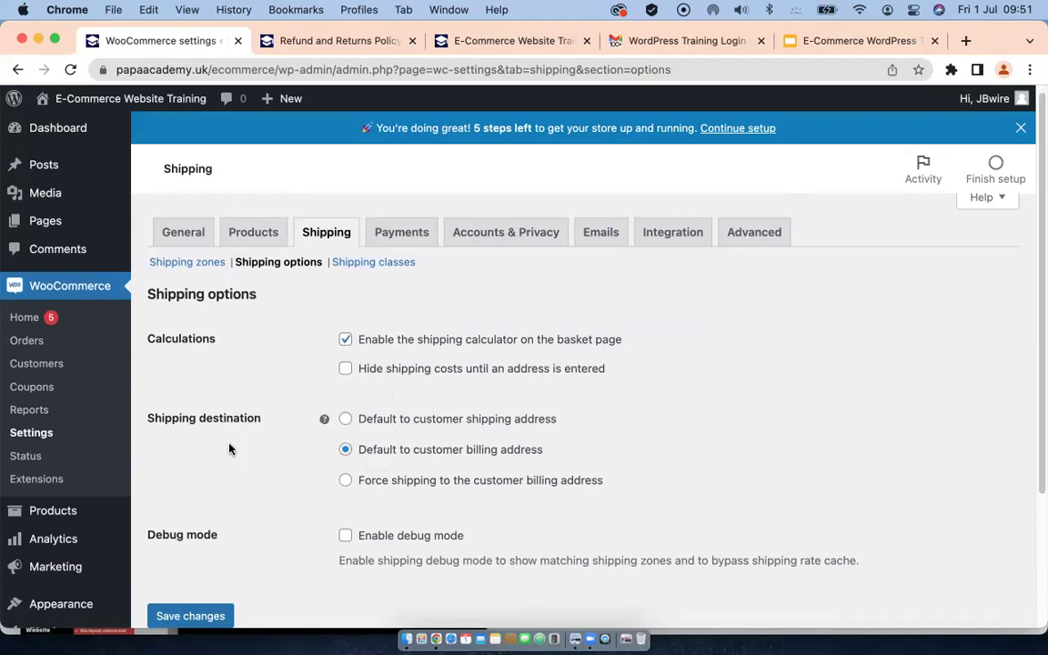
pyautogui.scroll(-2, 229, 447)
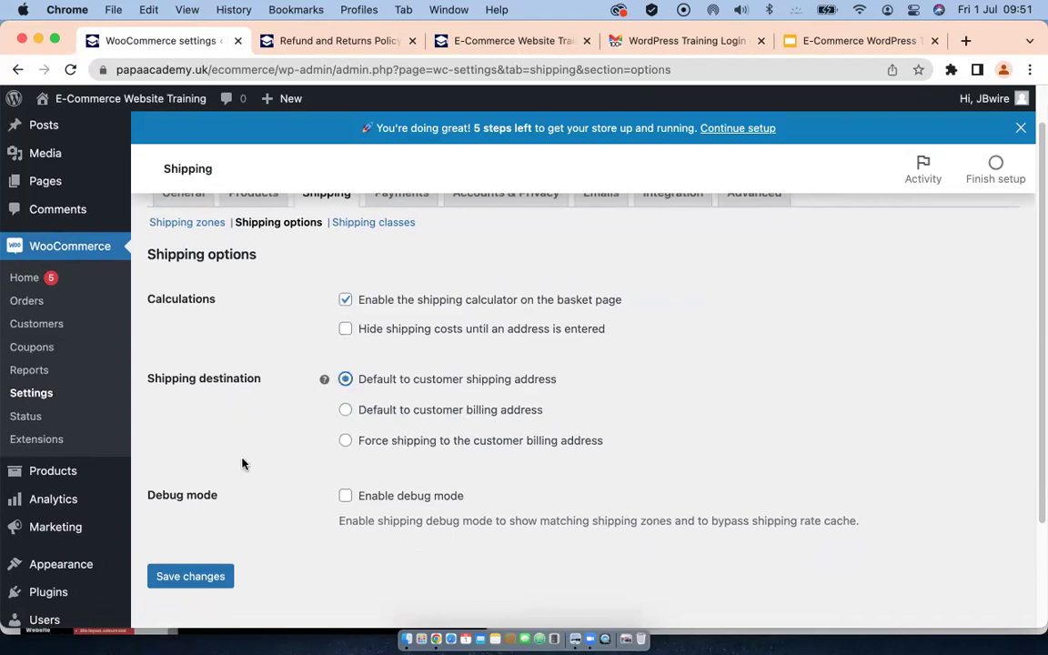
pyautogui.scroll(-2, 242, 464)
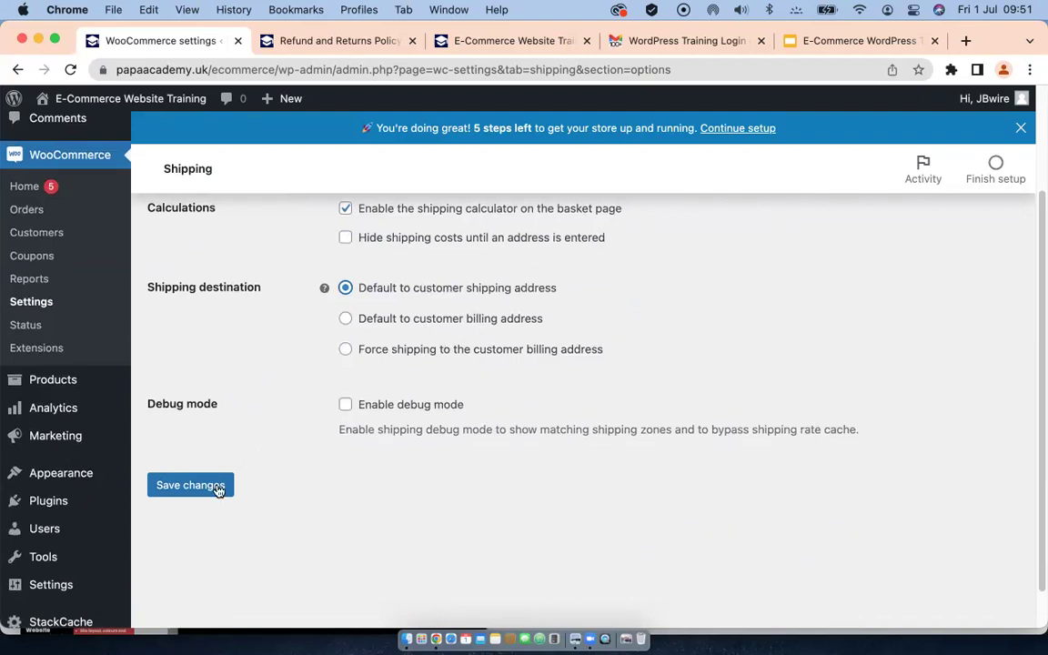
pyautogui.click(188, 489)
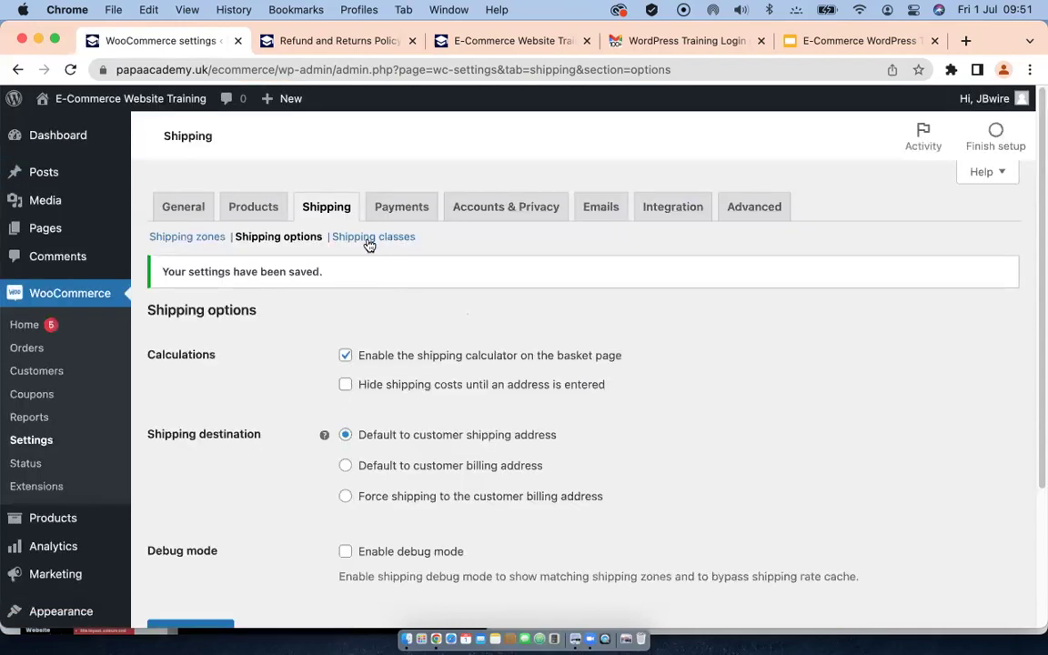
pyautogui.click(358, 273)
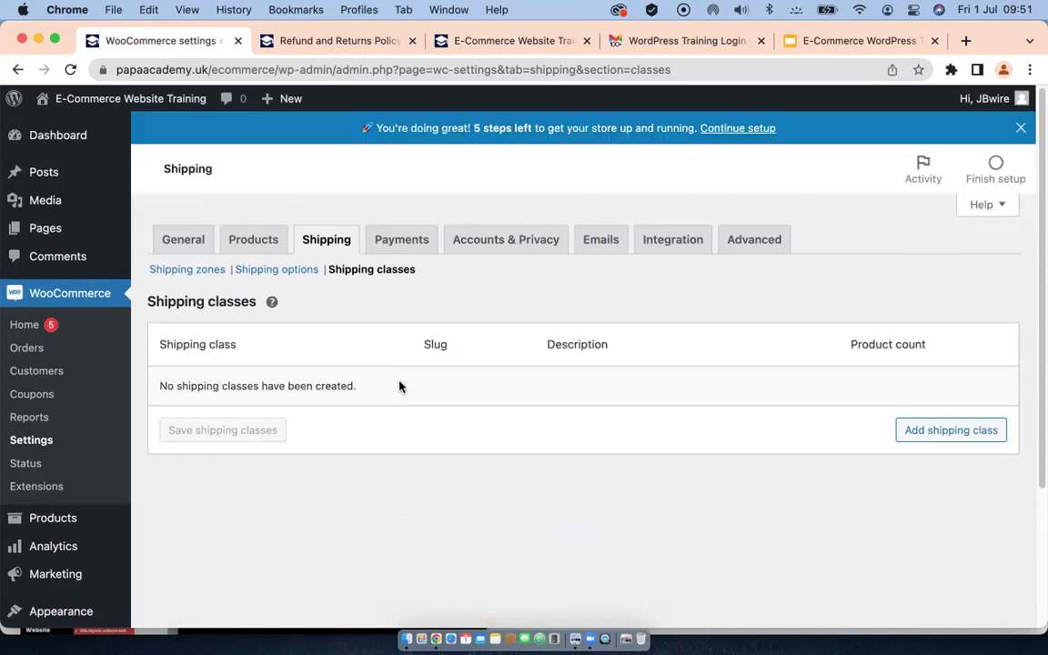
# Step: Create a 'First class' shipping class with description 'UK'
pyautogui.click(928, 430)
pyautogui.click(318, 392)
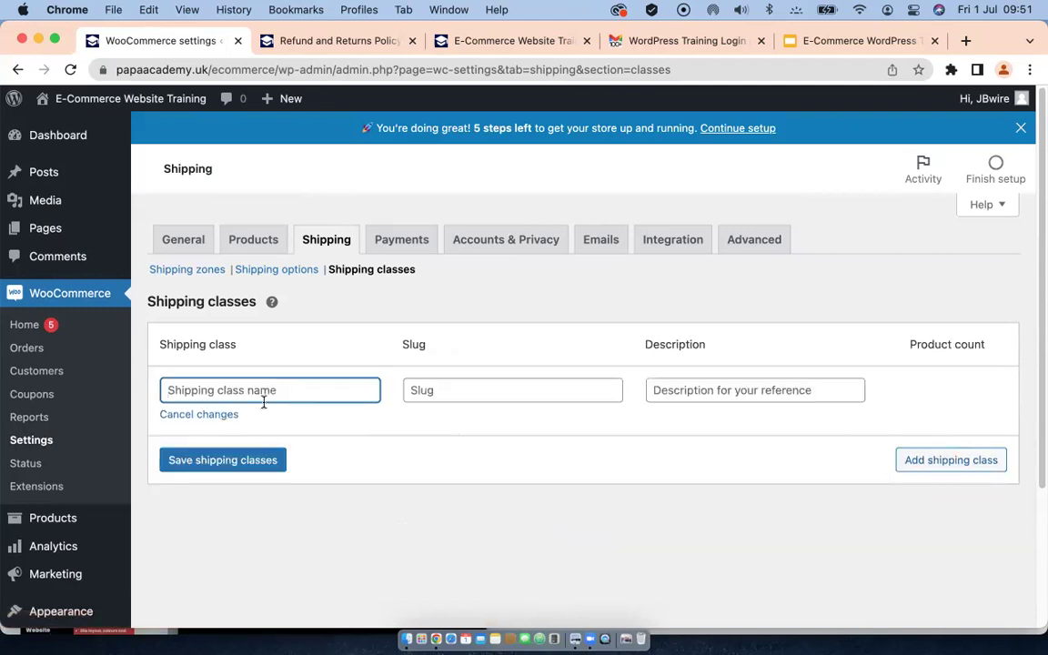
pyautogui.write('Firs')
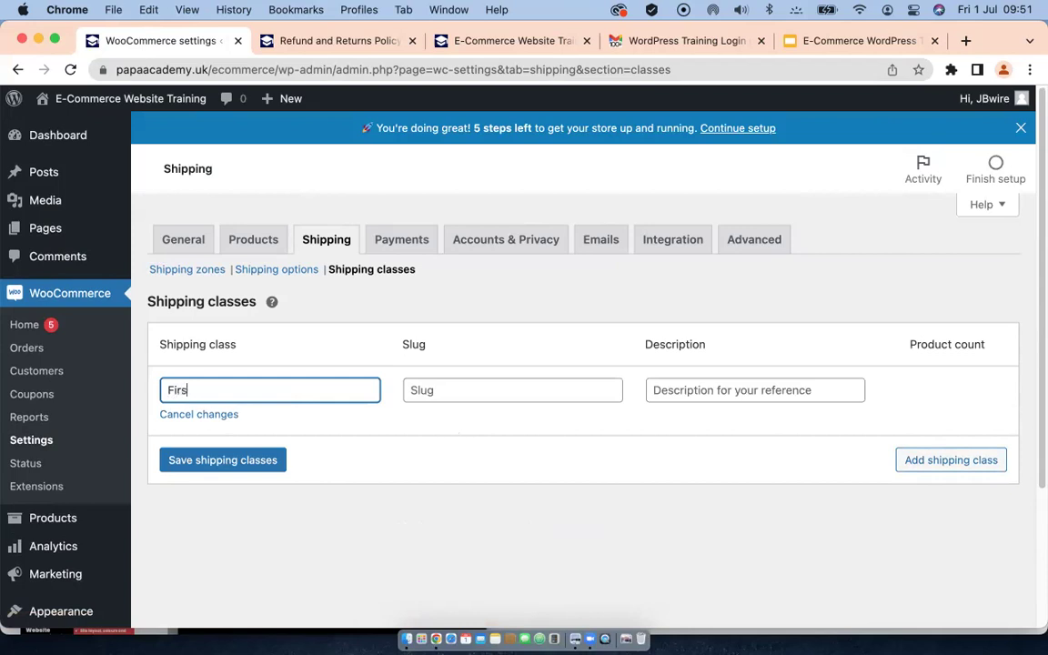
pyautogui.write('t class')
pyautogui.click(758, 388)
pyautogui.click(222, 464)
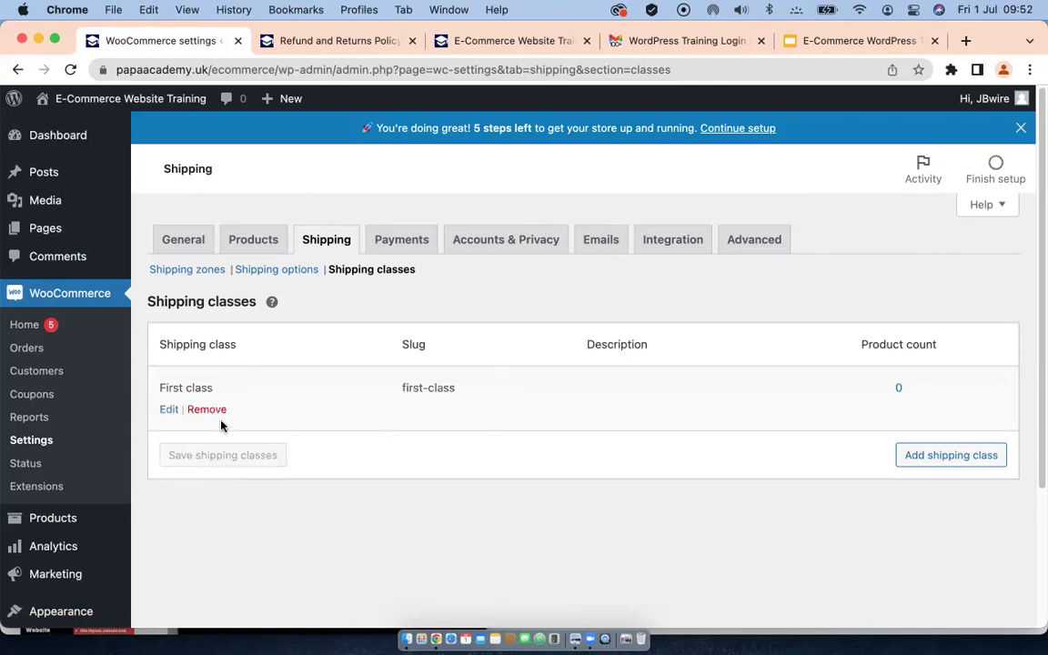
pyautogui.click(176, 409)
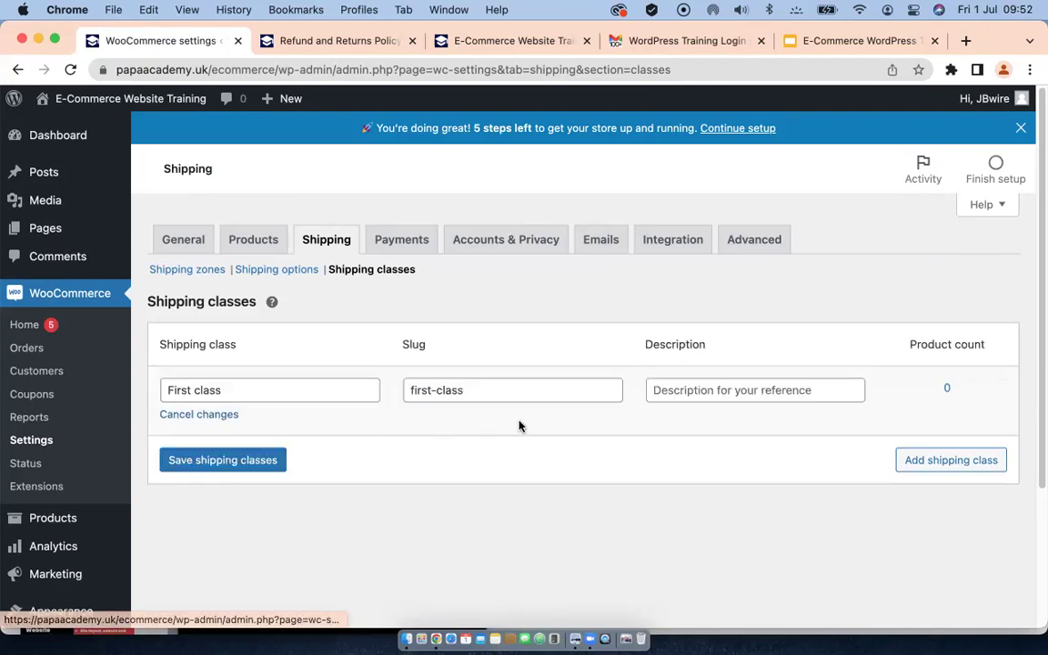
pyautogui.click(754, 389)
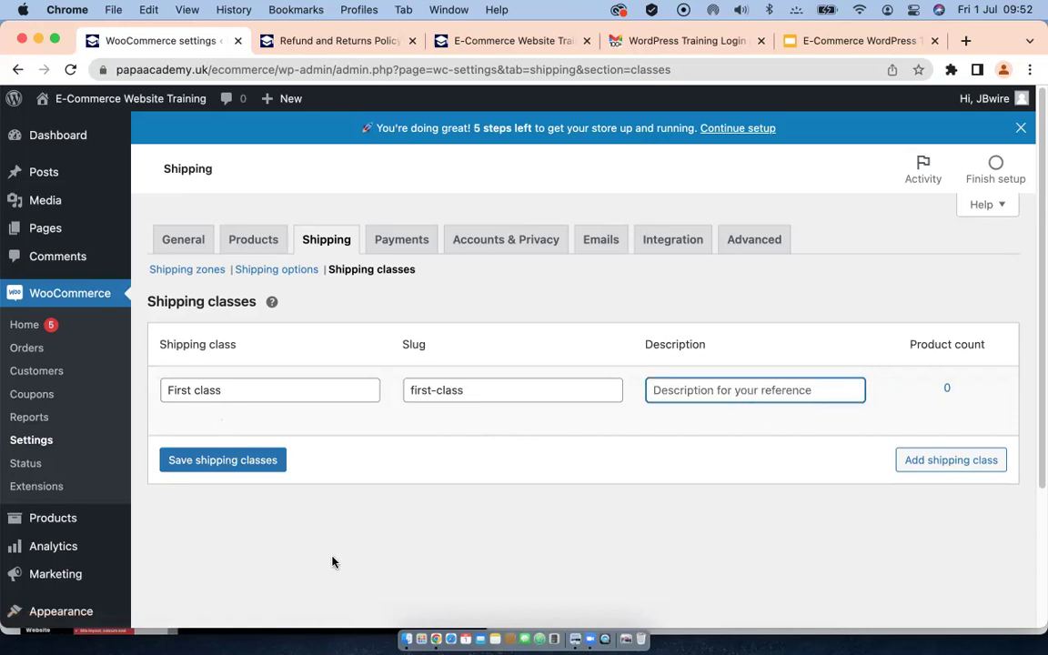
pyautogui.write('UK')
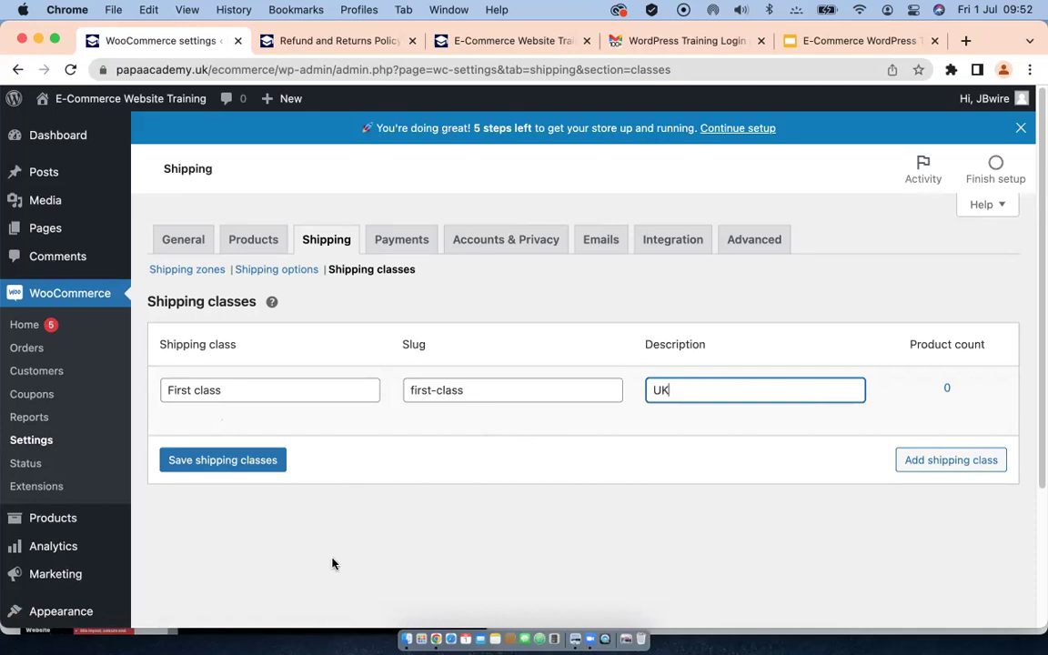
pyautogui.click(219, 467)
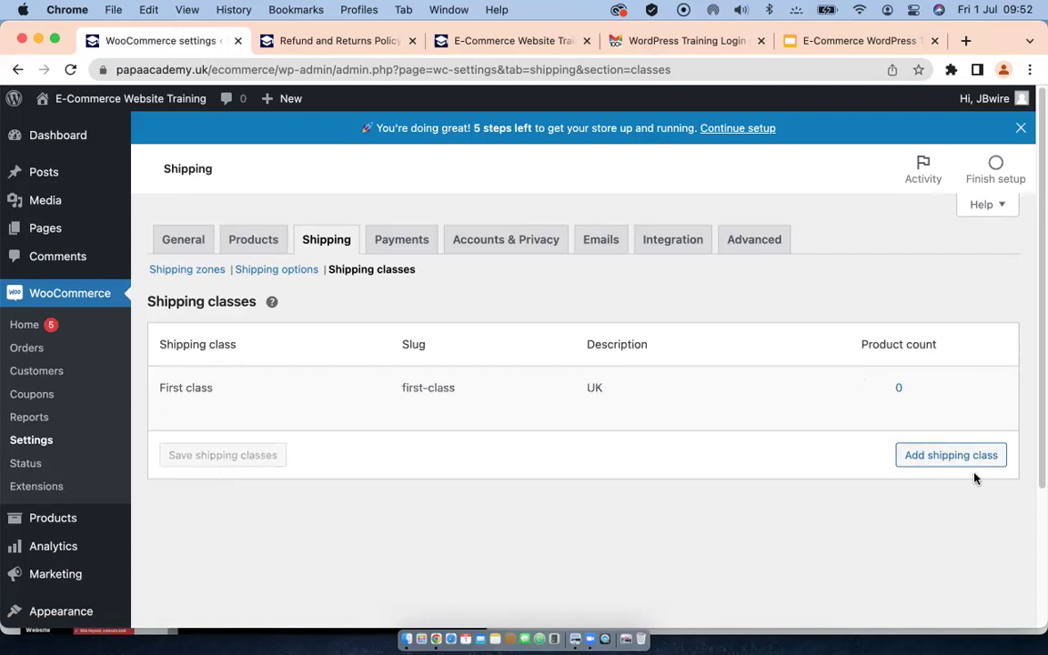
# Step: Create a 'Premium' shipping class with description 'USA'
pyautogui.click(945, 458)
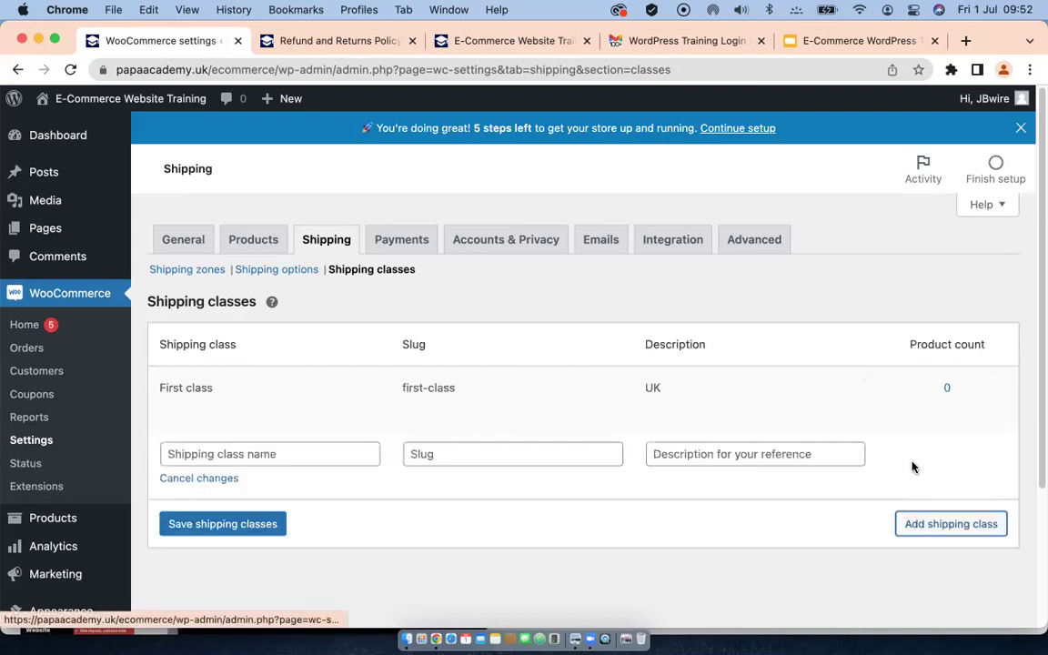
pyautogui.click(236, 456)
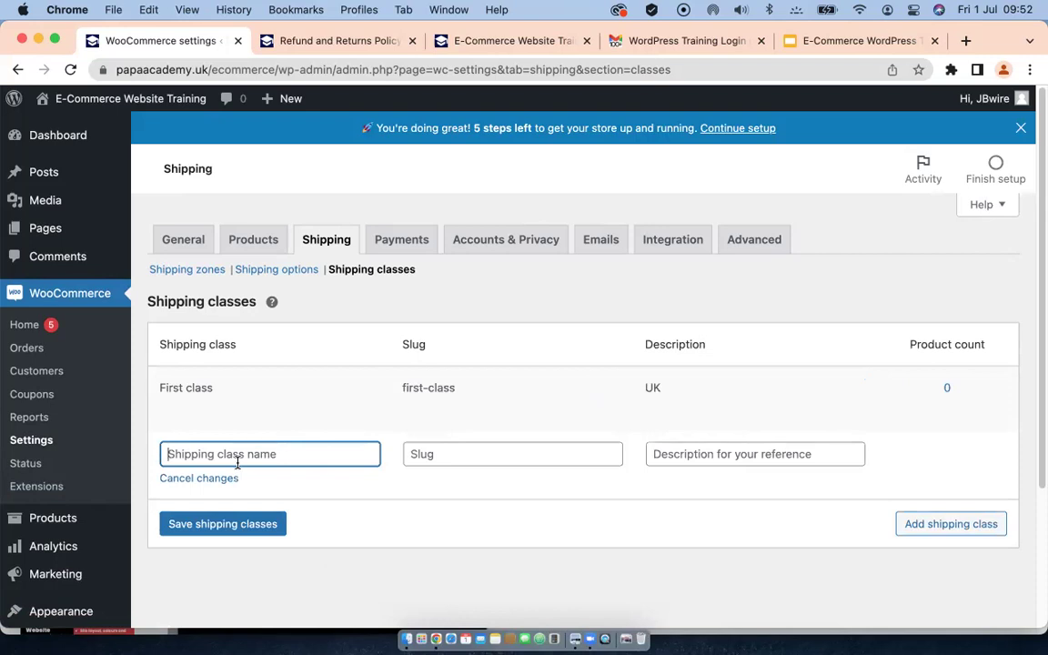
pyautogui.write('USA')
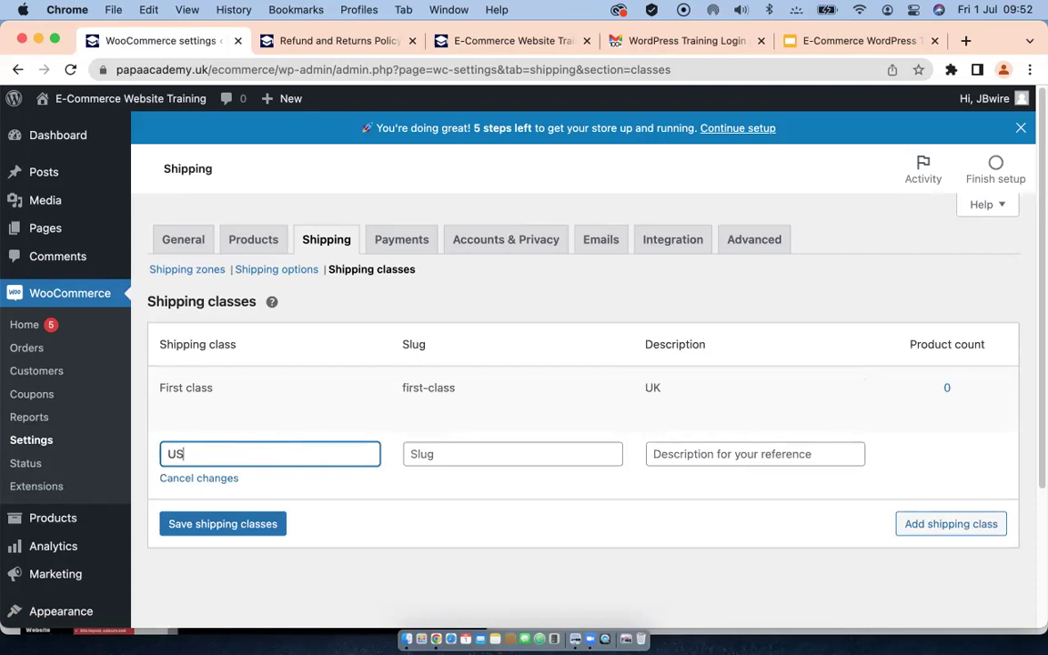
pyautogui.press('BackSpace')
pyautogui.press('BackSpace')
pyautogui.press('BackSpace')
pyautogui.write('Premium')
pyautogui.click(656, 460)
pyautogui.write('USA')
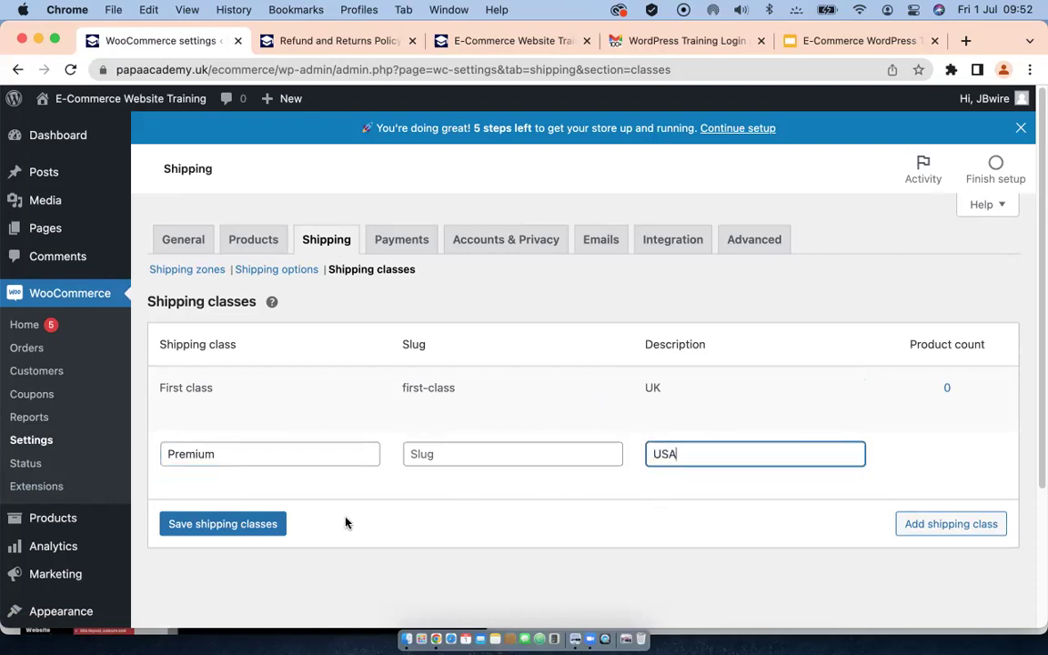
pyautogui.click(234, 526)
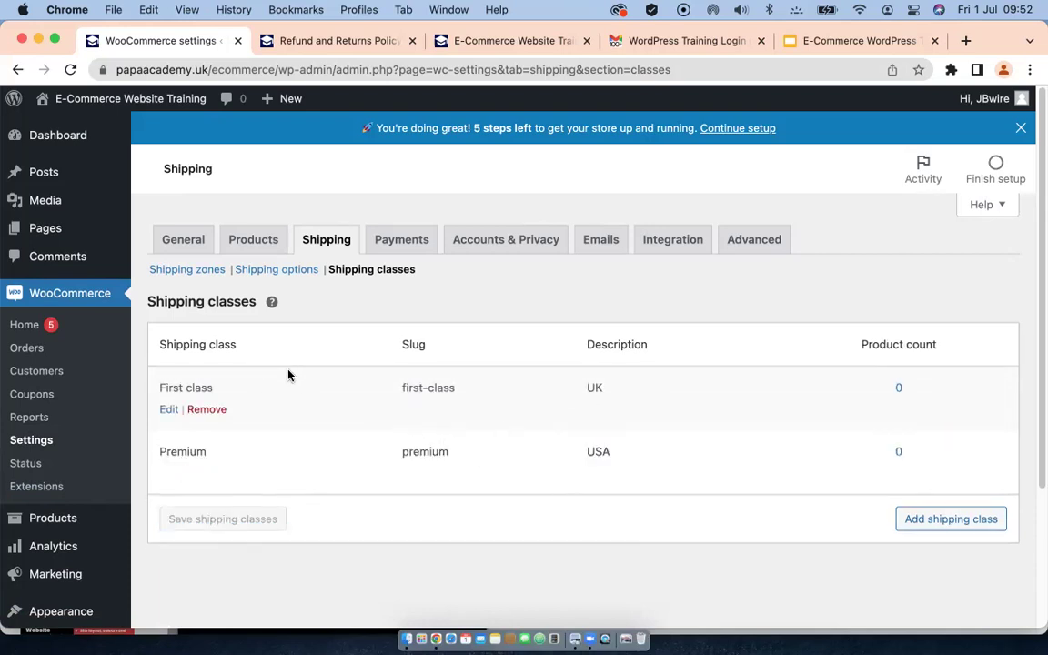
# Step: Enable Cash on delivery, Cheque payments and Direct bank transfer in Payments
pyautogui.click(397, 249)
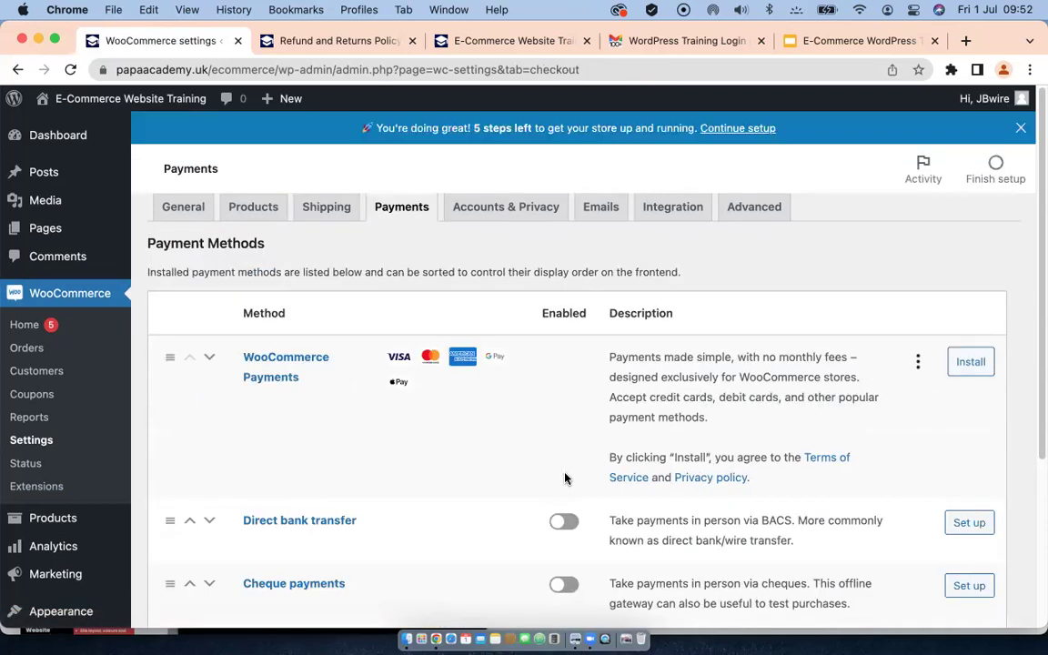
pyautogui.scroll(-4, 564, 478)
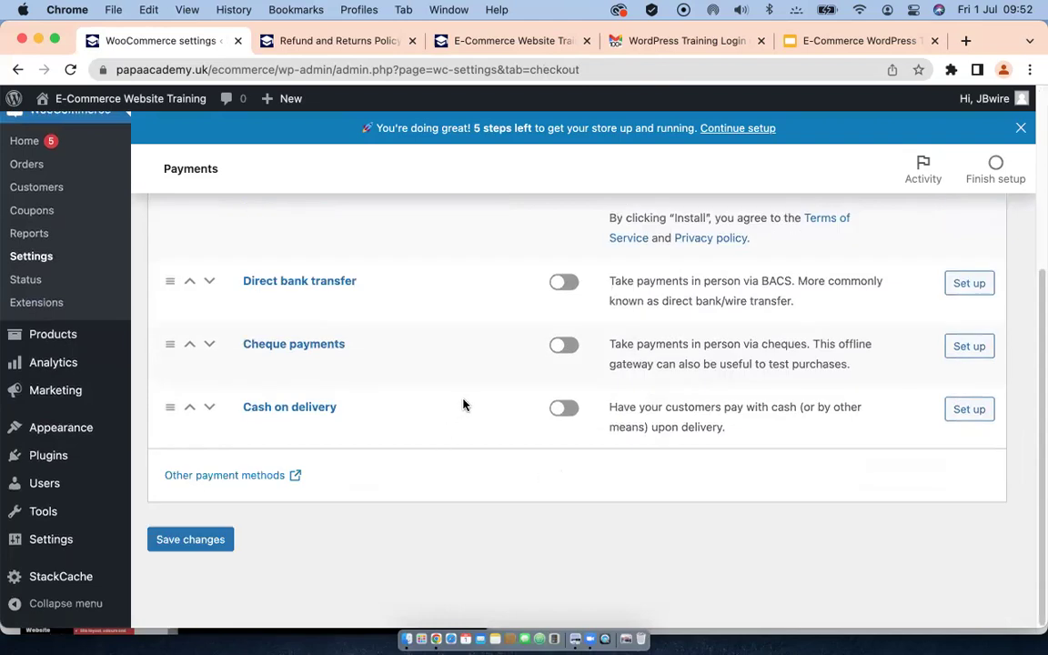
pyautogui.scroll(2, 459, 406)
pyautogui.scroll(2, 459, 406)
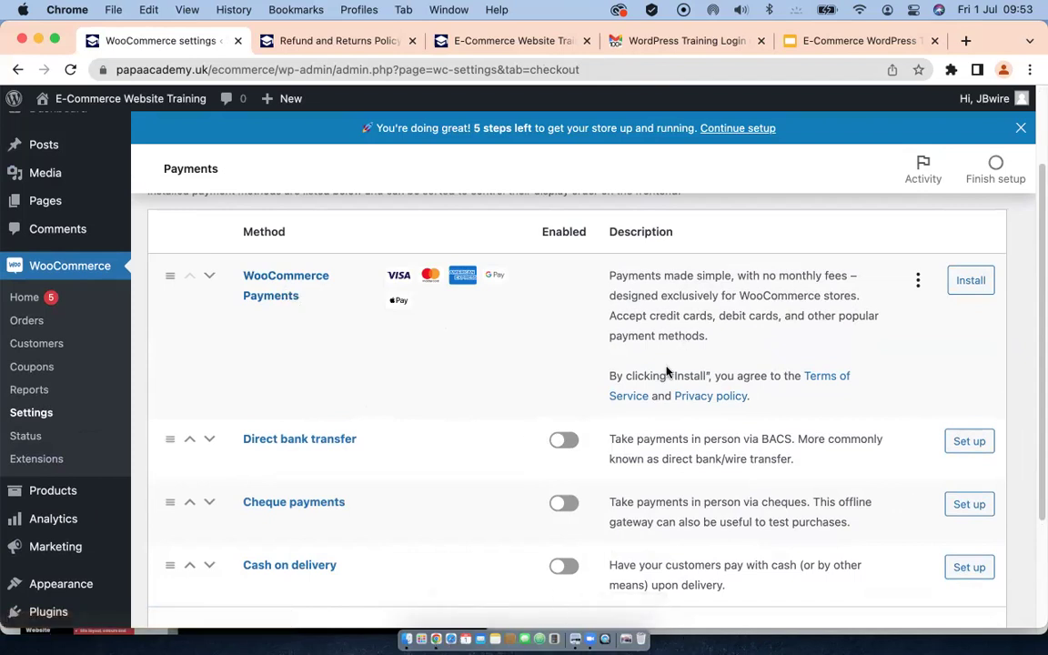
pyautogui.scroll(-2, 410, 344)
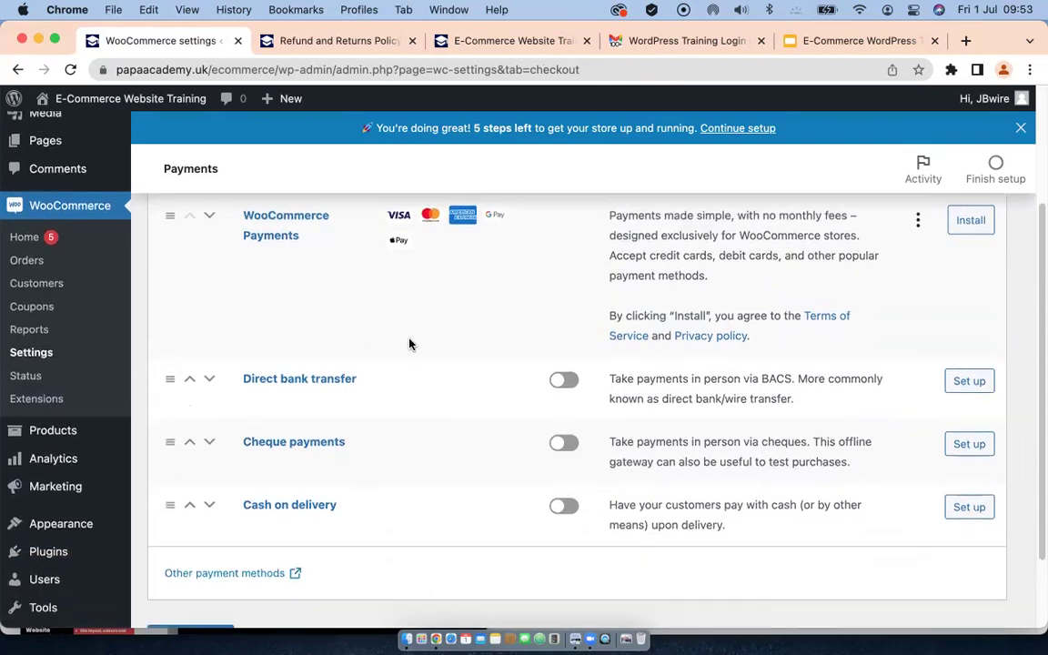
pyautogui.click(559, 507)
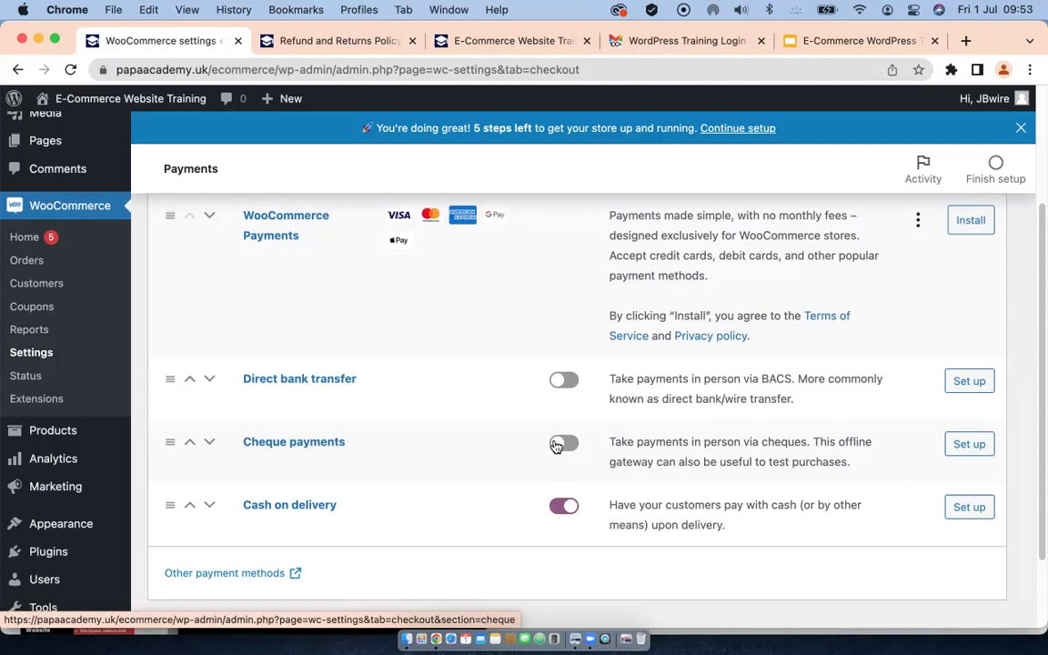
pyautogui.click(561, 444)
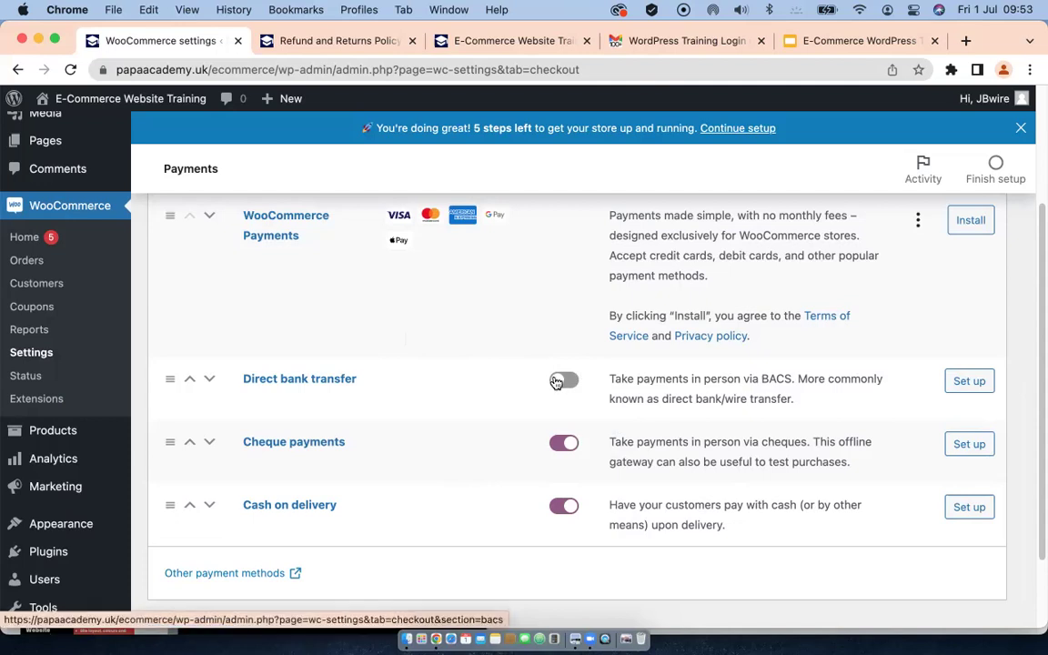
pyautogui.click(558, 381)
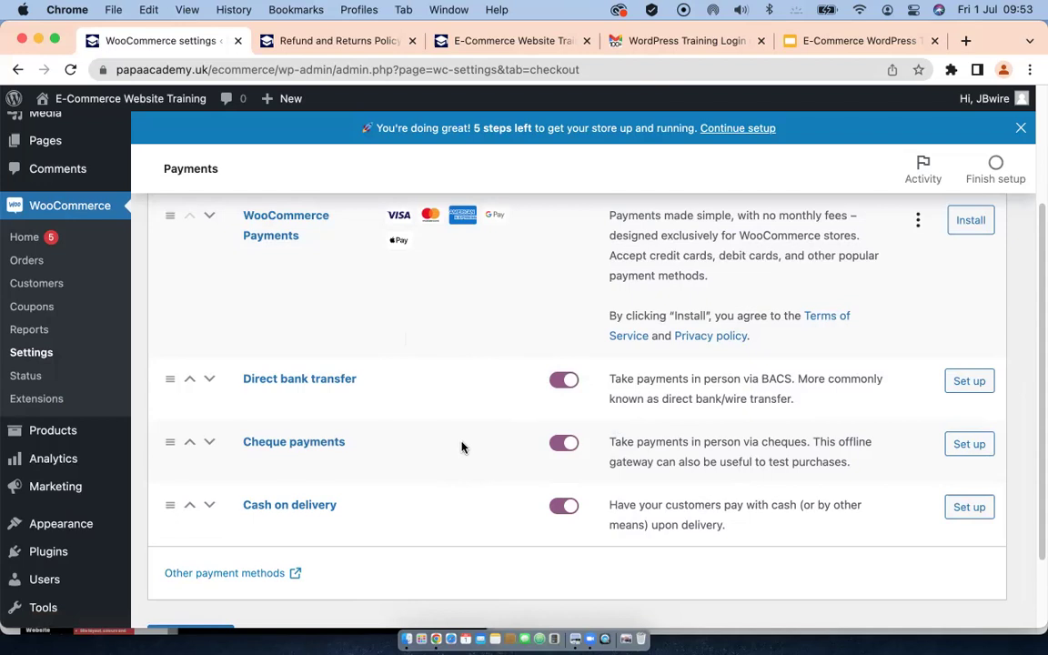
pyautogui.click(967, 382)
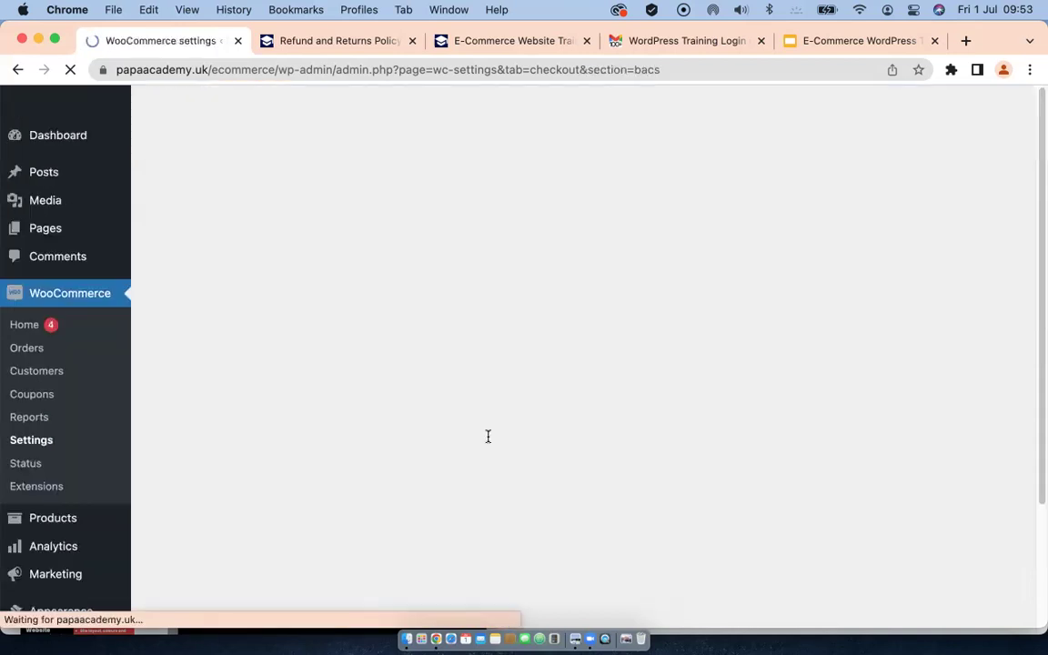
# Step: Enter bank transfer instructions 'Goods will be dispatched aftrer payment has been received'
pyautogui.scroll(-2, 505, 364)
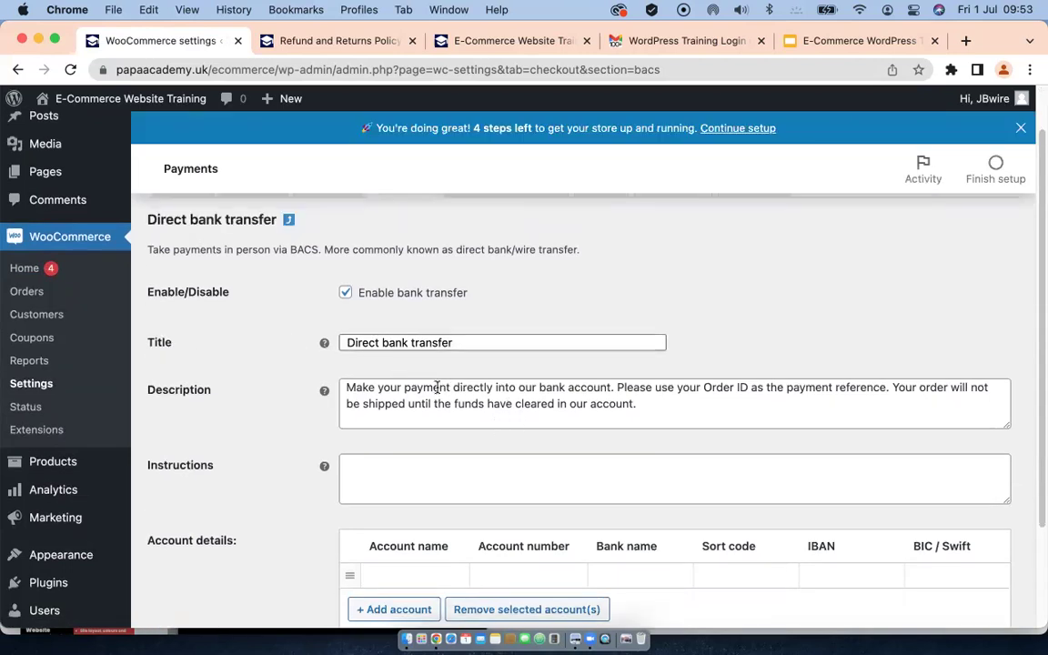
pyautogui.scroll(-3, 419, 401)
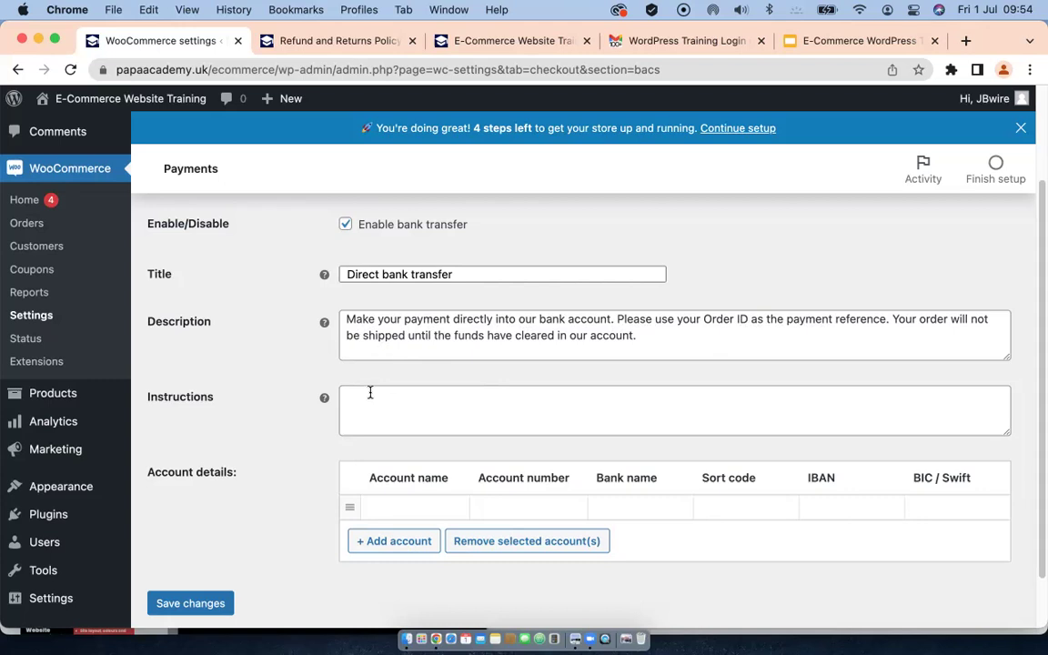
pyautogui.scroll(-2, 370, 392)
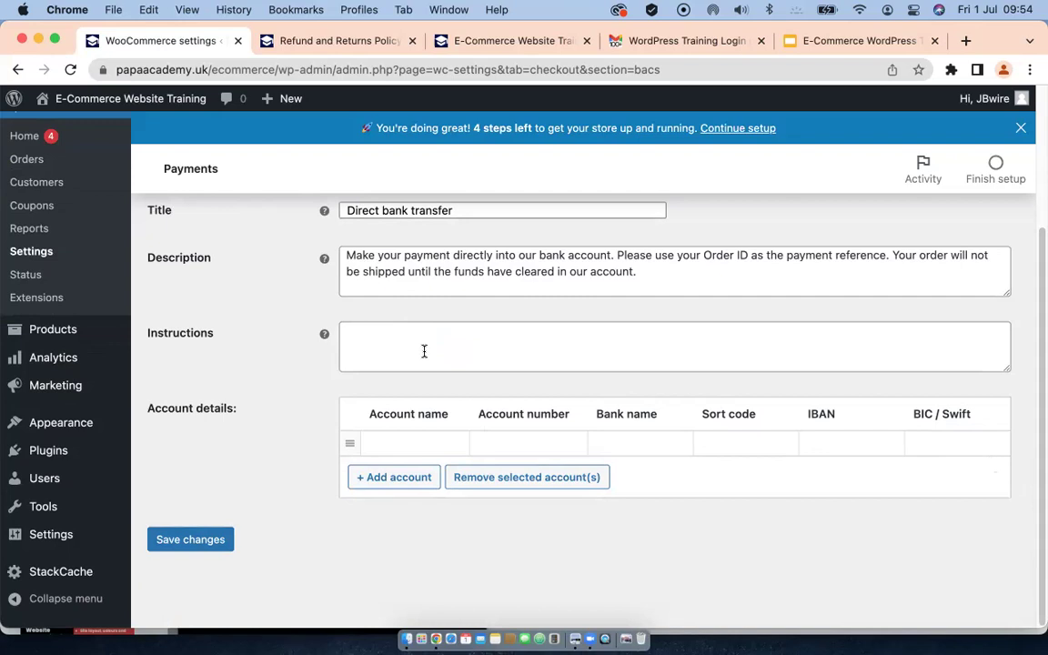
pyautogui.click(360, 328)
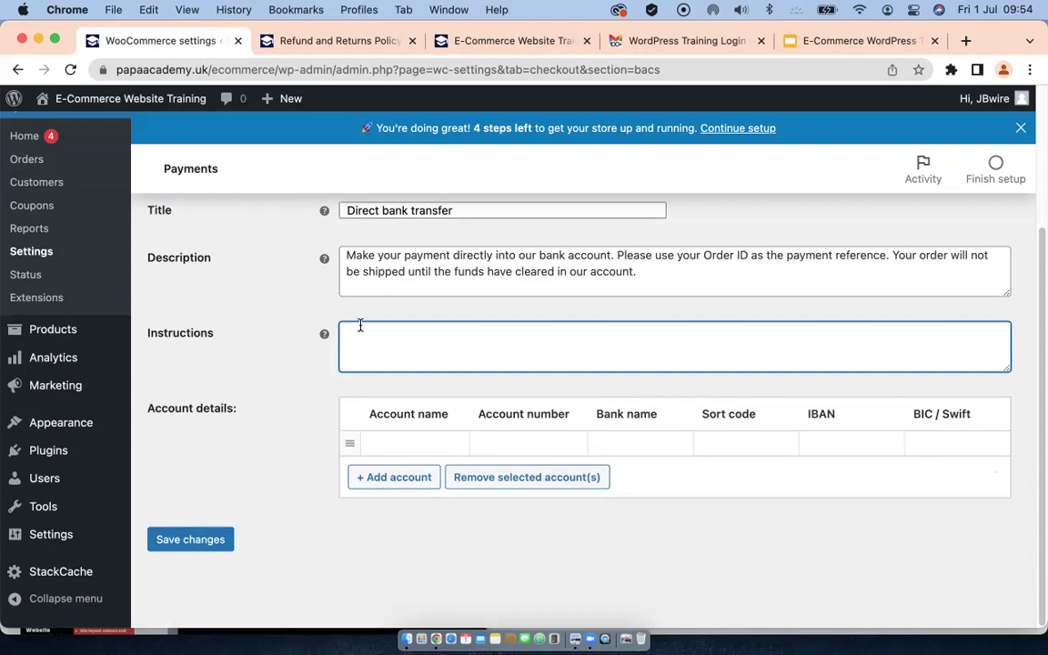
pyautogui.moveTo(9, 360)
pyautogui.write('Goods will be disp')
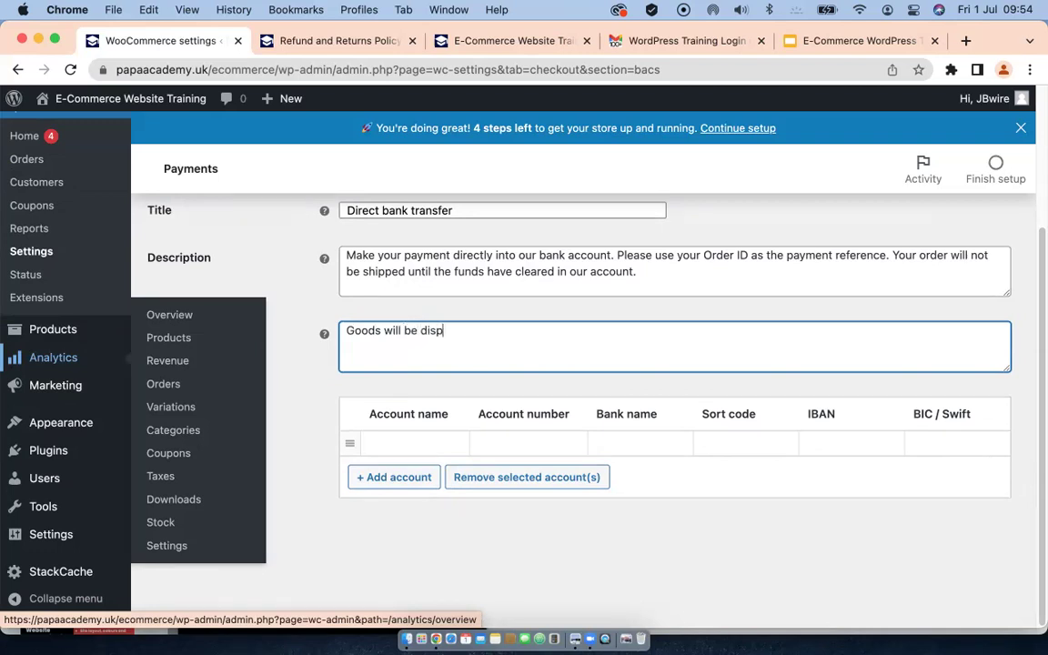
pyautogui.write('atched aftr')
pyautogui.write('er pay')
pyautogui.write('ment')
pyautogui.write(' has')
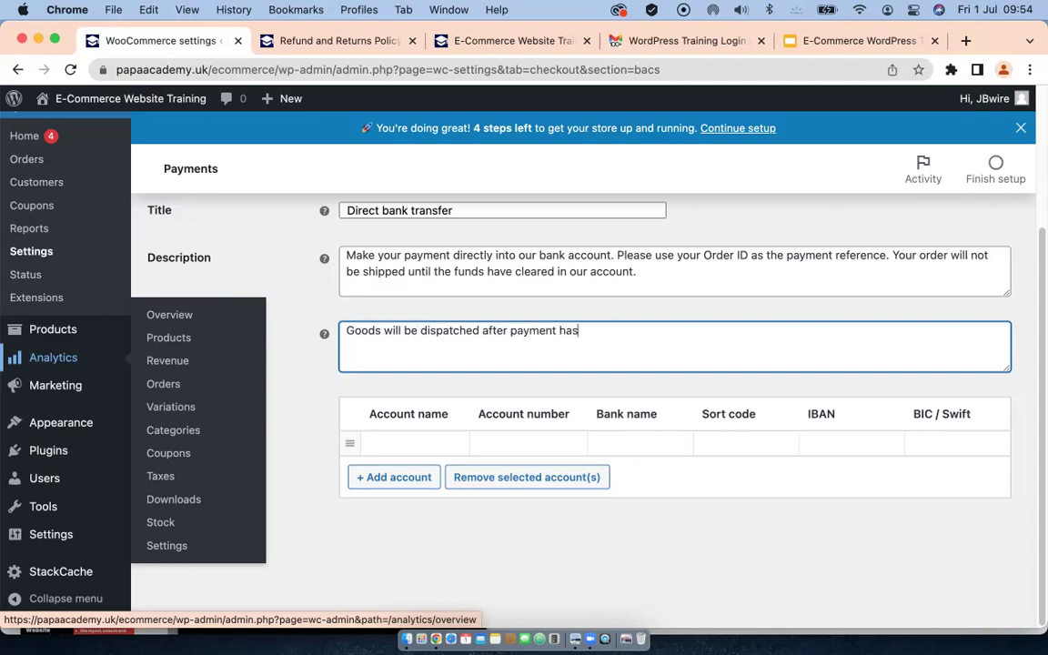
pyautogui.write(' been received')
# Step: Enter the bank account's name, account number, Barclays as bank name, and sort code
pyautogui.click(412, 441)
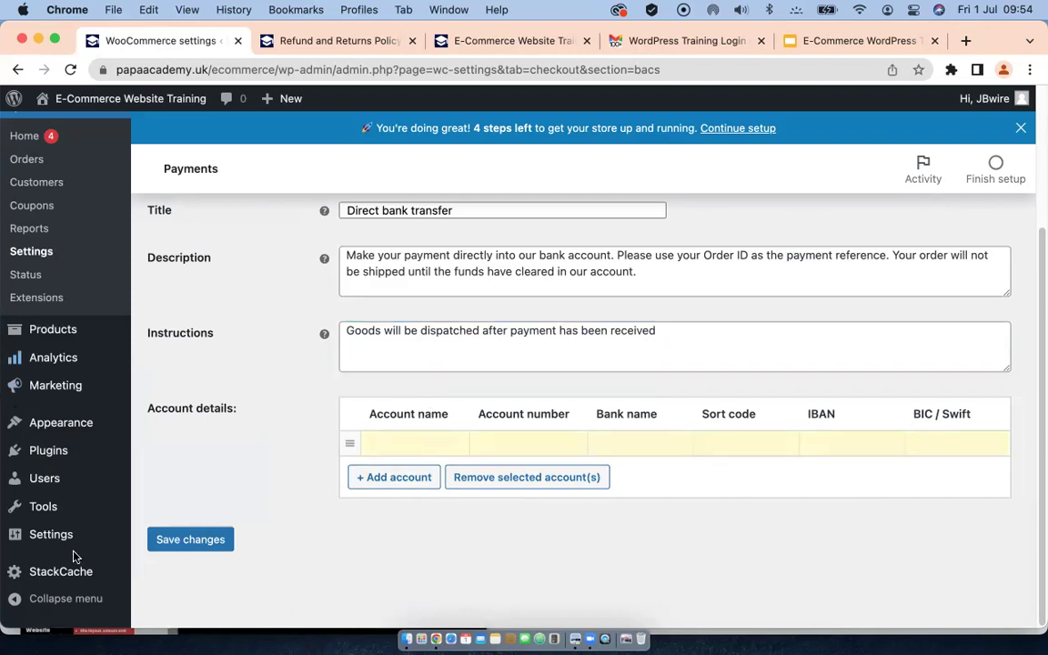
pyautogui.write('Papa Internet')
pyautogui.click(488, 443)
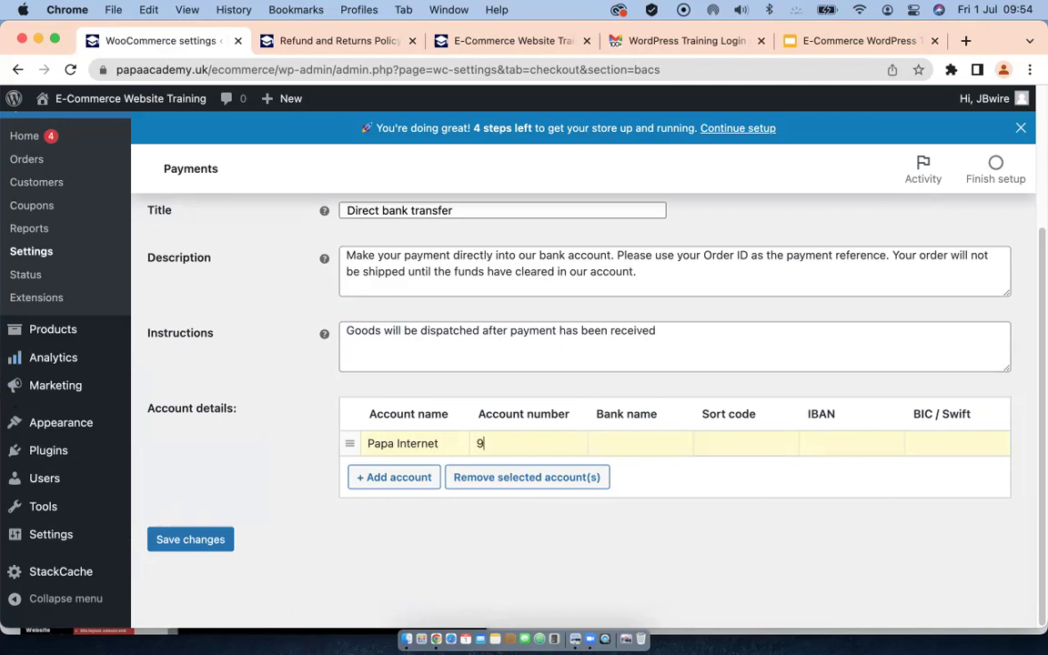
pyautogui.click(612, 439)
pyautogui.write('Barcl')
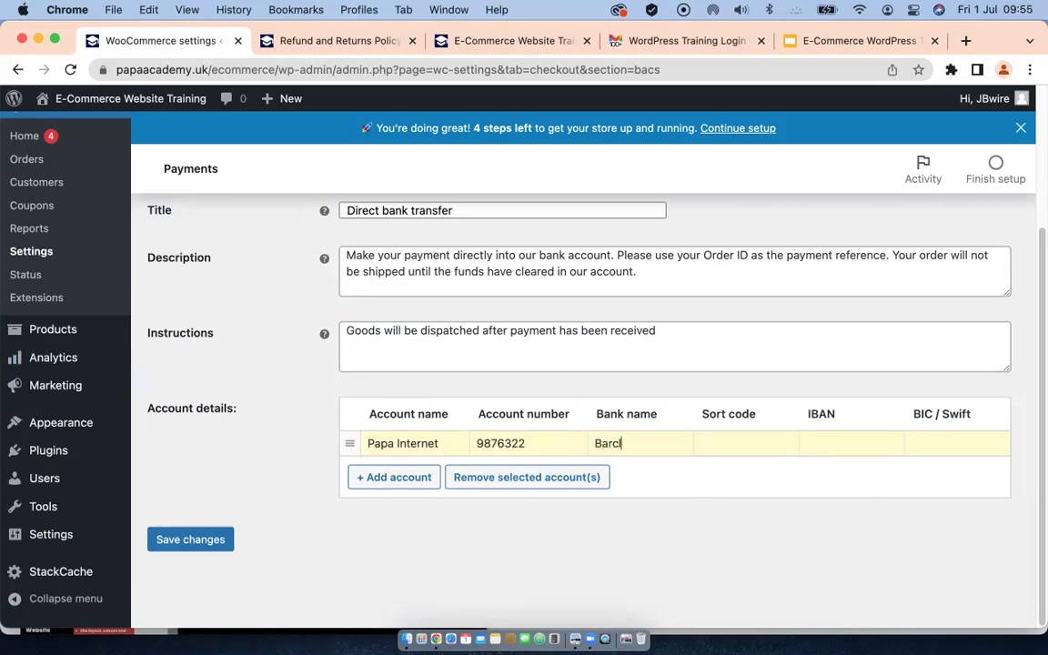
pyautogui.write('ays')
pyautogui.click(722, 442)
pyautogui.write('20-22-00')
# Step: Discard a stray second account row and save the bank transfer settings
pyautogui.click(405, 476)
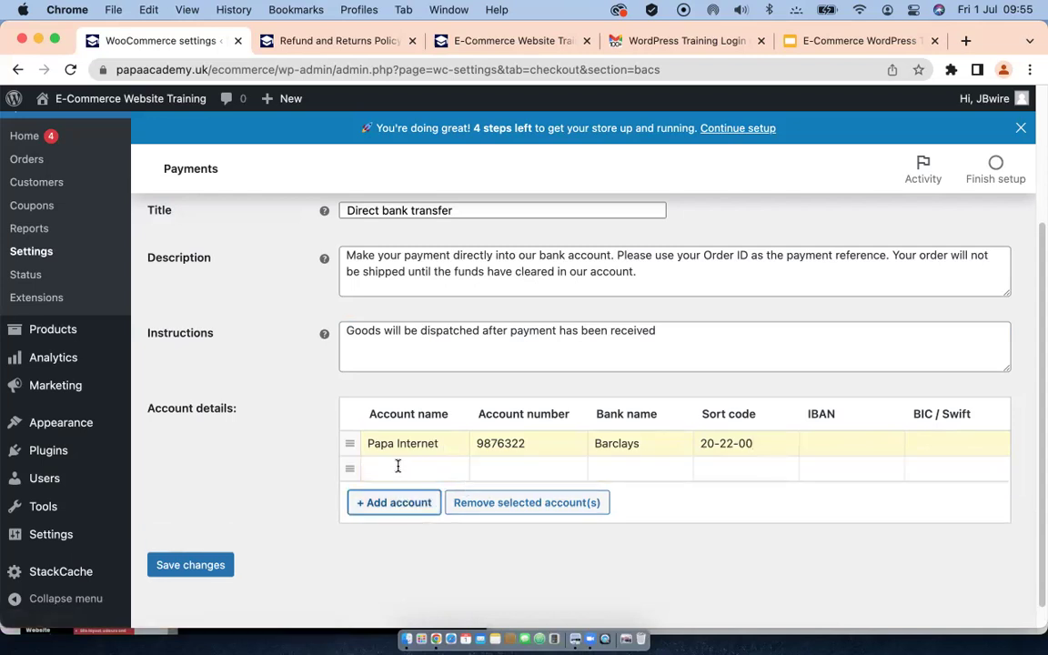
pyautogui.click(408, 470)
pyautogui.write('ui')
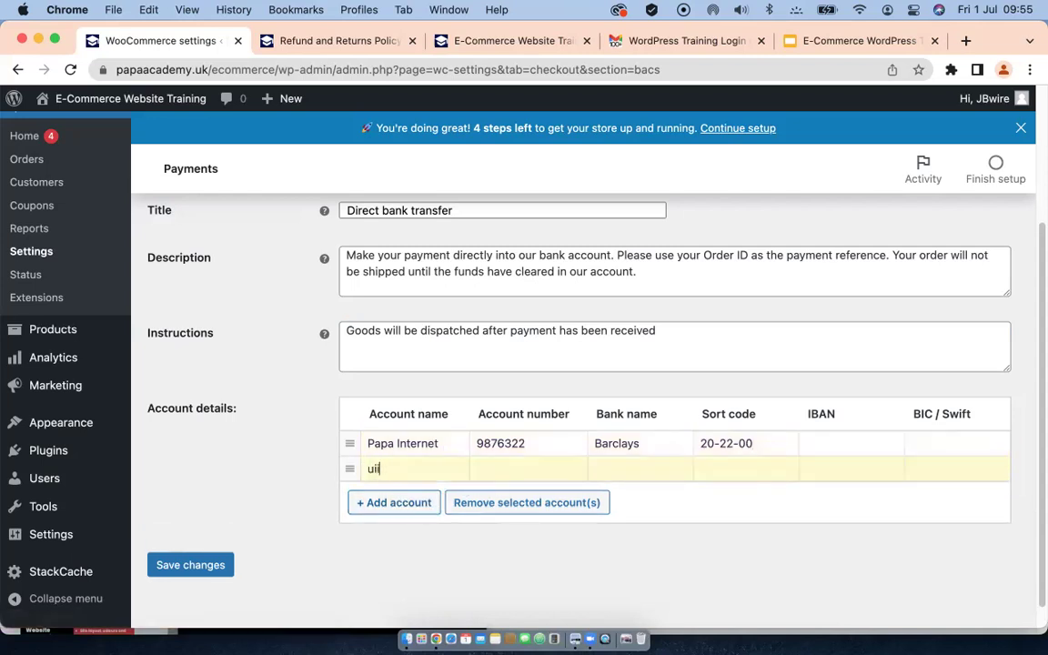
pyautogui.press('BackSpace')
pyautogui.press('BackSpace')
pyautogui.press('BackSpace')
pyautogui.click(206, 568)
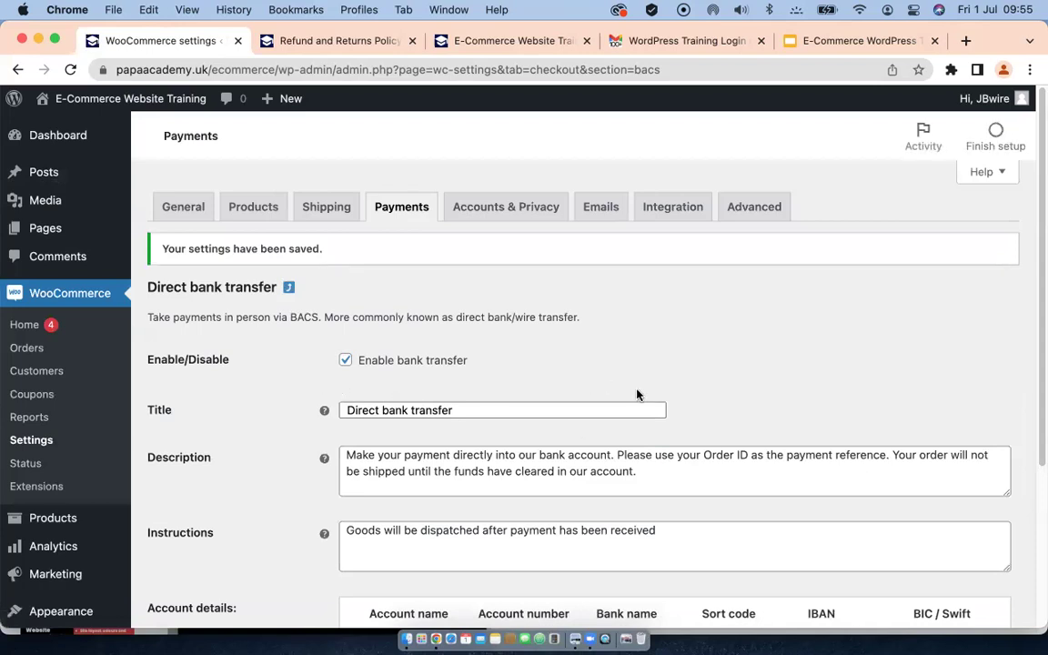
pyautogui.click(398, 243)
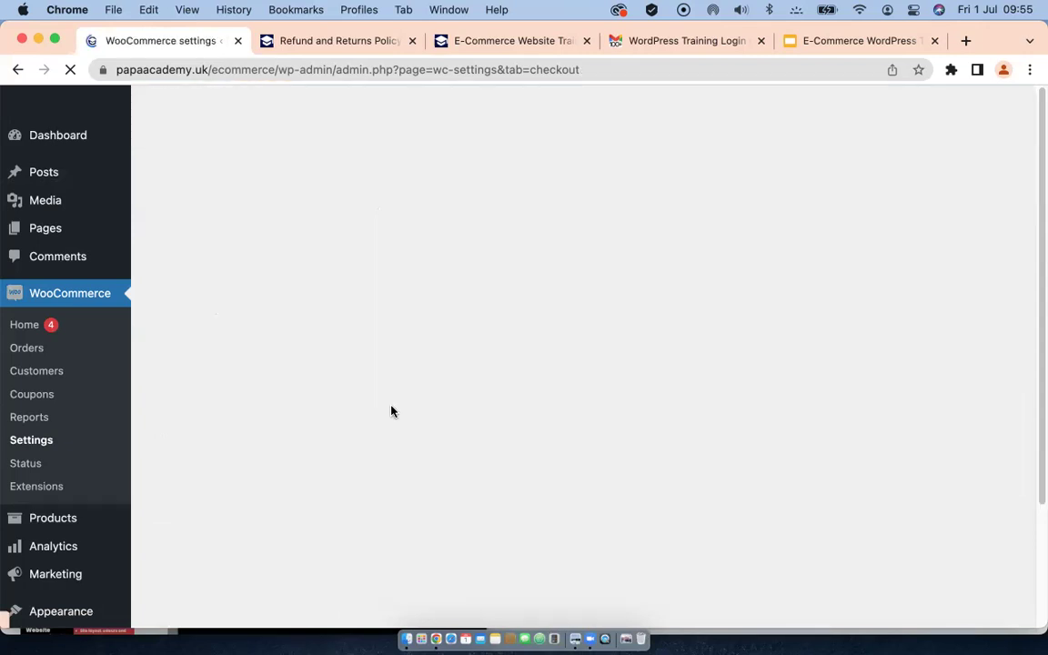
# Step: Turn off Cheque payments
pyautogui.scroll(-3, 475, 423)
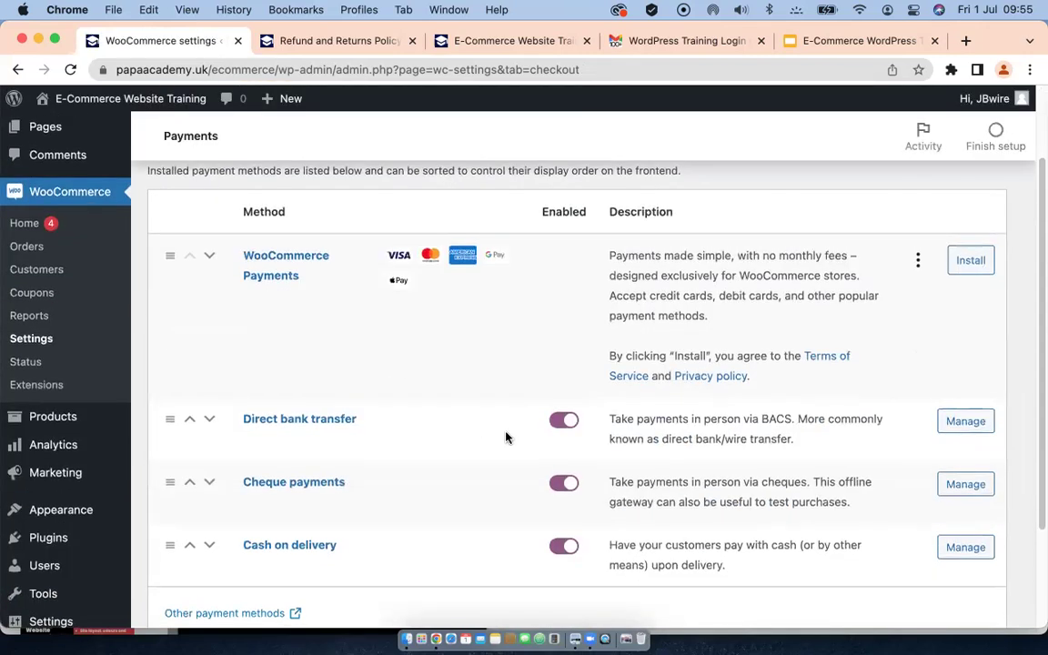
pyautogui.scroll(-2, 506, 437)
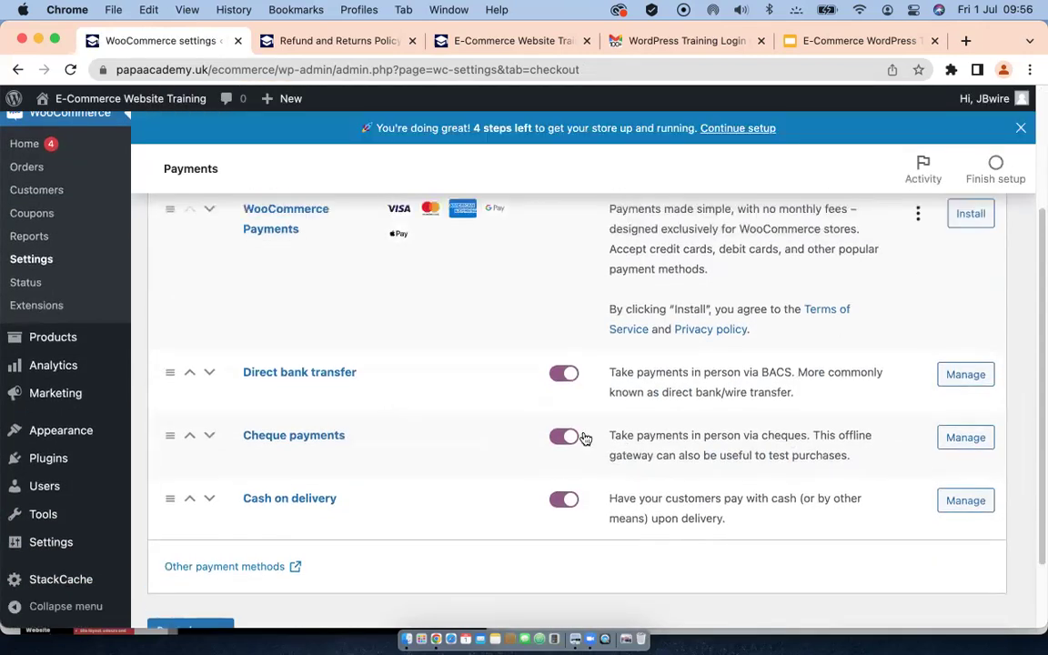
pyautogui.click(565, 439)
# Step: Limit Cash on delivery to Any "Free shipping" method
pyautogui.click(962, 500)
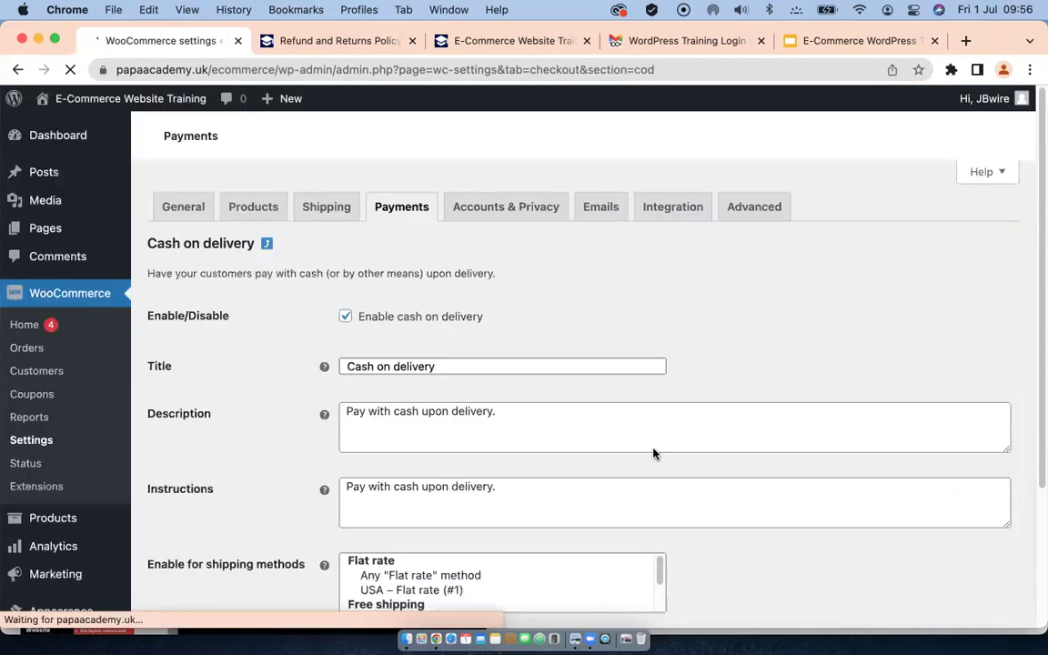
pyautogui.scroll(-1, 400, 354)
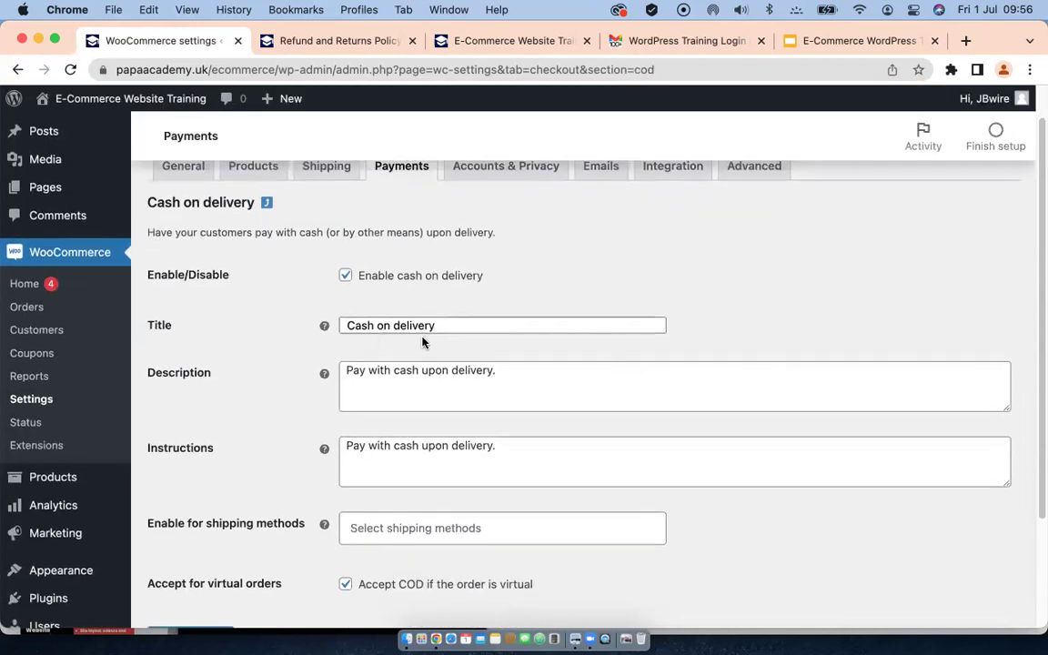
pyautogui.scroll(-2, 504, 435)
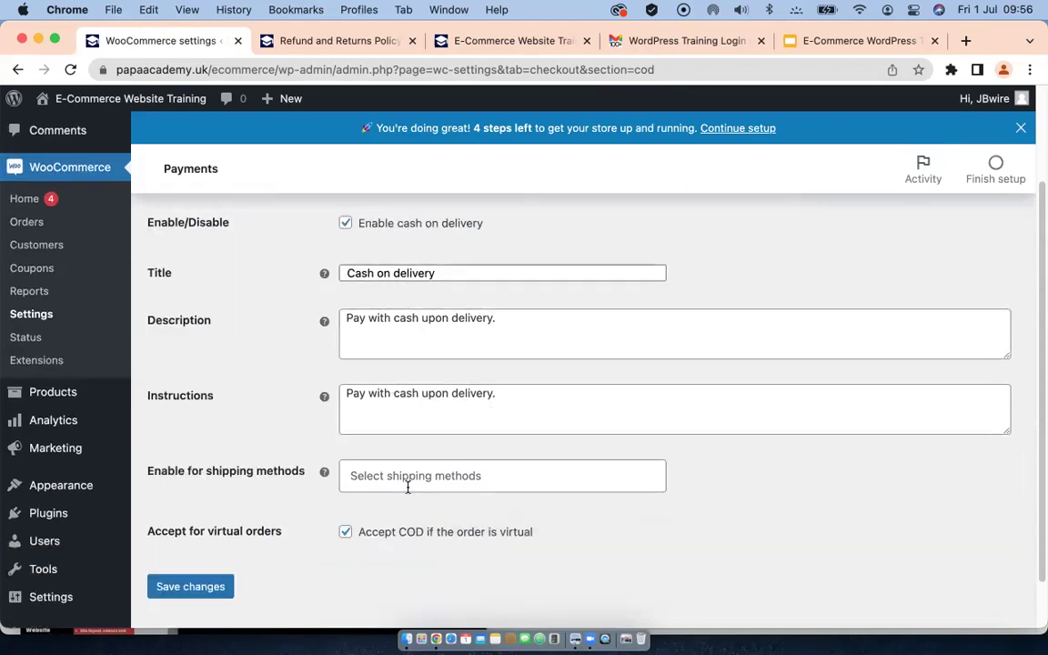
pyautogui.click(381, 479)
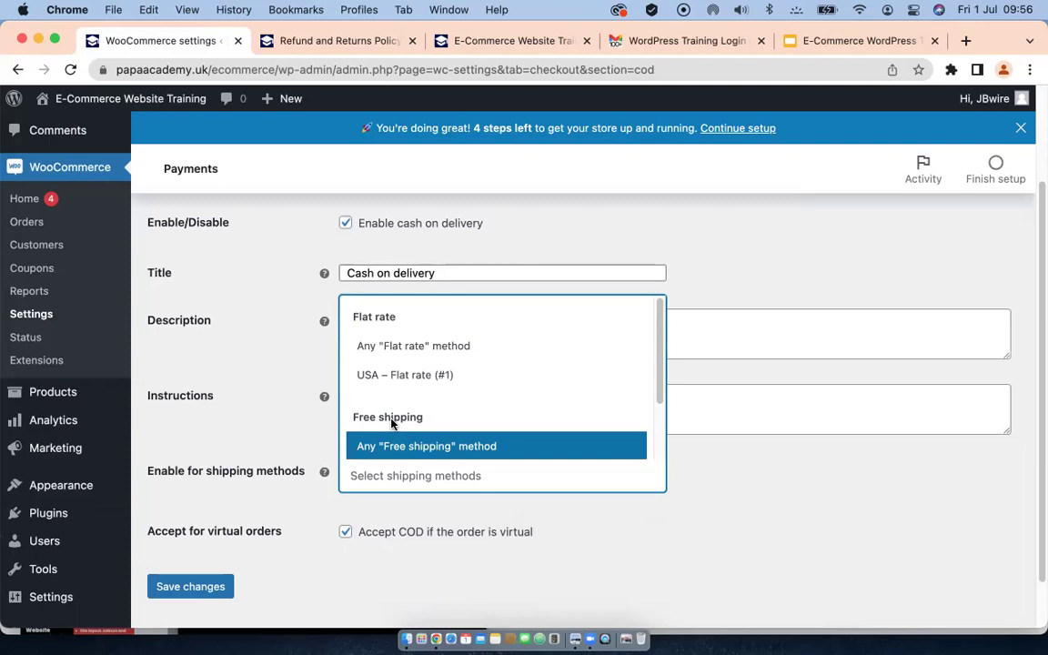
pyautogui.click(483, 445)
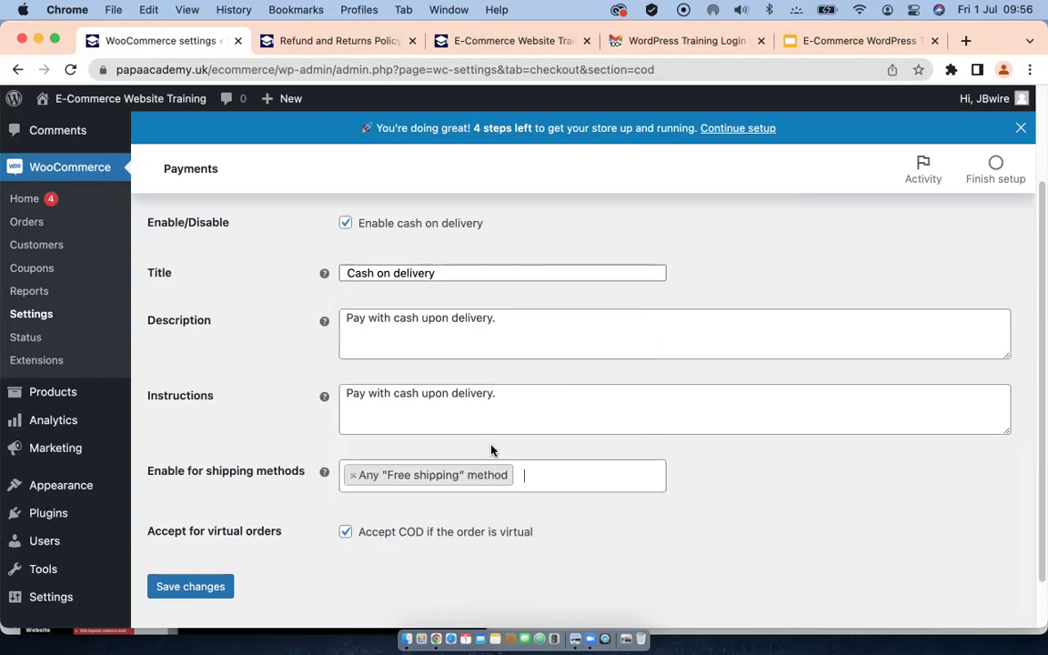
pyautogui.scroll(-2, 743, 509)
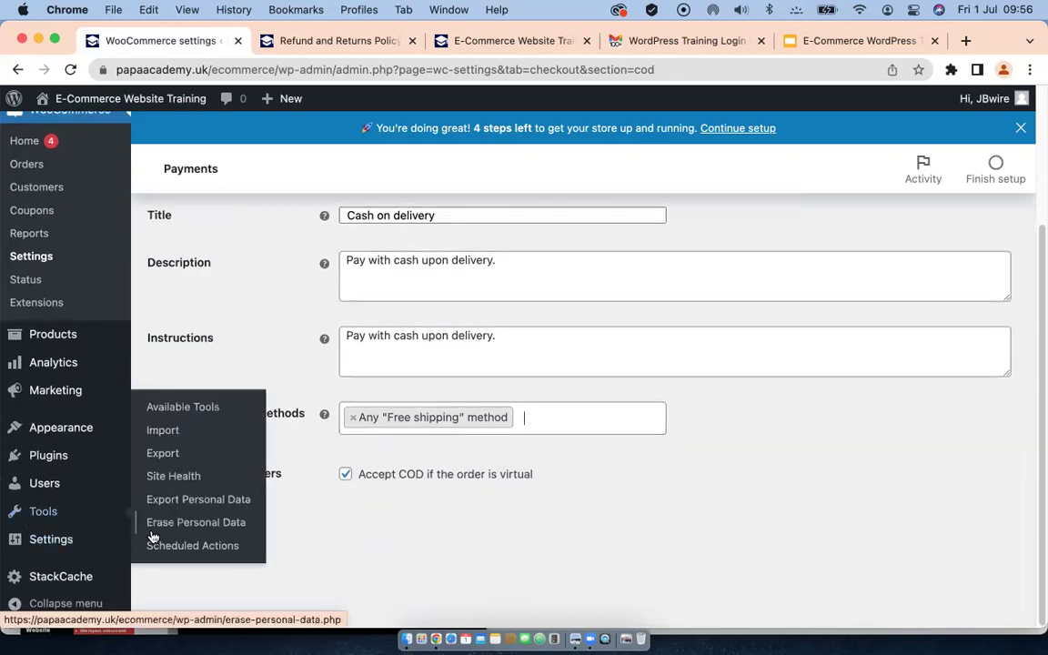
# Step: Save the cash on delivery settings and review the Payments list with cheques off
pyautogui.click(193, 533)
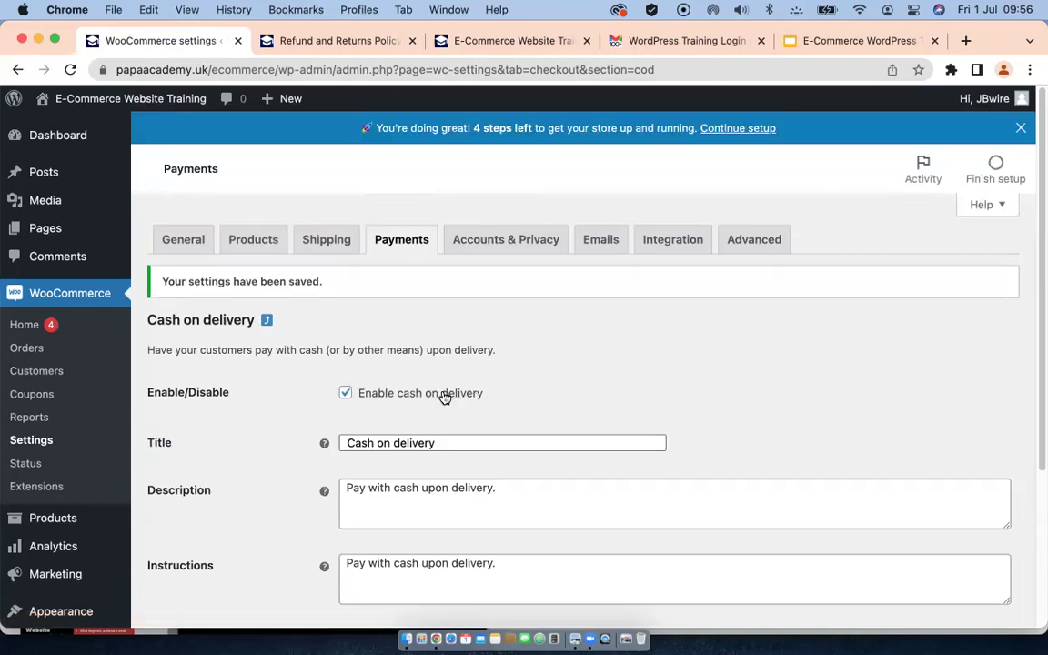
pyautogui.scroll(-5, 317, 472)
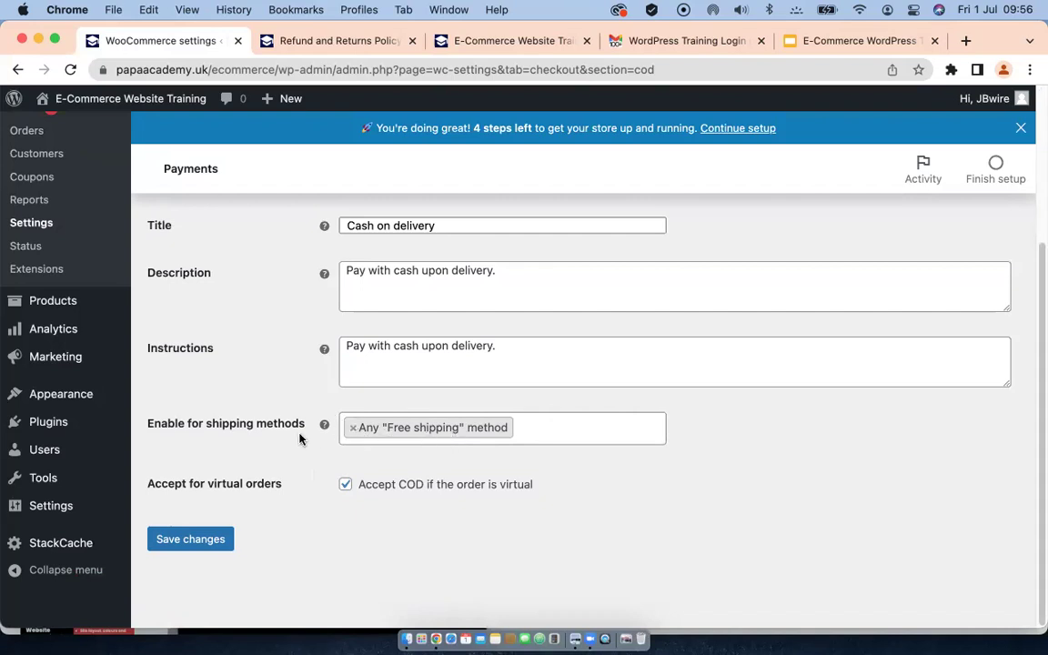
pyautogui.scroll(5, 308, 428)
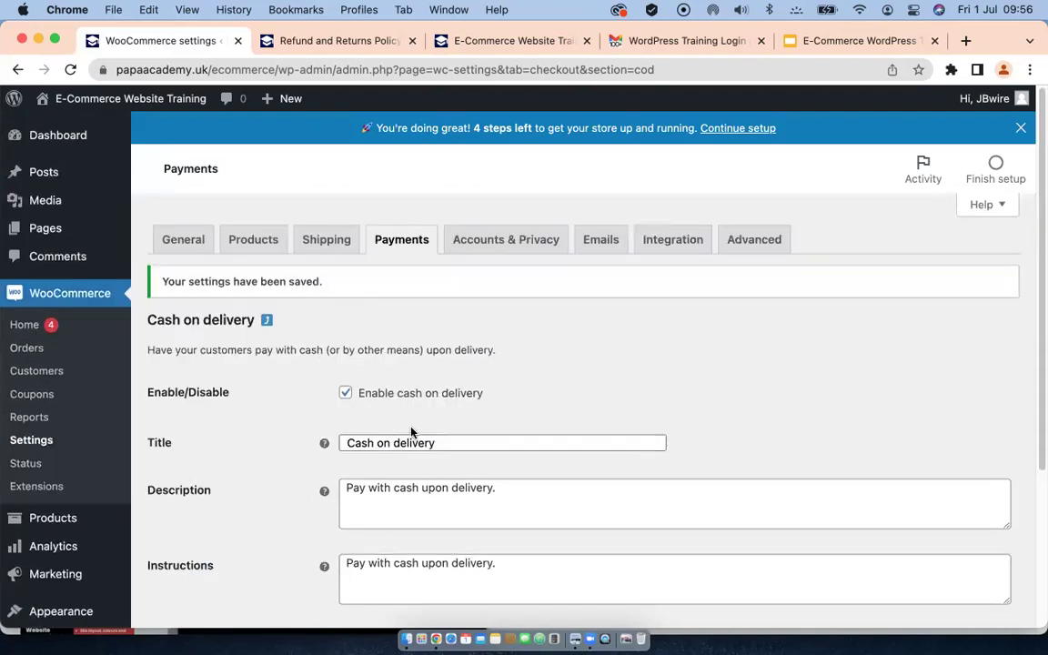
pyautogui.click(386, 241)
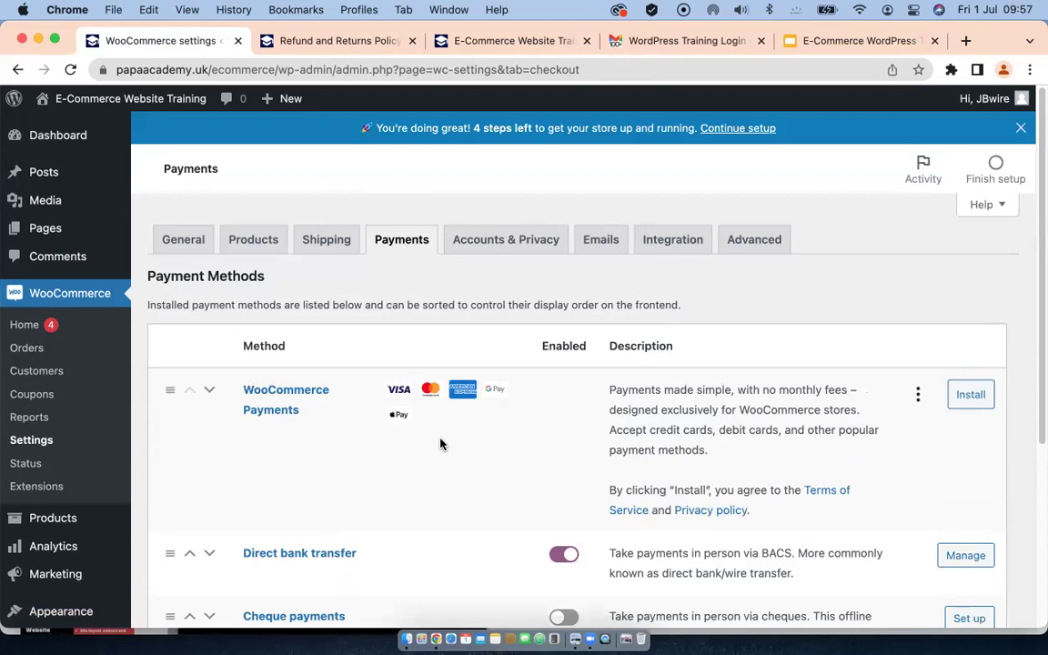
pyautogui.scroll(-5, 440, 444)
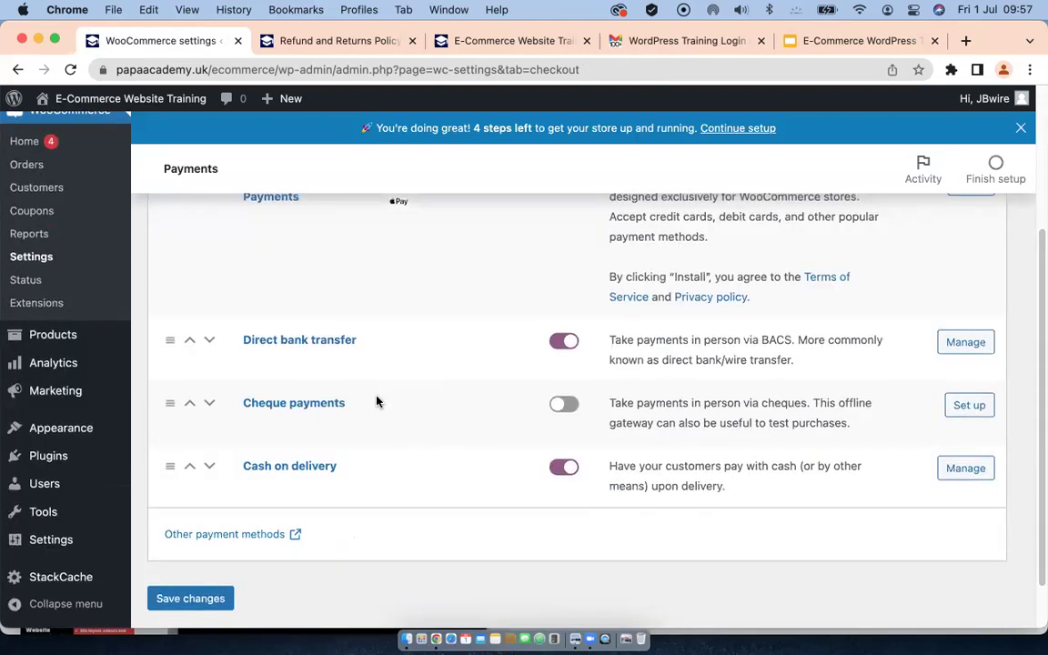
pyautogui.scroll(3, 337, 364)
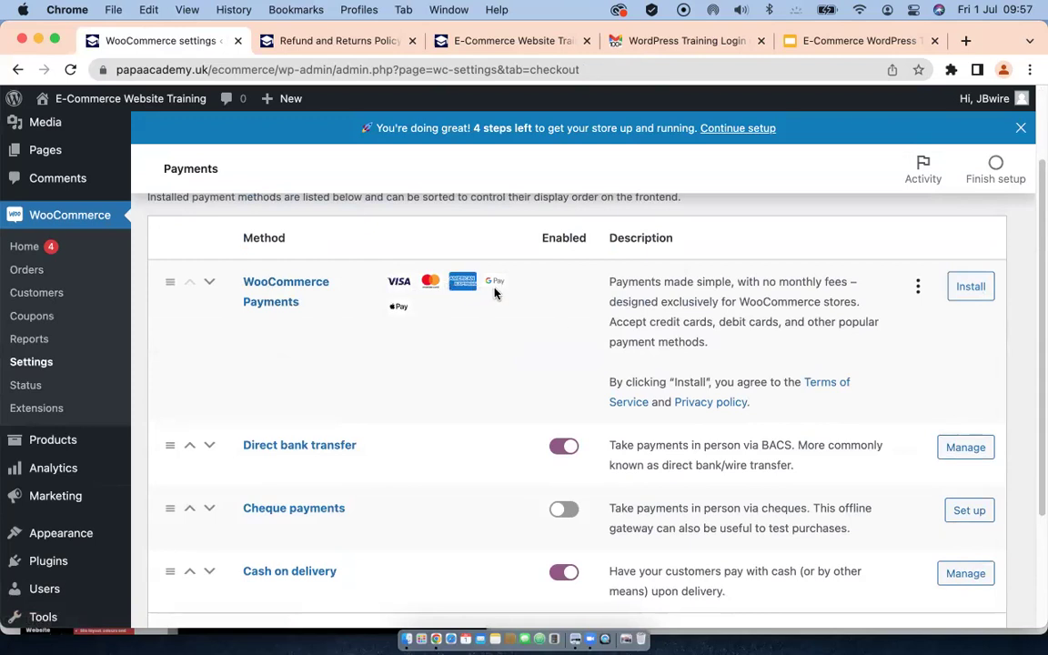
pyautogui.scroll(-3, 379, 389)
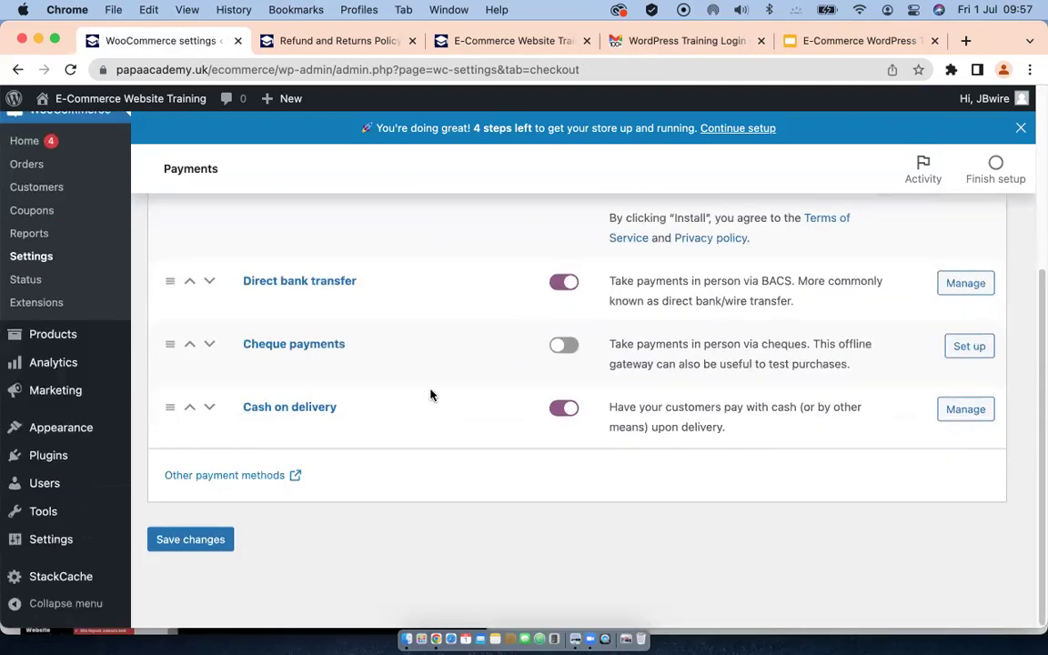
# Step: Open the payment gateway extensions marketplace and browse the available gateways
pyautogui.click(219, 477)
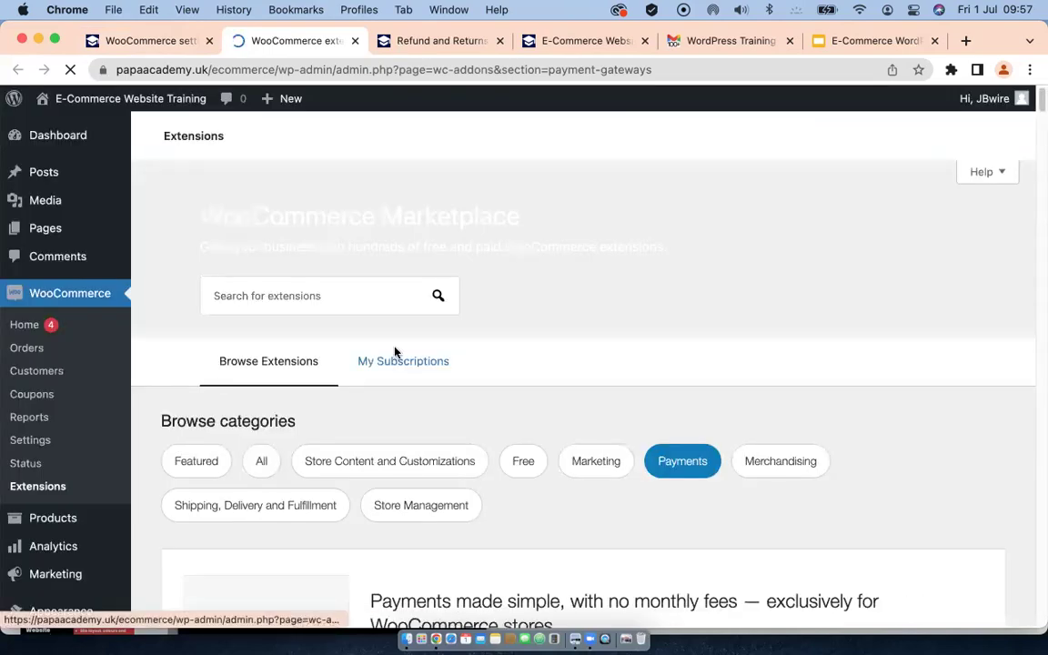
pyautogui.scroll(-2, 364, 382)
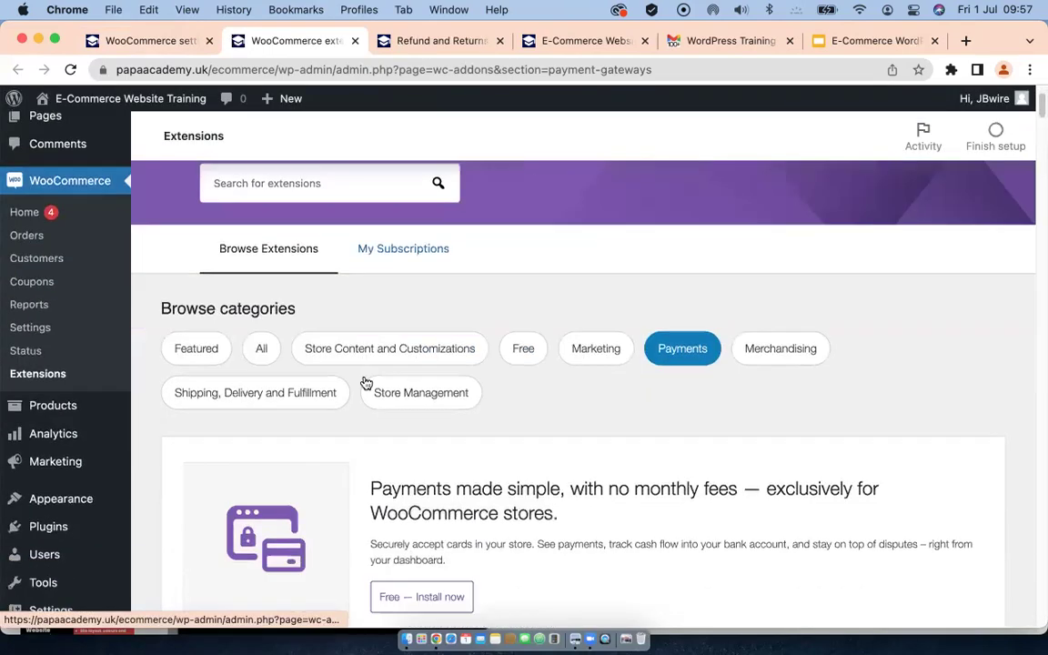
pyautogui.scroll(-2, 366, 381)
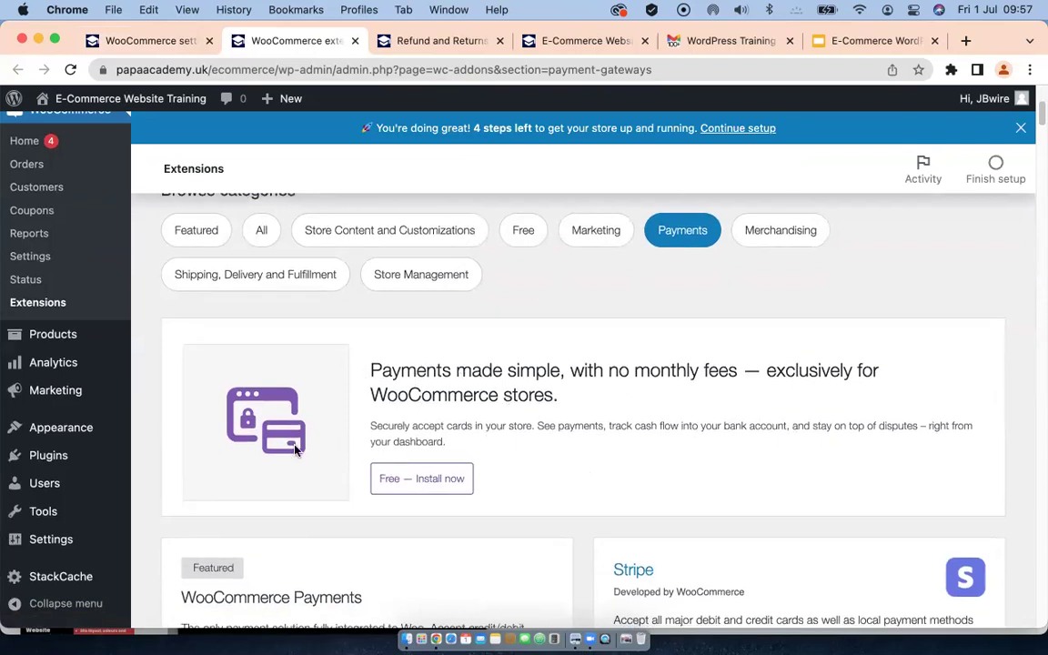
pyautogui.scroll(-4, 390, 469)
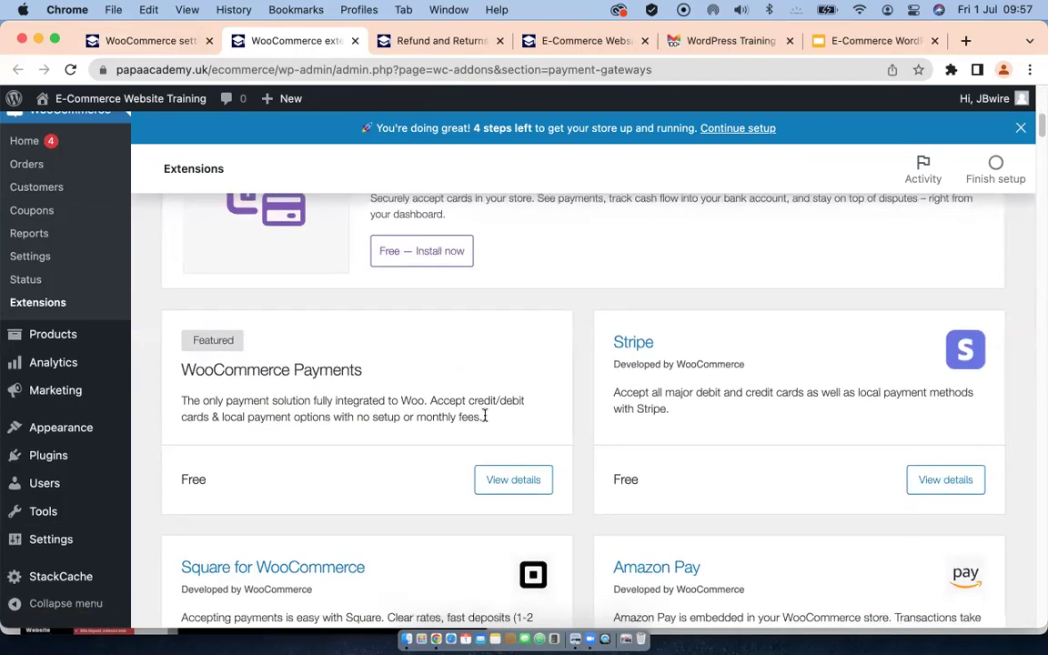
pyautogui.scroll(-2, 264, 430)
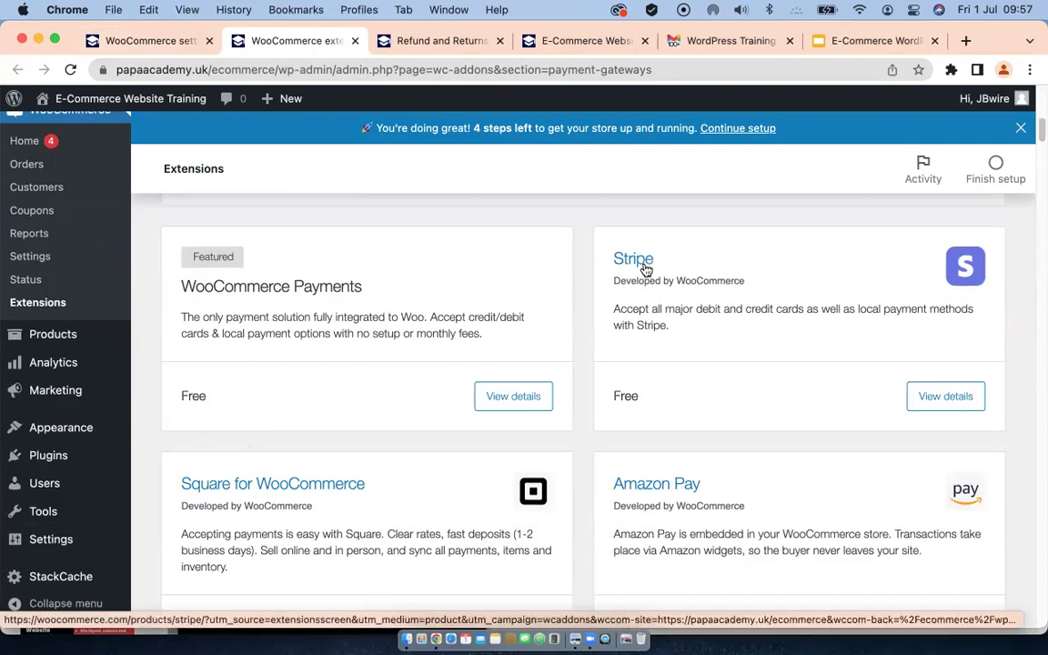
pyautogui.scroll(-5, 407, 364)
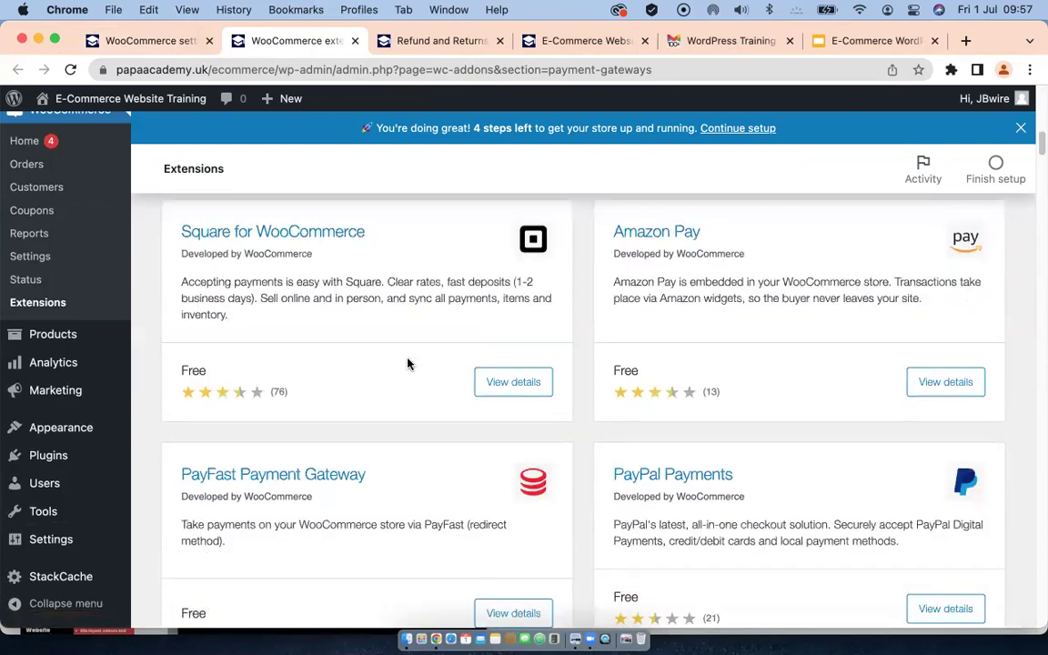
pyautogui.scroll(-2, 409, 363)
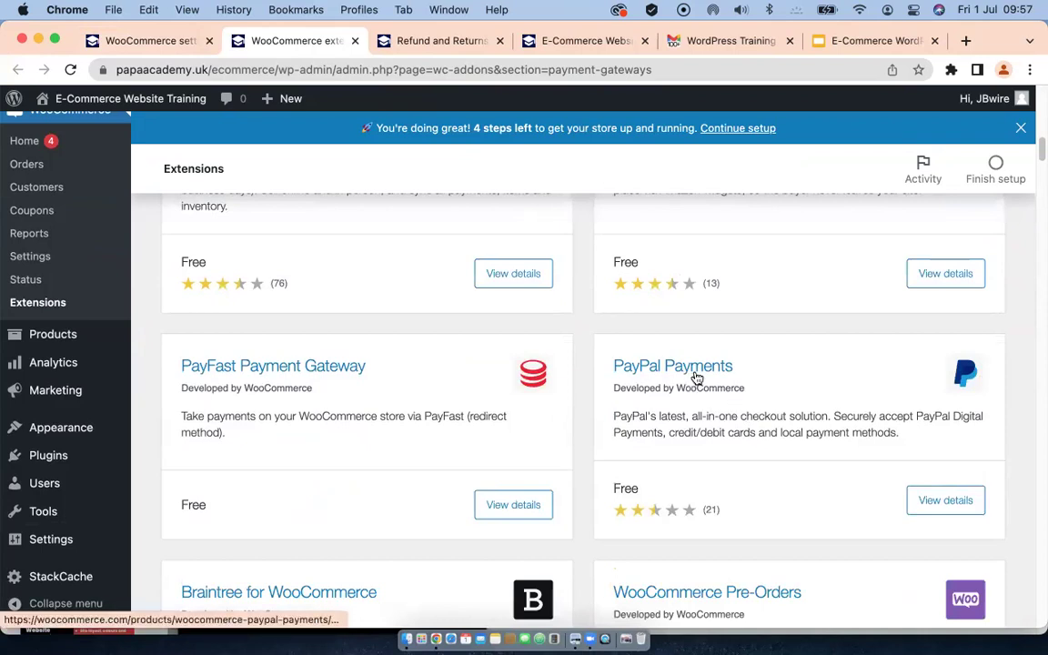
pyautogui.scroll(-2, 273, 392)
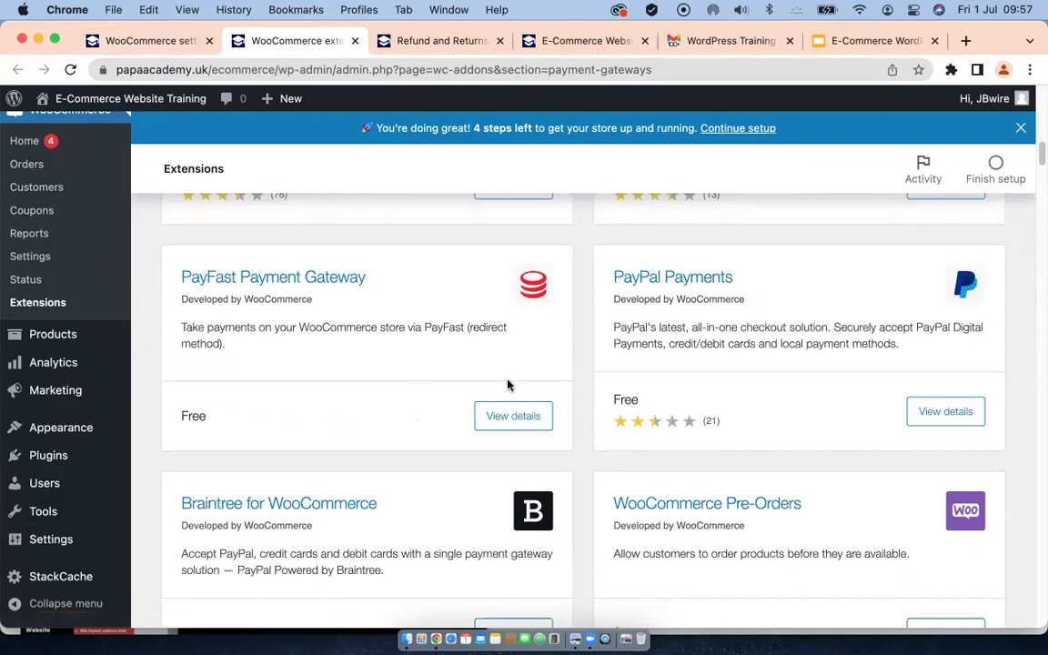
pyautogui.scroll(6, 508, 385)
pyautogui.scroll(3, 260, 379)
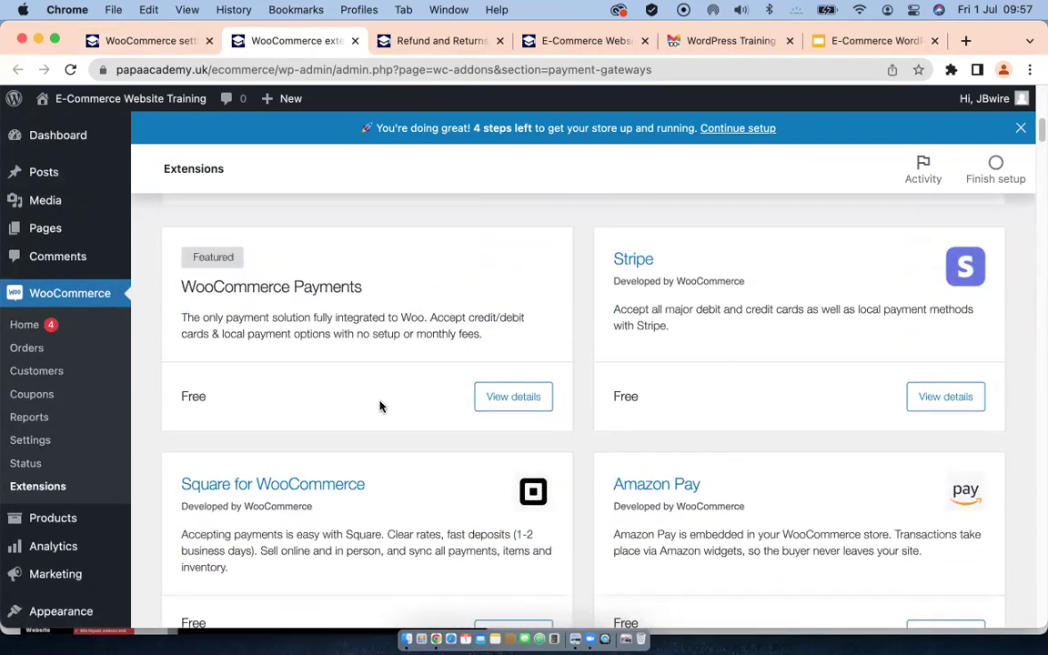
# Step: Find the Stripe card in the list and open its View details page
pyautogui.scroll(-12, 423, 390)
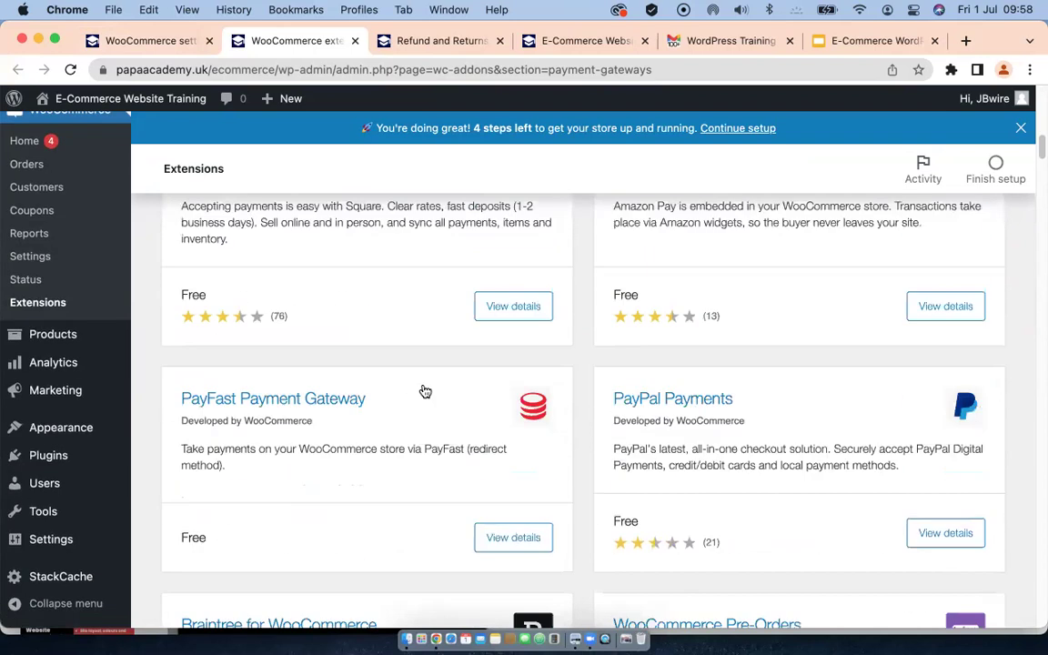
pyautogui.scroll(-1, 425, 391)
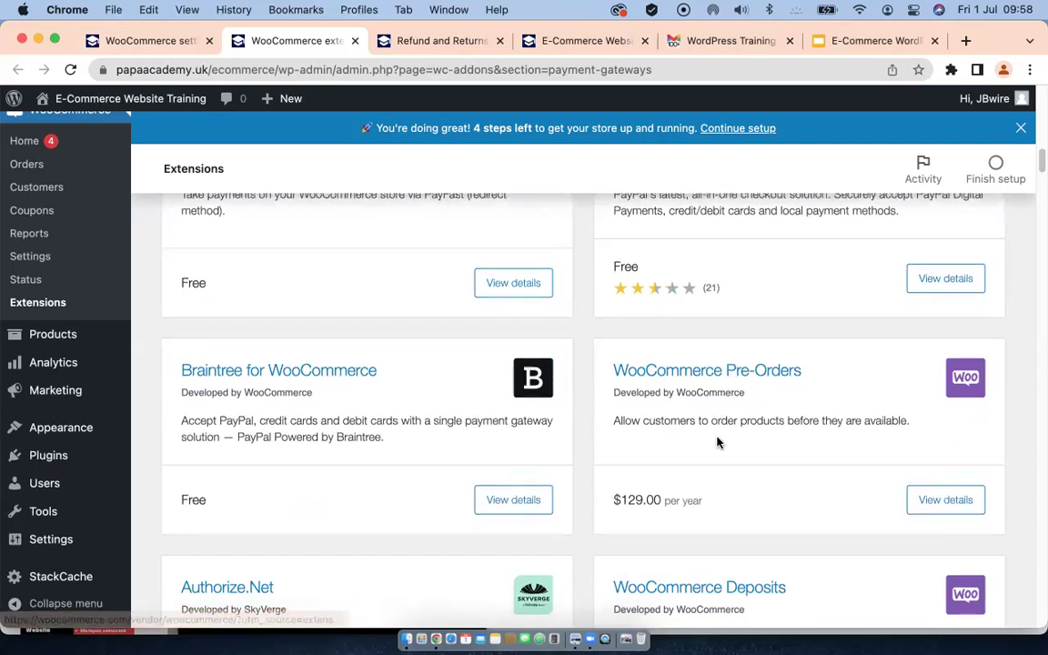
pyautogui.scroll(-2, 715, 441)
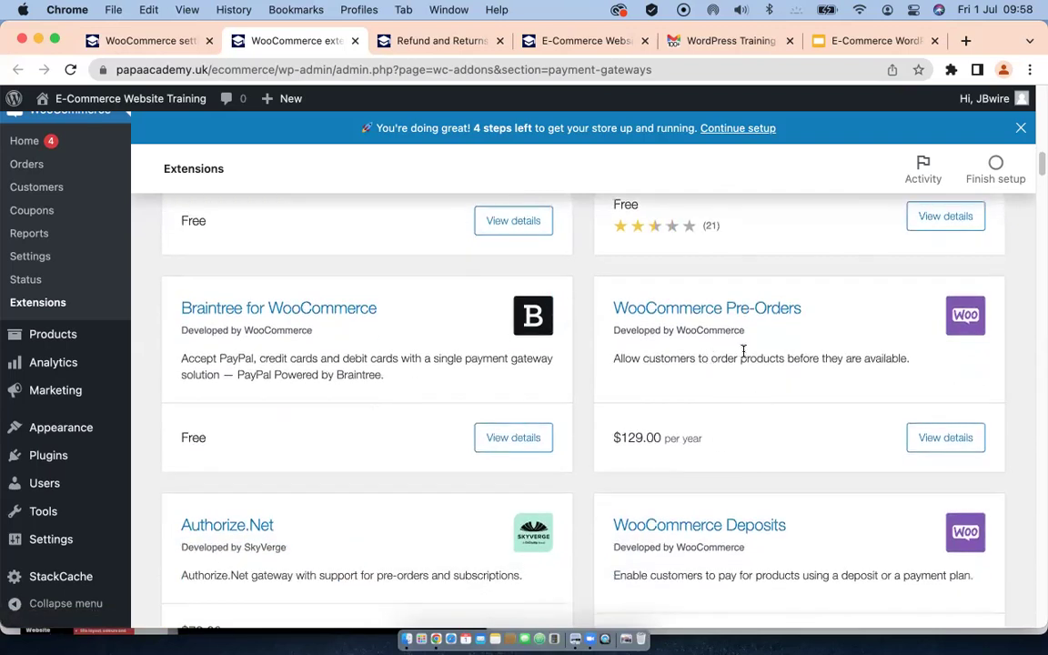
pyautogui.scroll(-1, 694, 415)
pyautogui.scroll(-5, 692, 415)
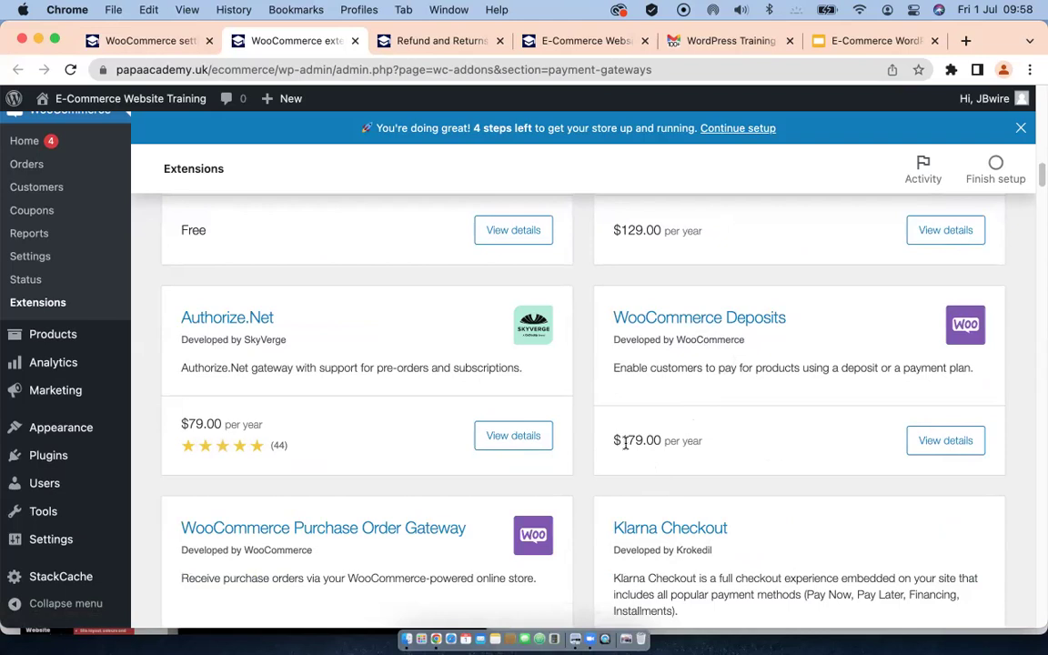
pyautogui.scroll(8, 254, 336)
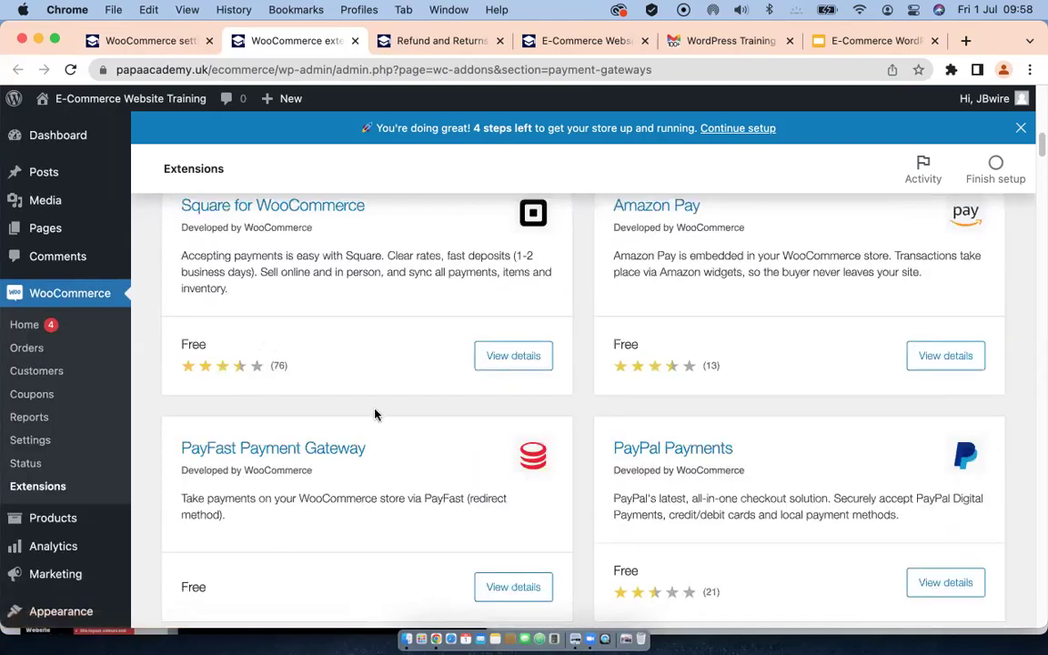
pyautogui.scroll(2, 801, 329)
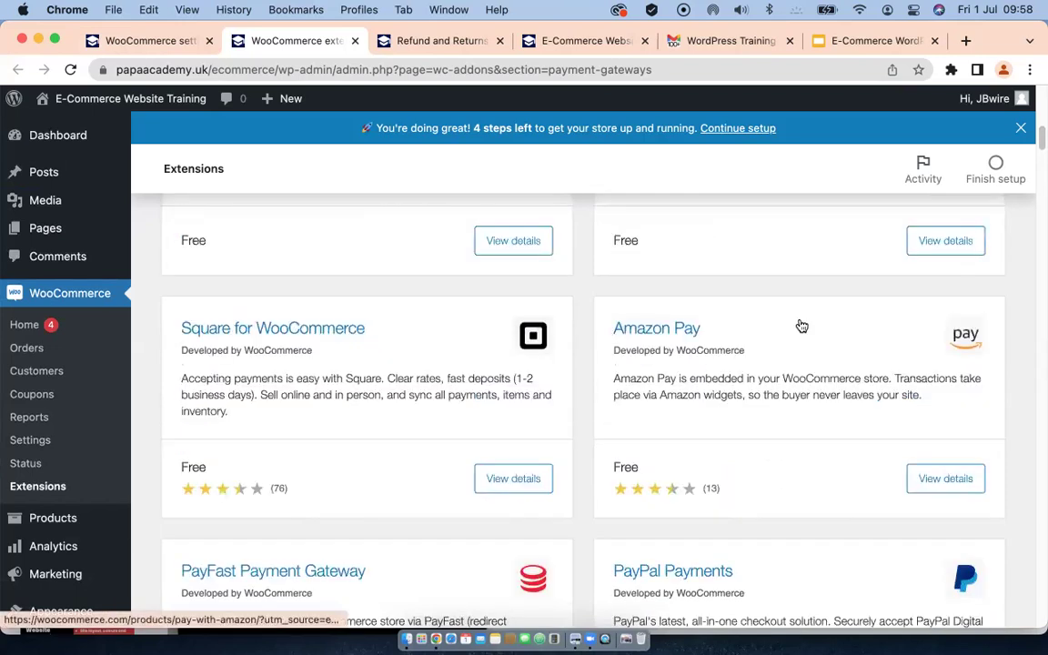
pyautogui.scroll(3, 802, 333)
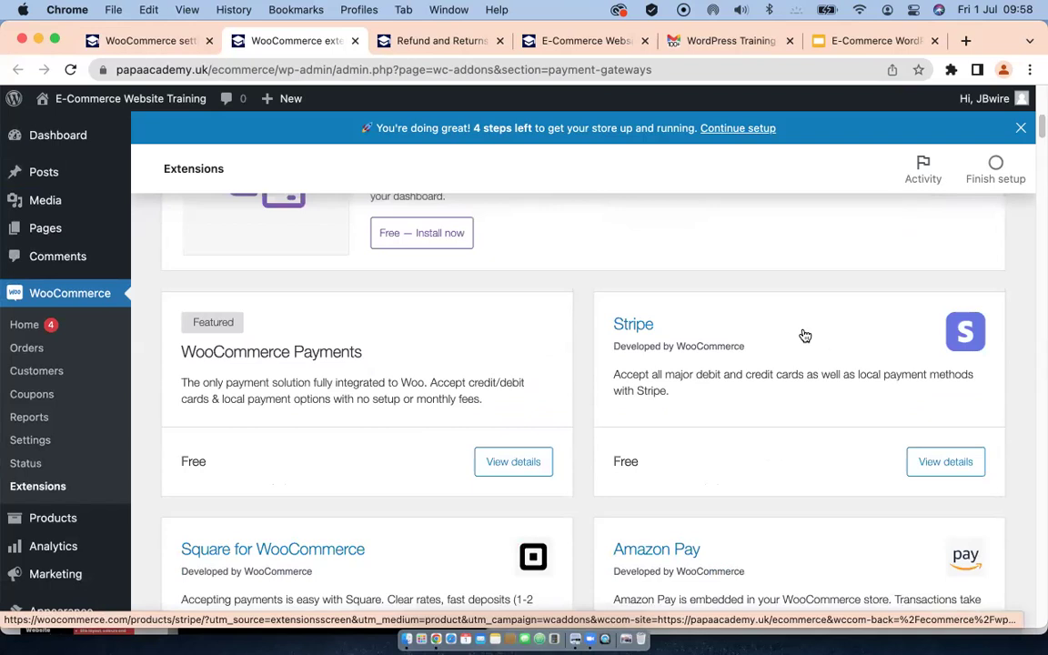
pyautogui.click(945, 461)
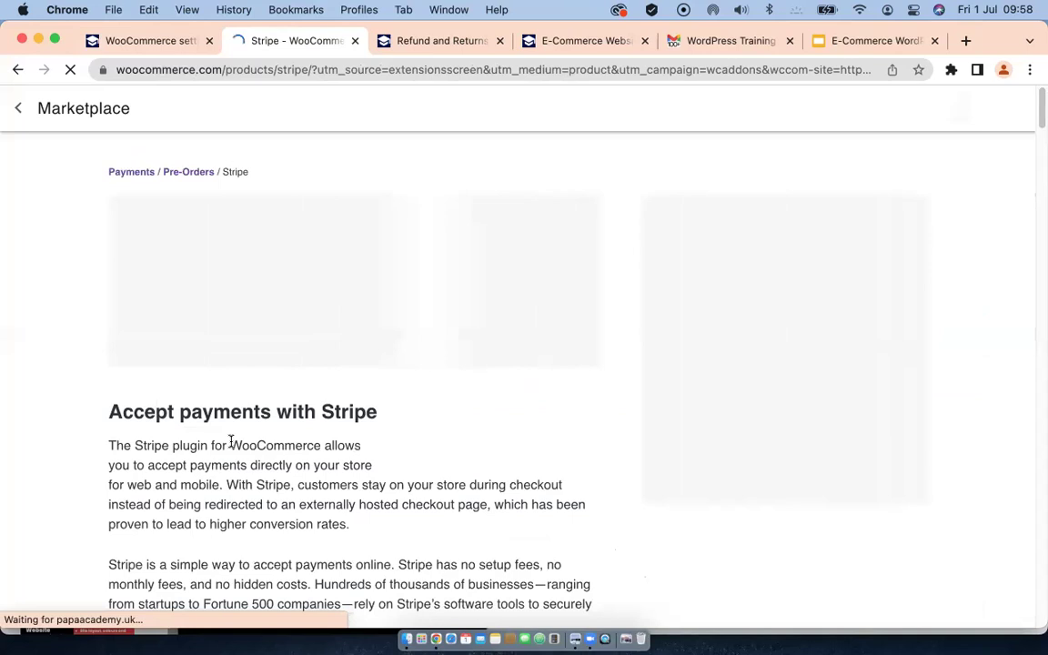
# Step: Read through the Stripe product page's features and payment methods, then return to the top
pyautogui.scroll(-3, 350, 441)
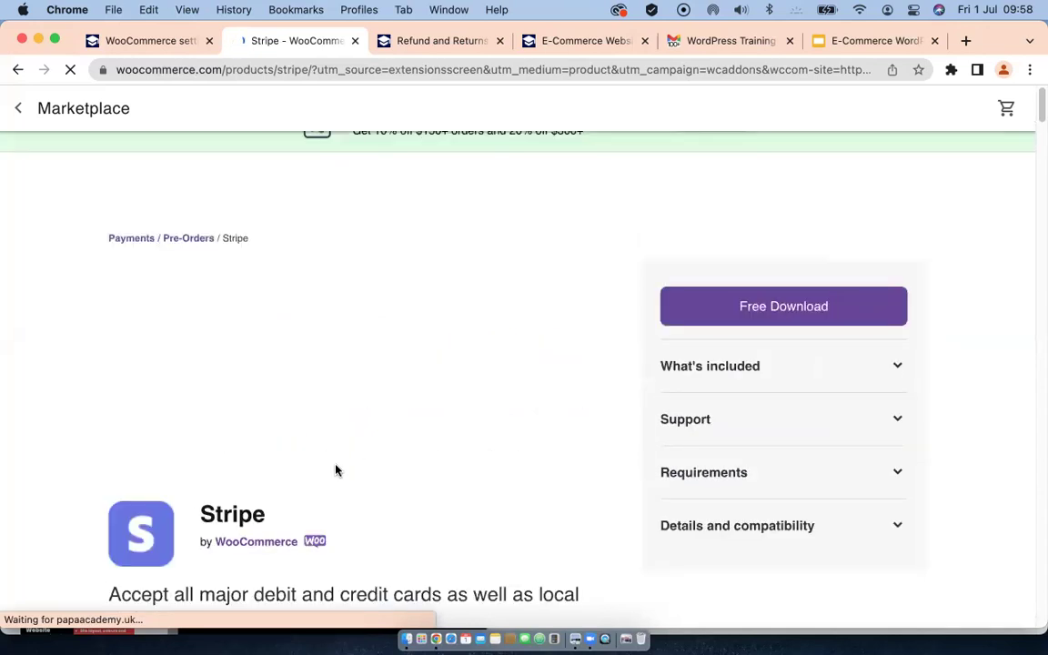
pyautogui.scroll(-8, 336, 470)
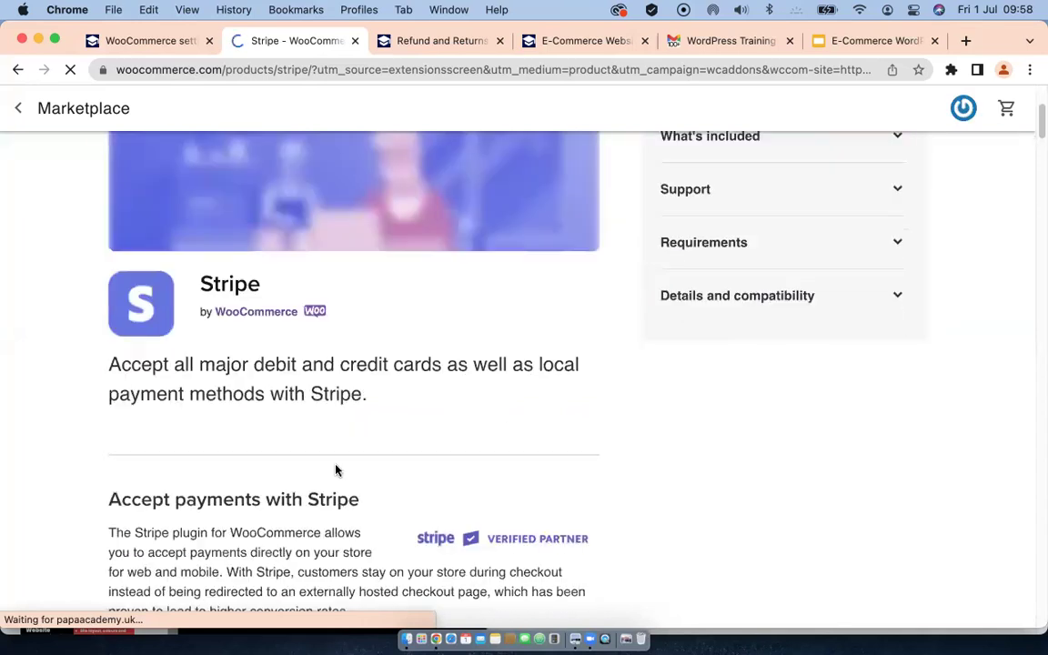
pyautogui.scroll(-20, 335, 470)
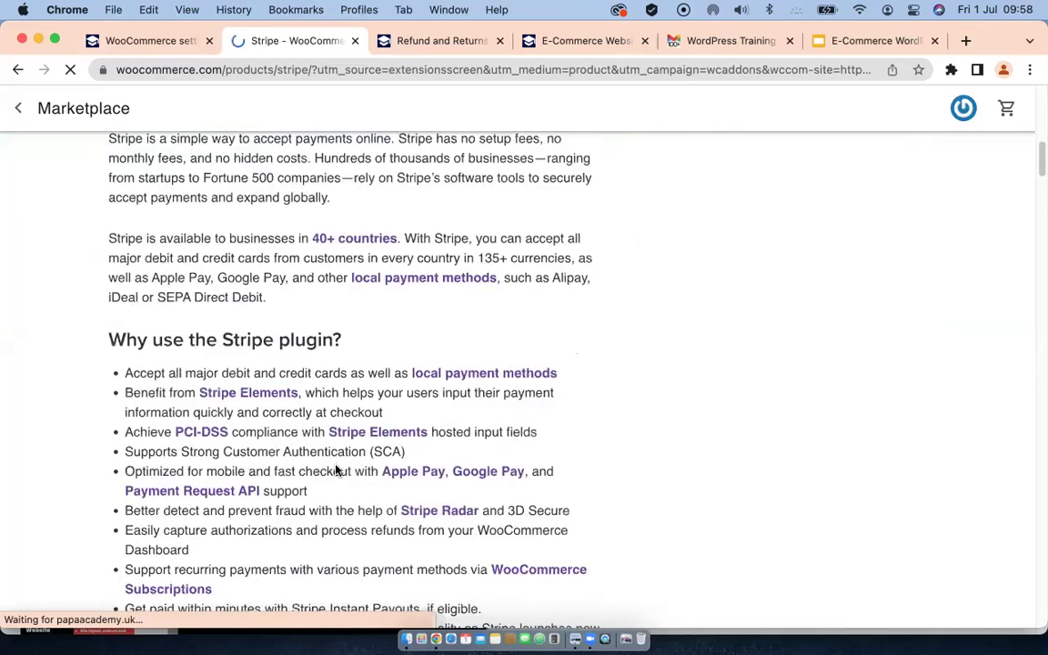
pyautogui.scroll(-14, 256, 402)
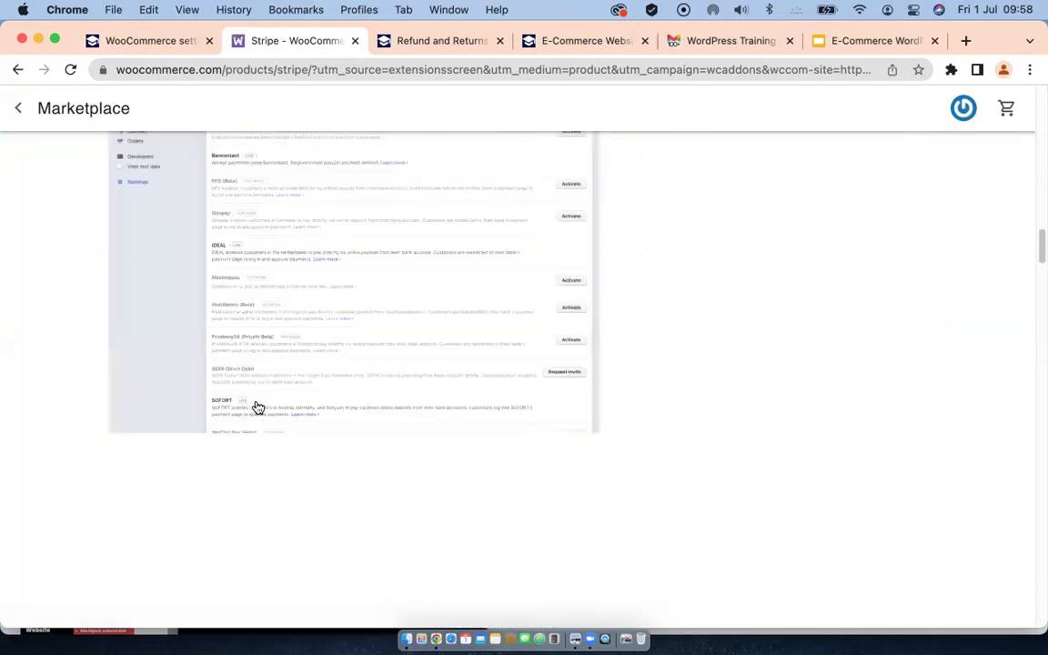
pyautogui.scroll(16, 256, 402)
pyautogui.scroll(20, 255, 402)
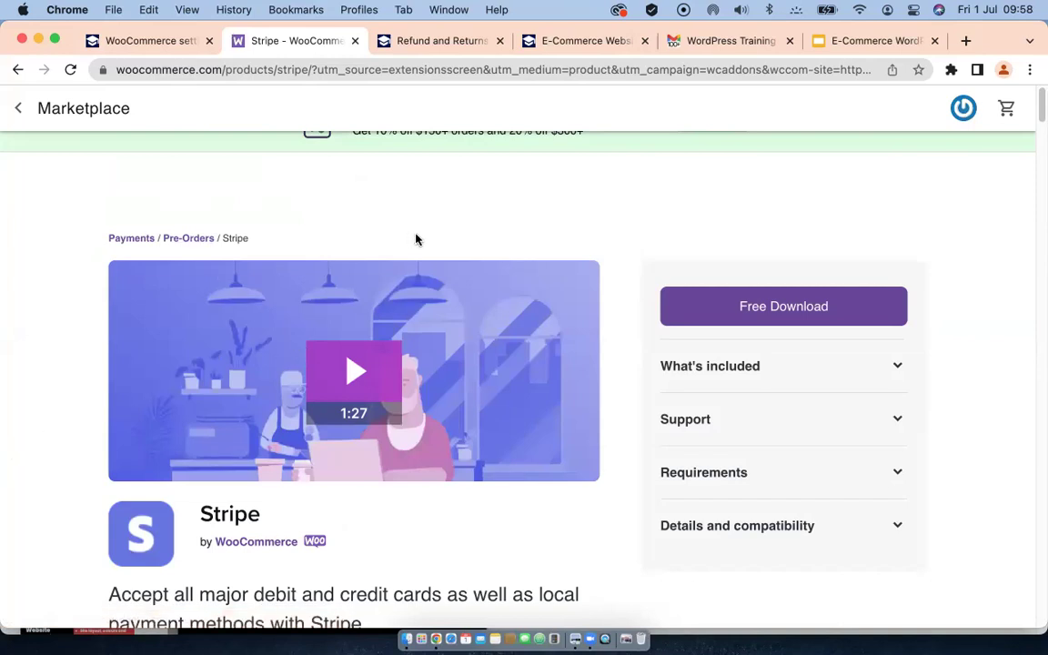
# Step: Add the free Stripe extension to the cart and proceed to the $0.00 checkout
pyautogui.click(769, 309)
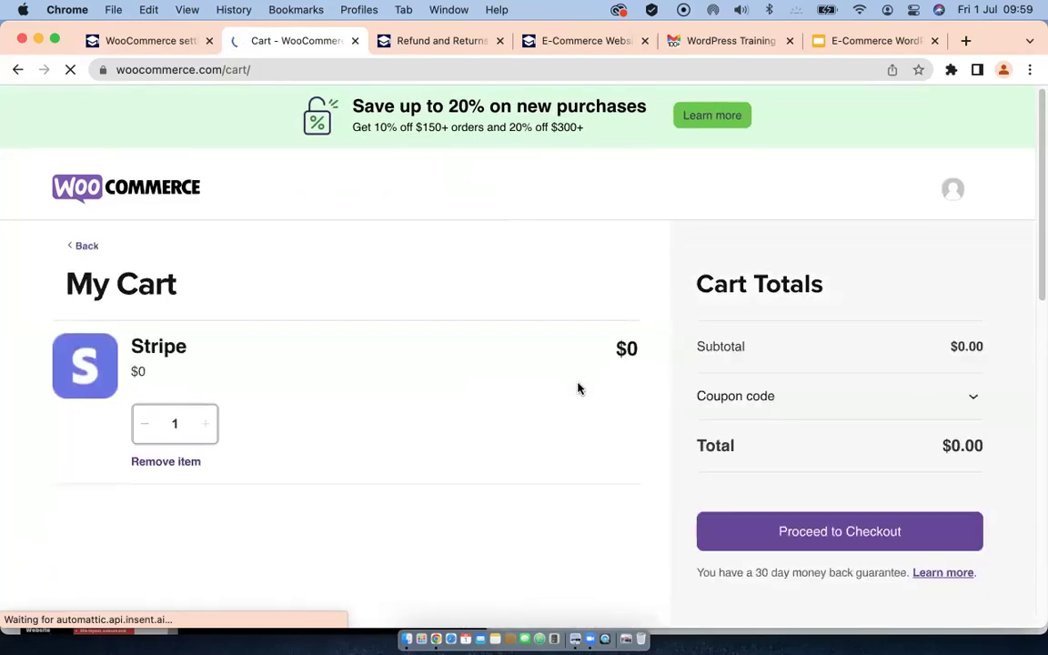
pyautogui.scroll(-2, 650, 433)
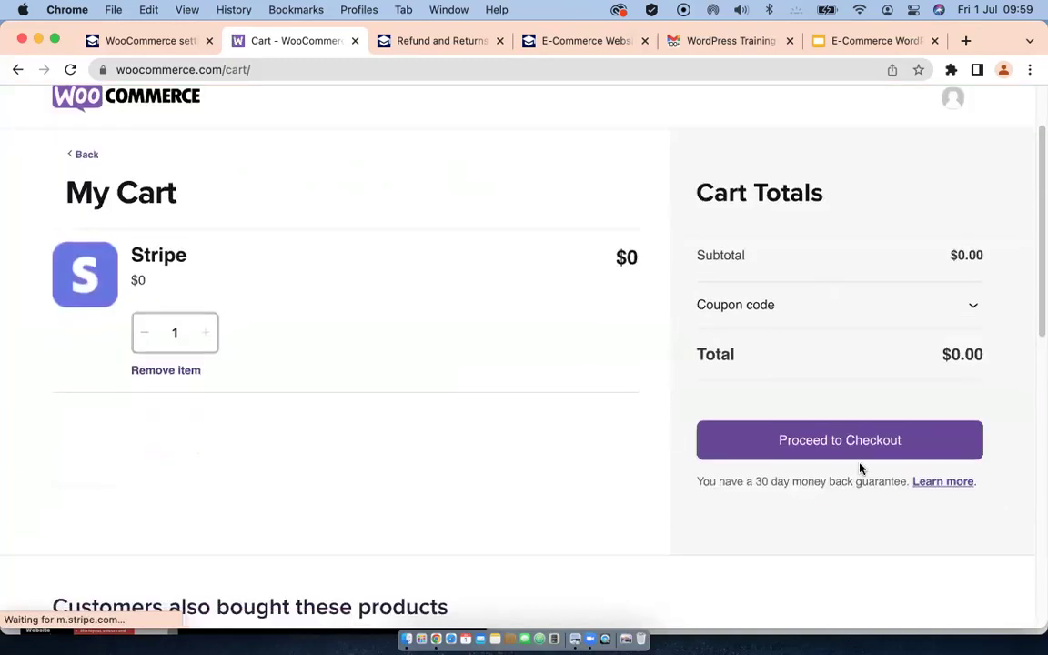
pyautogui.click(832, 442)
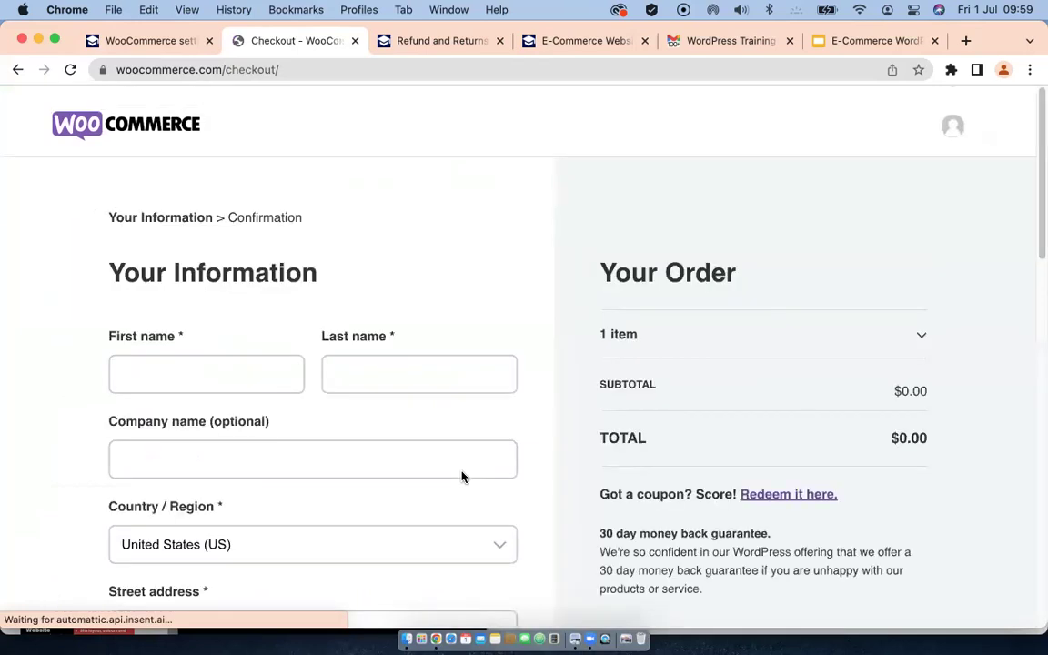
pyautogui.scroll(-1, 482, 441)
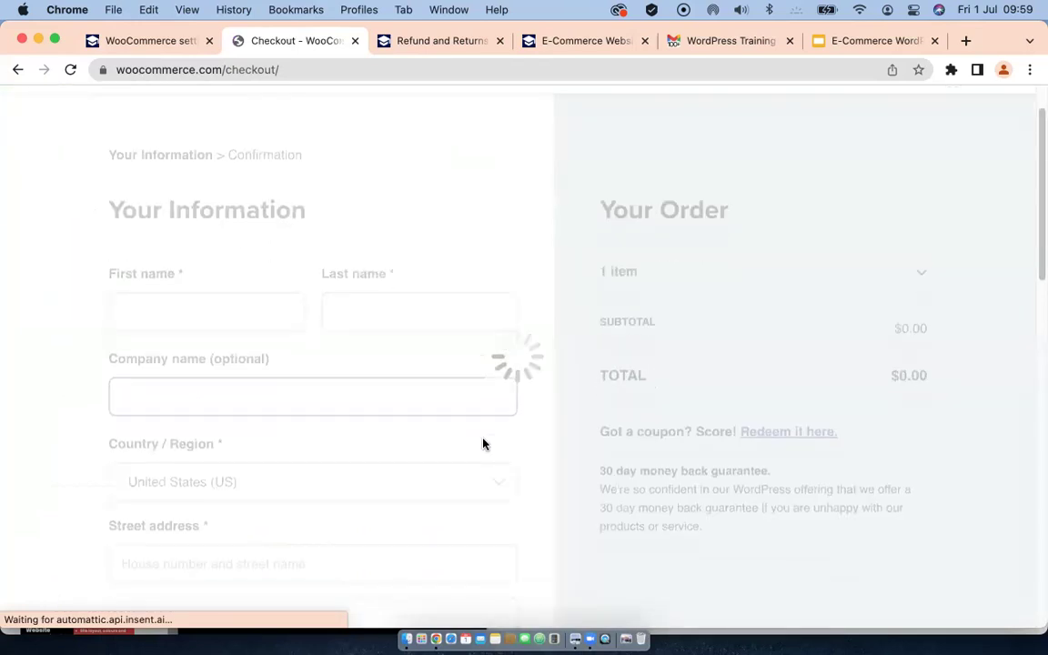
# Step: Look over the checkout form, then go back to the WooCommerce payment settings tab
pyautogui.click(290, 420)
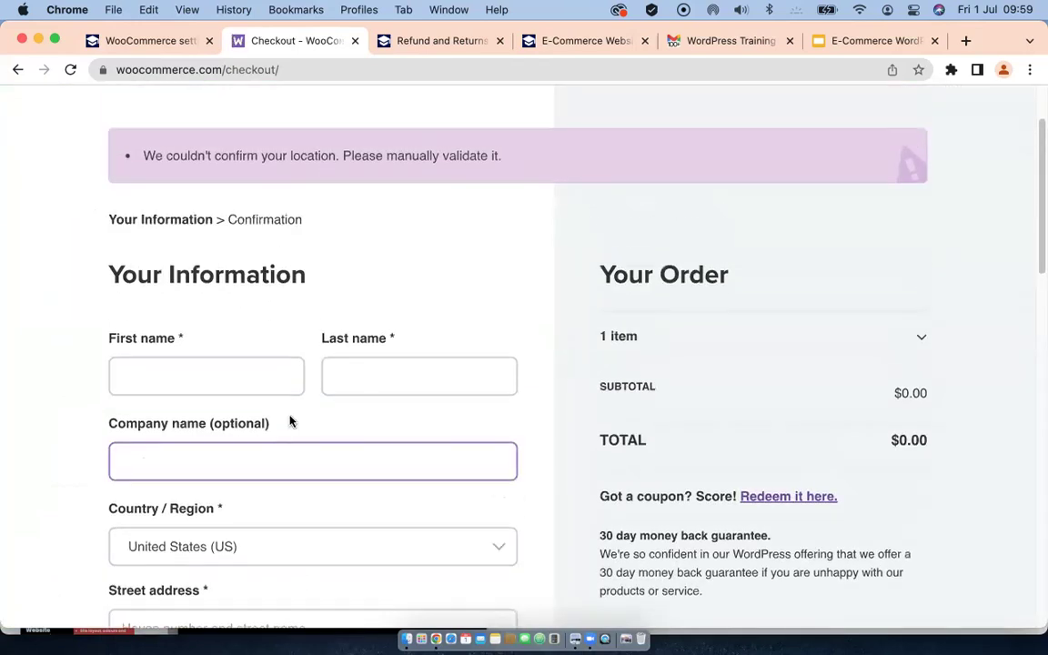
pyautogui.scroll(-10, 290, 415)
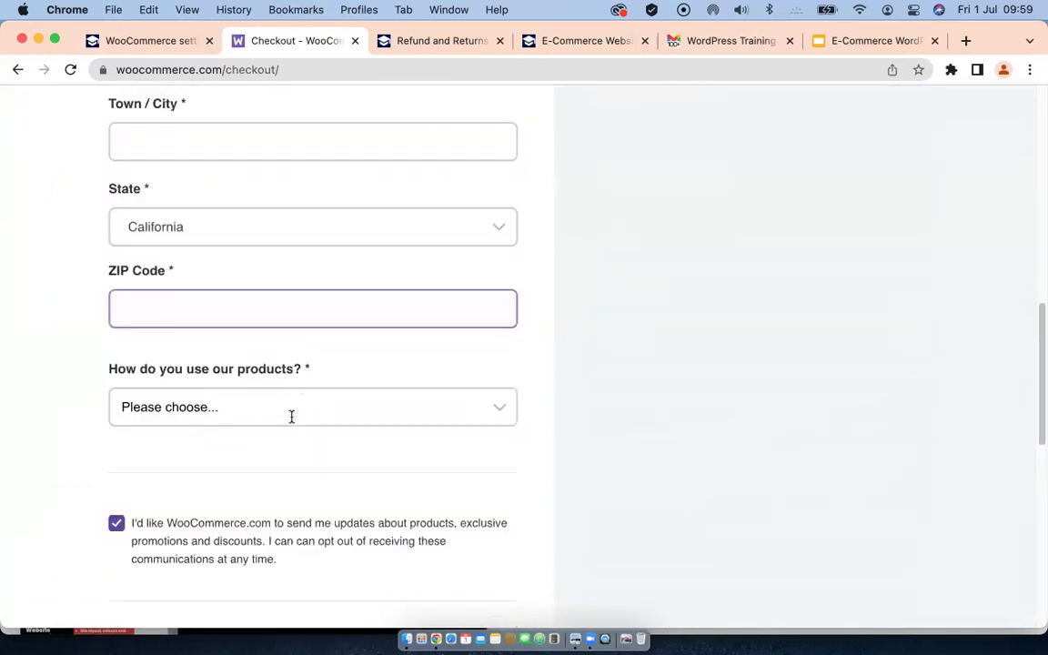
pyautogui.scroll(10, 292, 424)
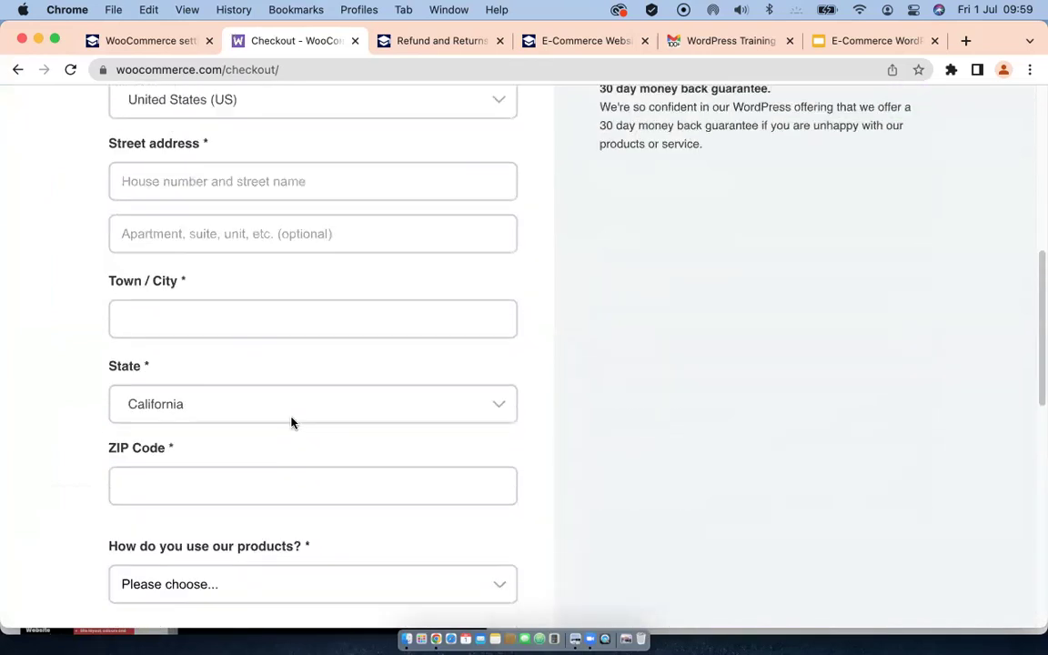
pyautogui.scroll(5, 292, 422)
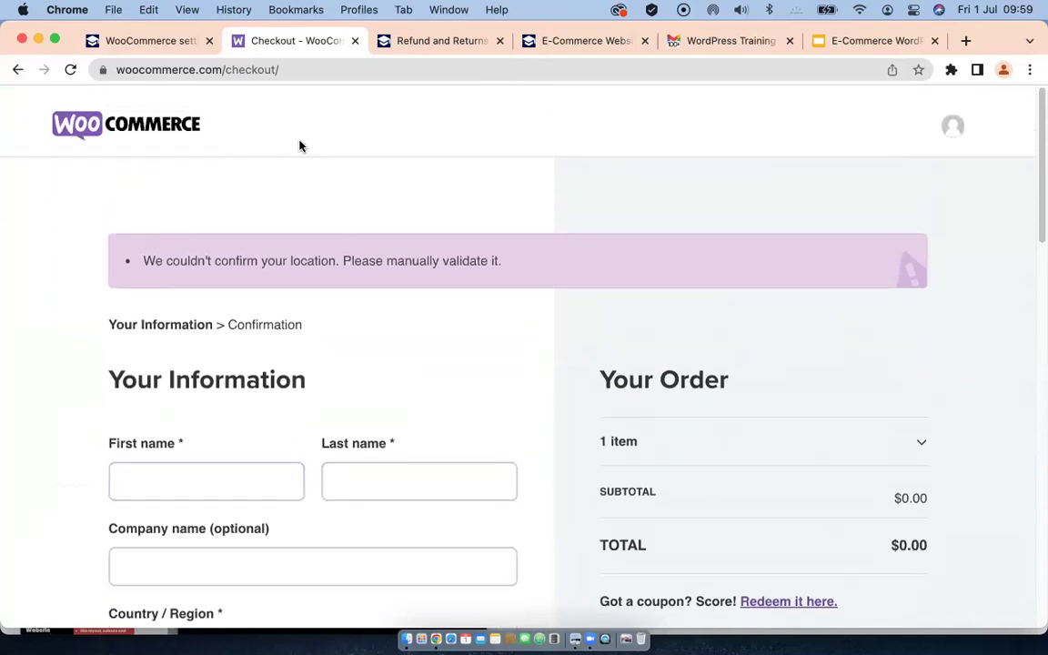
pyautogui.click(150, 41)
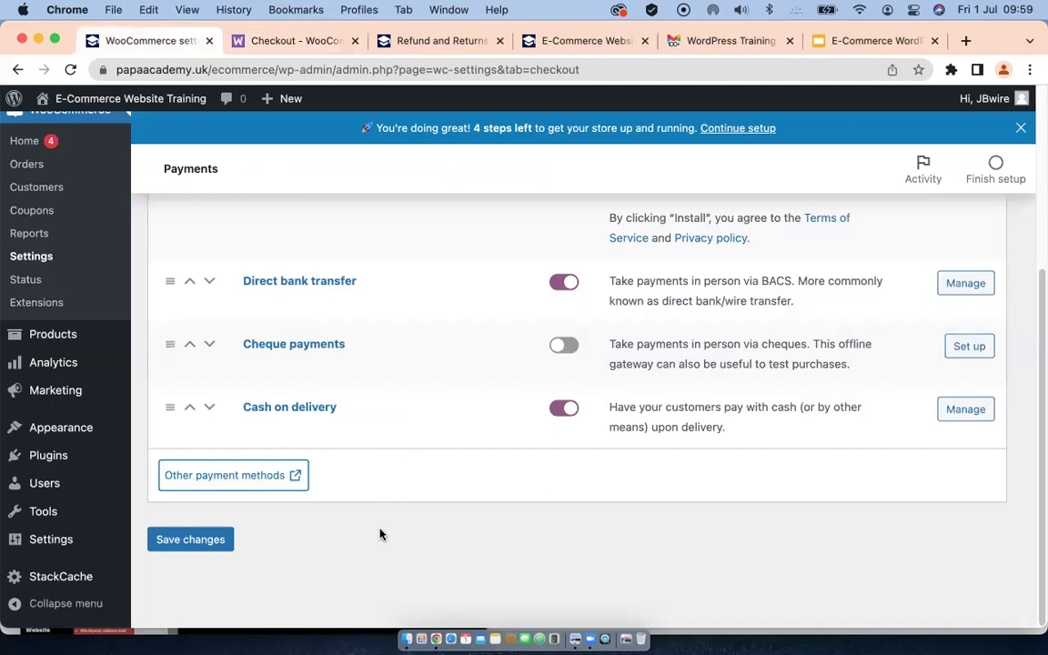
# Step: Search the Add Plugins directory for 'stripe'
pyautogui.moveTo(49, 459)
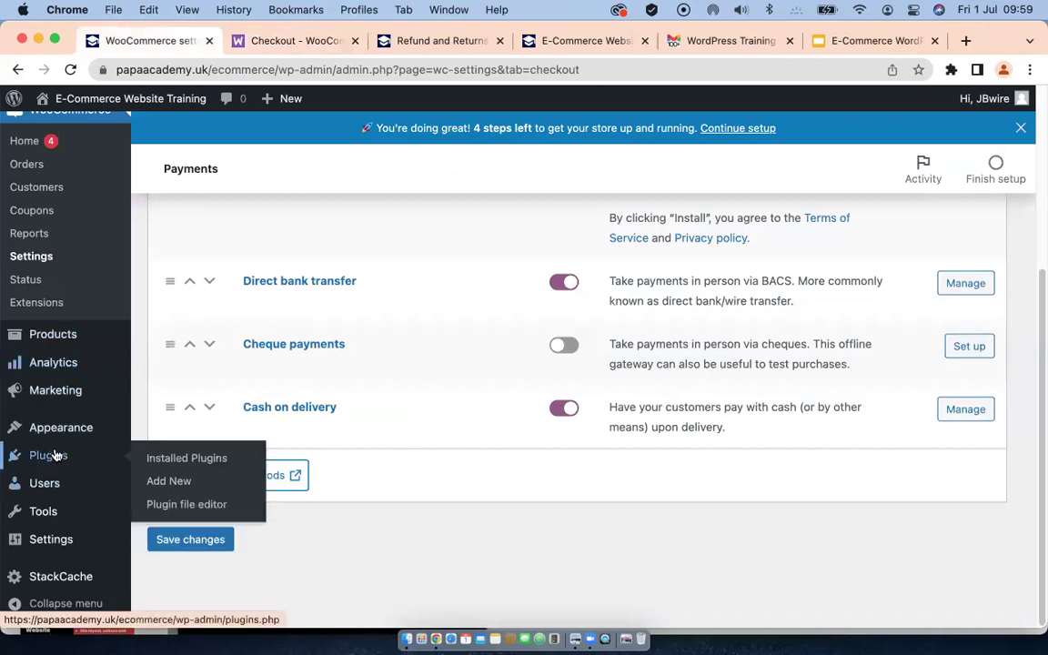
pyautogui.click(168, 479)
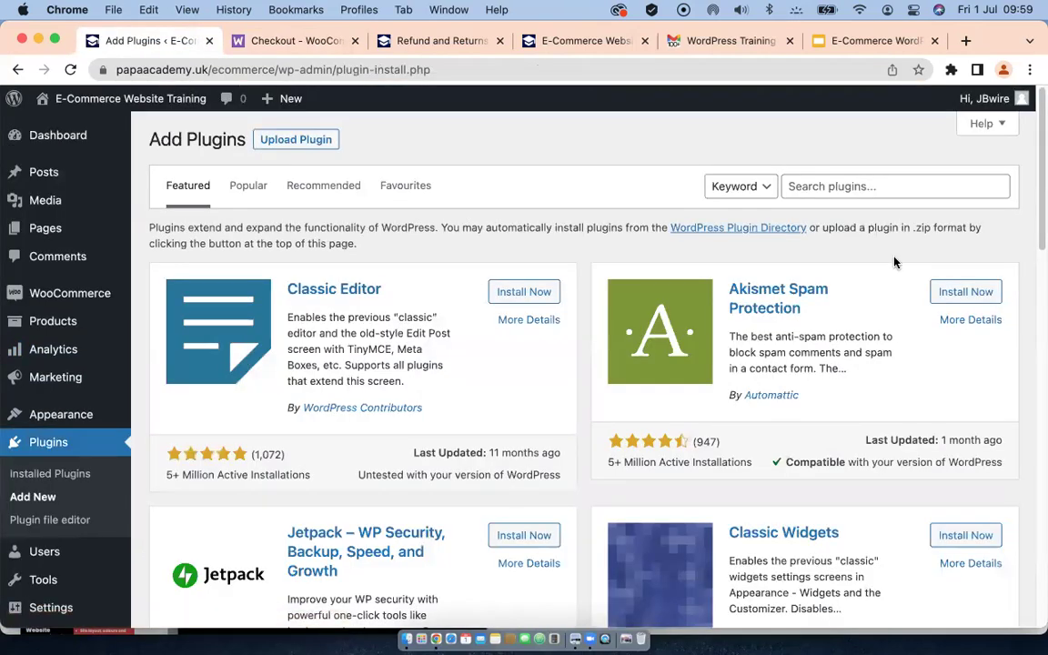
pyautogui.click(859, 187)
pyautogui.write('stripe')
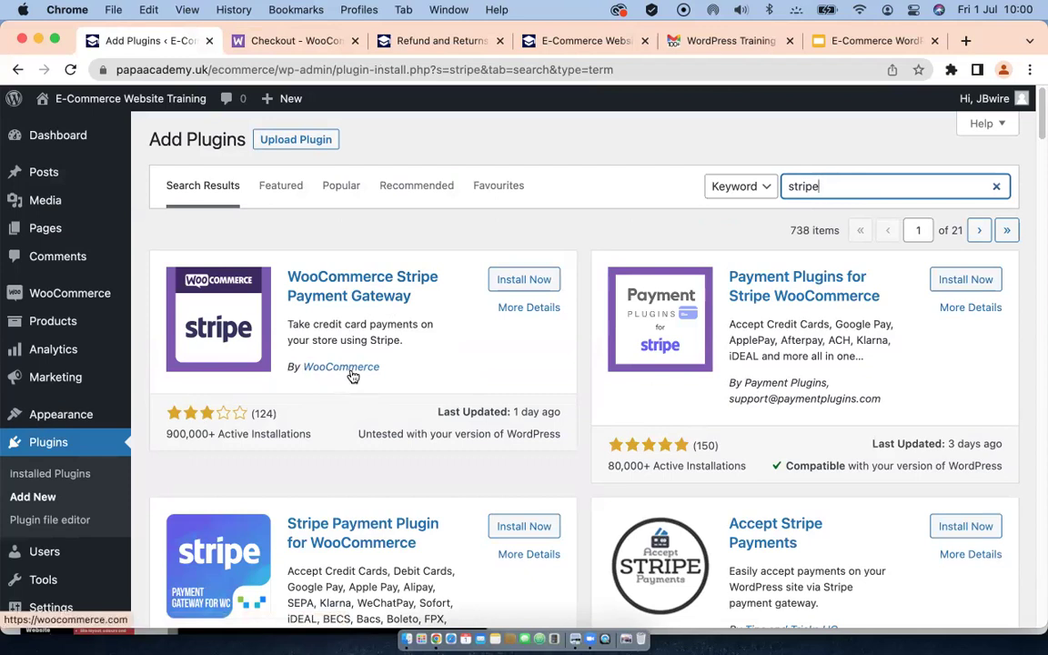
# Step: Install and activate the WooCommerce Stripe Gateway plugin, version 6.4.3
pyautogui.scroll(-3, 397, 382)
pyautogui.scroll(-2, 398, 382)
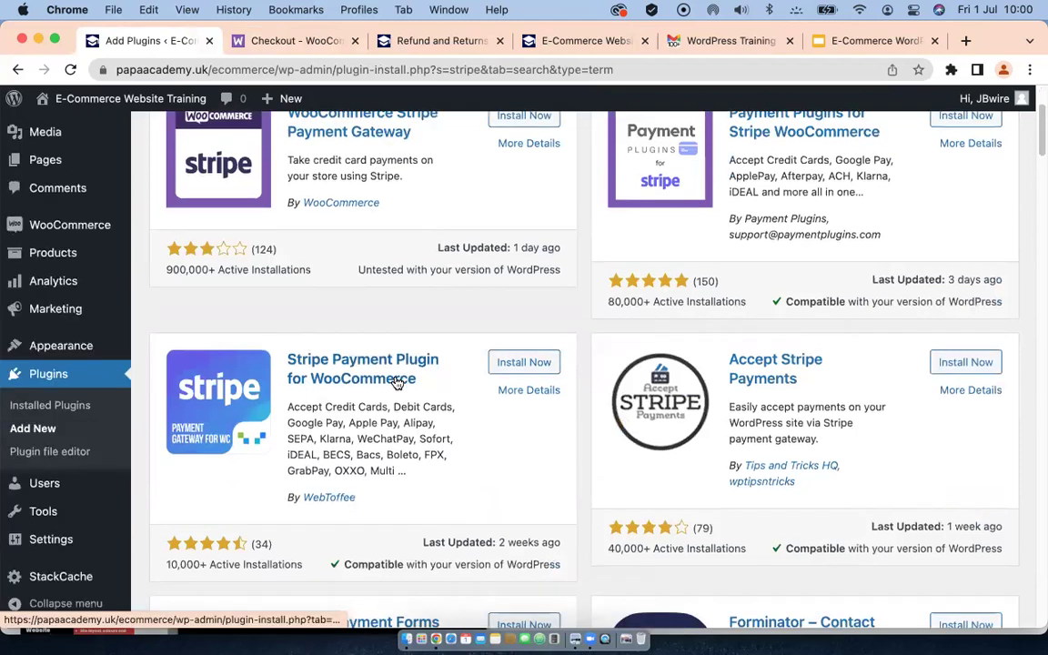
pyautogui.scroll(5, 444, 305)
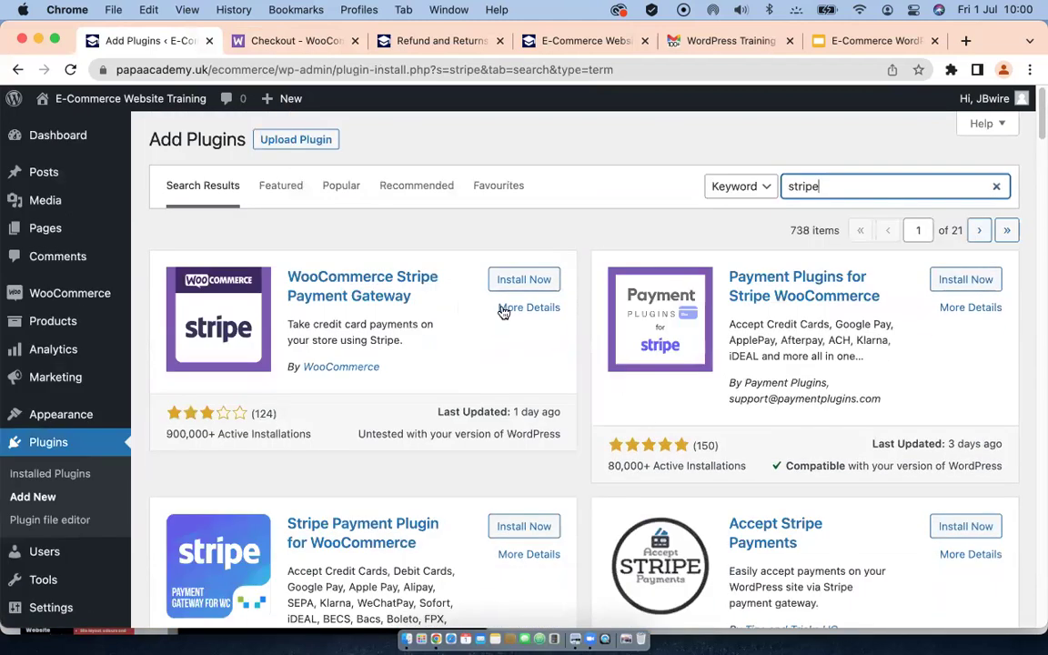
pyautogui.click(516, 283)
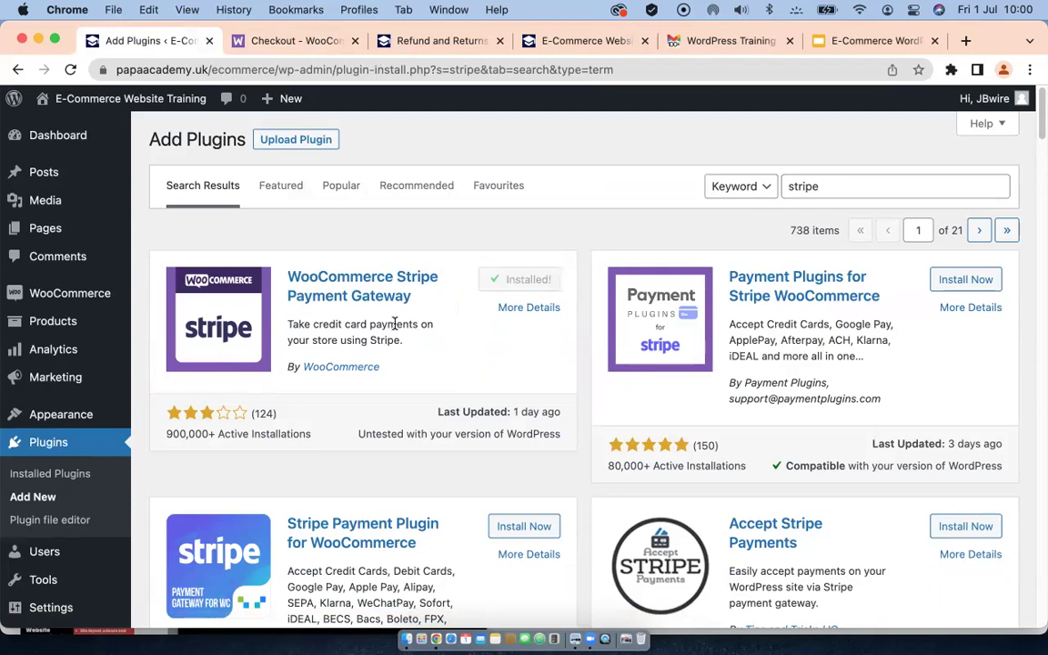
pyautogui.click(526, 279)
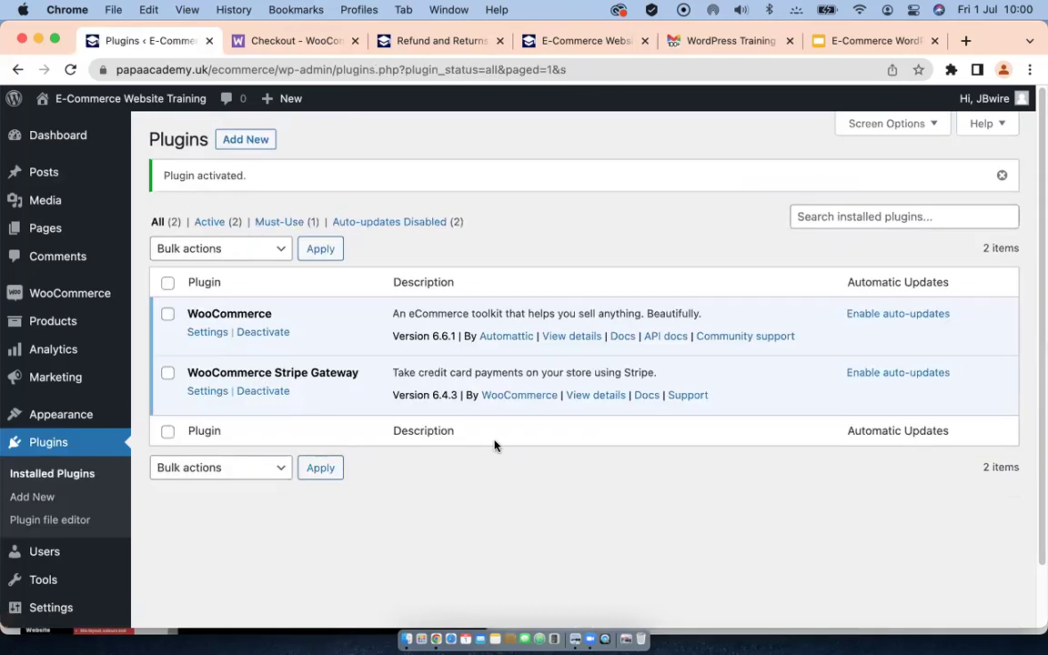
# Step: Open the Stripe Gateway settings and choose 'Create or connect an account'
pyautogui.click(208, 392)
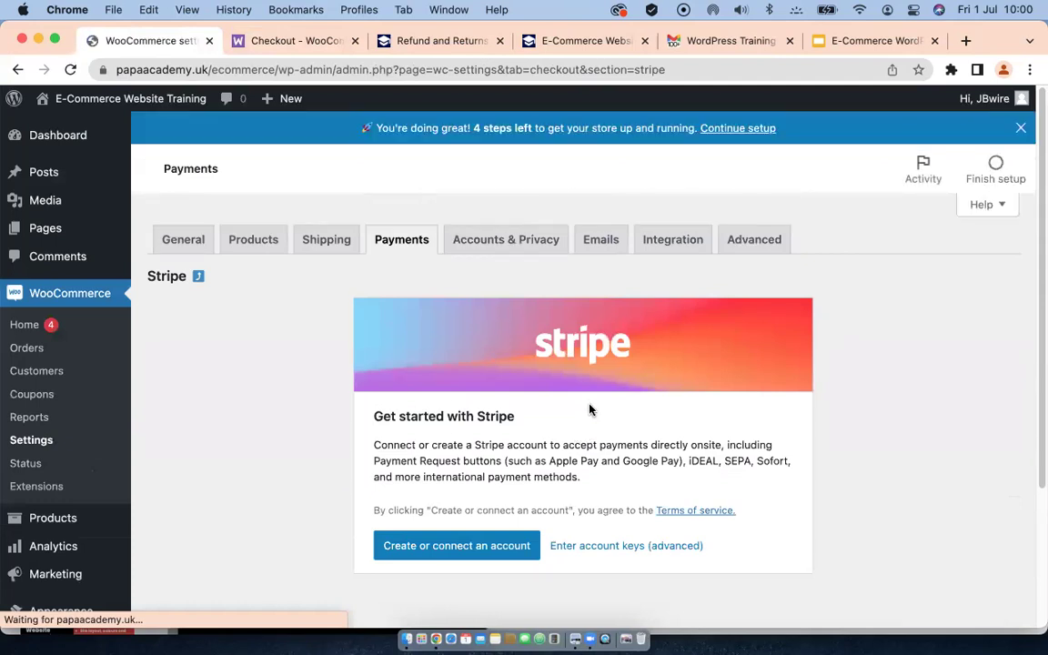
pyautogui.moveTo(58, 525)
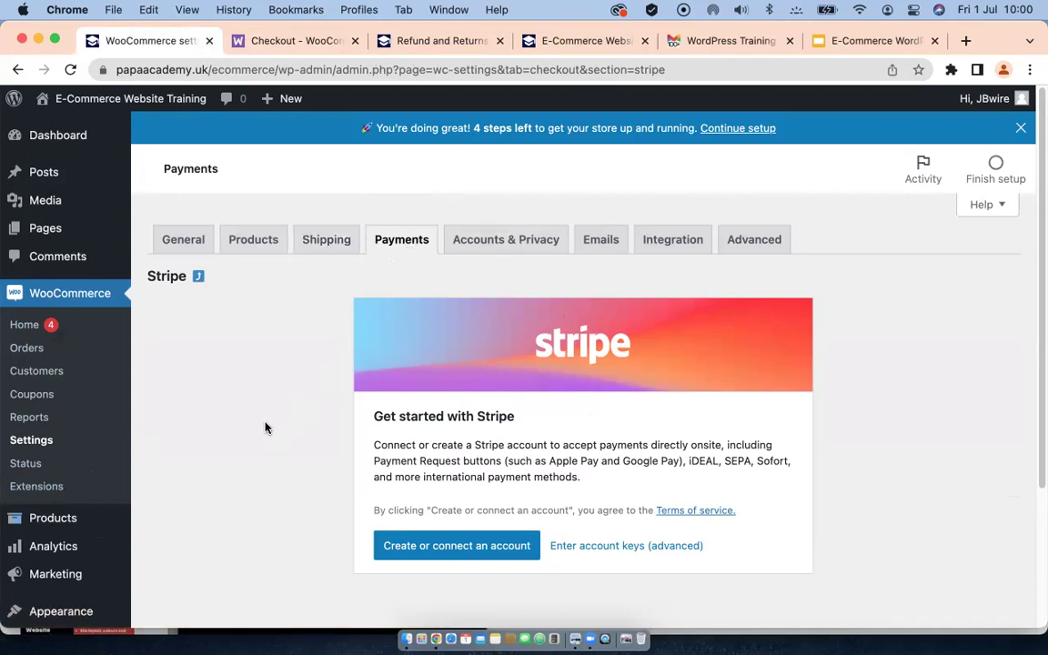
pyautogui.scroll(-2, 386, 446)
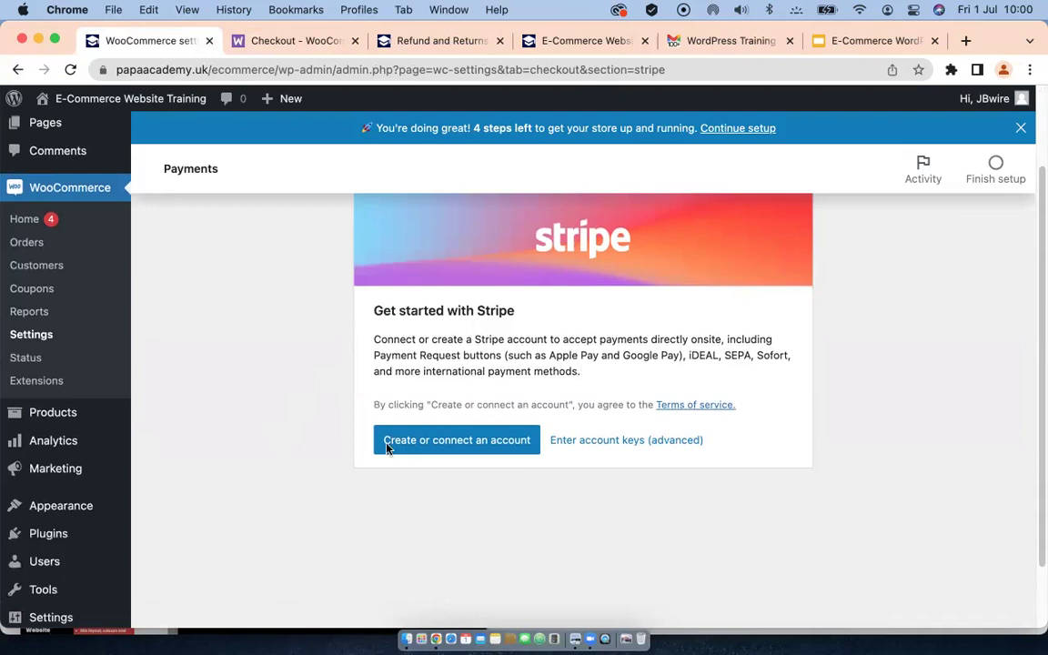
pyautogui.click(463, 446)
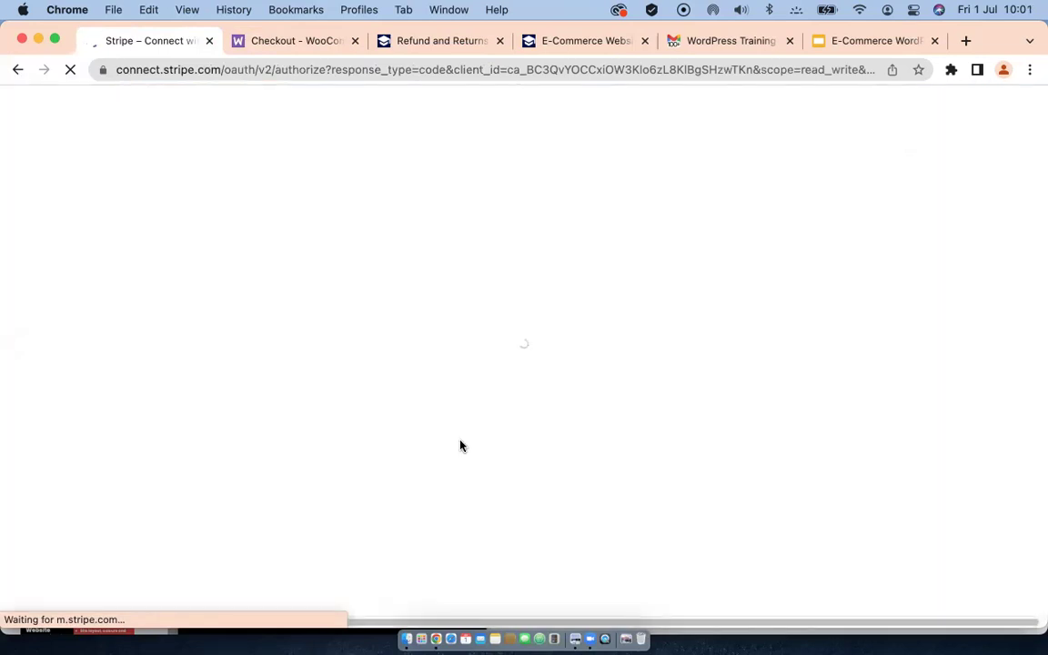
# Step: Close the Checkout - WooCommerce tab and clear the partly typed email on the Stripe Connect form
pyautogui.click(356, 42)
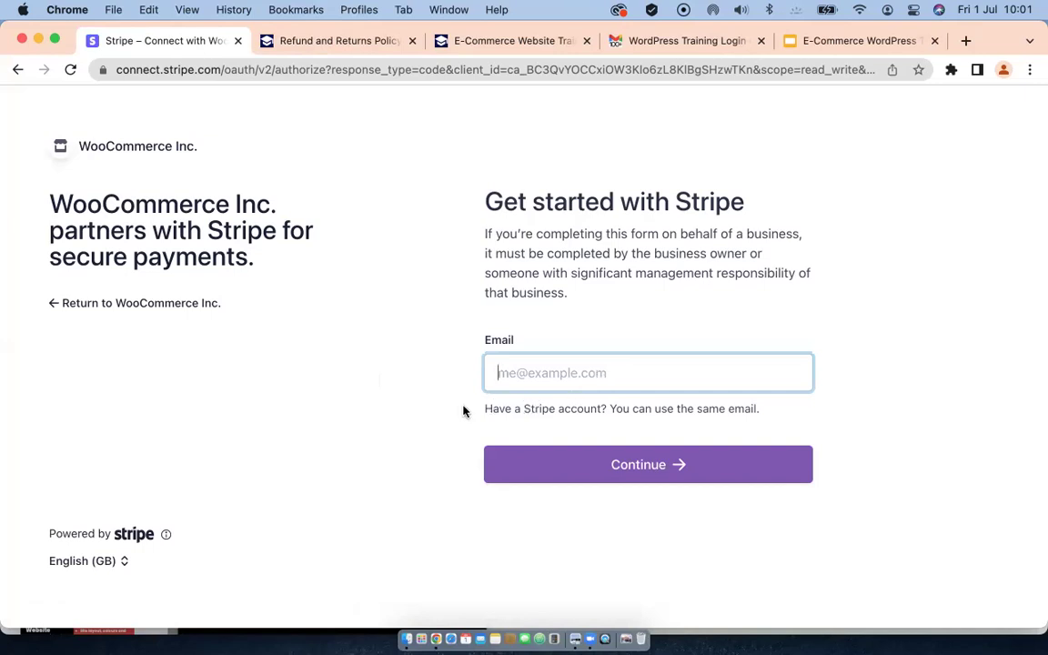
pyautogui.write('admin')
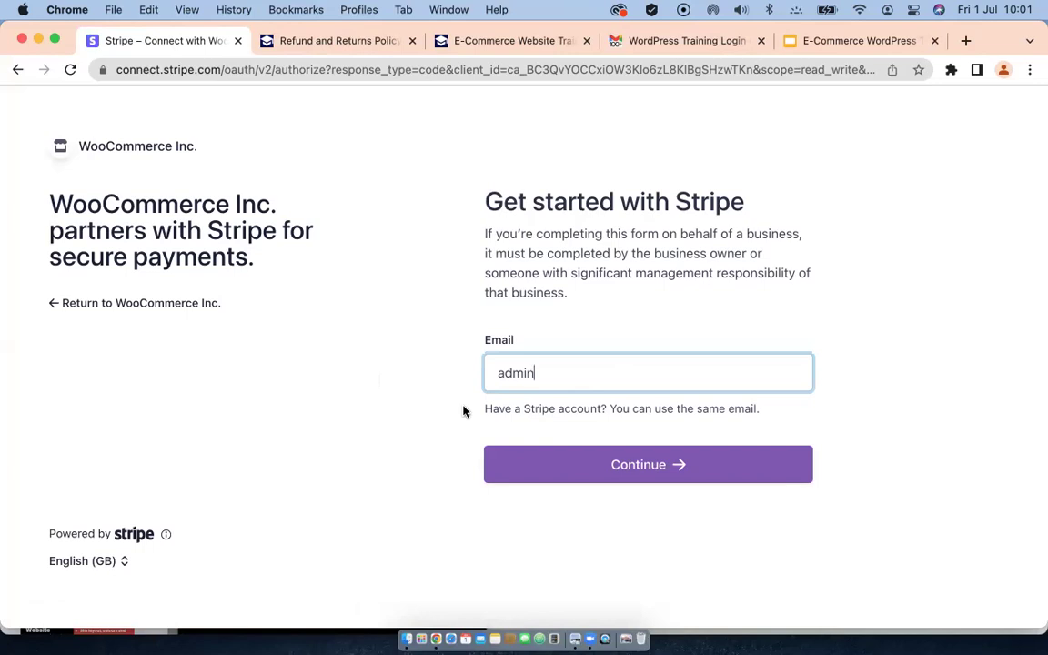
pyautogui.press('BackSpace')
pyautogui.press('BackSpace')
pyautogui.press('BackSpace')
pyautogui.press('BackSpace')
pyautogui.press('BackSpace')
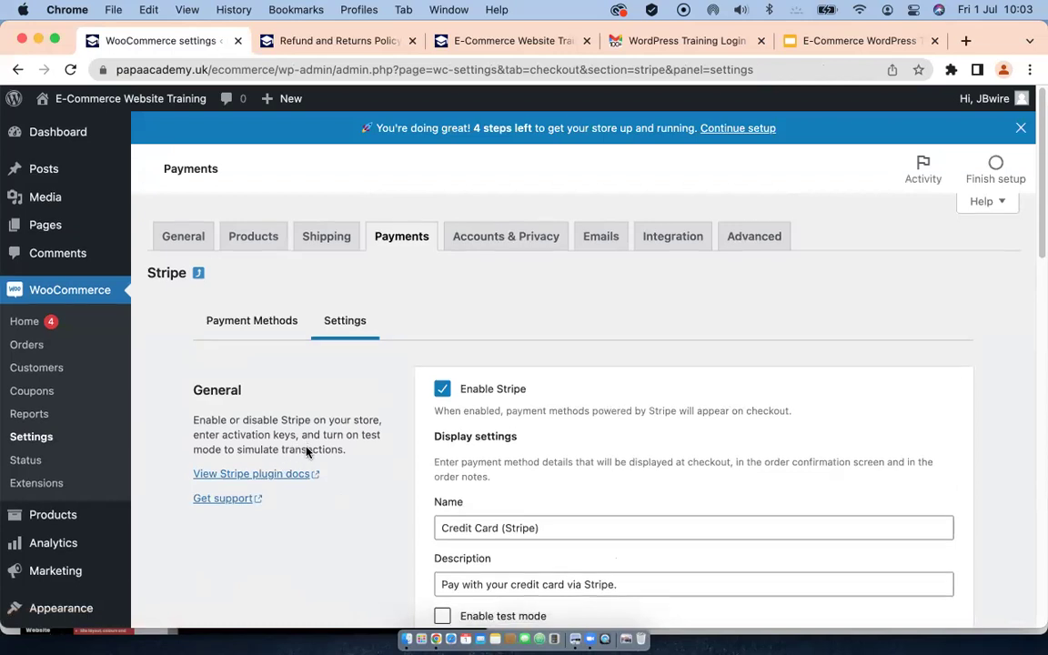
# Step: Review the Stripe Account details: payments and payouts enabled, webhooks awaiting a secret key
pyautogui.scroll(-5, 305, 452)
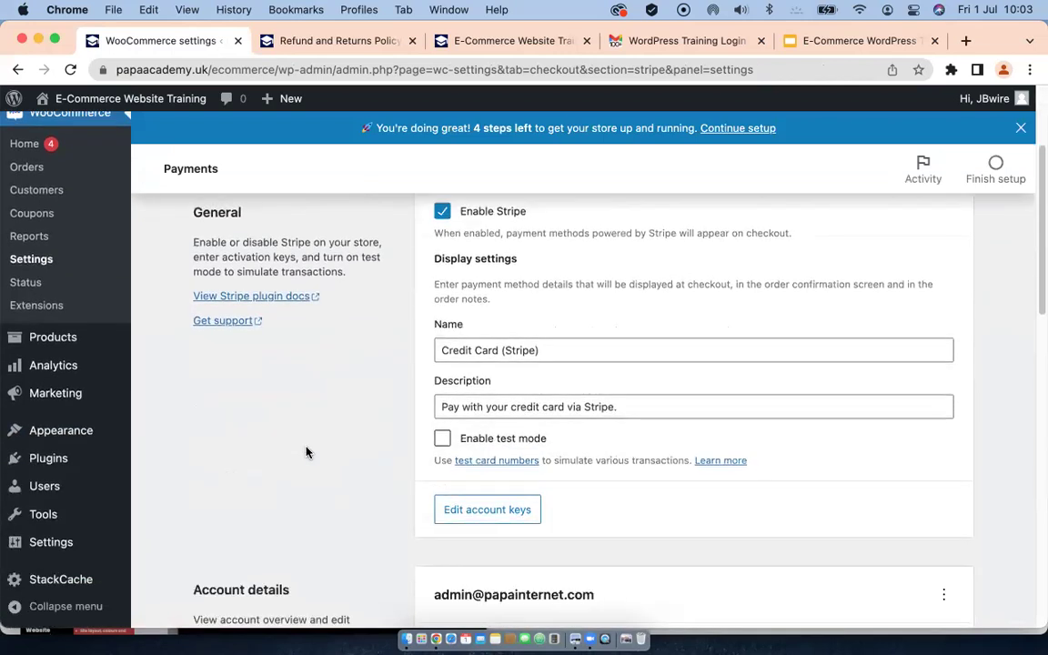
pyautogui.scroll(4, 282, 434)
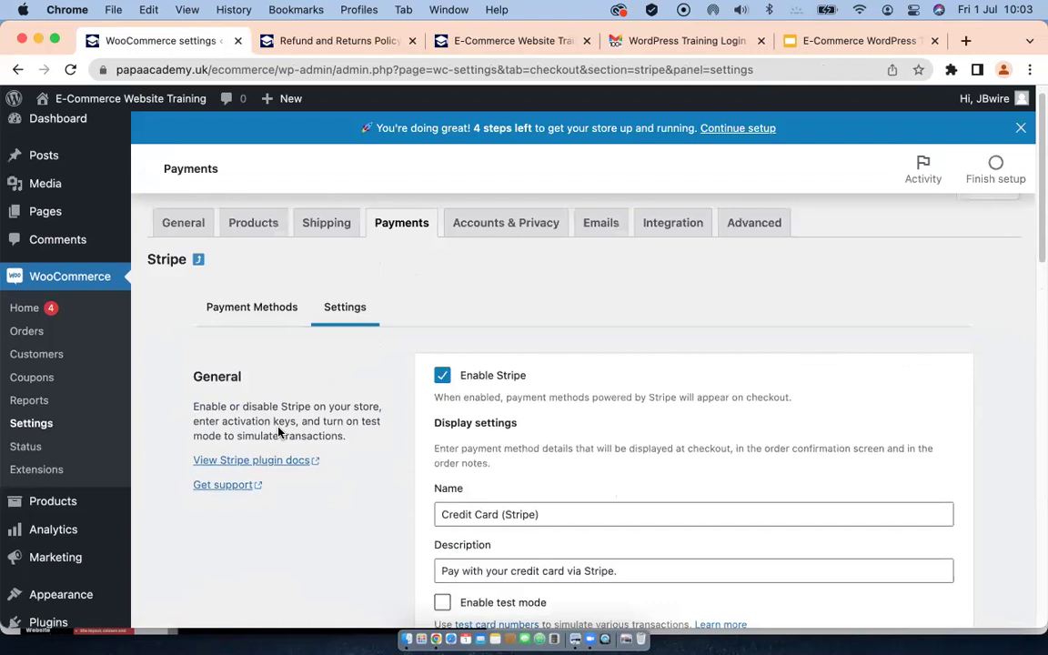
pyautogui.scroll(-3, 279, 432)
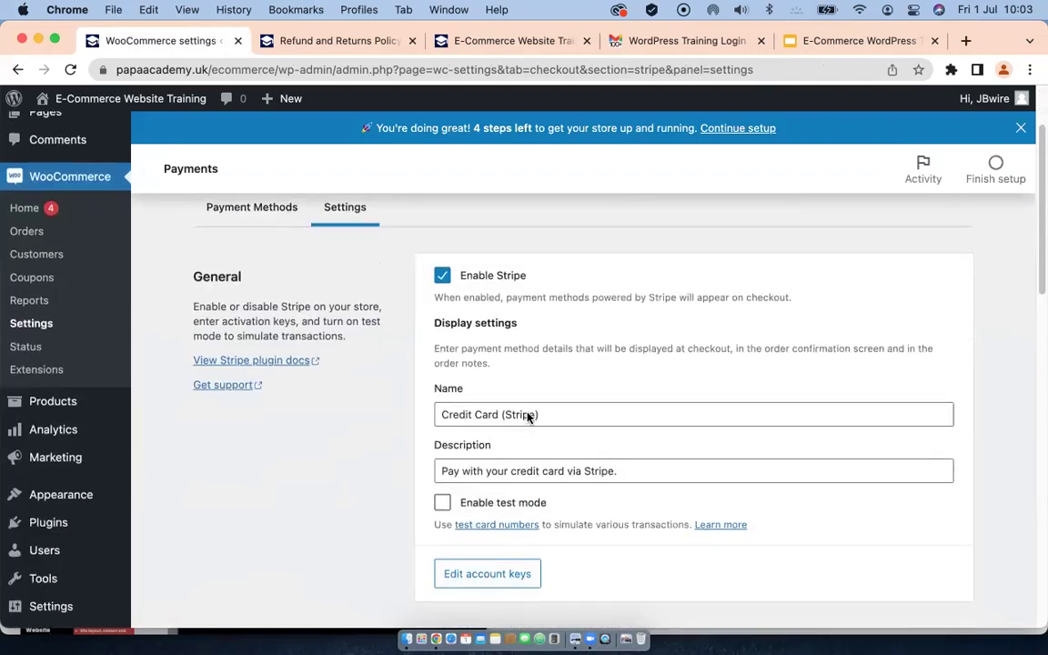
pyautogui.scroll(-2, 528, 416)
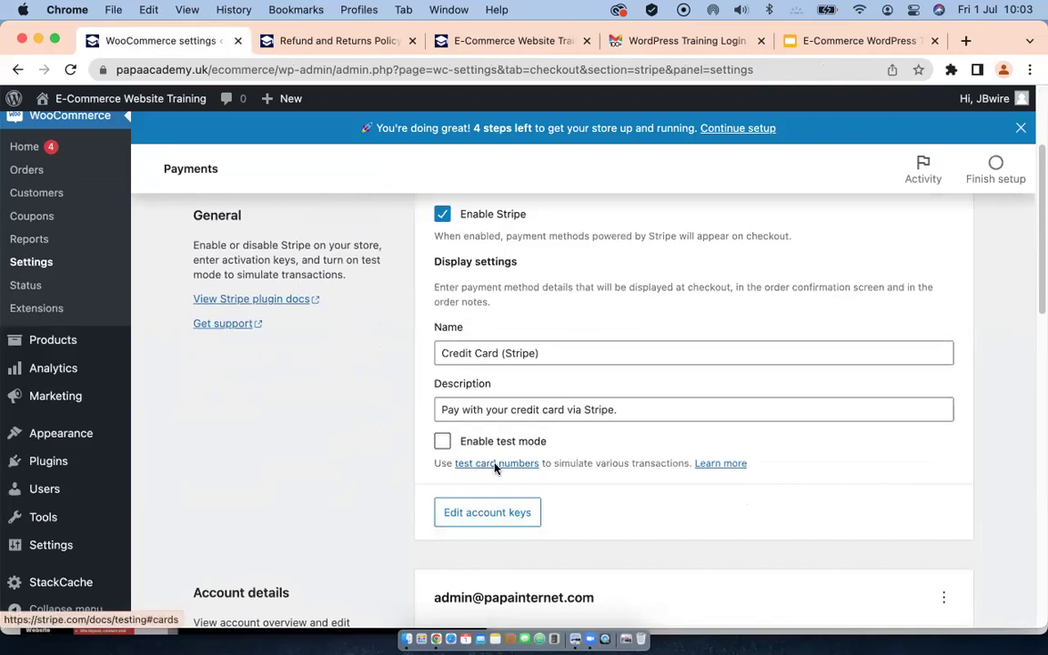
pyautogui.scroll(-5, 404, 493)
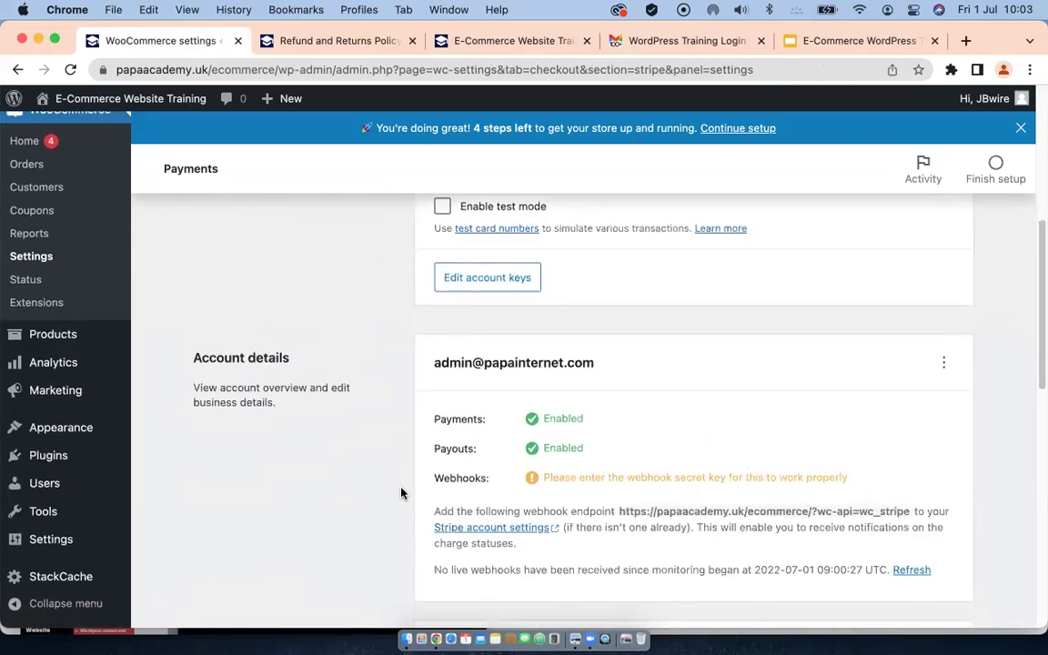
pyautogui.scroll(-5, 309, 485)
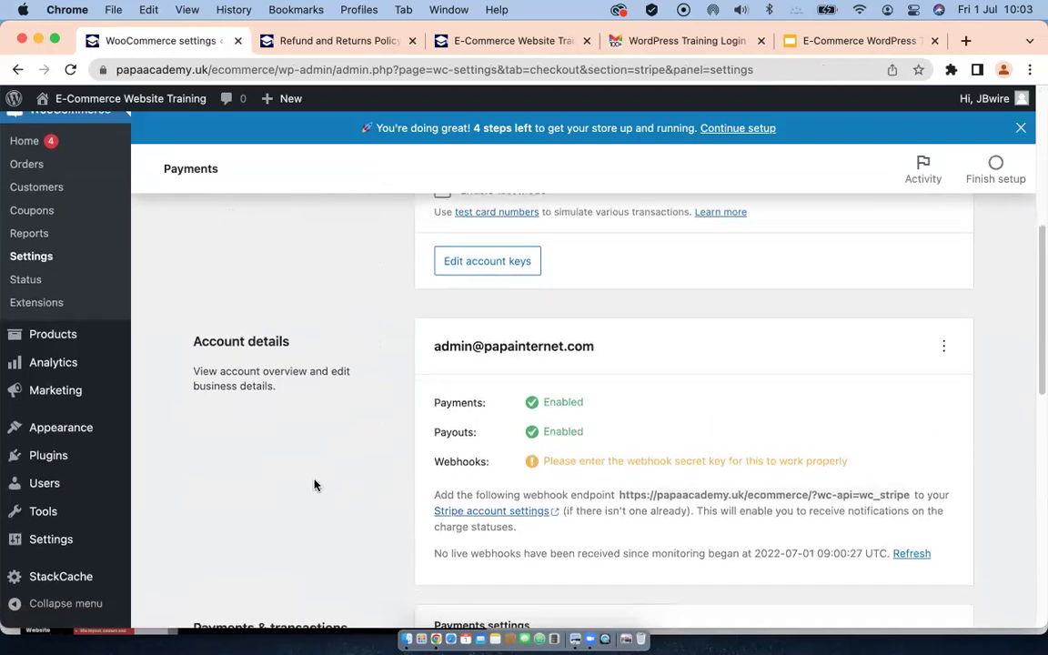
pyautogui.scroll(2, 314, 485)
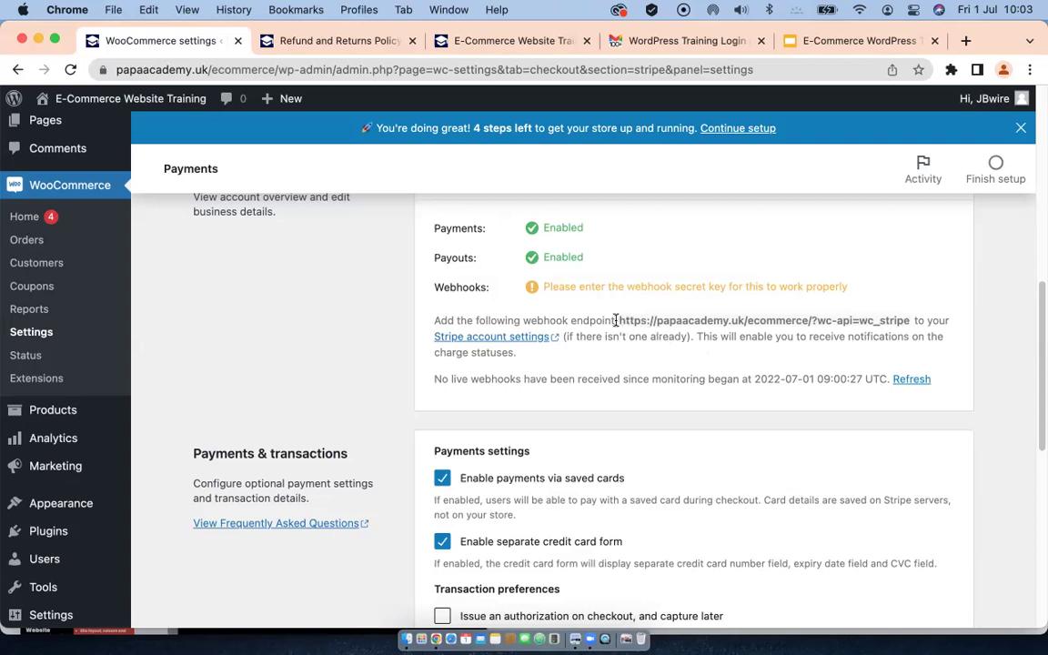
# Step: Select the webhook endpoint URL in the Stripe settings for copying
pyautogui.moveTo(620, 320); pyautogui.dragTo(911, 323)
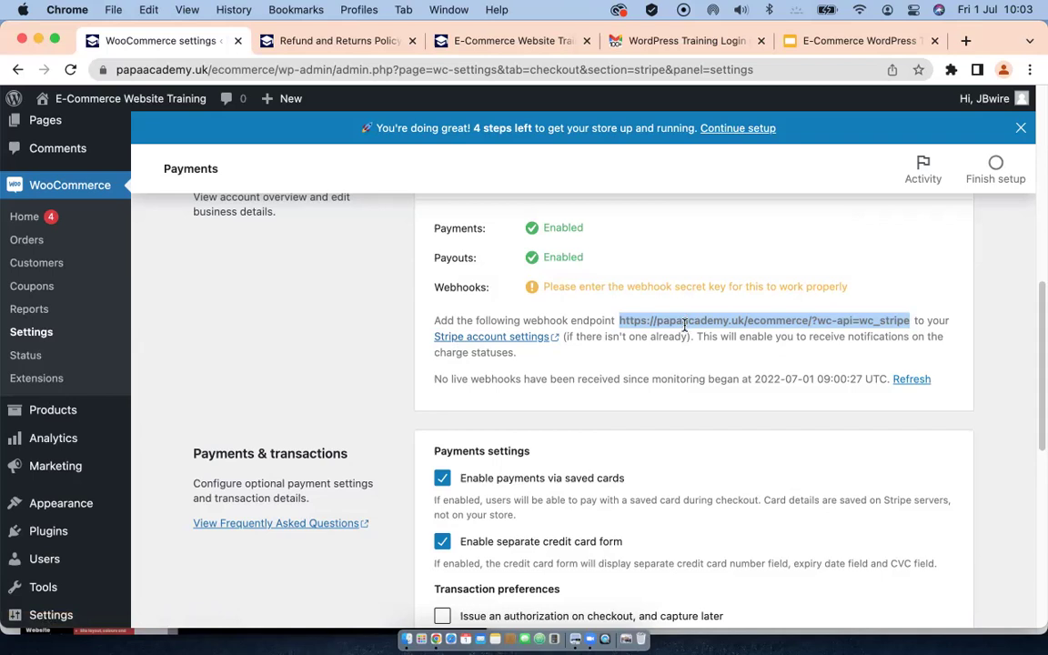
pyautogui.scroll(-5, 618, 470)
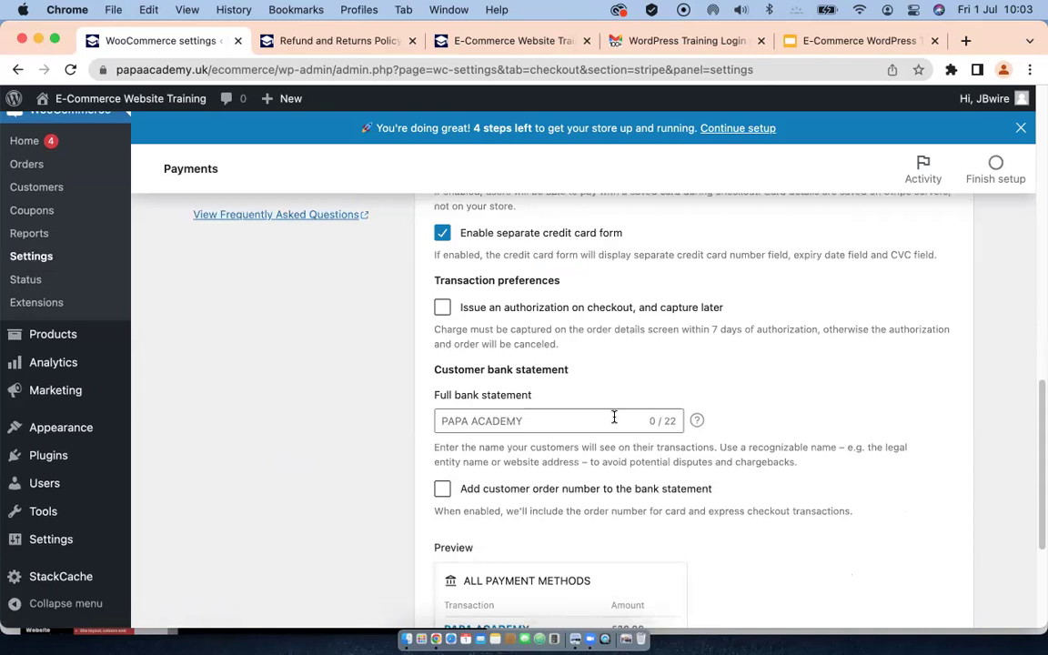
pyautogui.scroll(3, 617, 445)
pyautogui.scroll(-5, 614, 421)
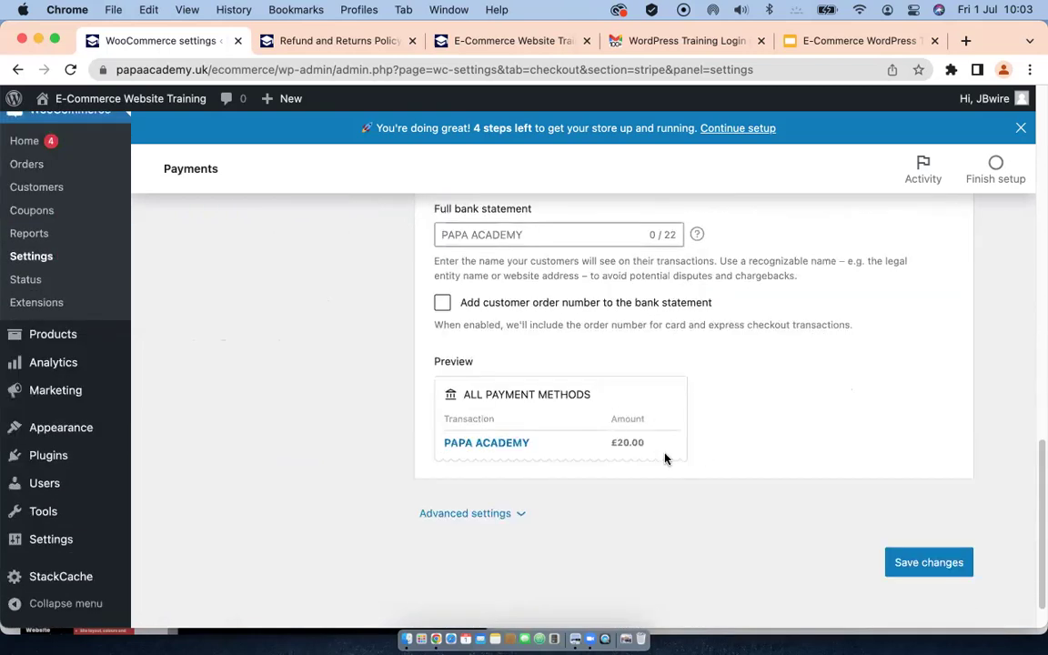
pyautogui.scroll(6, 533, 391)
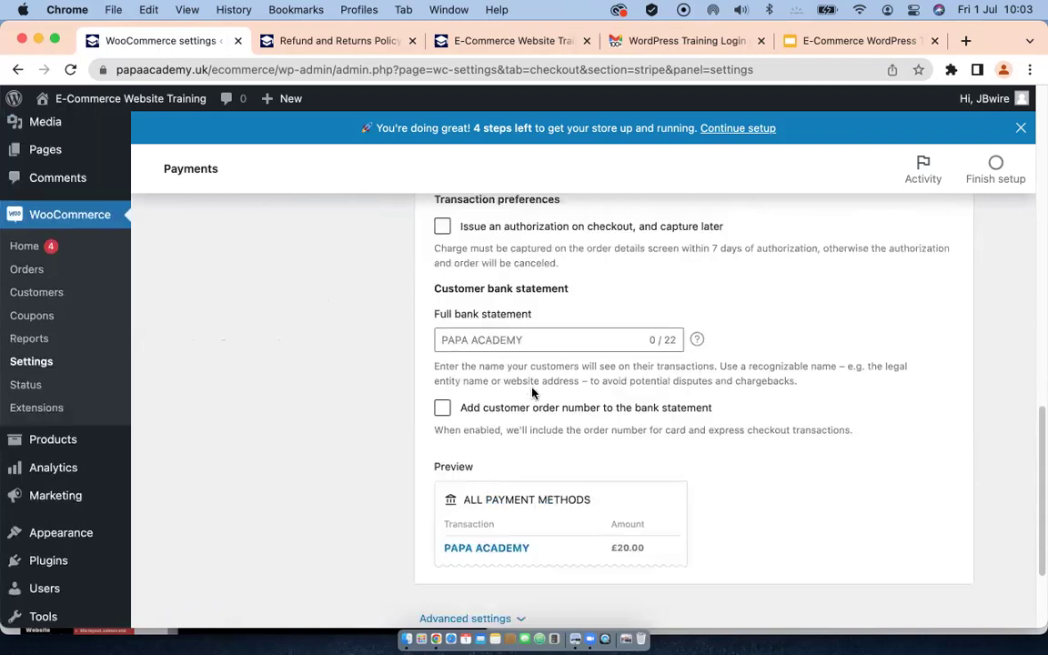
pyautogui.scroll(4, 534, 391)
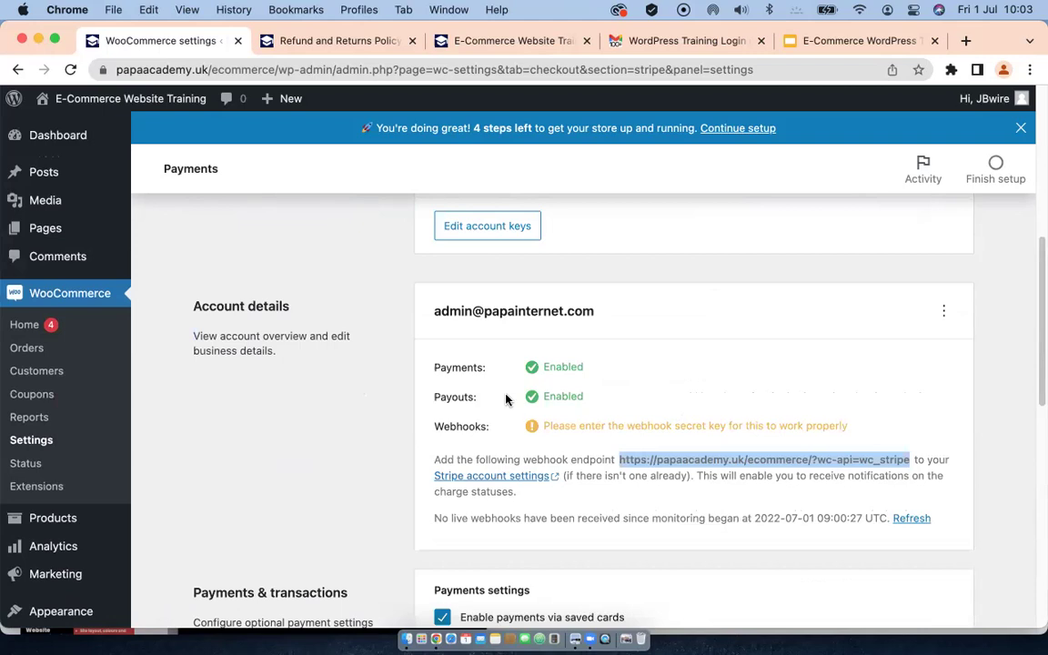
# Step: Save the Stripe settings with saved-card payments and a separate credit card form enabled
pyautogui.scroll(-2, 507, 400)
pyautogui.scroll(-1, 508, 400)
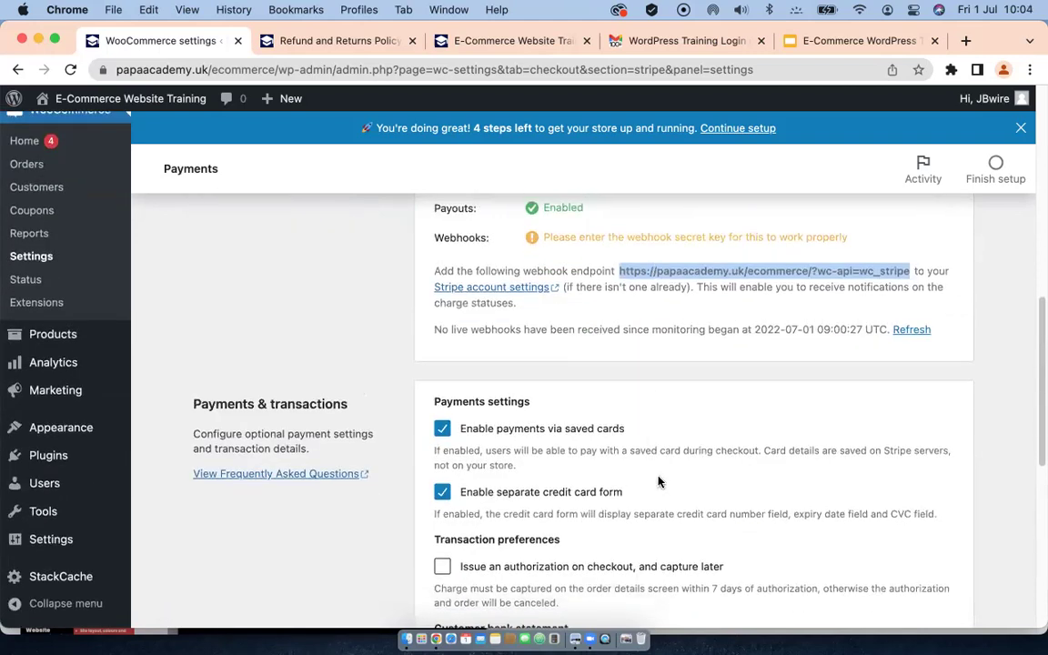
pyautogui.scroll(-2, 661, 482)
pyautogui.scroll(-6, 650, 510)
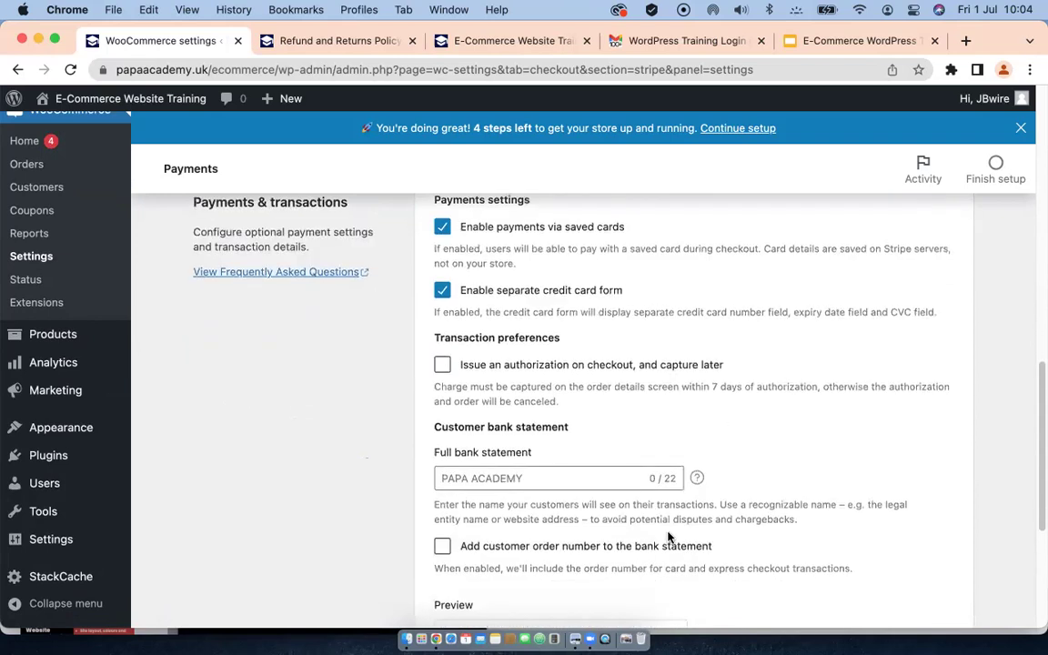
pyautogui.click(932, 527)
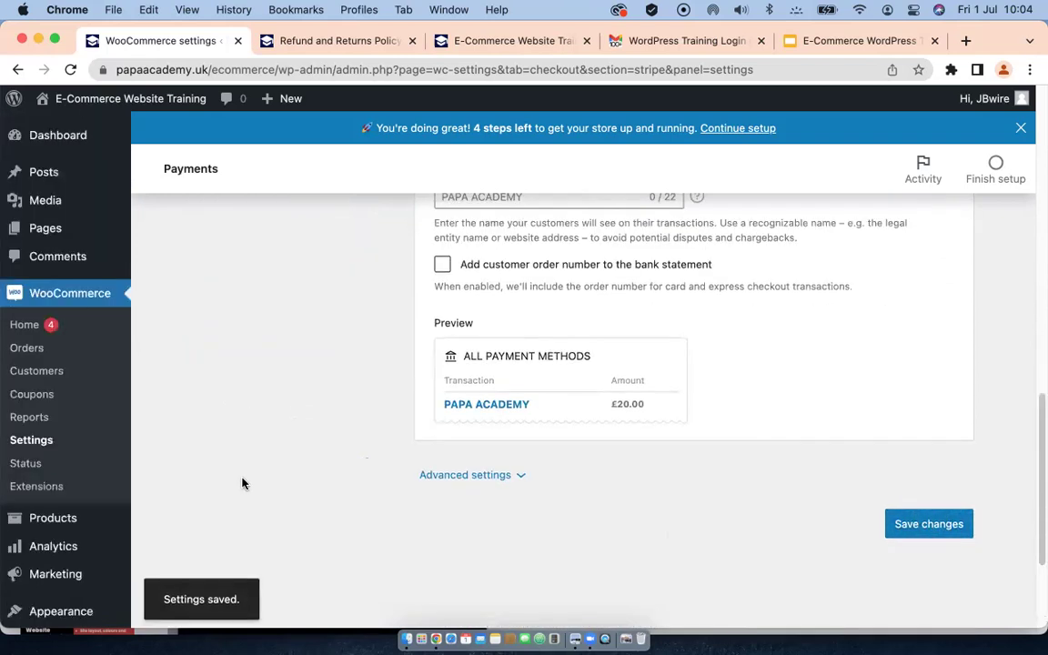
pyautogui.scroll(-2, 273, 455)
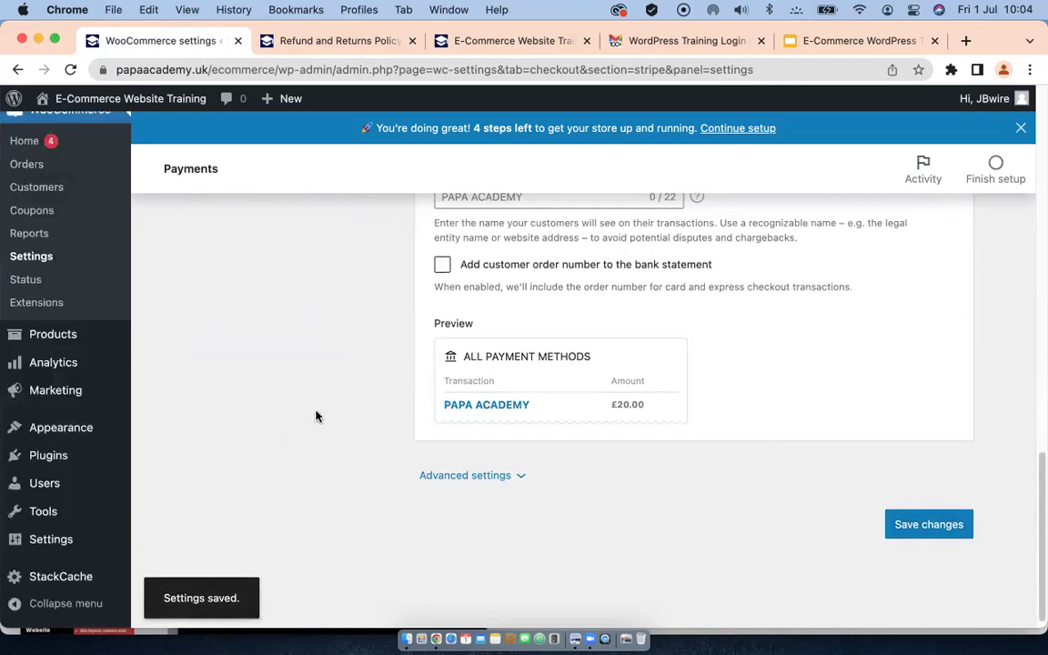
pyautogui.scroll(4, 315, 416)
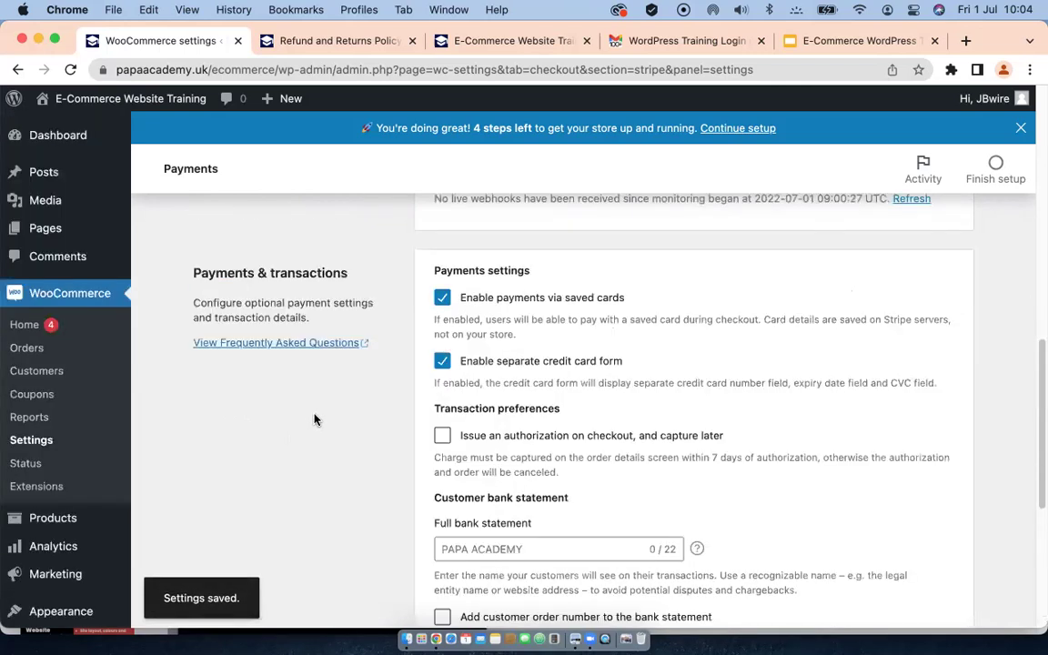
pyautogui.scroll(-4, 316, 419)
pyautogui.click(906, 514)
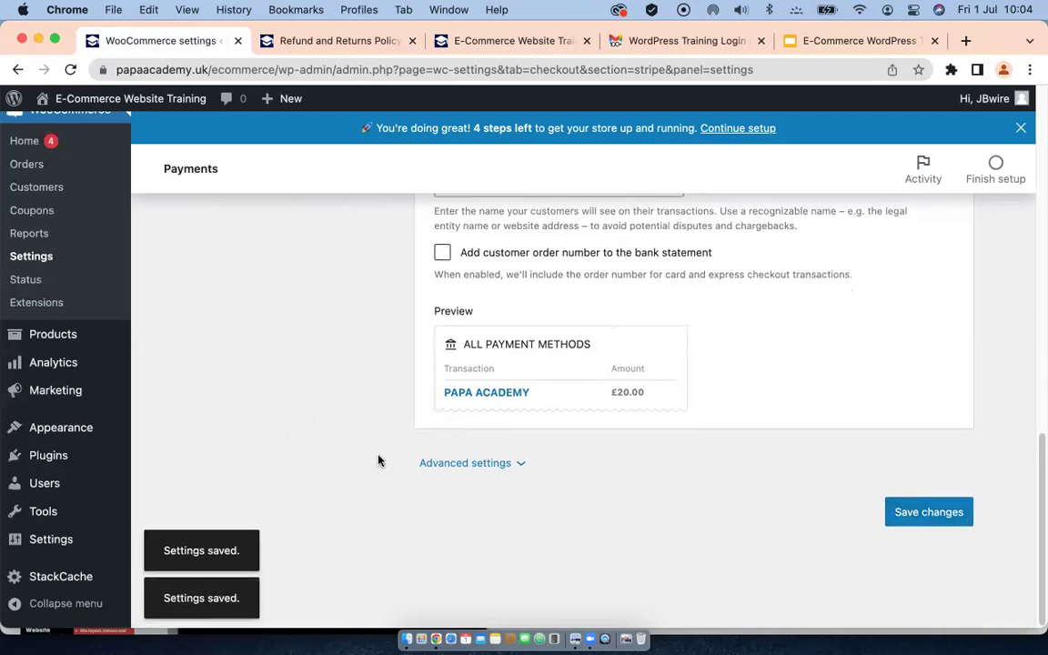
pyautogui.scroll(10, 362, 437)
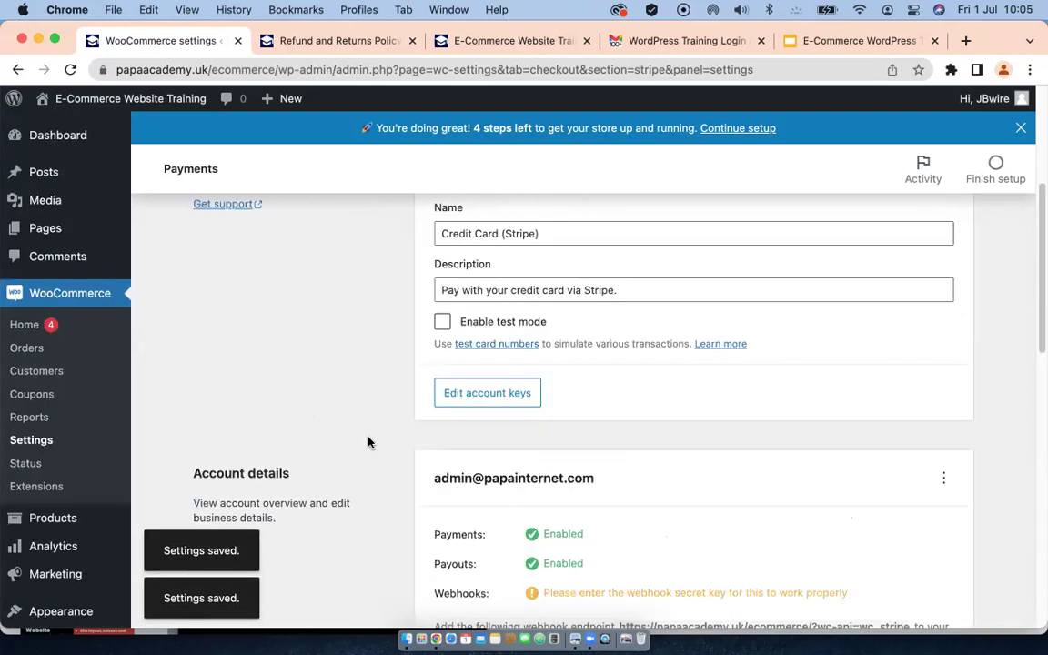
pyautogui.scroll(4, 369, 441)
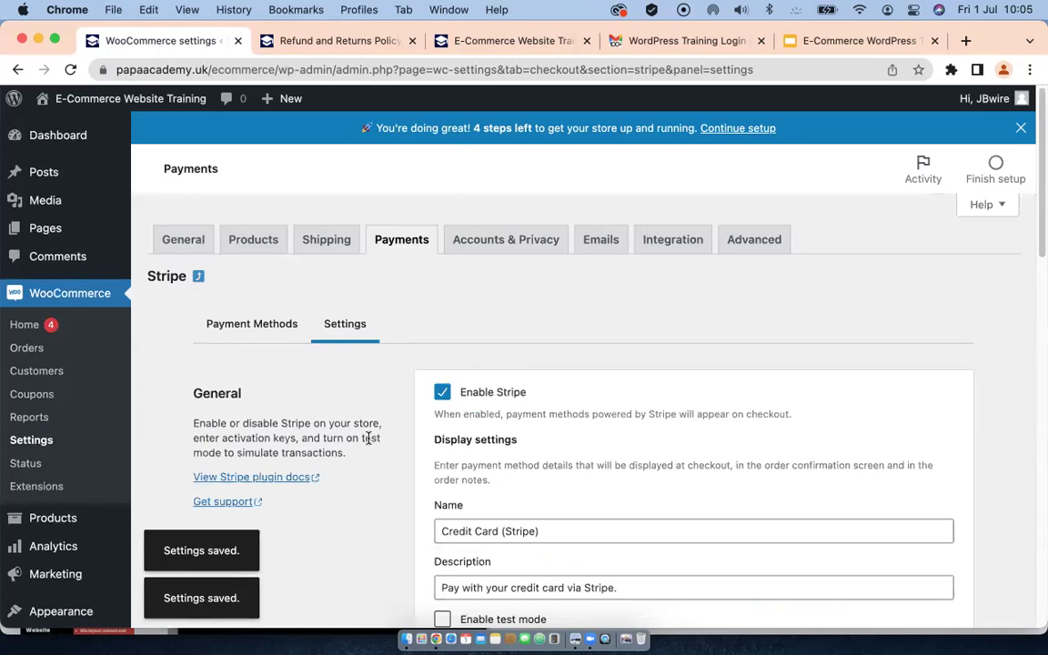
pyautogui.click(262, 323)
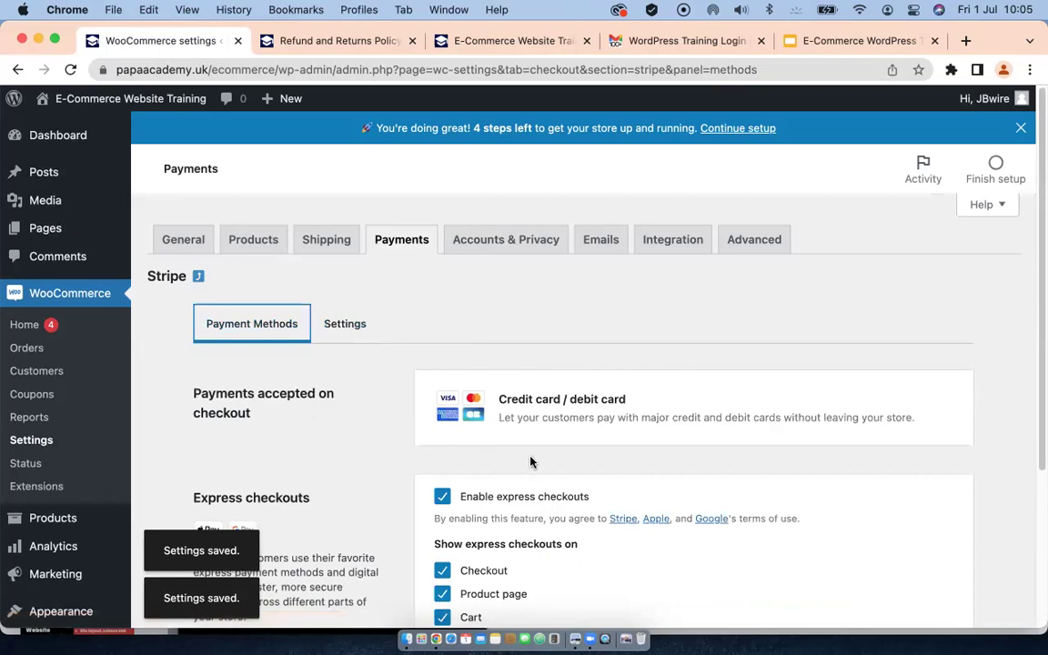
pyautogui.scroll(-3, 381, 431)
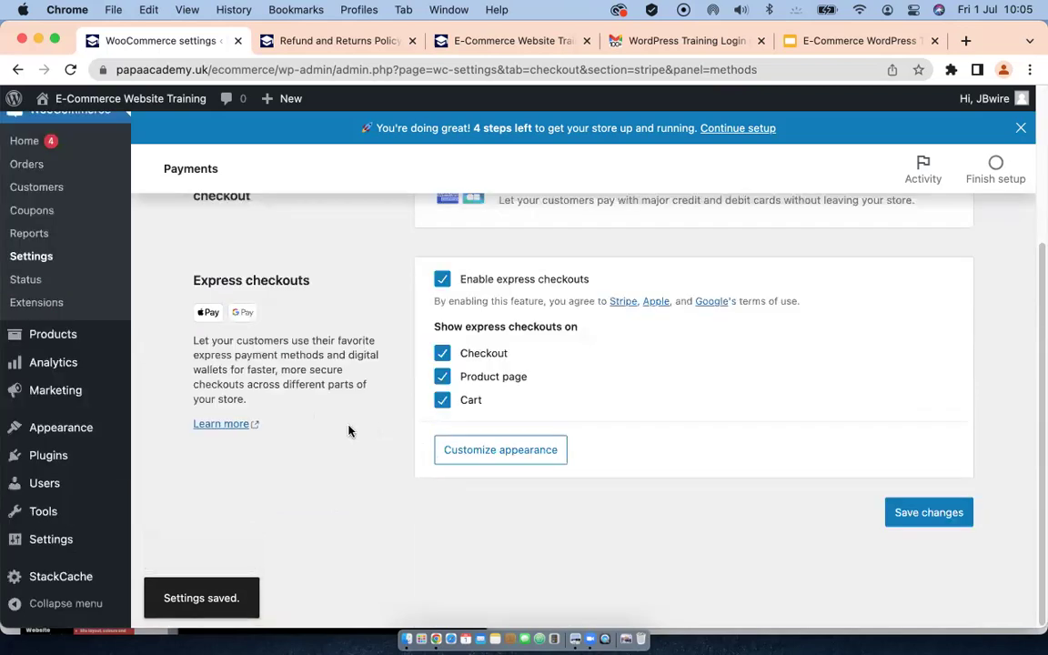
pyautogui.scroll(2, 350, 426)
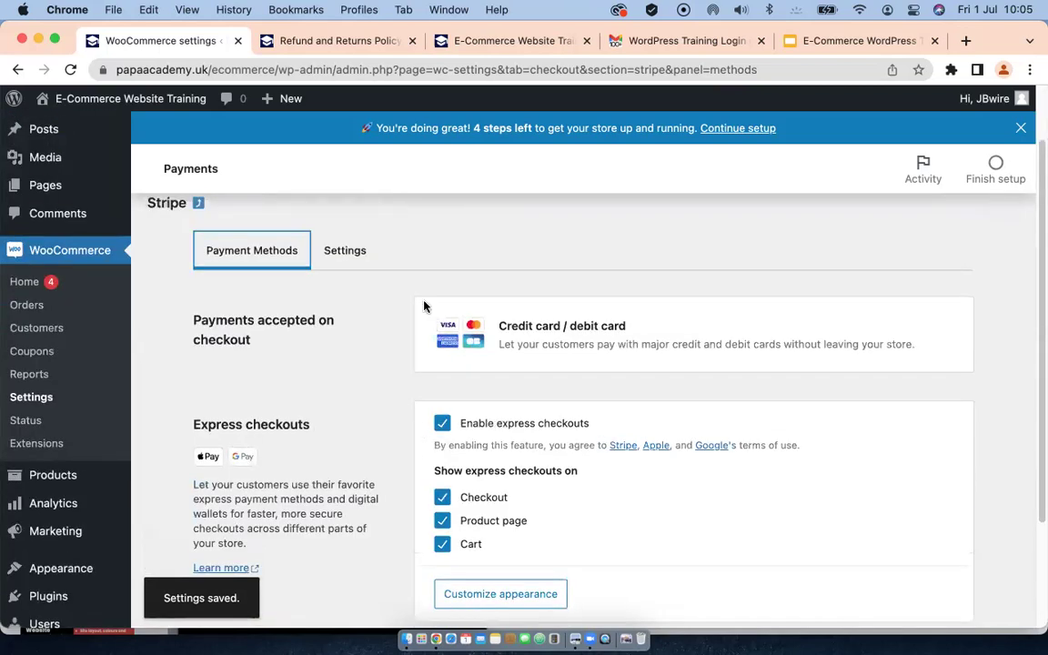
pyautogui.scroll(1, 366, 356)
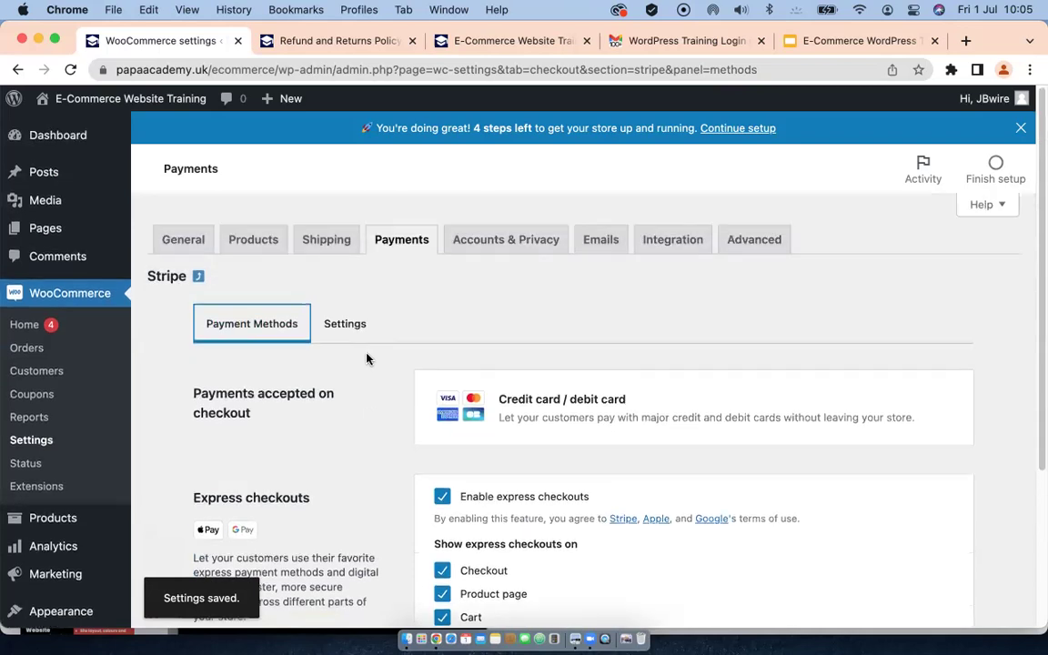
pyautogui.click(400, 241)
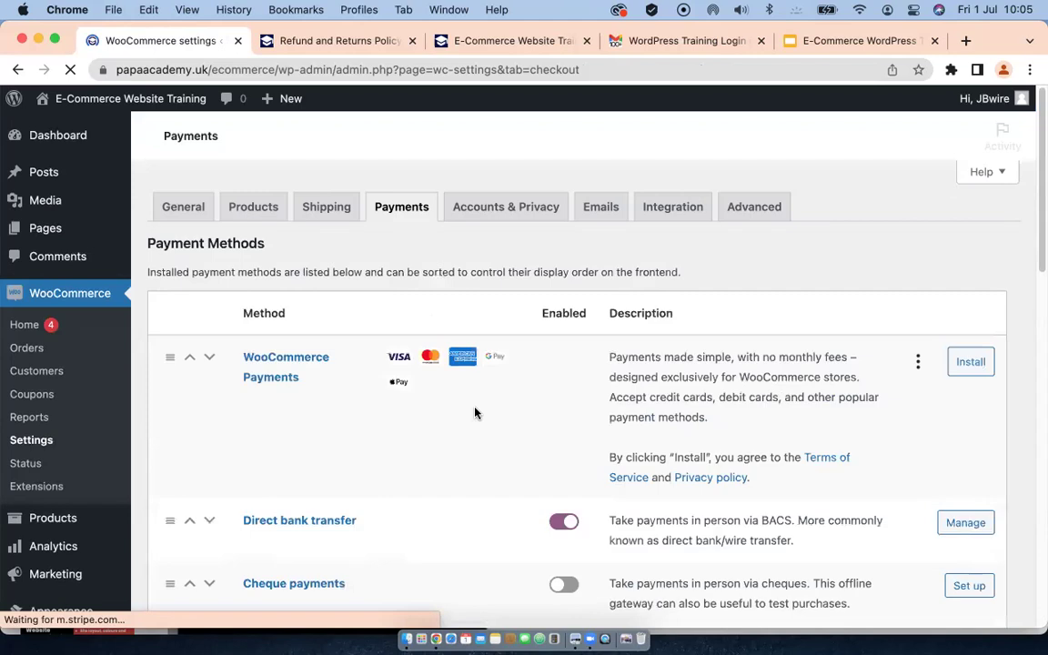
pyautogui.scroll(-1, 481, 407)
pyautogui.scroll(-4, 481, 407)
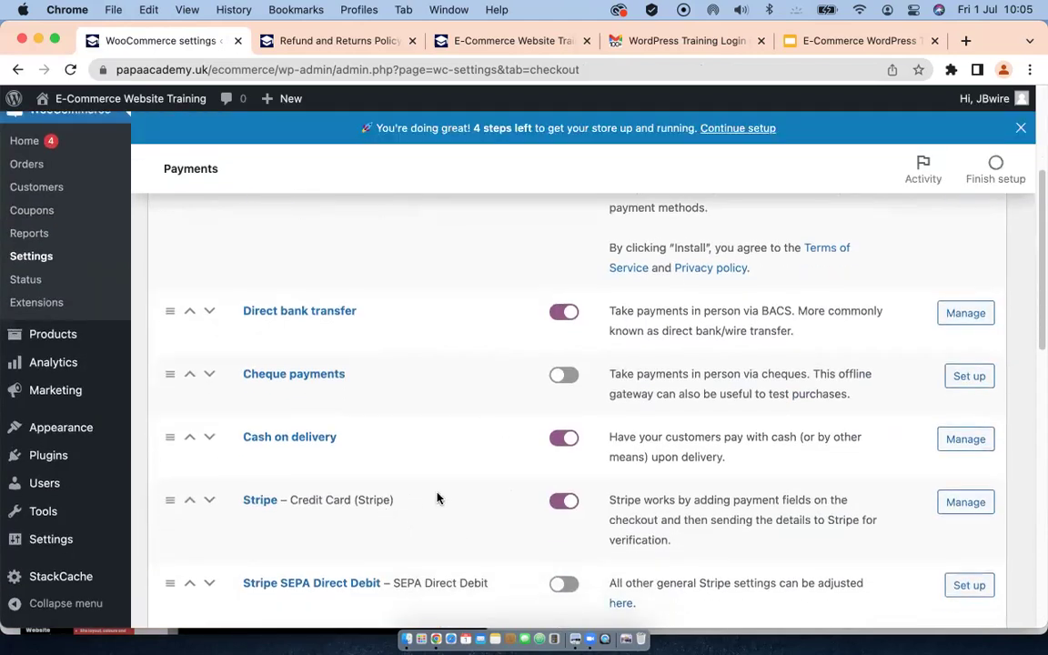
pyautogui.scroll(-3, 437, 498)
pyautogui.scroll(-3, 391, 421)
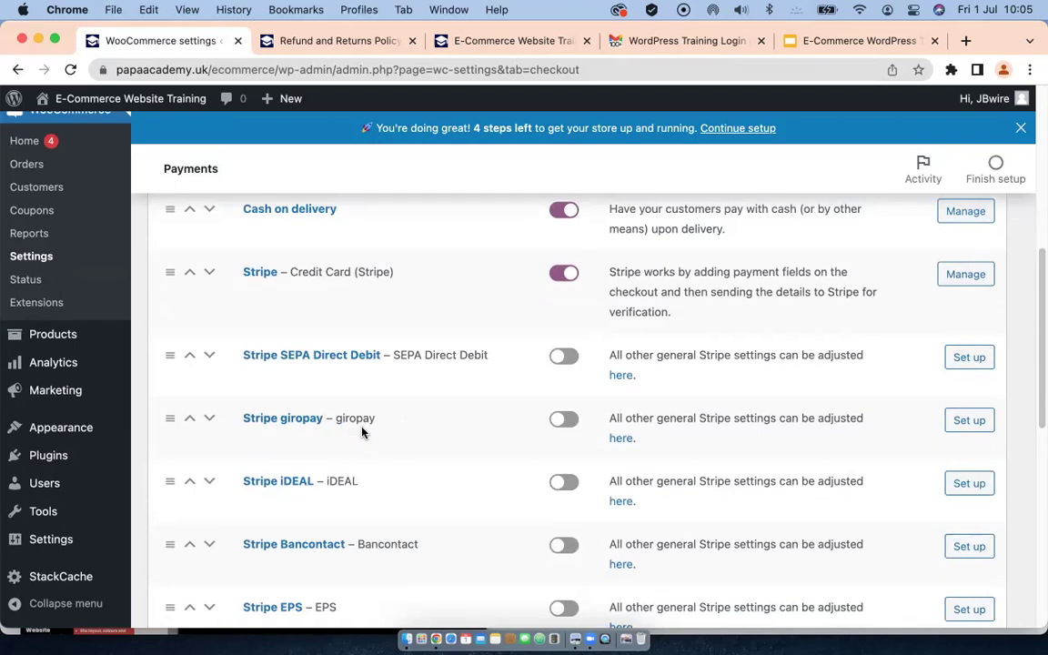
pyautogui.scroll(-5, 370, 428)
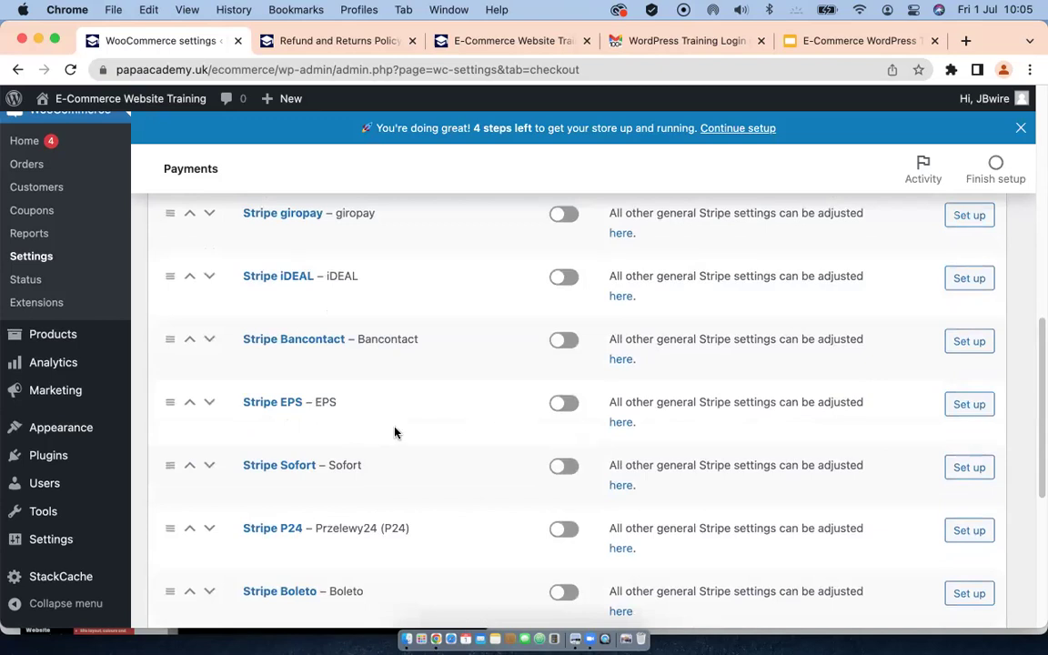
pyautogui.scroll(-5, 380, 474)
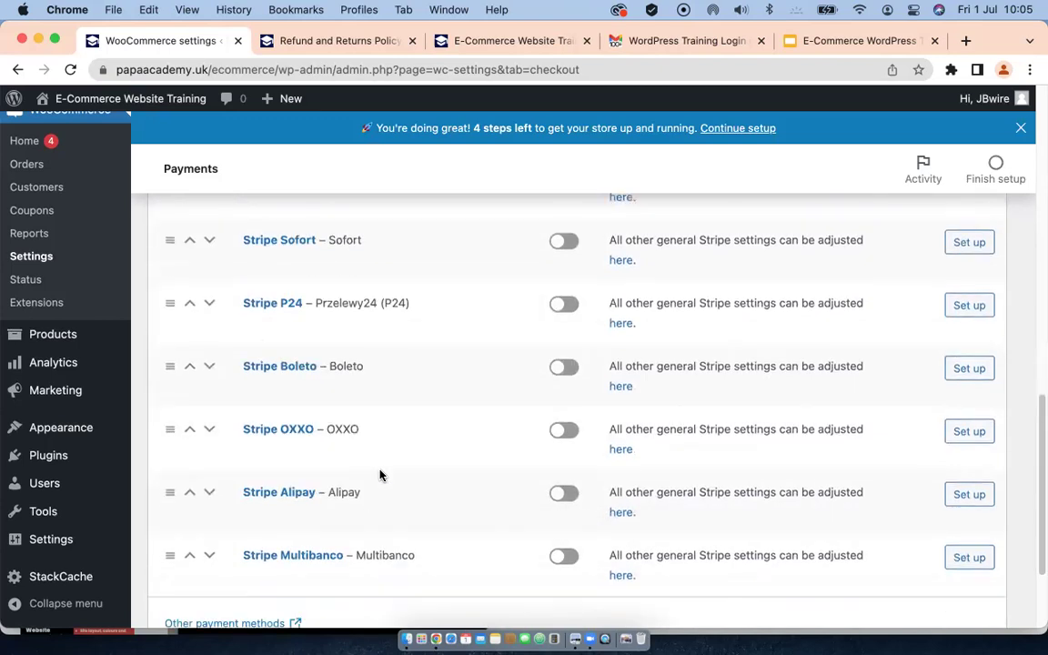
pyautogui.scroll(-3, 381, 474)
pyautogui.scroll(15, 389, 406)
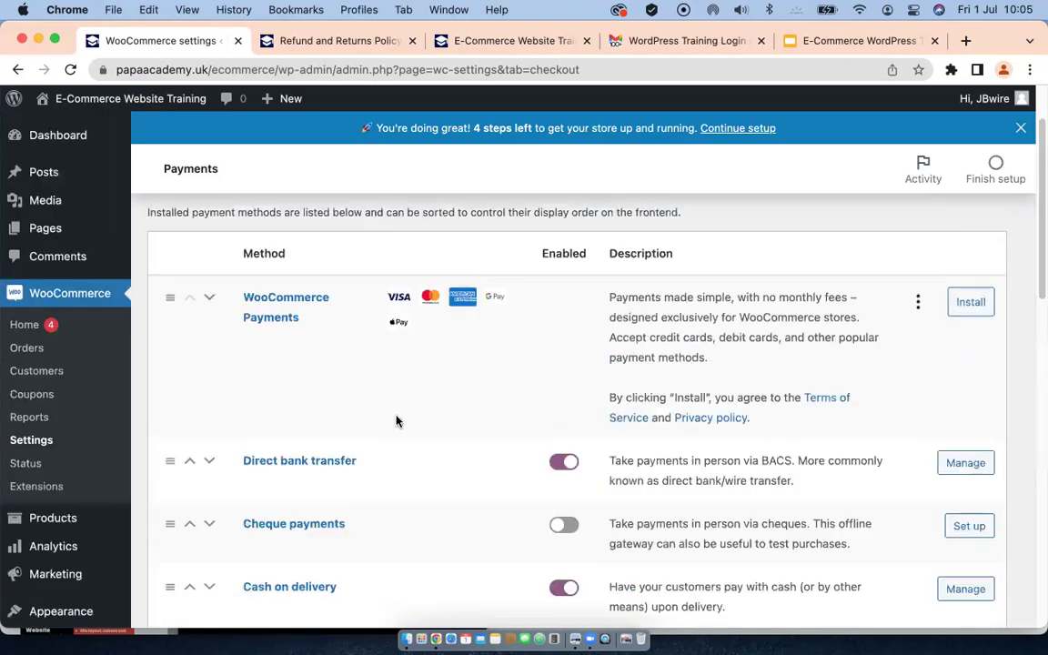
pyautogui.scroll(-4, 393, 425)
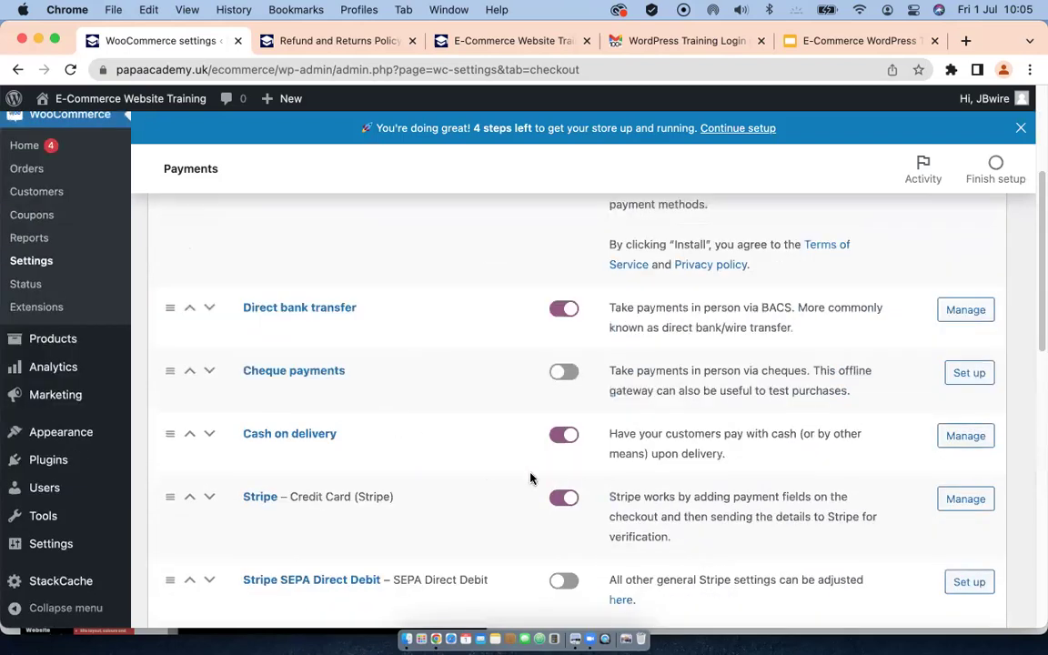
pyautogui.scroll(-1, 374, 533)
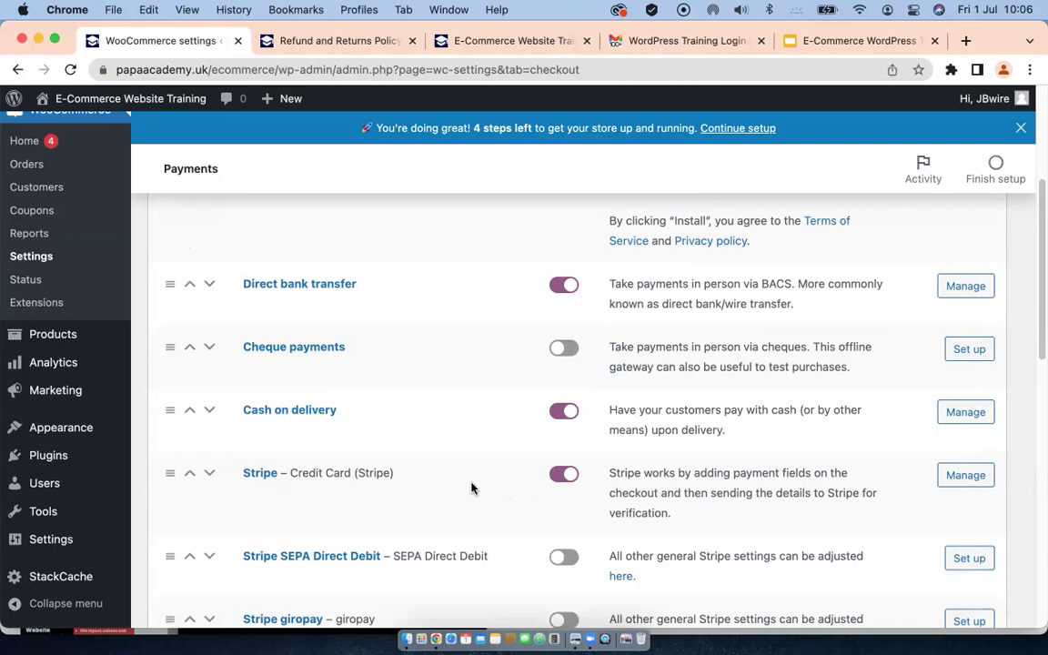
pyautogui.scroll(-10, 378, 491)
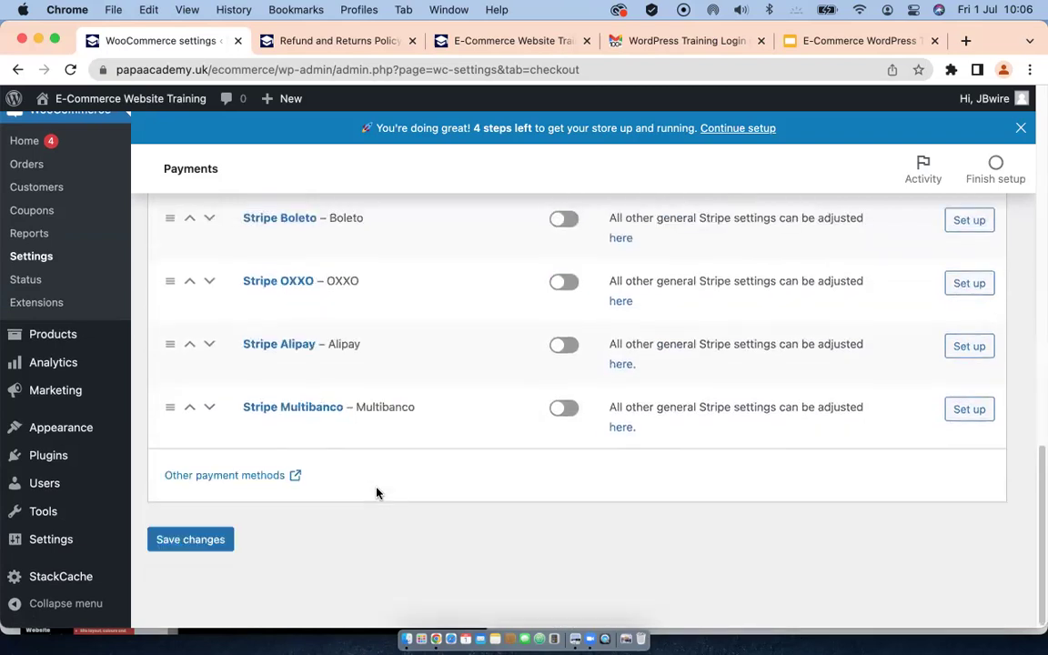
pyautogui.click(223, 477)
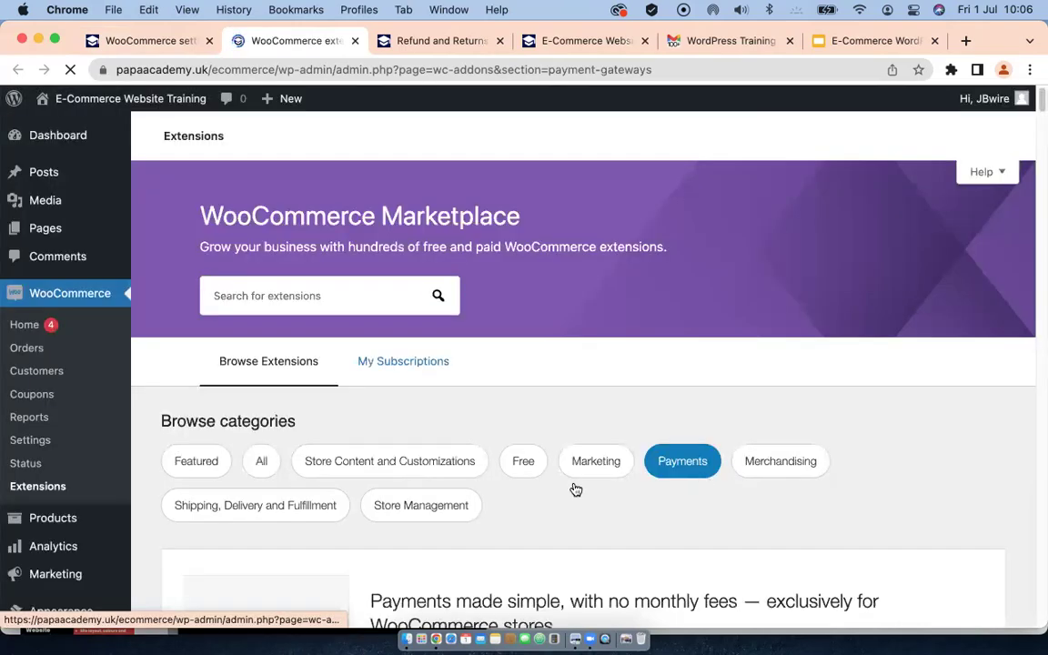
pyautogui.scroll(-5, 575, 489)
pyautogui.scroll(-3, 576, 488)
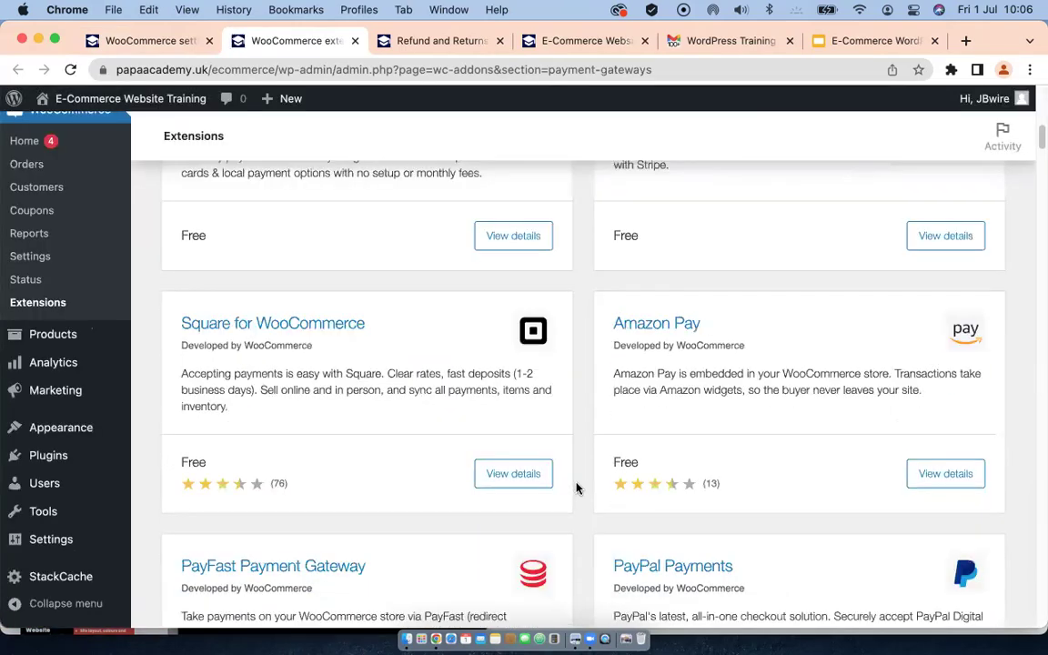
pyautogui.scroll(-2, 578, 489)
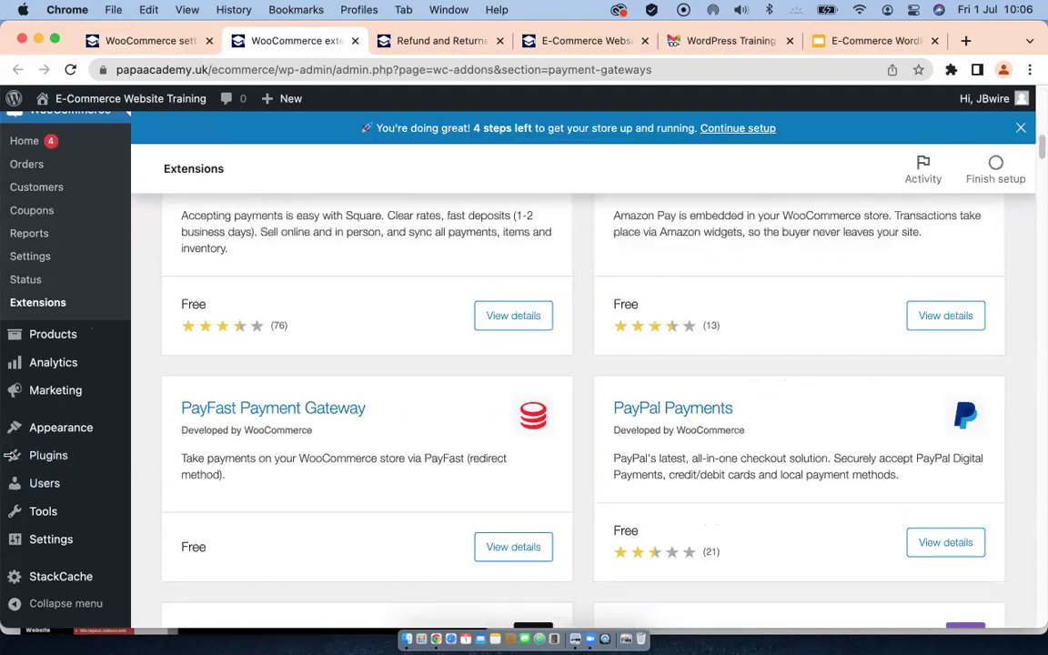
pyautogui.click(946, 544)
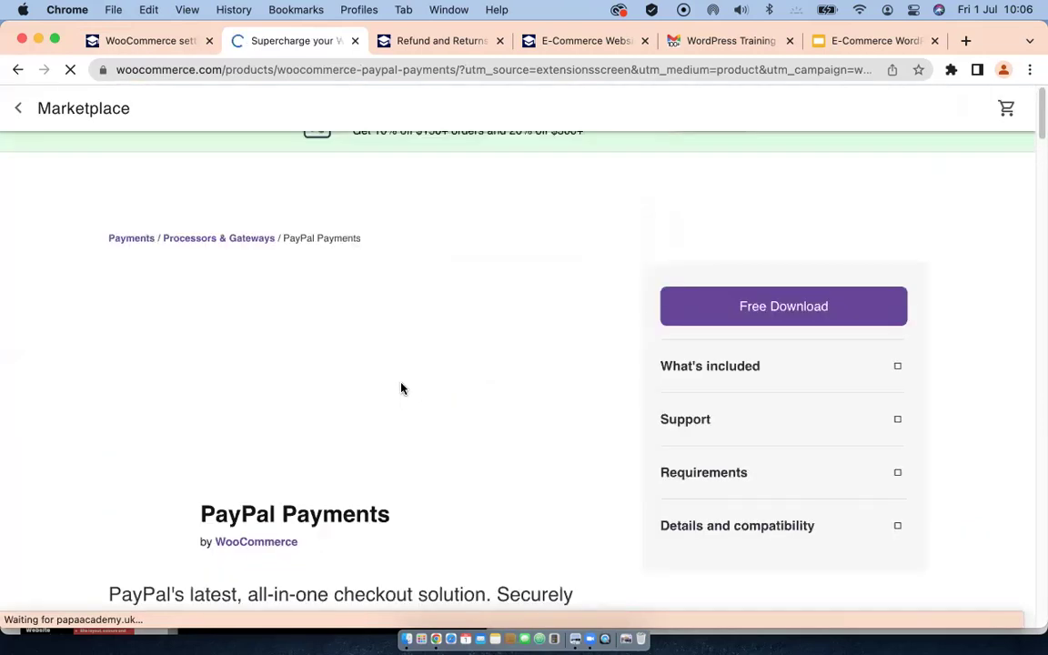
pyautogui.scroll(-3, 401, 389)
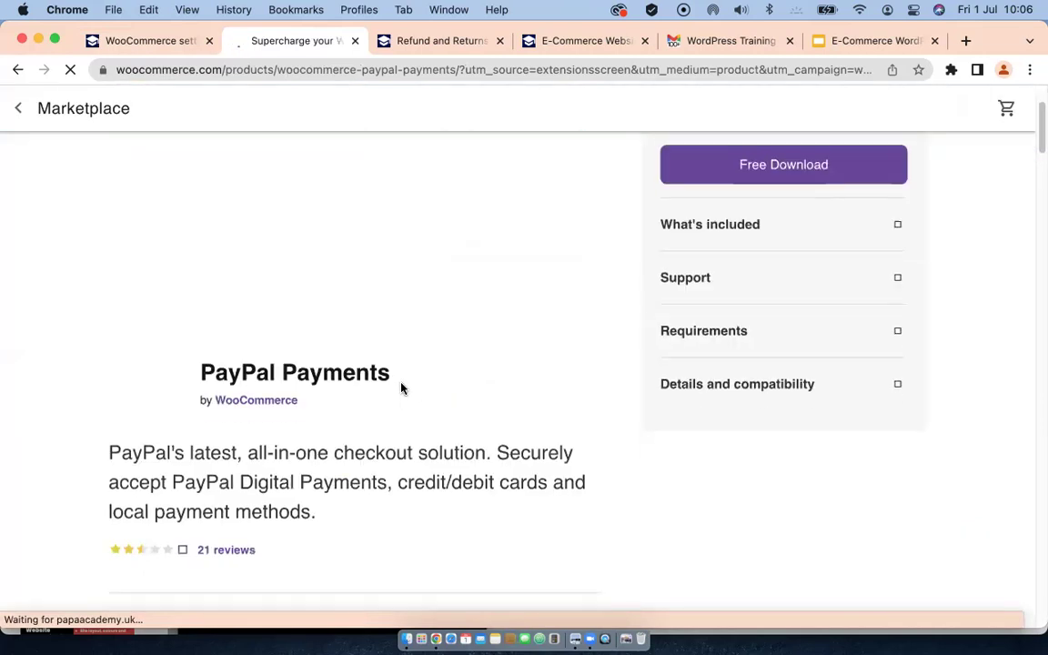
pyautogui.click(354, 42)
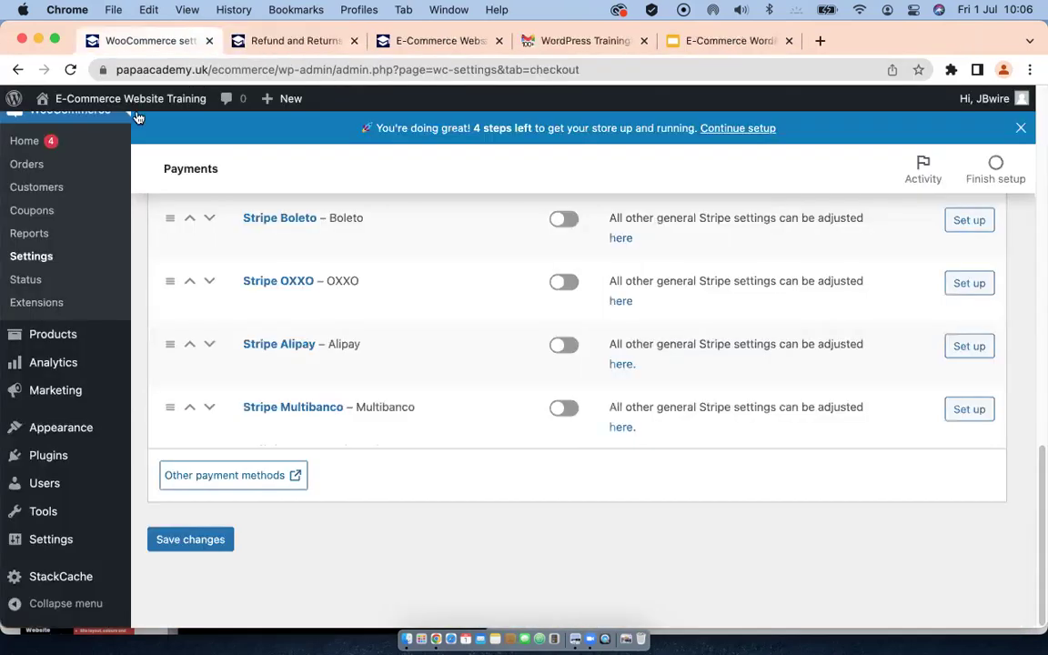
pyautogui.moveTo(70, 459)
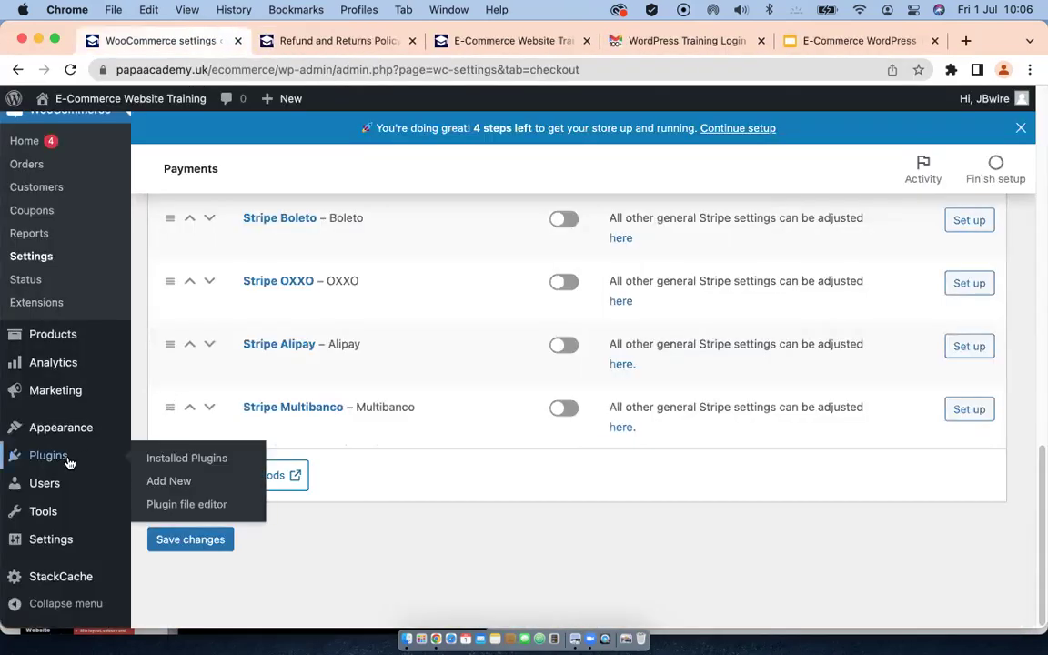
# Step: Search the Add Plugins directory for 'paypal' to bring up WooCommerce PayPal Payments
pyautogui.click(162, 482)
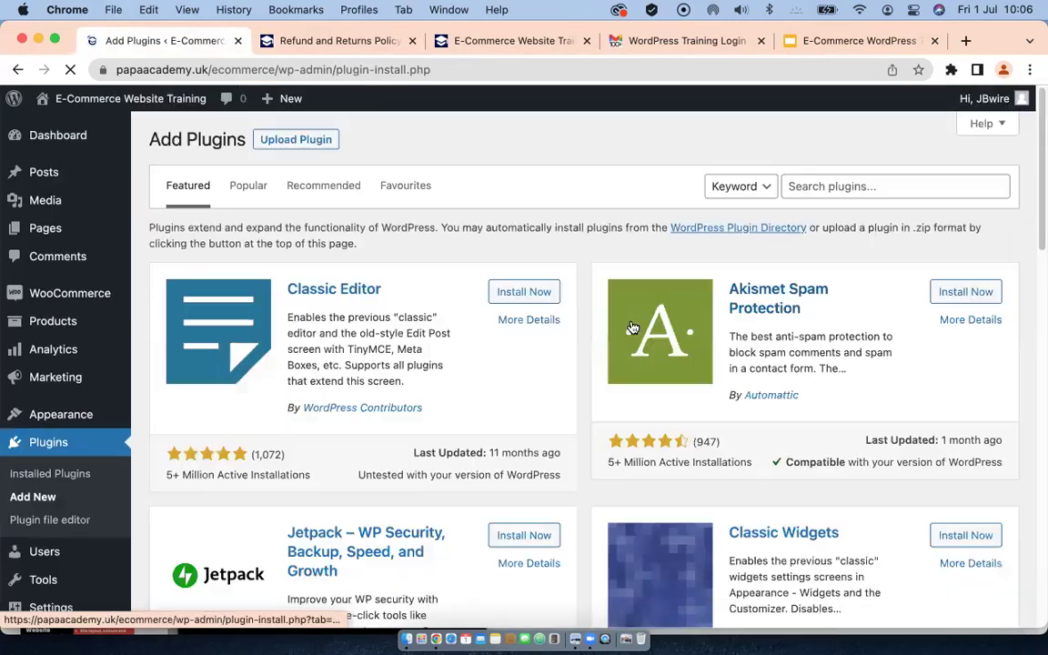
pyautogui.click(790, 186)
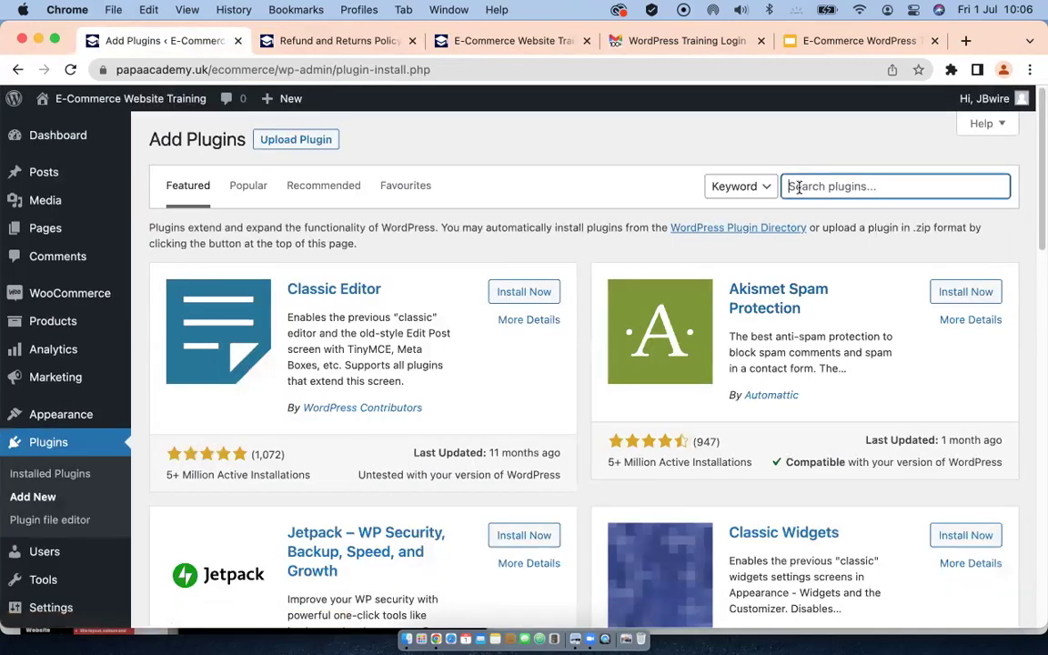
pyautogui.write('paypal')
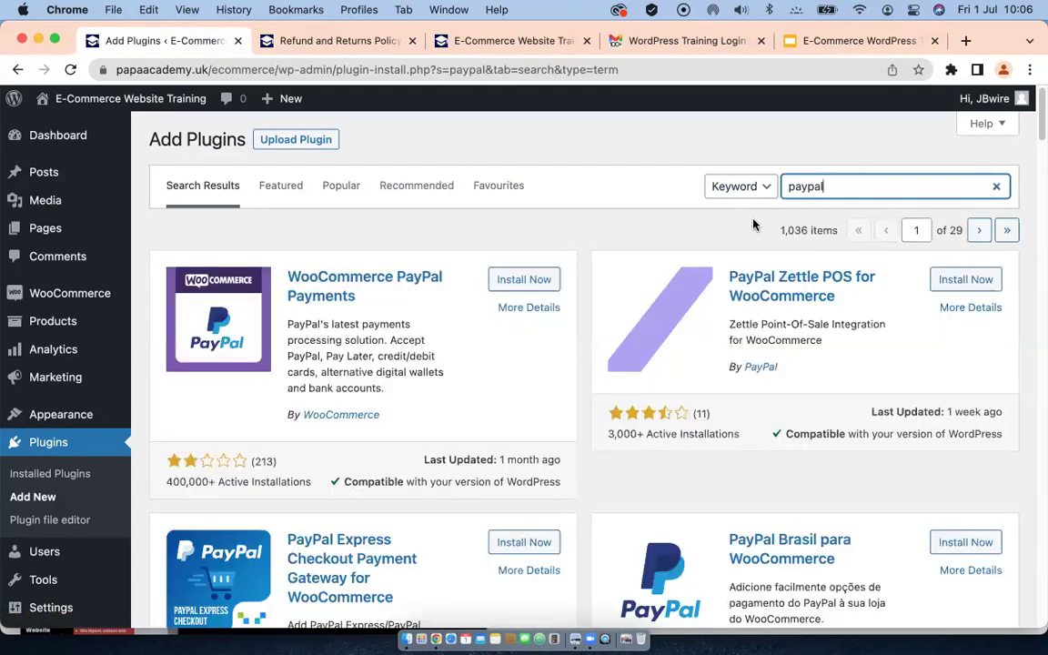
pyautogui.scroll(-1, 448, 363)
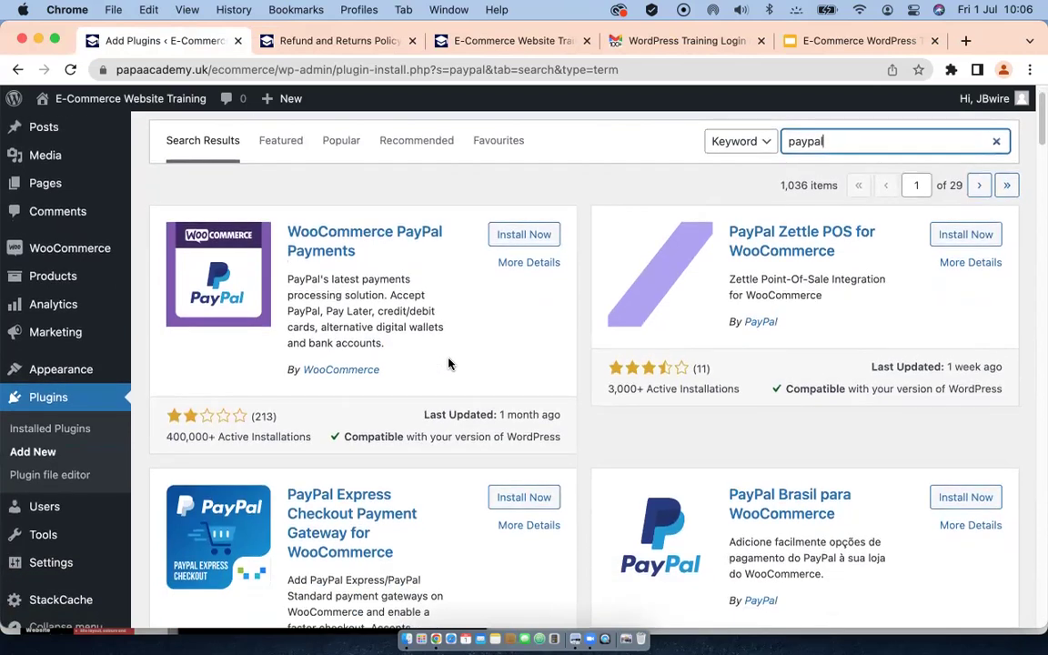
pyautogui.scroll(-1, 448, 364)
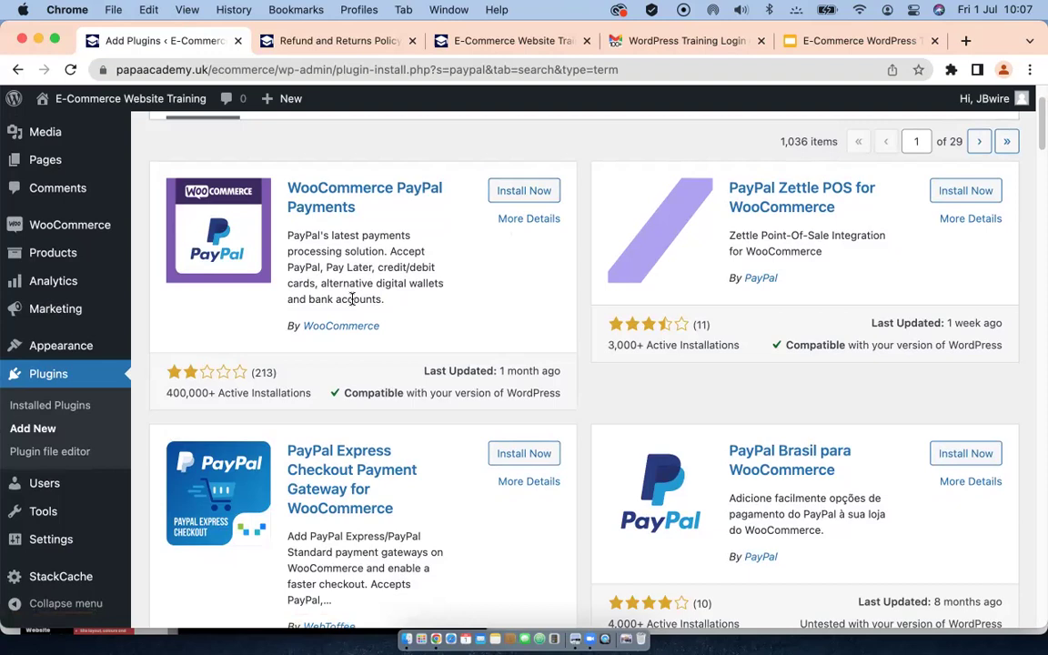
# Step: Install and activate WooCommerce PayPal Payments 1.8.1
pyautogui.click(525, 192)
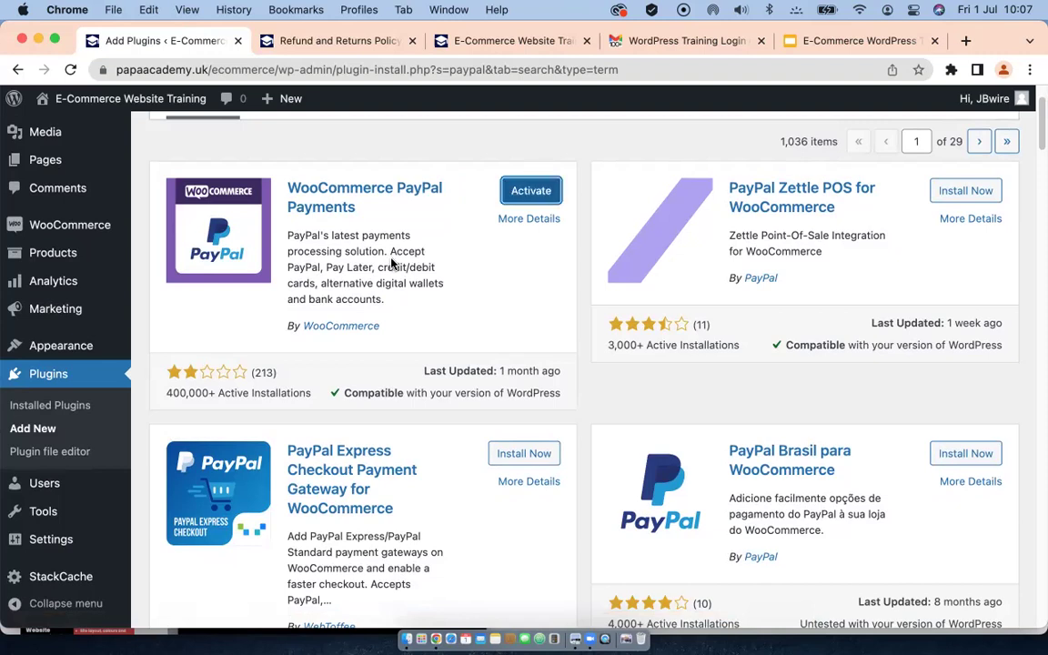
pyautogui.click(530, 191)
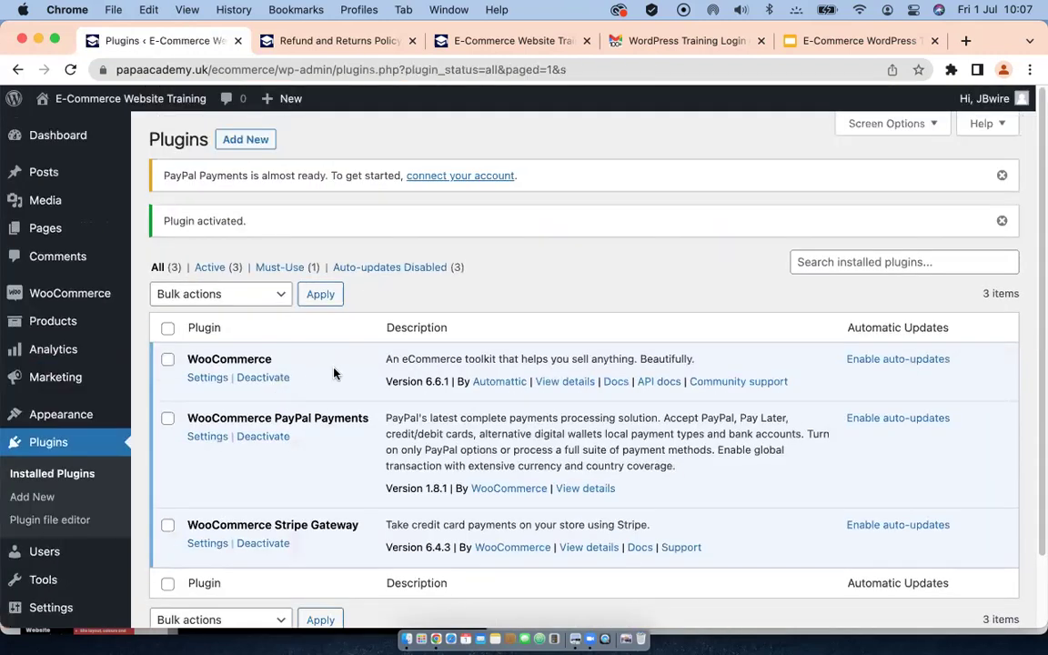
pyautogui.scroll(-2, 421, 398)
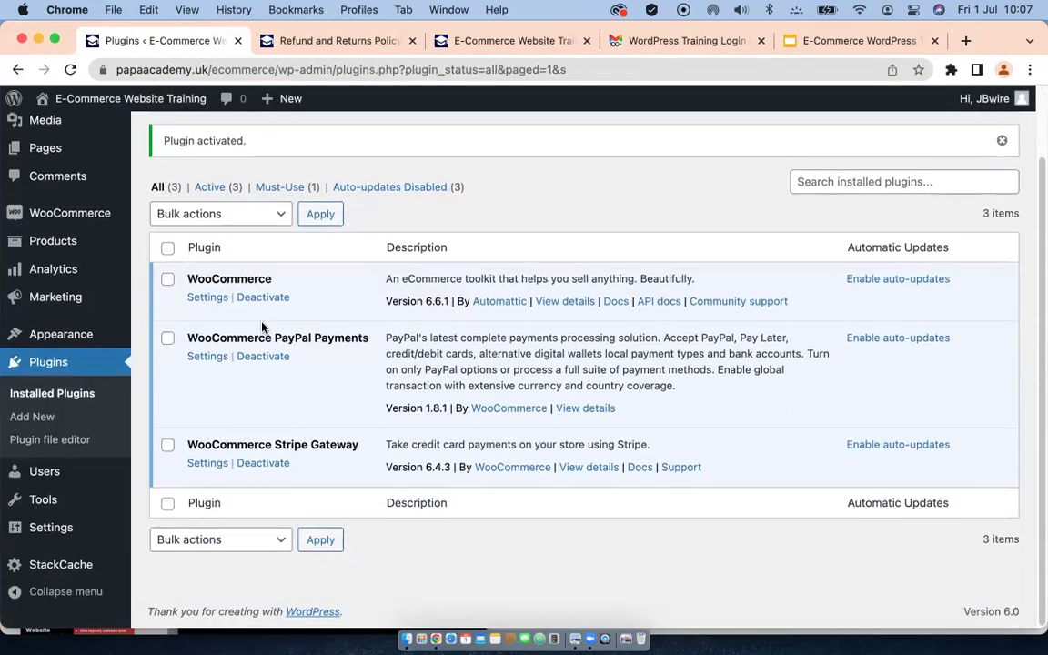
# Step: Open the WooCommerce PayPal Payments settings page and look through its options
pyautogui.click(207, 356)
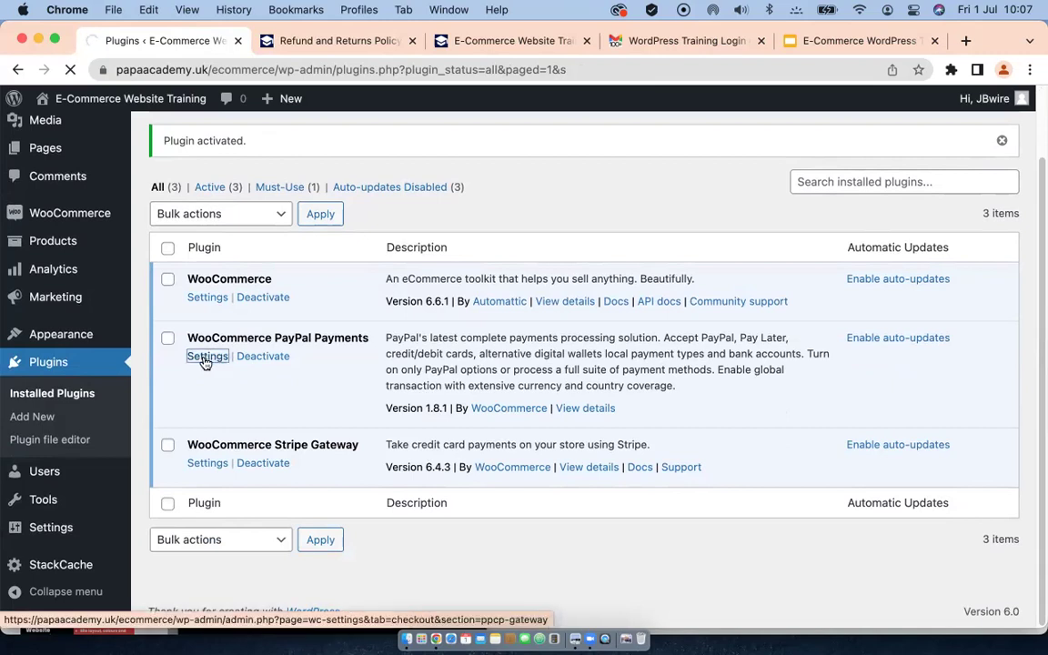
pyautogui.moveTo(71, 248)
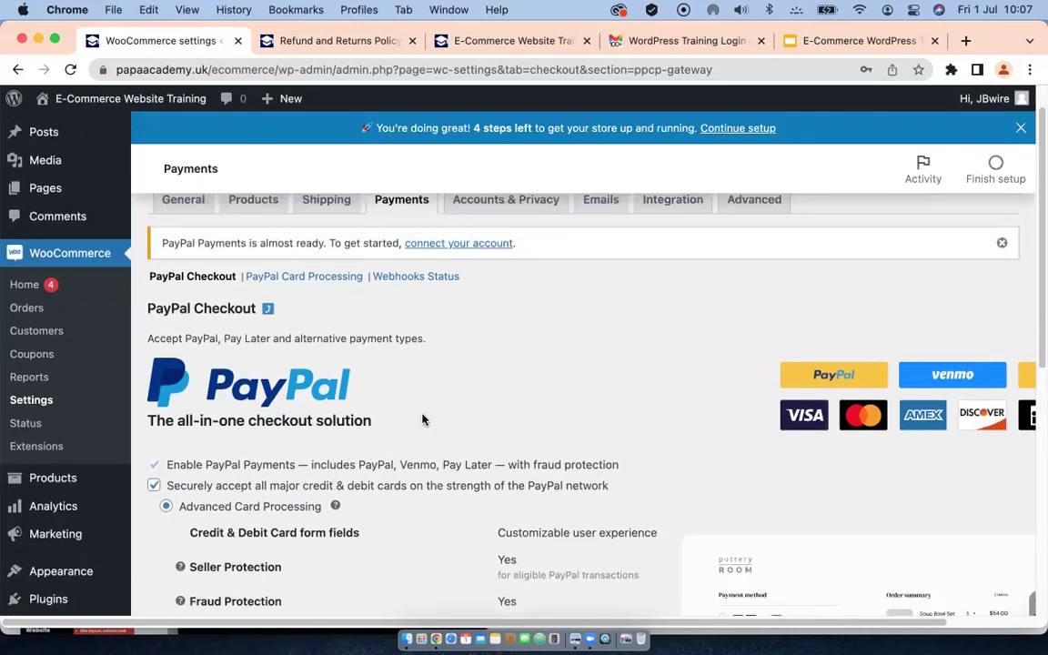
pyautogui.scroll(-3, 422, 420)
pyautogui.scroll(-1, 422, 419)
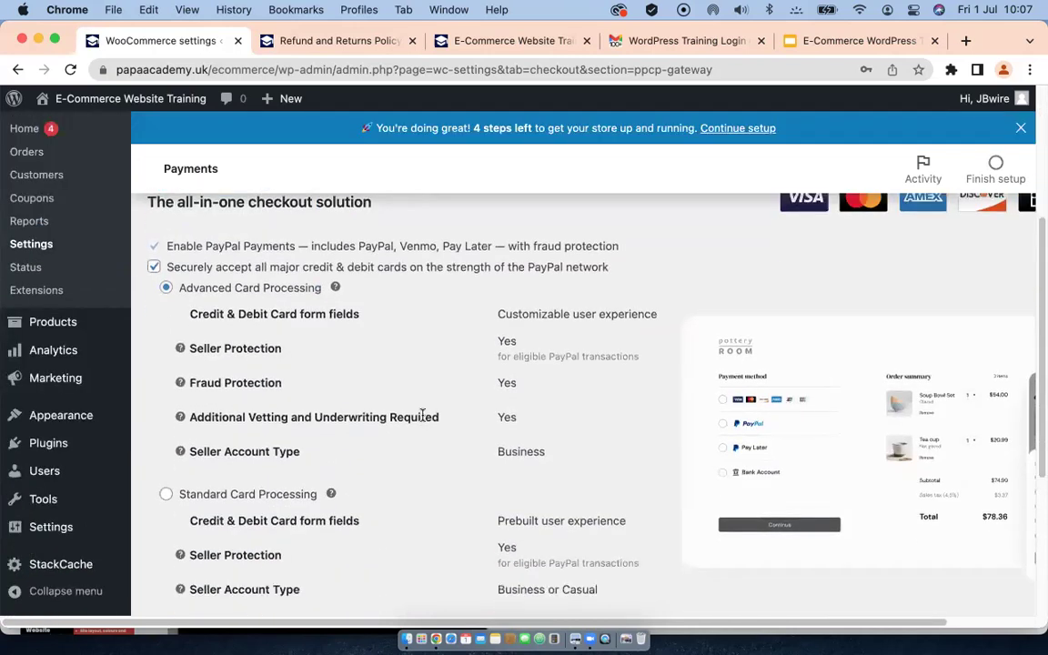
pyautogui.scroll(-5, 422, 419)
pyautogui.scroll(10, 423, 420)
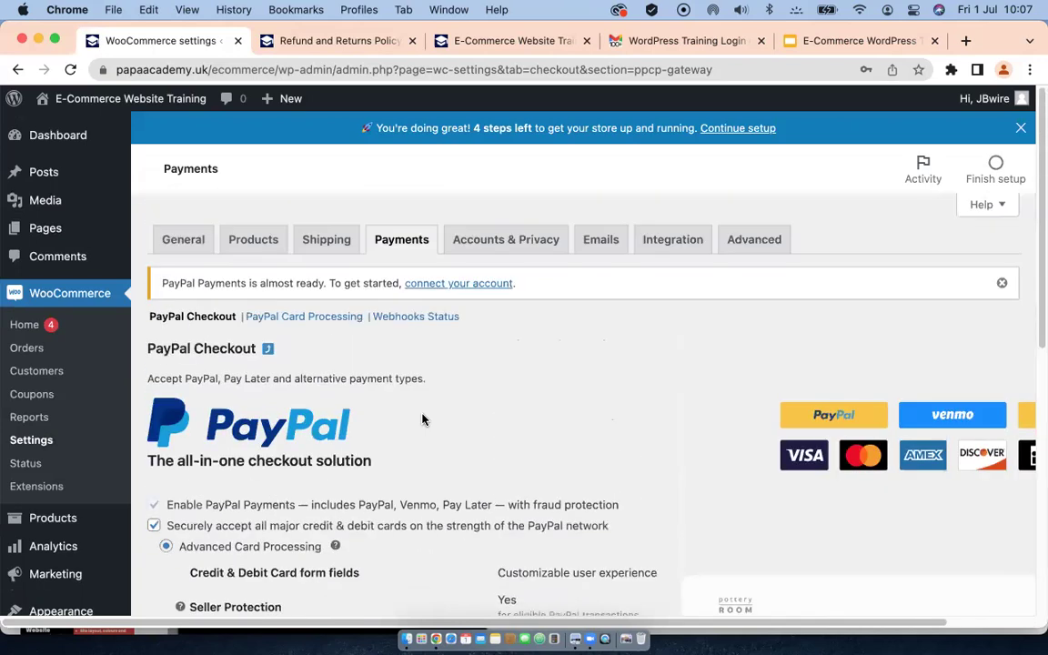
# Step: Activate PayPal to start connecting a PayPal business account to the store
pyautogui.click(466, 282)
pyautogui.scroll(-10, 441, 404)
pyautogui.scroll(-2, 440, 404)
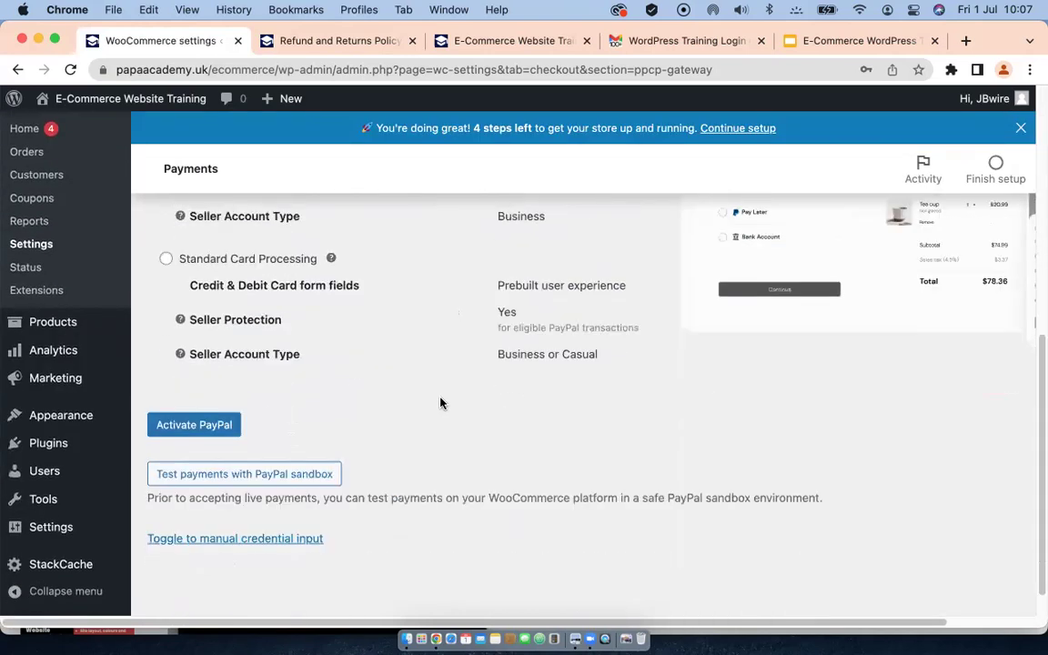
pyautogui.click(204, 424)
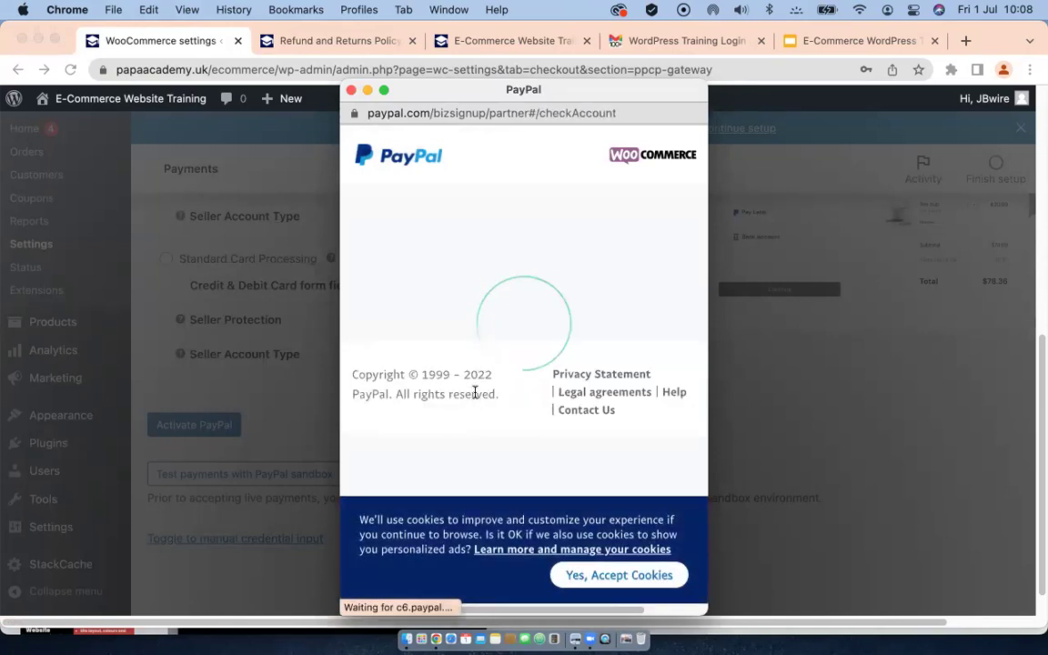
# Step: Dismiss the PayPal sign-up popup without entering any account details
pyautogui.scroll(-5, 480, 379)
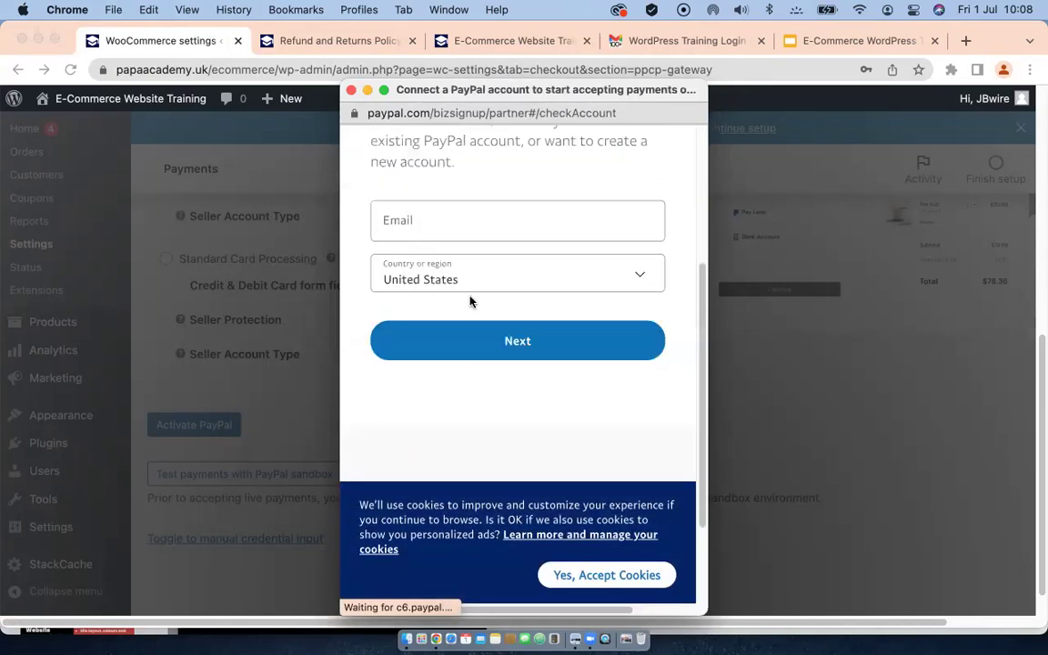
pyautogui.click(445, 219)
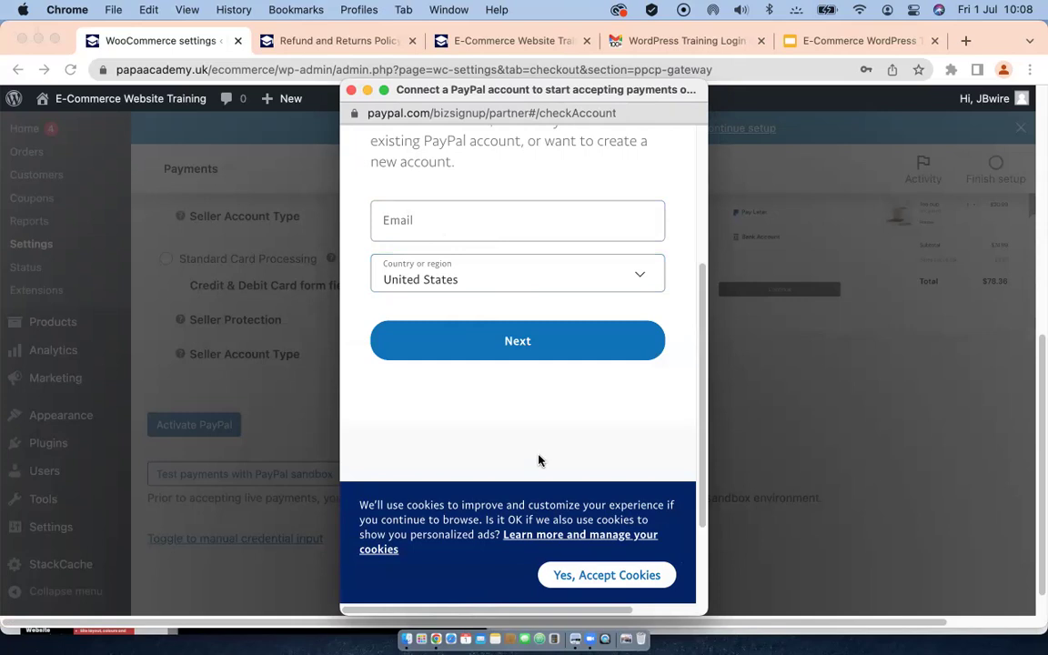
pyautogui.scroll(-2, 533, 462)
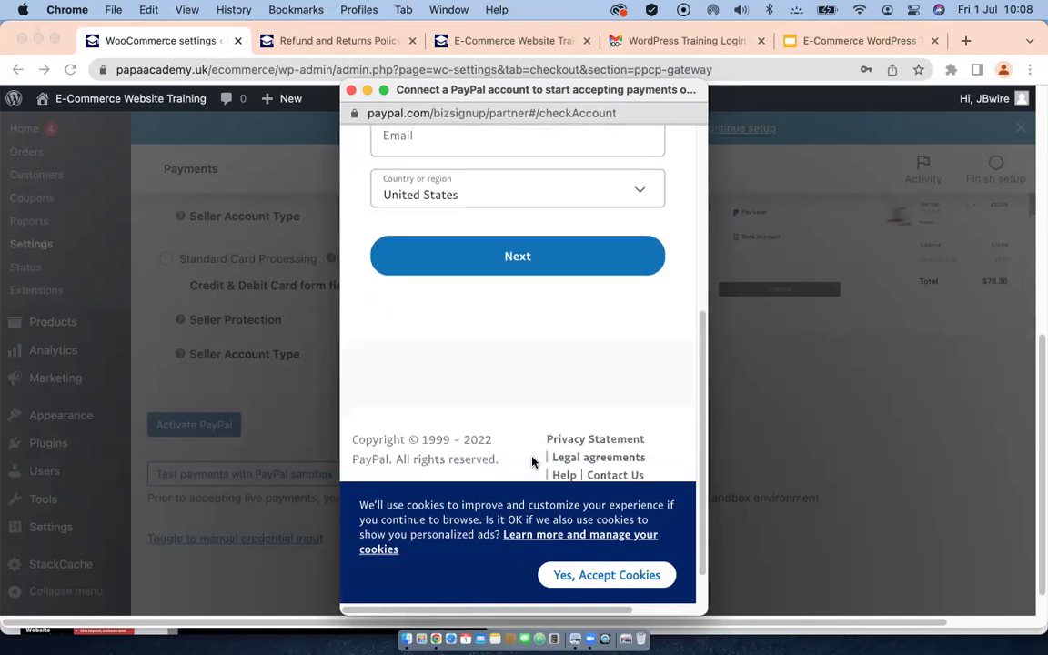
pyautogui.scroll(8, 477, 355)
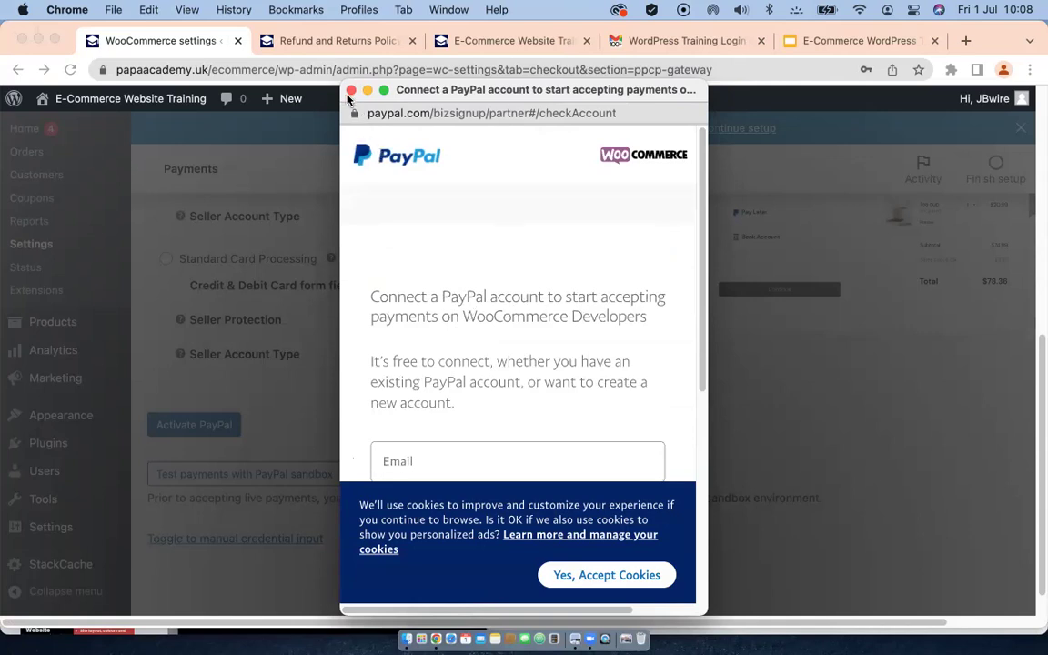
pyautogui.click(352, 95)
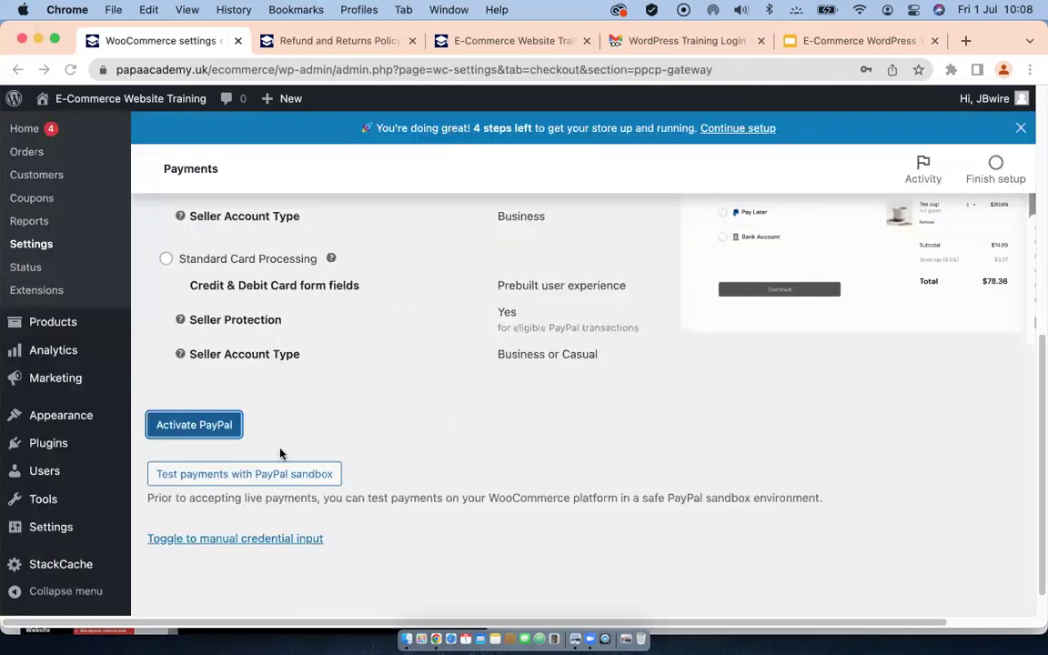
# Step: Leave the PayPal Checkout settings for WooCommerce's Accounts & Privacy settings tab
pyautogui.scroll(-1, 268, 410)
pyautogui.scroll(10, 273, 363)
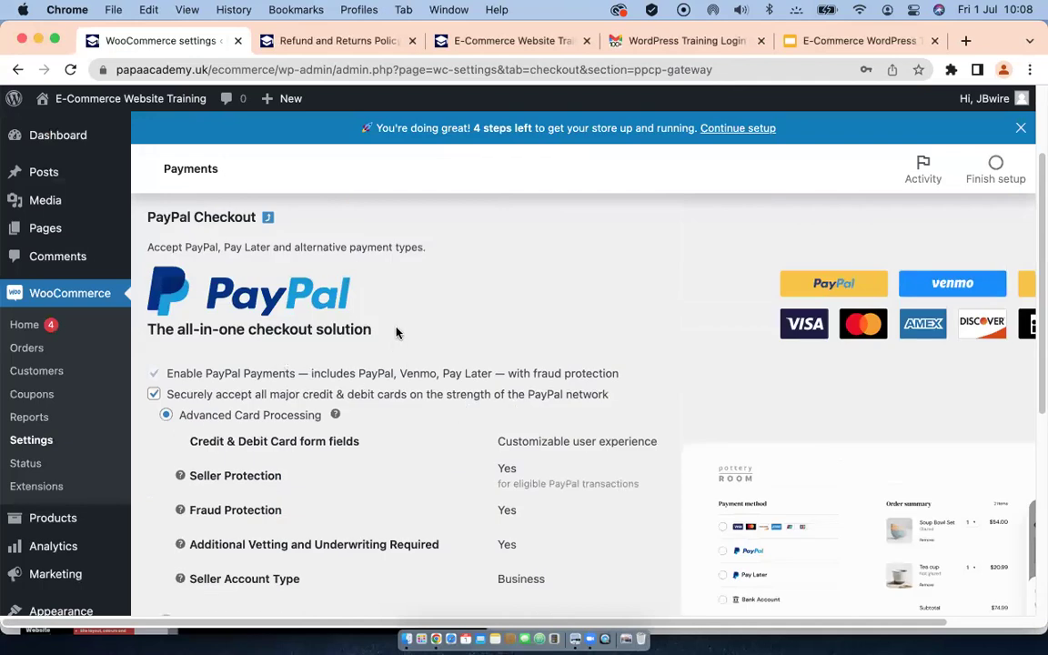
pyautogui.scroll(2, 404, 336)
pyautogui.scroll(1, 471, 284)
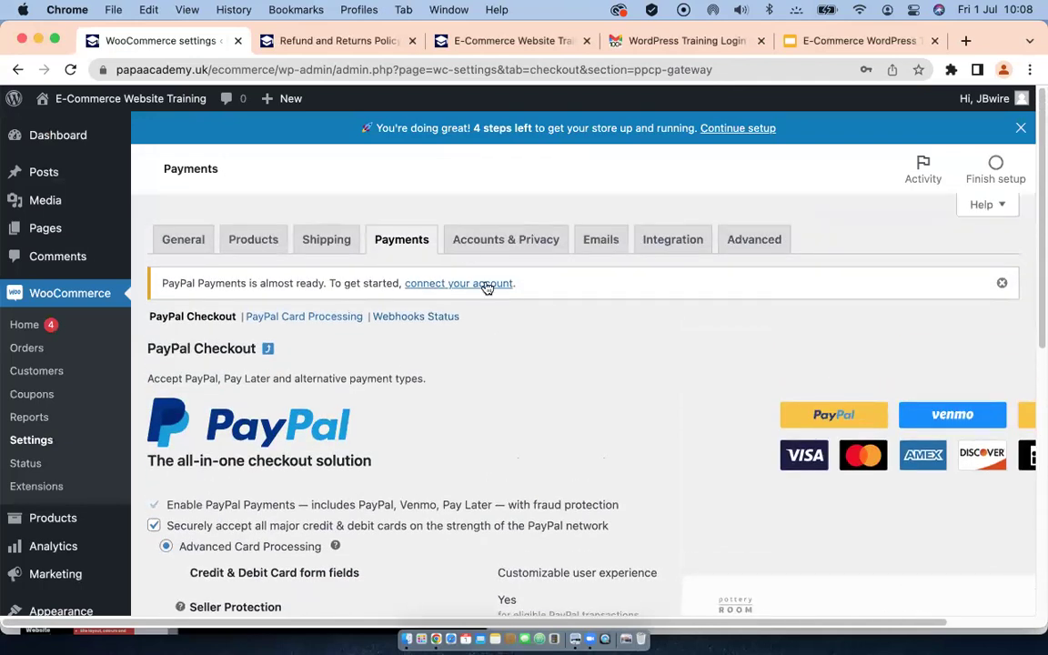
pyautogui.click(492, 242)
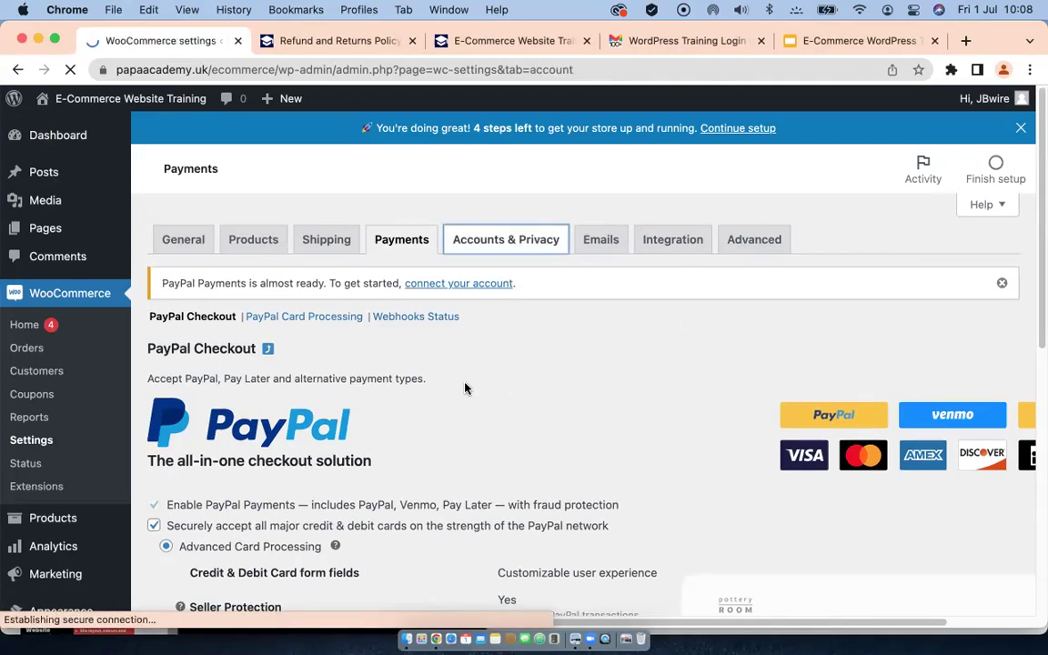
# Step: Enable checkout login, account creation at checkout, and account creation on the My account page
pyautogui.scroll(-1, 467, 385)
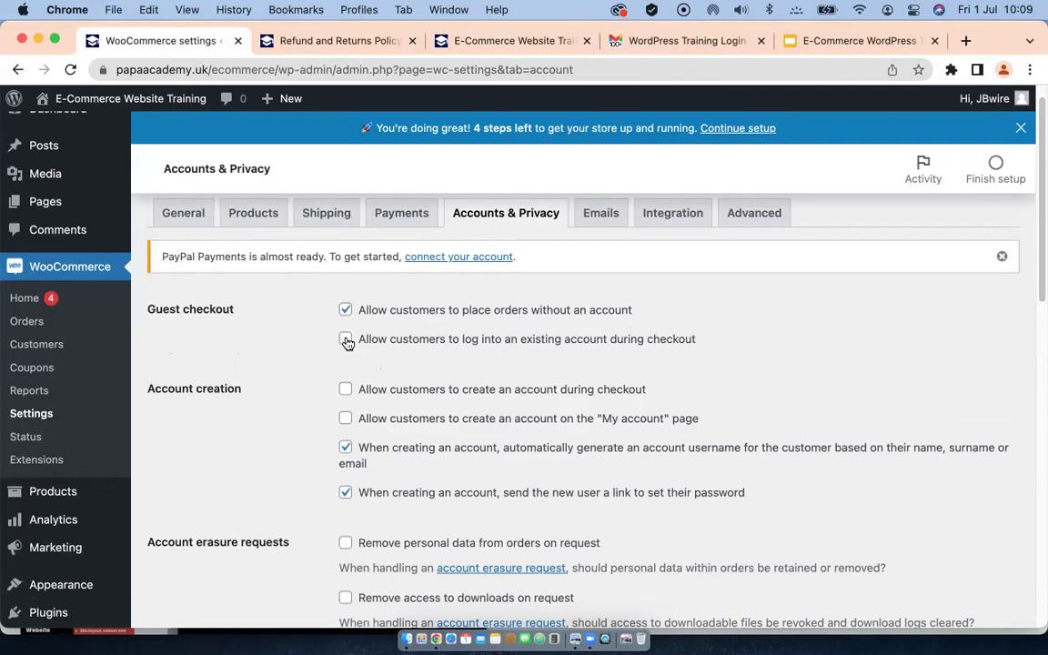
pyautogui.click(346, 340)
pyautogui.click(346, 391)
pyautogui.click(345, 419)
# Step: Save the Accounts & Privacy settings
pyautogui.scroll(-5, 282, 447)
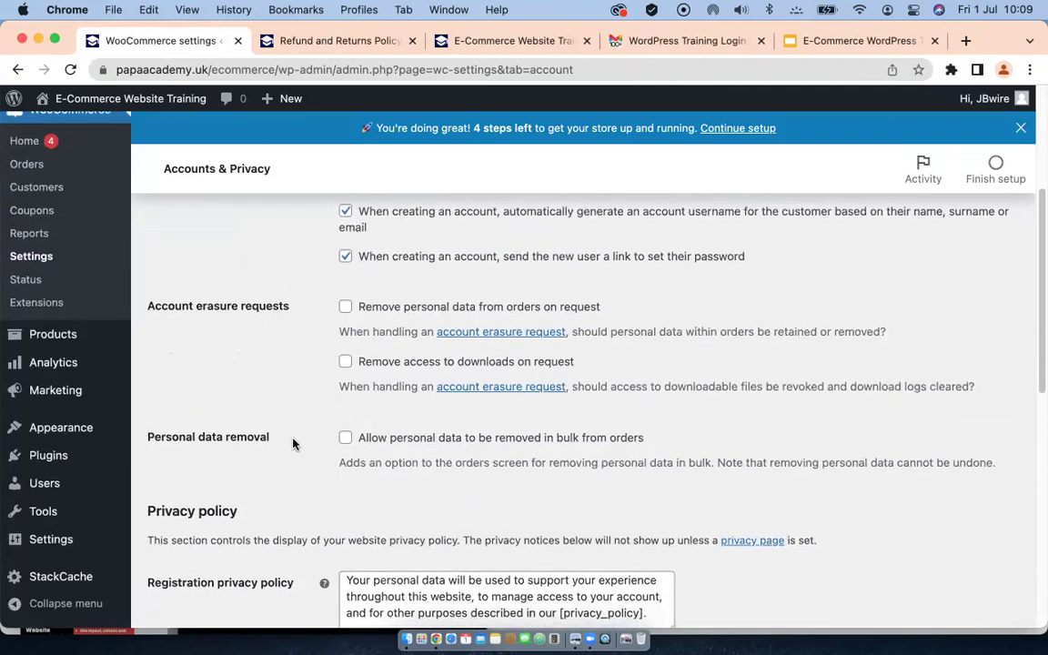
pyautogui.scroll(-2, 338, 369)
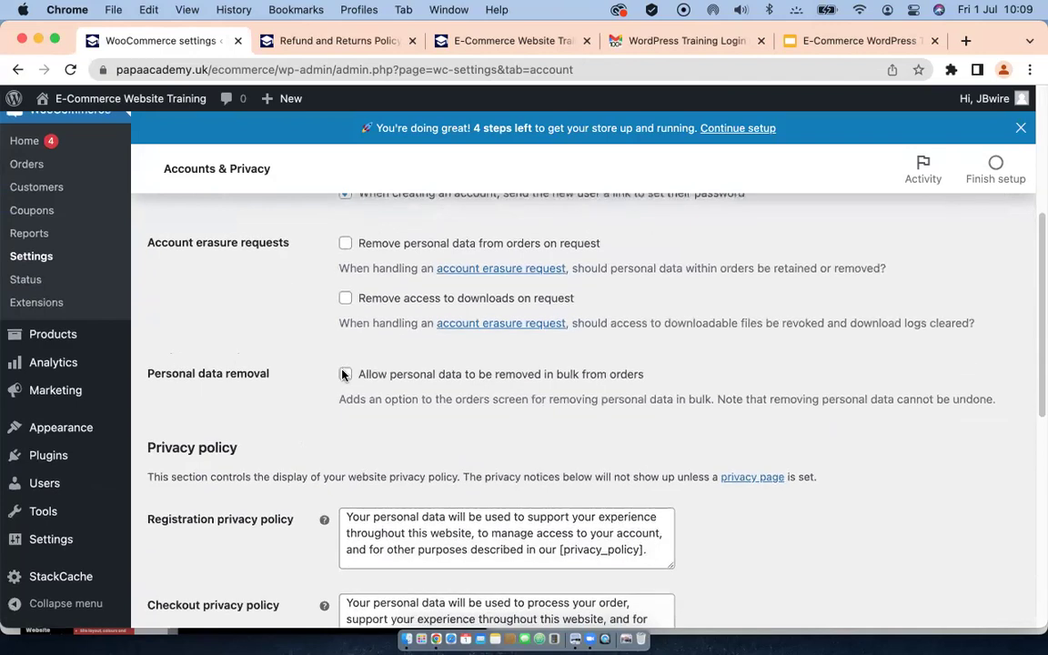
pyautogui.scroll(-12, 264, 379)
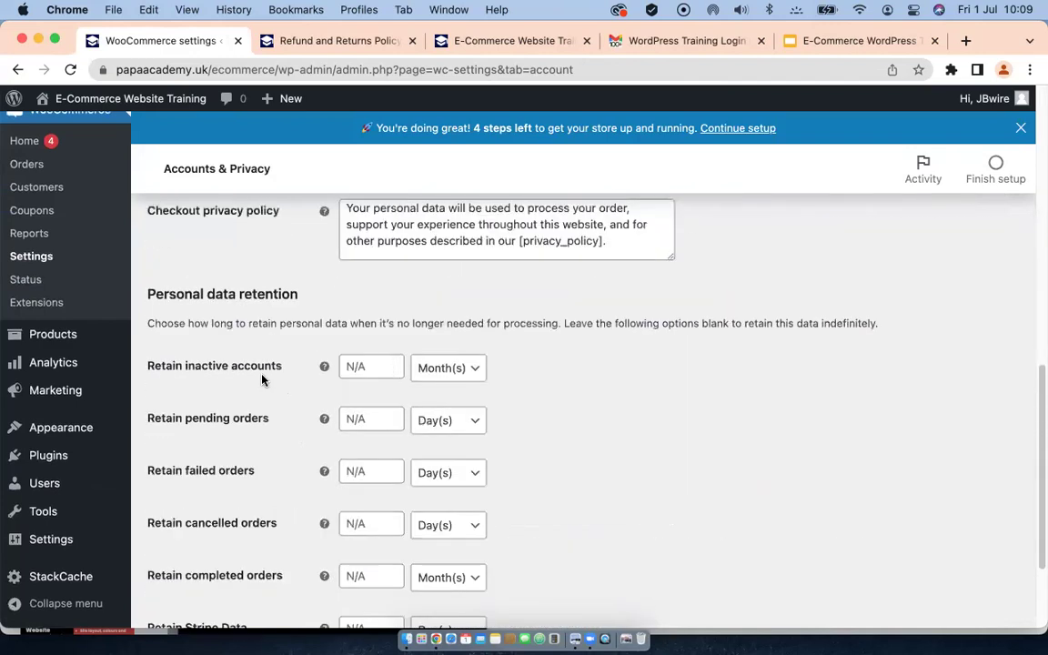
pyautogui.scroll(15, 439, 407)
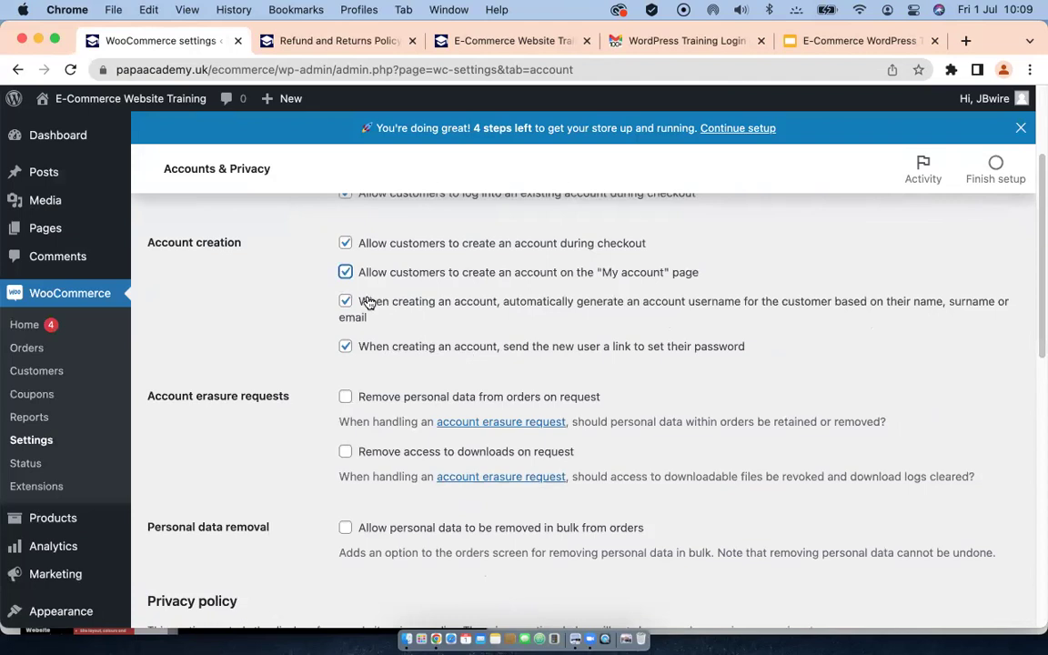
pyautogui.scroll(3, 341, 273)
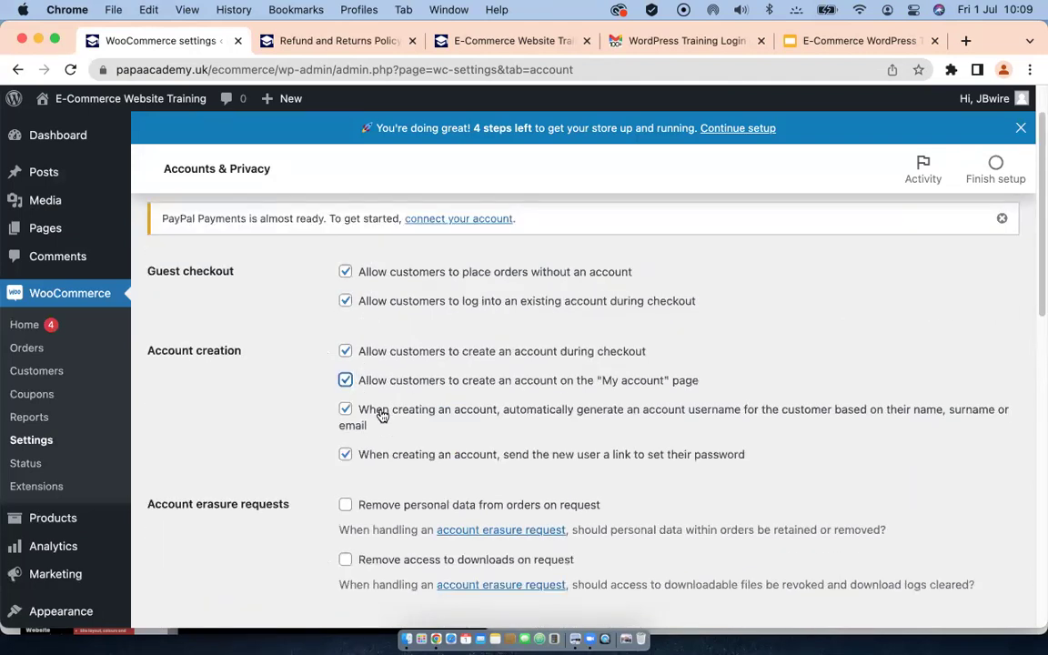
pyautogui.scroll(-2, 364, 423)
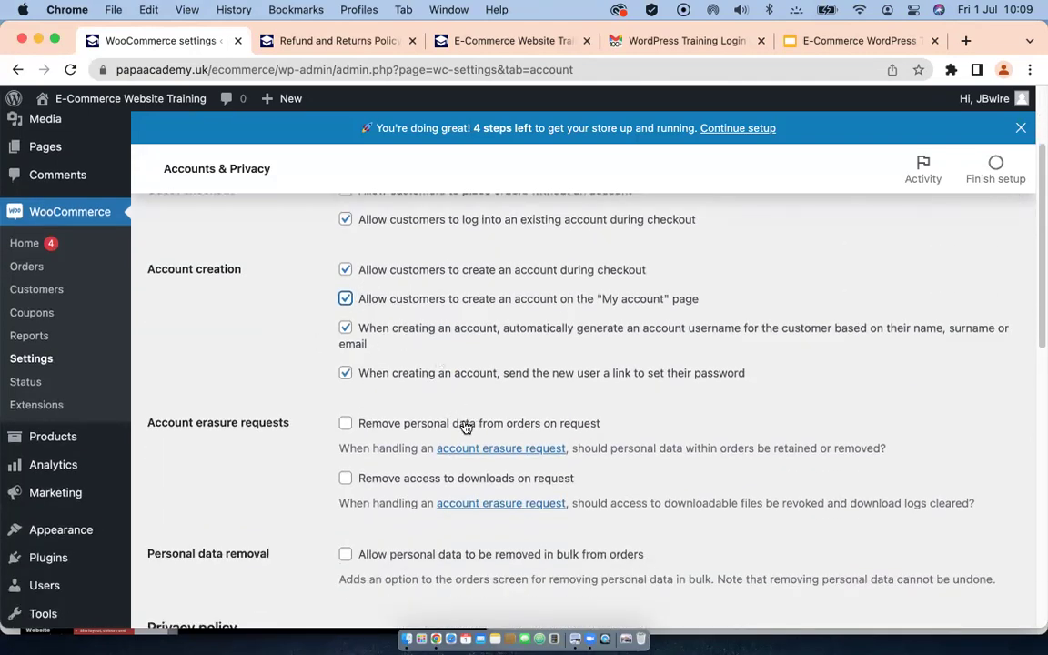
pyautogui.scroll(-4, 466, 424)
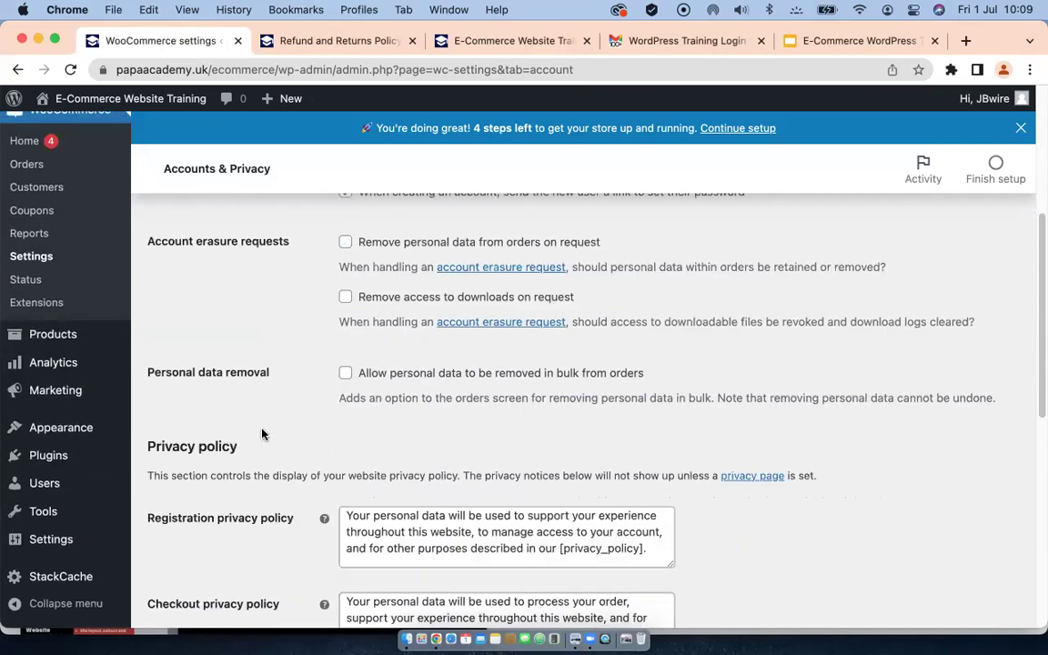
pyautogui.scroll(-4, 262, 433)
pyautogui.scroll(-7, 262, 433)
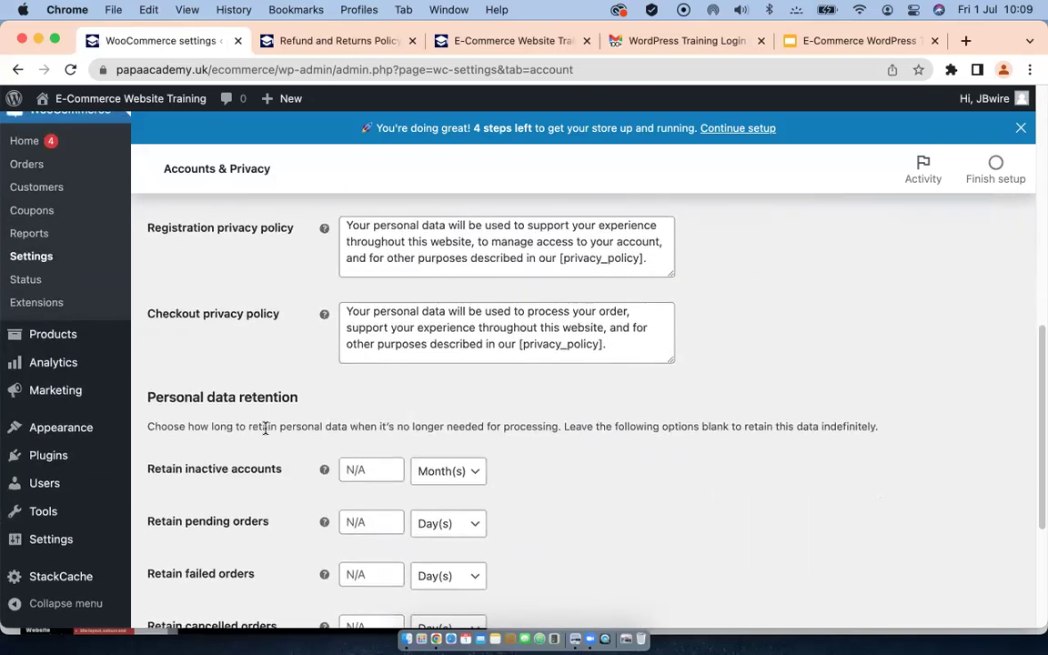
pyautogui.click(180, 546)
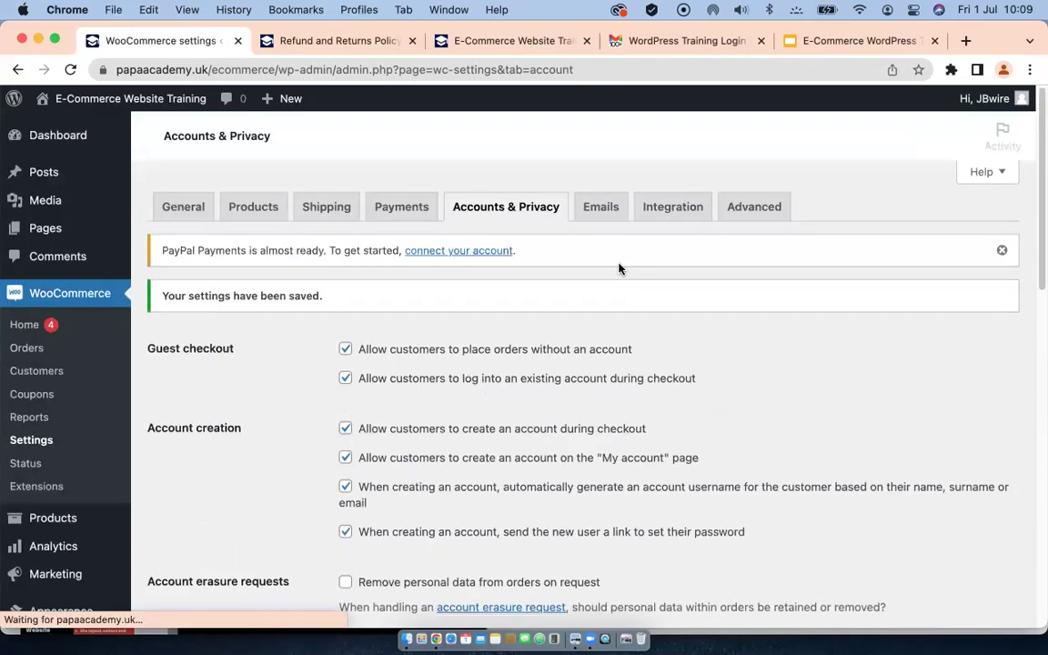
pyautogui.click(602, 207)
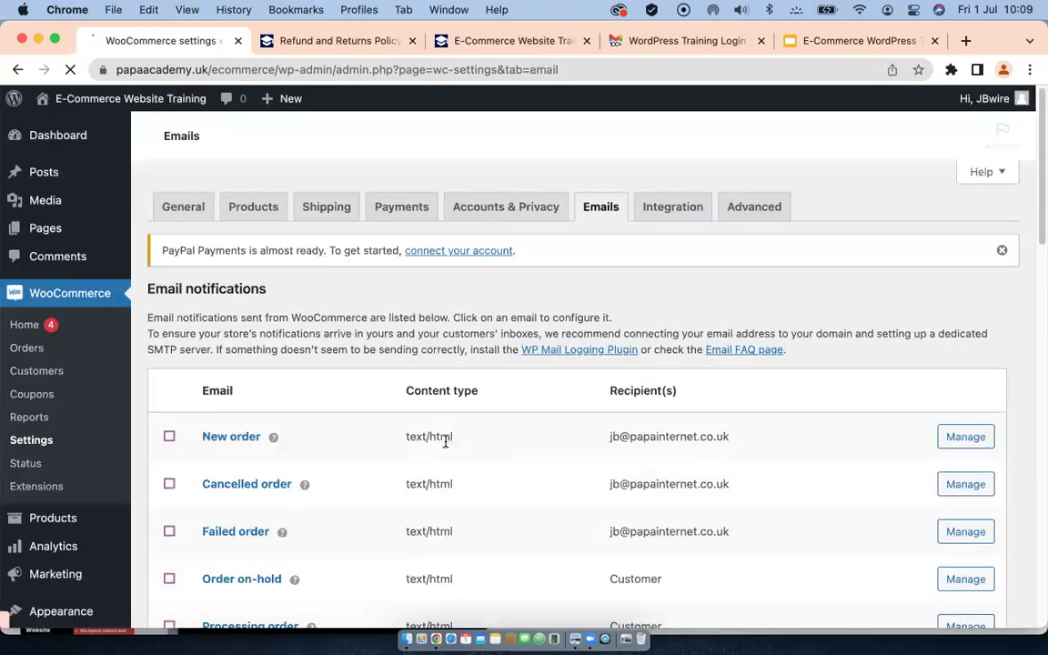
# Step: Review the email notifications table, checking each email's text/html content type and recipients
pyautogui.scroll(-1, 454, 368)
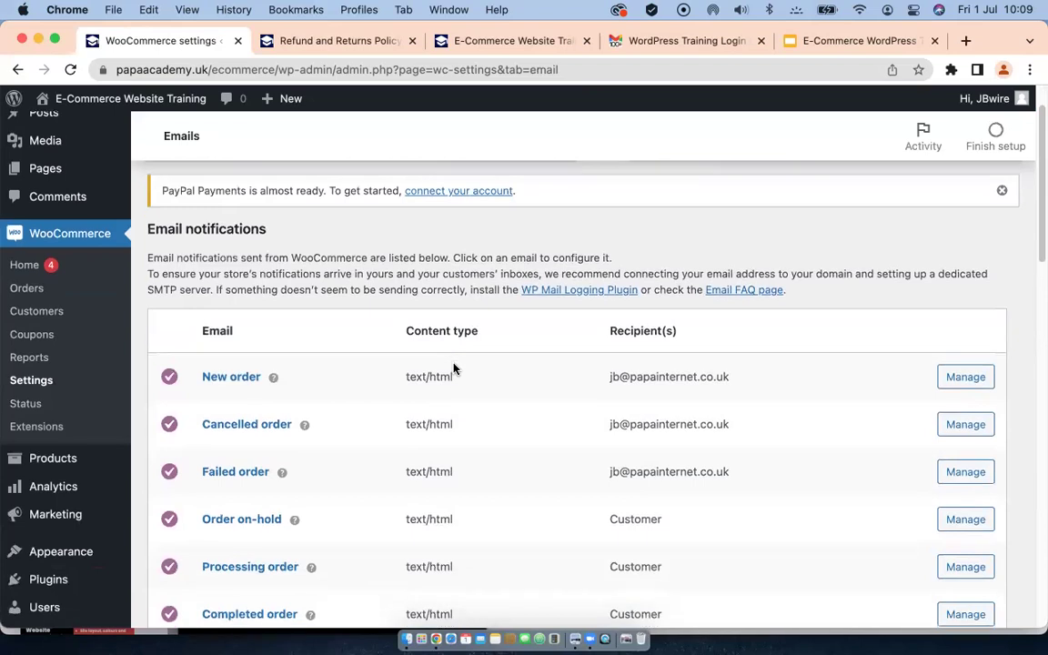
pyautogui.scroll(-2, 454, 367)
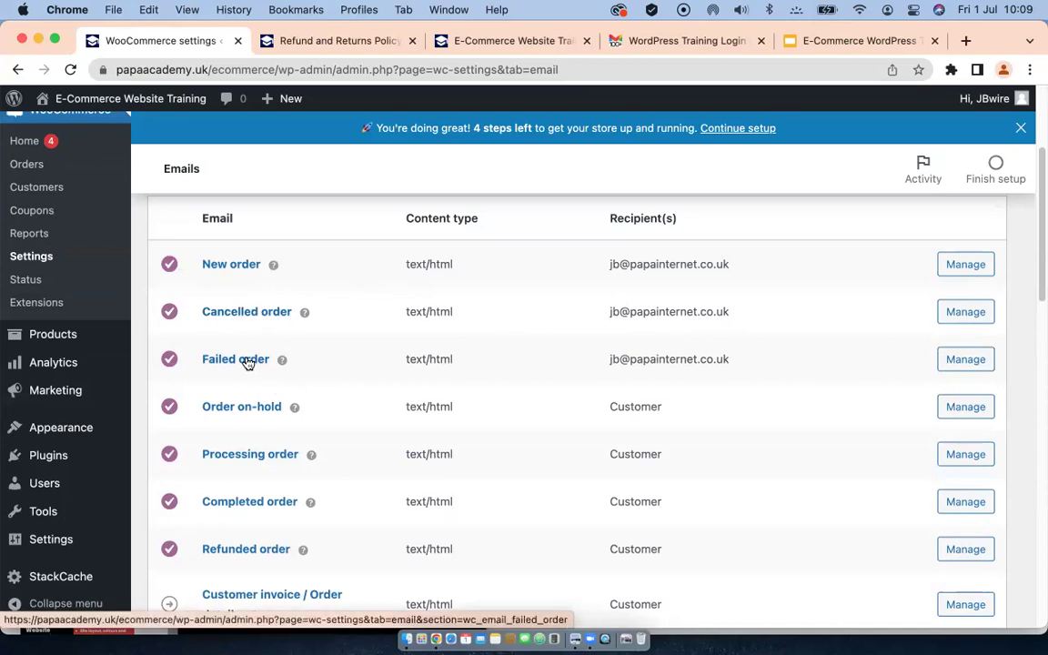
pyautogui.scroll(-1, 506, 415)
pyautogui.scroll(-2, 528, 405)
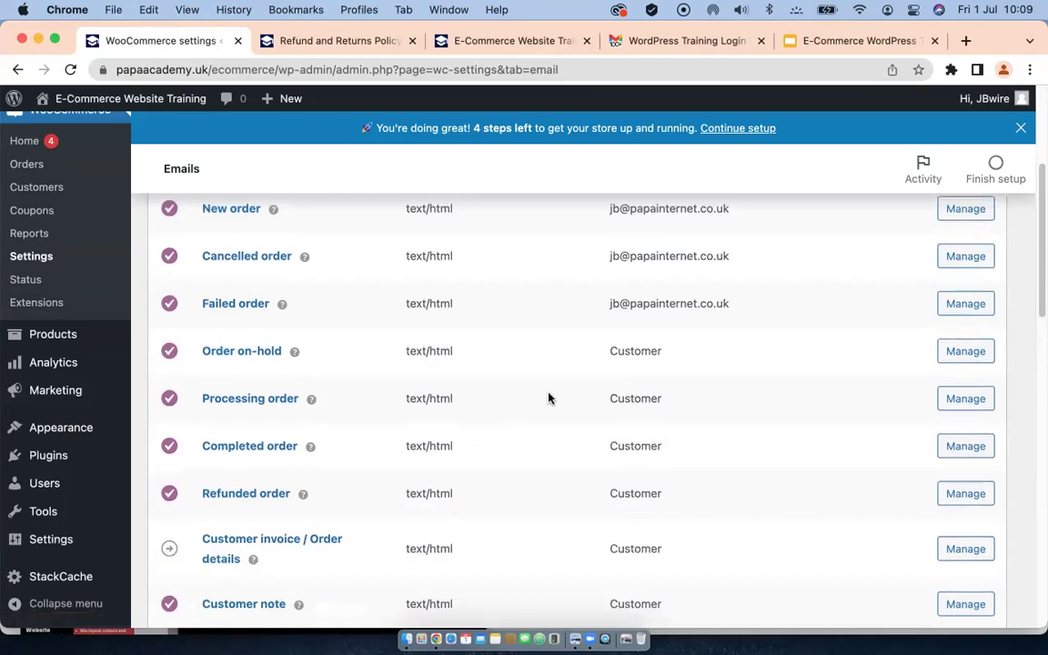
pyautogui.scroll(3, 473, 305)
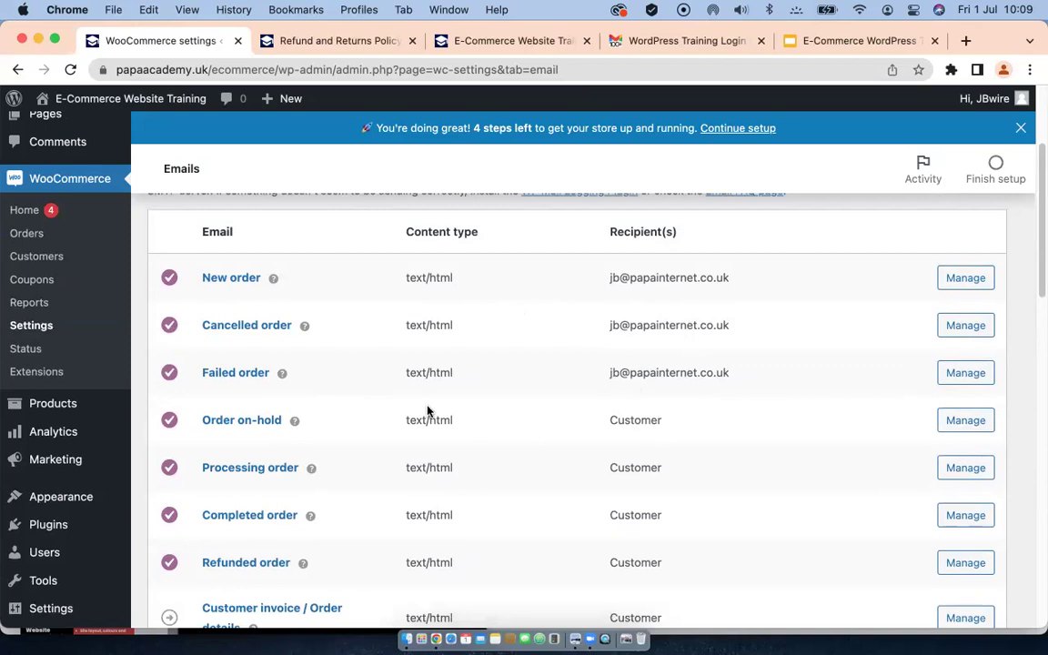
pyautogui.scroll(-1, 423, 406)
pyautogui.scroll(-2, 466, 428)
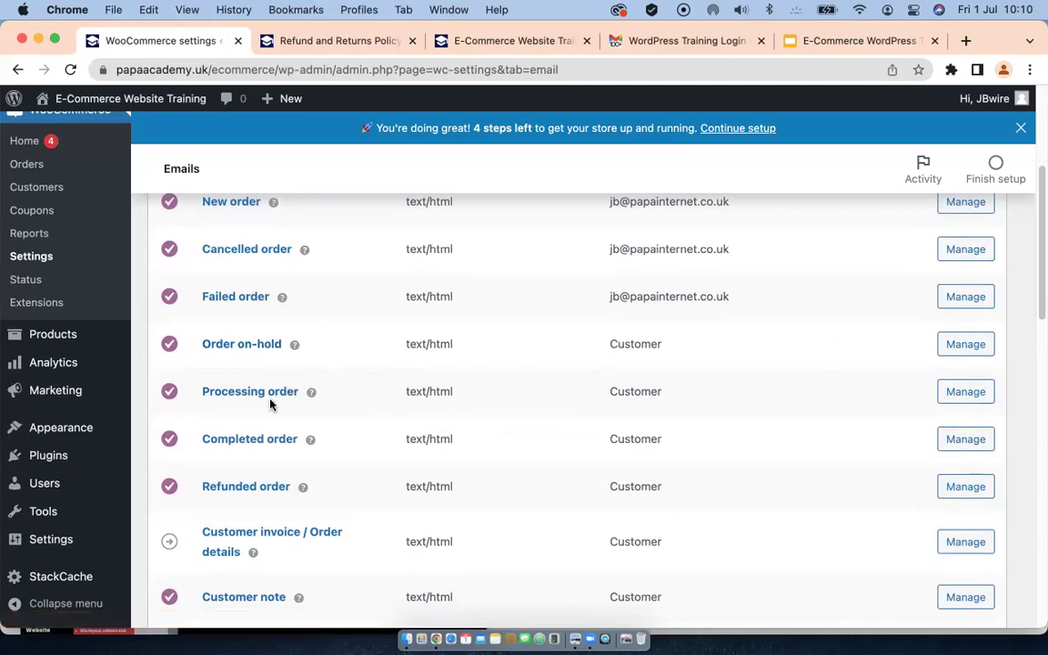
pyautogui.moveTo(311, 393)
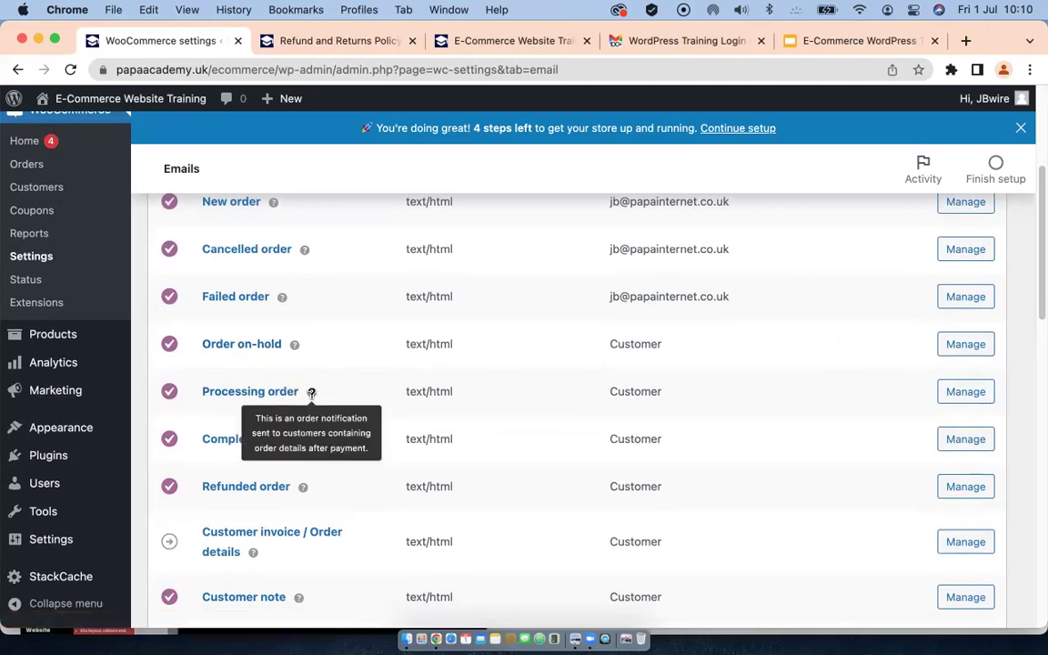
pyautogui.moveTo(307, 441)
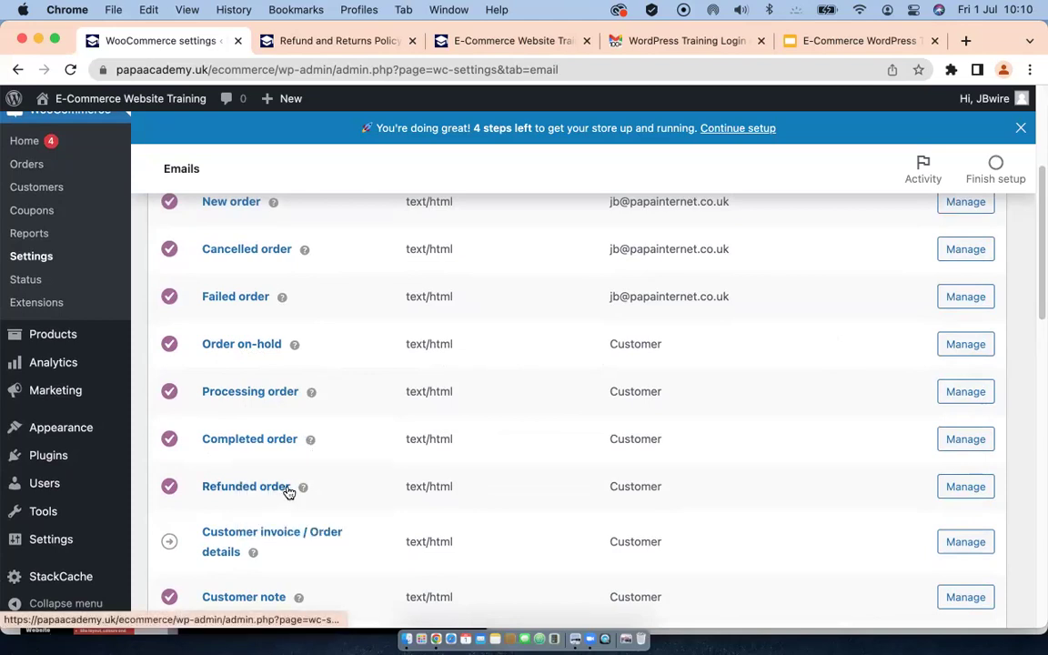
pyautogui.scroll(-1, 287, 491)
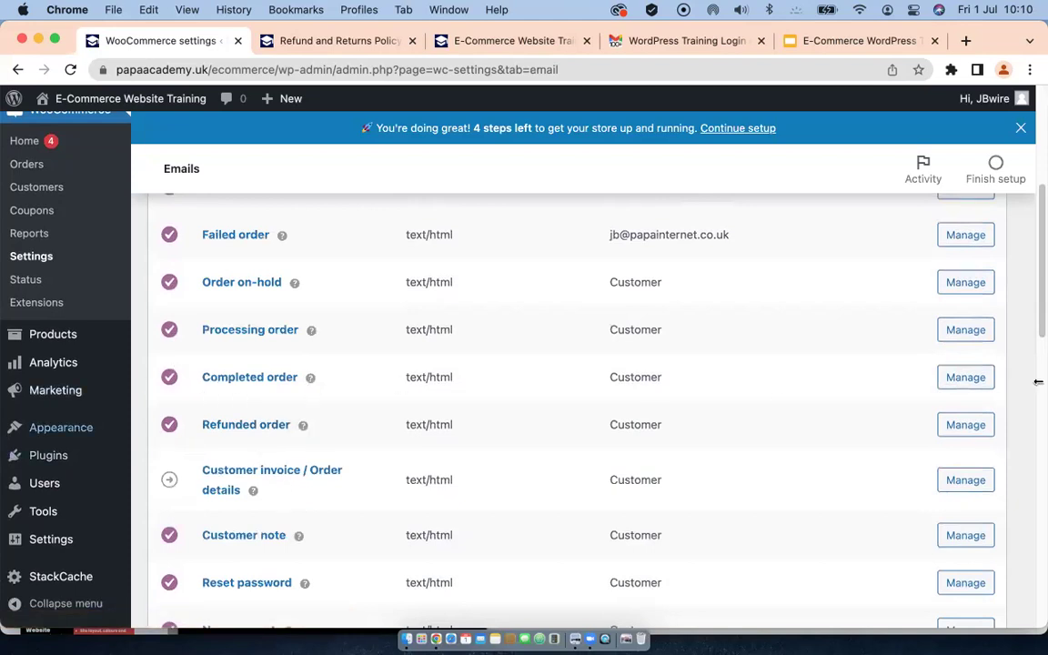
pyautogui.click(966, 378)
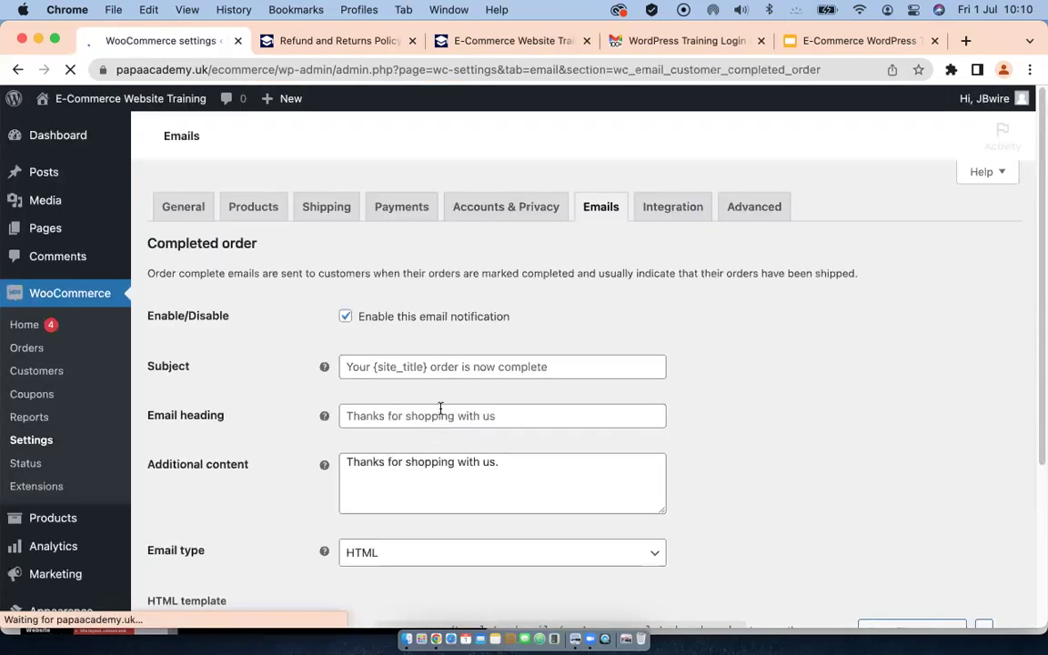
# Step: Inspect the Completed order email settings, focusing its subject 'Your {site_title} order is now complete'
pyautogui.scroll(-1, 444, 400)
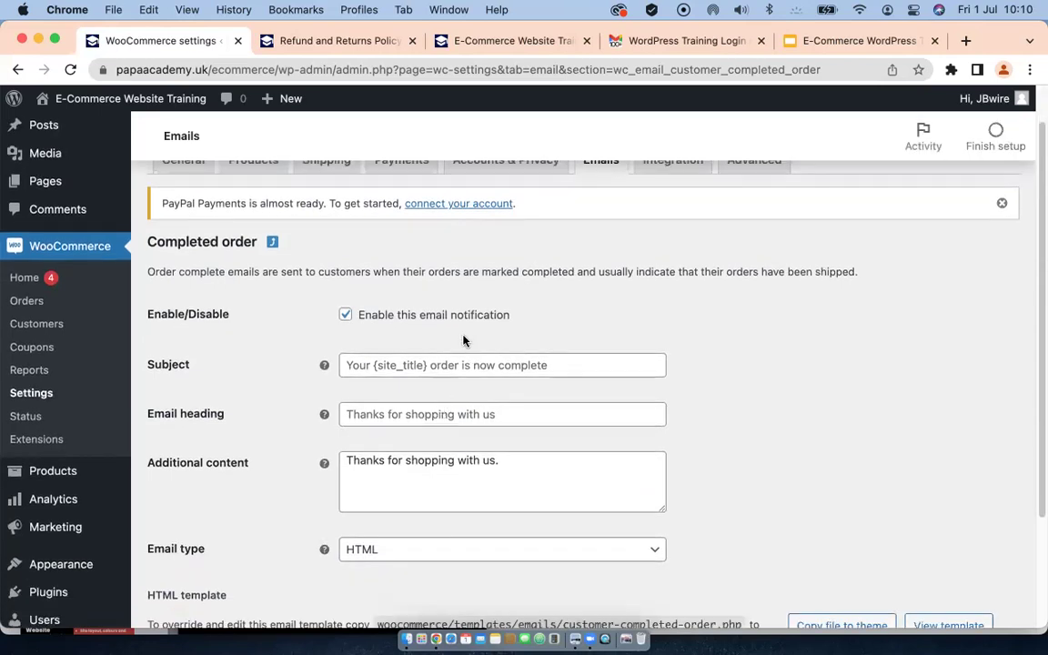
pyautogui.scroll(1, 332, 376)
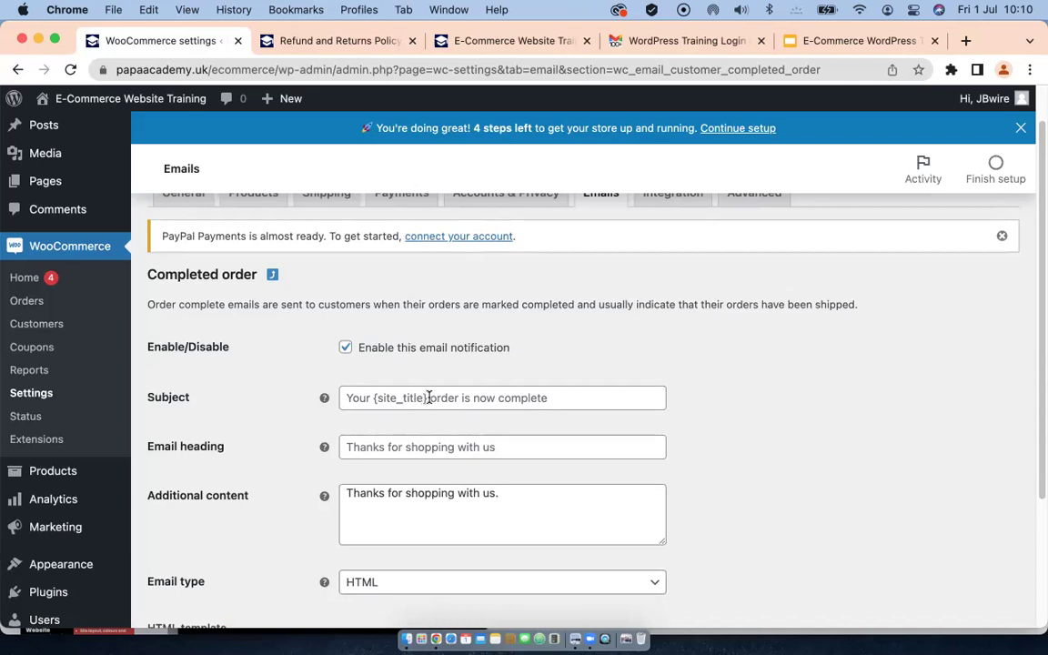
pyautogui.click(423, 398)
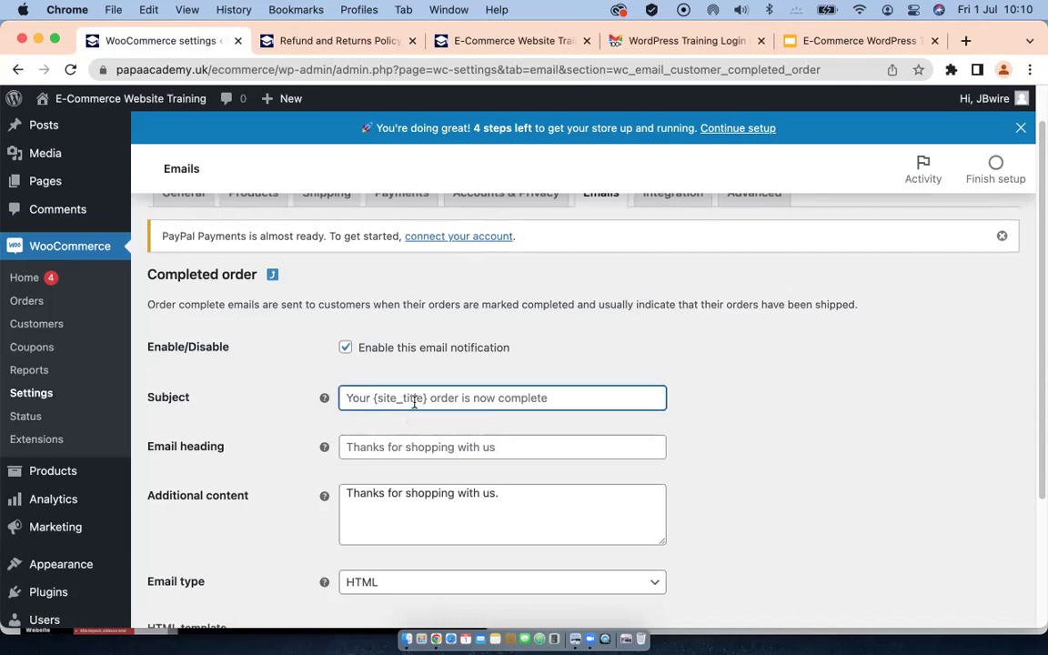
pyautogui.scroll(-2, 416, 401)
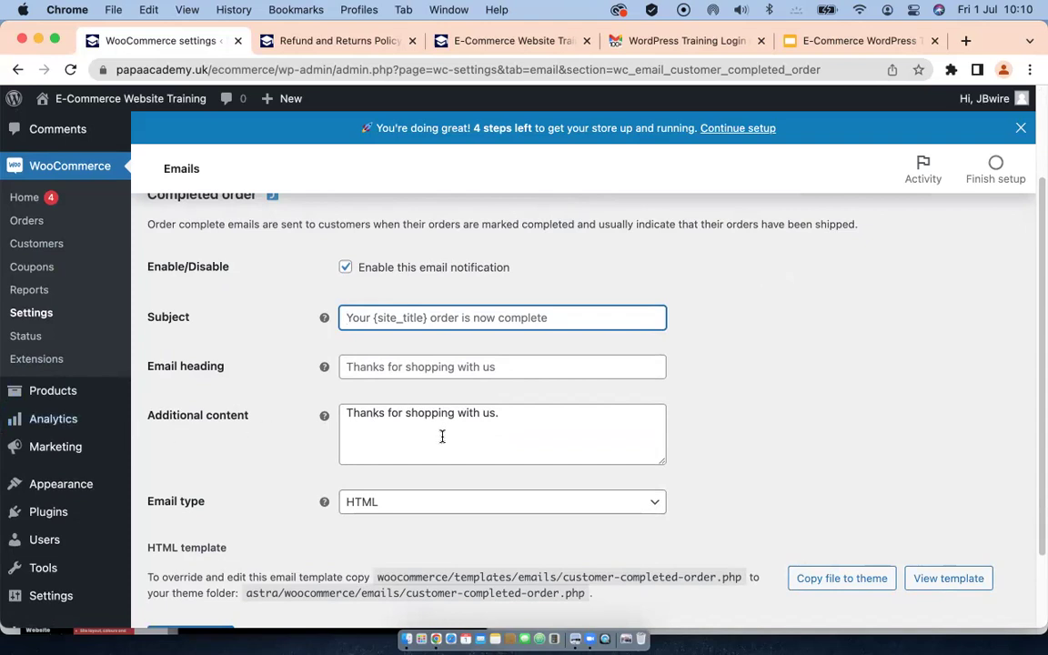
# Step: Replace the Completed order email's additional content with 'Your order ......' and save
pyautogui.scroll(-3, 442, 436)
pyautogui.click(495, 329)
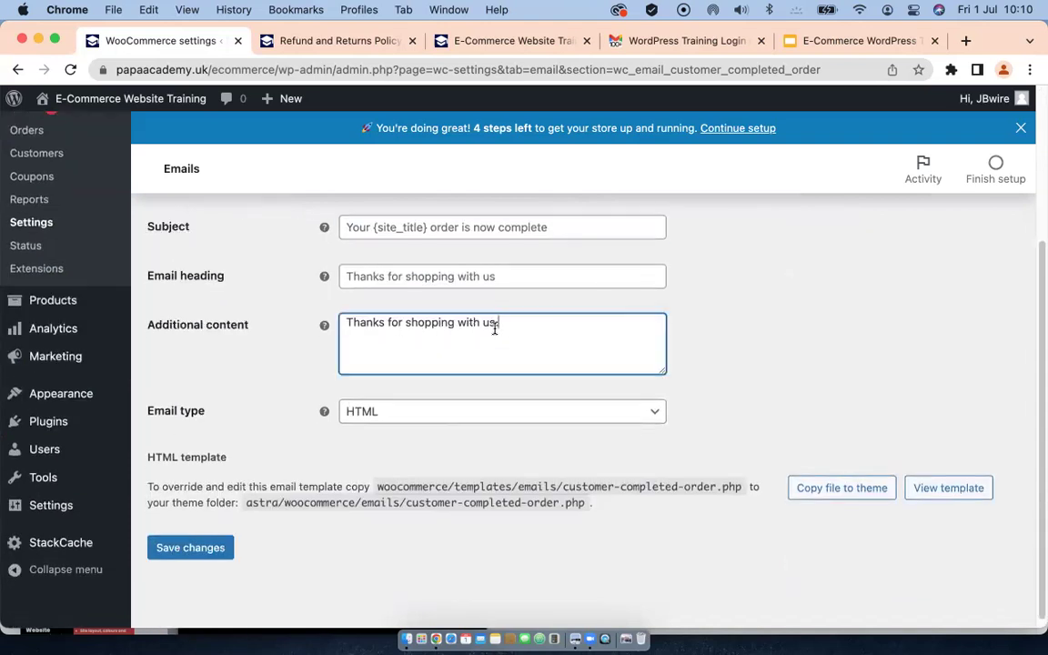
pyautogui.moveTo(495, 329); pyautogui.dragTo(318, 320)
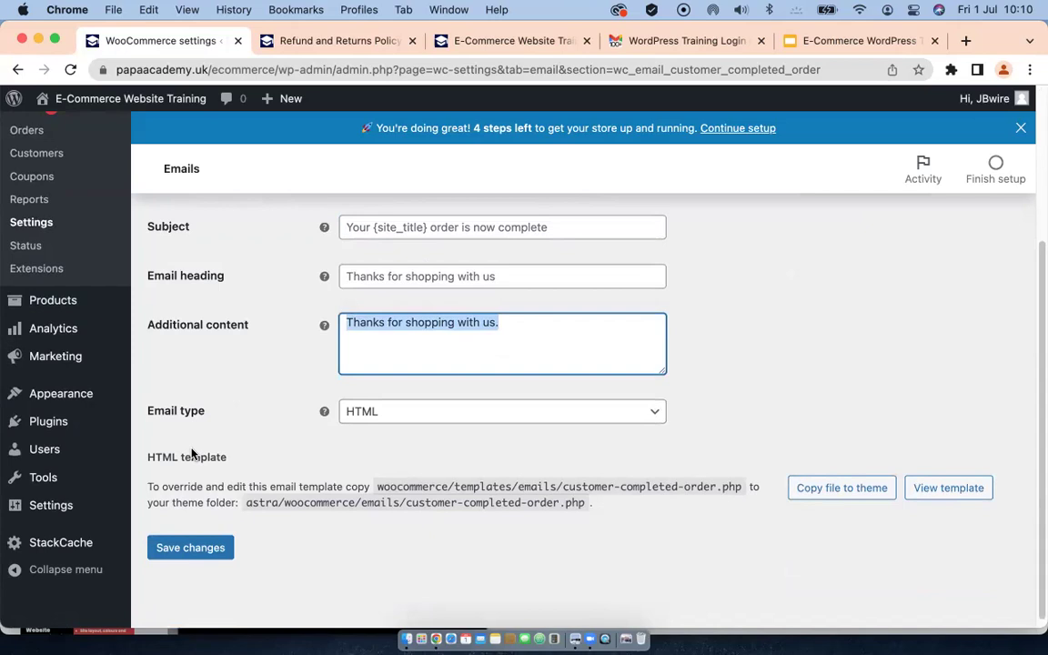
pyautogui.write('Yo')
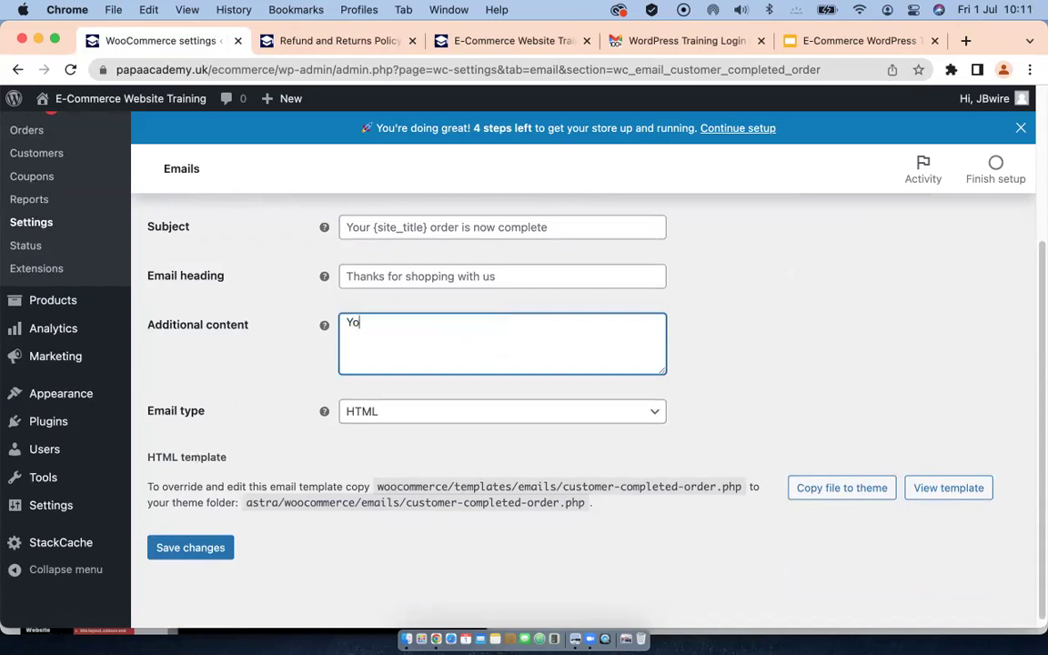
pyautogui.write('ur dorder ......')
pyautogui.scroll(-1, 496, 438)
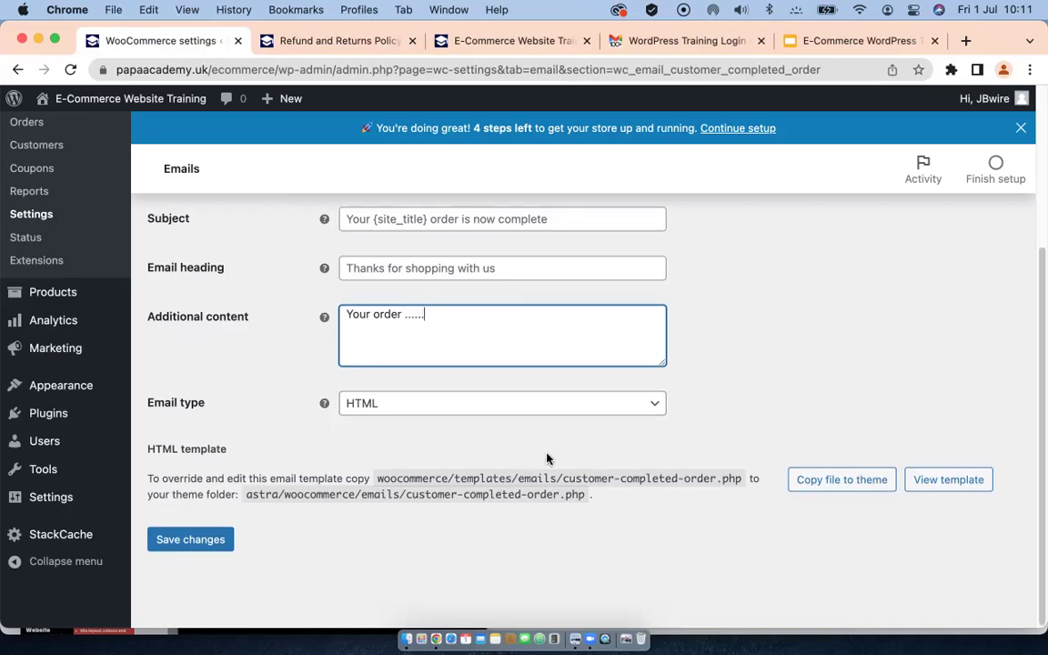
pyautogui.click(191, 541)
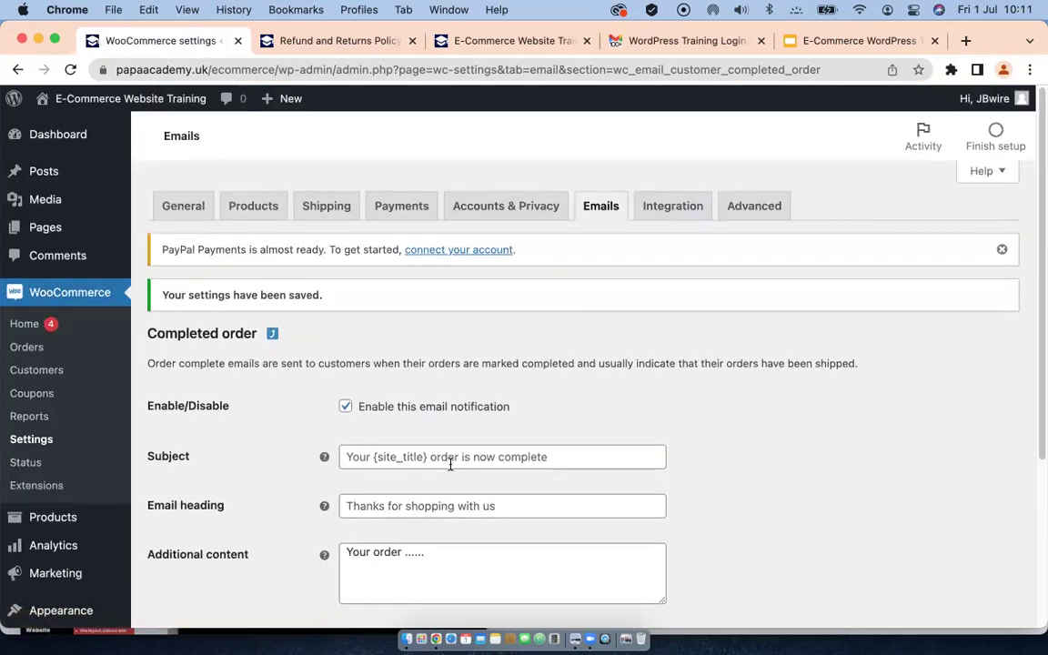
# Step: View the Completed order email template's code
pyautogui.scroll(-5, 446, 464)
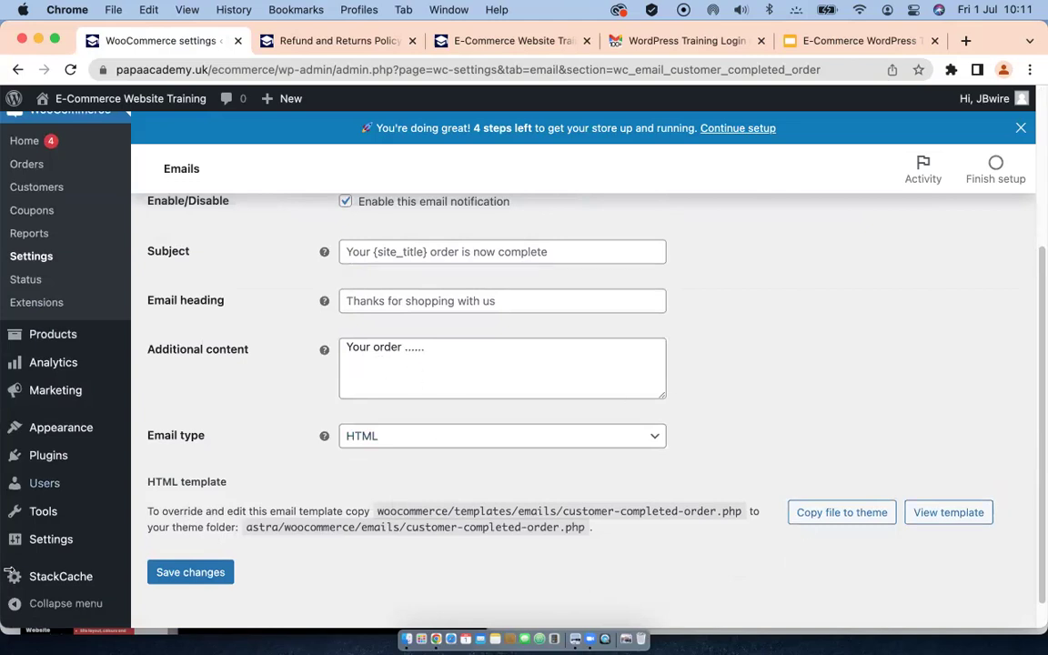
pyautogui.click(938, 512)
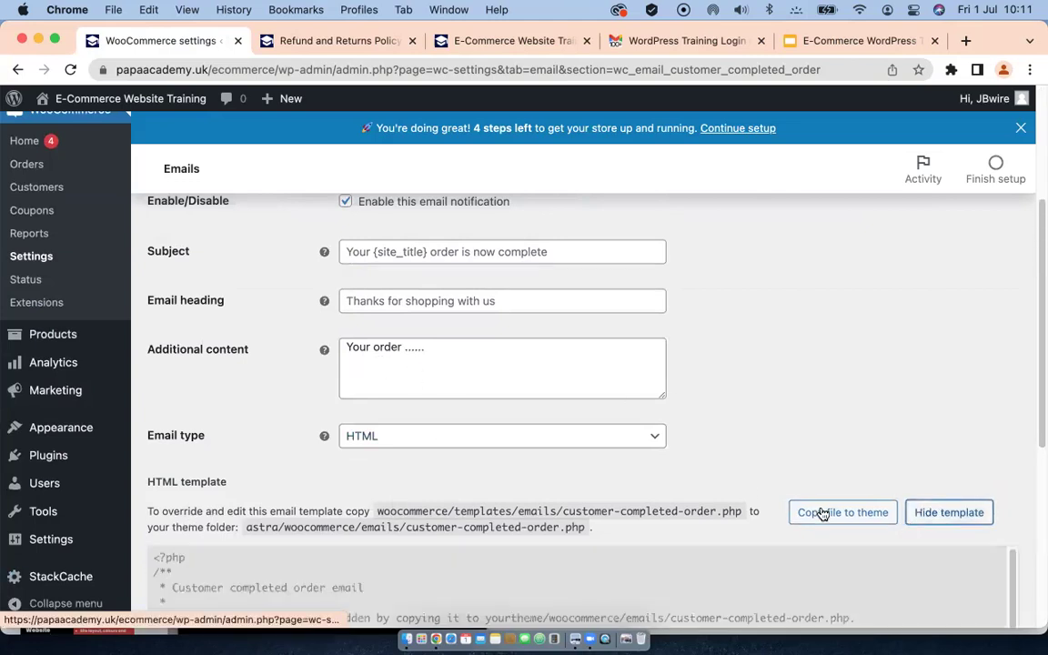
pyautogui.scroll(-3, 679, 421)
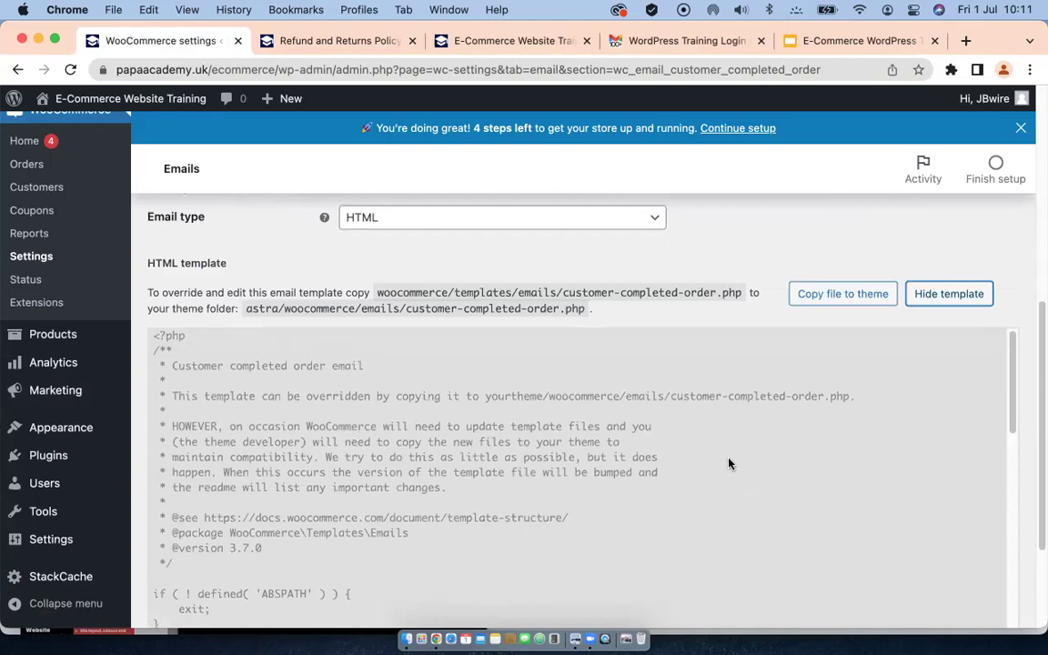
pyautogui.scroll(1, 728, 464)
pyautogui.scroll(-5, 510, 411)
pyautogui.scroll(5, 511, 414)
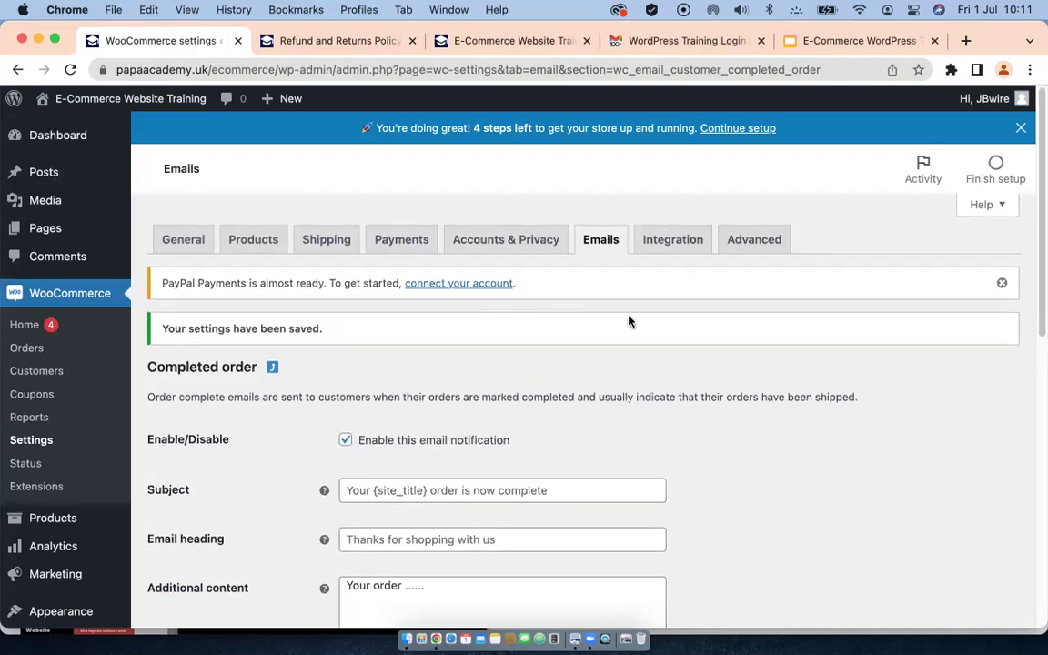
# Step: Return to the Emails list and scroll through the notifications and Email template options
pyautogui.click(599, 244)
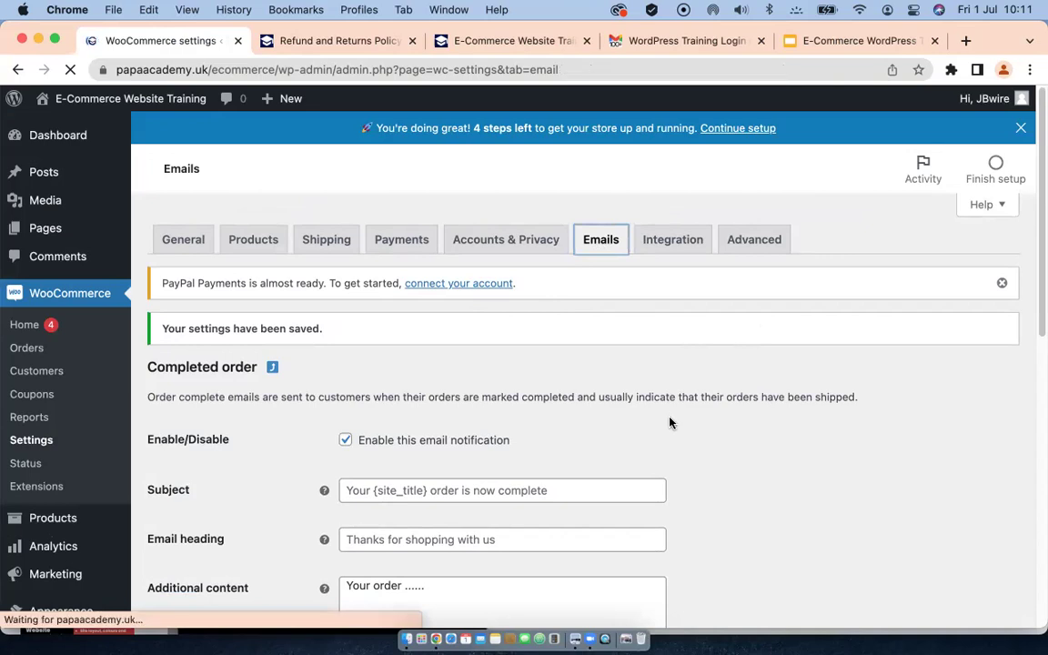
pyautogui.scroll(-10, 756, 452)
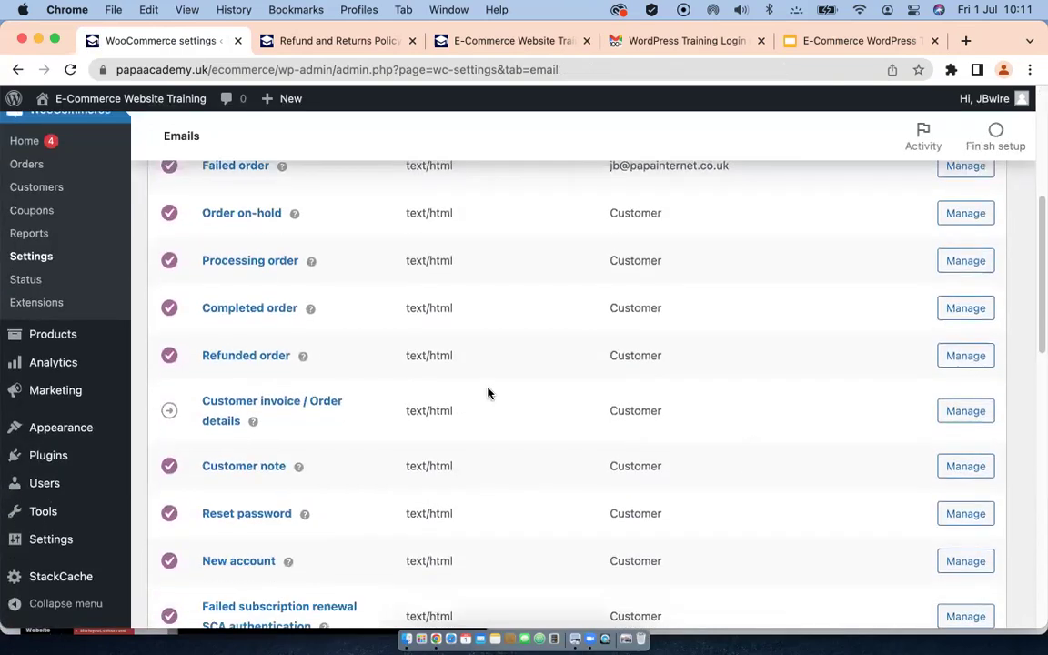
pyautogui.scroll(-1, 505, 396)
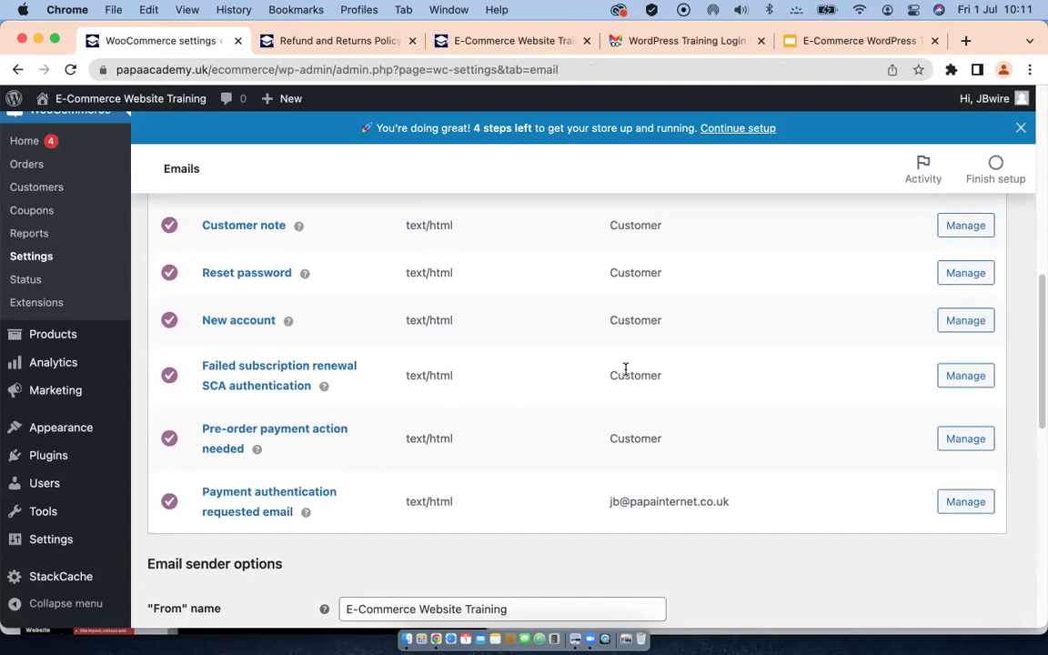
pyautogui.scroll(-5, 625, 369)
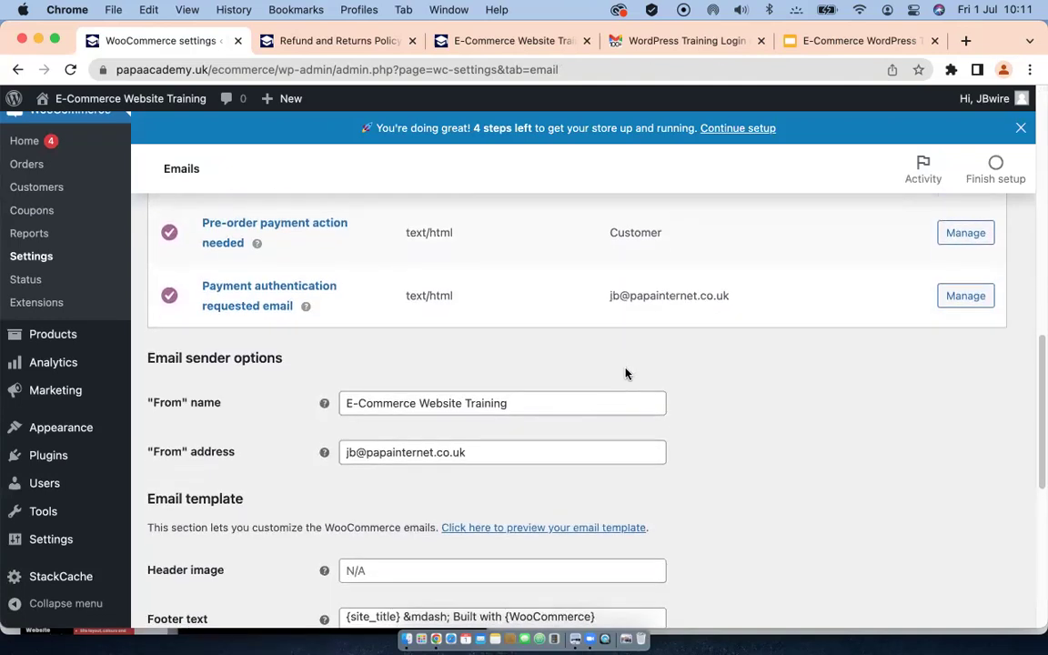
pyautogui.scroll(-1, 624, 374)
pyautogui.scroll(-2, 627, 370)
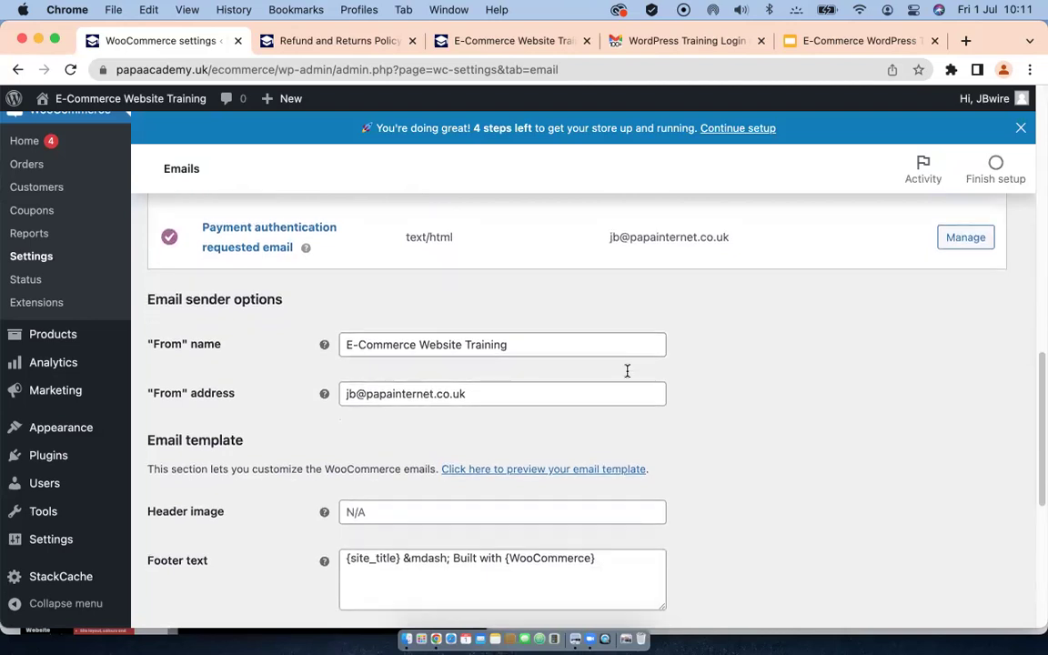
pyautogui.scroll(-3, 627, 371)
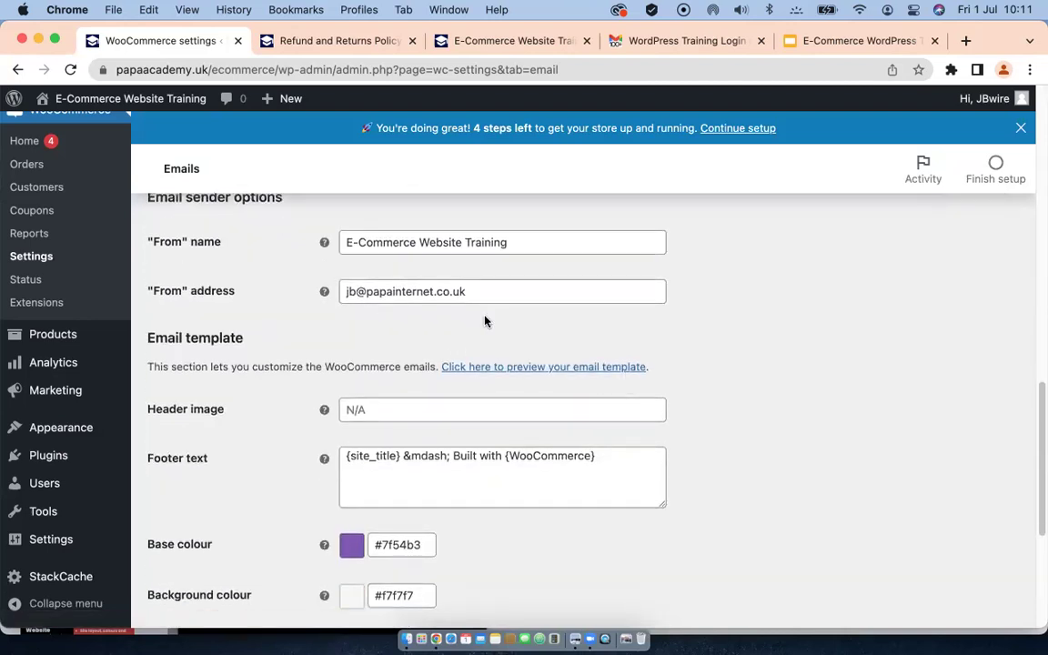
pyautogui.scroll(-2, 485, 320)
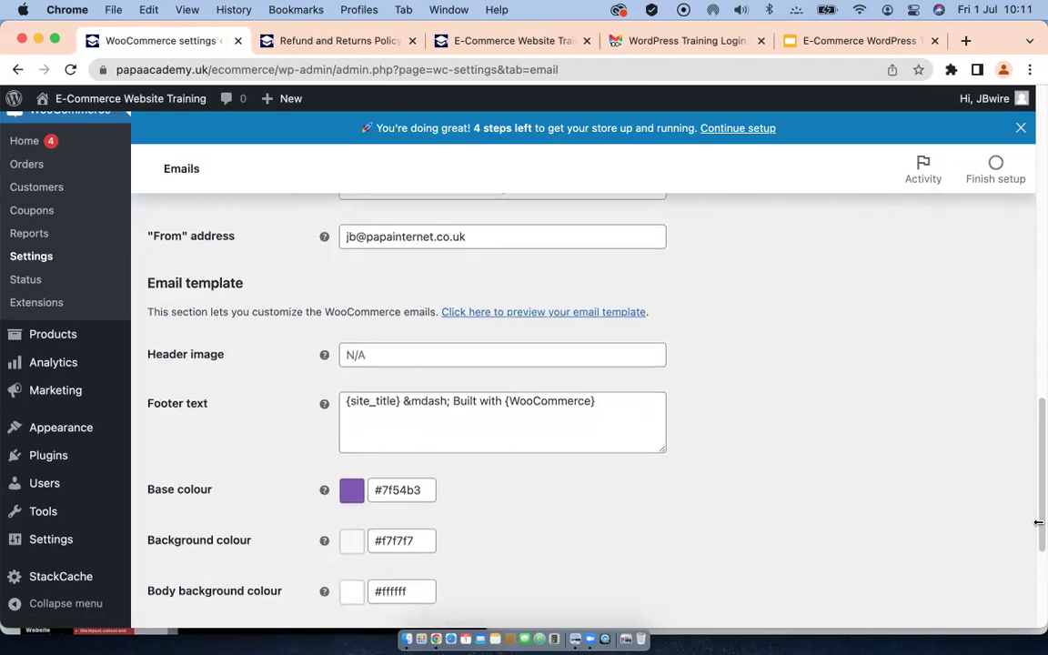
# Step: Select the empty Header image field and dismiss the browser's autofill suggestions
pyautogui.click(371, 354)
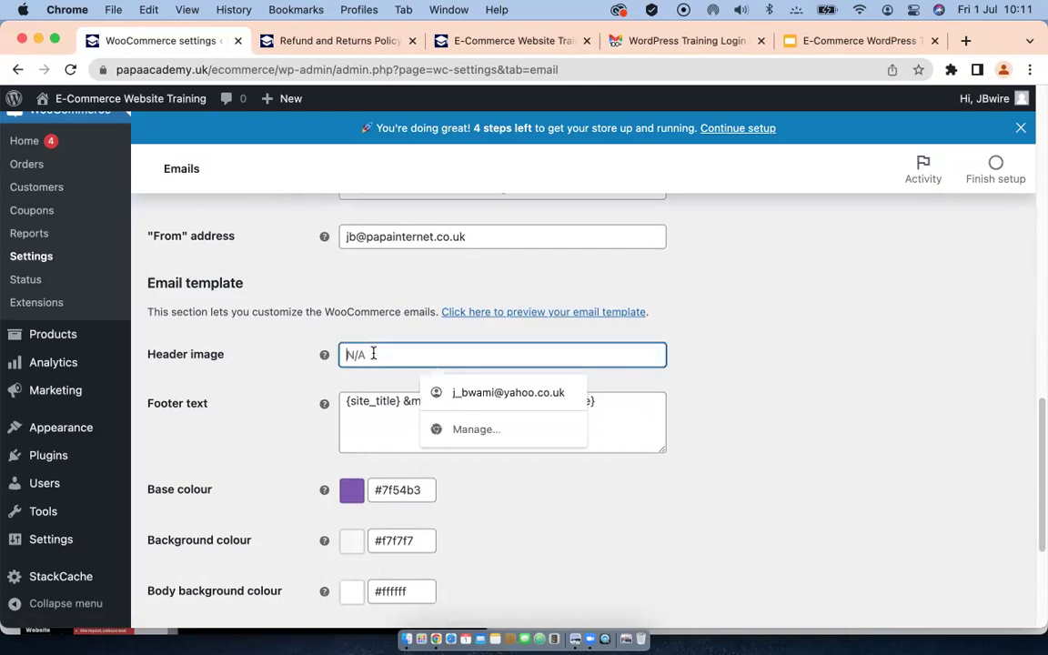
pyautogui.click(684, 356)
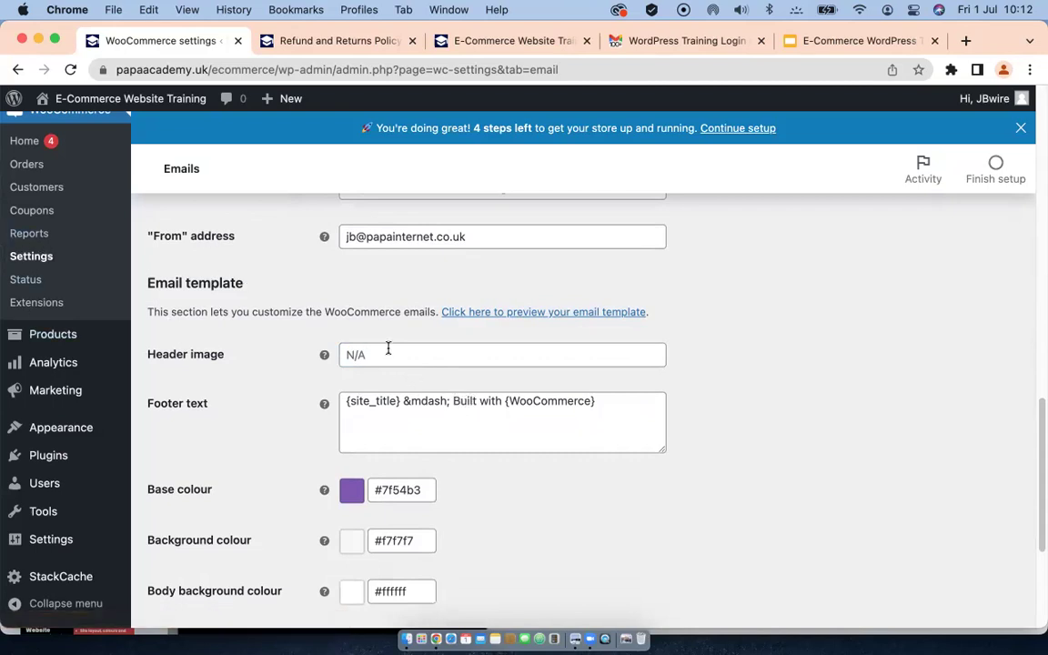
pyautogui.moveTo(51, 356)
pyautogui.scroll(1, 53, 355)
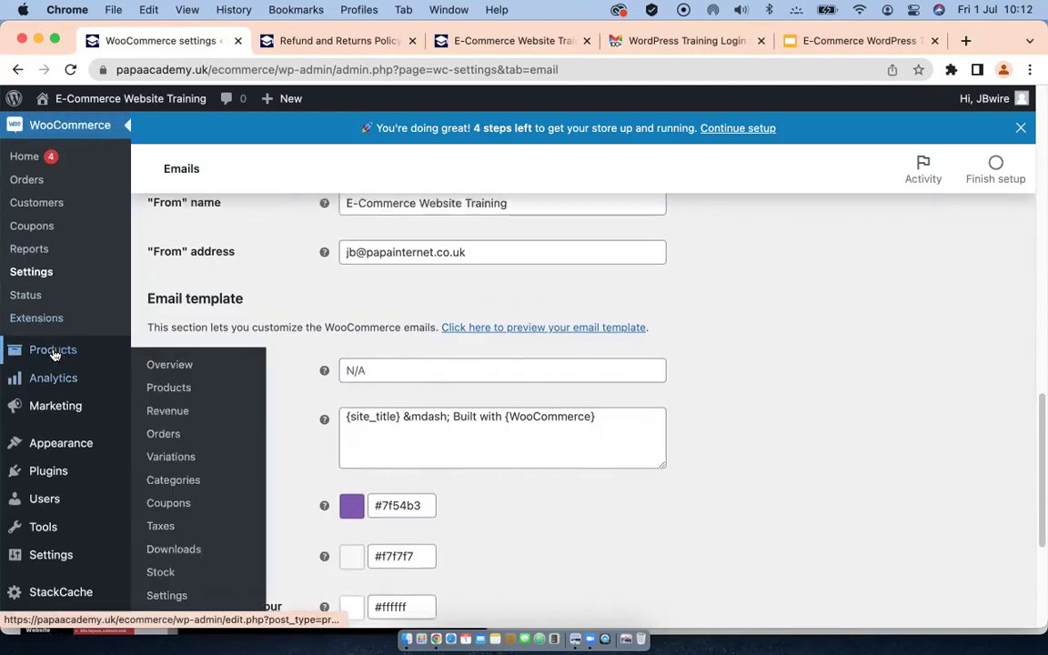
pyautogui.scroll(3, 52, 355)
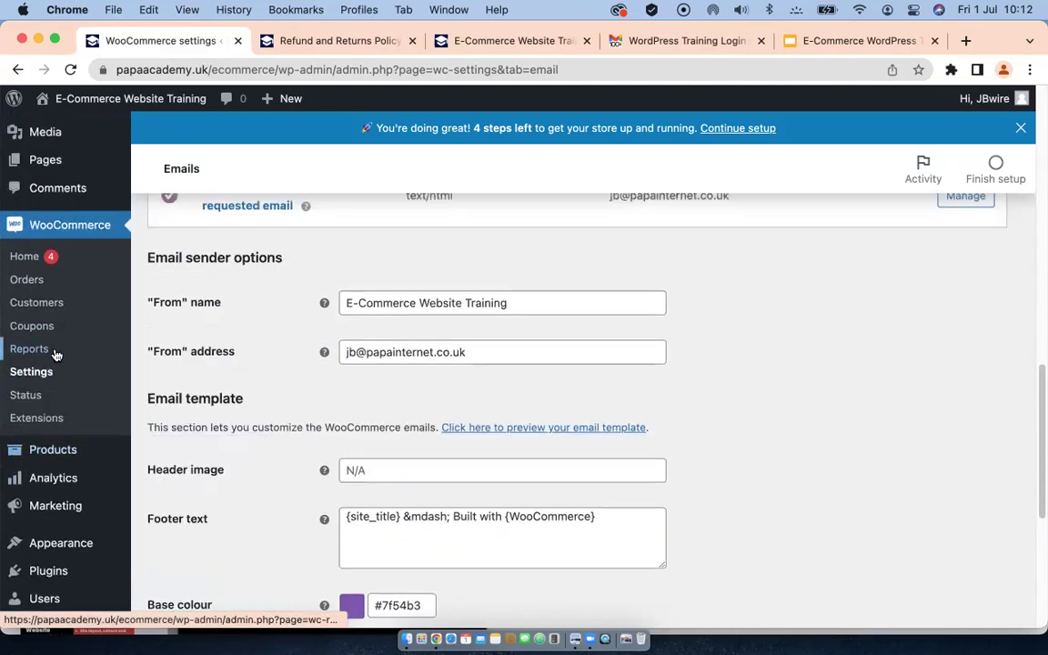
pyautogui.scroll(5, 55, 355)
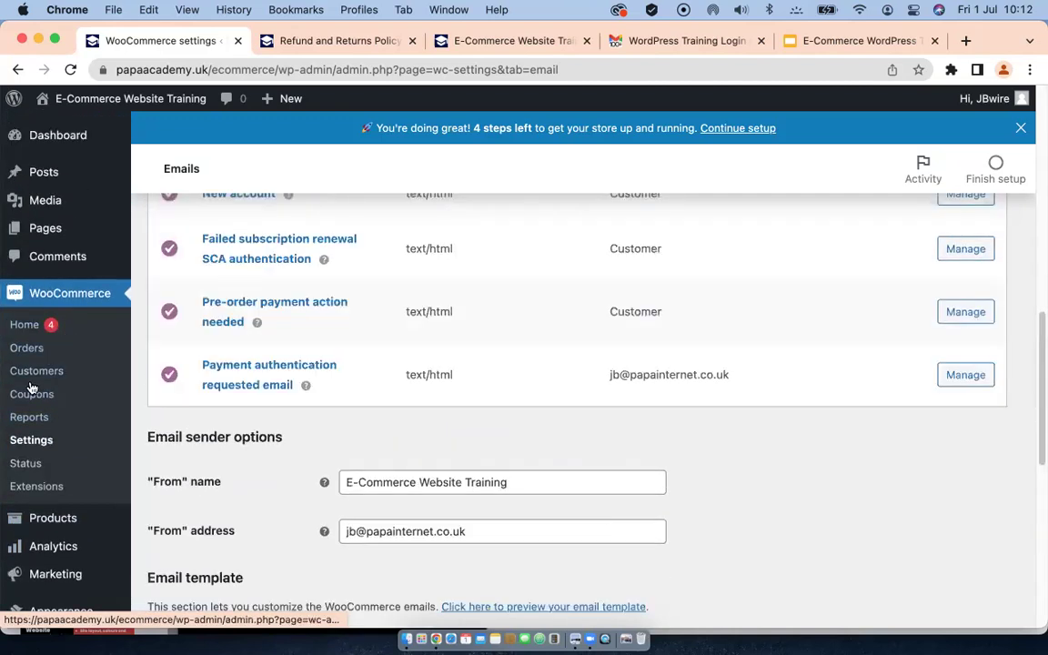
pyautogui.moveTo(34, 200)
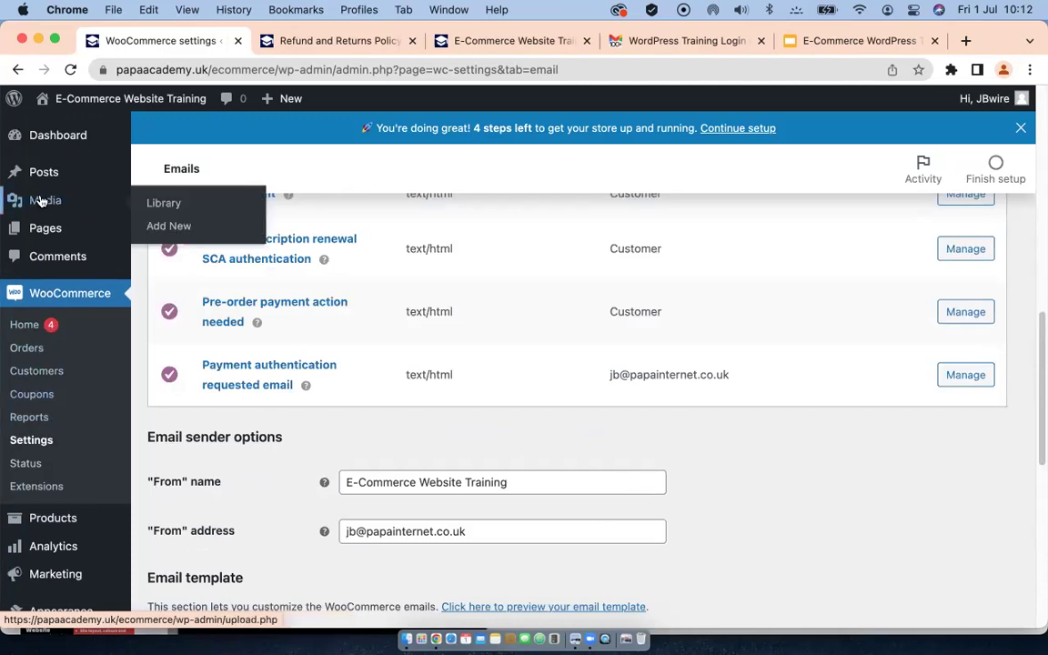
# Step: Copy the cherry logo image's file URL from the Media Library, then go back to WooCommerce settings
pyautogui.click(163, 208)
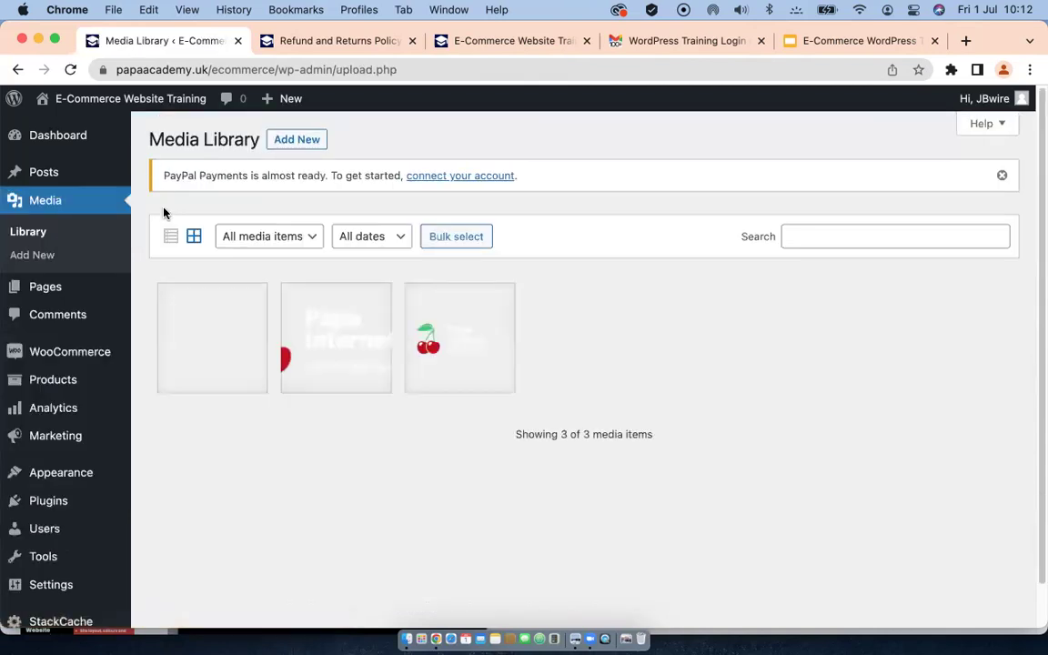
pyautogui.click(457, 347)
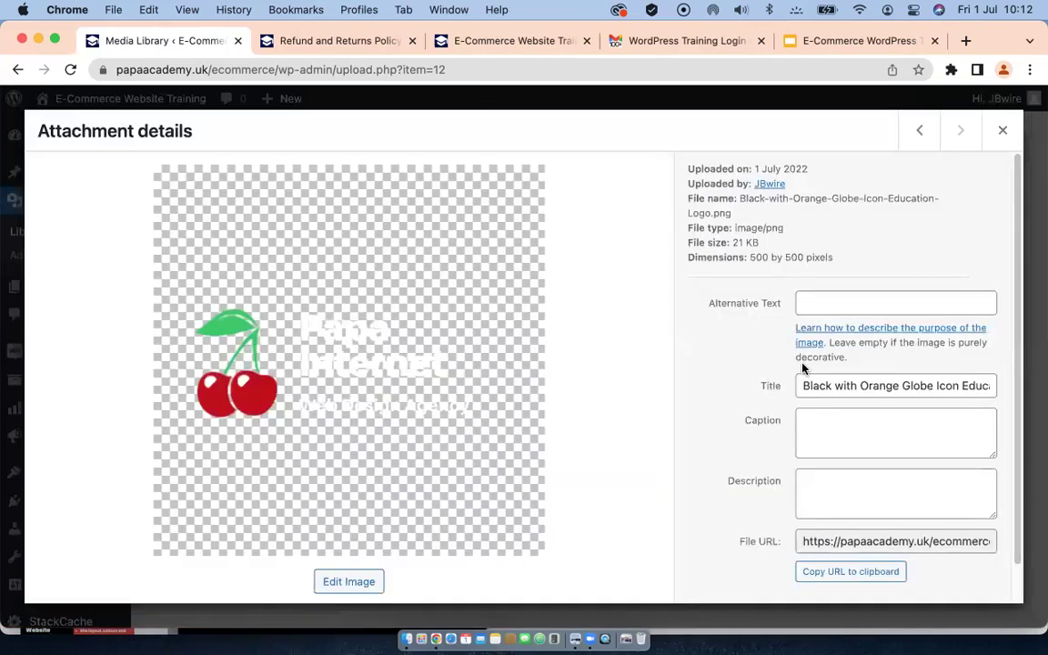
pyautogui.scroll(-2, 803, 368)
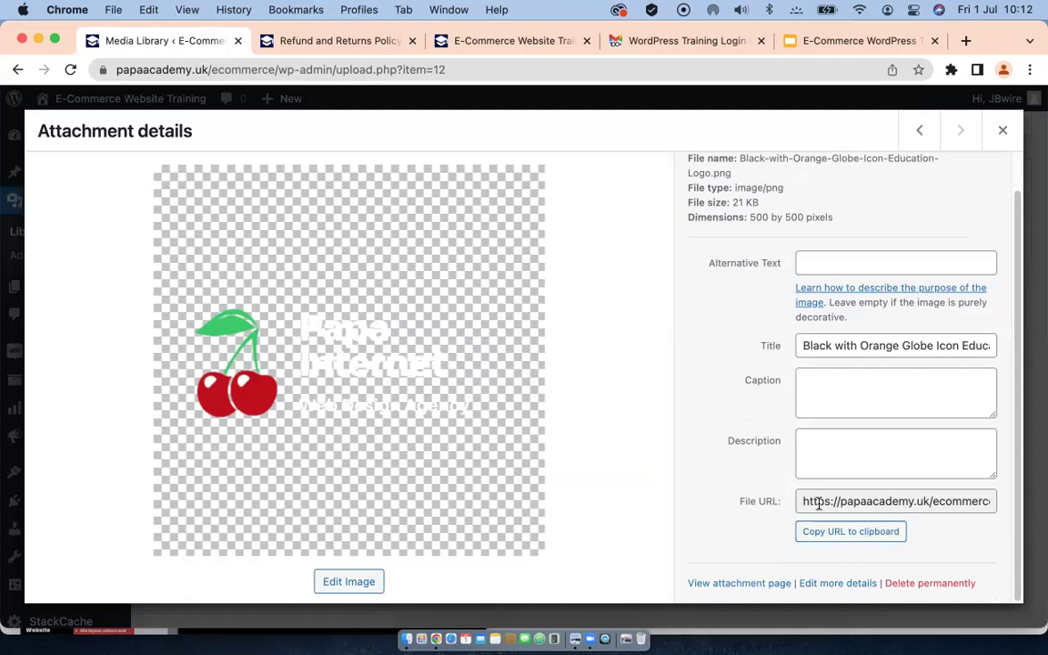
pyautogui.click(843, 534)
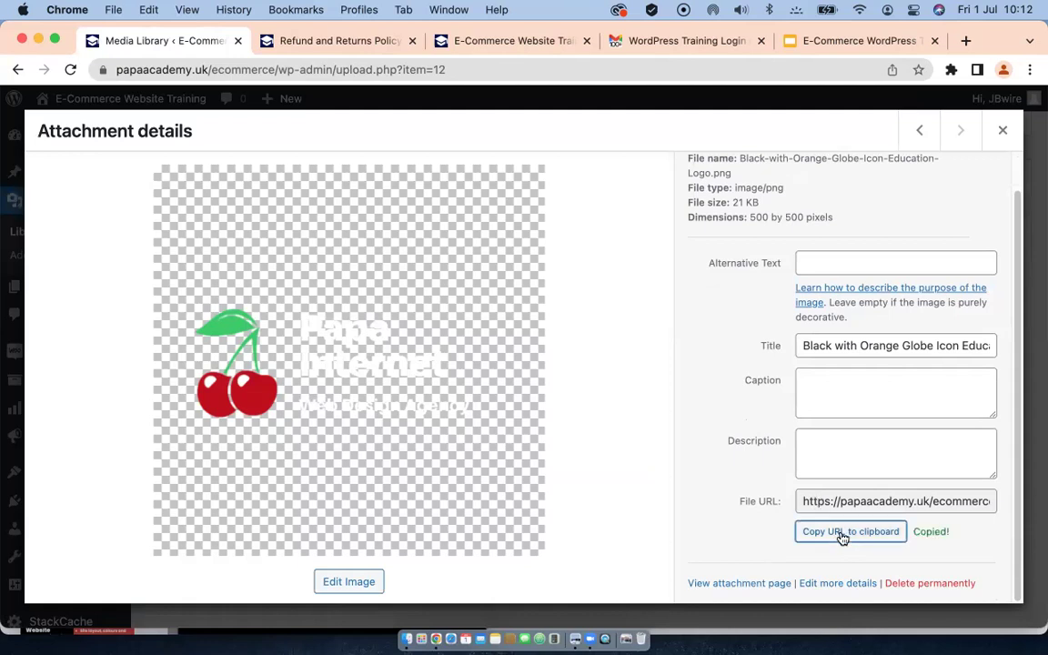
pyautogui.click(1004, 131)
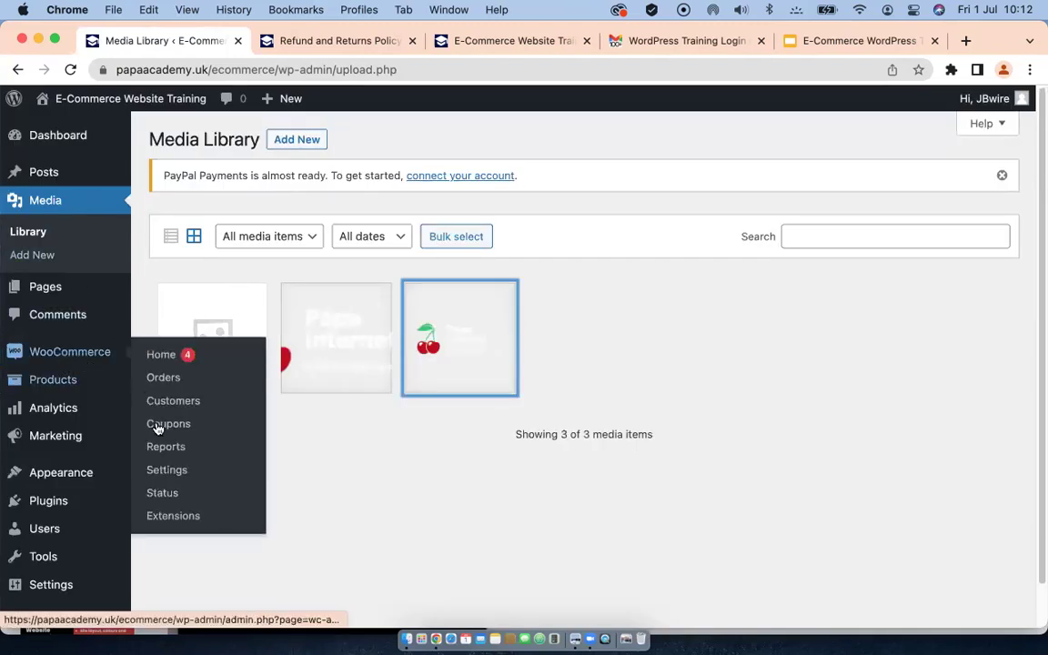
pyautogui.click(154, 472)
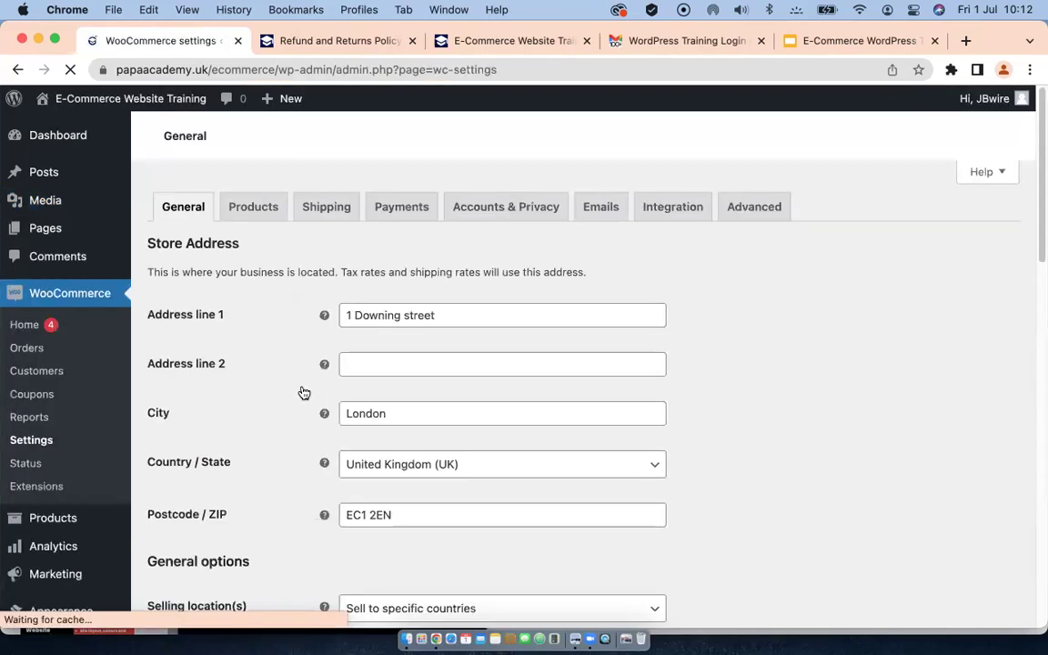
# Step: Paste the copied logo URL into the Emails tab's Header image field
pyautogui.click(602, 208)
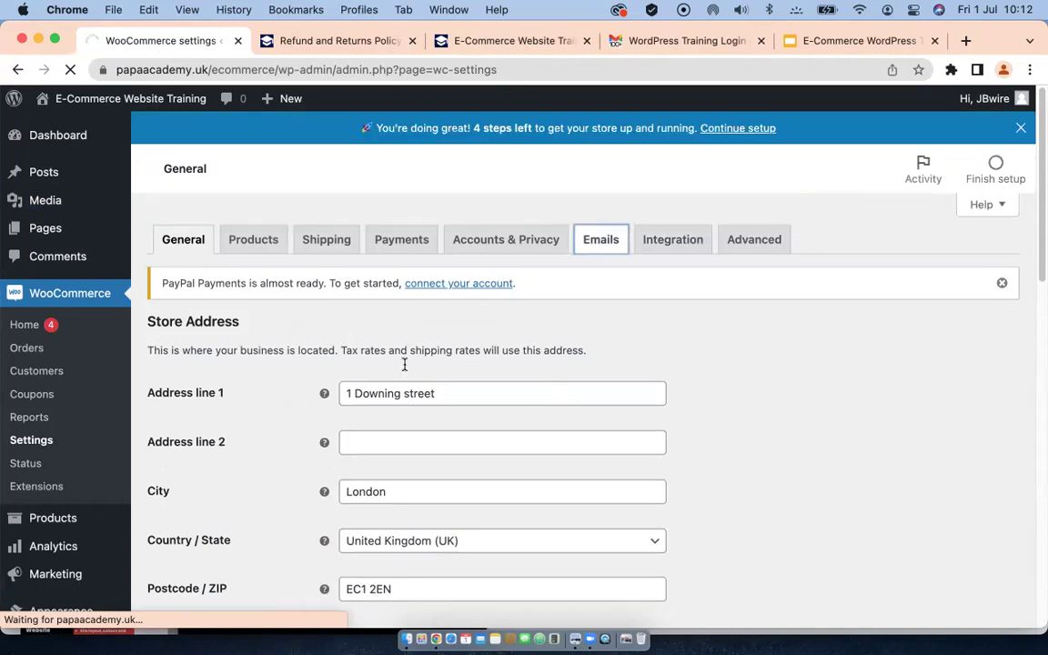
pyautogui.scroll(-5, 404, 368)
pyautogui.scroll(-15, 405, 368)
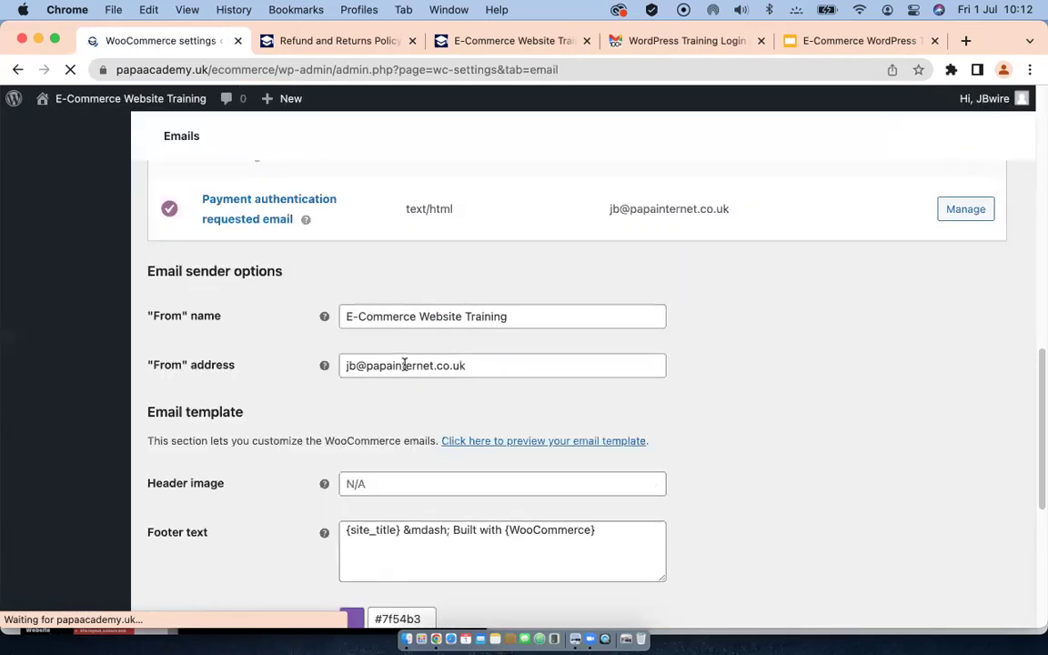
pyautogui.scroll(5, 405, 327)
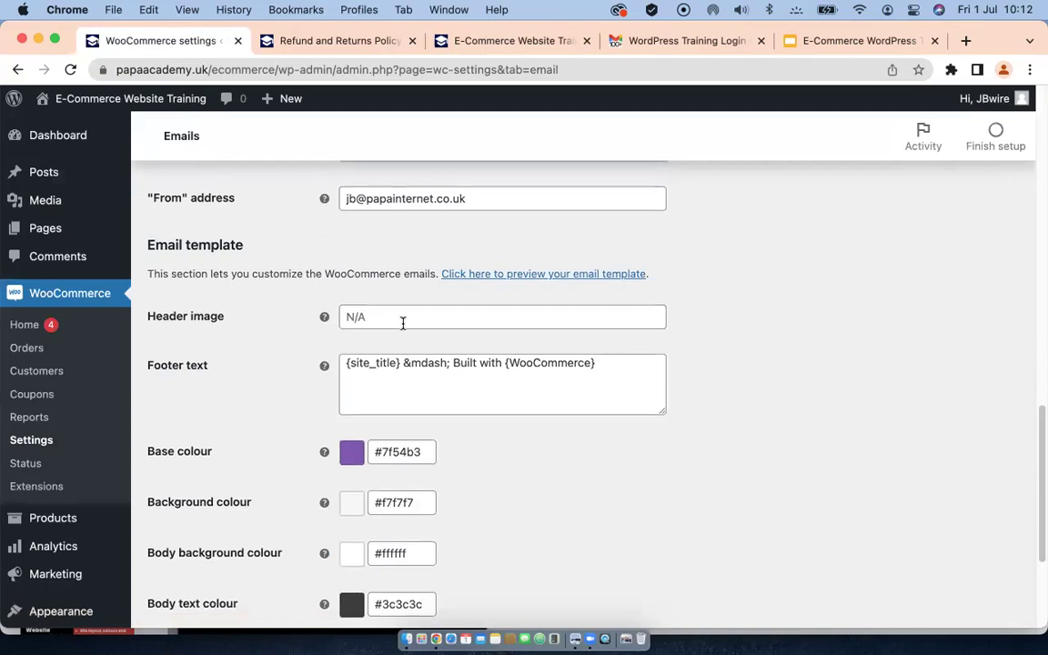
pyautogui.click(402, 314)
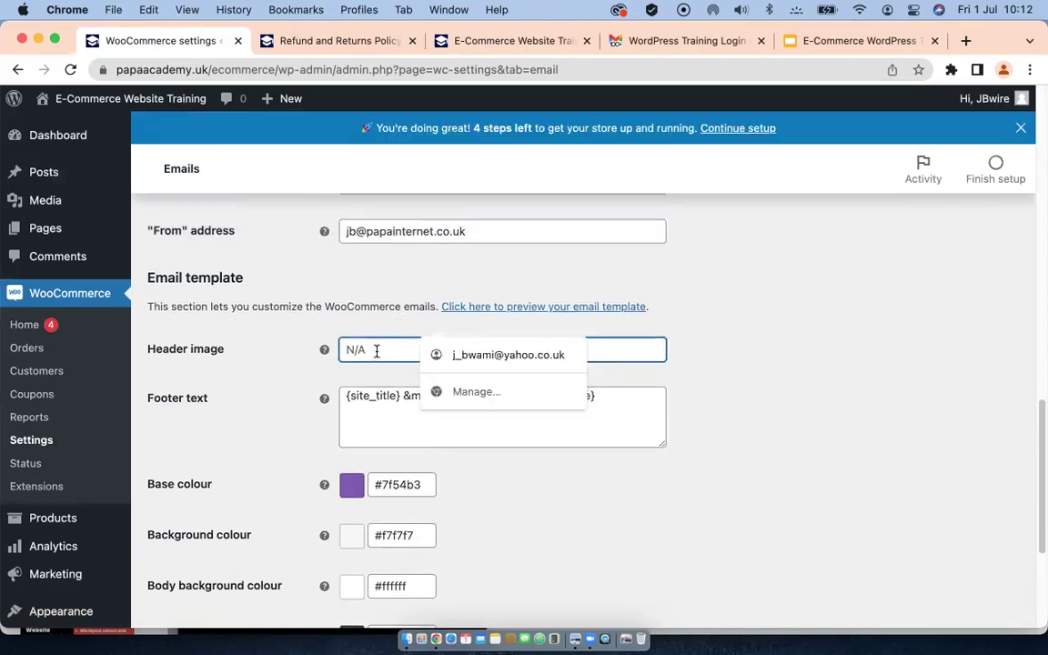
pyautogui.rightClick(376, 350)
pyautogui.click(406, 467)
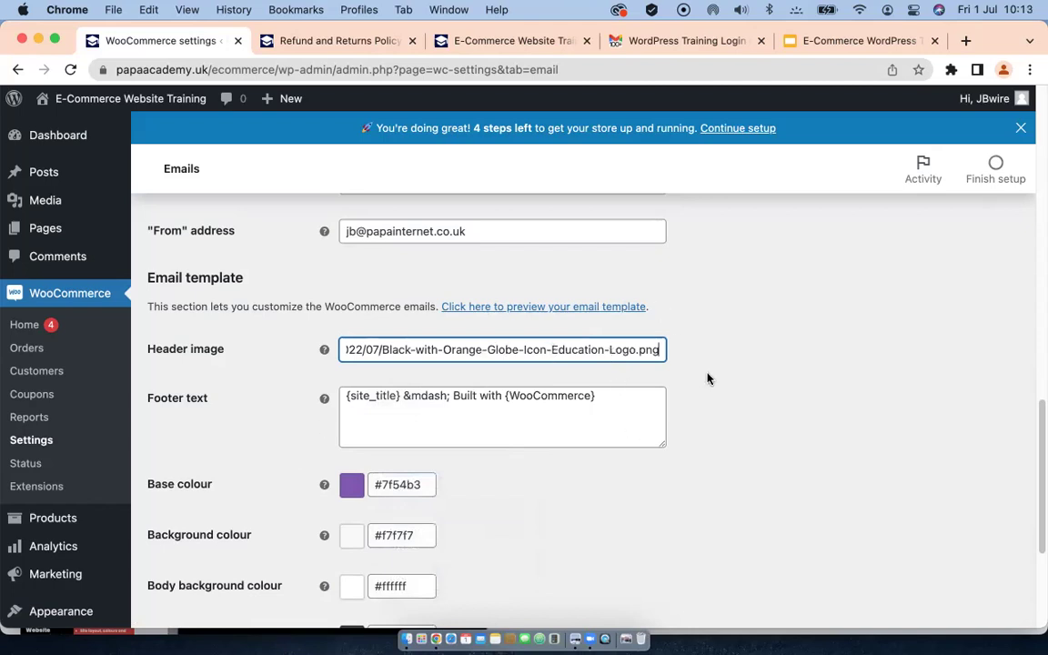
# Step: Save the email settings with the logo as header image and open the template preview
pyautogui.scroll(-3, 690, 369)
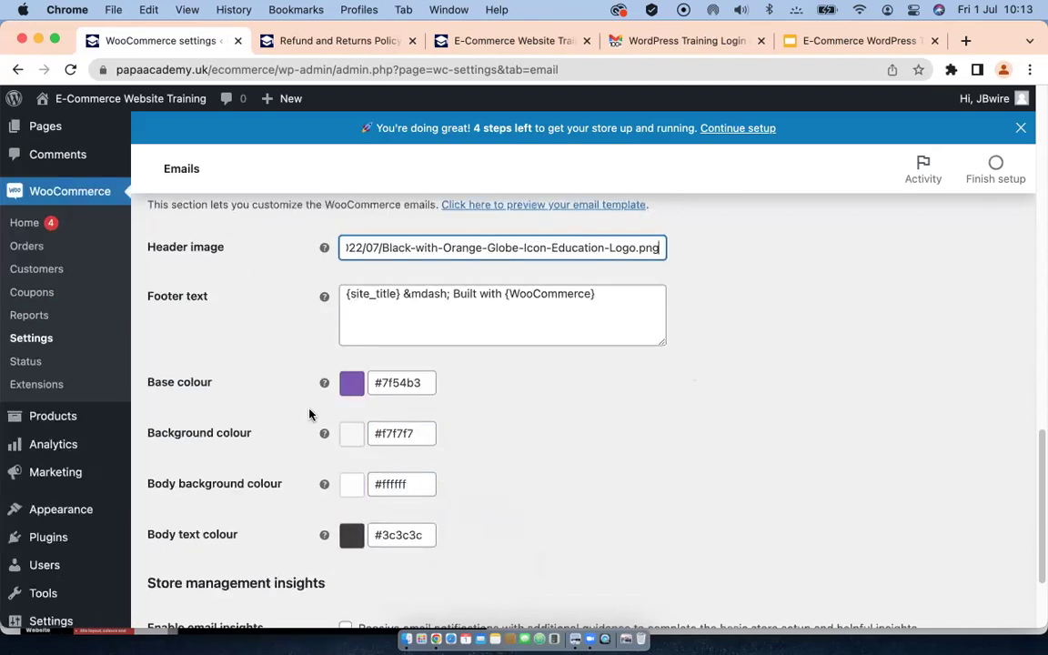
pyautogui.scroll(-2, 346, 397)
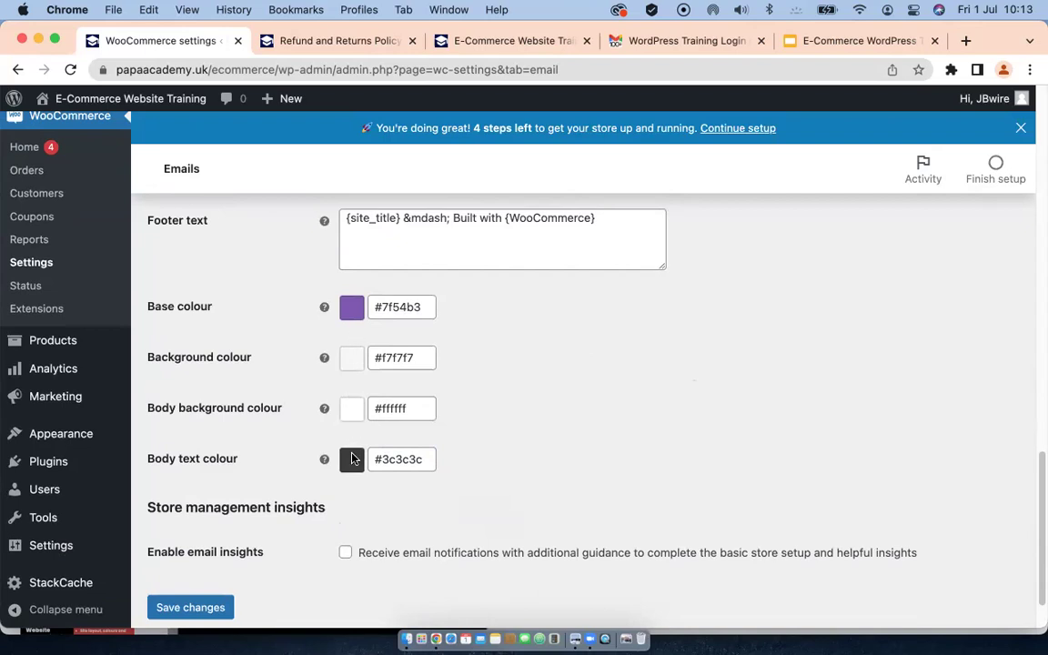
pyautogui.scroll(-2, 287, 494)
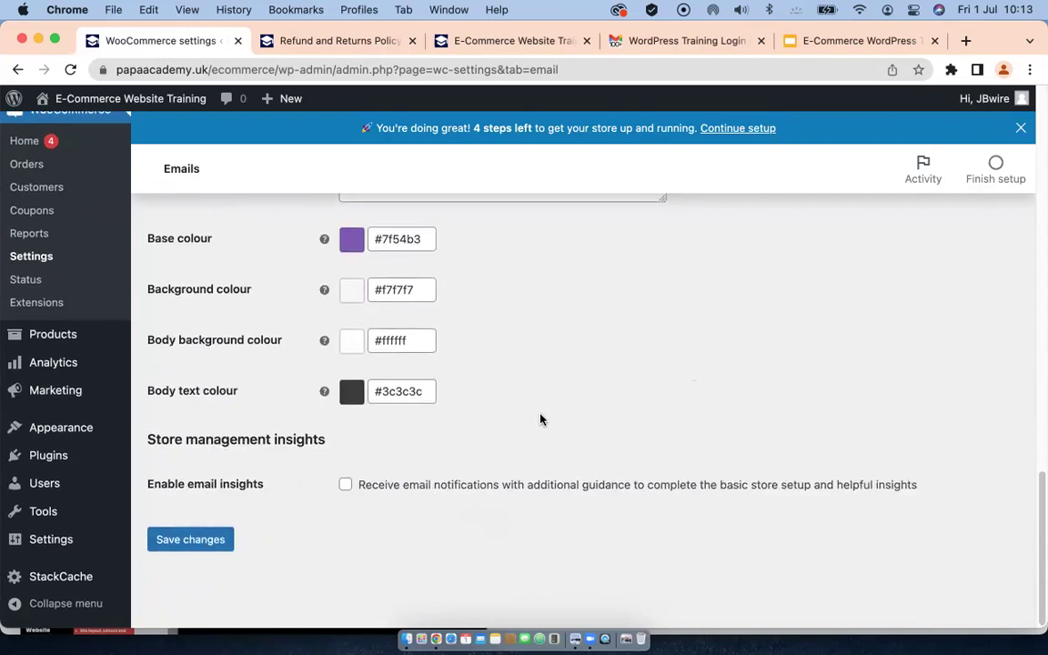
pyautogui.scroll(5, 541, 455)
pyautogui.scroll(3, 545, 437)
pyautogui.scroll(-8, 471, 397)
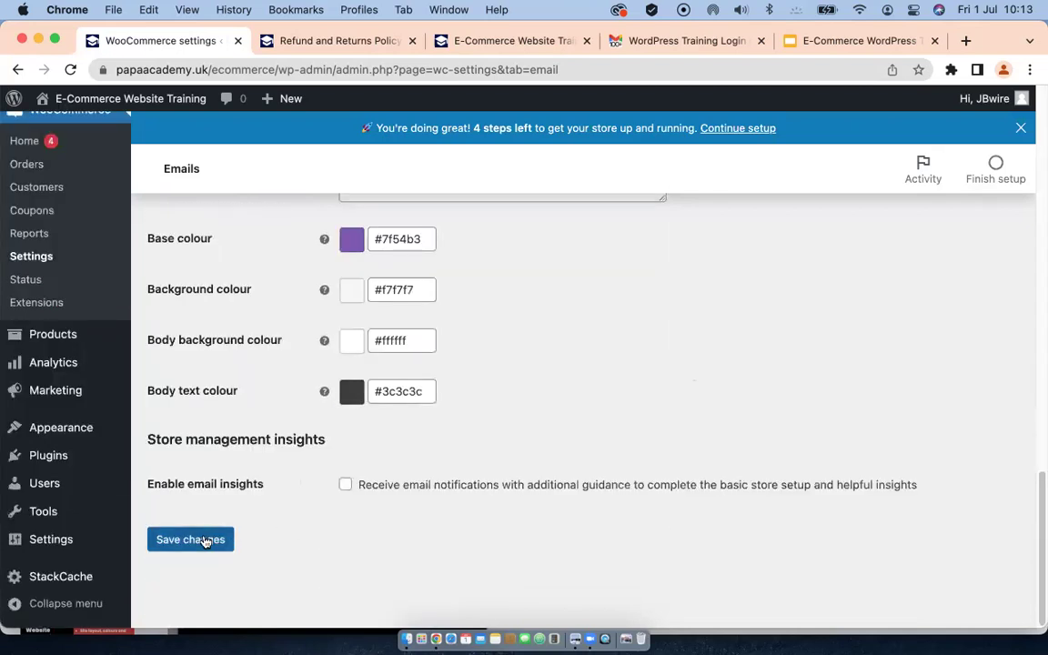
pyautogui.click(195, 544)
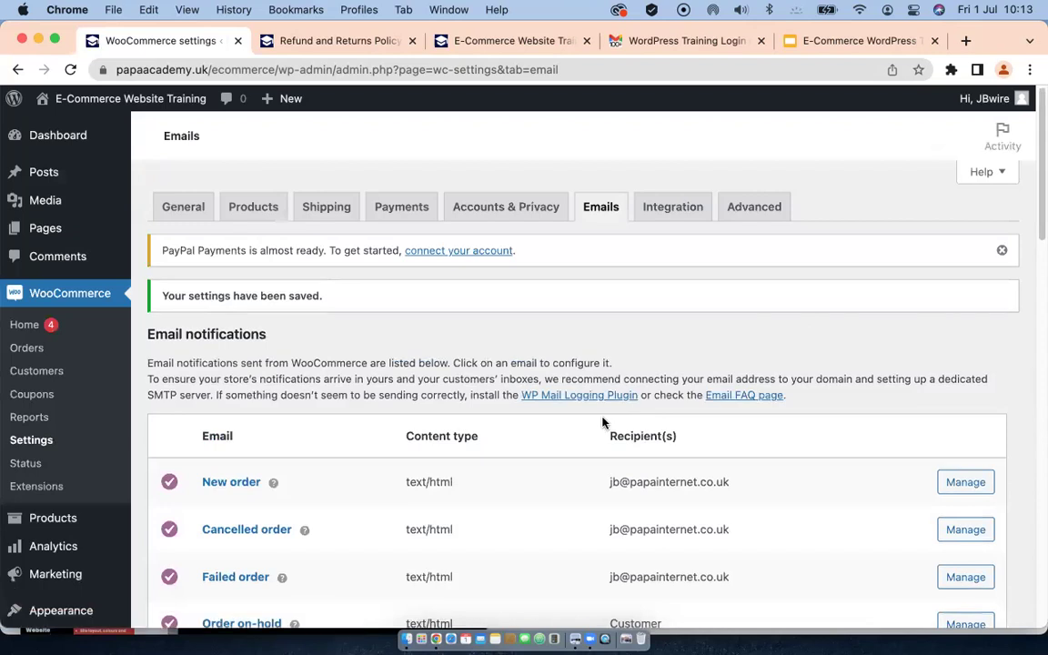
pyautogui.scroll(-5, 630, 439)
pyautogui.scroll(-10, 631, 440)
pyautogui.scroll(8, 630, 438)
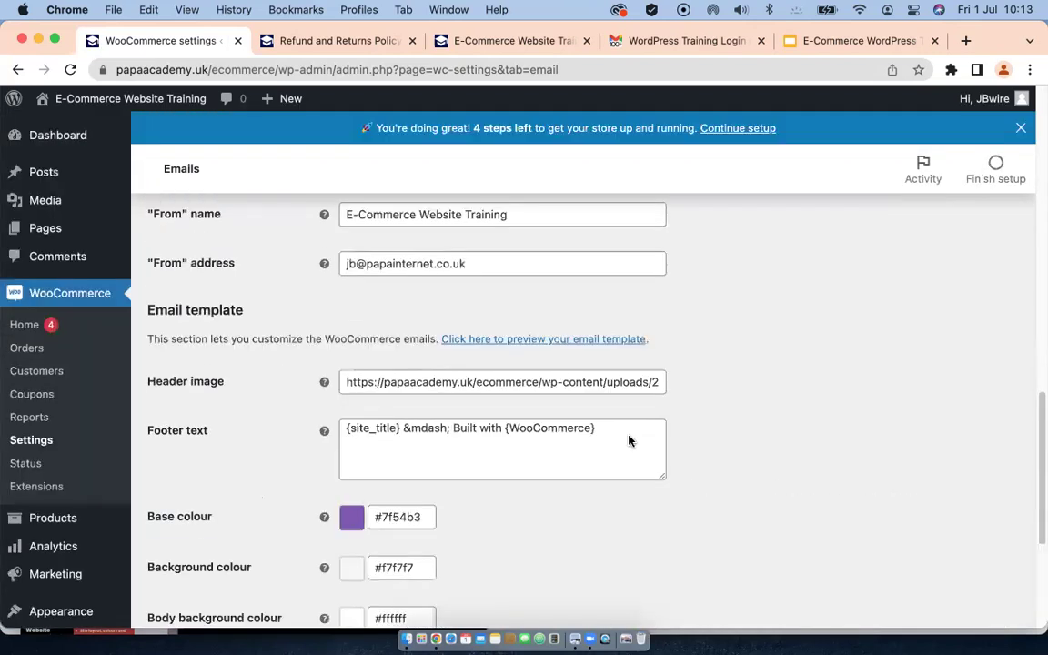
pyautogui.click(536, 475)
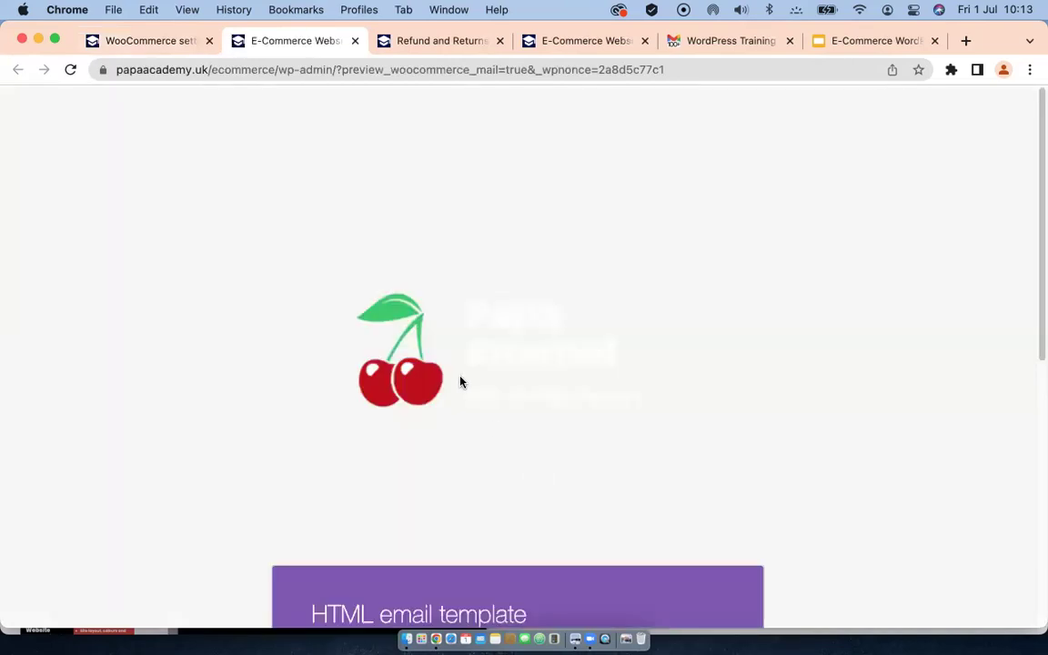
# Step: Review the HTML email template preview, then return to the saved Emails settings tab
pyautogui.scroll(-3, 473, 379)
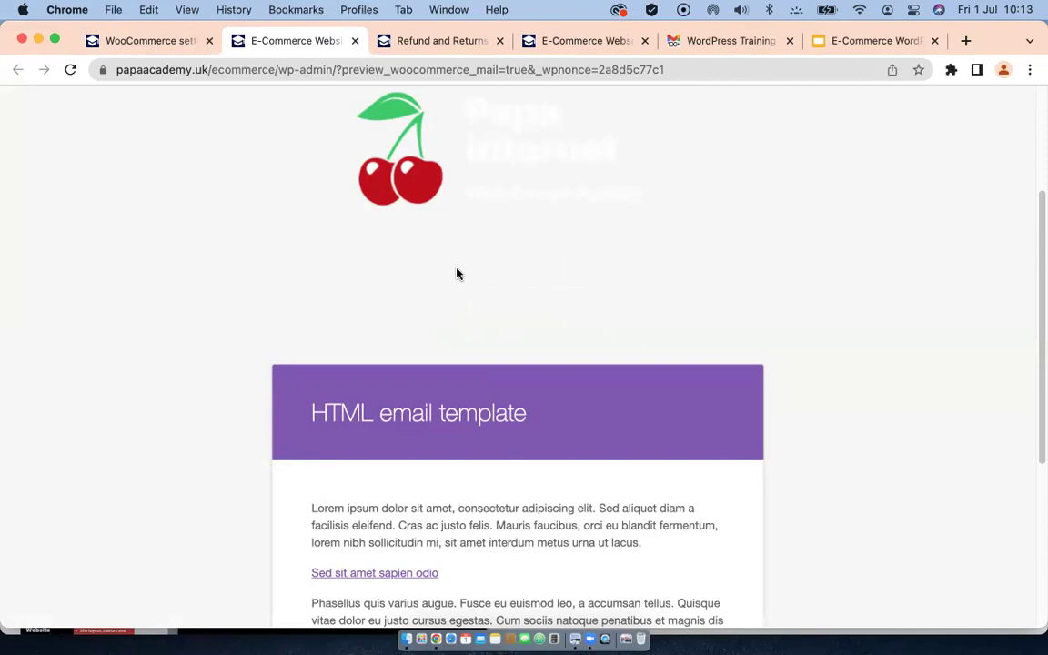
pyautogui.scroll(-3, 457, 273)
pyautogui.scroll(-3, 475, 309)
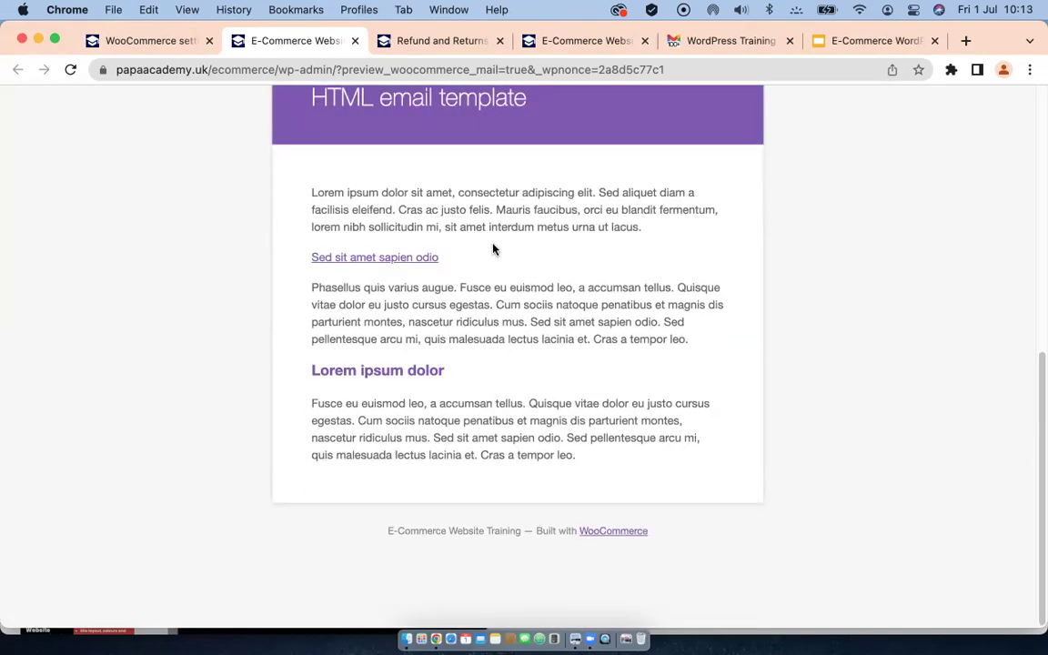
pyautogui.scroll(1, 494, 249)
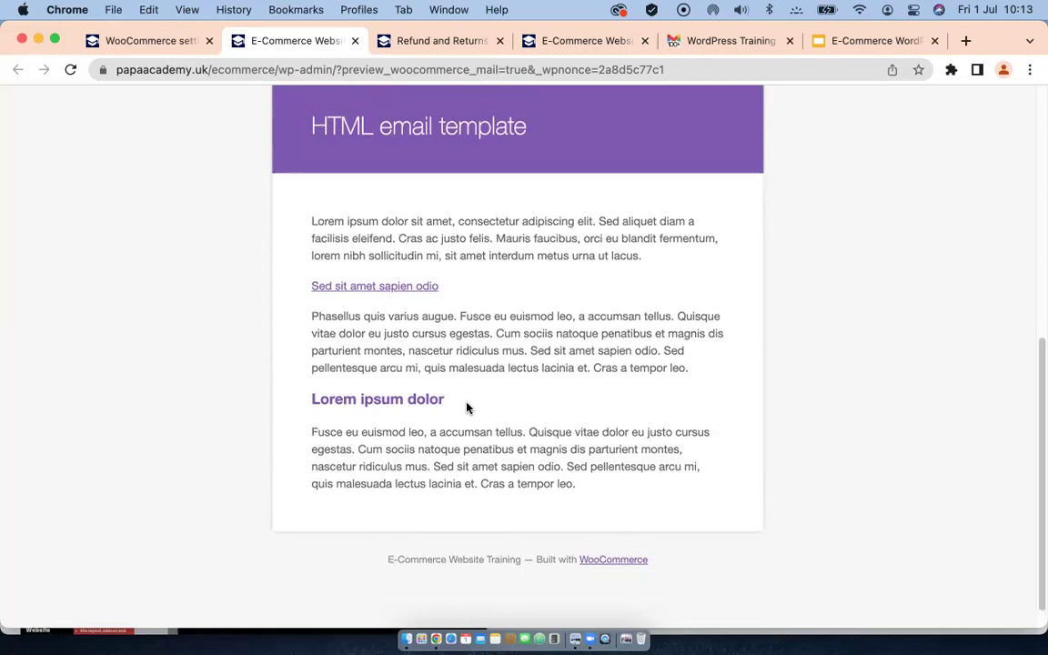
pyautogui.scroll(10, 419, 361)
pyautogui.click(159, 40)
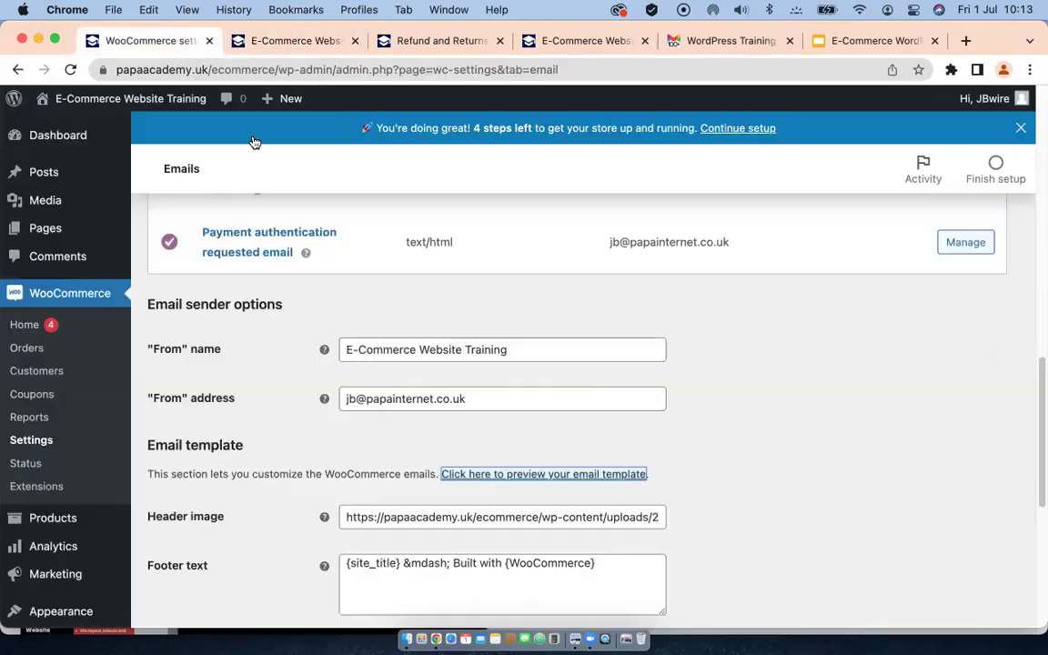
pyautogui.scroll(-5, 546, 391)
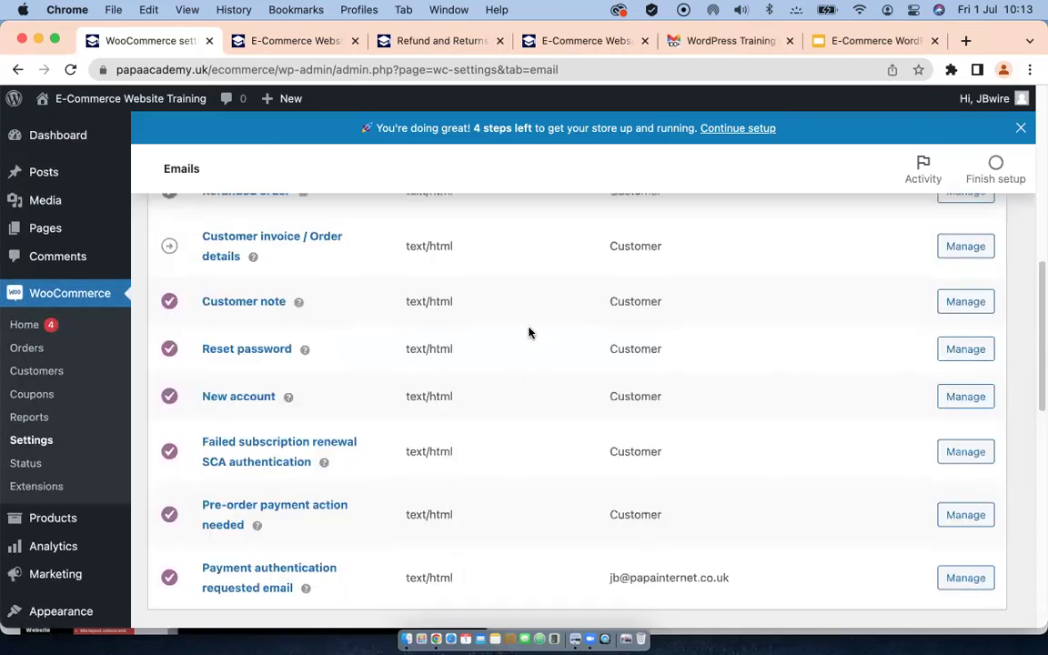
pyautogui.scroll(6, 528, 332)
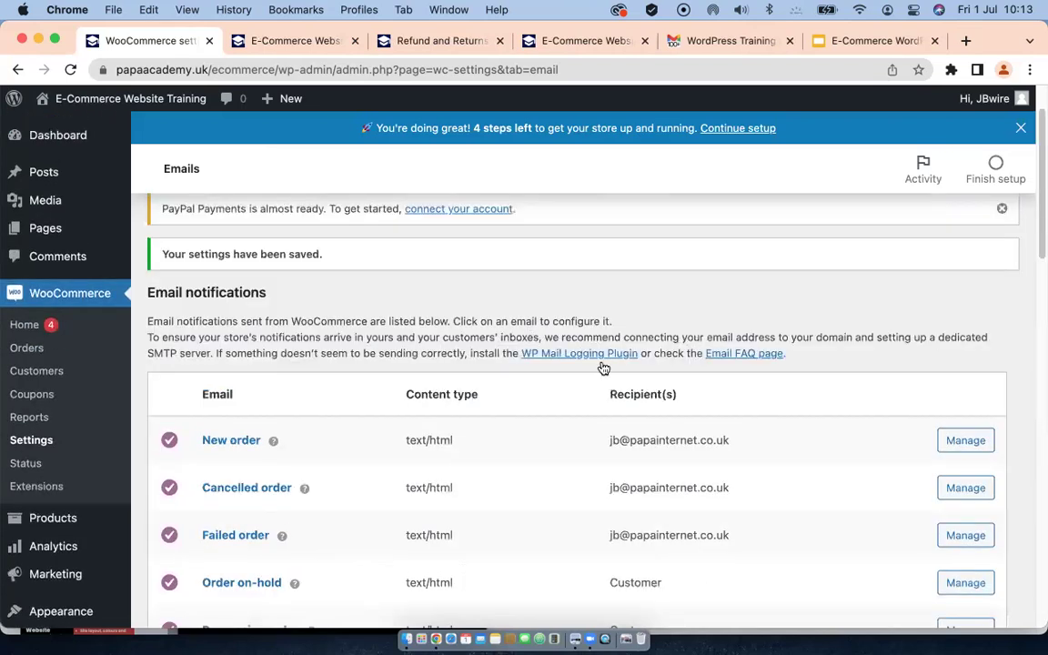
pyautogui.scroll(2, 518, 290)
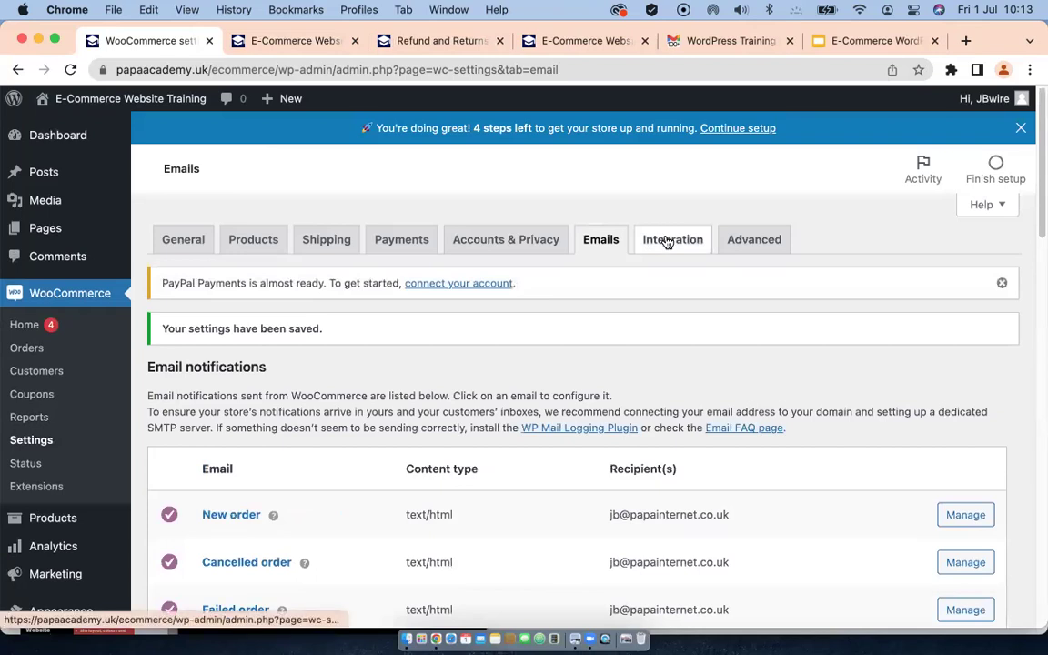
# Step: View the Integration tab, then the Advanced tab with Basket 16, Checkout 17, My account 18 pages
pyautogui.click(667, 242)
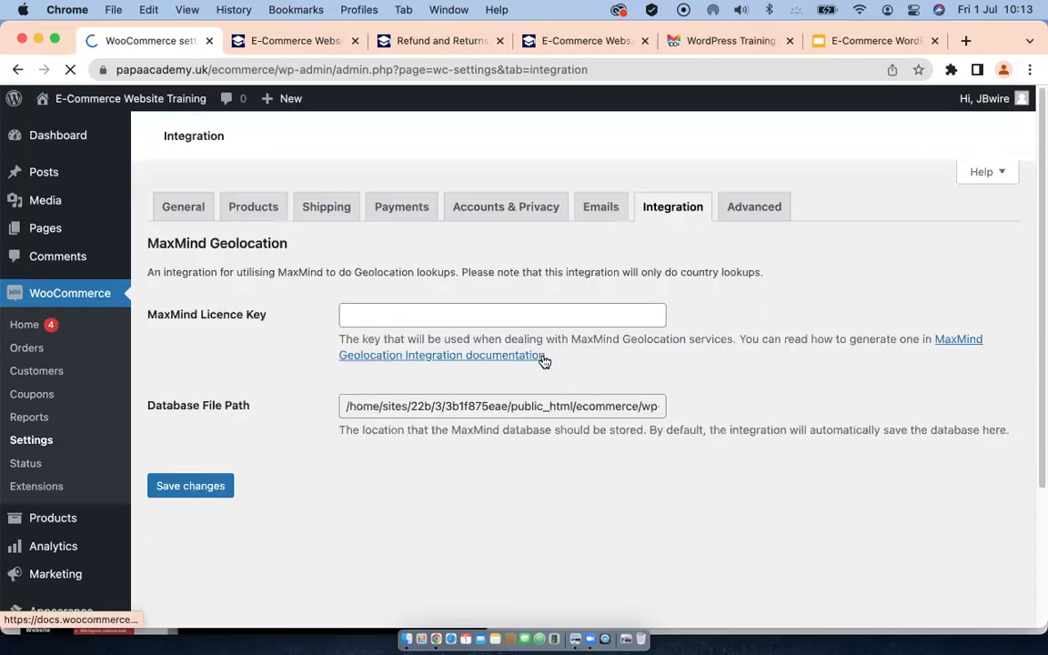
pyautogui.scroll(-2, 544, 359)
pyautogui.scroll(2, 540, 360)
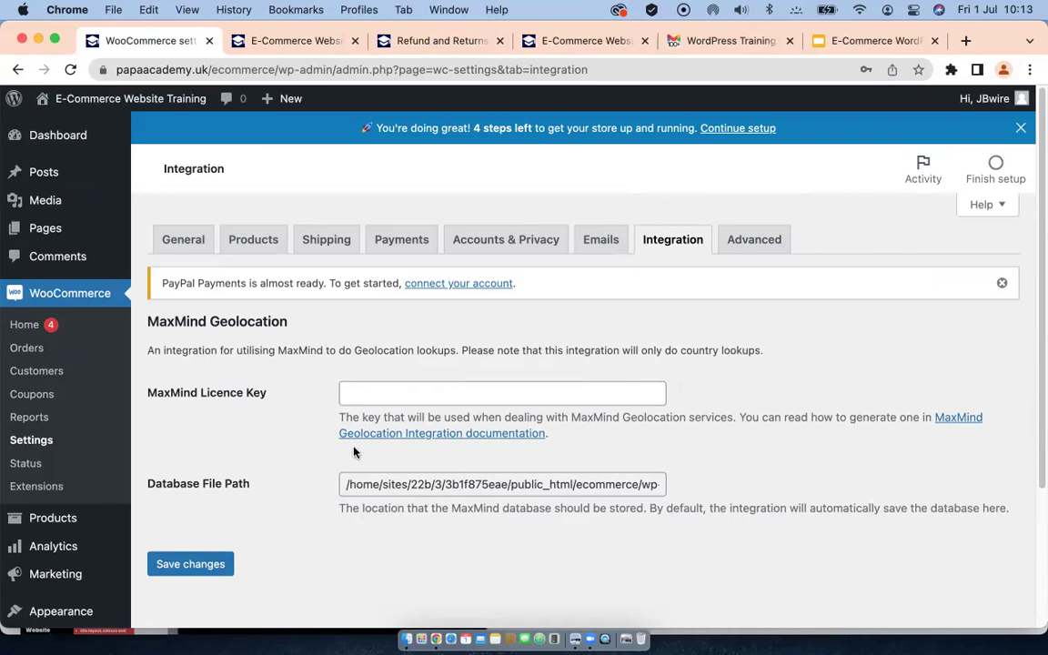
pyautogui.click(754, 240)
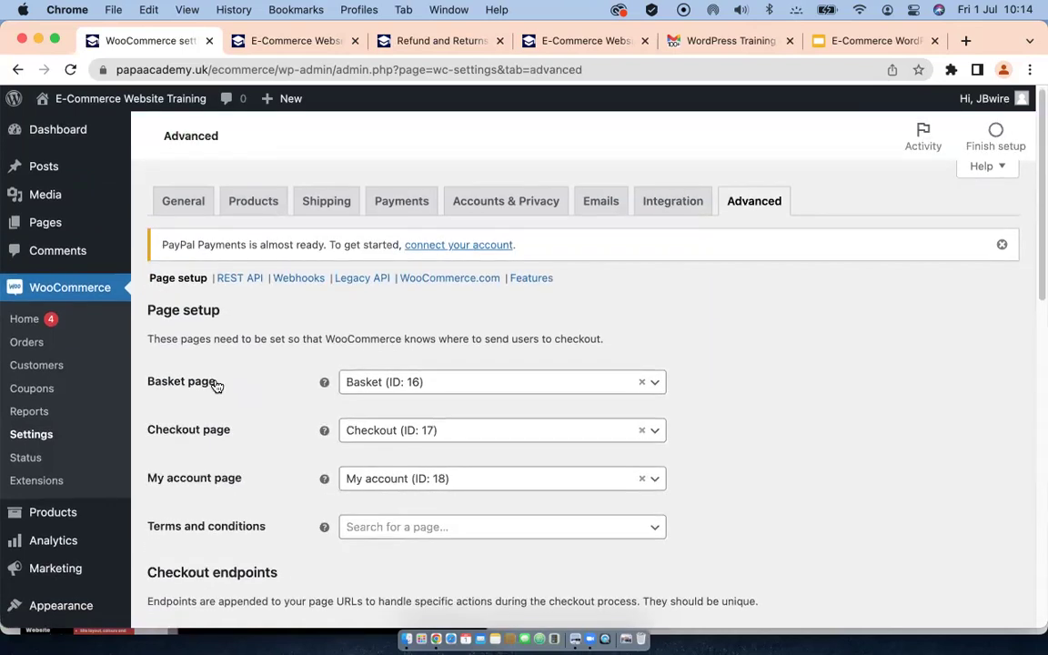
pyautogui.scroll(-3, 216, 385)
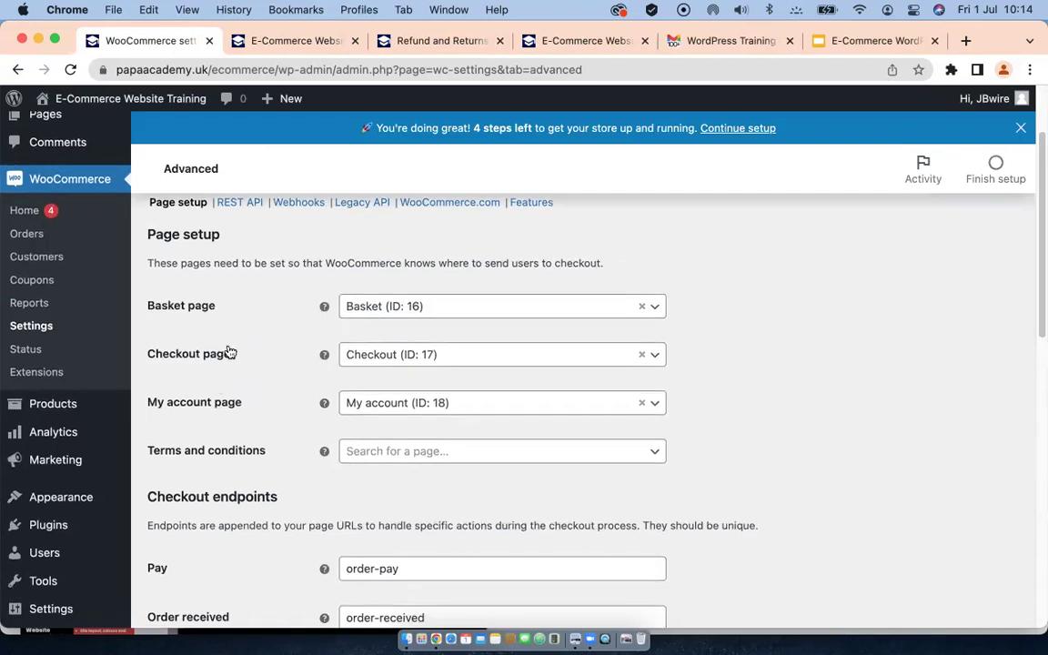
pyautogui.scroll(-5, 228, 373)
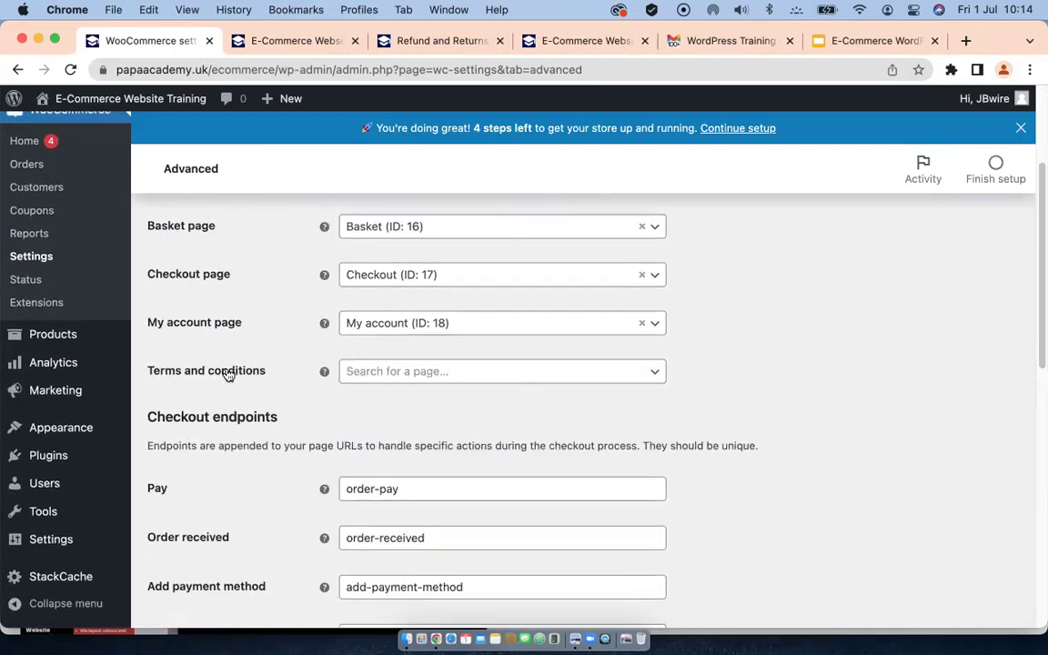
pyautogui.scroll(8, 227, 368)
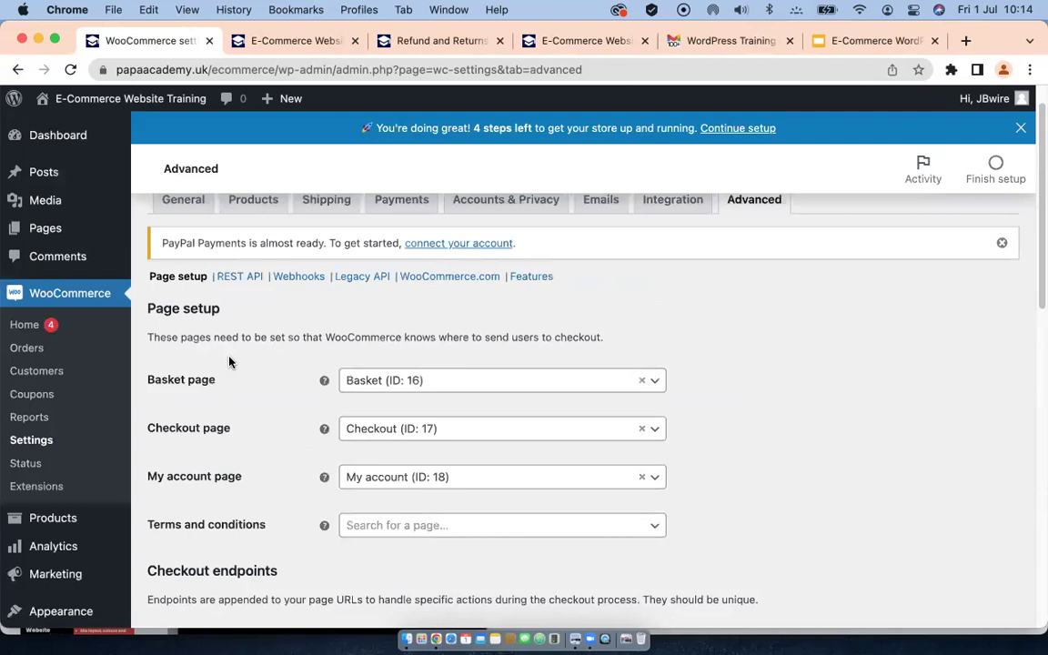
pyautogui.scroll(-5, 720, 371)
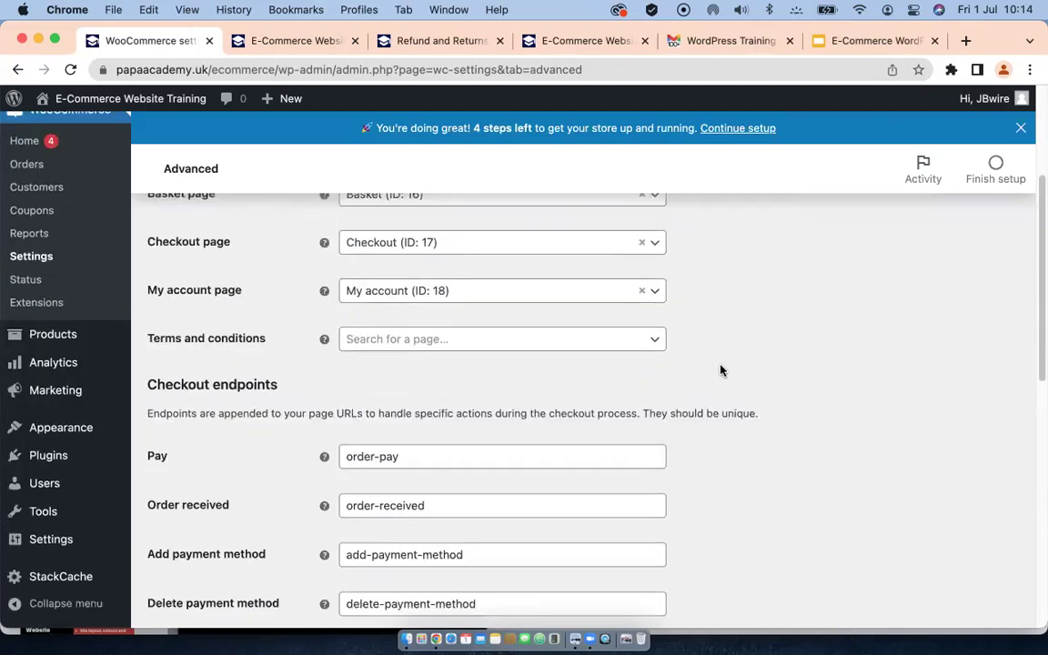
pyautogui.click(546, 340)
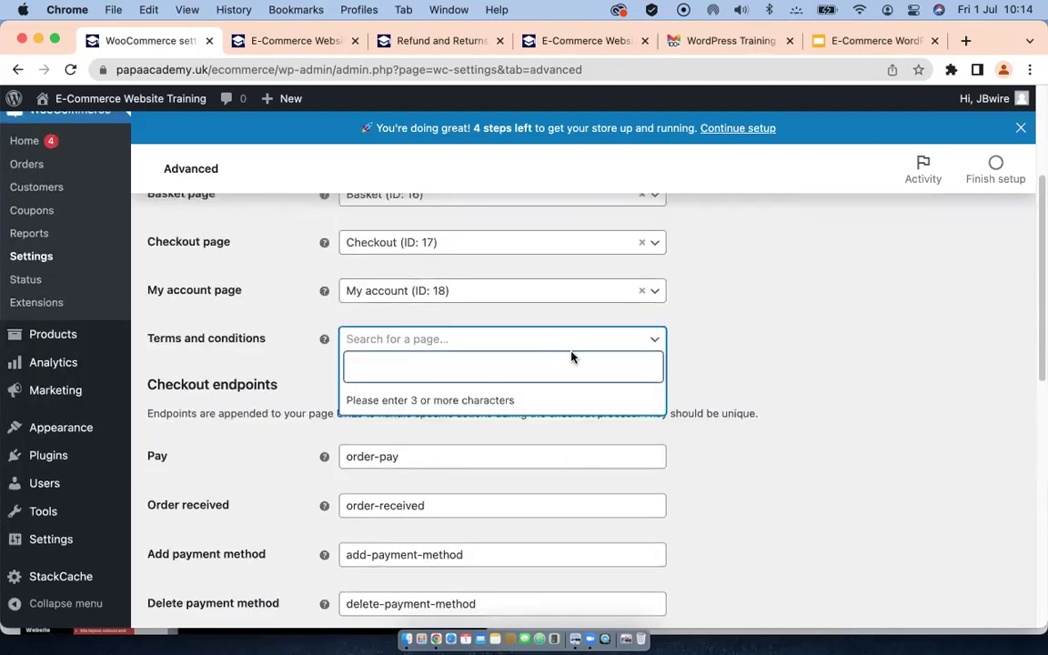
pyautogui.write('p')
pyautogui.write('r')
pyautogui.press('BackSpace')
pyautogui.press('BackSpace')
pyautogui.write('ref')
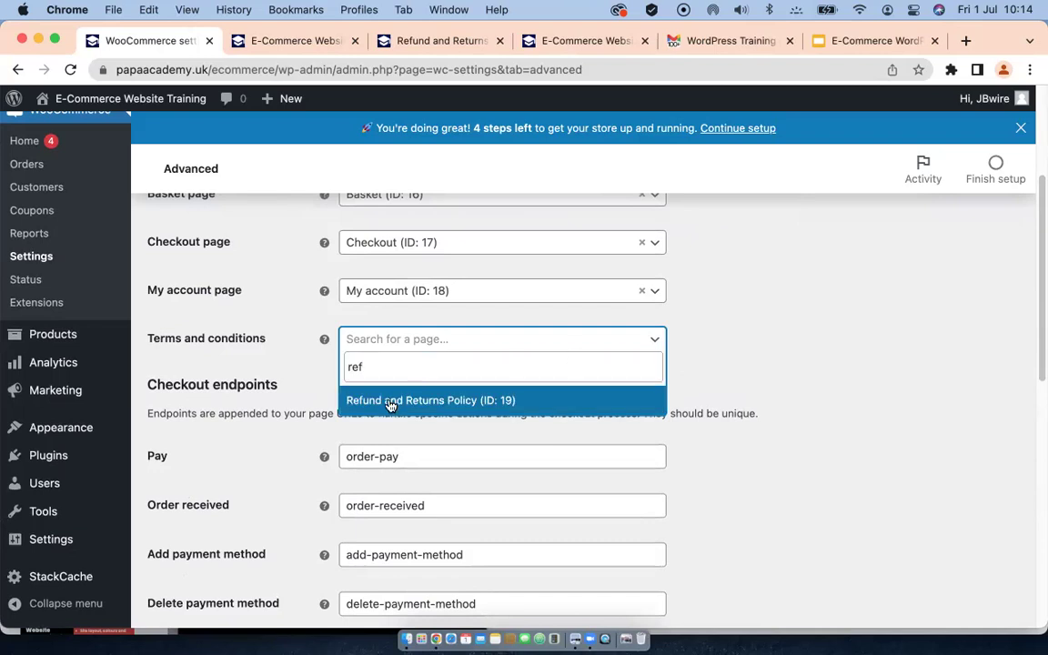
pyautogui.click(389, 401)
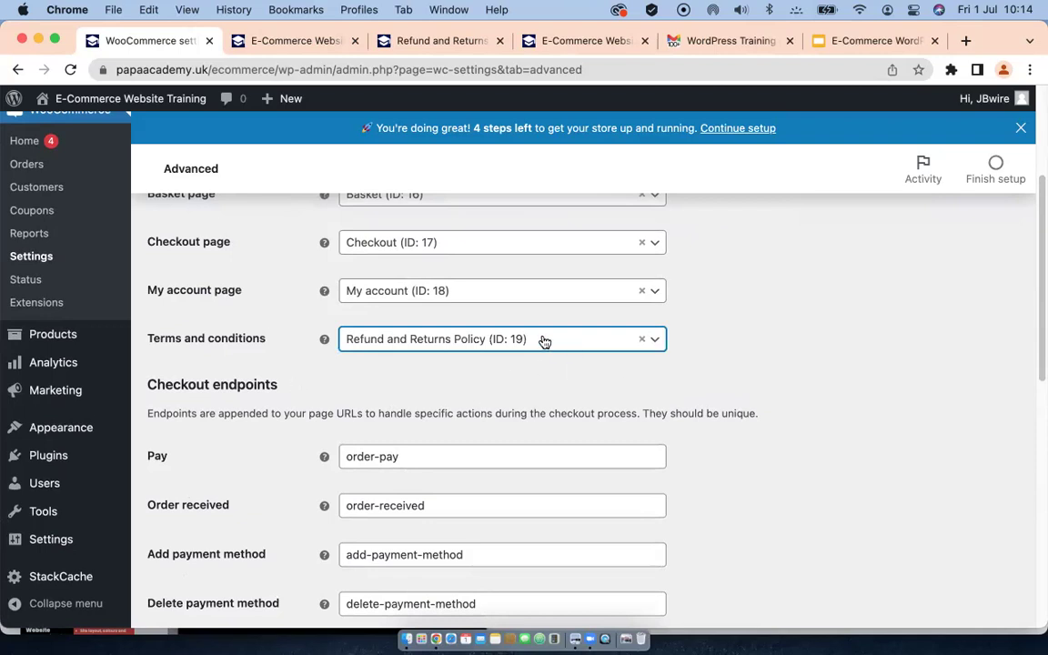
pyautogui.scroll(-3, 273, 364)
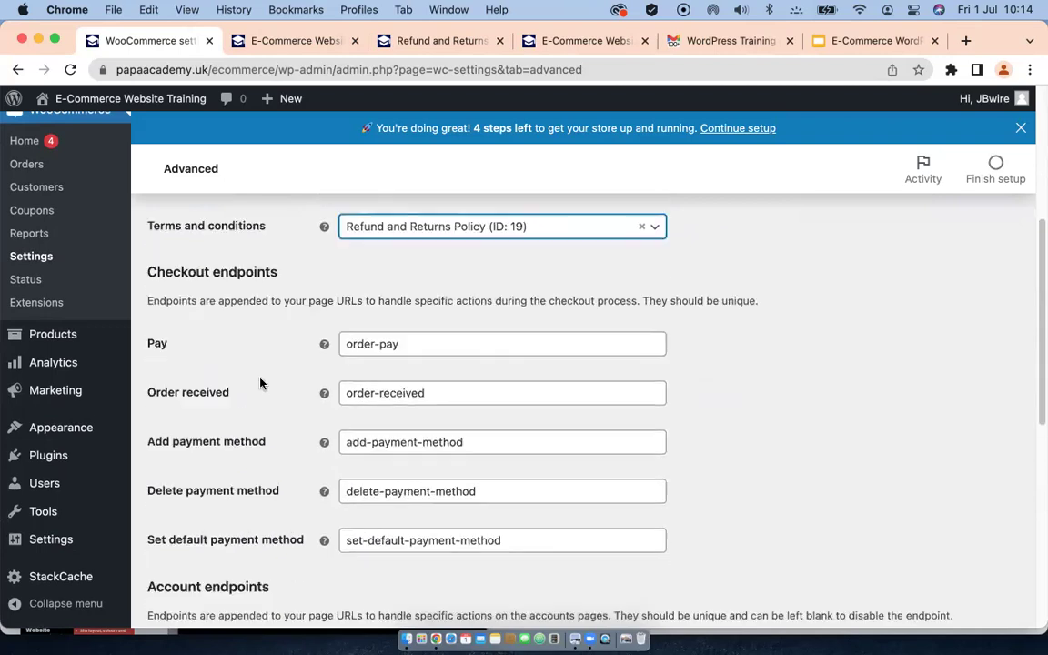
pyautogui.scroll(-10, 261, 383)
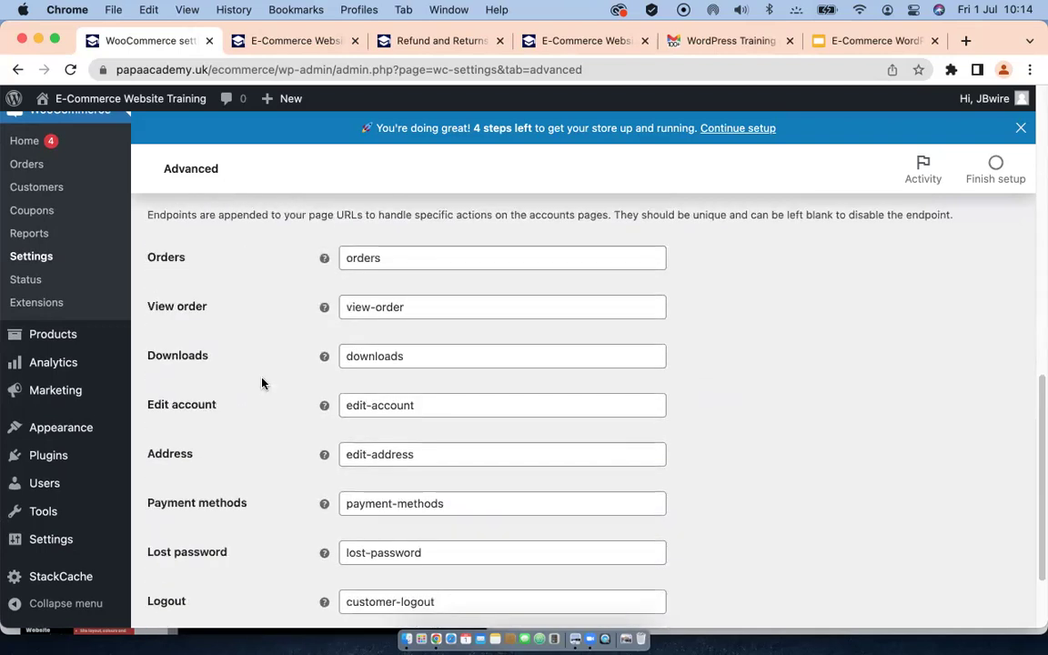
pyautogui.scroll(-3, 261, 383)
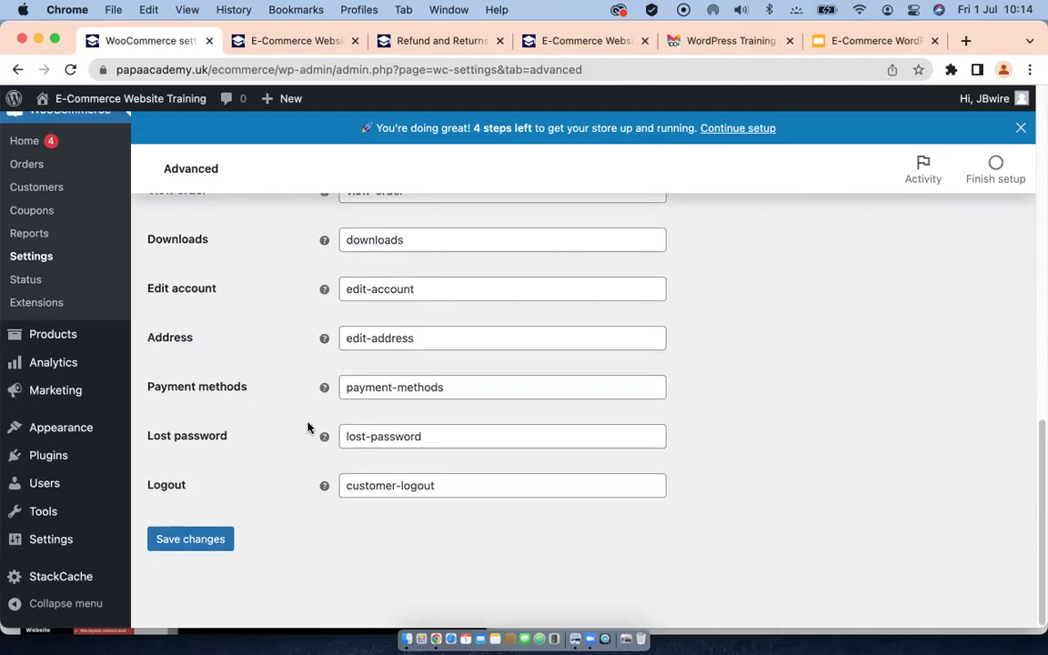
pyautogui.scroll(4, 208, 402)
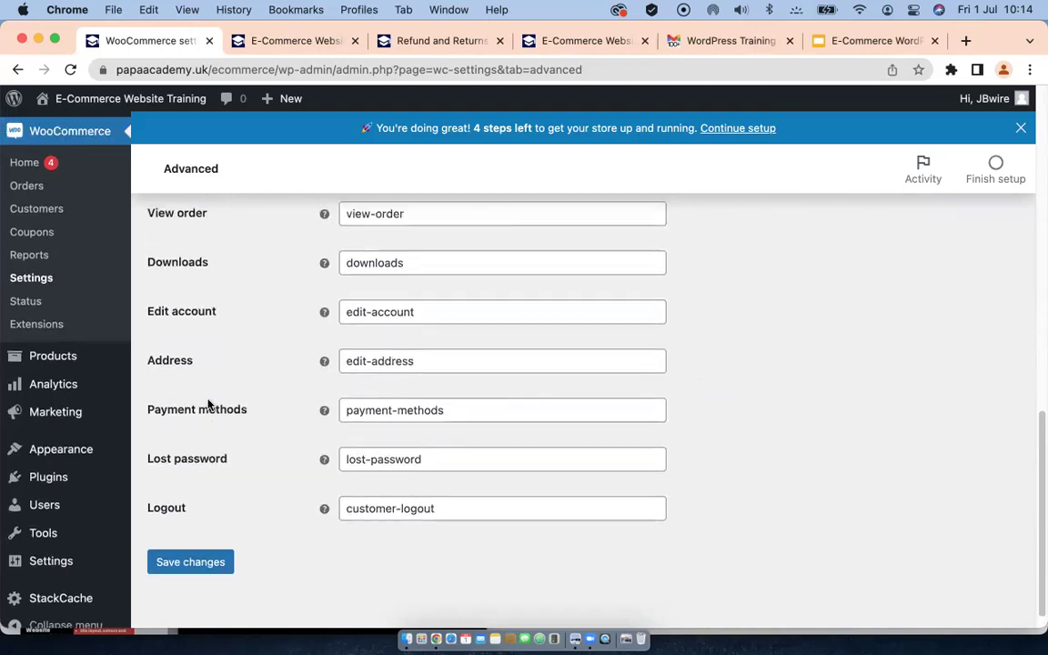
pyautogui.scroll(7, 208, 405)
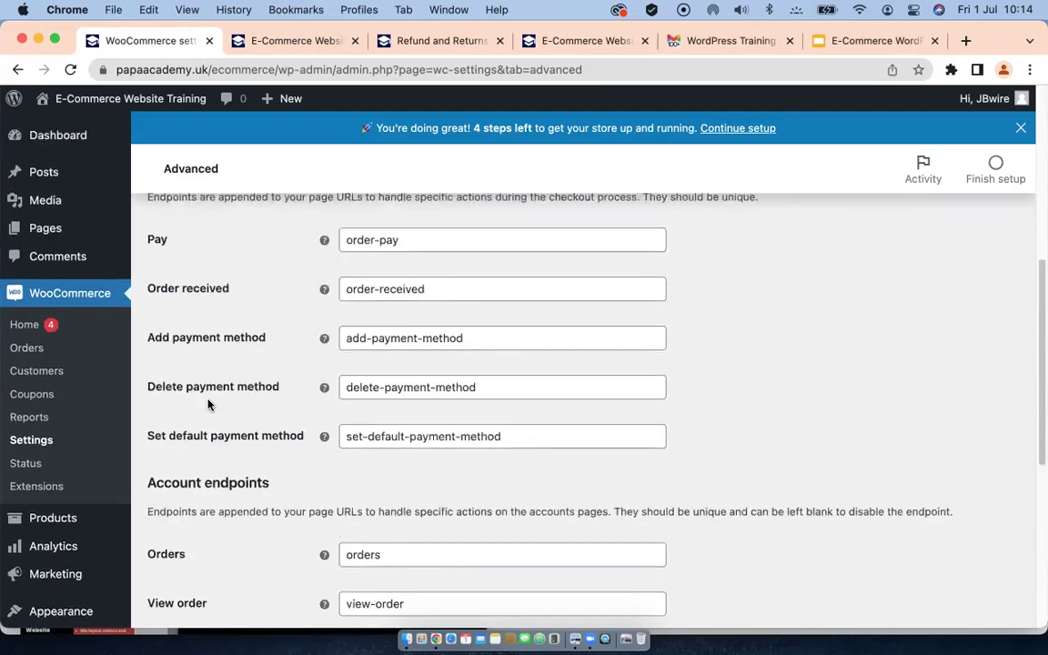
pyautogui.scroll(-2, 208, 405)
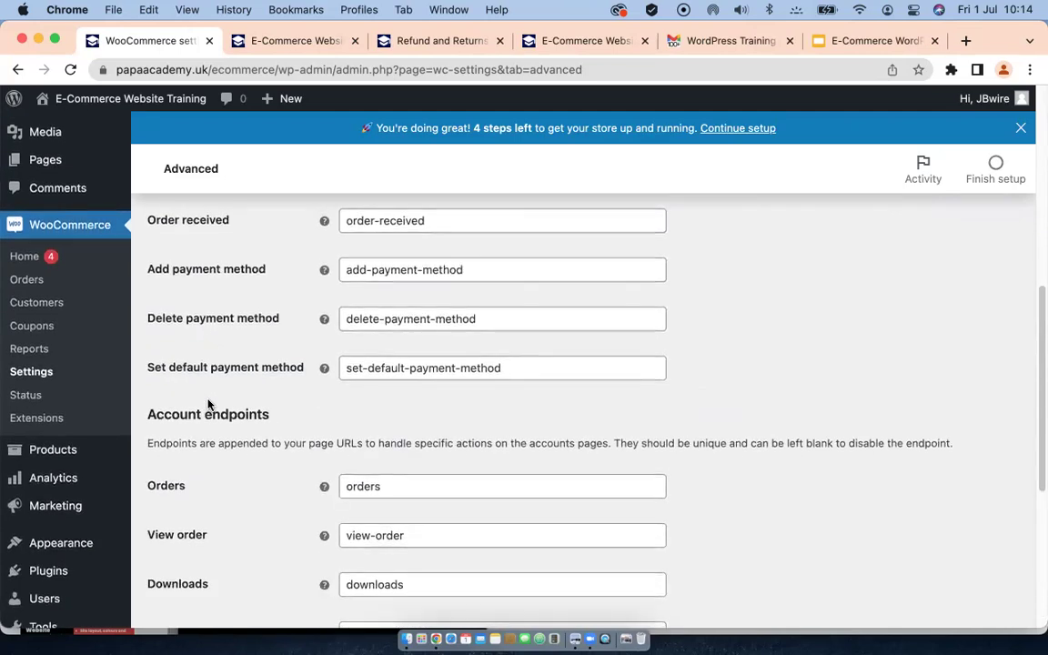
pyautogui.scroll(-6, 208, 405)
pyautogui.scroll(8, 209, 403)
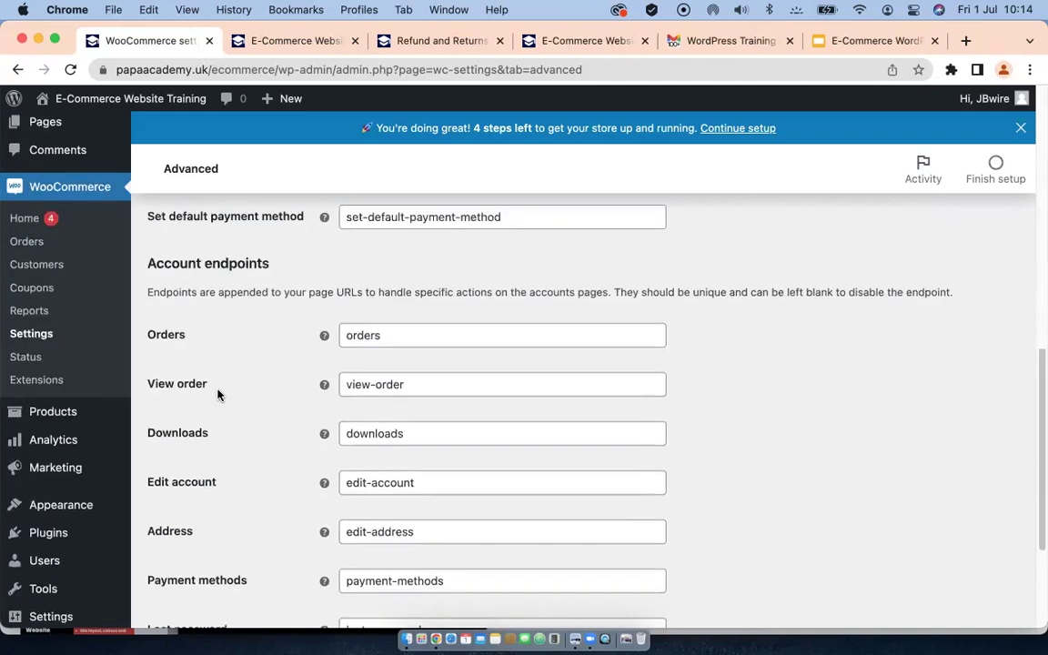
pyautogui.scroll(3, 216, 396)
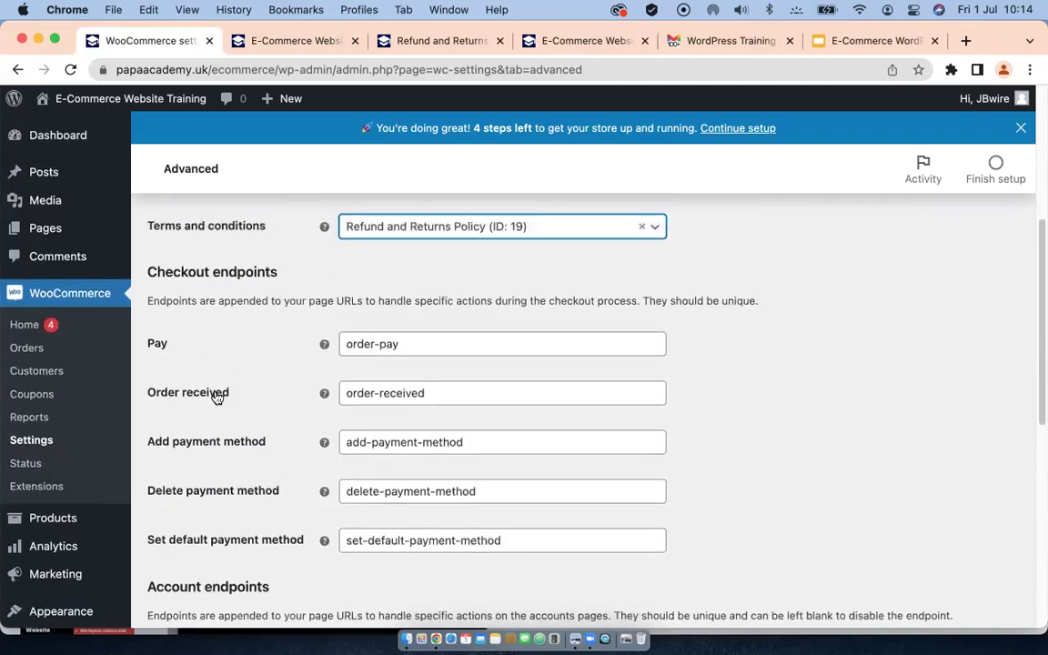
pyautogui.scroll(2, 242, 324)
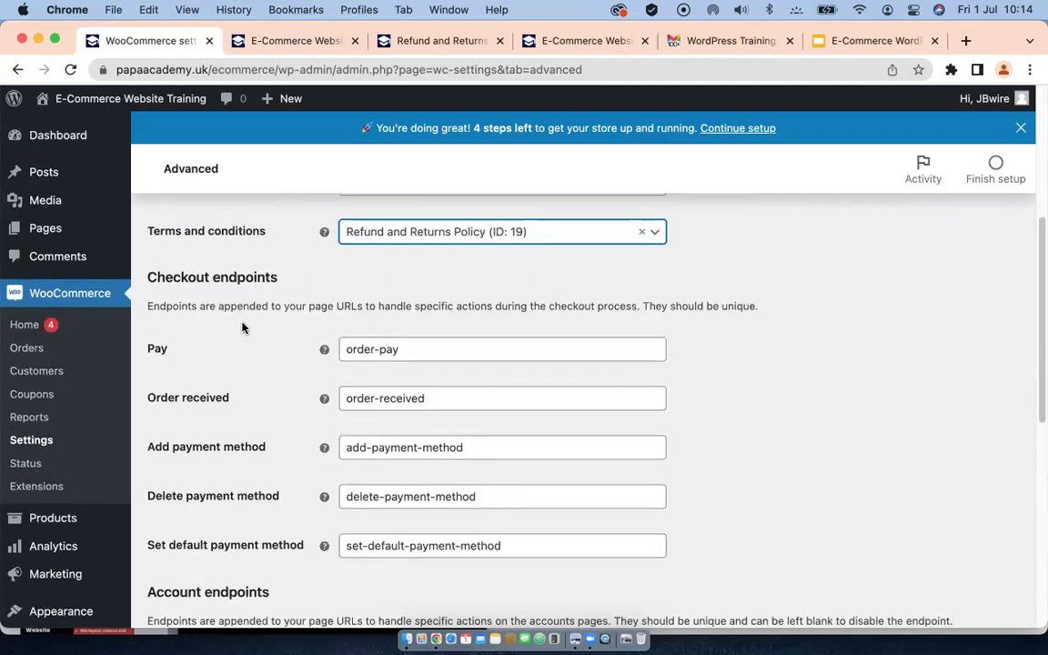
pyautogui.scroll(5, 242, 326)
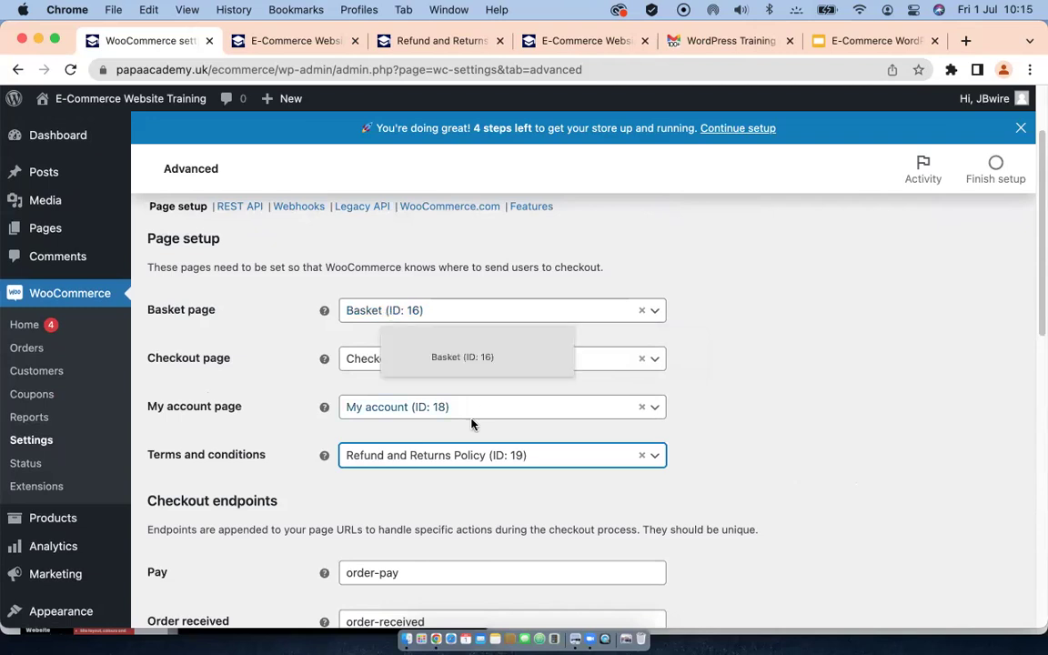
# Step: Keep My account (ID: 18) as the My account page after a 'hom' search, and save
pyautogui.click(625, 410)
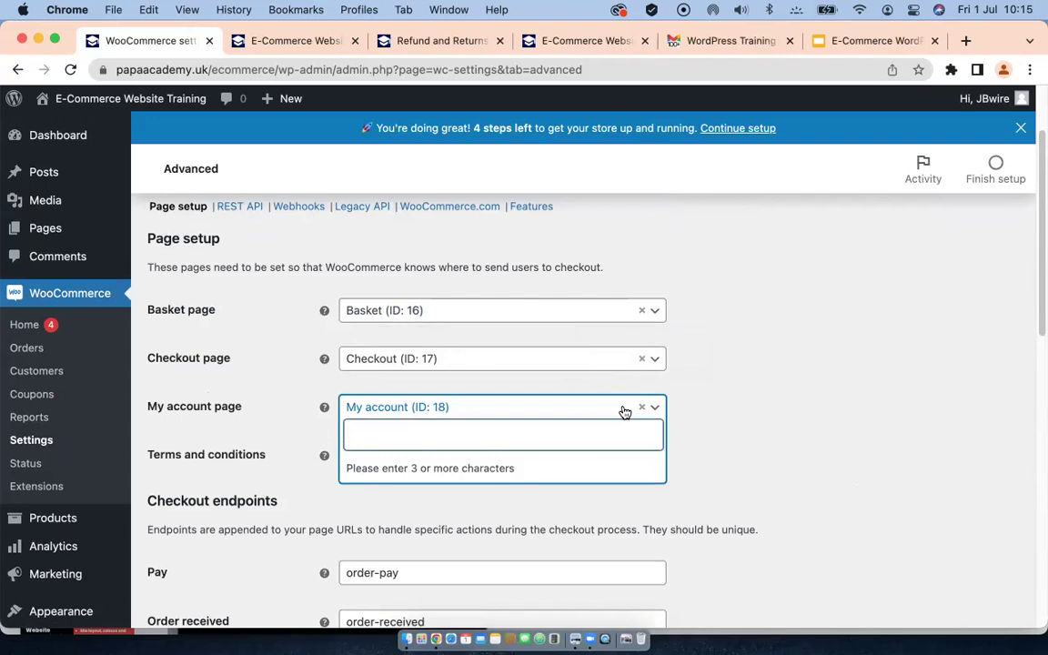
pyautogui.write('ho')
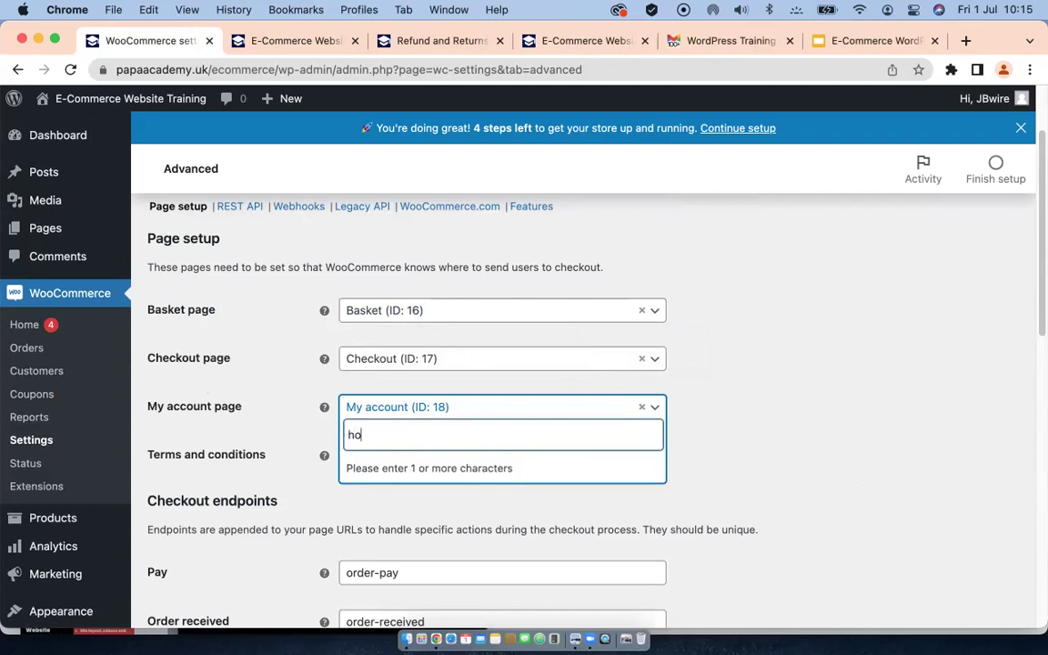
pyautogui.write('m')
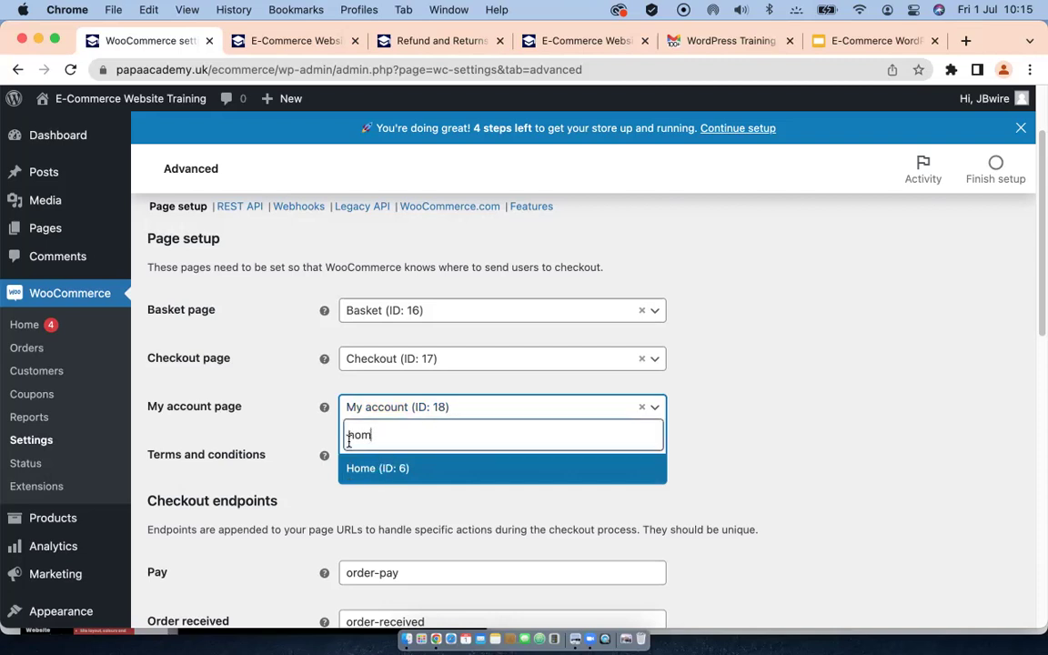
pyautogui.press('BackSpace')
pyautogui.press('BackSpace')
pyautogui.press('BackSpace')
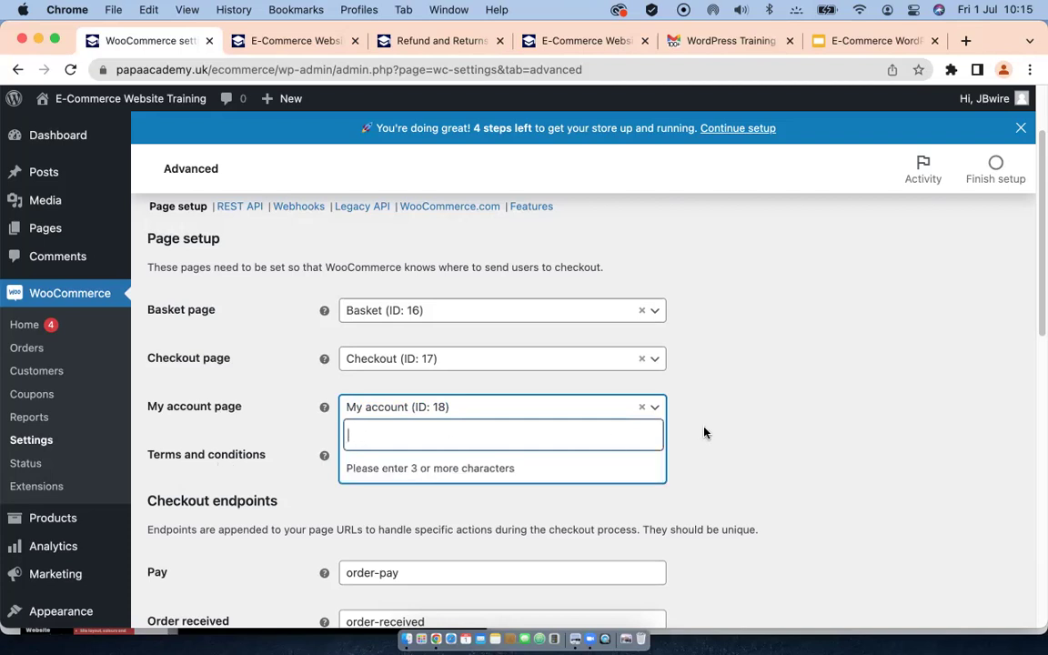
pyautogui.click(697, 415)
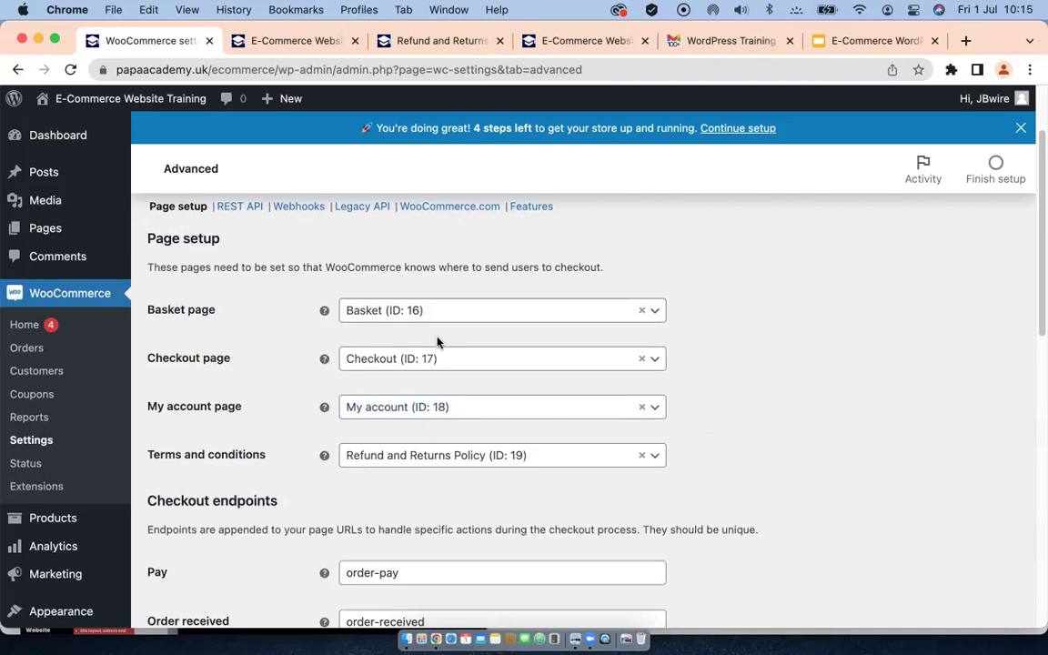
pyautogui.scroll(-10, 420, 387)
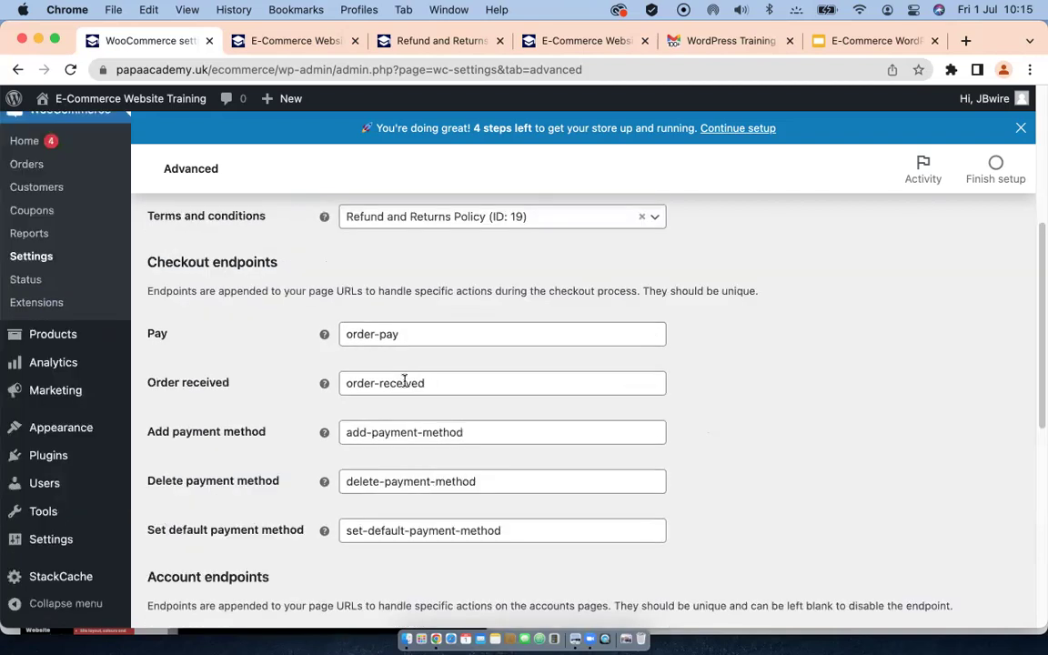
pyautogui.scroll(10, 364, 382)
pyautogui.scroll(-10, 302, 414)
pyautogui.click(193, 539)
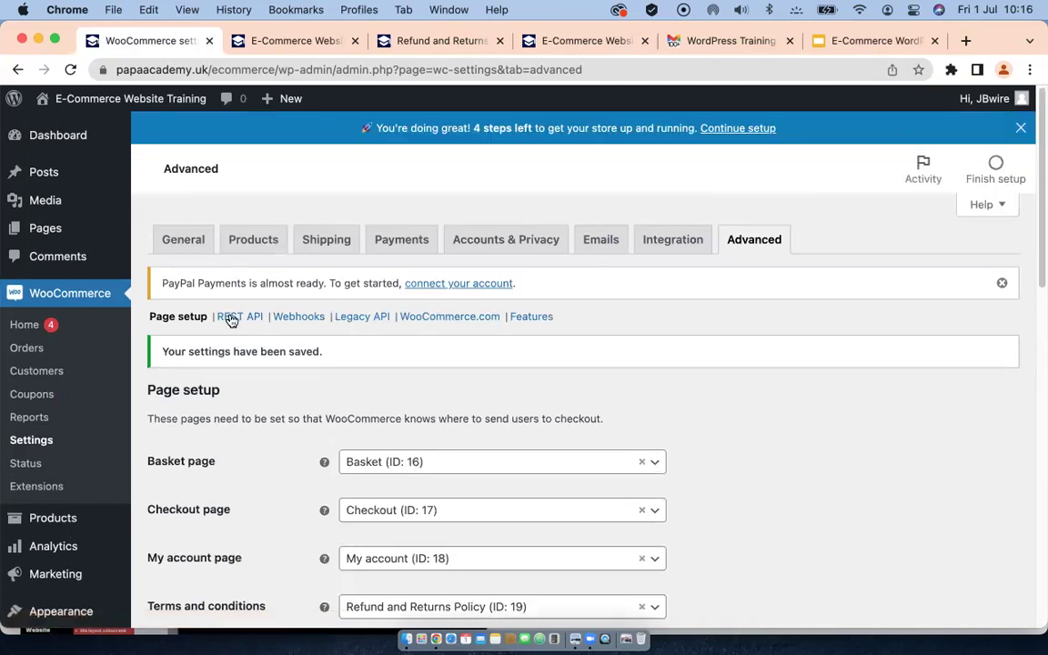
# Step: Go through REST API and Webhooks to an empty Add webhook form with status Disabled
pyautogui.click(239, 318)
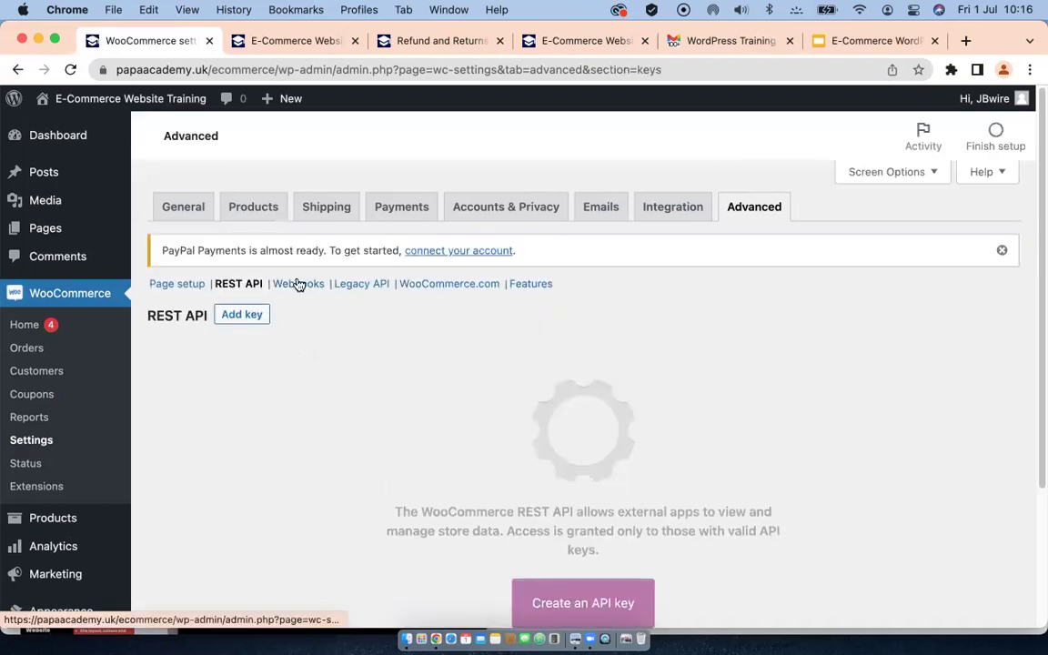
pyautogui.click(300, 319)
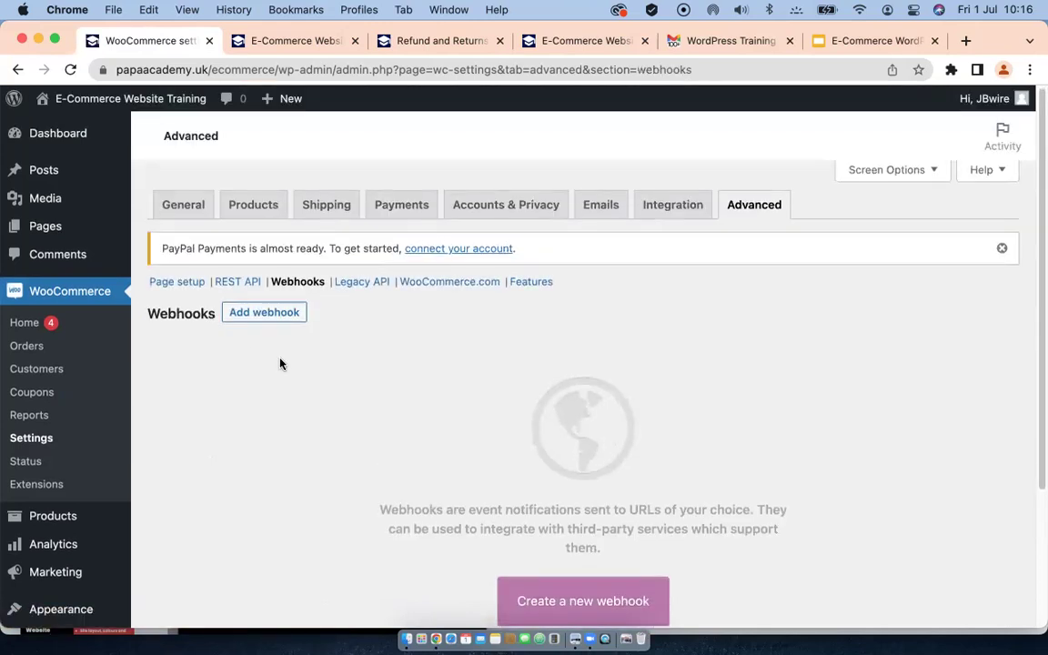
pyautogui.scroll(-3, 281, 363)
pyautogui.scroll(4, 227, 358)
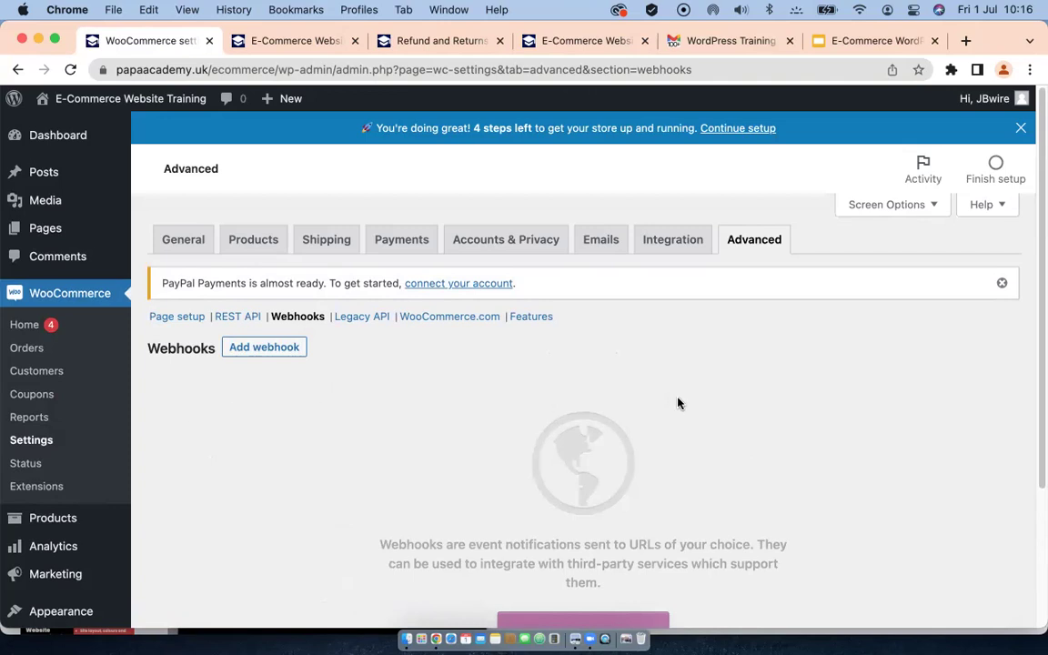
pyautogui.click(262, 348)
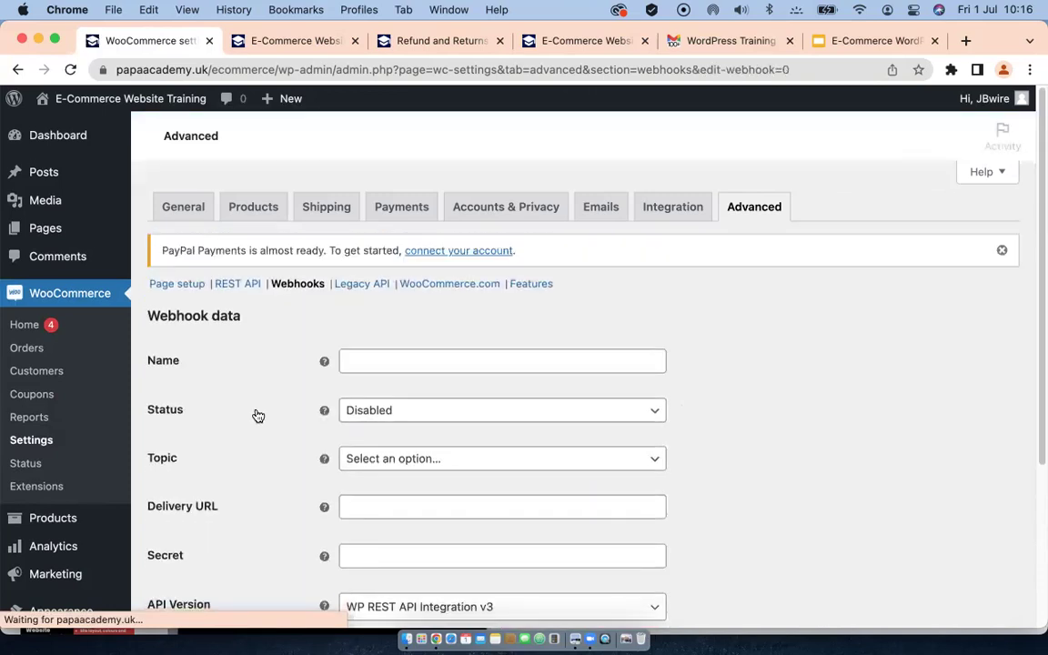
pyautogui.scroll(-1, 235, 429)
pyautogui.scroll(-5, 236, 429)
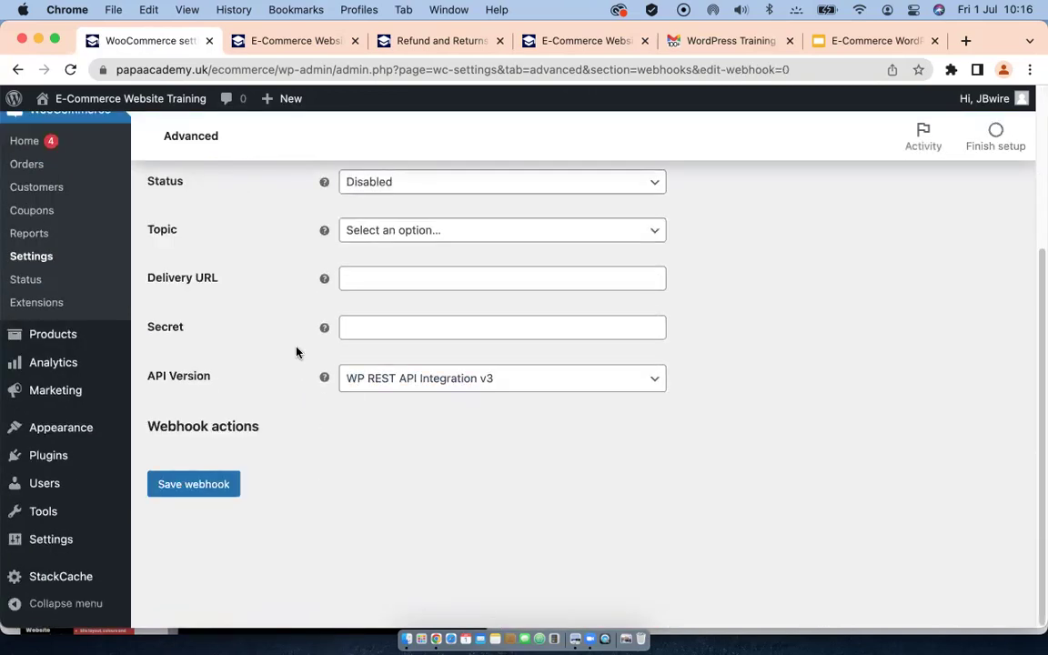
pyautogui.scroll(2, 297, 351)
pyautogui.scroll(2, 263, 393)
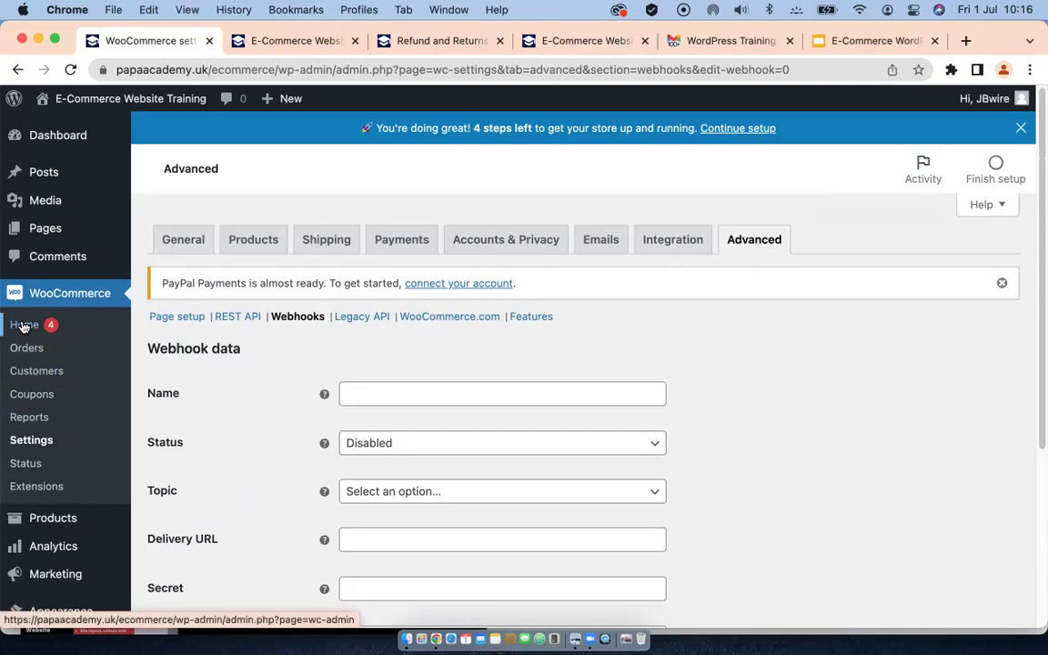
# Step: From WooCommerce Home, glance at Set up marketing tools, then start Personalise my store
pyautogui.click(24, 326)
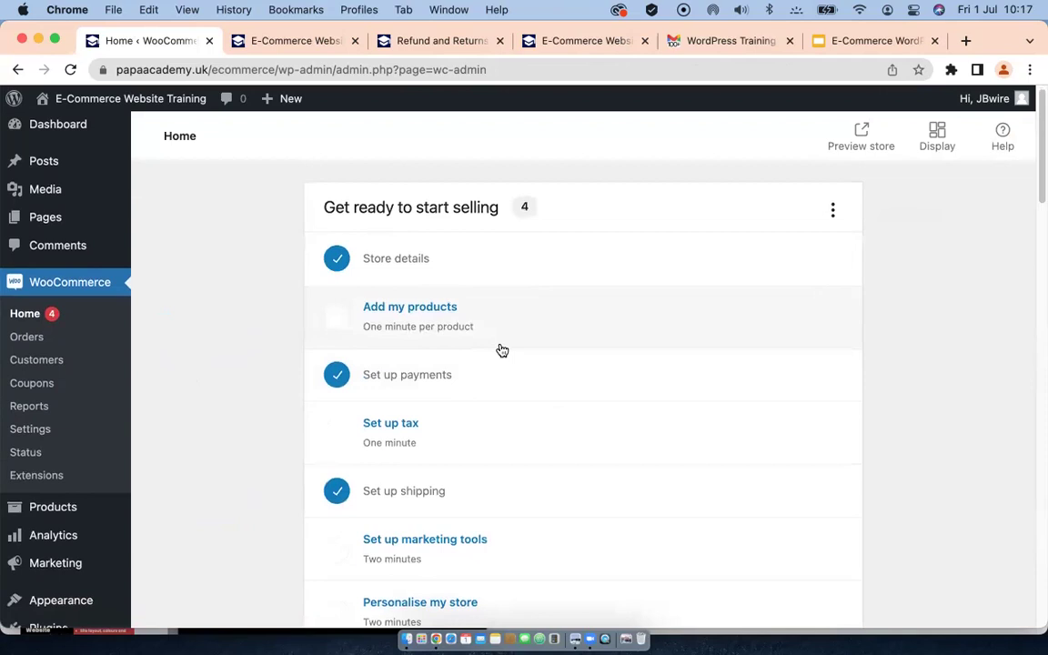
pyautogui.scroll(-2, 451, 423)
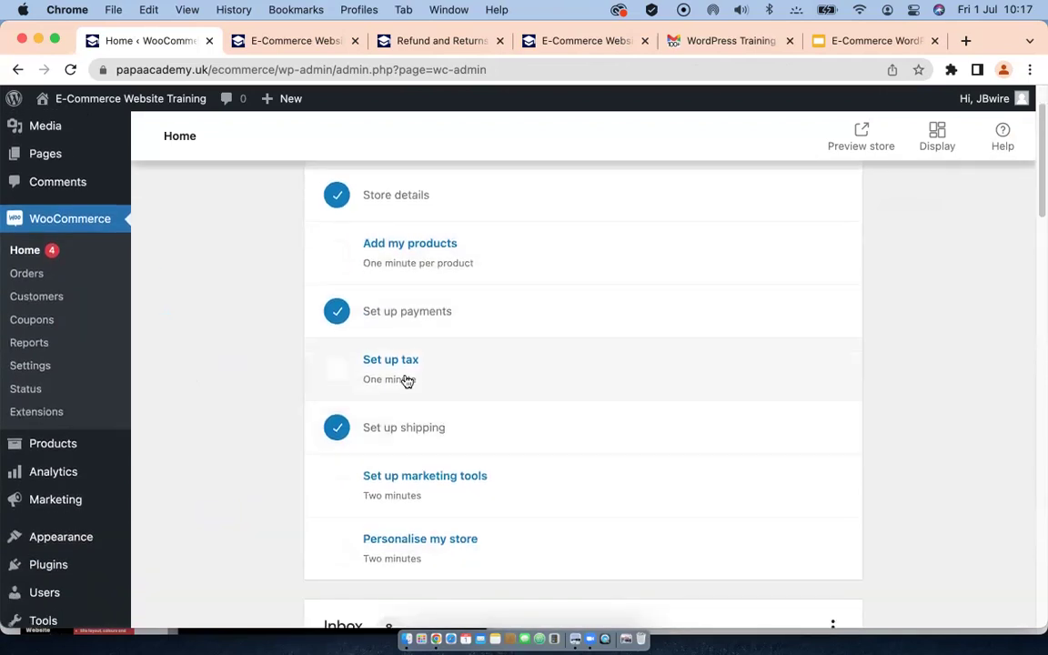
pyautogui.scroll(-1, 462, 362)
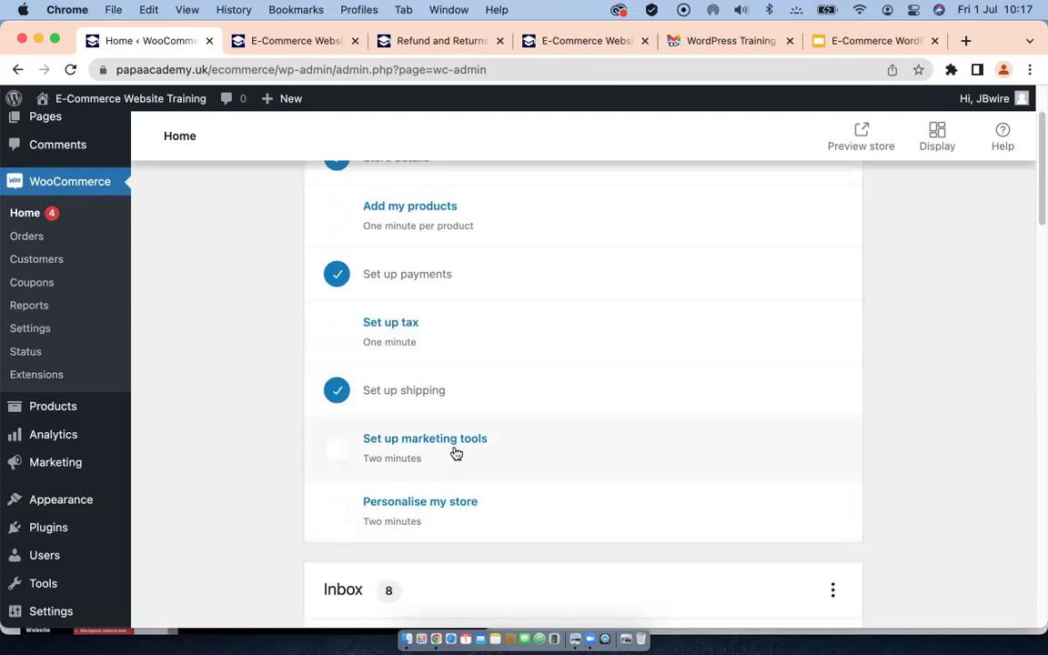
pyautogui.scroll(-3, 455, 453)
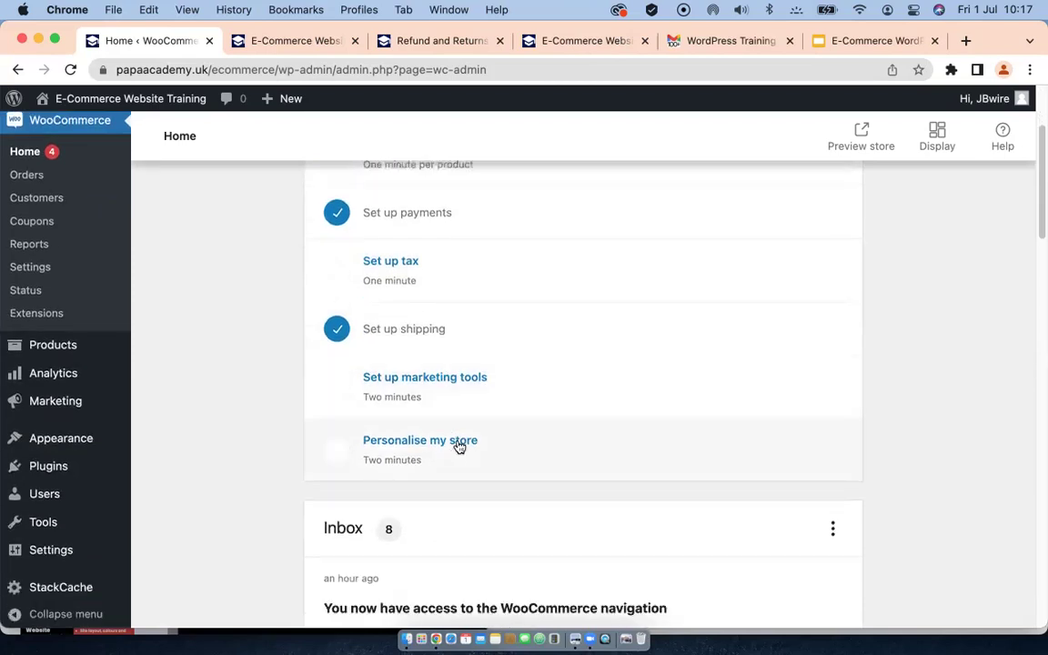
pyautogui.click(411, 371)
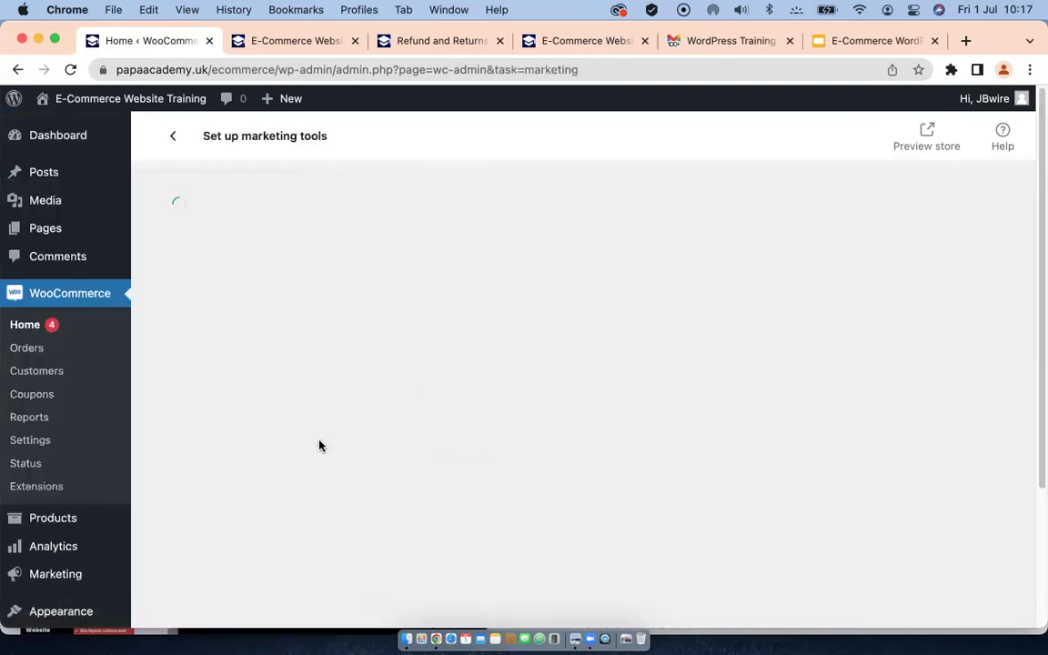
pyautogui.scroll(-2, 436, 423)
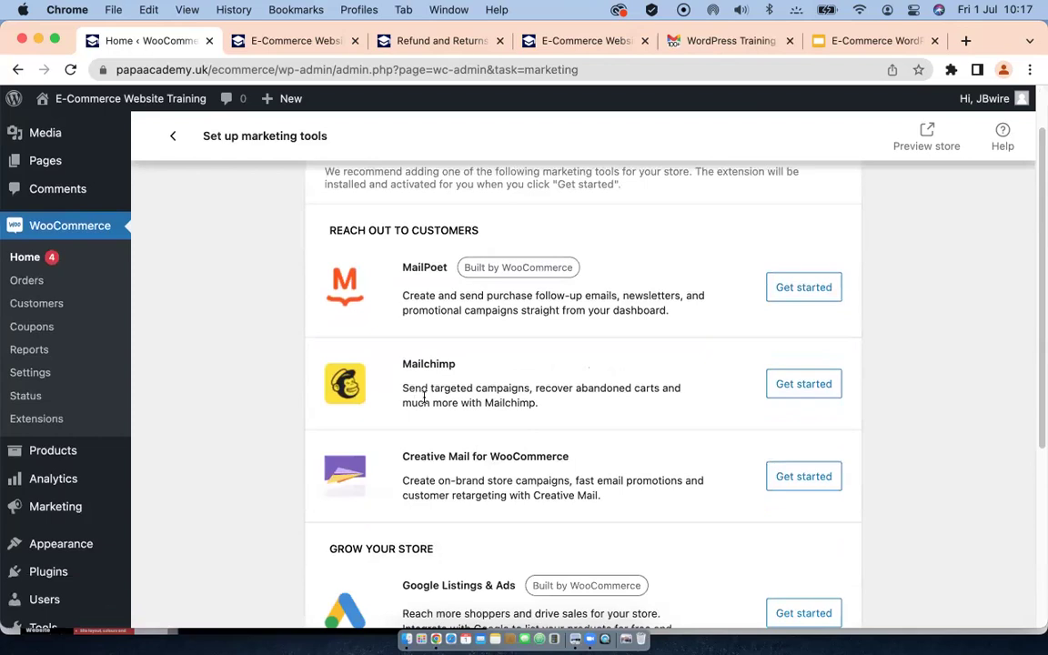
pyautogui.click(18, 255)
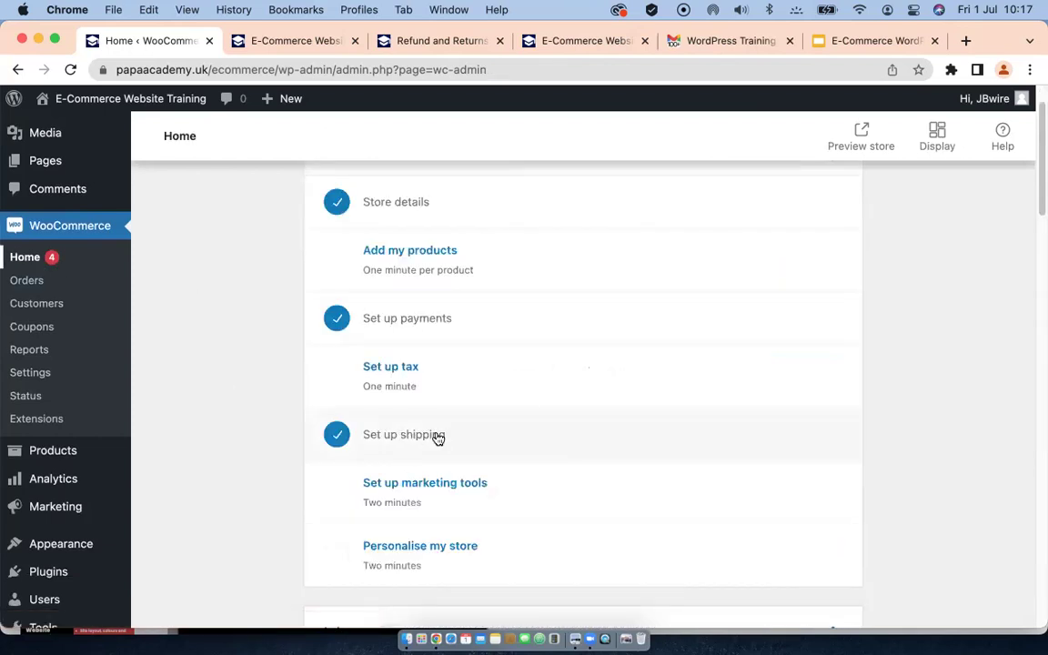
pyautogui.scroll(-3, 486, 421)
pyautogui.click(423, 369)
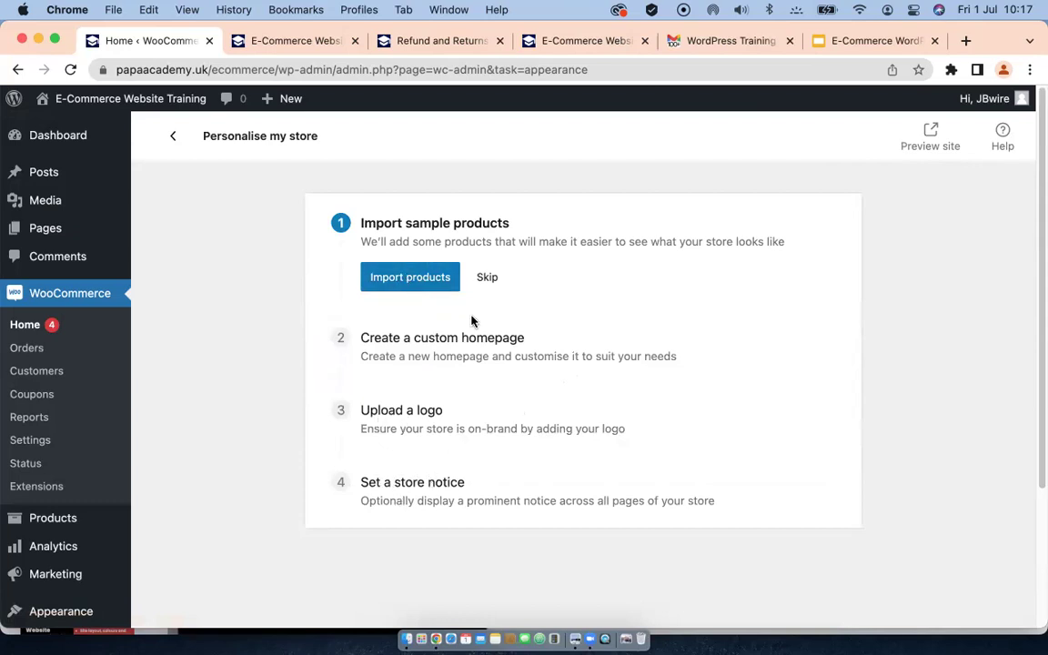
# Step: Run the Import sample products and Create a custom homepage steps
pyautogui.click(404, 280)
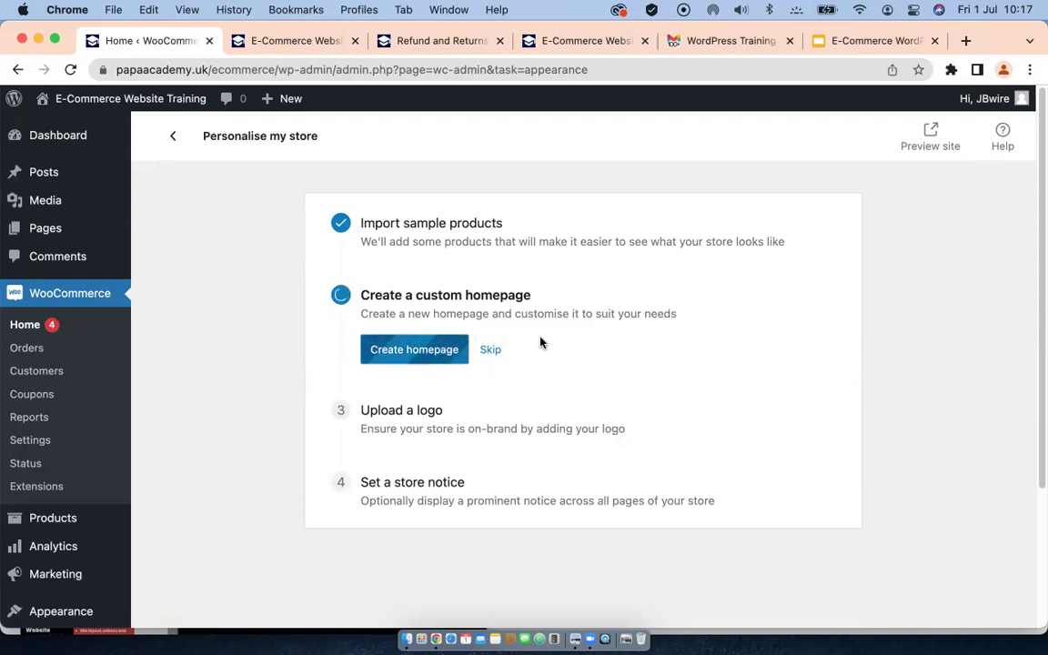
pyautogui.click(406, 355)
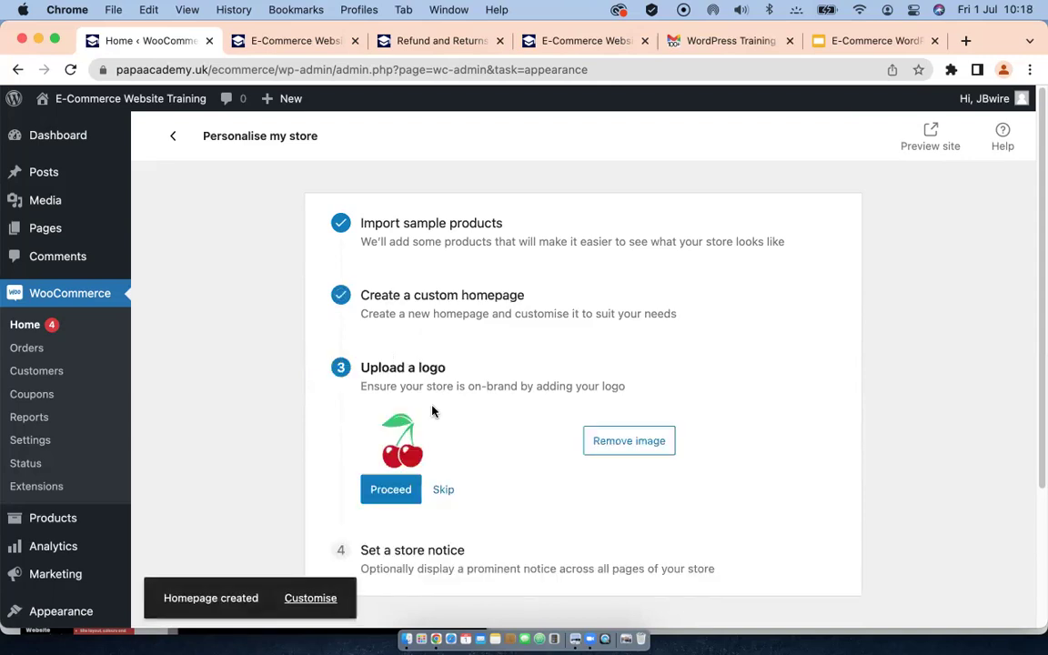
pyautogui.scroll(-2, 491, 454)
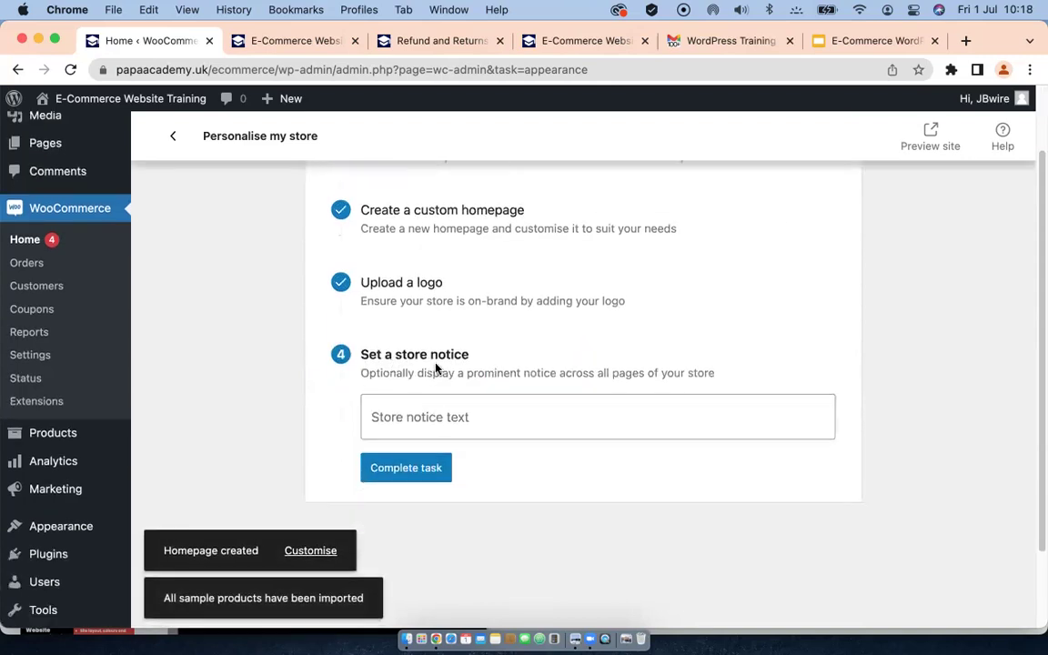
pyautogui.scroll(-1, 400, 295)
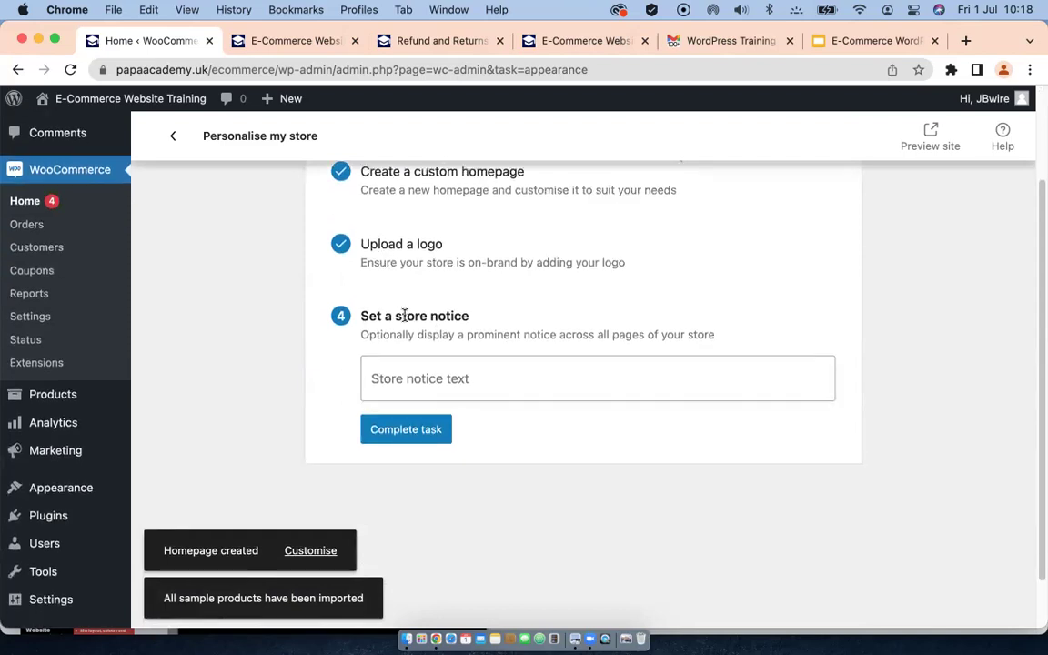
# Step: Enter '50% Discount' as the store notice and complete the task
pyautogui.click(434, 377)
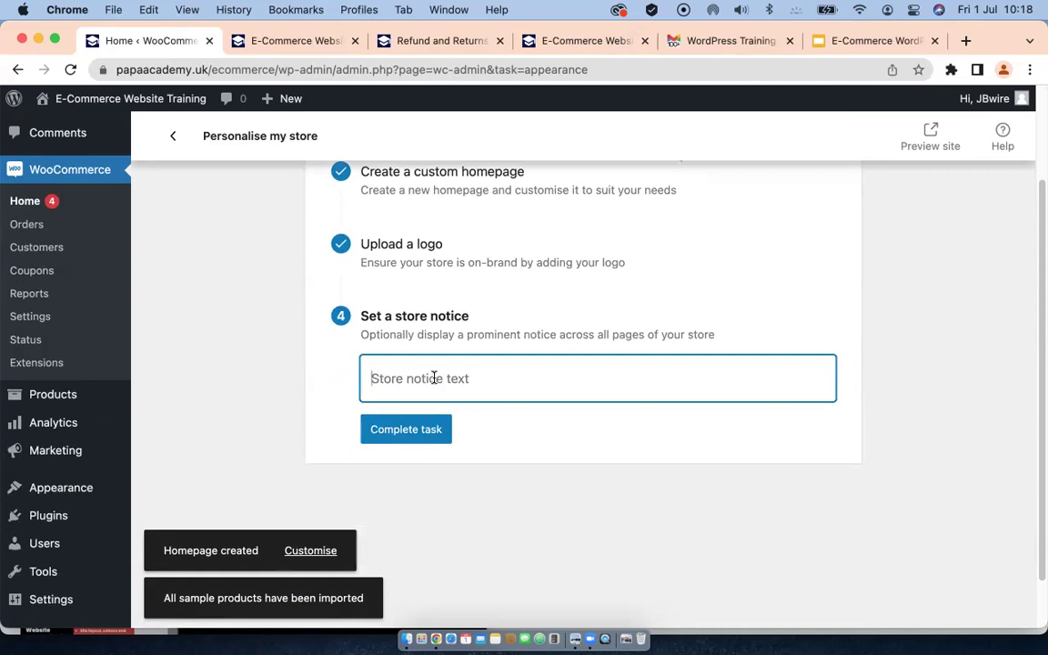
pyautogui.write('5')
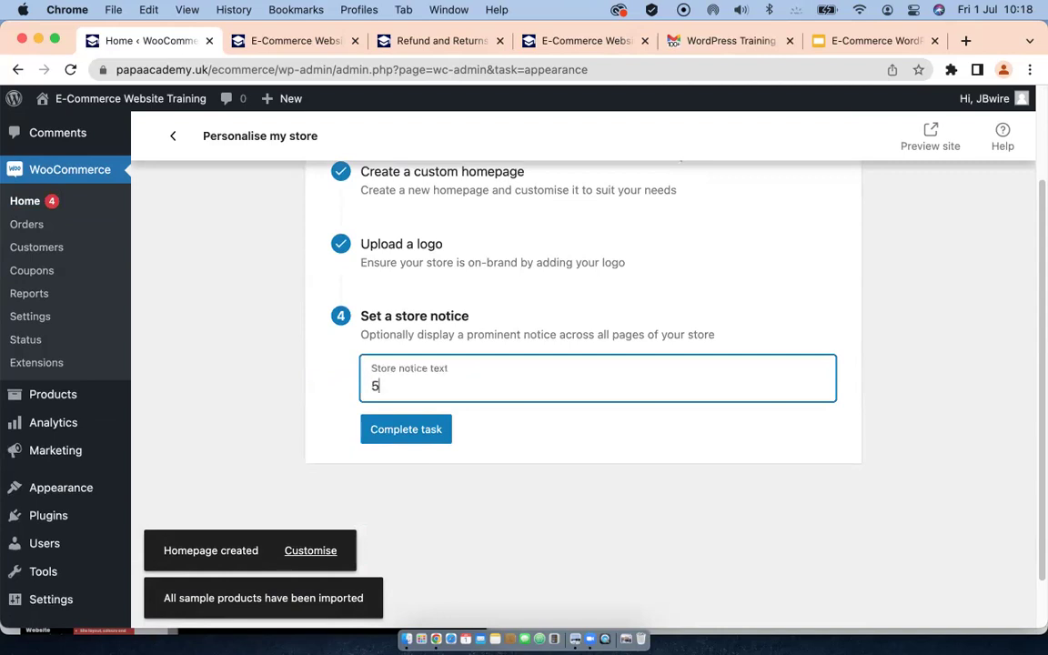
pyautogui.write('0%')
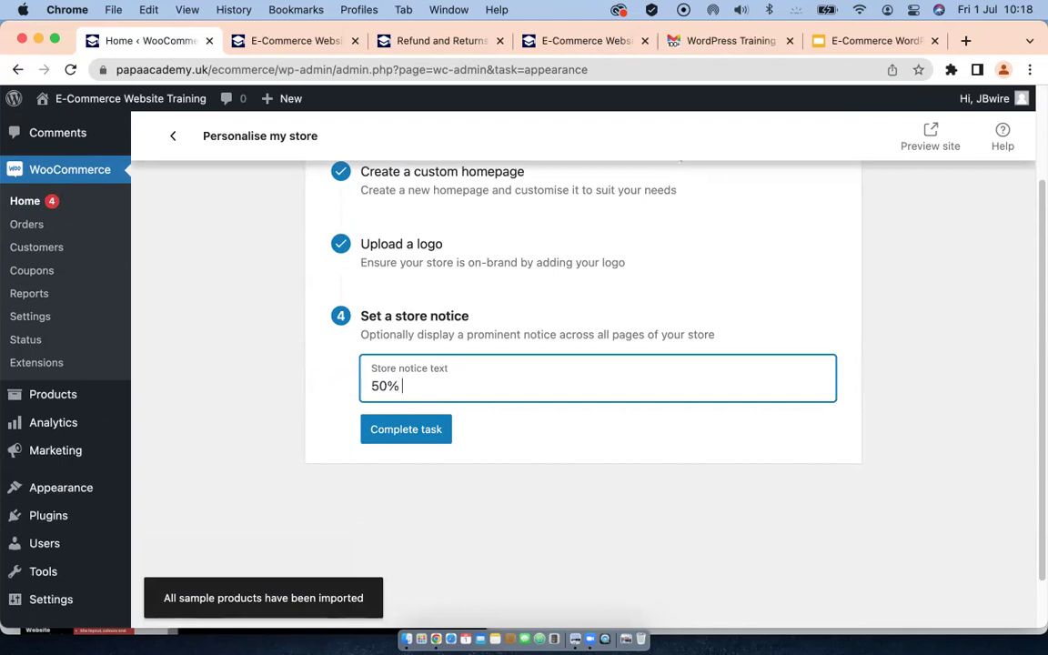
pyautogui.write(' Discount')
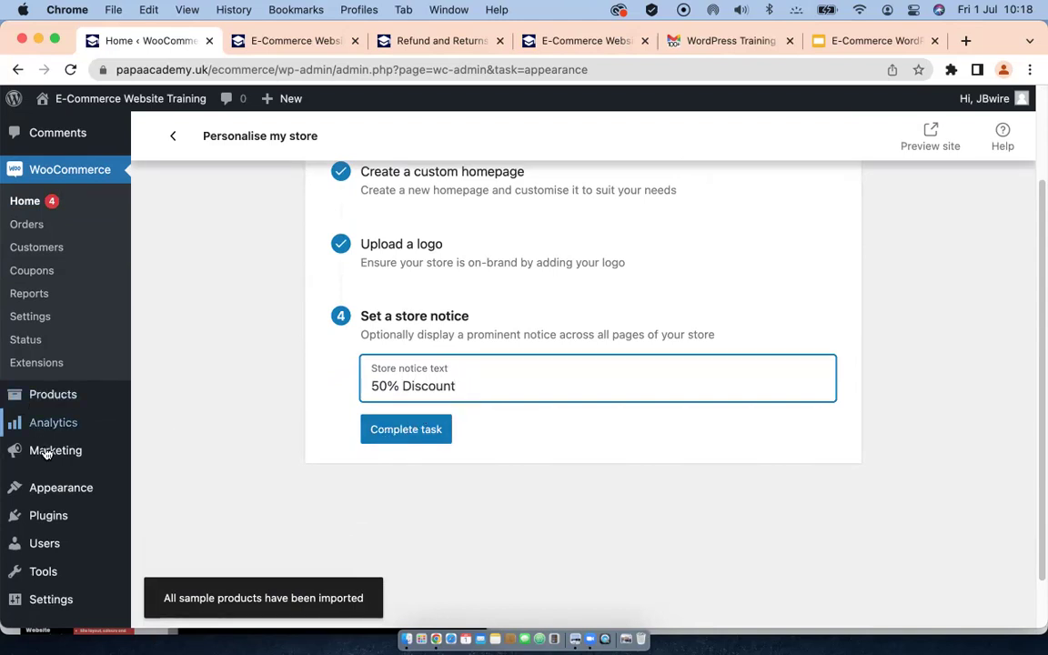
pyautogui.moveTo(47, 489)
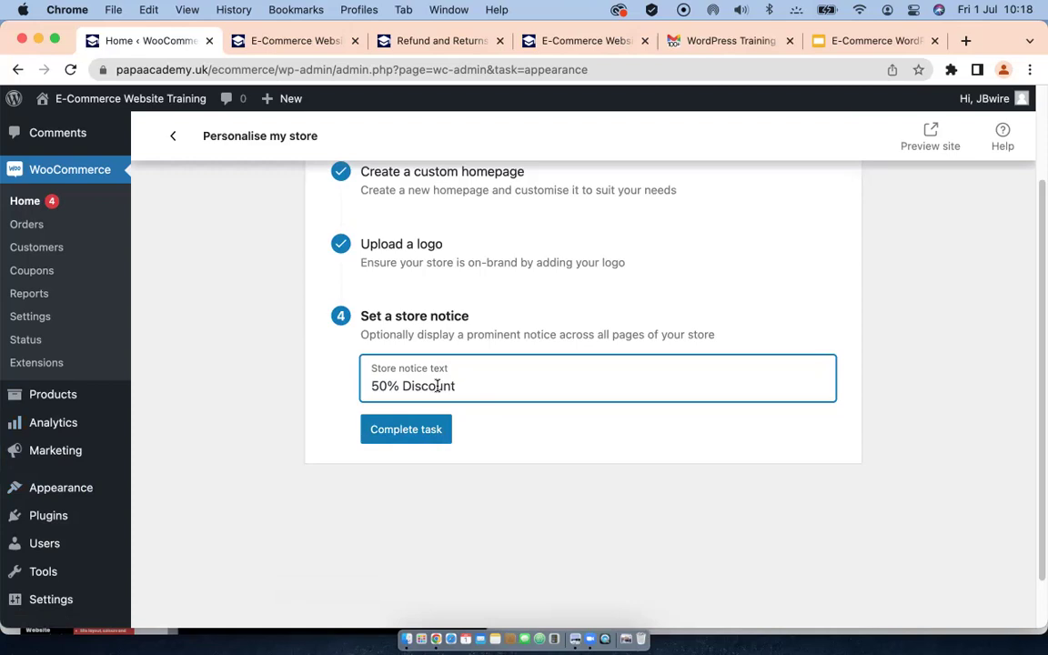
pyautogui.click(407, 433)
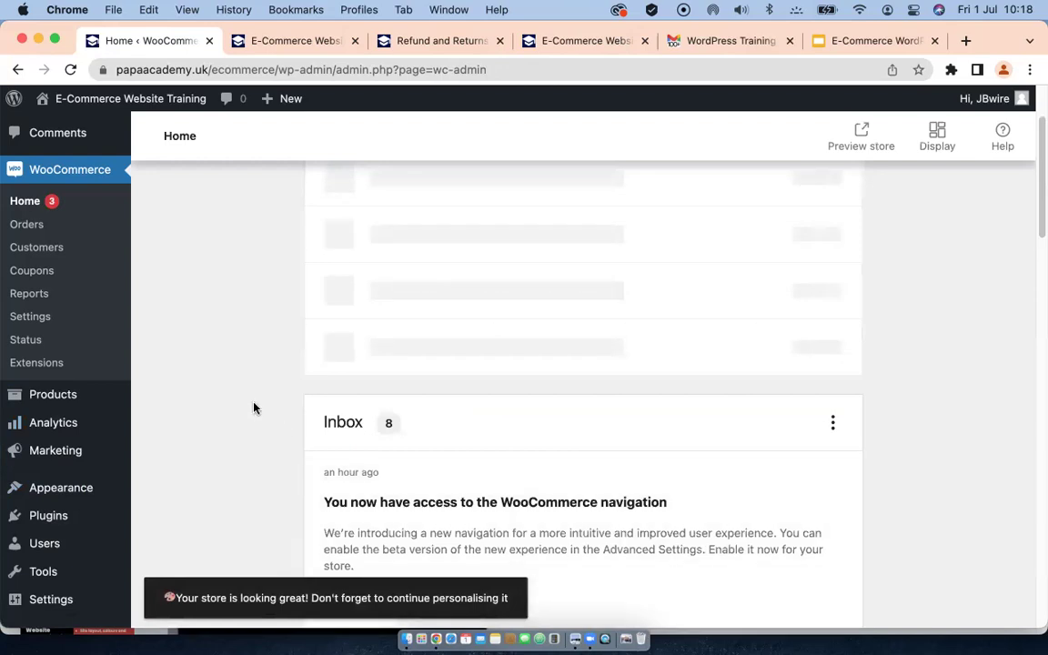
pyautogui.scroll(-3, 236, 406)
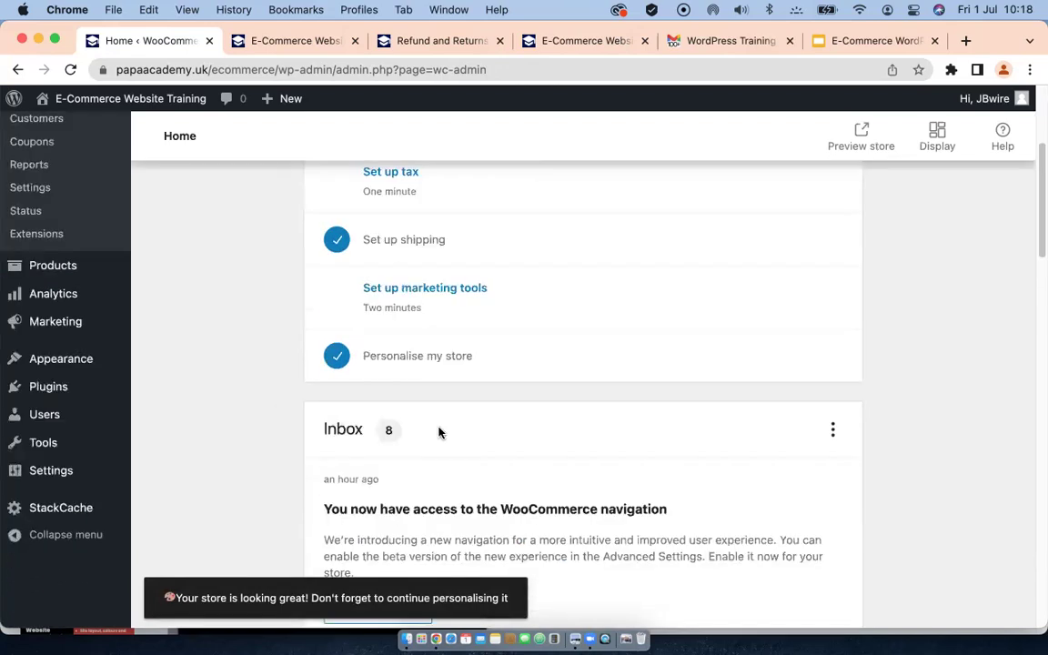
pyautogui.scroll(2, 411, 388)
pyautogui.scroll(2, 473, 419)
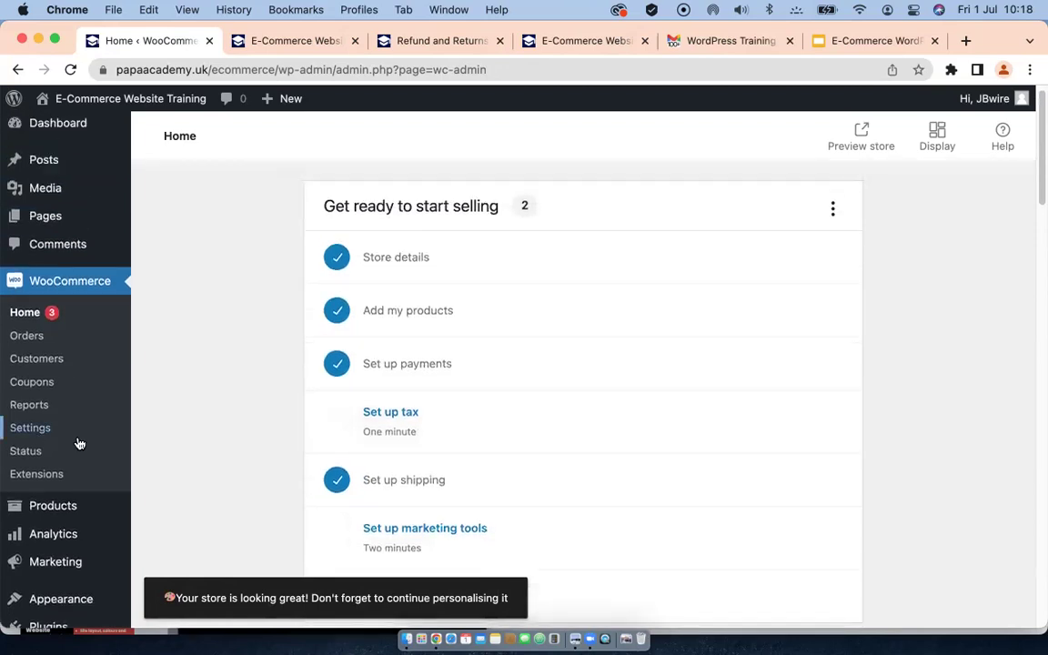
pyautogui.scroll(-2, 64, 437)
# Step: Open the All Products list and look through the 15 sample products
pyautogui.click(50, 405)
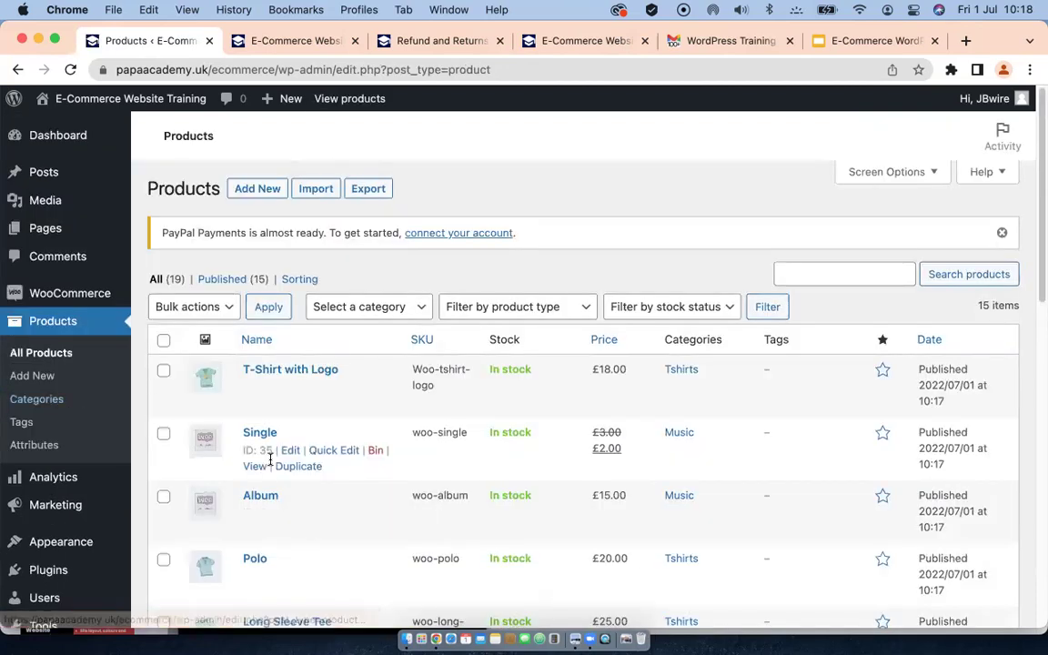
pyautogui.scroll(-5, 276, 464)
pyautogui.scroll(-5, 274, 466)
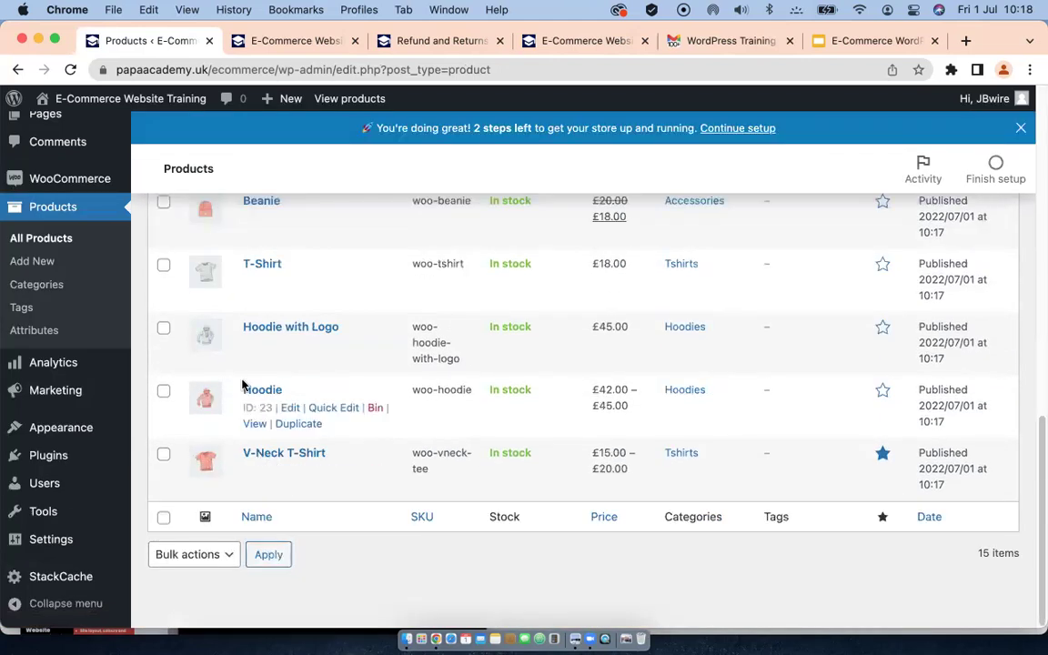
pyautogui.scroll(2, 248, 387)
pyautogui.scroll(6, 249, 387)
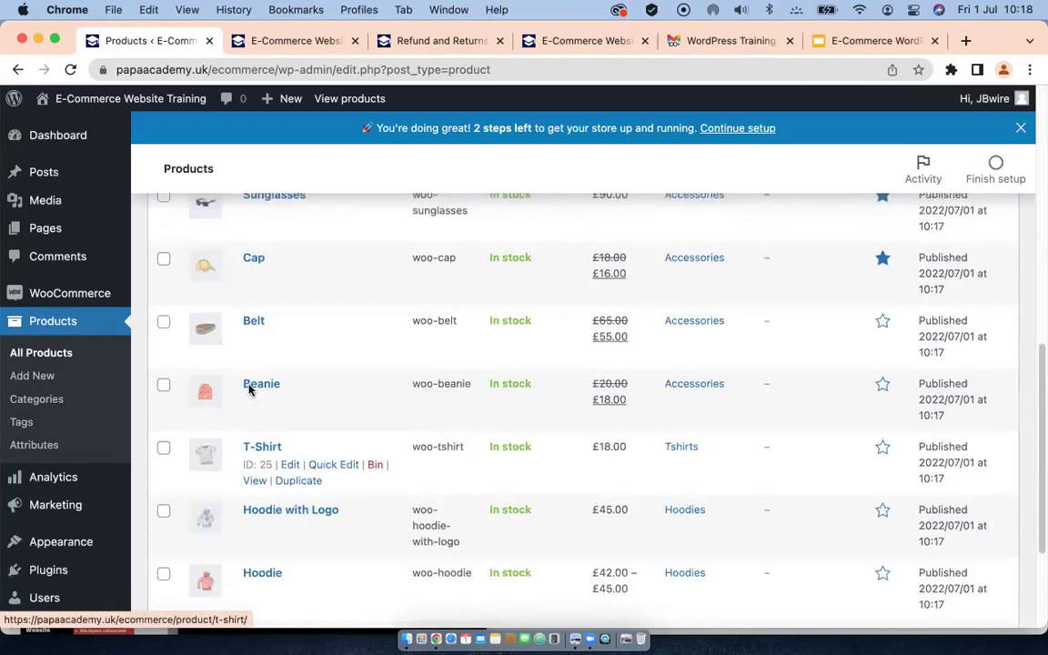
pyautogui.scroll(5, 251, 392)
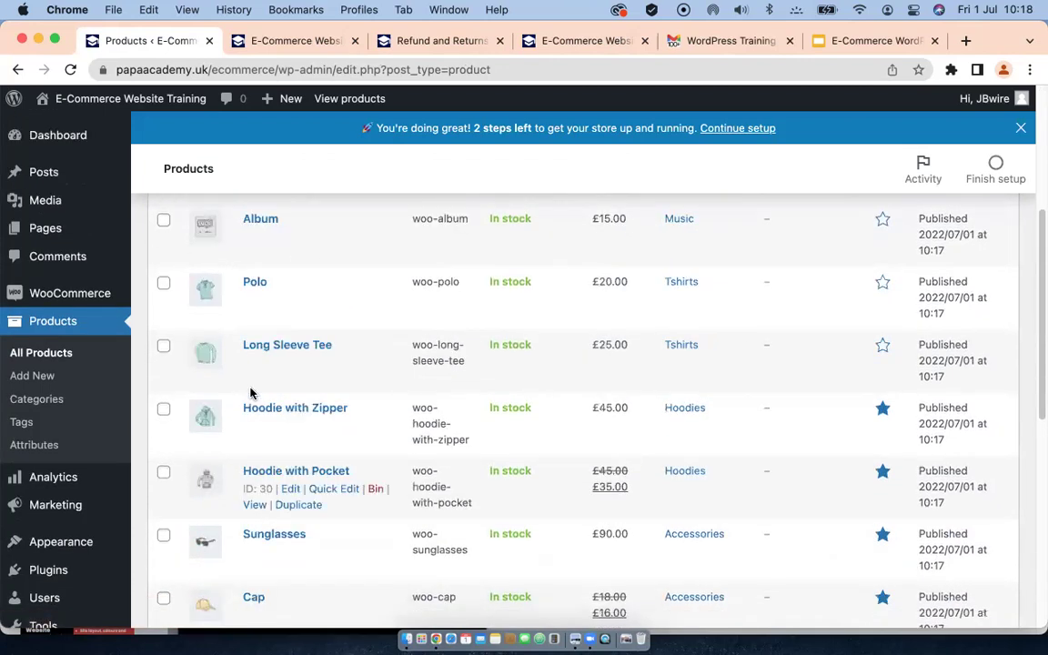
pyautogui.scroll(1, 252, 393)
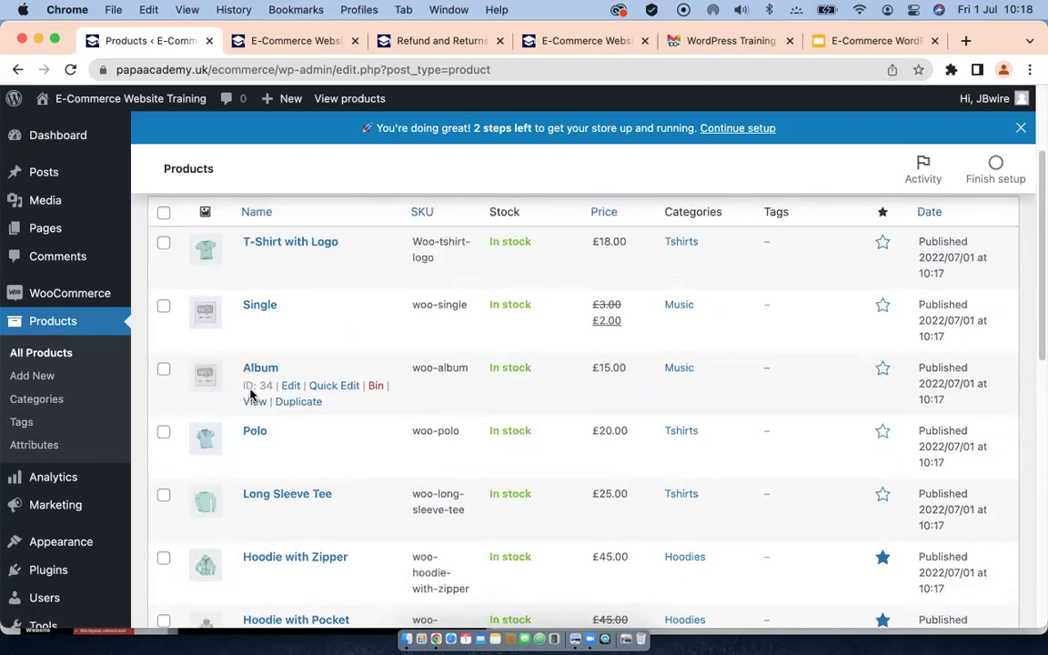
pyautogui.scroll(3, 263, 401)
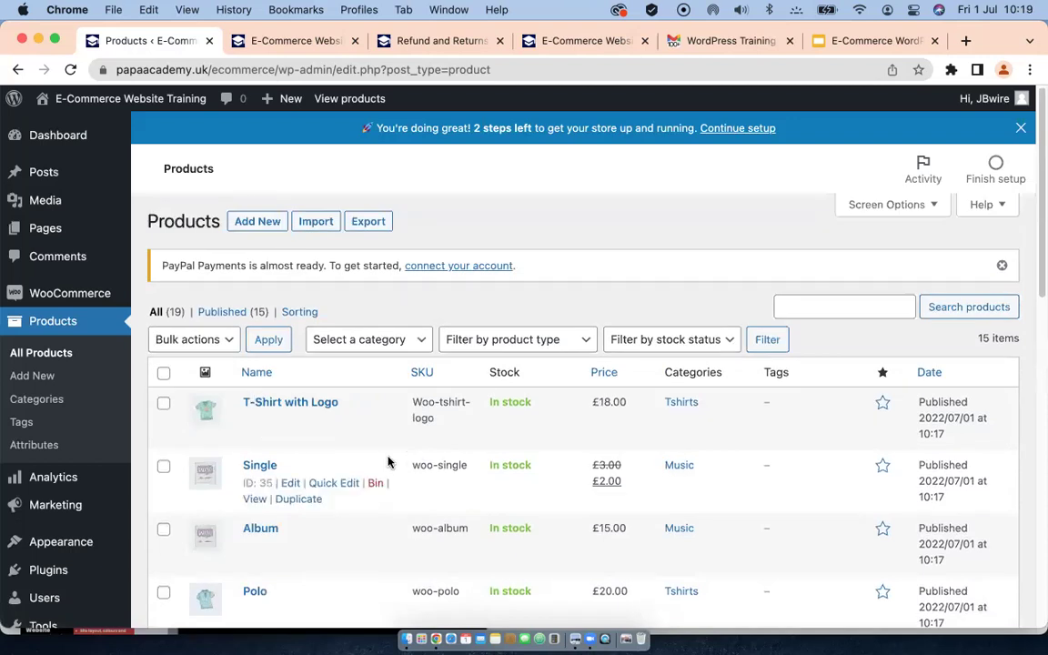
pyautogui.scroll(-2, 388, 462)
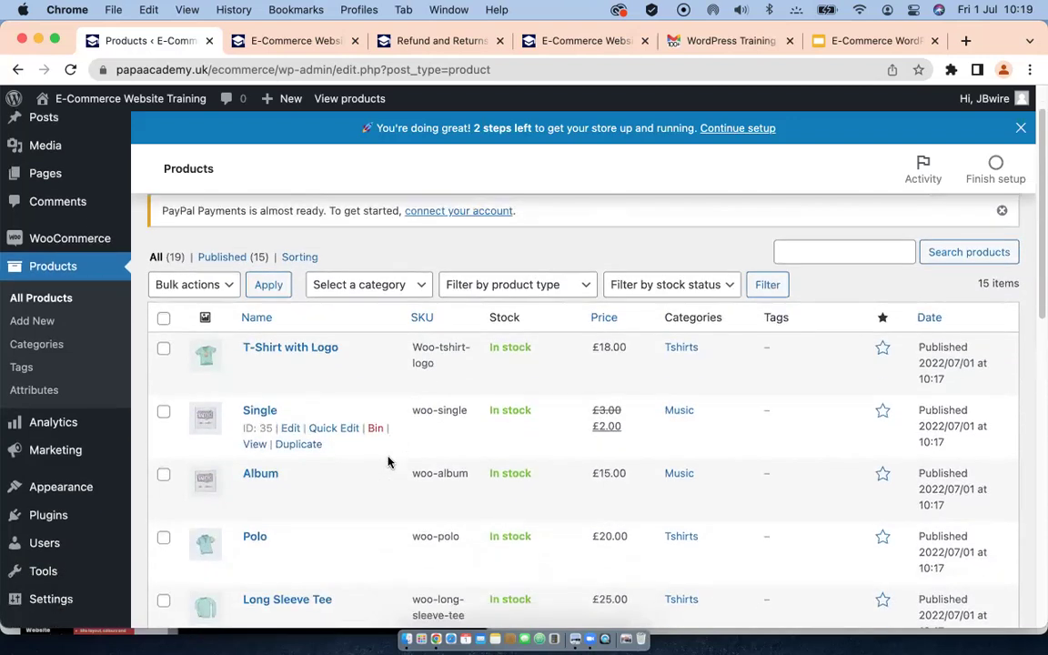
# Step: Select every product and bulk-move them all to the Bin
pyautogui.click(163, 318)
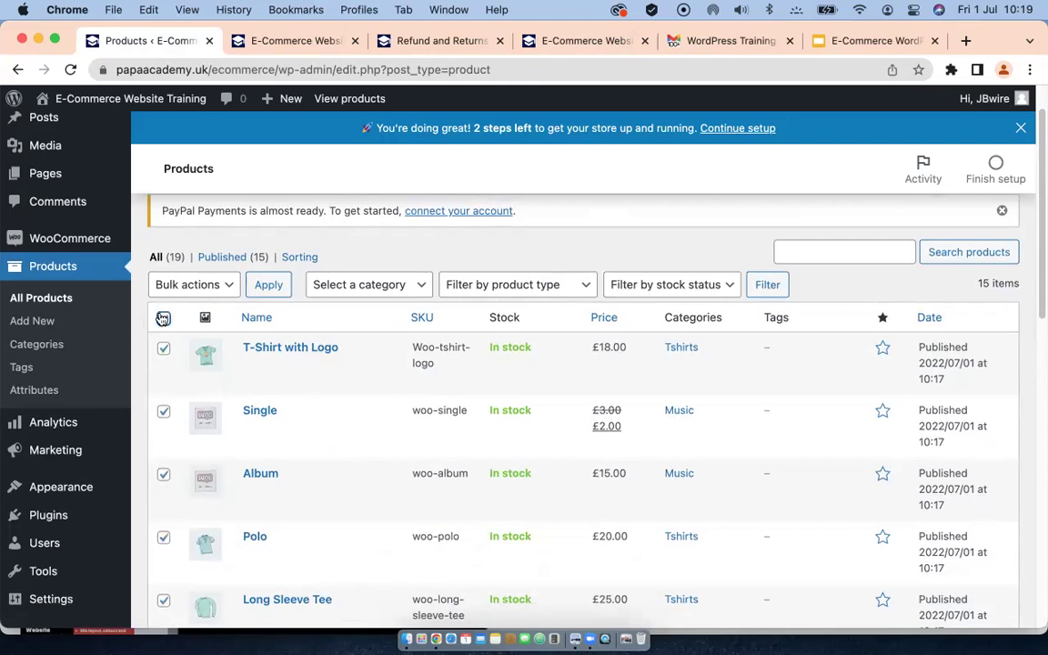
pyautogui.click(223, 284)
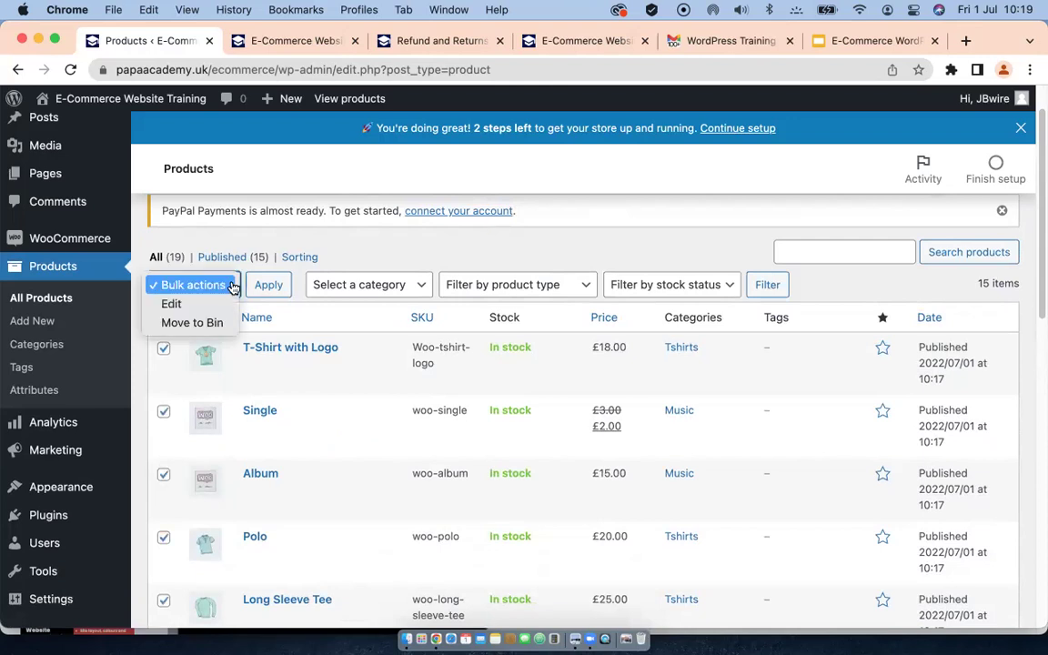
pyautogui.click(189, 324)
pyautogui.click(271, 286)
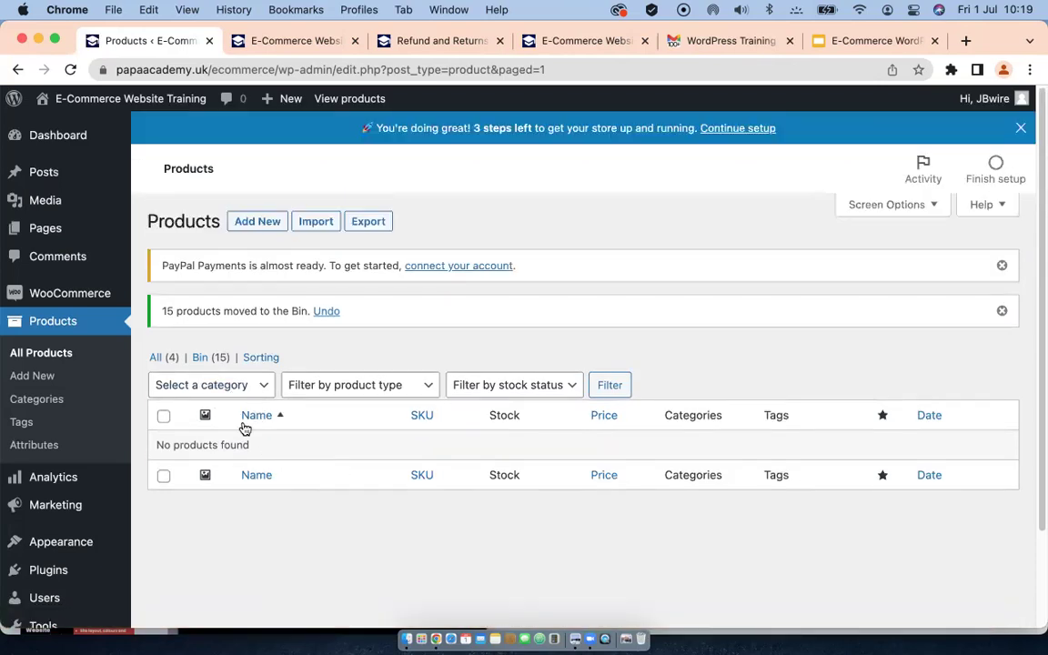
pyautogui.click(33, 403)
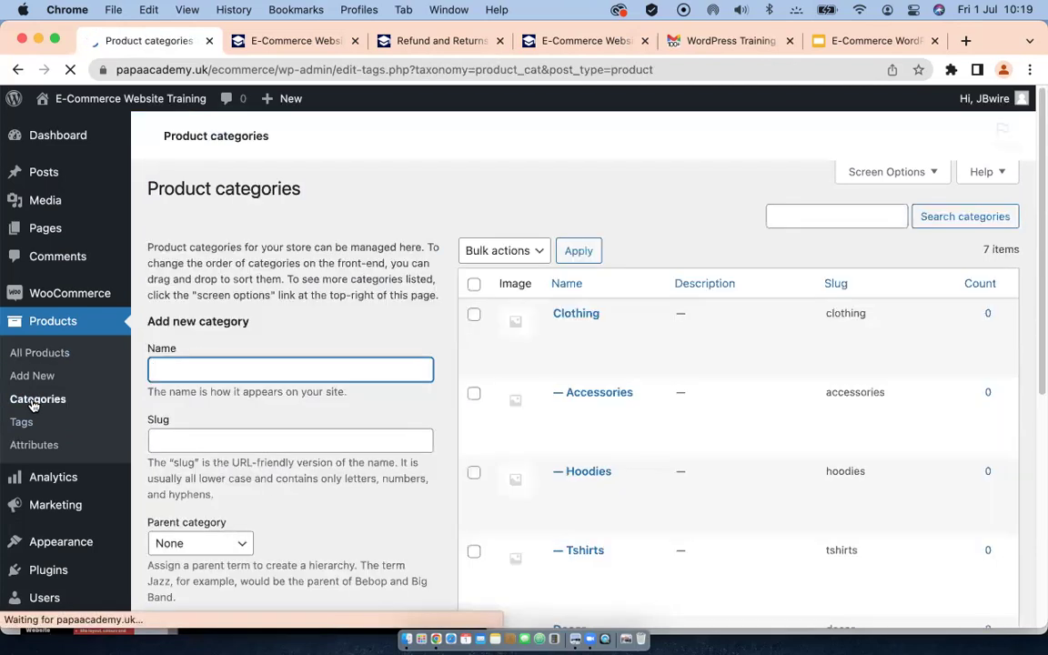
# Step: Bulk-delete all the sample product categories
pyautogui.scroll(-5, 718, 452)
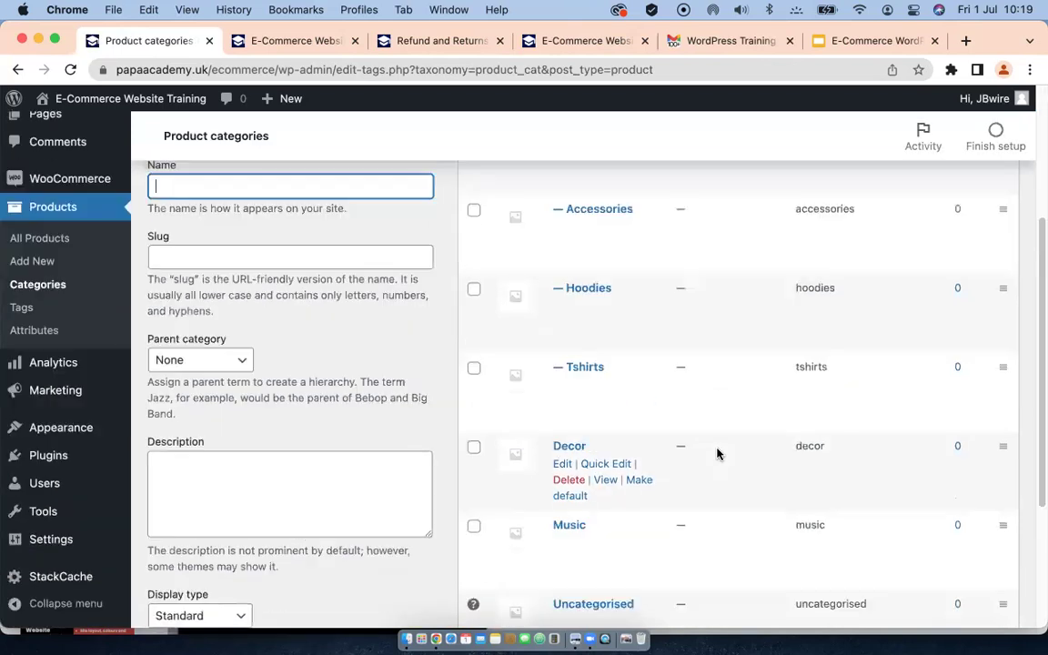
pyautogui.scroll(5, 673, 413)
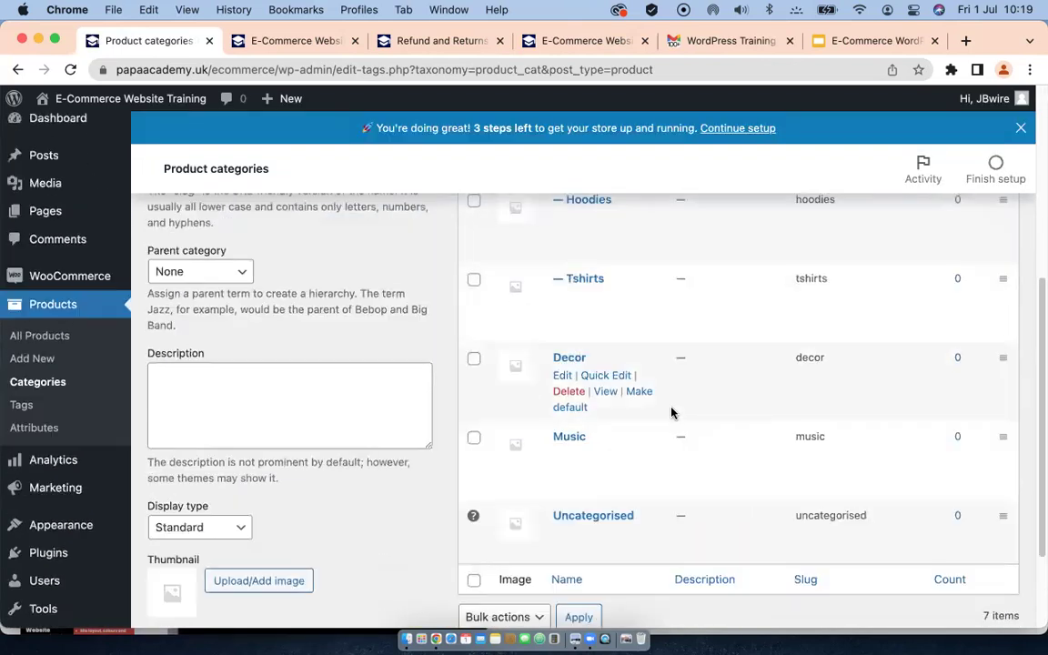
pyautogui.scroll(2, 673, 413)
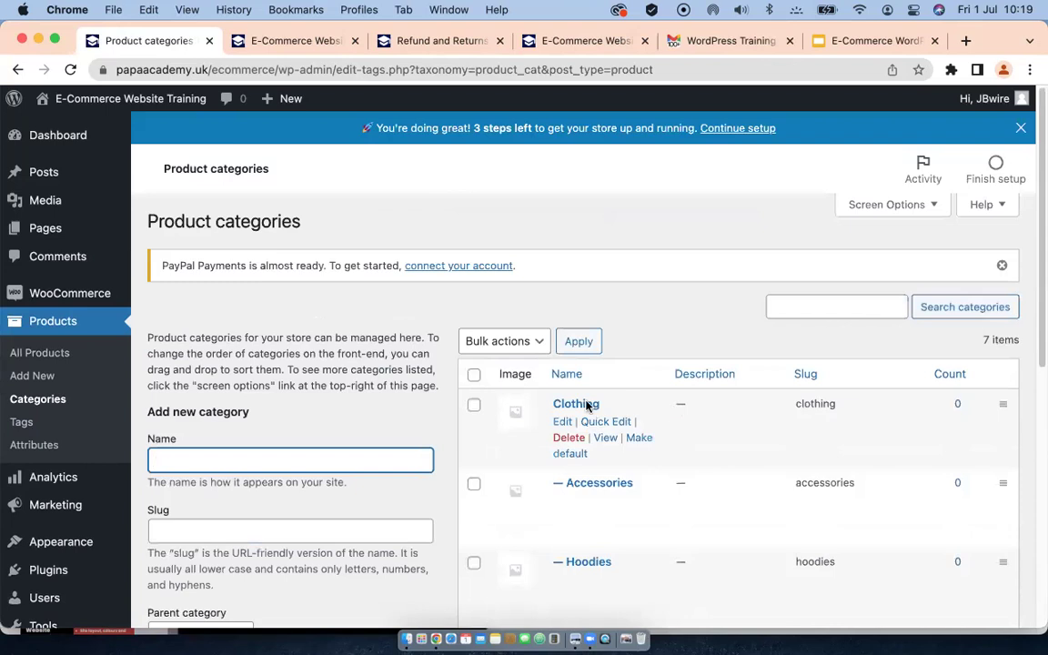
pyautogui.click(474, 374)
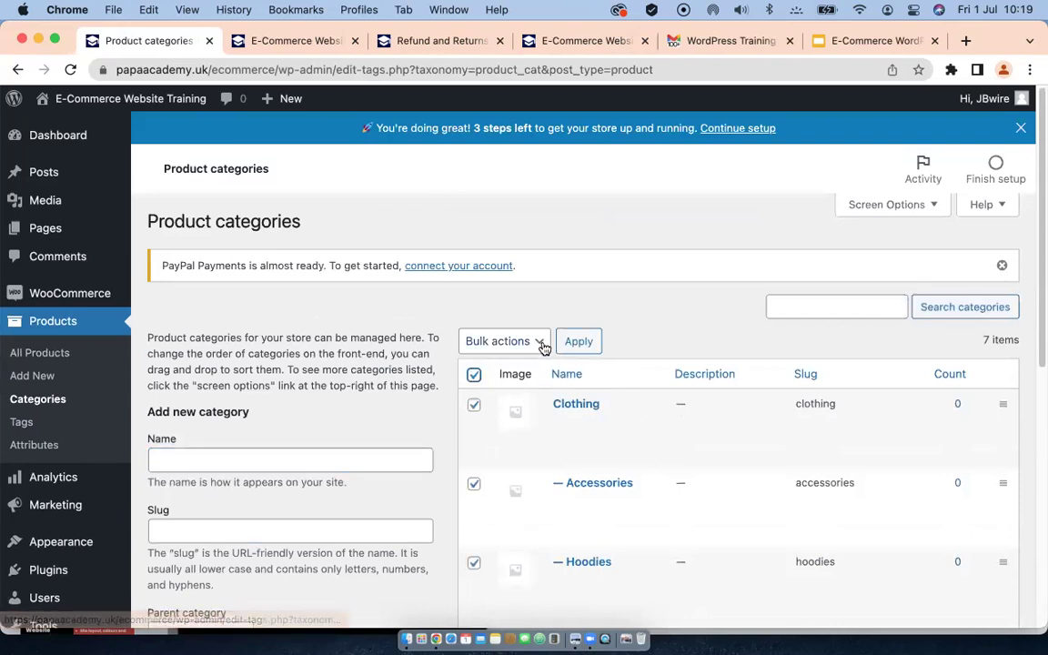
pyautogui.click(538, 343)
pyautogui.click(488, 361)
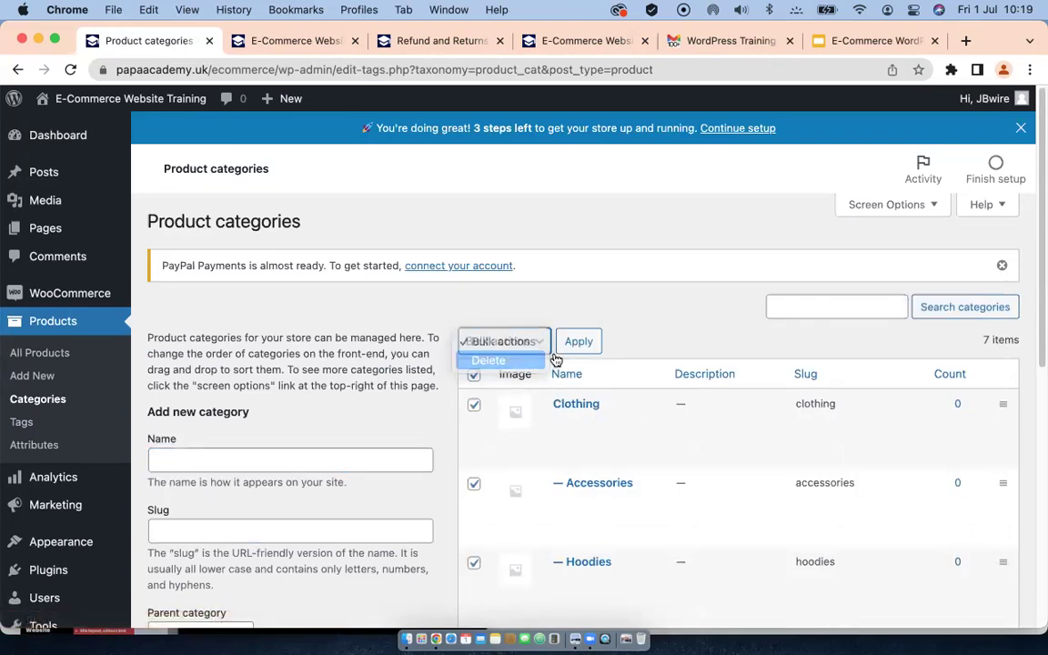
pyautogui.click(580, 346)
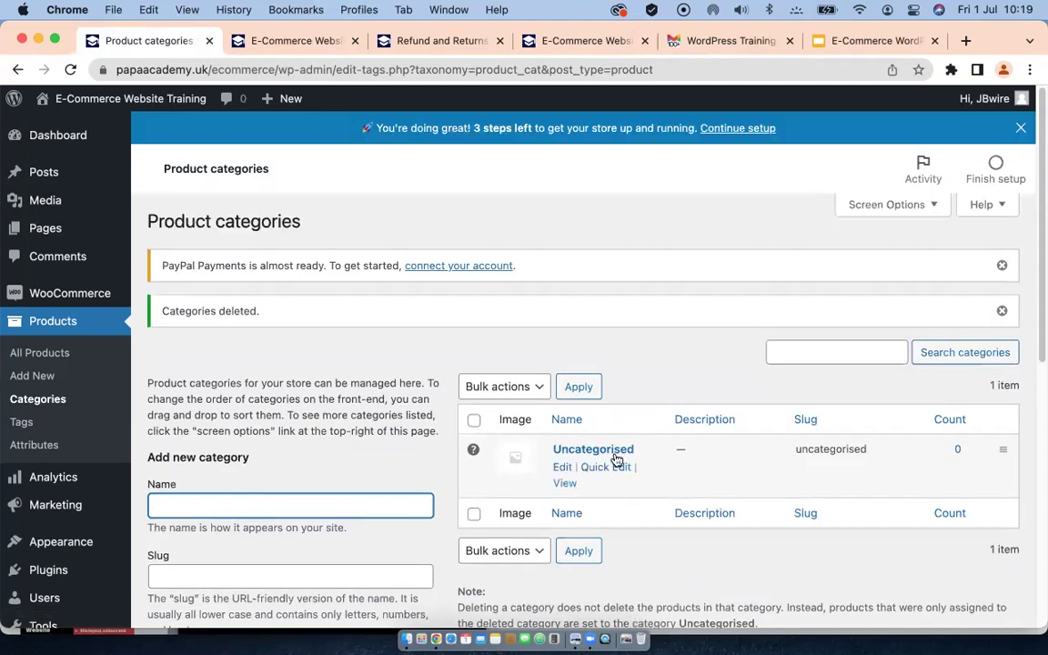
# Step: Add a new product category named Shampoo
pyautogui.scroll(-4, 600, 462)
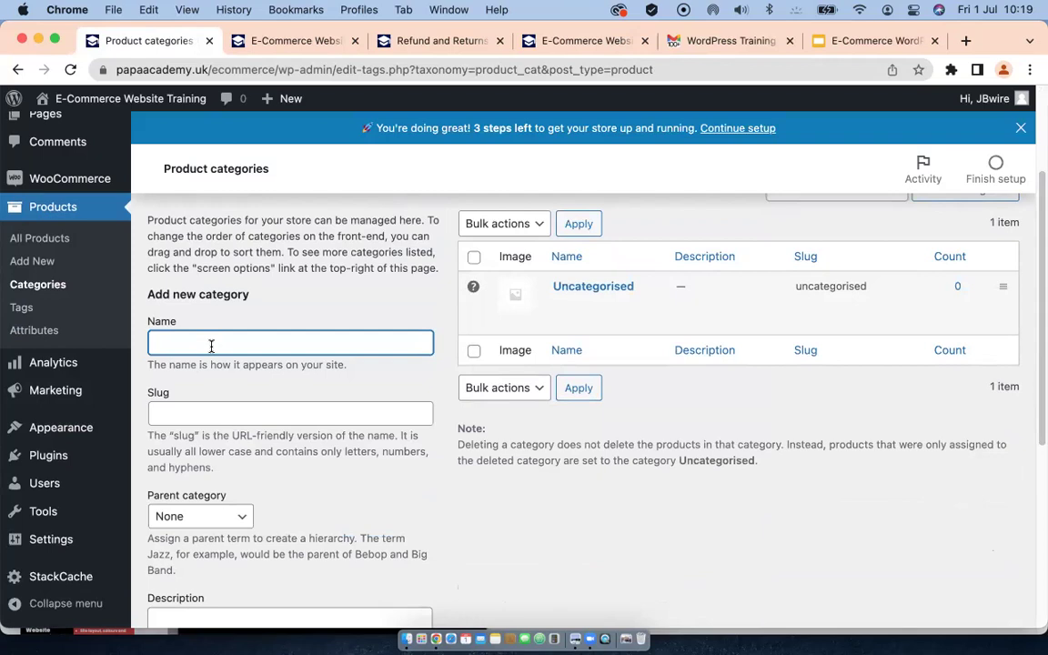
pyautogui.write('Shampoo')
pyautogui.scroll(-3, 245, 455)
pyautogui.scroll(-2, 252, 426)
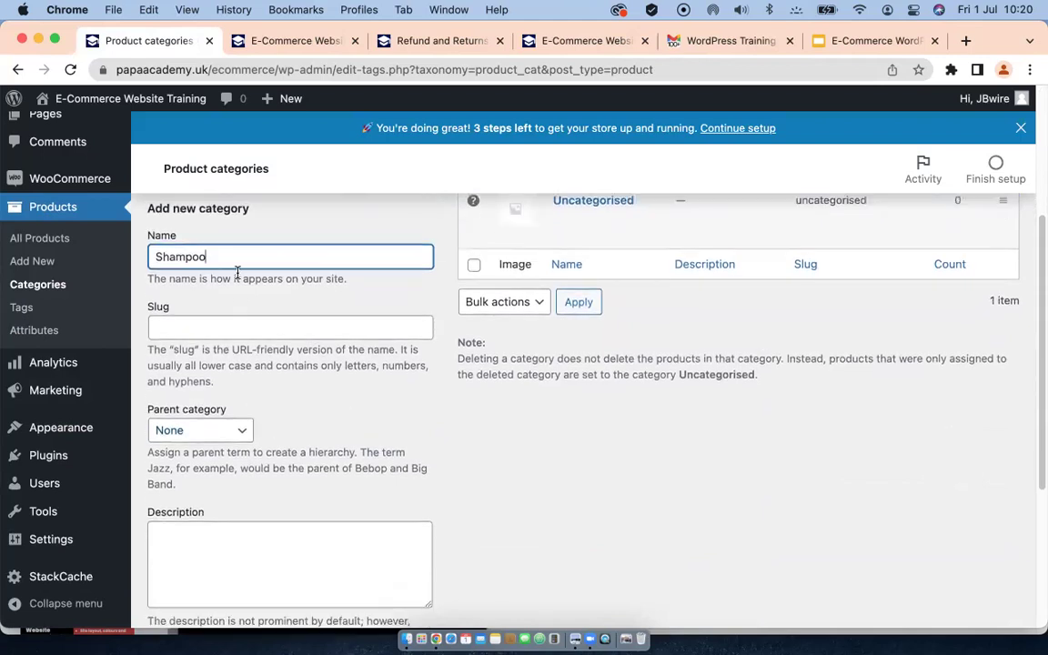
pyautogui.scroll(-5, 280, 478)
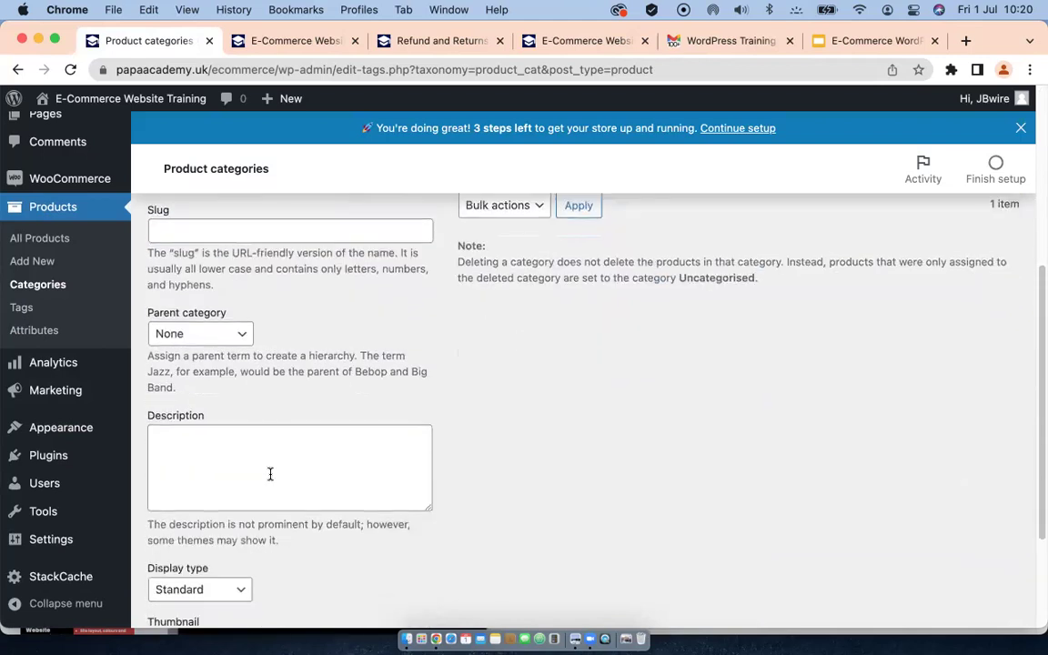
pyautogui.scroll(-6, 201, 397)
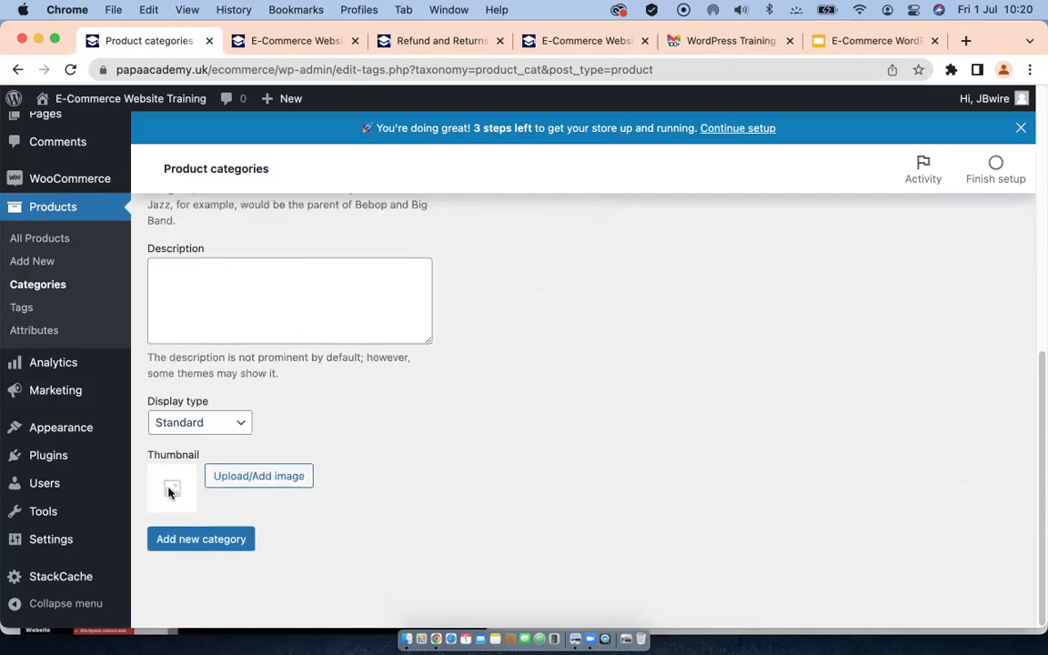
pyautogui.click(199, 542)
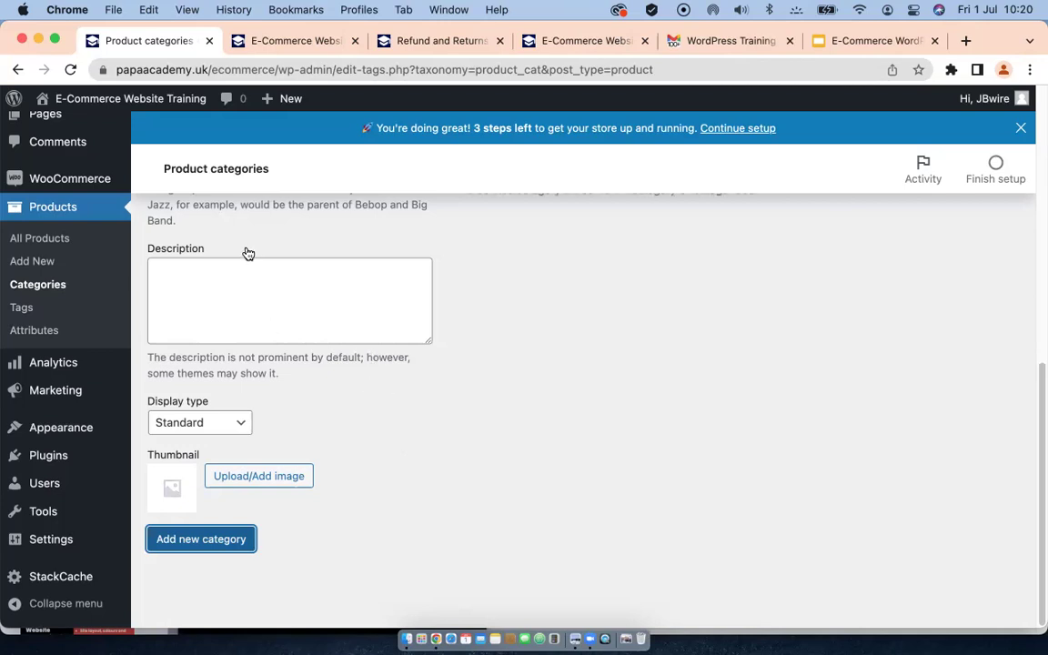
pyautogui.scroll(10, 213, 329)
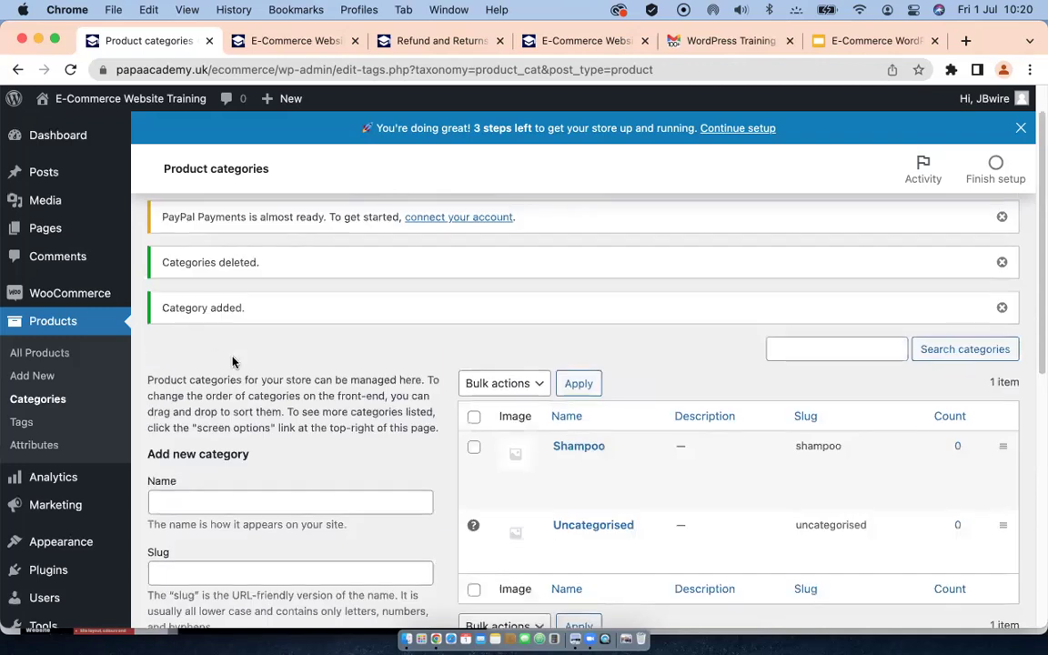
# Step: Create a 'Body Cream' product category, then go to All Products
pyautogui.click(188, 503)
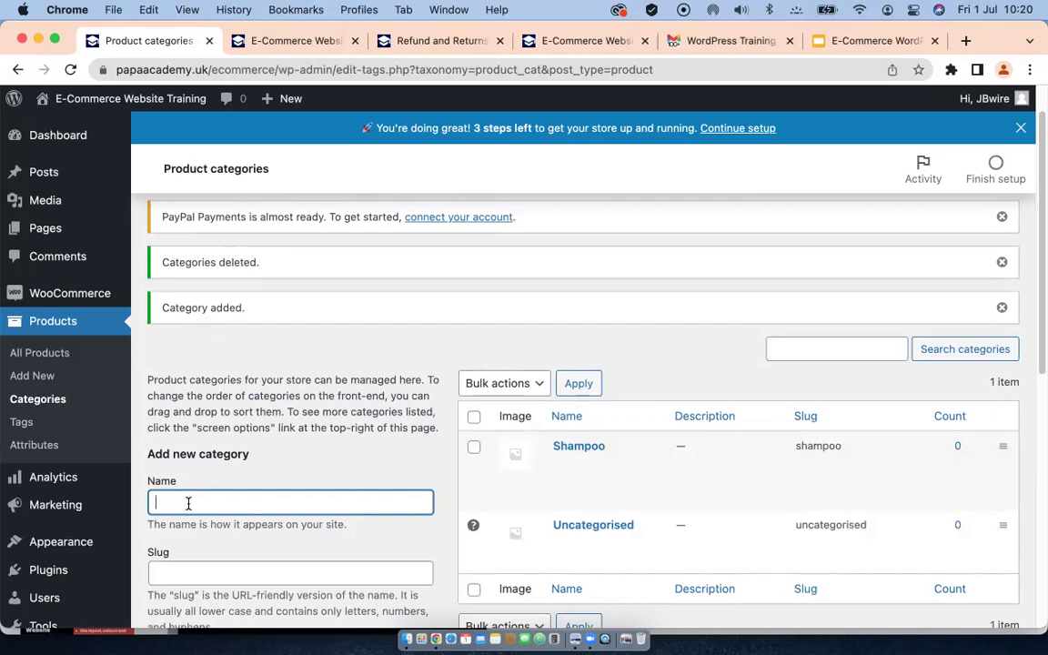
pyautogui.write('Body Cream')
pyautogui.scroll(-5, 252, 479)
pyautogui.scroll(-5, 256, 470)
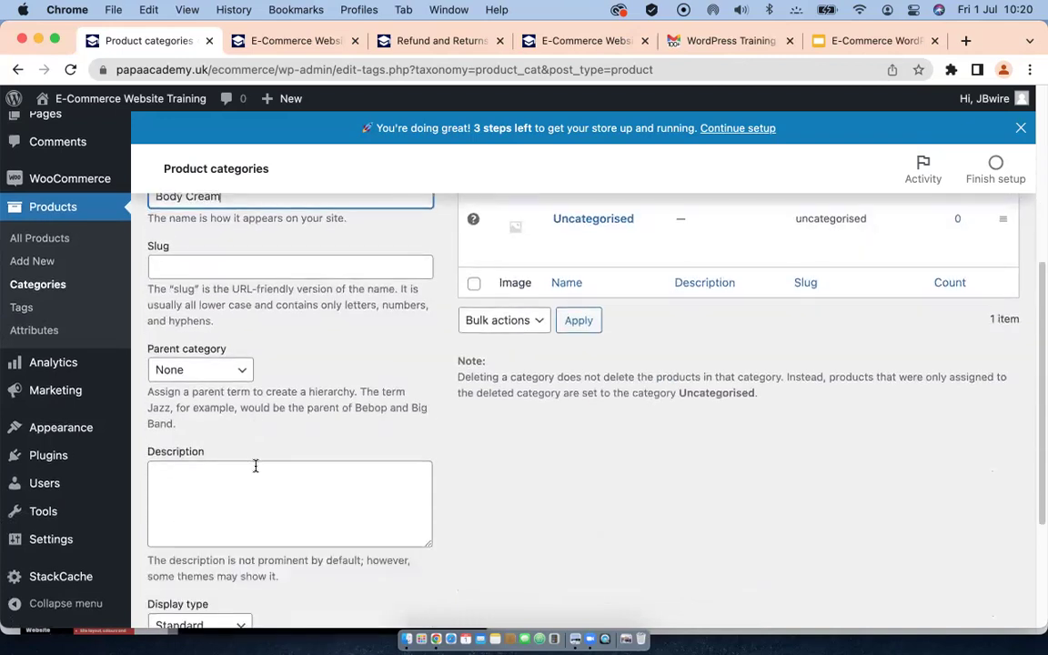
pyautogui.click(193, 540)
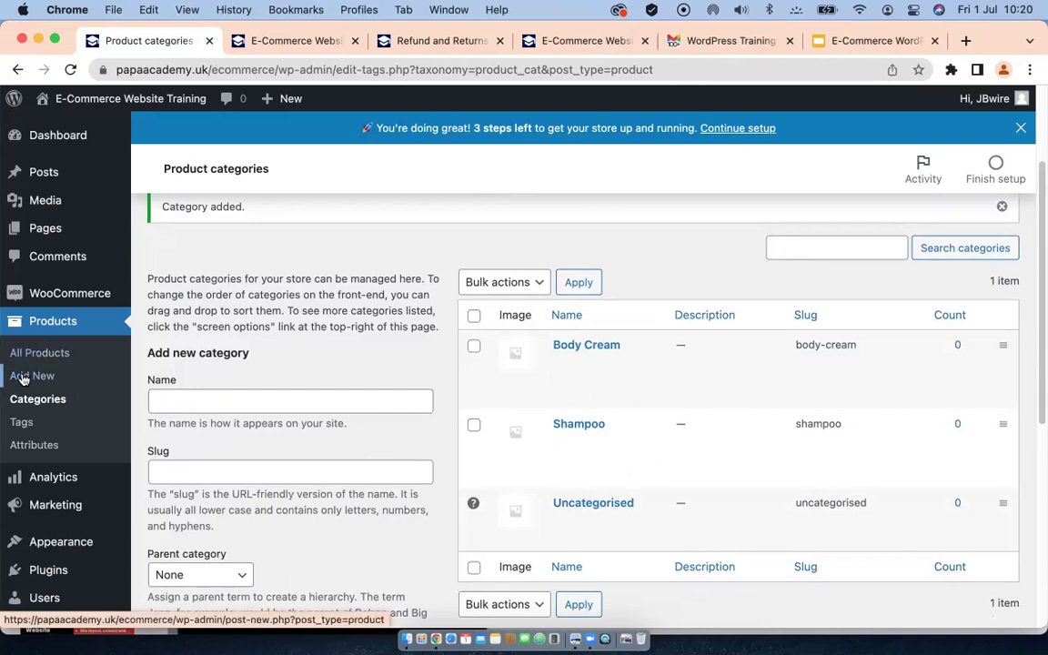
pyautogui.click(25, 357)
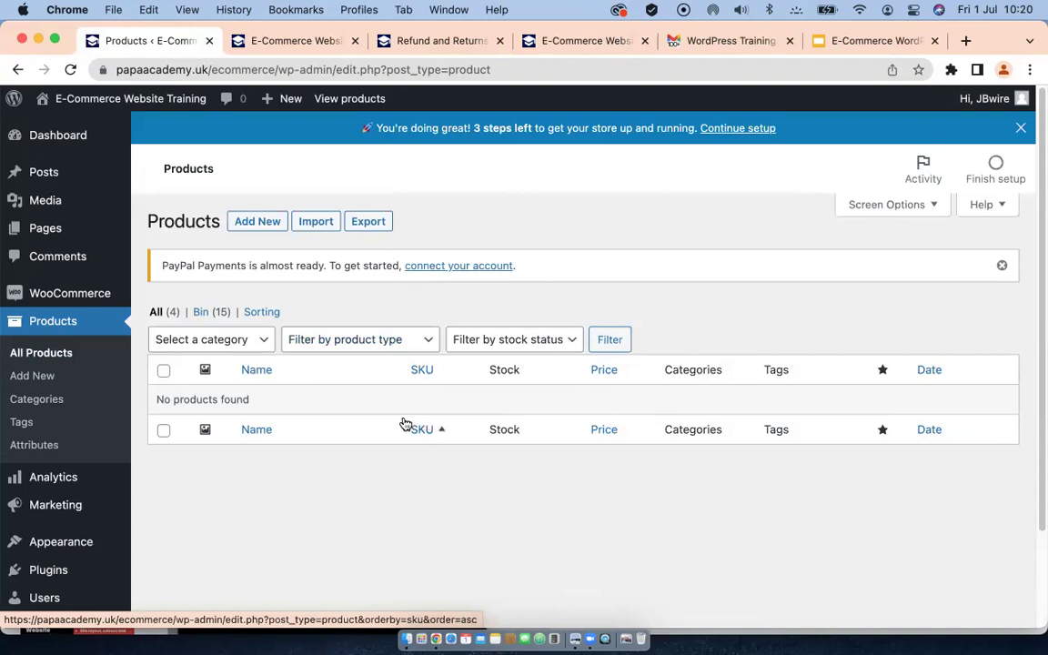
# Step: Look at the CSV product importer, then return to the empty All Products list
pyautogui.click(310, 223)
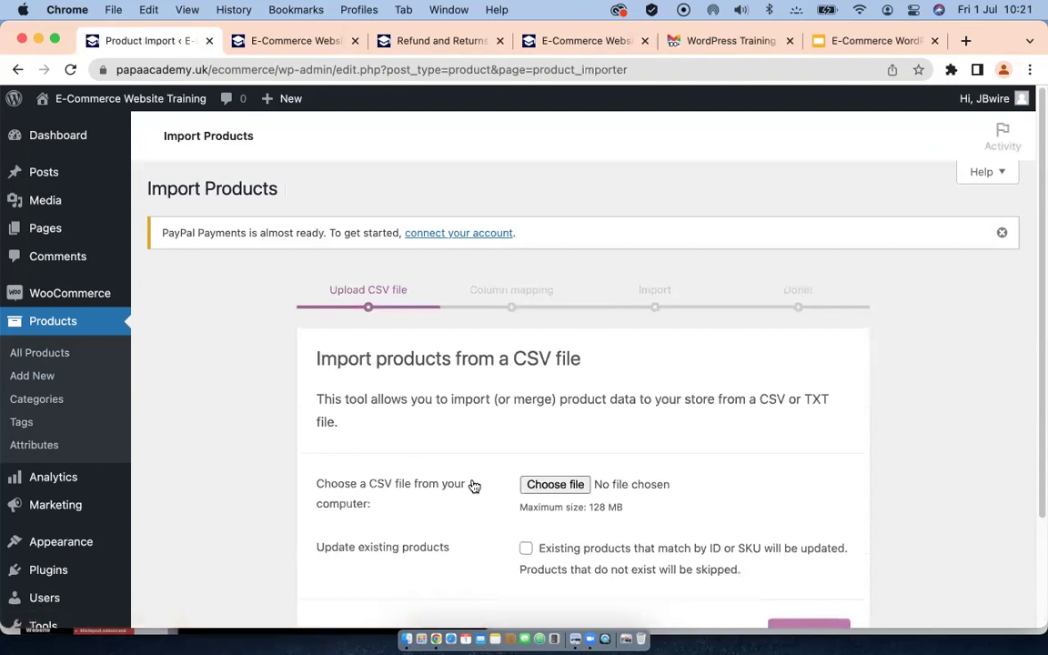
pyautogui.scroll(-3, 447, 471)
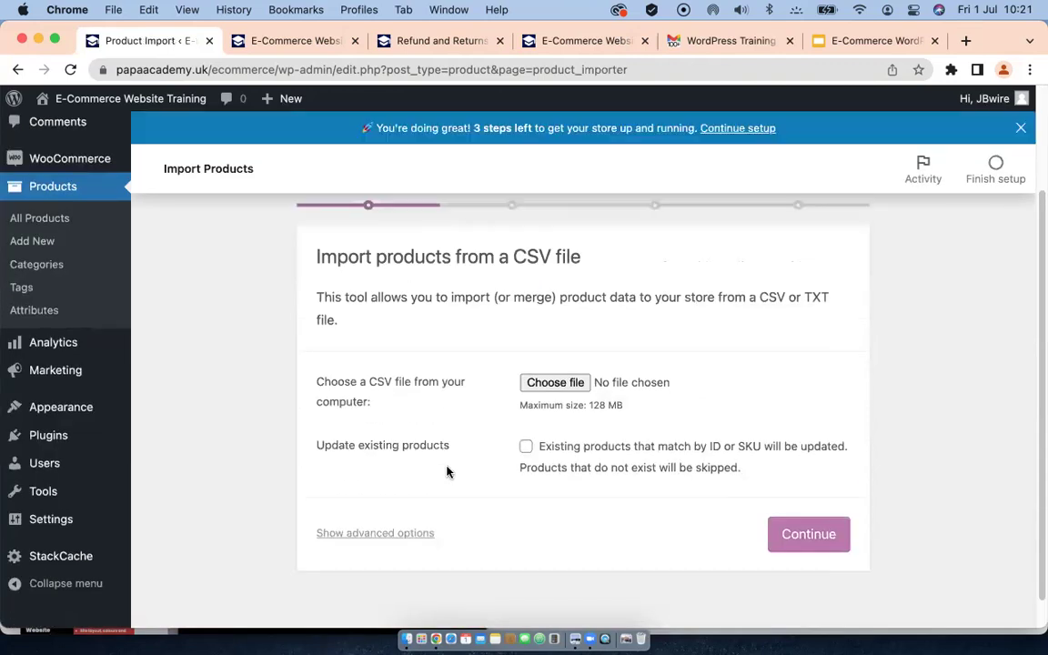
pyautogui.scroll(3, 214, 331)
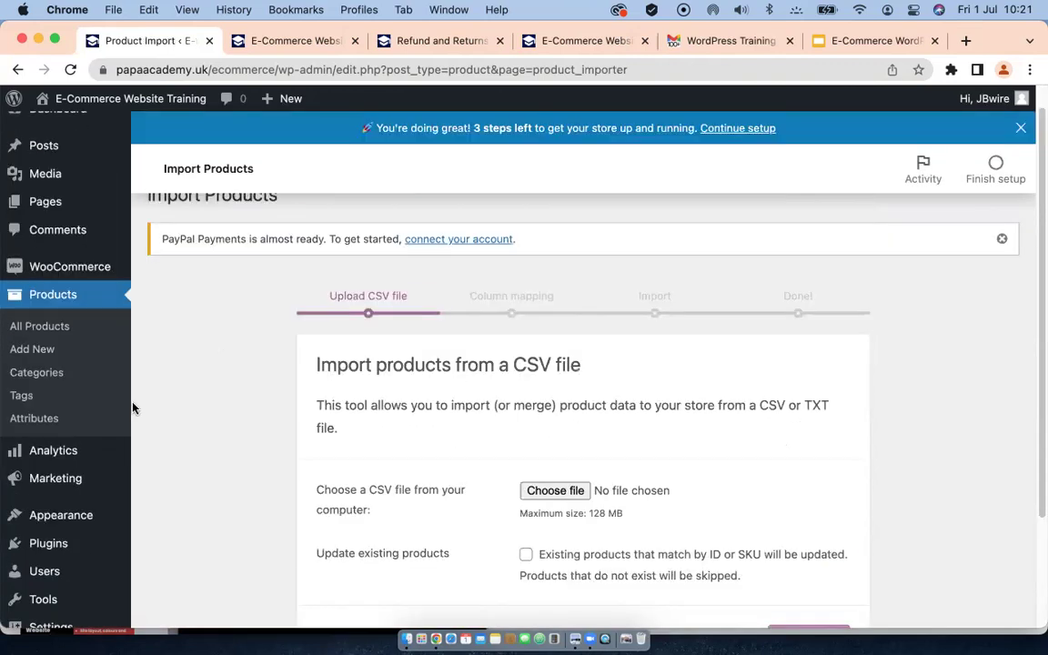
pyautogui.click(37, 329)
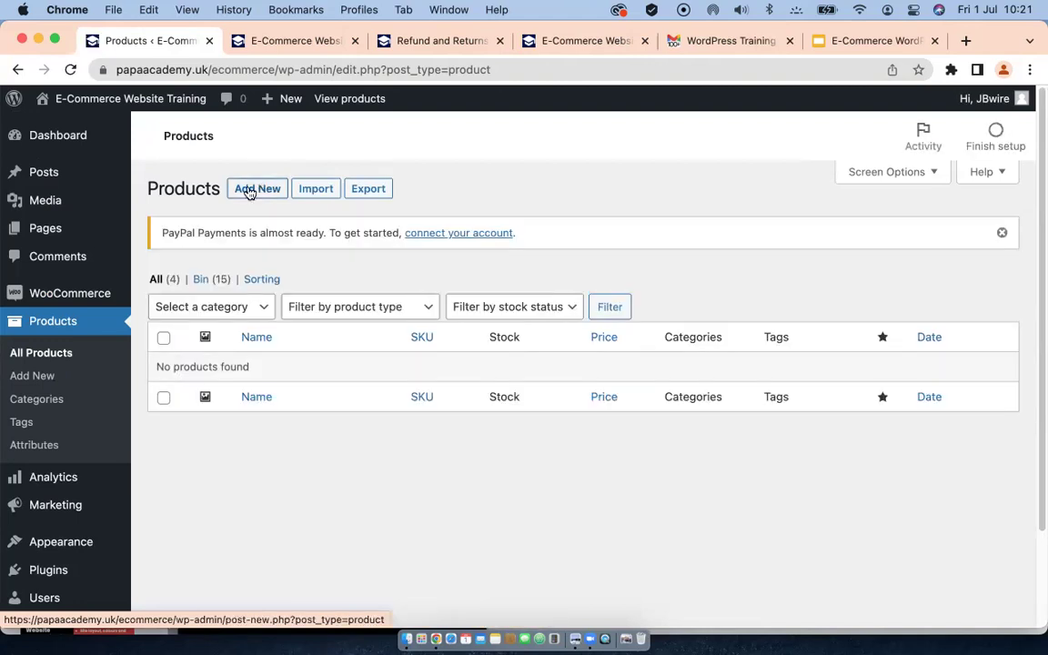
# Step: Start a new product named 'Hair shampoo'
pyautogui.click(245, 223)
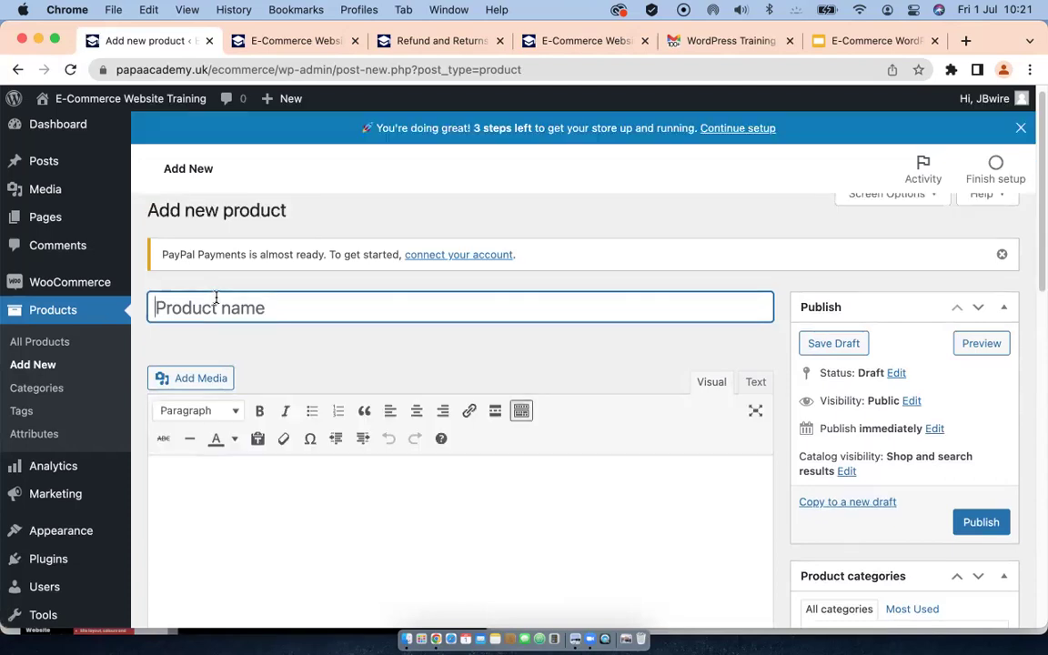
pyautogui.write('Hair')
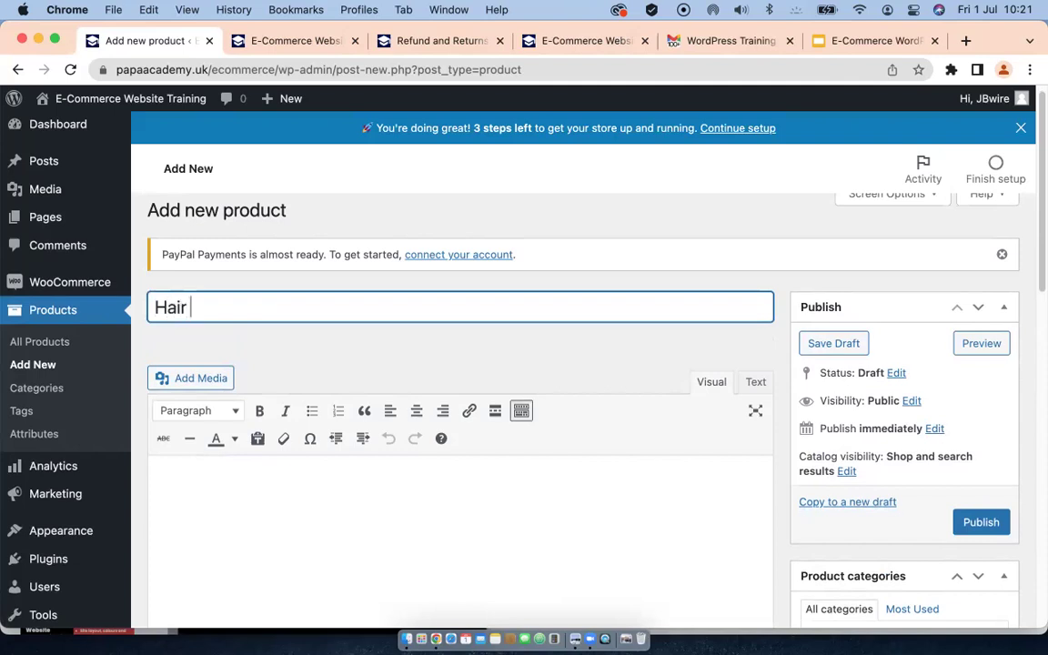
pyautogui.write(' shampoo')
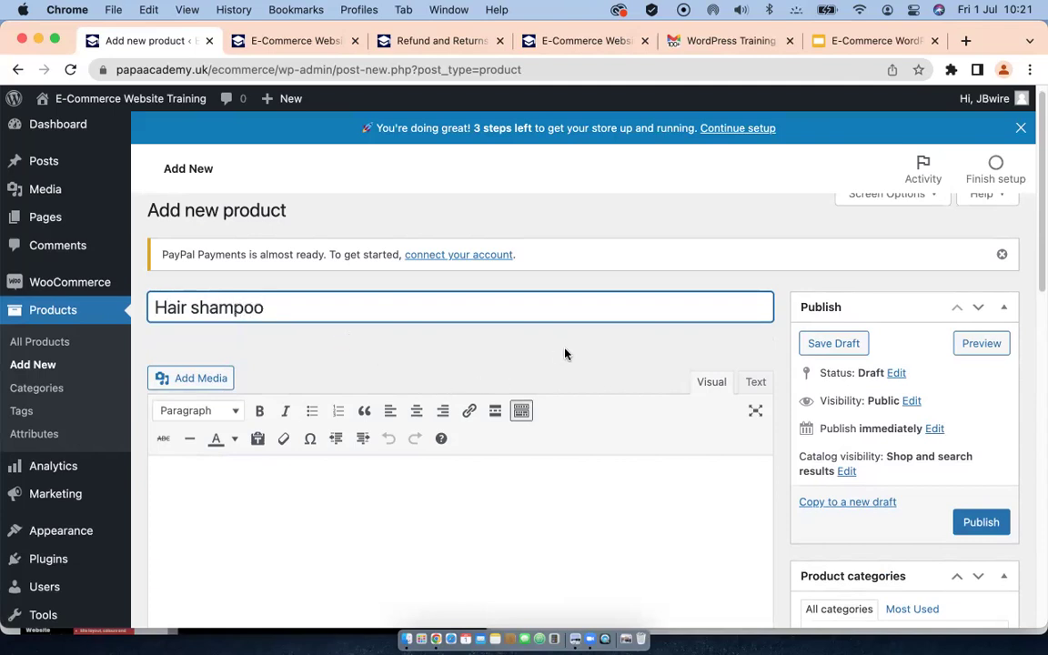
pyautogui.scroll(-2, 559, 354)
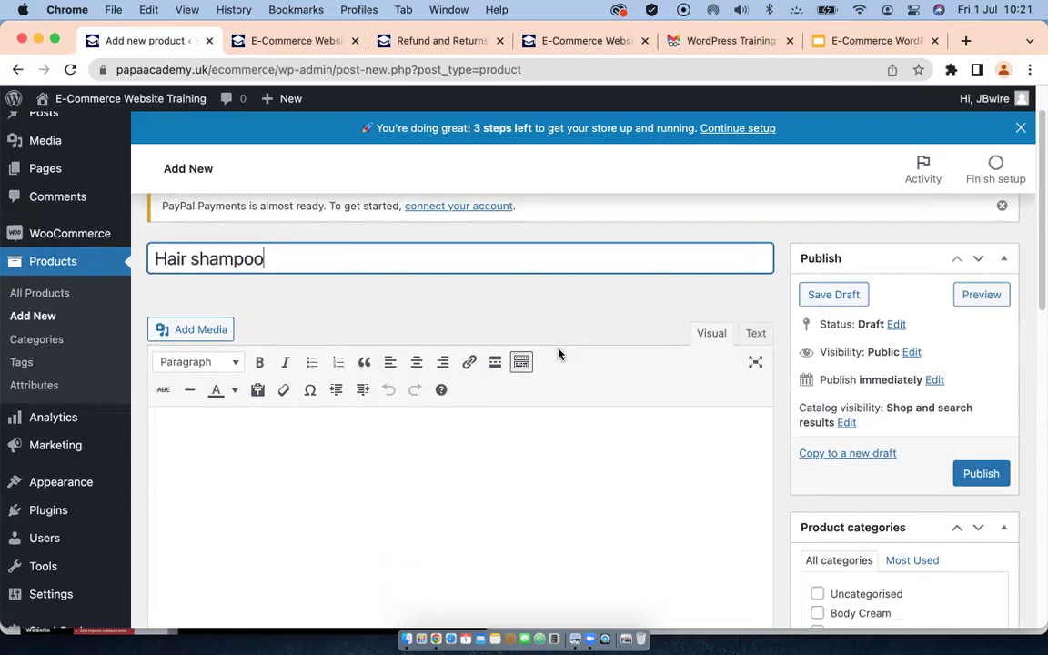
pyautogui.scroll(-2, 492, 375)
pyautogui.scroll(-4, 364, 373)
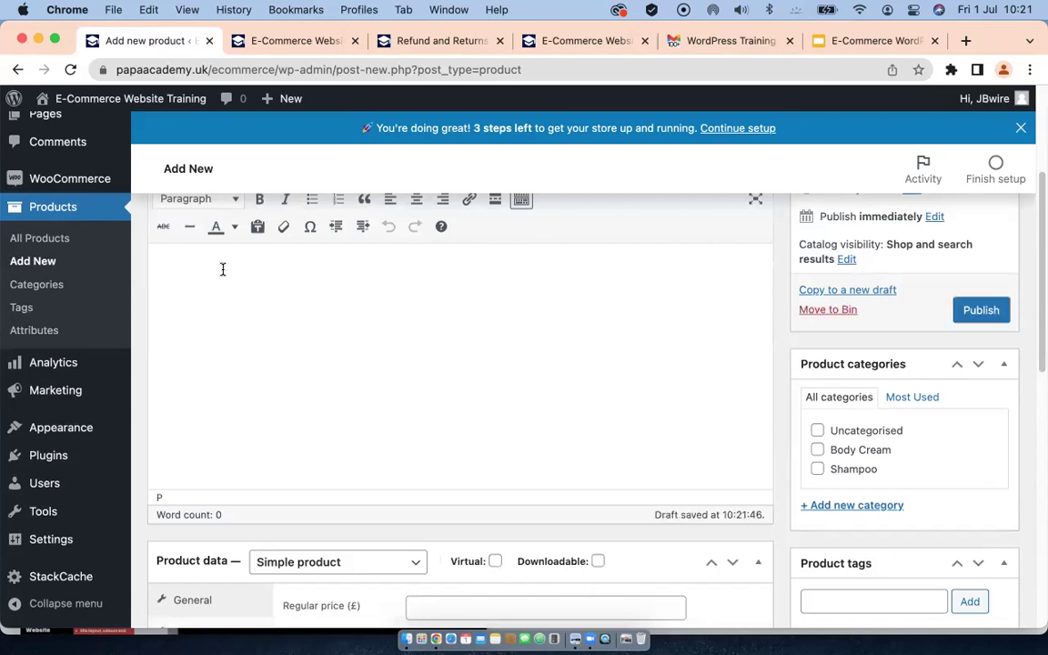
# Step: Write the description 'Shampoo is very good. it is made natural ingredients', fixing the misspelling
pyautogui.write('Sh')
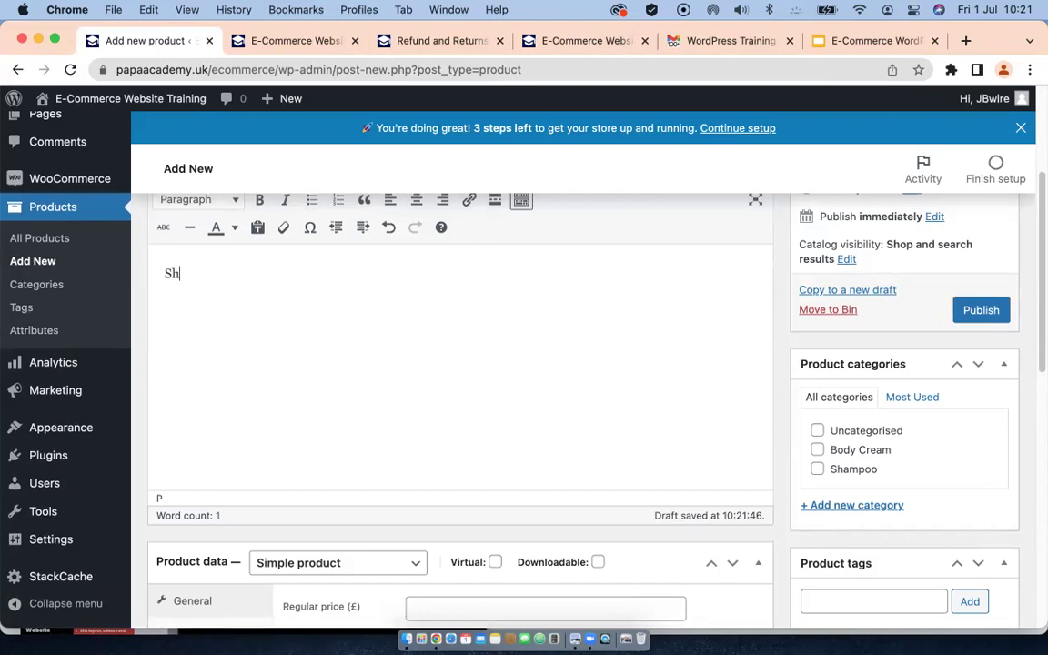
pyautogui.write('am')
pyautogui.write('very good. it')
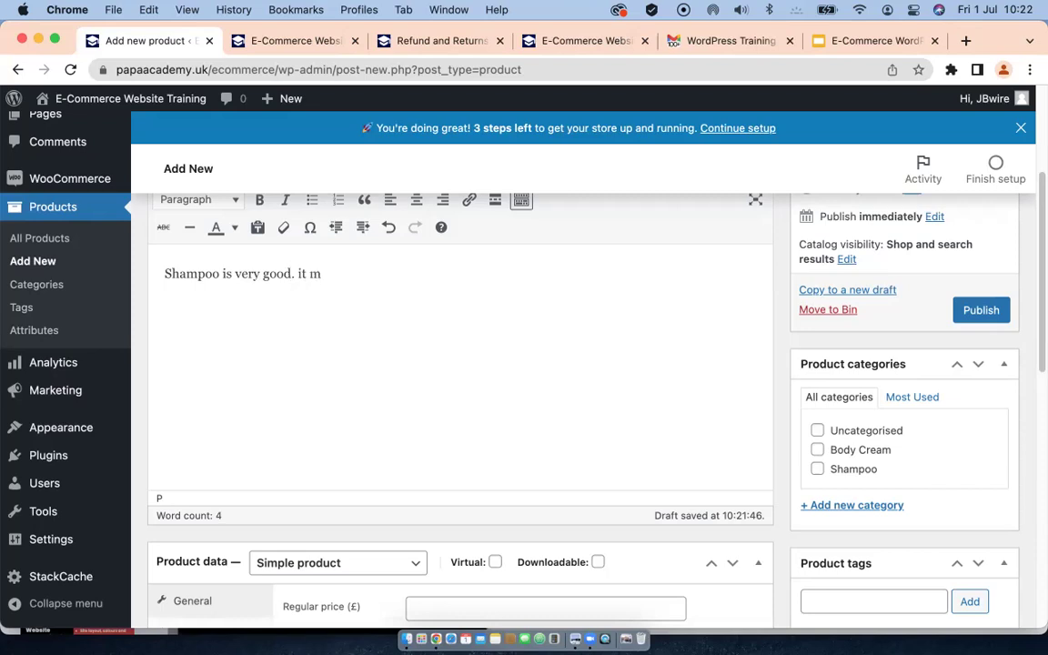
pyautogui.write('made natural')
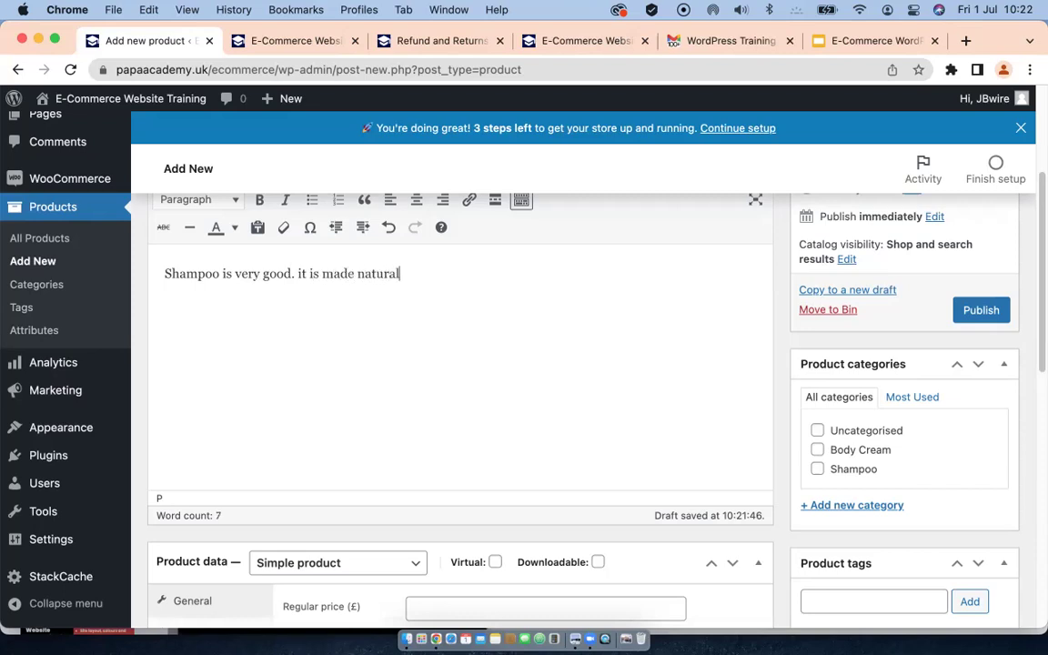
pyautogui.write(' ingridients')
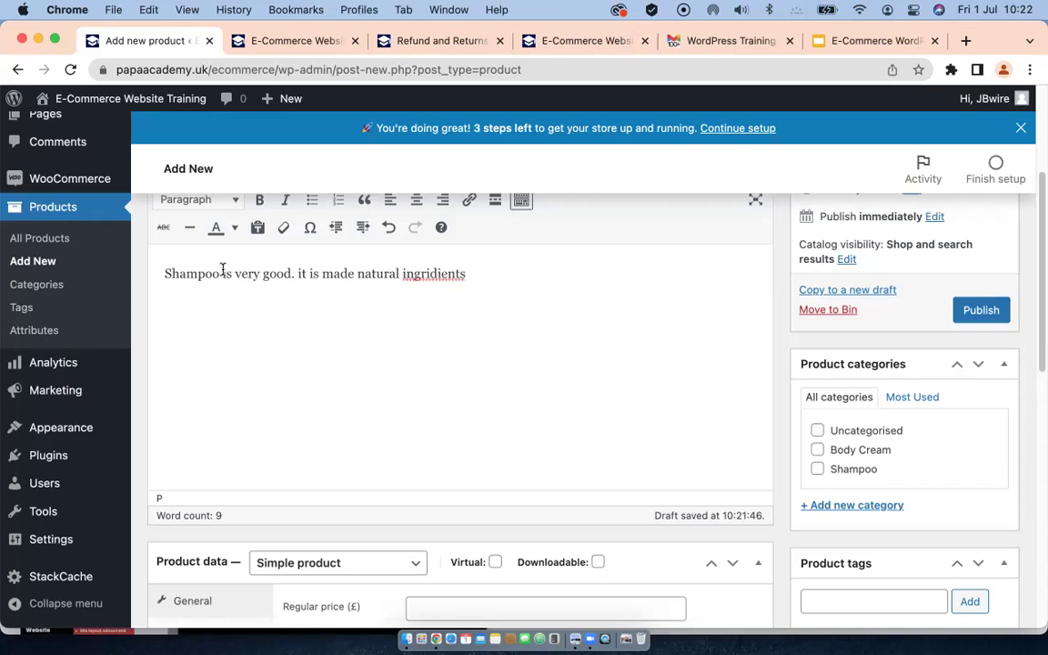
pyautogui.rightClick(436, 278)
pyautogui.click(473, 291)
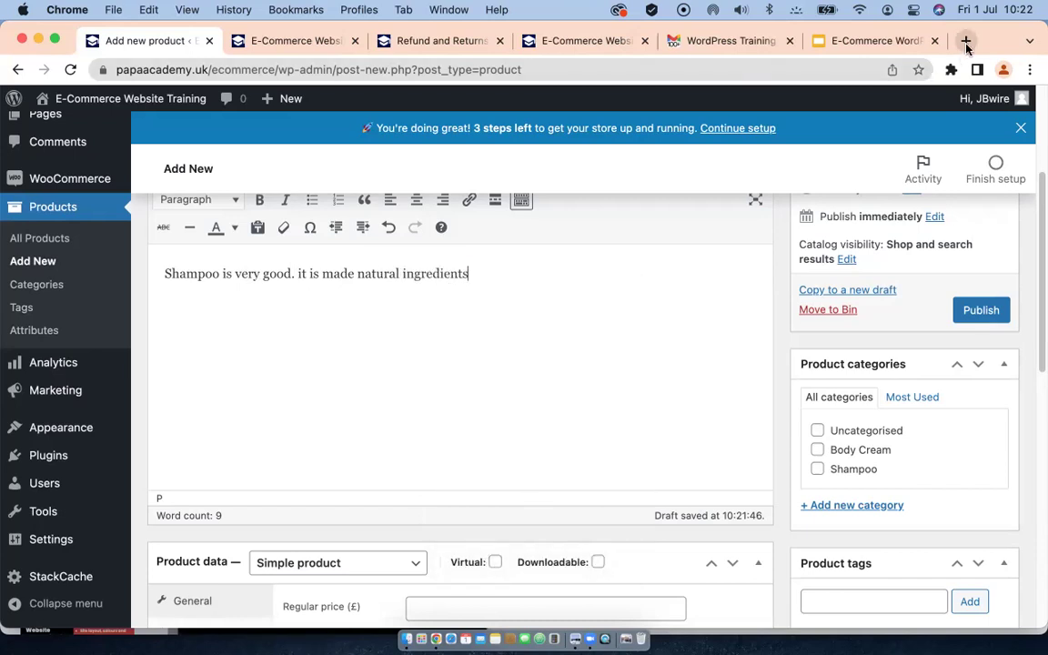
# Step: Open amazon.co.uk in a new tab, search for shampoo and accept cookies
pyautogui.click(966, 41)
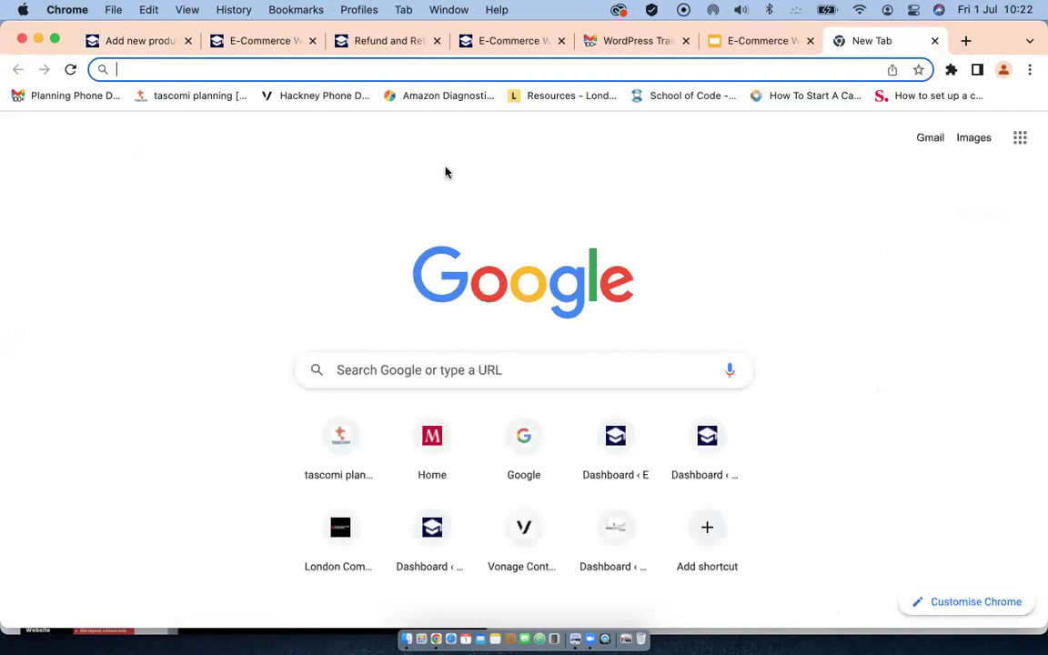
pyautogui.write('ama')
pyautogui.press('Return')
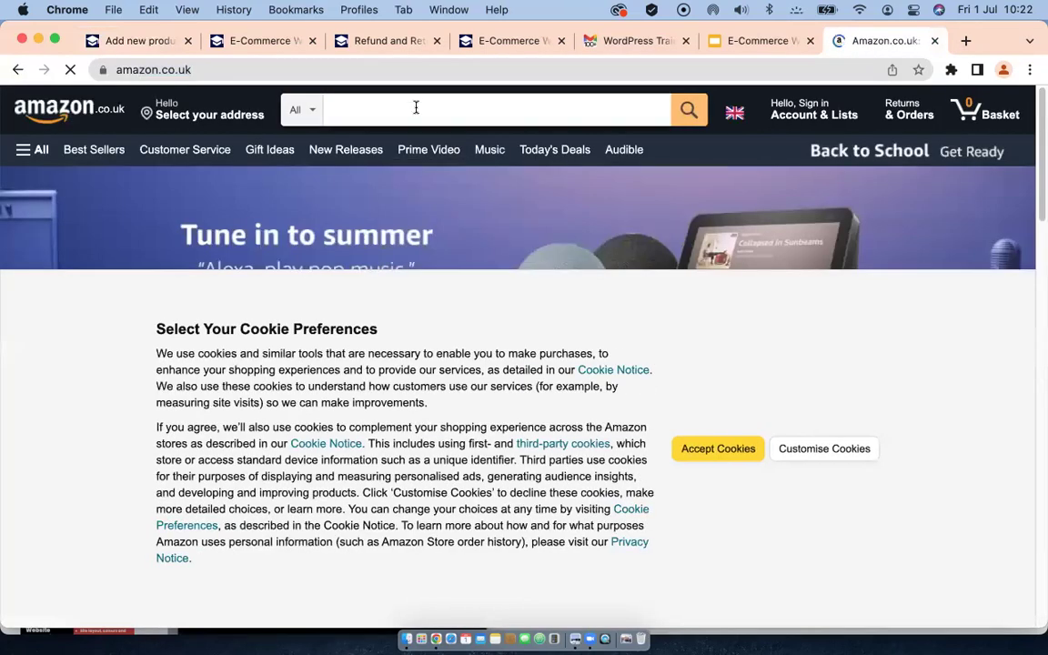
pyautogui.click(420, 117)
pyautogui.write('s')
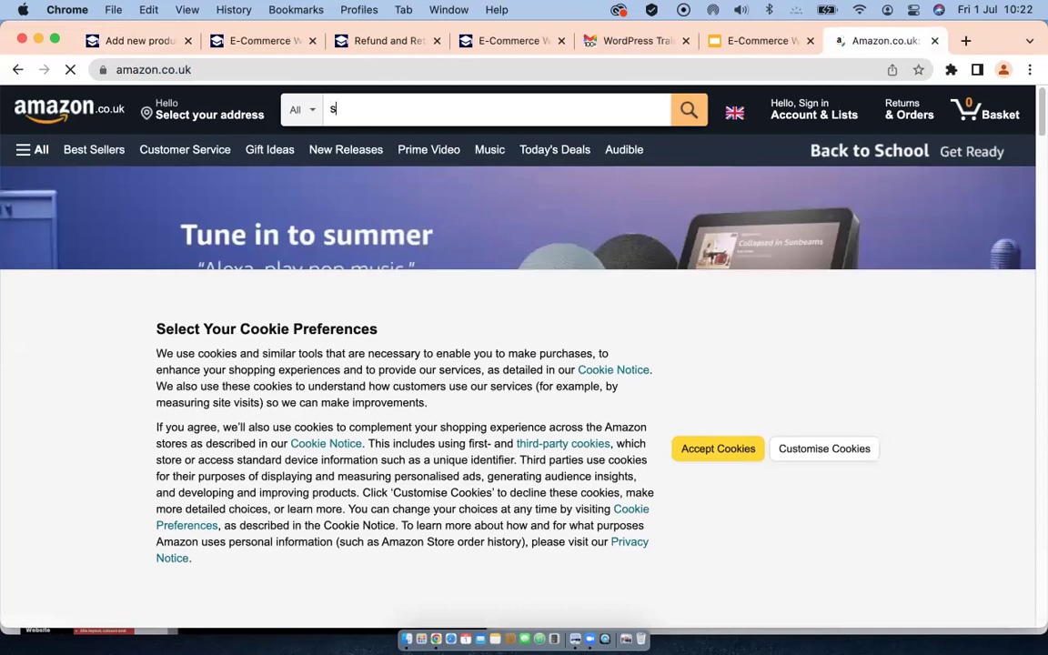
pyautogui.write('hampoo')
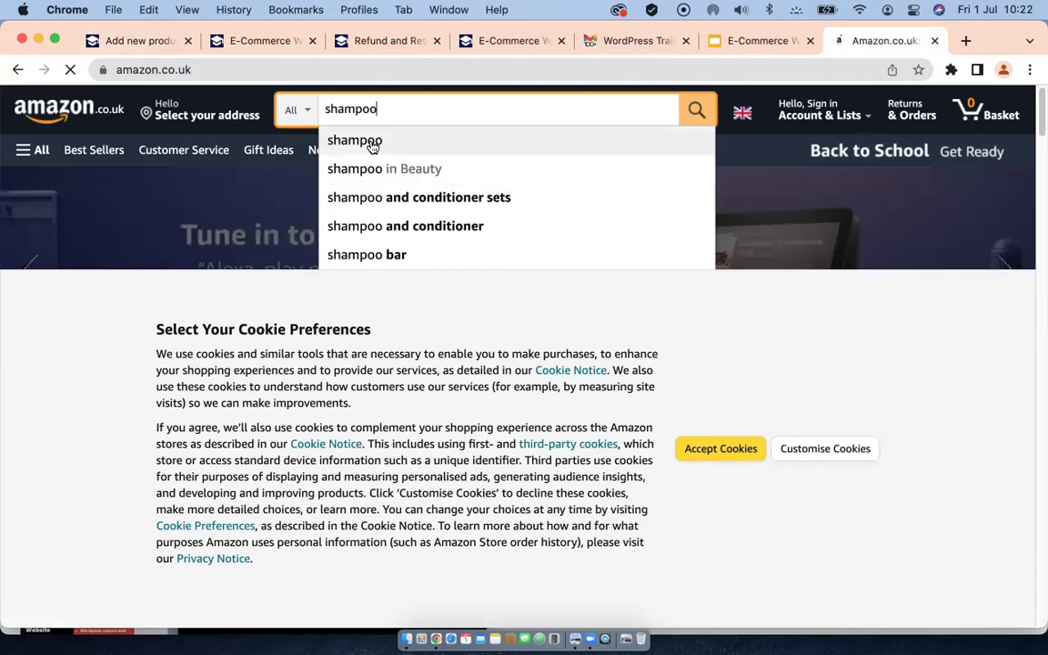
pyautogui.click(371, 144)
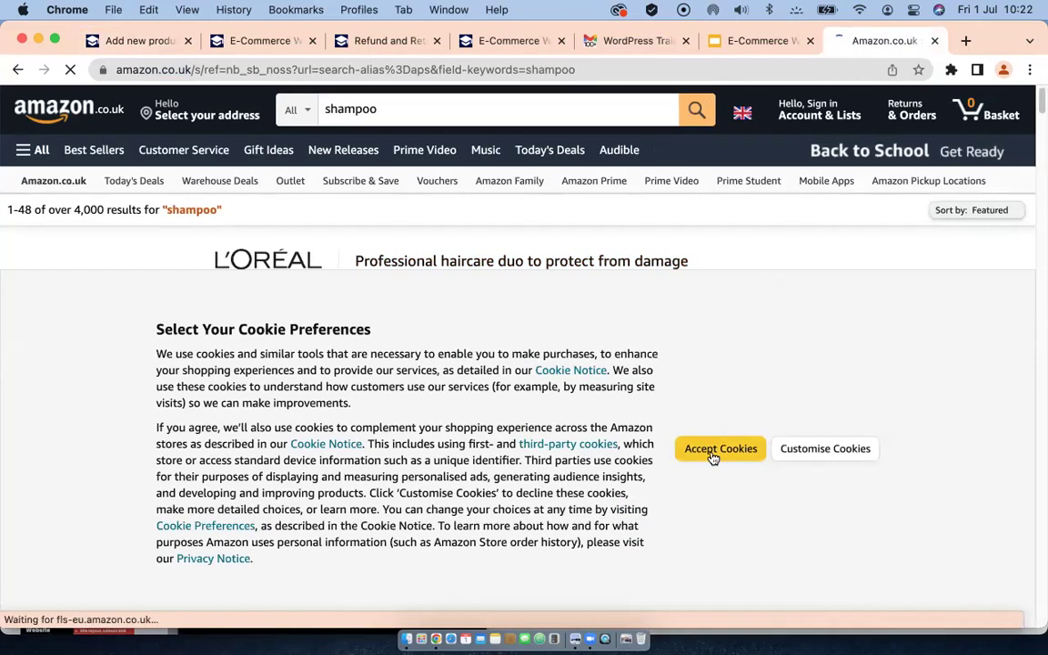
pyautogui.click(711, 451)
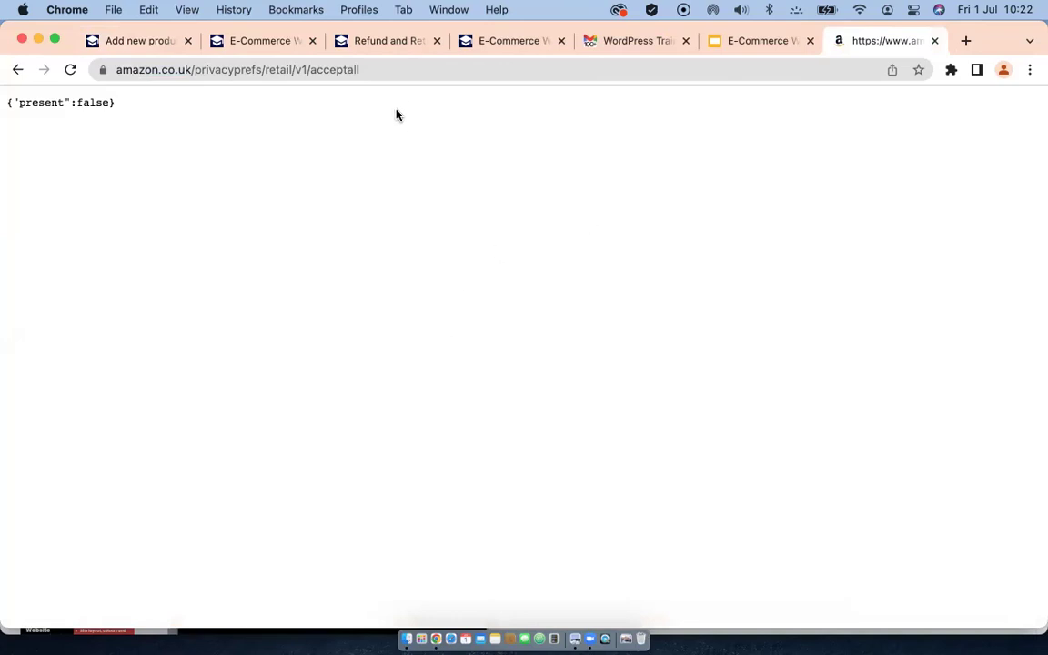
# Step: Rerun the shampoo search from Amazon's home page and scroll down the results
pyautogui.moveTo(360, 69); pyautogui.dragTo(198, 72)
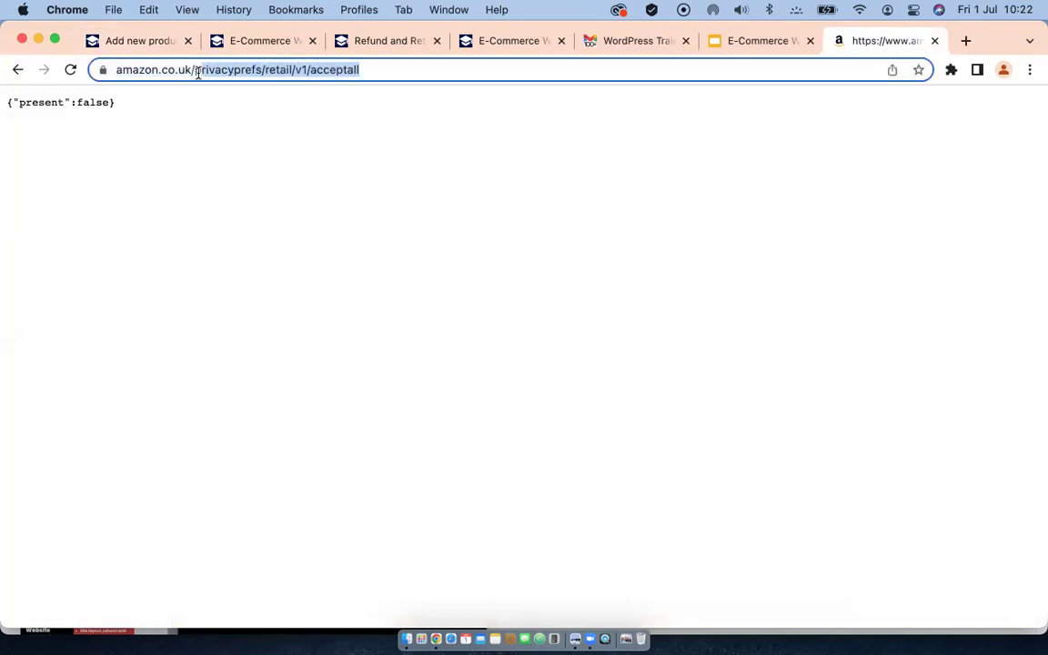
pyautogui.press('BackSpace')
pyautogui.press('Return')
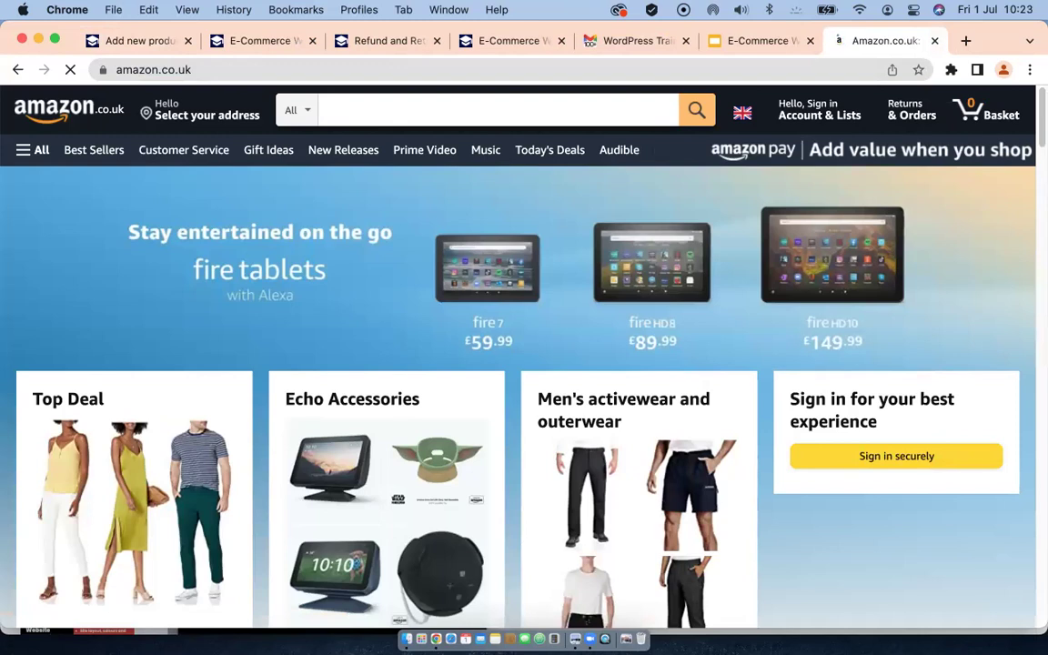
pyautogui.click(409, 109)
pyautogui.write('shampoo')
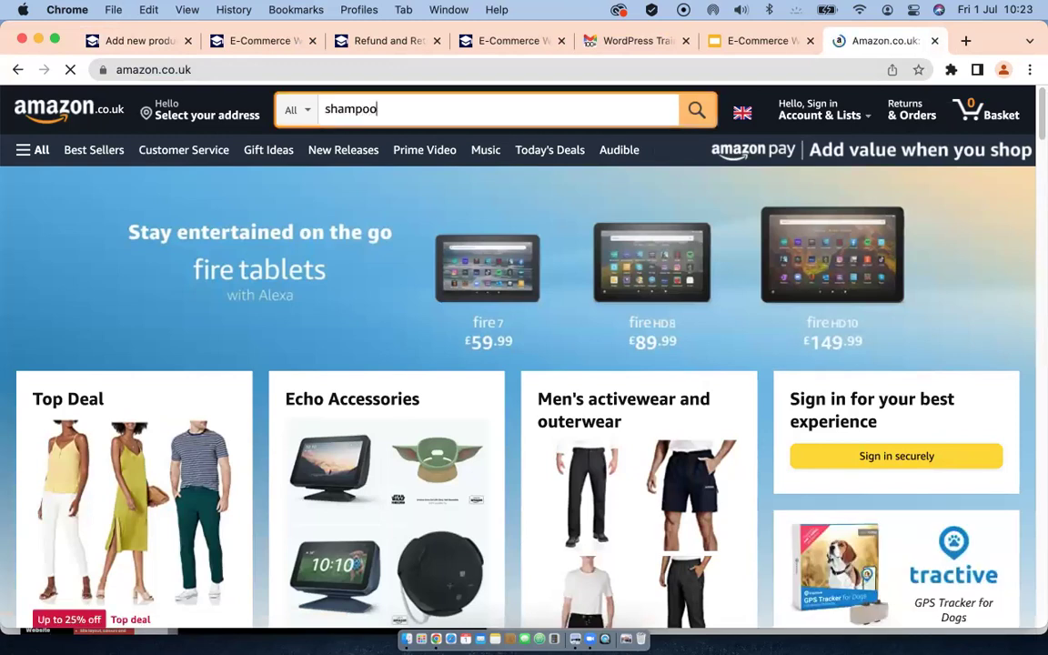
pyautogui.press('Return')
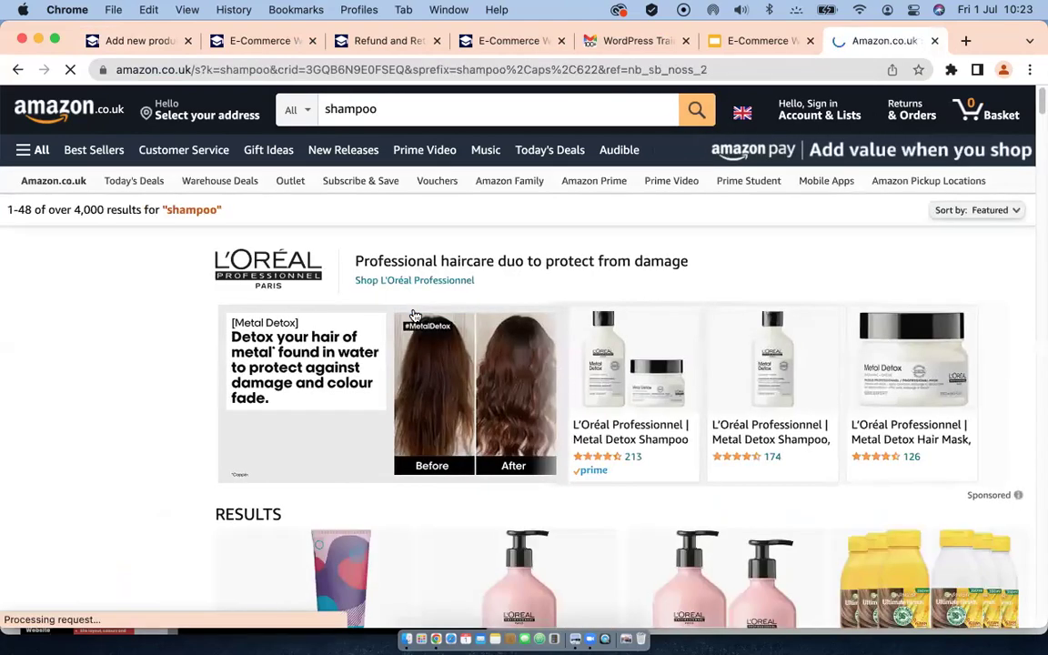
pyautogui.scroll(-3, 412, 314)
pyautogui.scroll(-6, 412, 314)
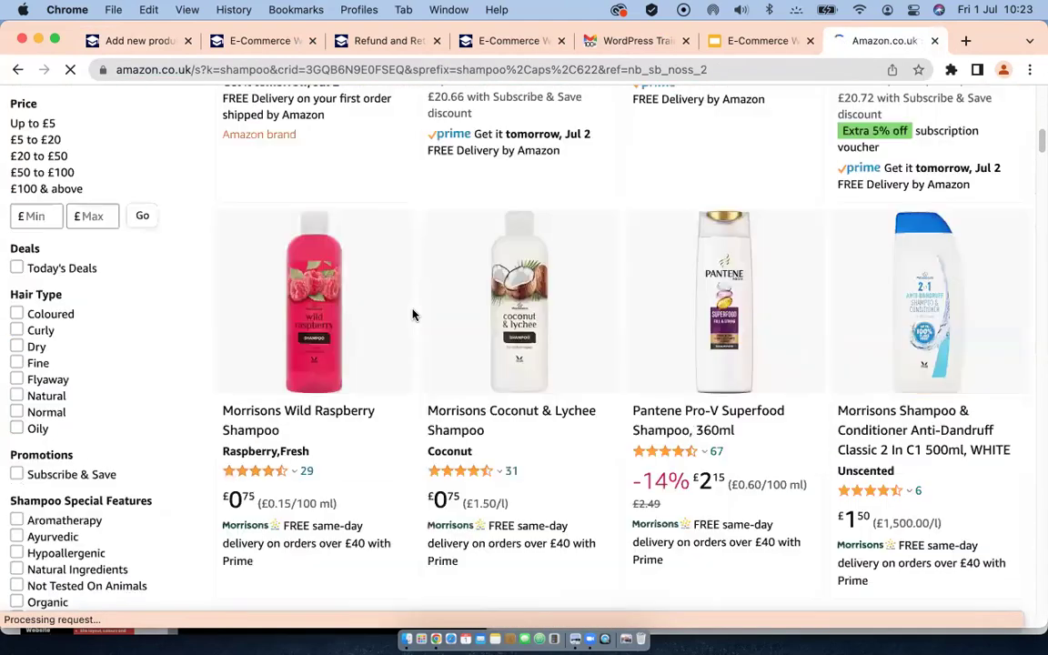
pyautogui.scroll(-3, 412, 314)
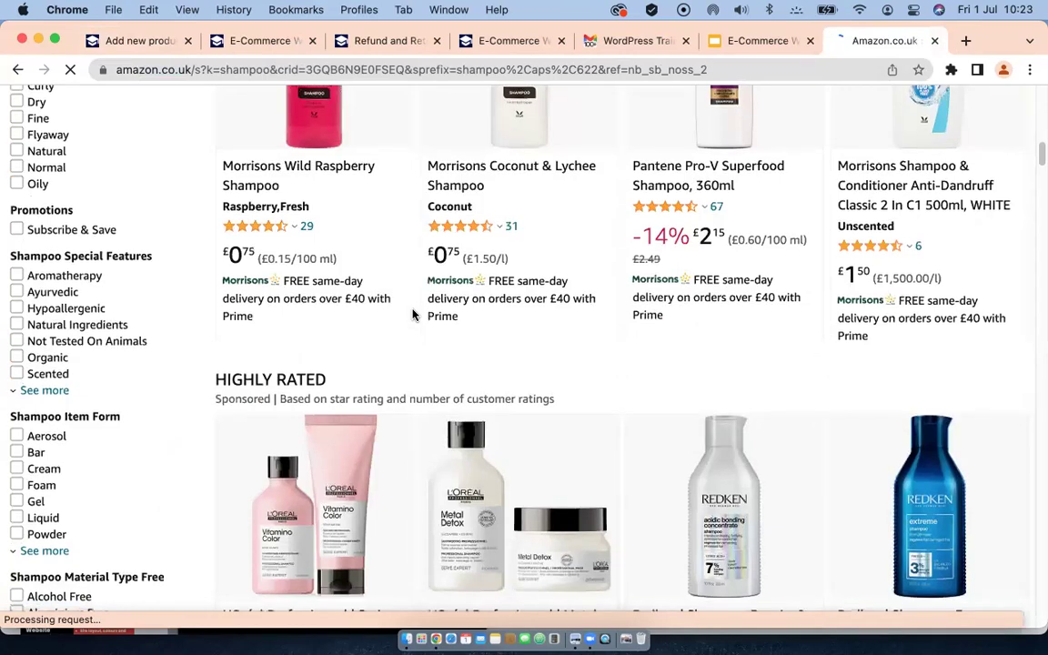
pyautogui.scroll(-12, 412, 315)
pyautogui.scroll(-4, 414, 313)
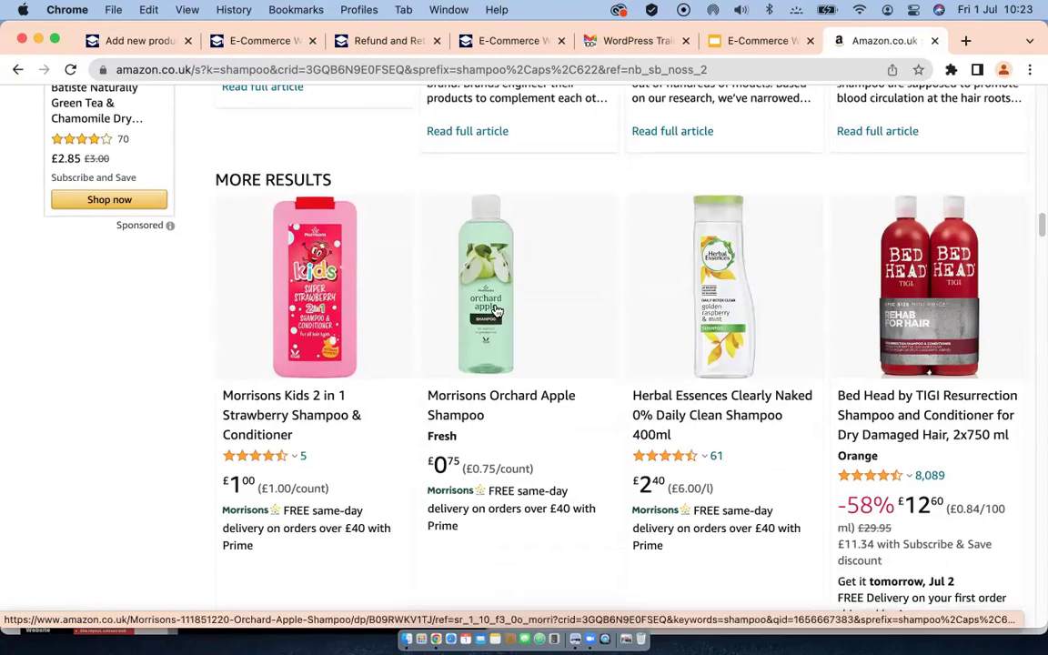
# Step: Copy the Orchard Apple Shampoo's 'About this item' text and return to the WordPress editor
pyautogui.click(496, 311)
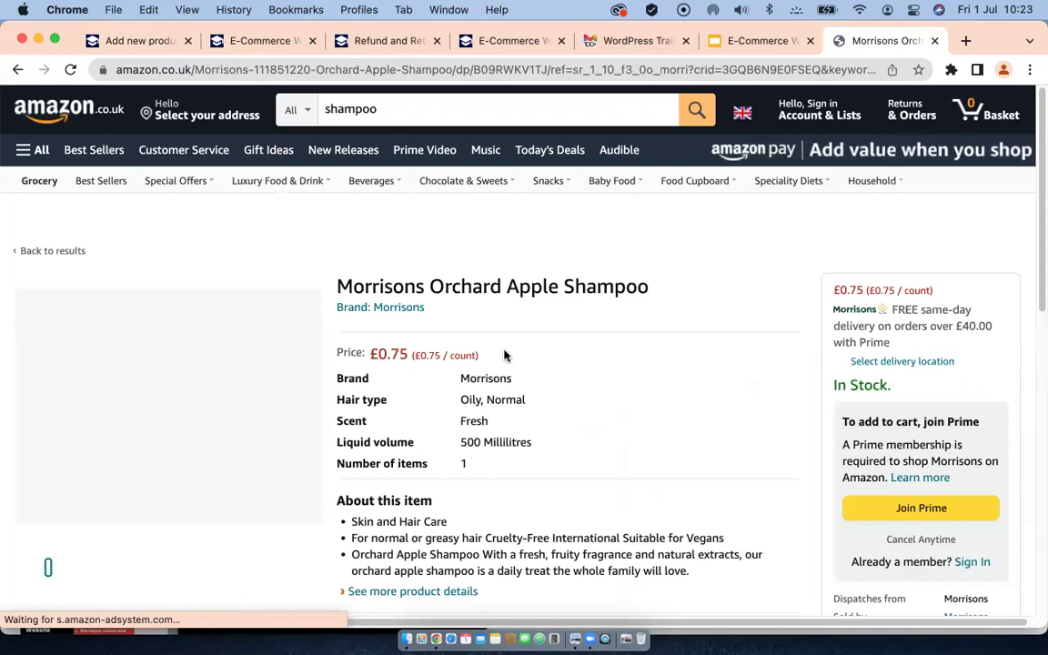
pyautogui.scroll(-5, 579, 350)
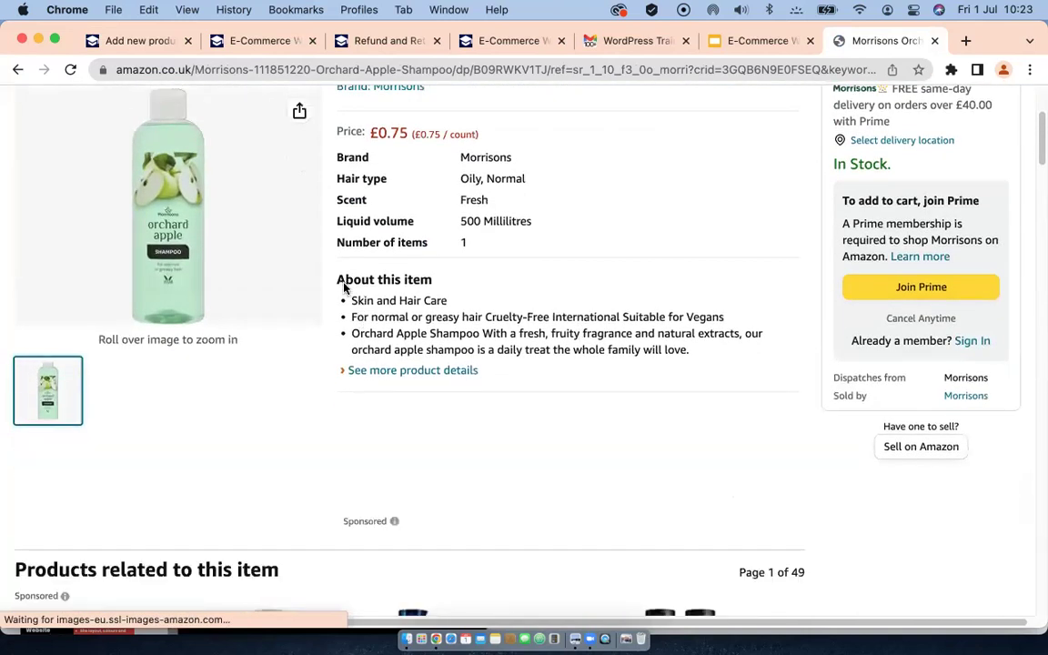
pyautogui.moveTo(339, 282); pyautogui.dragTo(673, 355)
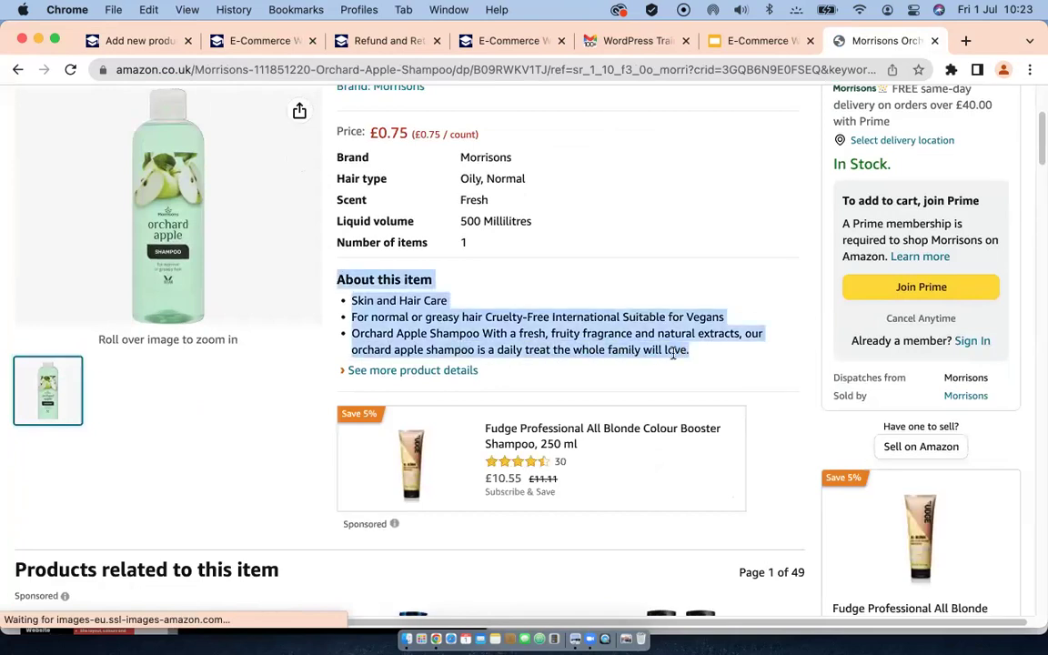
pyautogui.rightClick(585, 332)
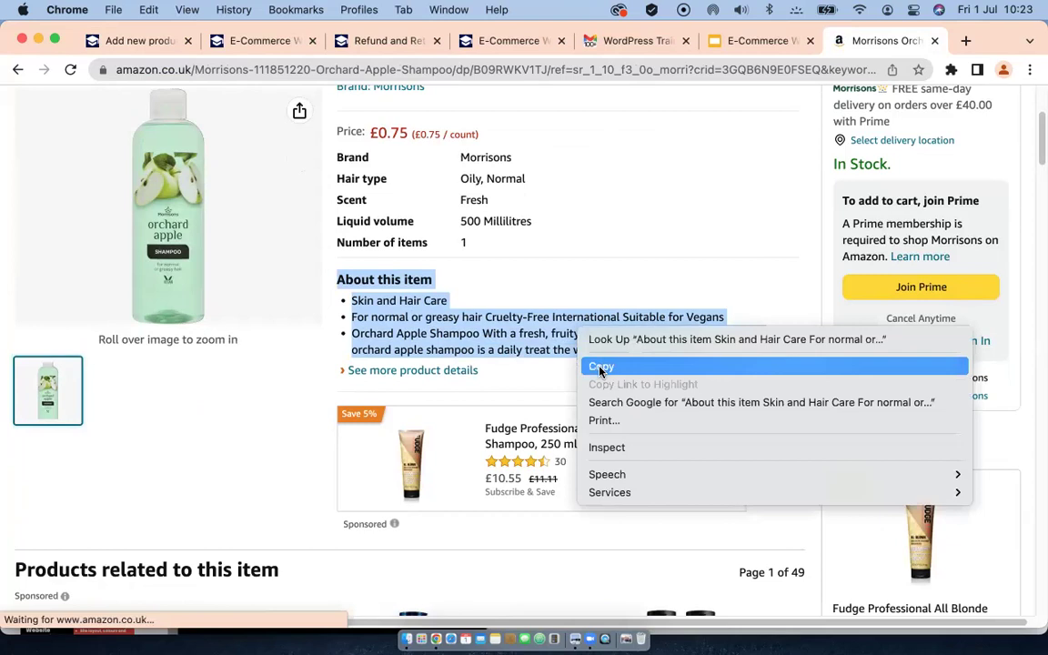
pyautogui.click(601, 368)
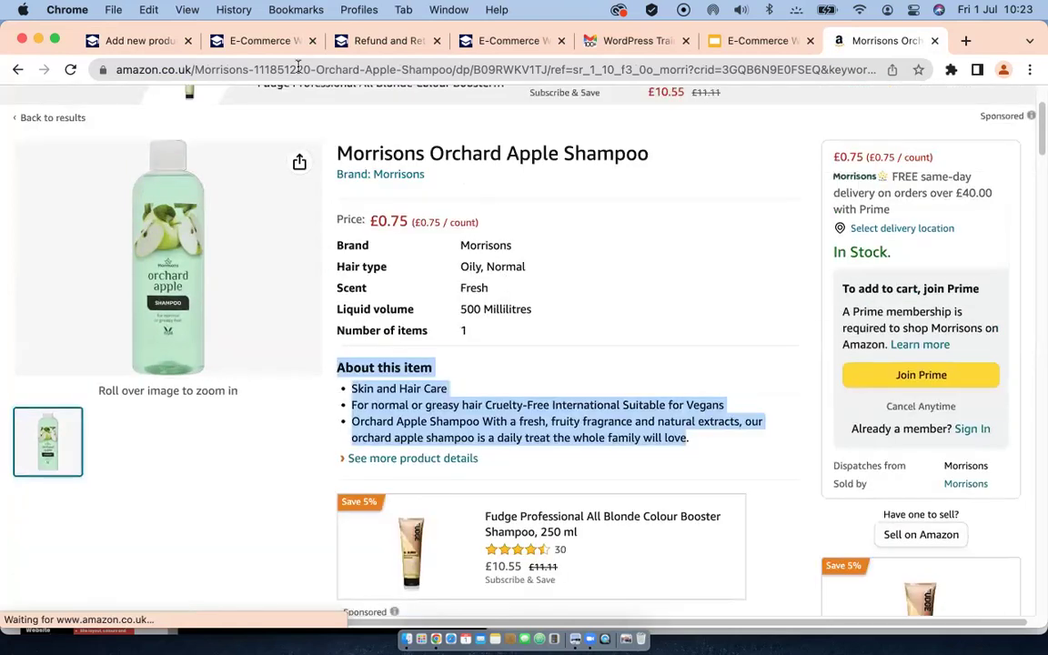
pyautogui.click(148, 41)
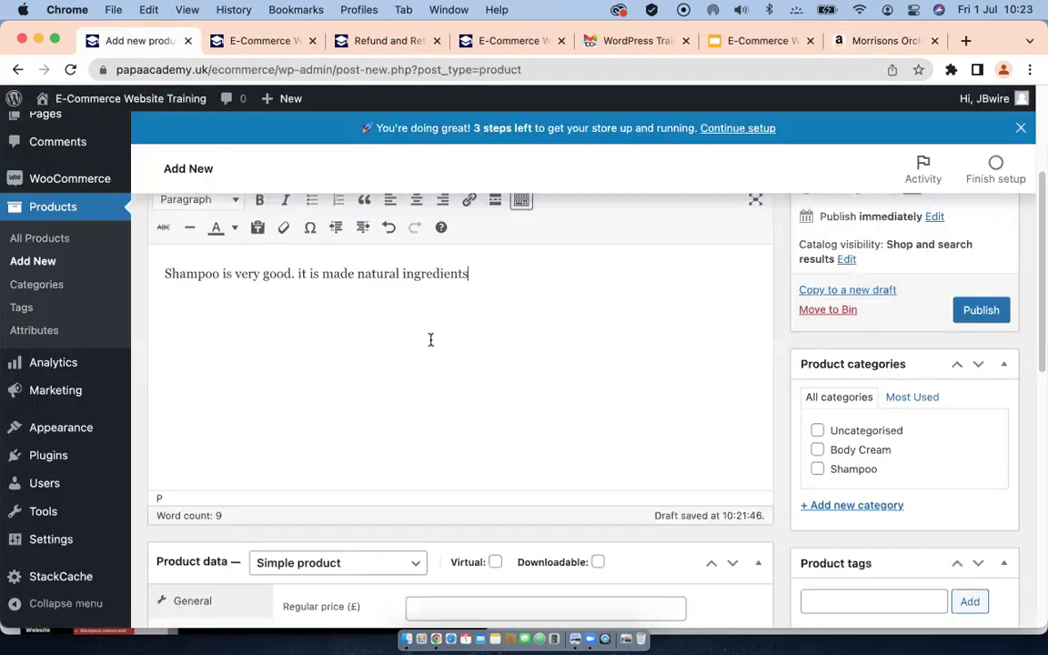
# Step: Delete the old description and paste the copied Amazon text in Text mode
pyautogui.scroll(2, 655, 318)
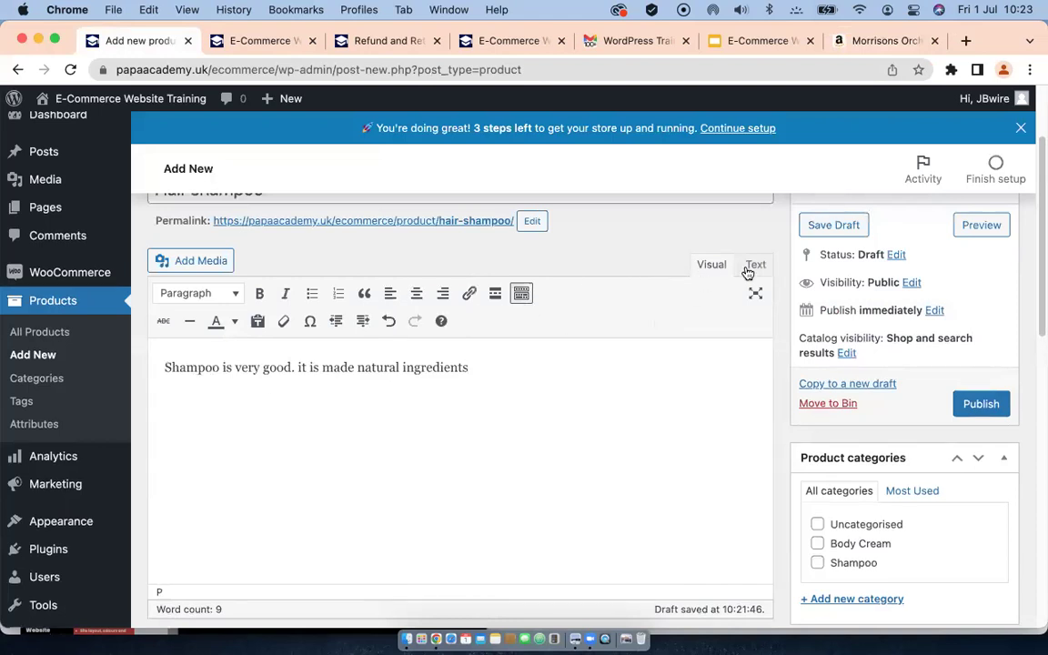
pyautogui.moveTo(471, 368); pyautogui.dragTo(141, 376)
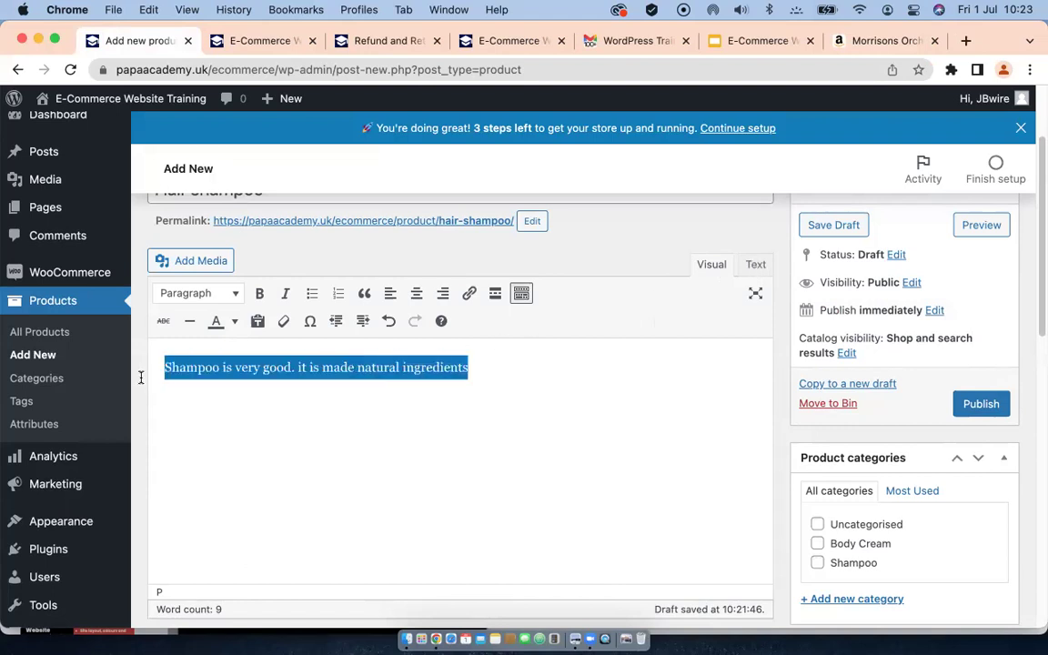
pyautogui.press('BackSpace')
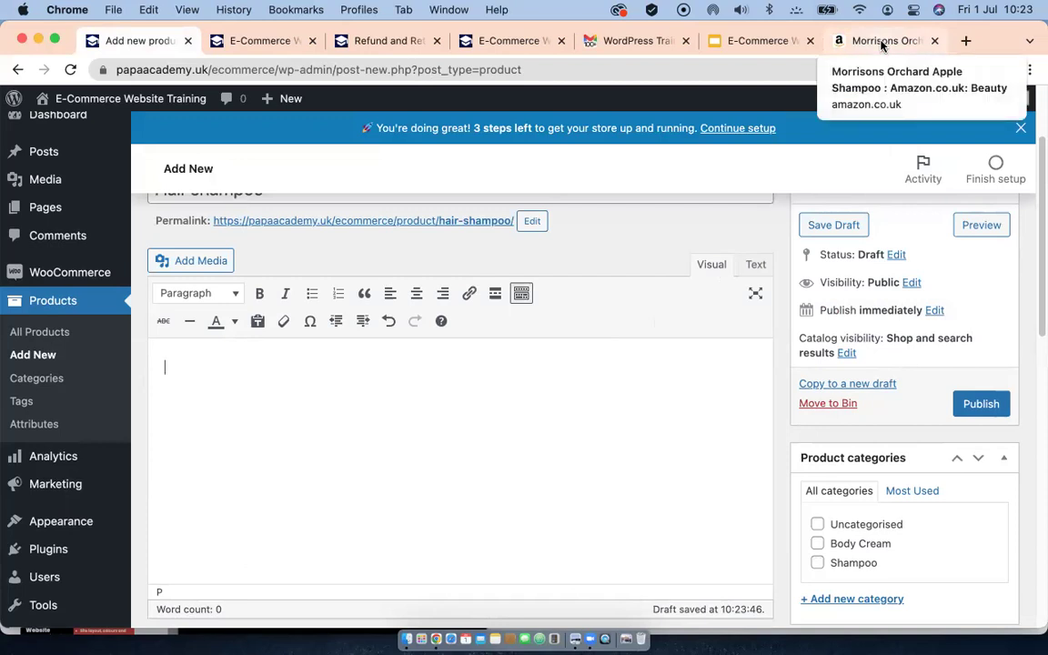
pyautogui.click(754, 266)
pyautogui.rightClick(279, 330)
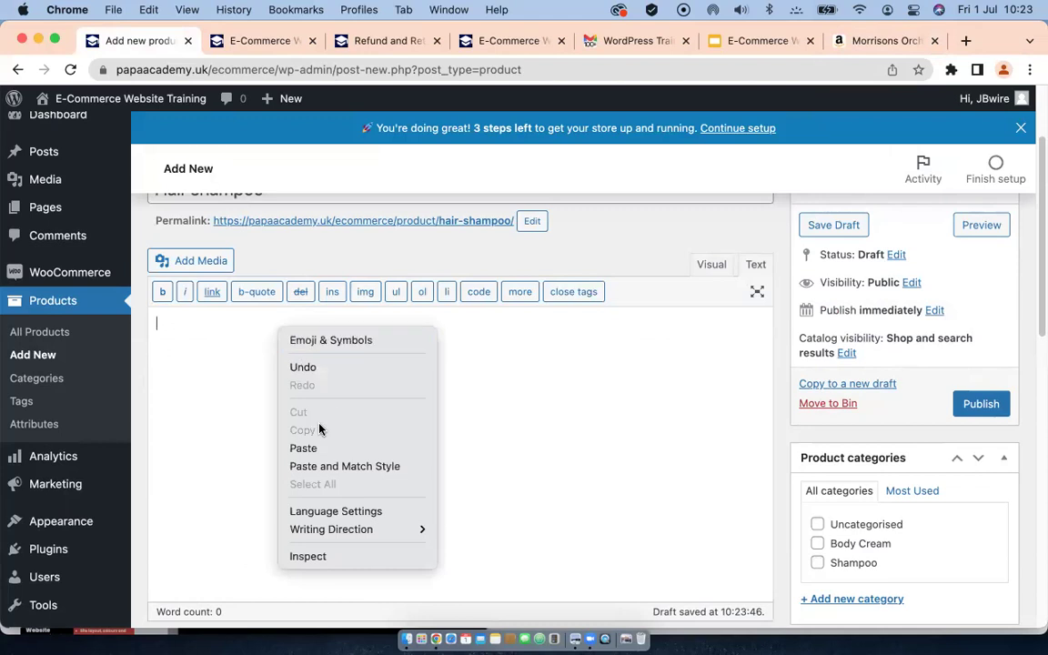
pyautogui.click(312, 448)
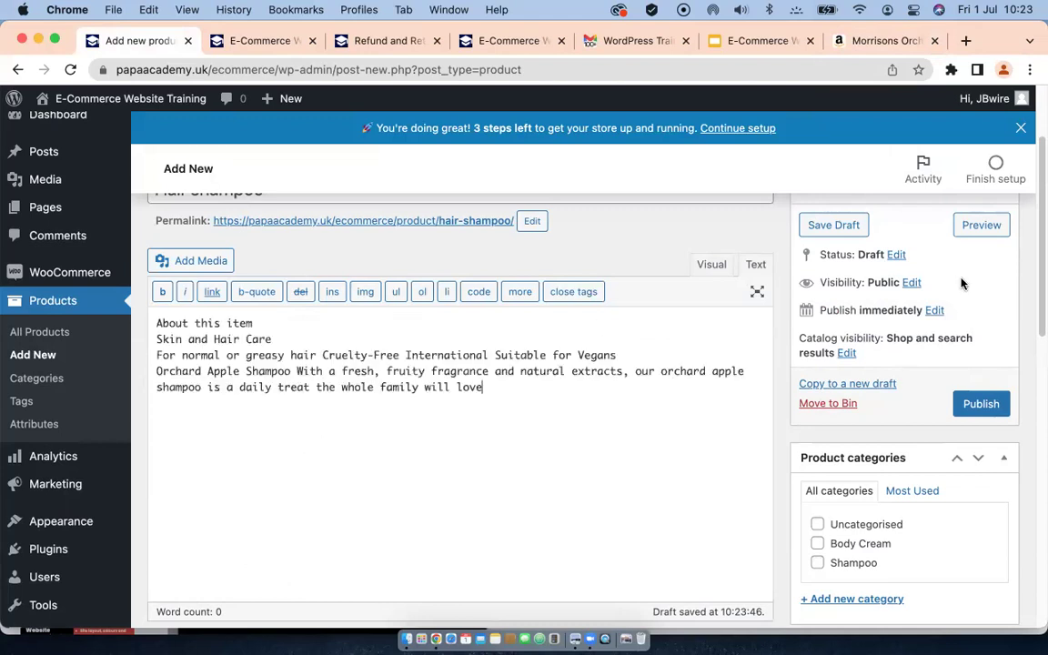
pyautogui.click(710, 265)
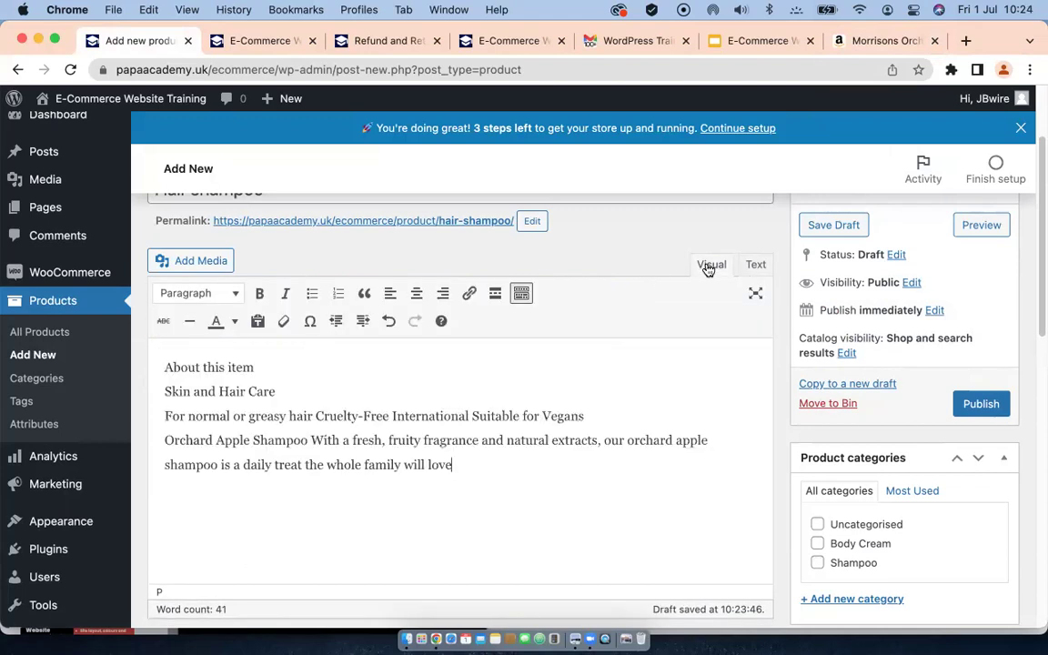
# Step: Bold 'About this item' and put 'Skin and Hair Care' on its own dark red line
pyautogui.moveTo(254, 366); pyautogui.dragTo(143, 373)
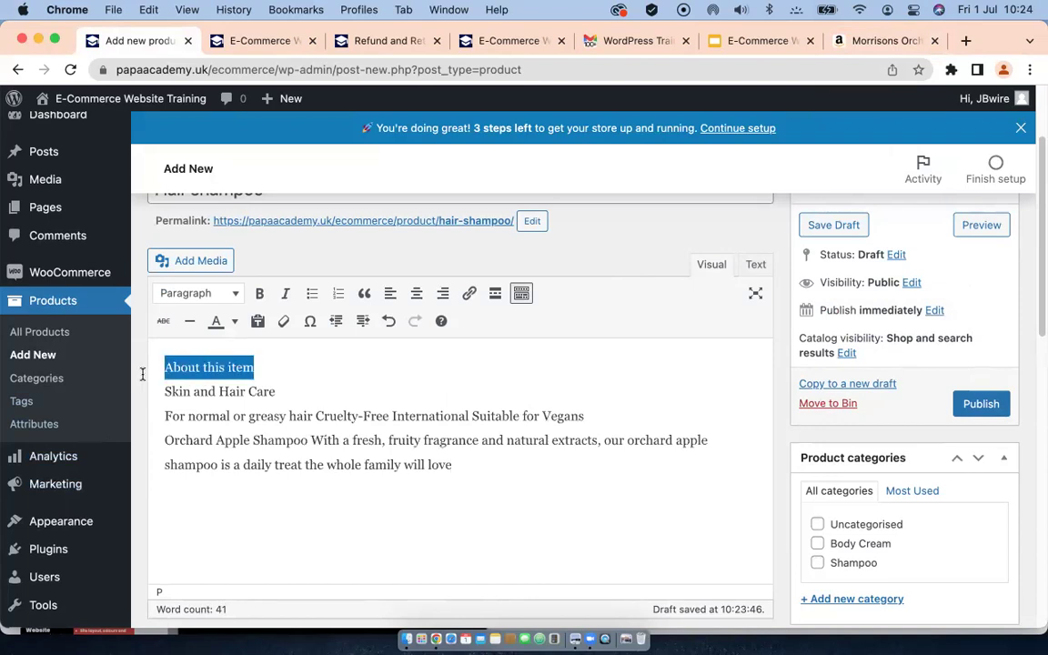
pyautogui.click(259, 293)
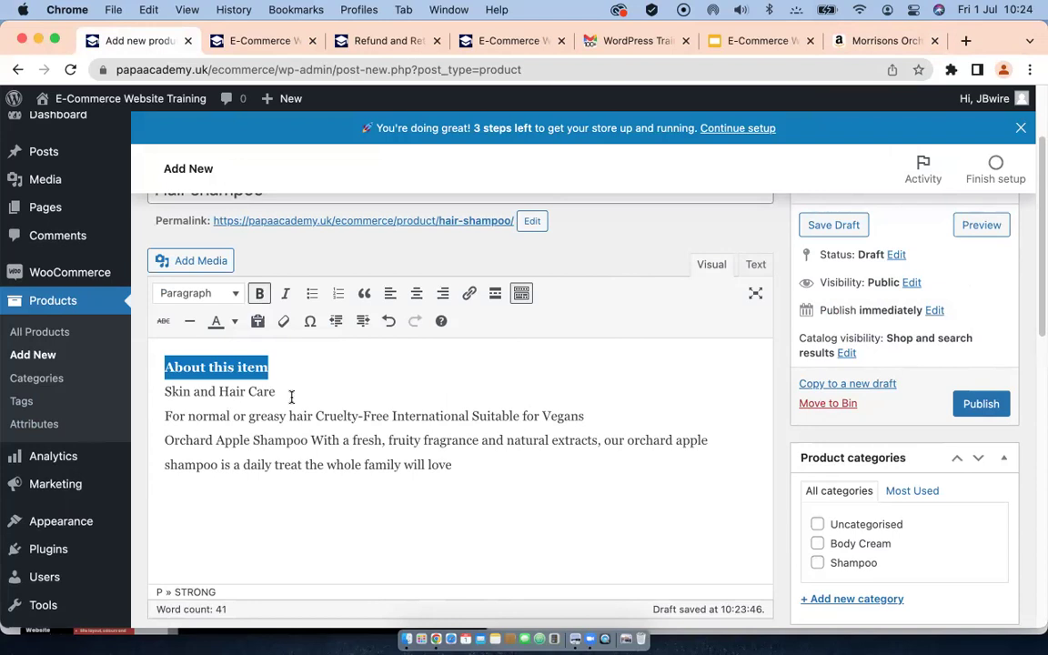
pyautogui.click(295, 396)
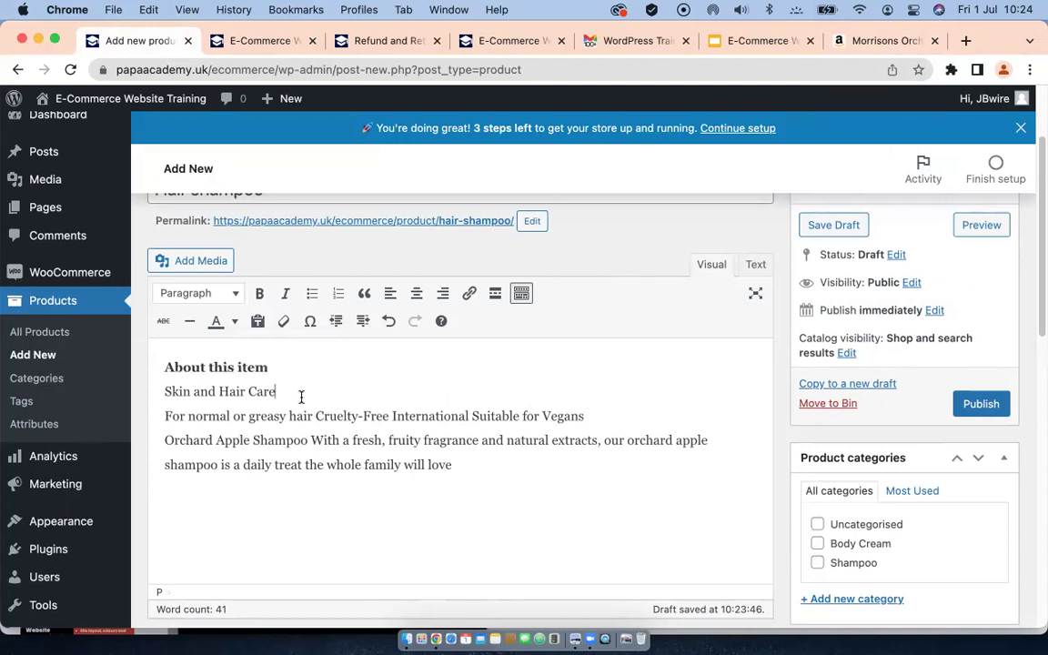
pyautogui.click(160, 397)
pyautogui.press('Return')
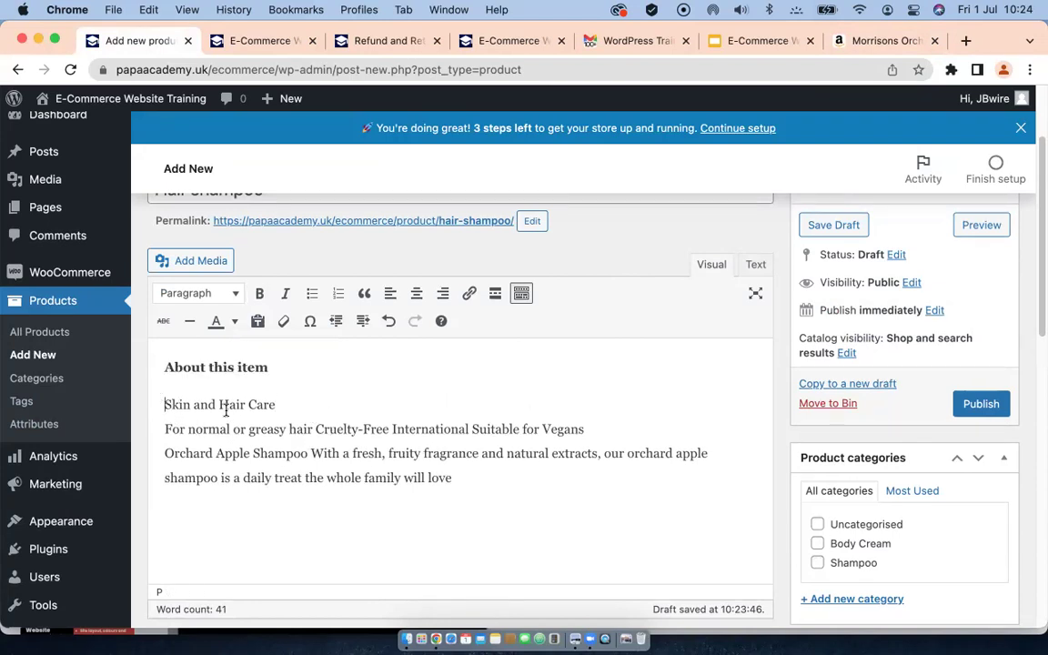
pyautogui.moveTo(277, 407); pyautogui.dragTo(160, 409)
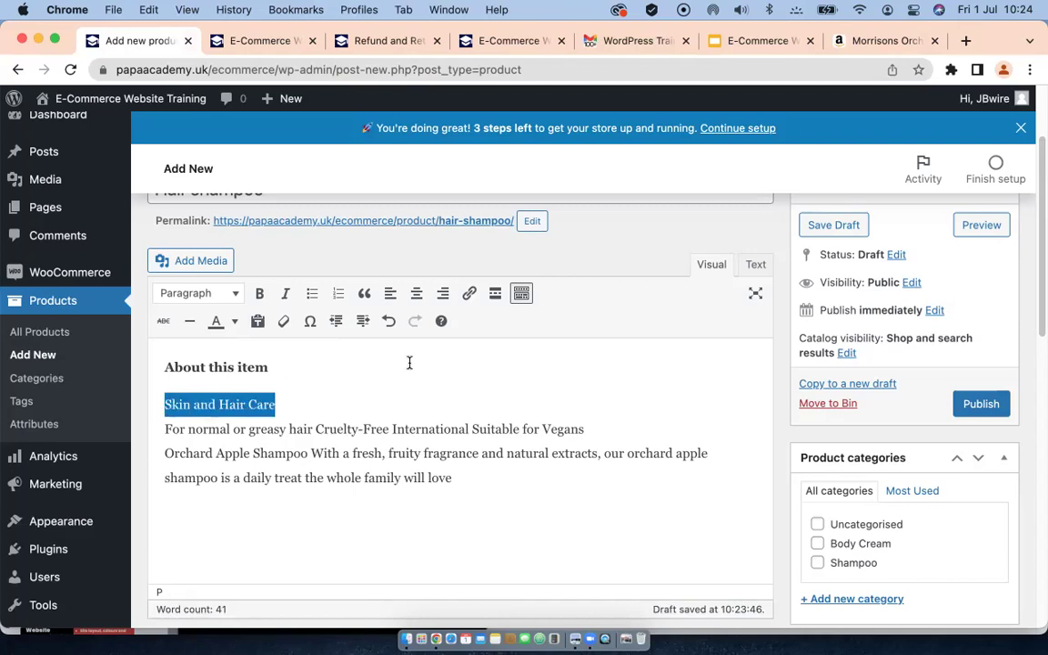
pyautogui.click(234, 321)
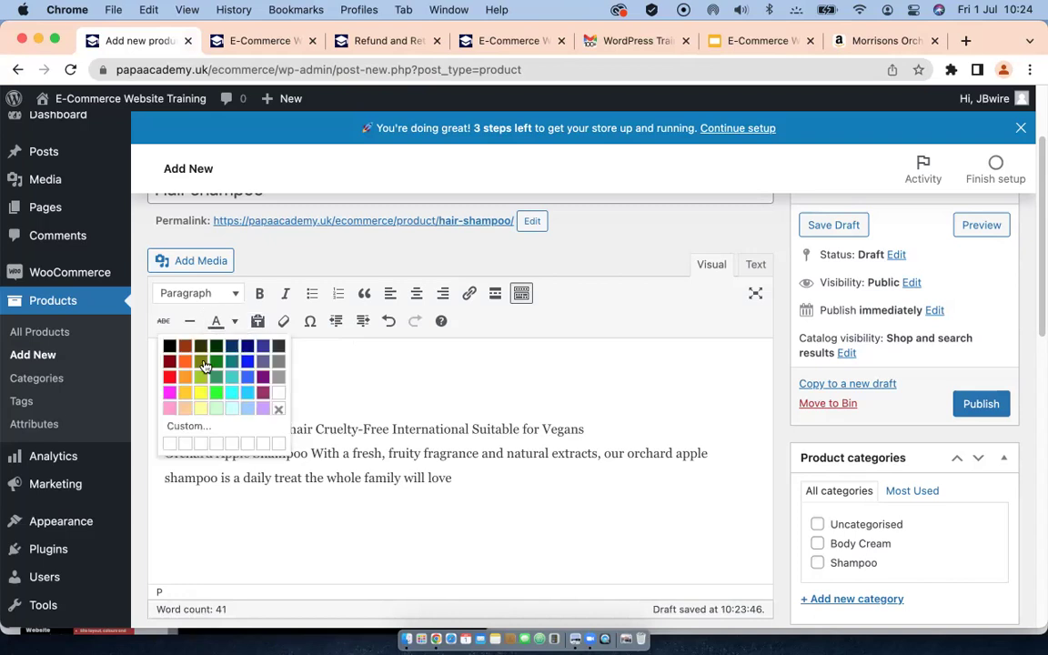
pyautogui.click(169, 361)
pyautogui.click(428, 404)
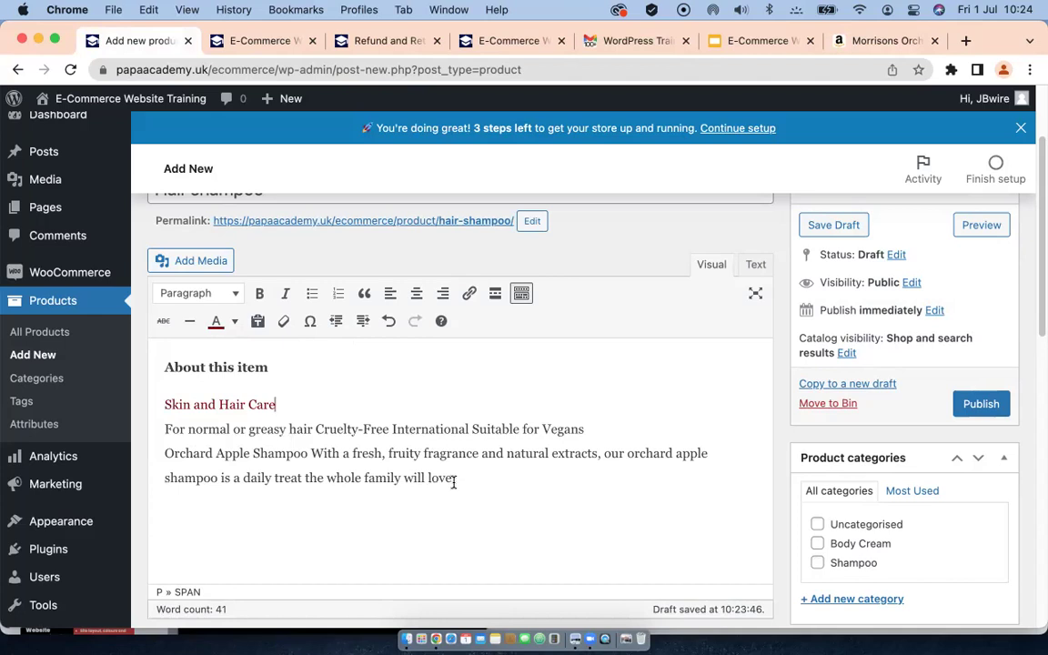
pyautogui.press('Right')
# Step: Turn the remaining lines into a four-item bulleted list
pyautogui.moveTo(453, 476); pyautogui.dragTo(156, 427)
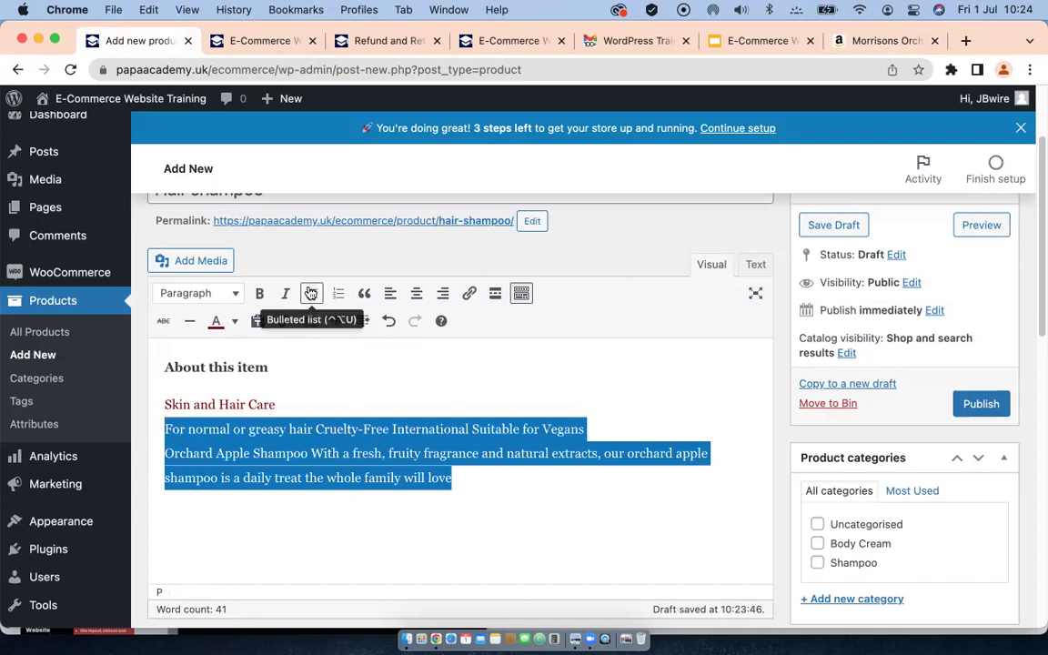
pyautogui.click(311, 292)
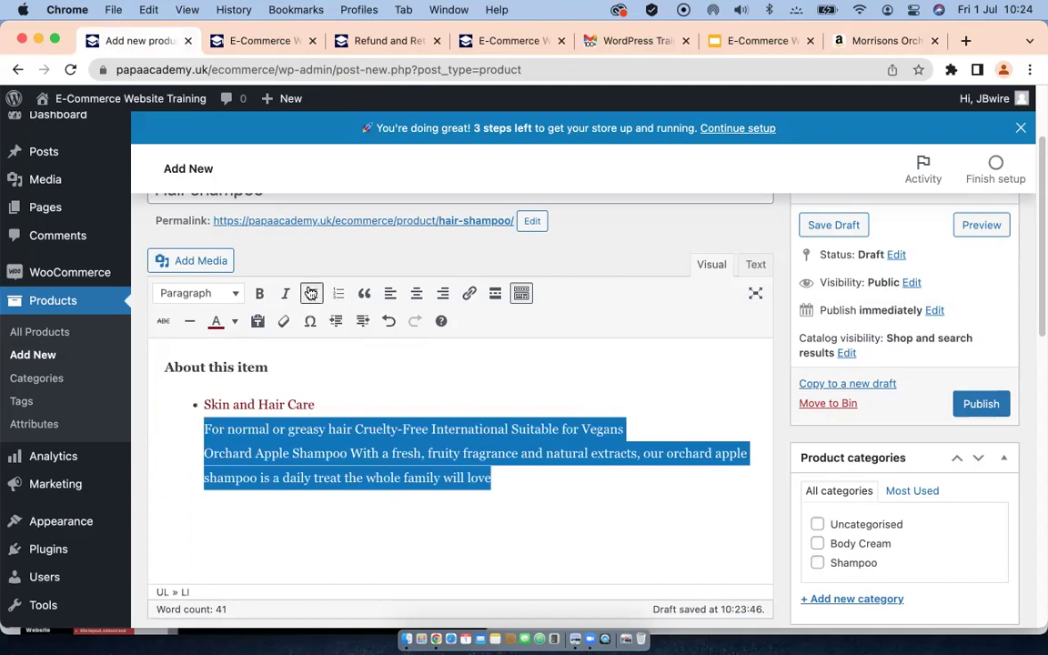
pyautogui.click(200, 431)
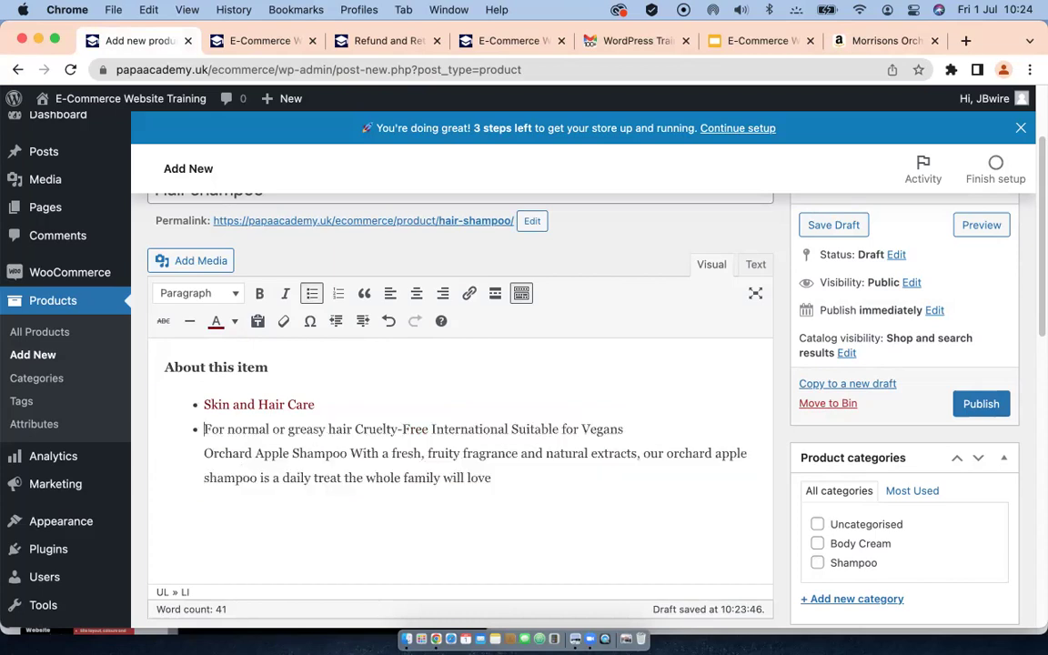
pyautogui.click(204, 453)
pyautogui.press('Return')
pyautogui.click(202, 479)
pyautogui.press('Return')
pyautogui.scroll(-2, 374, 451)
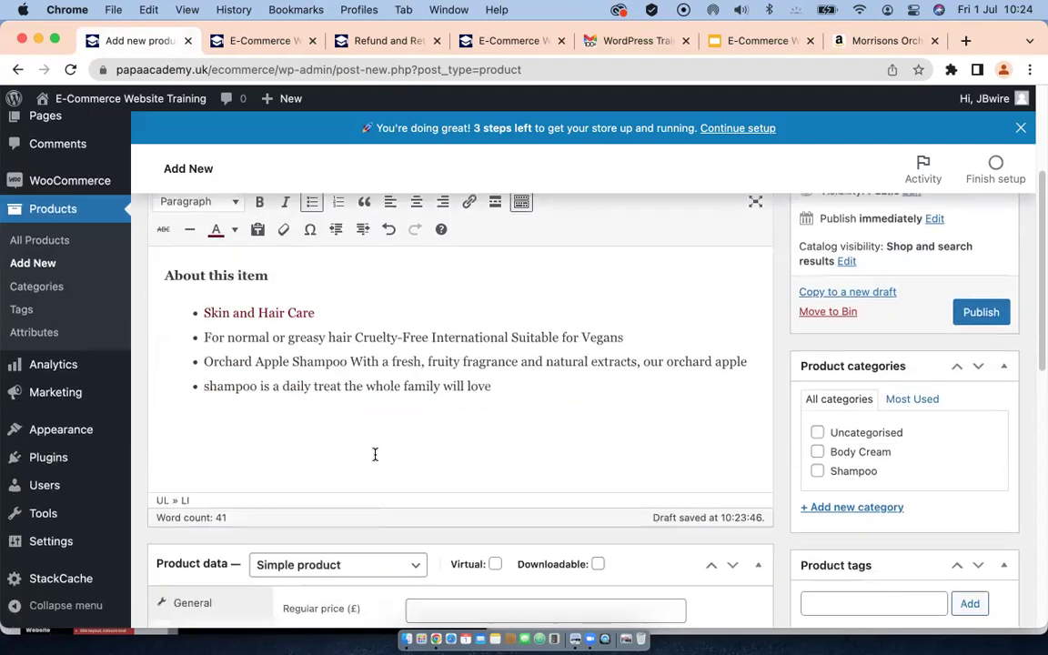
pyautogui.scroll(-1, 446, 380)
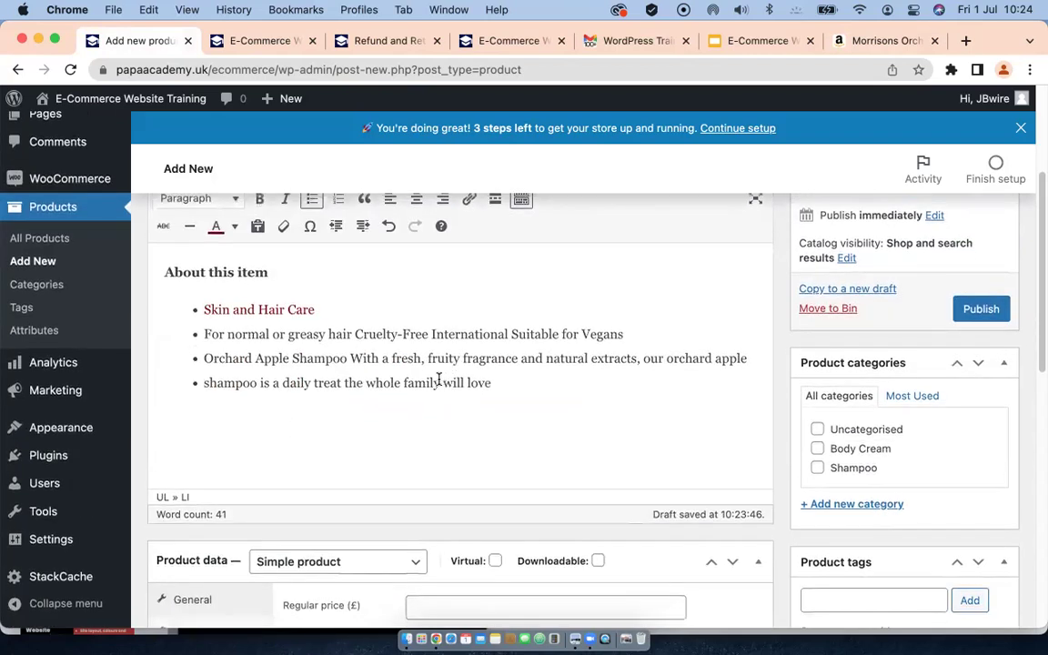
pyautogui.scroll(-5, 439, 379)
pyautogui.scroll(1, 437, 379)
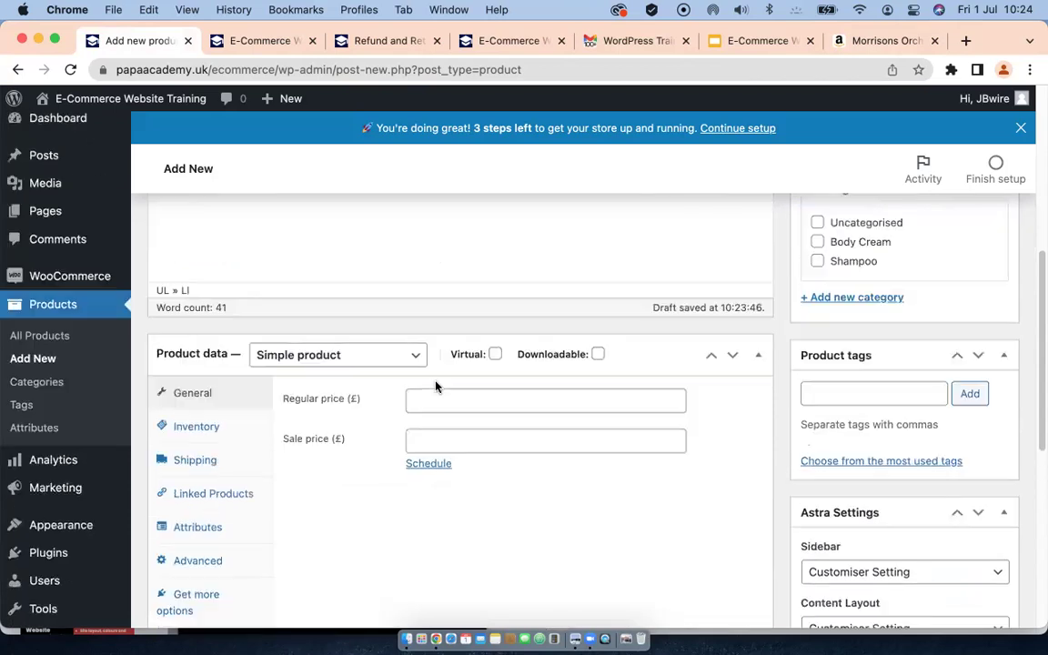
pyautogui.scroll(5, 436, 382)
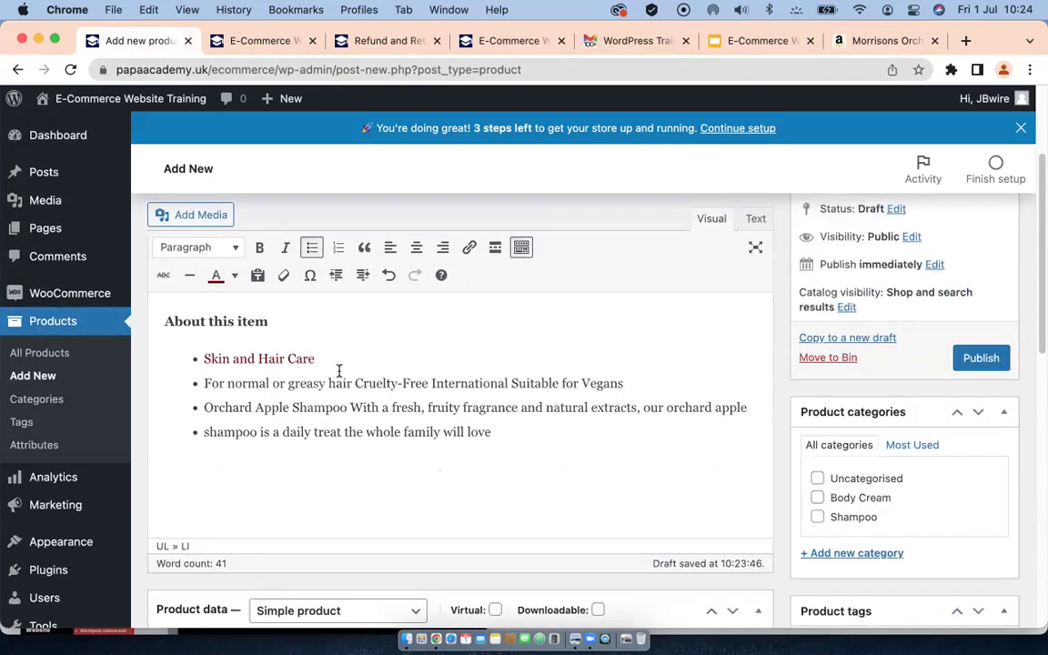
# Step: Enter 40 in the Regular price (£) field on the Product data General tab
pyautogui.scroll(3, 339, 370)
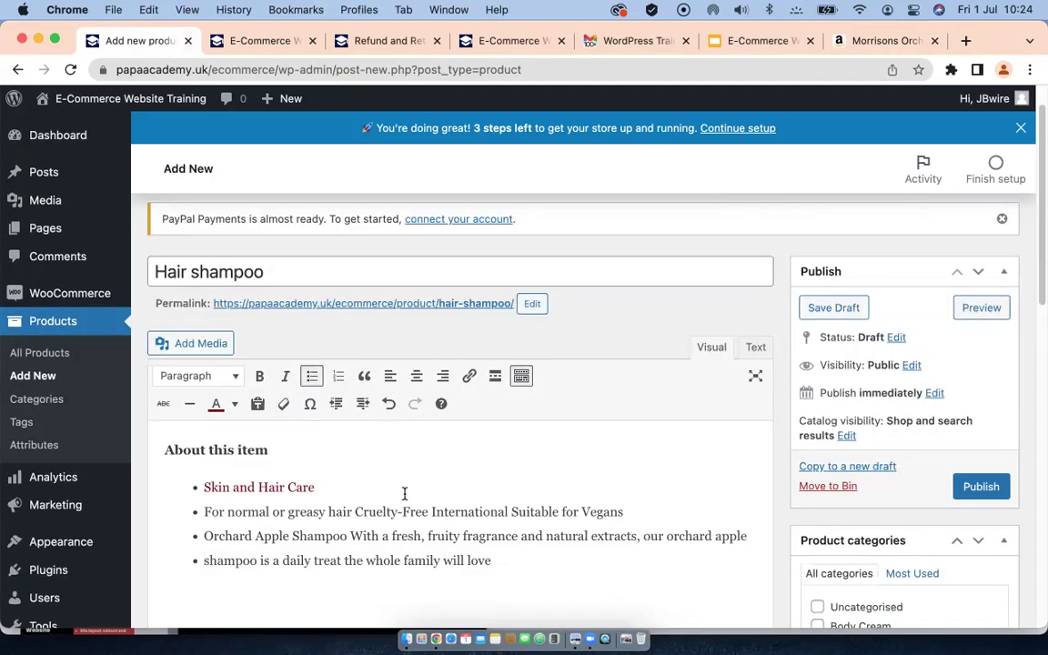
pyautogui.scroll(-7, 405, 493)
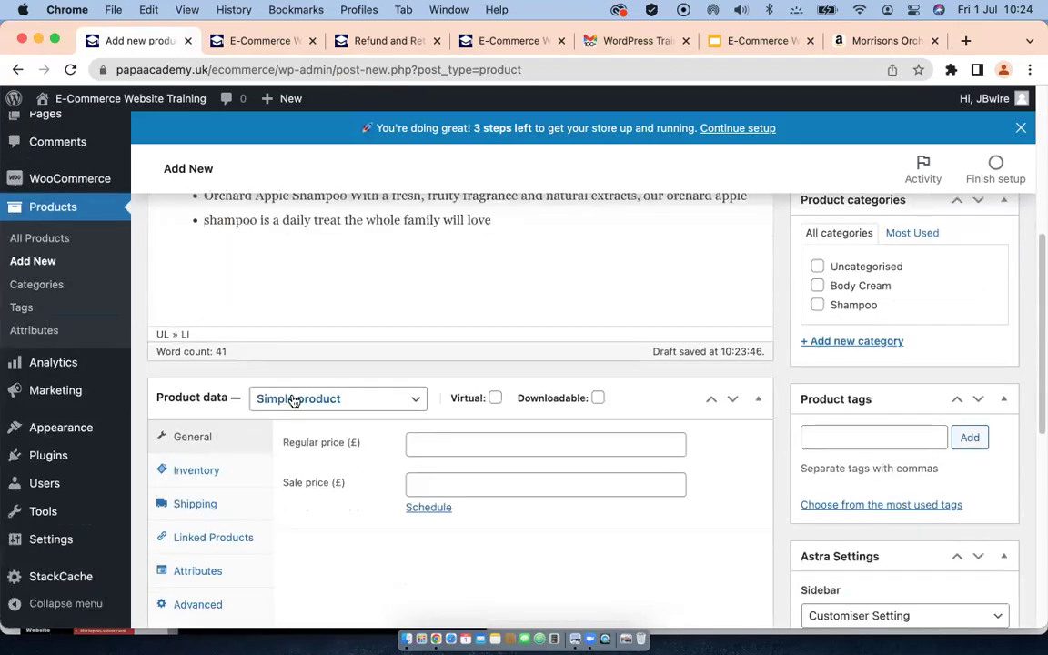
pyautogui.click(431, 445)
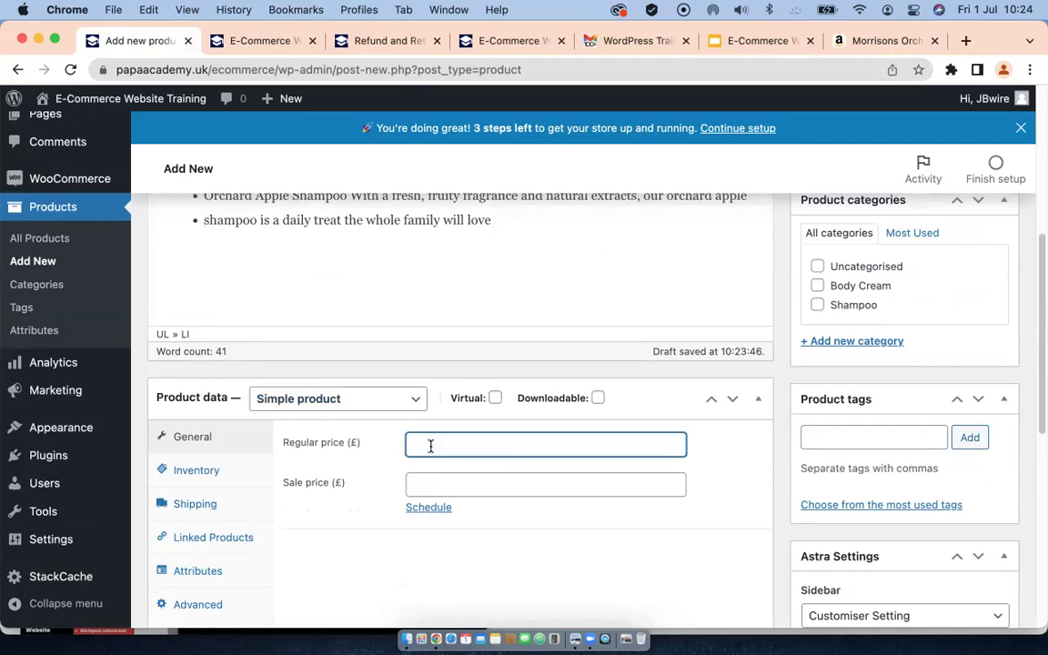
pyautogui.write('40')
pyautogui.scroll(-2, 363, 513)
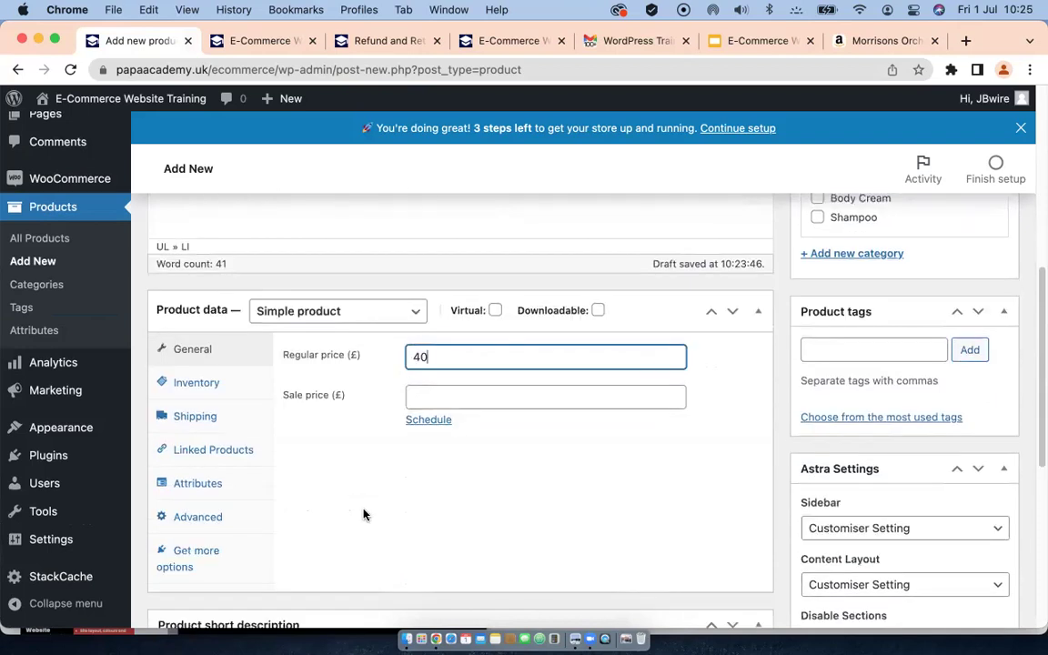
# Step: Enter 001 as the product's SKU in the Inventory settings
pyautogui.click(197, 388)
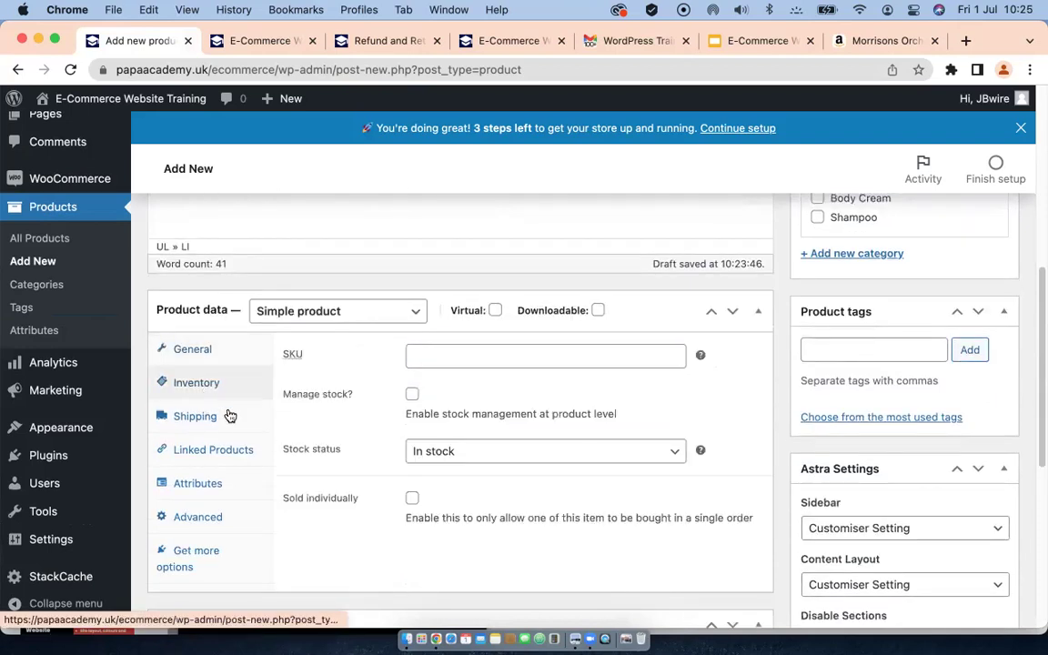
pyautogui.click(436, 354)
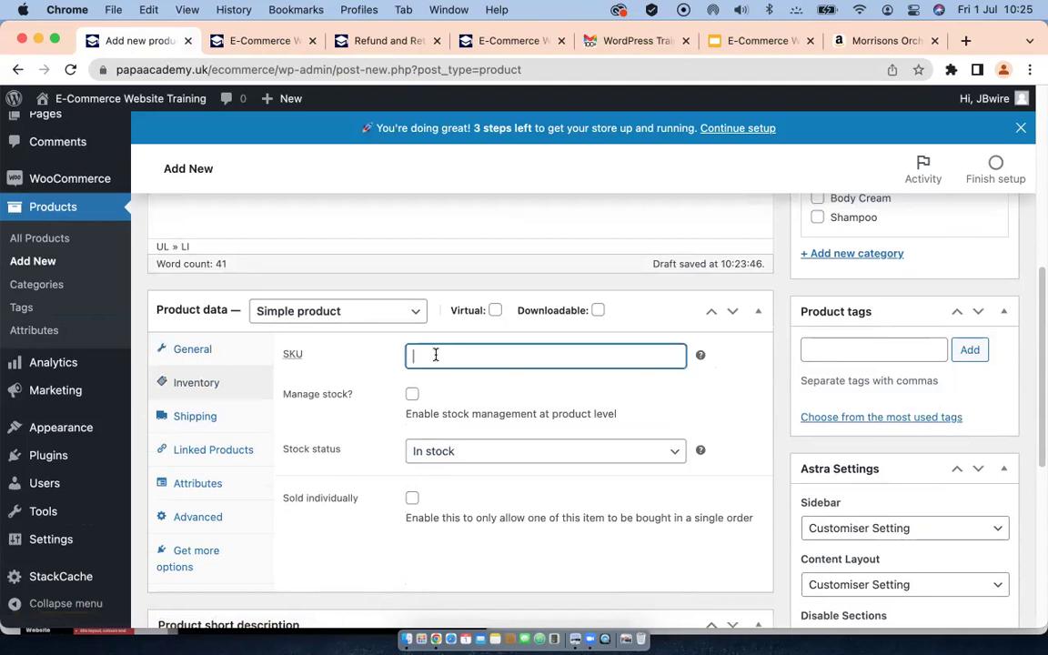
pyautogui.write('001')
# Step: Enable stock management with a stock quantity of 60
pyautogui.click(412, 394)
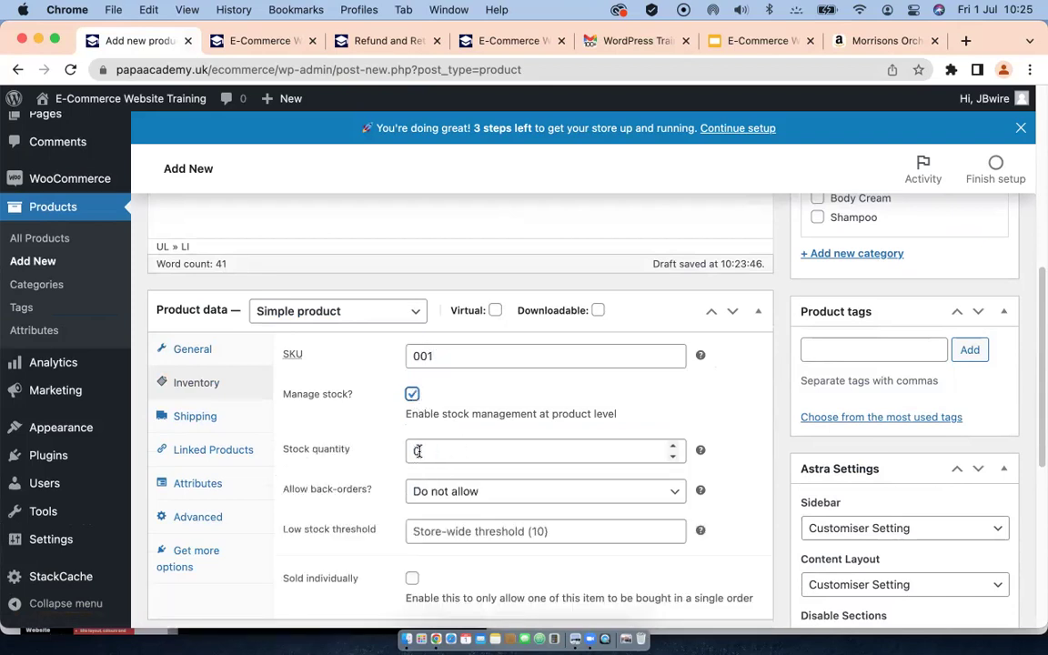
pyautogui.click(415, 452)
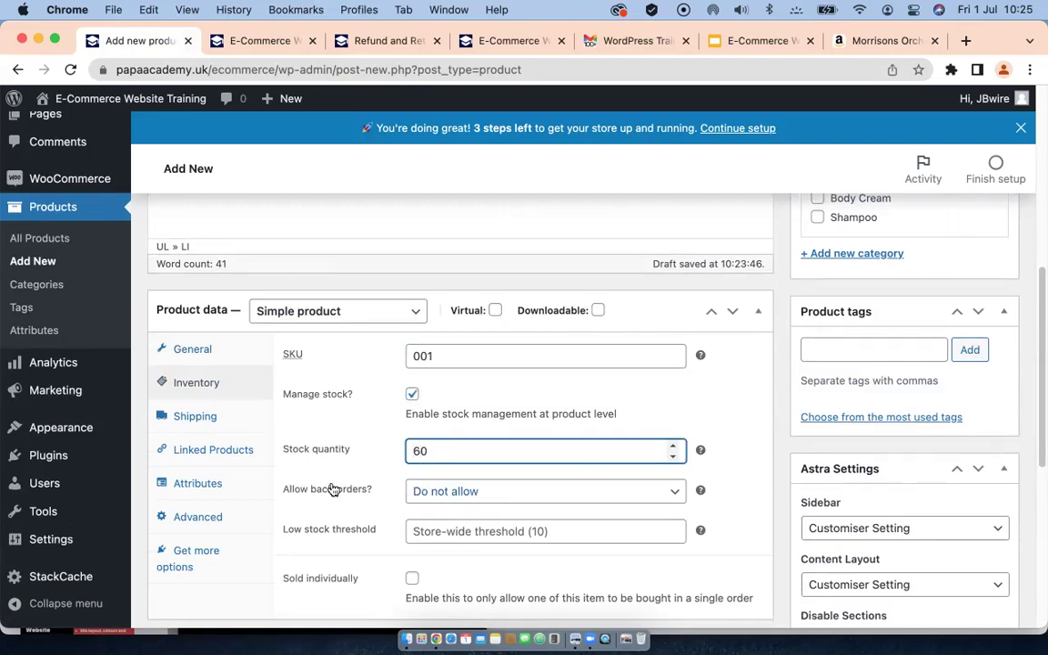
pyautogui.scroll(-1, 344, 488)
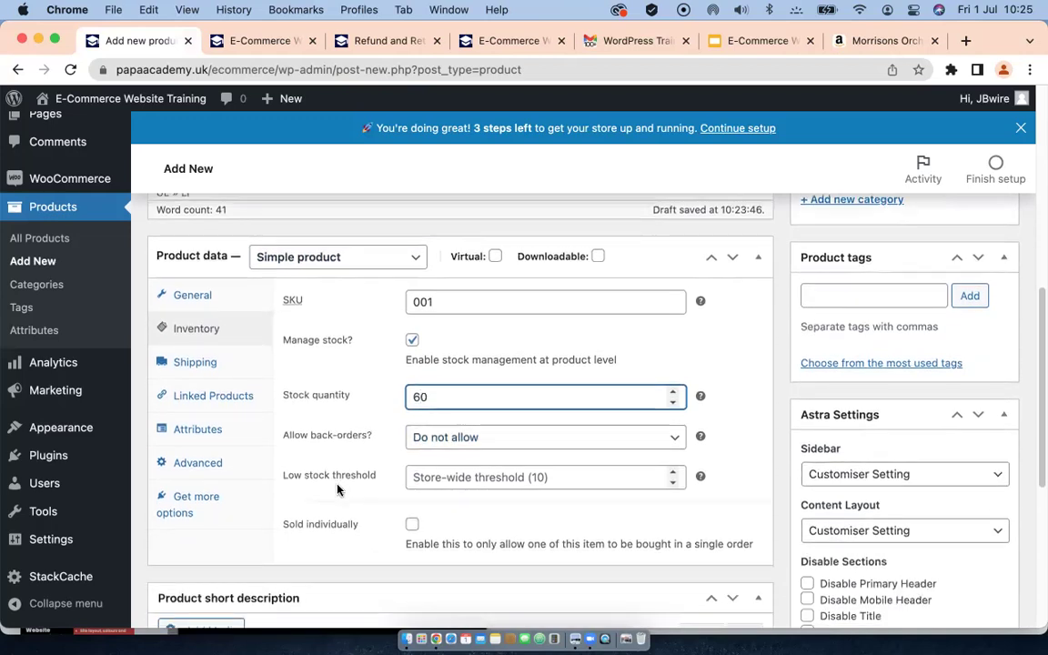
pyautogui.scroll(-1, 303, 435)
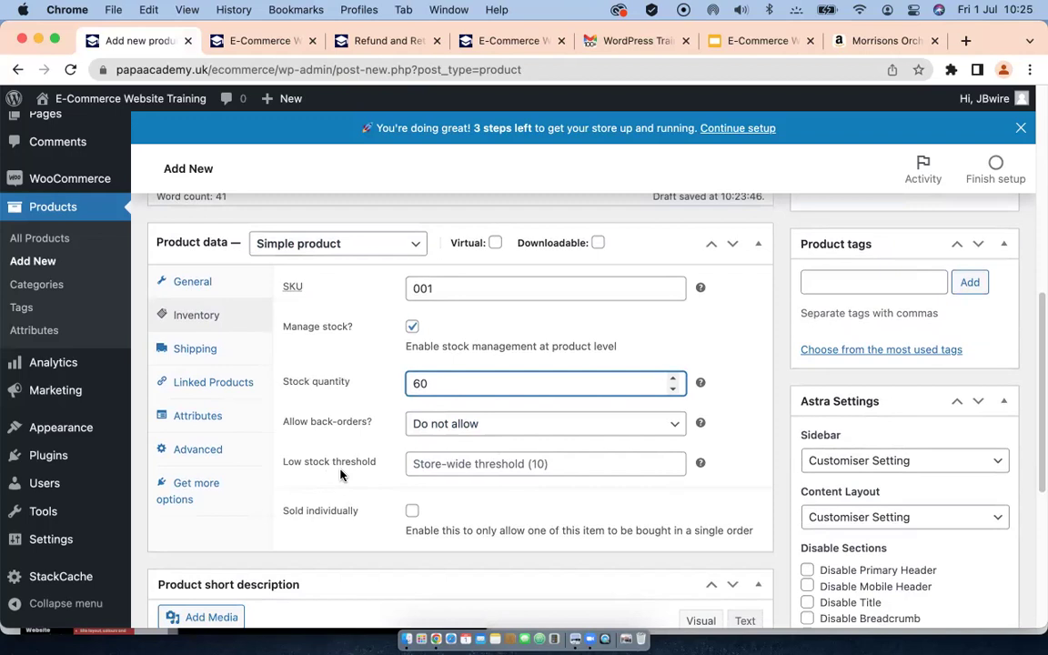
pyautogui.scroll(-3, 339, 473)
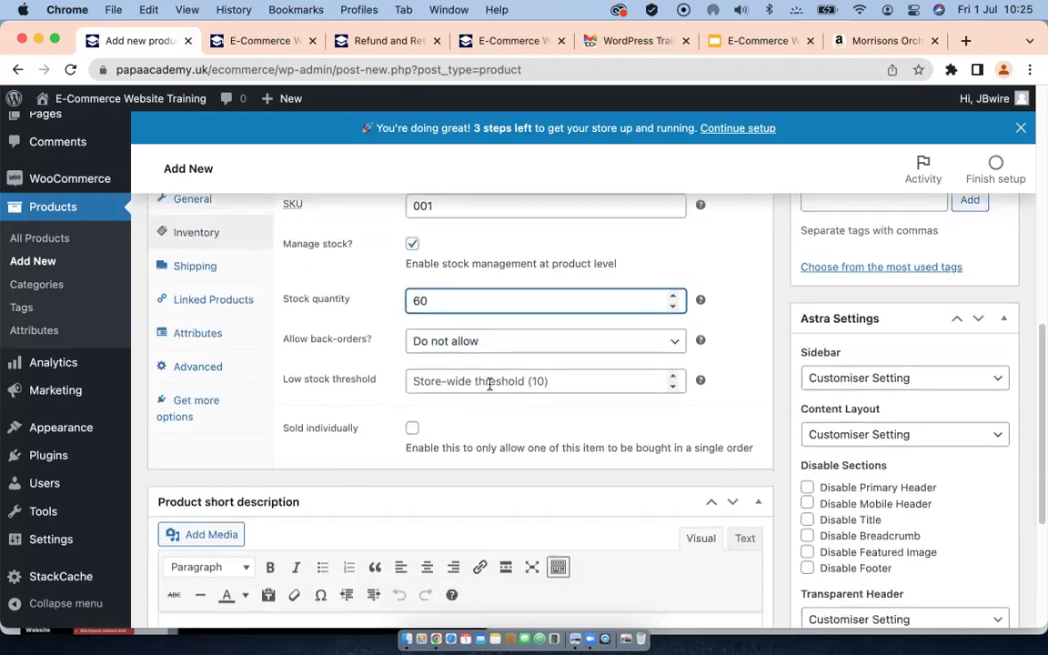
pyautogui.click(555, 382)
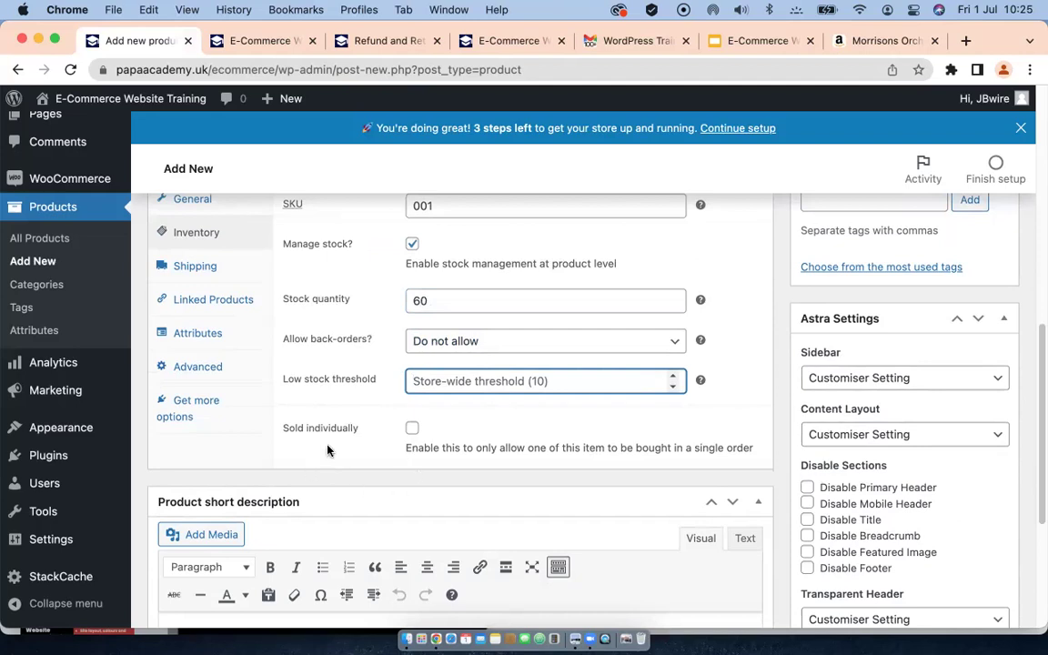
pyautogui.scroll(1, 332, 445)
pyautogui.scroll(1, 346, 450)
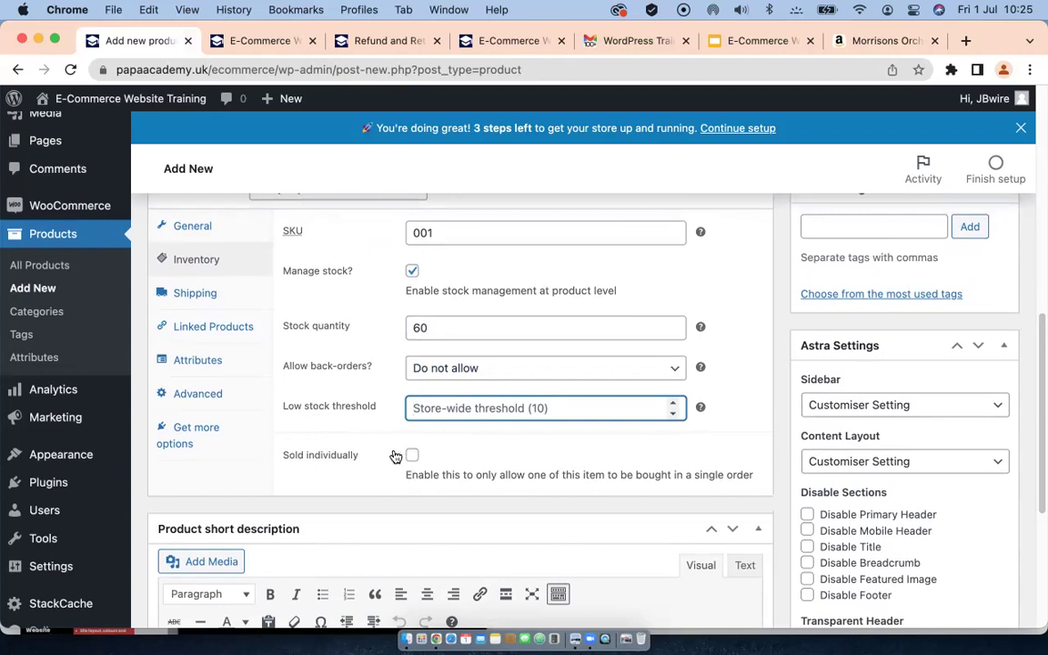
pyautogui.click(194, 293)
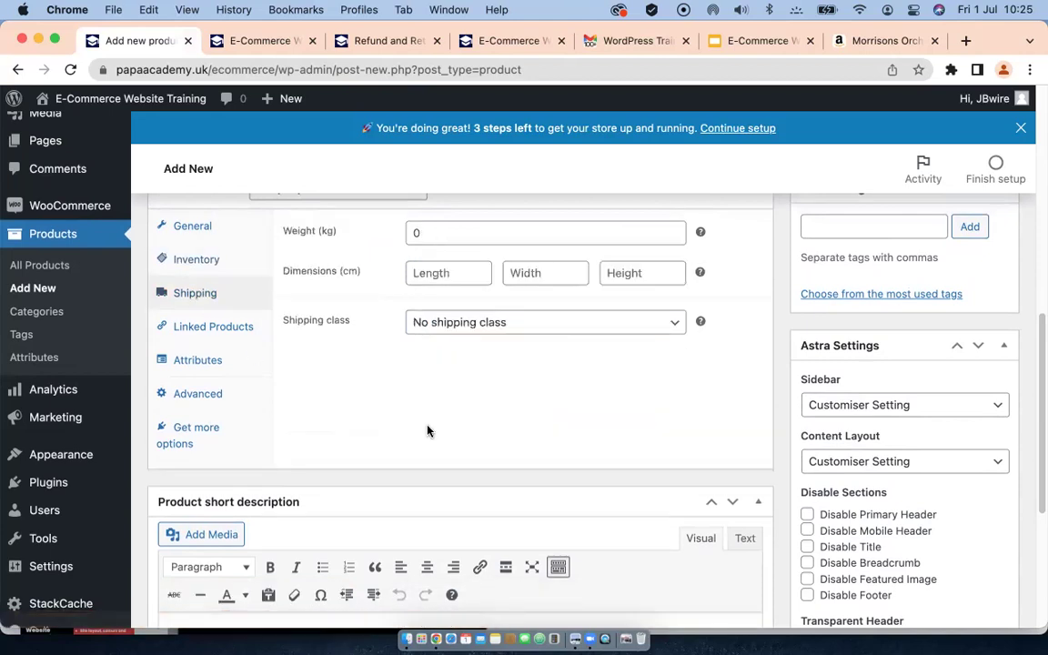
# Step: Set the shipping weight to 1 kg and leave the shipping class on No shipping class
pyautogui.scroll(2, 496, 408)
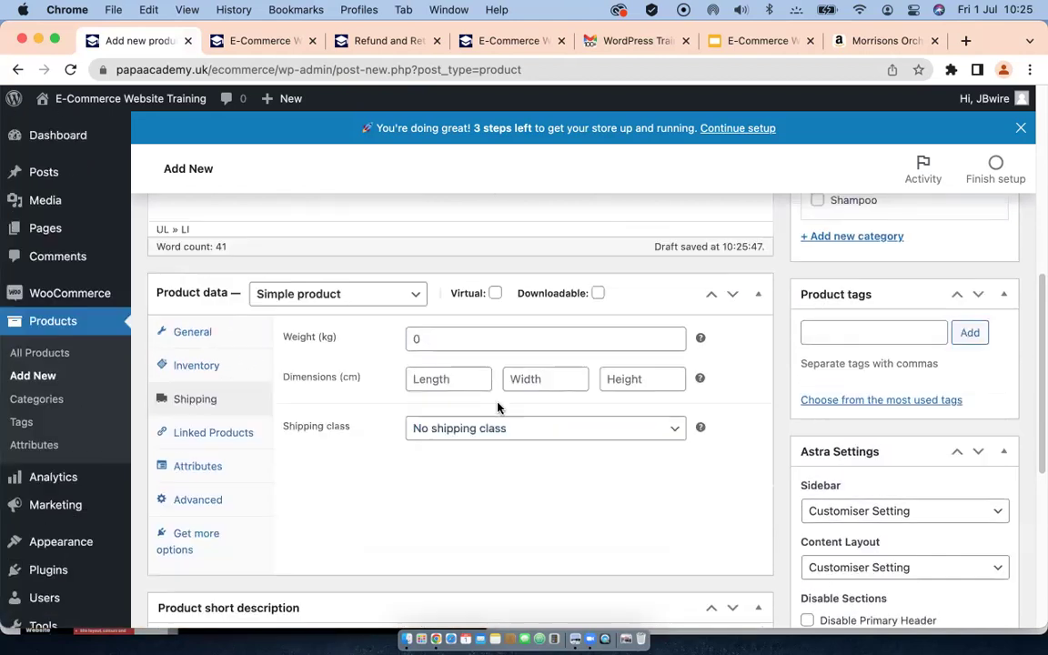
pyautogui.click(409, 339)
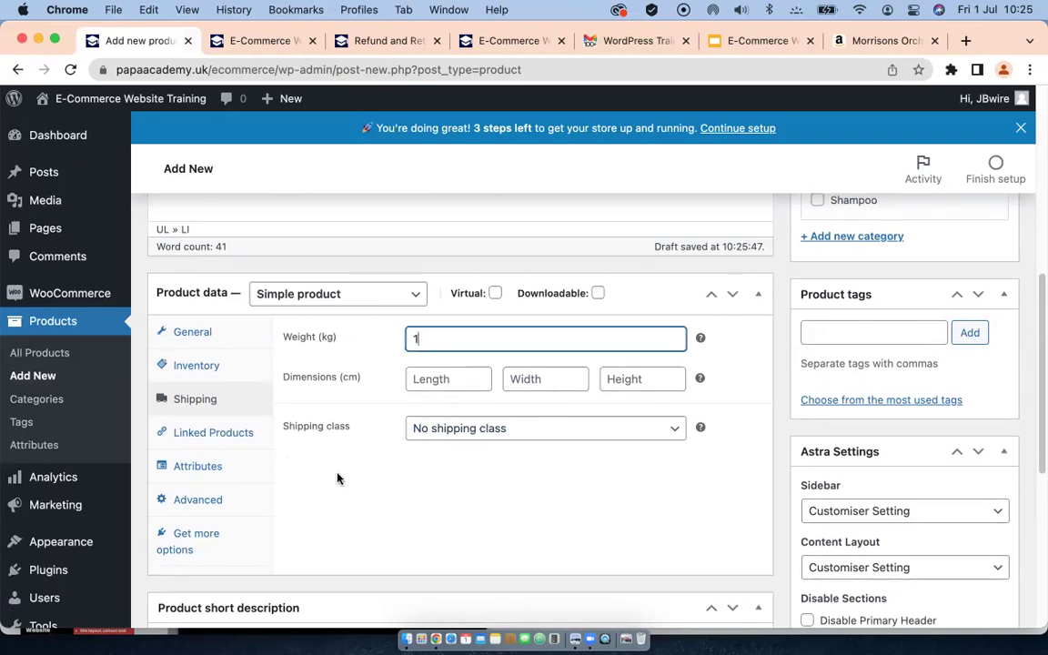
pyautogui.click(562, 431)
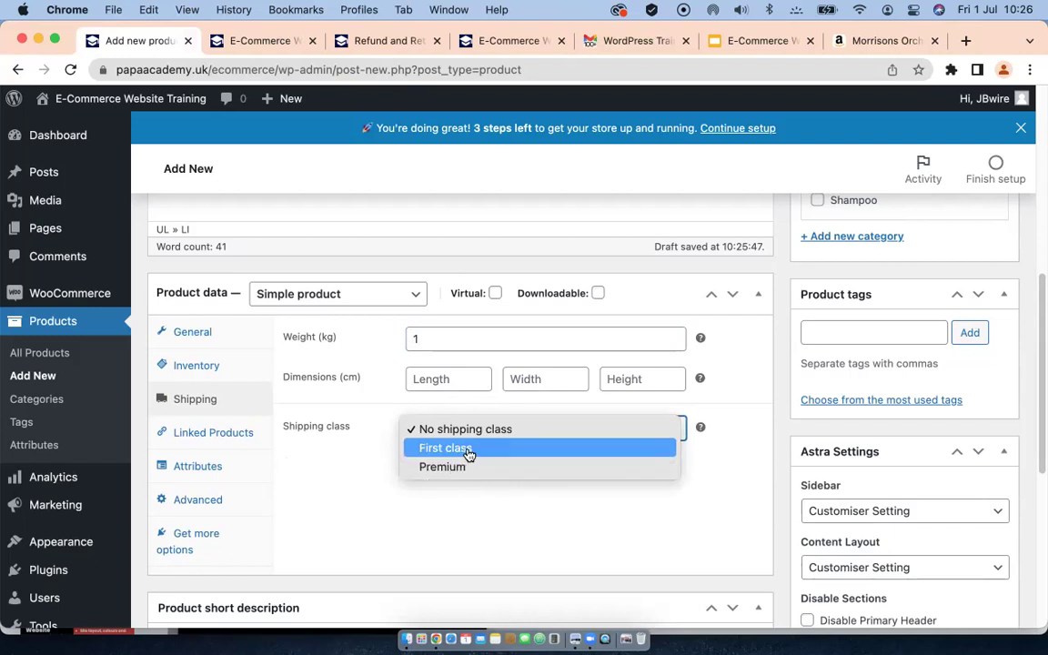
pyautogui.click(337, 494)
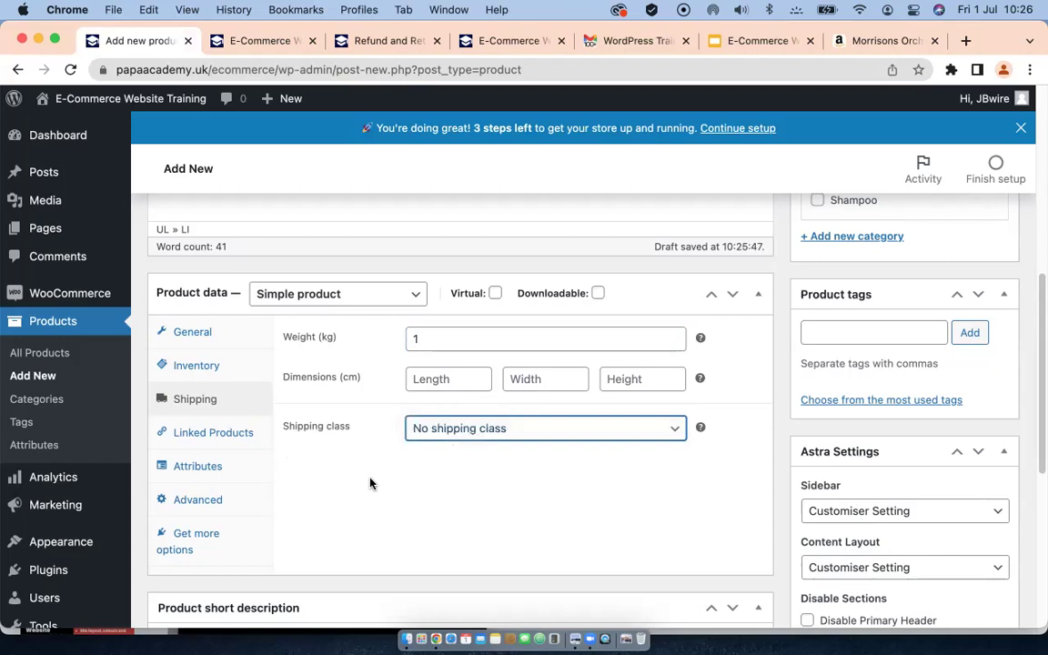
pyautogui.click(543, 428)
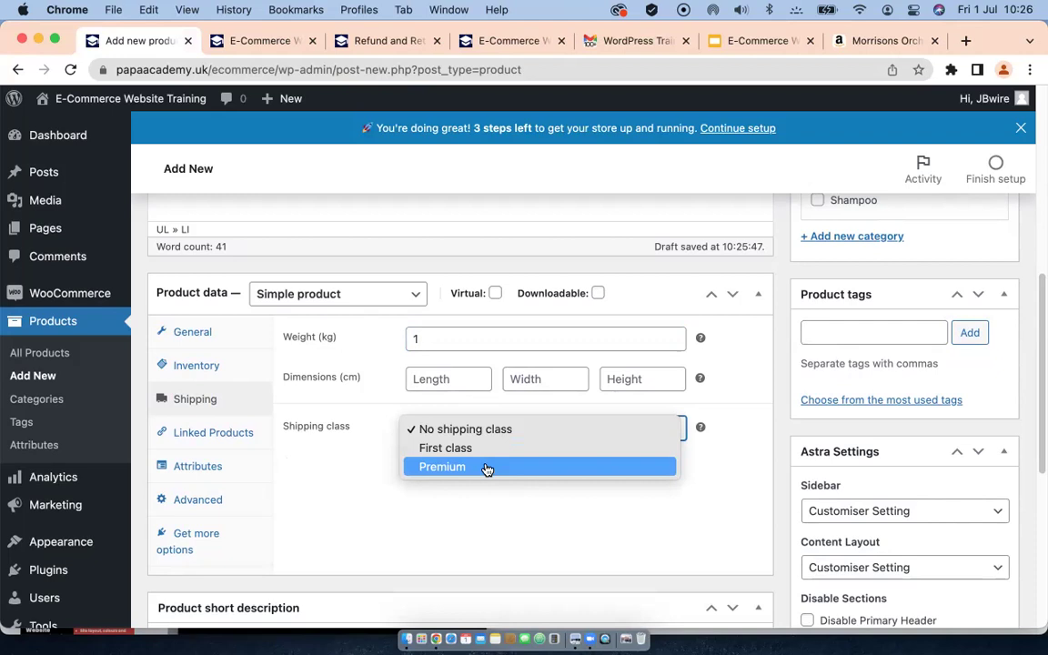
pyautogui.click(487, 468)
pyautogui.click(491, 428)
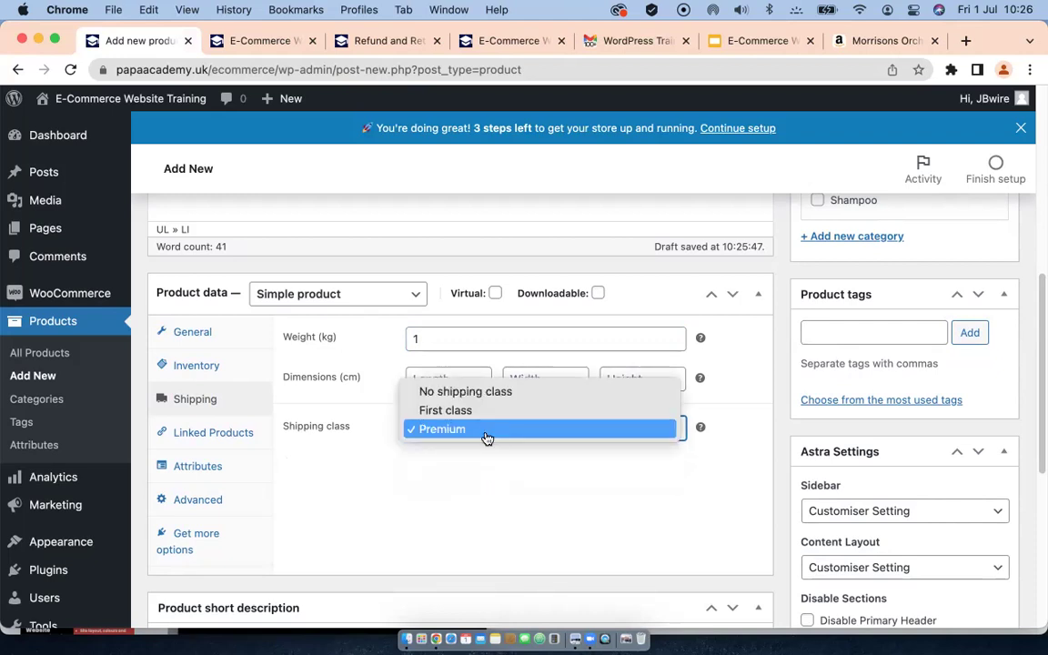
pyautogui.click(439, 391)
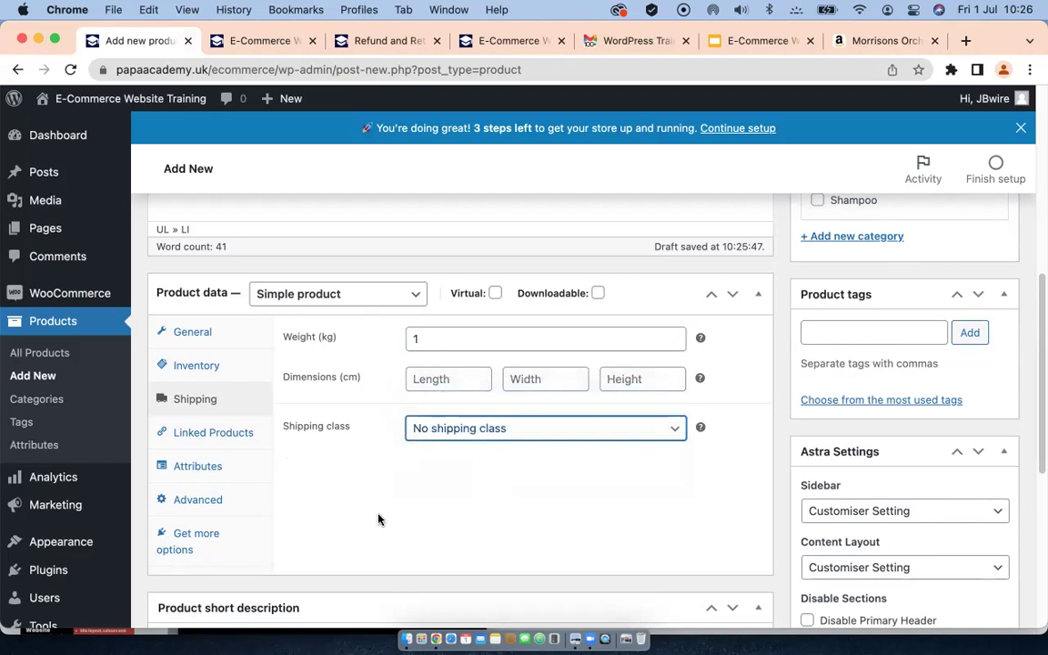
pyautogui.scroll(-2, 378, 516)
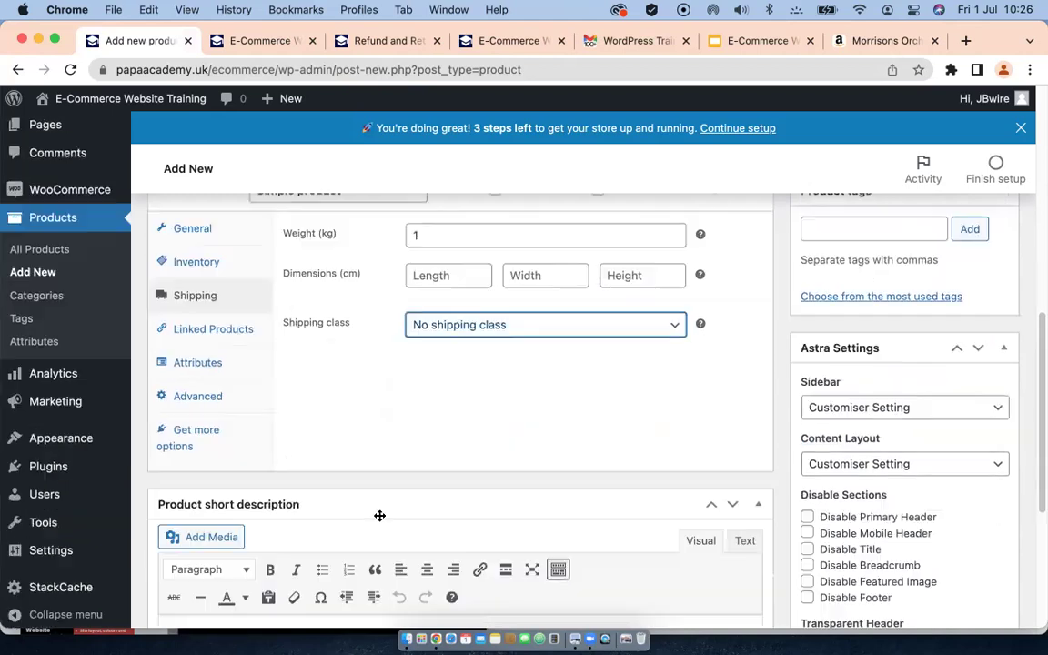
pyautogui.click(207, 334)
# Step: Leave Upsells empty under Linked Products and view the empty Attributes section
pyautogui.scroll(2, 451, 374)
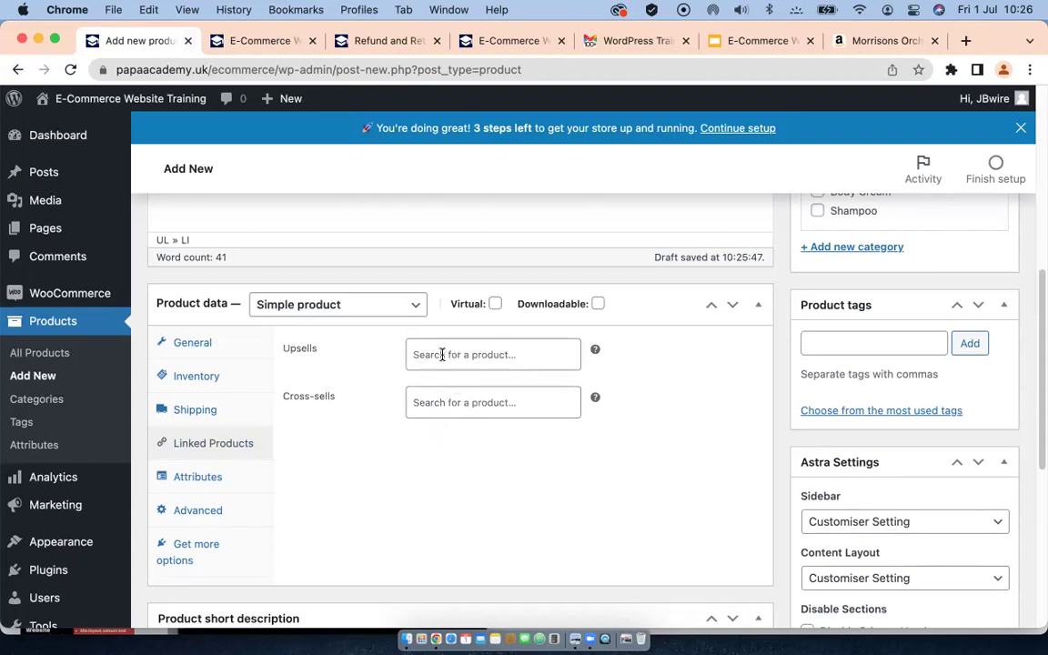
pyautogui.click(442, 354)
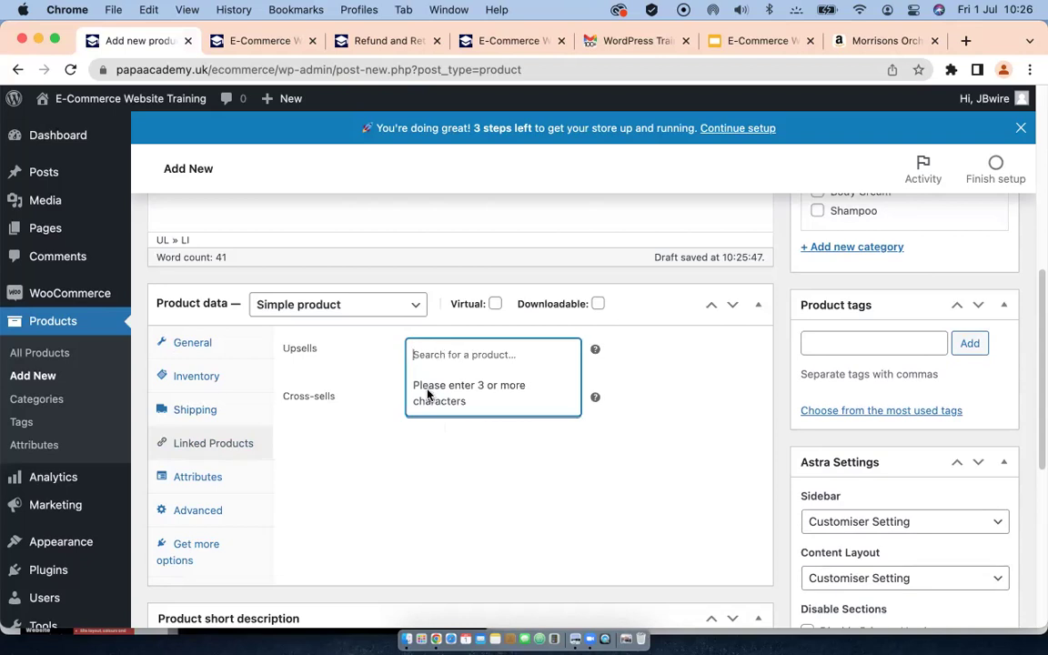
pyautogui.click(356, 465)
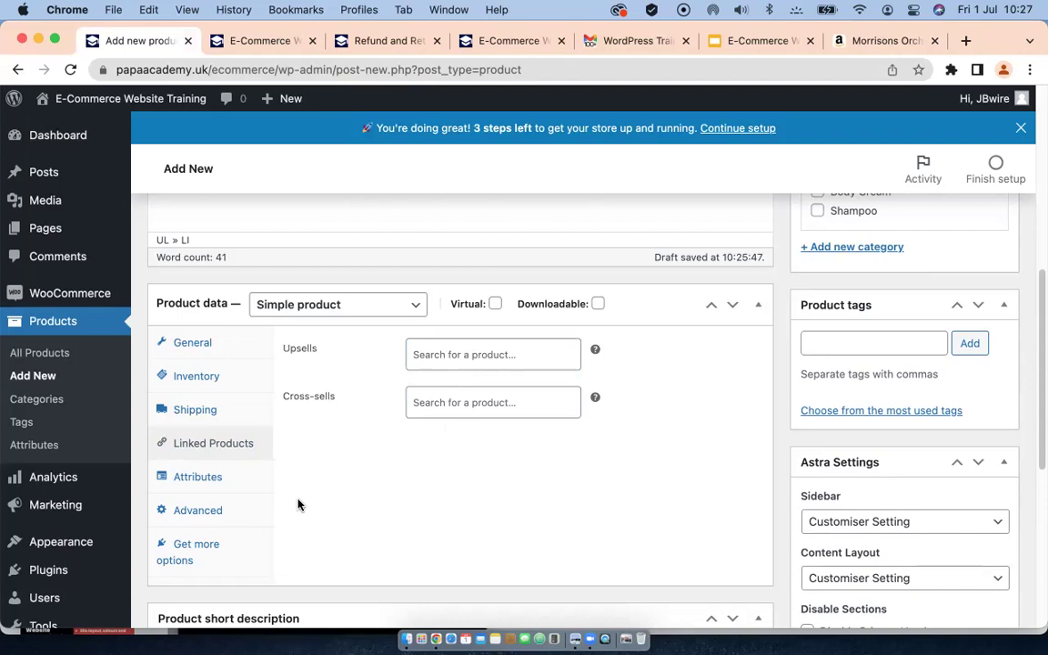
pyautogui.click(188, 480)
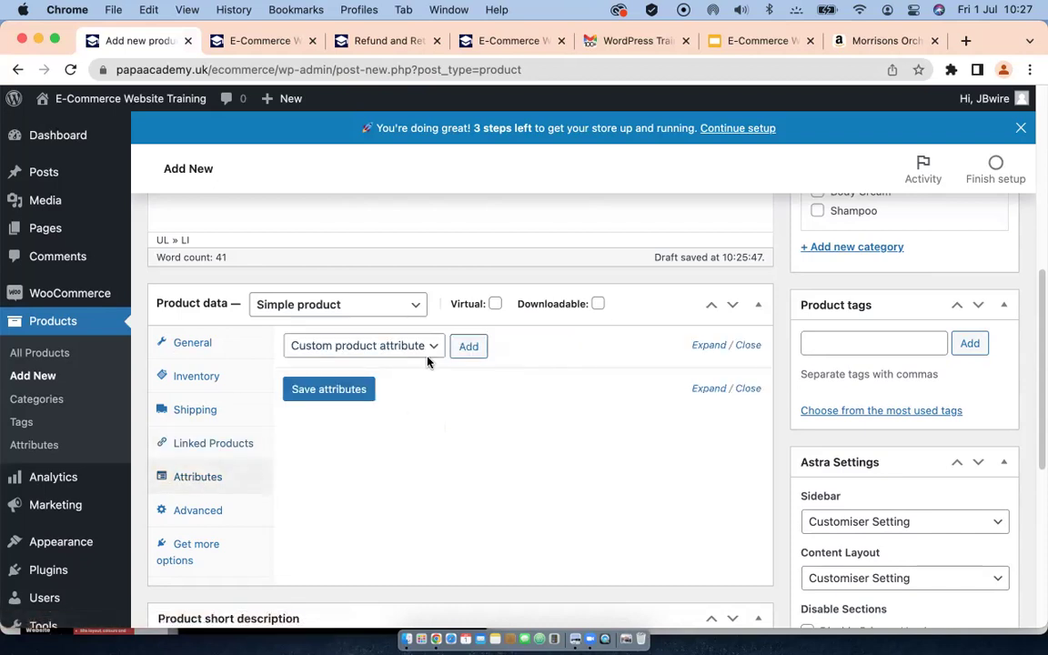
pyautogui.scroll(1, 427, 362)
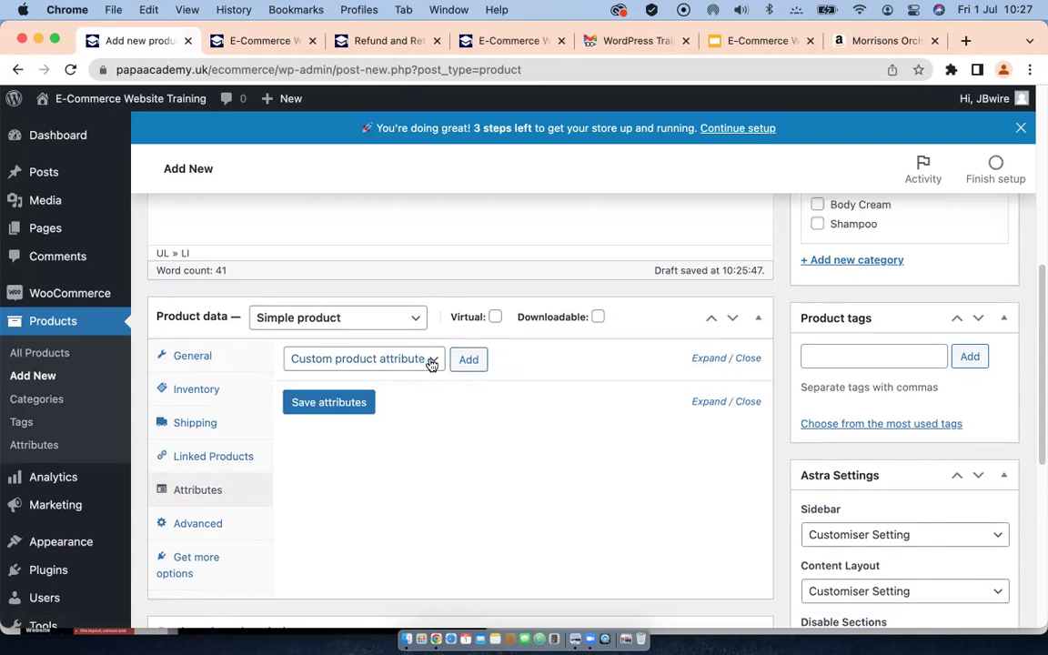
pyautogui.scroll(-3, 242, 495)
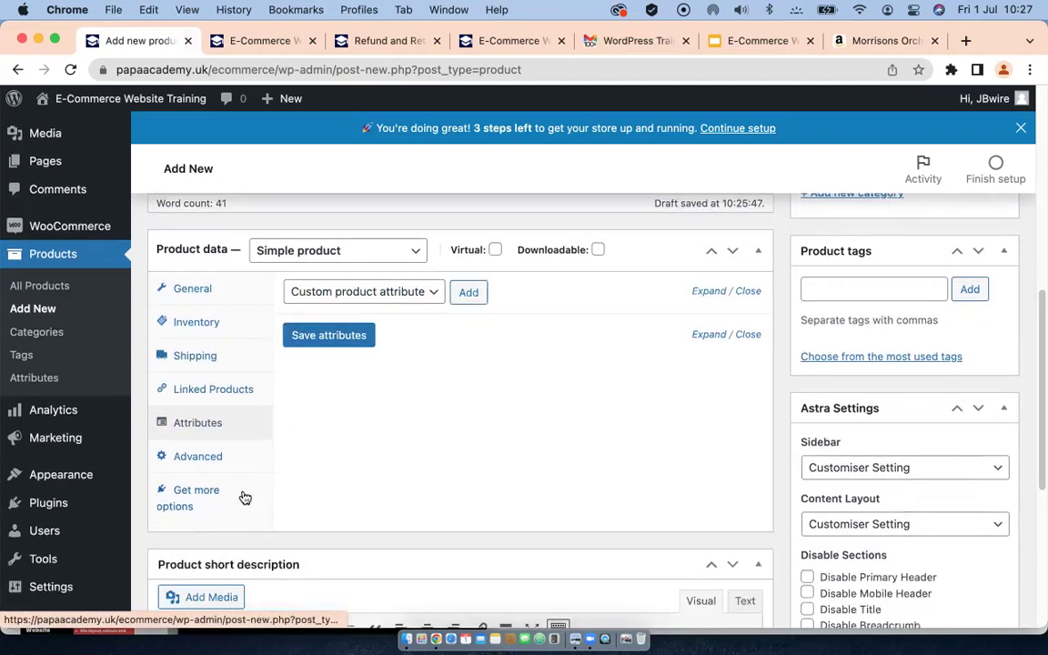
# Step: Review the Advanced product settings: purchase note, menu order and reviews
pyautogui.click(196, 456)
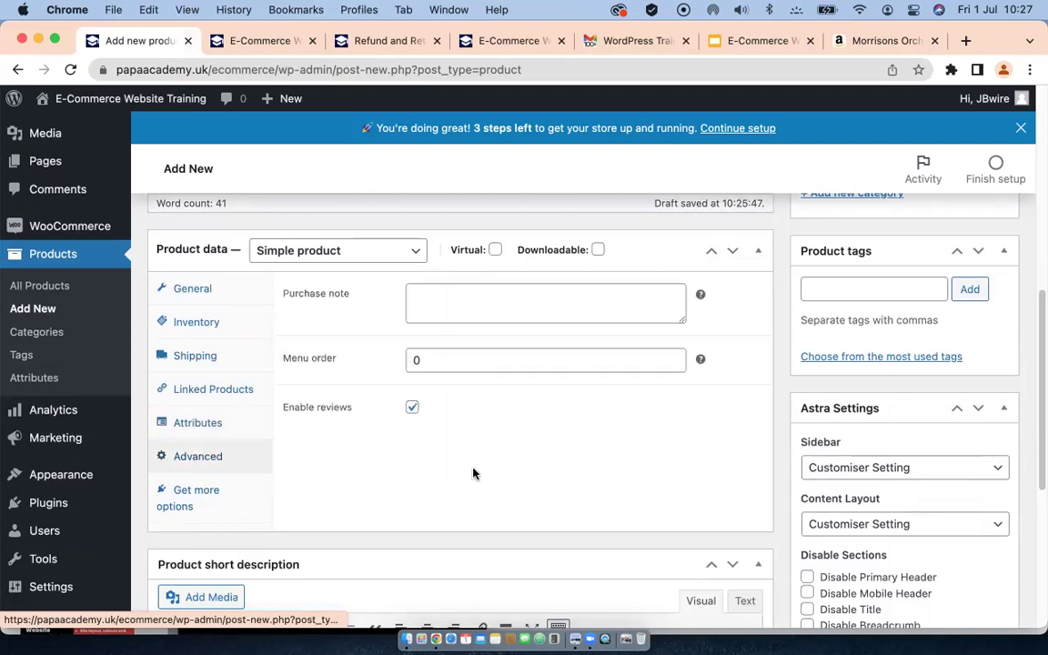
pyautogui.scroll(2, 428, 341)
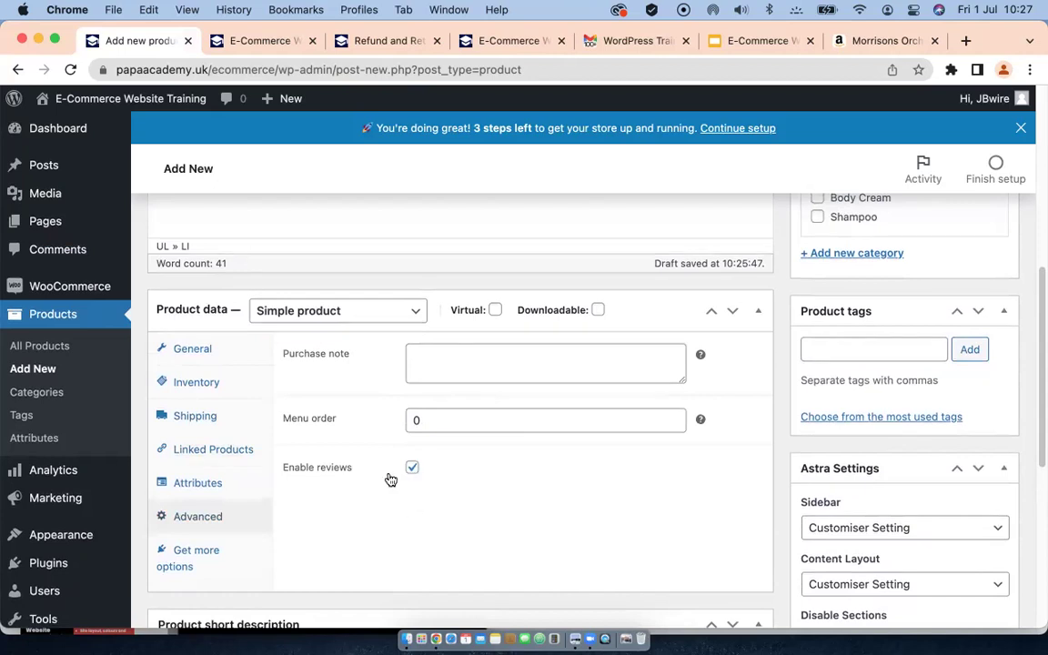
pyautogui.scroll(-4, 389, 479)
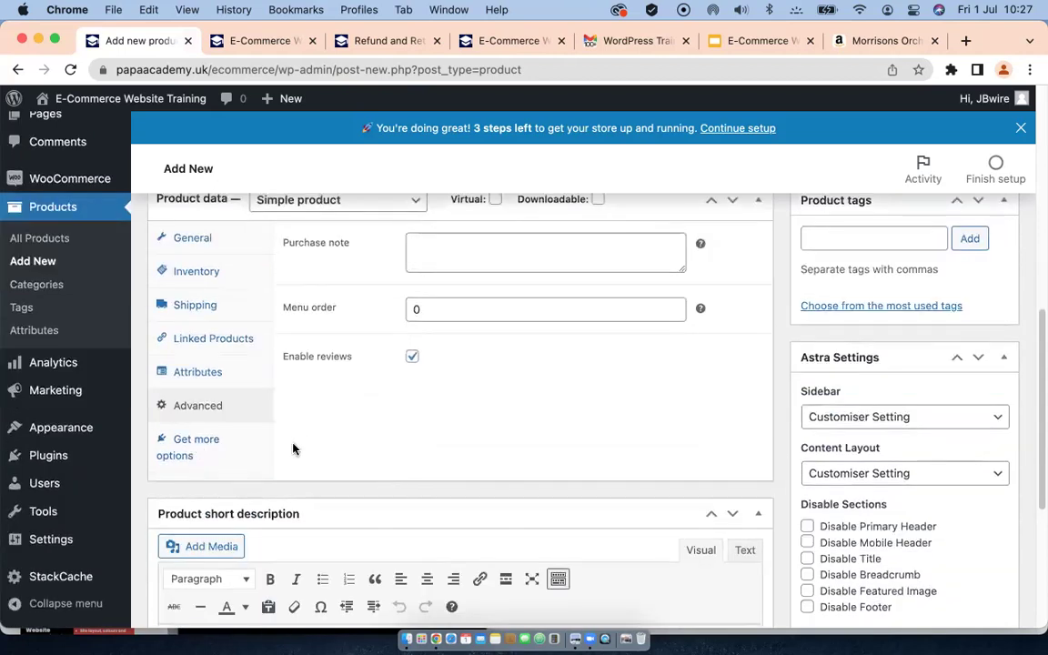
pyautogui.scroll(-3, 282, 444)
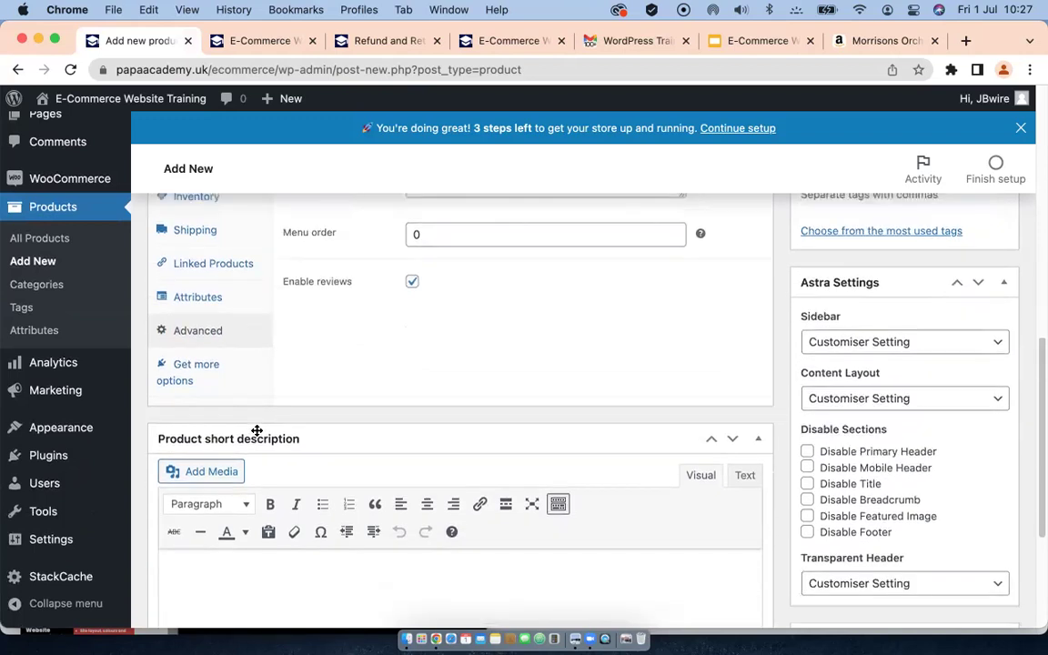
# Step: Browse the recommended extensions under Get more options, then return to the Amazon shampoo page
pyautogui.click(186, 367)
pyautogui.scroll(4, 449, 423)
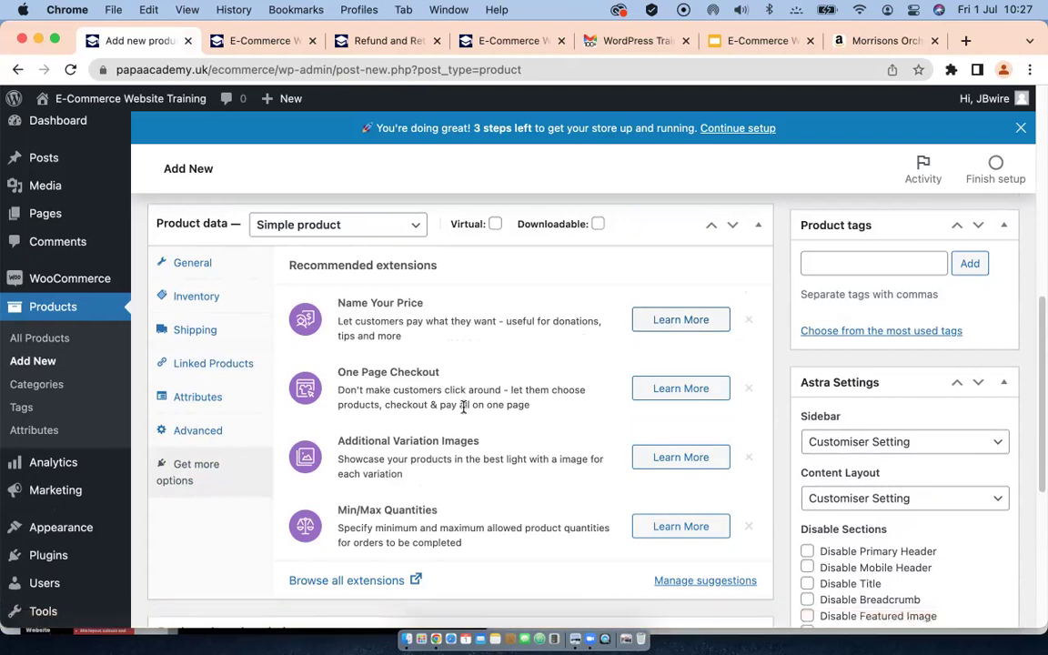
pyautogui.scroll(-2, 465, 409)
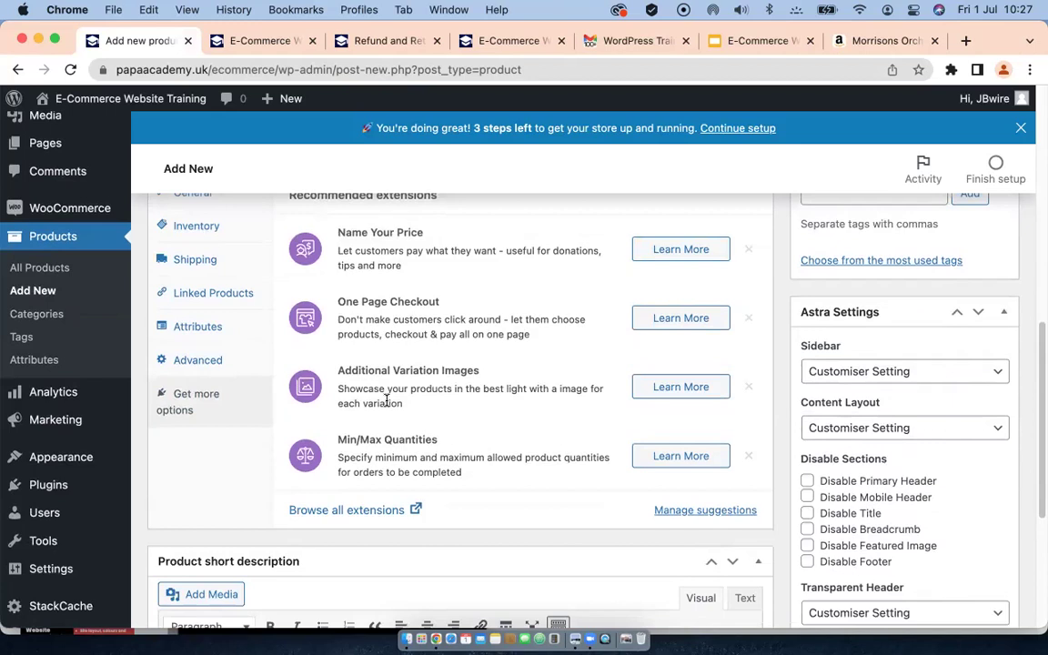
pyautogui.scroll(-1, 366, 416)
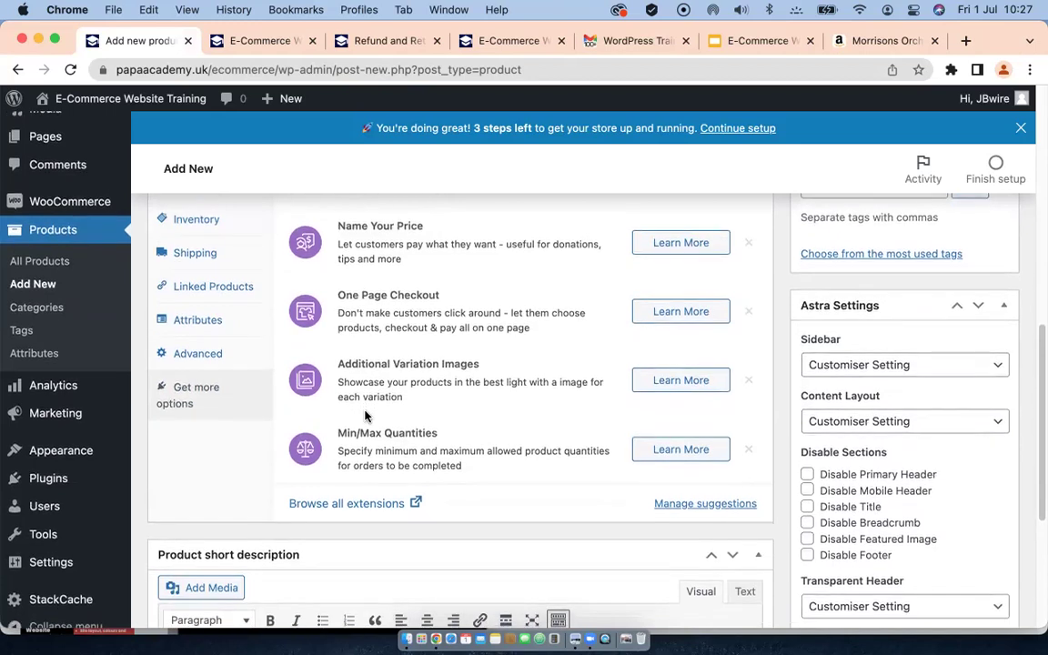
pyautogui.scroll(3, 364, 416)
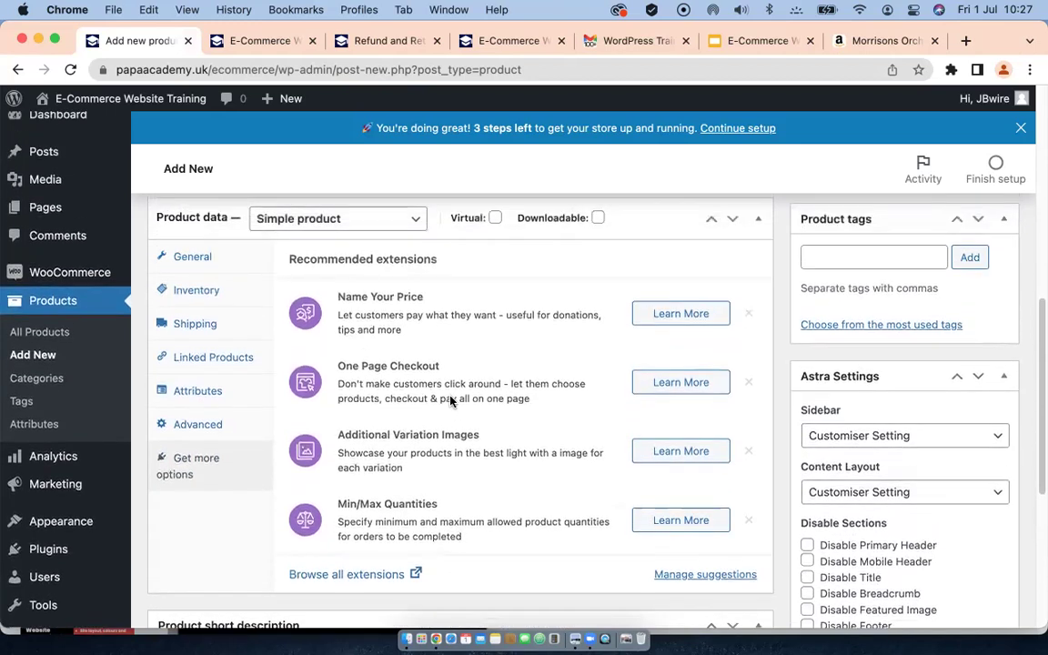
pyautogui.scroll(-7, 454, 414)
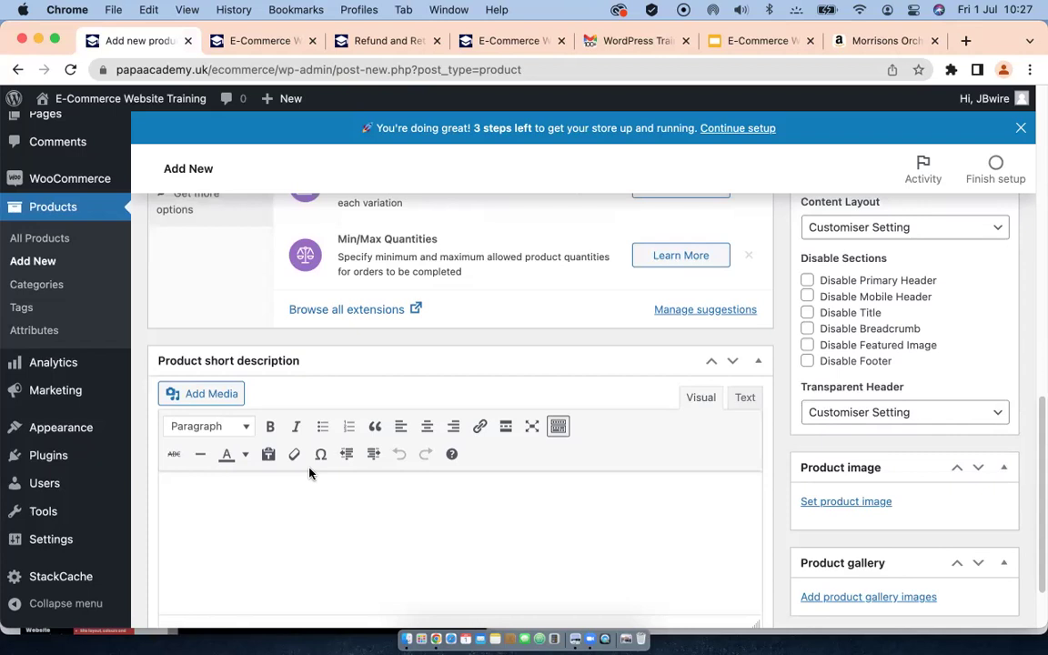
pyautogui.scroll(-2, 309, 470)
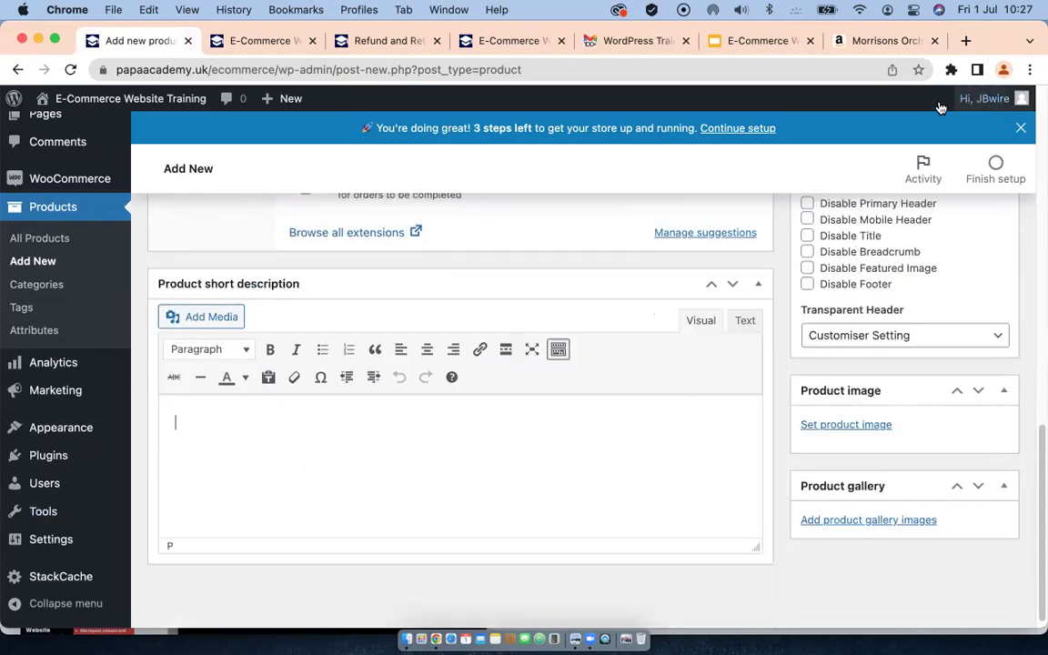
pyautogui.press('super+9')
pyautogui.scroll(-10, 621, 384)
# Step: Look over the Amazon shampoo's Important information and technical details, such as 550 Grams and 6.3 x 6.3 x 20.2 cm
pyautogui.scroll(-2, 622, 383)
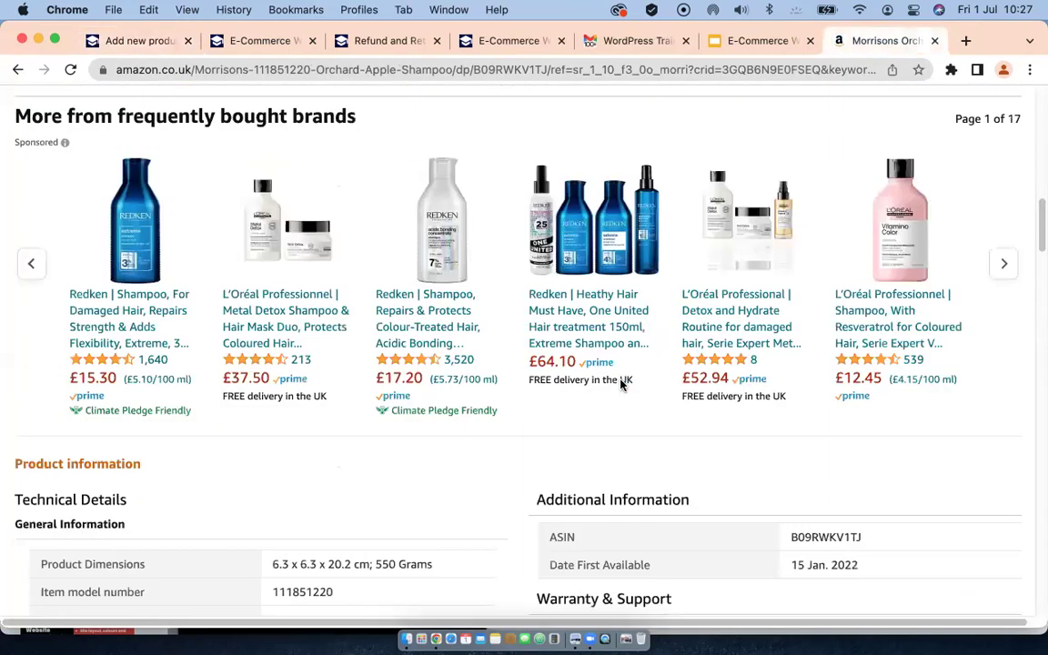
pyautogui.scroll(-10, 621, 384)
pyautogui.scroll(5, 621, 384)
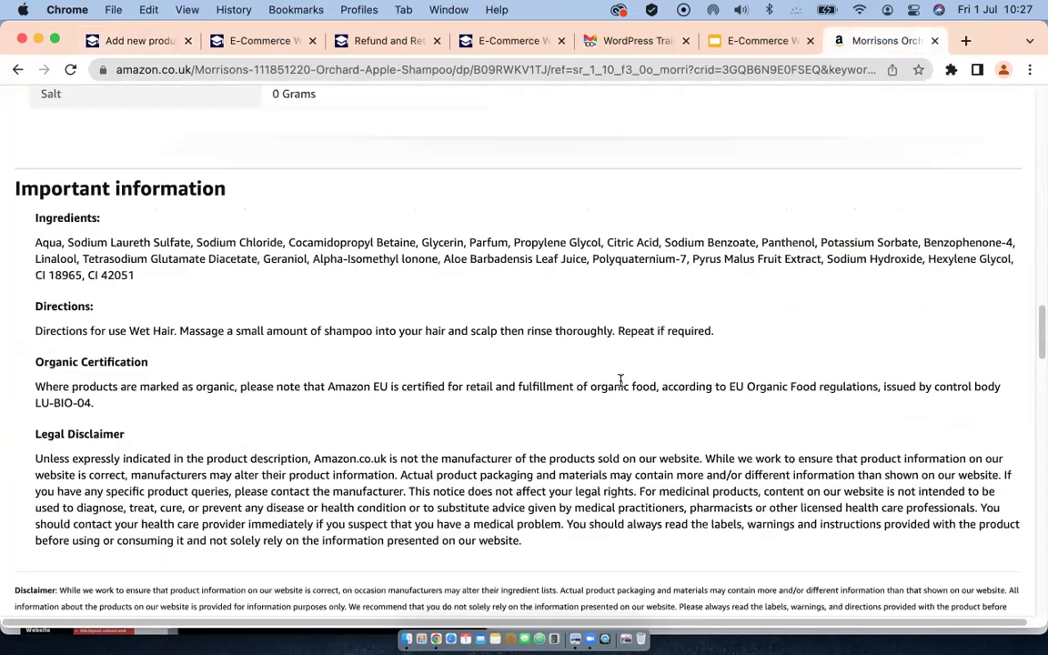
pyautogui.scroll(-1, 622, 381)
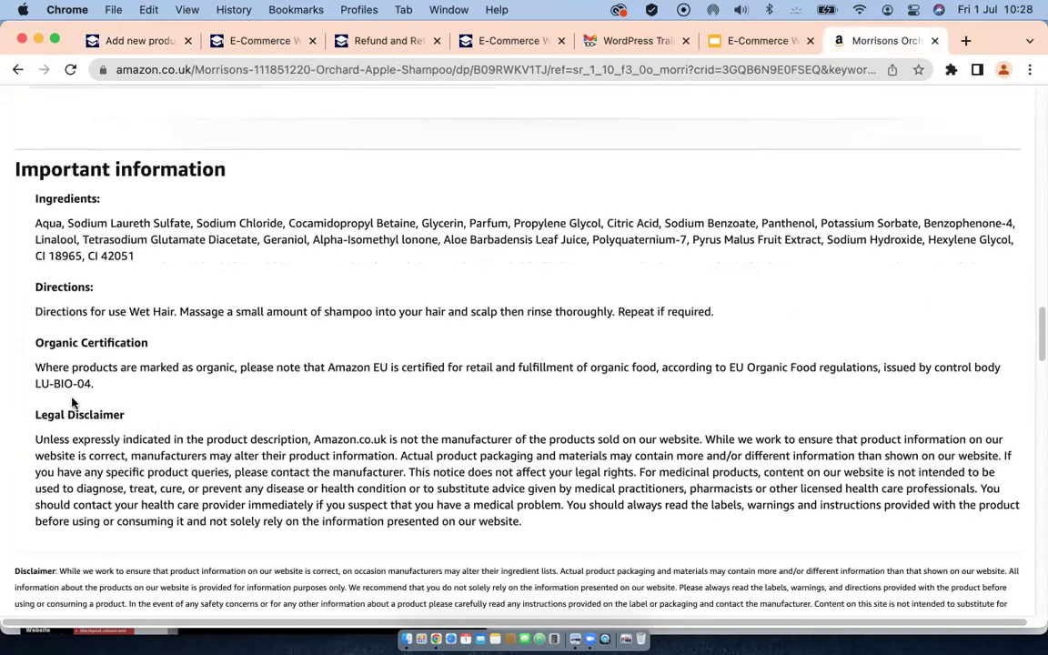
pyautogui.scroll(4, 273, 323)
pyautogui.scroll(4, 273, 322)
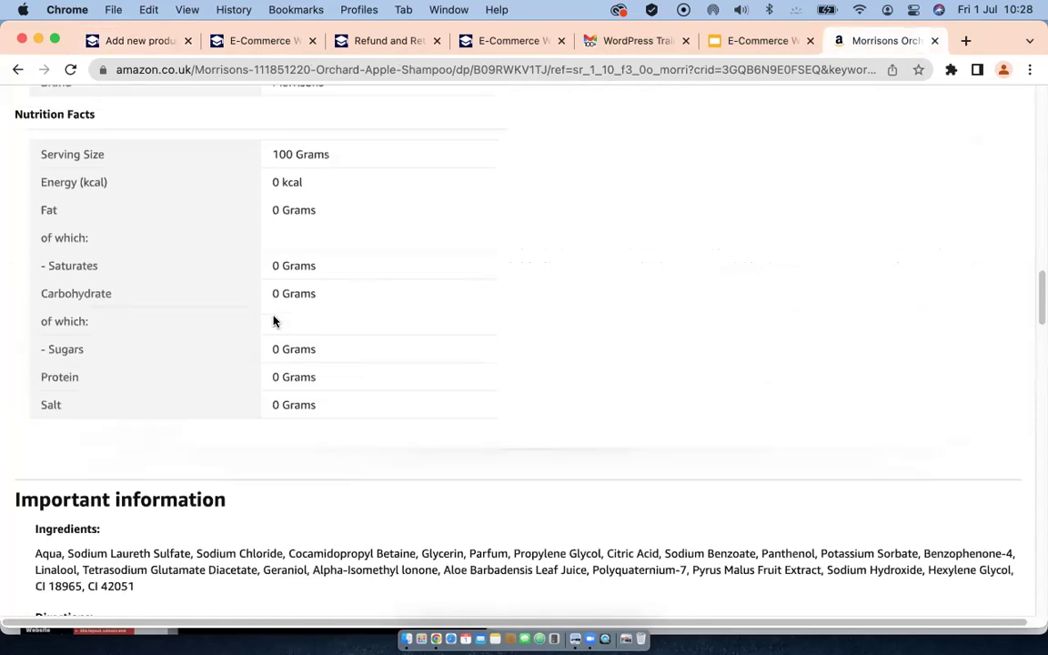
pyautogui.click(138, 40)
# Step: Cut the About this item list HTML out of the main description in Text view
pyautogui.scroll(4, 598, 359)
pyautogui.scroll(4, 601, 377)
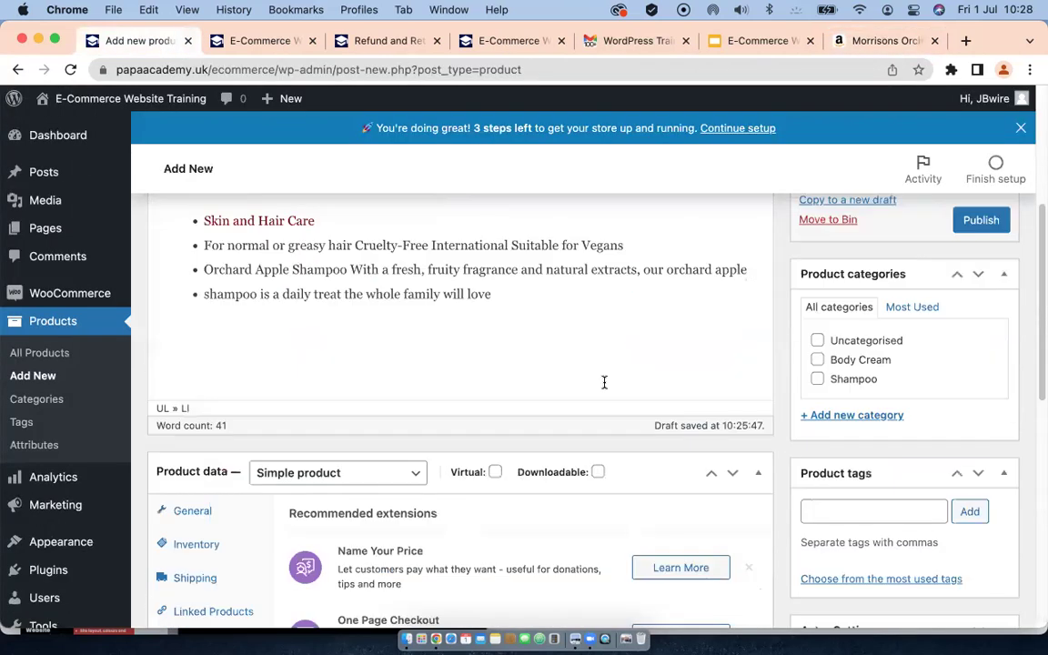
pyautogui.scroll(2, 600, 377)
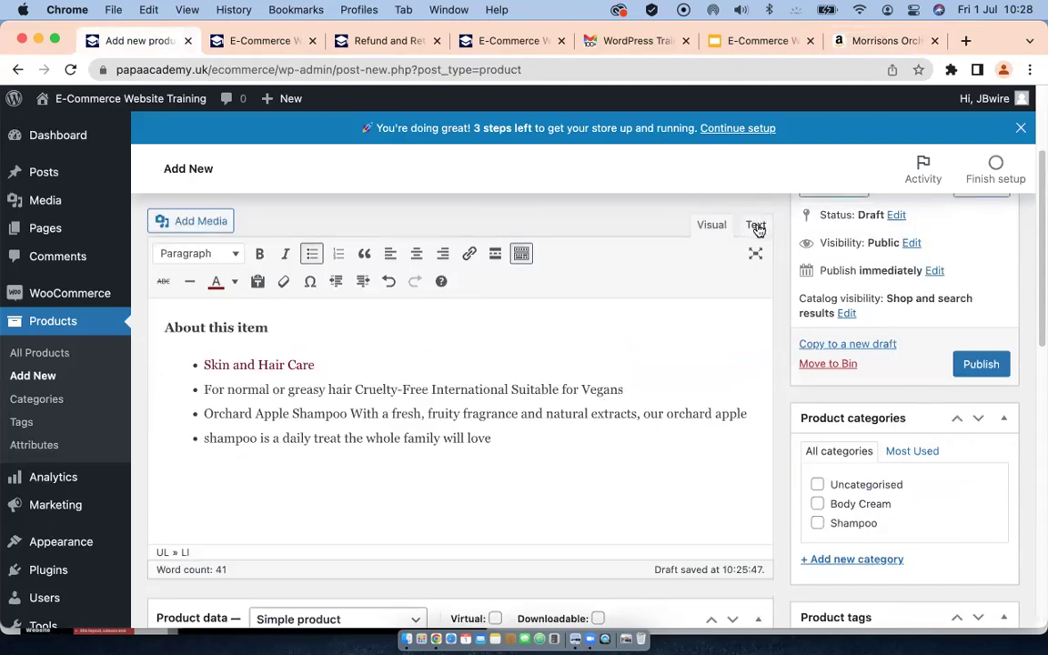
pyautogui.click(758, 225)
pyautogui.moveTo(146, 366); pyautogui.dragTo(153, 282)
pyautogui.rightClick(246, 323)
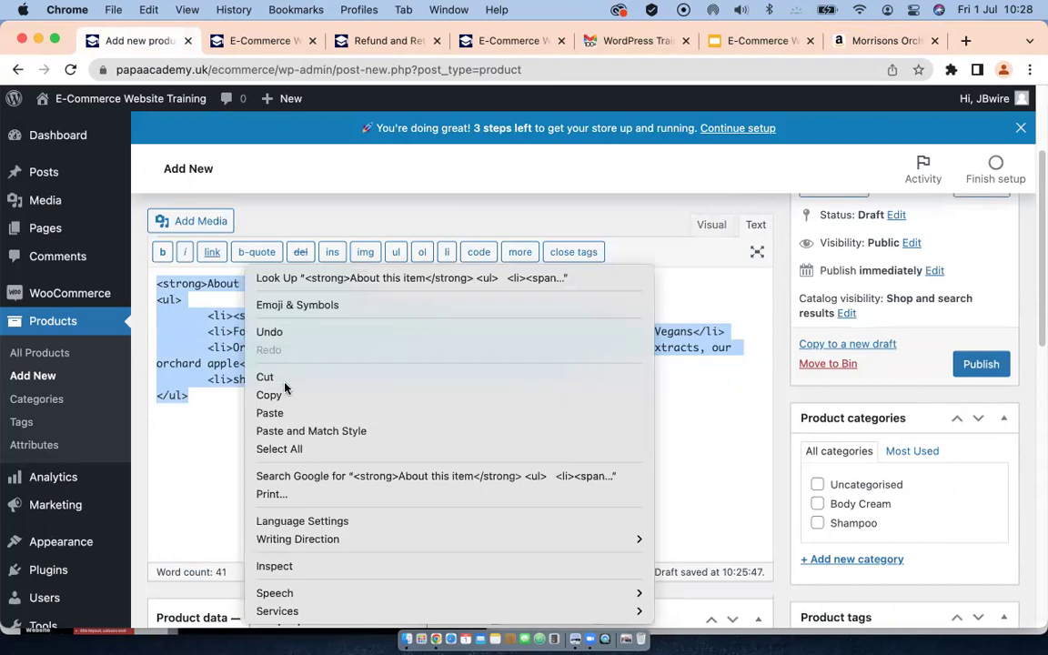
pyautogui.click(276, 381)
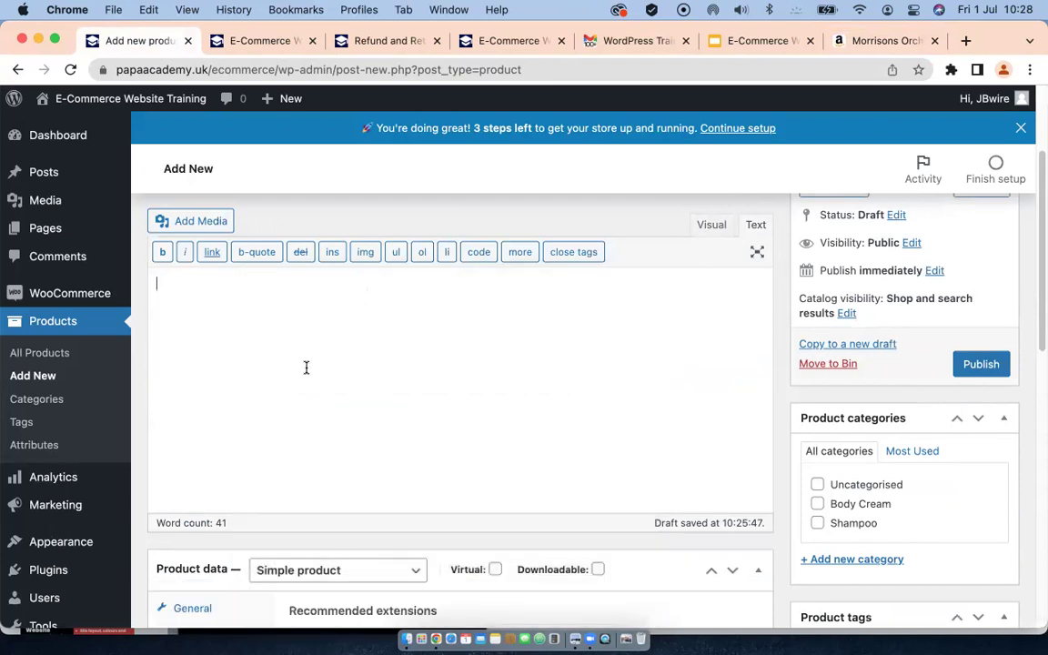
# Step: Paste the list HTML into the product short description in Text view
pyautogui.scroll(-10, 667, 329)
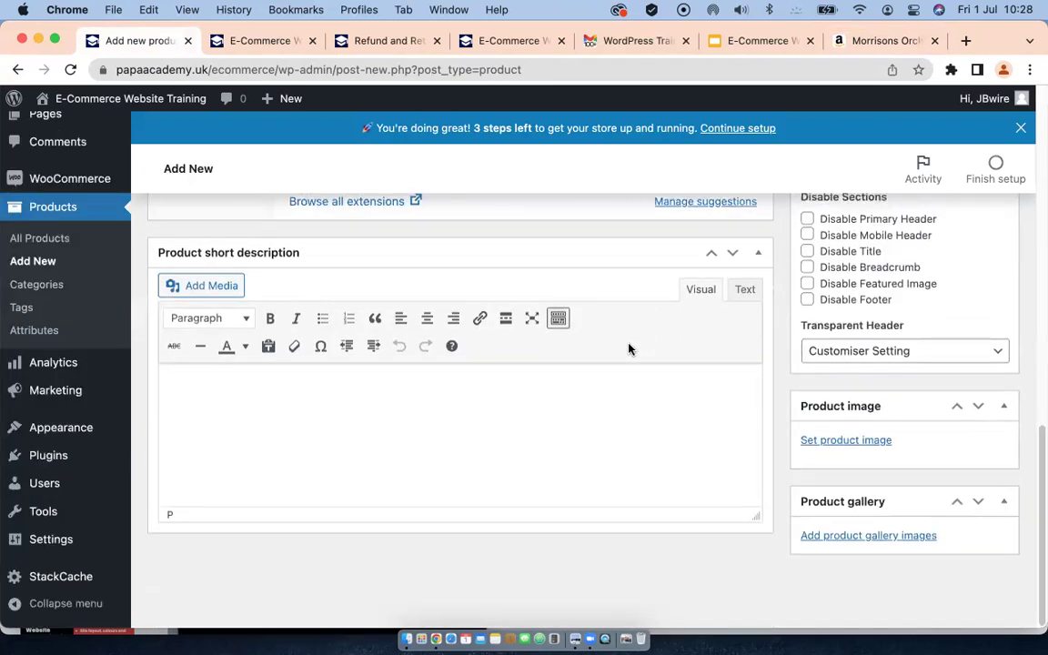
pyautogui.click(744, 291)
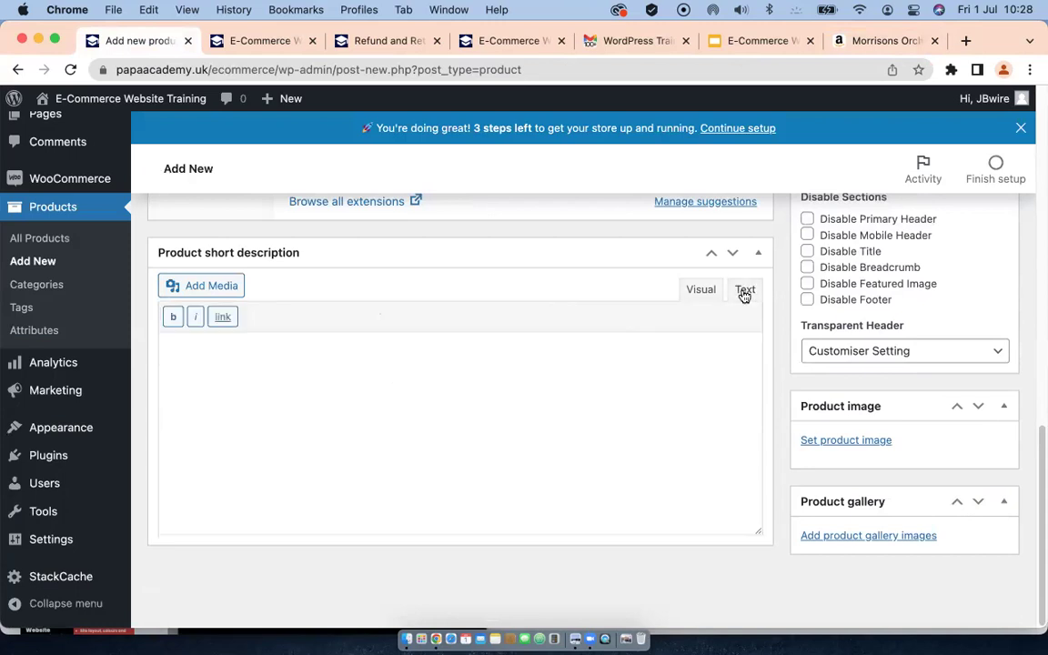
pyautogui.rightClick(346, 353)
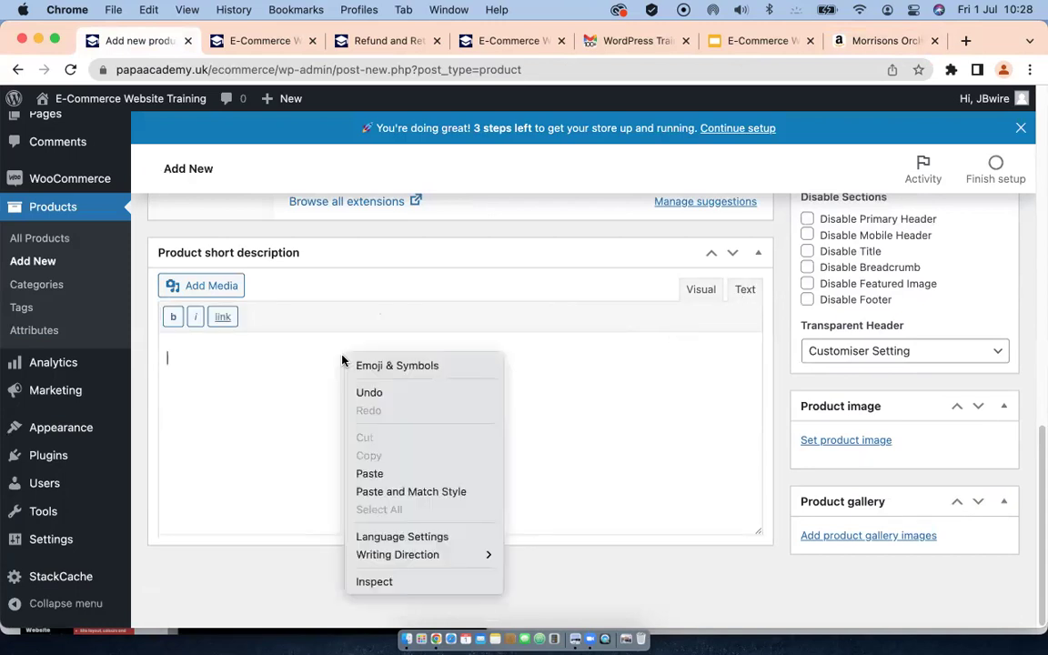
pyautogui.click(371, 473)
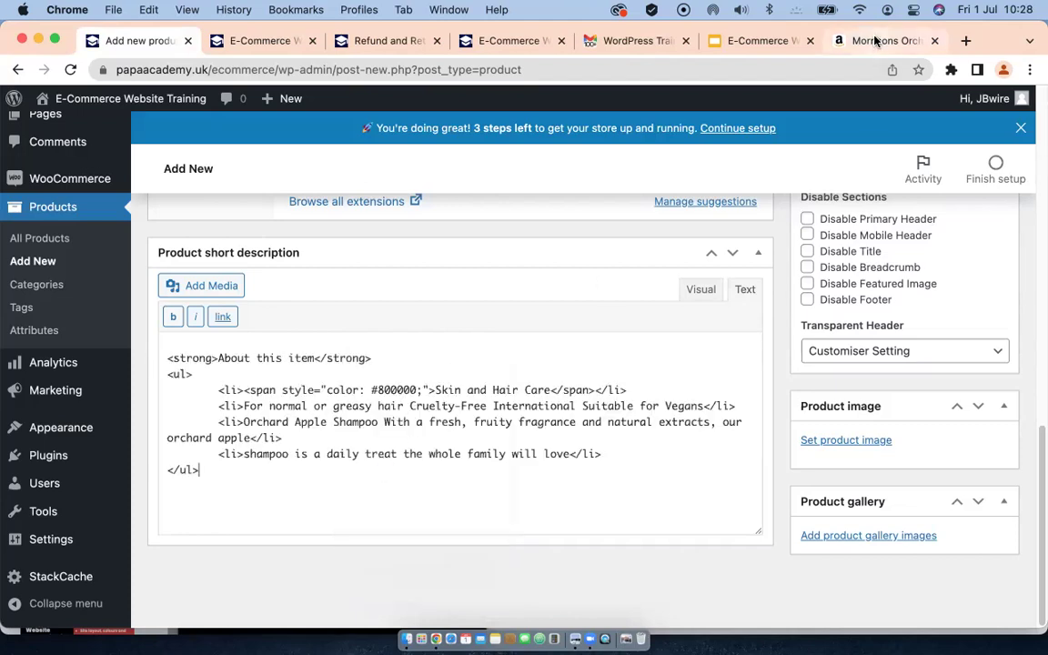
pyautogui.click(878, 41)
# Step: Copy Amazon's Important information section, from Ingredients through the Legal Disclaimer
pyautogui.scroll(-5, 512, 402)
pyautogui.scroll(-8, 510, 403)
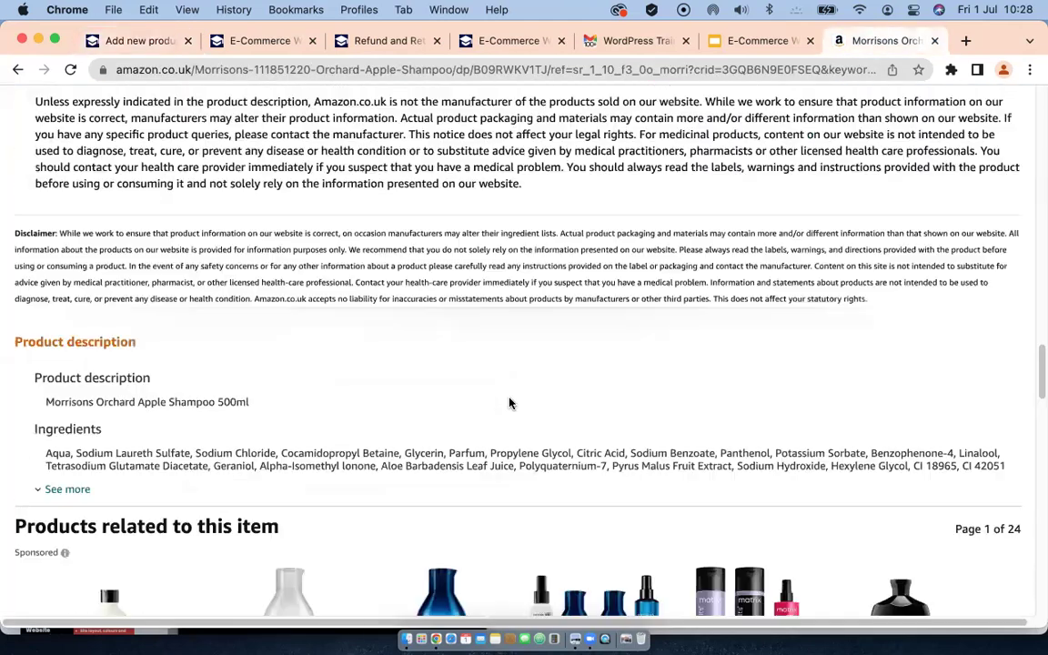
pyautogui.scroll(3, 520, 397)
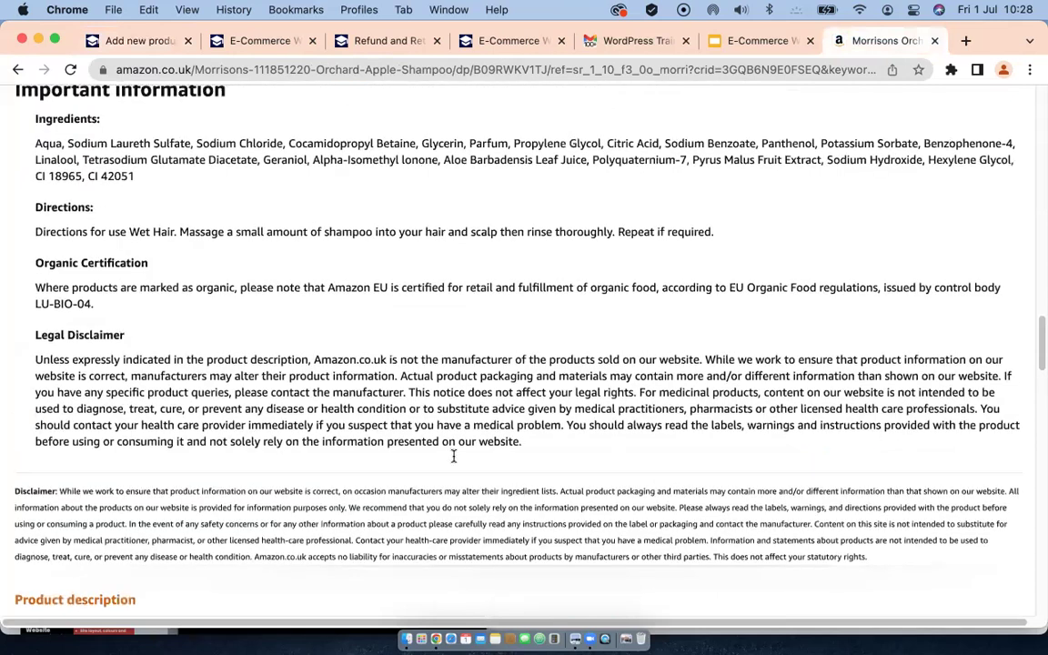
pyautogui.scroll(1, 454, 454)
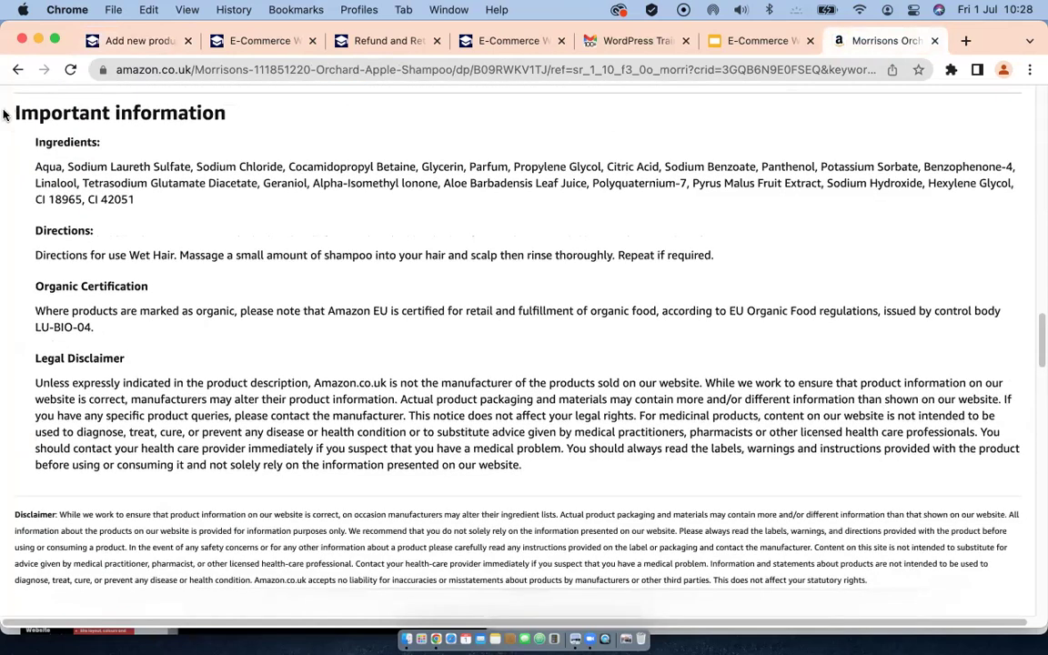
pyautogui.moveTo(15, 110); pyautogui.dragTo(537, 469)
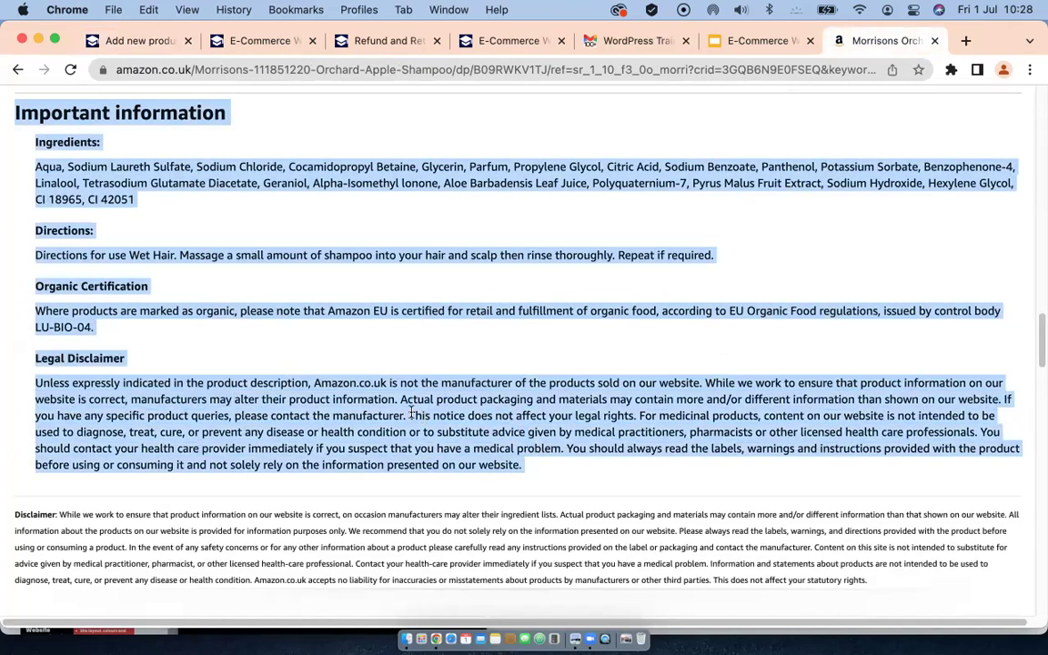
pyautogui.rightClick(411, 411)
pyautogui.click(435, 448)
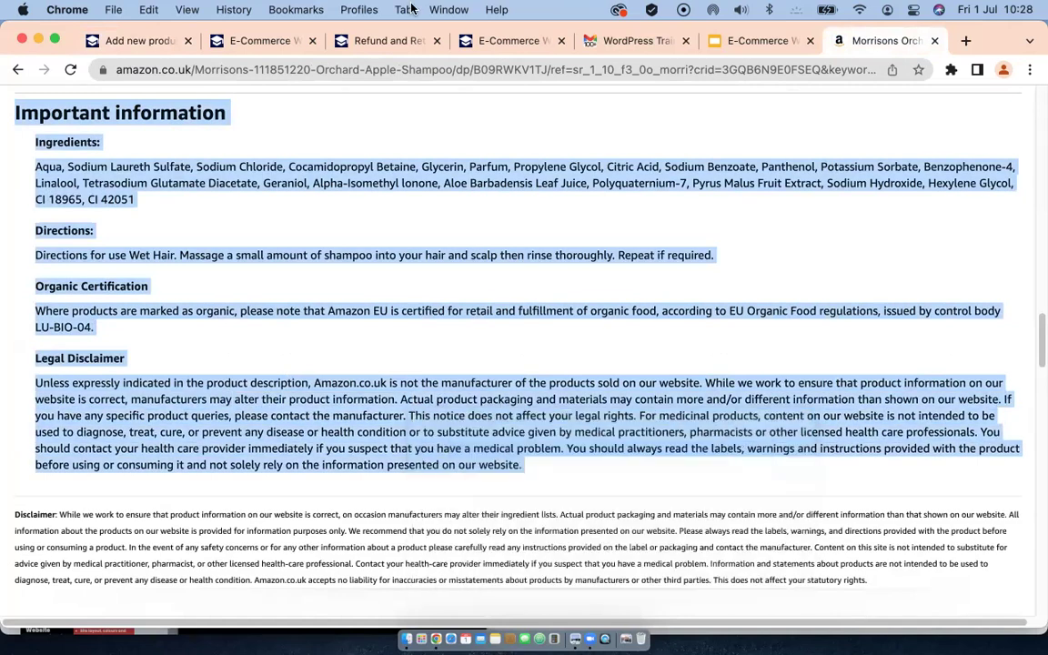
pyautogui.click(138, 41)
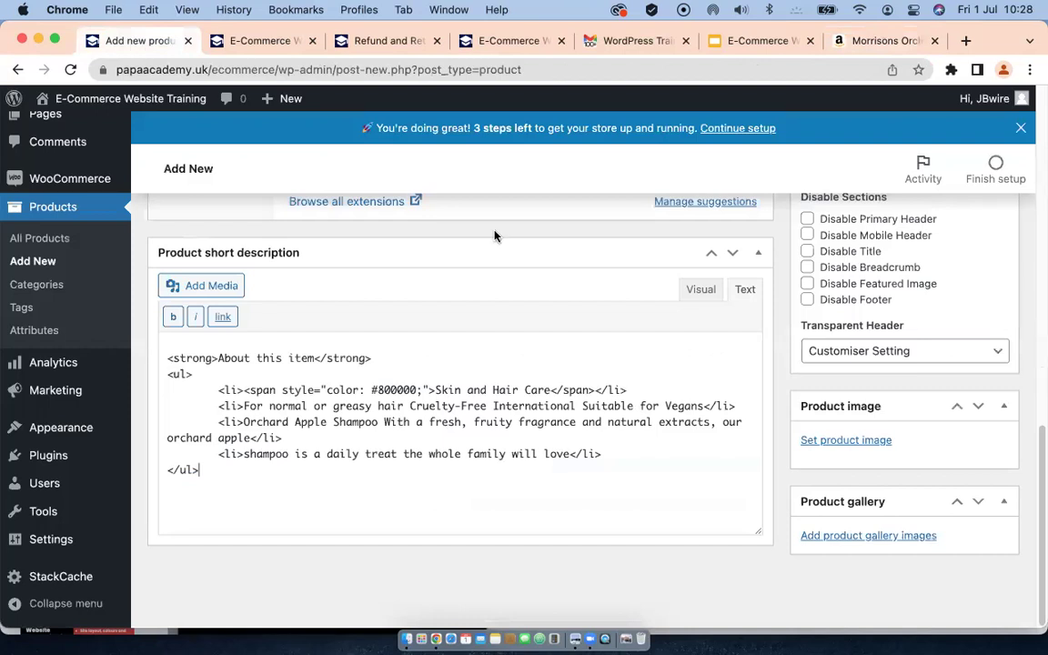
pyautogui.scroll(5, 496, 234)
# Step: Paste the Important information text into the main description and switch it to Visual view
pyautogui.scroll(10, 490, 319)
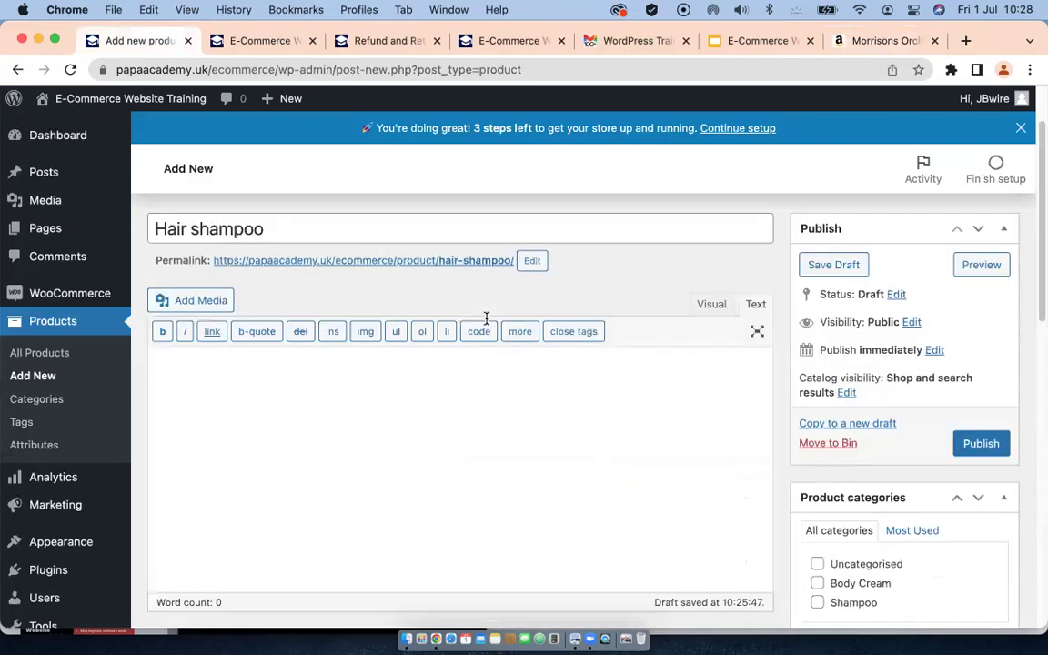
pyautogui.rightClick(230, 374)
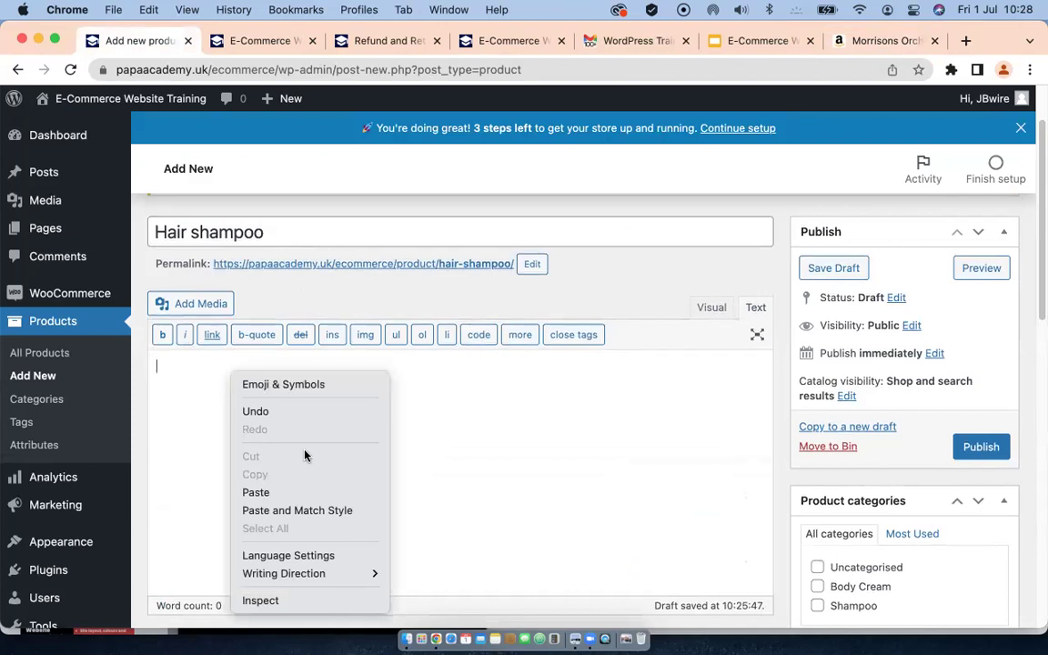
pyautogui.click(258, 493)
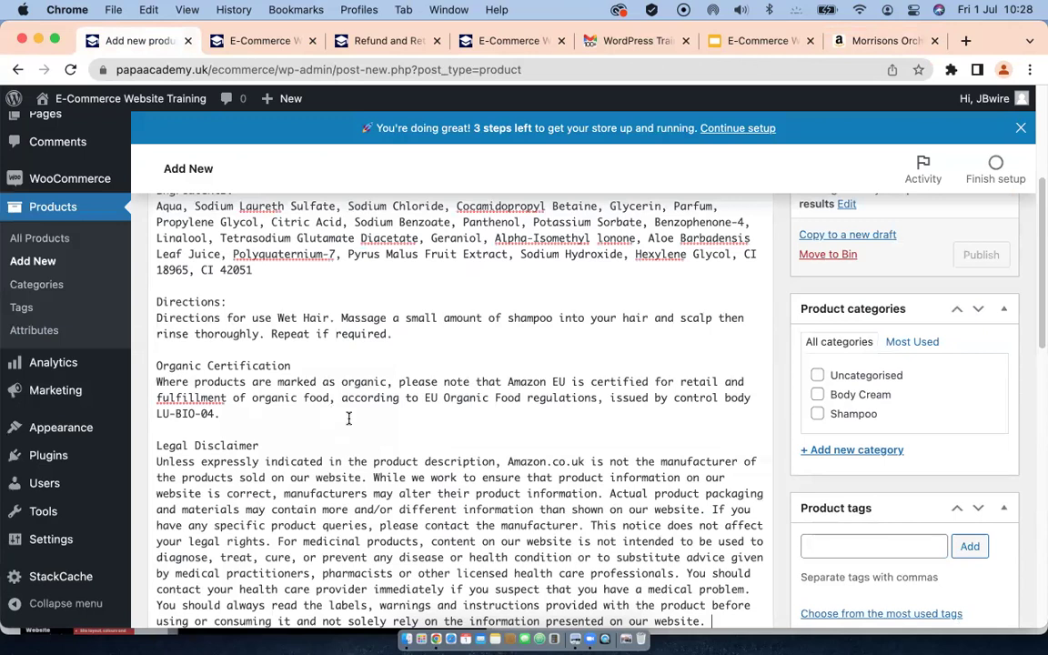
pyautogui.scroll(5, 348, 418)
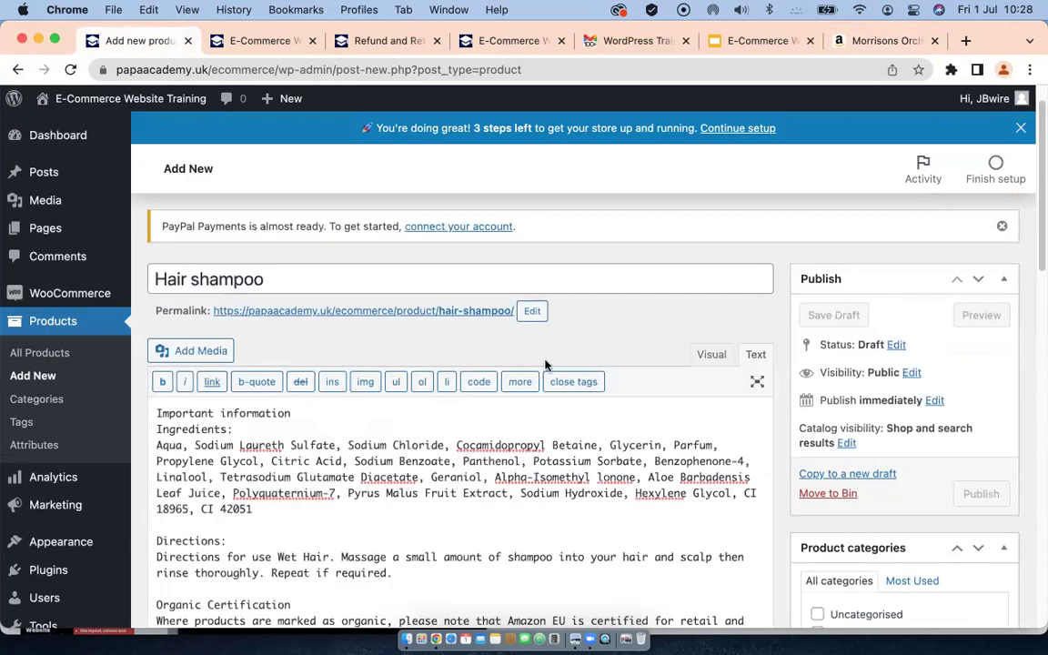
pyautogui.click(711, 354)
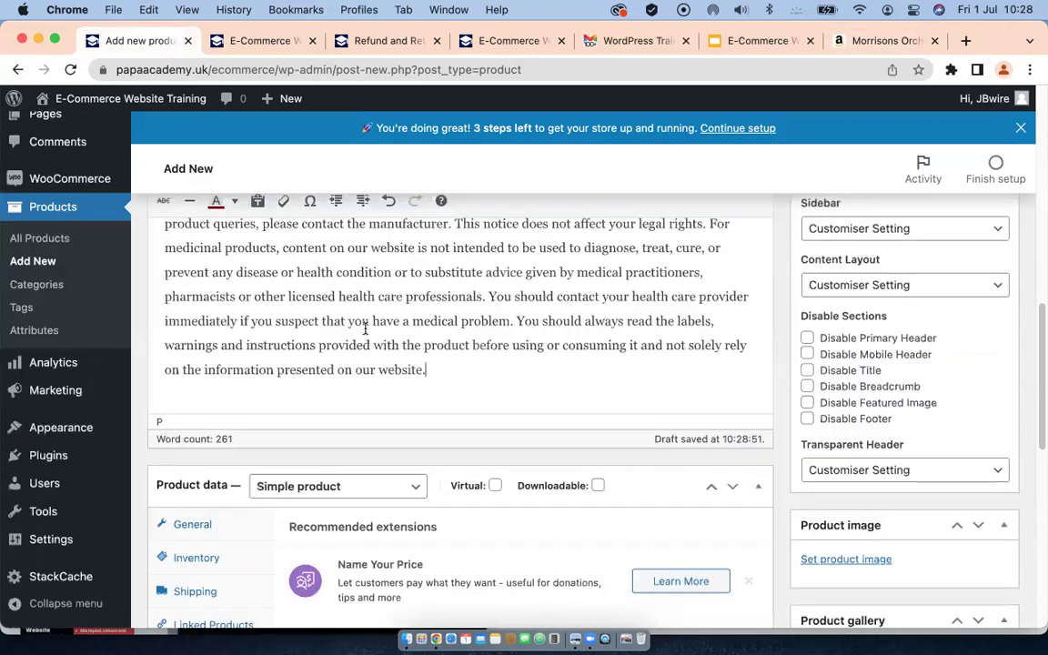
pyautogui.scroll(10, 273, 301)
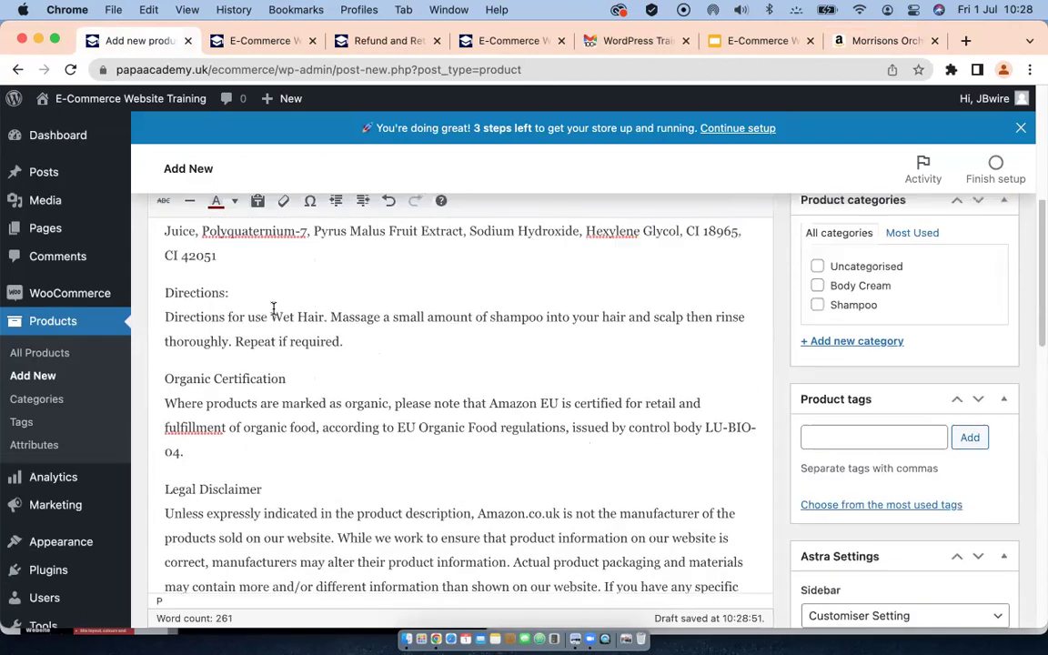
pyautogui.scroll(2, 273, 308)
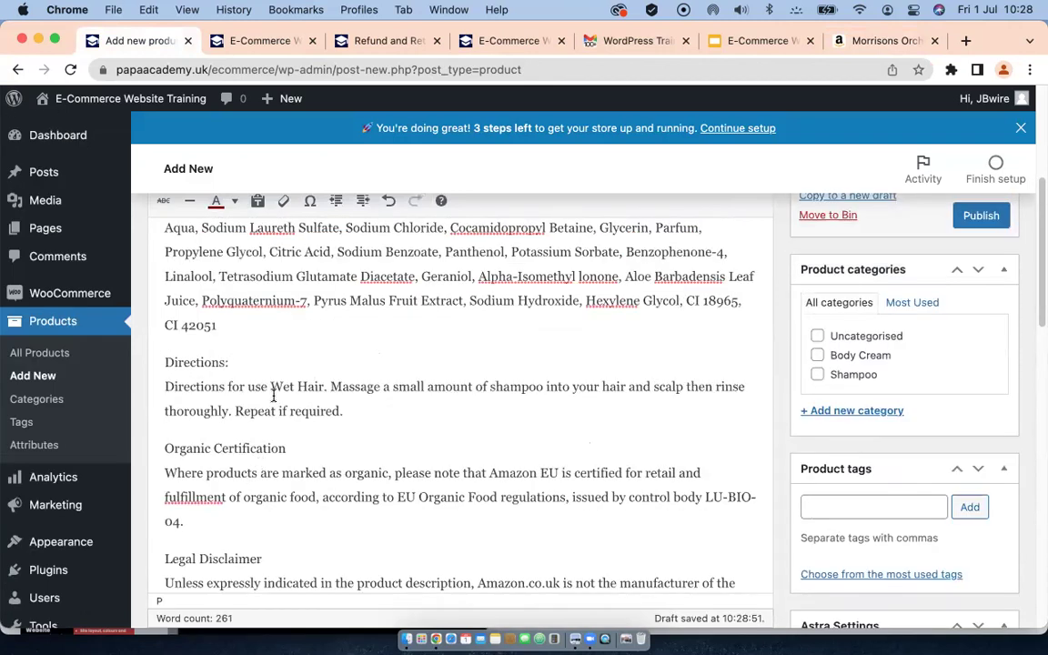
pyautogui.scroll(5, 273, 396)
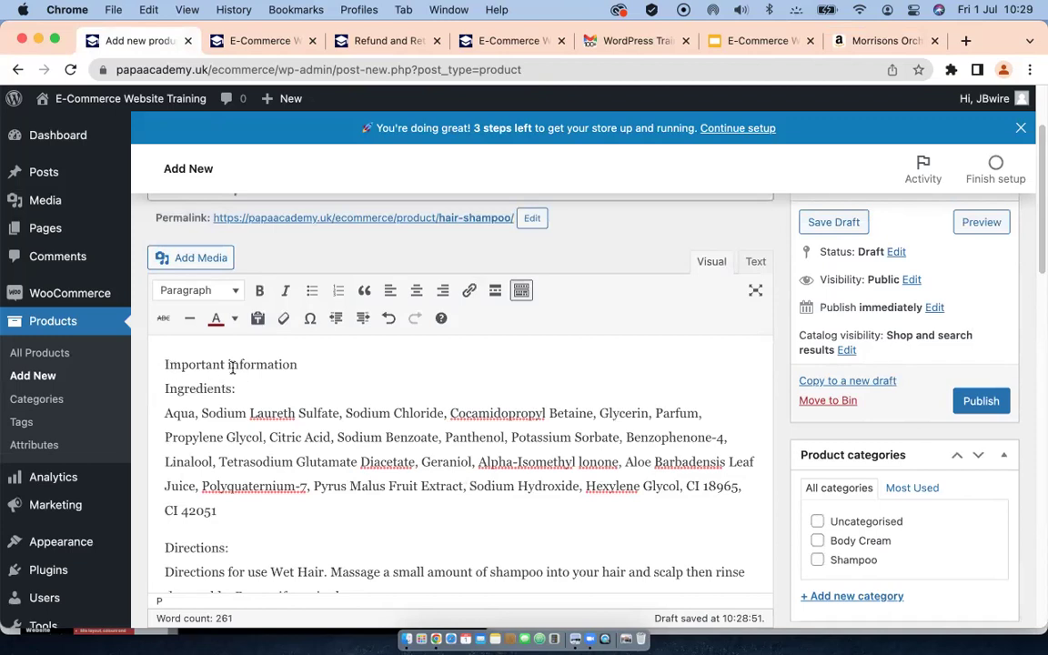
# Step: Make 'Important information' a Heading 2 with a blank line after it
pyautogui.moveTo(308, 361); pyautogui.dragTo(155, 365)
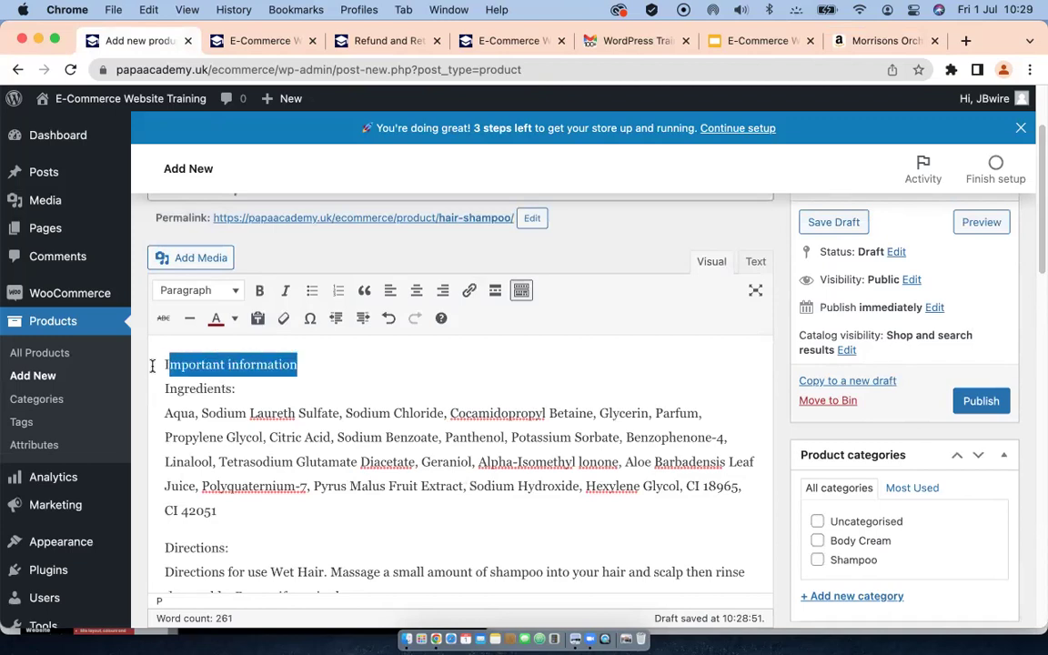
pyautogui.click(228, 299)
pyautogui.click(370, 385)
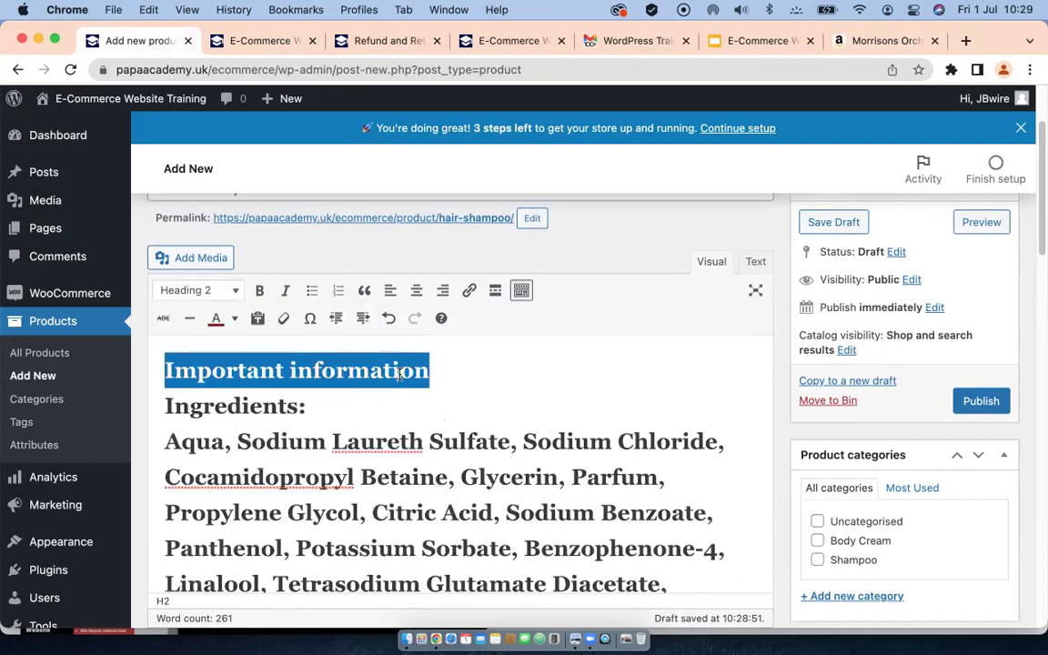
pyautogui.click(389, 318)
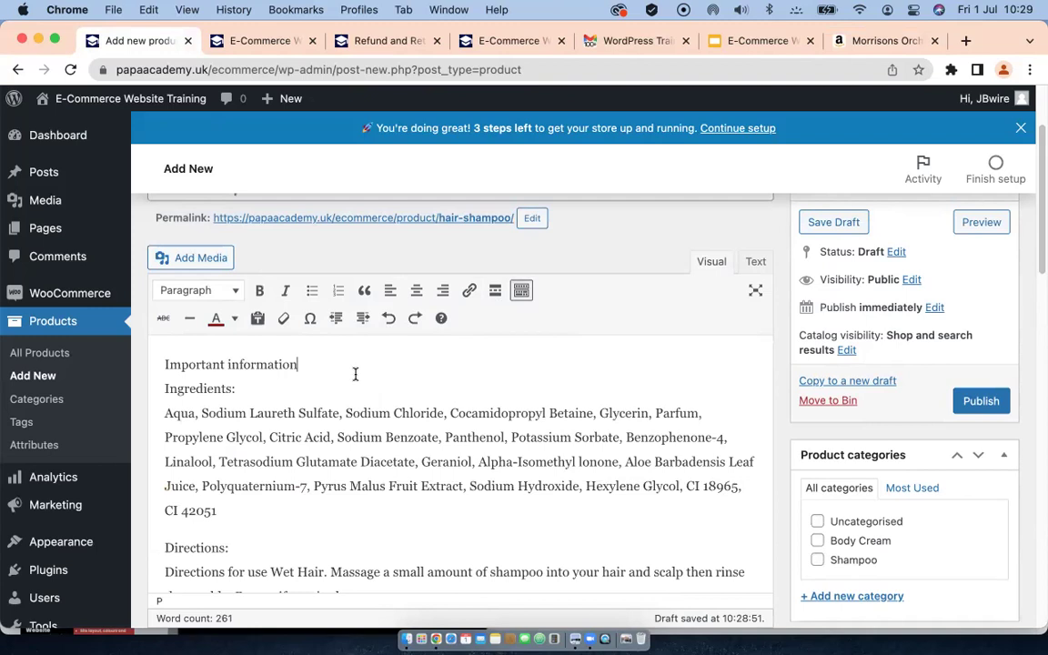
pyautogui.press('Return')
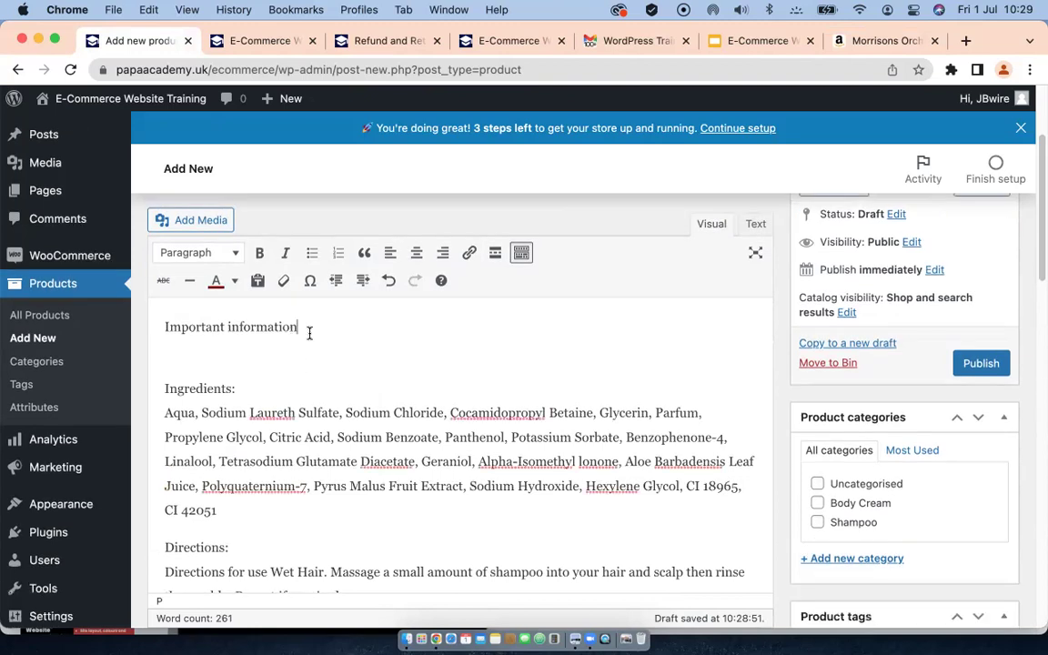
pyautogui.moveTo(307, 329); pyautogui.dragTo(151, 327)
pyautogui.click(186, 253)
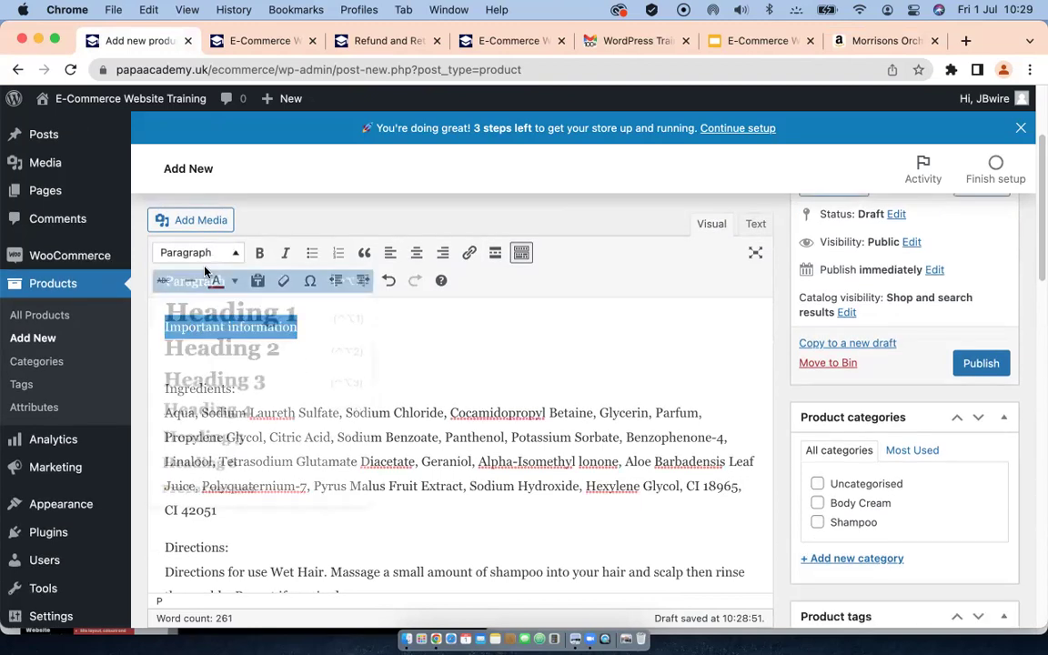
pyautogui.click(221, 355)
# Step: Bold the Ingredients: and Directions: labels, adding a blank line after Ingredients:
pyautogui.moveTo(252, 386); pyautogui.dragTo(157, 385)
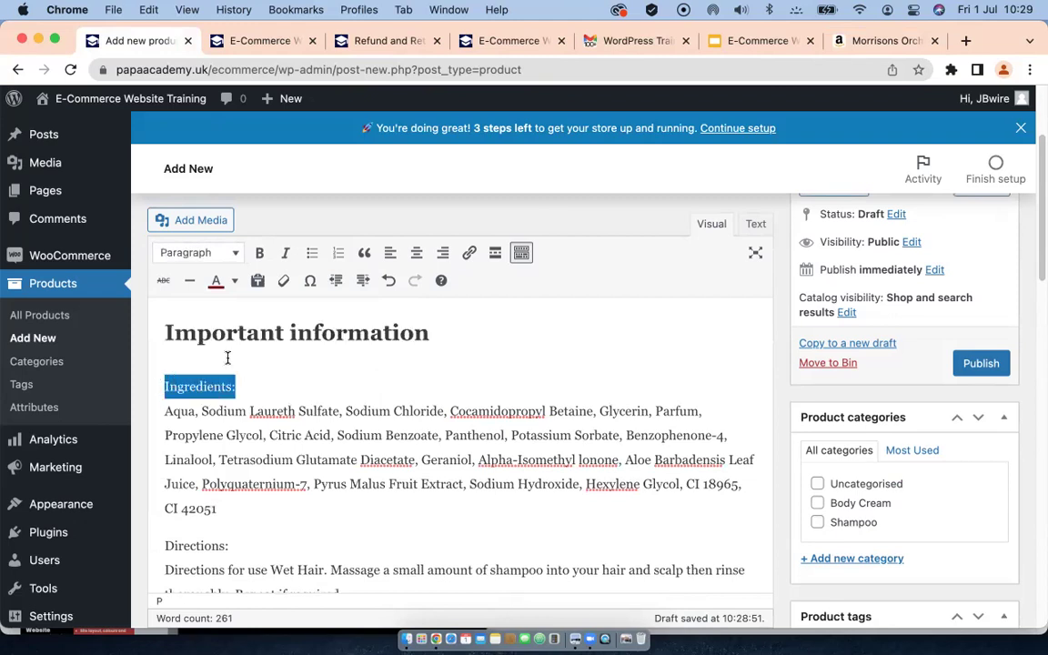
pyautogui.click(268, 374)
pyautogui.press('Return')
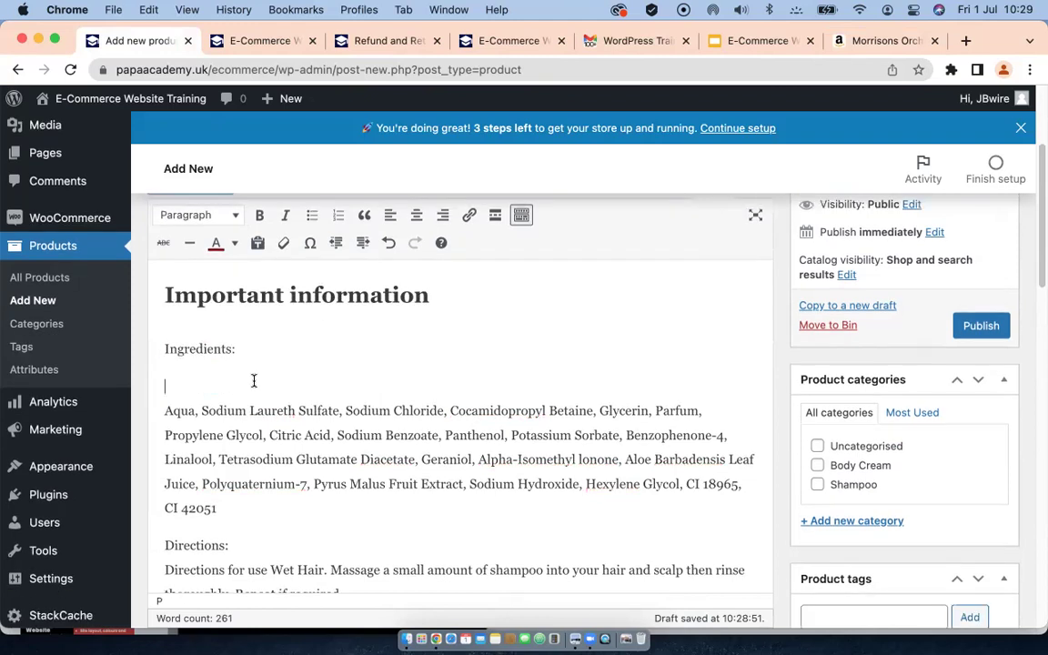
pyautogui.moveTo(236, 350); pyautogui.dragTo(173, 353)
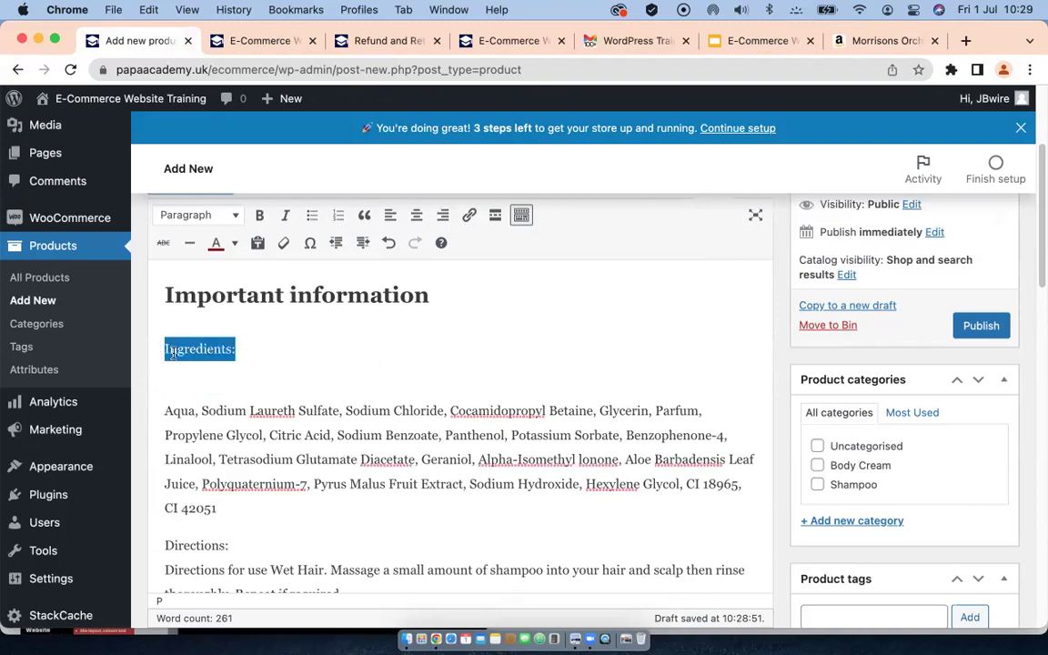
pyautogui.click(259, 215)
pyautogui.click(305, 448)
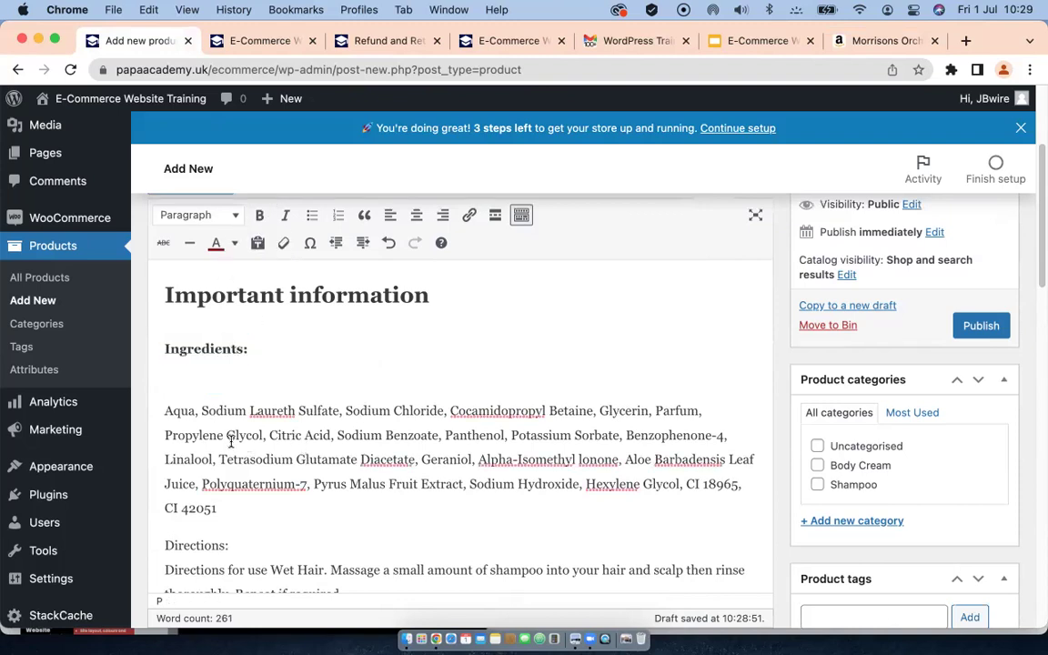
pyautogui.scroll(-2, 231, 442)
pyautogui.scroll(-1, 238, 453)
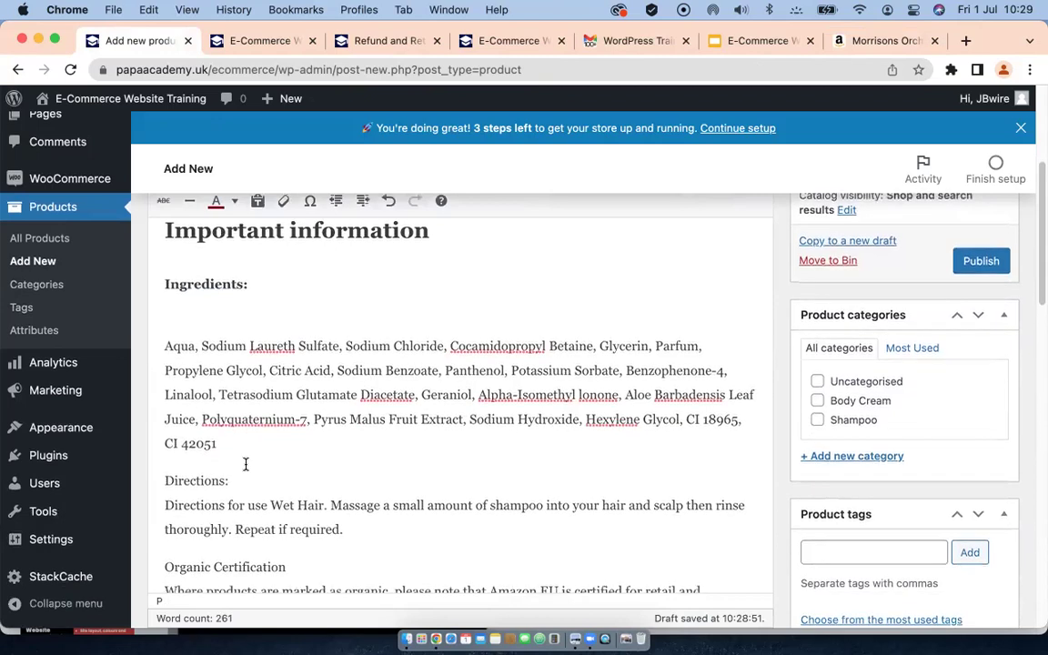
pyautogui.moveTo(232, 480); pyautogui.dragTo(152, 485)
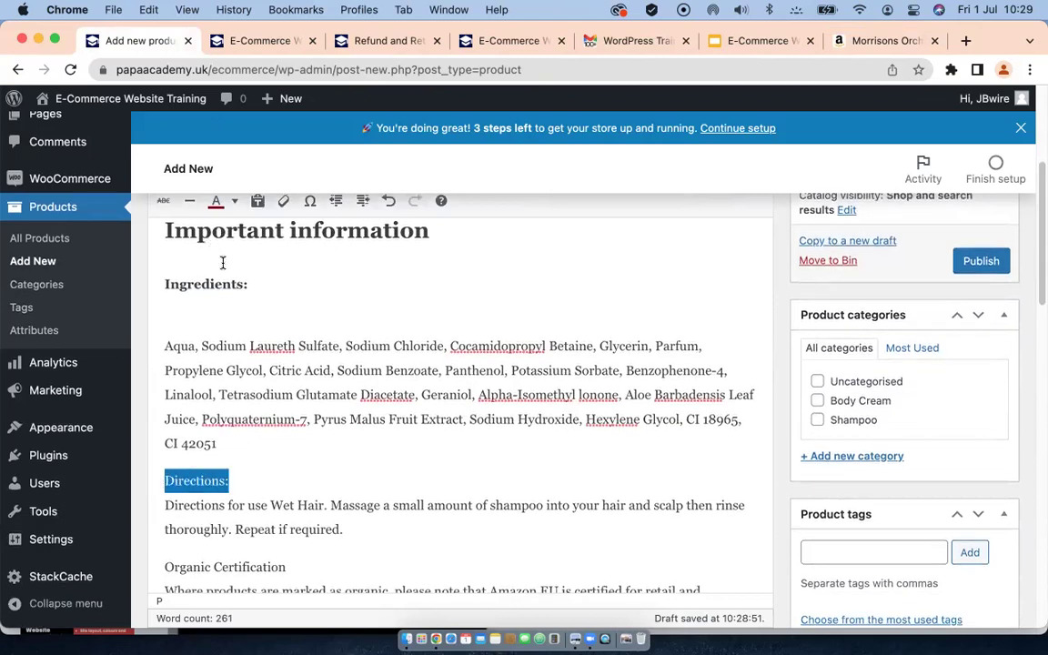
pyautogui.scroll(2, 223, 262)
pyautogui.click(259, 210)
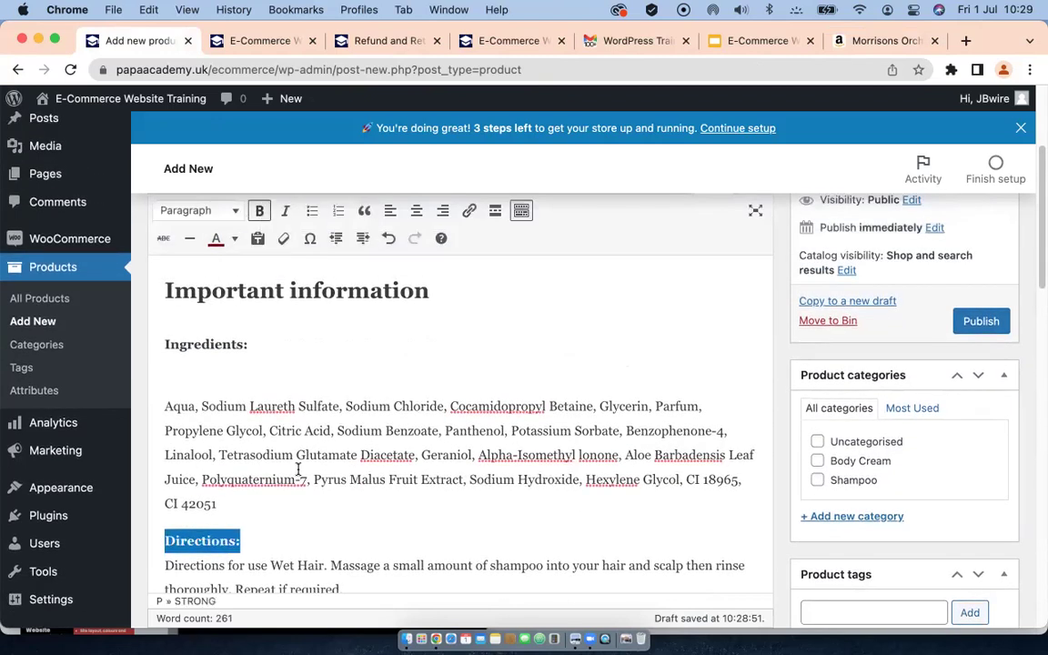
pyautogui.scroll(-8, 303, 509)
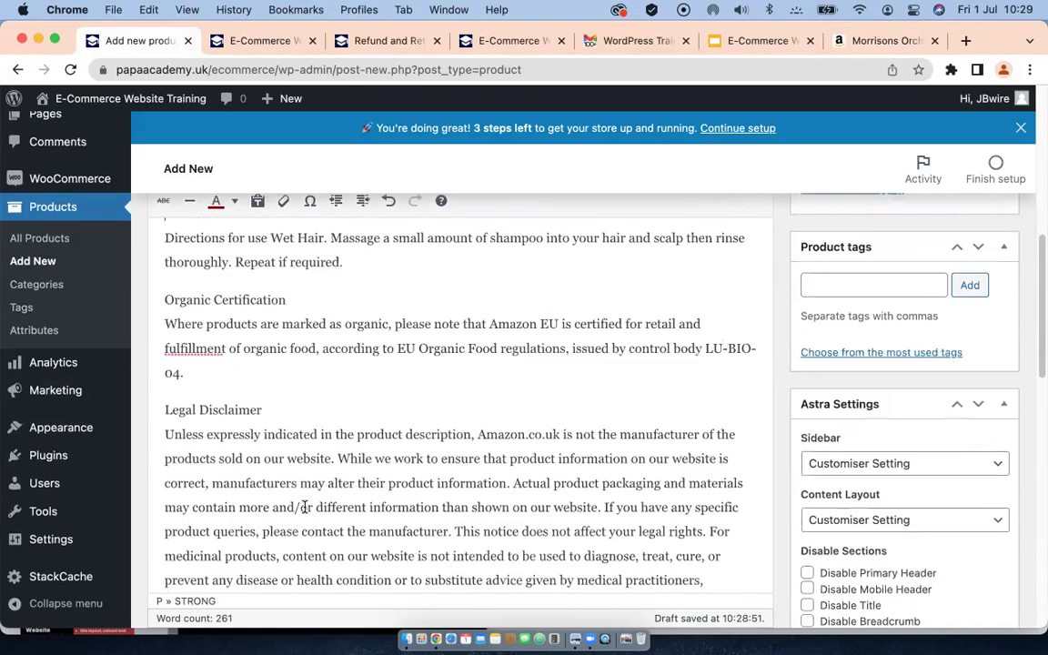
pyautogui.scroll(-5, 304, 511)
pyautogui.scroll(4, 308, 397)
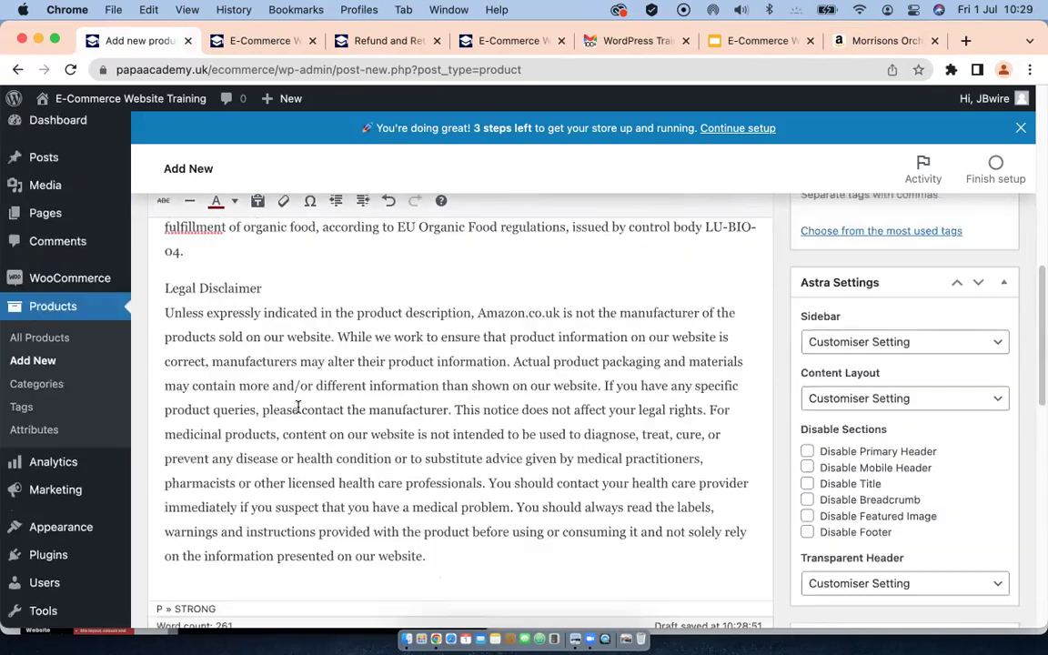
pyautogui.scroll(5, 303, 430)
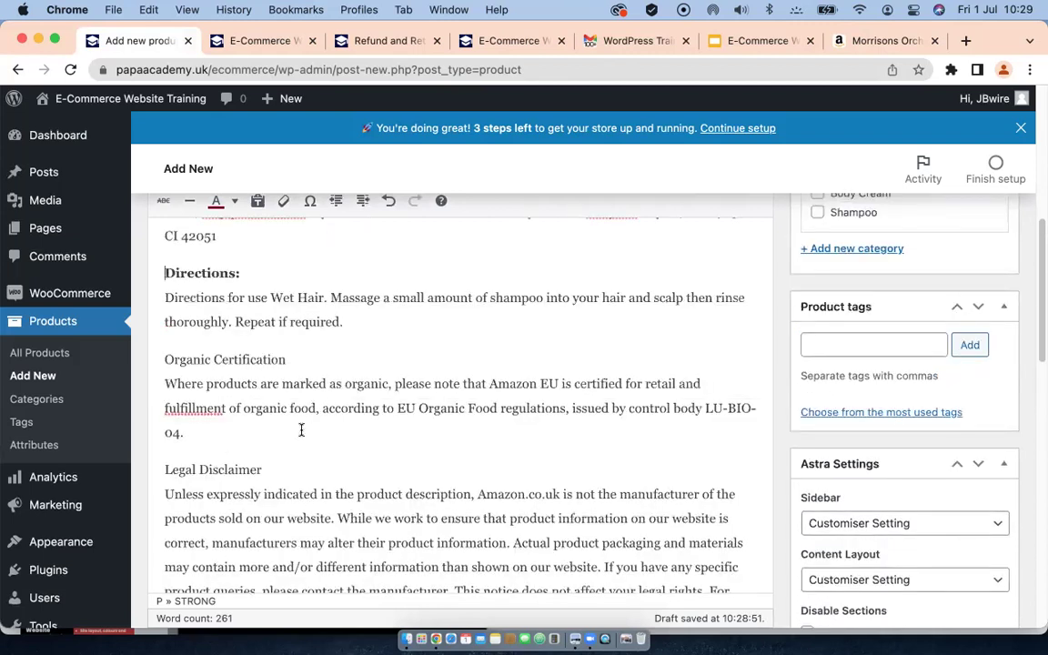
pyautogui.scroll(-15, 312, 433)
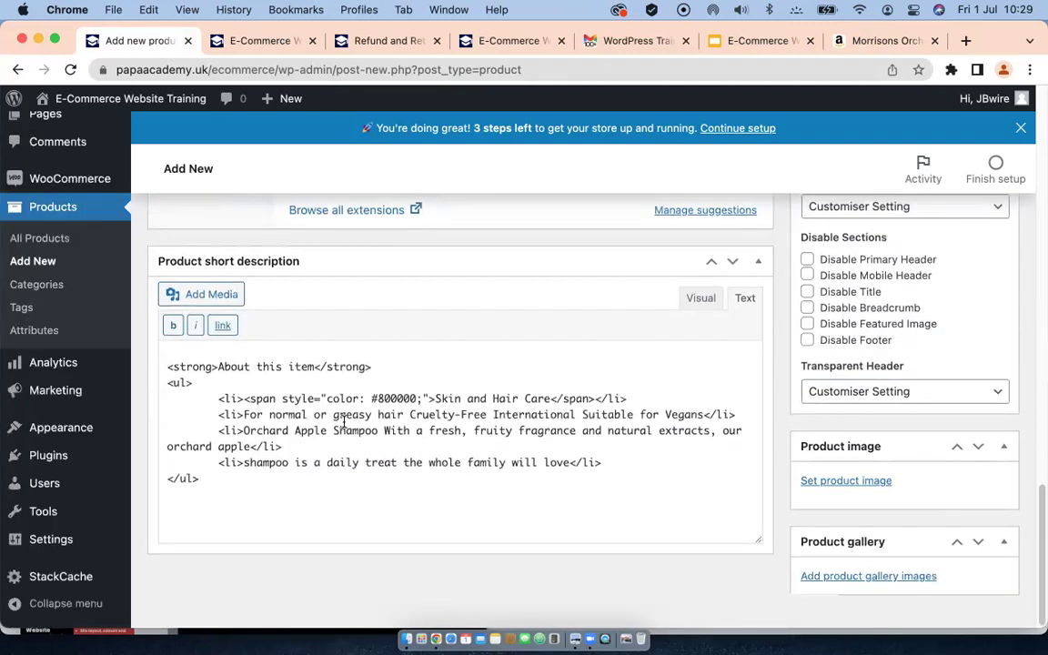
pyautogui.scroll(6, 344, 420)
pyautogui.scroll(10, 885, 317)
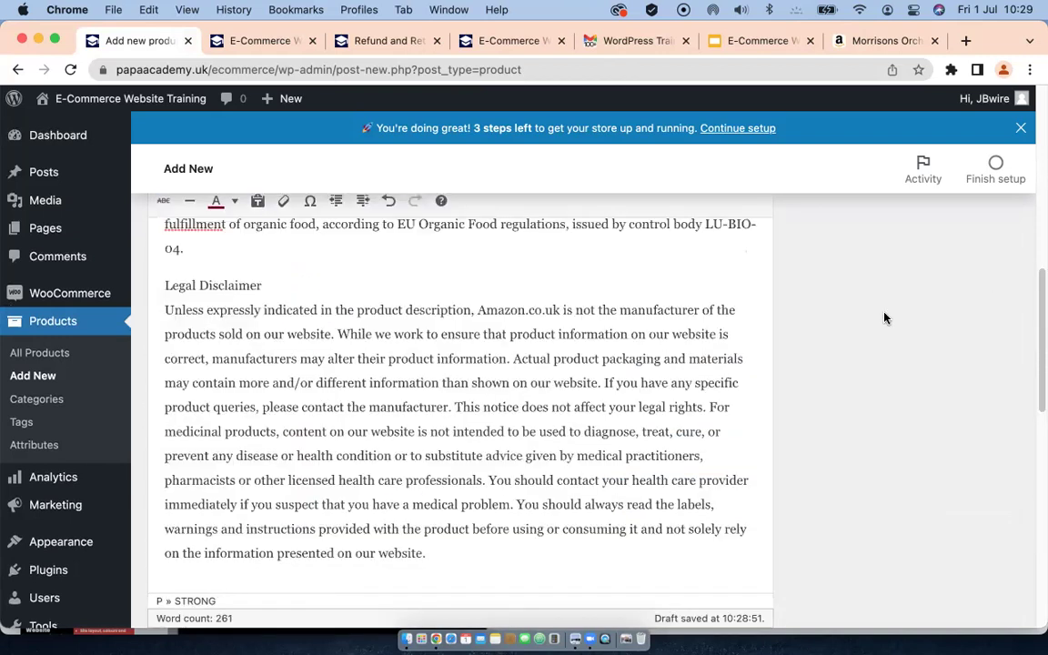
pyautogui.scroll(15, 885, 318)
# Step: Choose Save Image As for the orchard apple shampoo's product image on Amazon
pyautogui.scroll(-1, 883, 317)
pyautogui.scroll(-2, 882, 317)
pyautogui.click(871, 41)
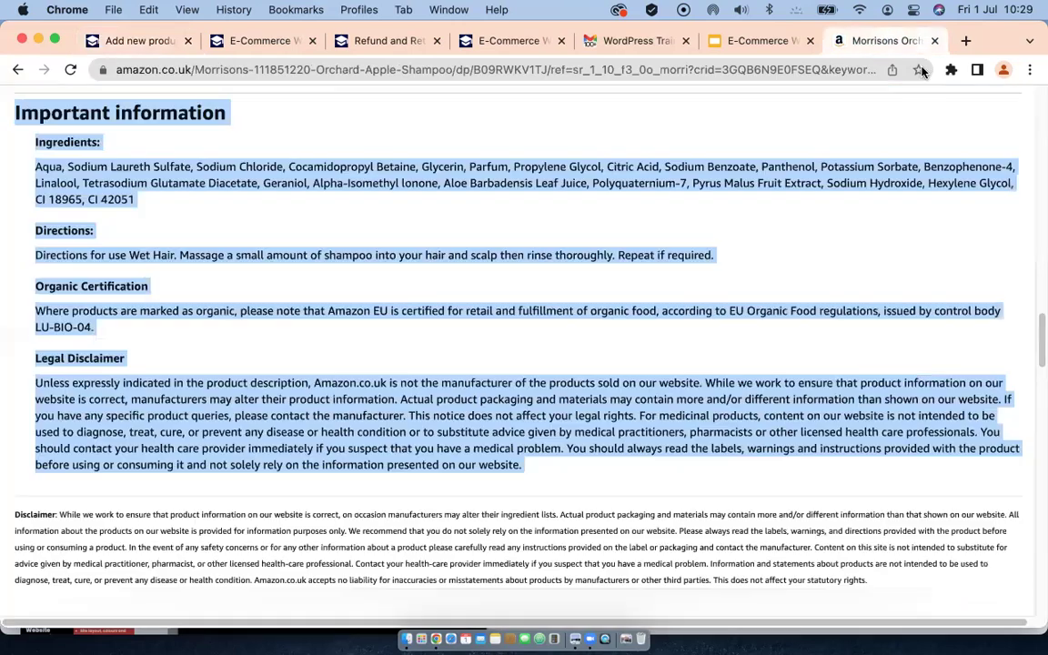
pyautogui.scroll(20, 241, 341)
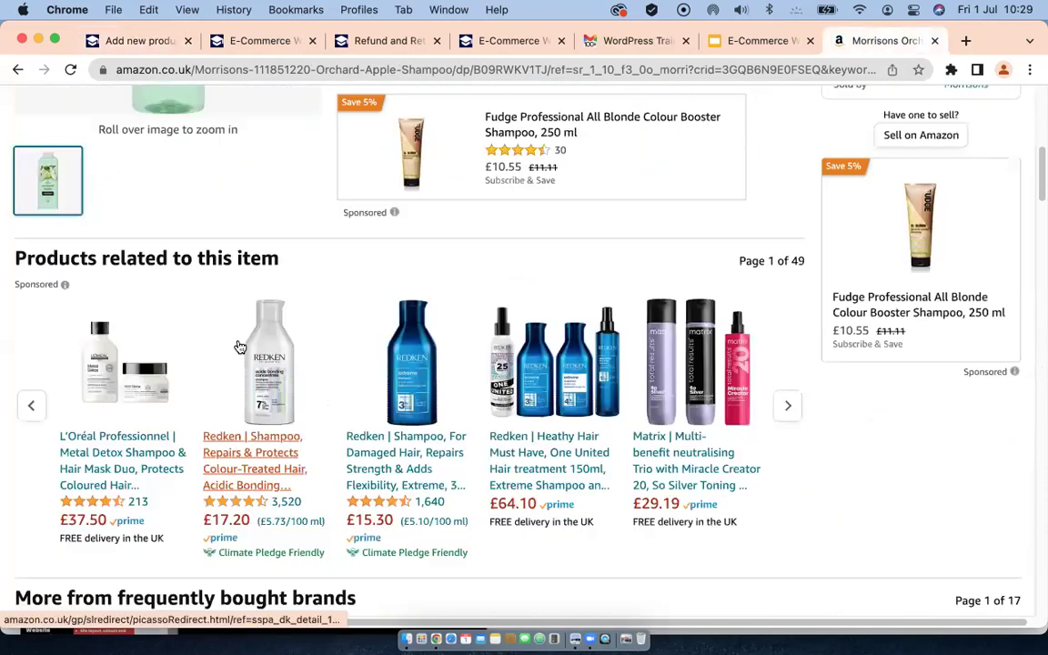
pyautogui.scroll(8, 239, 347)
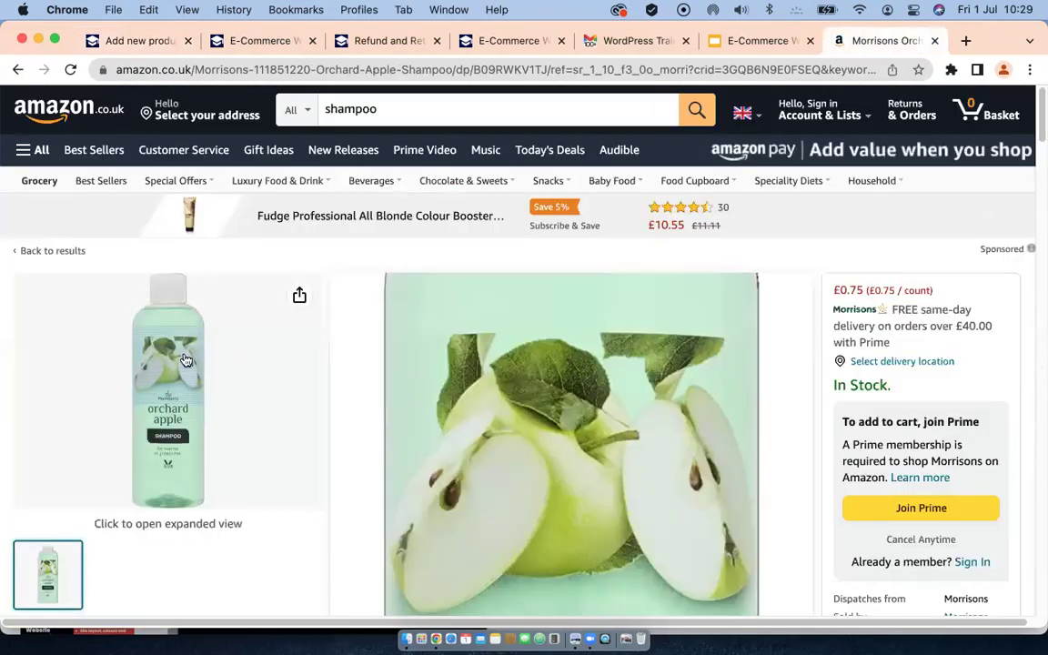
pyautogui.rightClick(185, 354)
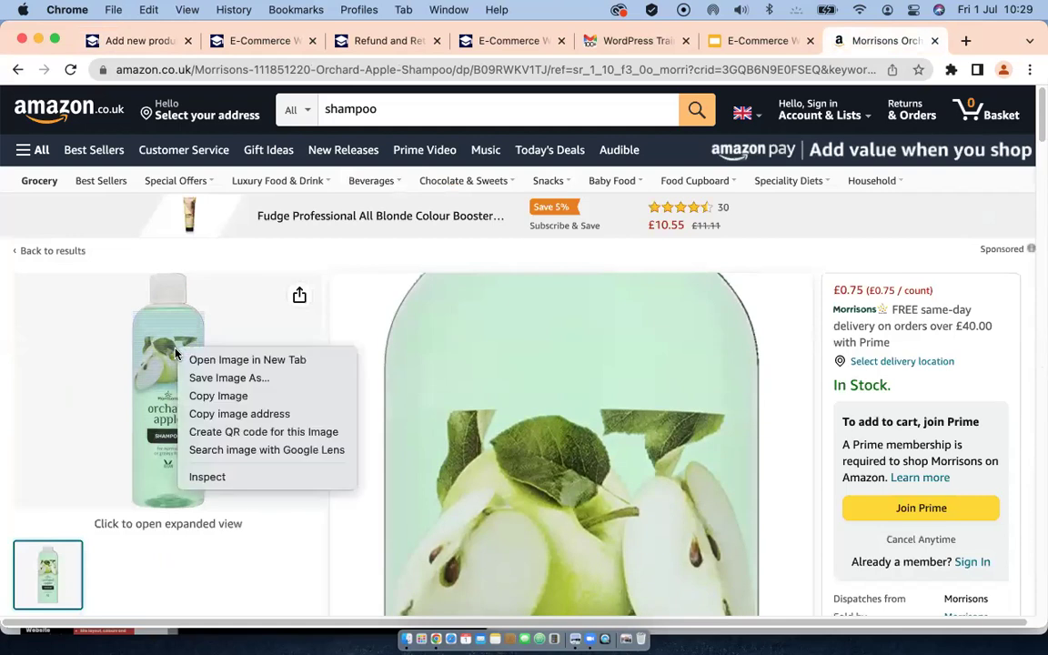
pyautogui.click(213, 380)
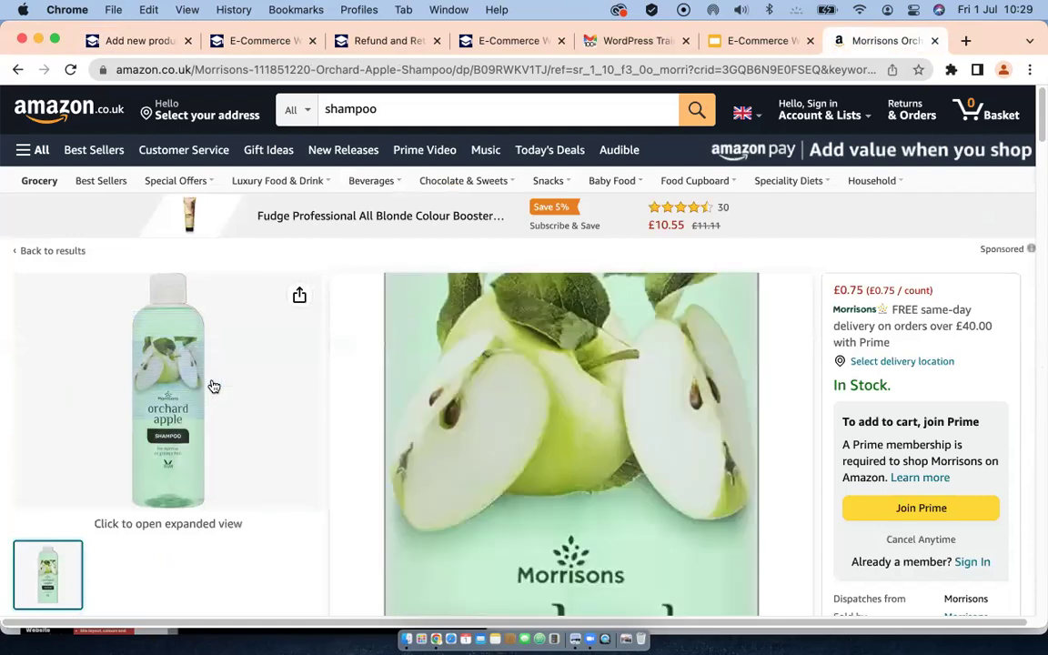
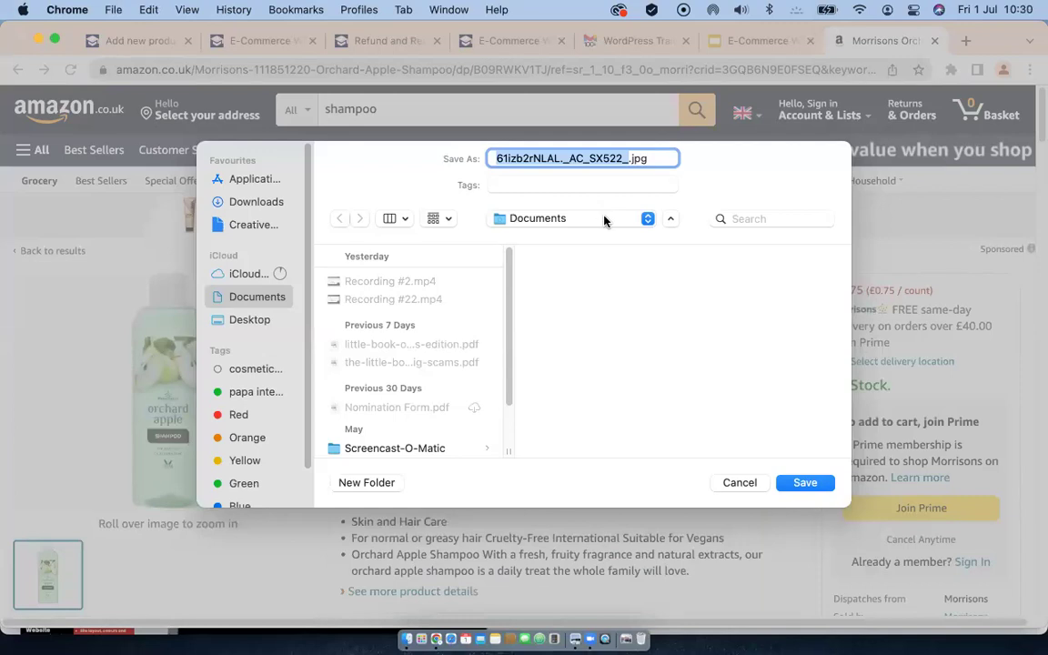
# Step: Save the orchard apple shampoo photo into the Downloads folder
pyautogui.click(648, 218)
pyautogui.click(648, 218)
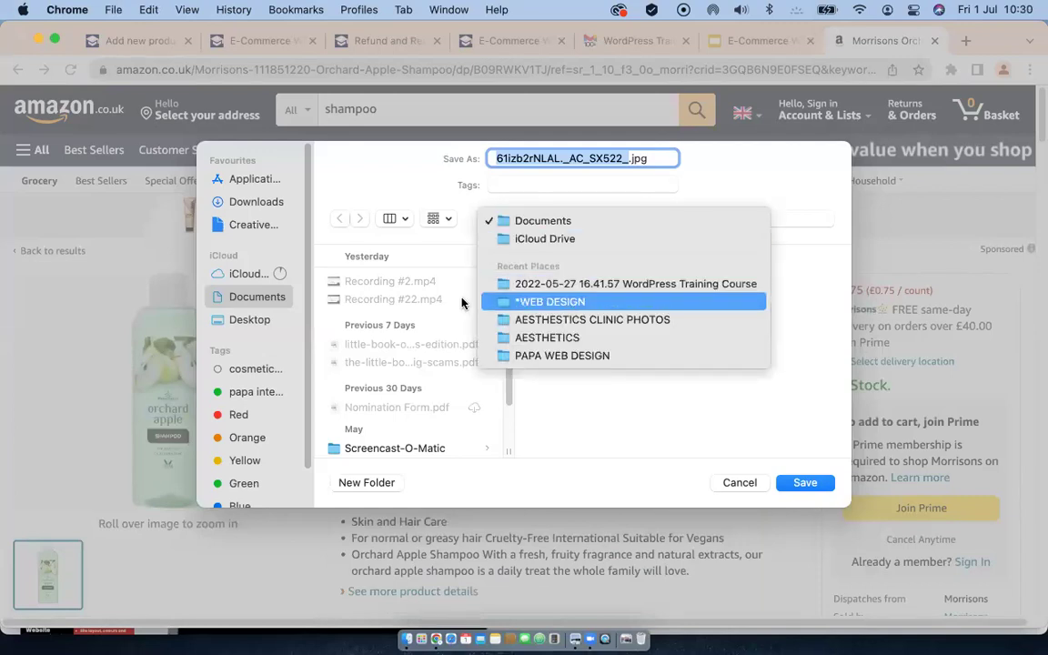
pyautogui.click(243, 209)
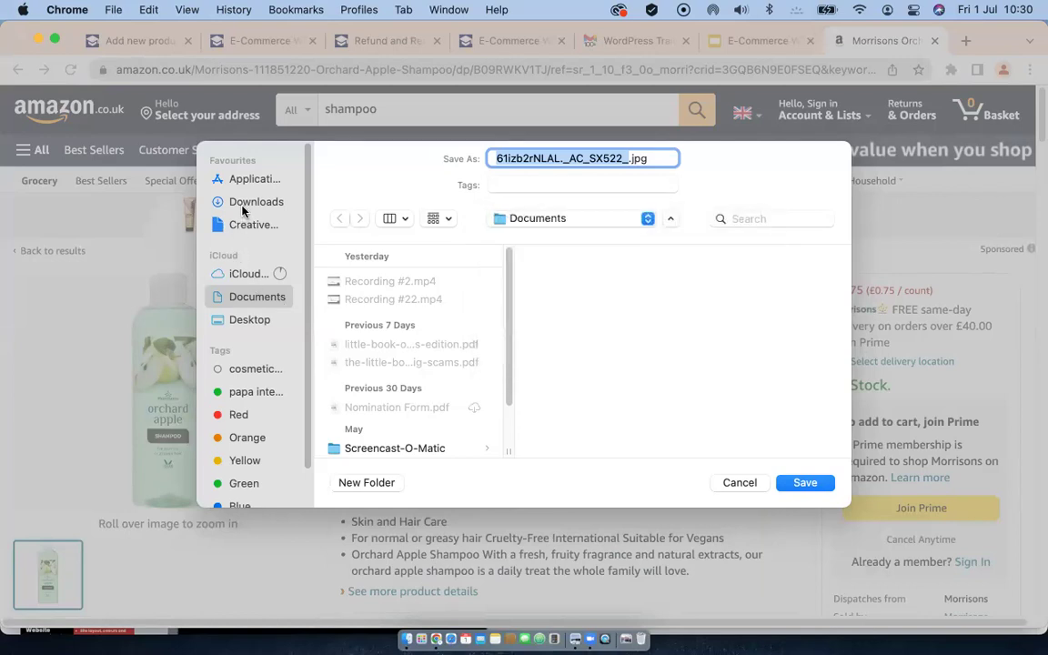
pyautogui.click(241, 202)
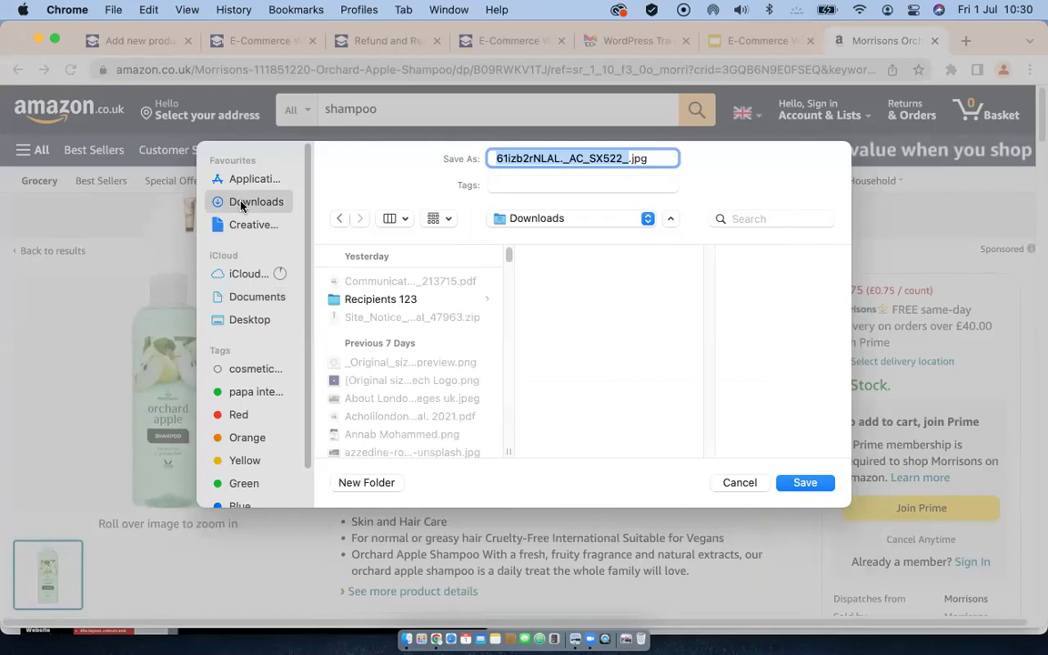
pyautogui.click(804, 482)
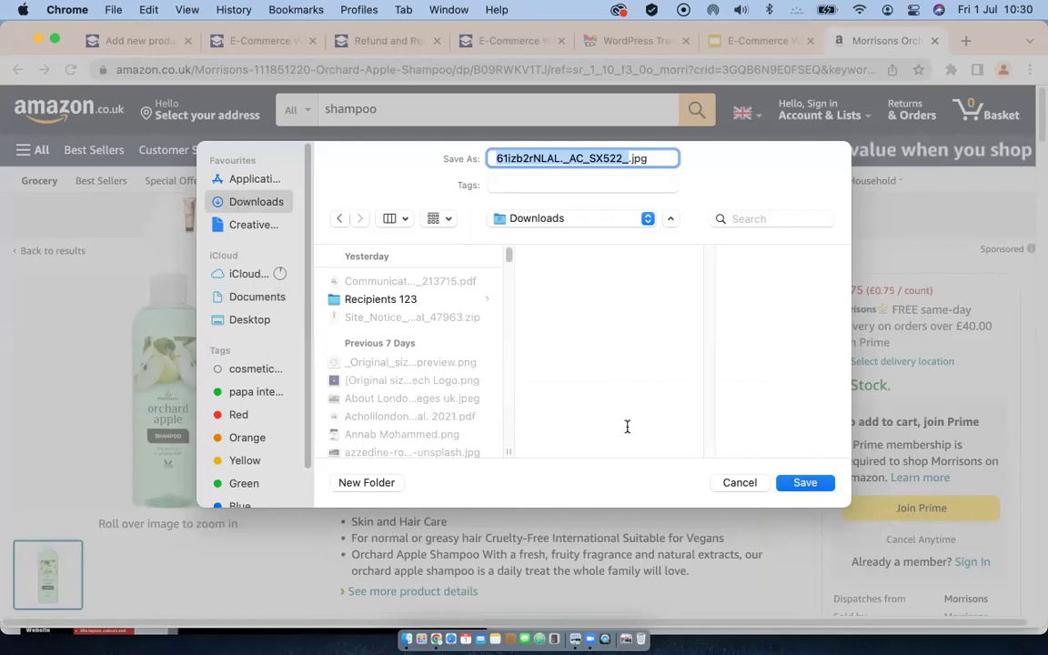
# Step: Save the first Redken product image (41gbLn0AXwL._AC_SR480,480_.jpg) to Downloads
pyautogui.scroll(-10, 472, 392)
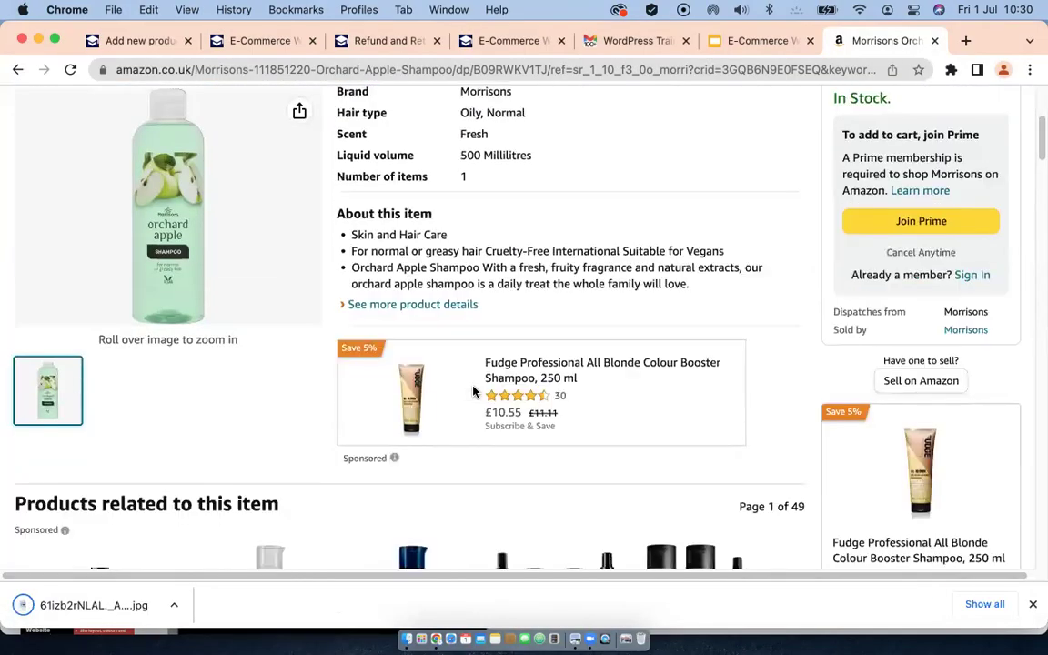
pyautogui.scroll(6, 489, 364)
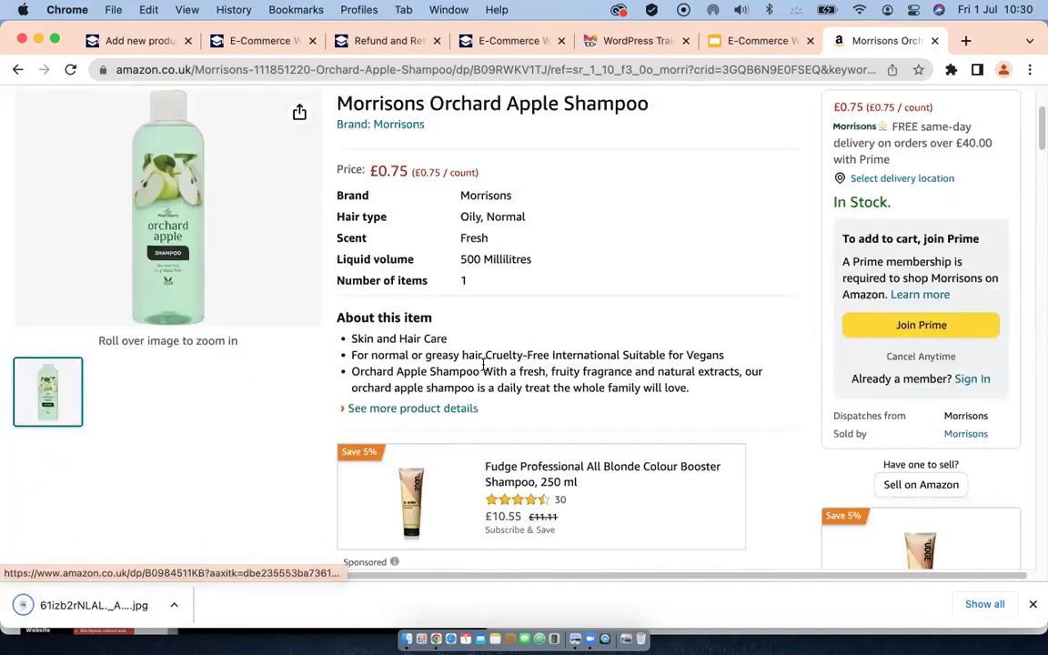
pyautogui.scroll(4, 555, 330)
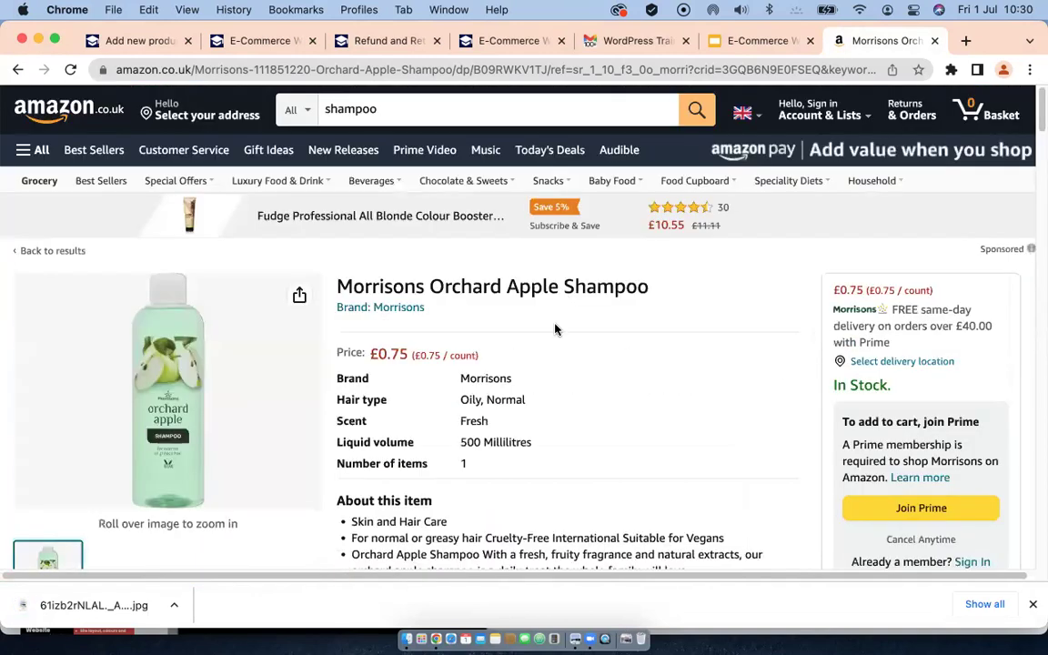
pyautogui.scroll(-12, 556, 329)
pyautogui.scroll(-2, 554, 330)
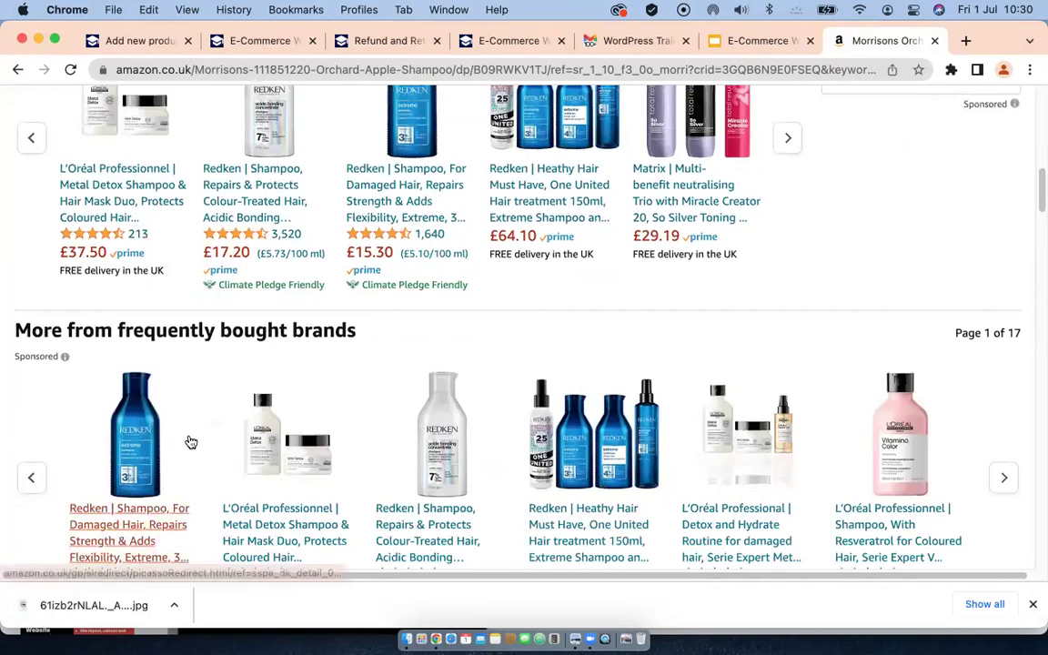
pyautogui.rightClick(133, 435)
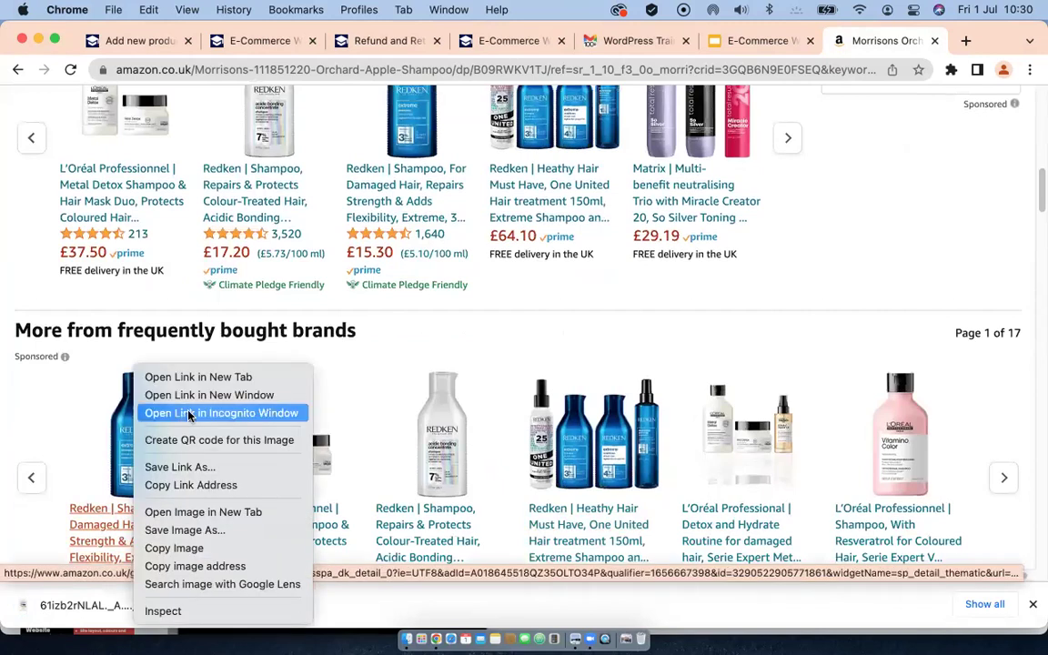
pyautogui.click(203, 532)
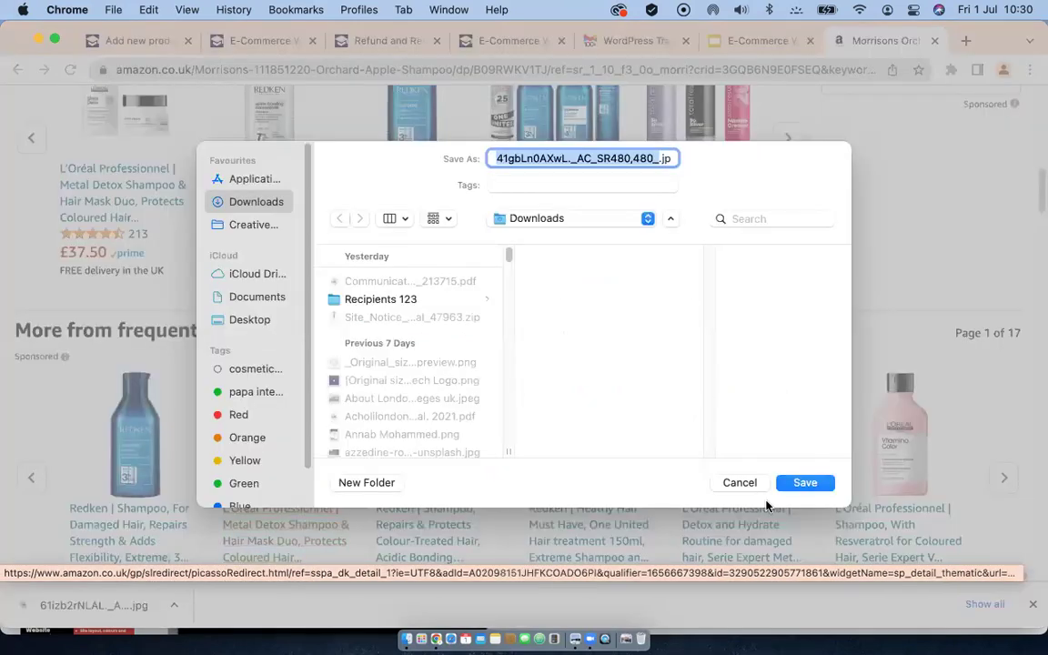
pyautogui.click(805, 485)
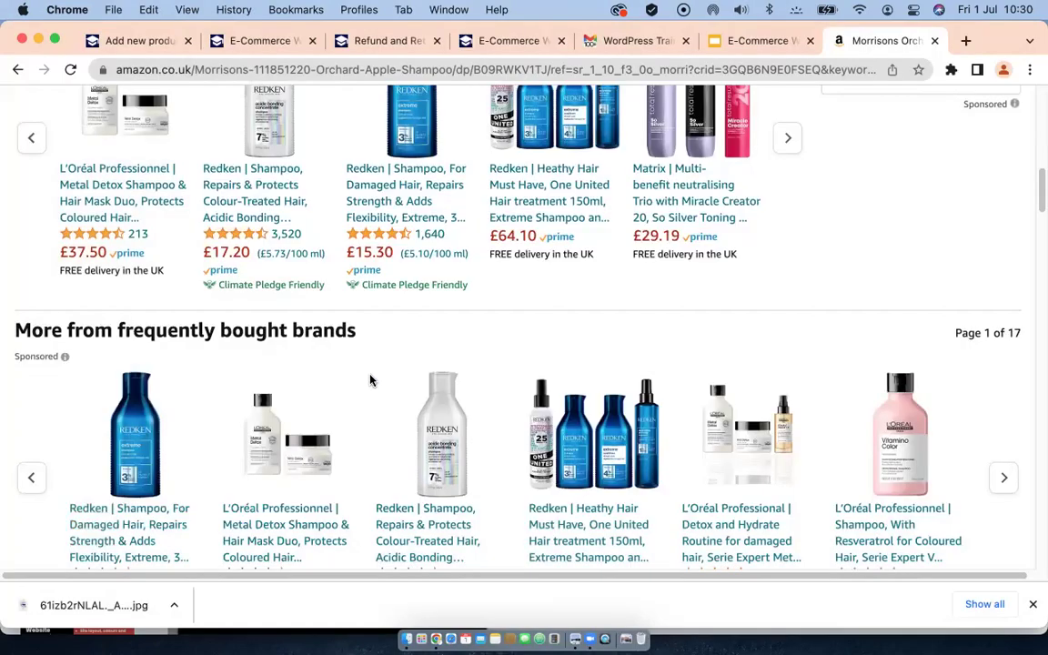
pyautogui.scroll(10, 381, 381)
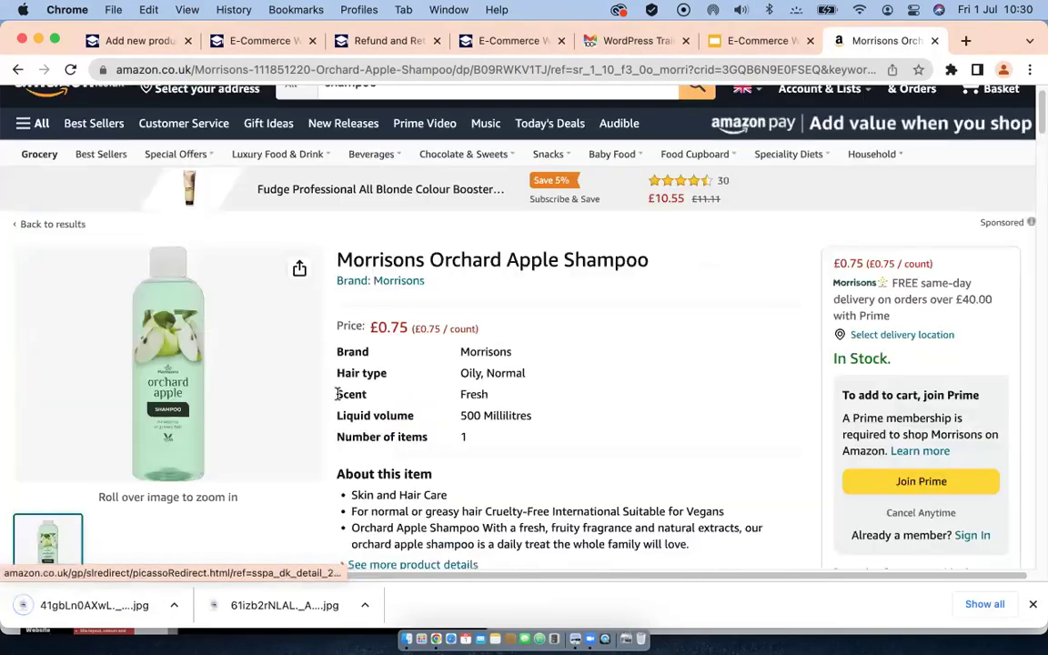
# Step: Back in WordPress, tick the Shampoo category for the new product
pyautogui.click(110, 40)
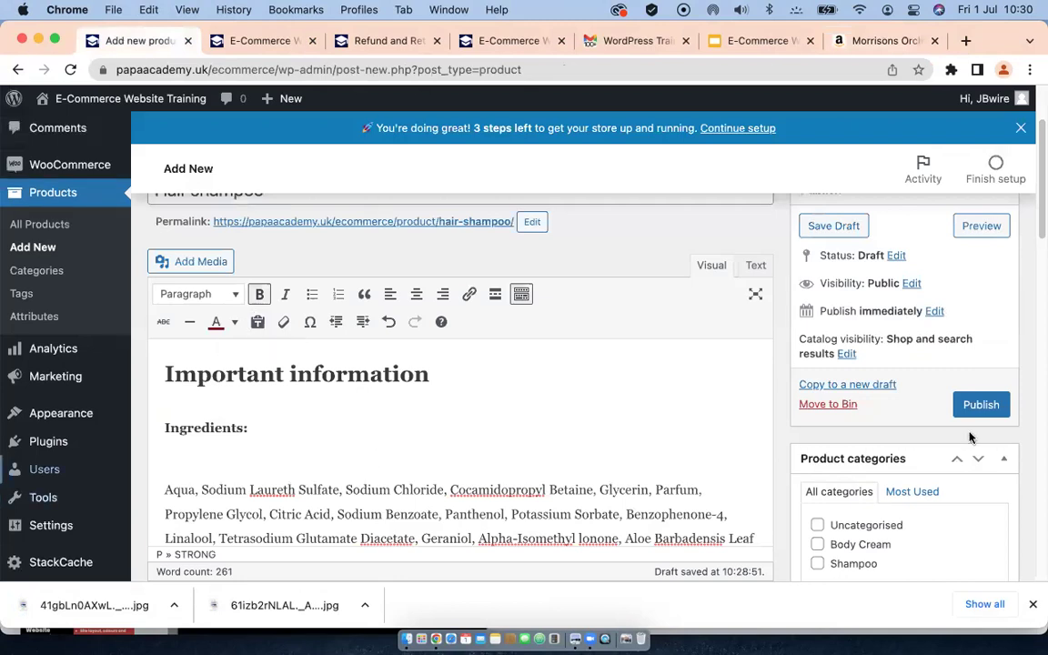
pyautogui.scroll(-1, 942, 433)
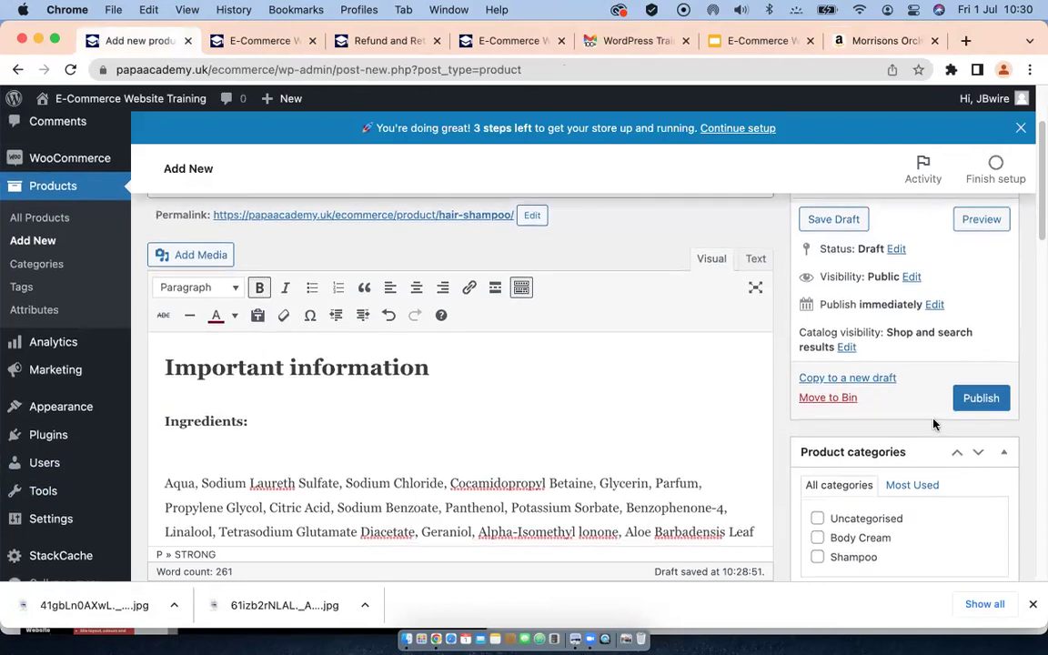
pyautogui.scroll(-2, 934, 423)
pyautogui.scroll(-3, 935, 425)
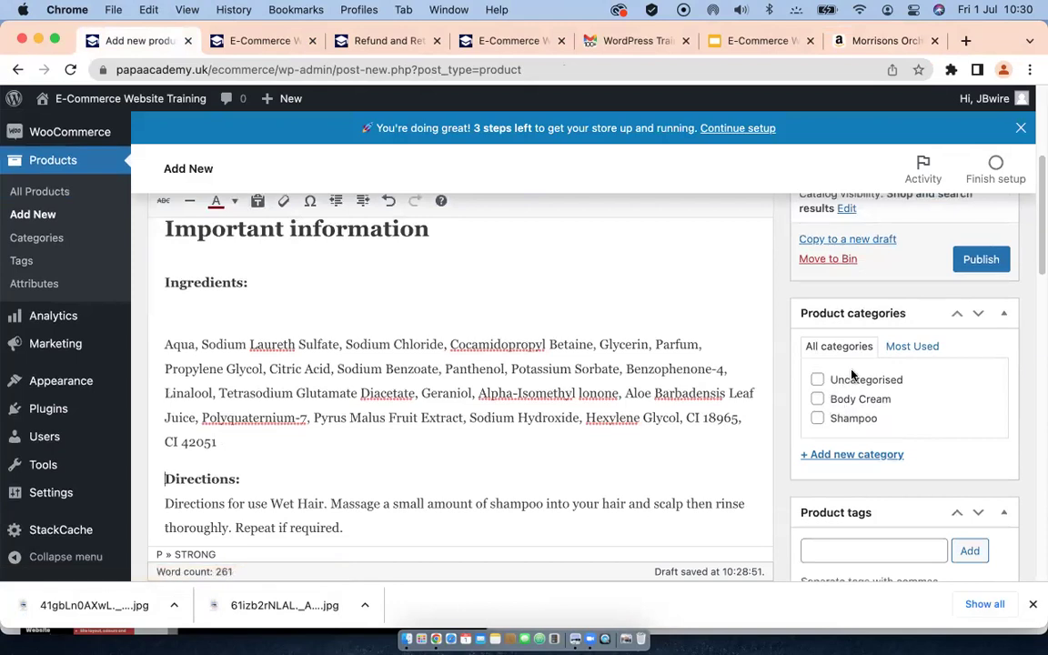
pyautogui.scroll(5, 547, 376)
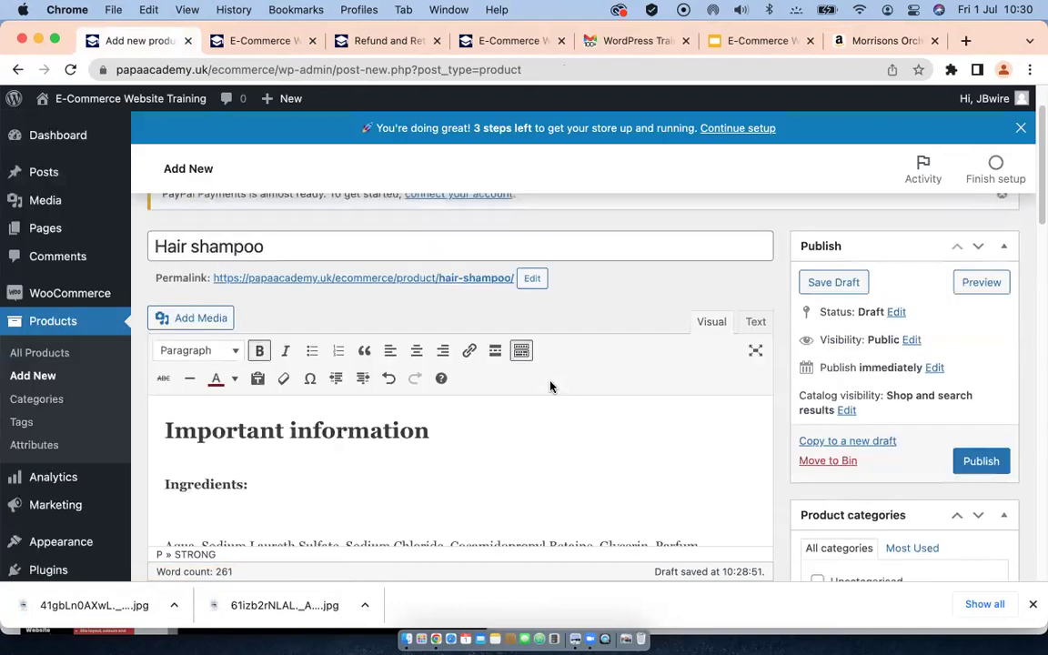
pyautogui.scroll(-3, 550, 382)
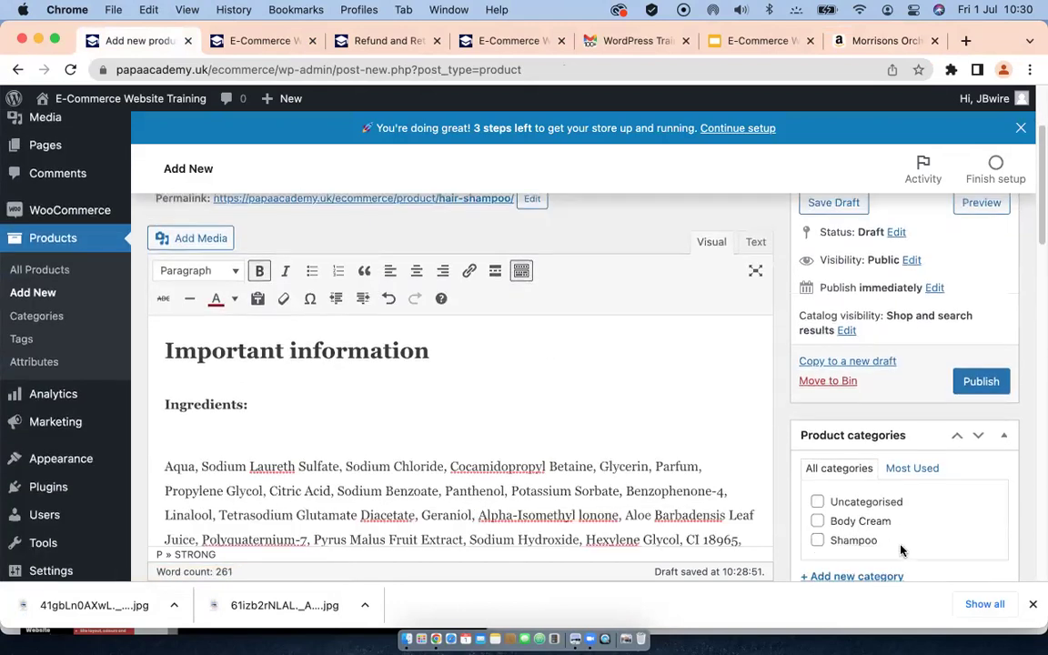
pyautogui.click(817, 540)
pyautogui.scroll(-5, 882, 541)
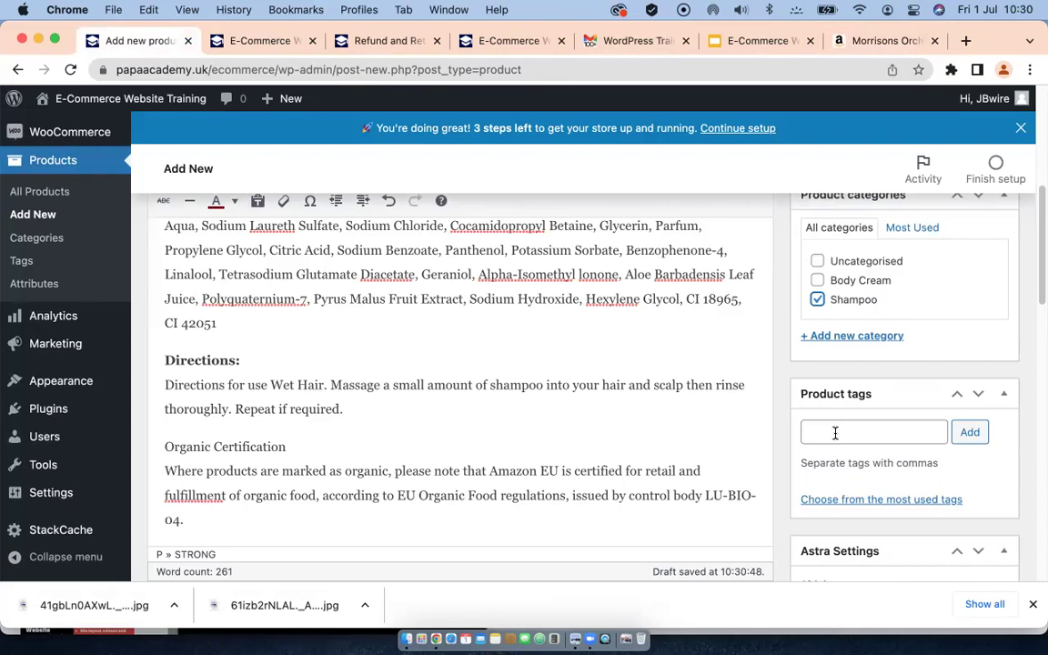
# Step: Add the product tag 'shampoo'
pyautogui.click(837, 434)
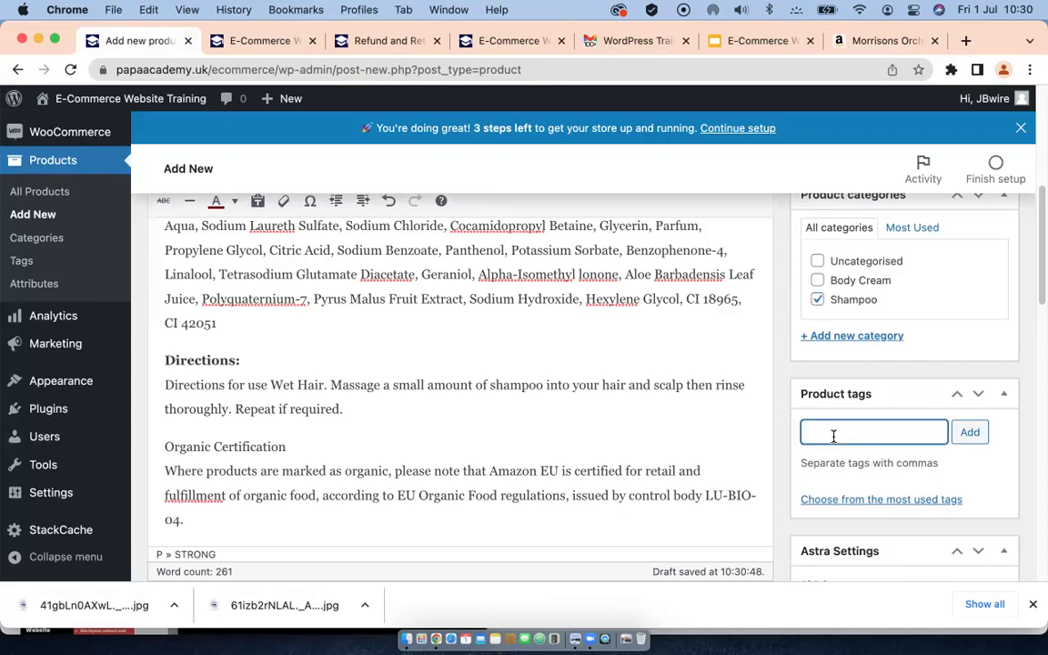
pyautogui.write('shampoo')
pyautogui.click(971, 433)
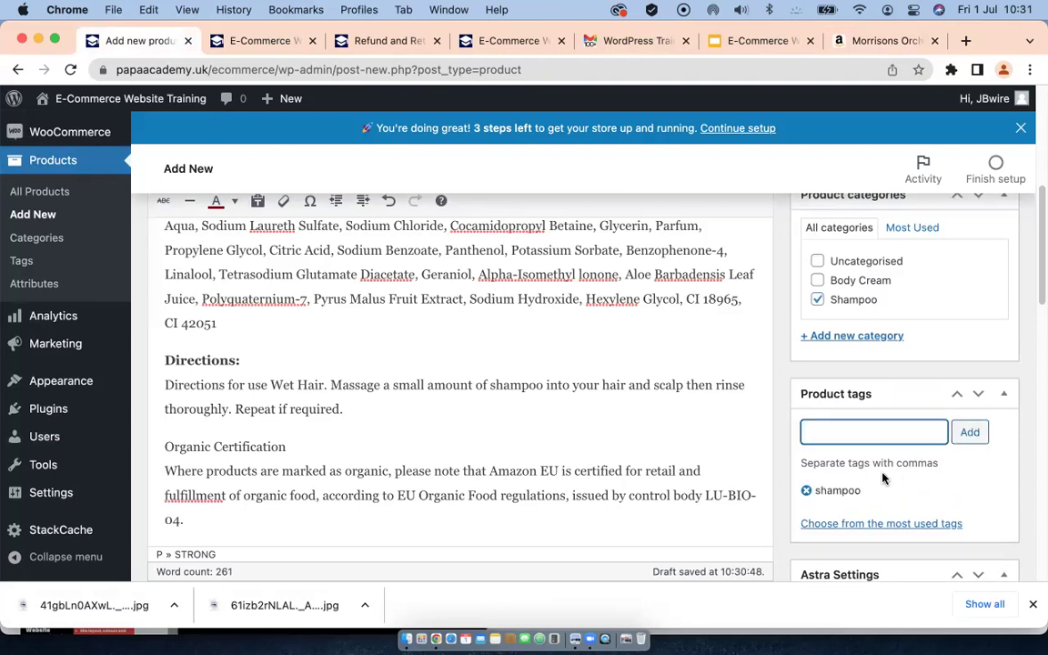
pyautogui.scroll(-3, 883, 478)
pyautogui.scroll(-5, 883, 474)
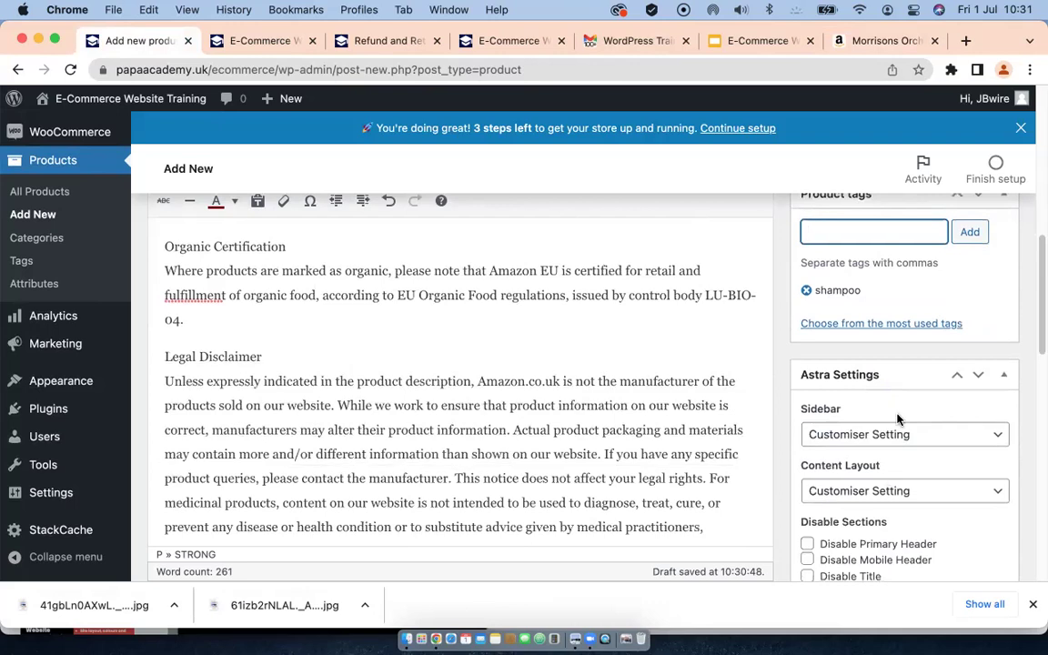
# Step: Set the Astra sidebar to No Sidebar, keeping Content Layout at Customiser Setting
pyautogui.scroll(-3, 892, 415)
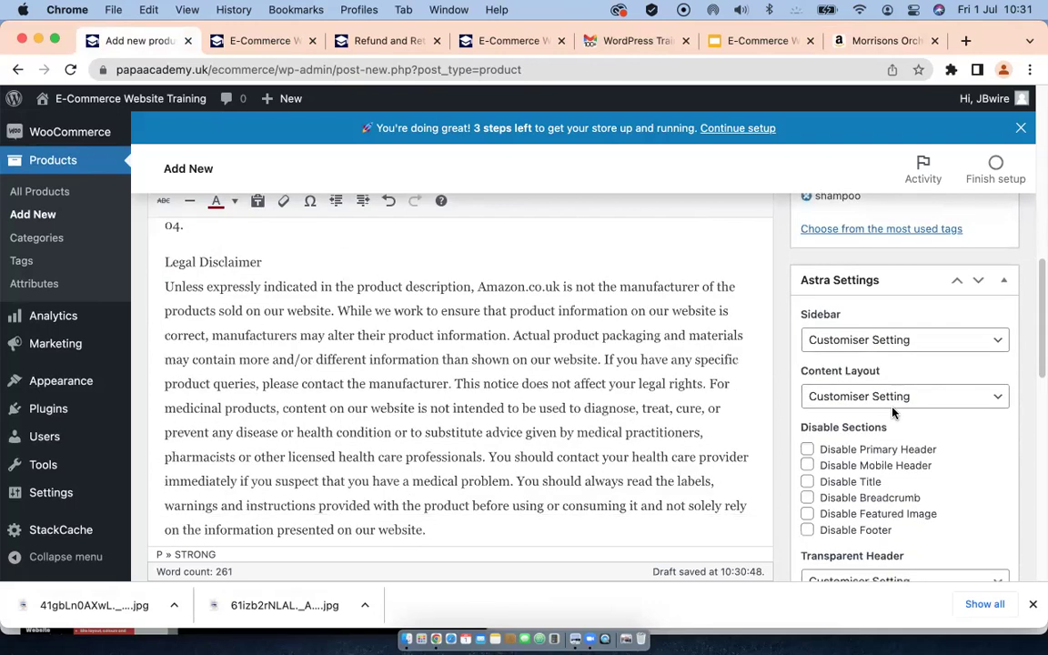
pyautogui.click(937, 343)
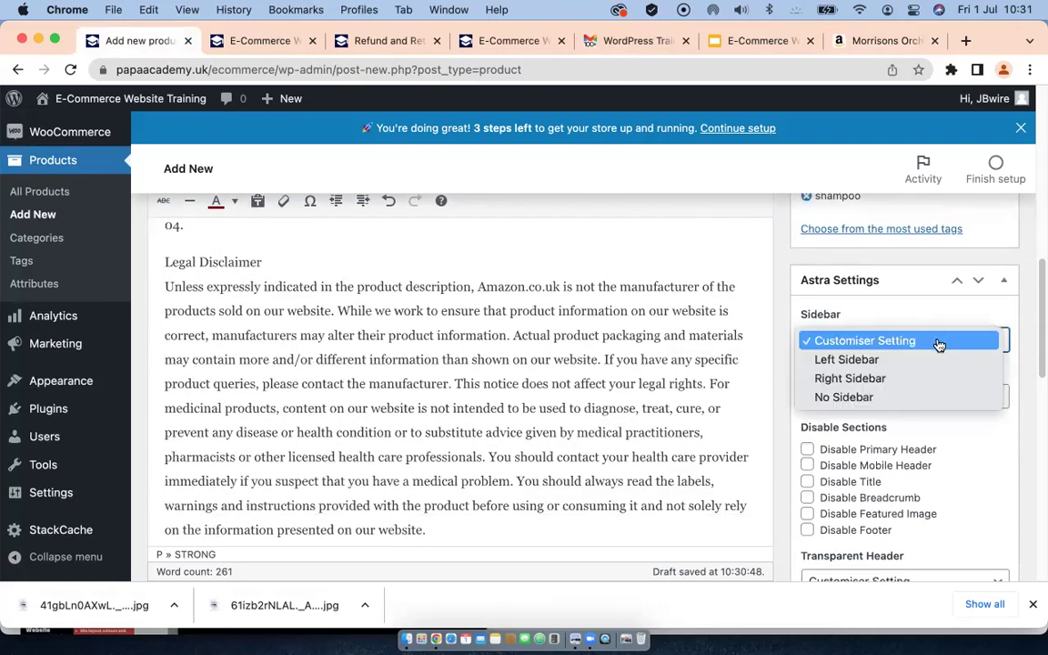
pyautogui.click(841, 397)
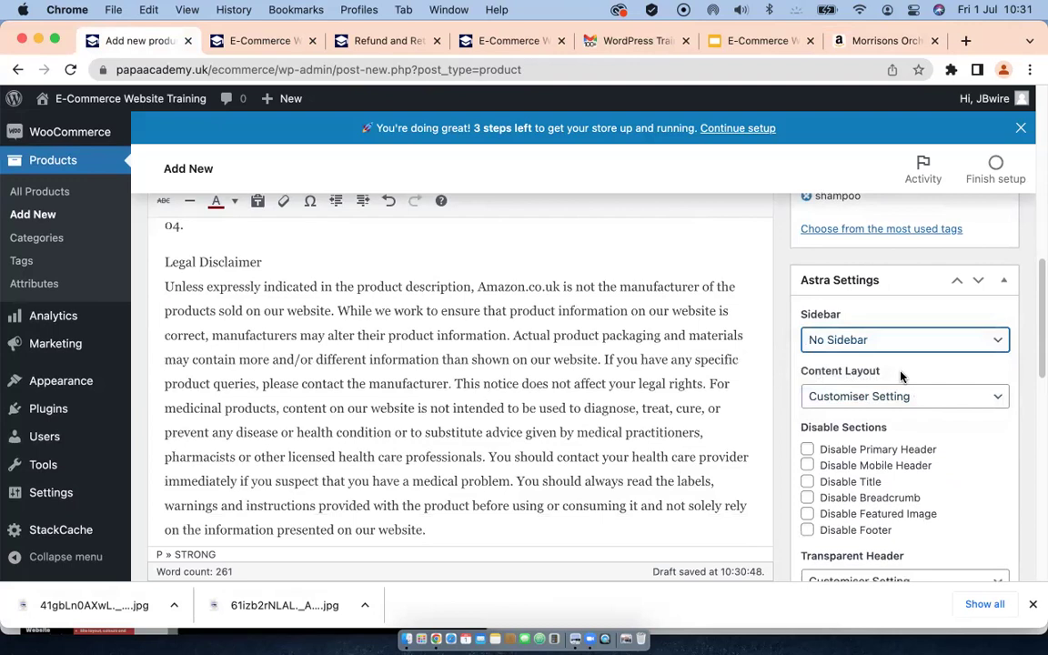
pyautogui.scroll(-1, 910, 360)
pyautogui.click(917, 344)
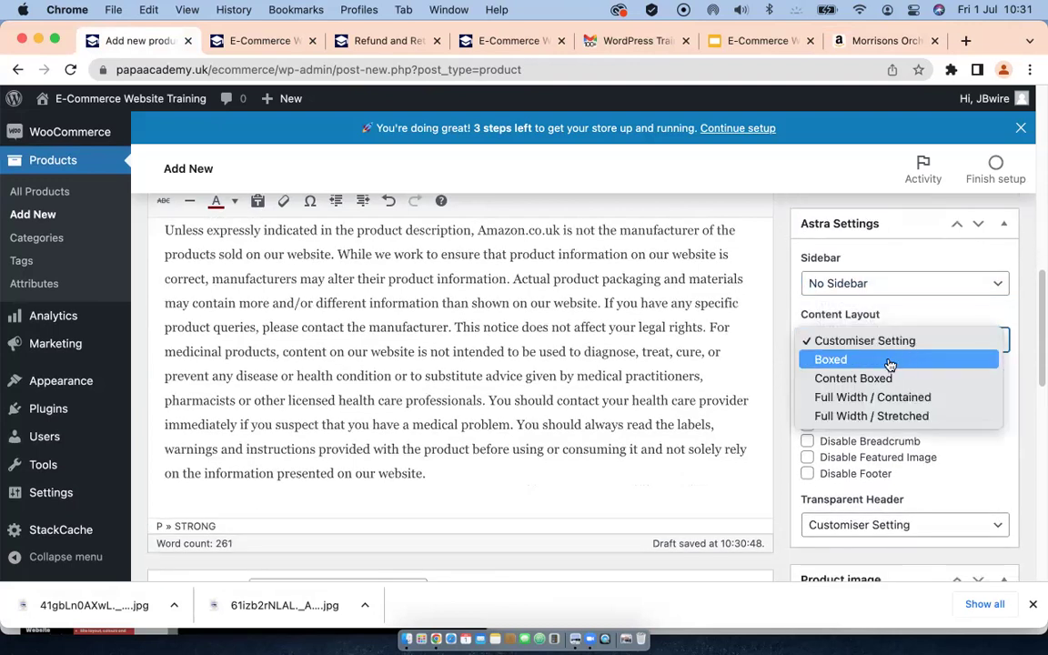
pyautogui.click(943, 316)
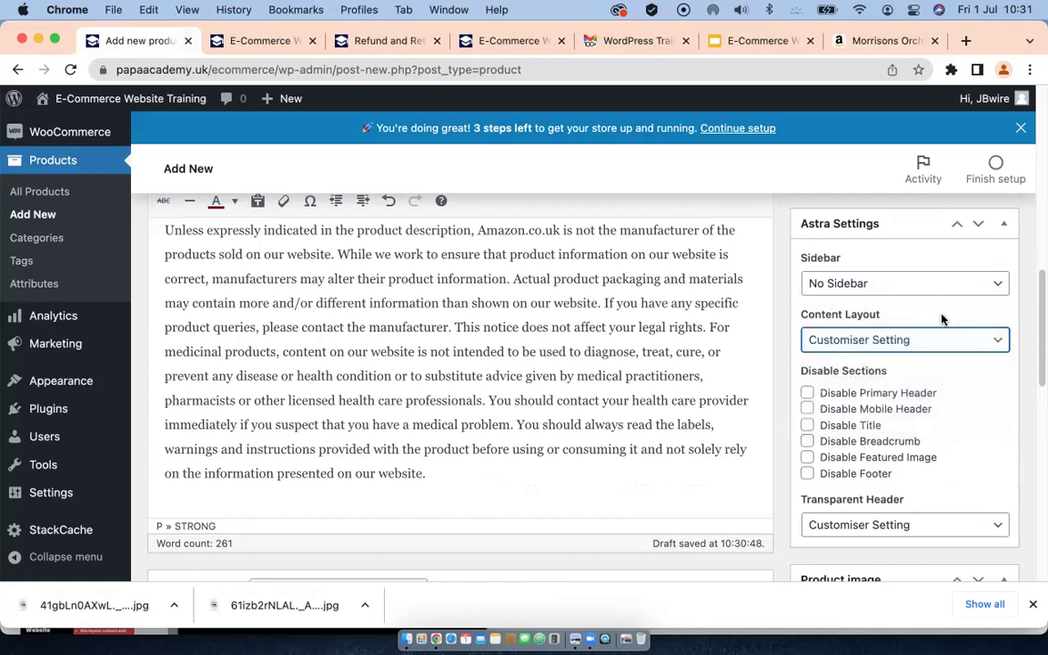
pyautogui.scroll(-1, 869, 421)
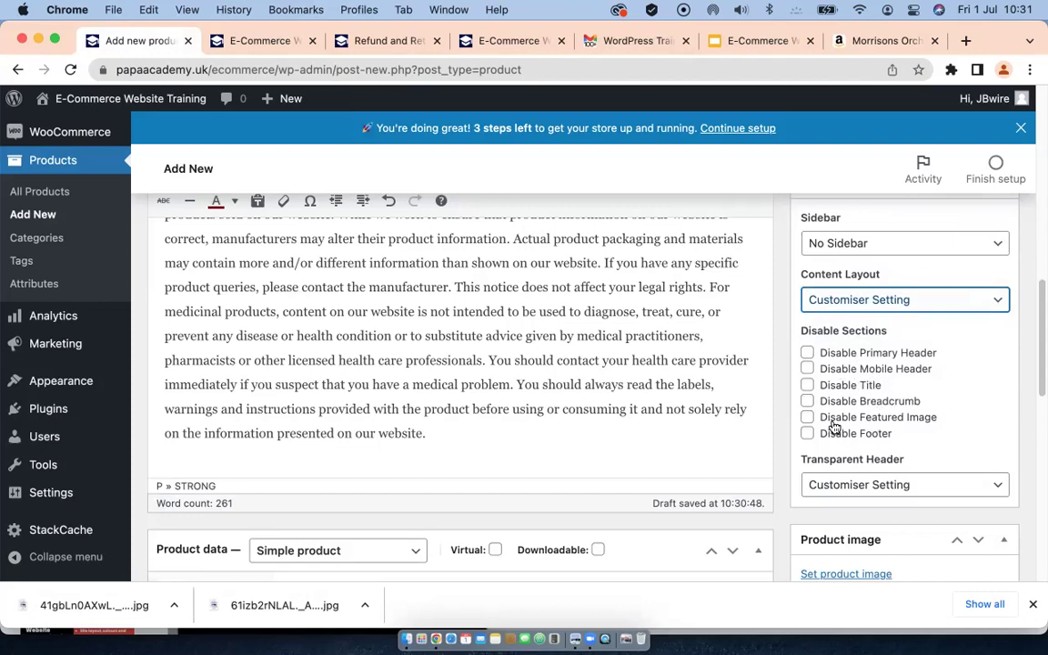
pyautogui.scroll(-3, 855, 391)
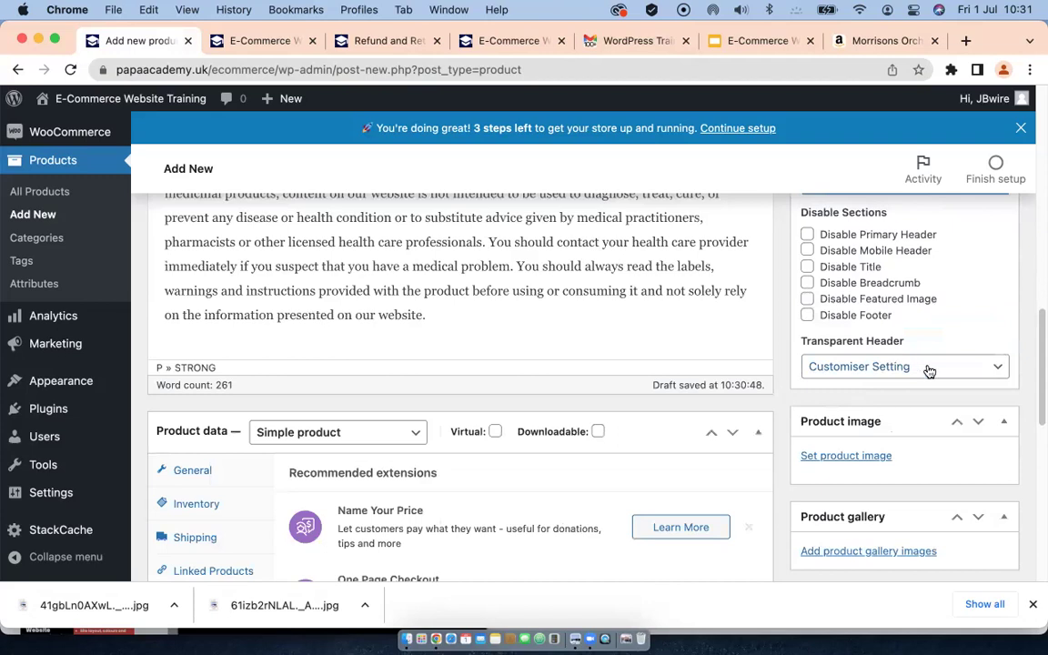
pyautogui.scroll(-2, 866, 421)
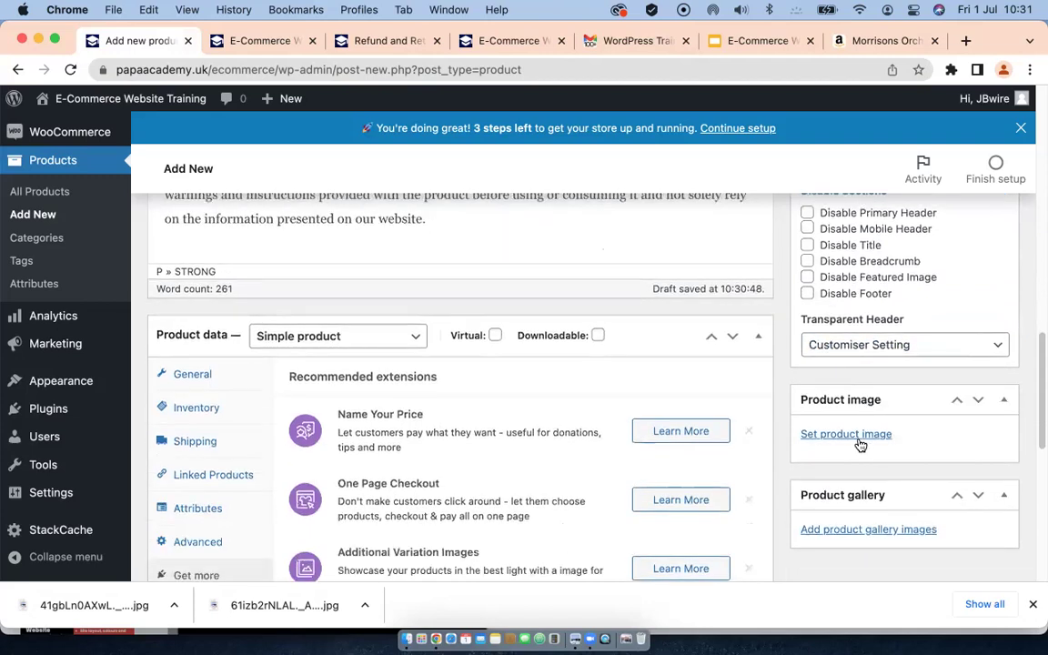
# Step: Upload both downloaded shampoo JPGs to the WordPress media library
pyautogui.click(853, 437)
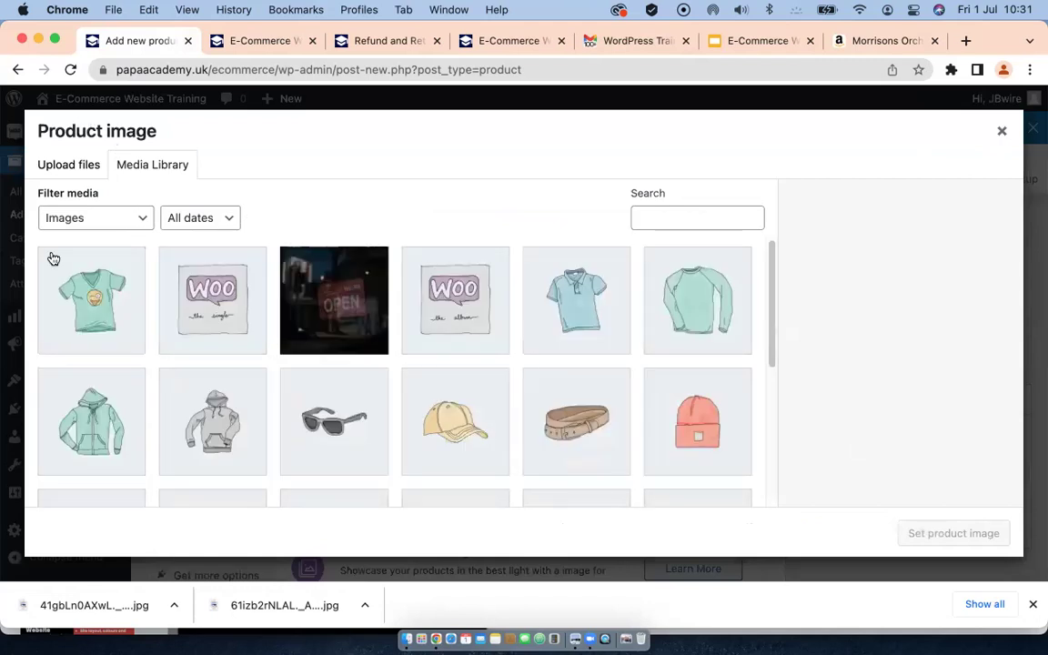
pyautogui.click(60, 167)
pyautogui.click(500, 368)
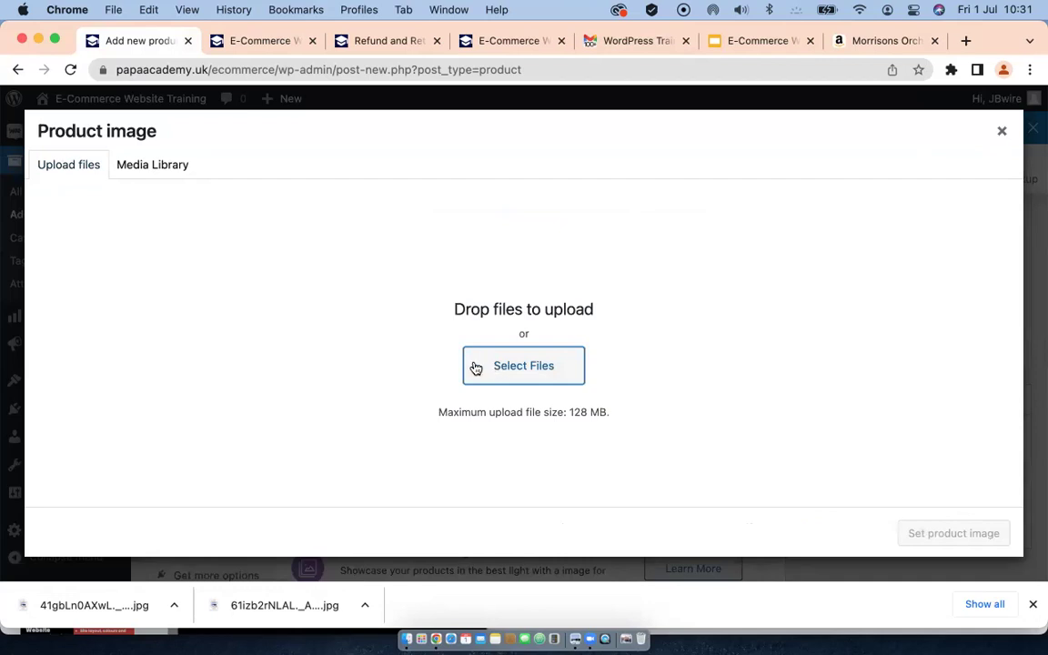
pyautogui.click(475, 368)
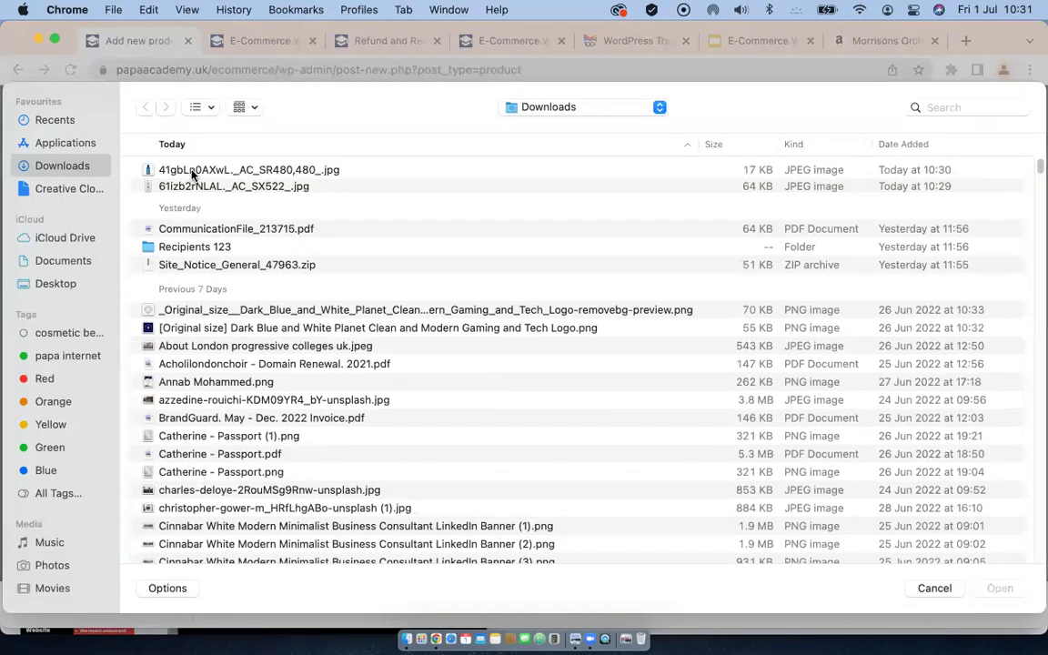
pyautogui.click(192, 172)
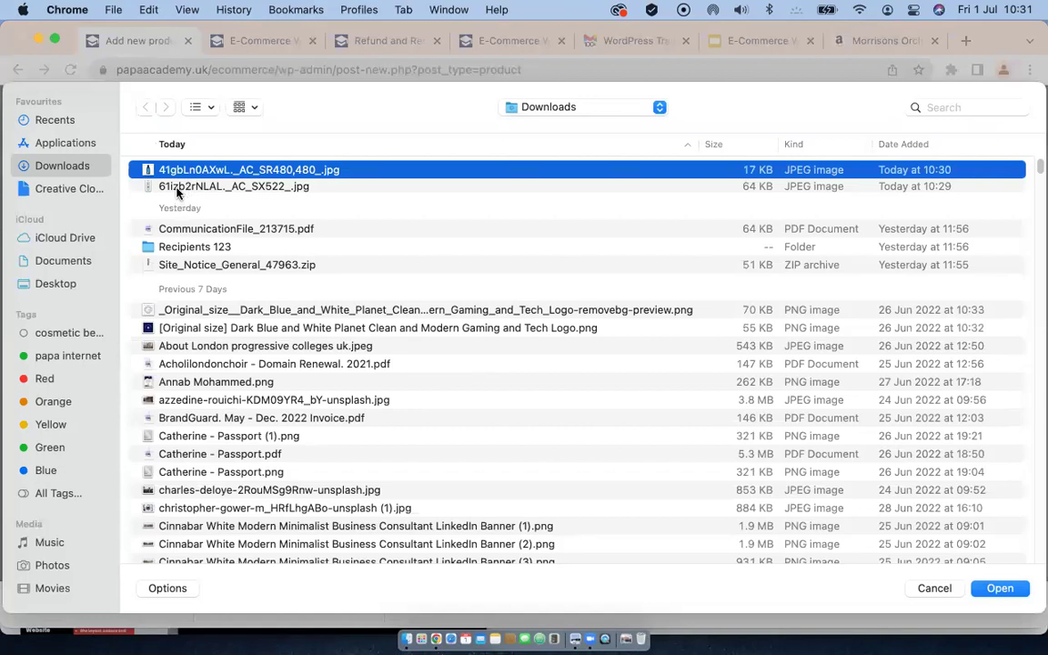
pyautogui.keyDown('shift'); pyautogui.click(205, 187); pyautogui.keyUp('shift')
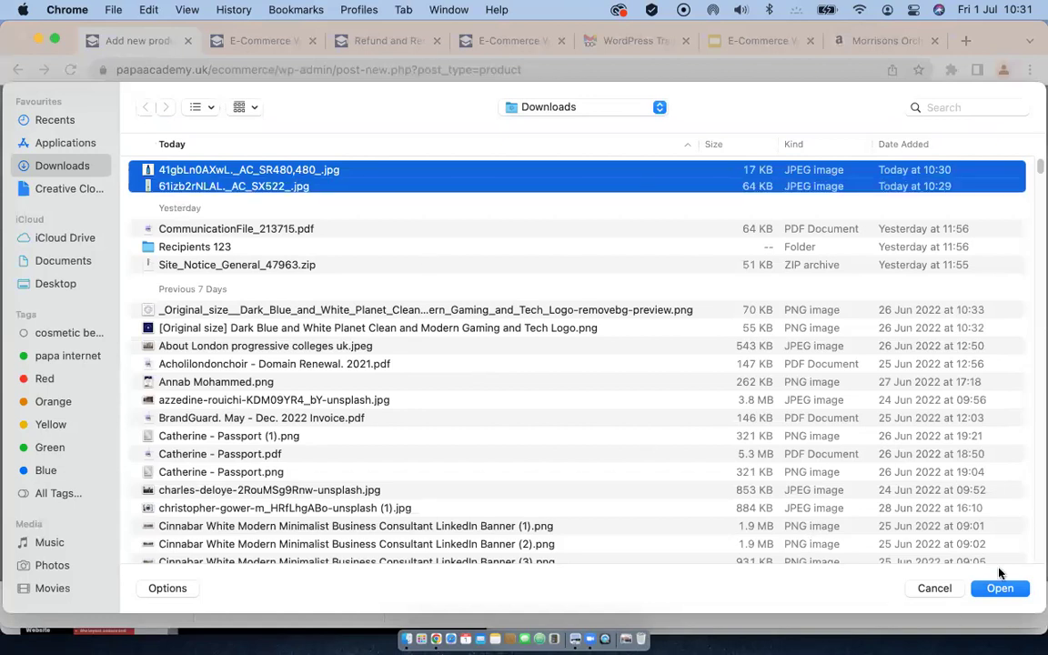
pyautogui.click(998, 589)
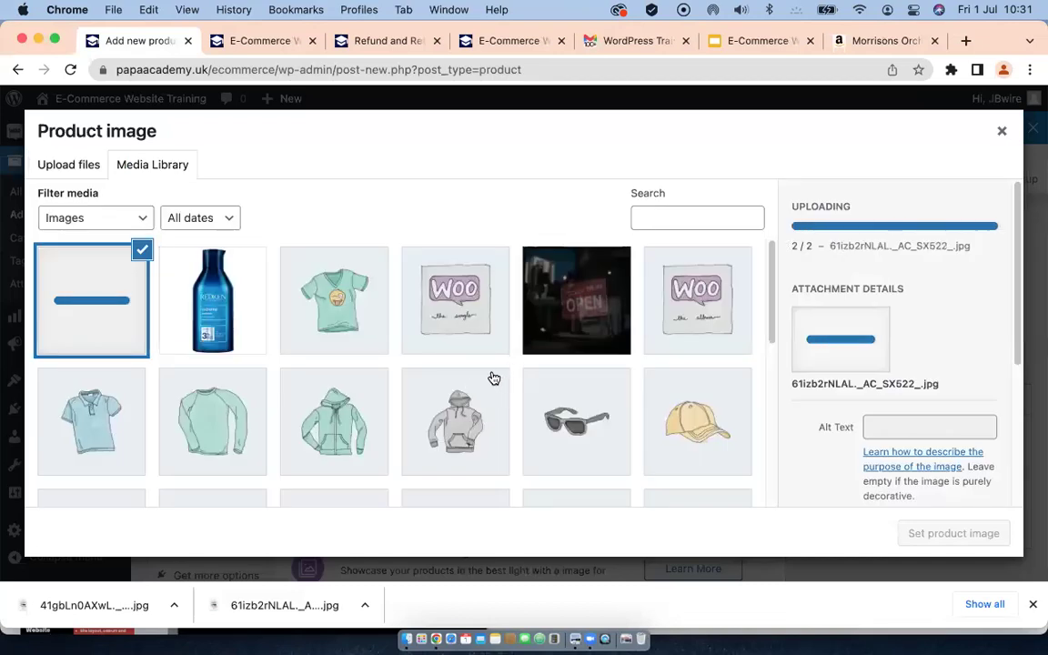
# Step: Set the orchard apple picture as the product image
pyautogui.click(93, 295)
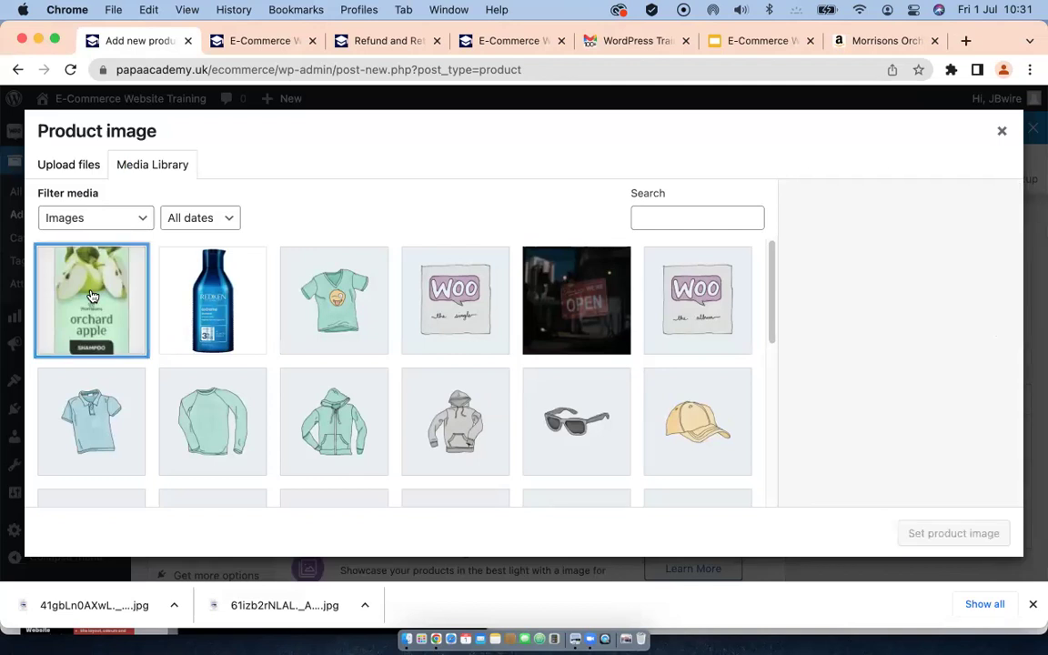
pyautogui.click(91, 296)
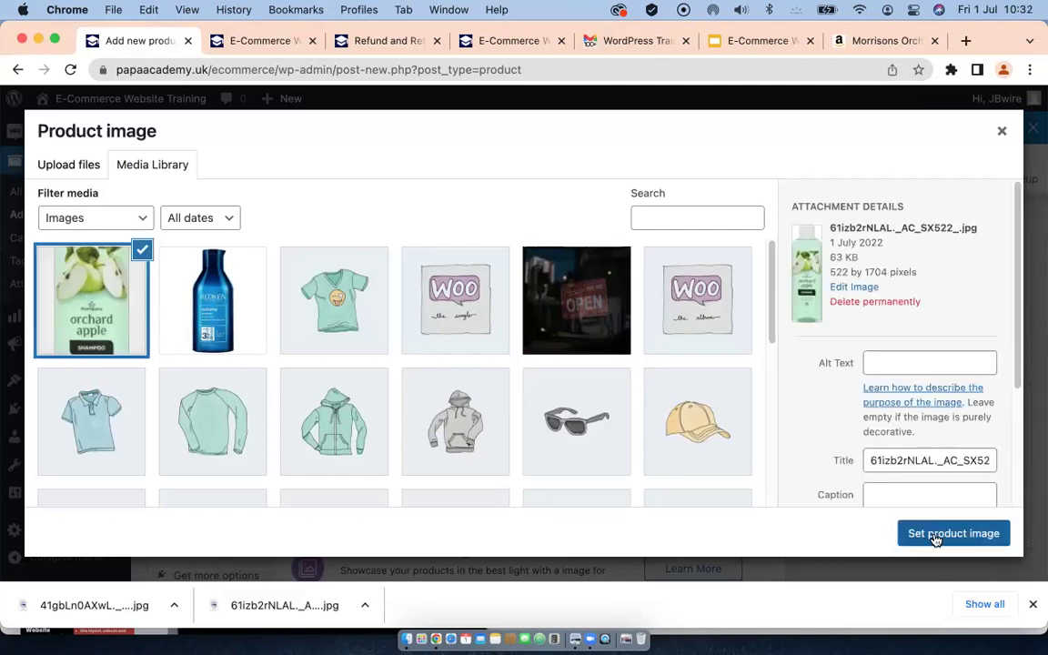
pyautogui.click(952, 533)
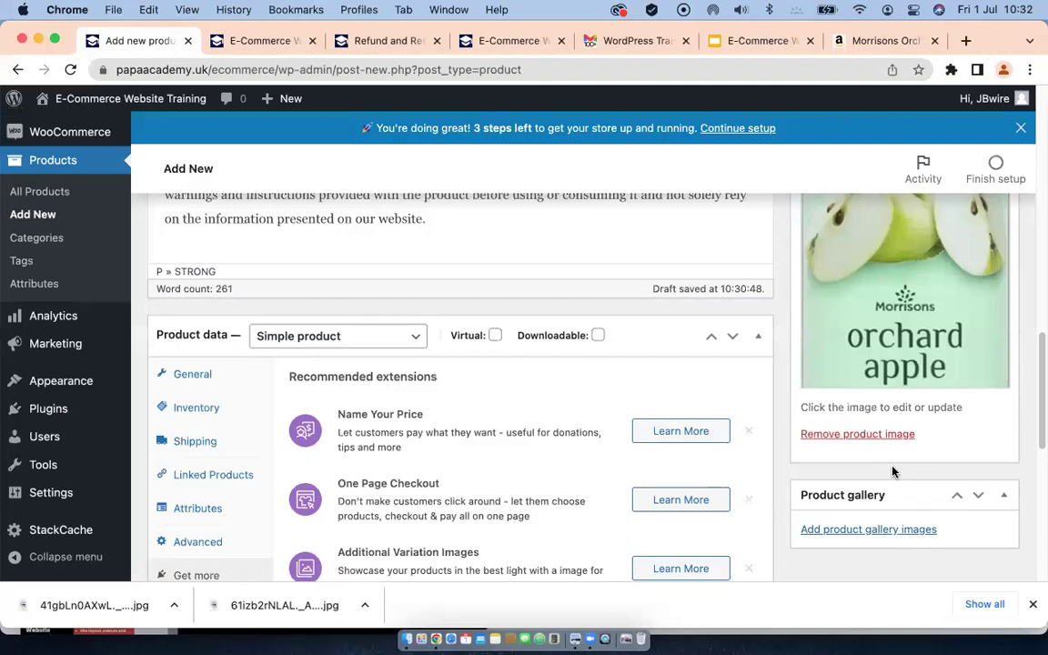
# Step: Add the Redken bottle, grey hoodie and long-sleeve tee to the gallery, then publish the product
pyautogui.click(860, 530)
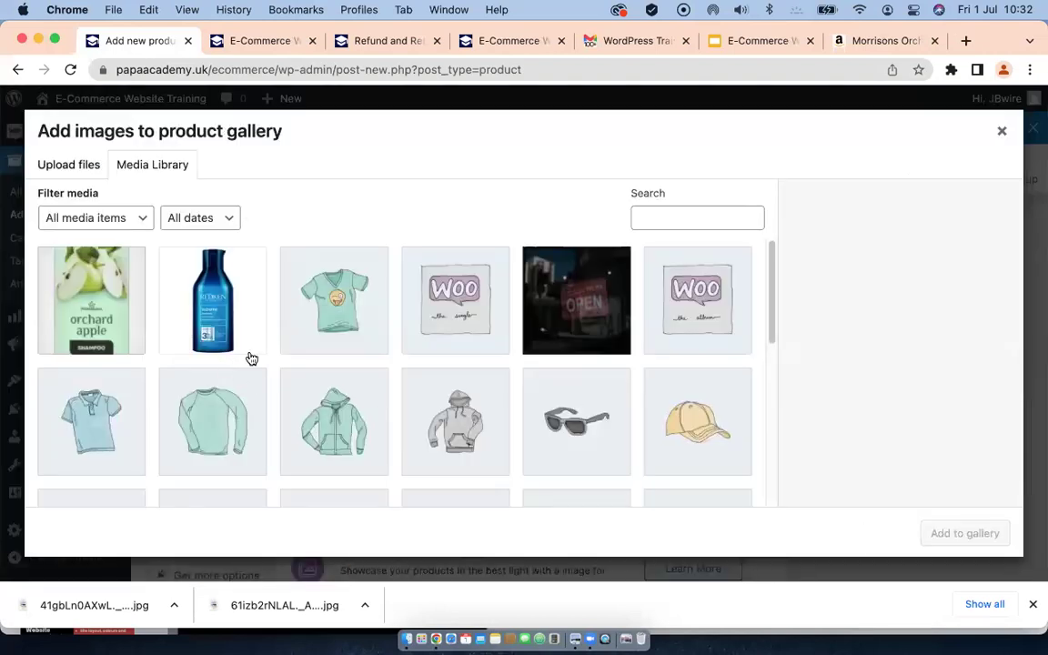
pyautogui.click(206, 289)
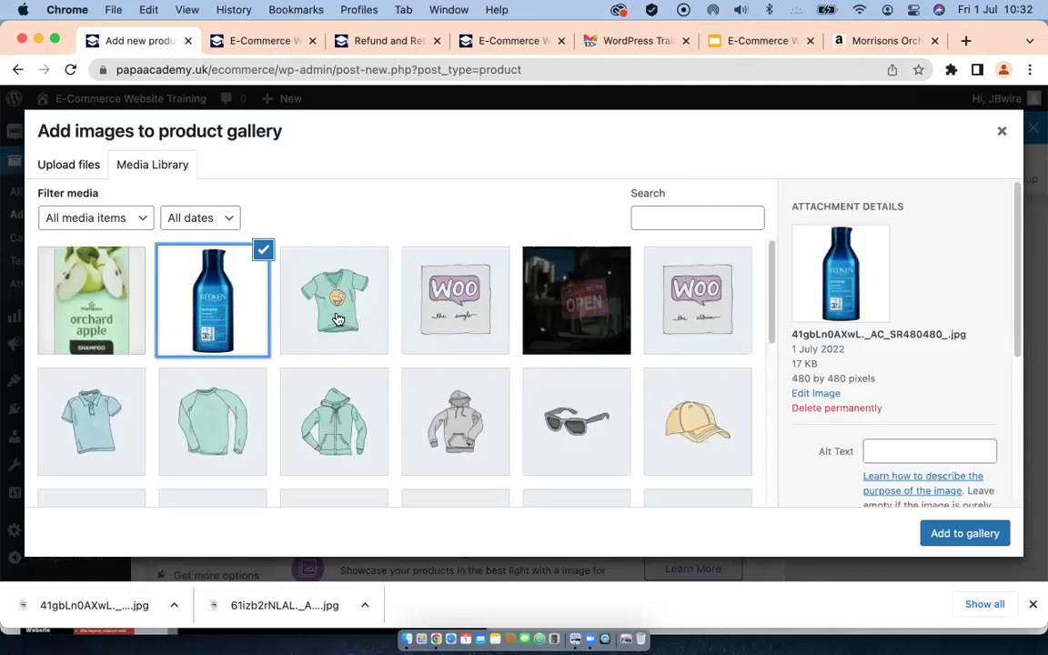
pyautogui.click(407, 389)
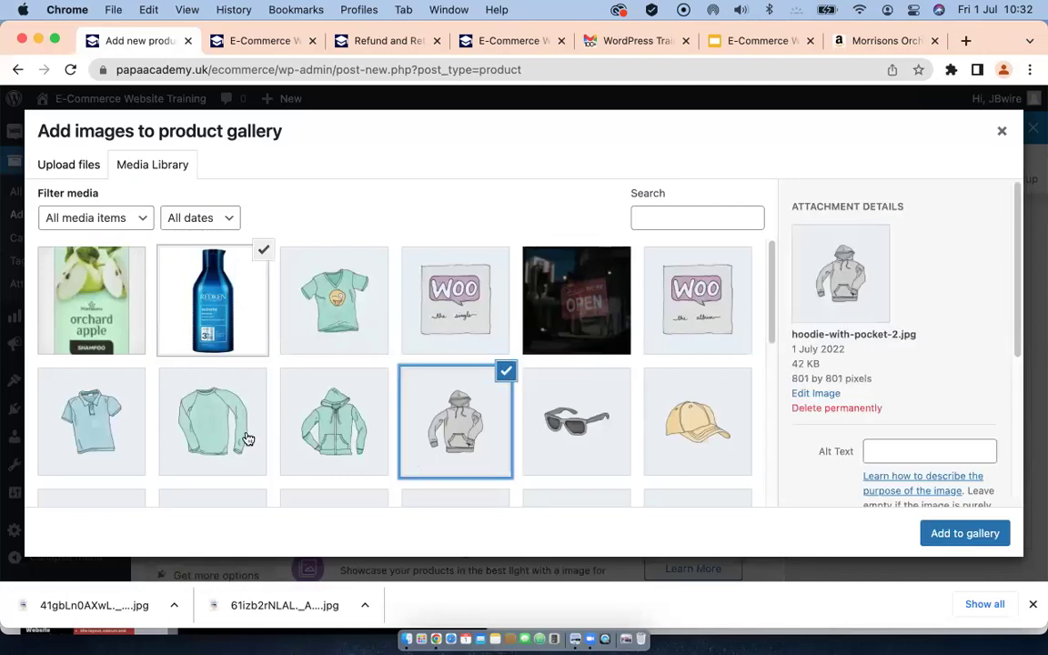
pyautogui.click(208, 436)
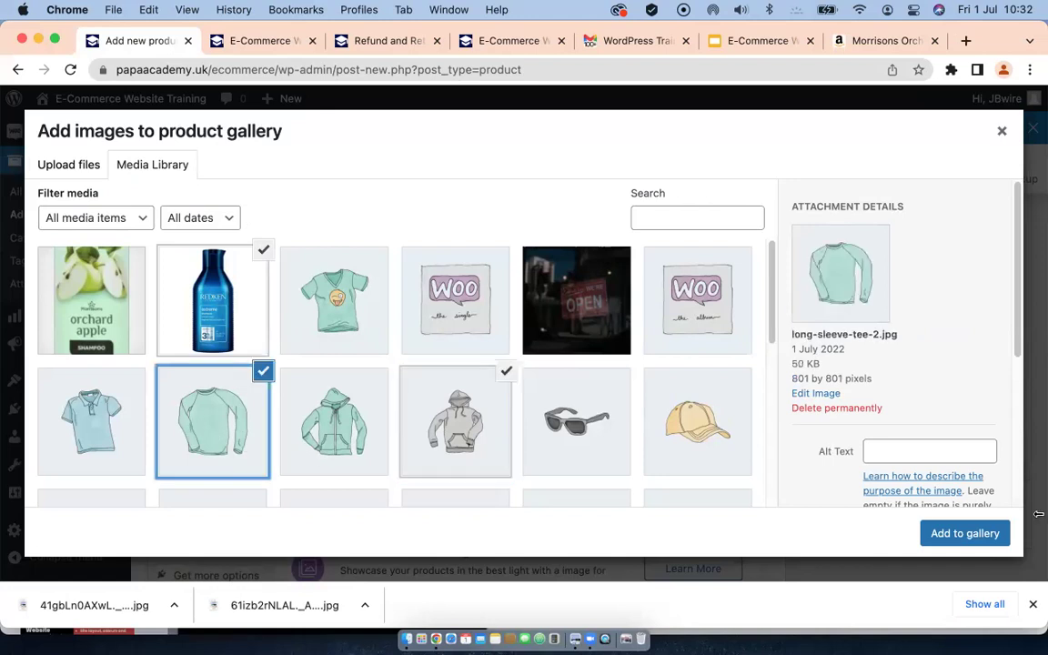
pyautogui.click(960, 534)
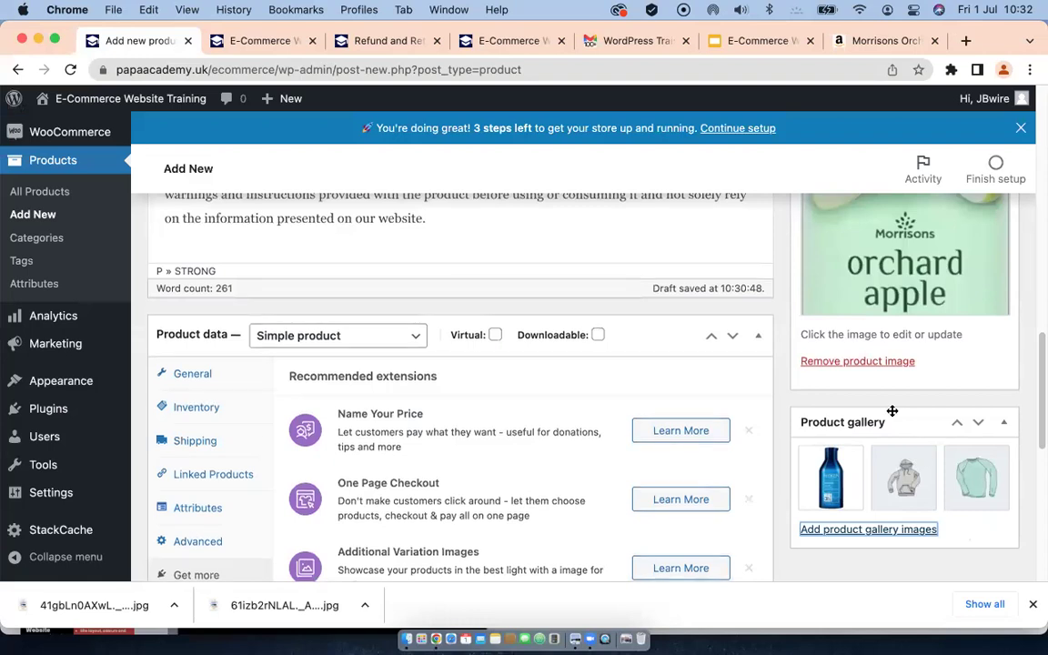
pyautogui.scroll(-2, 892, 411)
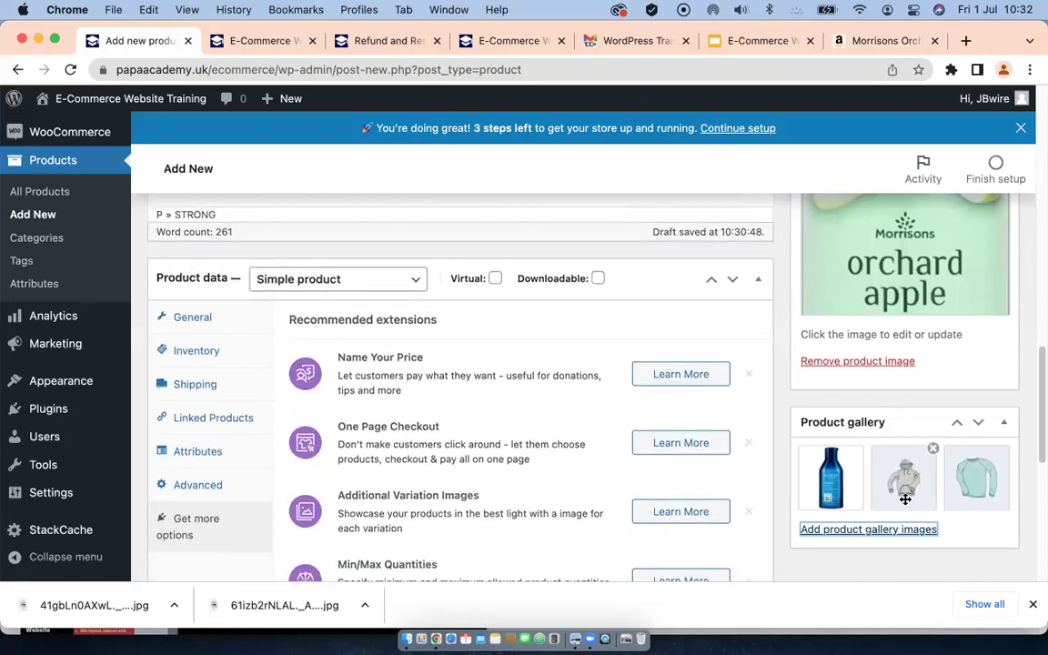
pyautogui.scroll(-5, 877, 533)
pyautogui.scroll(-3, 877, 533)
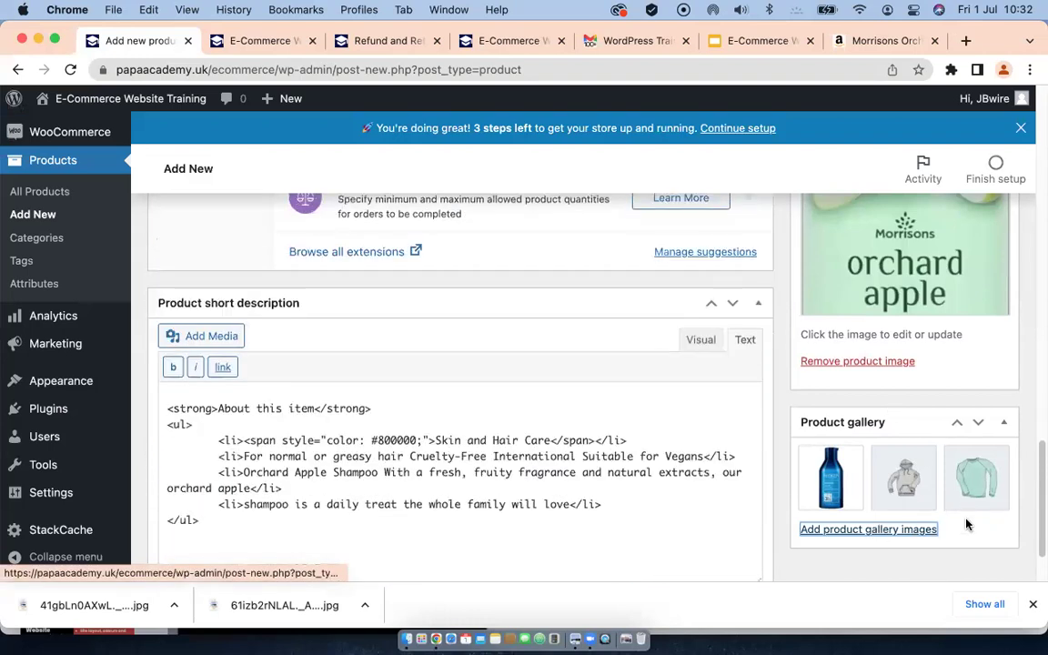
pyautogui.scroll(10, 949, 485)
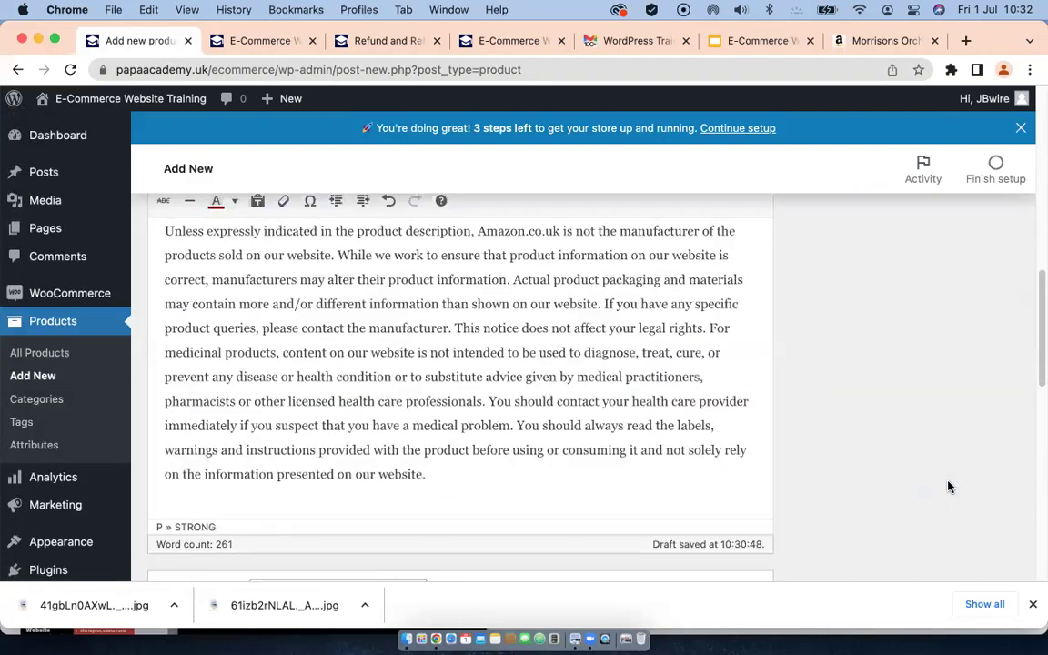
pyautogui.scroll(10, 948, 486)
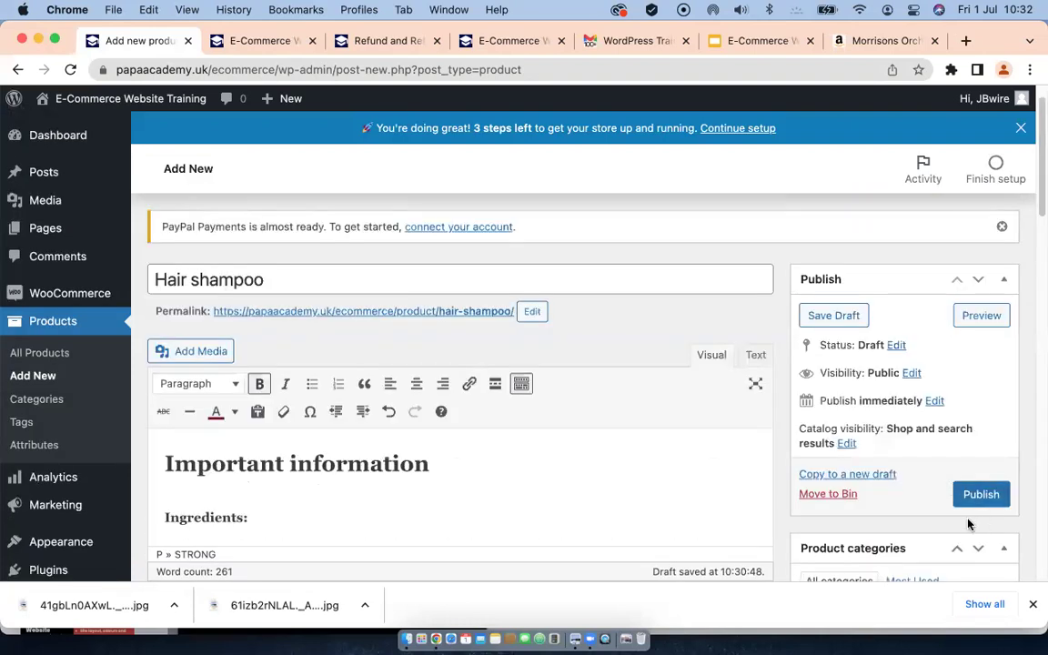
pyautogui.scroll(-2, 969, 496)
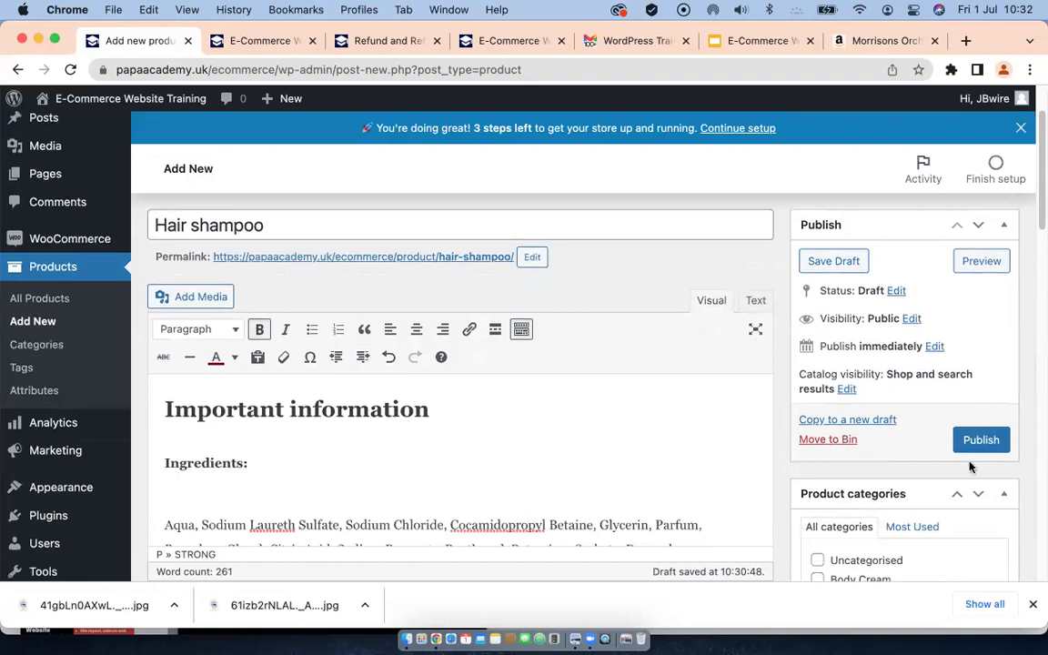
pyautogui.click(978, 441)
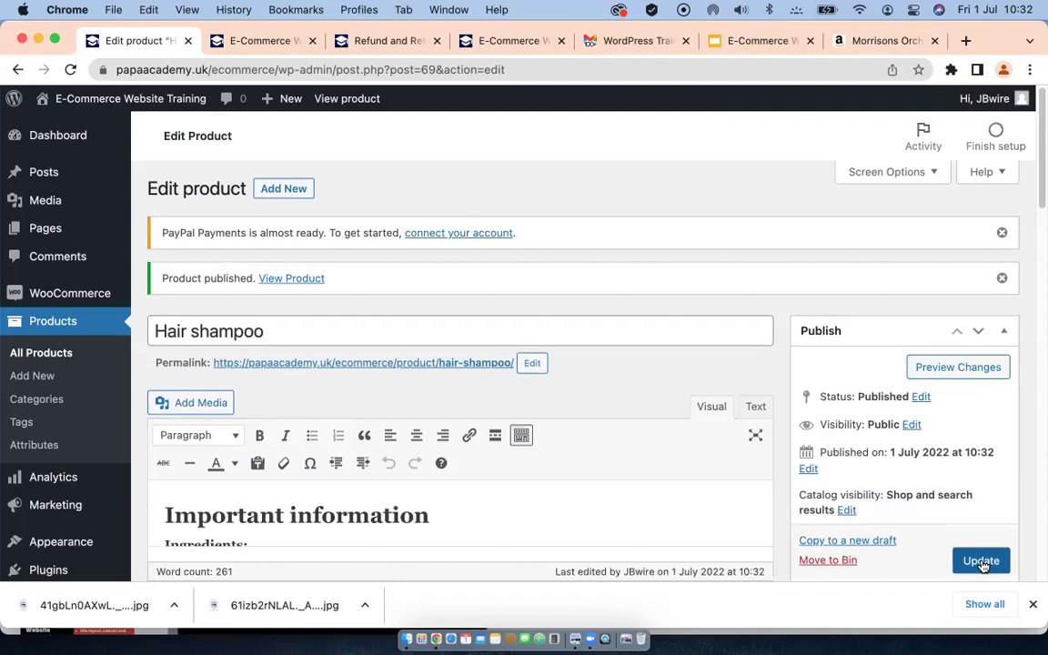
# Step: Update the Hair shampoo product and go to the All Products list
pyautogui.click(982, 562)
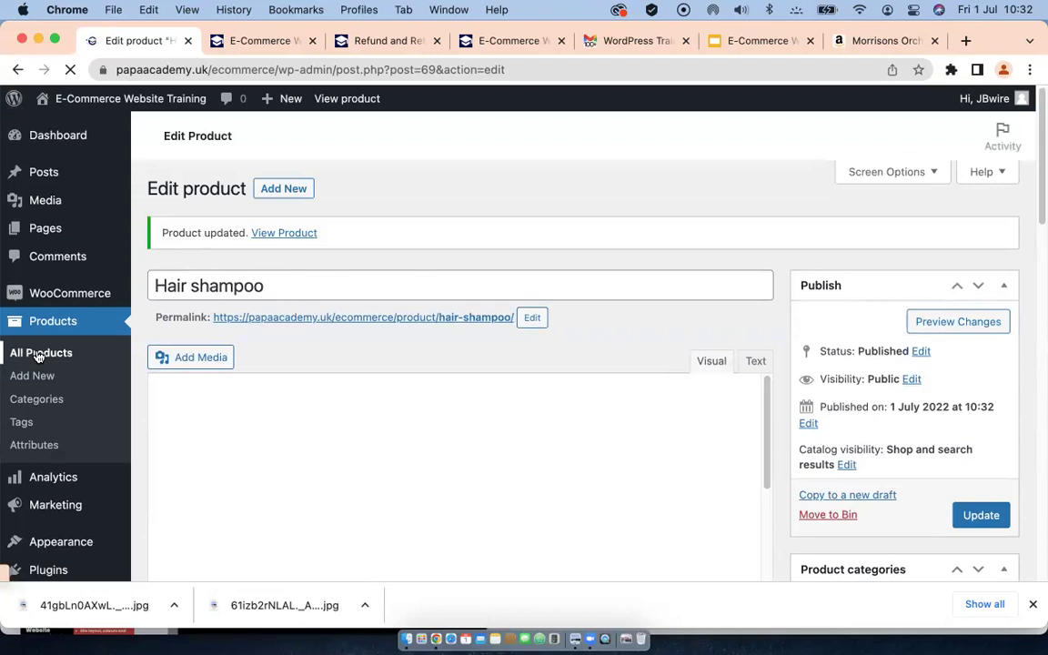
pyautogui.click(23, 353)
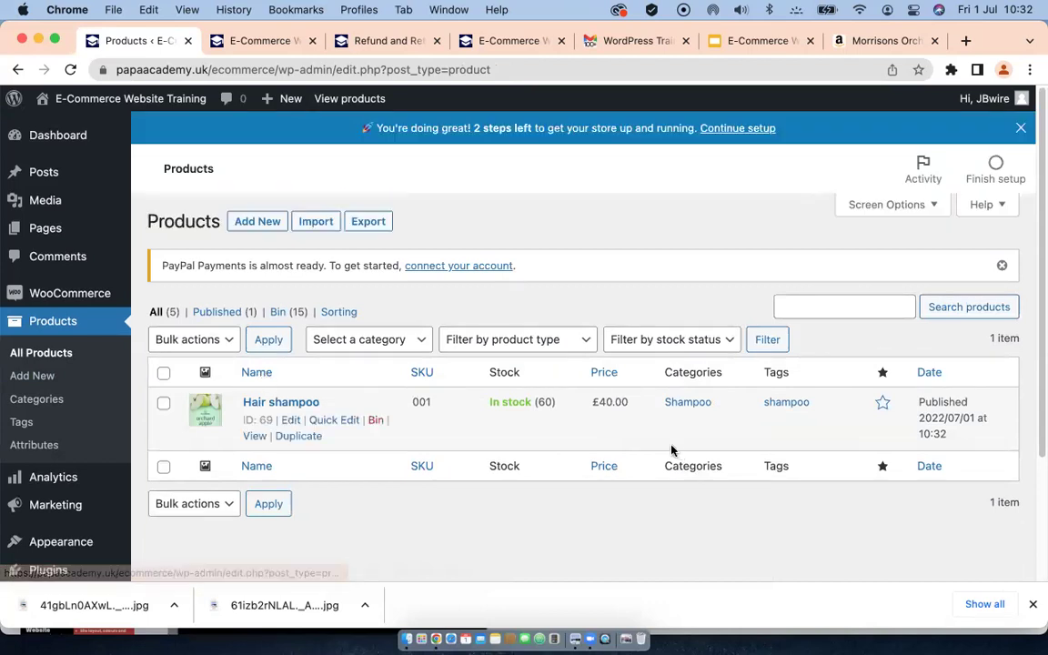
# Step: Duplicate Hair shampoo and retitle the copy 'Body wash cream'
pyautogui.click(292, 439)
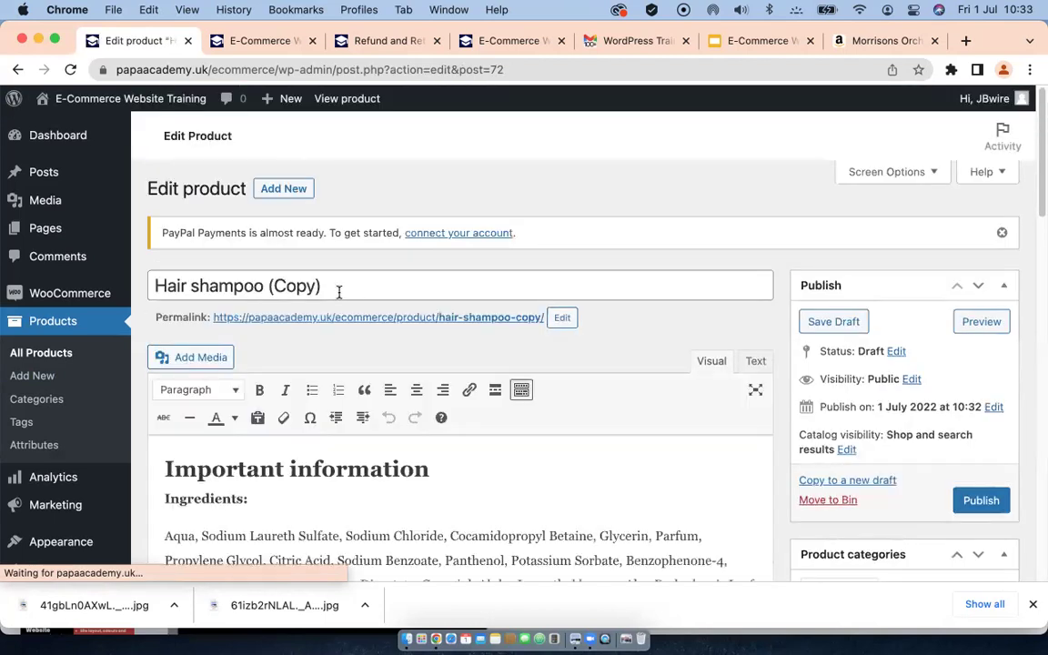
pyautogui.moveTo(330, 288); pyautogui.dragTo(138, 289)
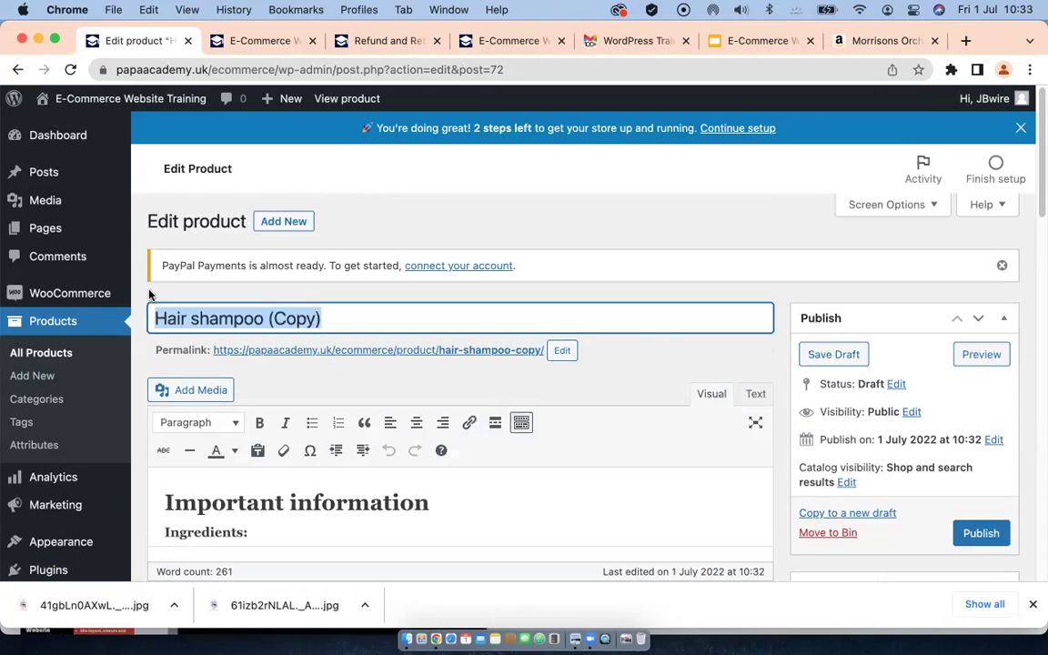
pyautogui.write('Body wash')
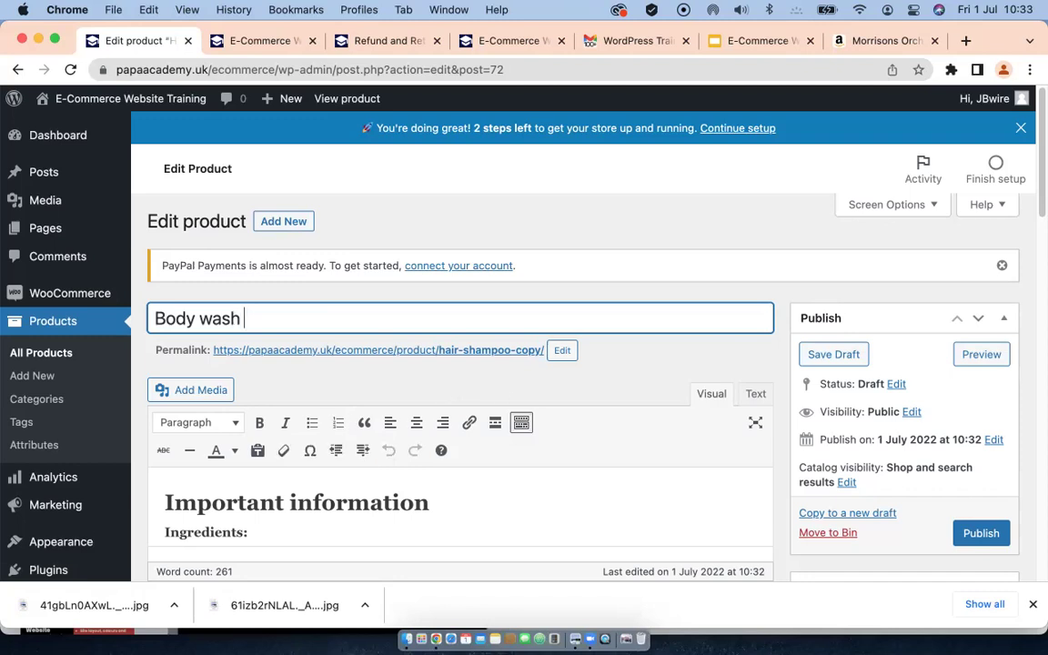
pyautogui.write('eam')
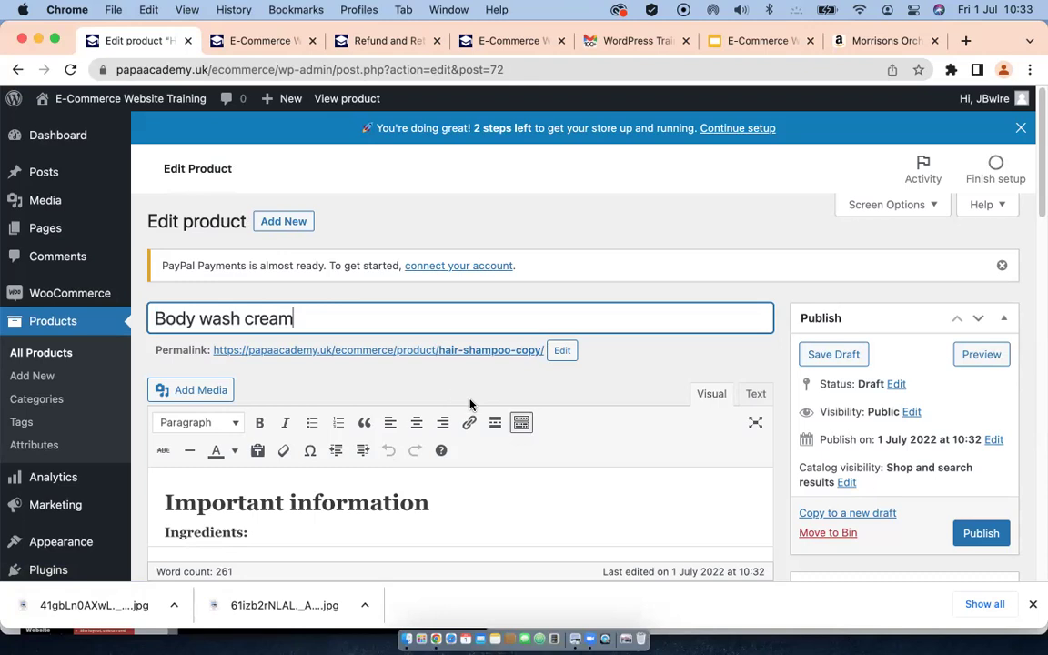
pyautogui.scroll(-3, 494, 417)
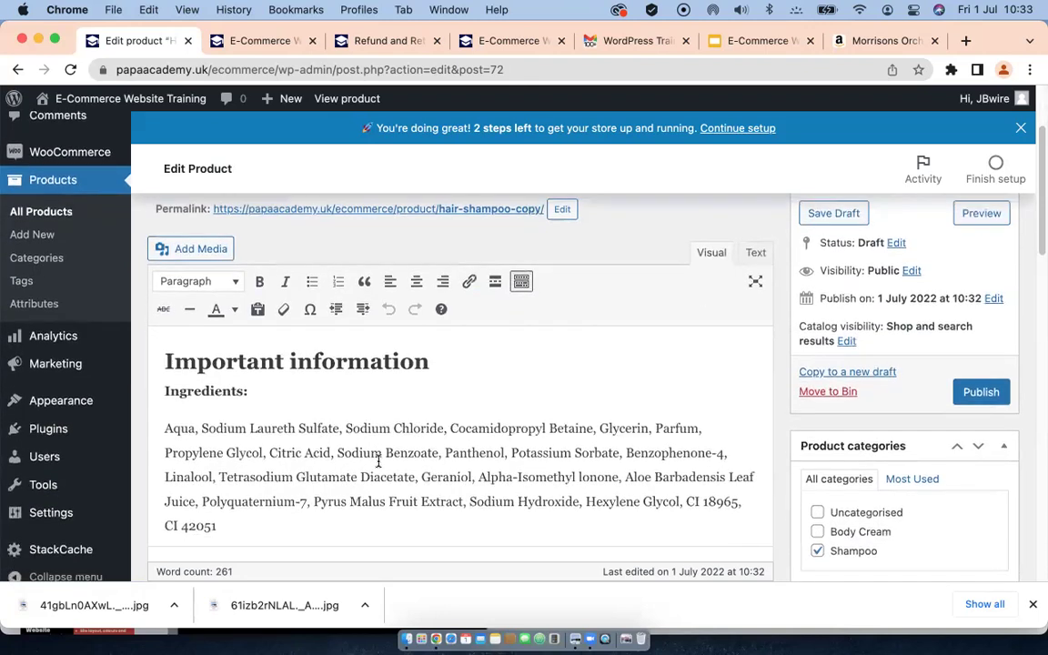
# Step: Edit the copy's regular price, entering 30
pyautogui.scroll(-15, 378, 461)
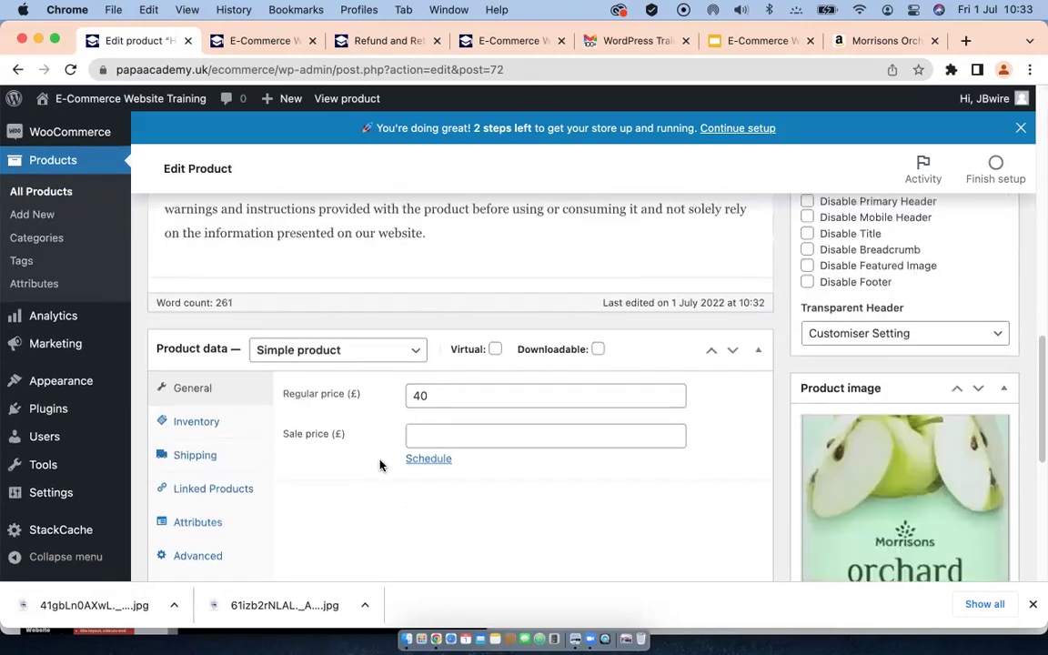
pyautogui.click(419, 394)
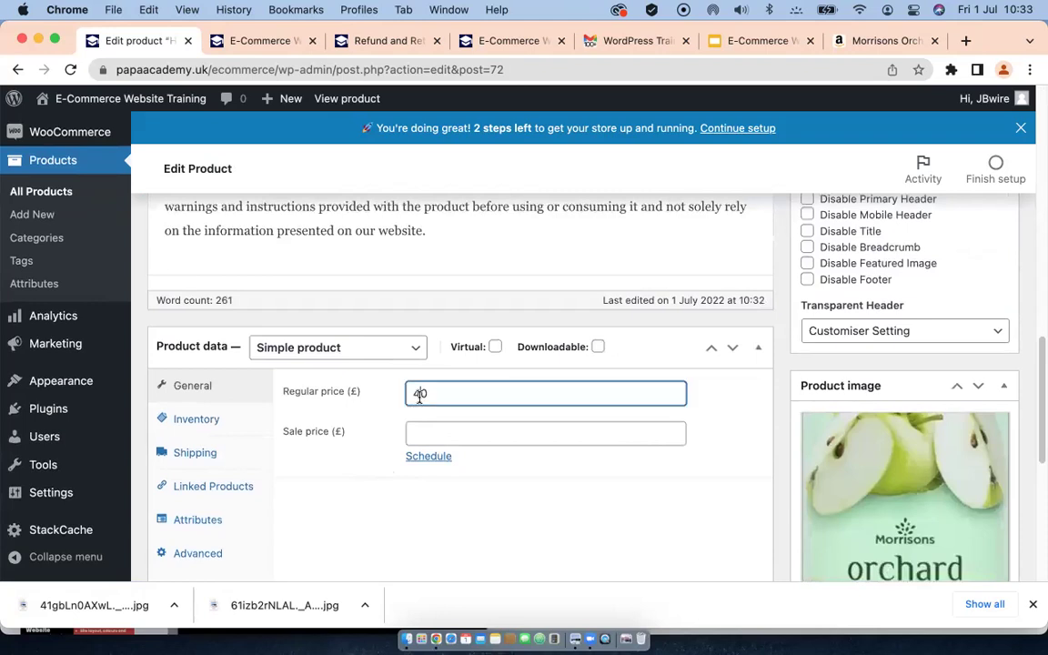
pyautogui.press('BackSpace')
pyautogui.write('30')
pyautogui.press('BackSpace')
pyautogui.click(434, 430)
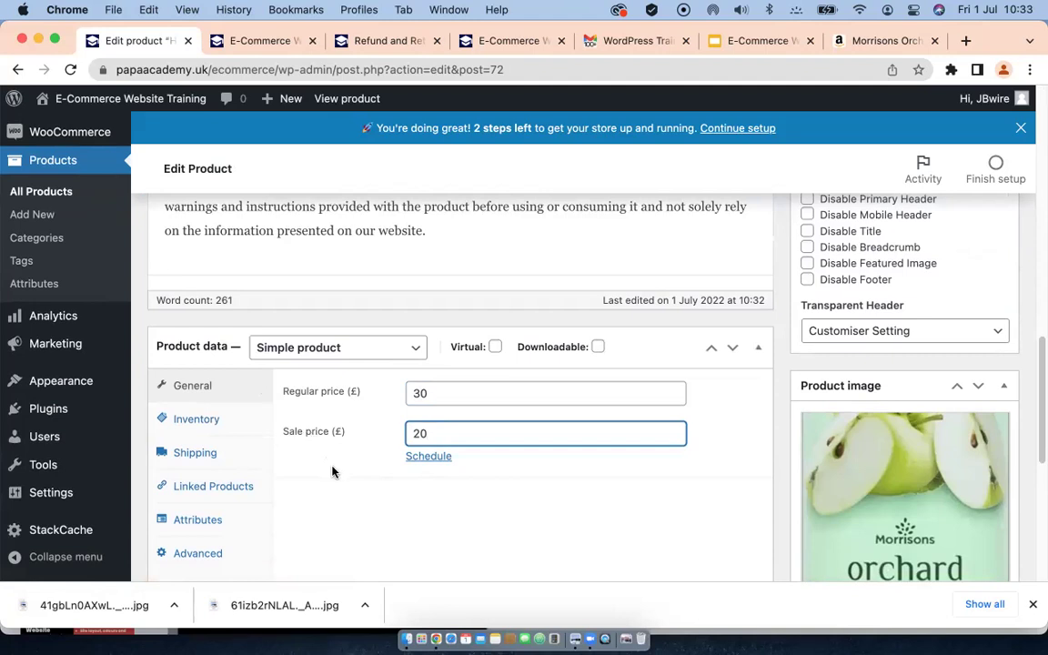
# Step: Change the SKU to 002 and lower the stock quantity from 60 to 50
pyautogui.click(189, 419)
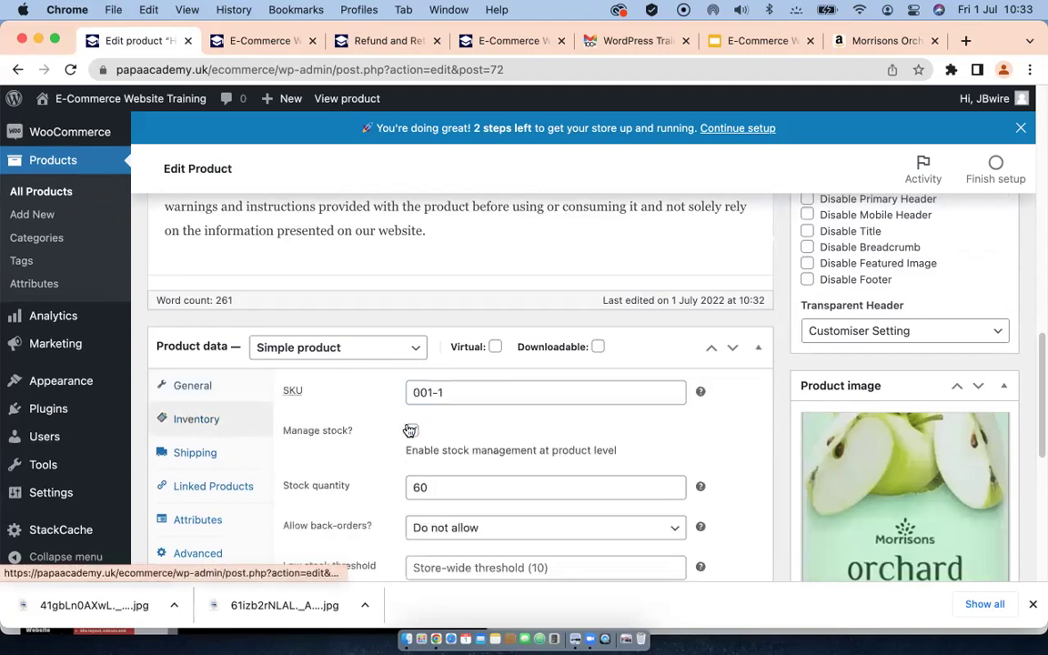
pyautogui.click(446, 393)
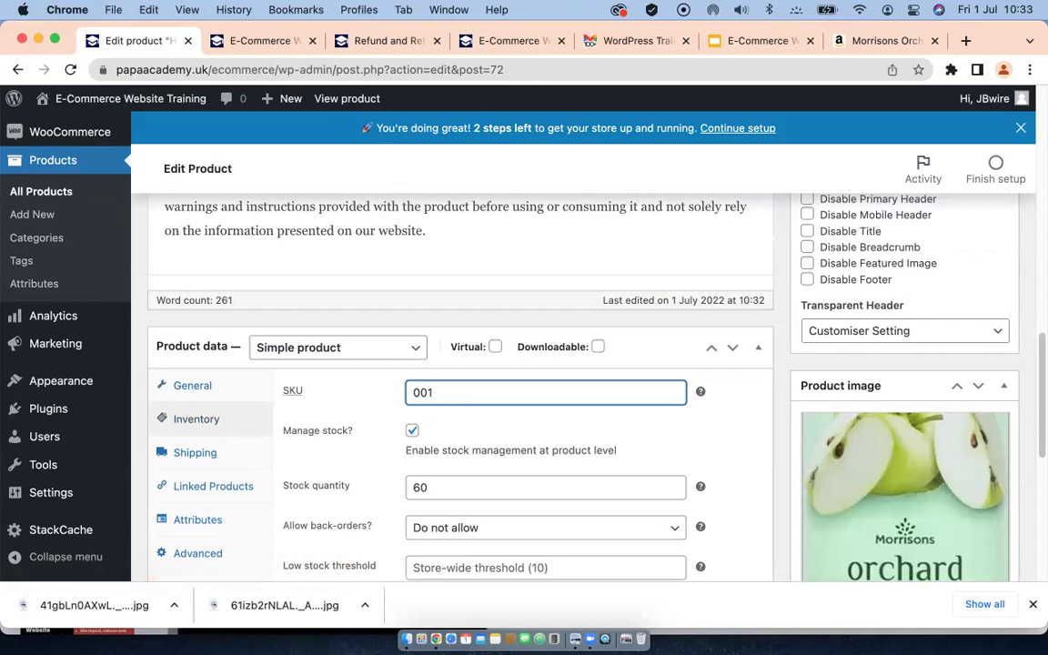
pyautogui.press('BackSpace')
pyautogui.write('2')
pyautogui.scroll(-2, 380, 458)
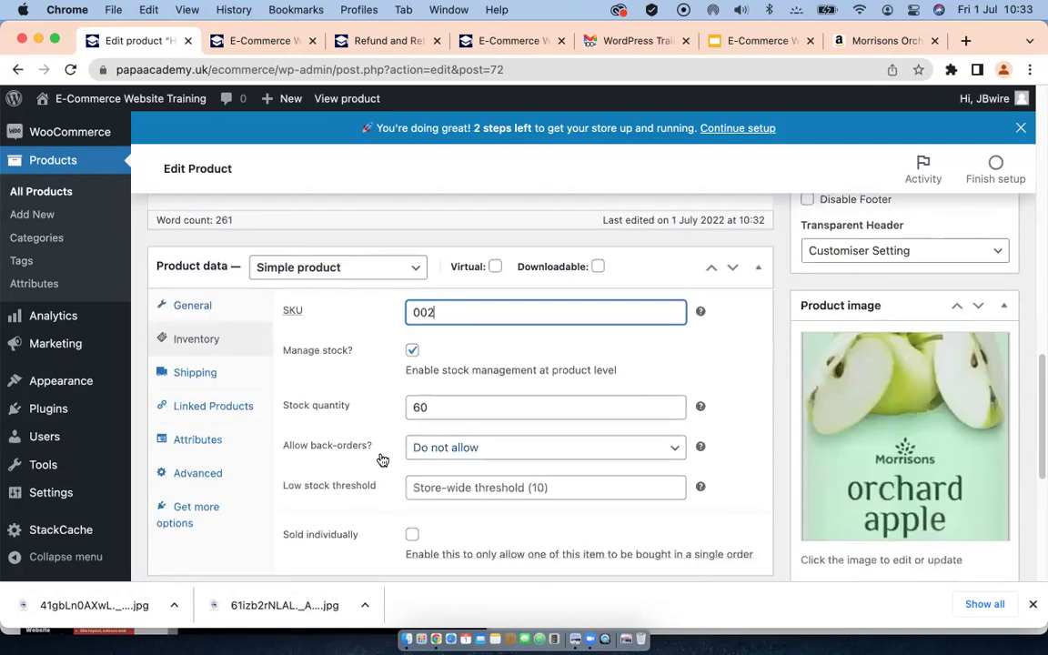
pyautogui.click(421, 407)
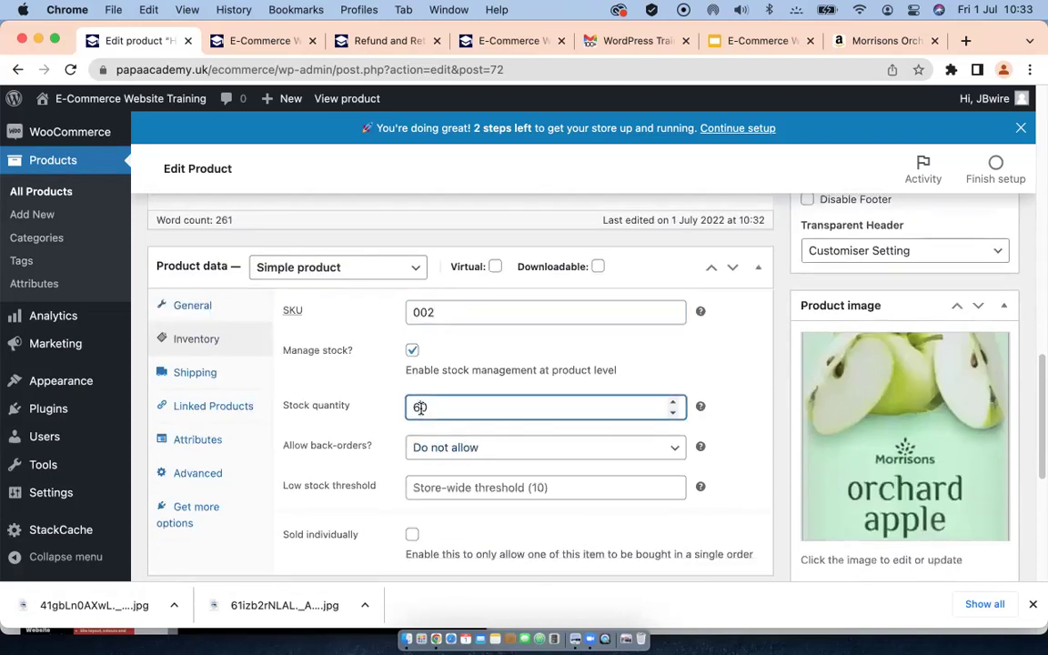
pyautogui.press('BackSpace')
# Step: Move the product from the Shampoo category to Body Cream
pyautogui.scroll(-3, 316, 414)
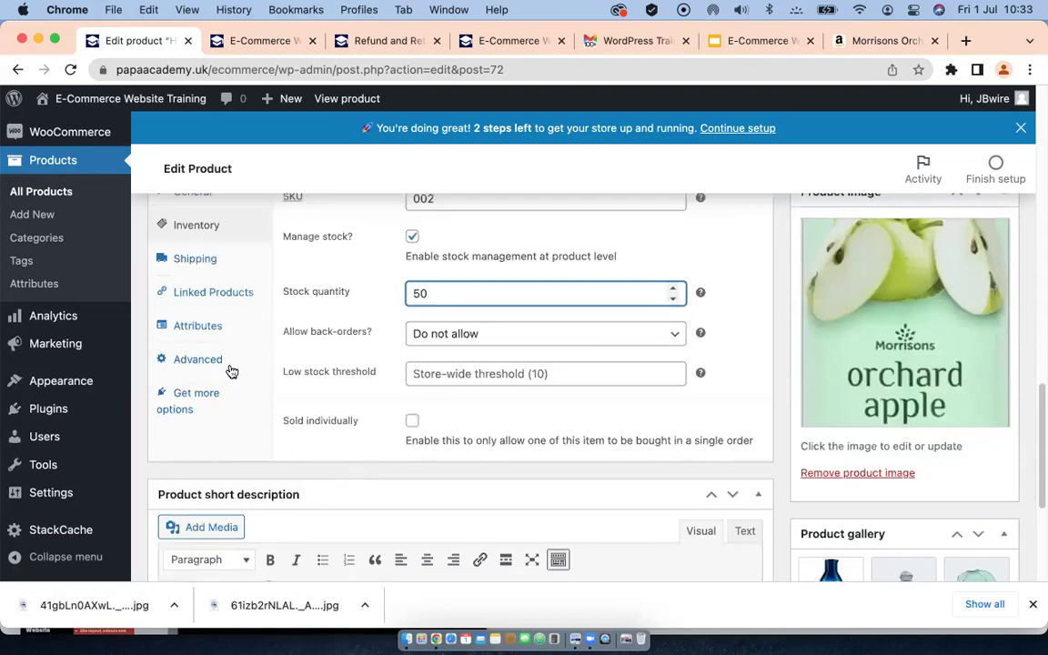
pyautogui.scroll(-3, 296, 391)
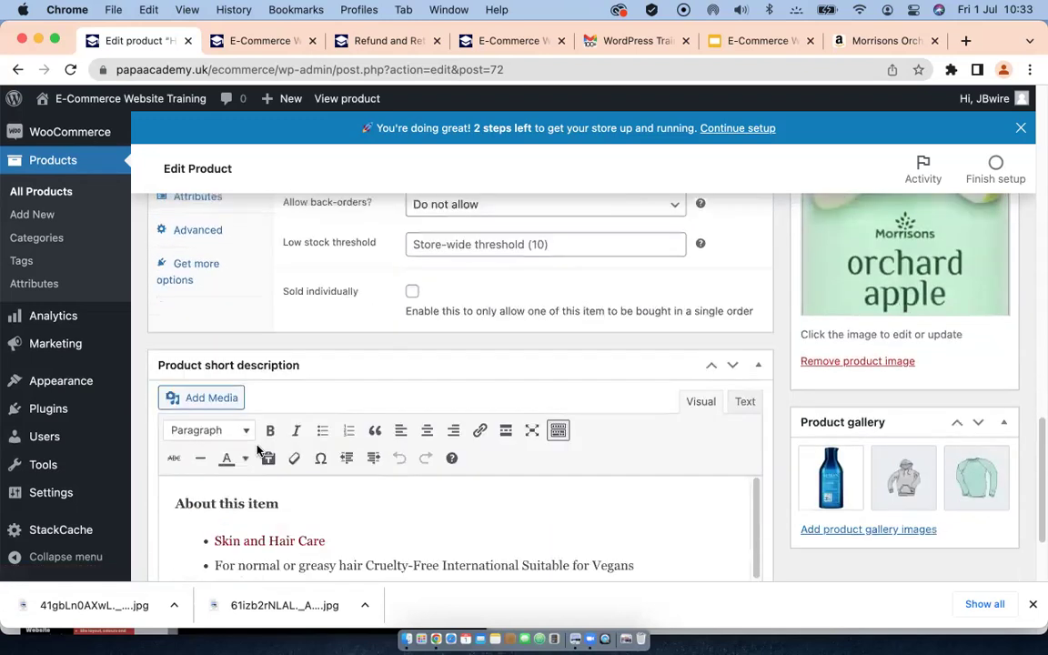
pyautogui.scroll(-3, 272, 509)
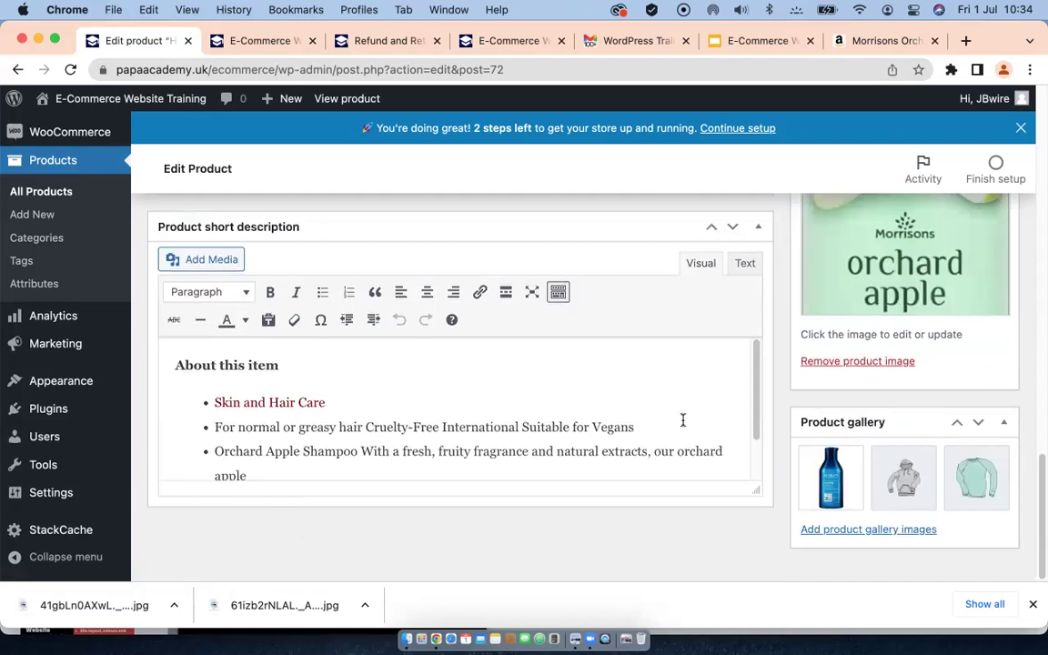
pyautogui.scroll(5, 814, 382)
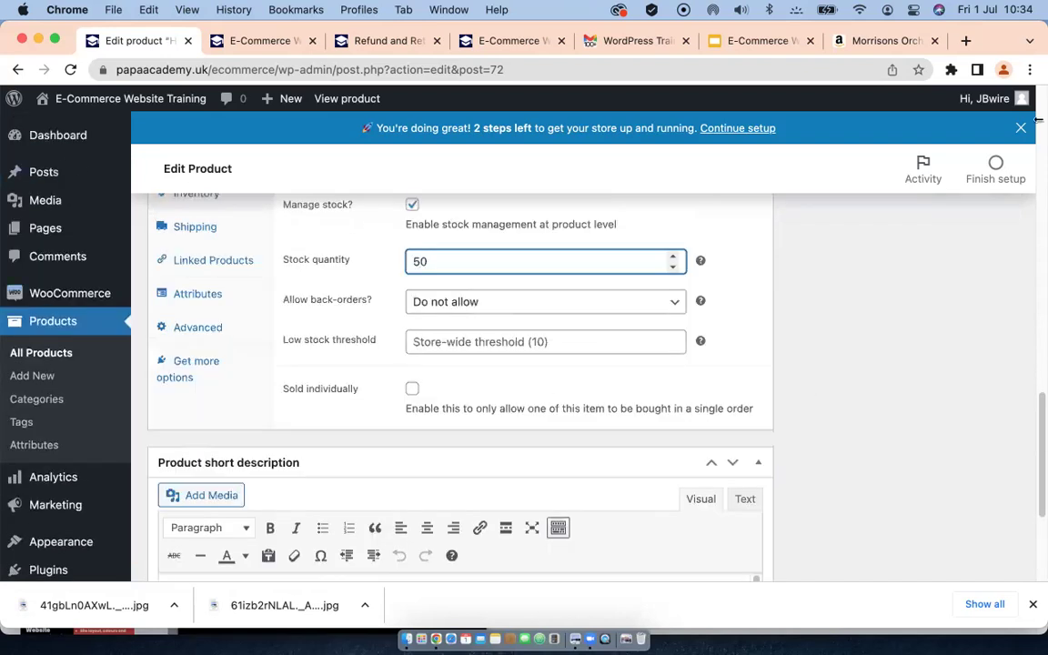
pyautogui.scroll(4, 873, 341)
pyautogui.scroll(15, 873, 341)
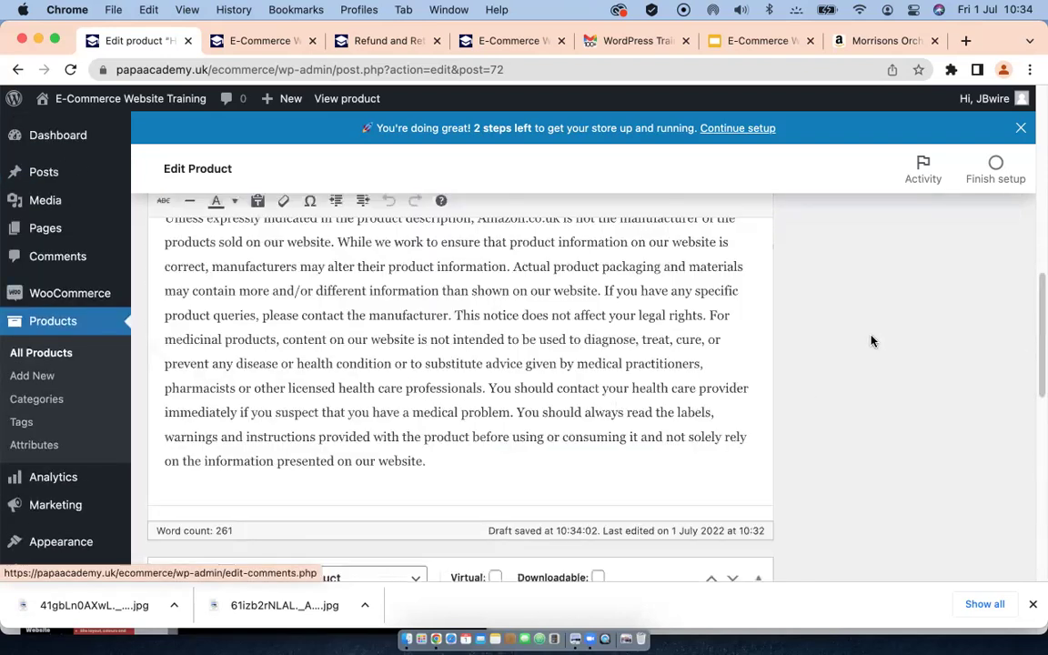
pyautogui.scroll(4, 871, 341)
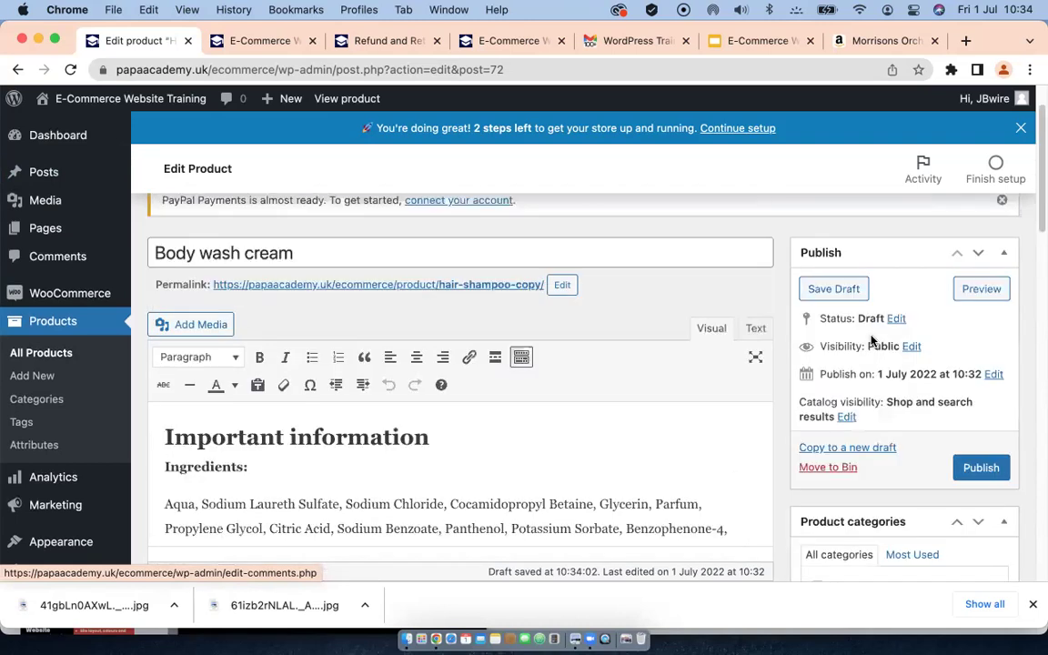
pyautogui.scroll(-5, 871, 341)
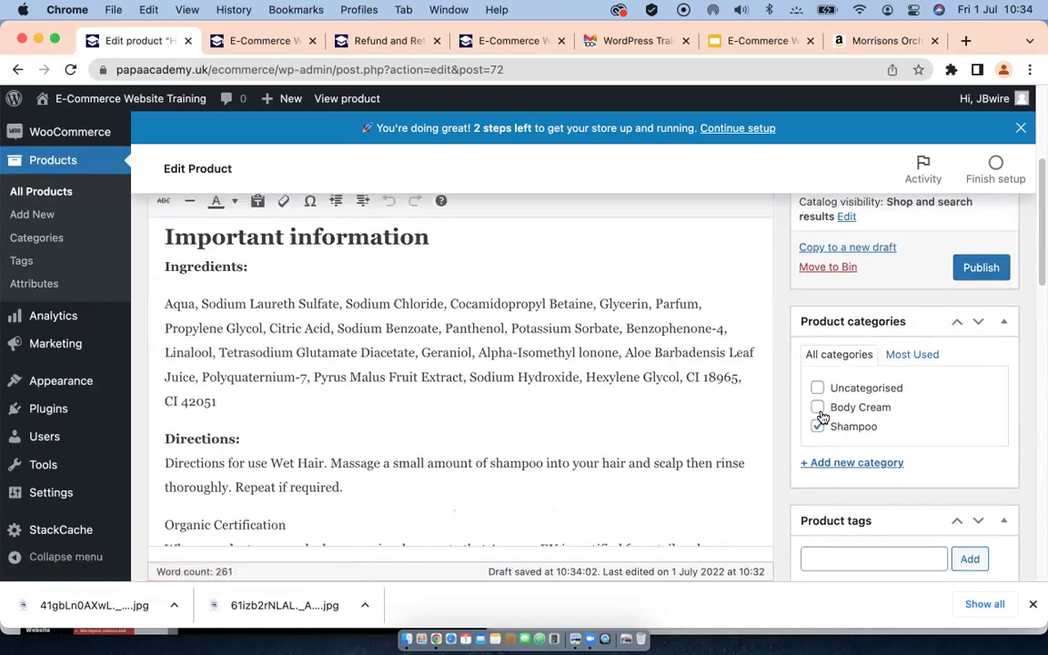
pyautogui.click(818, 408)
pyautogui.click(818, 428)
pyautogui.scroll(-2, 951, 437)
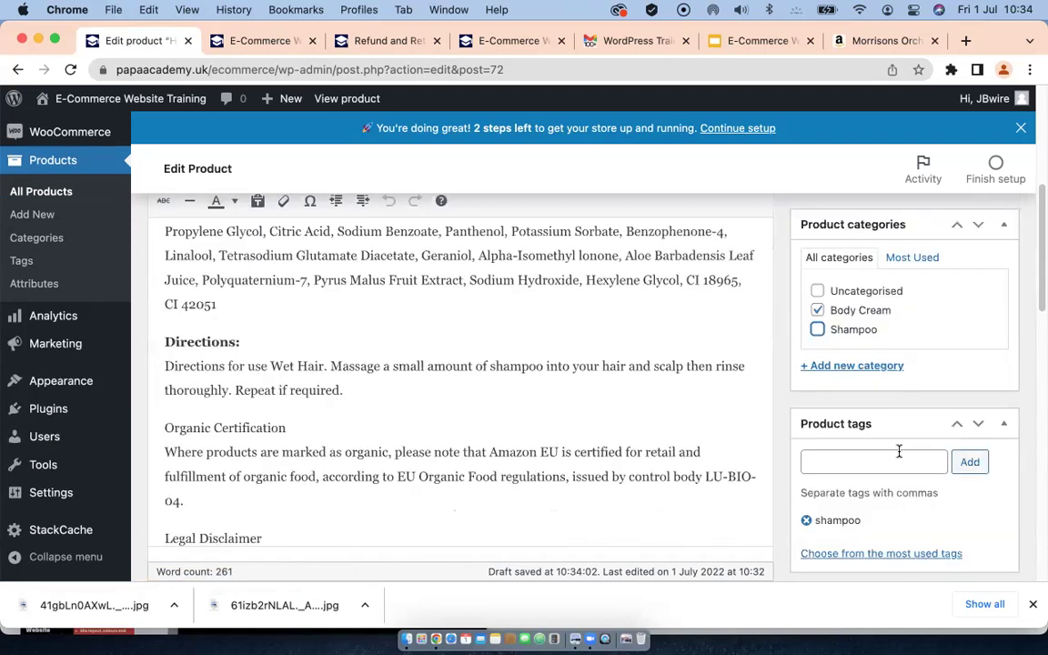
# Step: Add the product tag 'cream'
pyautogui.click(871, 458)
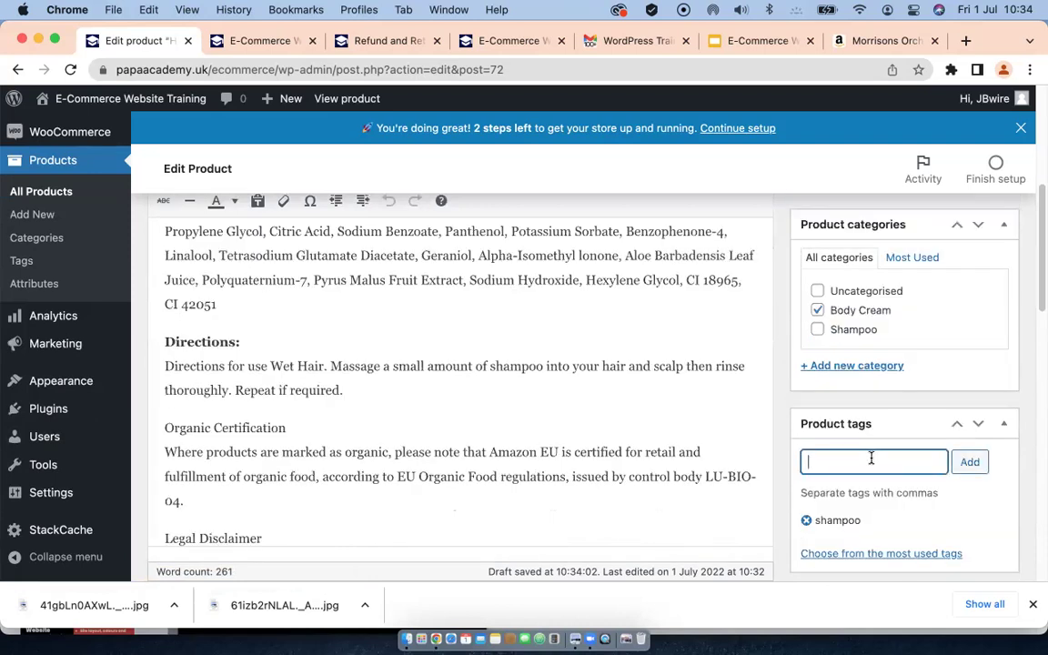
pyautogui.write('cream')
pyautogui.click(971, 462)
pyautogui.scroll(-5, 959, 453)
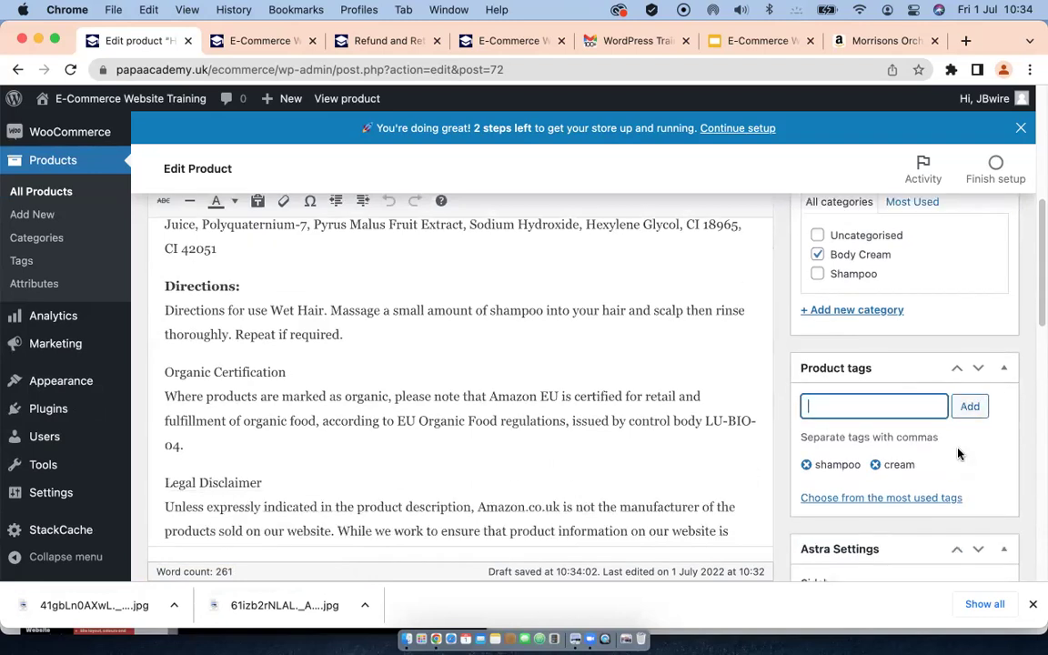
pyautogui.scroll(-3, 929, 446)
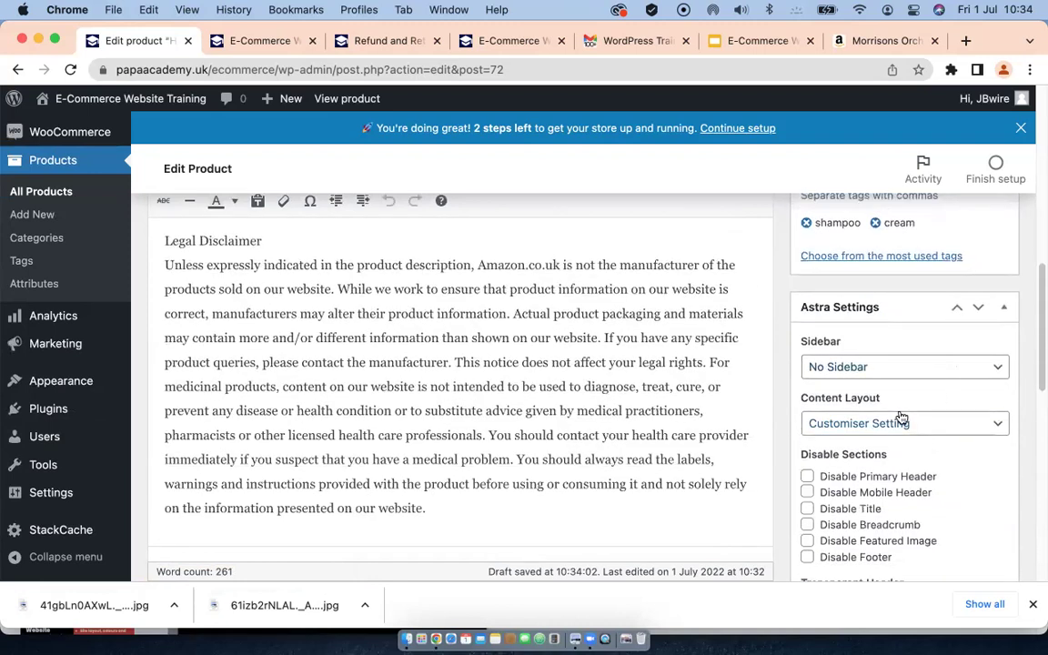
pyautogui.scroll(-2, 905, 430)
pyautogui.scroll(-10, 903, 432)
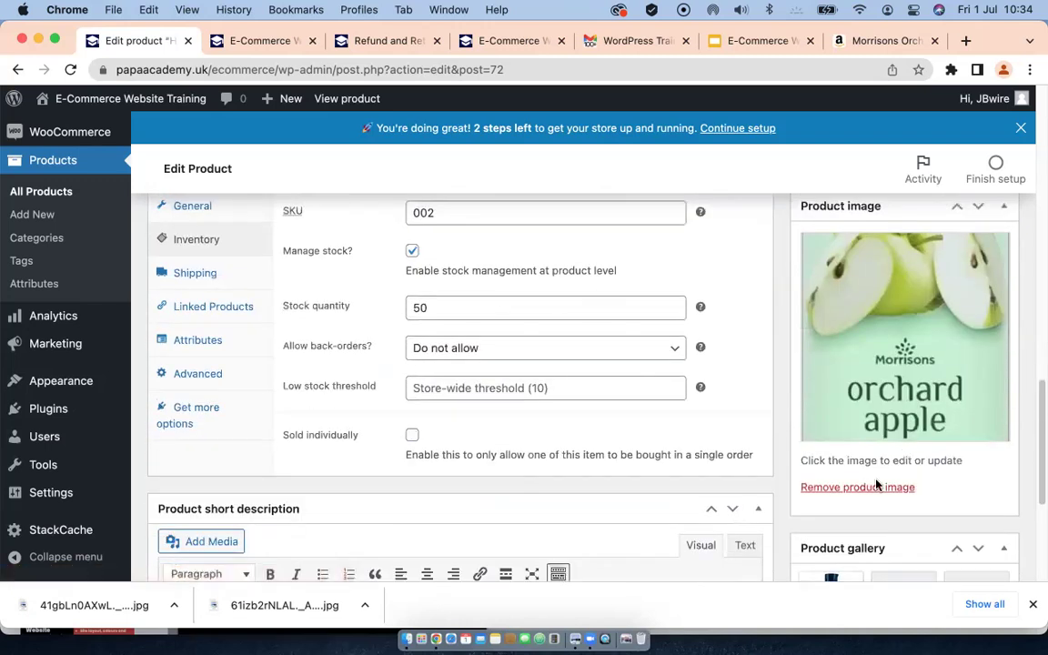
# Step: Replace the orchard apple product image with the Redken bottle and remove the bottle from the gallery
pyautogui.click(869, 488)
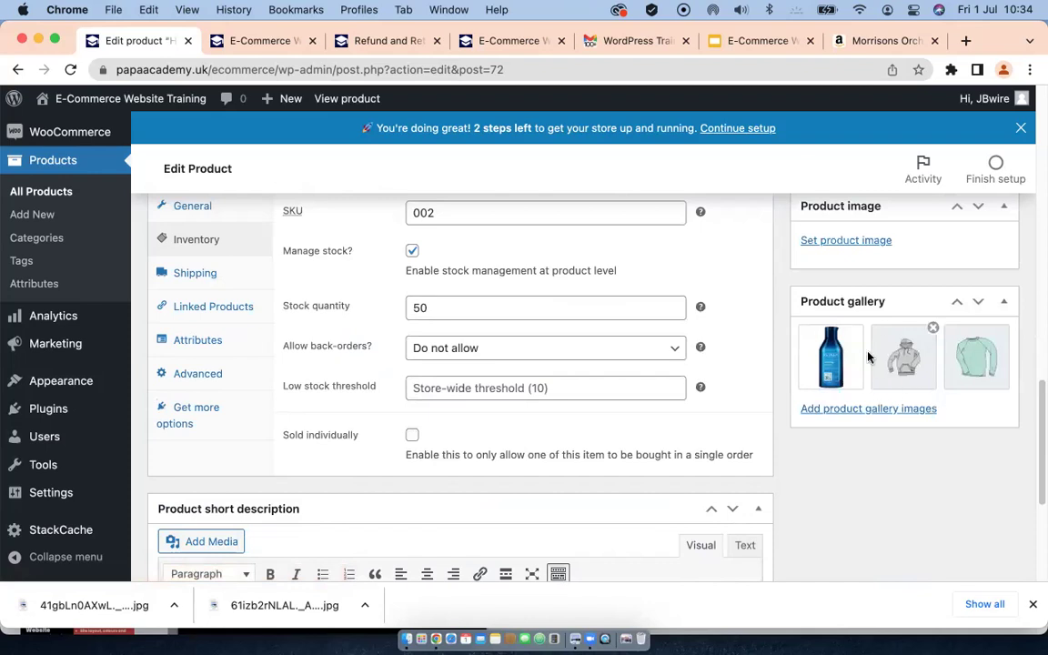
pyautogui.click(851, 244)
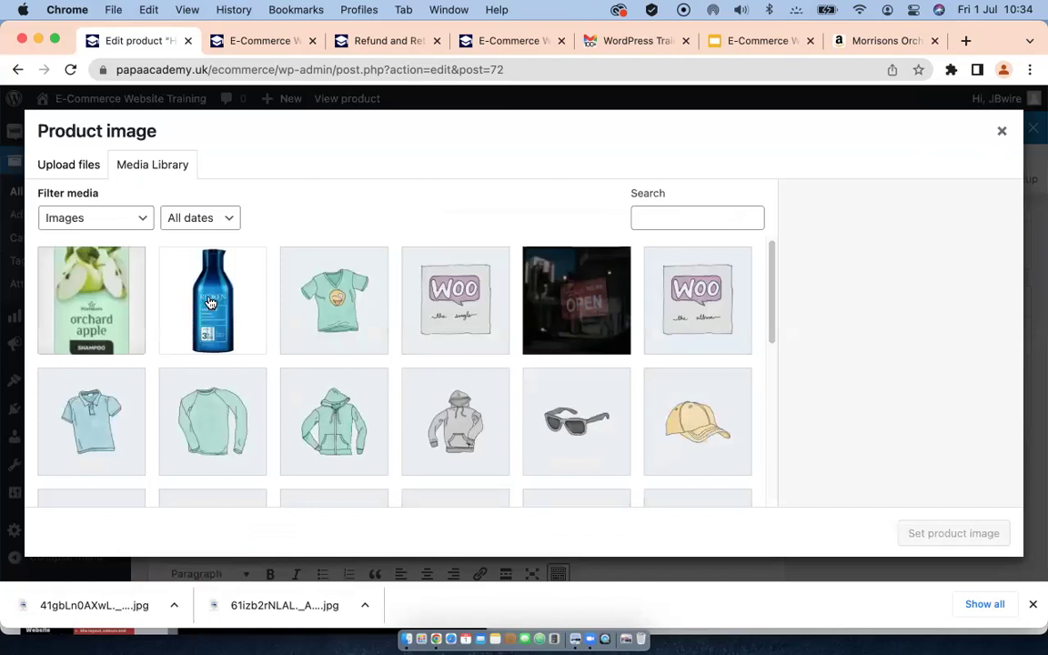
pyautogui.click(188, 274)
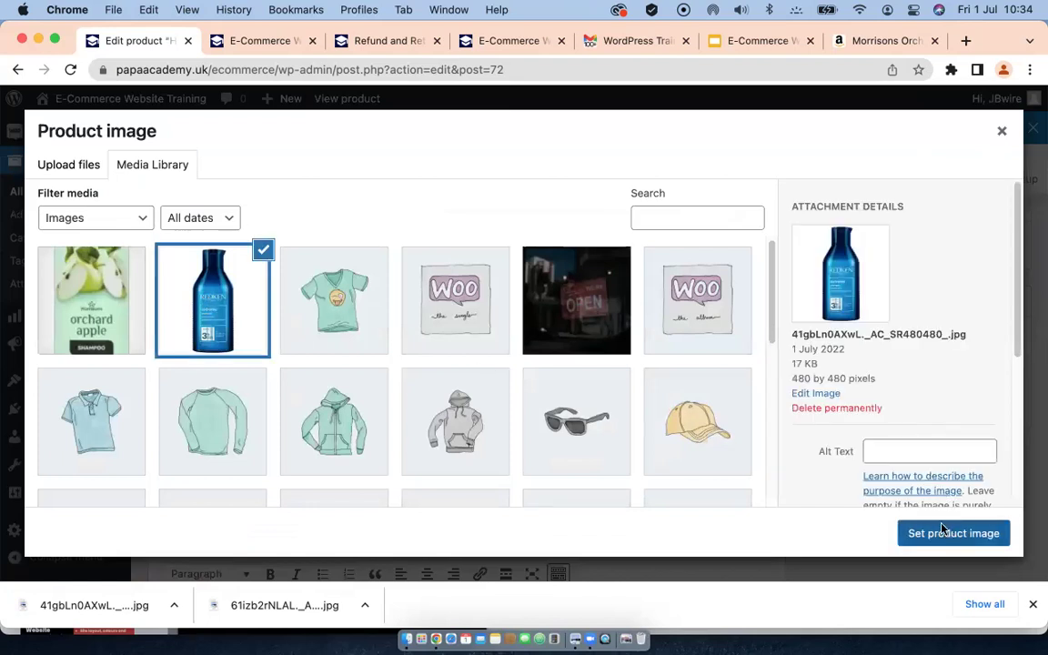
pyautogui.click(947, 533)
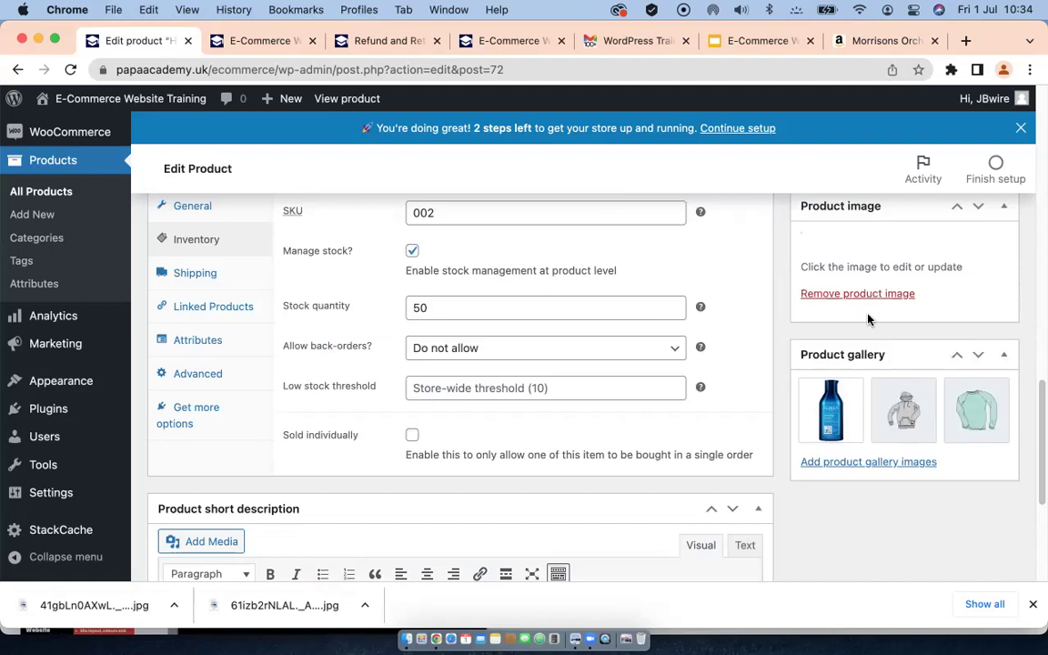
pyautogui.scroll(-3, 866, 485)
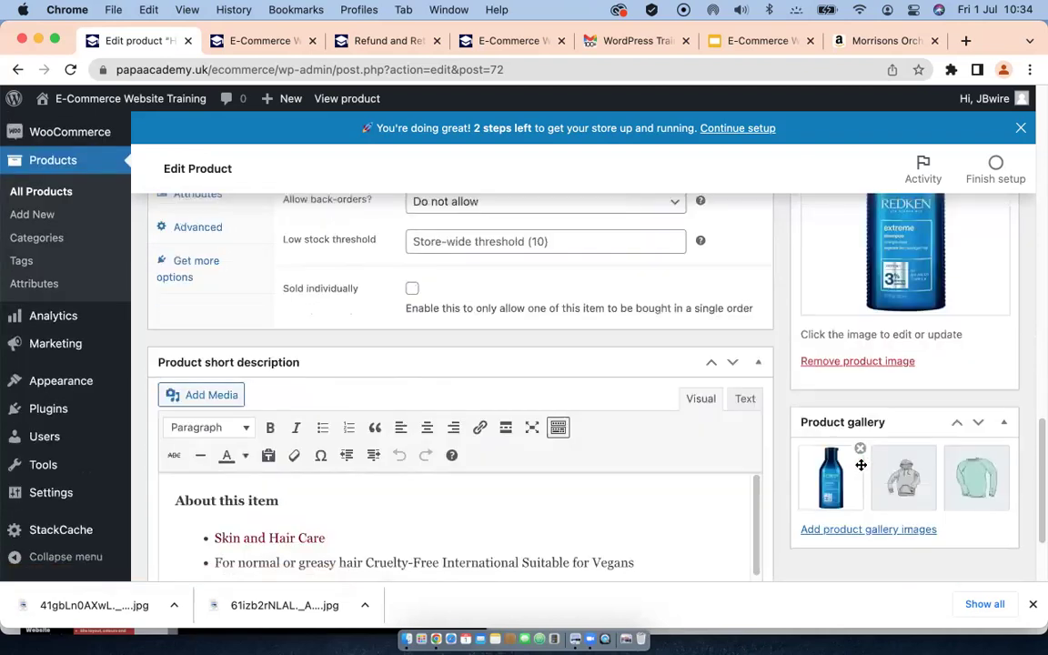
pyautogui.click(861, 449)
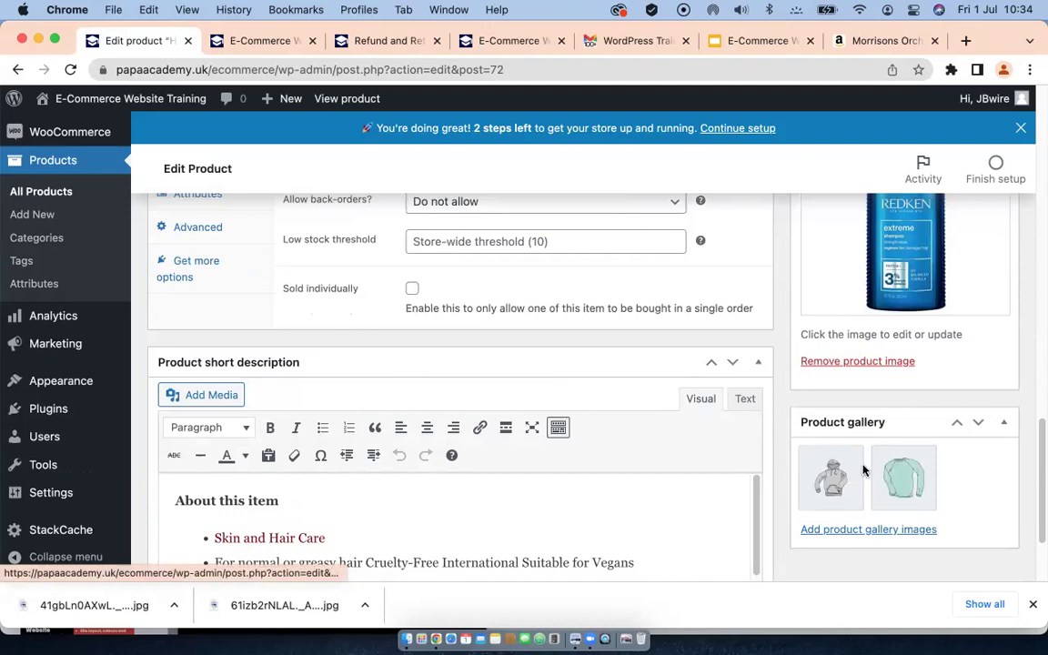
# Step: Add the red v-neck tee (vneck-tee-2.jpg) to the product gallery
pyautogui.click(834, 531)
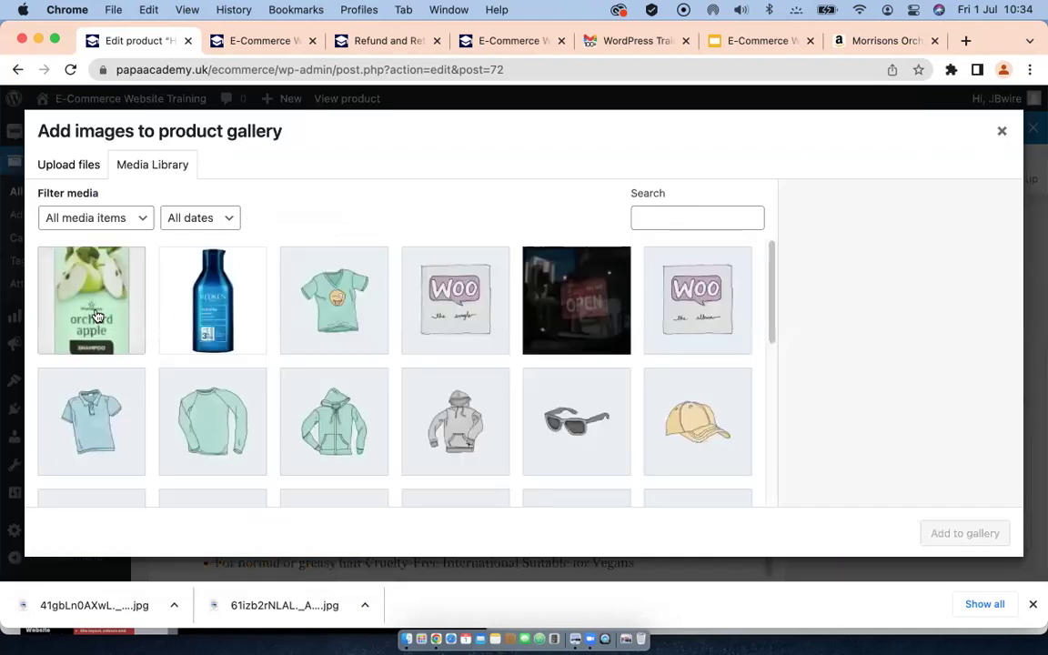
pyautogui.scroll(-10, 596, 341)
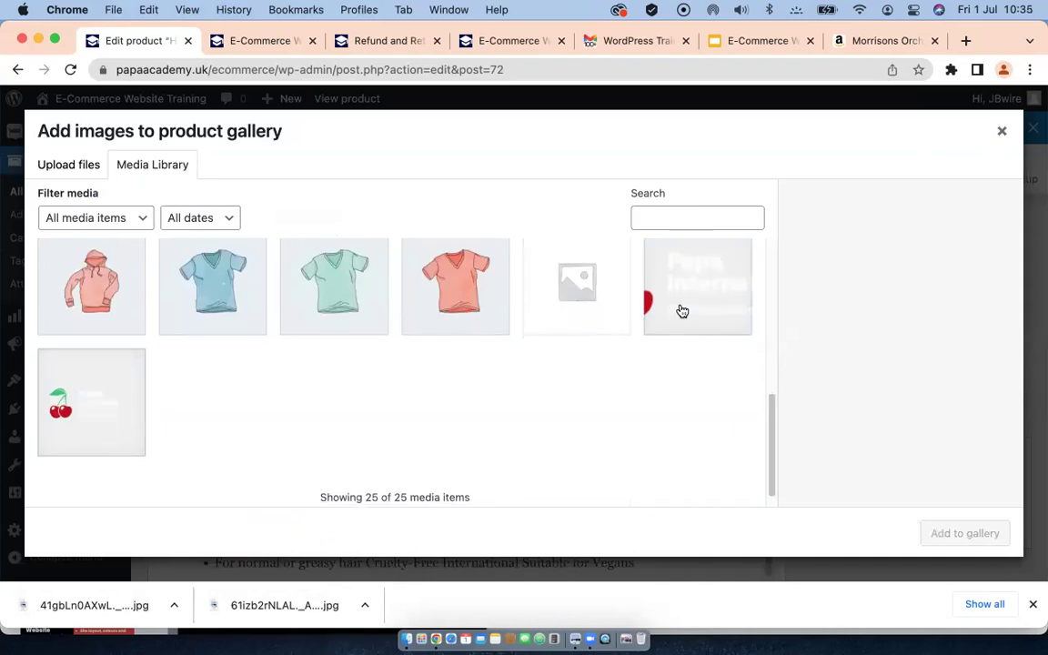
pyautogui.click(445, 306)
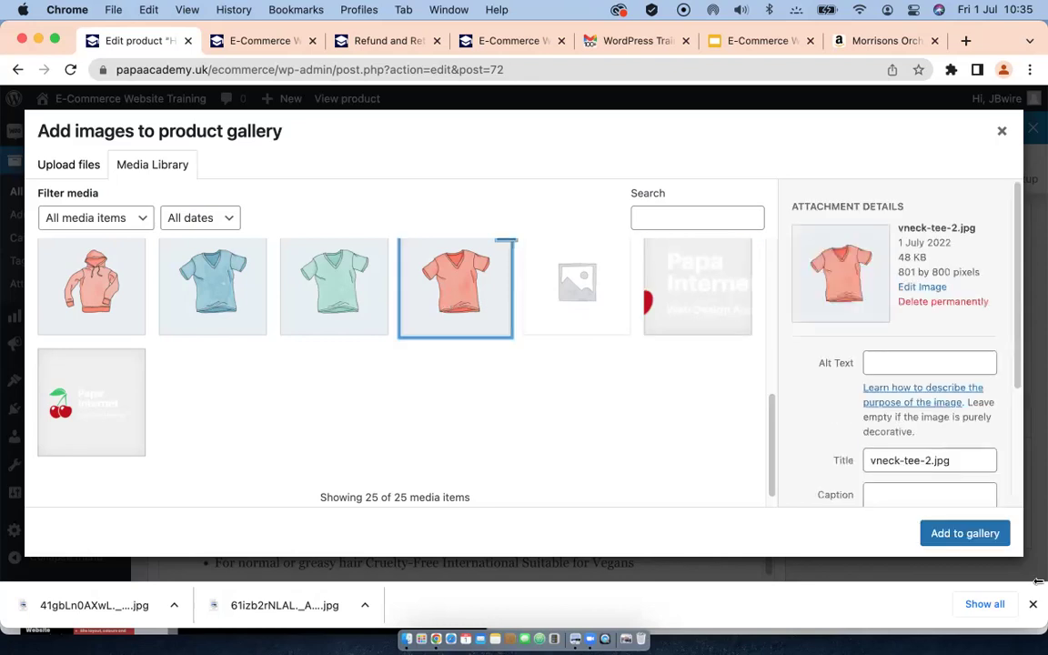
pyautogui.click(956, 534)
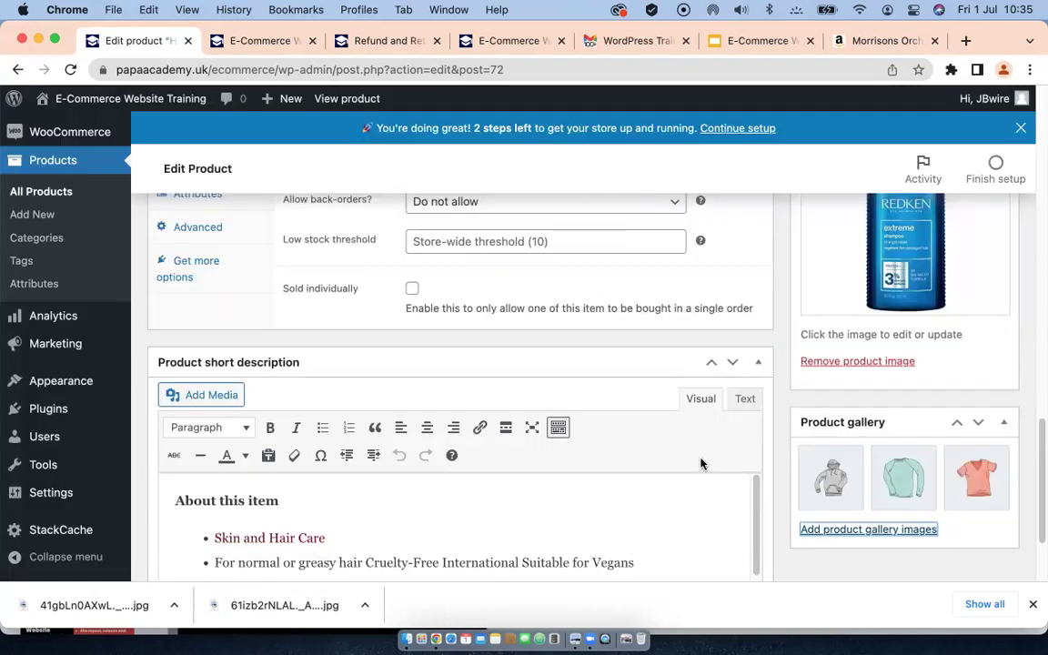
pyautogui.scroll(-3, 896, 435)
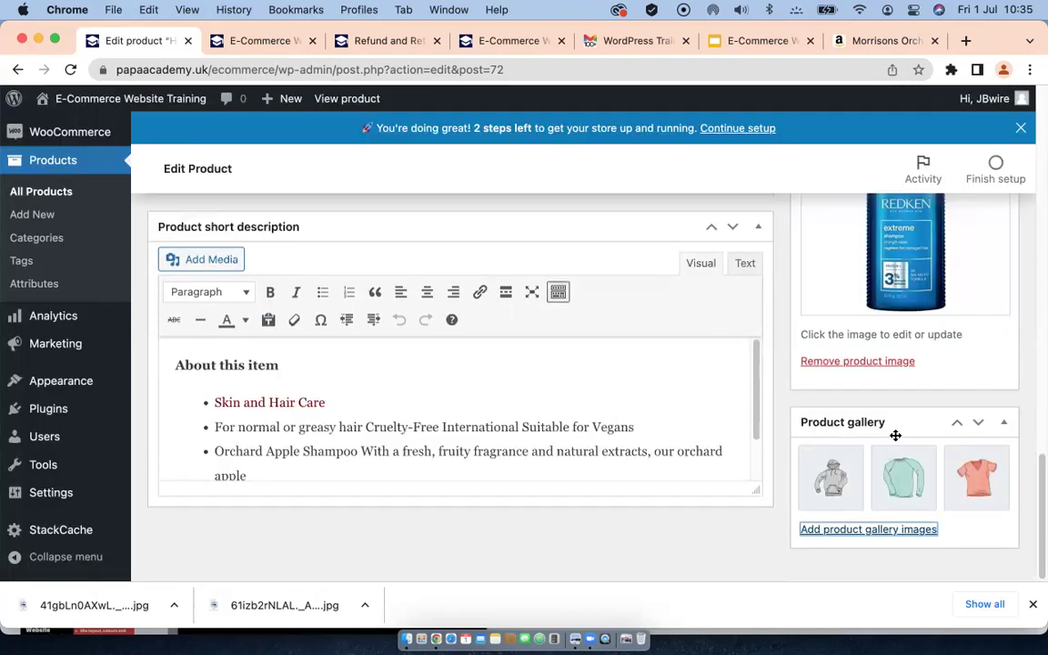
pyautogui.scroll(2, 896, 438)
pyautogui.scroll(15, 897, 438)
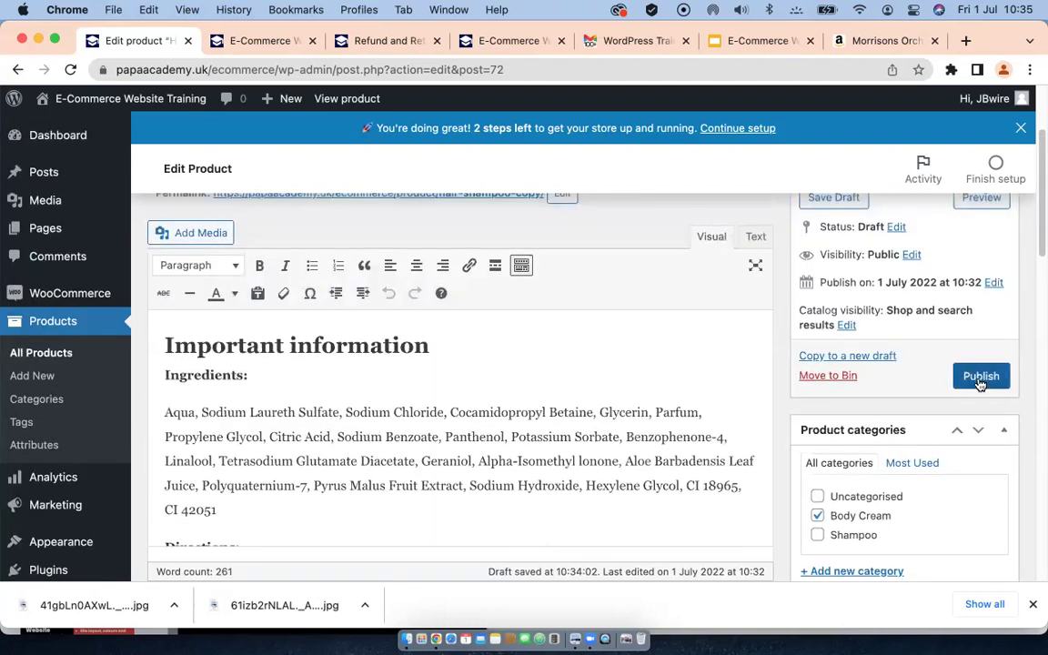
# Step: Publish Body wash cream and check it in All Products: SKU 002, 50 in stock, £20.00 sale price
pyautogui.click(980, 377)
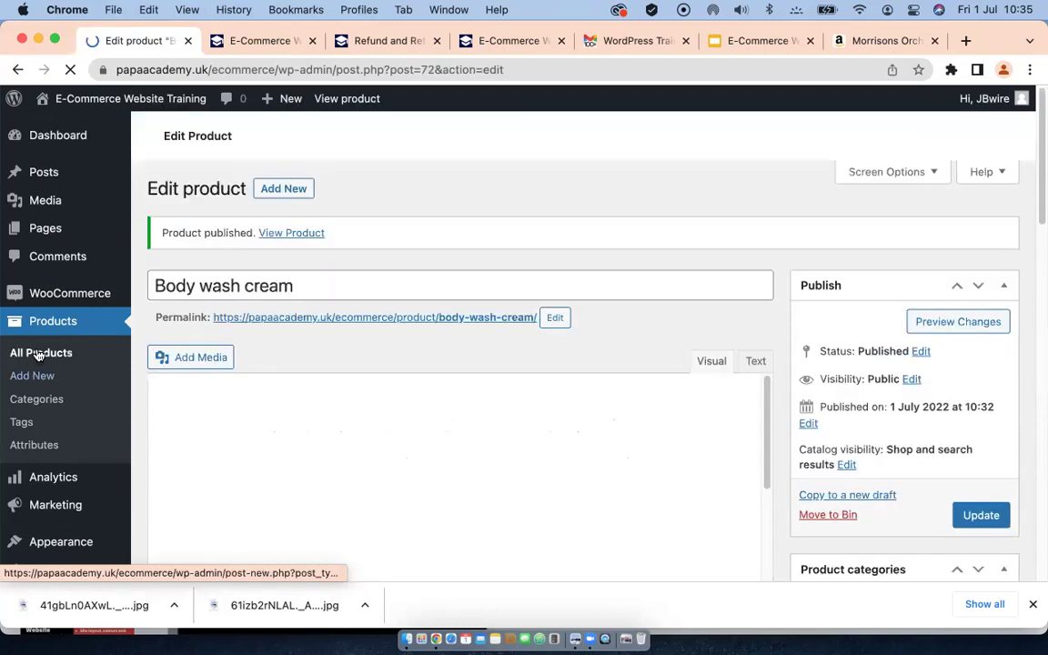
pyautogui.click(40, 355)
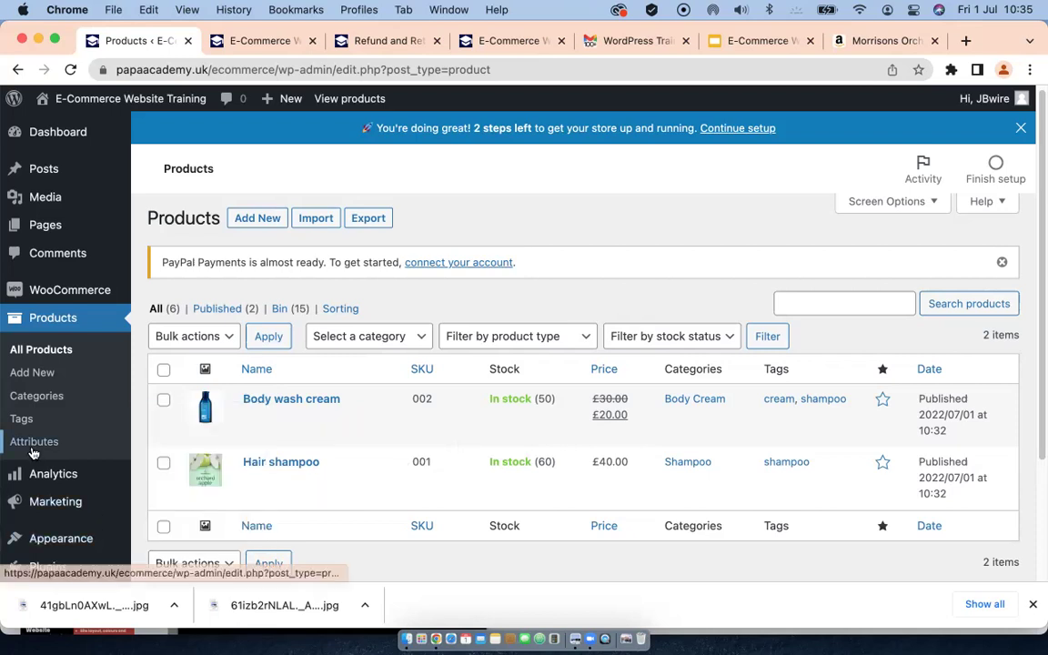
pyautogui.scroll(-2, 37, 453)
pyautogui.moveTo(49, 464)
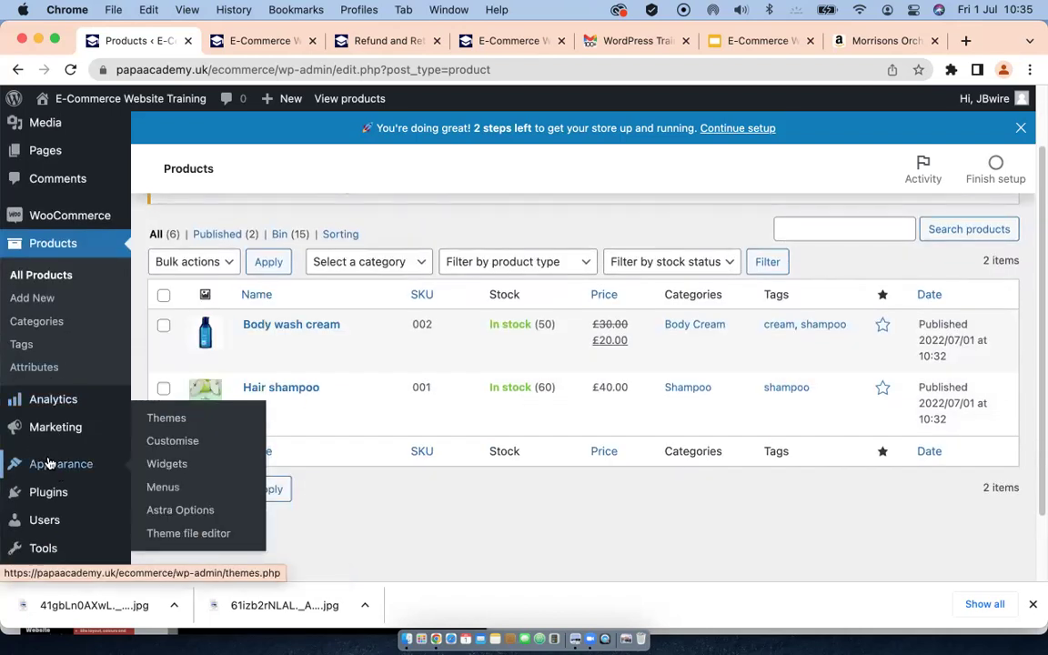
pyautogui.scroll(-1, 37, 423)
pyautogui.moveTo(32, 419)
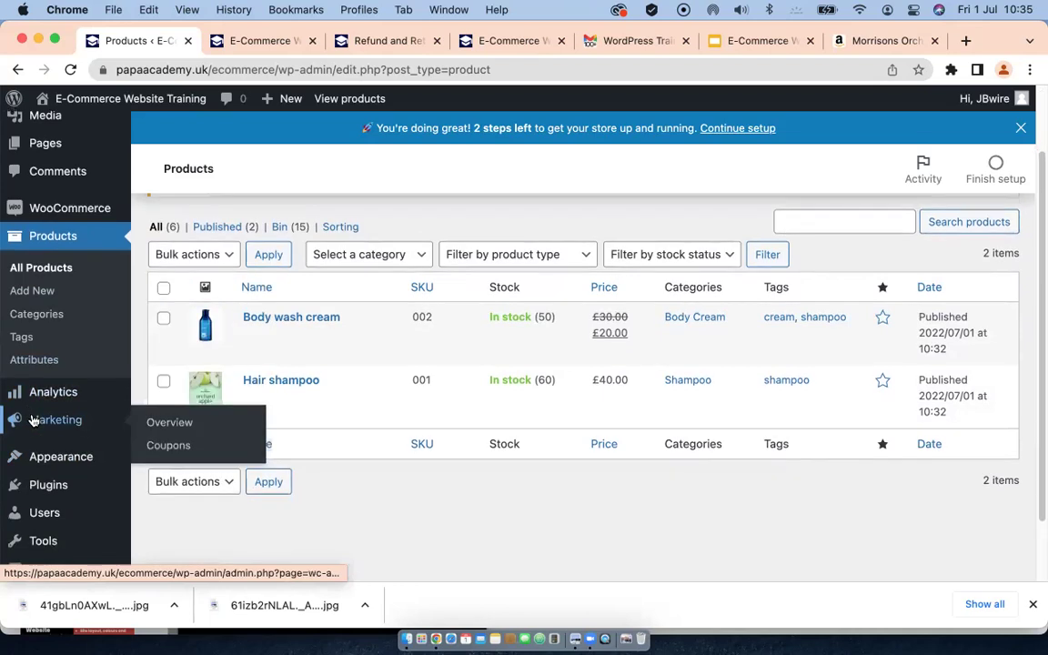
pyautogui.scroll(-1, 33, 420)
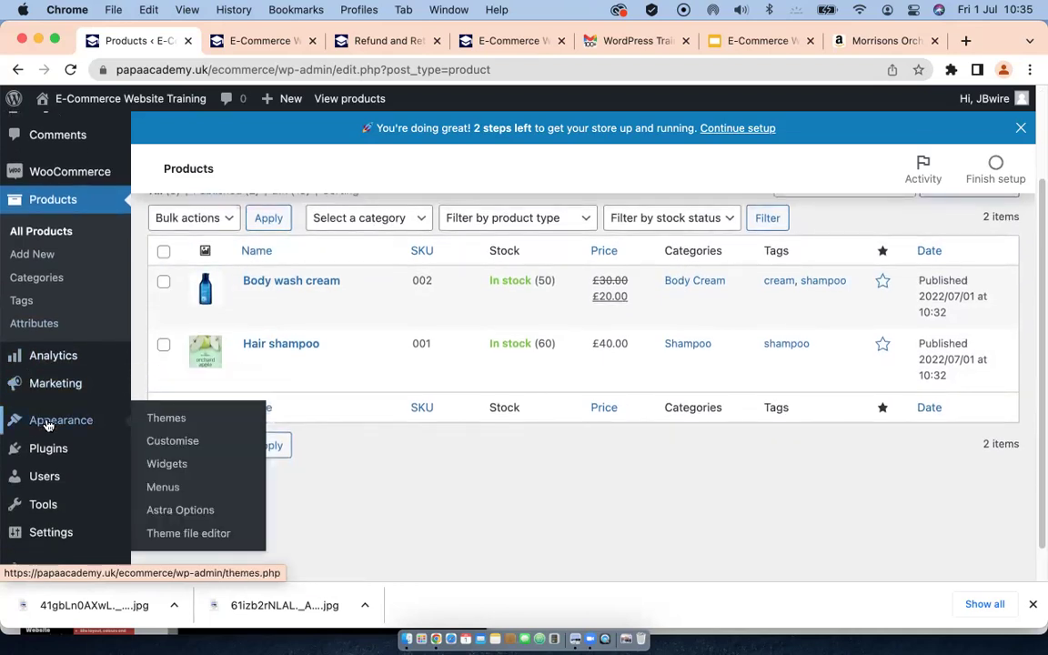
# Step: Under Appearance > Menus, create an empty menu named 'Primary'
pyautogui.click(168, 489)
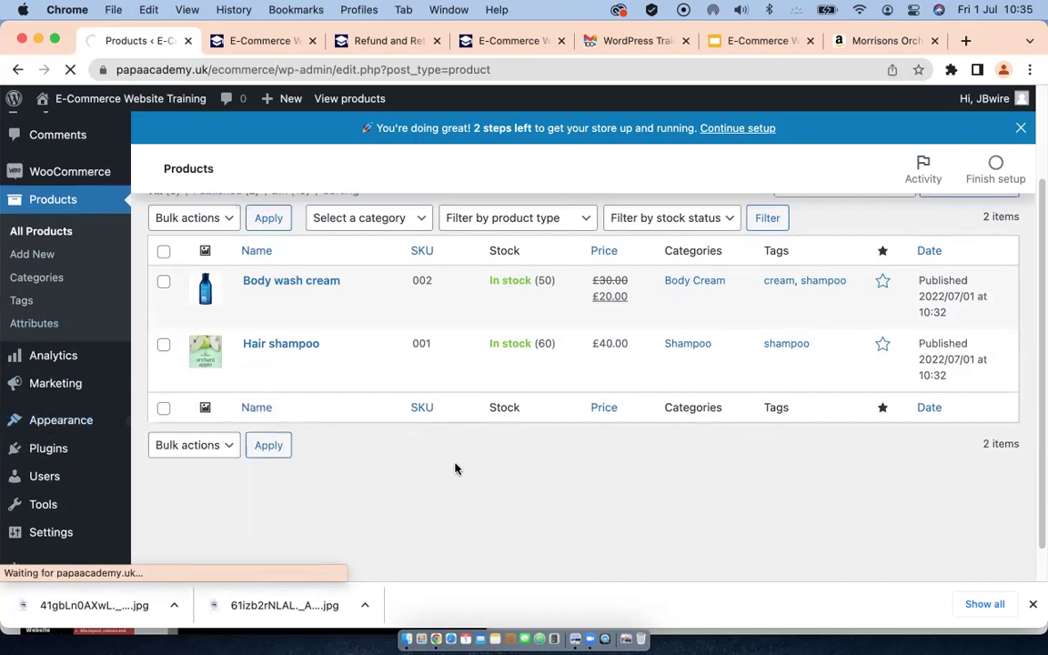
pyautogui.scroll(-3, 387, 418)
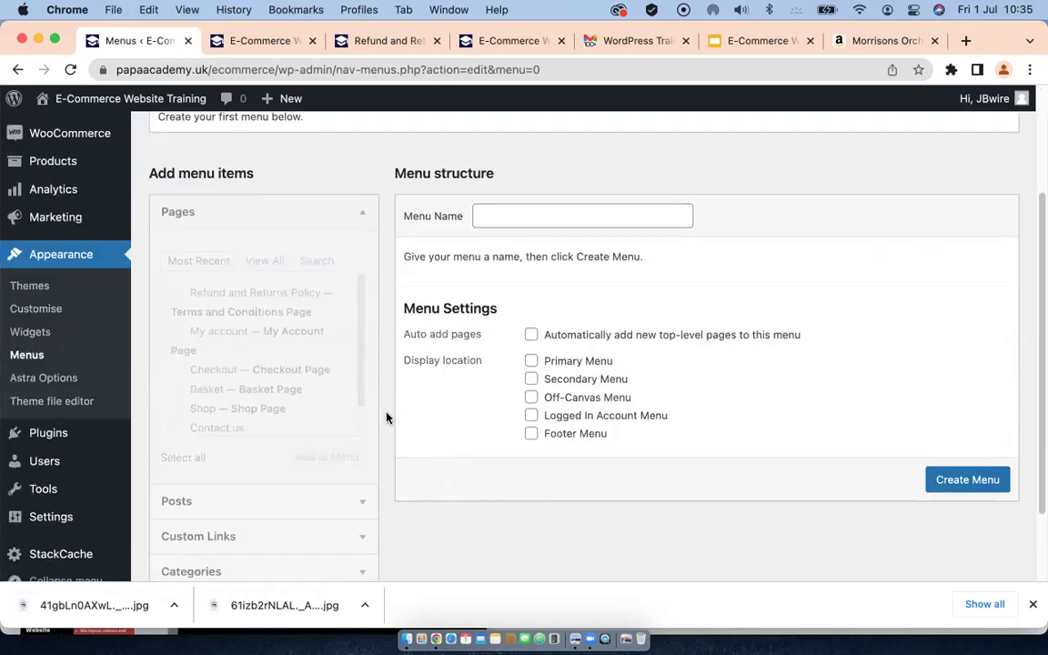
pyautogui.scroll(1, 463, 356)
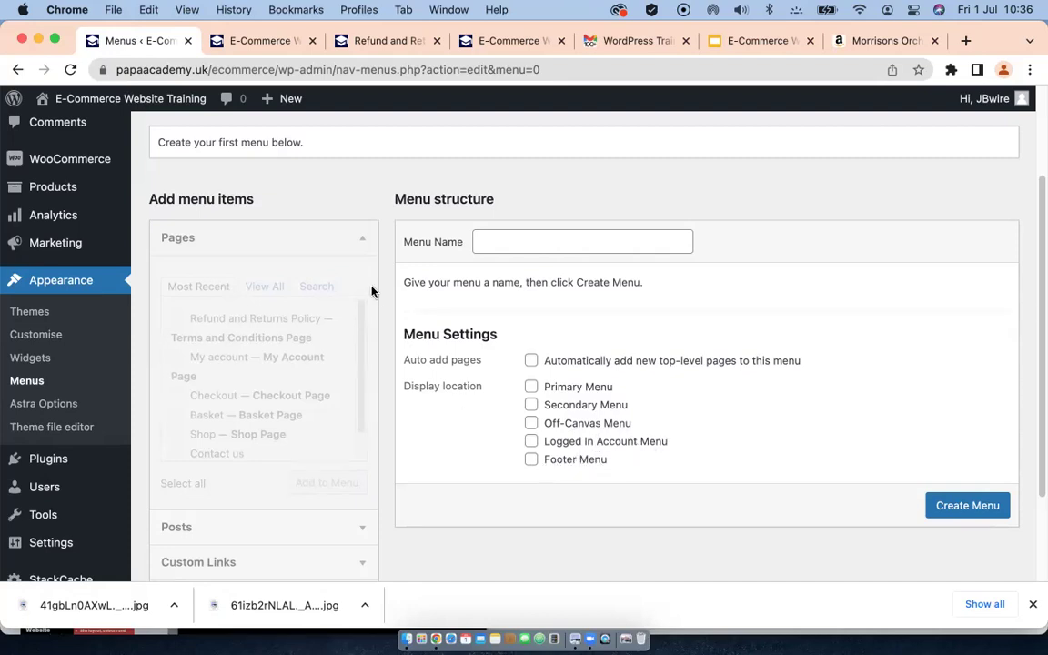
pyautogui.scroll(2, 362, 297)
pyautogui.click(492, 302)
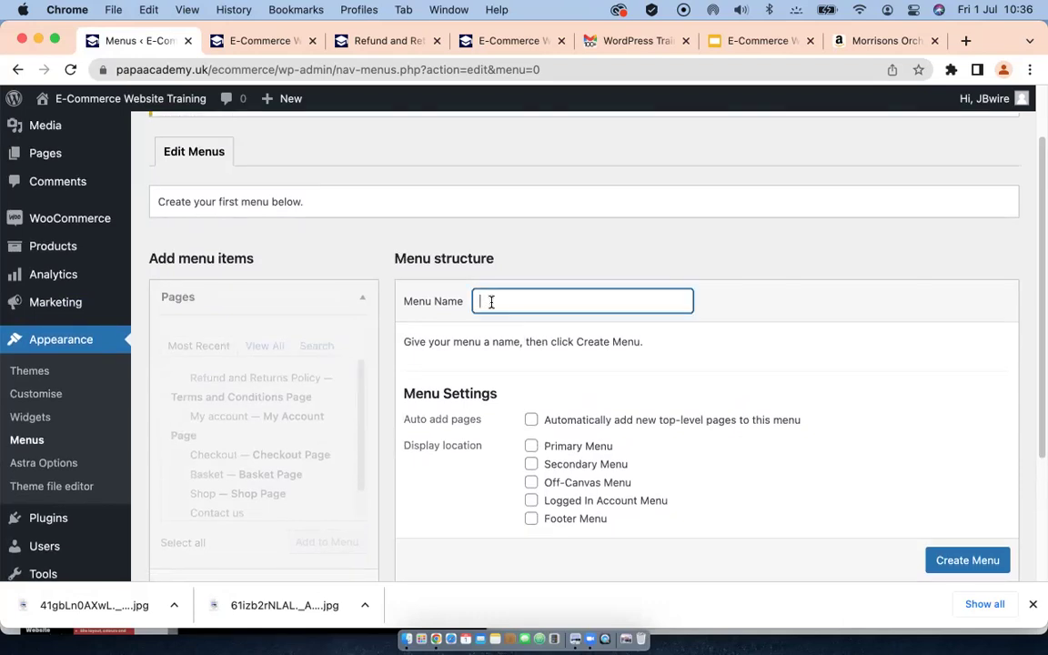
pyautogui.write('Primary')
pyautogui.click(950, 561)
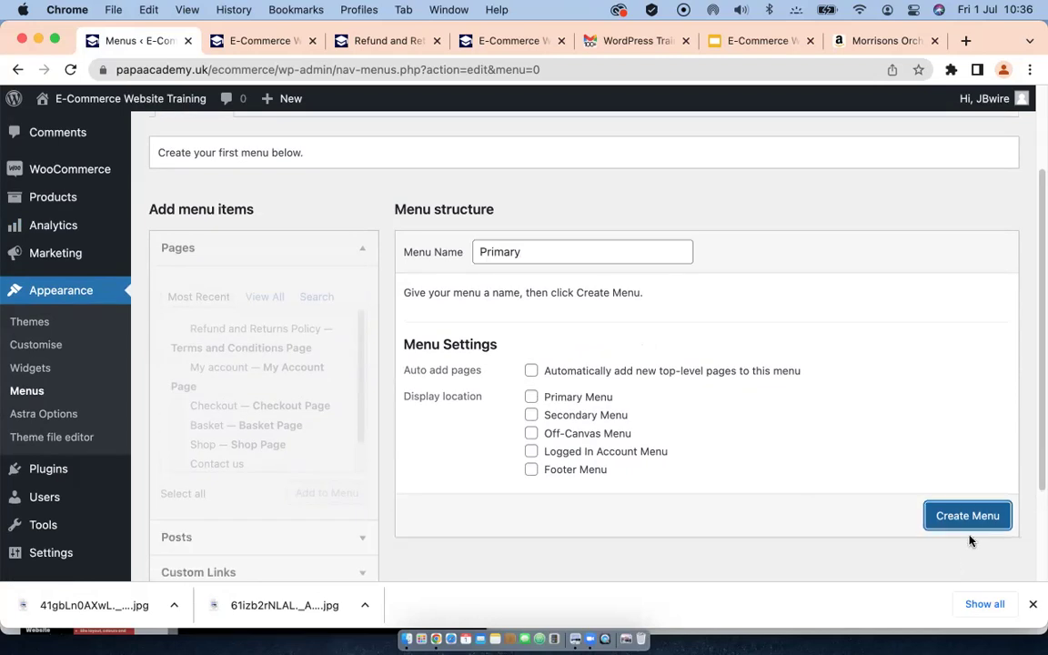
pyautogui.click(961, 516)
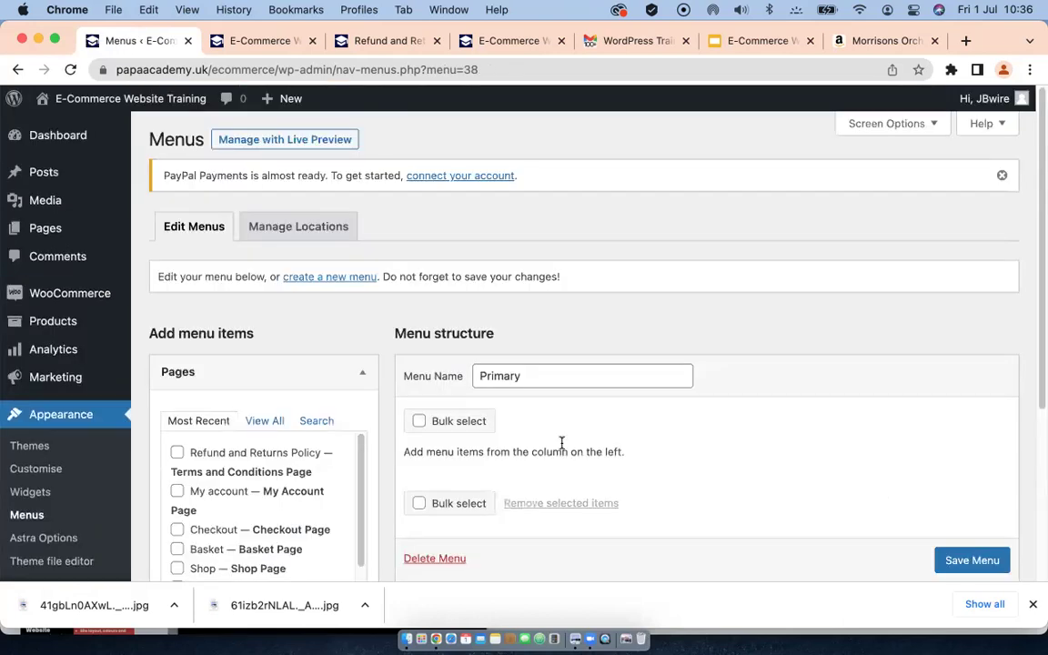
# Step: Tick the Primary Menu location and add the Homepage, Contact us and Shop pages to the menu
pyautogui.scroll(-3, 410, 395)
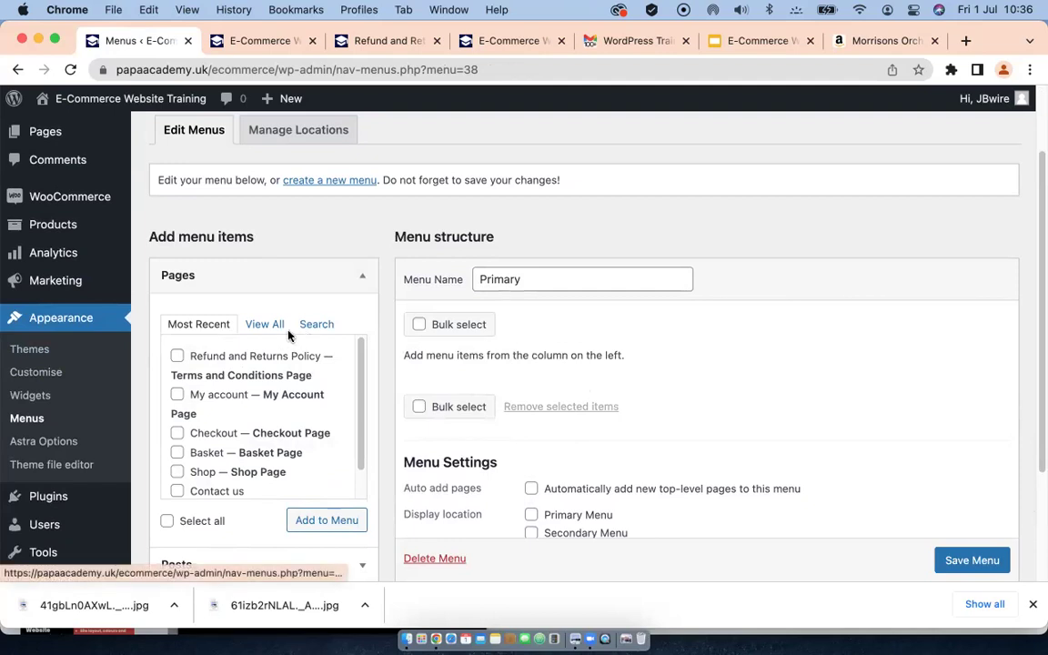
pyautogui.click(259, 326)
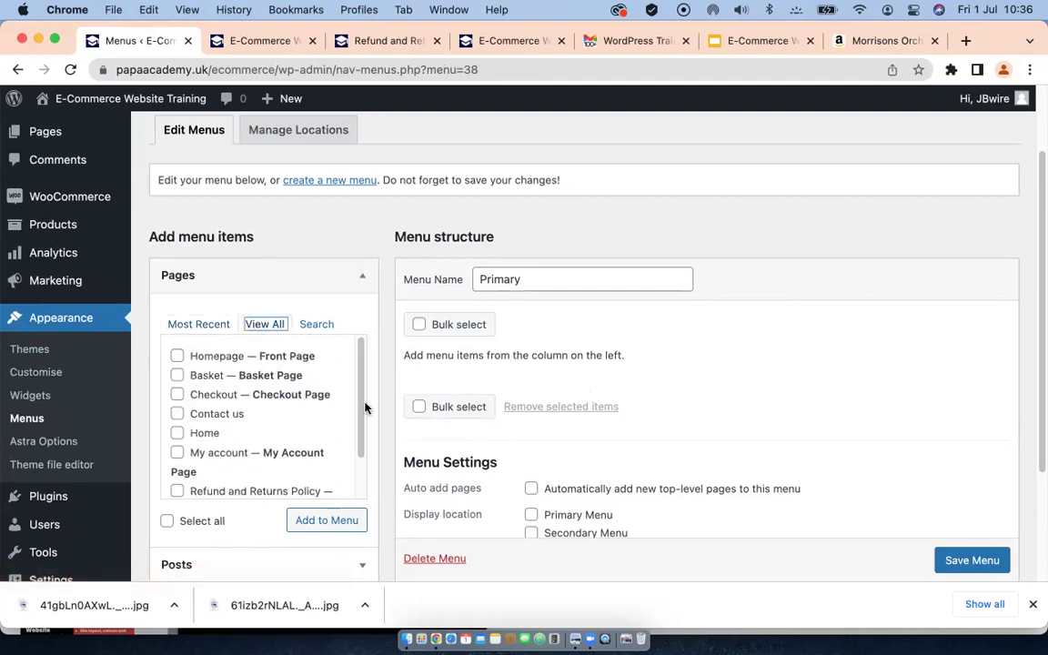
pyautogui.scroll(-3, 514, 389)
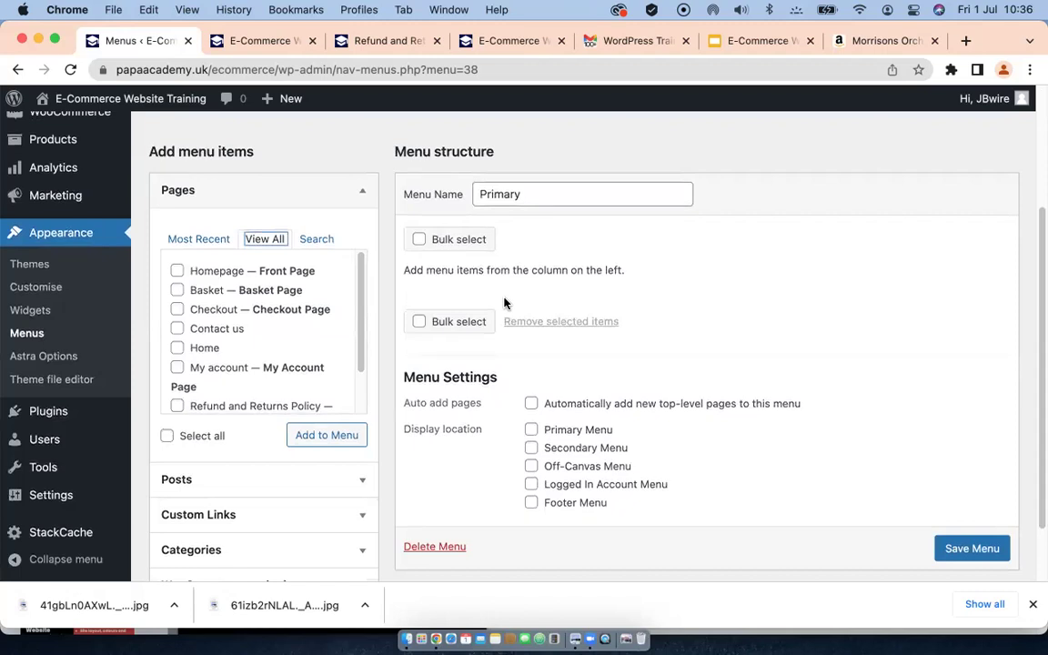
pyautogui.click(530, 431)
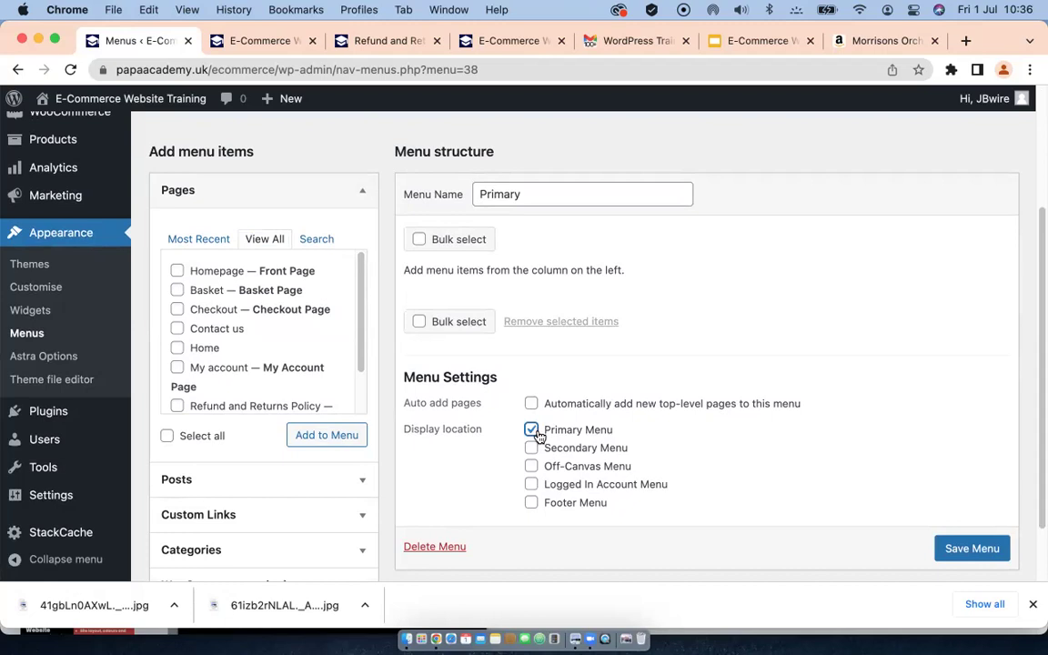
pyautogui.click(178, 272)
pyautogui.scroll(1, 216, 273)
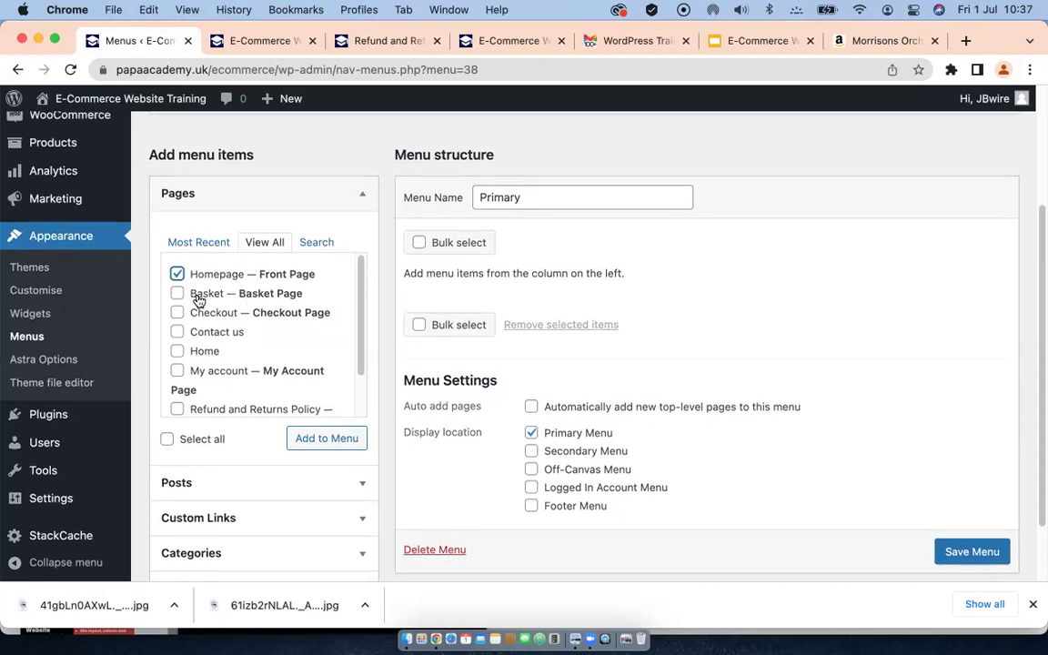
pyautogui.scroll(-1, 261, 298)
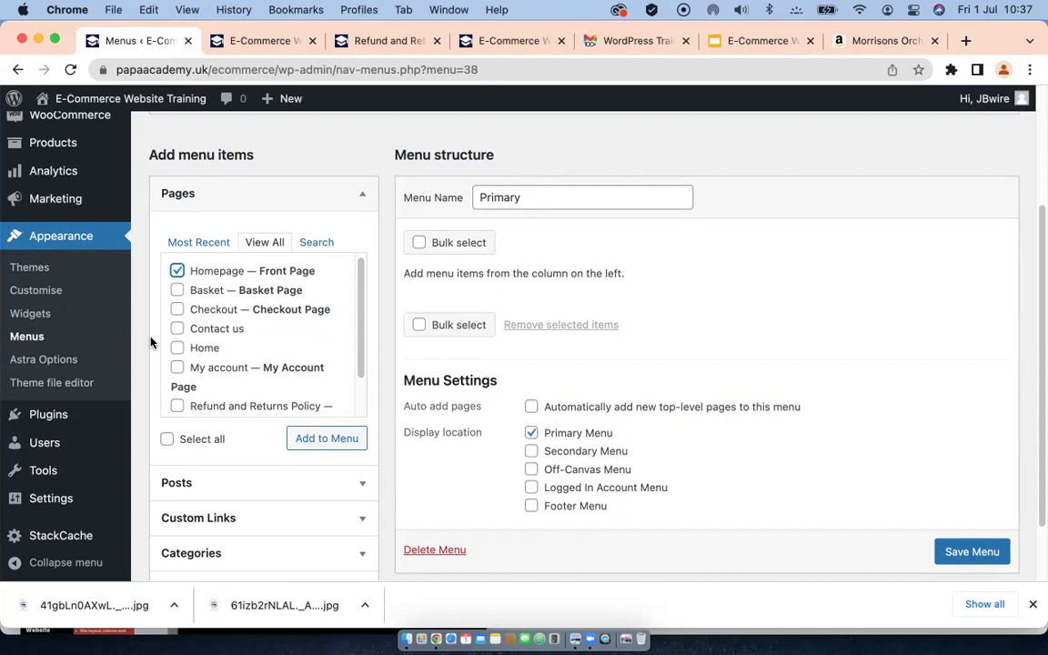
pyautogui.click(177, 330)
pyautogui.scroll(-3, 252, 361)
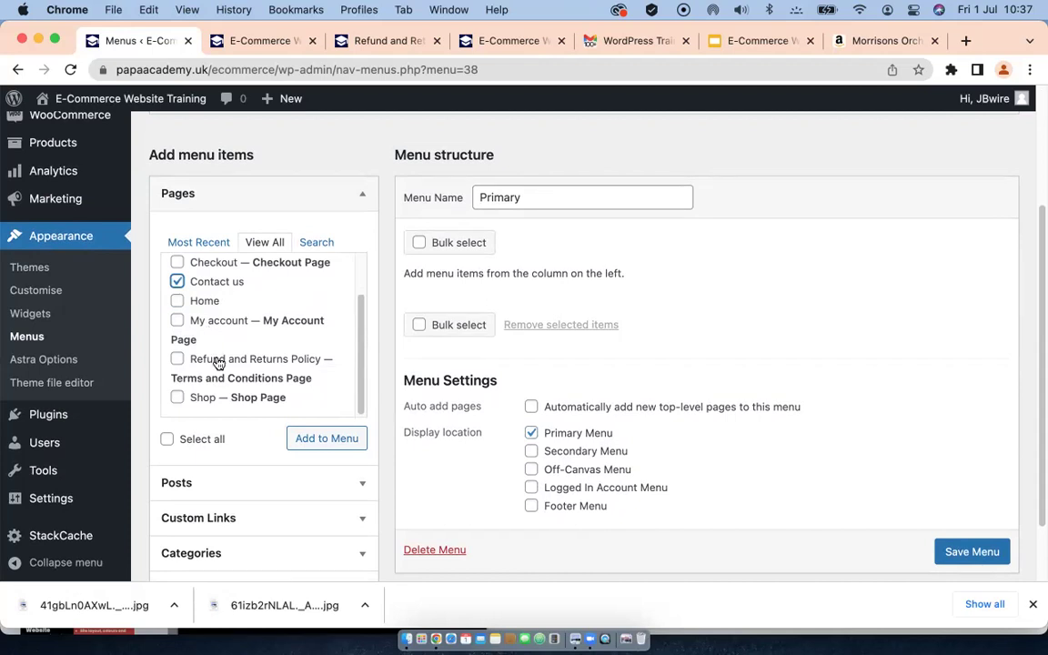
pyautogui.click(177, 397)
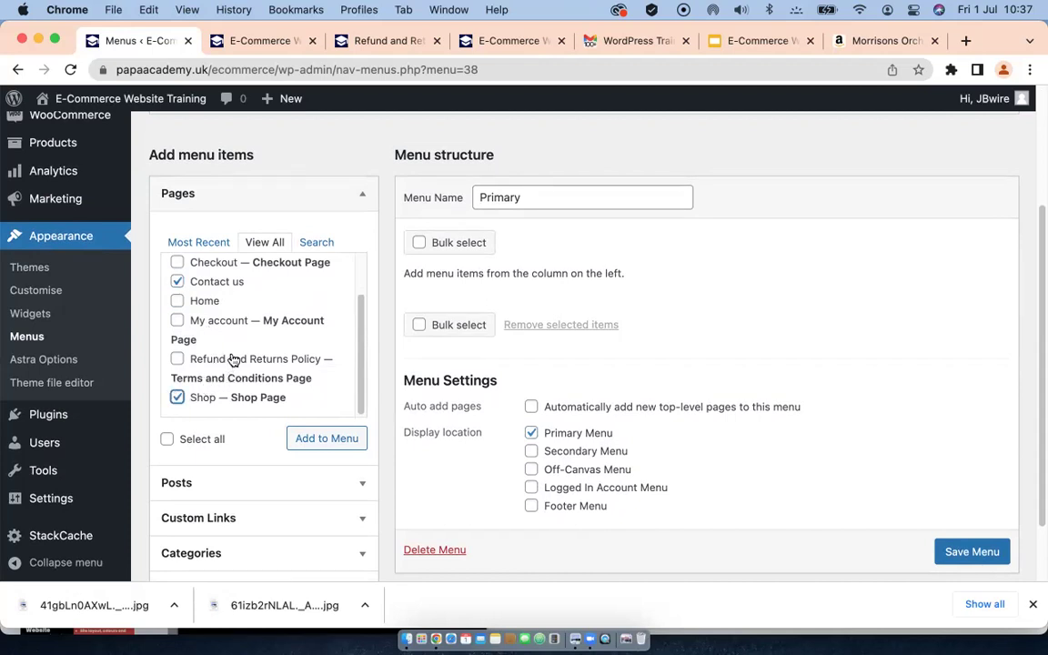
pyautogui.click(313, 440)
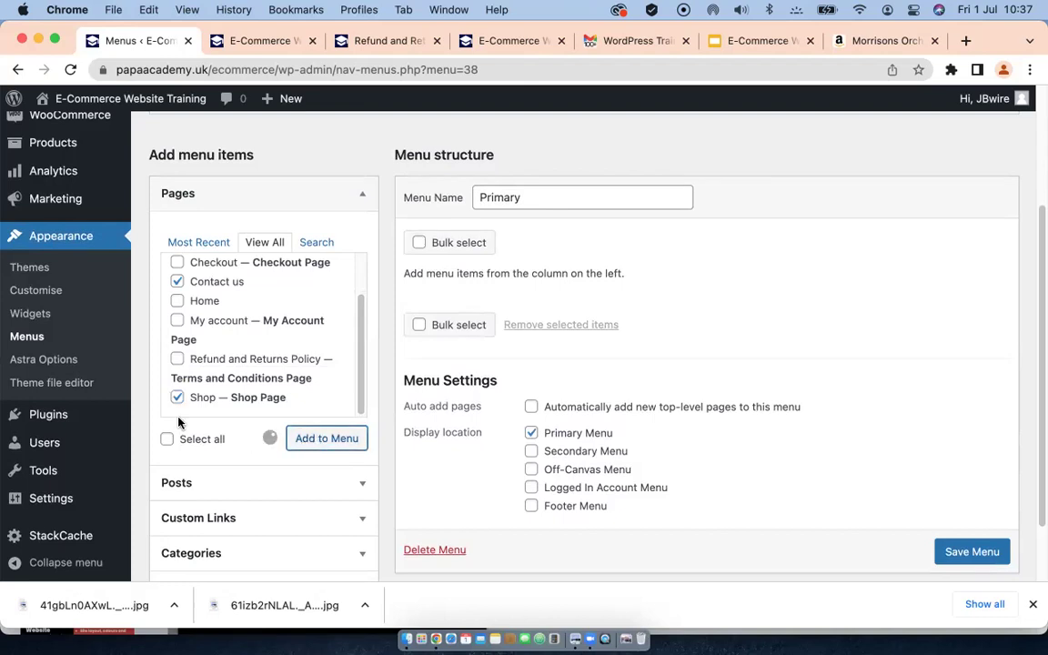
# Step: Move Shop above Contact us and save the Primary menu
pyautogui.moveTo(7, 400)
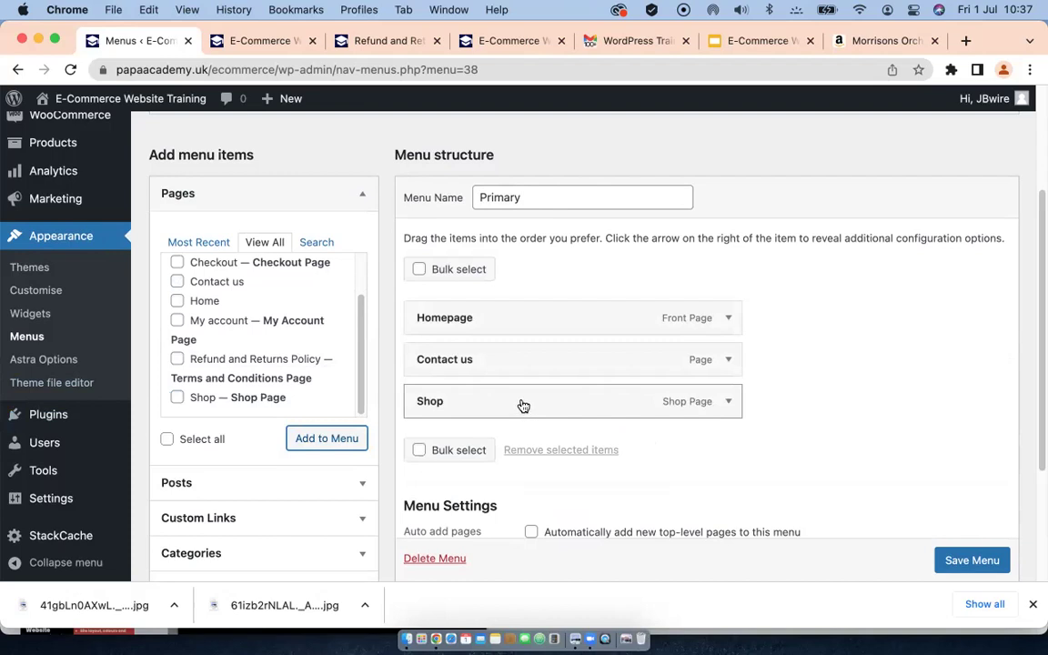
pyautogui.moveTo(552, 402); pyautogui.dragTo(549, 362)
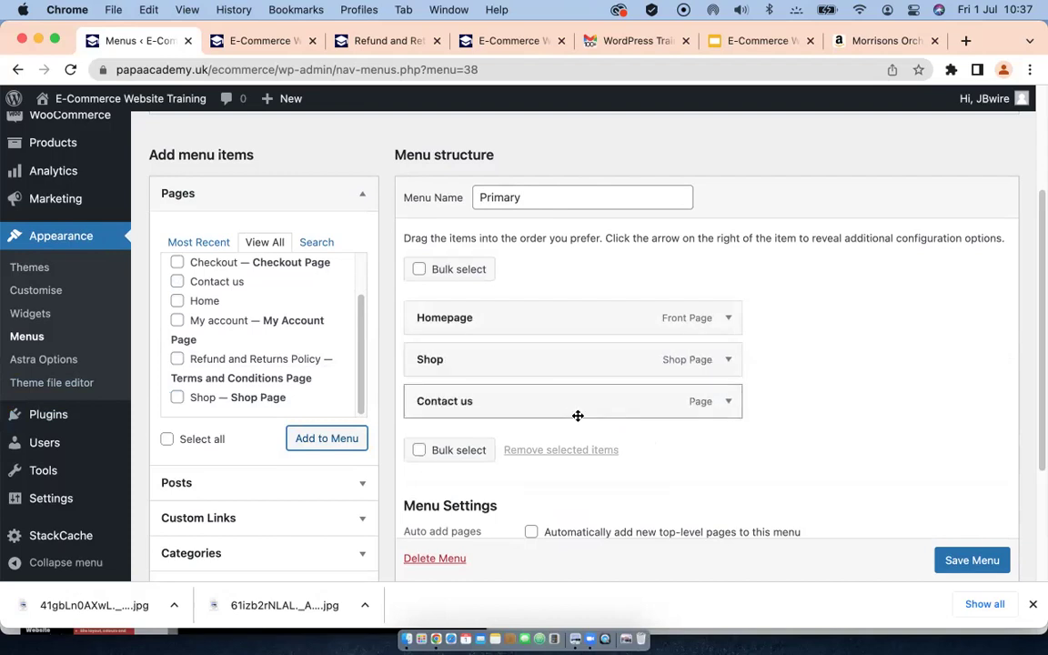
pyautogui.scroll(-1, 966, 561)
pyautogui.click(966, 562)
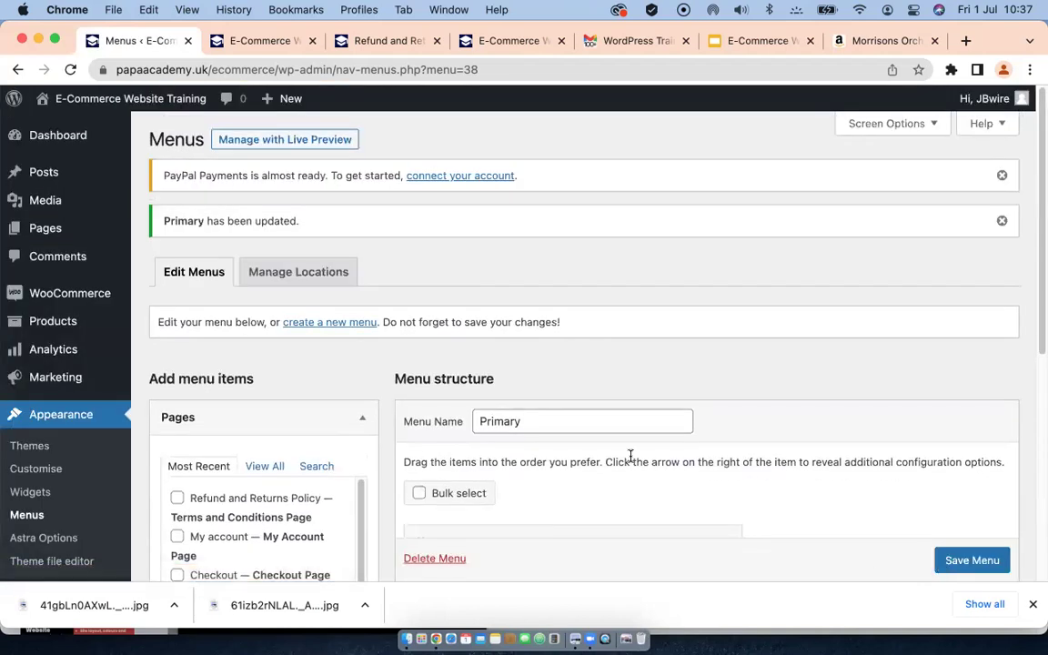
pyautogui.scroll(-3, 630, 460)
pyautogui.scroll(-3, 630, 460)
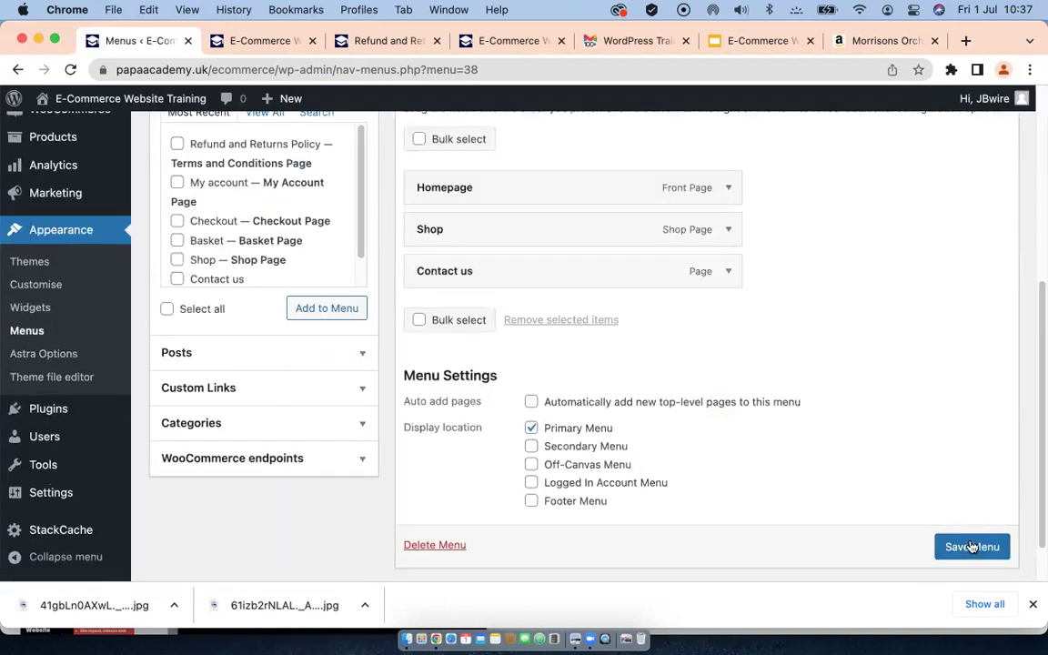
pyautogui.scroll(-1, 963, 542)
pyautogui.click(965, 518)
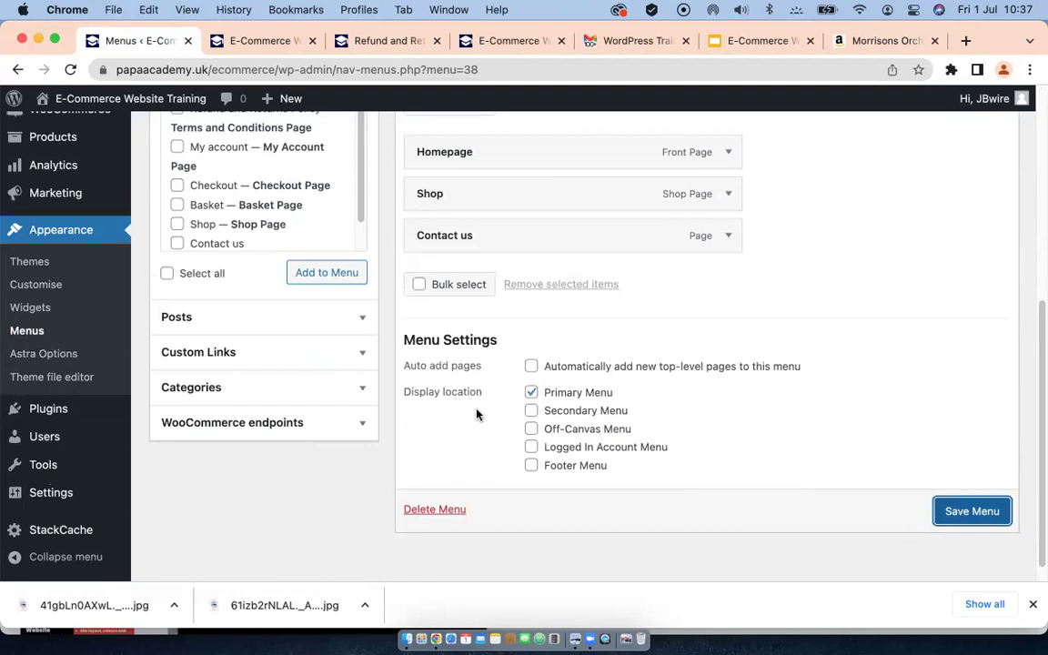
pyautogui.scroll(4, 477, 414)
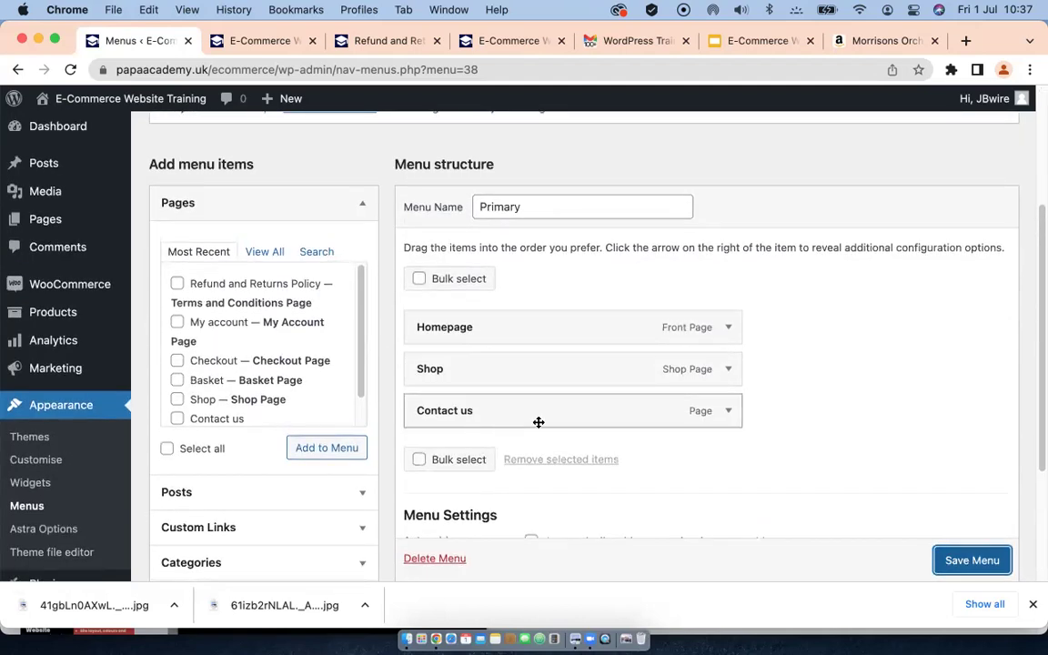
pyautogui.scroll(3, 473, 387)
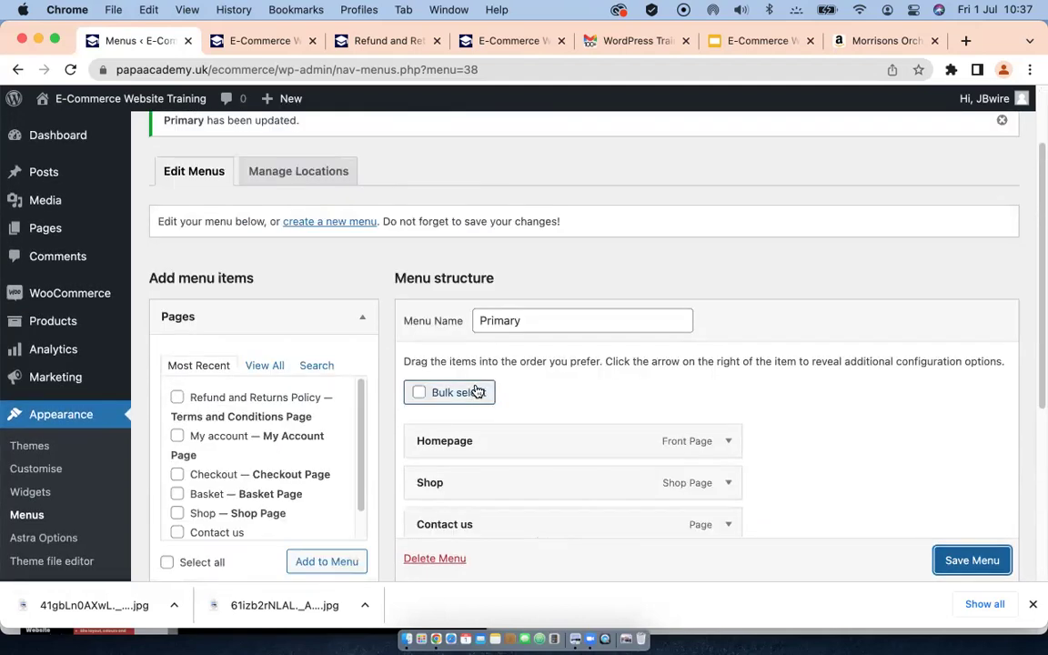
pyautogui.click(331, 222)
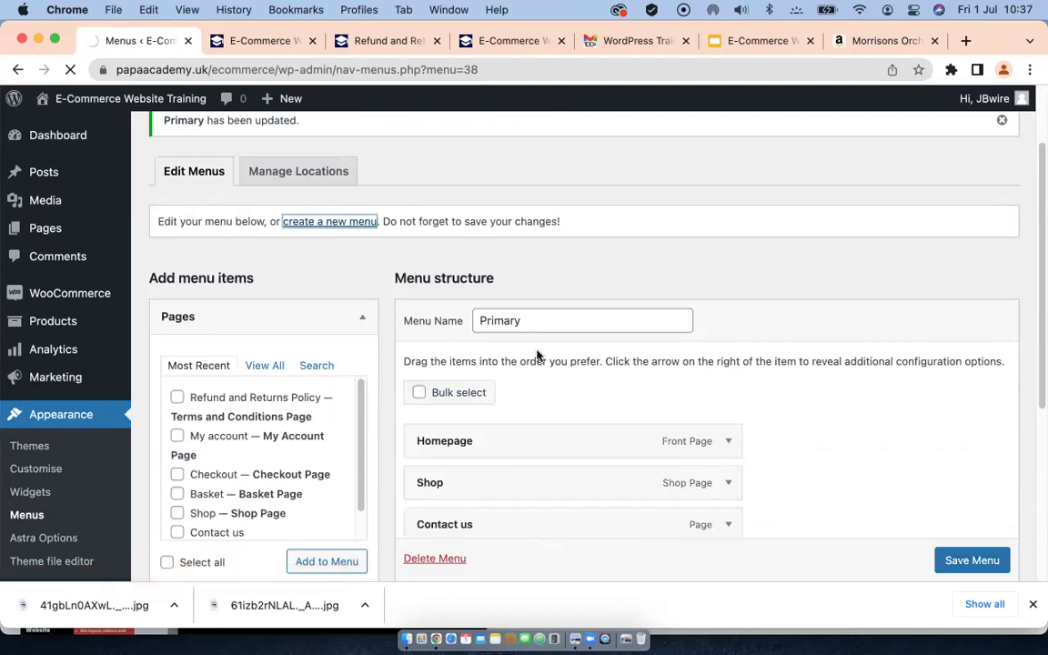
# Step: Create a new menu named 'Seco' assigned to the Secondary Menu location
pyautogui.scroll(-5, 601, 393)
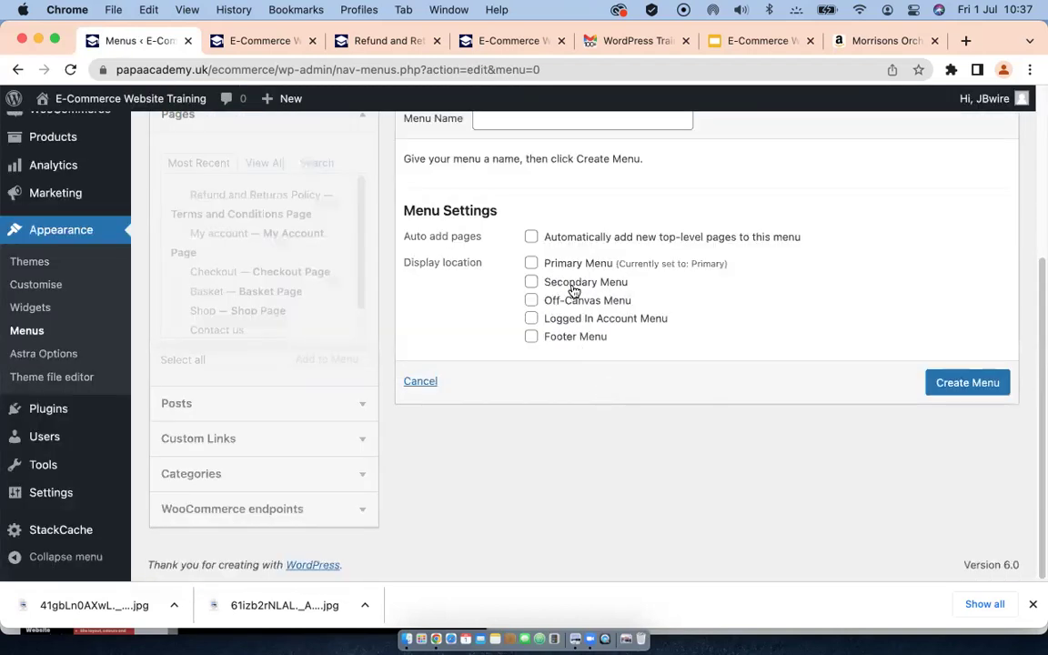
pyautogui.scroll(3, 477, 301)
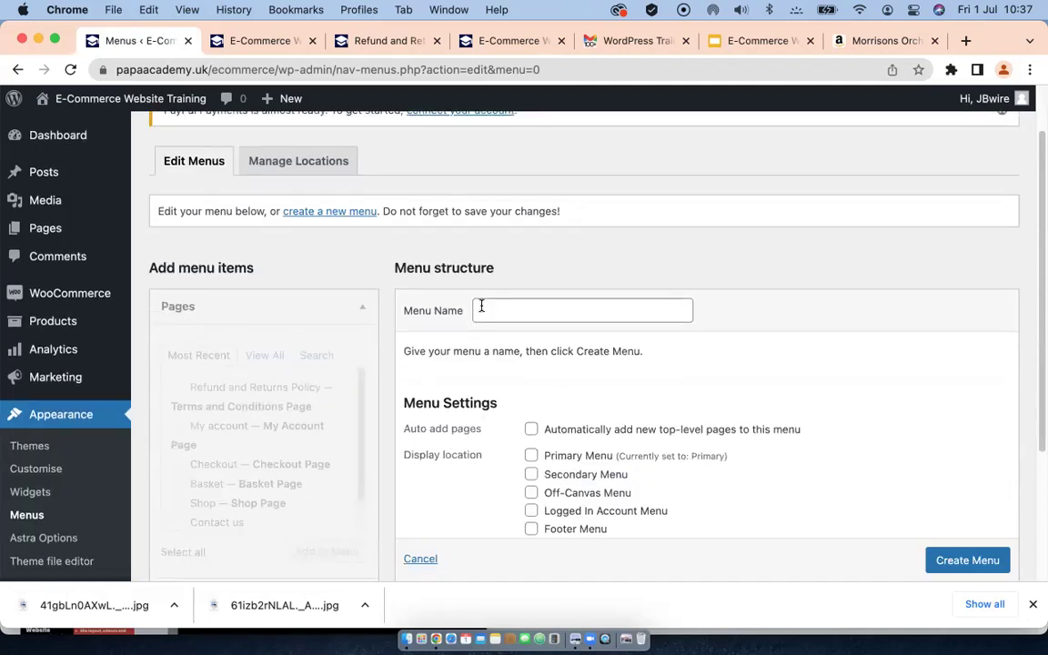
pyautogui.click(479, 309)
pyautogui.write('Seco')
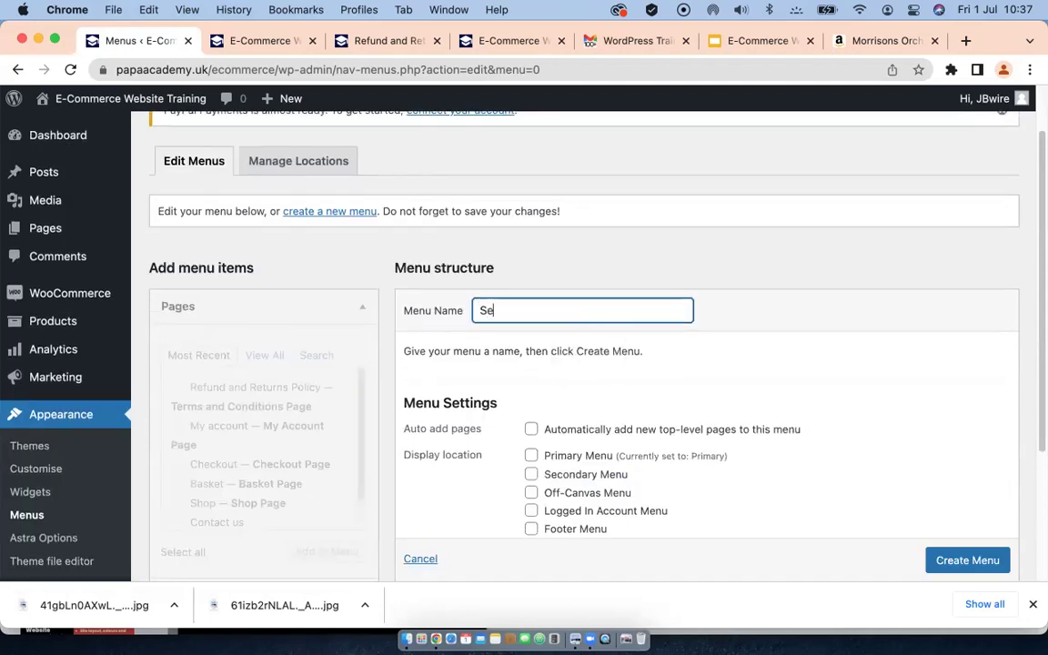
pyautogui.click(531, 474)
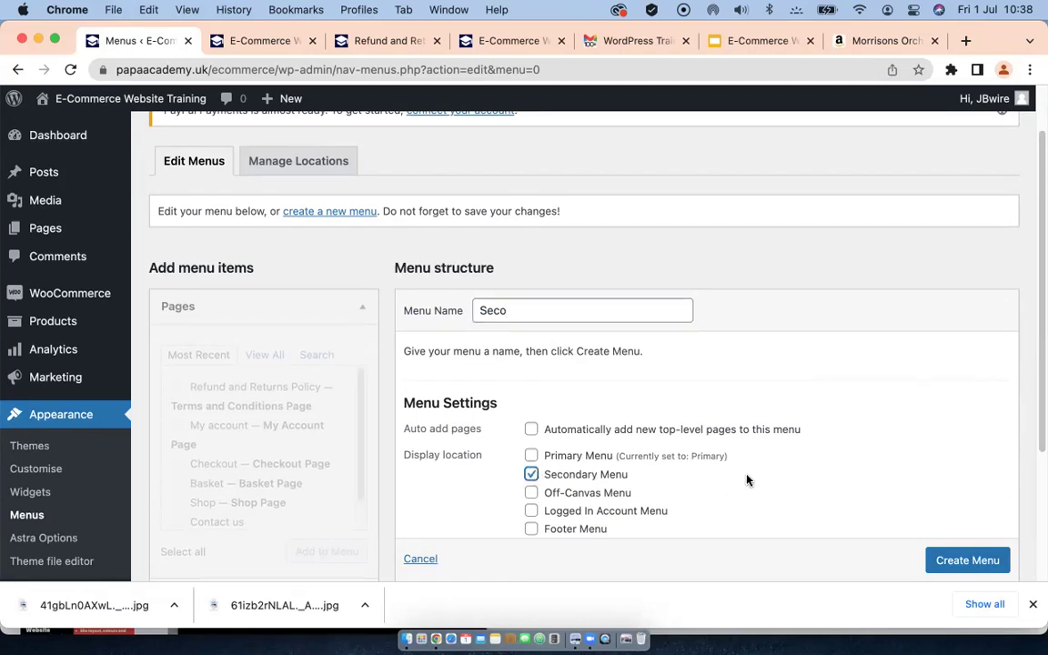
pyautogui.scroll(-2, 746, 479)
pyautogui.click(944, 503)
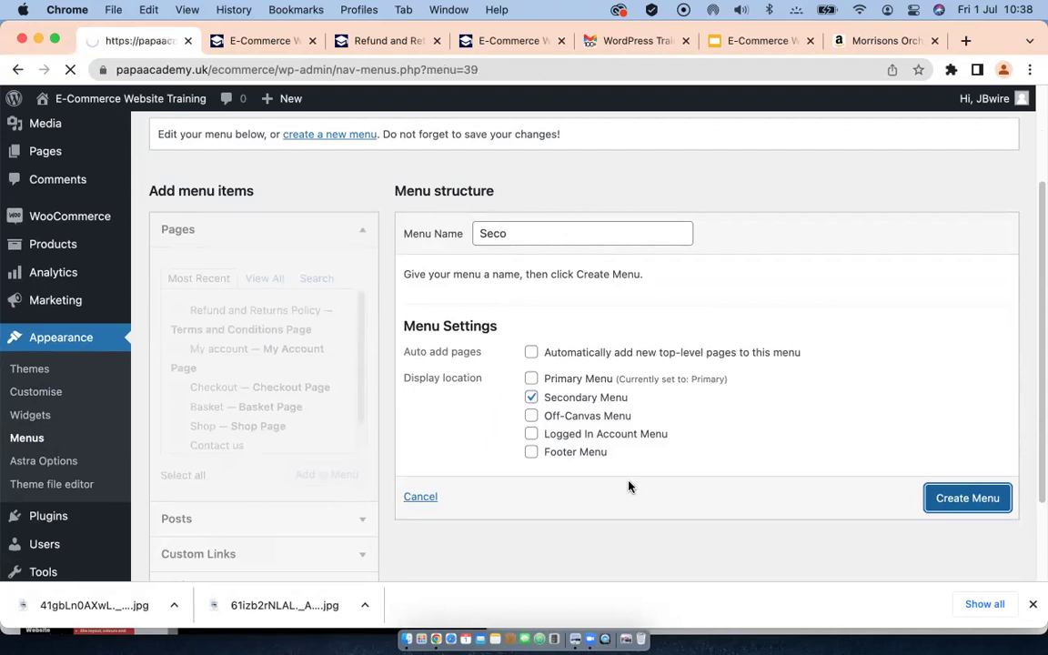
# Step: List all pages and tick My account for the Seco menu
pyautogui.scroll(-2, 289, 427)
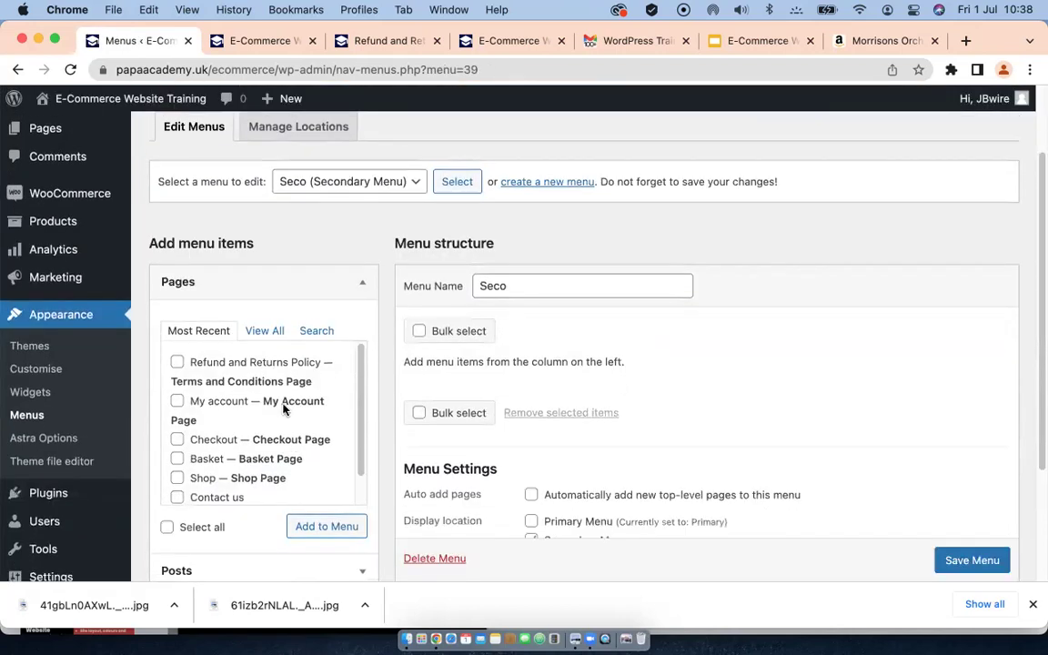
pyautogui.click(264, 330)
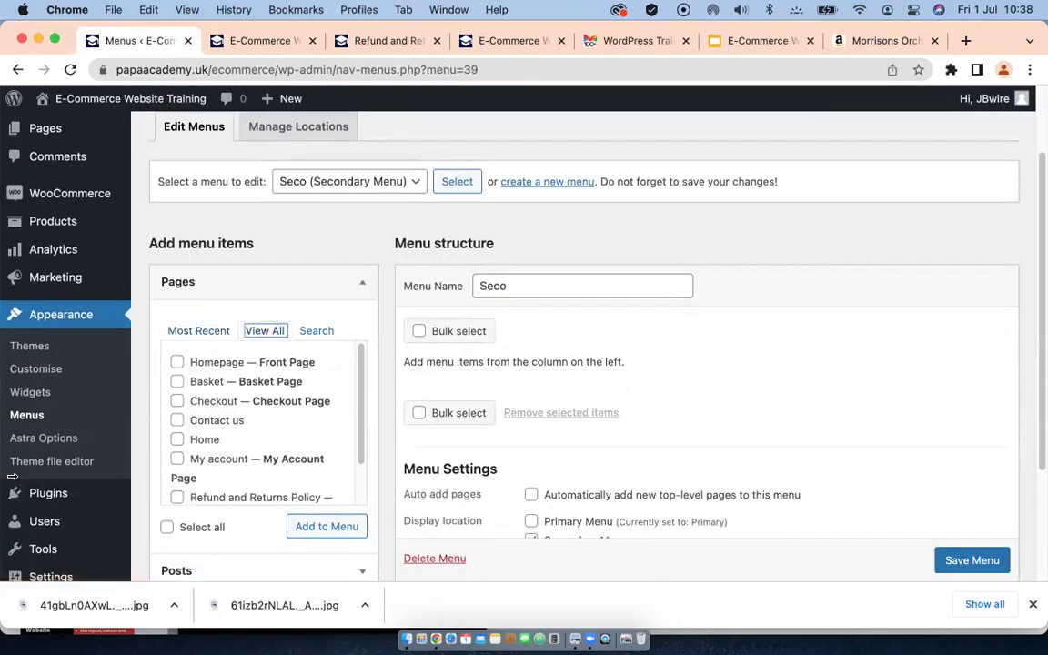
pyautogui.click(176, 460)
# Step: Add My account, Contact us and Checkout to the menu, with My account at the top
pyautogui.click(178, 421)
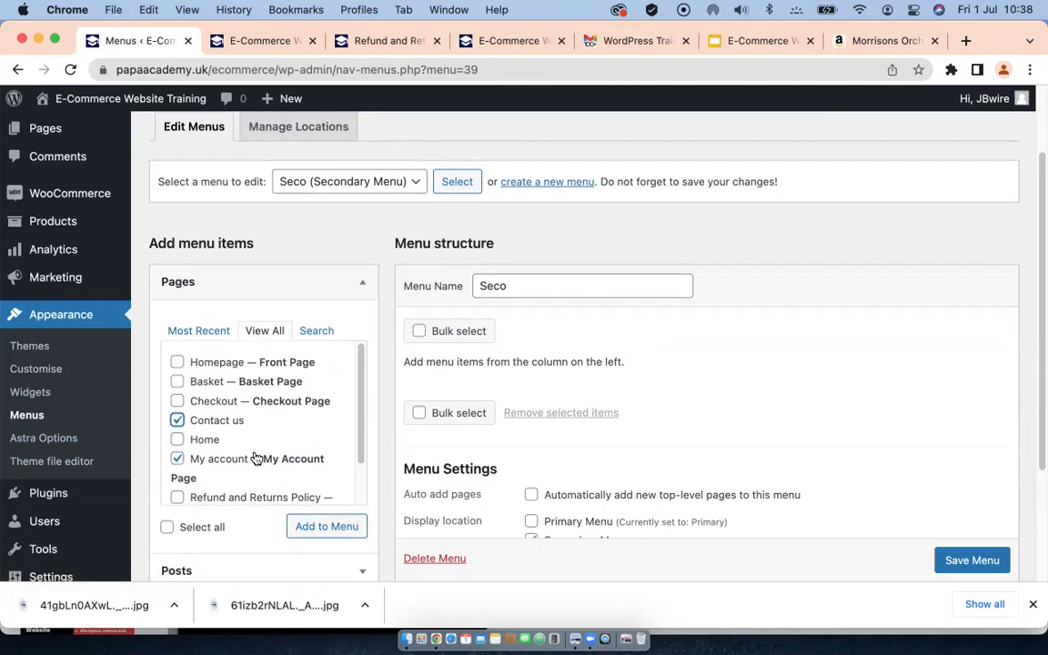
pyautogui.click(178, 401)
pyautogui.scroll(-3, 279, 440)
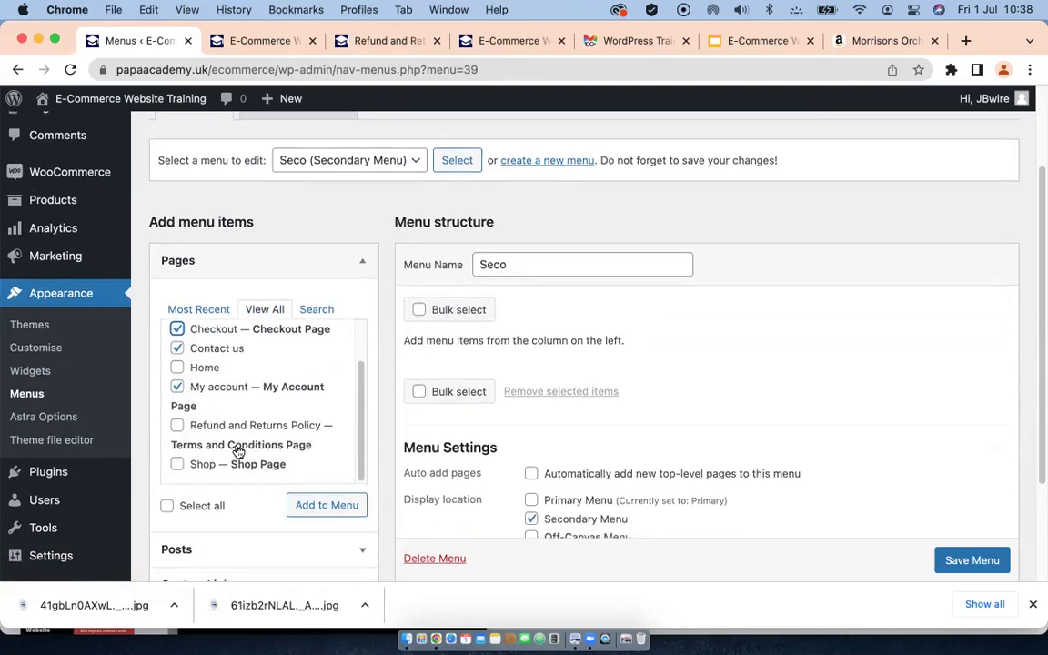
pyautogui.click(323, 508)
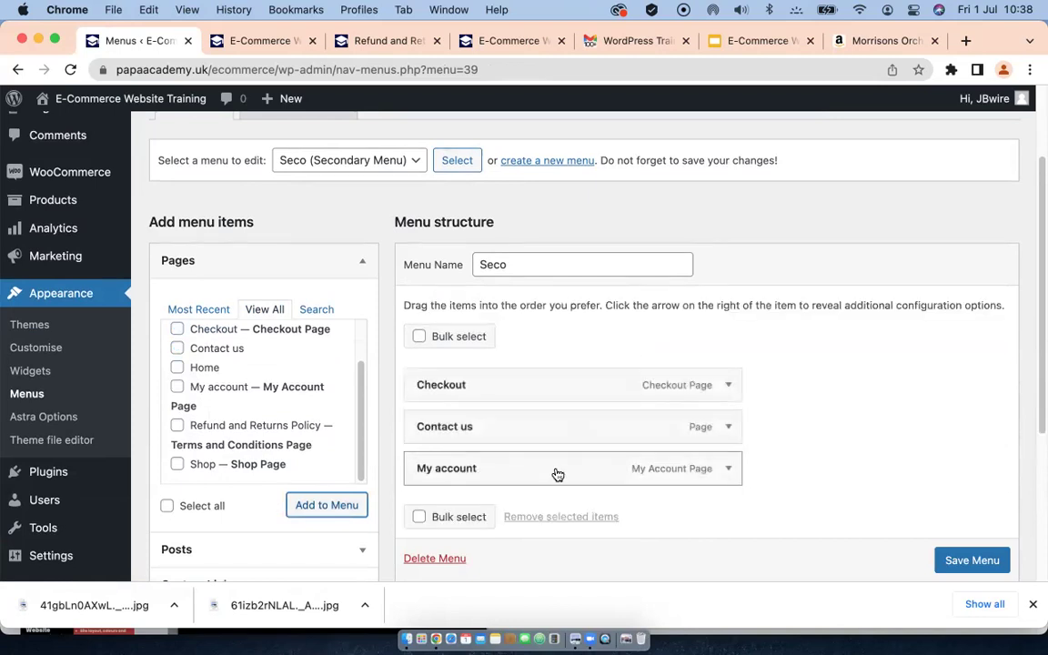
pyautogui.moveTo(532, 472); pyautogui.dragTo(531, 386)
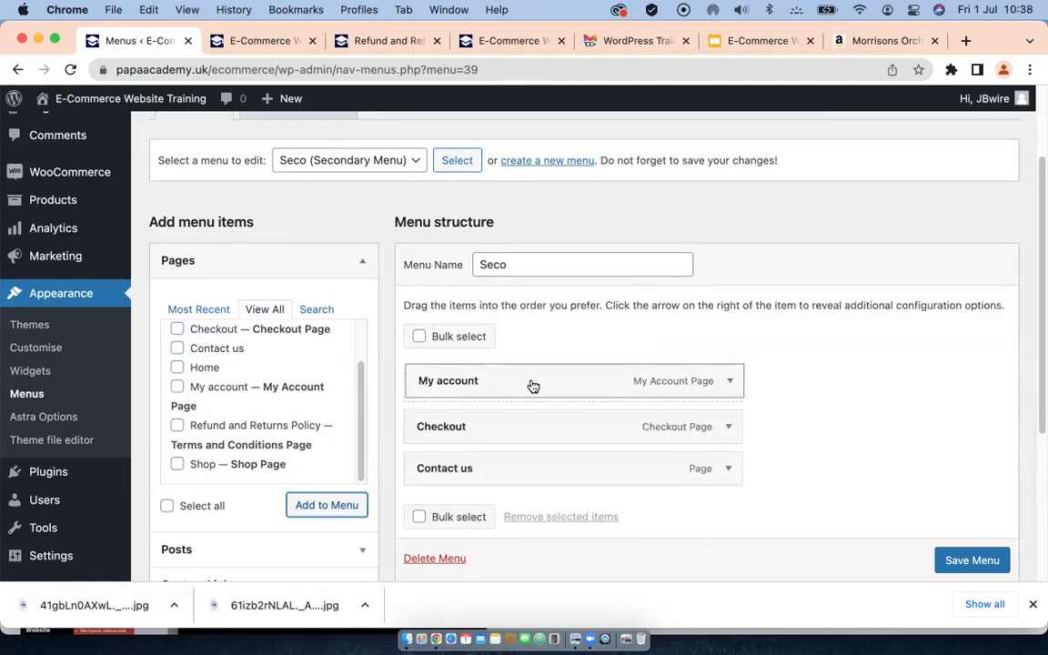
# Step: Relabel the My account menu item as 'Login'
pyautogui.click(729, 386)
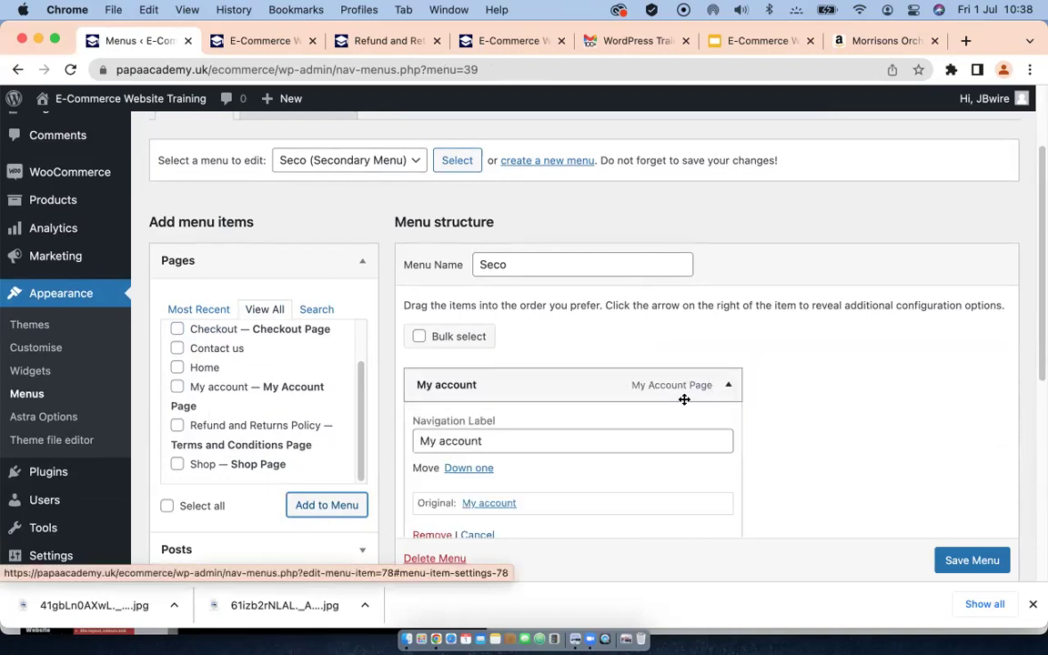
pyautogui.click(487, 441)
pyautogui.moveTo(488, 441); pyautogui.dragTo(393, 446)
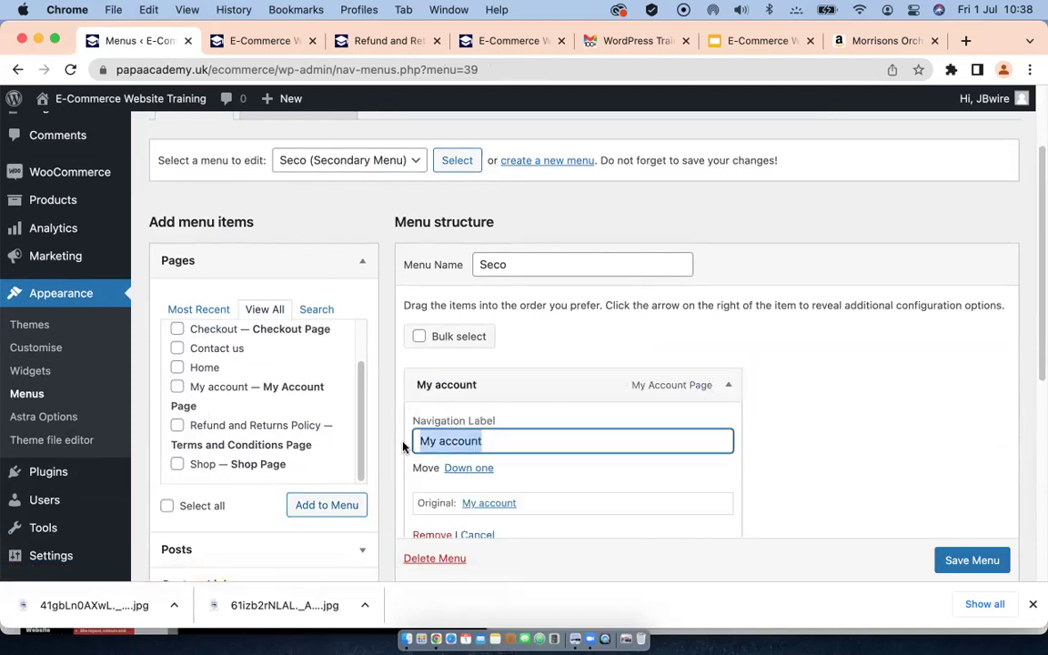
pyautogui.write('Login')
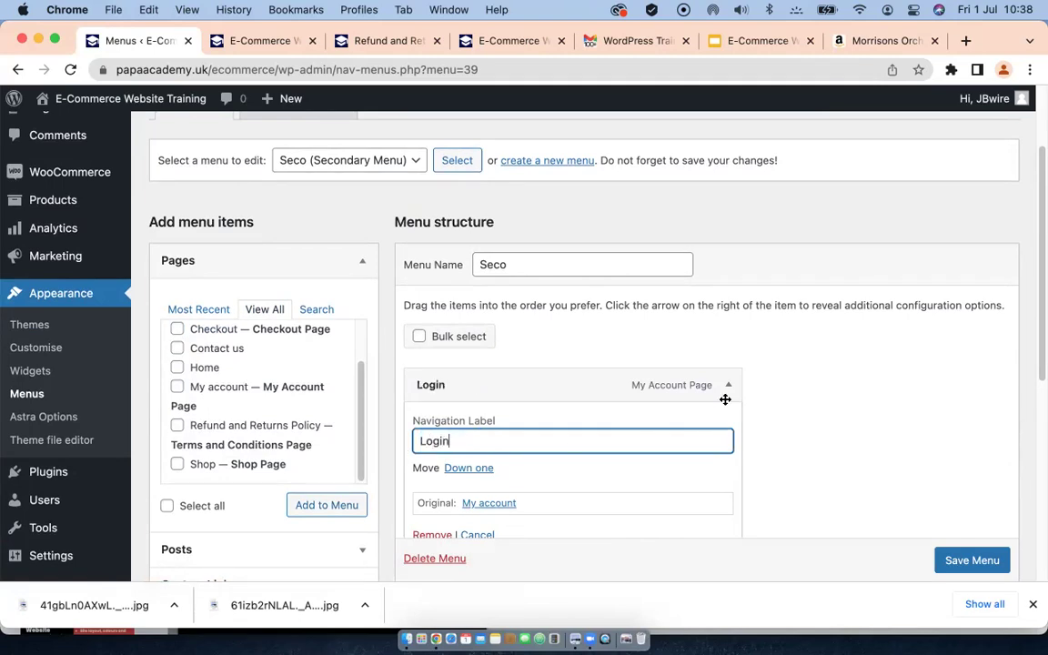
pyautogui.click(727, 388)
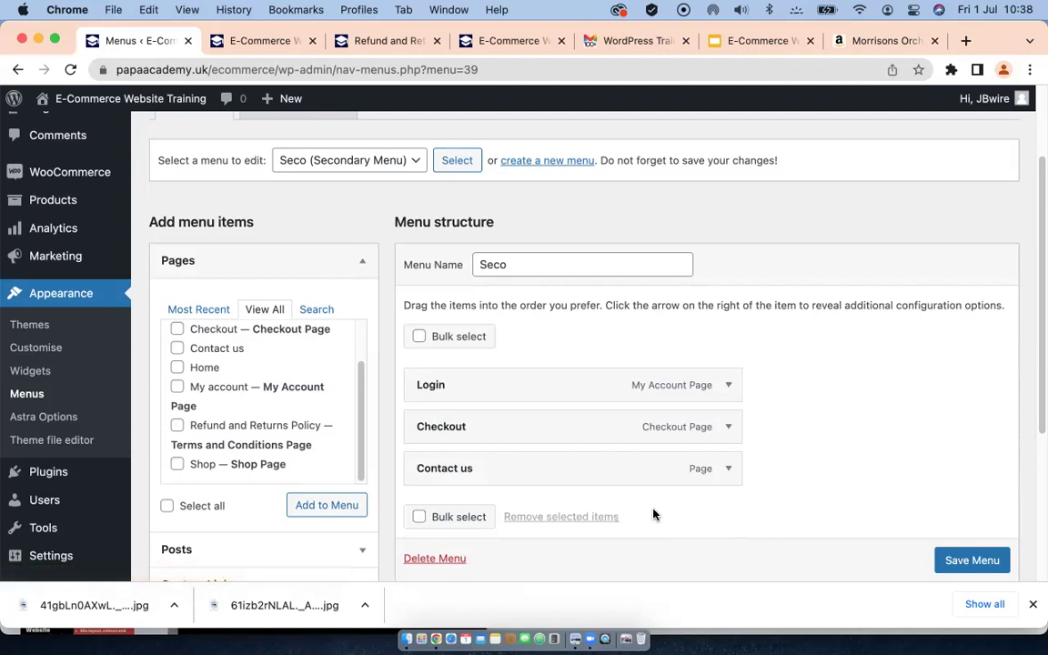
# Step: Shorten the Contact us label to 'Contact' and save the Seco menu
pyautogui.click(729, 475)
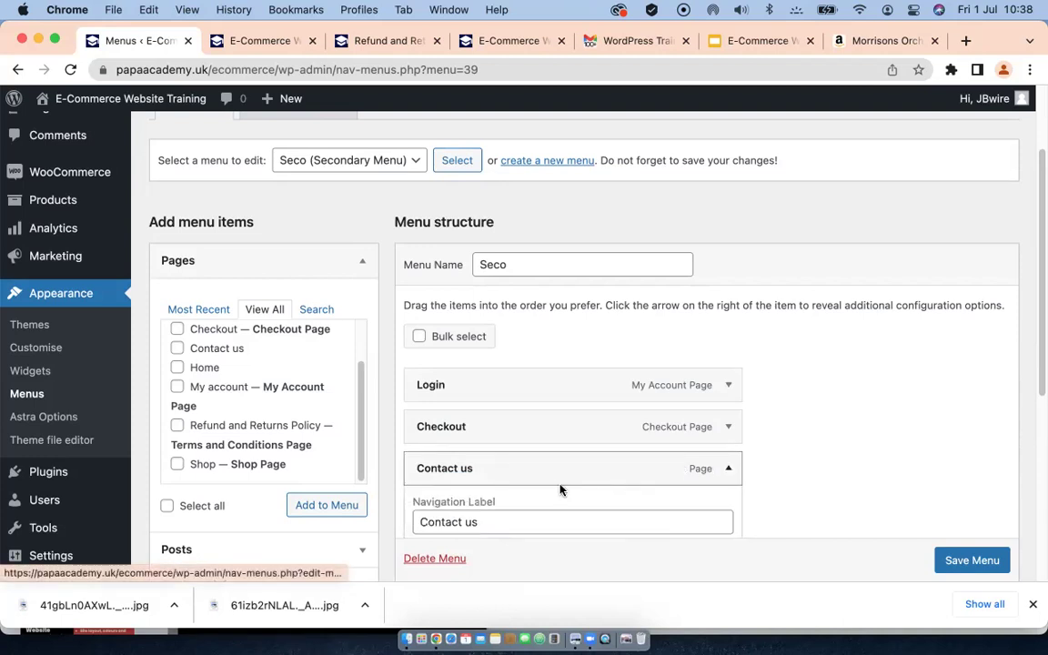
pyautogui.click(492, 524)
pyautogui.press('BackSpace')
pyautogui.press('BackSpace')
pyautogui.press('BackSpace')
pyautogui.click(728, 469)
pyautogui.scroll(-3, 673, 458)
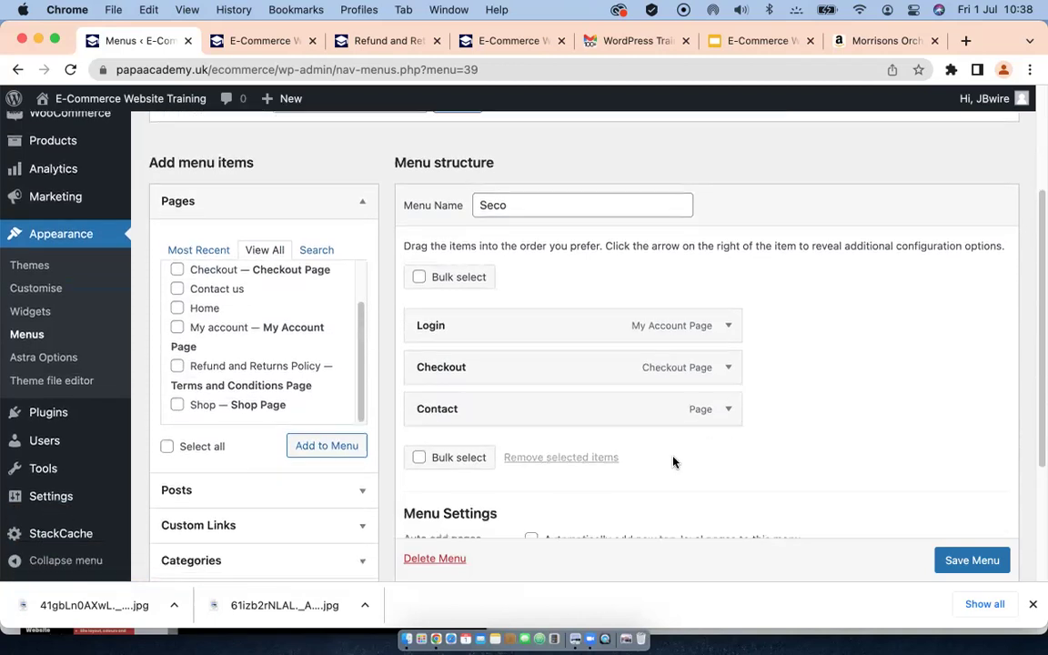
pyautogui.scroll(-1, 674, 459)
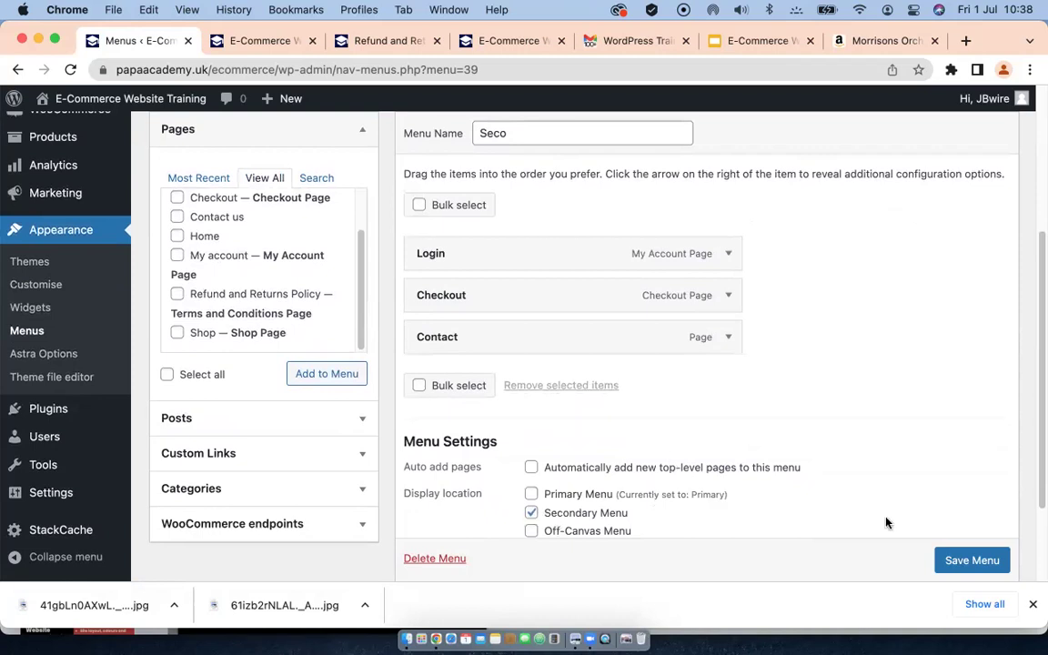
pyautogui.scroll(-2, 969, 567)
pyautogui.click(969, 561)
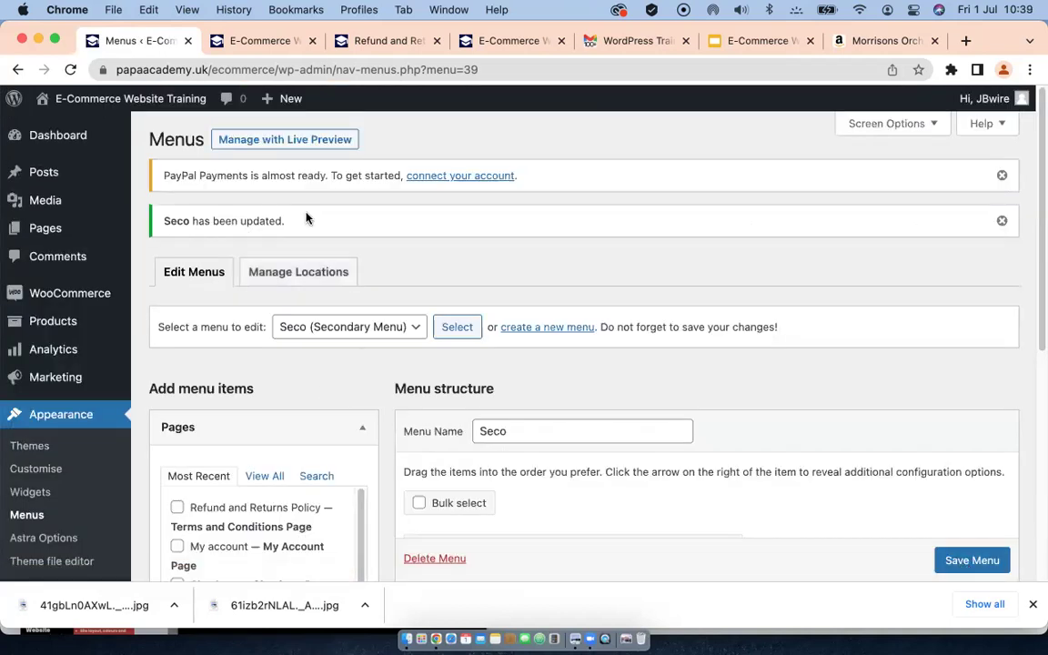
# Step: Create a new menu named 'Footer' assigned to the Footer Menu location
pyautogui.click(537, 330)
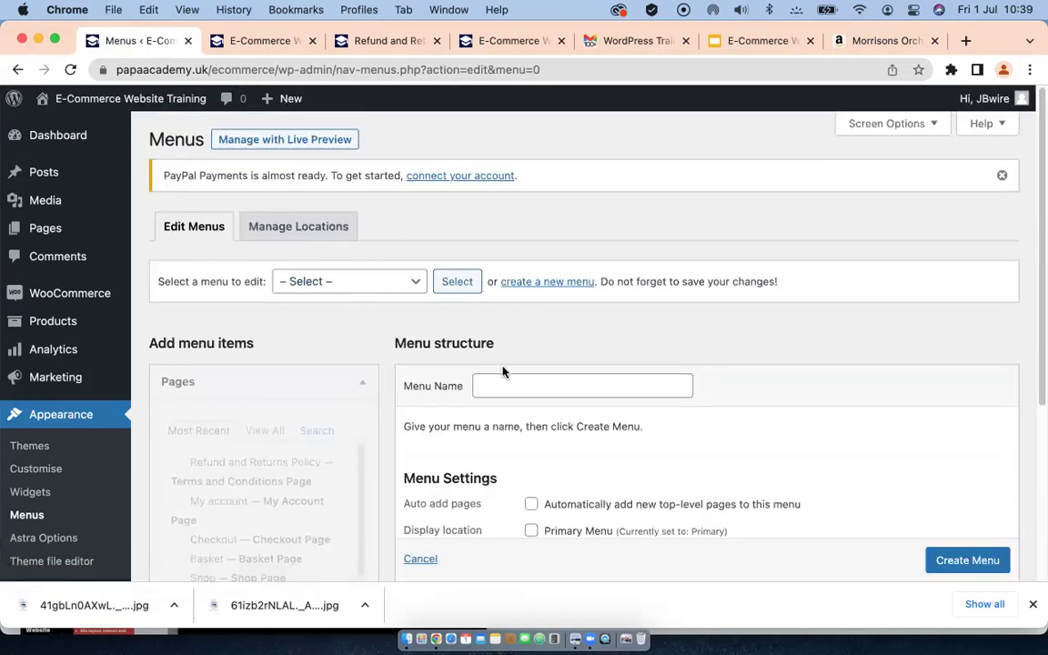
pyautogui.click(491, 386)
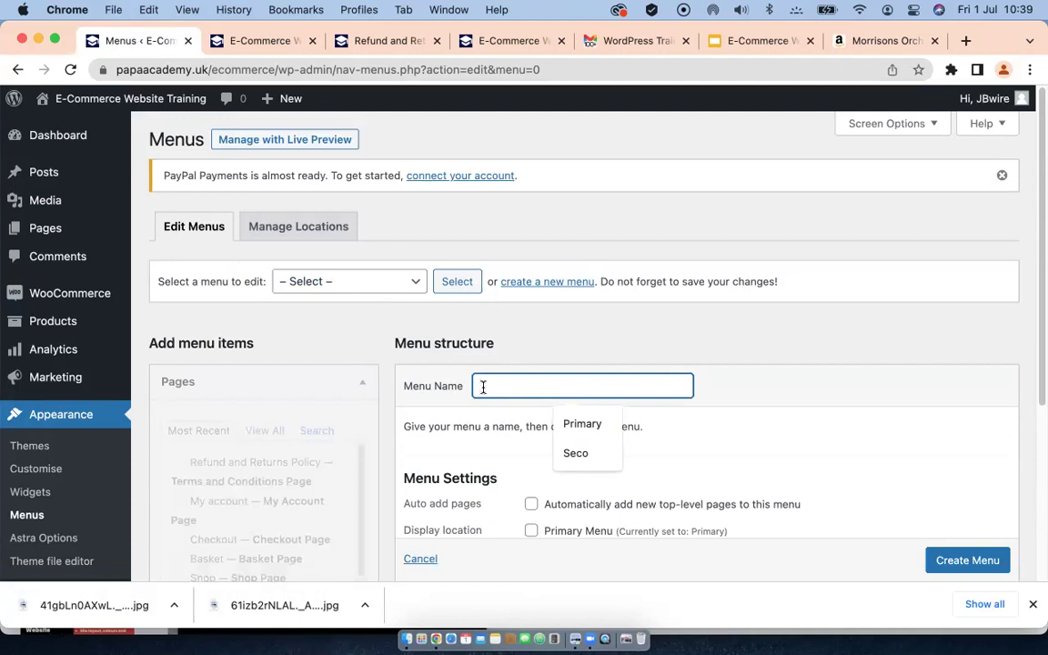
pyautogui.write('Footer')
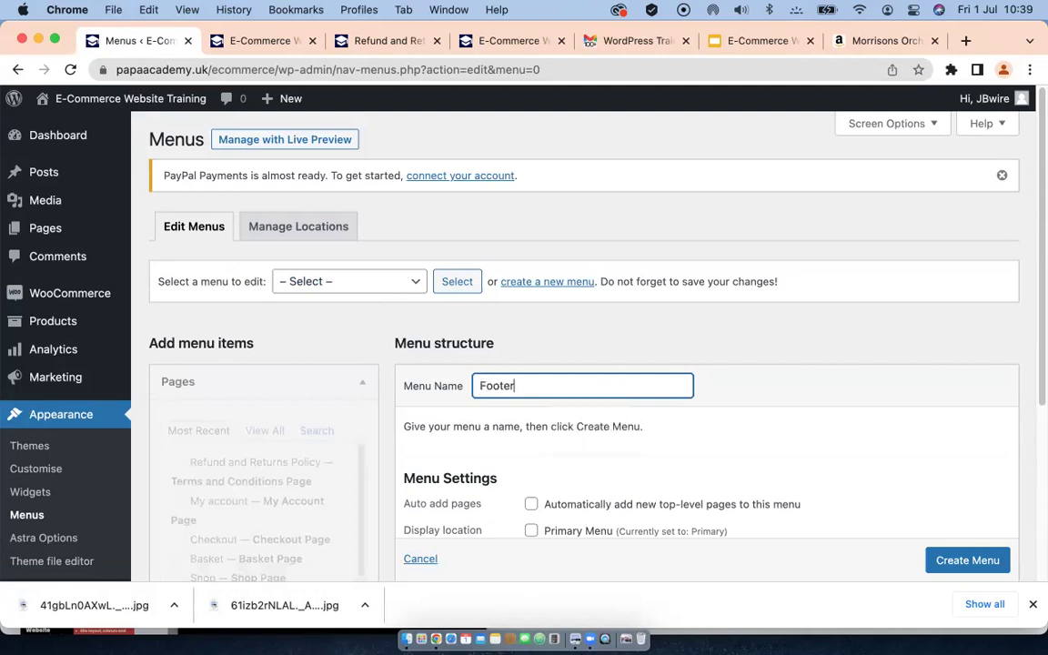
pyautogui.scroll(-4, 620, 444)
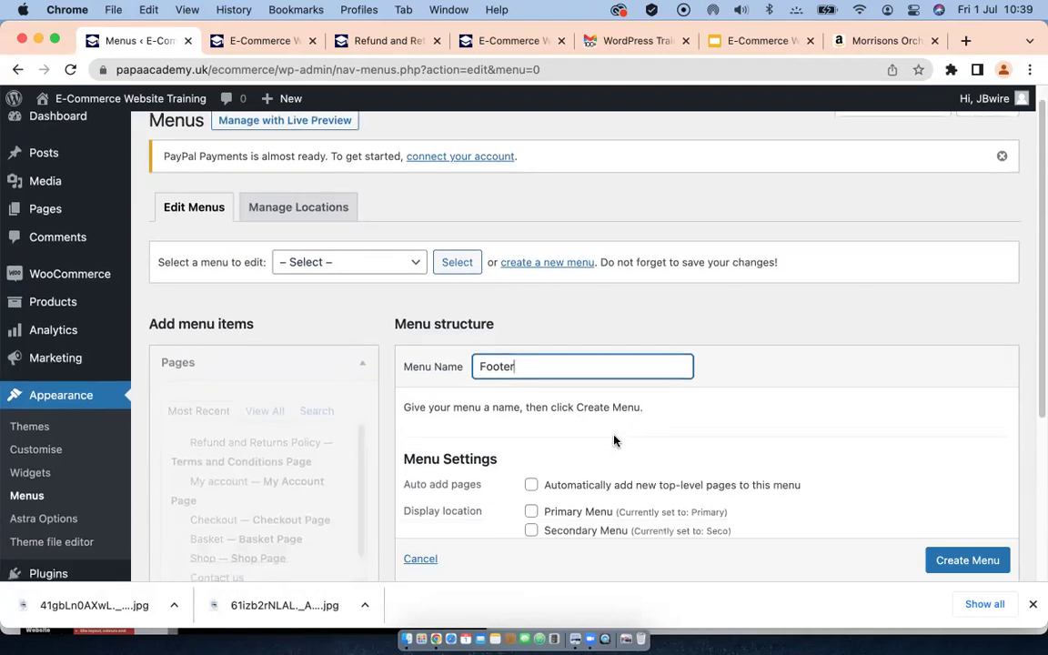
pyautogui.click(532, 499)
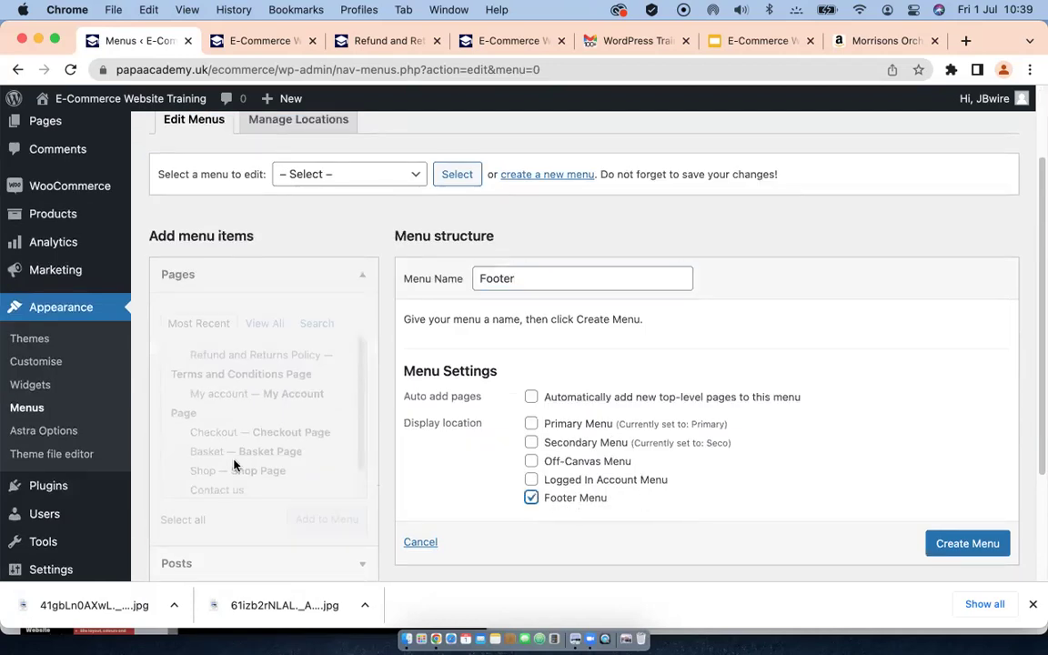
pyautogui.click(931, 543)
pyautogui.scroll(-1, 929, 546)
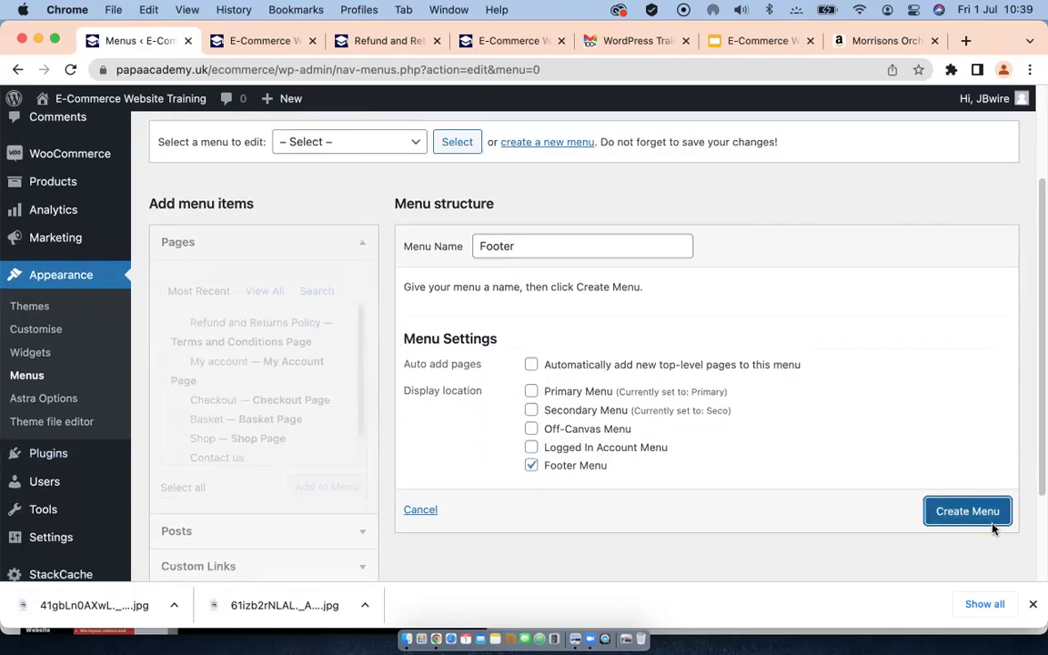
pyautogui.click(958, 516)
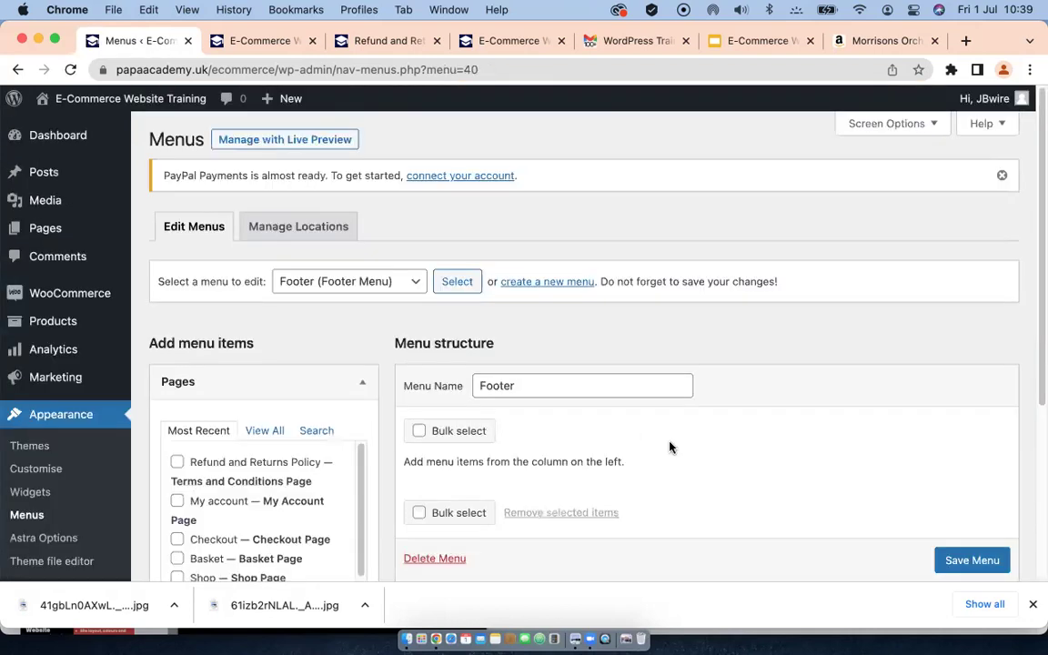
# Step: Add Contact us, My account and Refund and Returns Policy to the Footer menu and save it
pyautogui.click(262, 434)
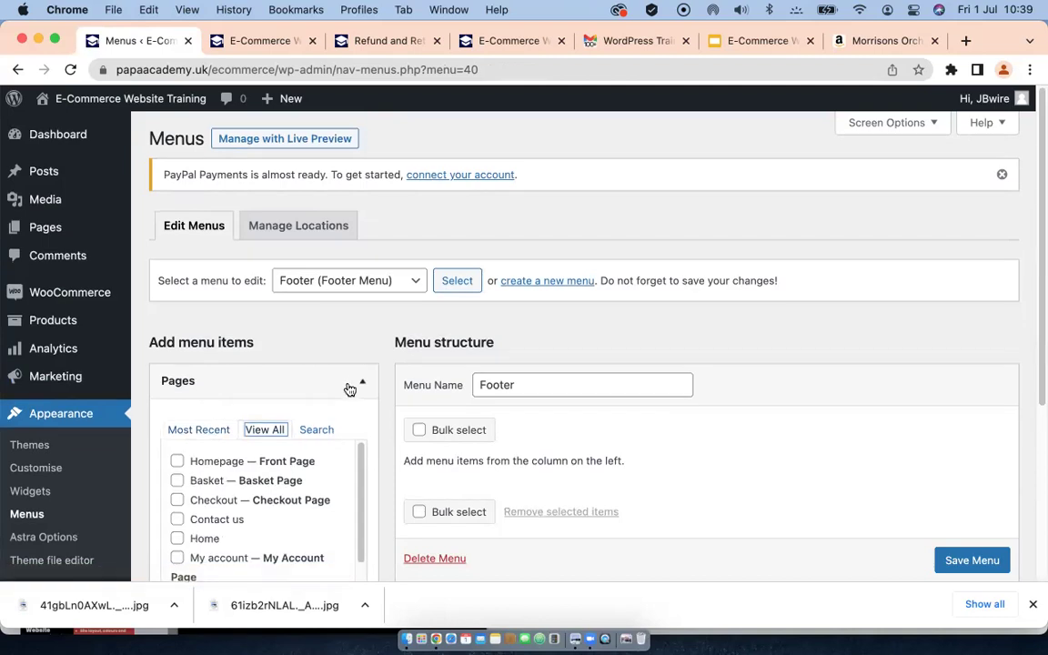
pyautogui.scroll(-2, 351, 388)
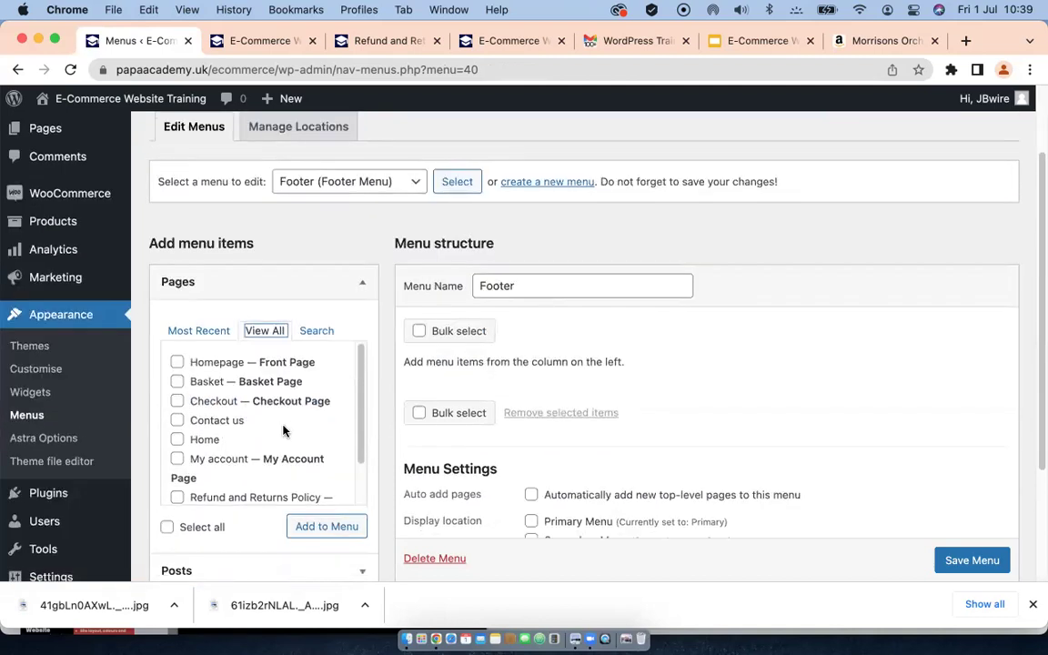
pyautogui.scroll(-2, 283, 431)
pyautogui.click(176, 451)
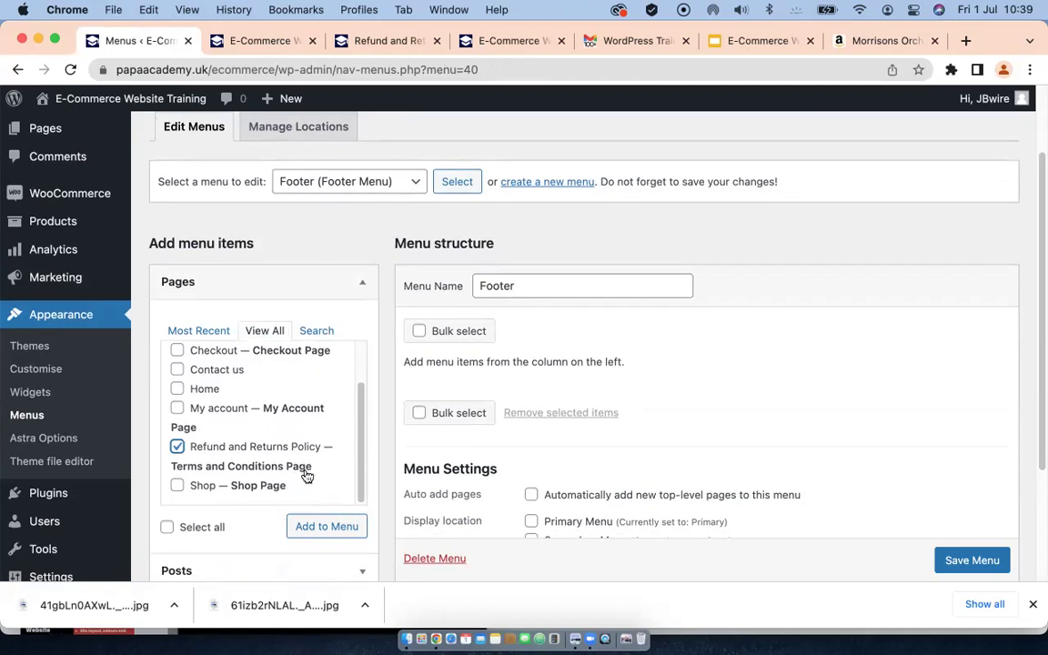
pyautogui.scroll(-1, 242, 441)
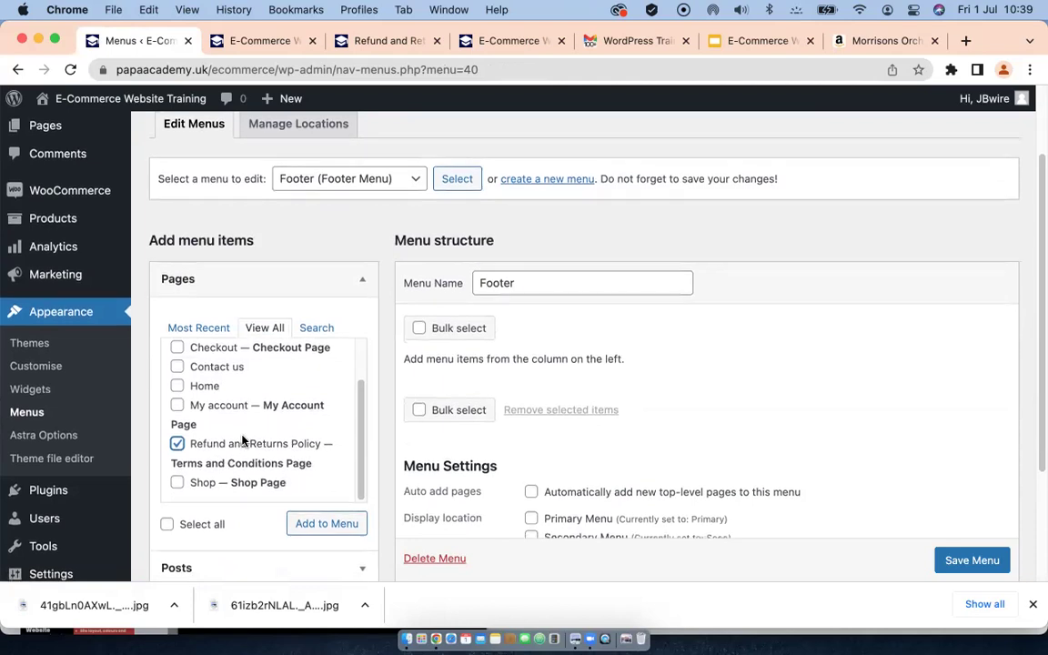
pyautogui.scroll(-3, 242, 440)
pyautogui.scroll(1, 260, 389)
pyautogui.scroll(3, 267, 396)
pyautogui.scroll(1, 266, 394)
pyautogui.click(176, 348)
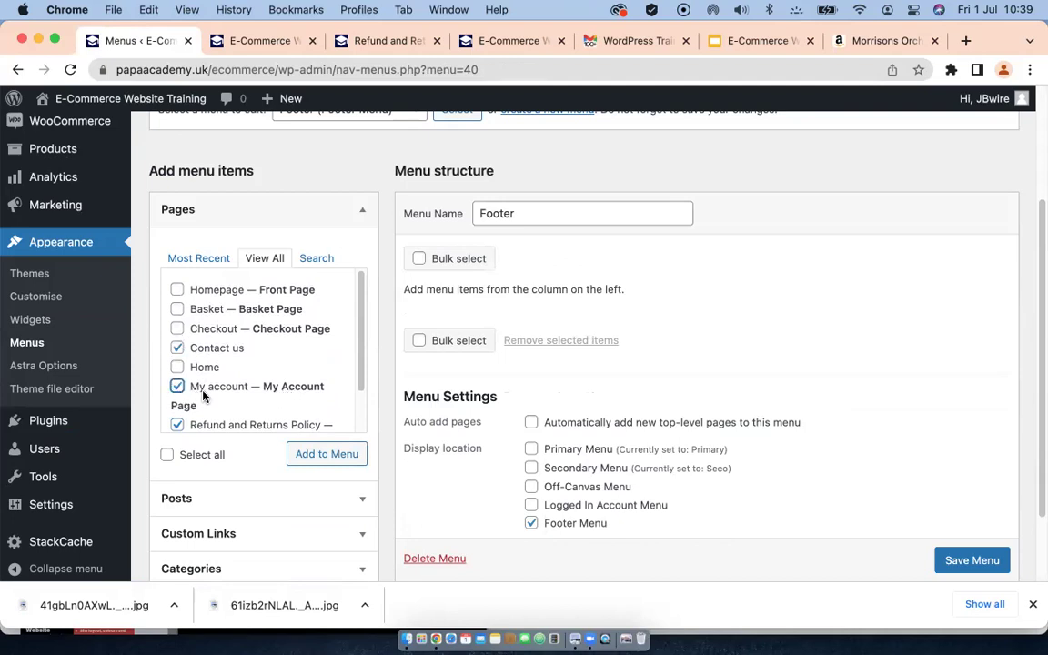
pyautogui.click(329, 455)
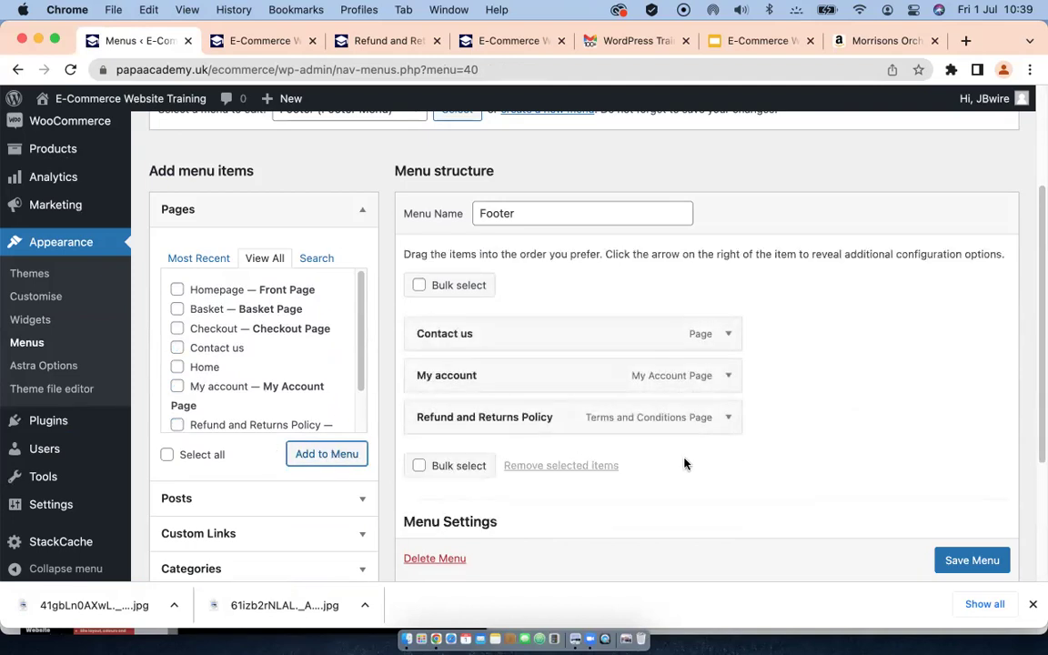
pyautogui.click(944, 561)
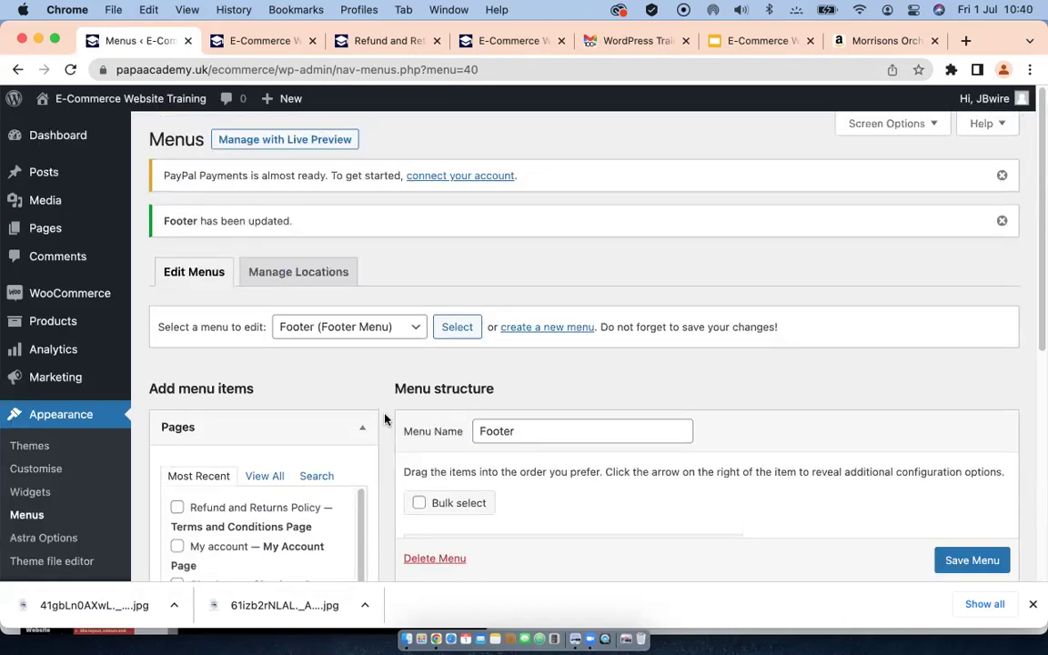
# Step: Check the Footer menu update confirmation and bring up the Pages submenu with Add New
pyautogui.scroll(-1, 416, 434)
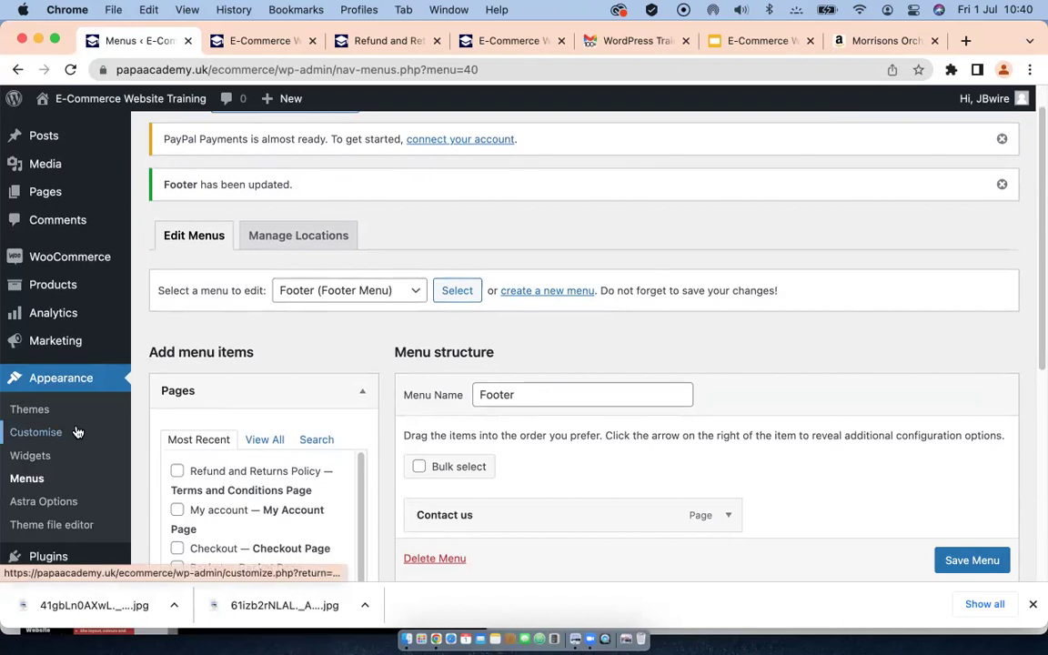
pyautogui.scroll(-1, 78, 432)
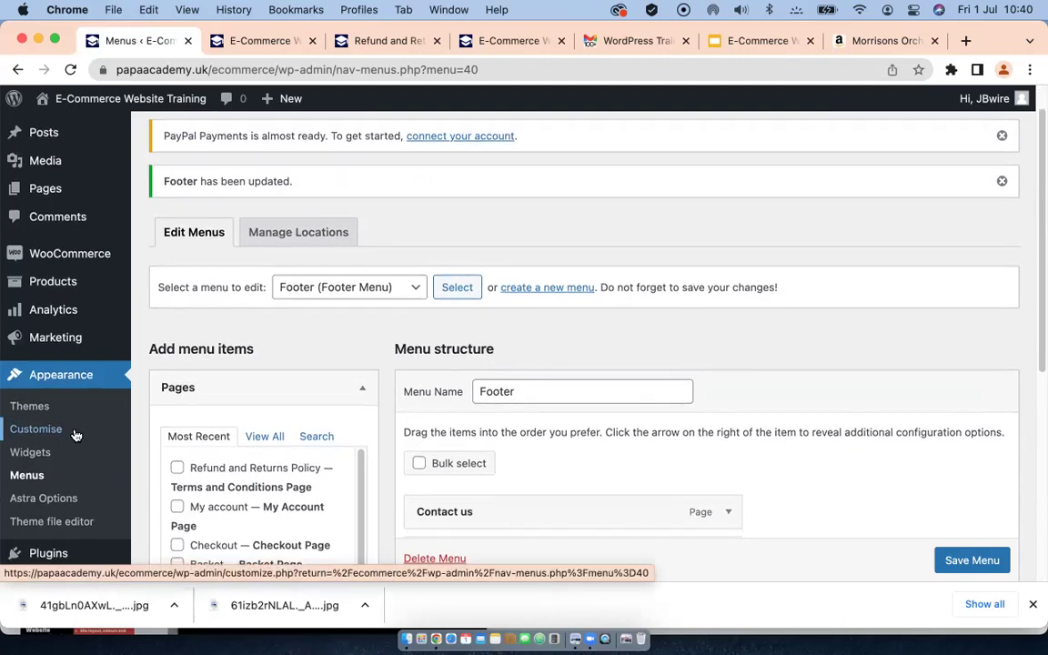
pyautogui.scroll(-3, 78, 435)
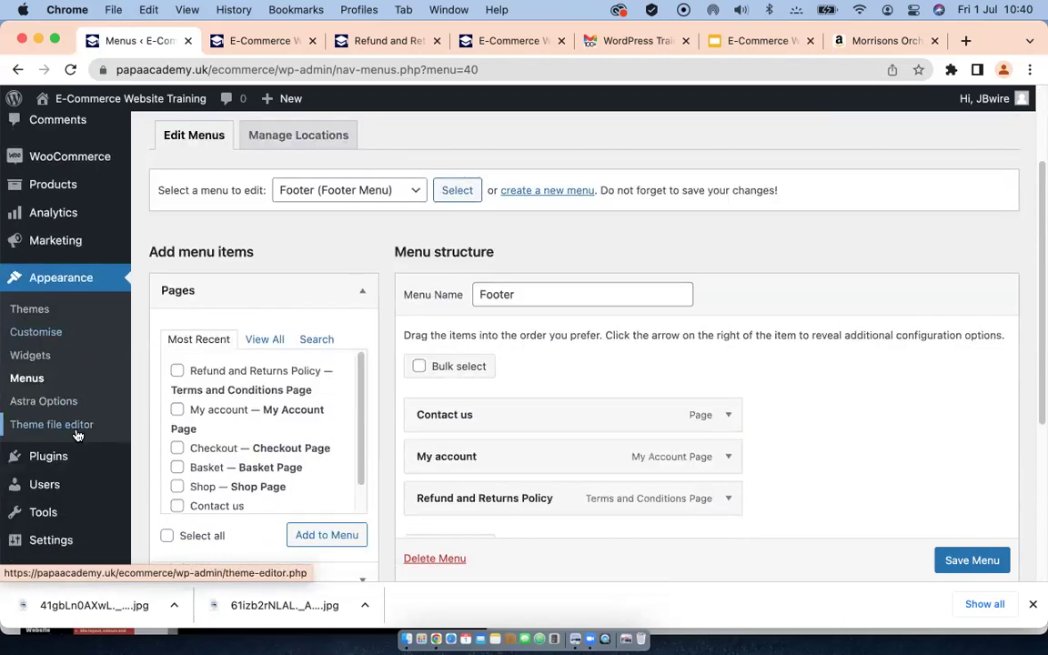
pyautogui.scroll(-1, 77, 435)
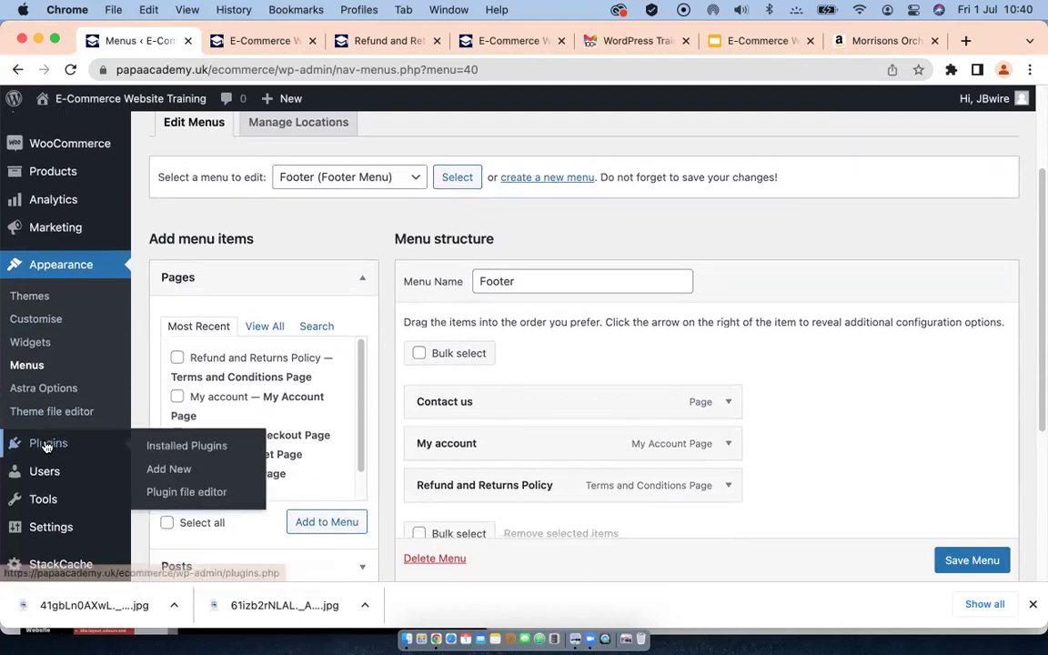
pyautogui.scroll(-3, 51, 445)
pyautogui.moveTo(51, 496)
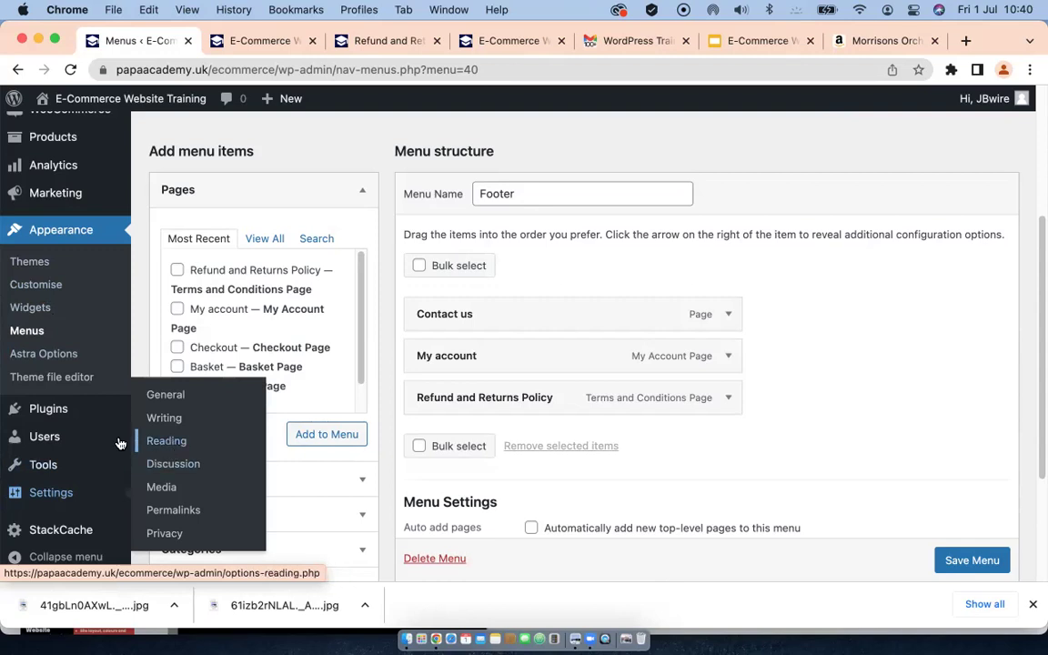
pyautogui.scroll(5, 117, 351)
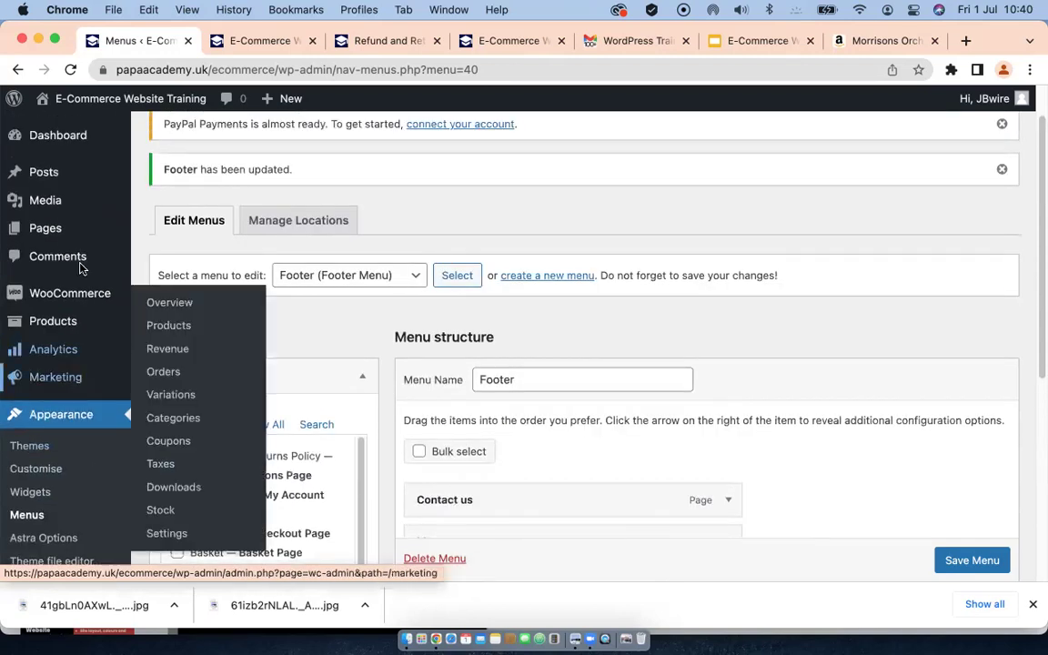
pyautogui.moveTo(44, 230)
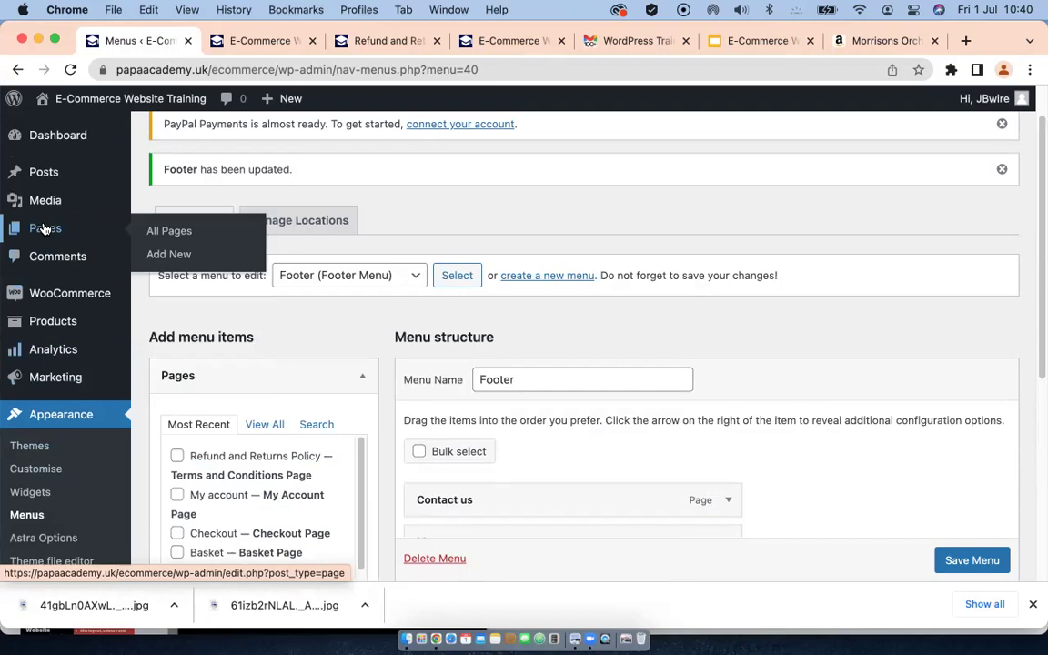
# Step: Publish a new empty page titled 'BLOG' and go back to the Pages list
pyautogui.click(165, 256)
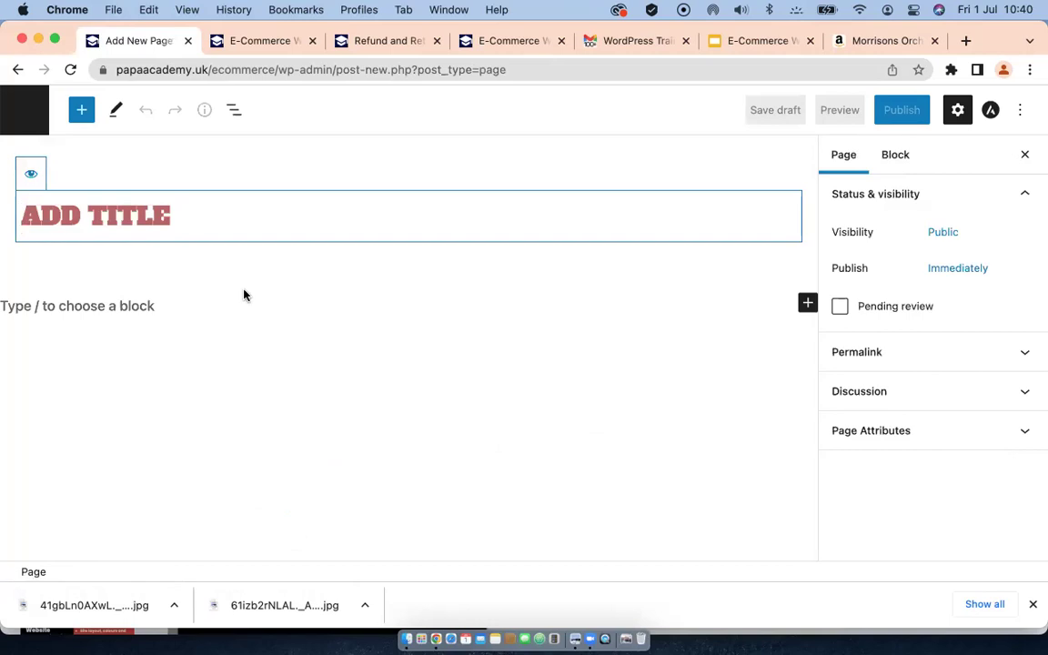
pyautogui.write('BLOG')
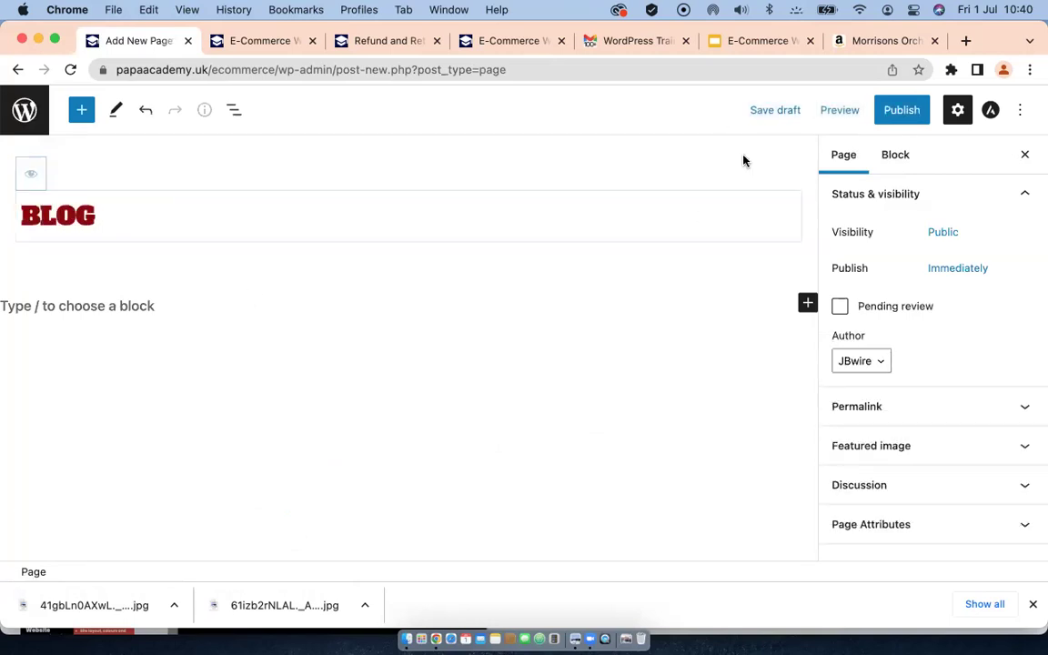
pyautogui.click(898, 108)
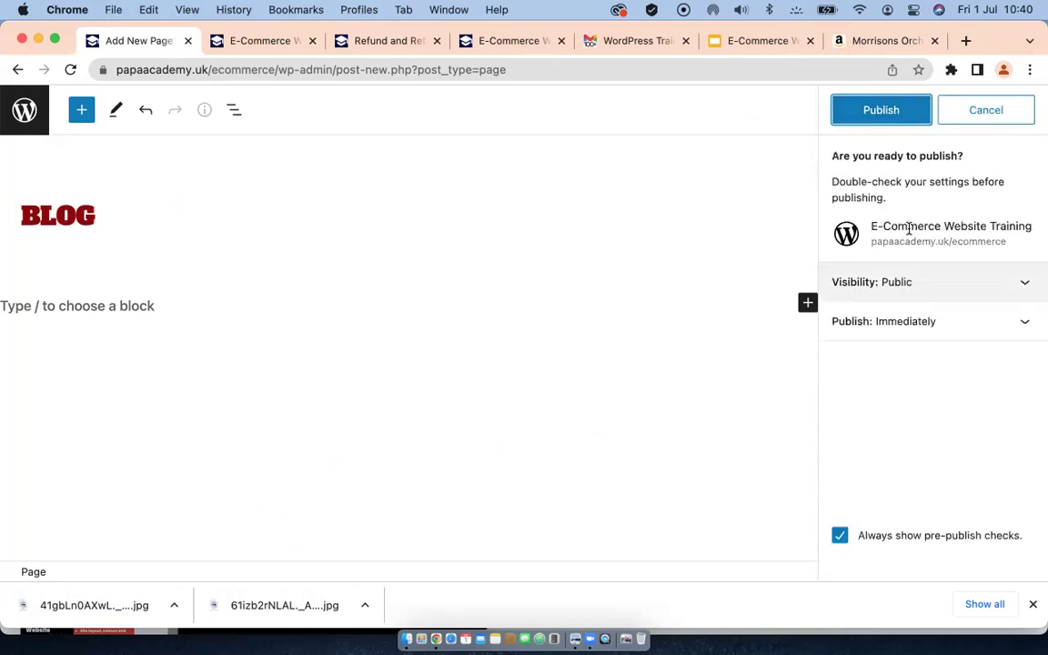
pyautogui.click(869, 119)
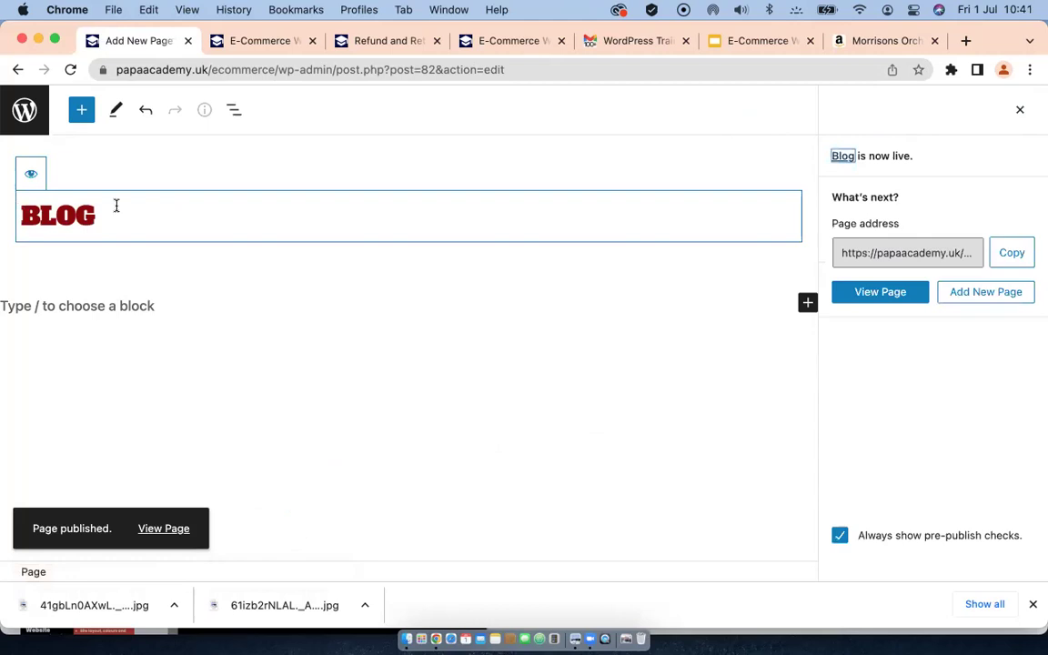
pyautogui.click(27, 109)
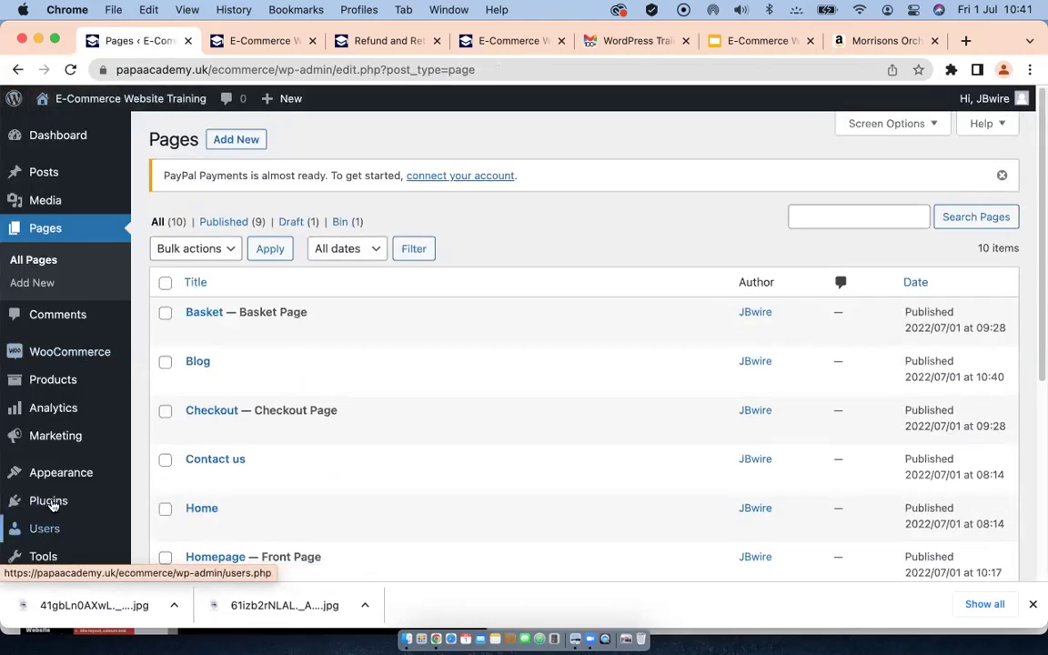
# Step: In Reading Settings, choose a static page with Shop as Homepage and Blog as Posts page
pyautogui.scroll(-3, 50, 473)
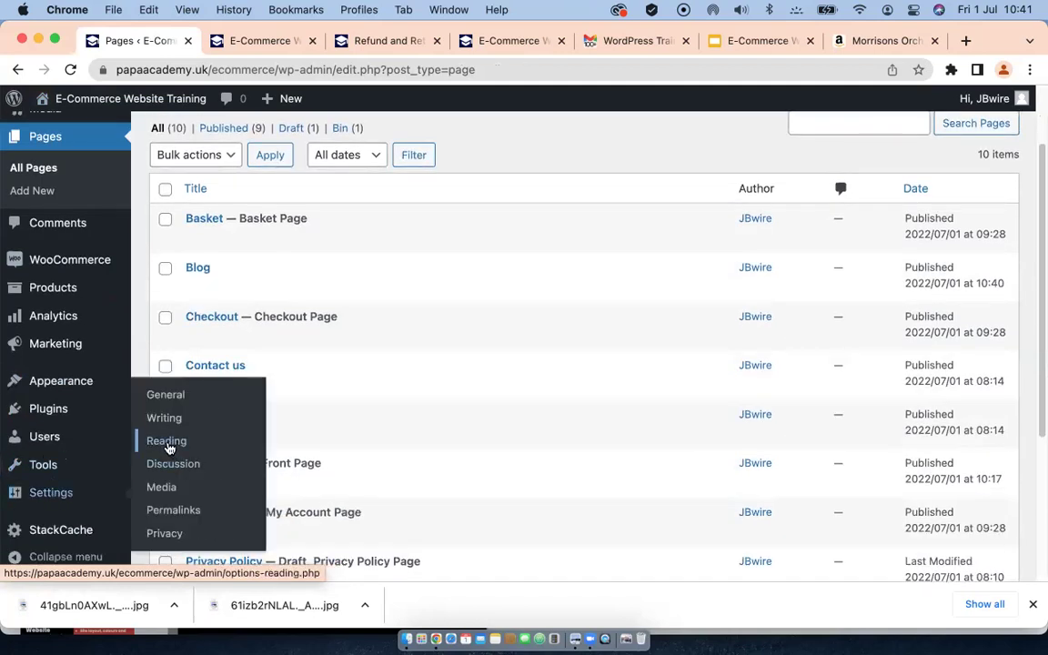
pyautogui.click(167, 444)
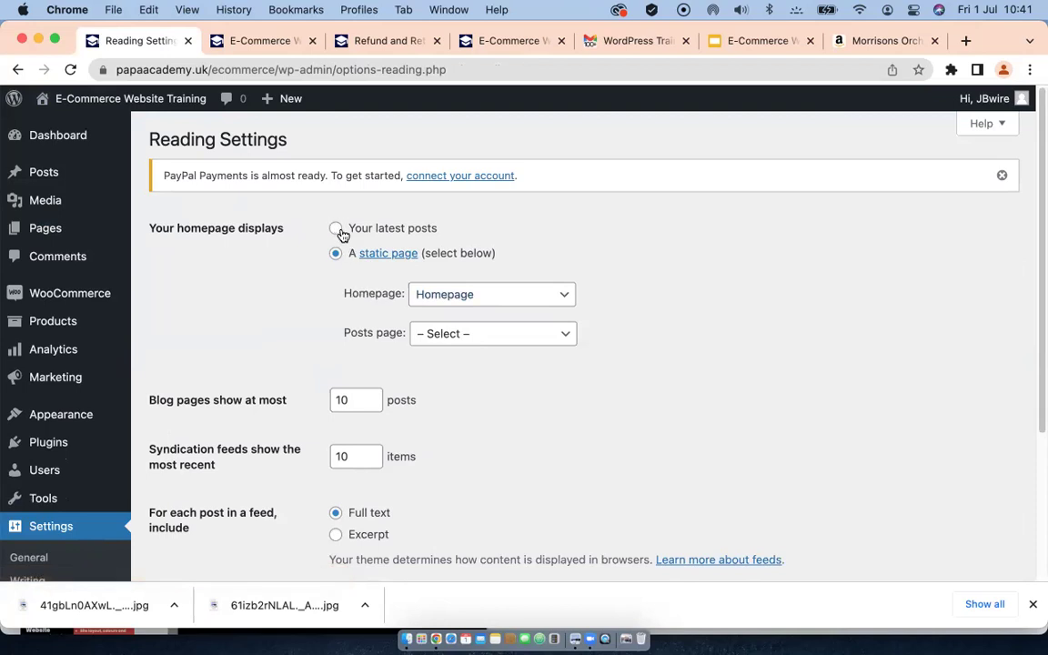
pyautogui.click(336, 230)
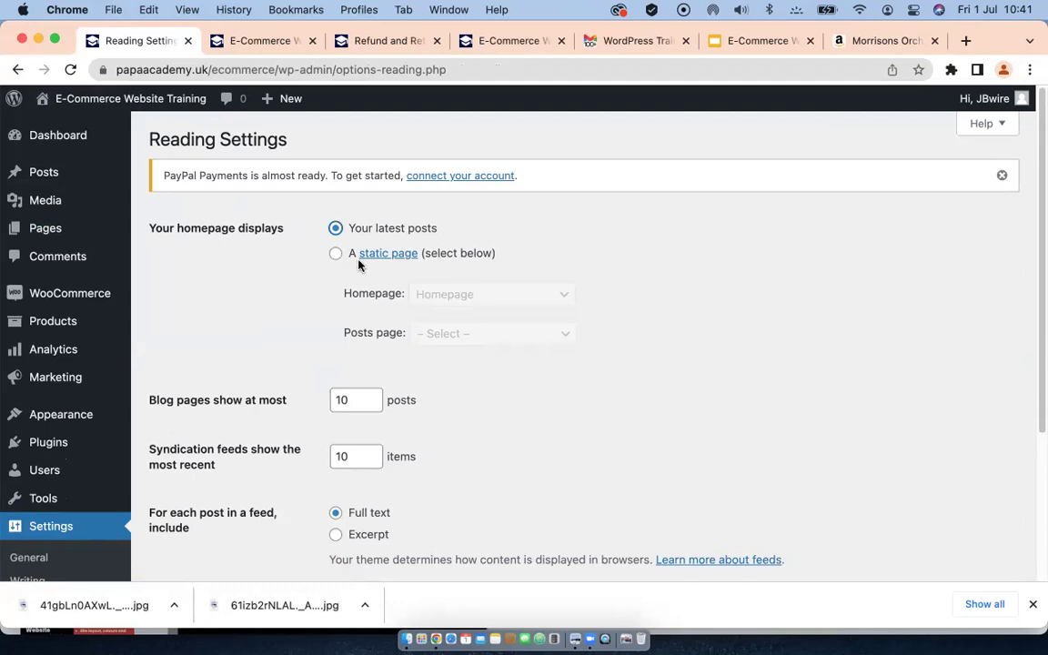
pyautogui.click(335, 254)
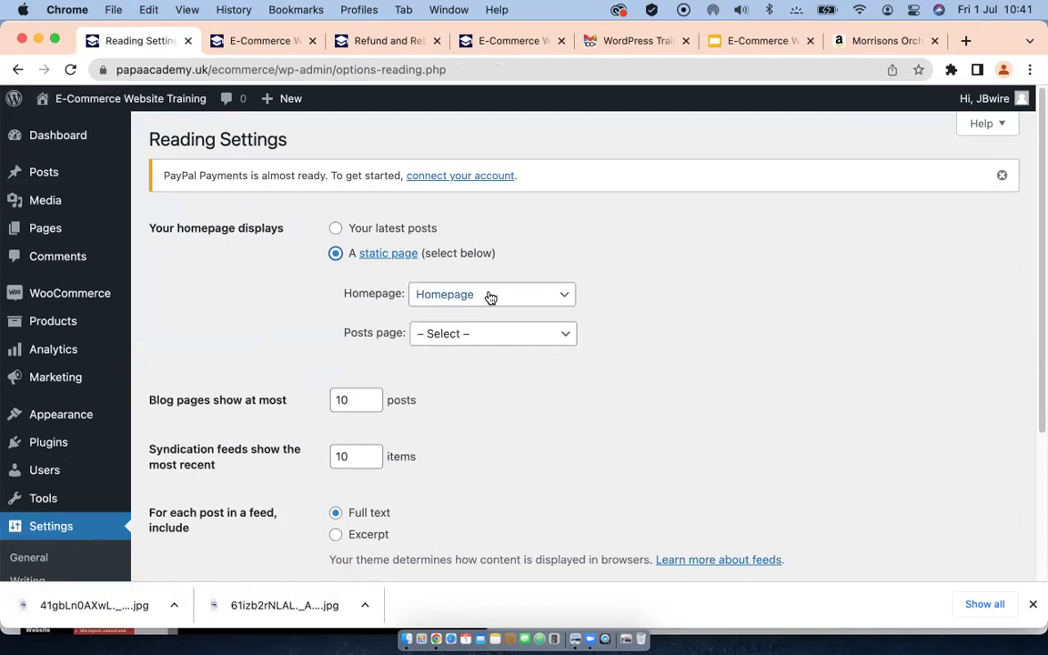
pyautogui.click(541, 297)
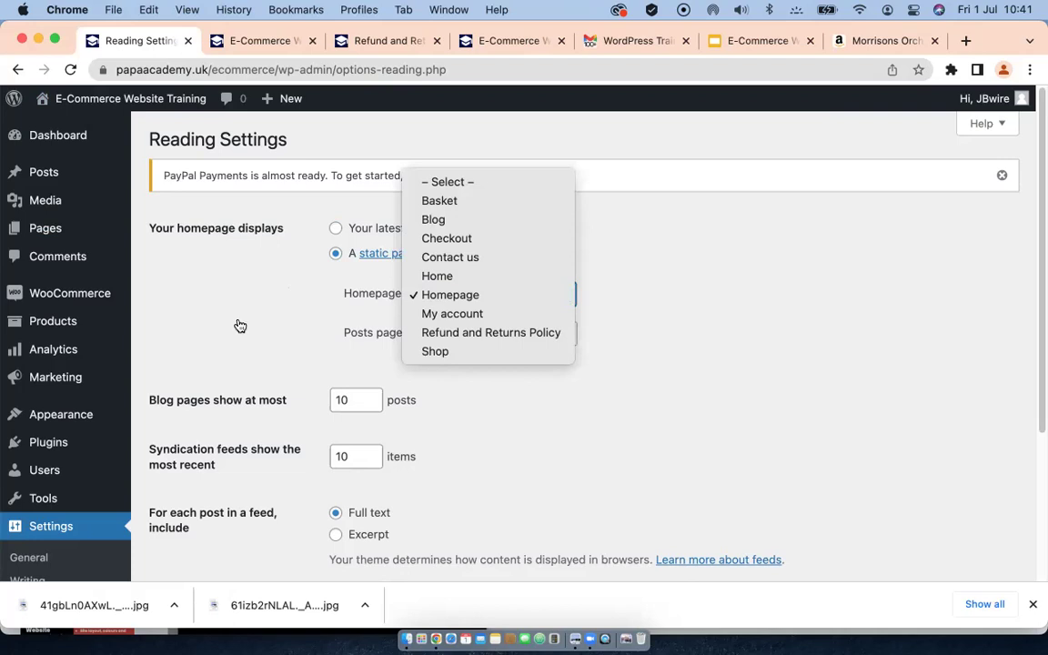
pyautogui.click(441, 355)
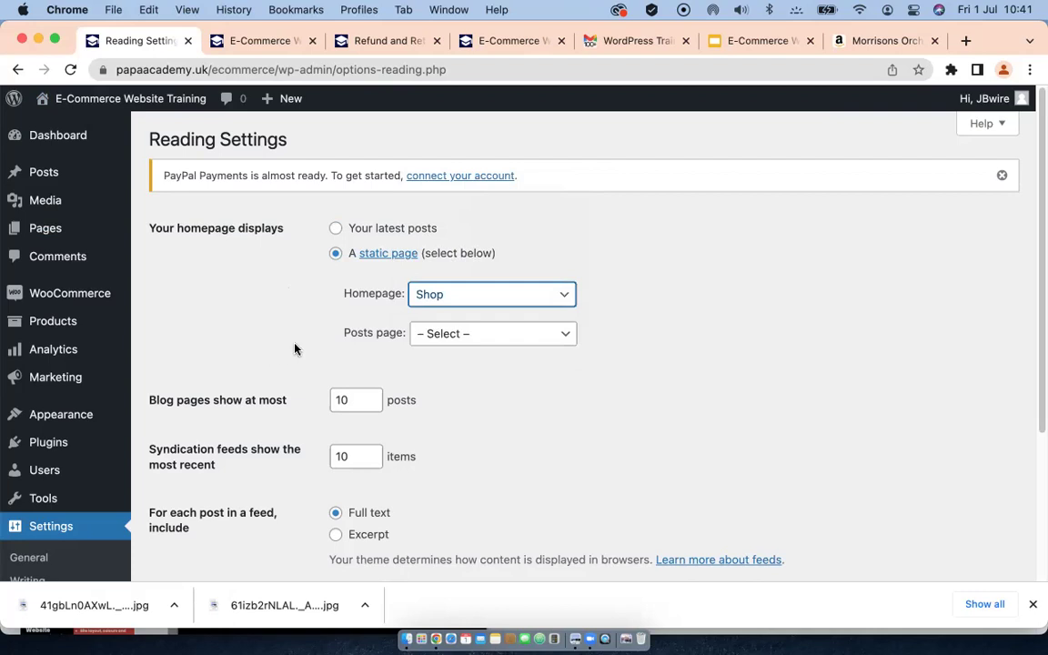
pyautogui.click(500, 334)
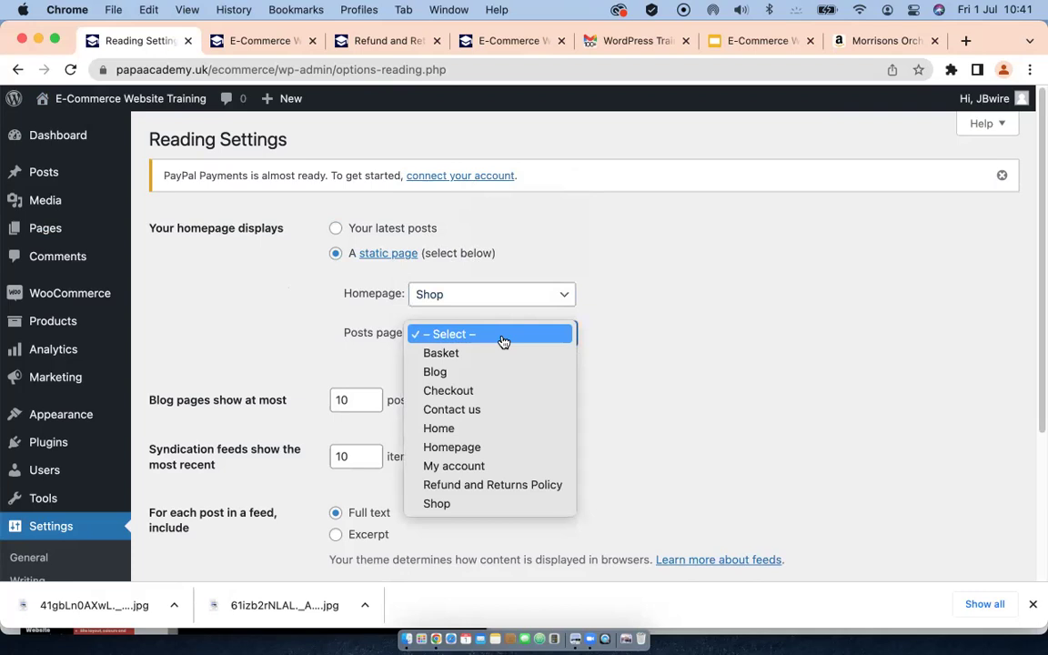
pyautogui.click(446, 374)
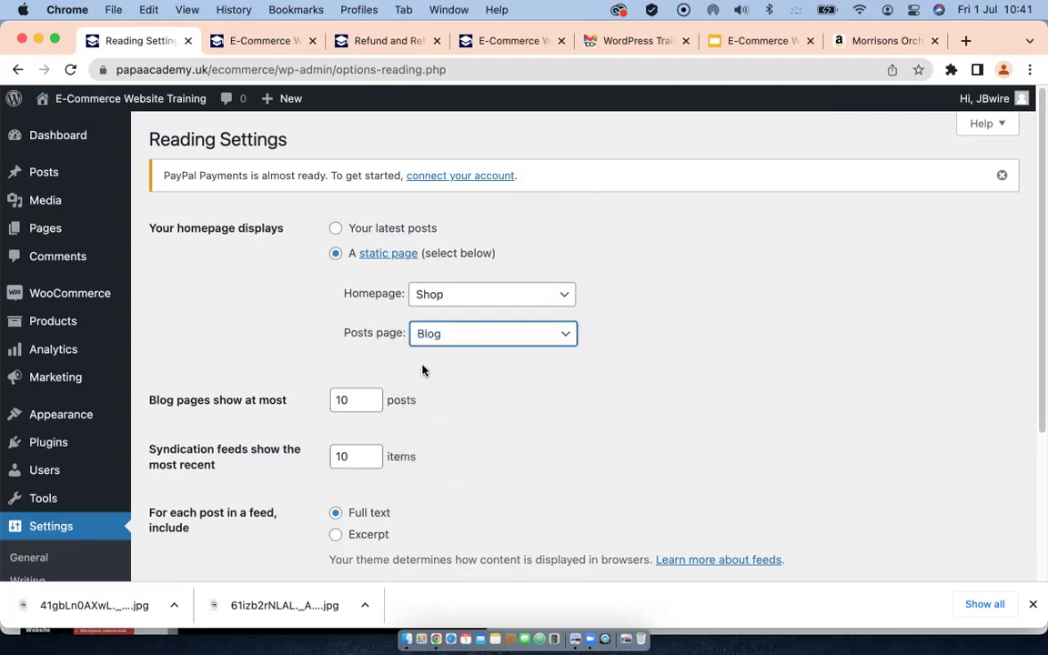
pyautogui.scroll(-3, 422, 370)
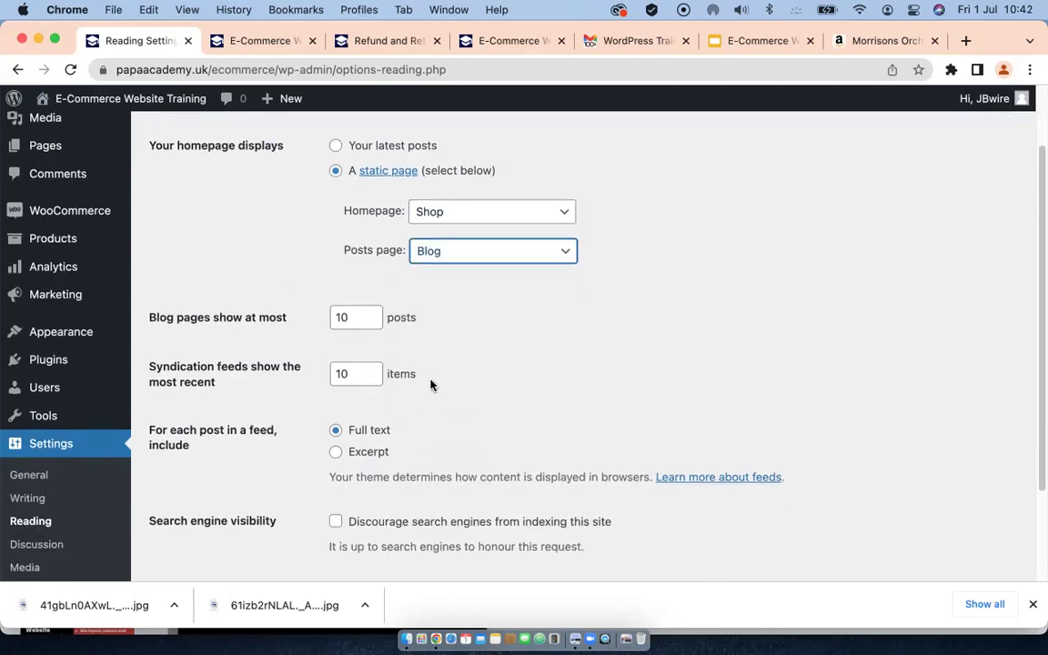
# Step: Set feeds to Excerpt and blog pages to 5 posts, save, and dismiss the PayPal notice
pyautogui.click(335, 451)
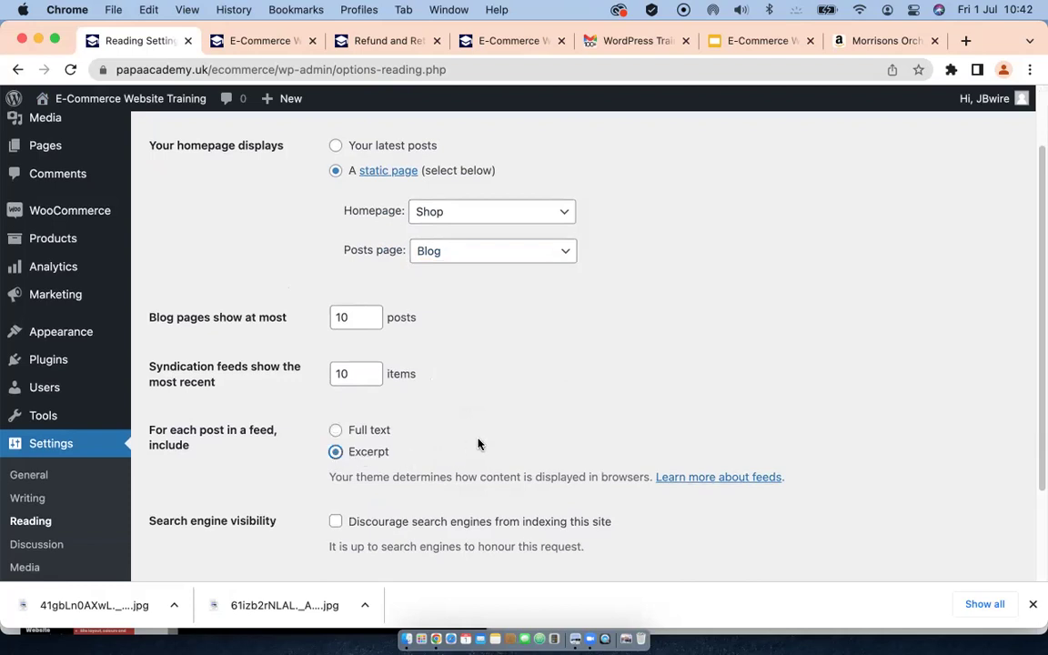
pyautogui.scroll(-1, 478, 438)
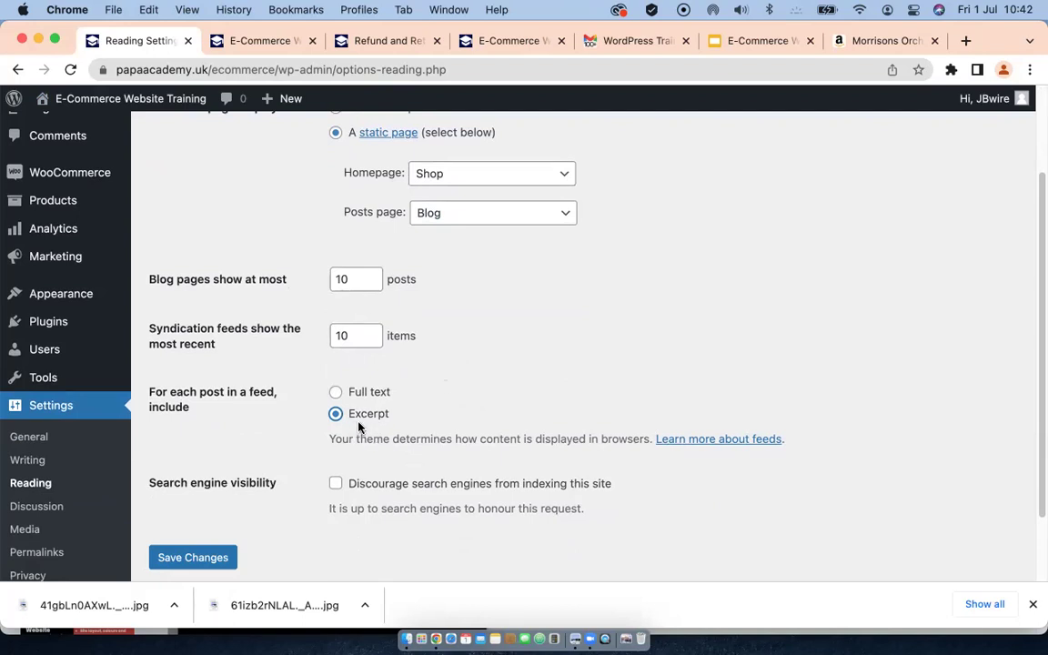
pyautogui.click(356, 282)
pyautogui.press('BackSpace')
pyautogui.press('BackSpace')
pyautogui.write('5')
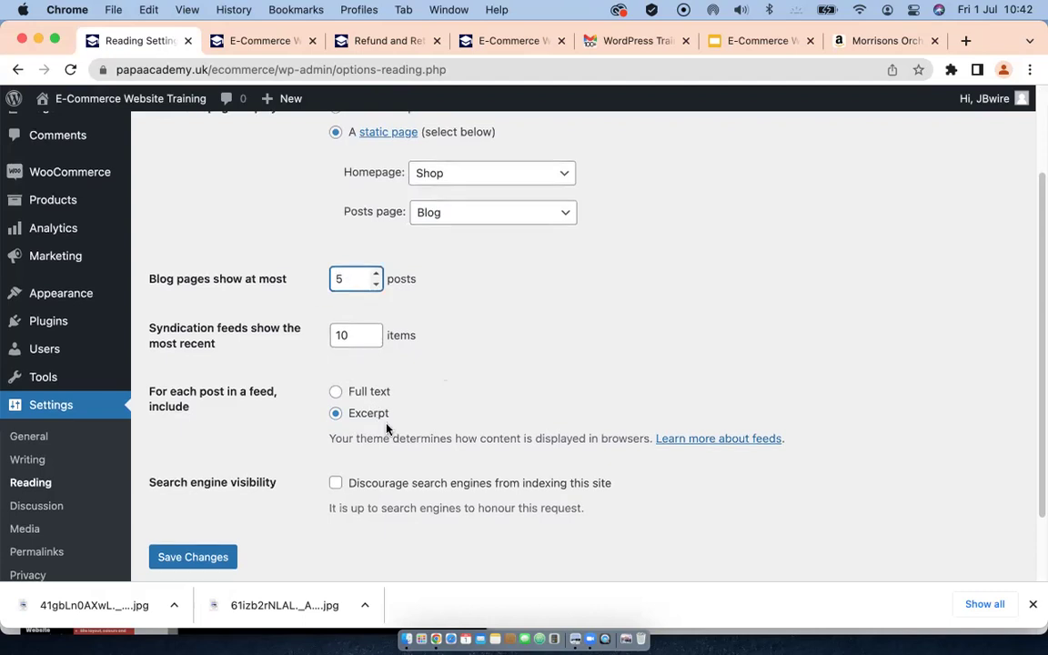
pyautogui.scroll(-2, 386, 428)
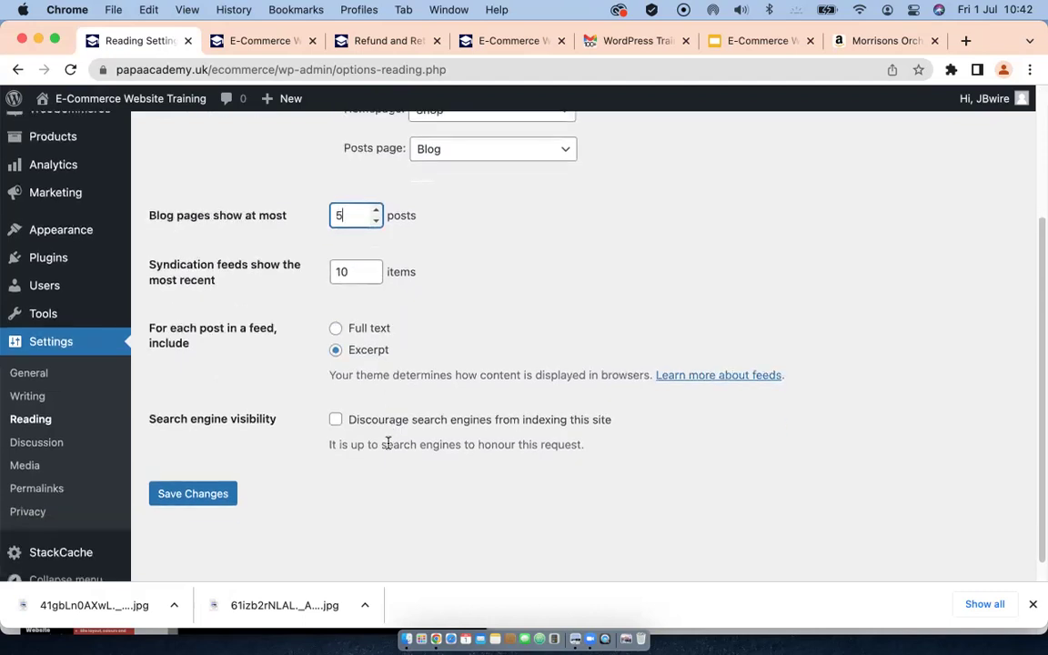
pyautogui.click(194, 496)
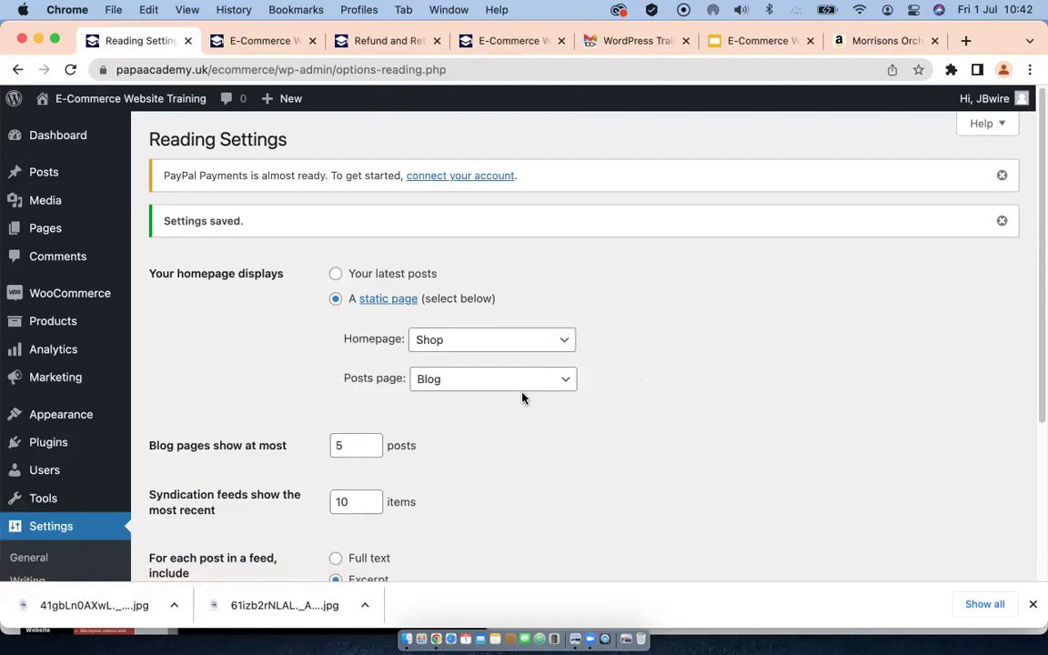
pyautogui.click(1002, 176)
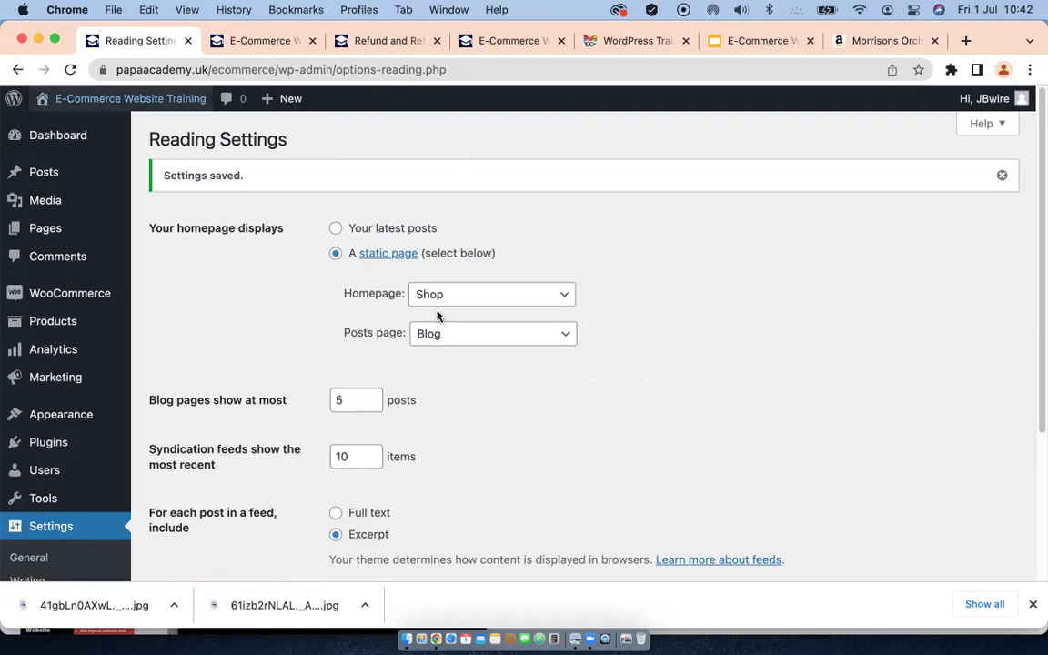
# Step: Open the live site in a new tab and dismiss the 50% Discount banner
pyautogui.moveTo(59, 98)
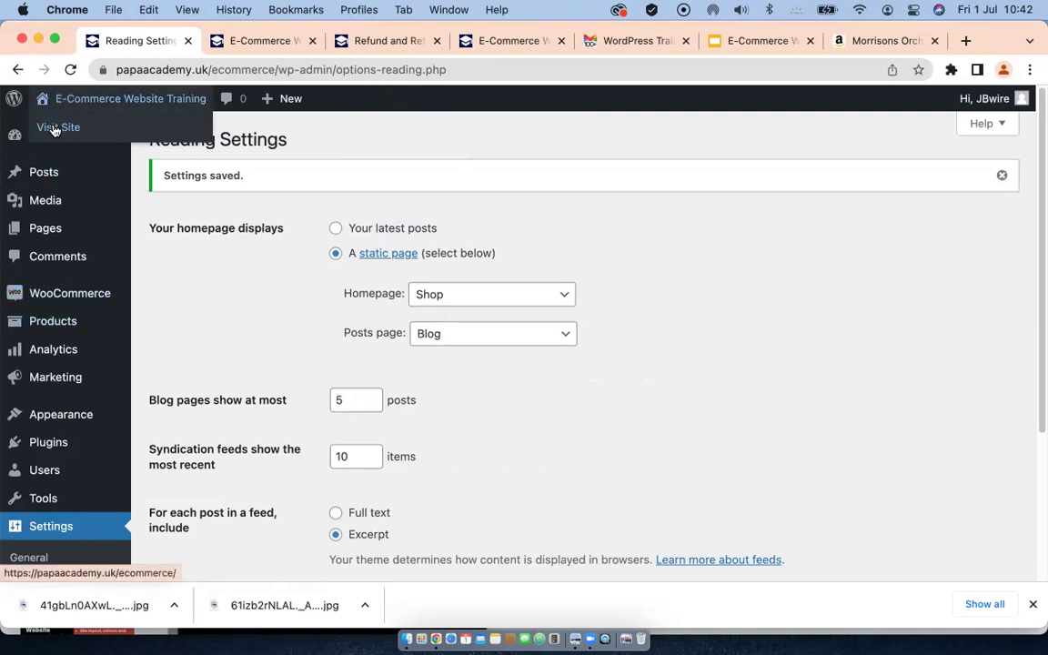
pyautogui.rightClick(53, 130)
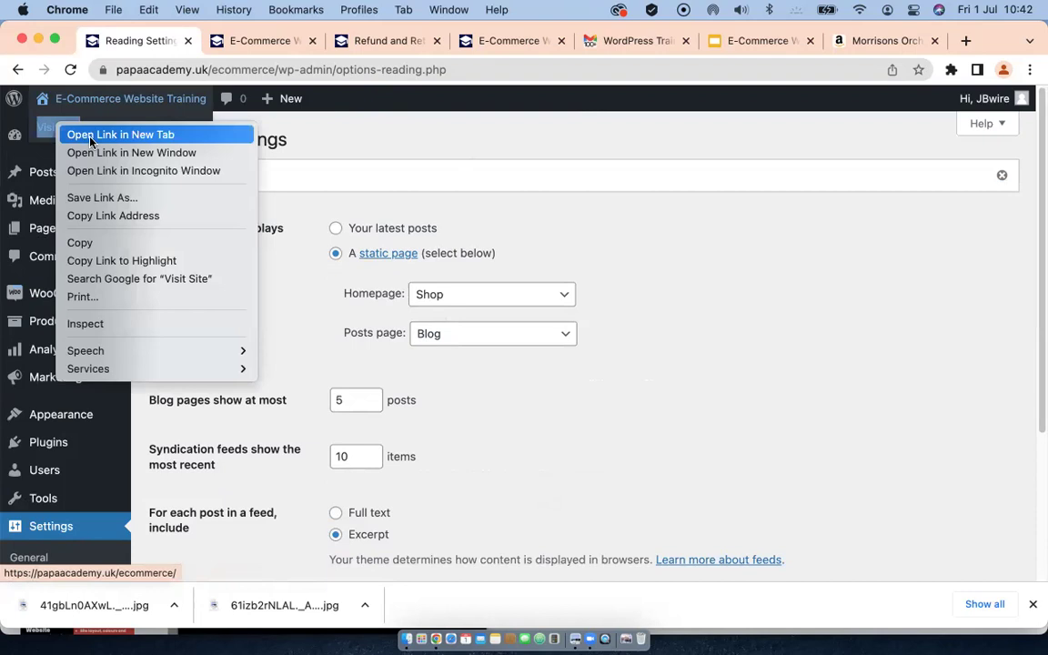
pyautogui.click(90, 139)
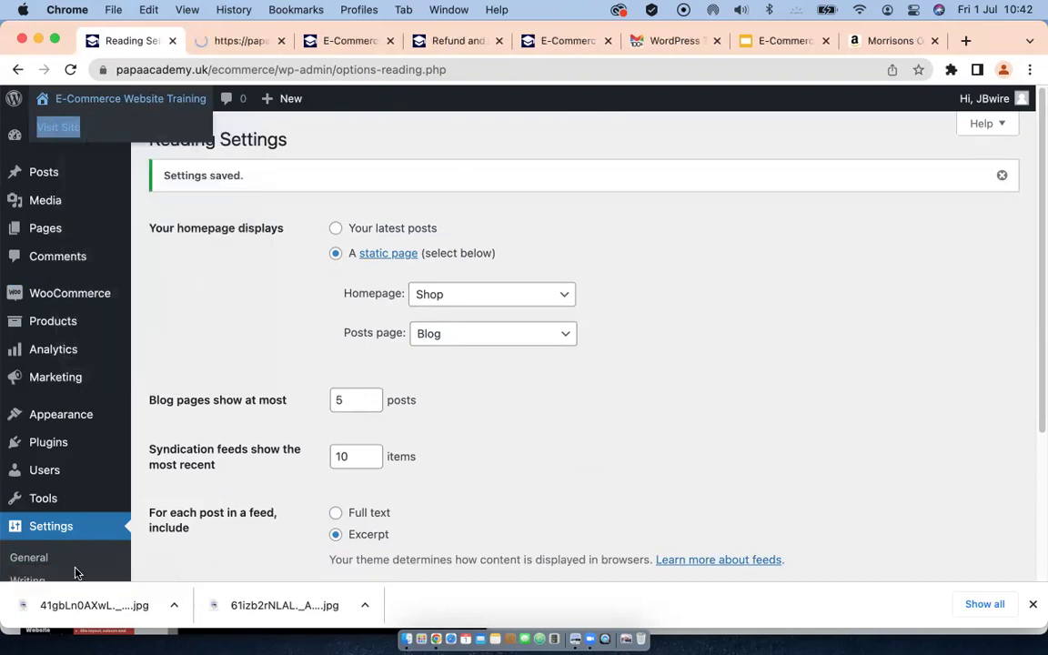
pyautogui.click(229, 42)
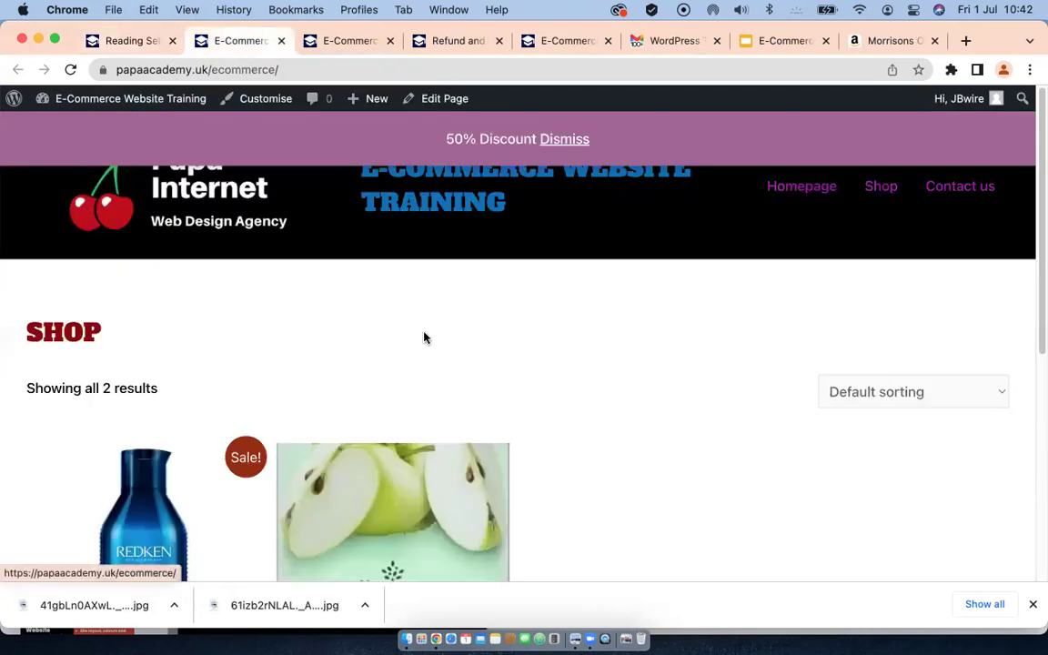
pyautogui.scroll(-3, 424, 337)
pyautogui.scroll(3, 426, 334)
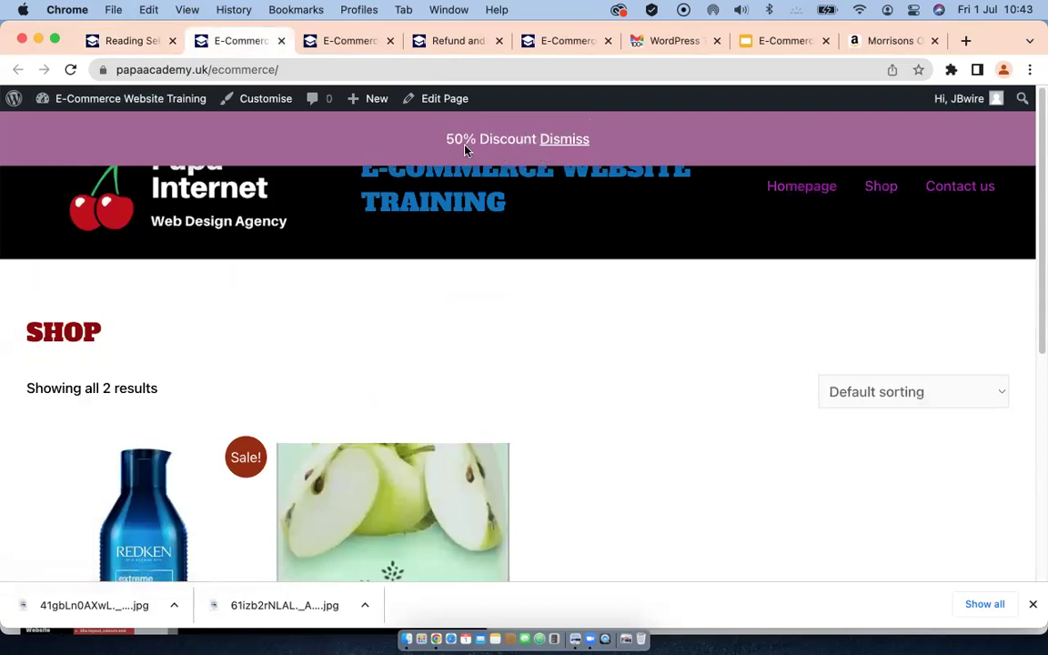
pyautogui.click(565, 141)
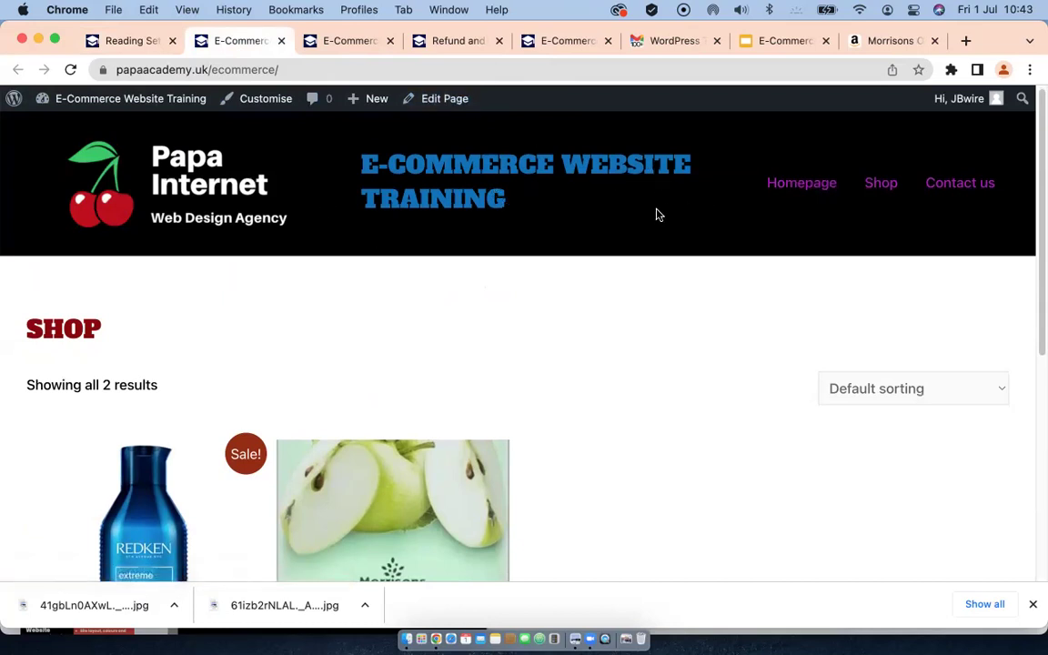
# Step: Scroll down the Shop page and add BODY WASH CREAM to the basket
pyautogui.scroll(-1, 524, 282)
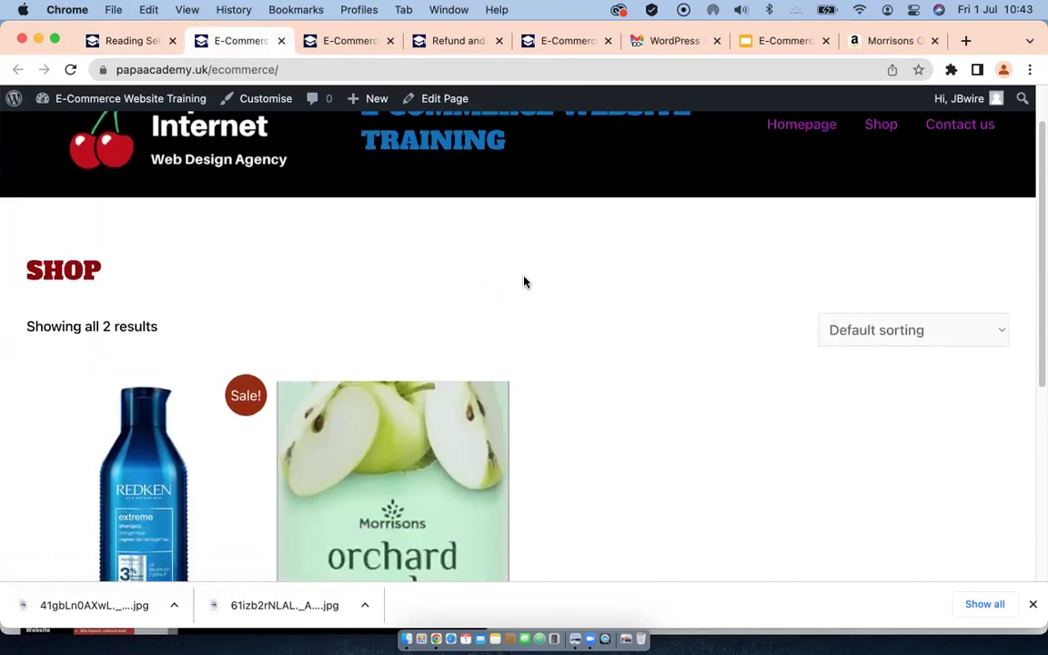
pyautogui.scroll(-4, 524, 282)
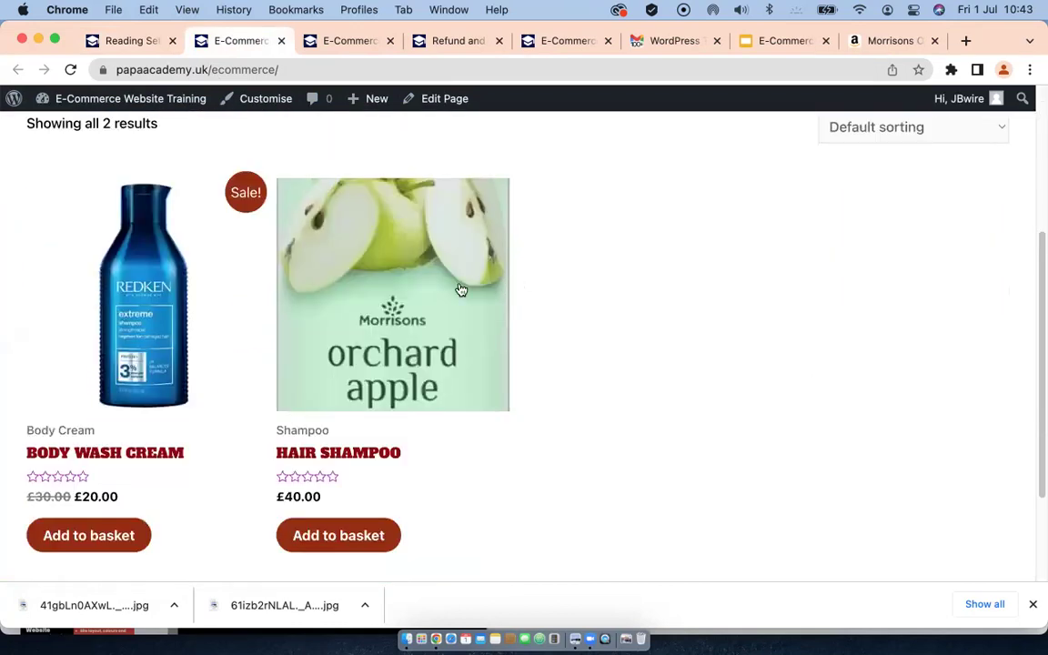
pyautogui.scroll(3, 325, 260)
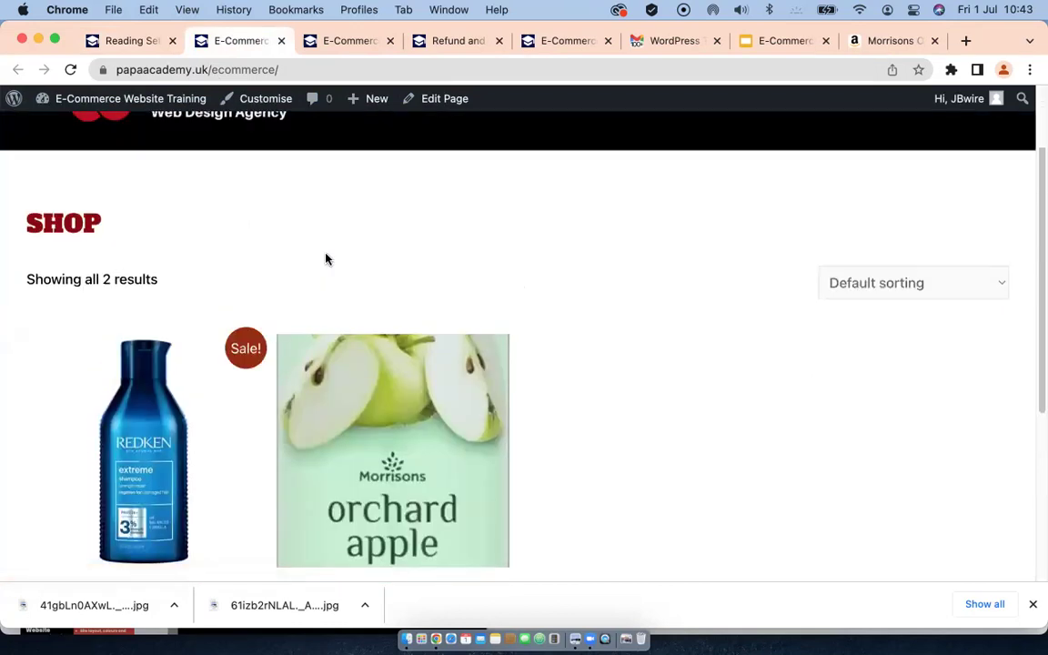
pyautogui.scroll(-1, 325, 260)
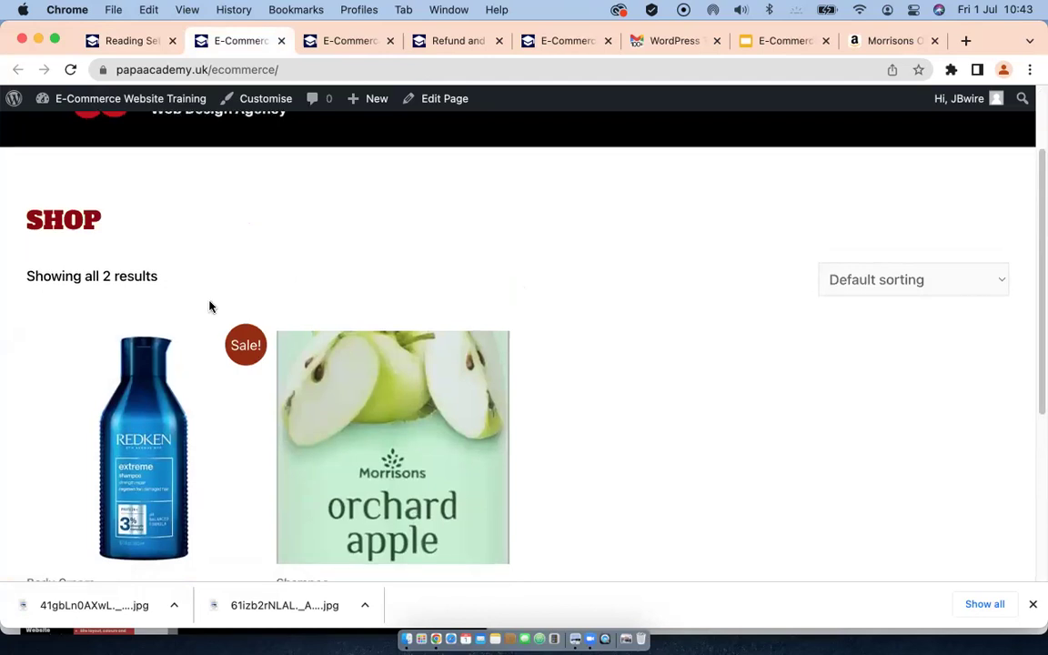
pyautogui.scroll(-1, 209, 306)
pyautogui.scroll(-3, 209, 307)
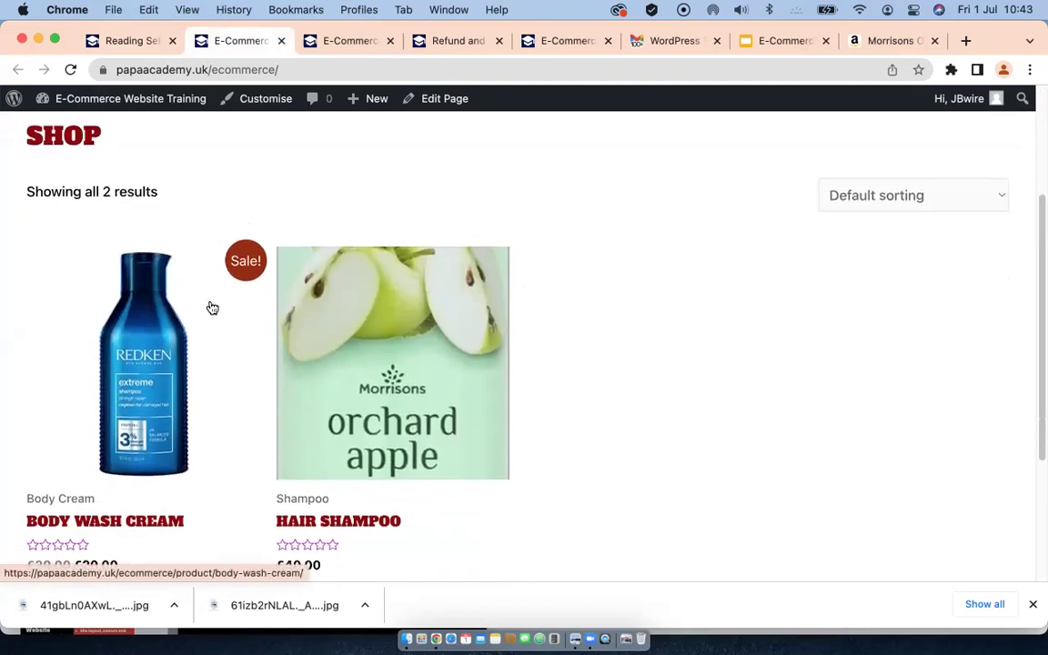
pyautogui.scroll(-2, 209, 307)
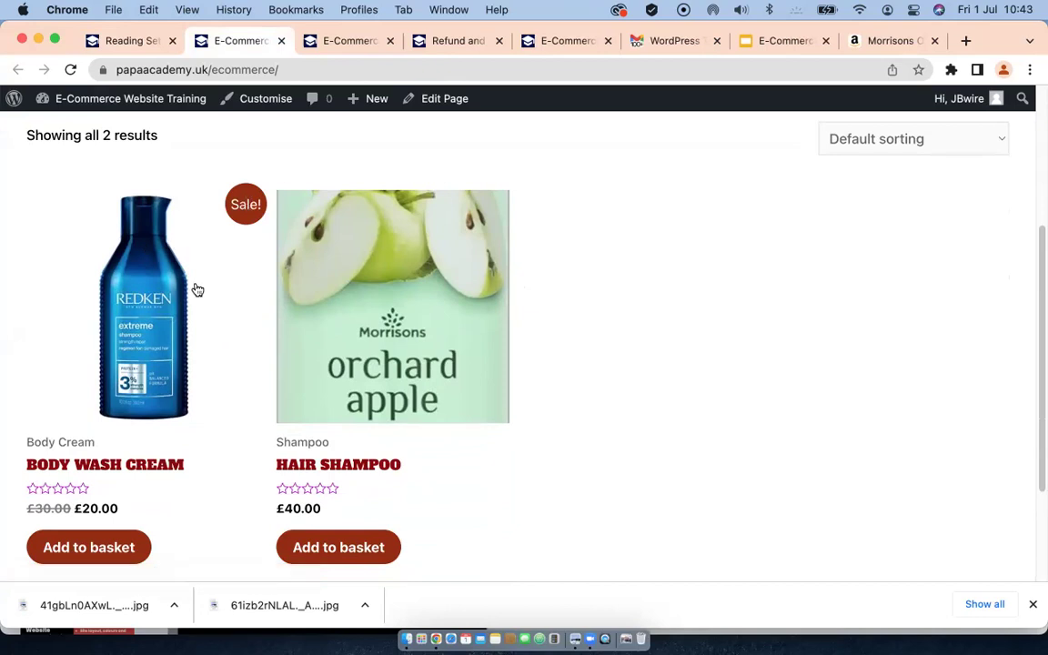
pyautogui.scroll(-3, 197, 289)
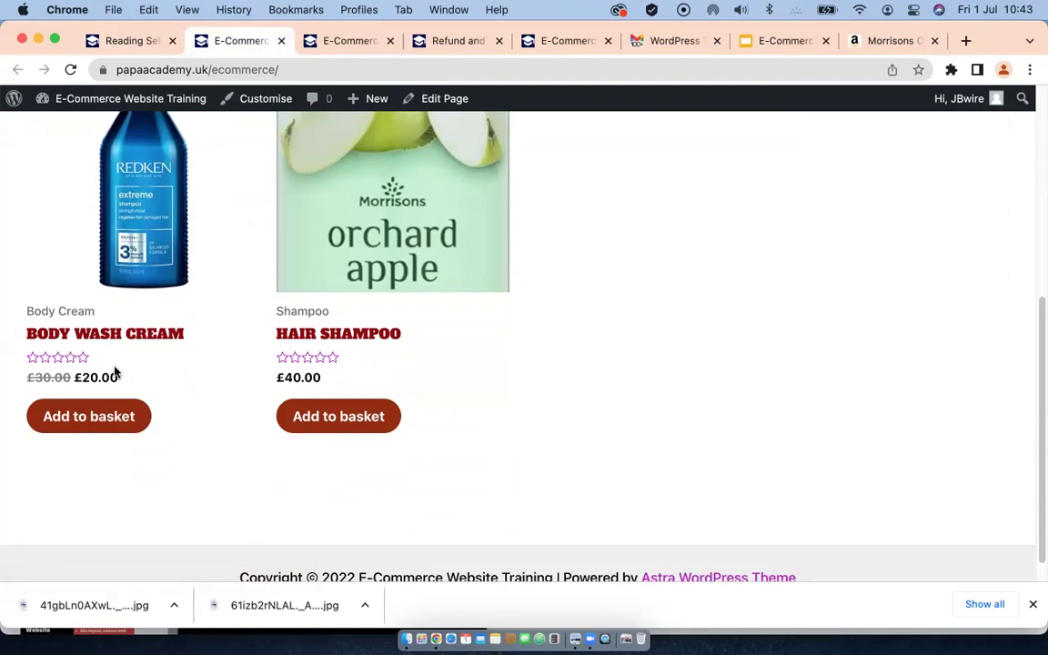
pyautogui.scroll(-1, 136, 373)
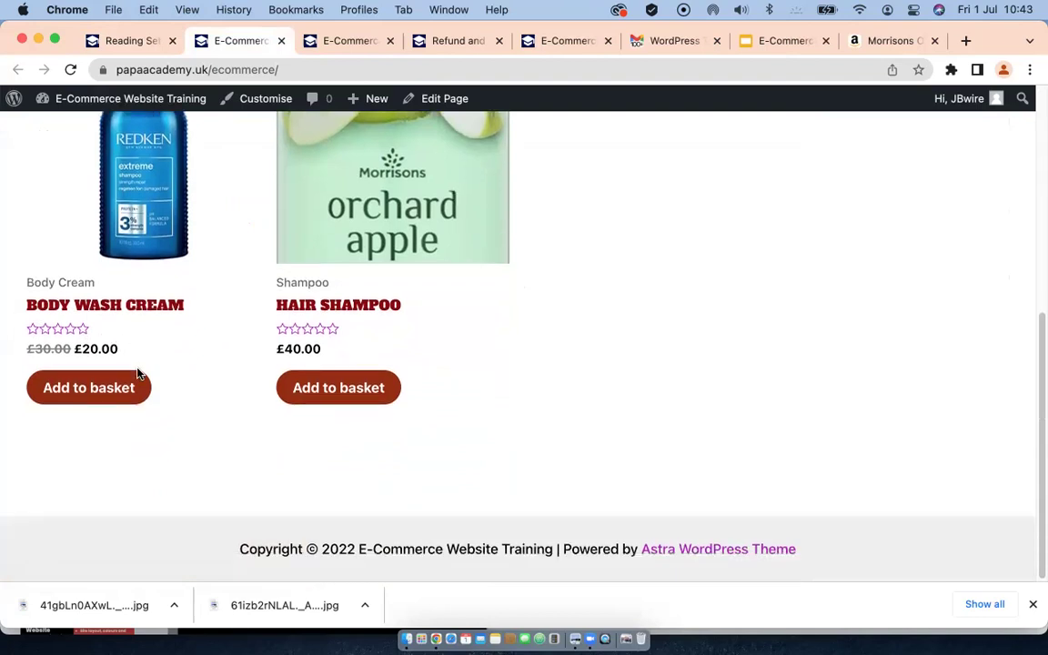
pyautogui.click(88, 393)
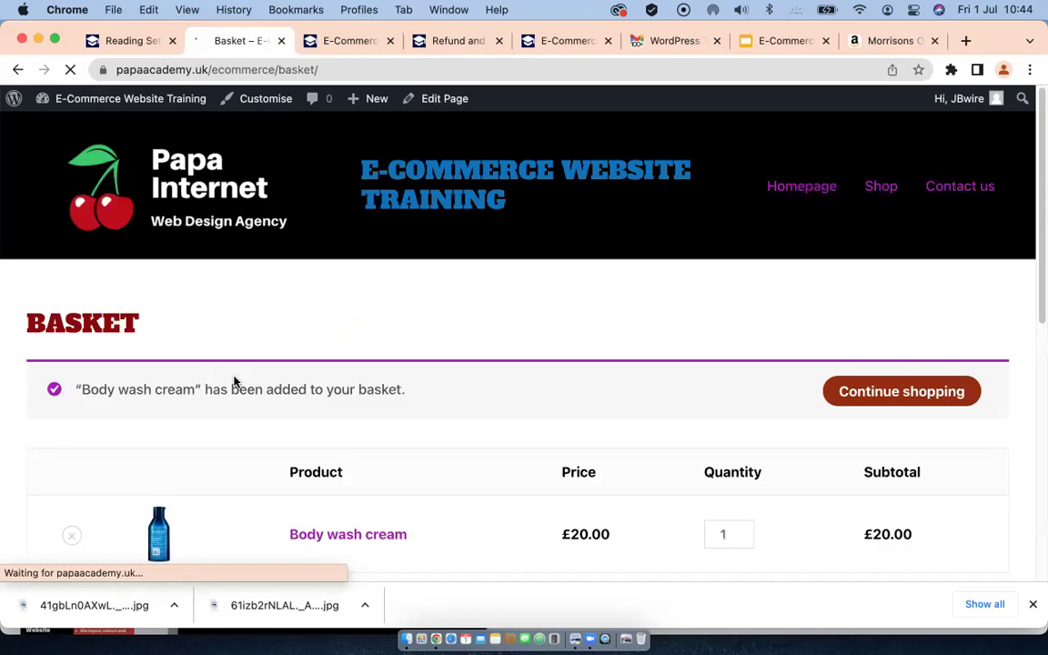
# Step: Scroll the basket down to Basket Totals, showing £20.00 for one Body wash cream
pyautogui.scroll(-3, 234, 381)
pyautogui.scroll(-1, 234, 380)
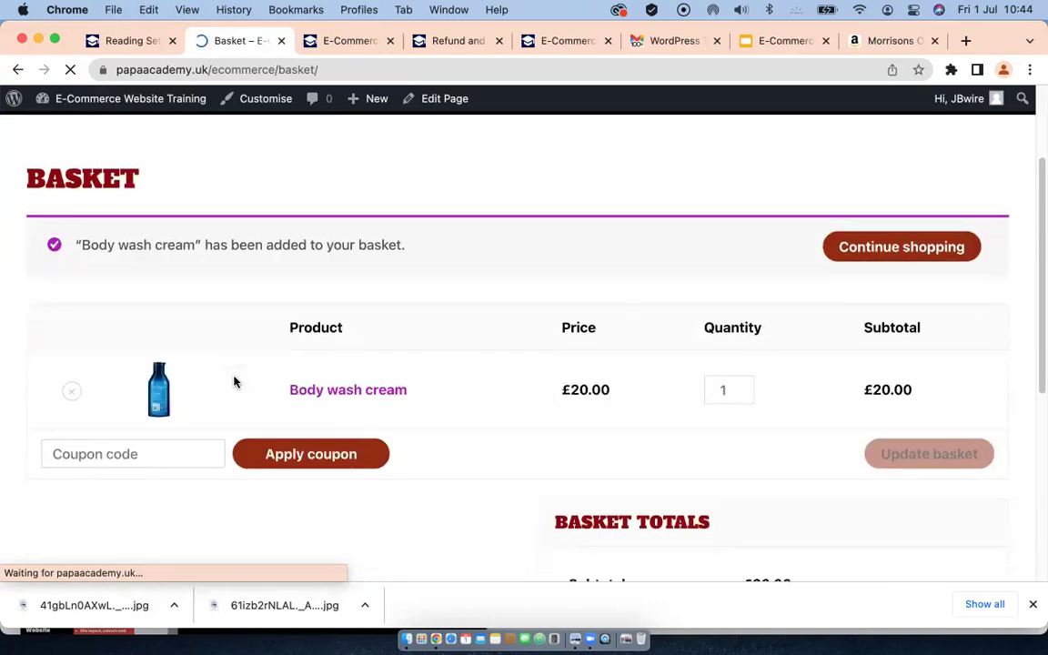
pyautogui.scroll(-1, 234, 380)
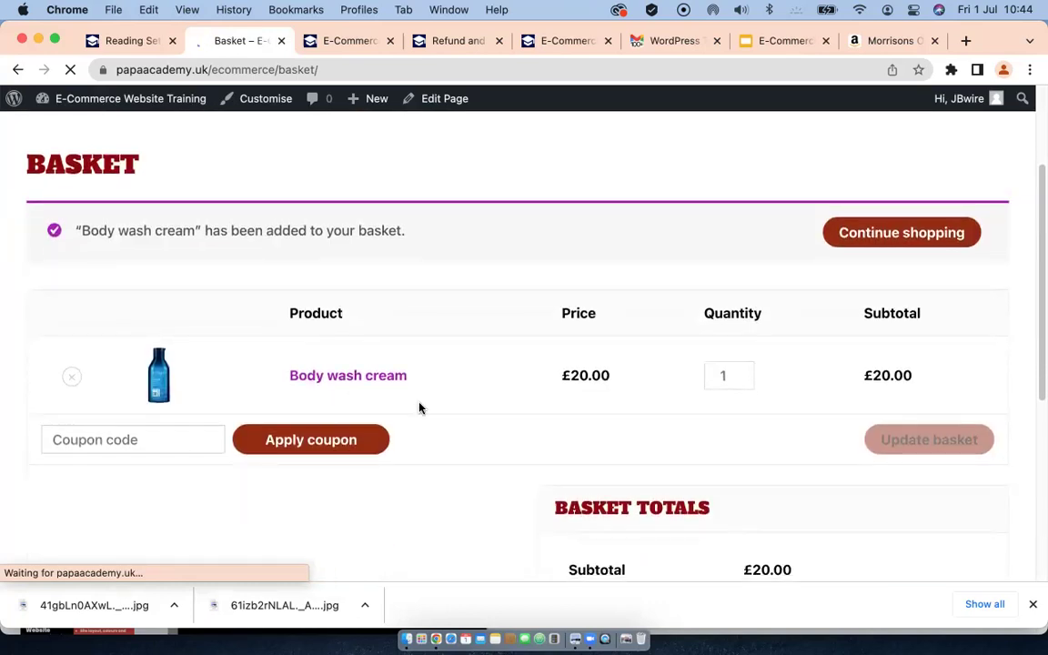
pyautogui.scroll(-2, 405, 397)
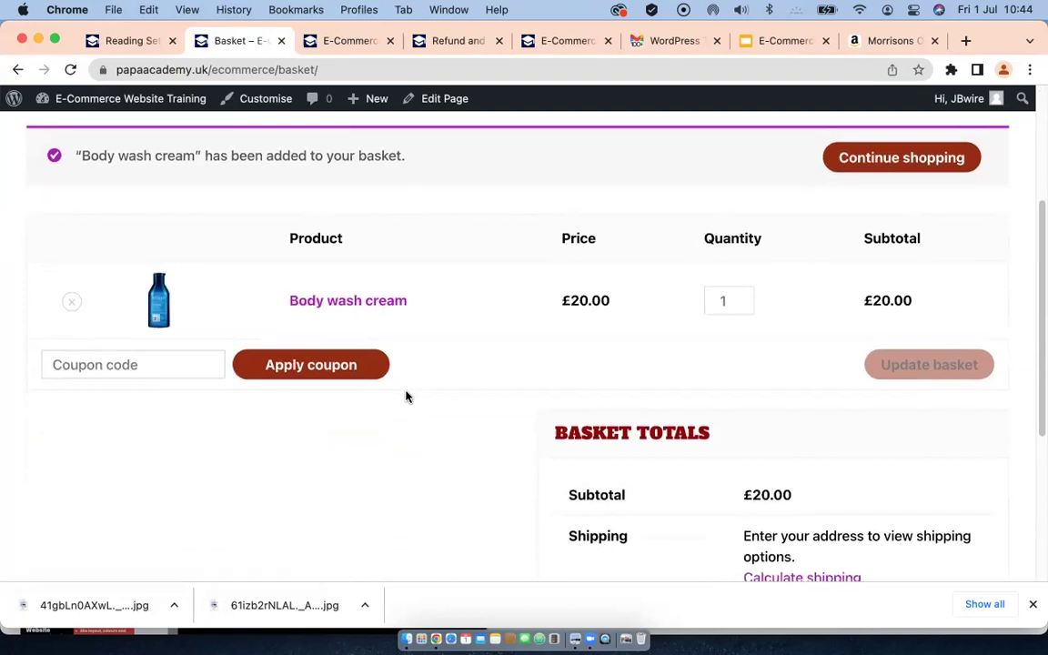
pyautogui.scroll(5, 405, 398)
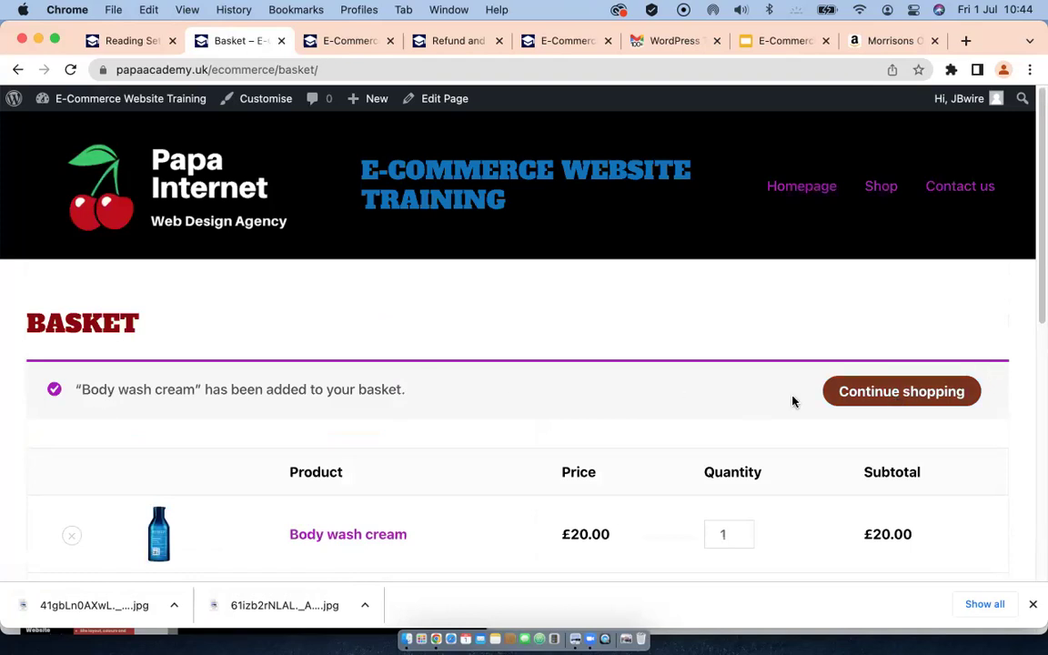
pyautogui.scroll(-3, 599, 387)
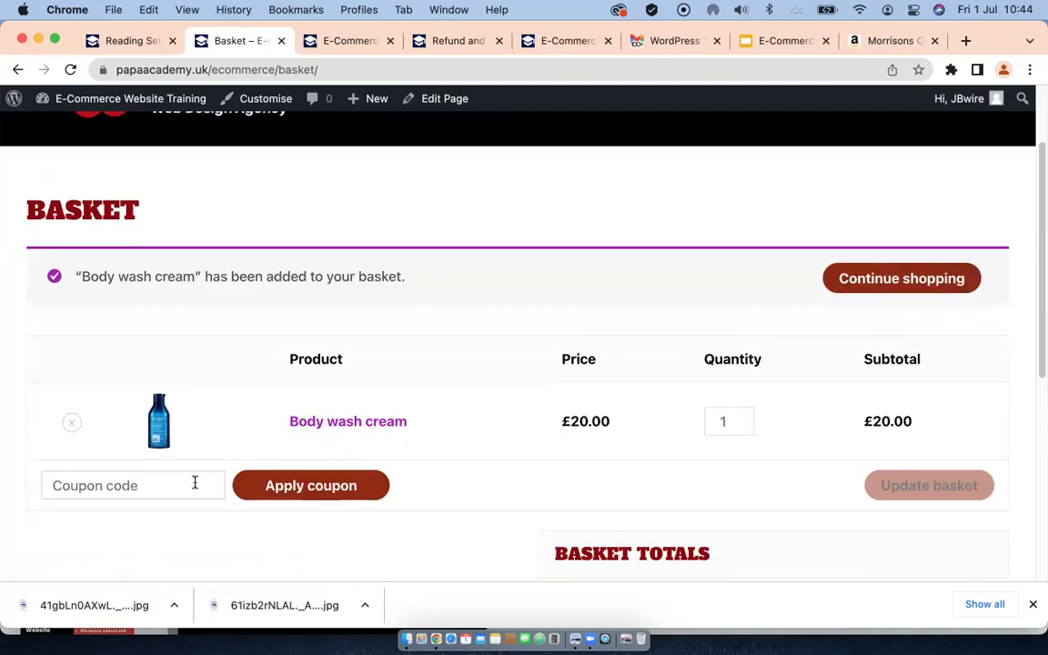
pyautogui.scroll(-1, 515, 423)
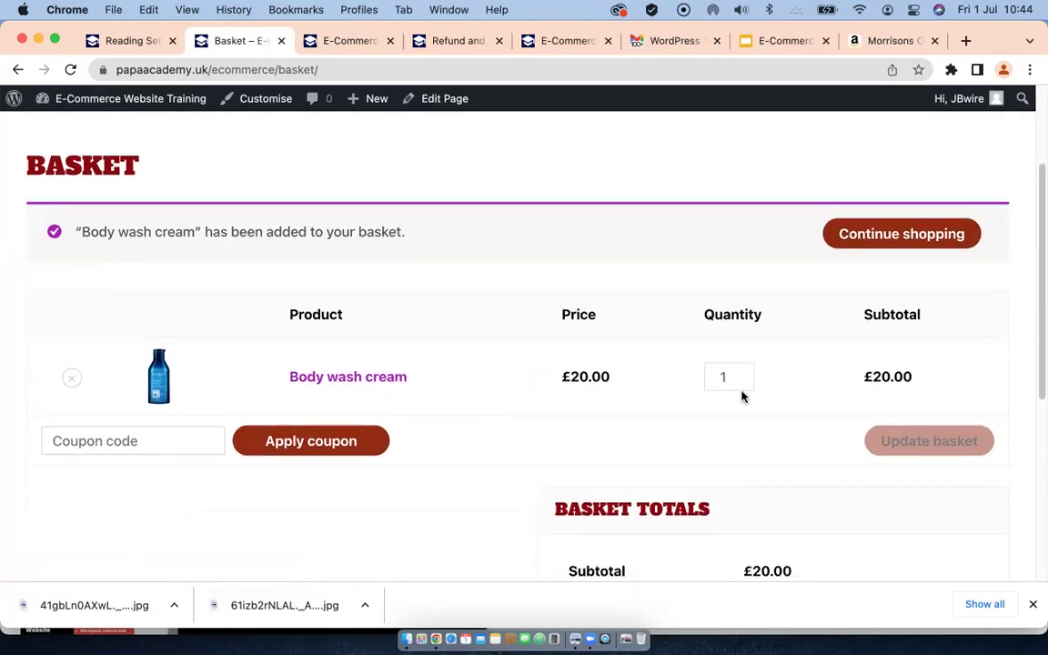
pyautogui.scroll(-5, 853, 376)
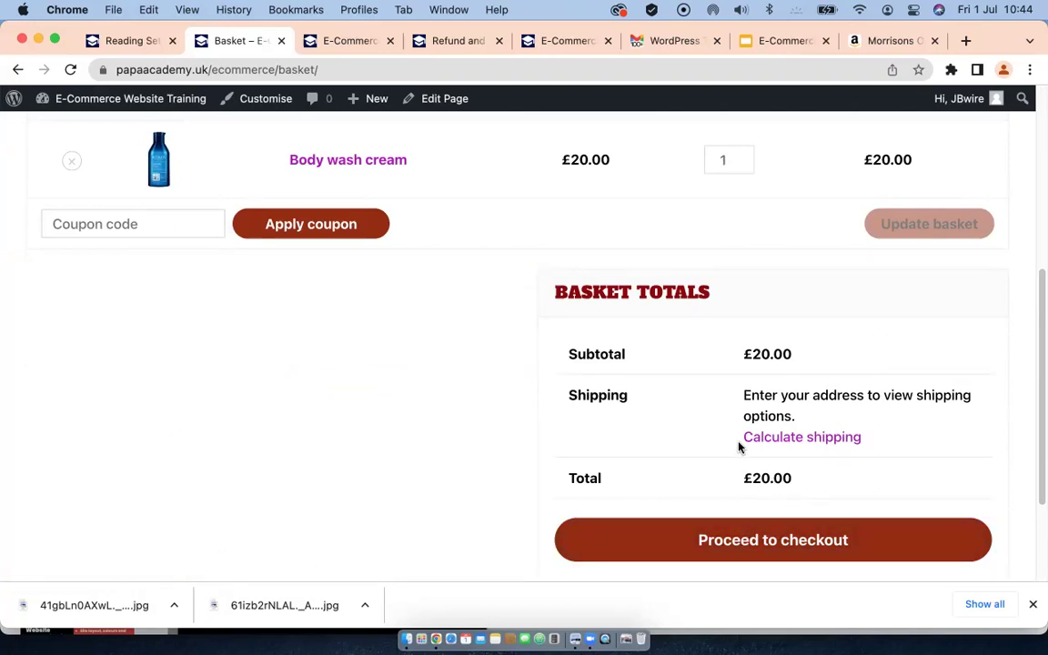
pyautogui.scroll(-2, 739, 446)
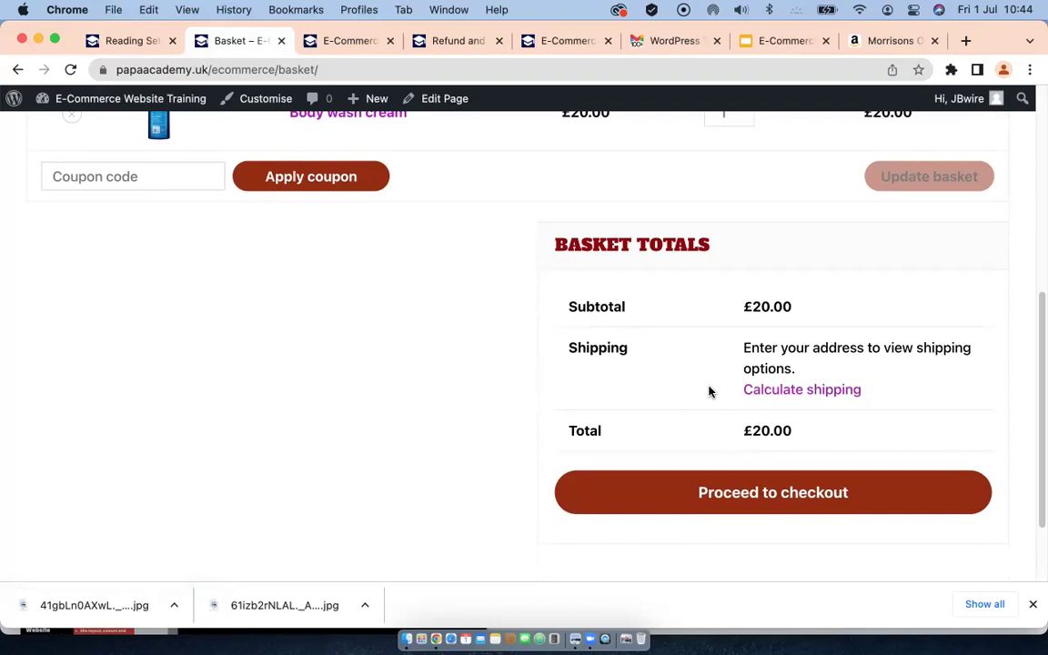
# Step: Proceed to checkout and enter the customer's billing first and last name
pyautogui.click(738, 492)
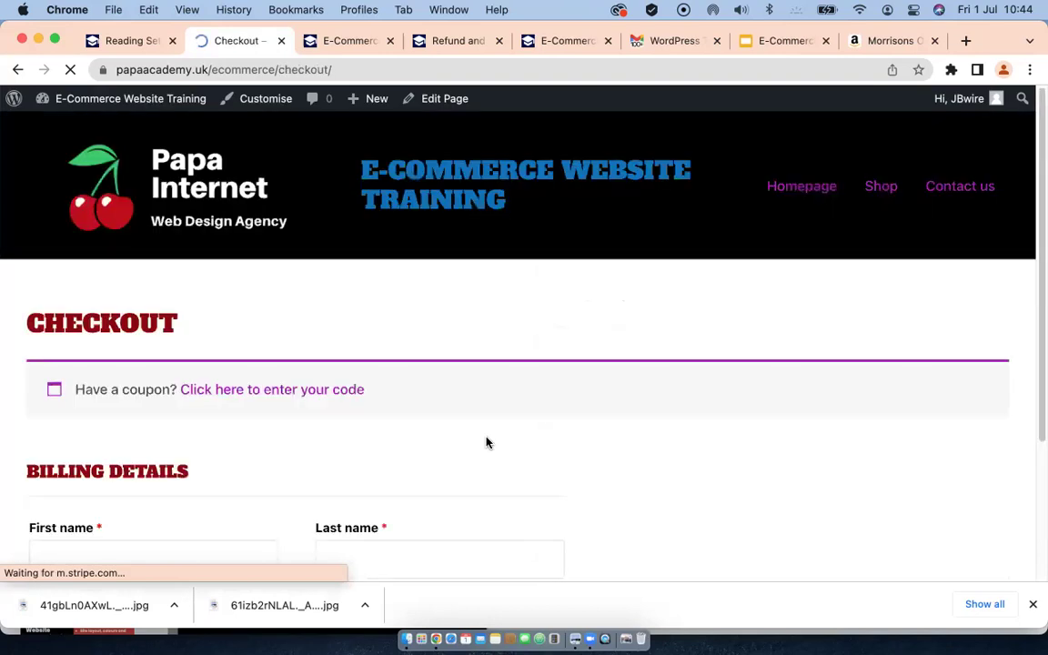
pyautogui.scroll(-5, 519, 427)
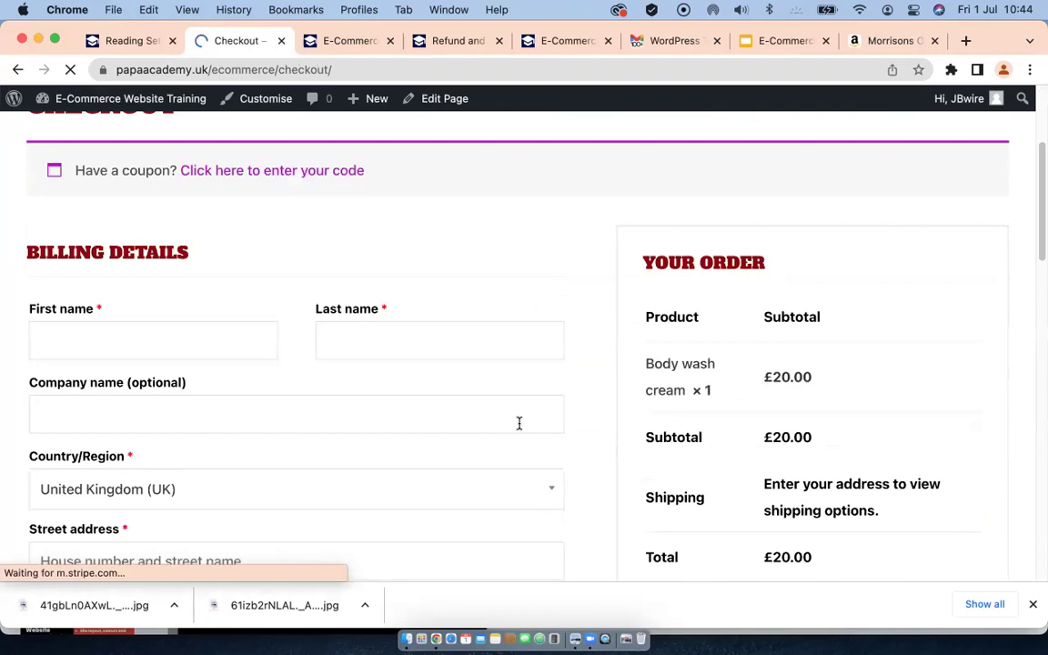
pyautogui.scroll(-3, 520, 423)
pyautogui.scroll(-1, 520, 423)
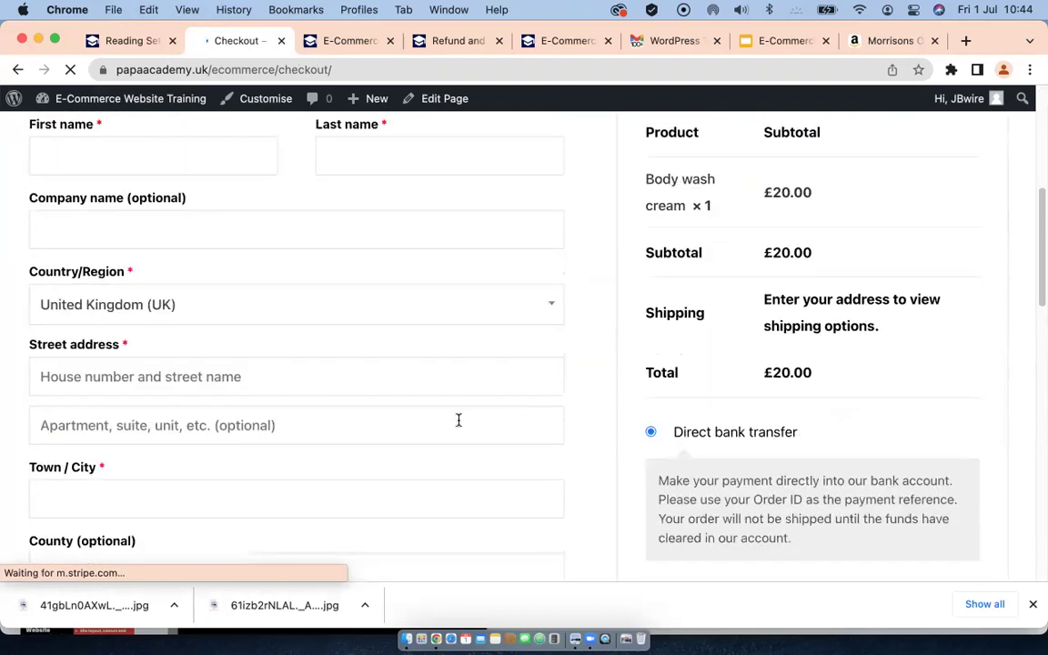
pyautogui.scroll(4, 281, 391)
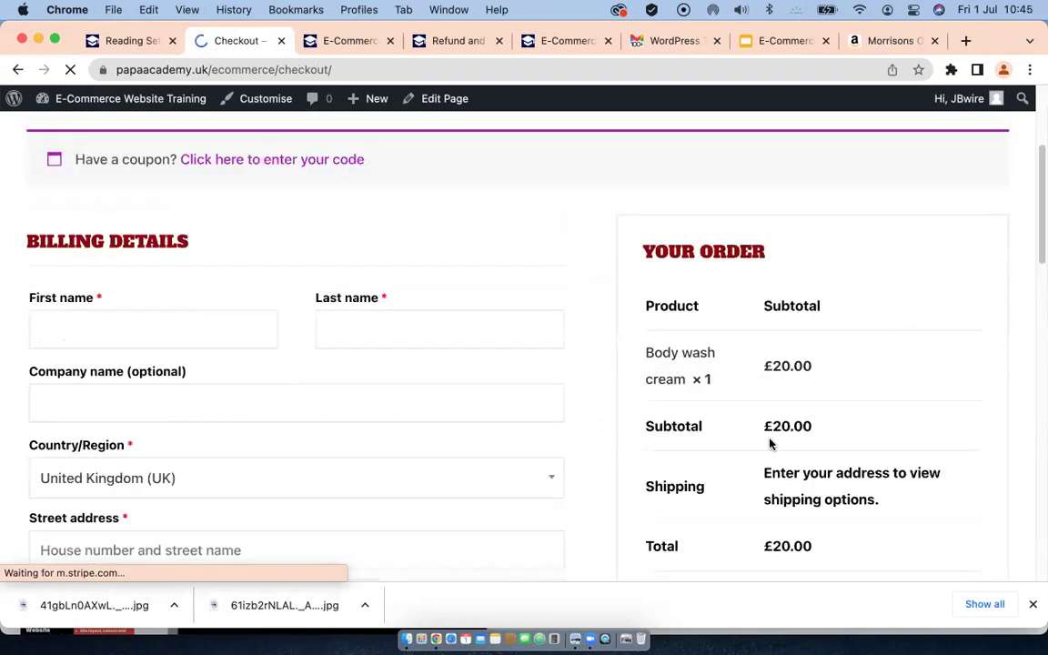
pyautogui.click(105, 328)
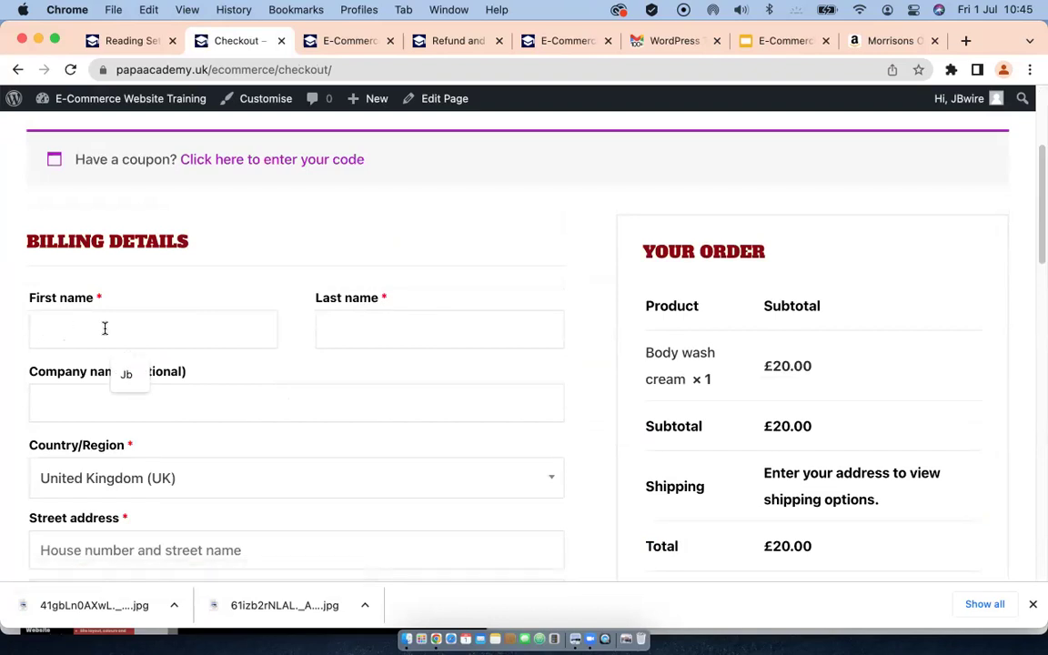
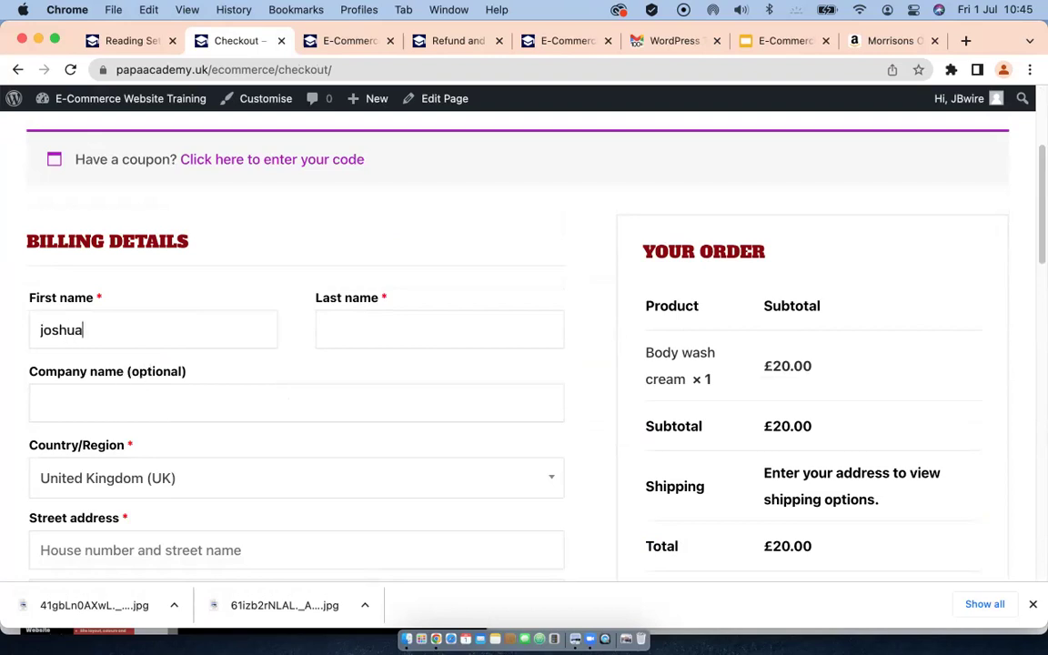
pyautogui.press('Tab')
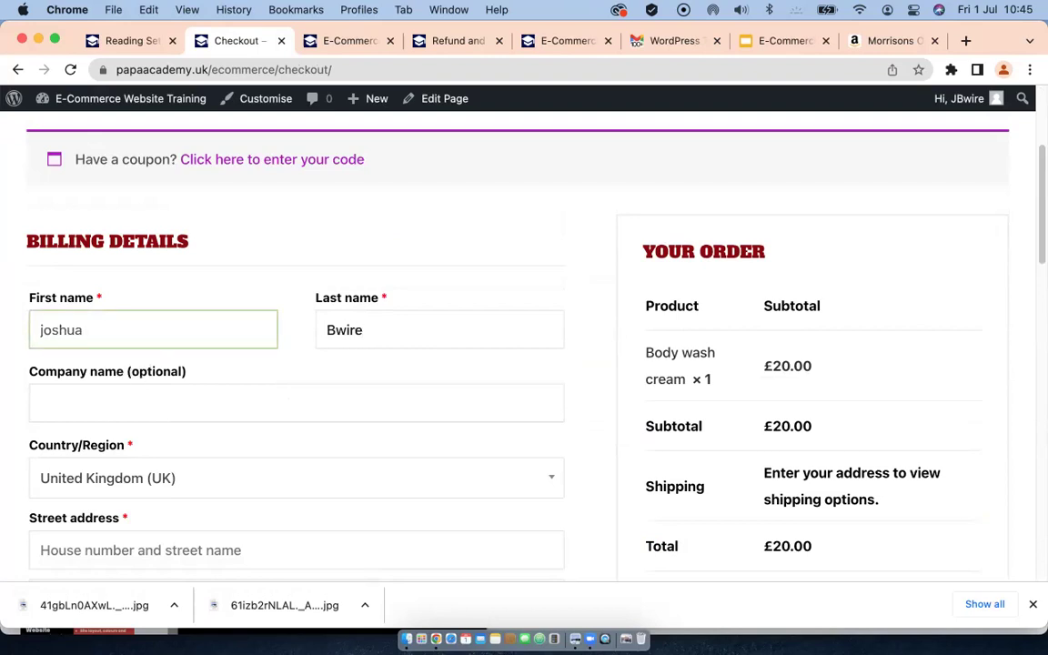
# Step: Fill in the billing street address, town and postcode, correcting the postcode to uppercase
pyautogui.scroll(-1, 126, 471)
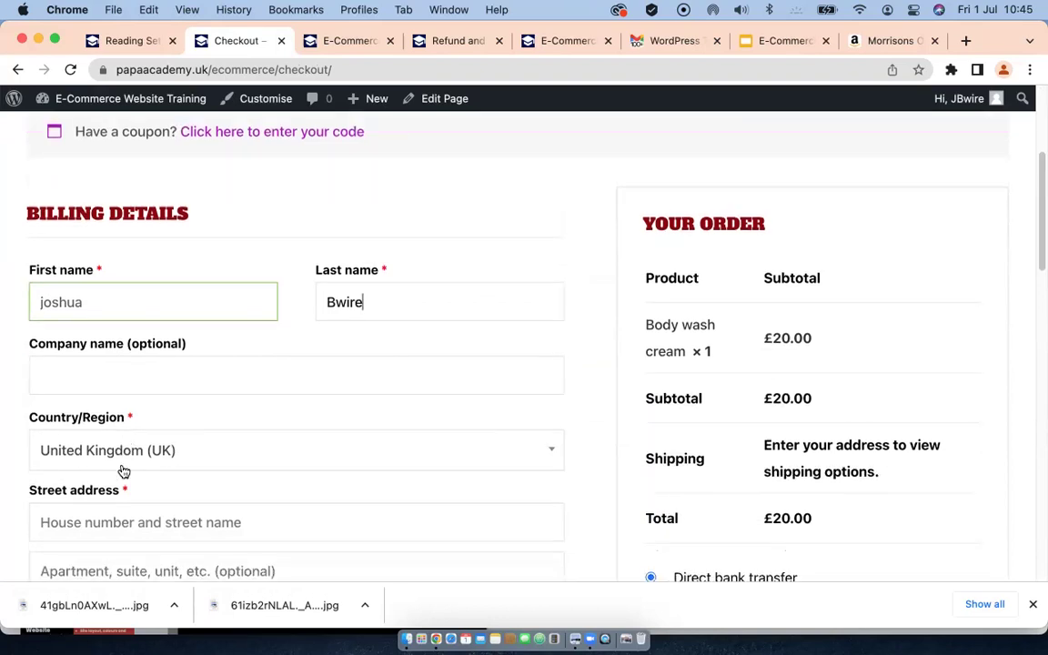
pyautogui.scroll(-3, 186, 455)
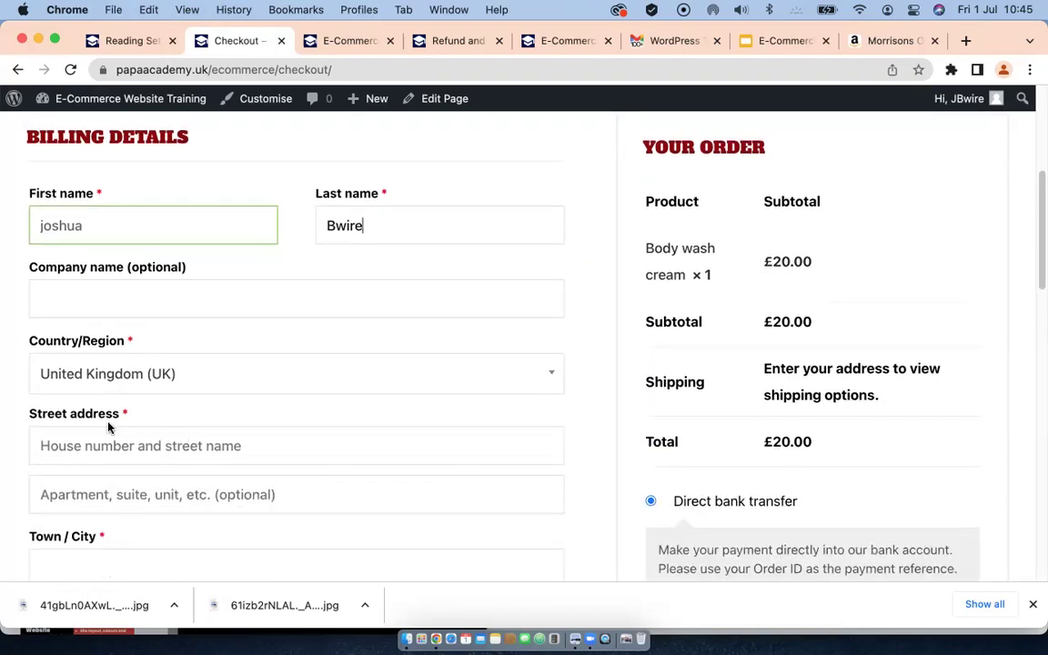
pyautogui.scroll(-1, 110, 428)
pyautogui.click(131, 433)
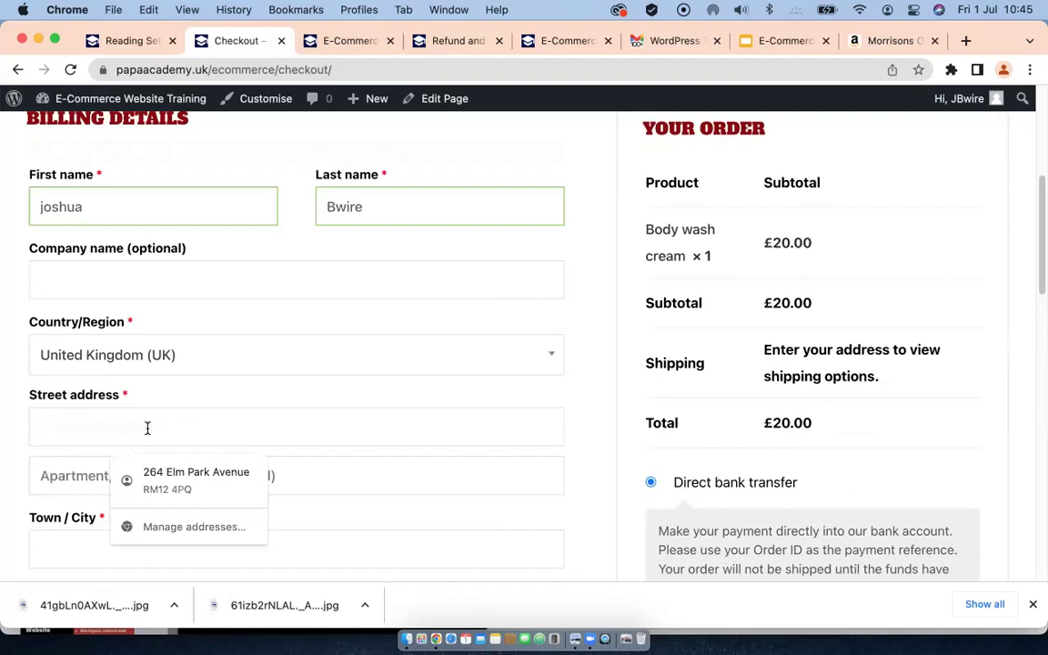
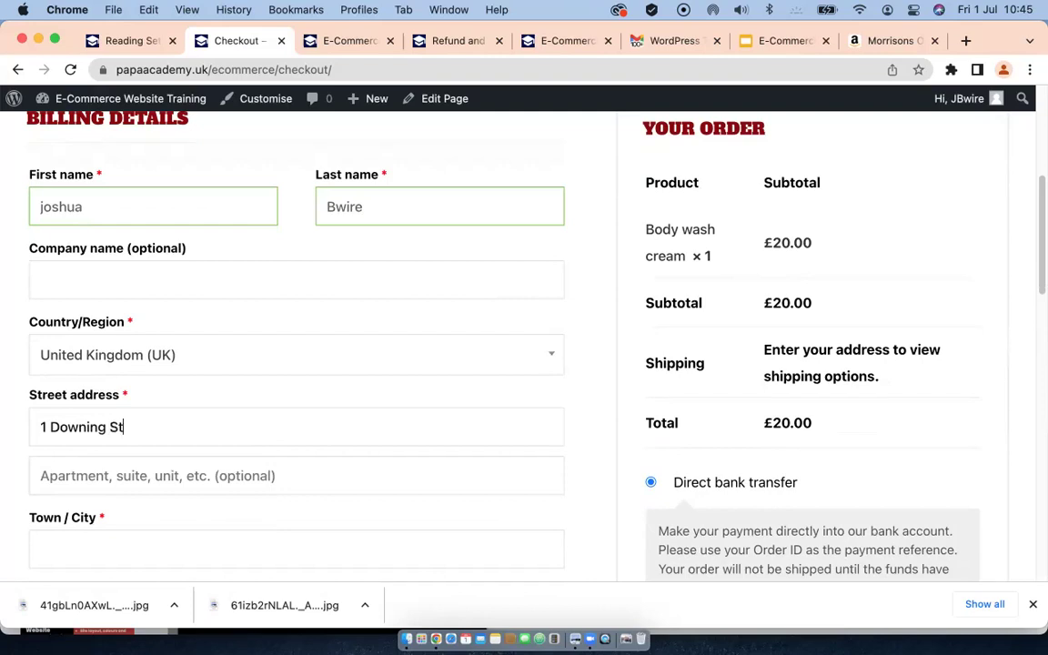
pyautogui.scroll(-3, 173, 461)
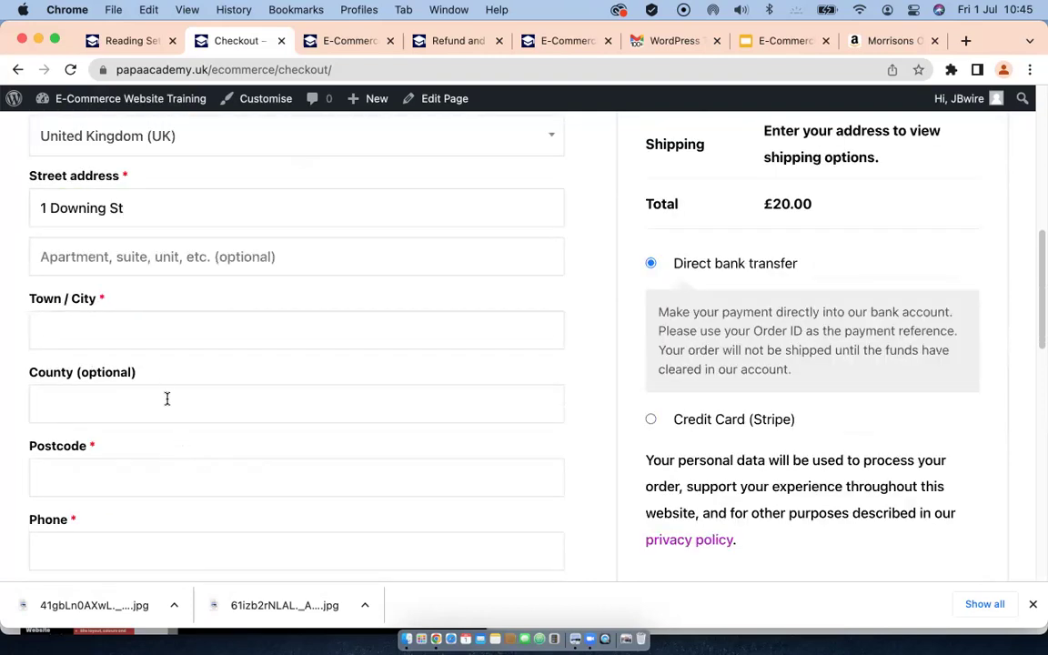
pyautogui.click(146, 335)
pyautogui.write('London')
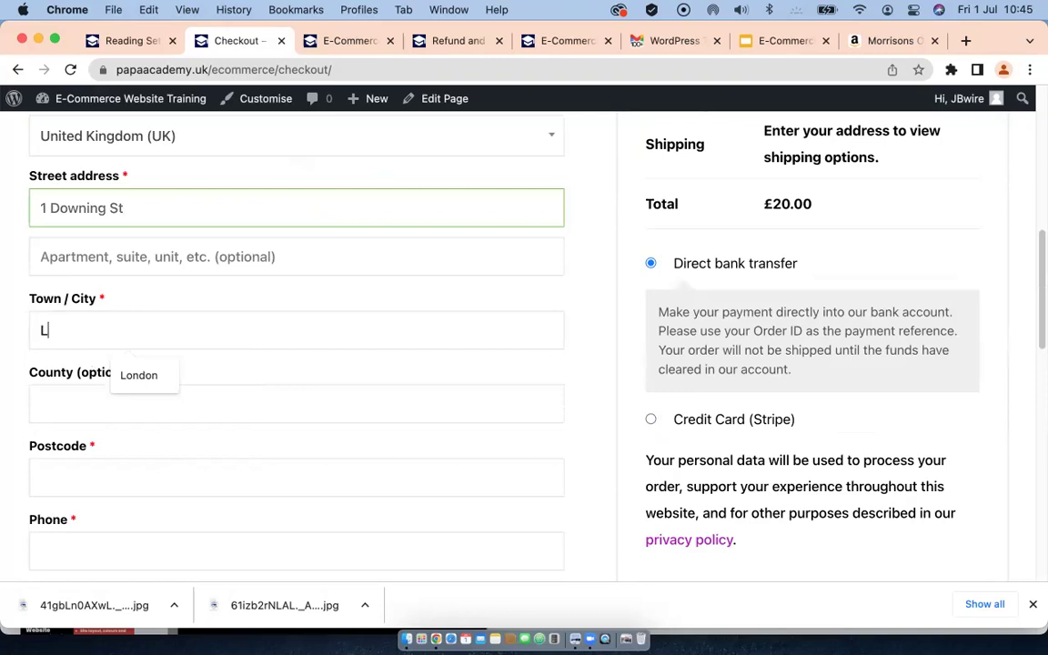
pyautogui.click(137, 474)
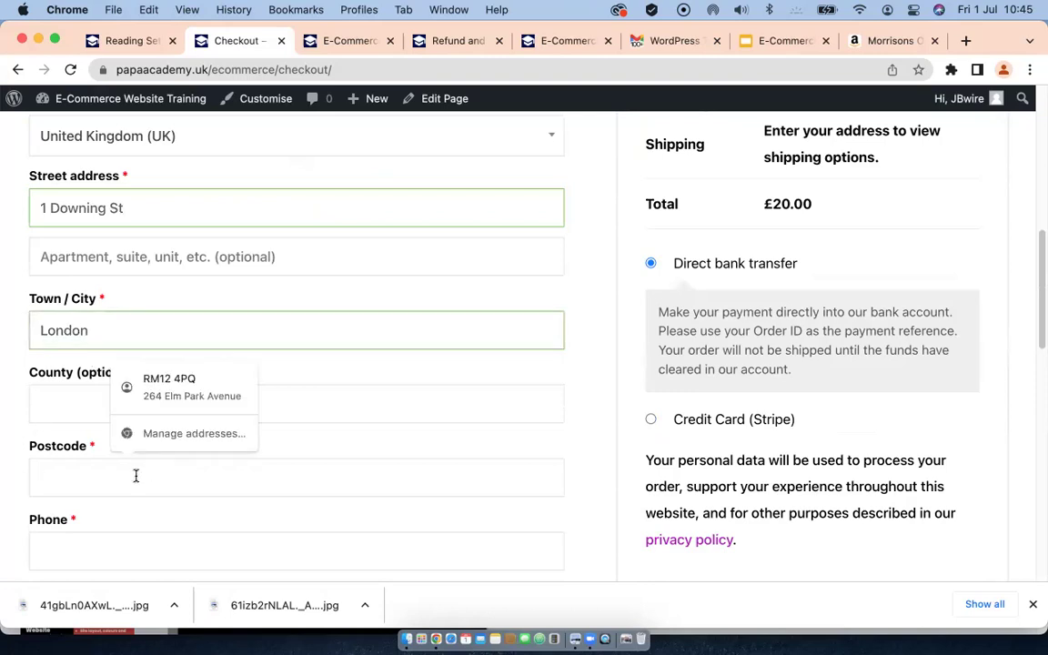
pyautogui.write('EC1')
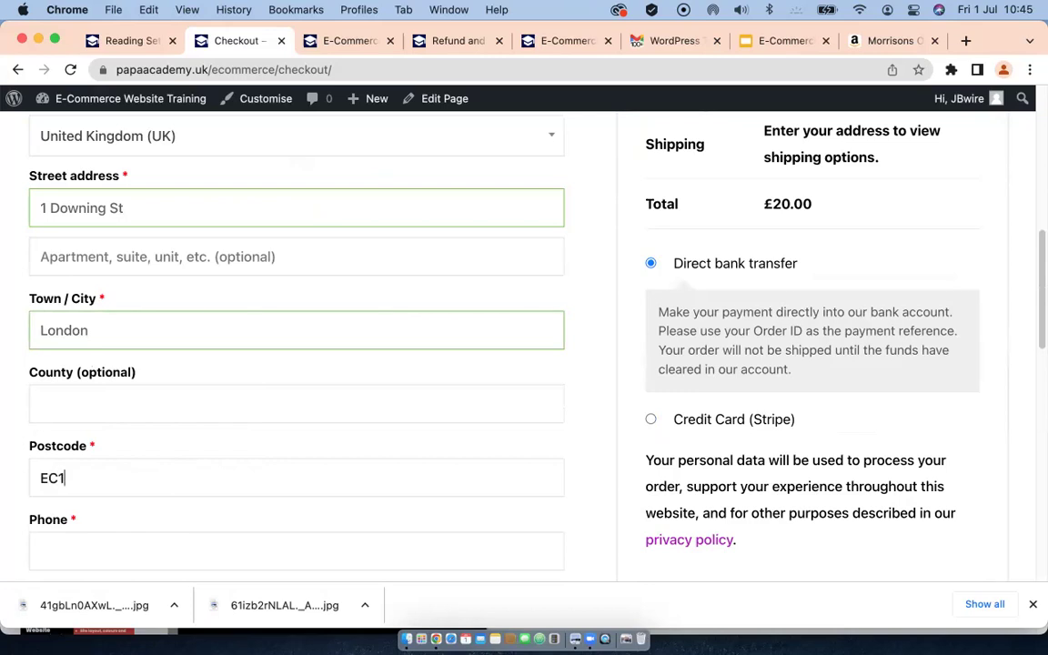
pyautogui.write(' 2cn')
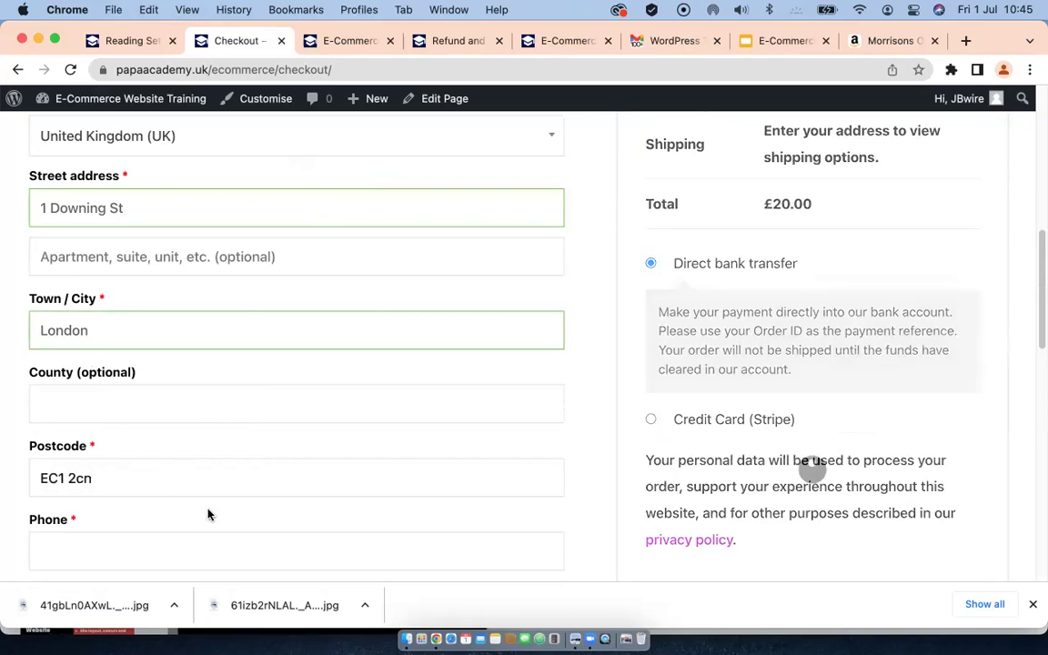
pyautogui.press('BackSpace')
pyautogui.press('BackSpace')
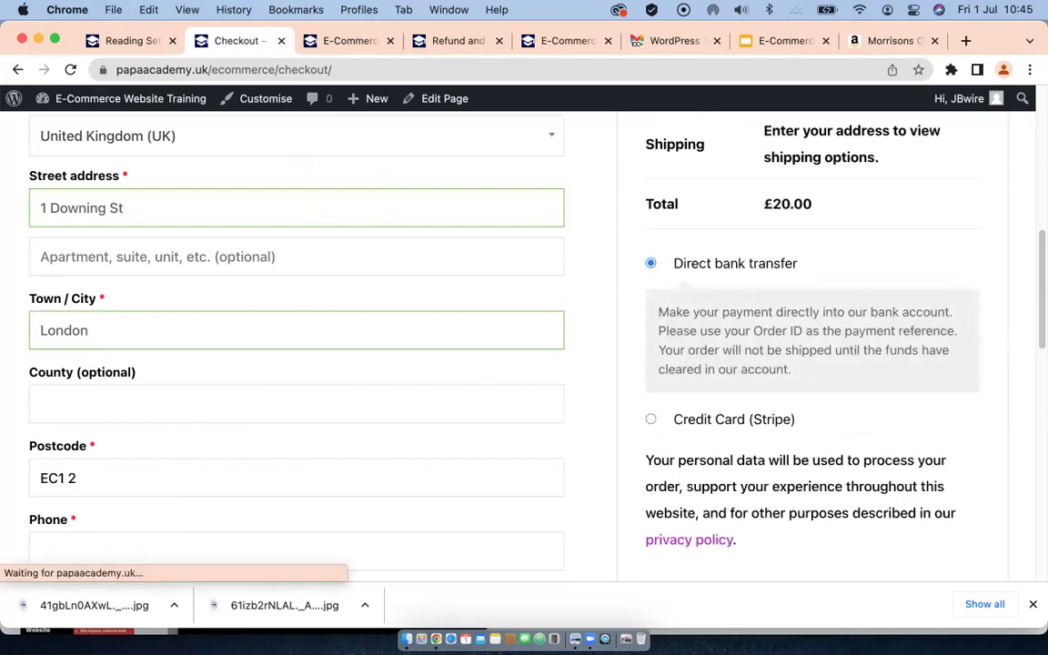
pyautogui.write('CN')
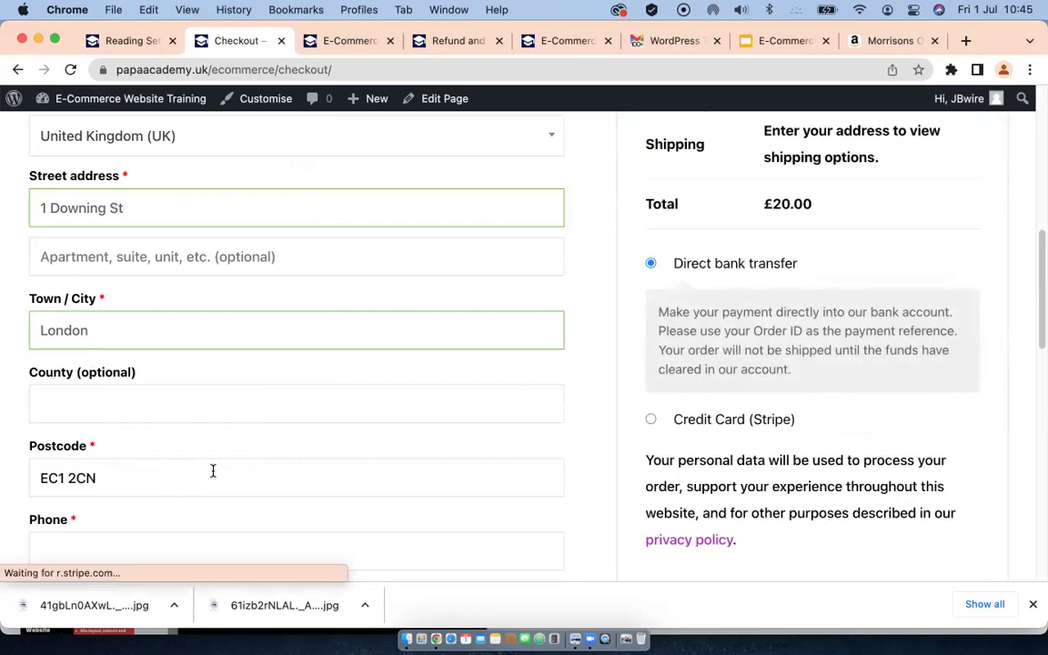
# Step: Enter the customer's phone number in the billing Phone field
pyautogui.scroll(-5, 192, 423)
pyautogui.click(121, 343)
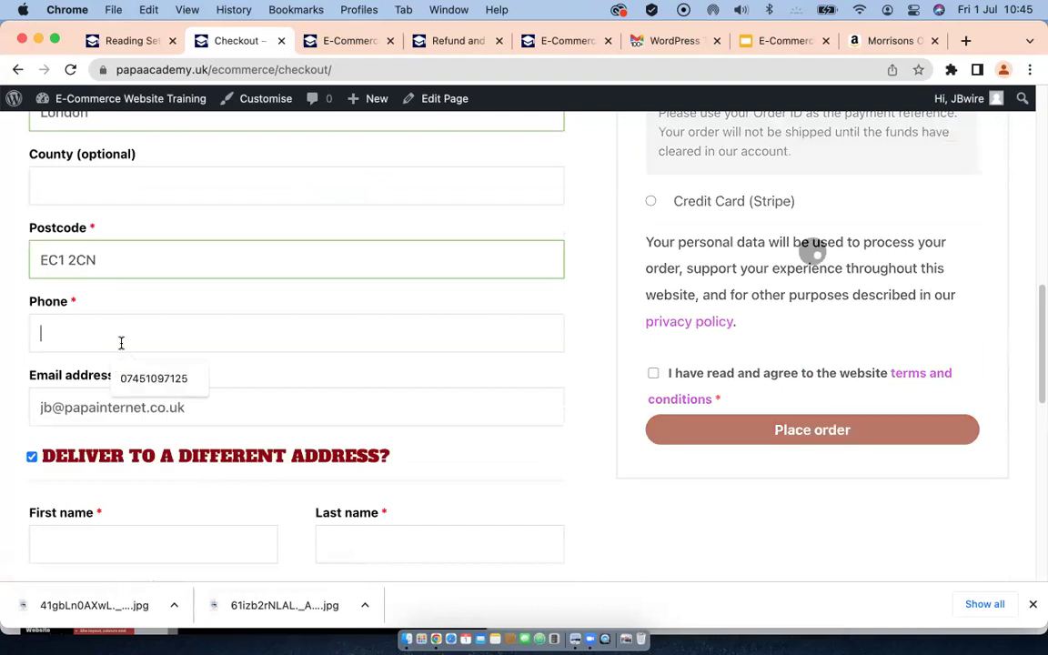
pyautogui.write('8997765')
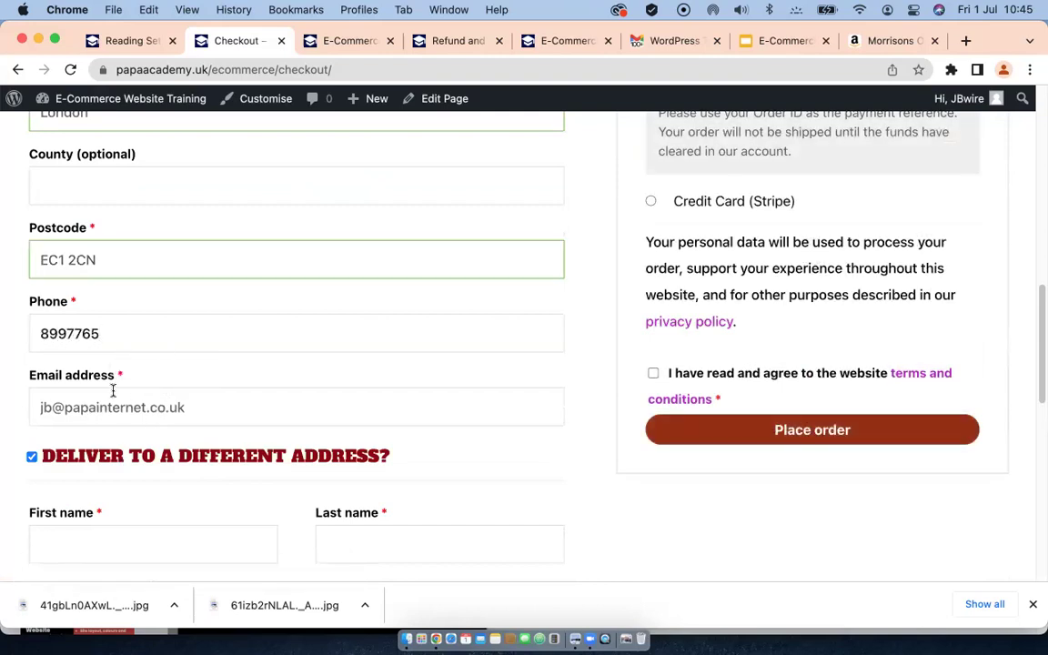
pyautogui.scroll(-2, 146, 402)
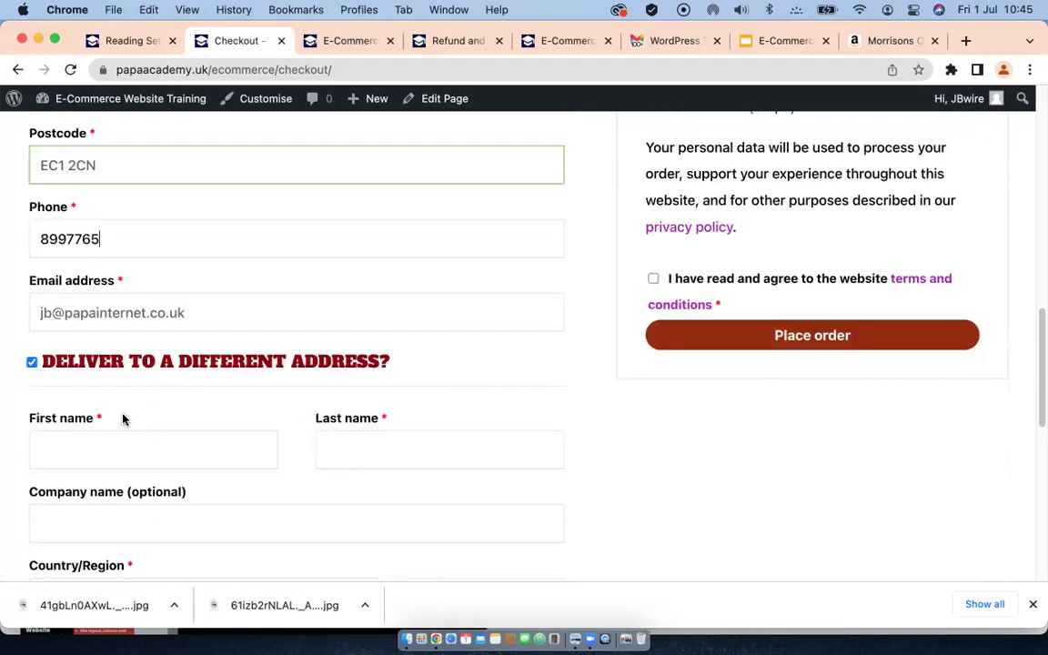
pyautogui.scroll(-1, 137, 414)
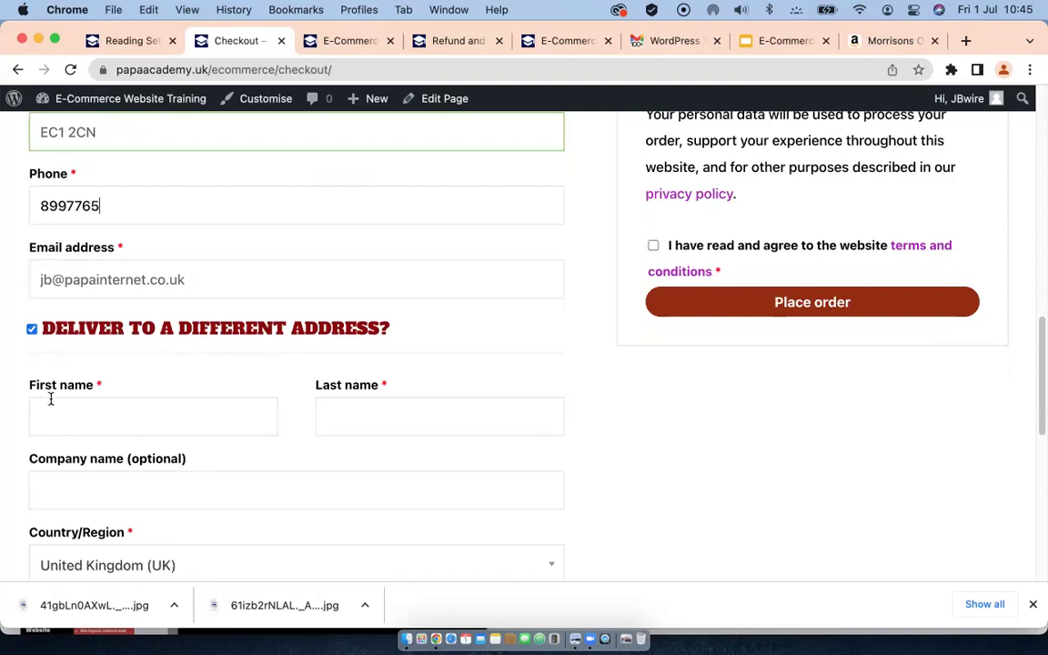
# Step: Untick 'Deliver to a different address?' and review the billing details and order summary
pyautogui.click(31, 329)
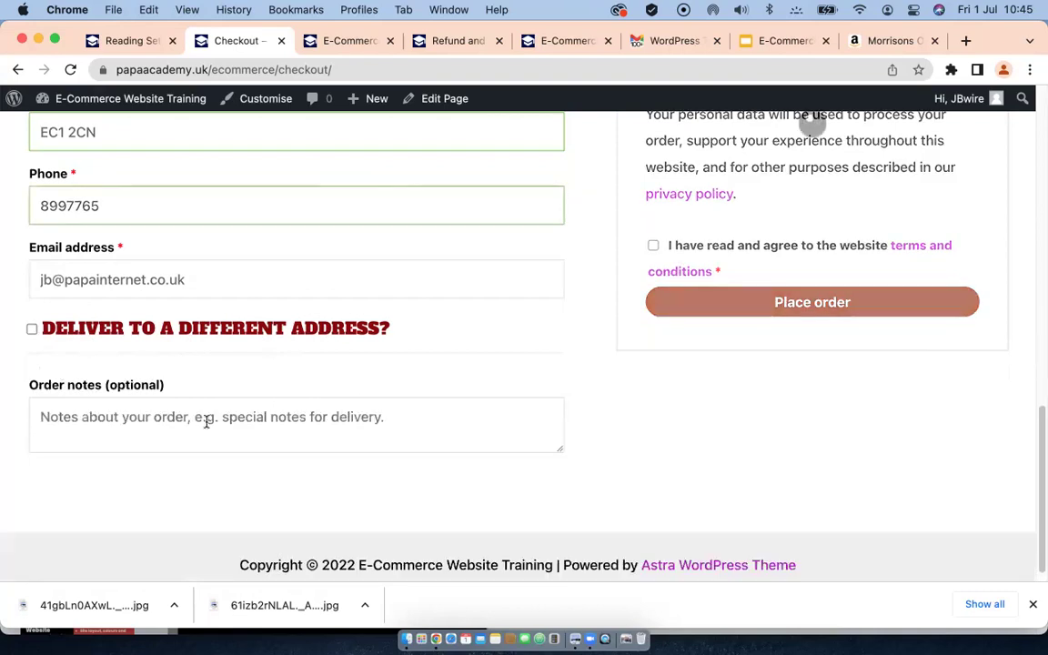
pyautogui.scroll(5, 327, 389)
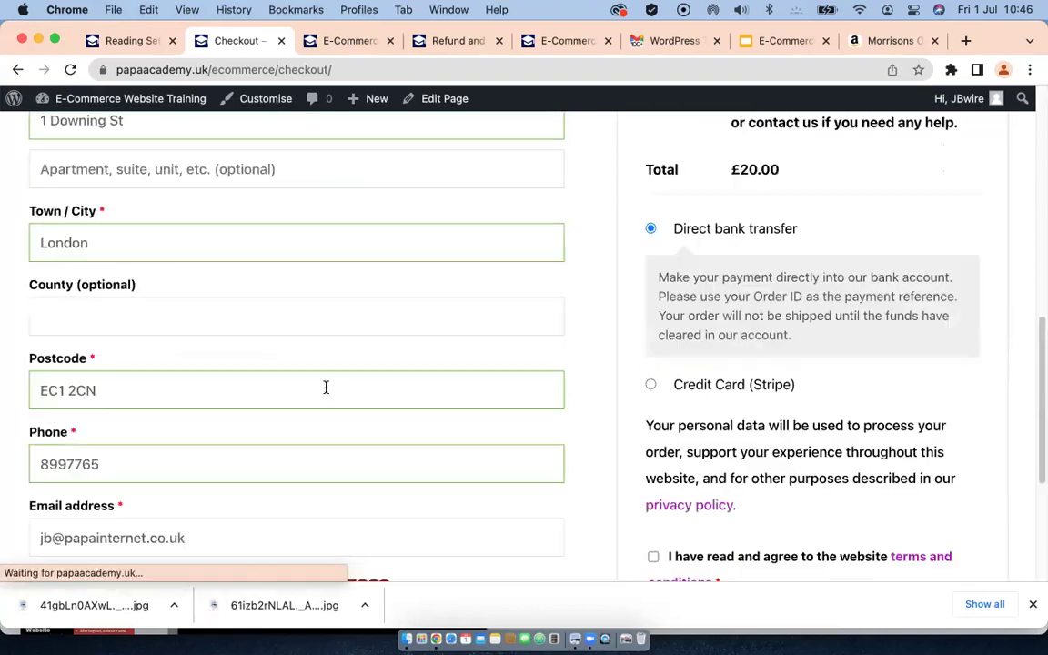
pyautogui.scroll(2, 660, 373)
pyautogui.scroll(1, 648, 380)
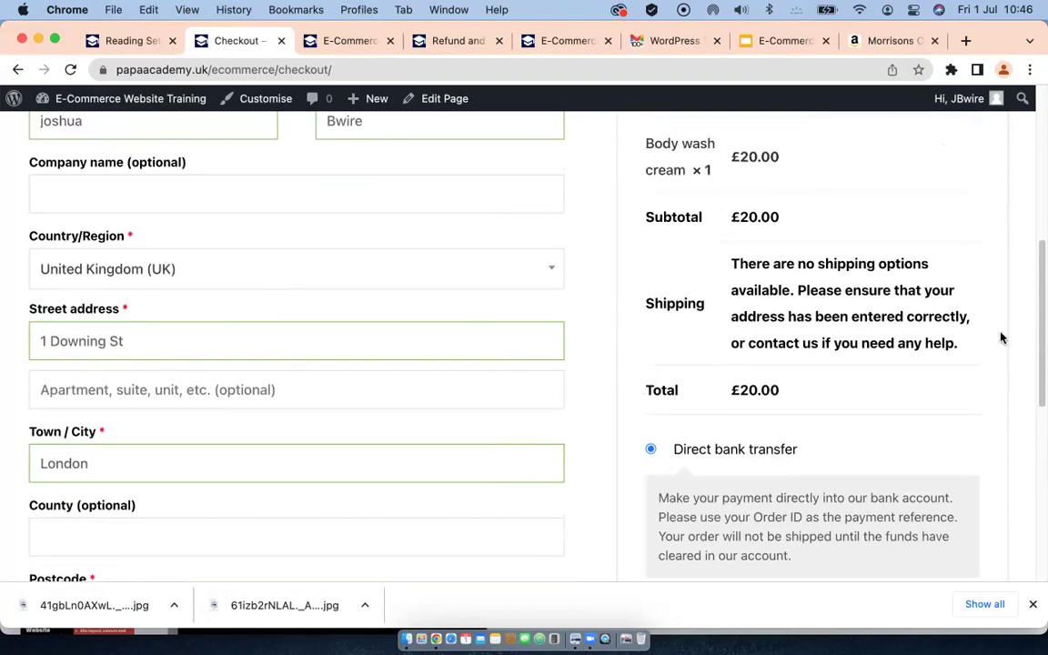
pyautogui.scroll(3, 783, 255)
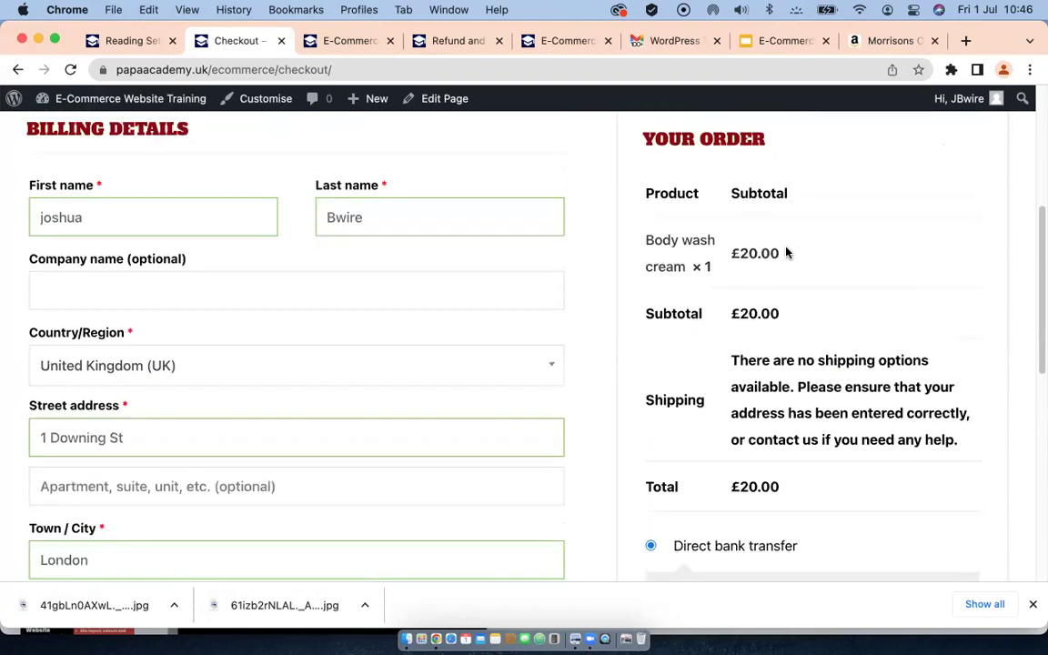
pyautogui.scroll(2, 805, 323)
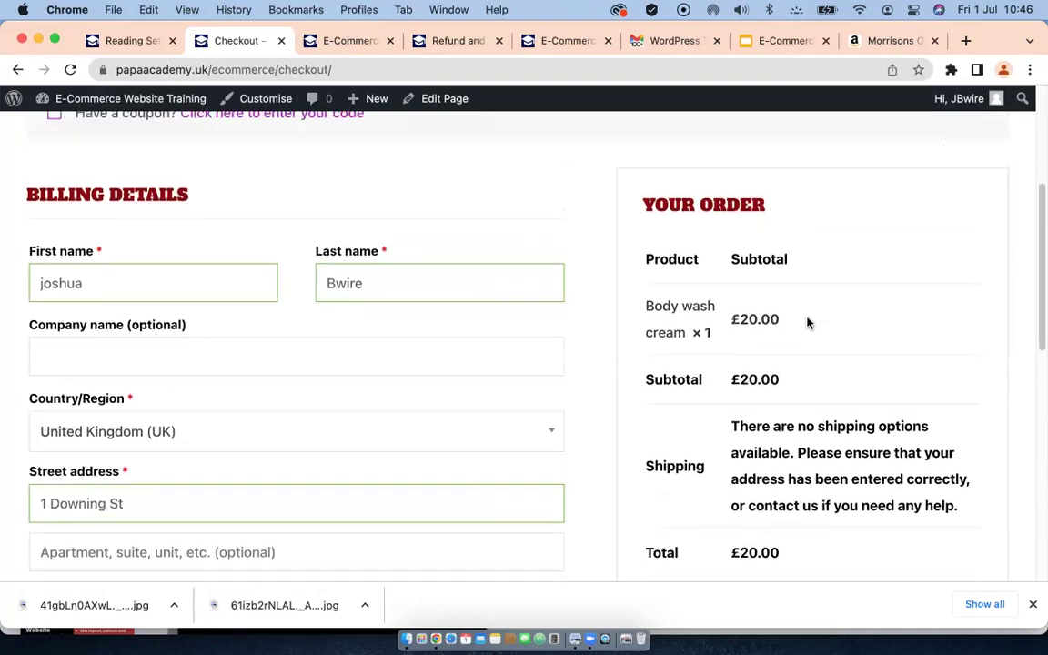
pyautogui.scroll(-3, 808, 323)
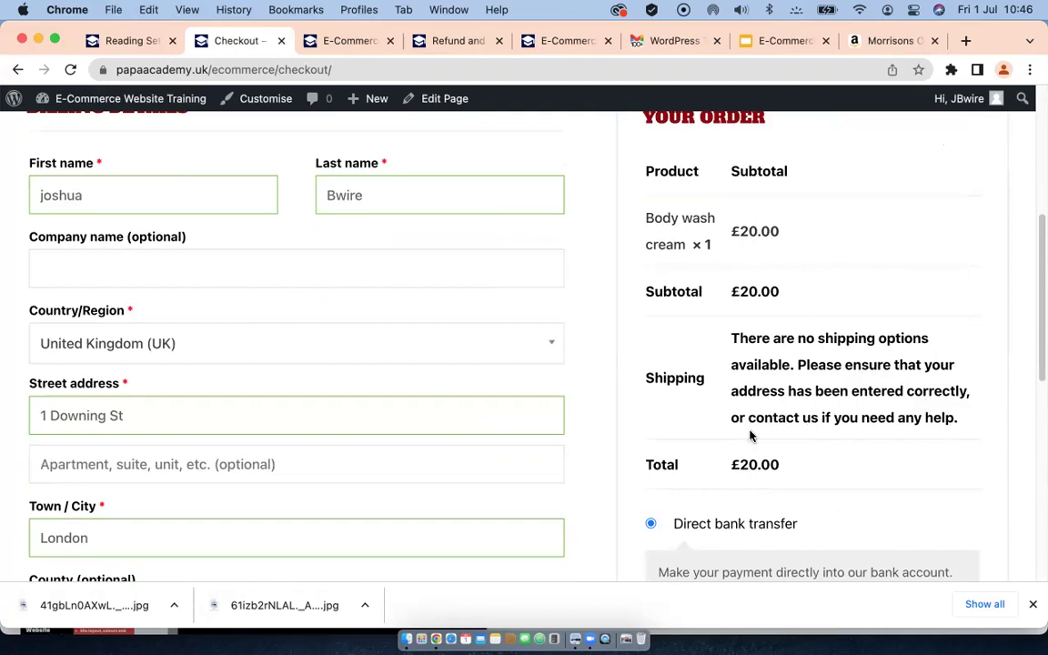
pyautogui.scroll(-5, 111, 485)
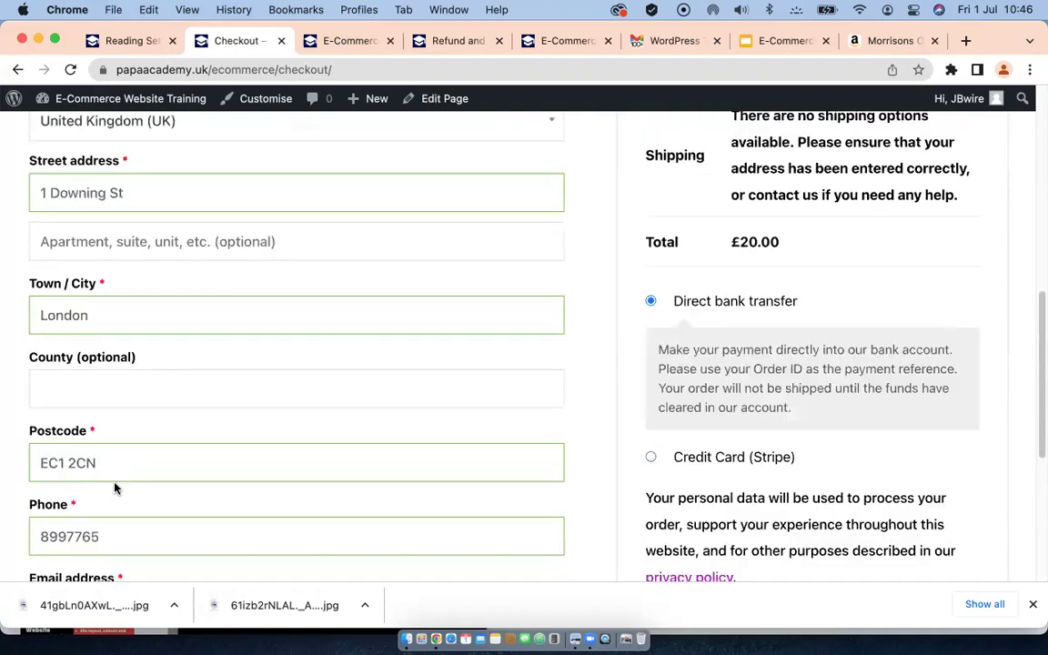
# Step: Replace the billing postcode with a new one, let it validate, and review the payment options
pyautogui.moveTo(106, 462); pyautogui.dragTo(34, 463)
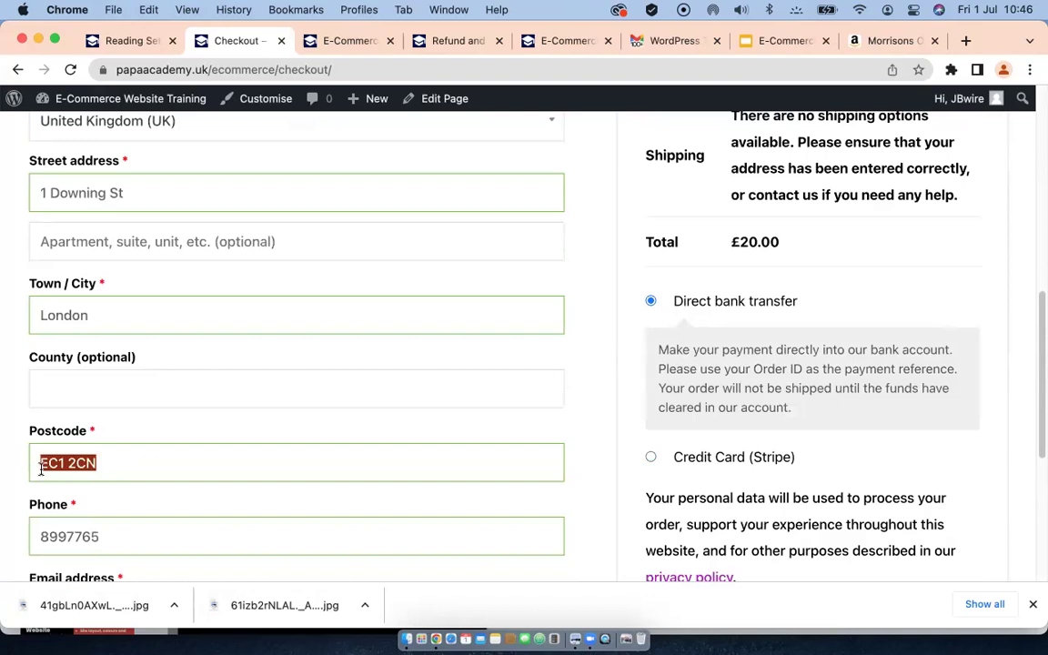
pyautogui.write('E8')
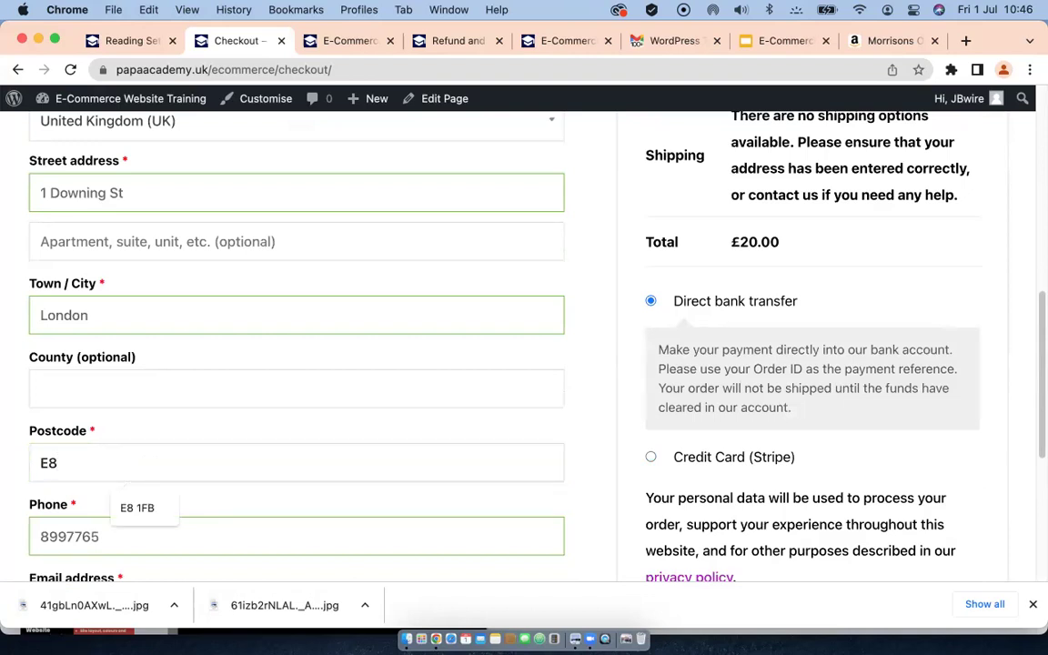
pyautogui.write(' 1FB')
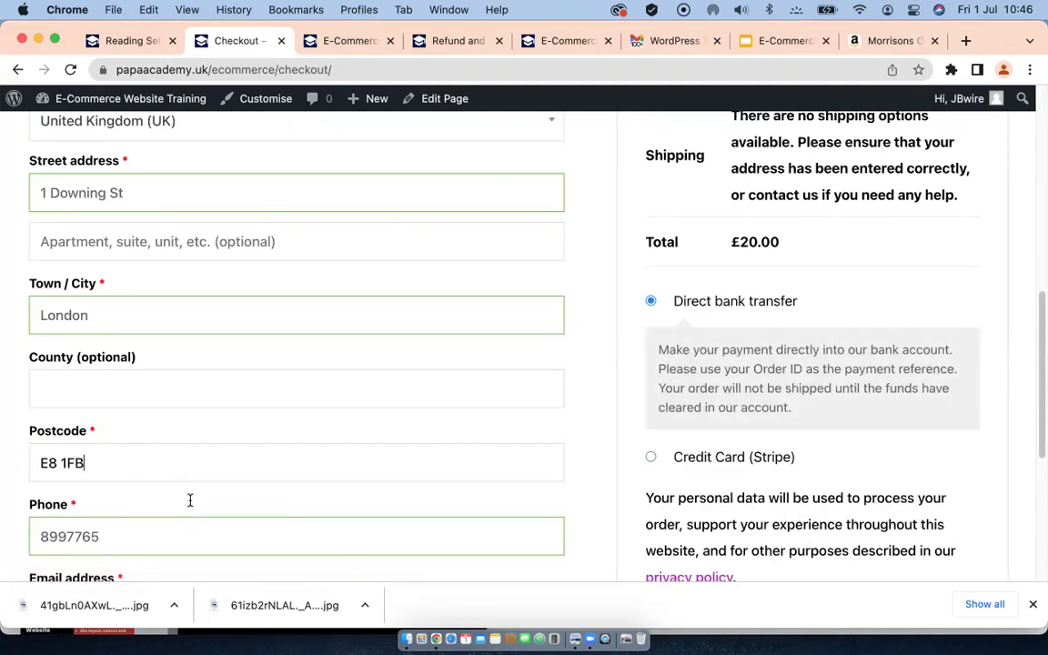
pyautogui.click(190, 488)
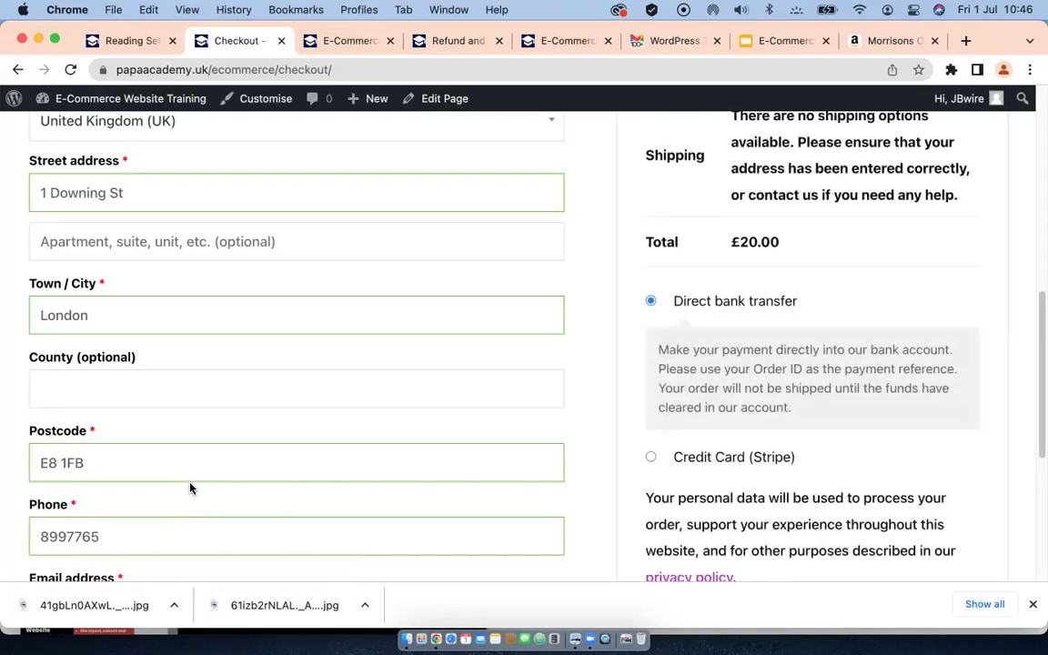
pyautogui.scroll(2, 779, 386)
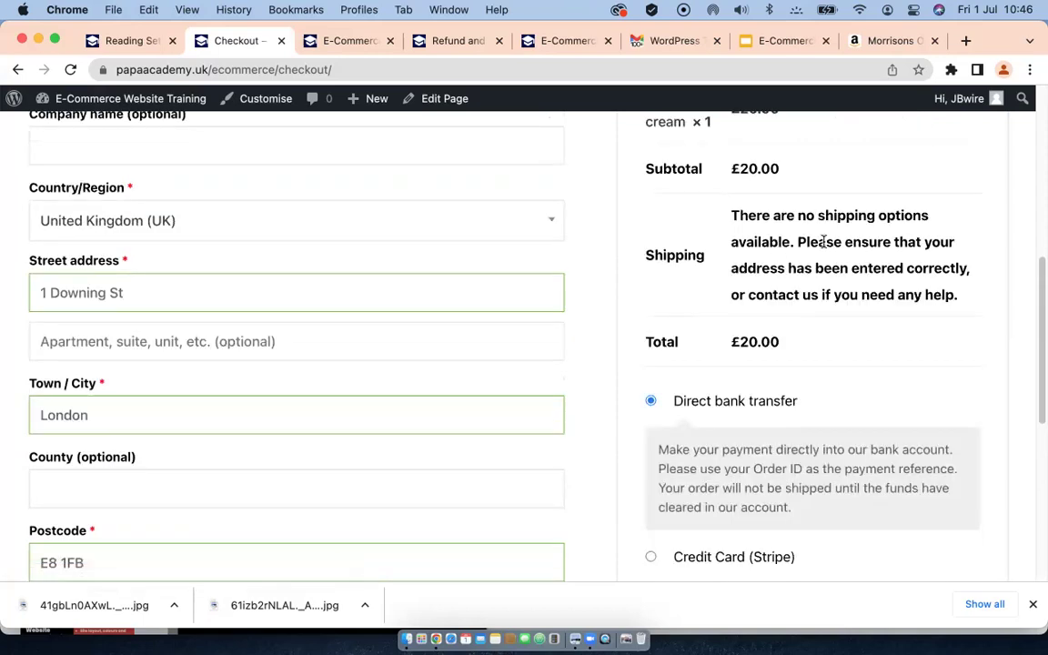
pyautogui.scroll(2, 816, 245)
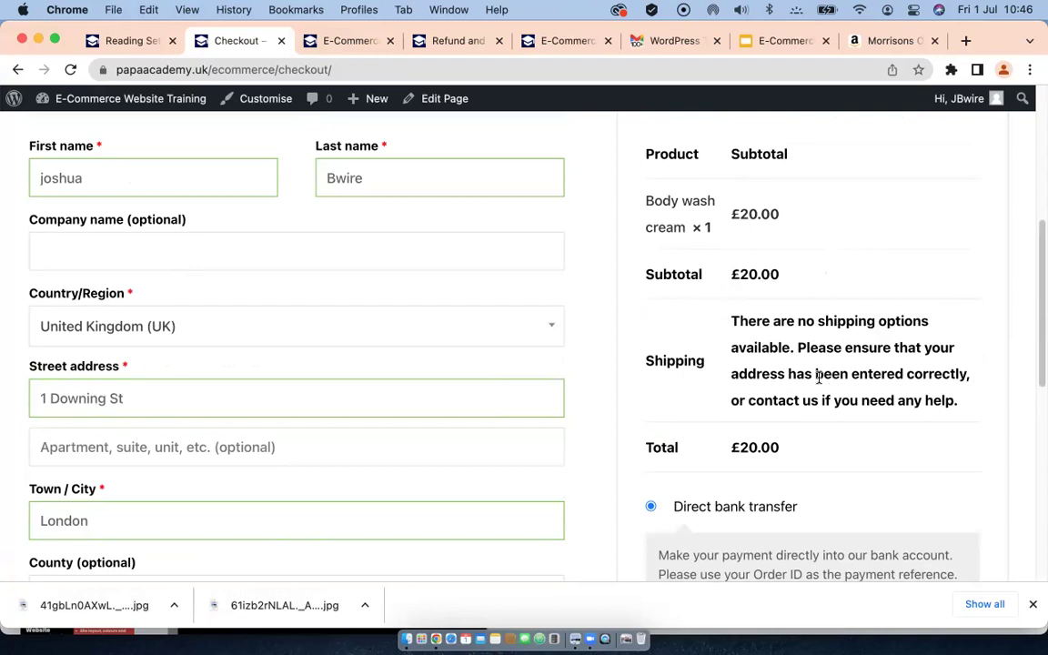
pyautogui.scroll(3, 818, 376)
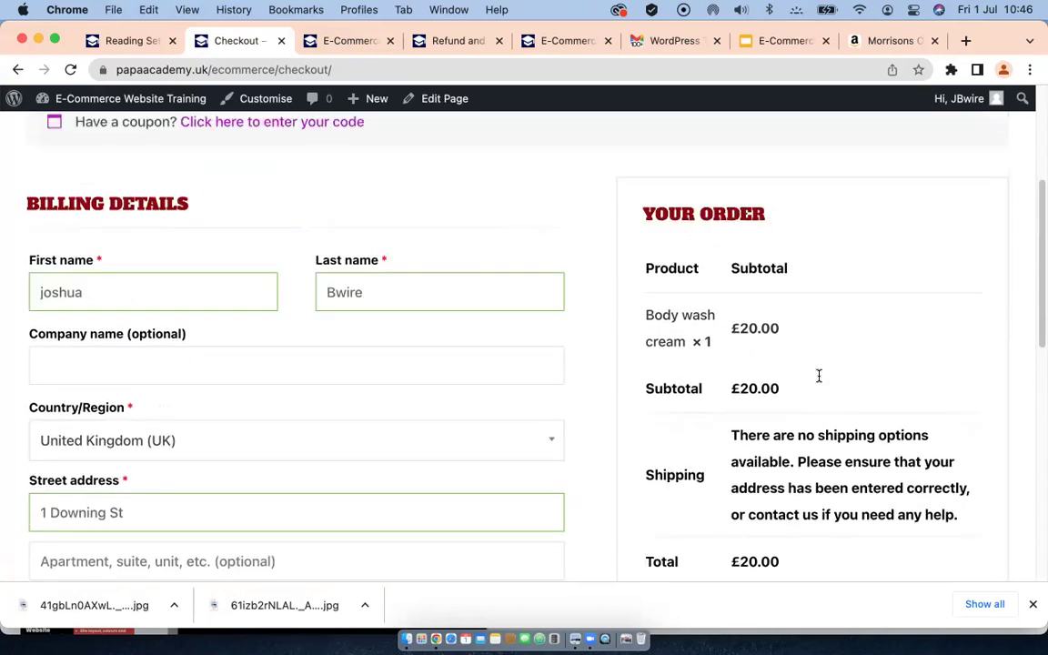
pyautogui.scroll(-4, 819, 382)
pyautogui.scroll(-4, 819, 381)
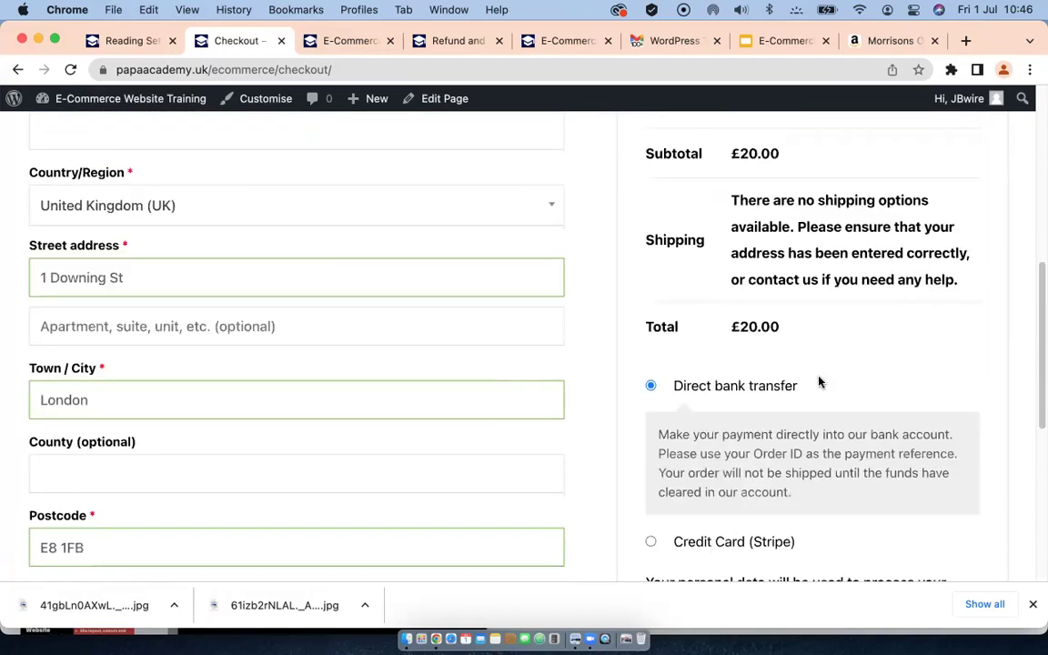
pyautogui.scroll(-1, 818, 378)
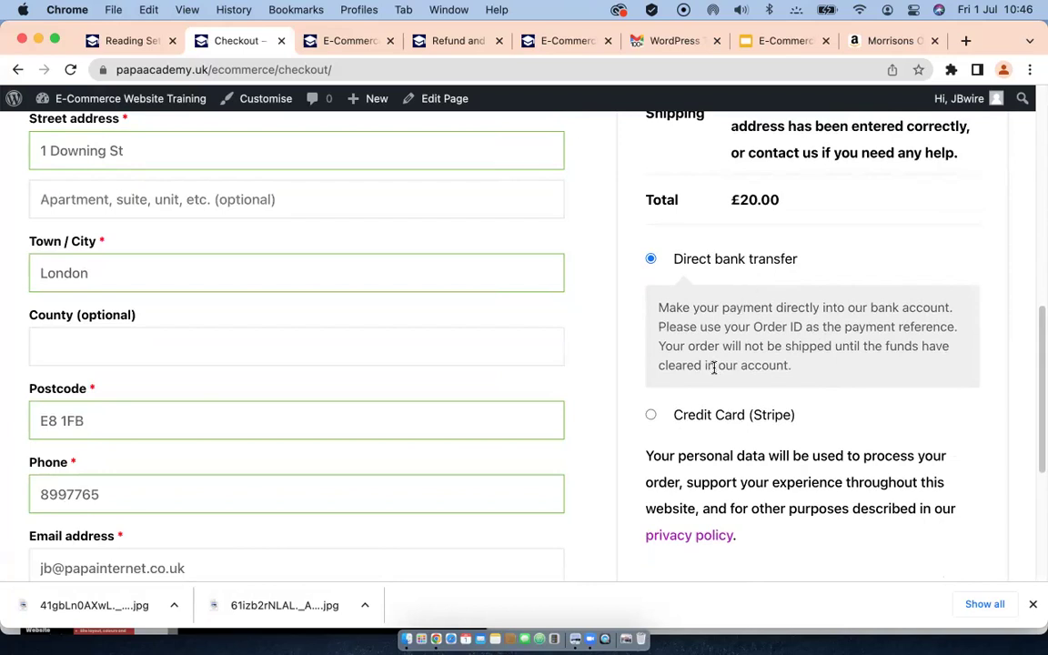
pyautogui.scroll(-2, 713, 368)
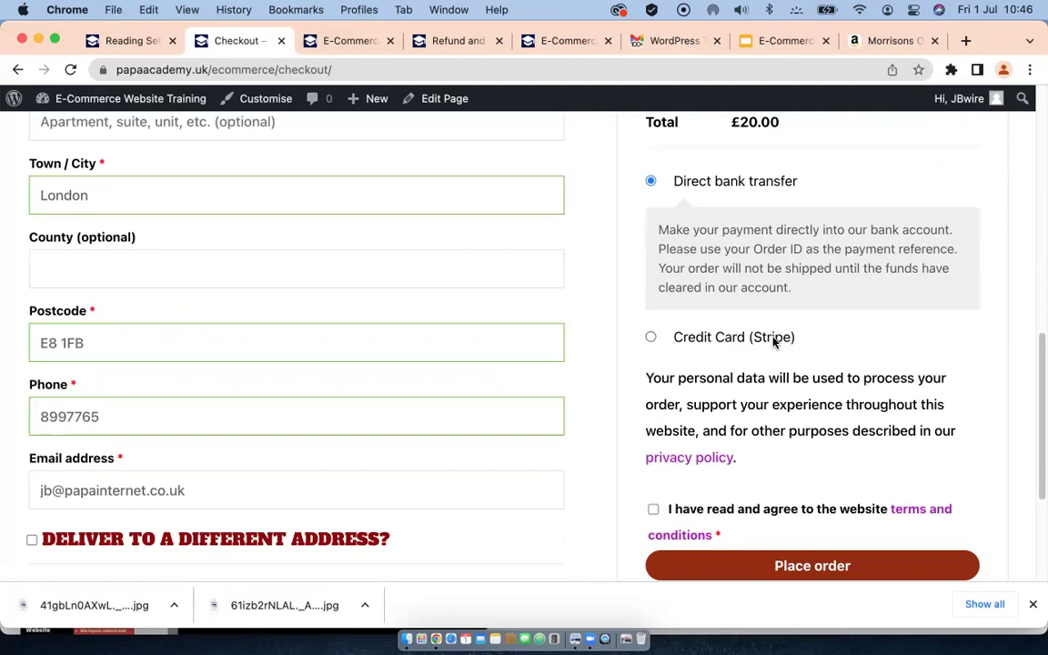
# Step: Choose Credit Card (Stripe) as payment and review the card number, expiry and CVC fields
pyautogui.click(652, 339)
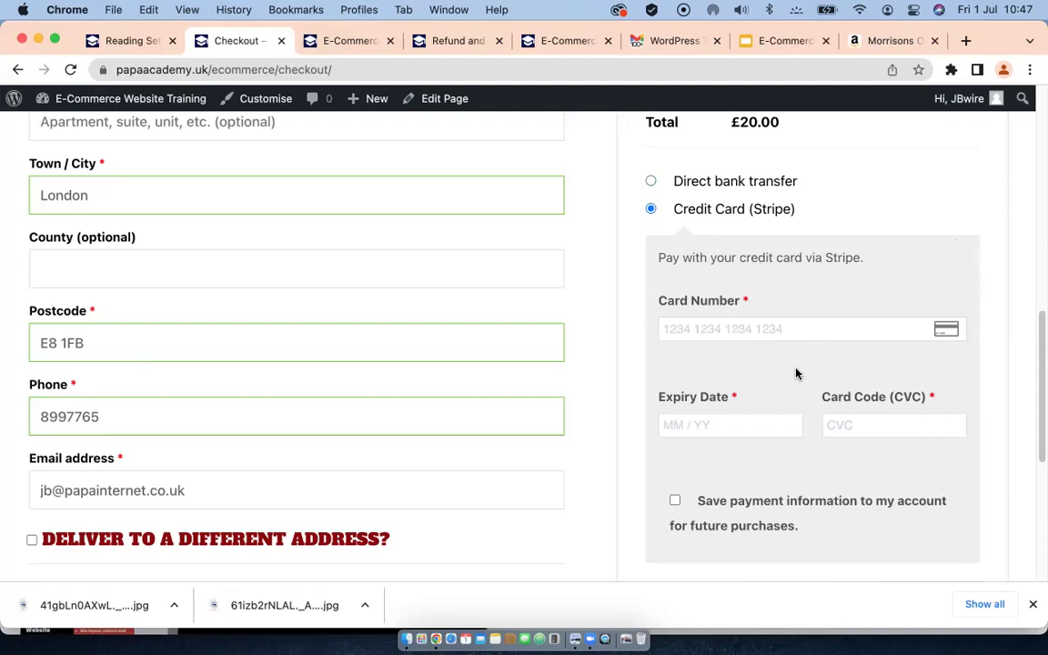
pyautogui.scroll(-1, 720, 390)
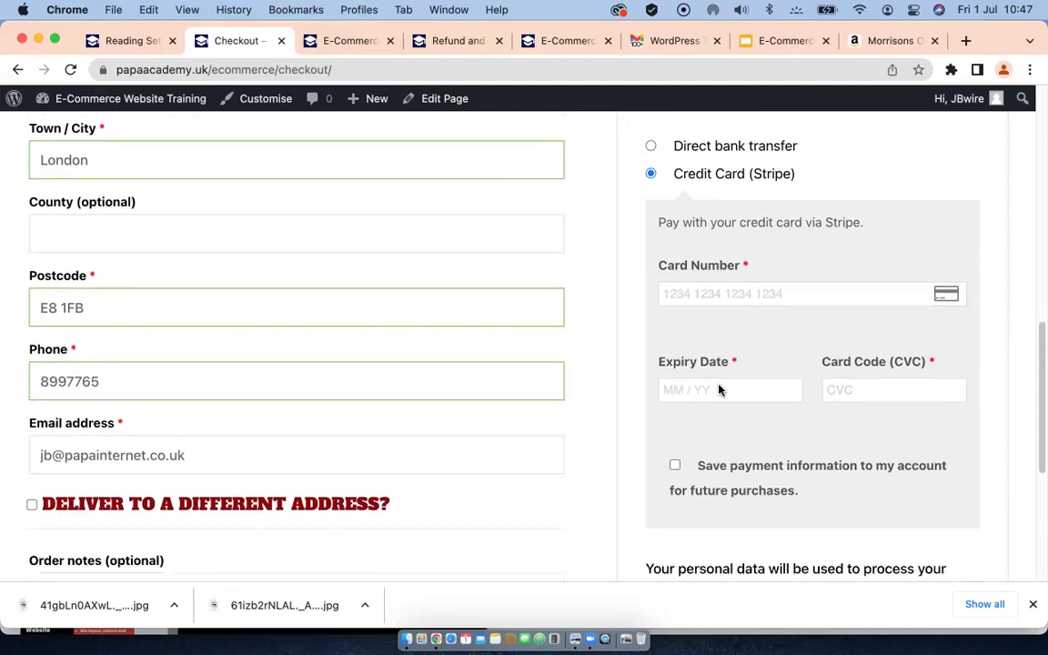
pyautogui.scroll(-3, 718, 455)
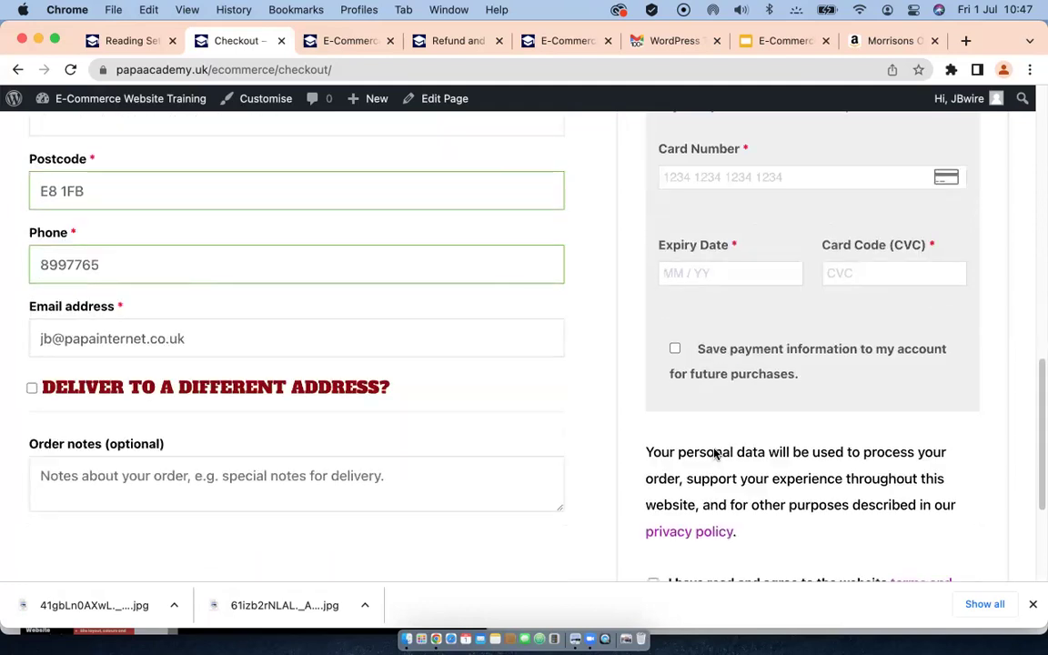
pyautogui.scroll(-5, 721, 426)
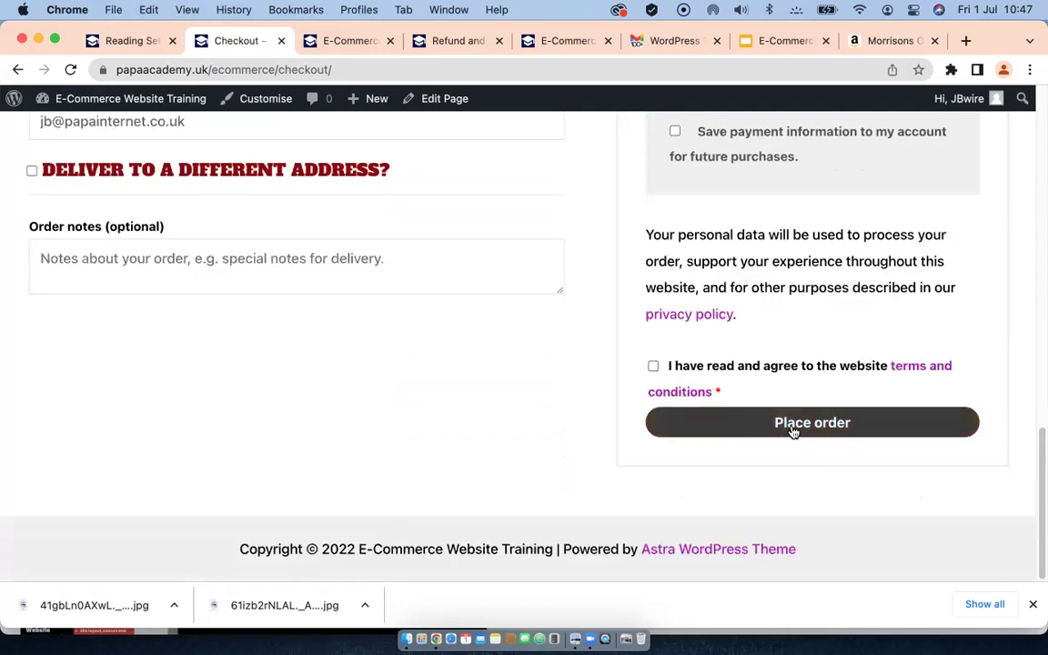
pyautogui.scroll(4, 784, 321)
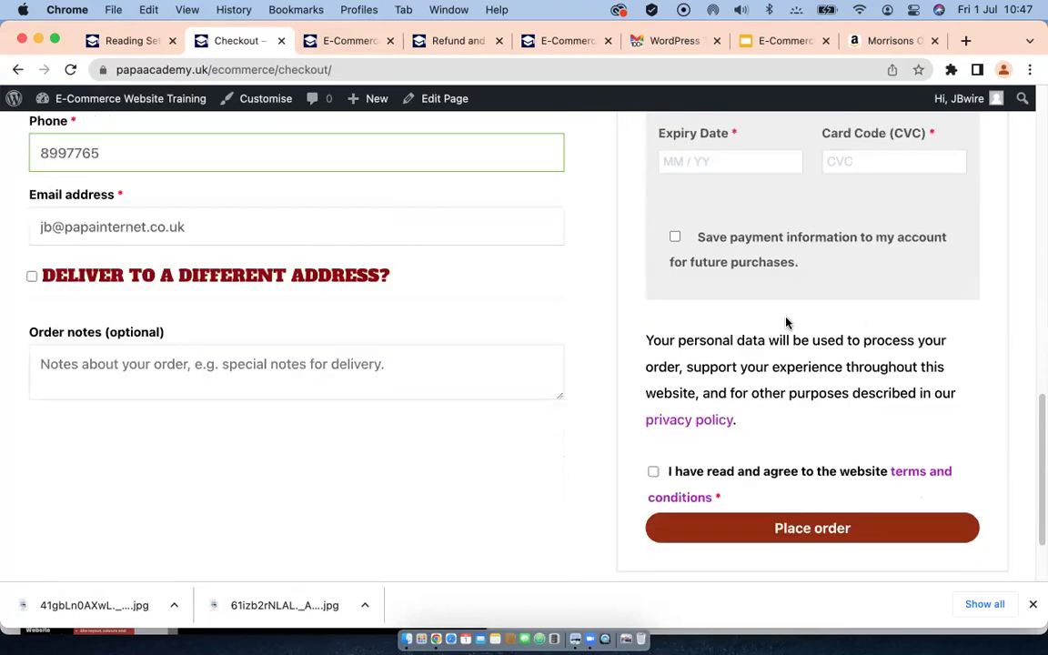
pyautogui.scroll(3, 784, 324)
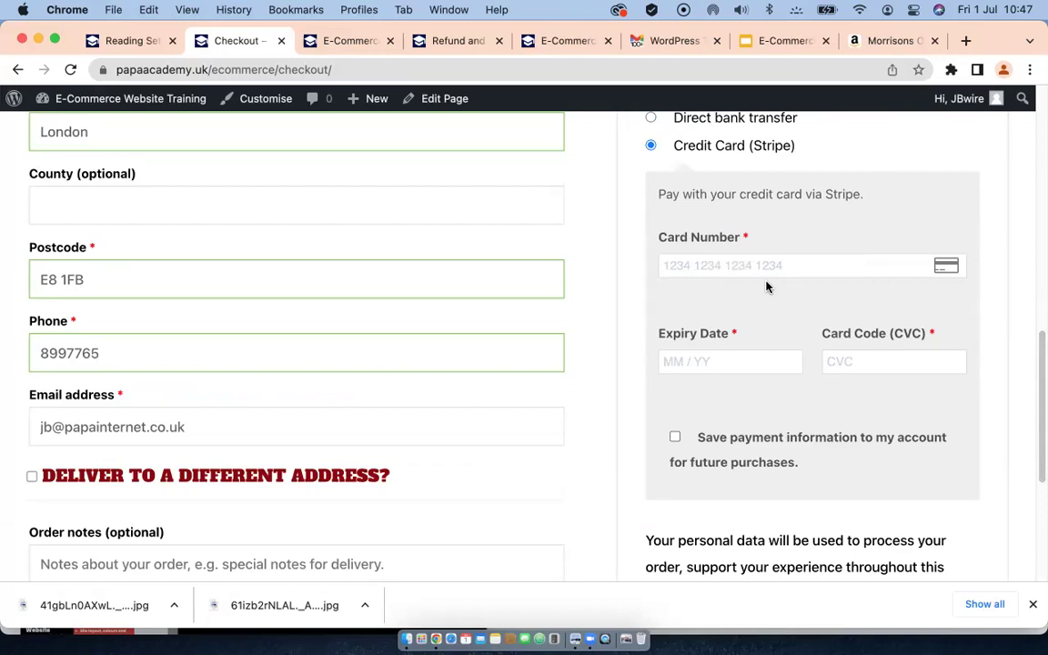
pyautogui.scroll(3, 746, 283)
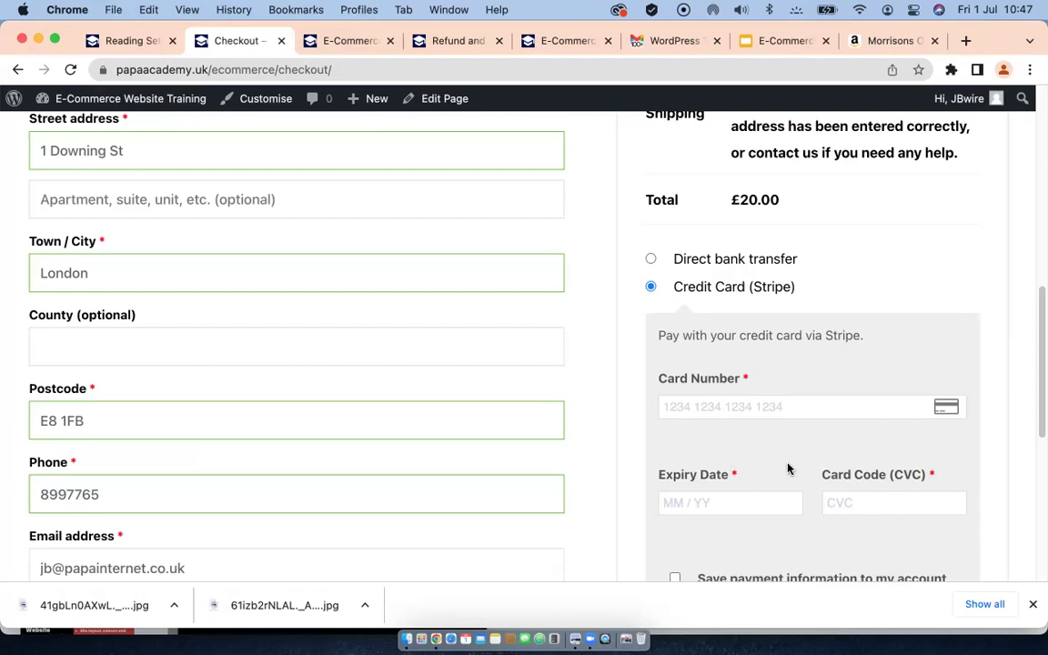
# Step: Pay by direct bank transfer, accept the terms and place the order, which fails with 'No shipping method has been selected'
pyautogui.click(651, 260)
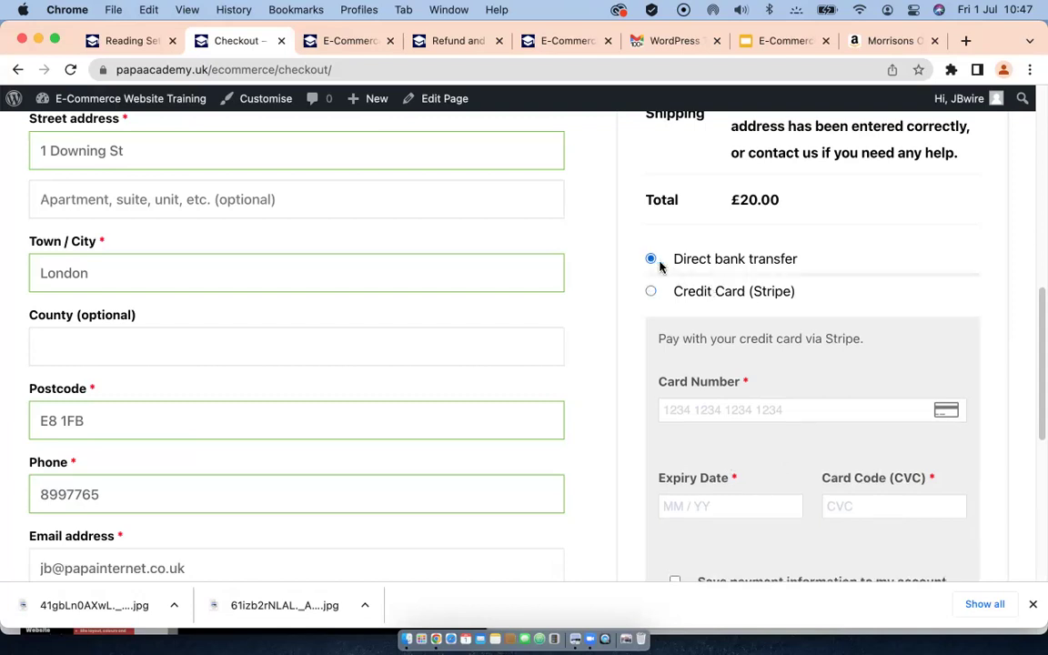
pyautogui.scroll(-1, 689, 329)
pyautogui.scroll(-1, 688, 329)
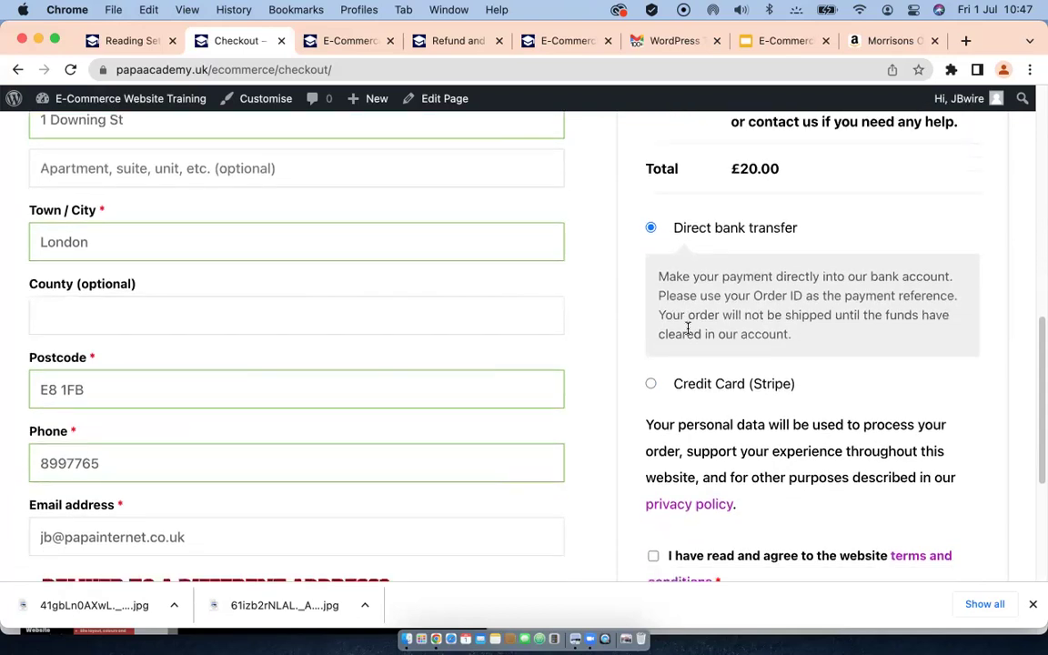
pyautogui.scroll(-3, 689, 329)
pyautogui.click(652, 437)
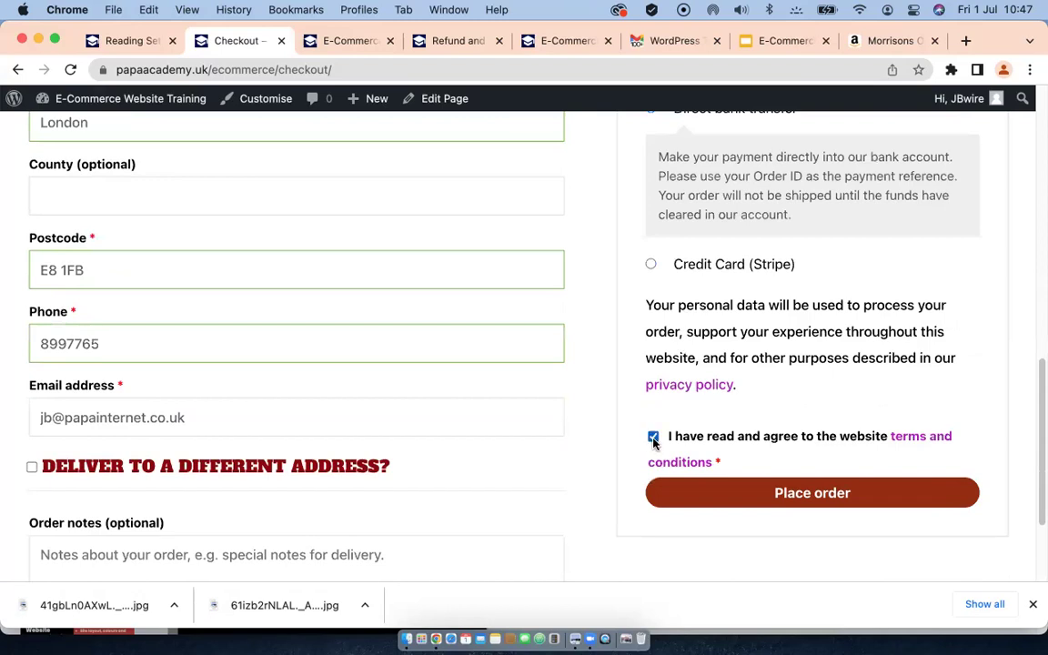
pyautogui.click(812, 489)
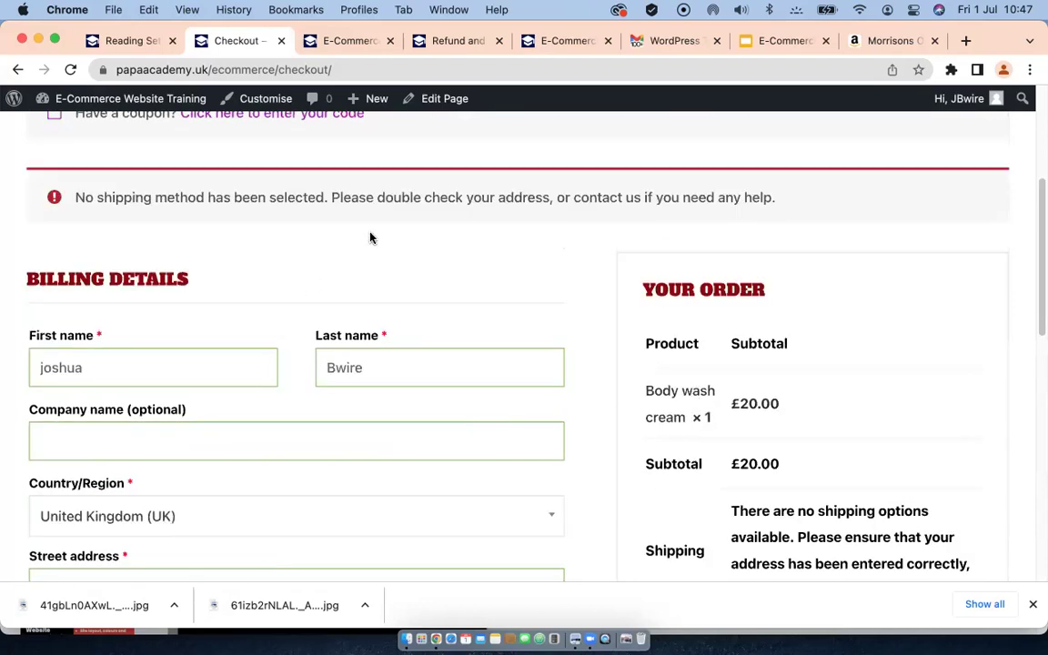
# Step: Review the checkout error and go back to the basket
pyautogui.scroll(1, 443, 255)
pyautogui.scroll(1, 374, 301)
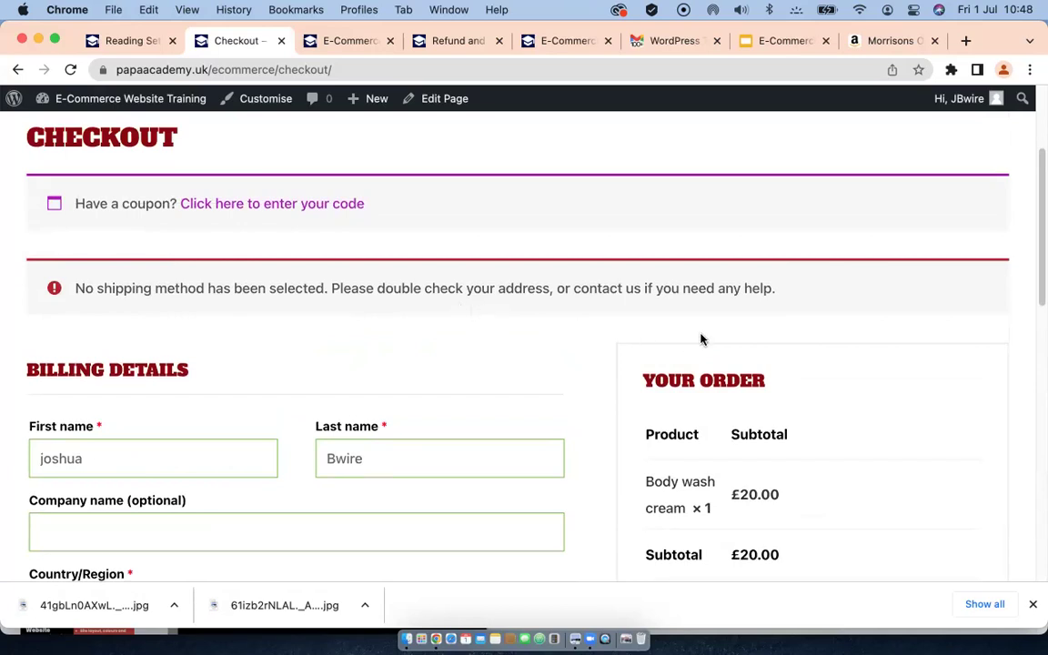
pyautogui.scroll(-7, 710, 339)
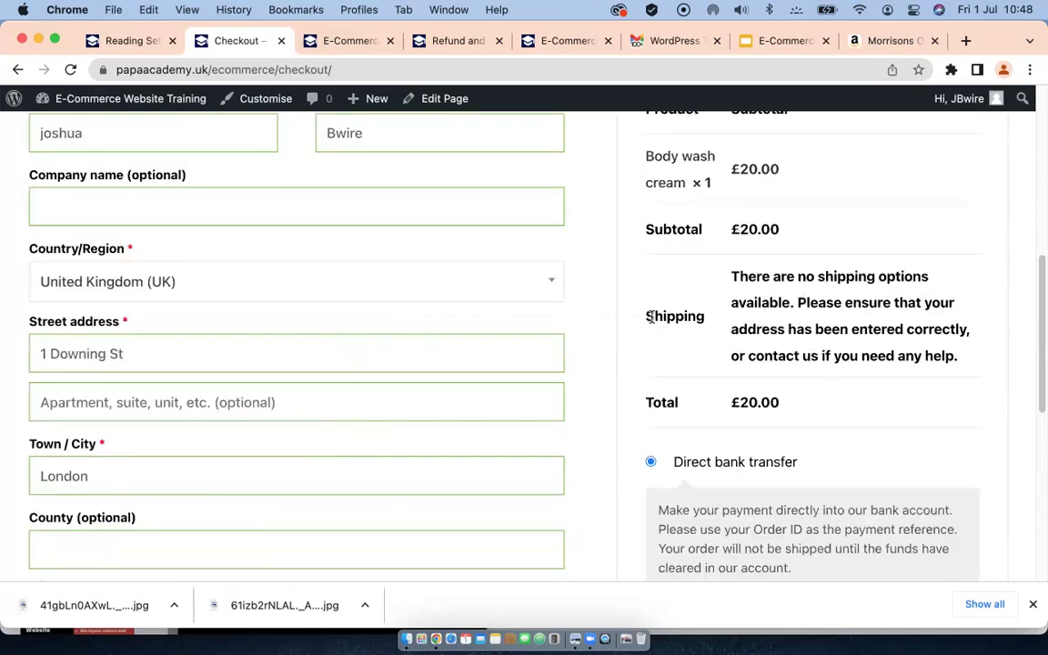
pyautogui.scroll(10, 211, 315)
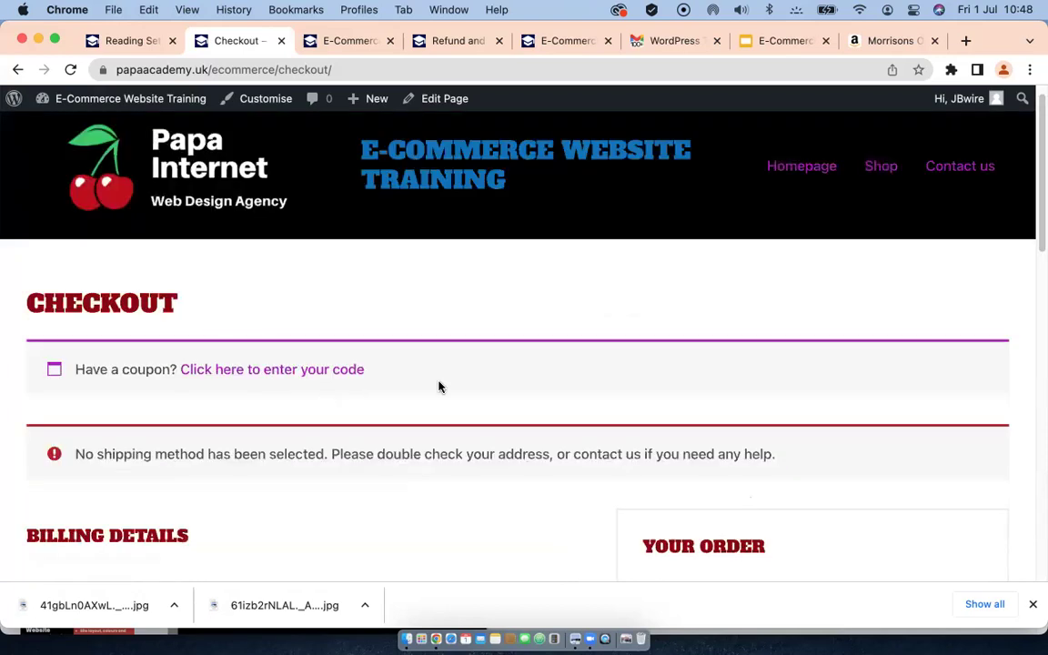
pyautogui.scroll(-20, 439, 385)
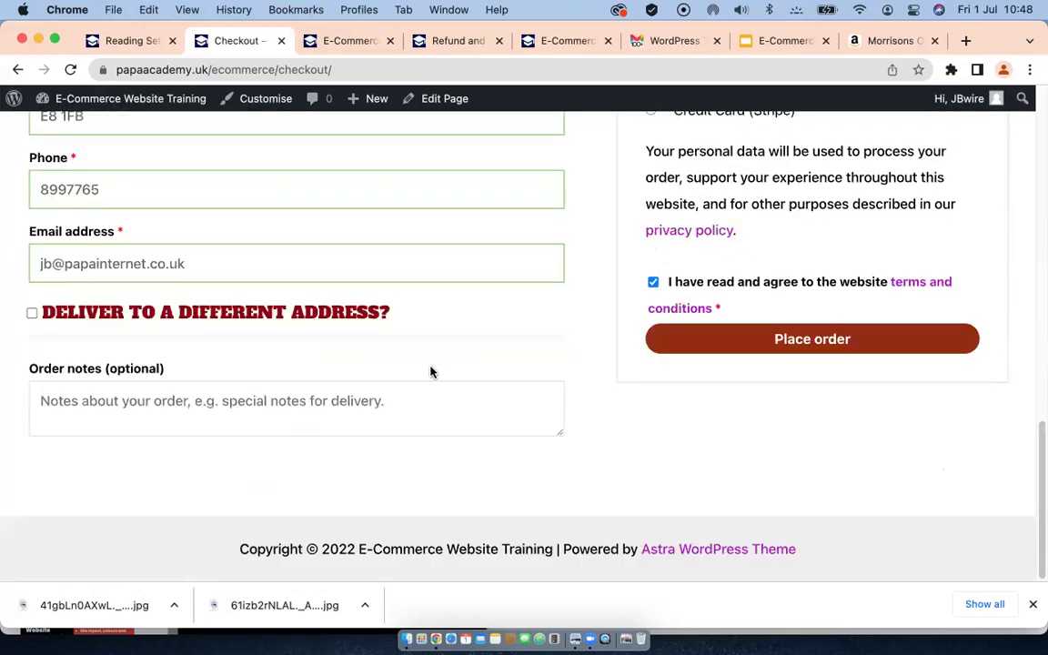
pyautogui.scroll(12, 428, 370)
pyautogui.scroll(3, 428, 371)
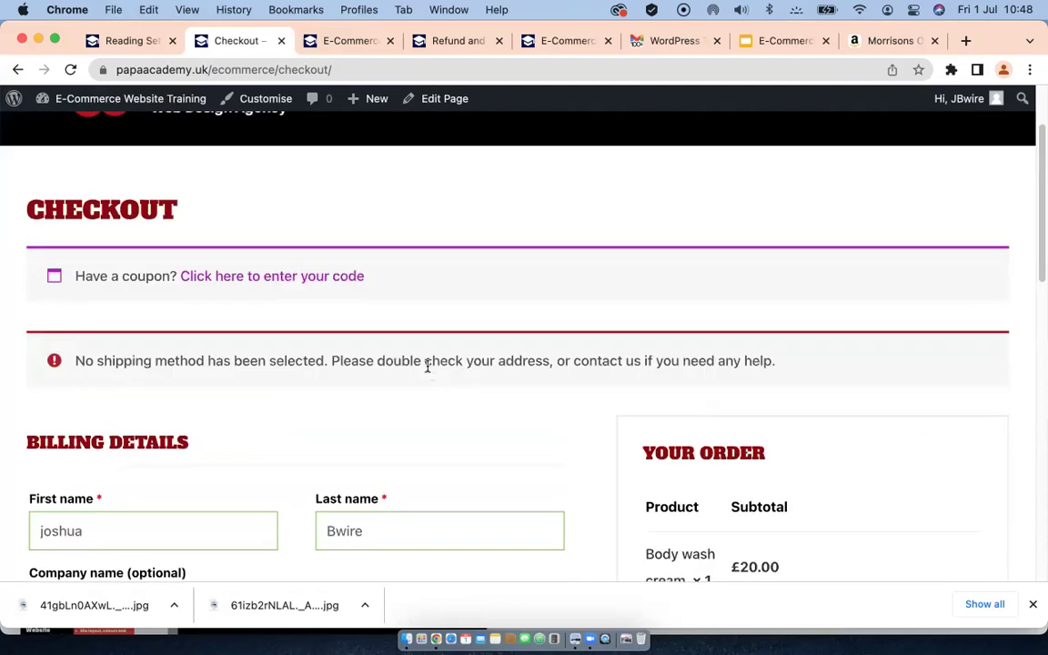
pyautogui.click(17, 71)
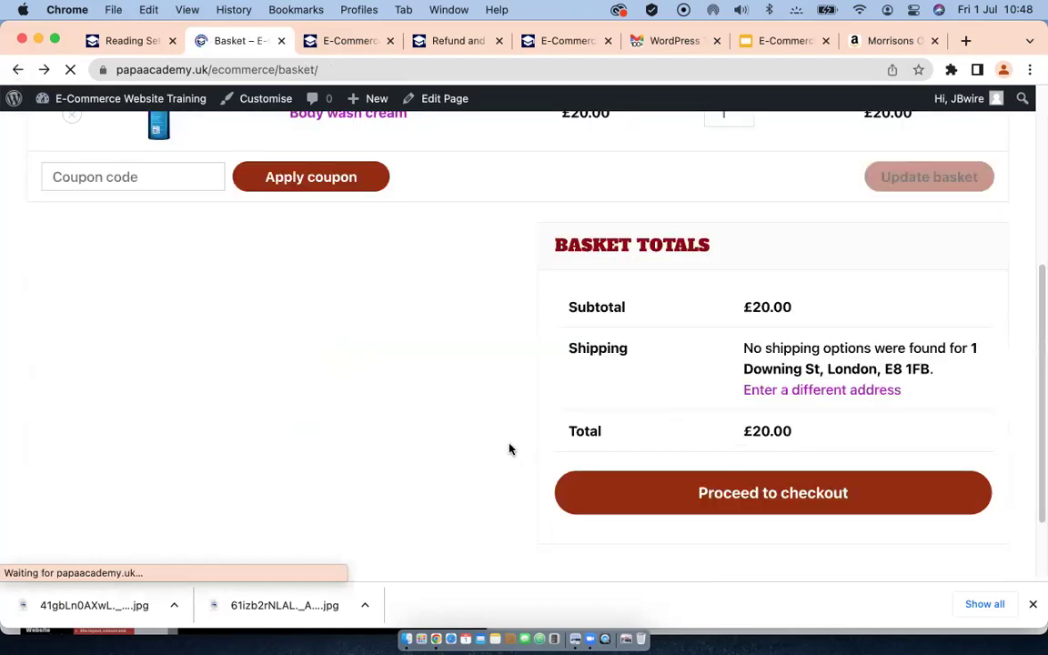
pyautogui.click(808, 396)
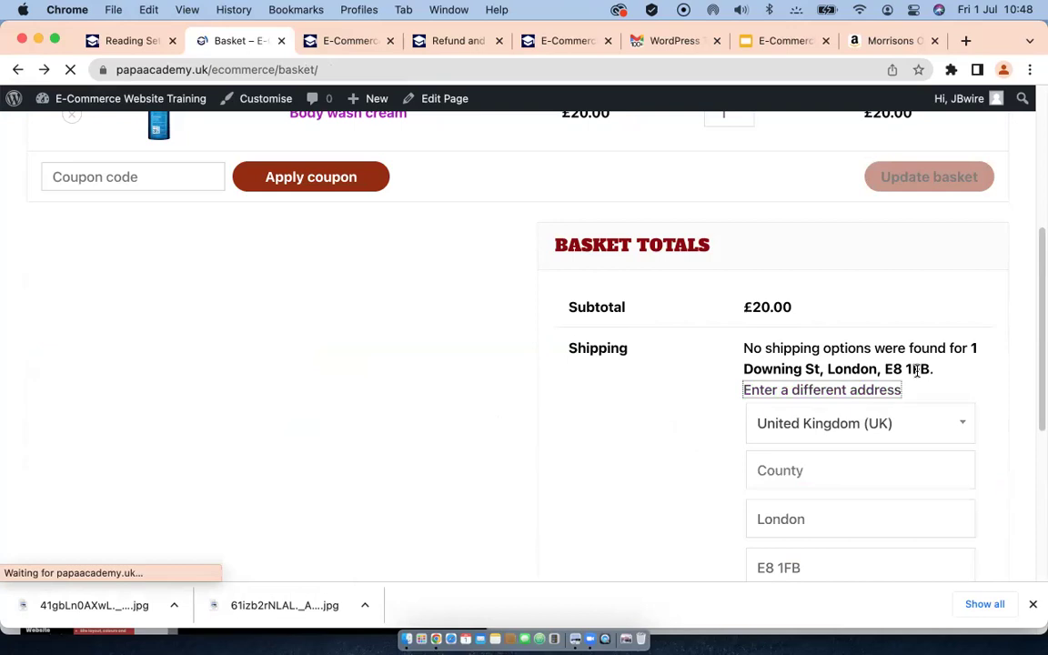
pyautogui.scroll(-5, 650, 456)
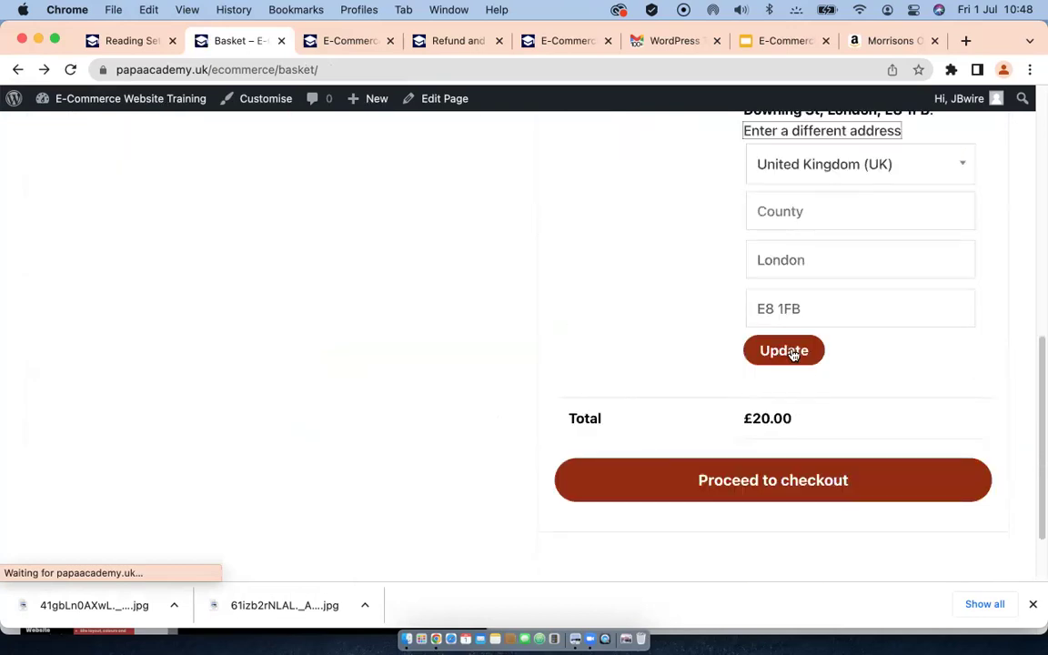
pyautogui.click(788, 352)
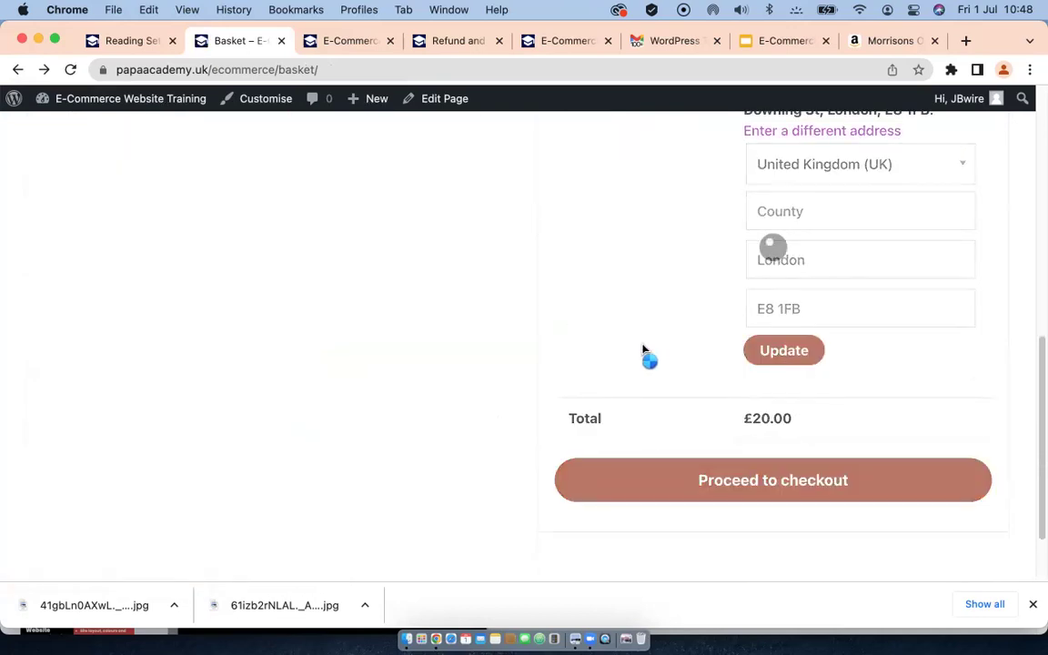
pyautogui.click(805, 404)
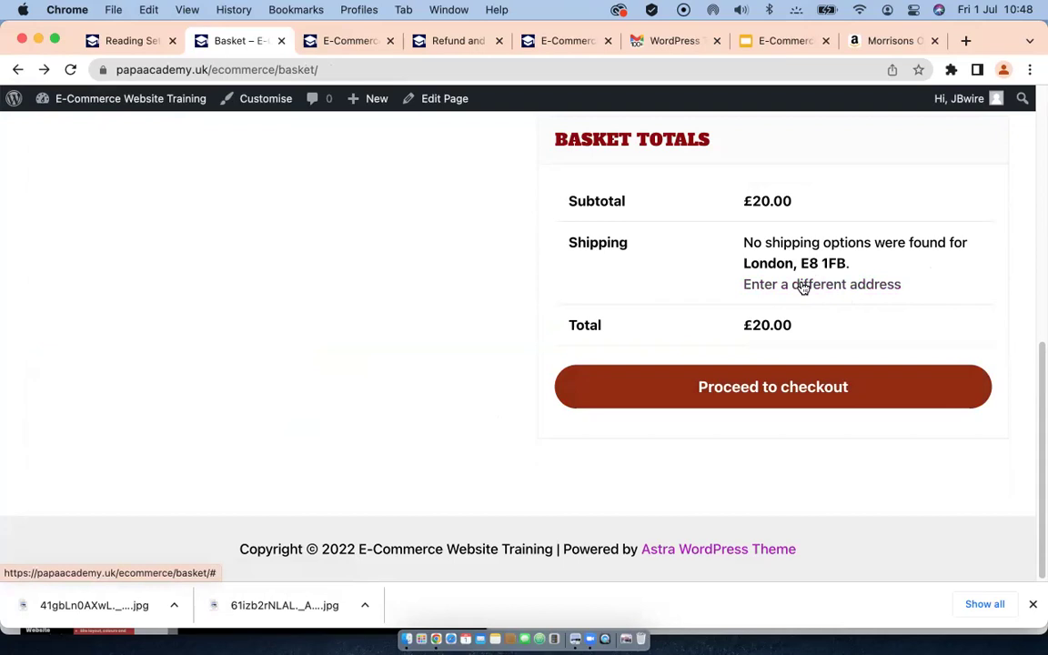
# Step: Change the shipping country to United States and recalculate, still finding no shipping options
pyautogui.click(803, 285)
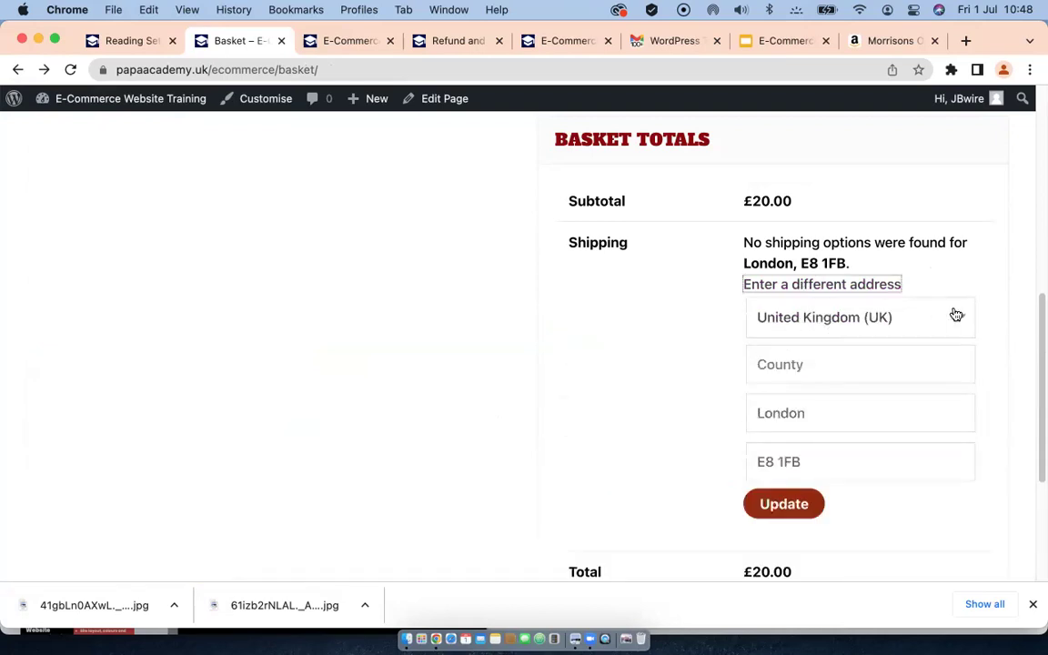
pyautogui.click(956, 315)
pyautogui.click(871, 478)
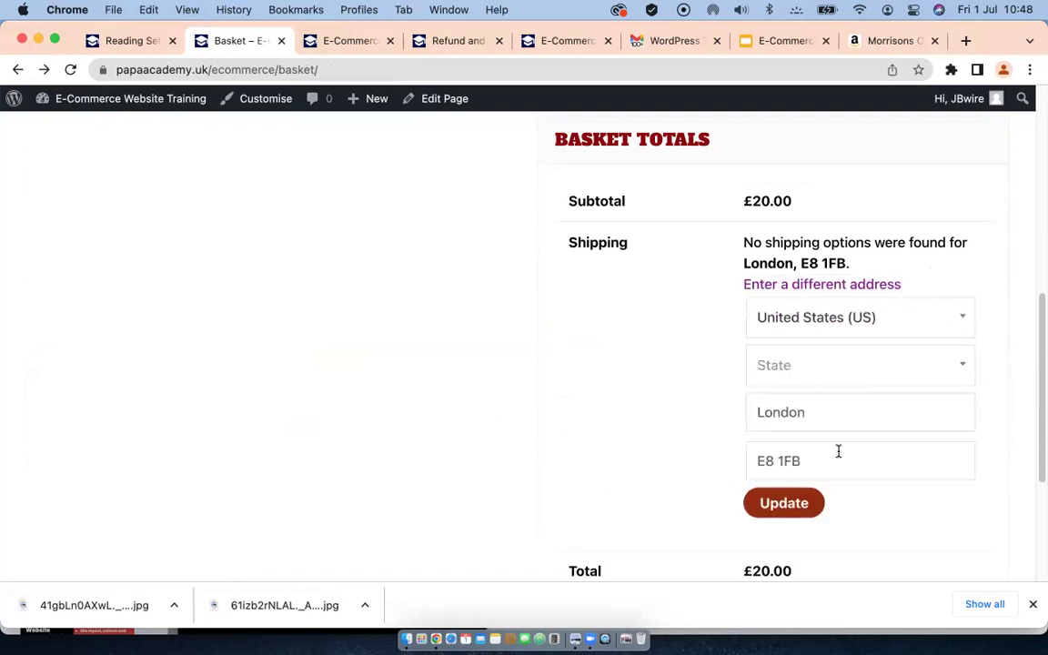
pyautogui.click(794, 505)
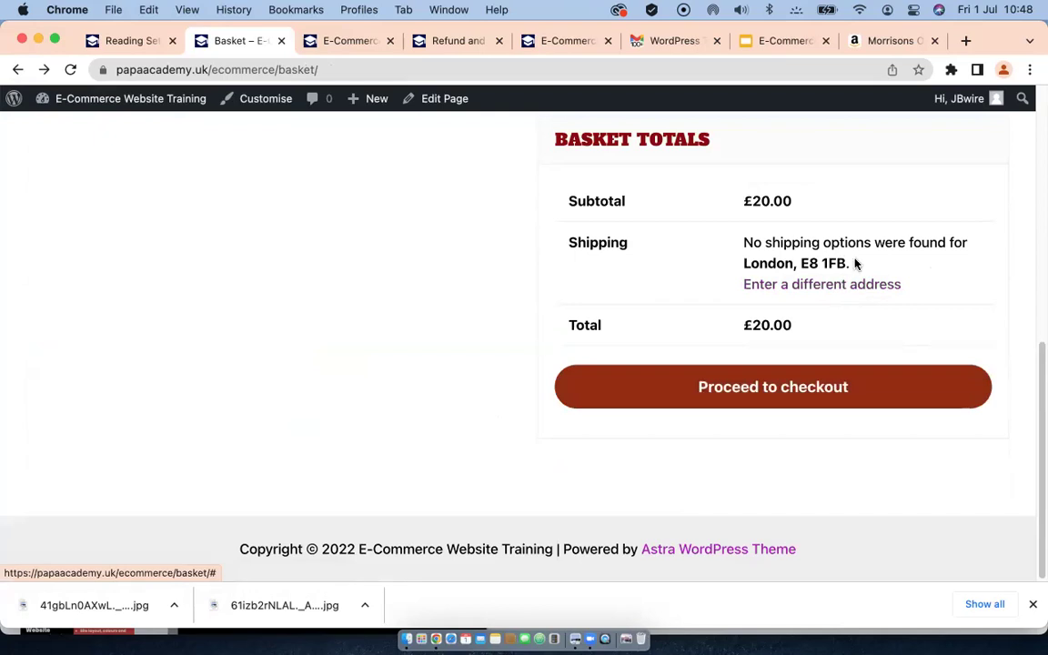
pyautogui.click(818, 286)
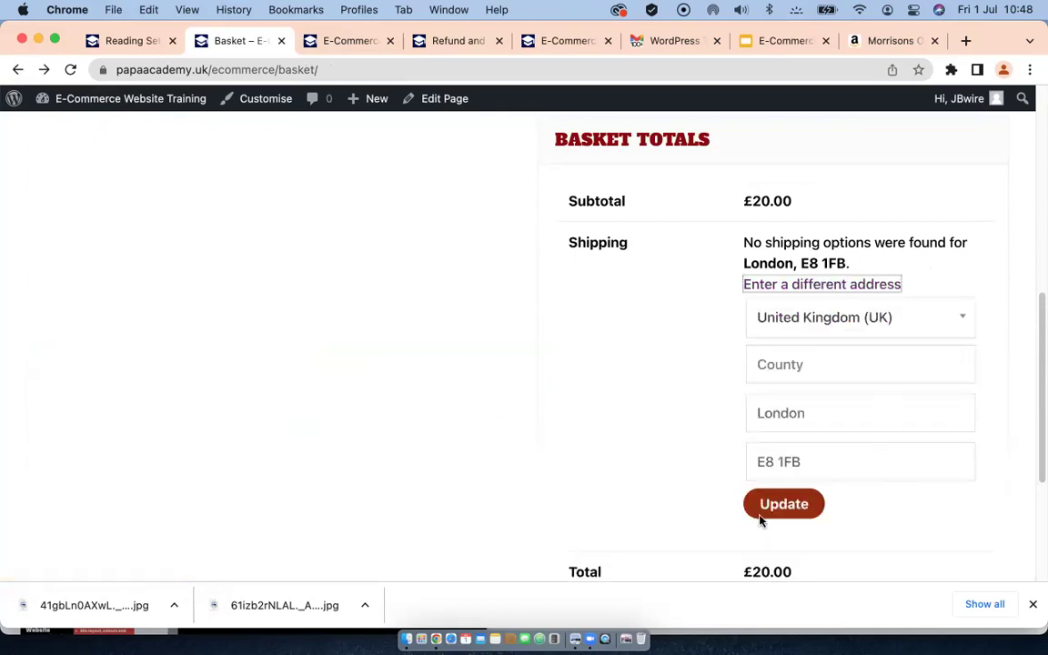
pyautogui.scroll(-5, 665, 440)
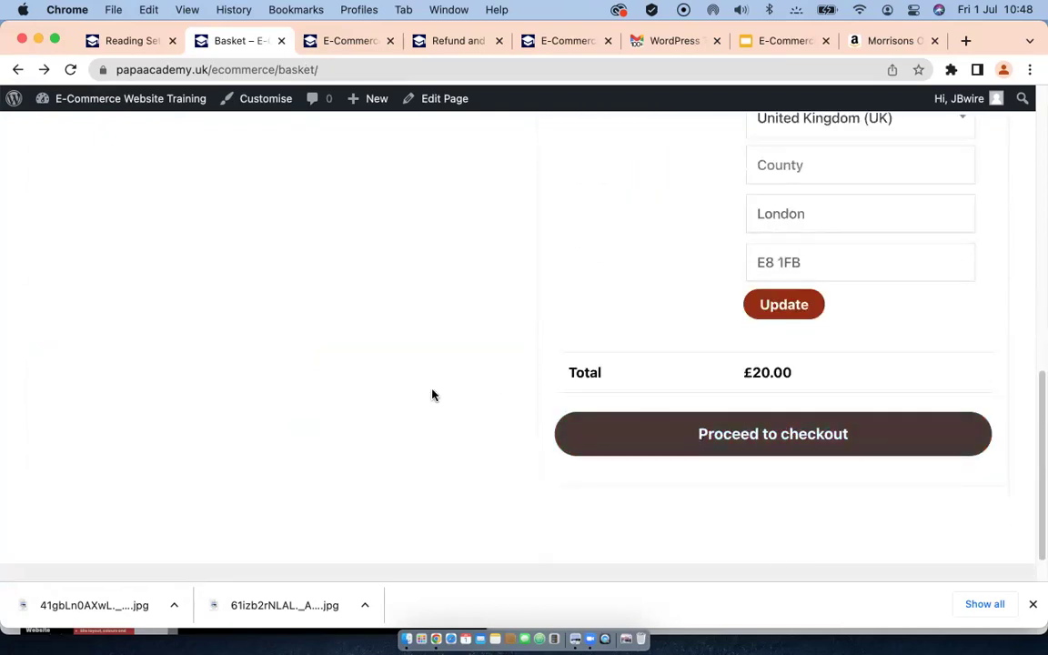
pyautogui.click(113, 44)
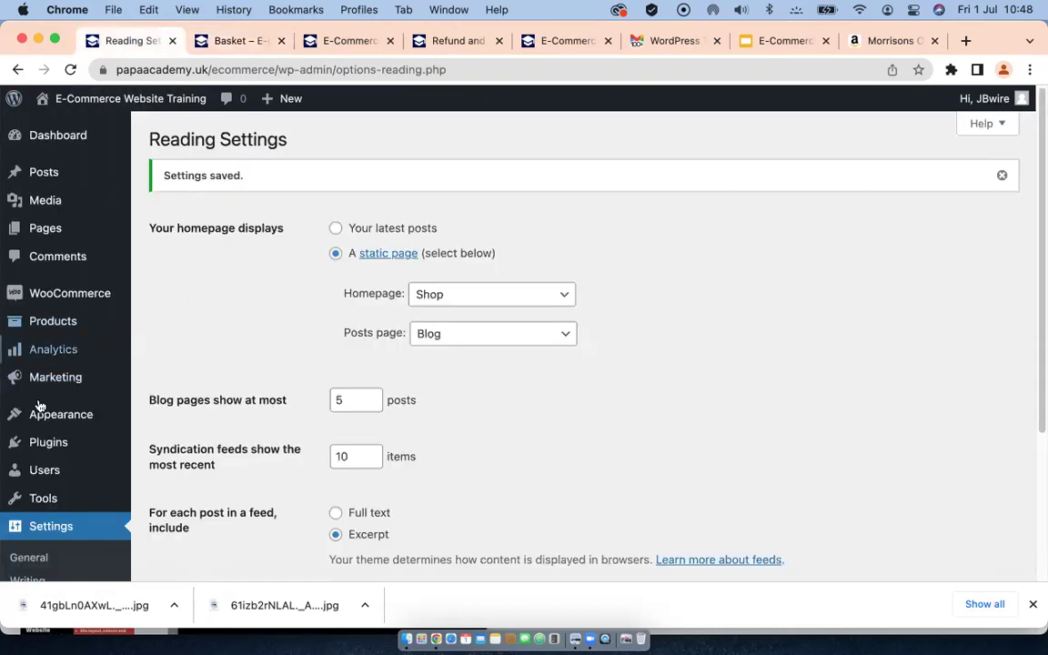
# Step: Open WooCommerce Settings and review the shipping zones, including the USA flat-rate zone
pyautogui.scroll(-3, 39, 414)
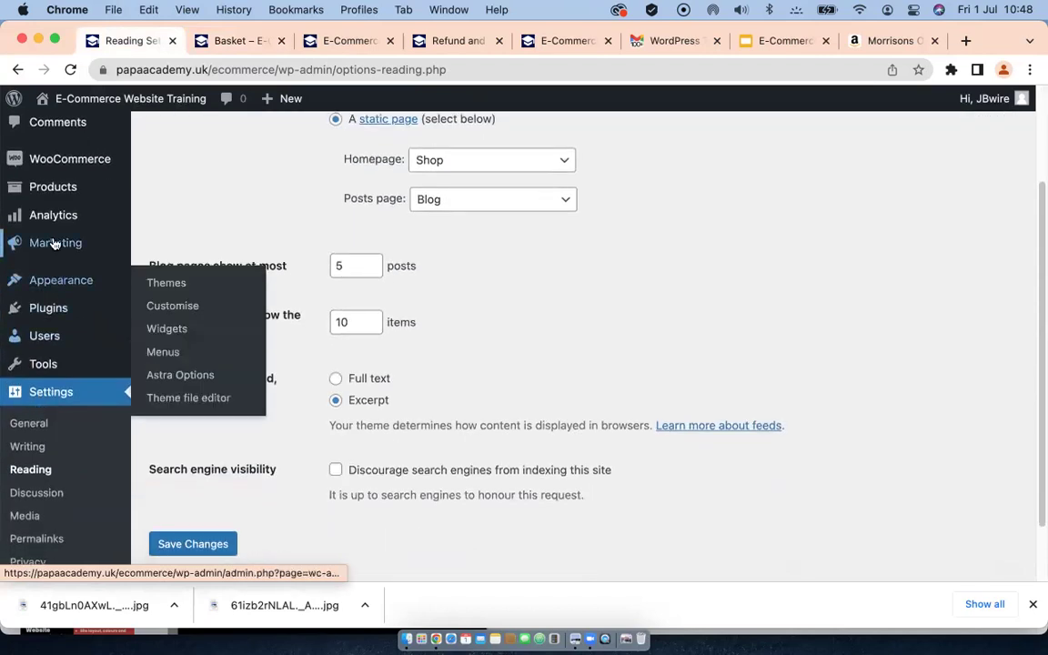
pyautogui.moveTo(73, 171)
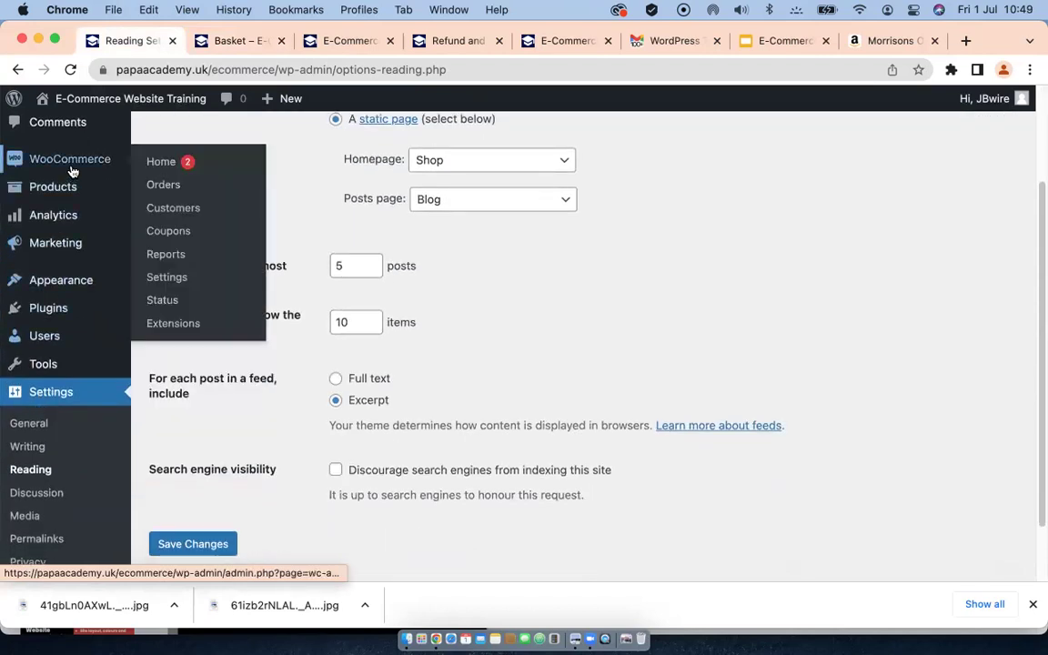
pyautogui.click(167, 285)
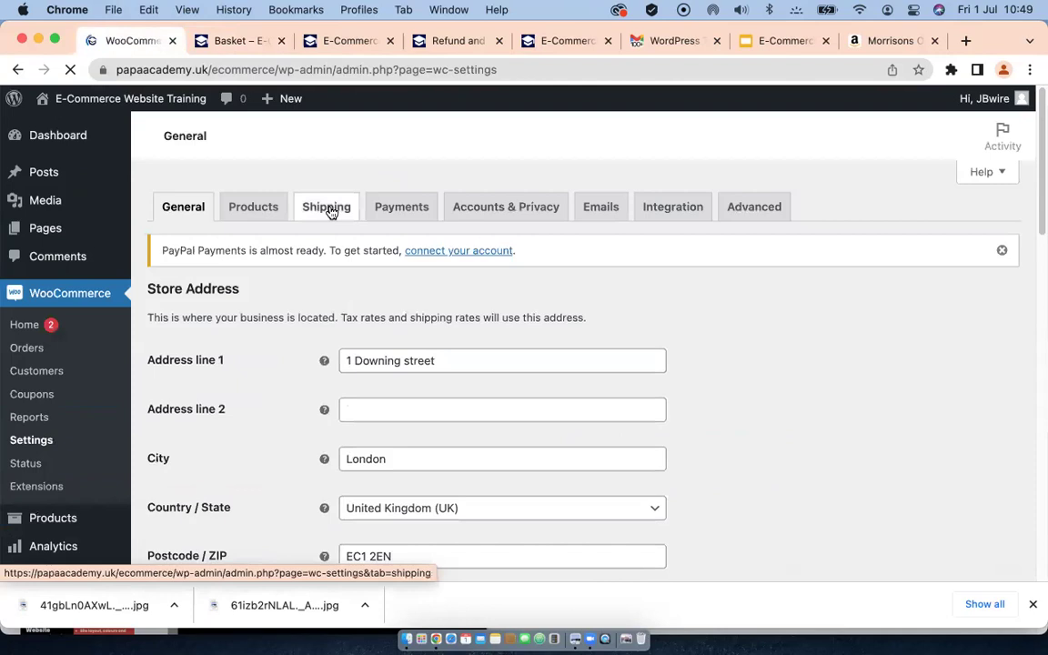
pyautogui.click(333, 207)
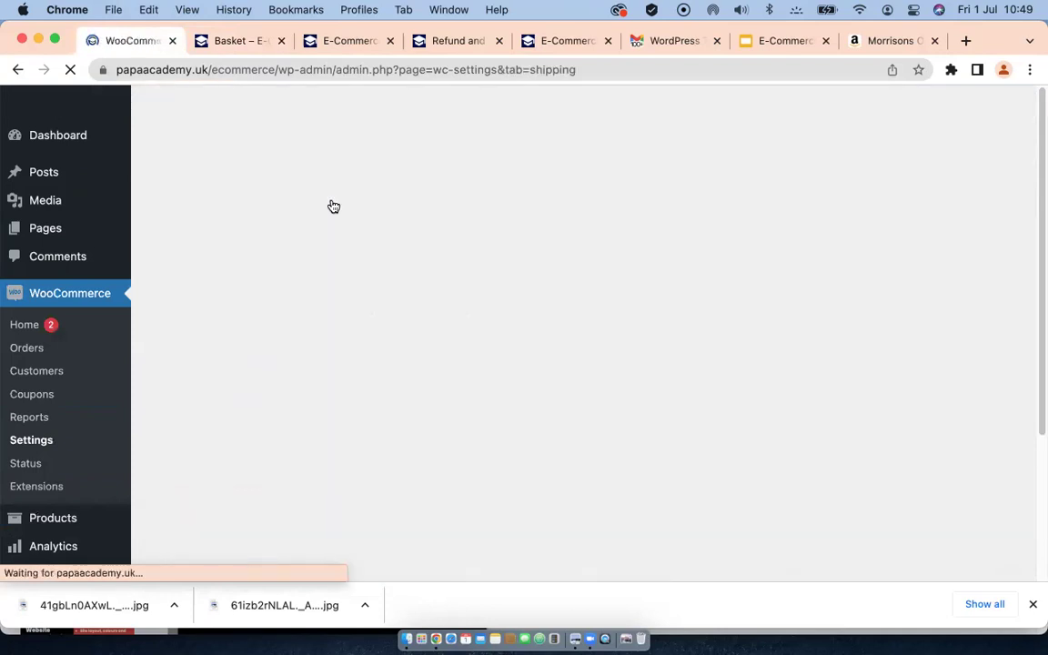
pyautogui.scroll(-3, 290, 403)
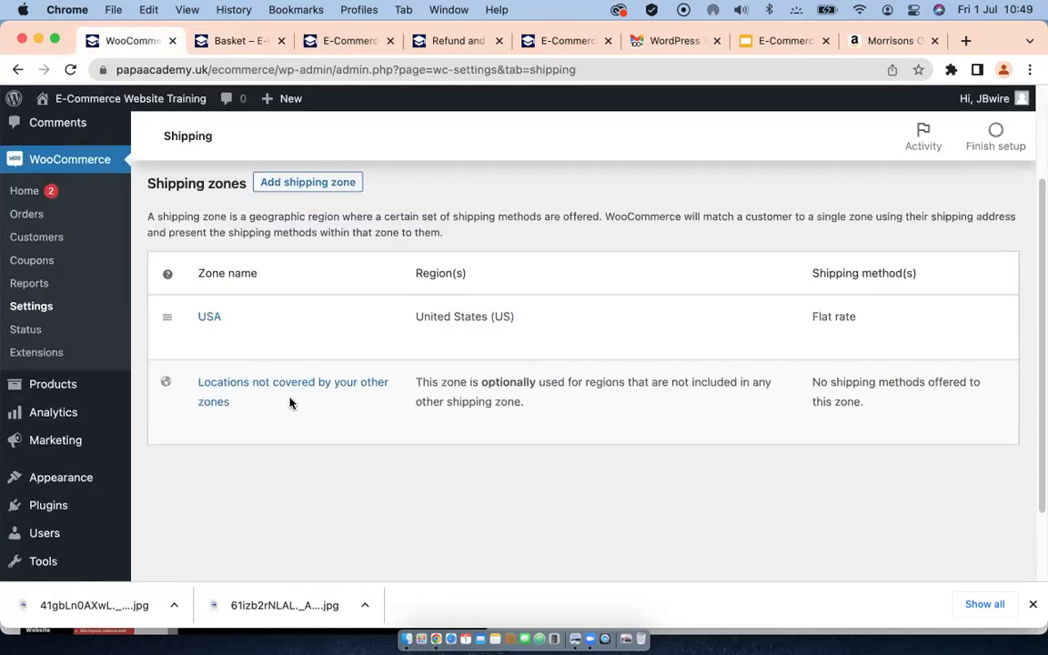
pyautogui.moveTo(308, 389)
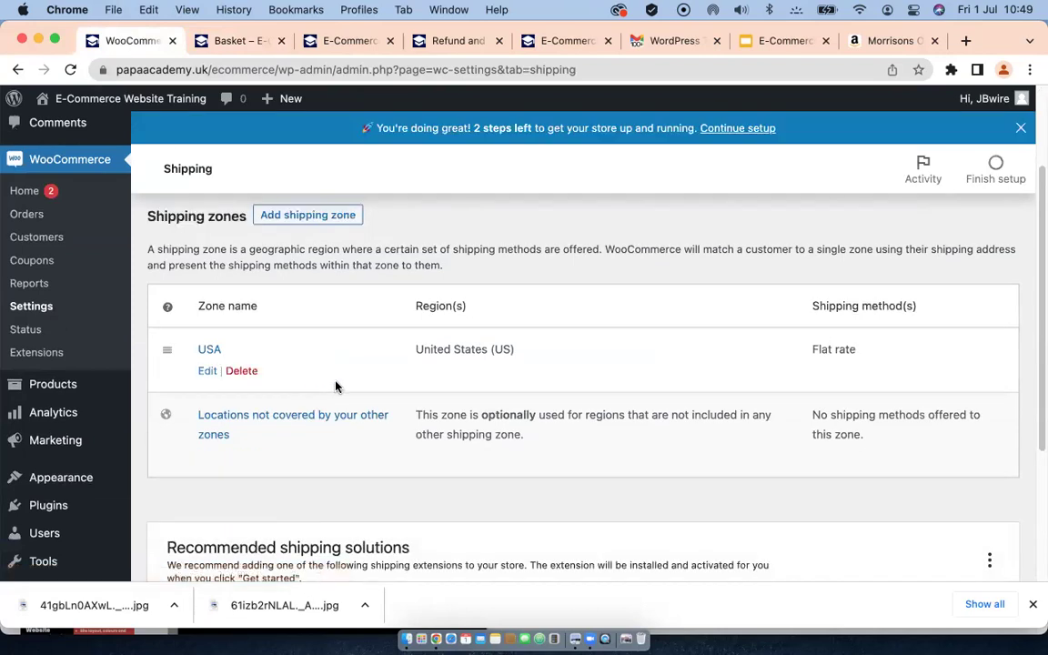
pyautogui.scroll(-3, 301, 367)
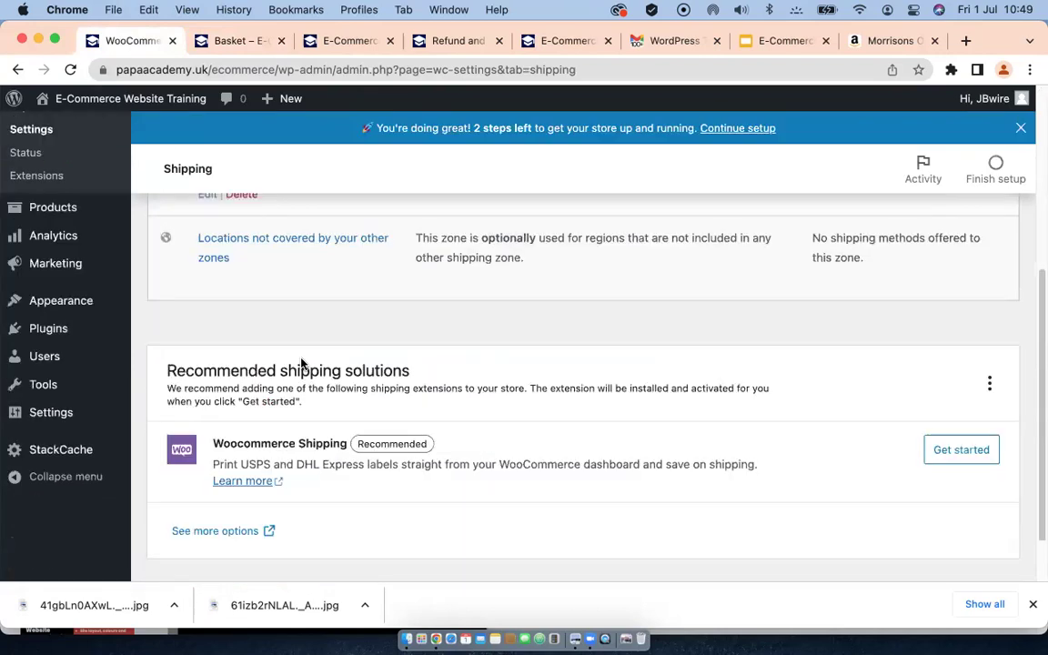
pyautogui.scroll(5, 273, 346)
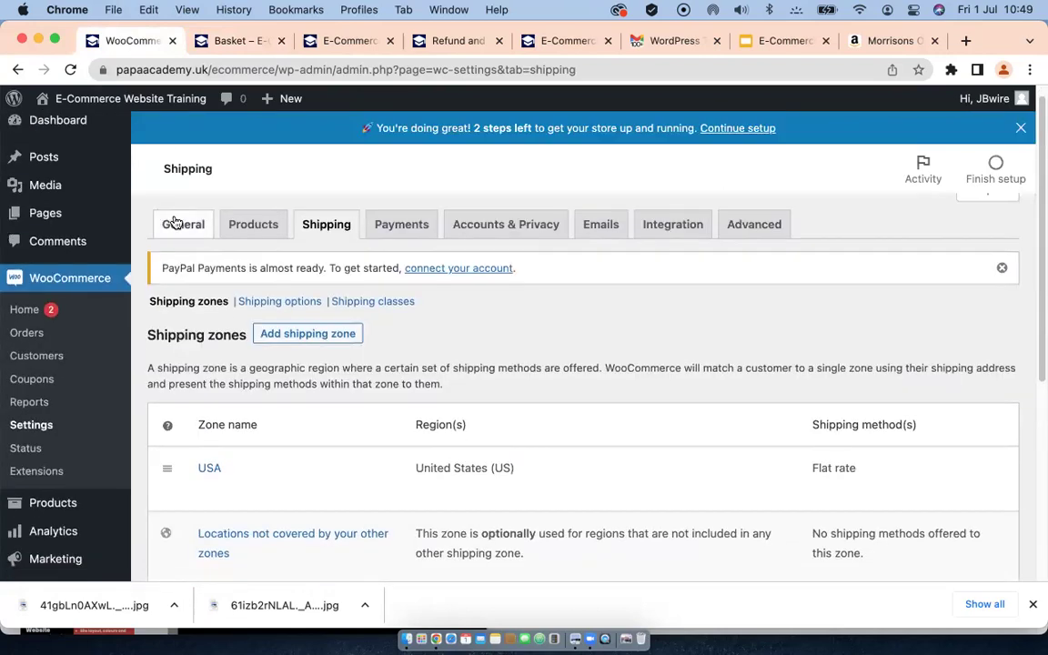
# Step: Check that the General settings sell and ship to the United Kingdom and United States, then reopen Shipping
pyautogui.click(183, 226)
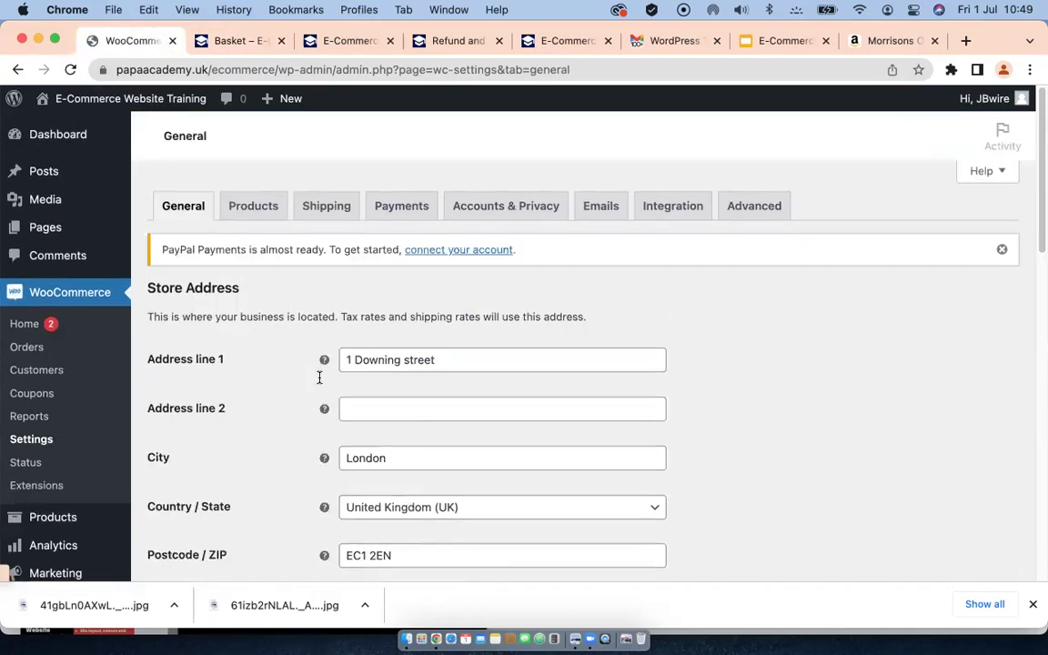
pyautogui.scroll(-2, 318, 379)
pyautogui.scroll(-10, 316, 381)
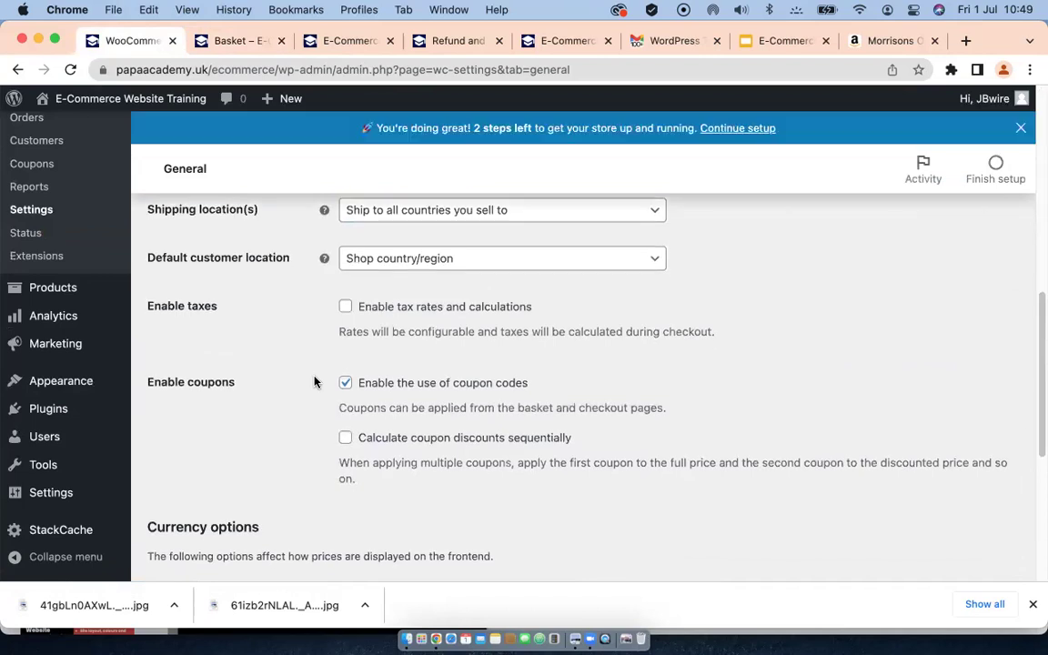
pyautogui.scroll(-5, 244, 426)
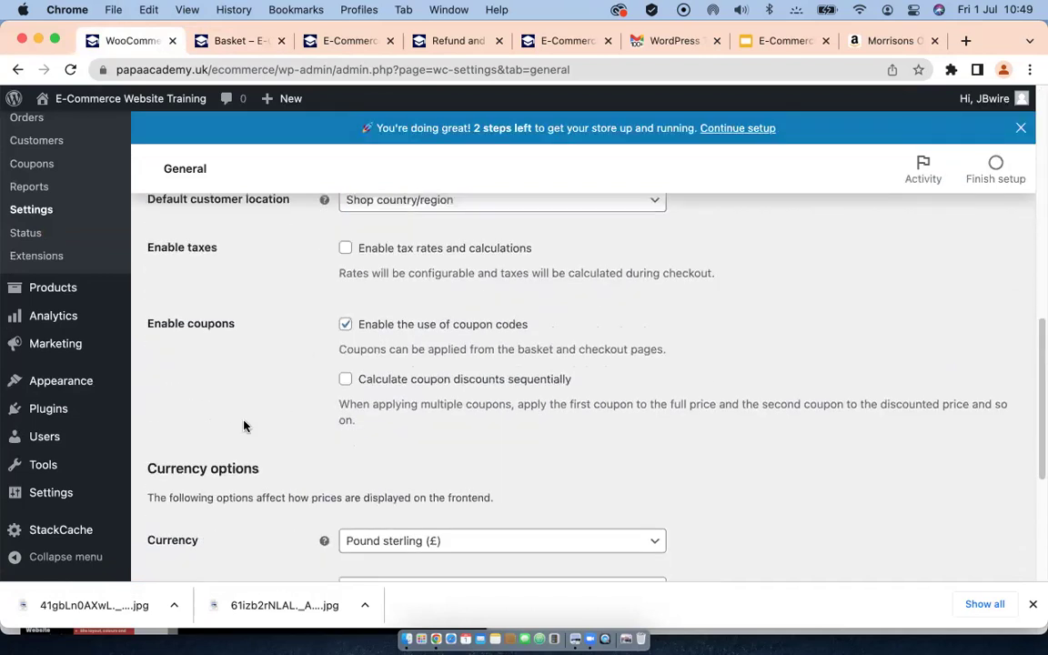
pyautogui.scroll(-2, 244, 425)
pyautogui.scroll(6, 251, 442)
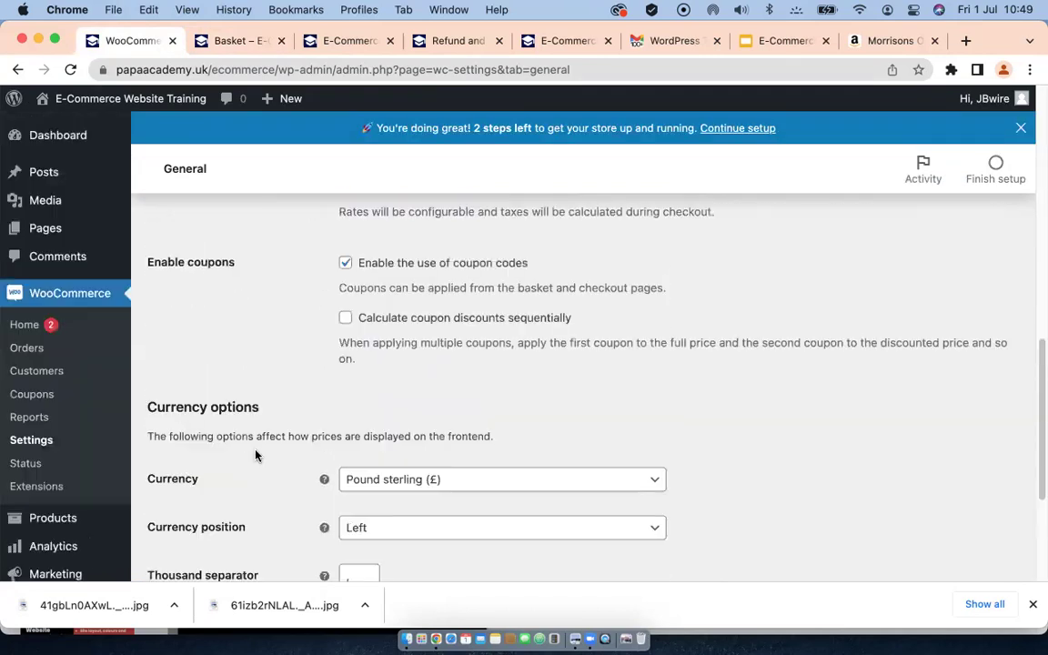
pyautogui.scroll(3, 256, 457)
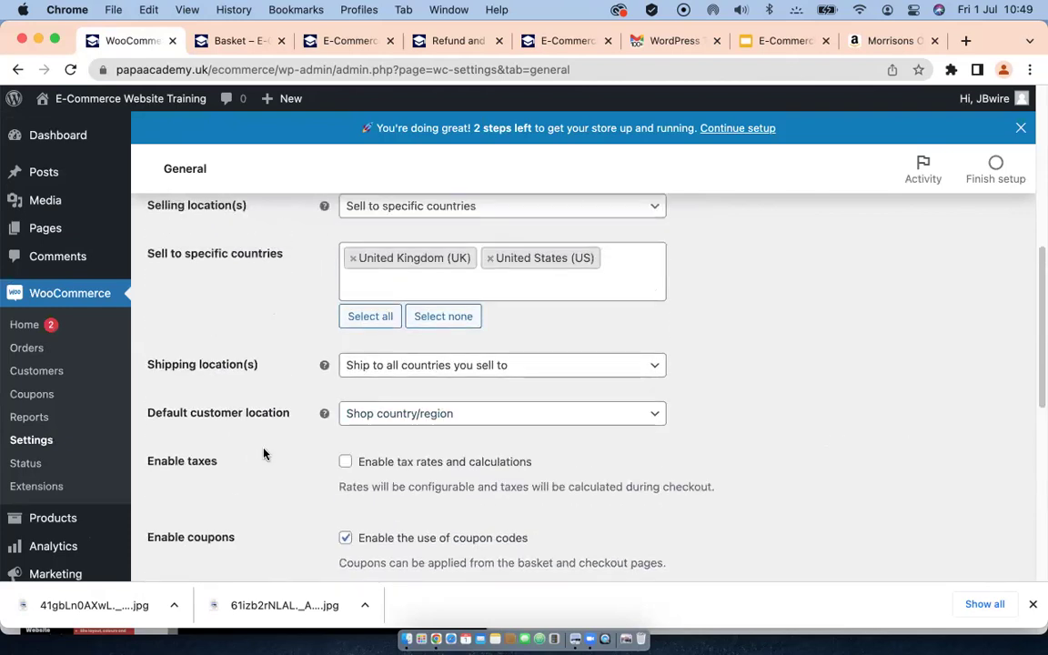
pyautogui.scroll(2, 266, 428)
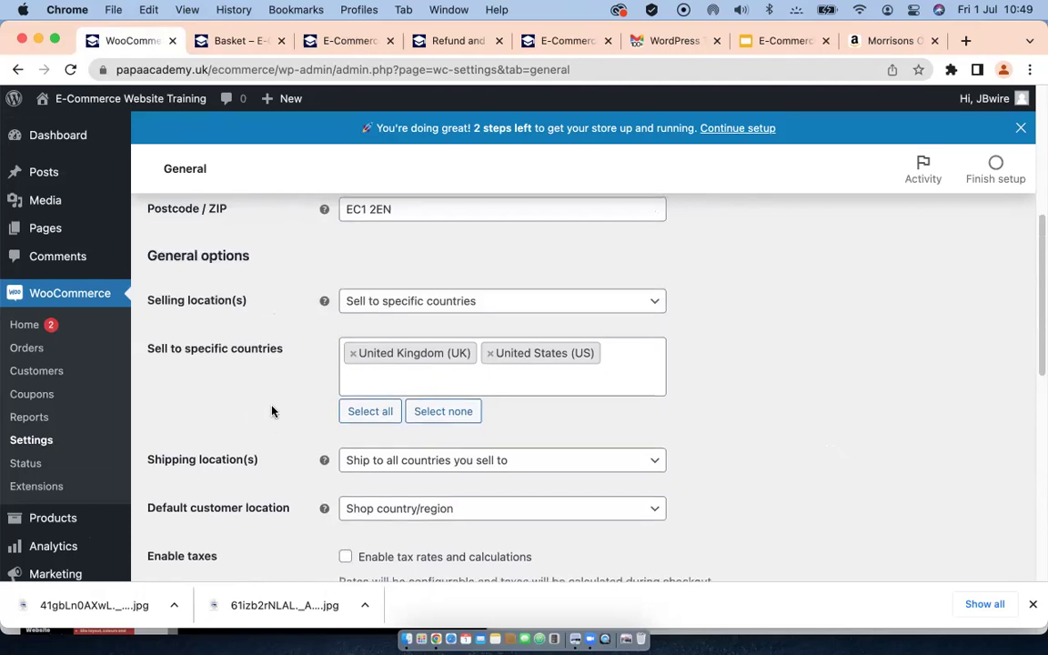
pyautogui.scroll(7, 271, 412)
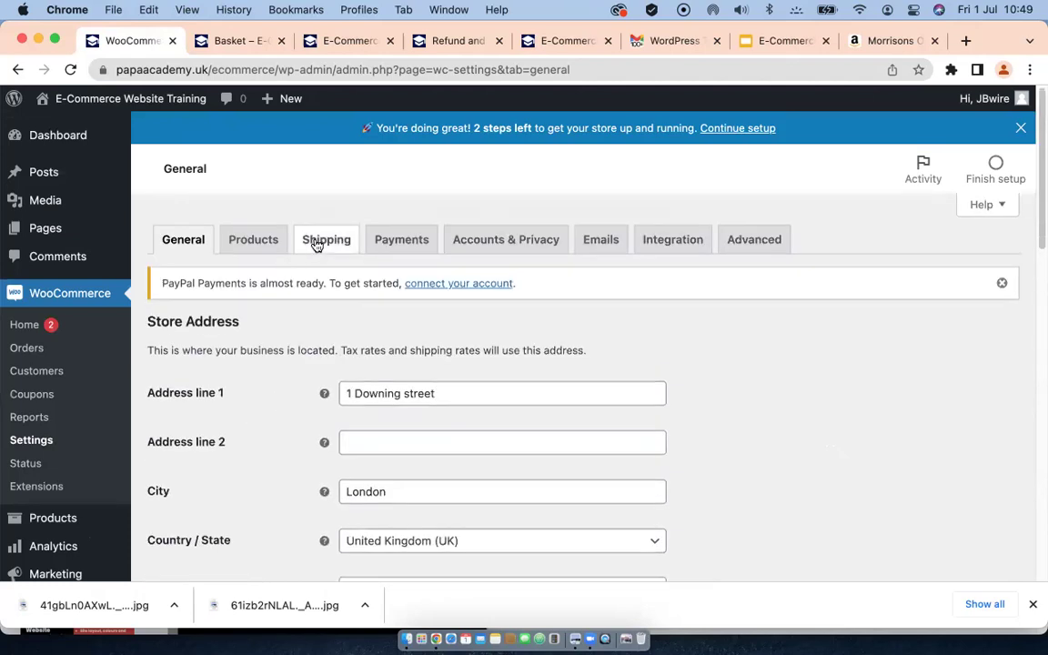
pyautogui.click(314, 249)
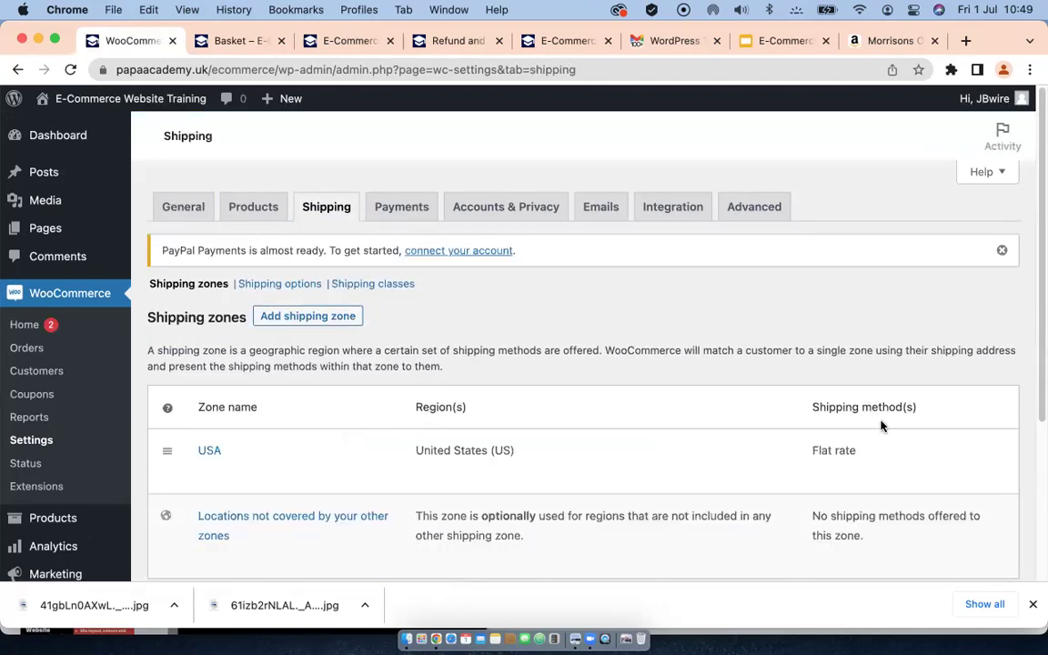
# Step: Delete the USA shipping zone
pyautogui.click(241, 473)
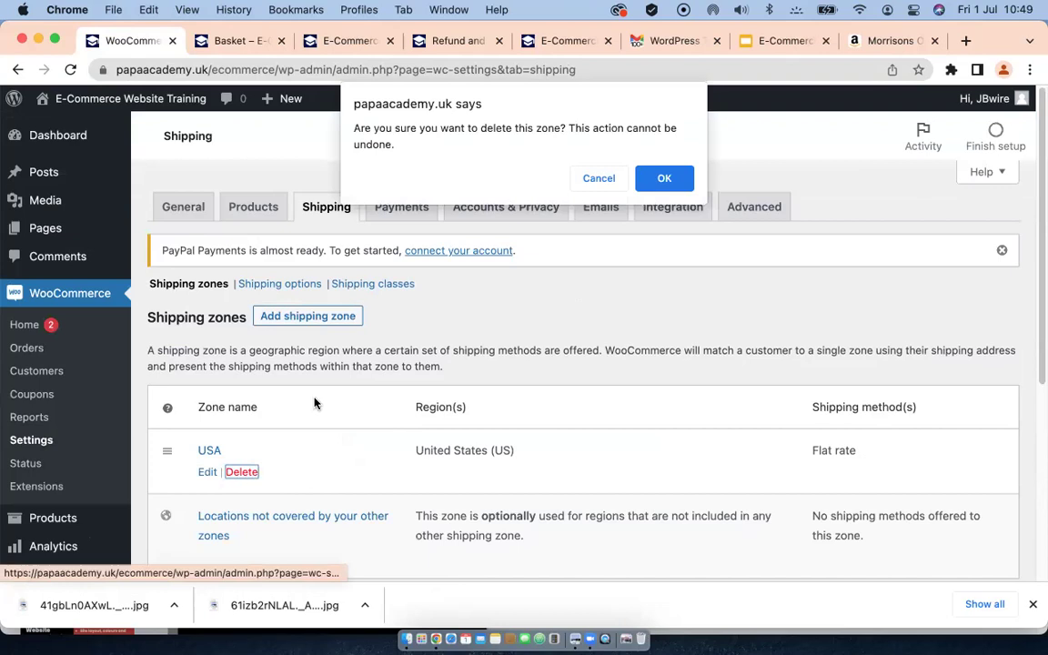
pyautogui.click(665, 179)
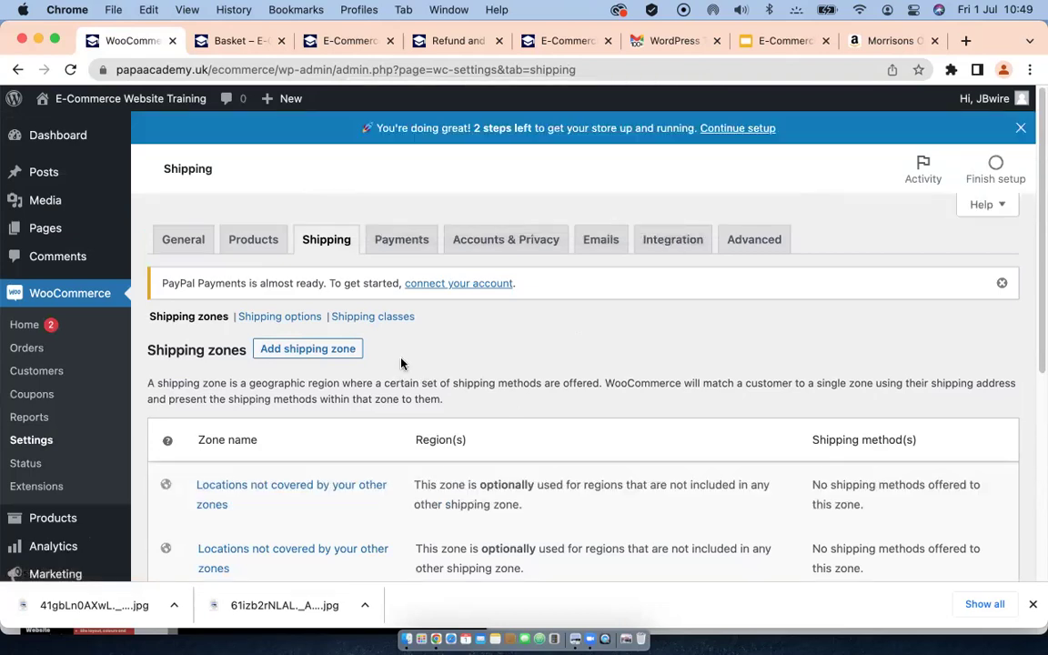
pyautogui.scroll(-2, 407, 372)
pyautogui.moveTo(290, 456)
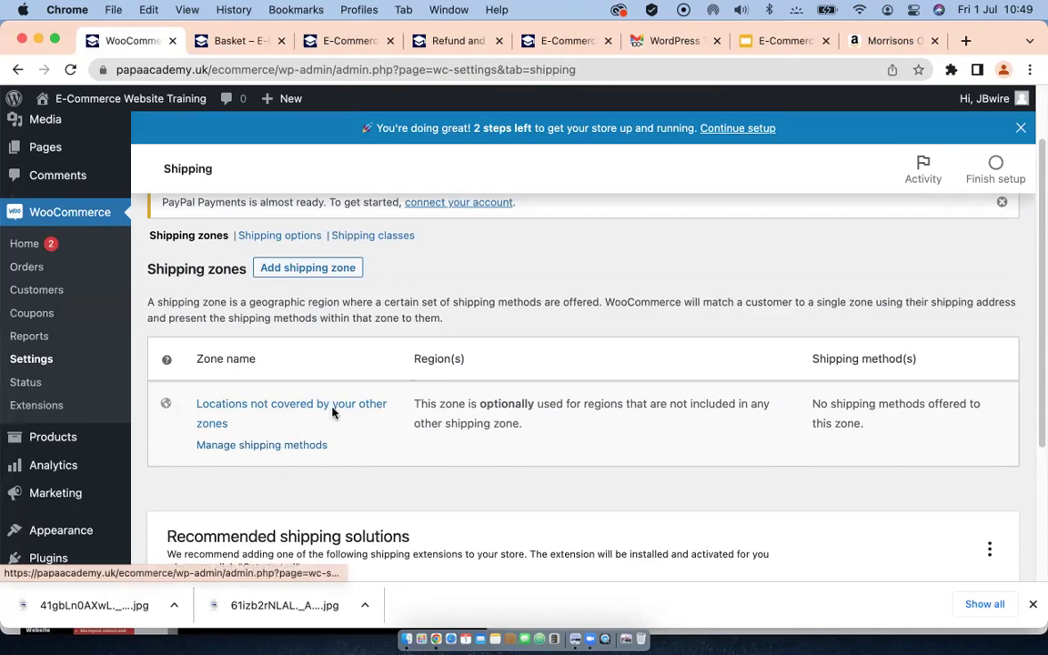
pyautogui.scroll(-4, 368, 410)
pyautogui.scroll(-1, 367, 409)
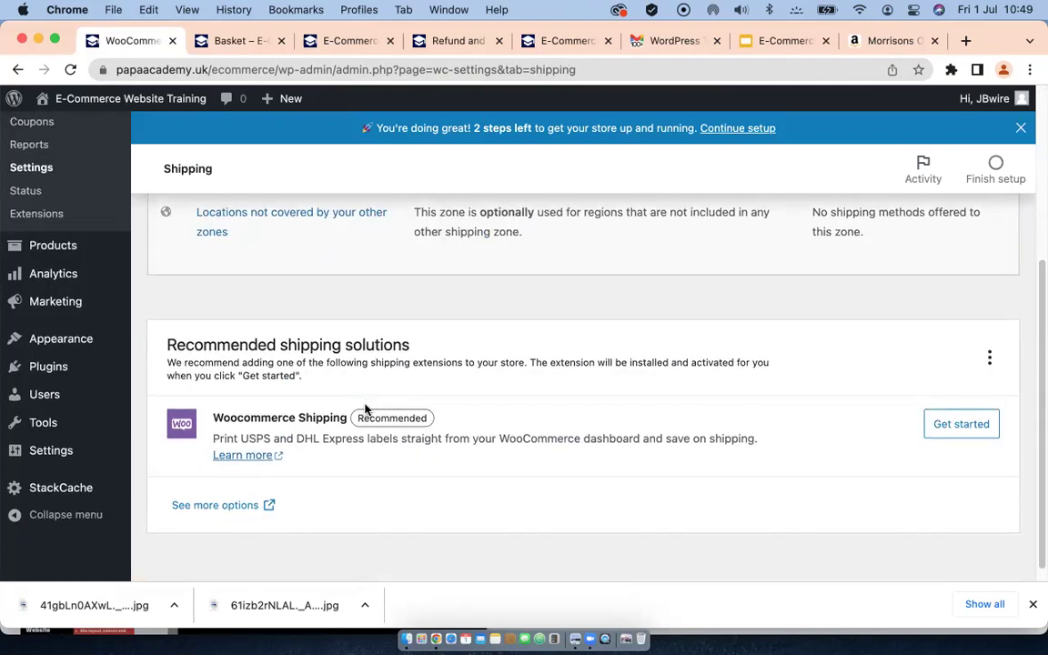
pyautogui.scroll(5, 365, 409)
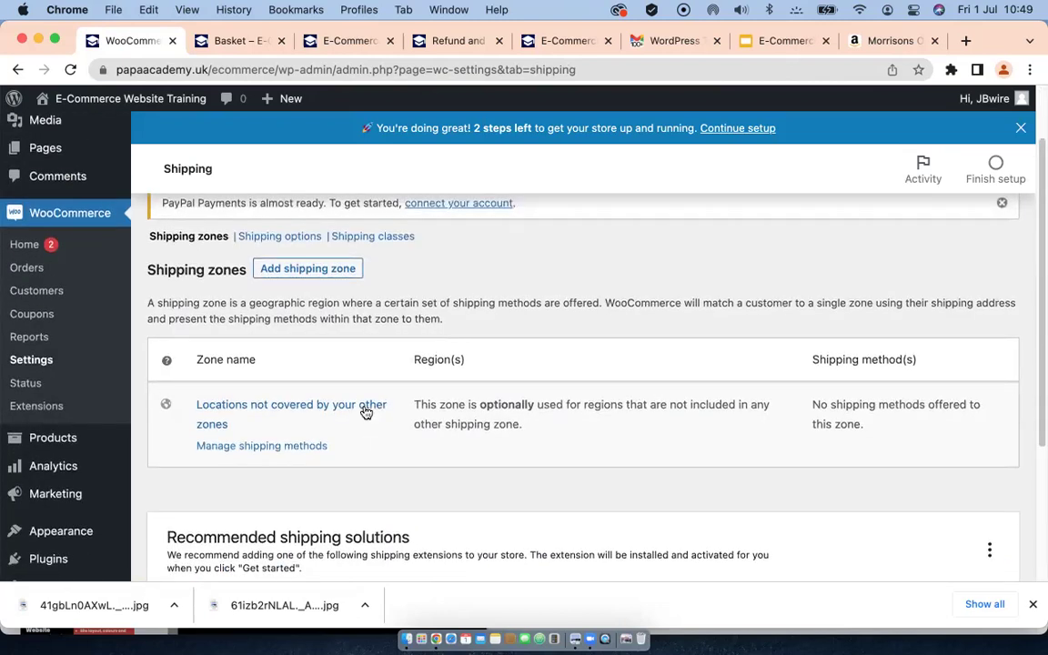
pyautogui.scroll(1, 365, 411)
# Step: Disable the basket-page shipping calculator in Shipping options and save the changes
pyautogui.click(282, 283)
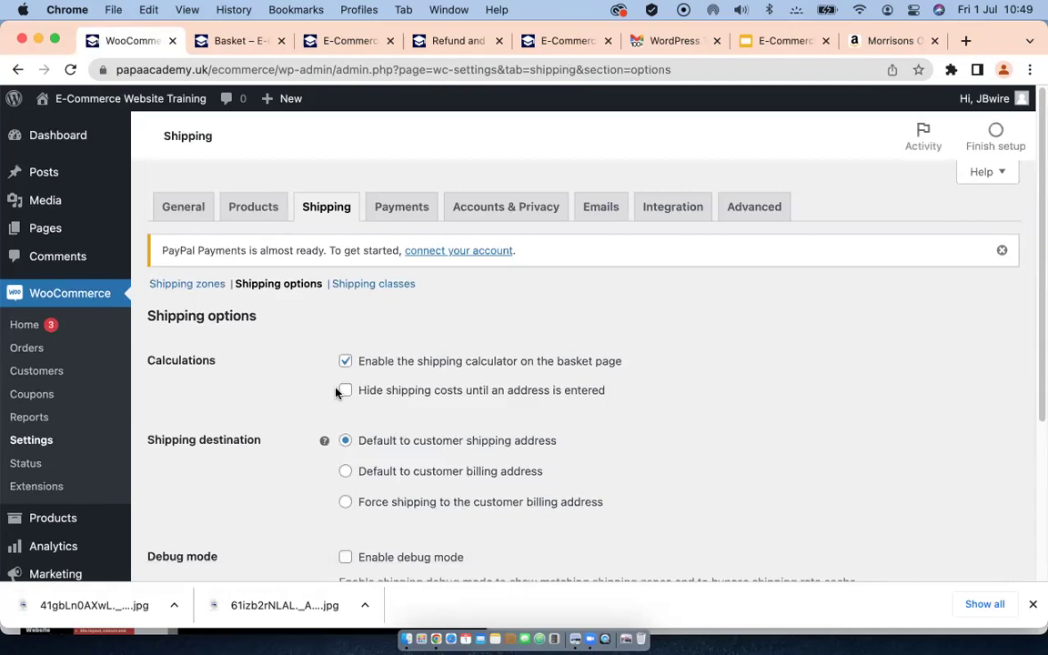
pyautogui.click(345, 362)
pyautogui.scroll(-5, 276, 441)
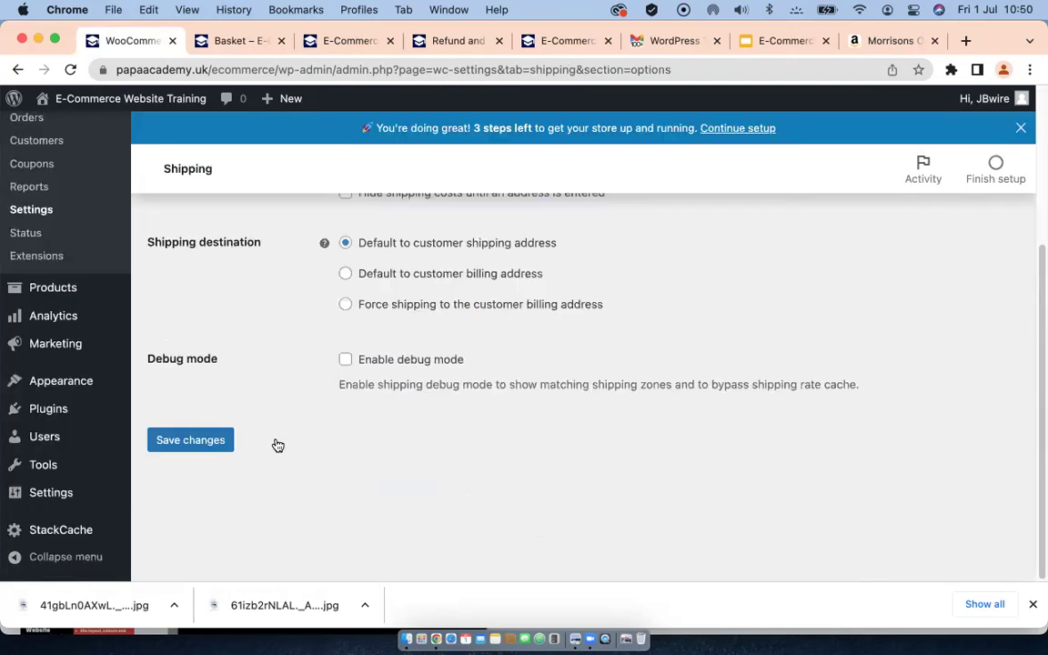
pyautogui.scroll(1, 275, 443)
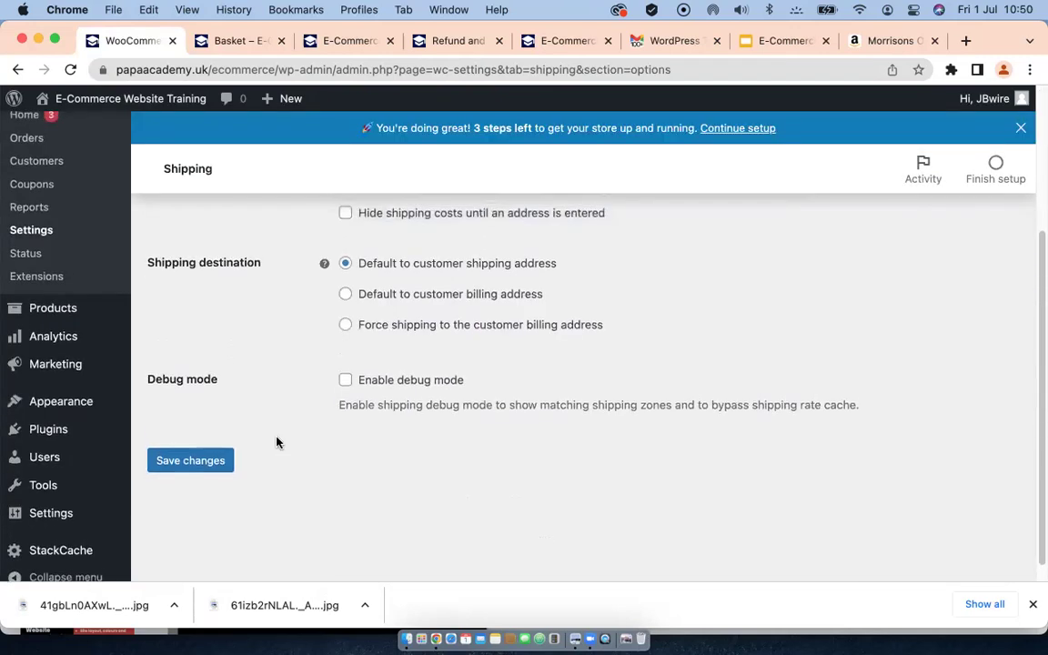
pyautogui.click(219, 463)
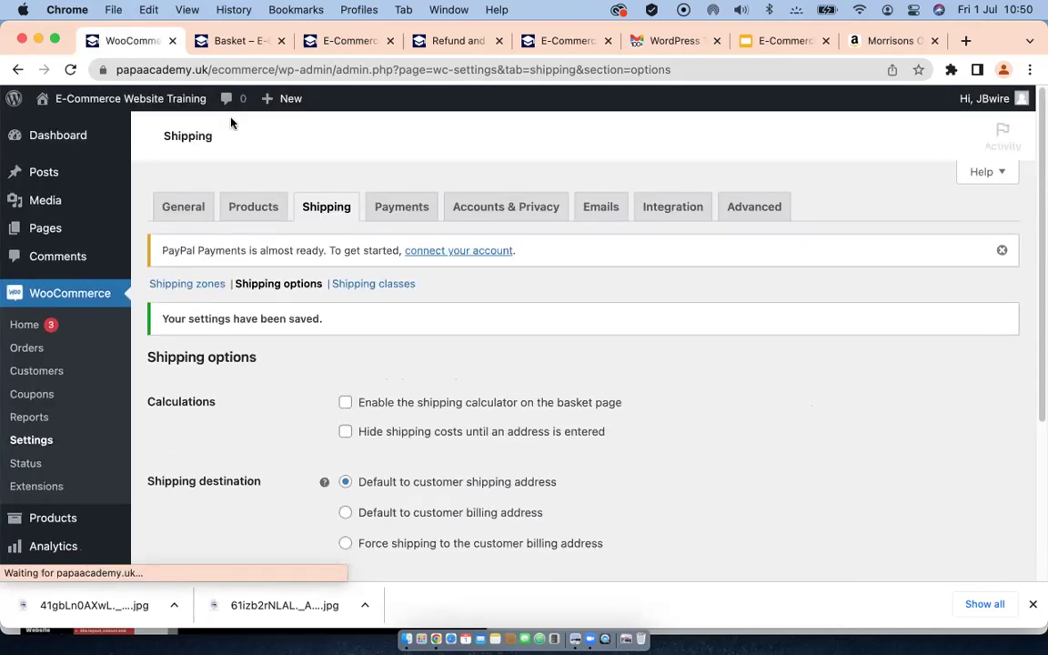
pyautogui.click(218, 40)
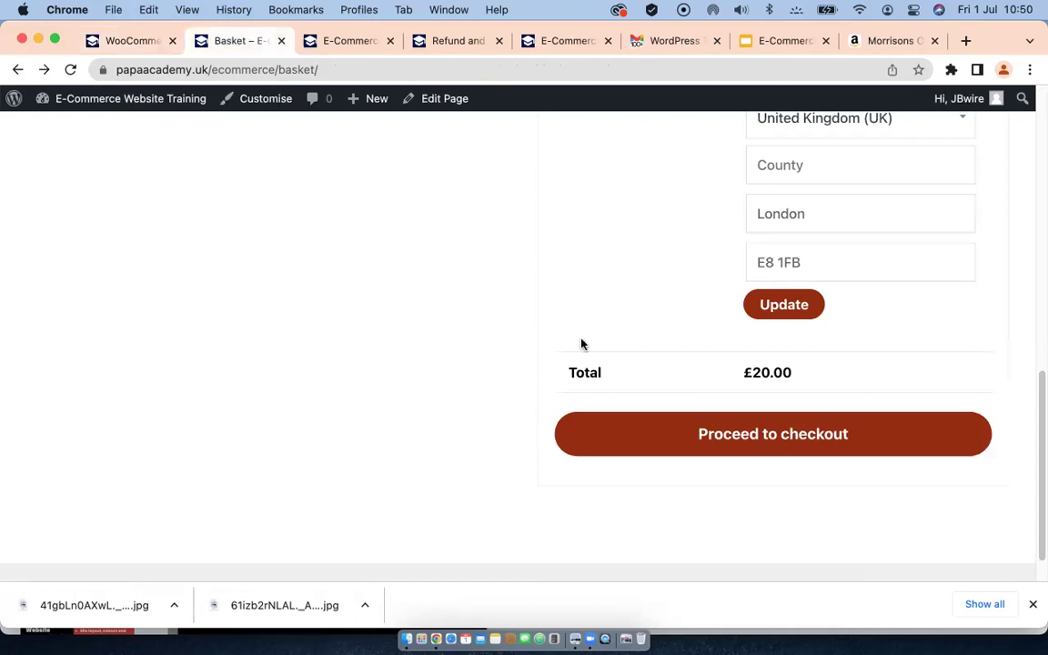
pyautogui.scroll(5, 499, 344)
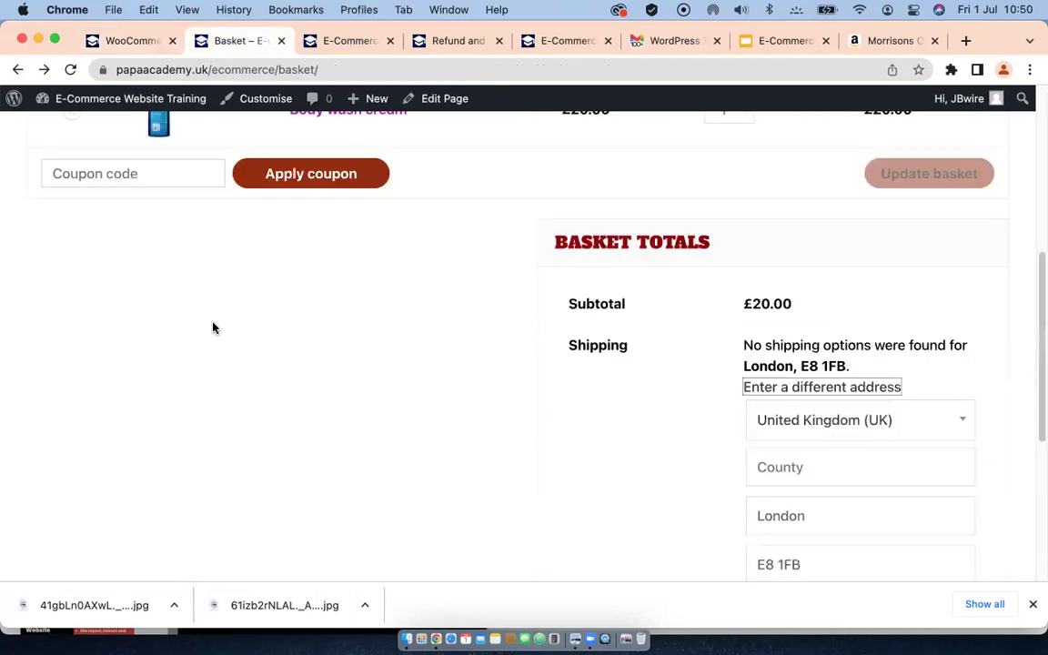
# Step: Reload the basket so the shipping line disappears and proceed to checkout for the £20.00 order
pyautogui.click(72, 70)
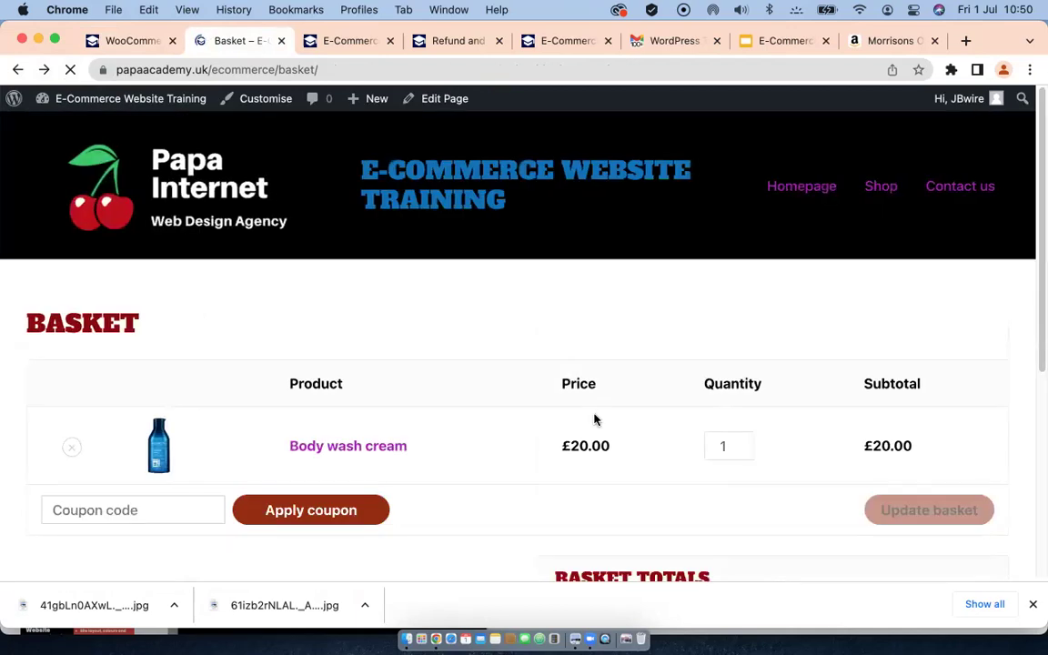
pyautogui.scroll(-2, 587, 411)
pyautogui.scroll(-3, 579, 404)
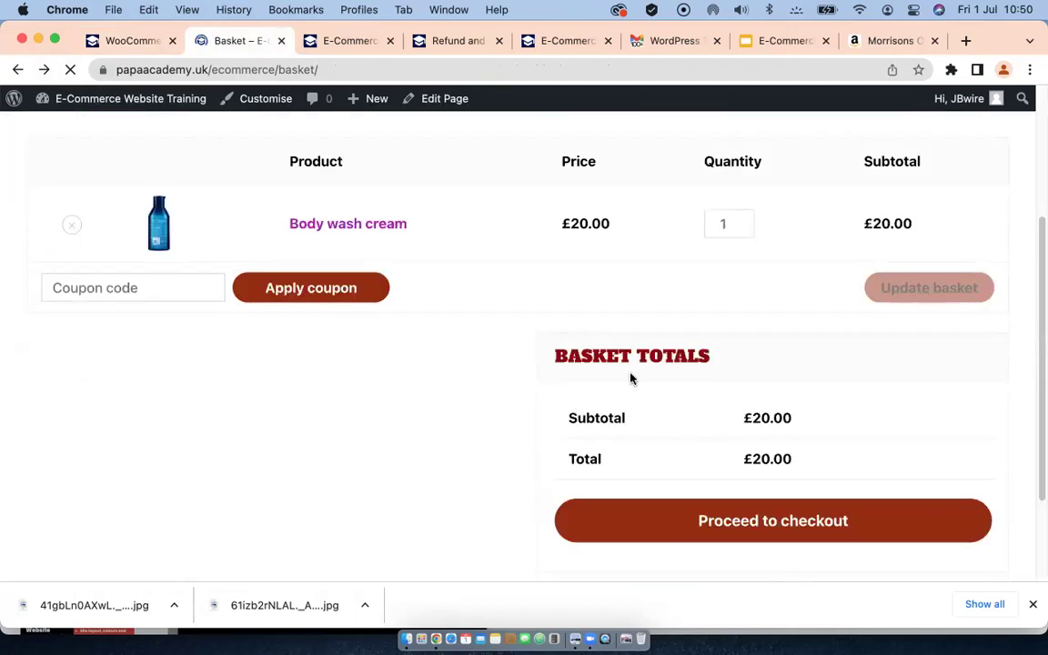
pyautogui.scroll(2, 620, 389)
pyautogui.scroll(-3, 618, 390)
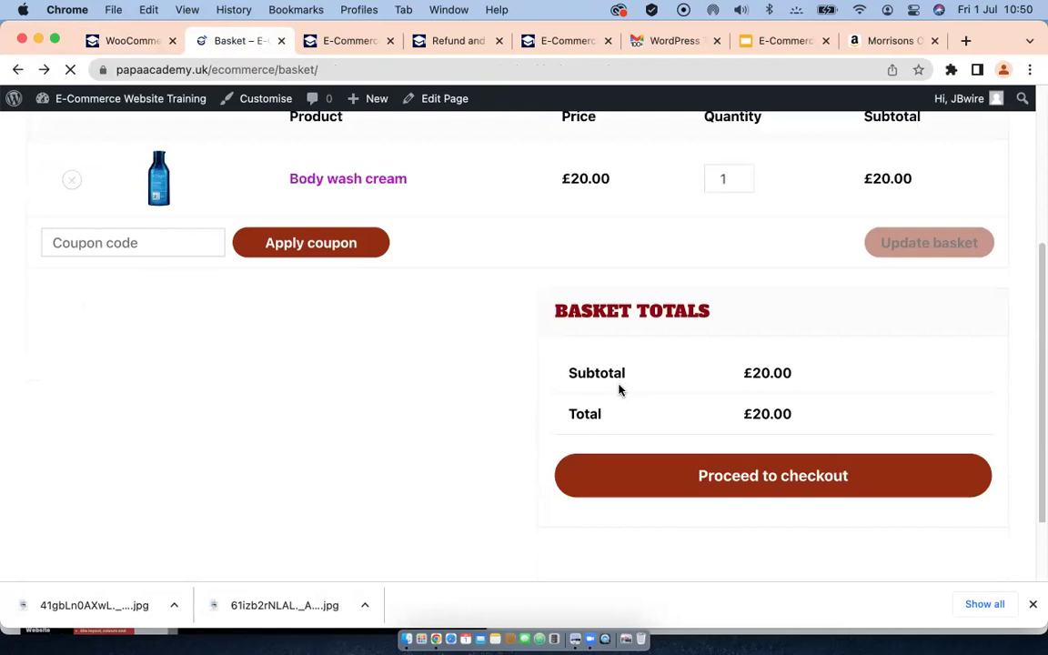
pyautogui.click(769, 473)
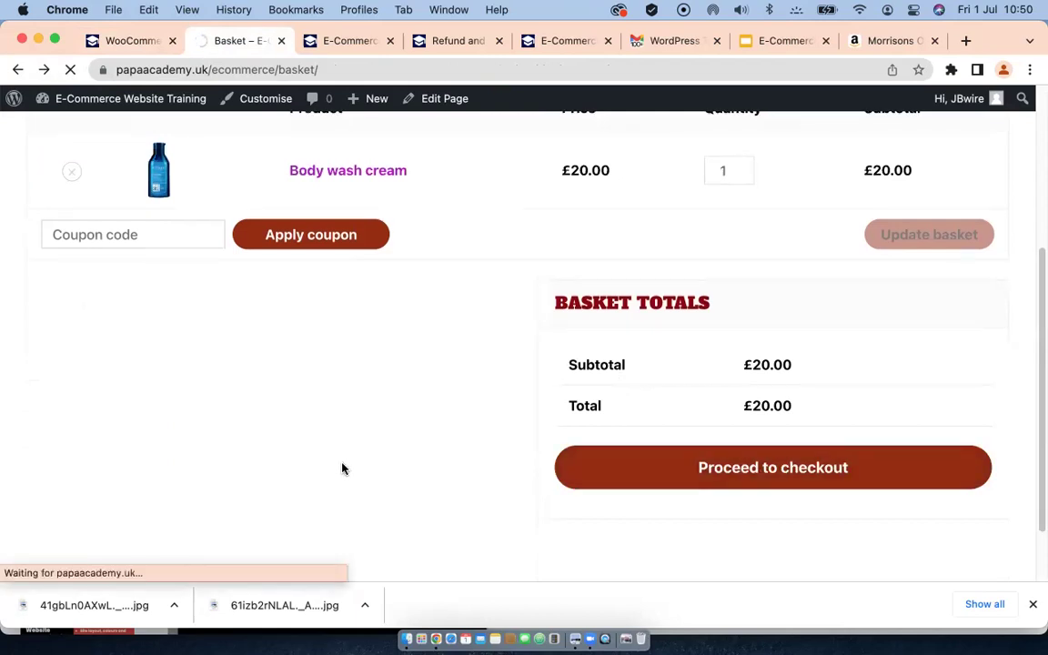
pyautogui.scroll(-5, 444, 417)
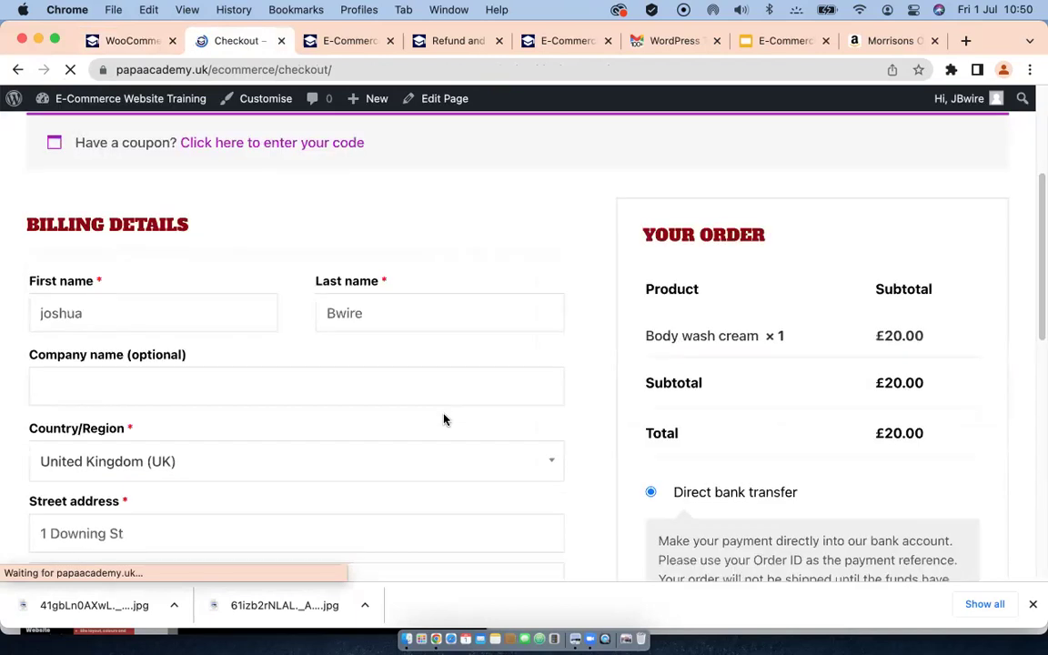
# Step: Keep direct bank transfer as payment, accept the terms and place the £20.00 test order
pyautogui.scroll(-3, 445, 420)
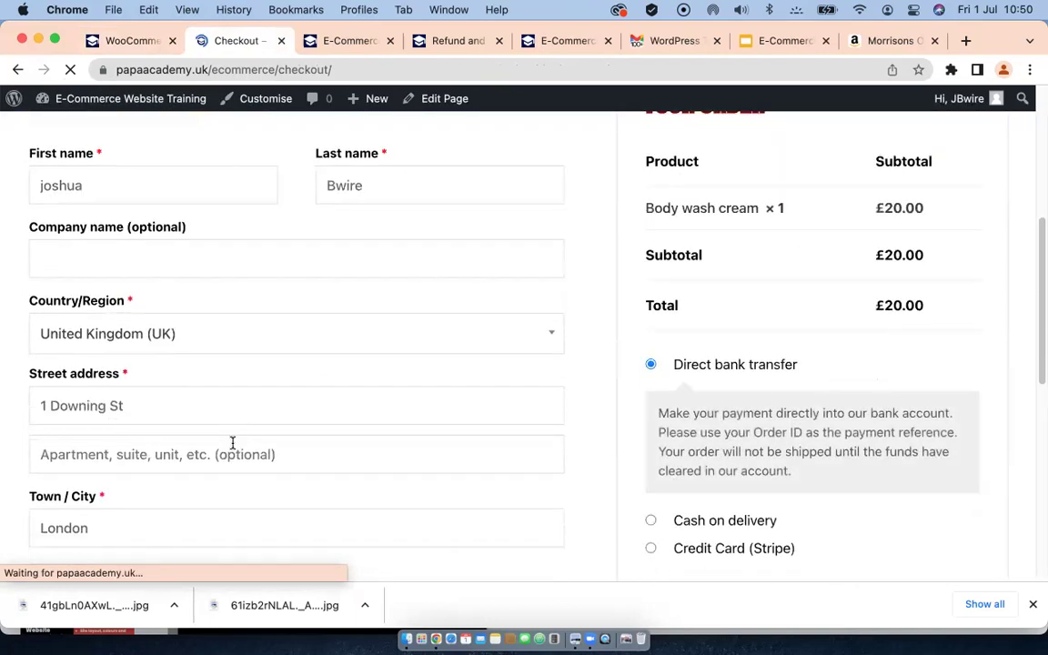
pyautogui.scroll(-8, 231, 443)
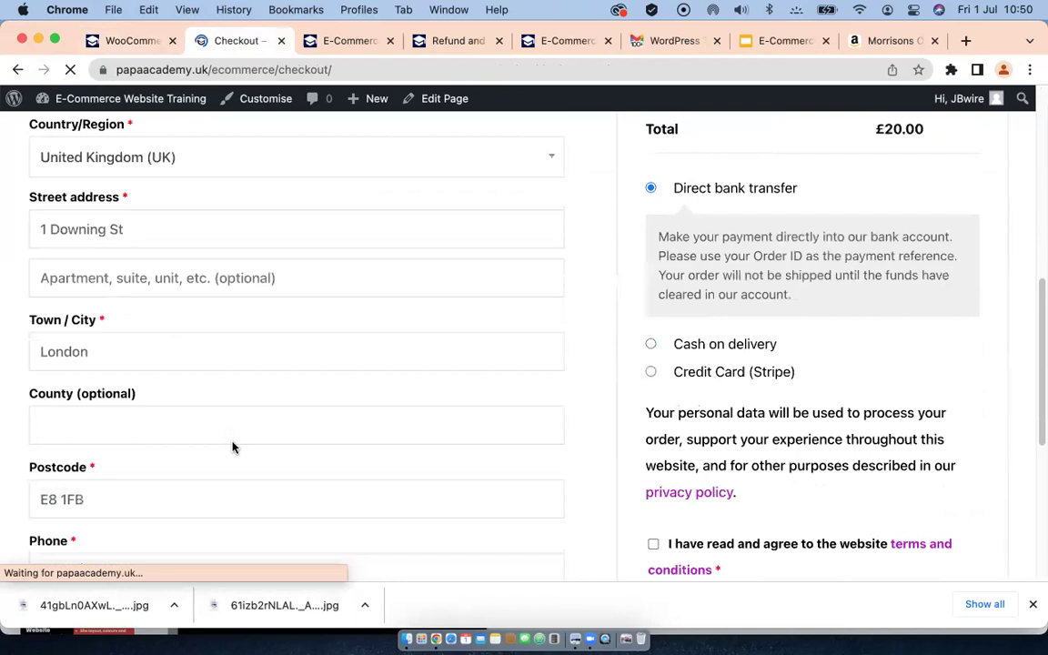
pyautogui.scroll(-1, 232, 443)
pyautogui.scroll(-3, 357, 426)
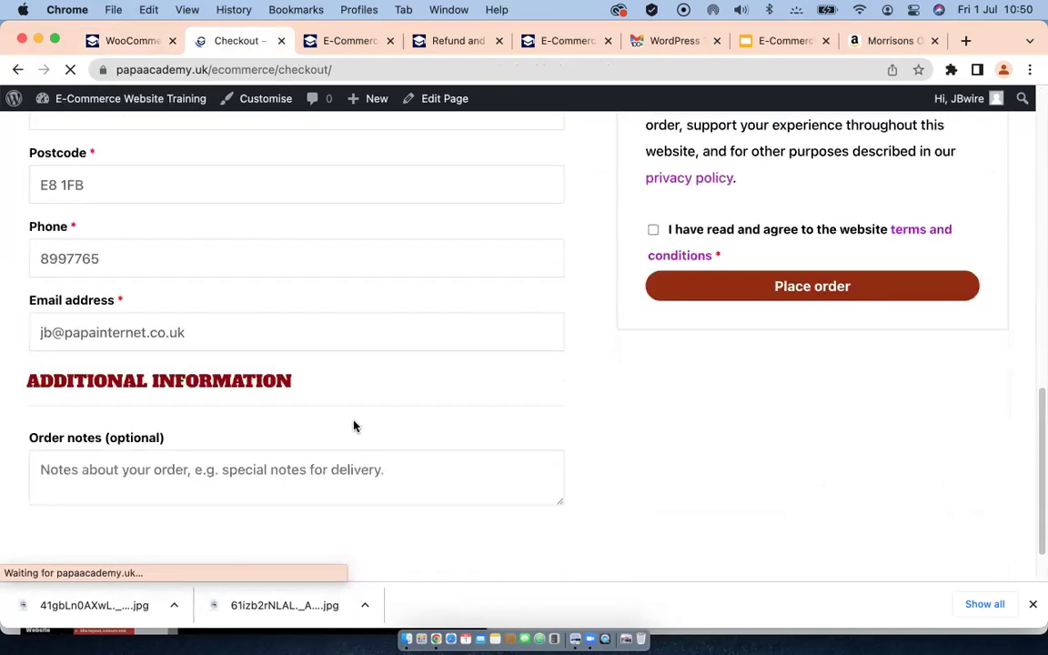
pyautogui.scroll(6, 574, 392)
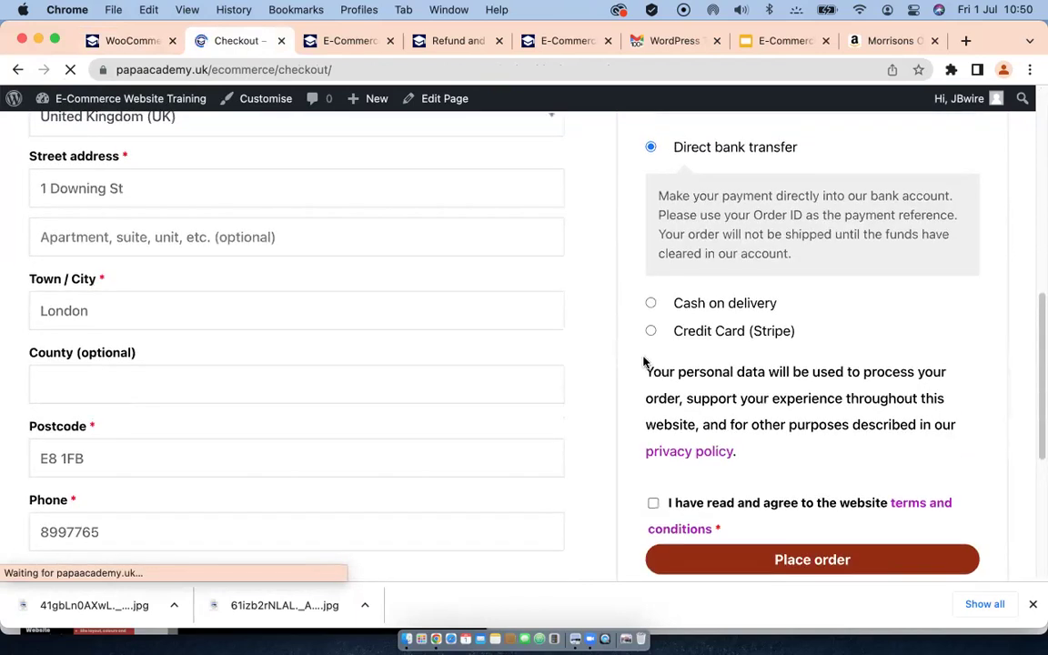
pyautogui.scroll(2, 676, 356)
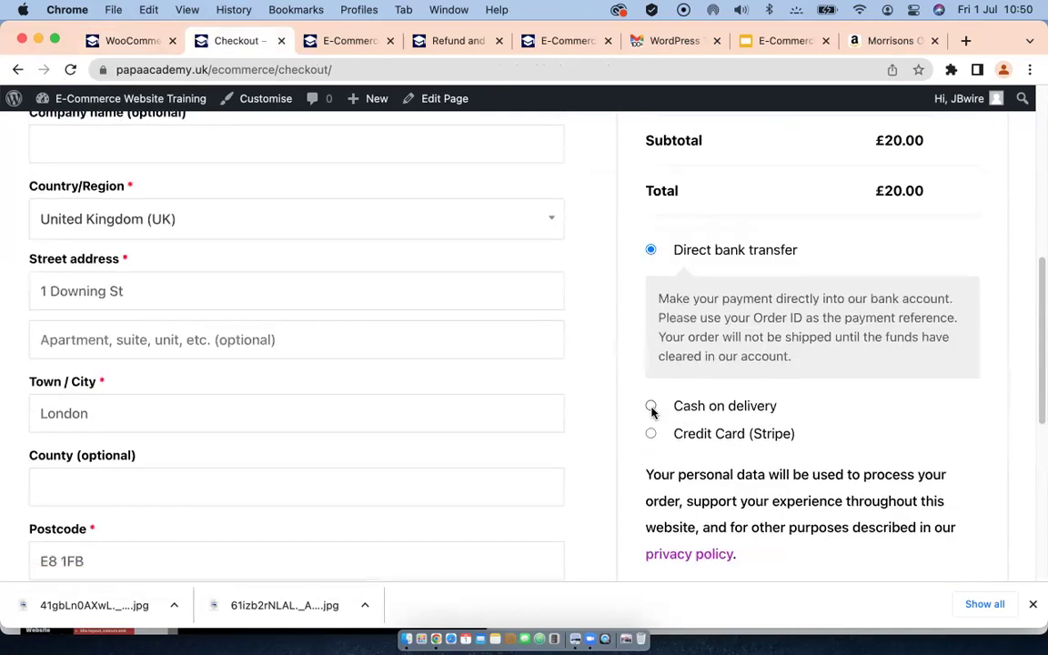
pyautogui.click(652, 407)
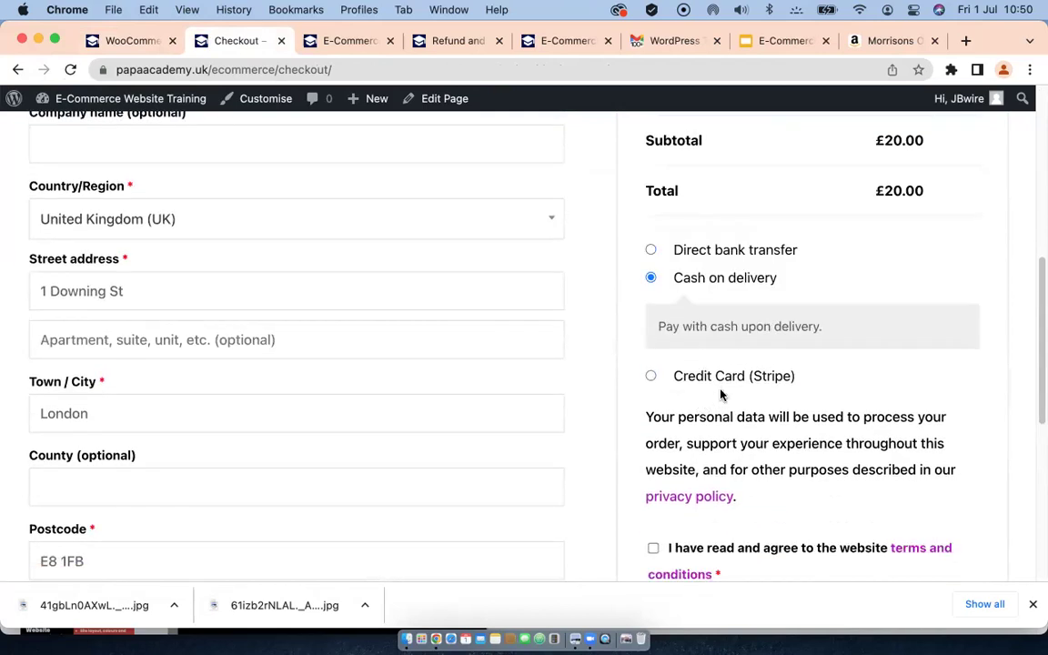
pyautogui.click(652, 251)
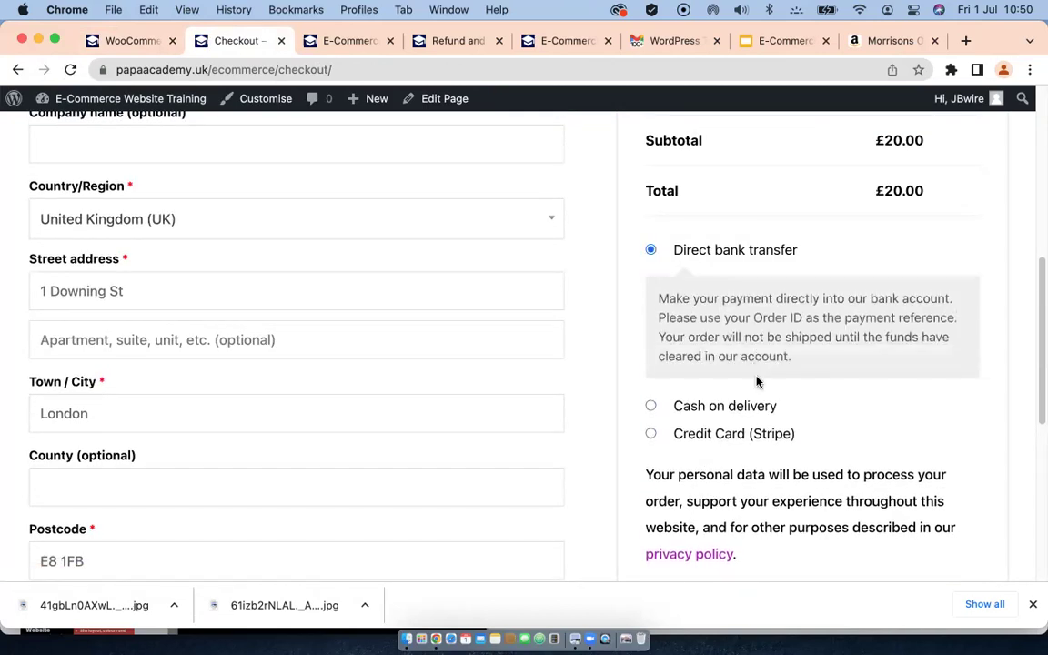
pyautogui.scroll(5, 753, 364)
pyautogui.scroll(-2, 753, 364)
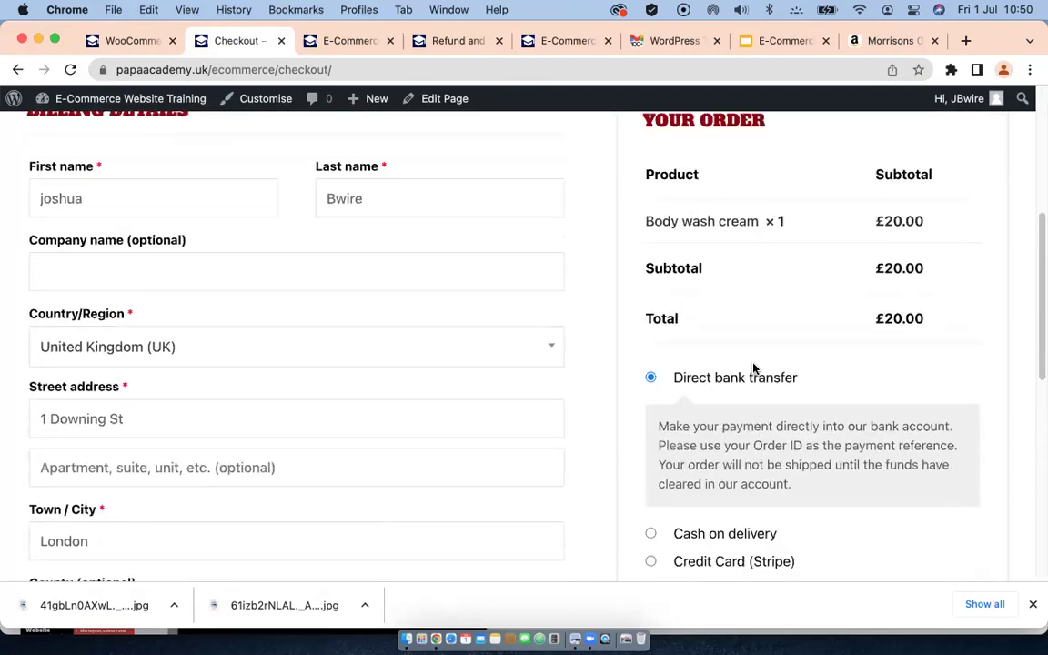
pyautogui.scroll(-7, 753, 368)
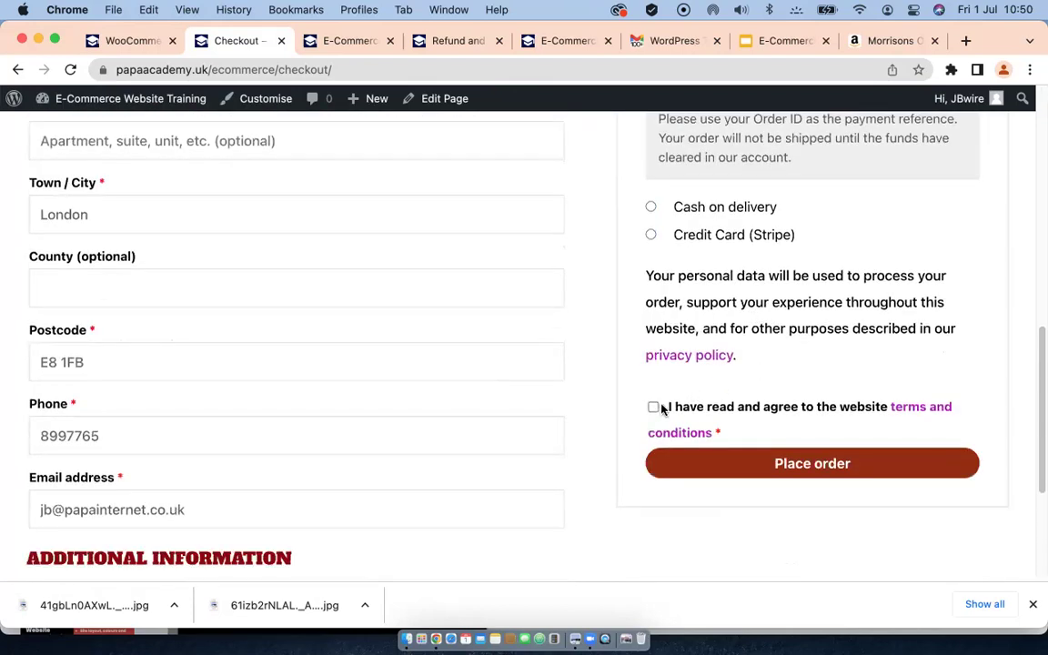
pyautogui.click(653, 408)
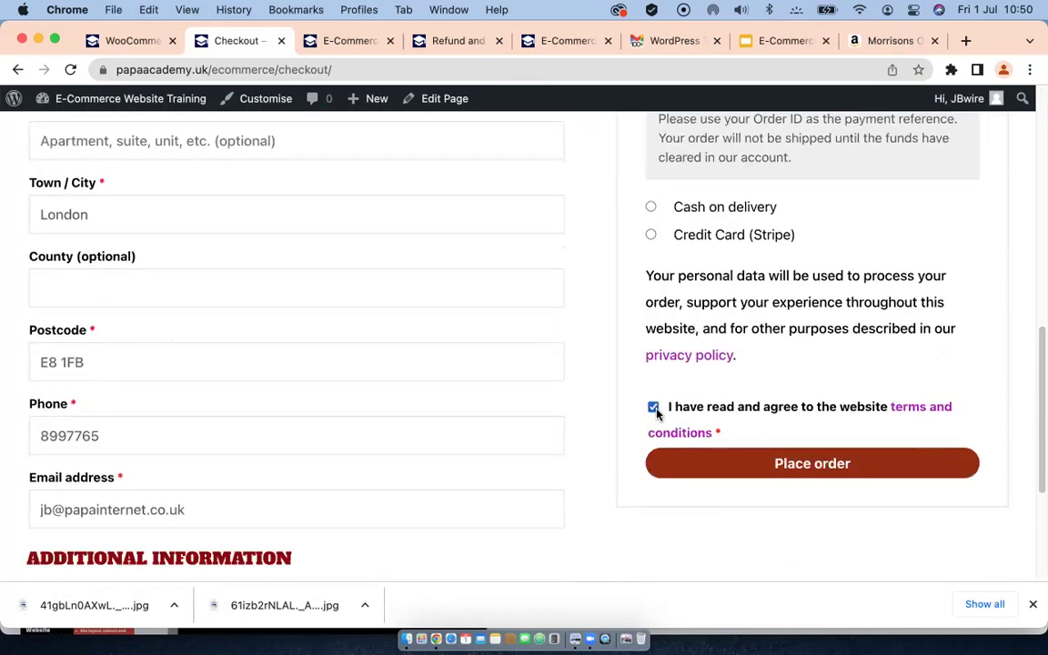
pyautogui.click(801, 466)
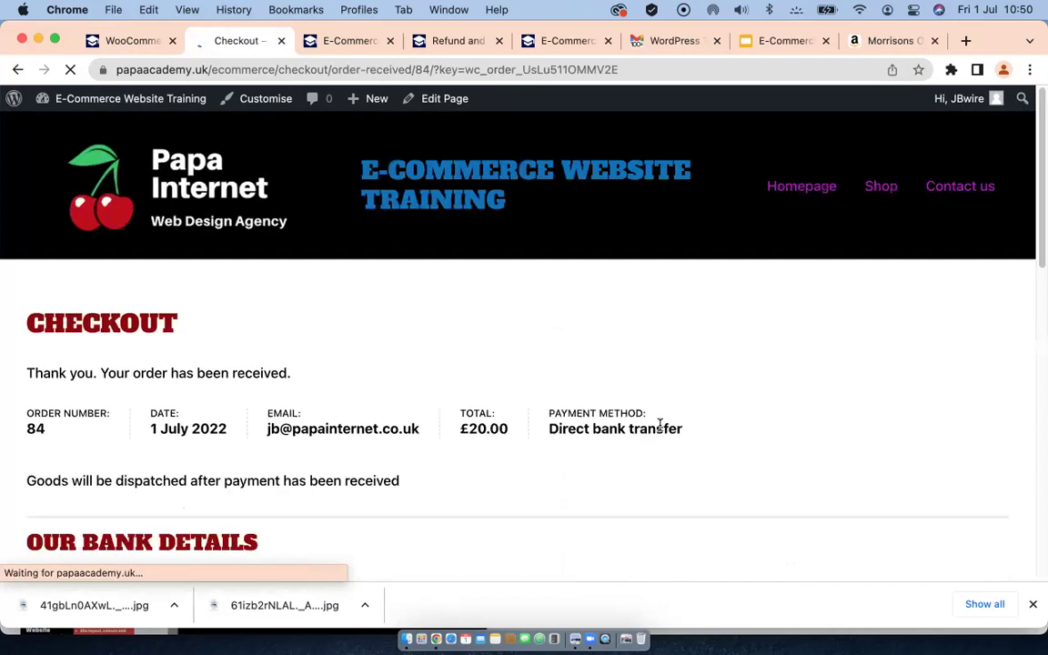
pyautogui.scroll(-1, 527, 464)
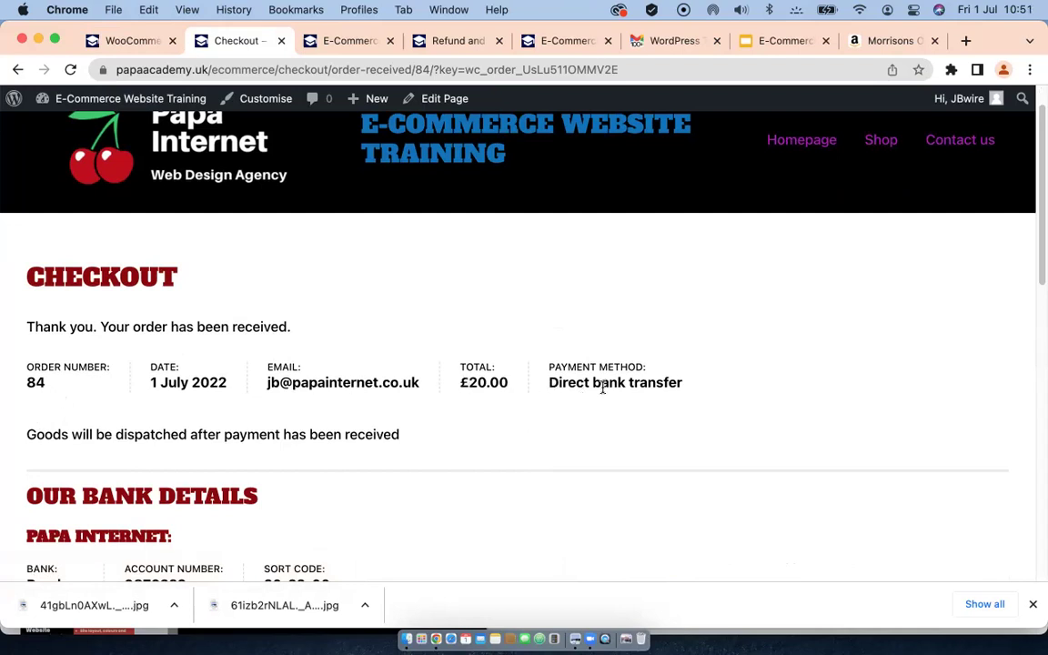
pyautogui.scroll(-1, 603, 389)
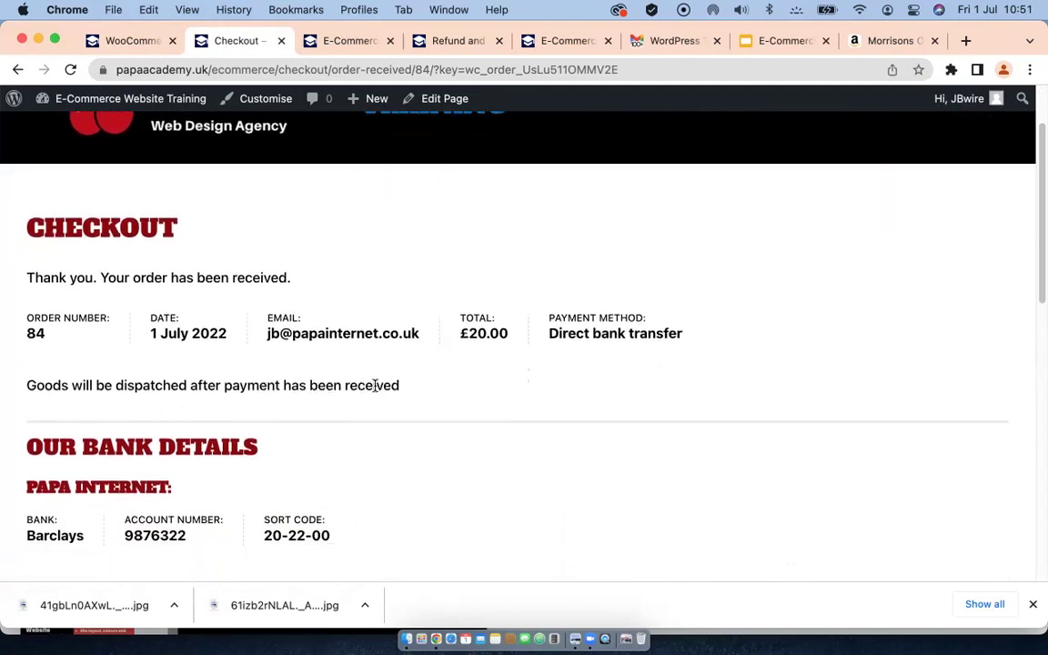
pyautogui.scroll(-1, 375, 385)
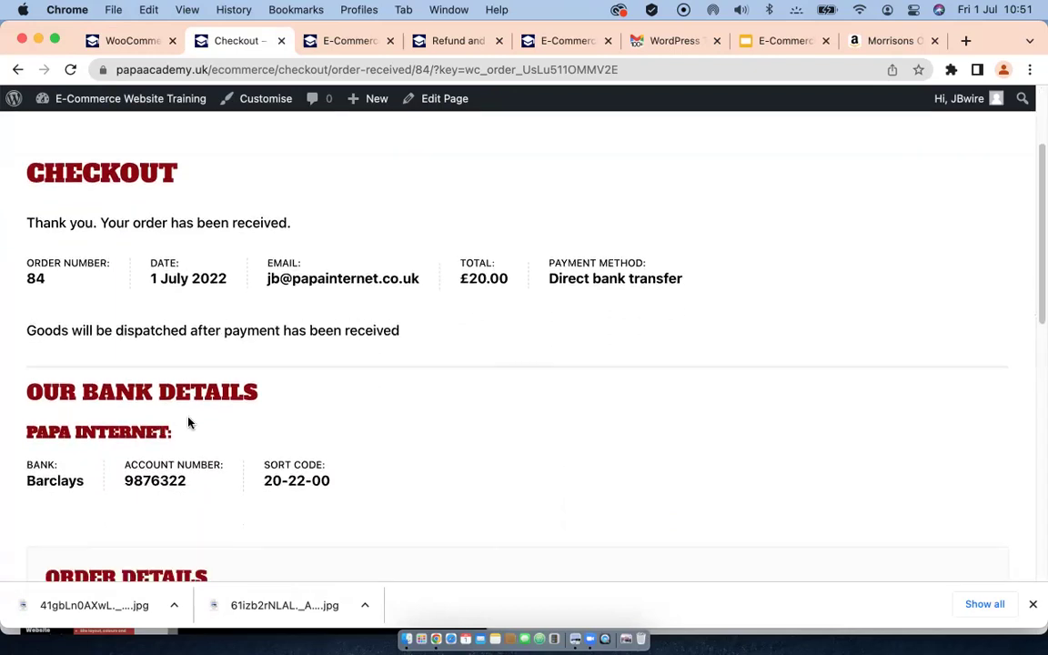
pyautogui.scroll(-1, 221, 411)
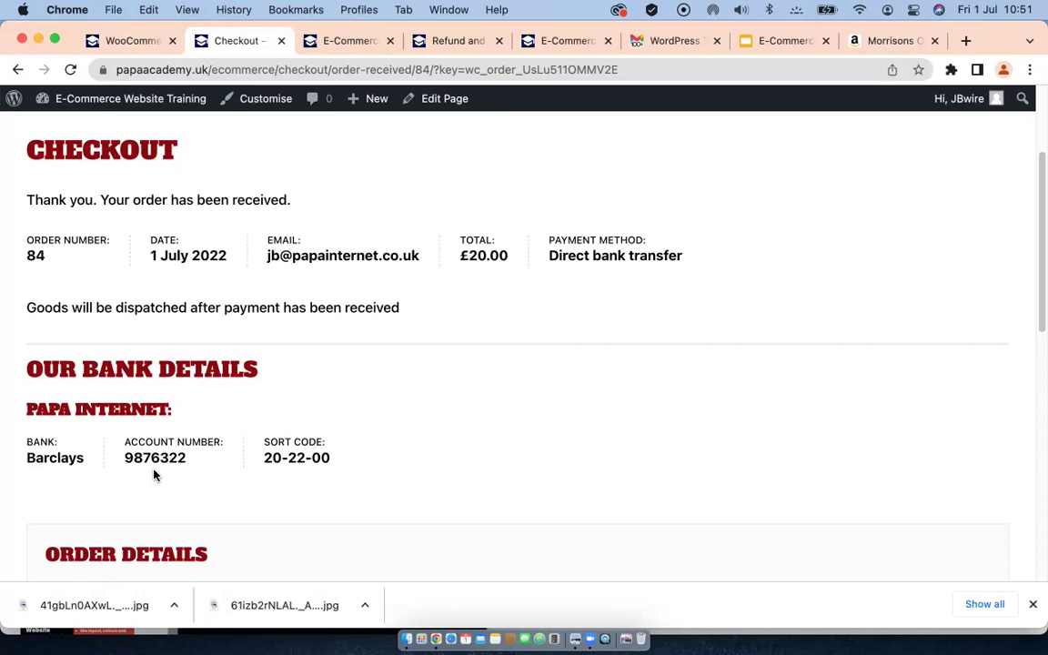
pyautogui.scroll(-4, 271, 457)
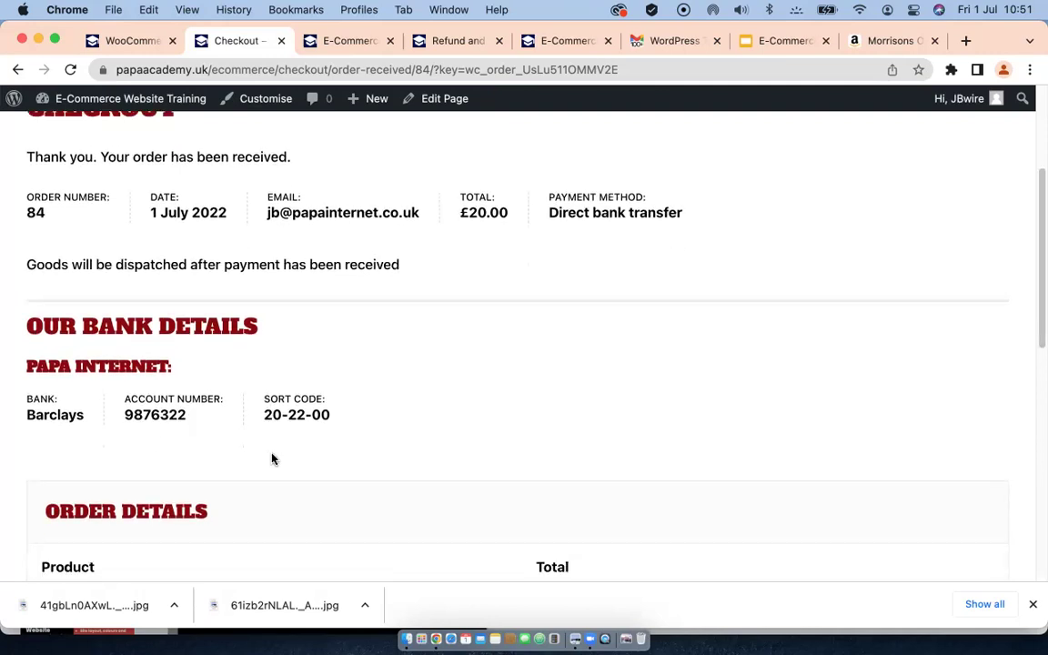
pyautogui.scroll(-2, 265, 459)
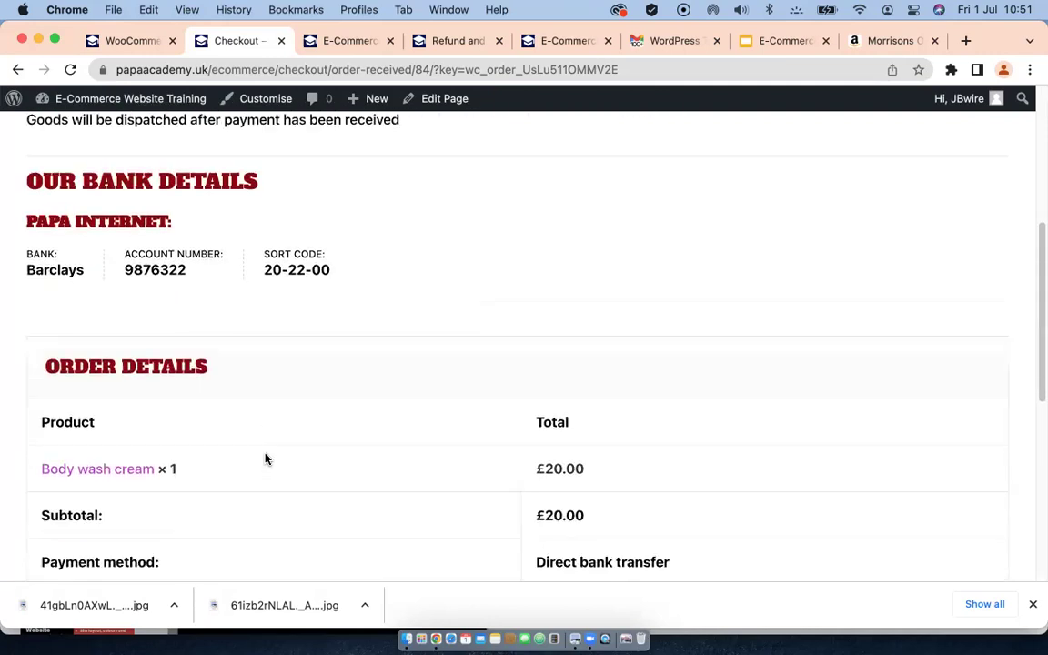
pyautogui.scroll(-3, 159, 311)
pyautogui.scroll(8, 159, 313)
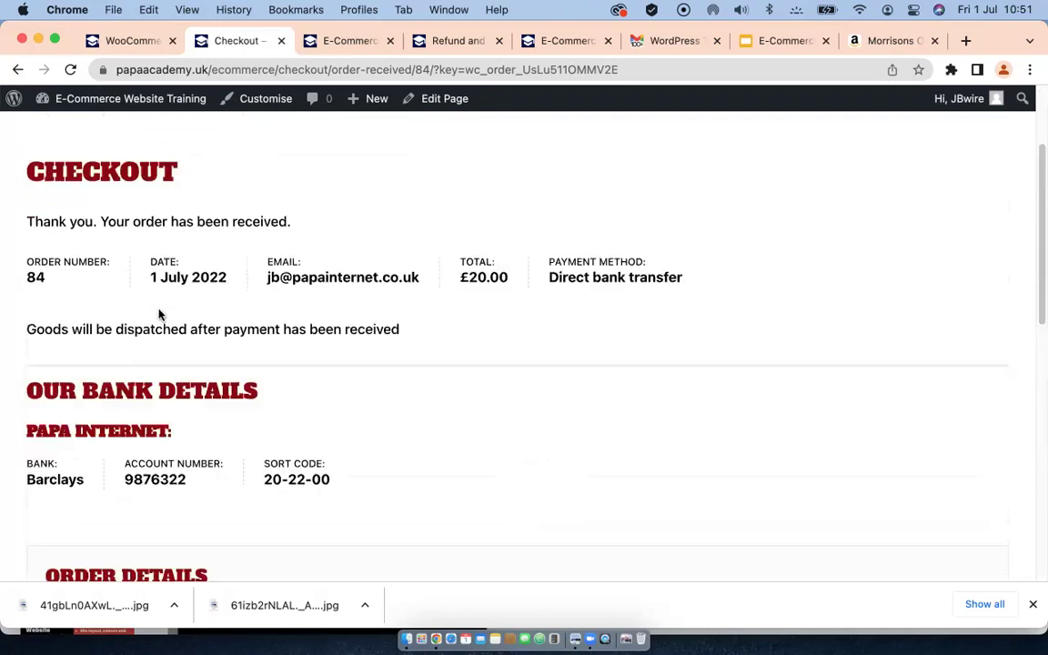
pyautogui.scroll(-2, 154, 476)
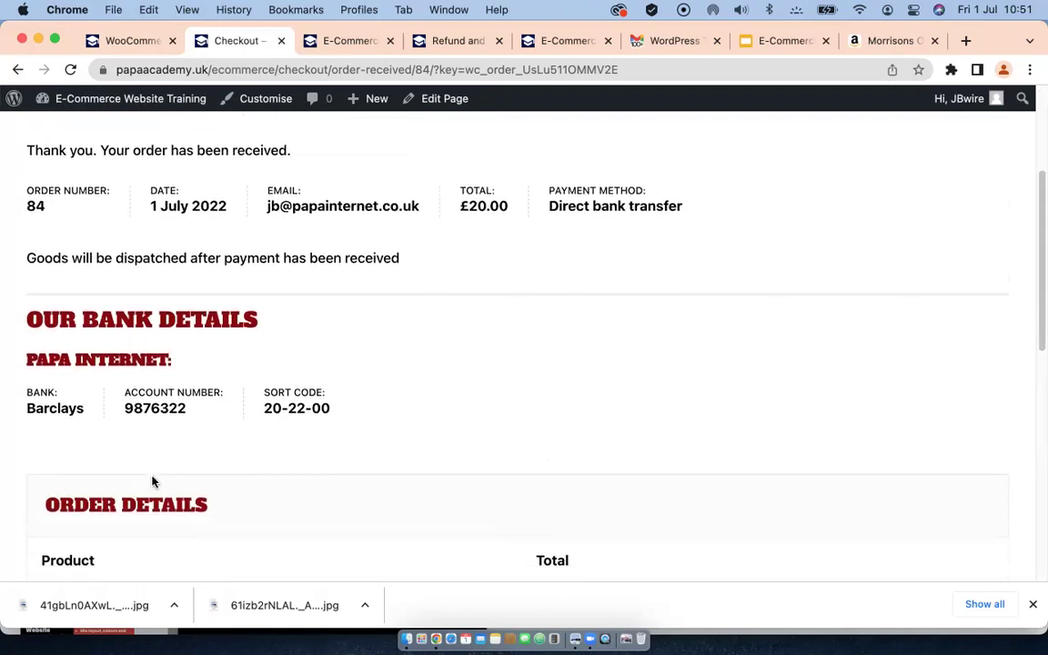
pyautogui.scroll(-10, 152, 481)
pyautogui.scroll(-2, 152, 481)
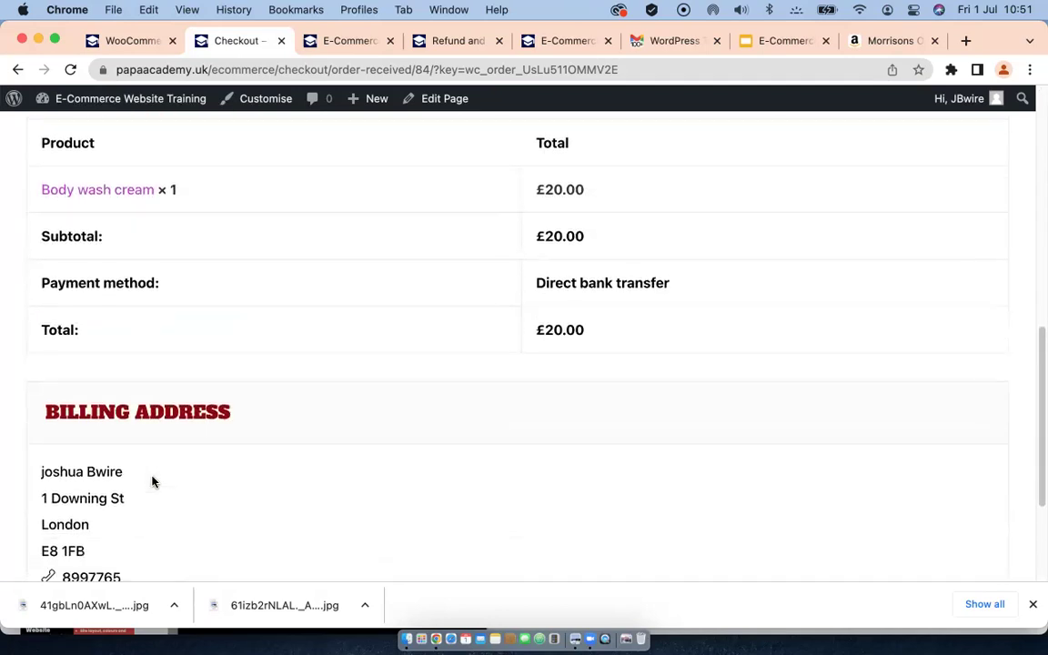
pyautogui.scroll(-3, 152, 482)
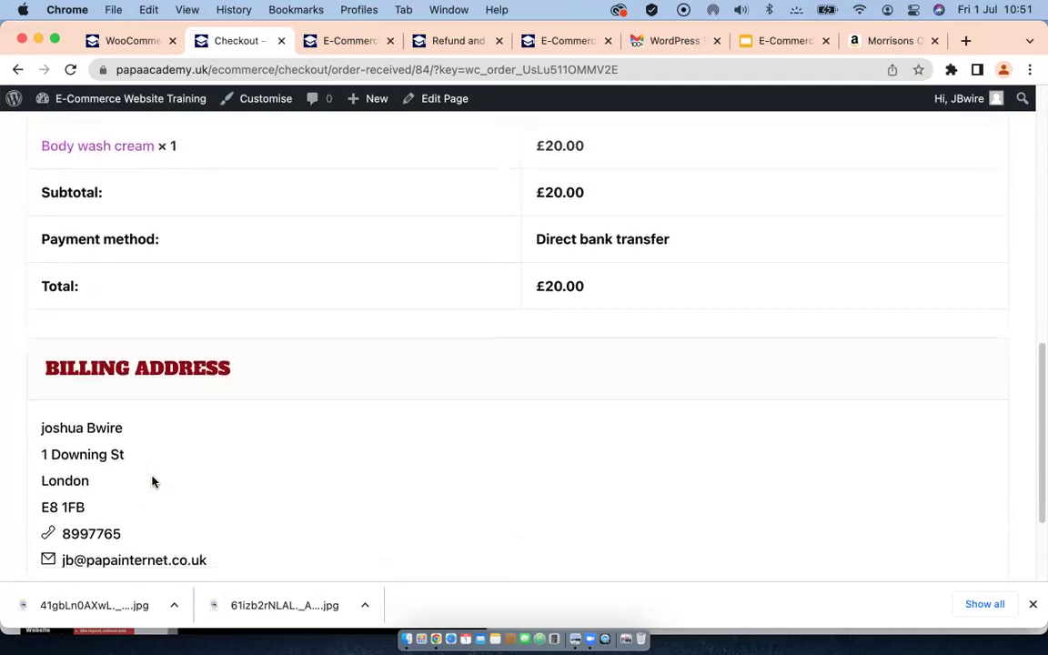
pyautogui.scroll(11, 152, 481)
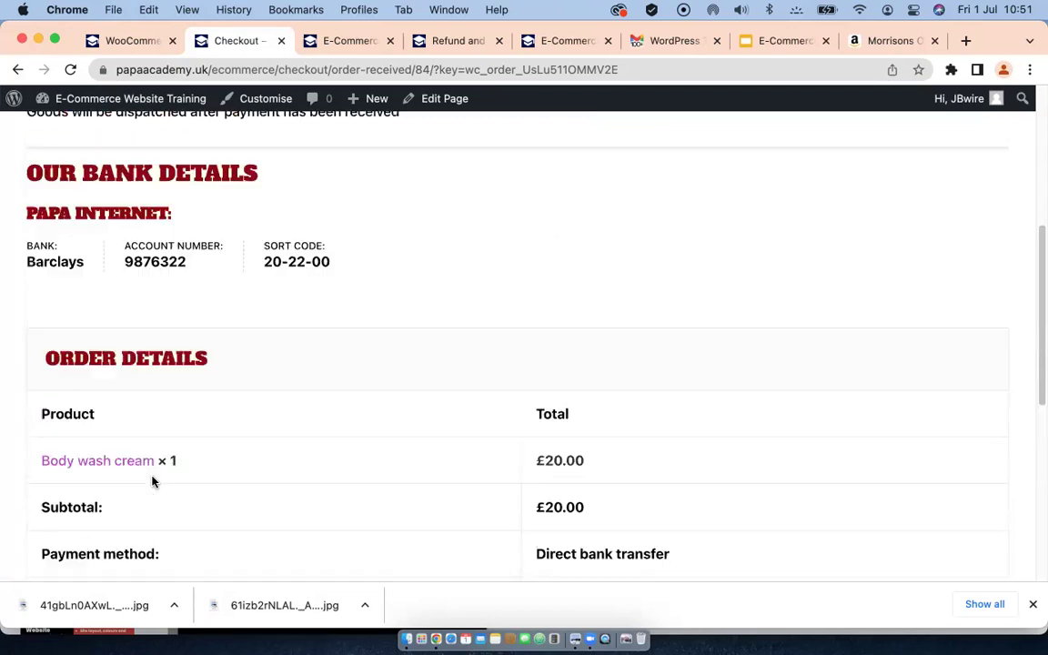
pyautogui.scroll(-12, 152, 481)
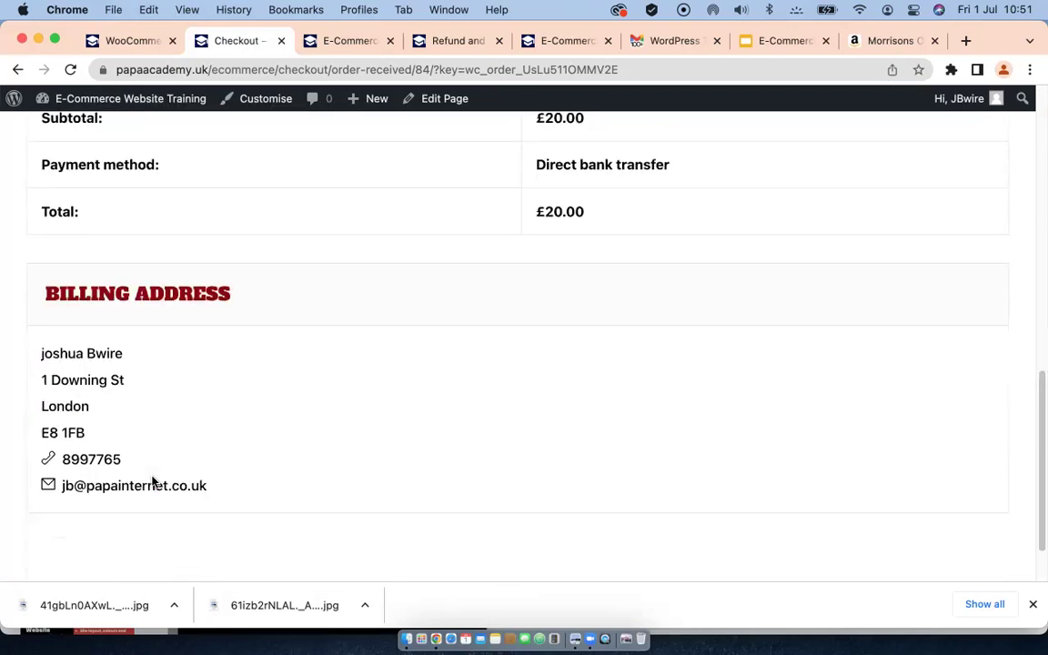
pyautogui.scroll(14, 152, 481)
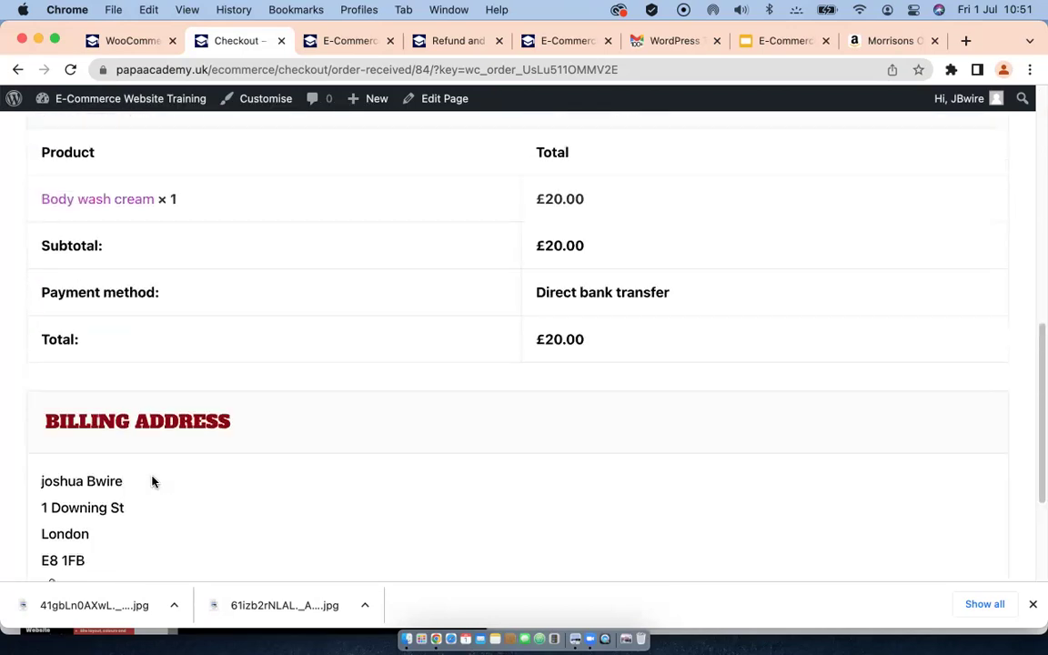
pyautogui.scroll(8, 152, 481)
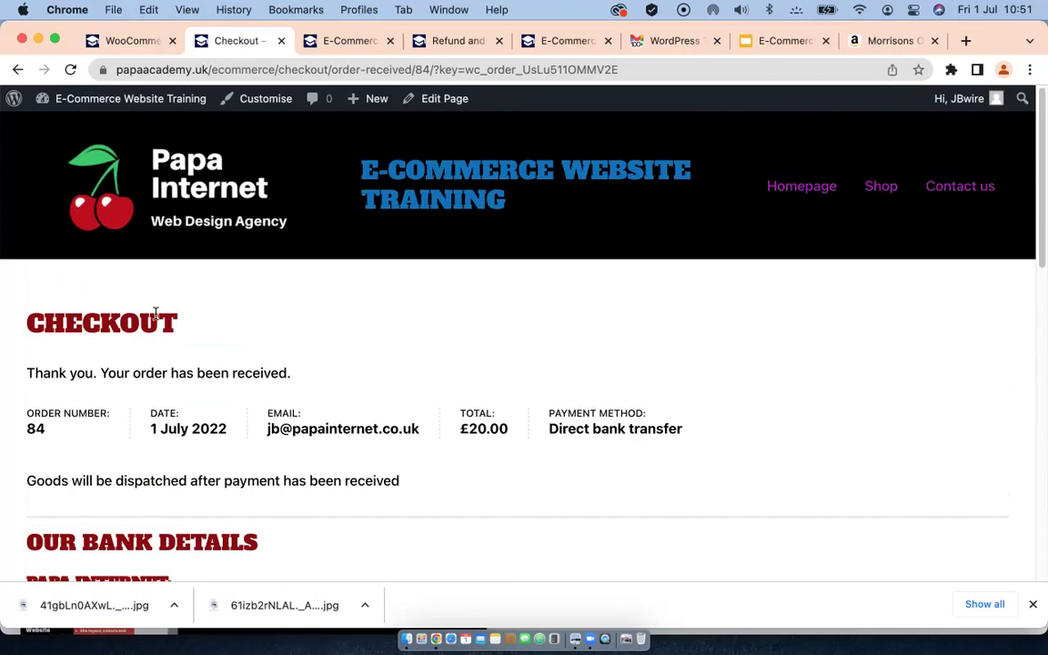
pyautogui.click(132, 43)
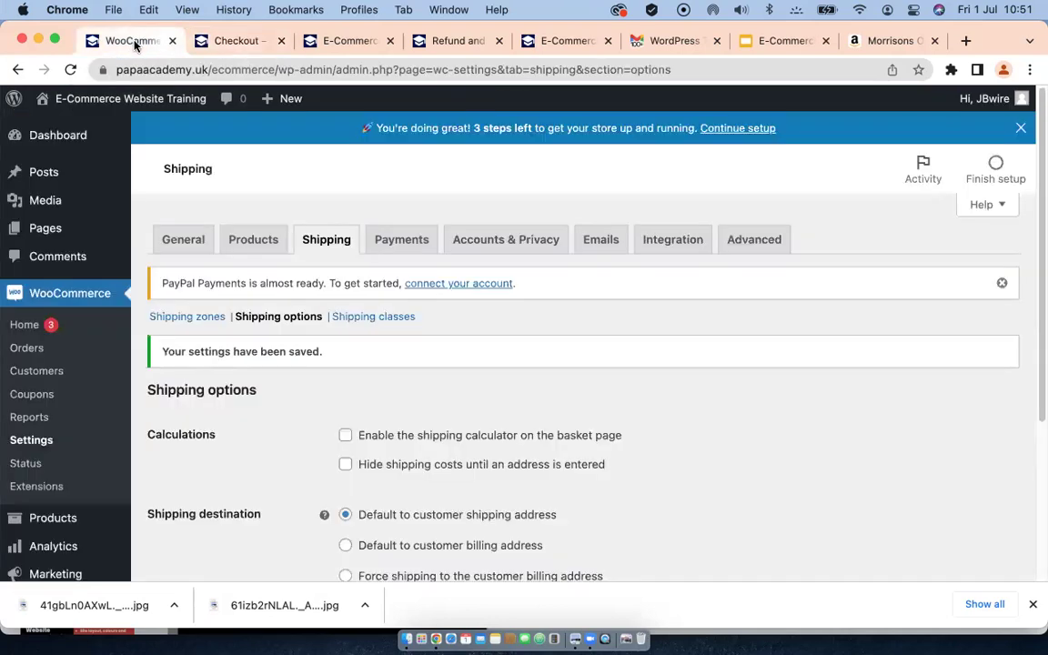
# Step: Refresh the admin and open WooCommerce Orders, listing the new £20.00 order On hold
pyautogui.click(73, 71)
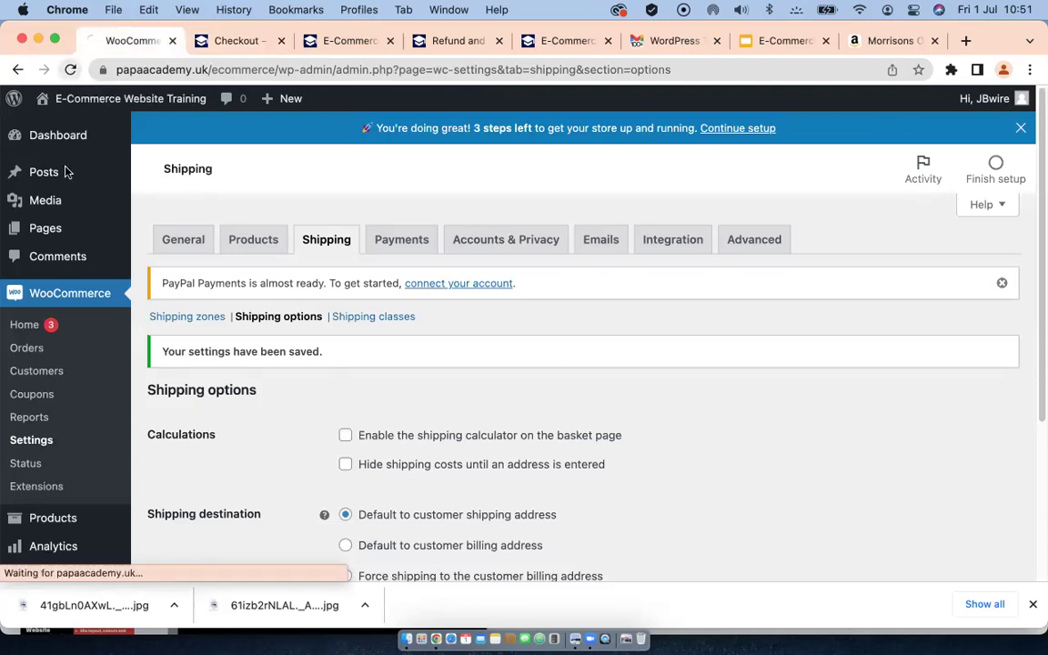
pyautogui.moveTo(66, 187)
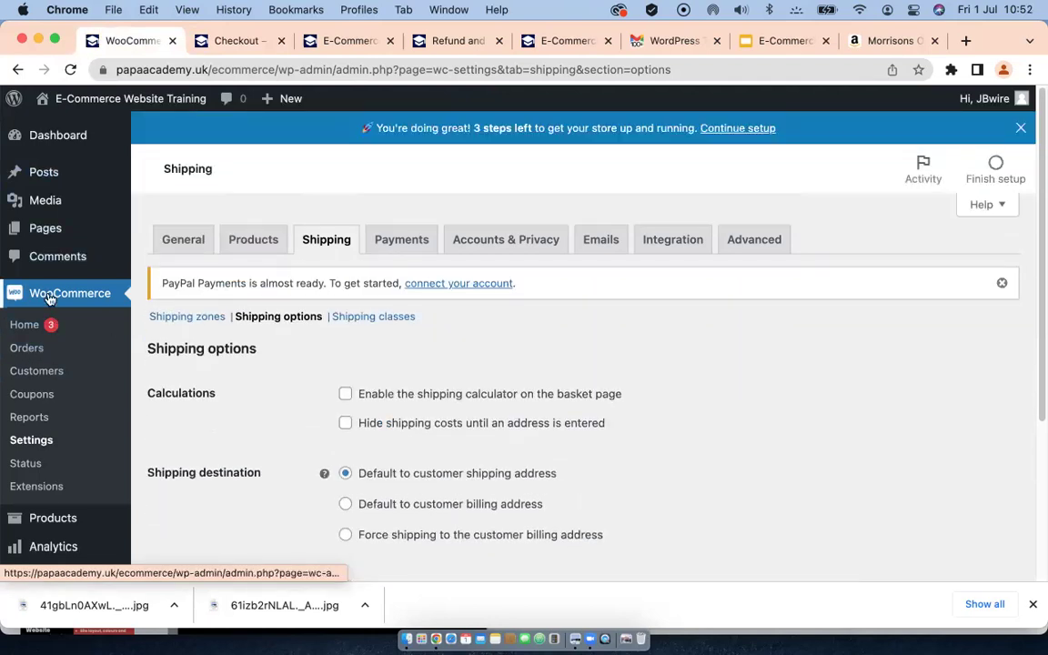
pyautogui.click(49, 296)
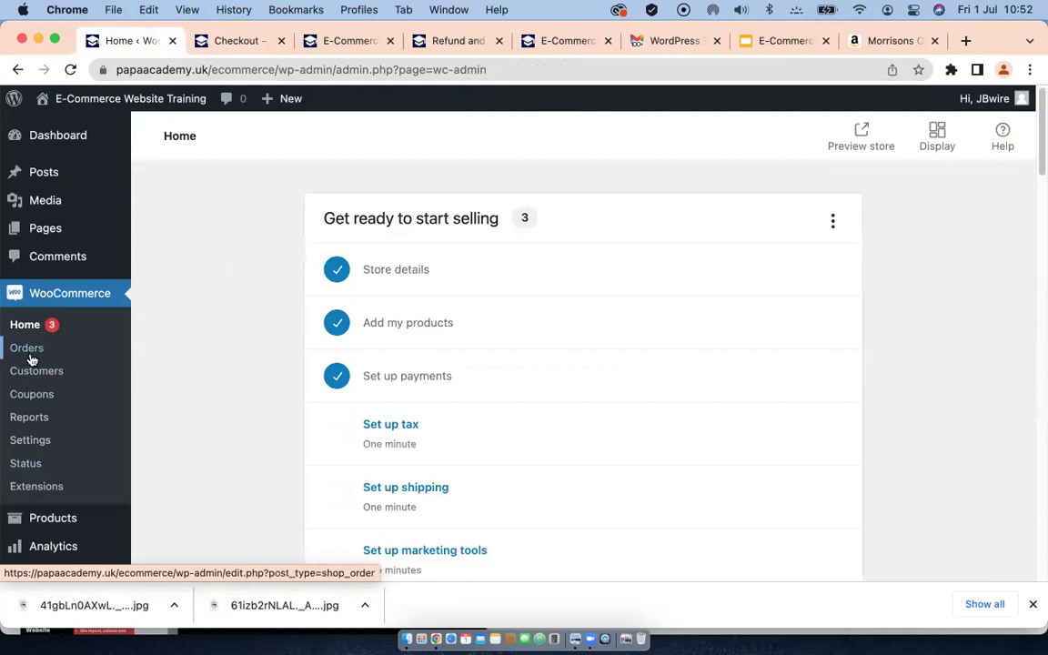
pyautogui.click(28, 353)
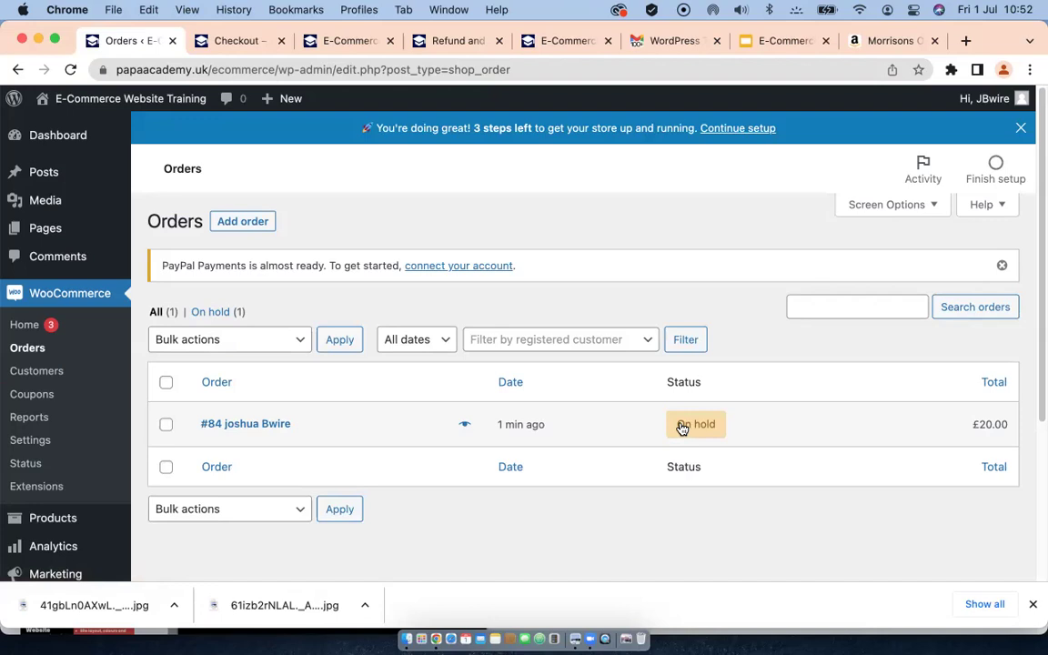
# Step: Open the new on-hold order #84 and review its details
pyautogui.click(682, 428)
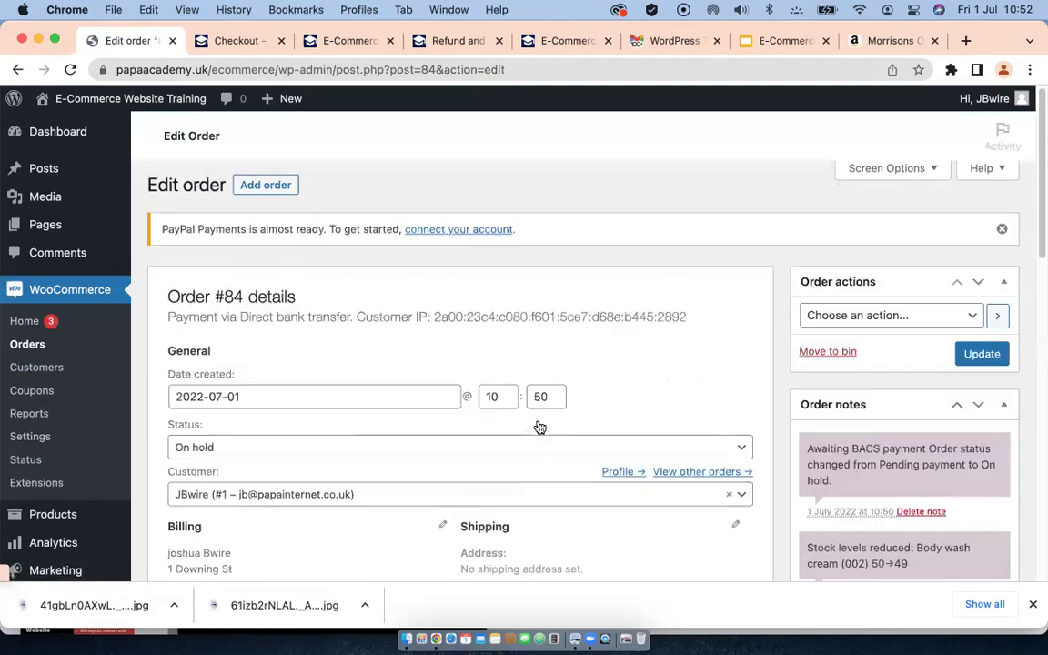
pyautogui.scroll(-3, 570, 368)
pyautogui.scroll(-5, 570, 367)
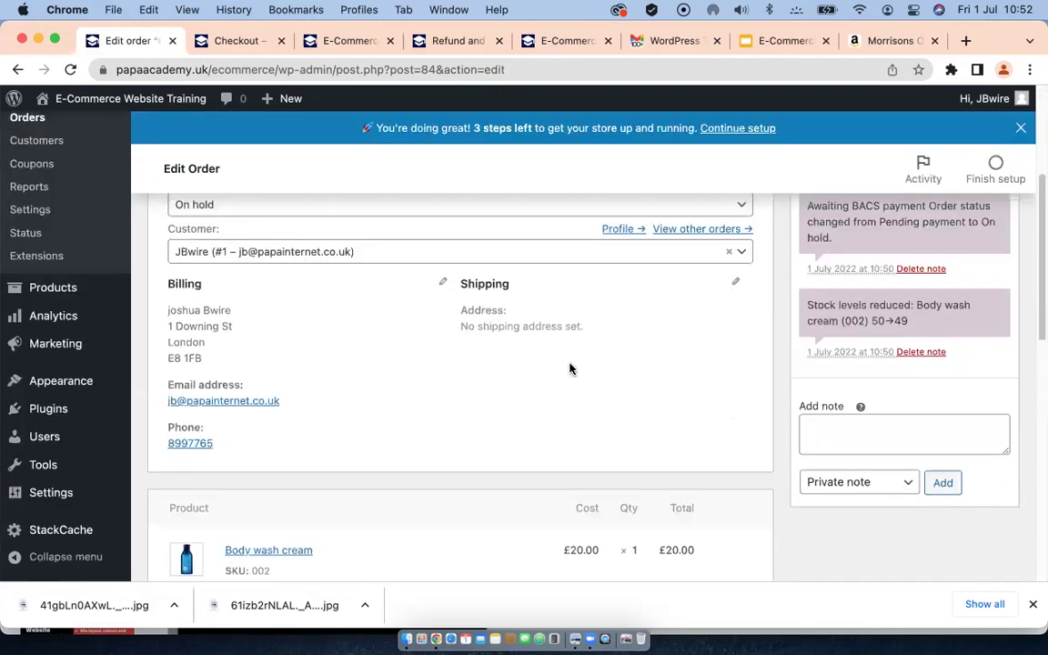
pyautogui.scroll(1, 355, 322)
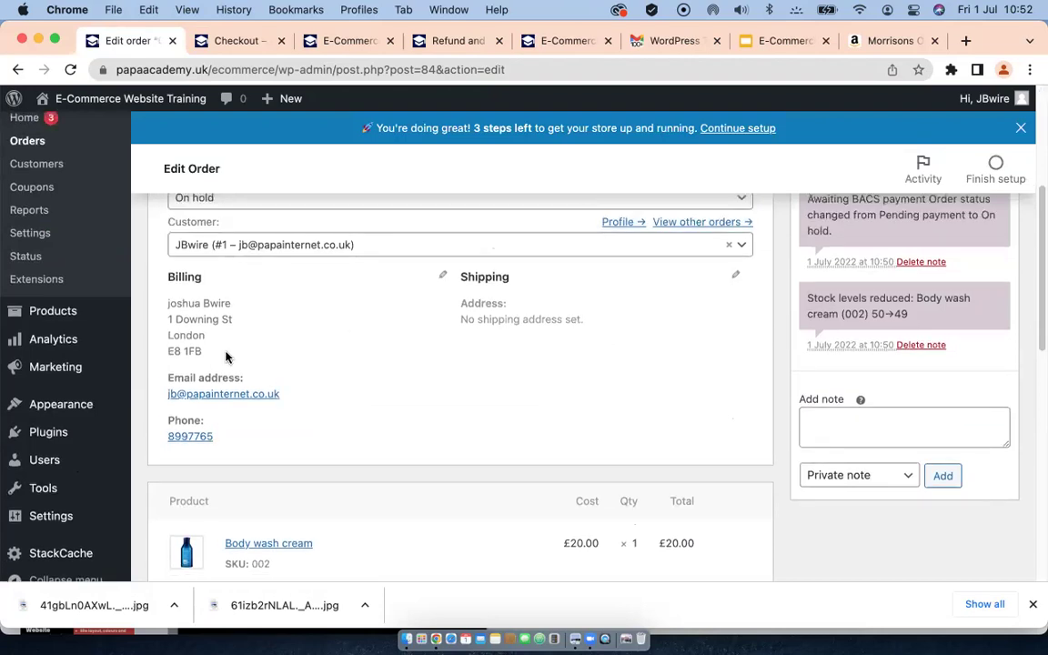
pyautogui.scroll(-5, 325, 347)
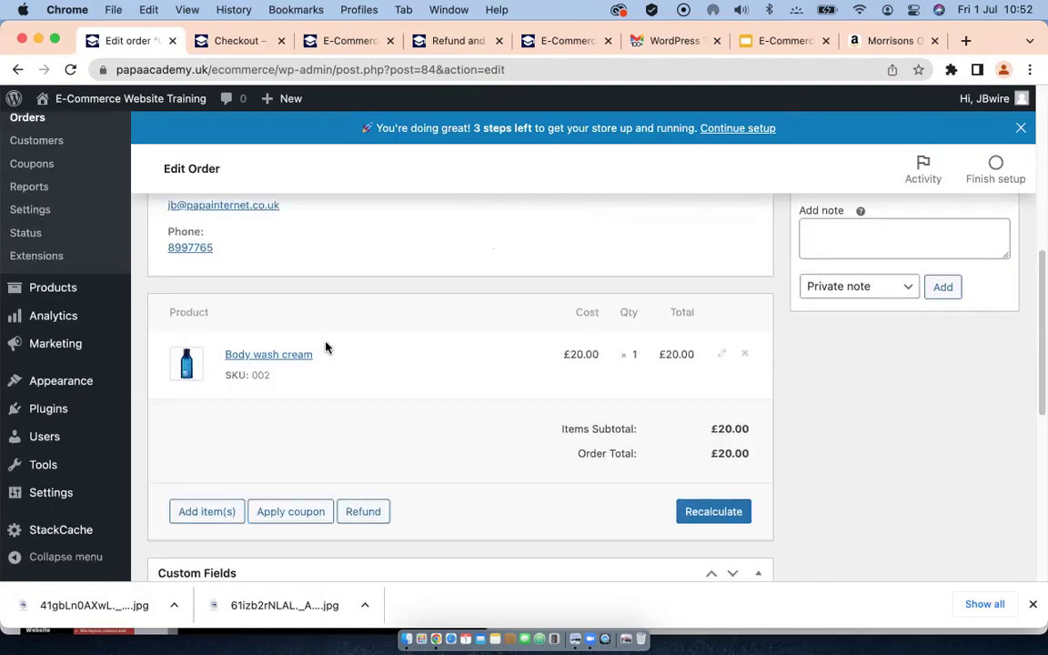
pyautogui.scroll(-4, 326, 348)
pyautogui.scroll(5, 326, 347)
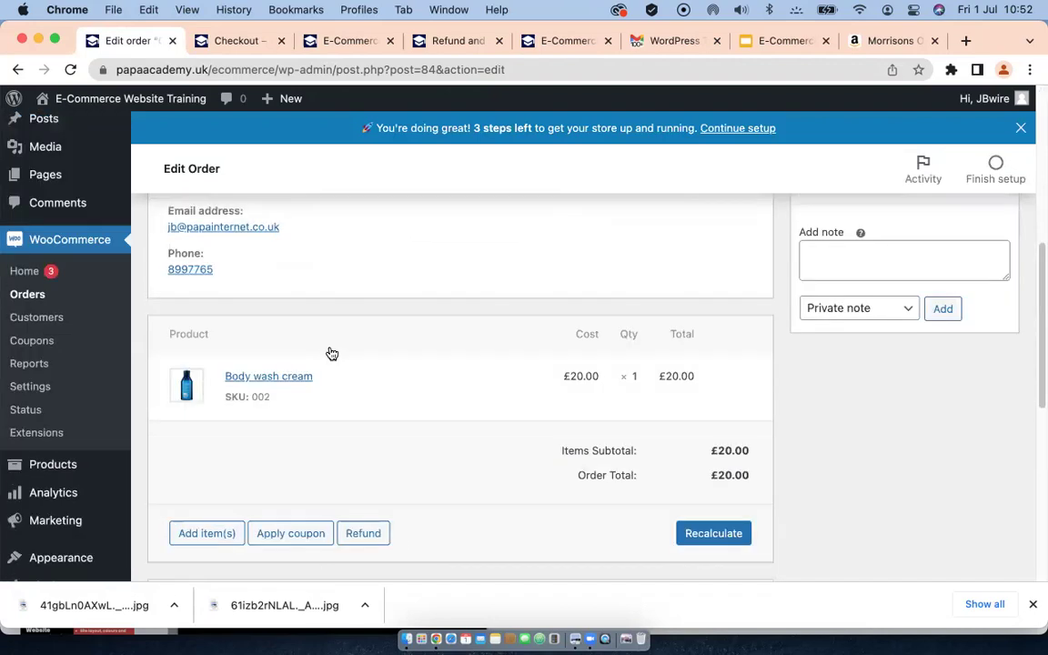
pyautogui.scroll(3, 339, 349)
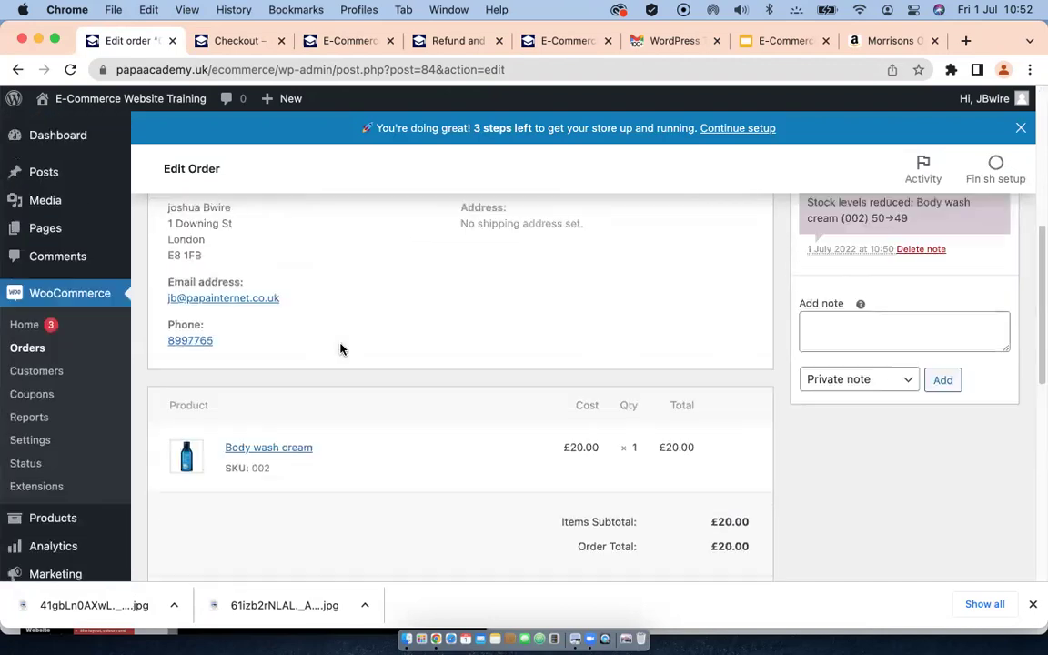
pyautogui.scroll(5, 341, 349)
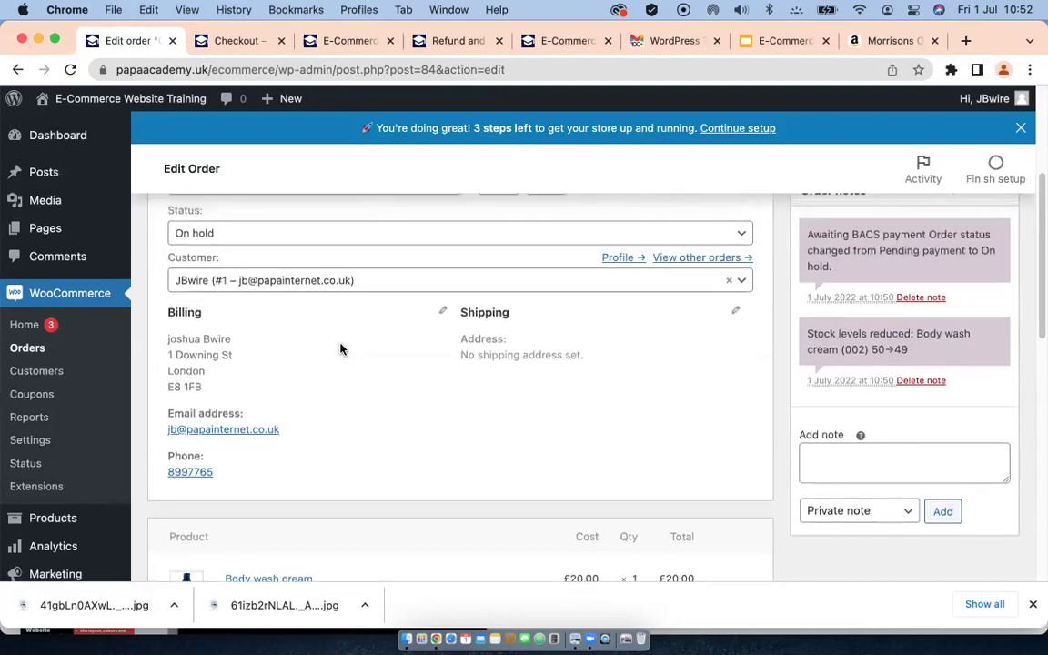
pyautogui.scroll(2, 391, 377)
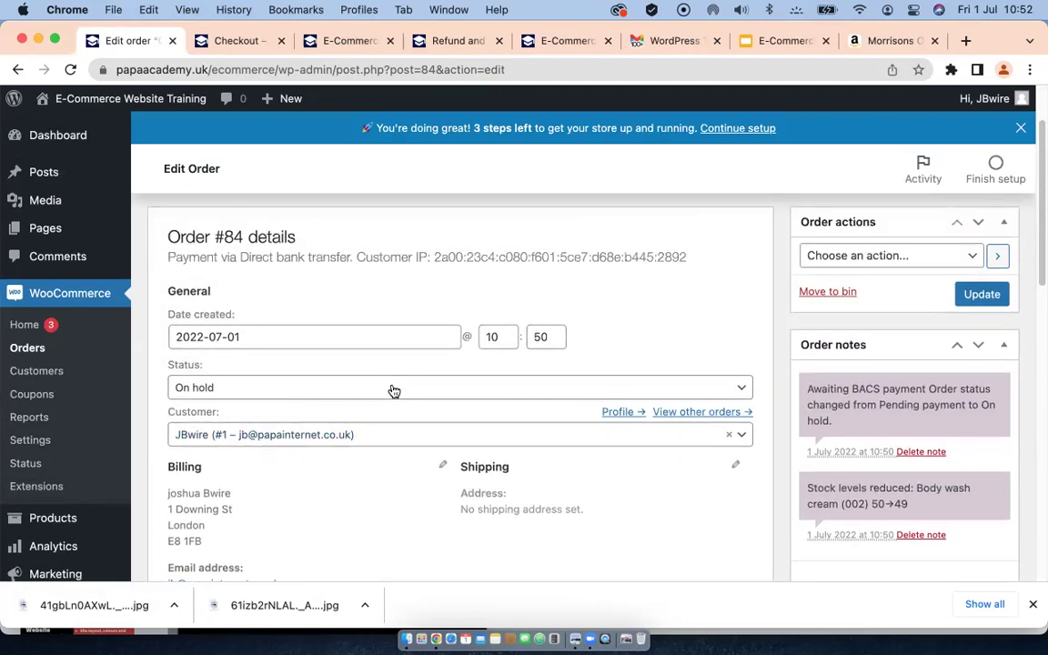
# Step: Set order #84's status to Completed, update it, and return to the orders list
pyautogui.click(508, 385)
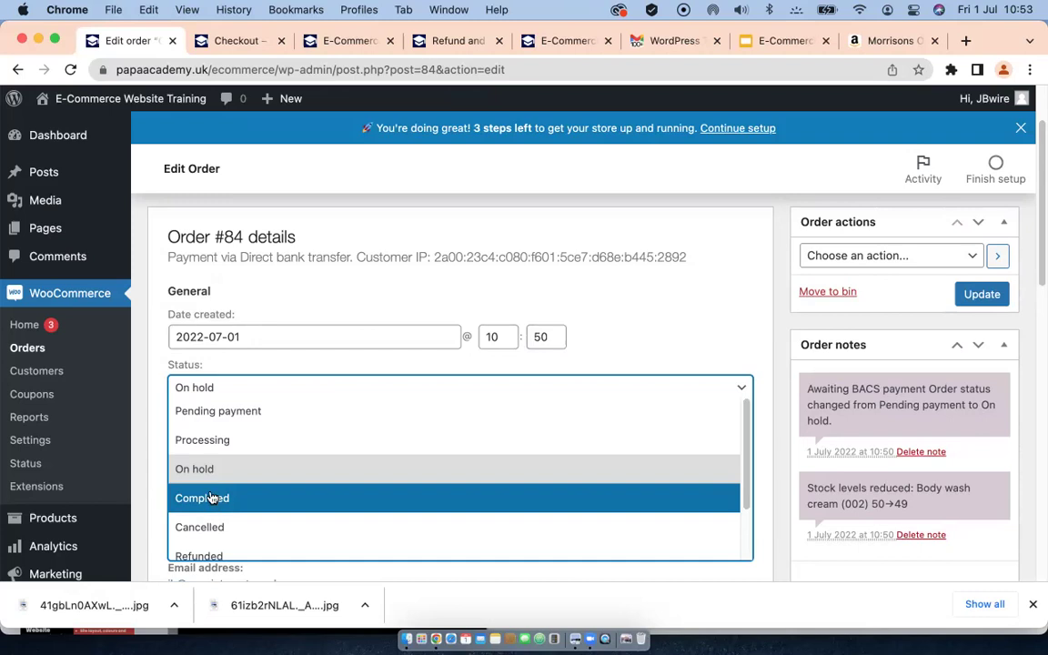
pyautogui.click(215, 499)
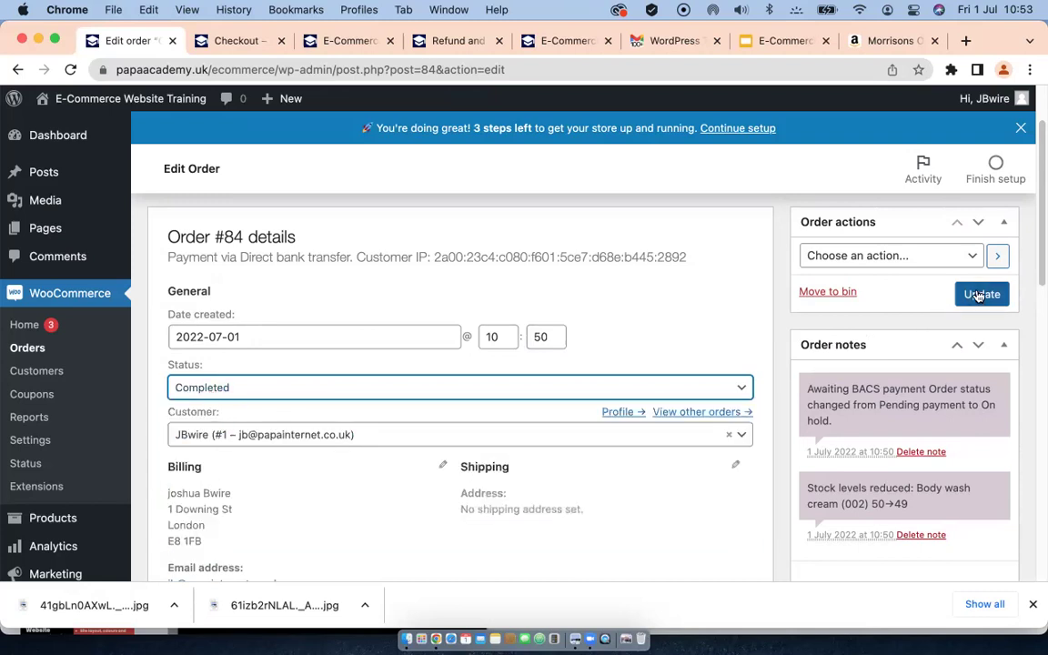
pyautogui.click(973, 255)
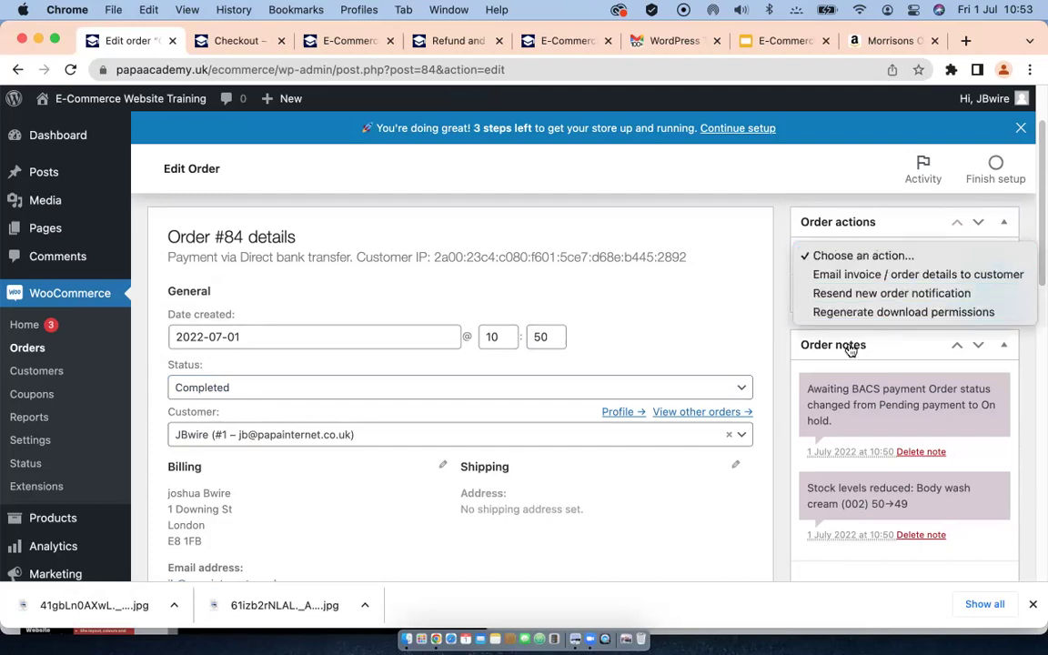
pyautogui.click(787, 364)
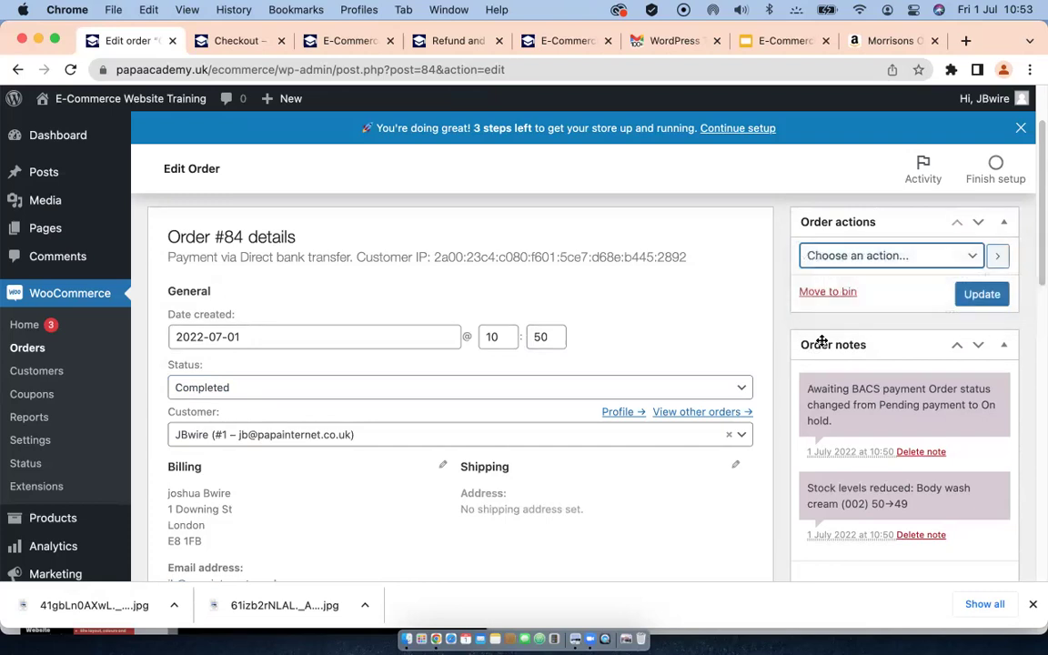
pyautogui.click(988, 297)
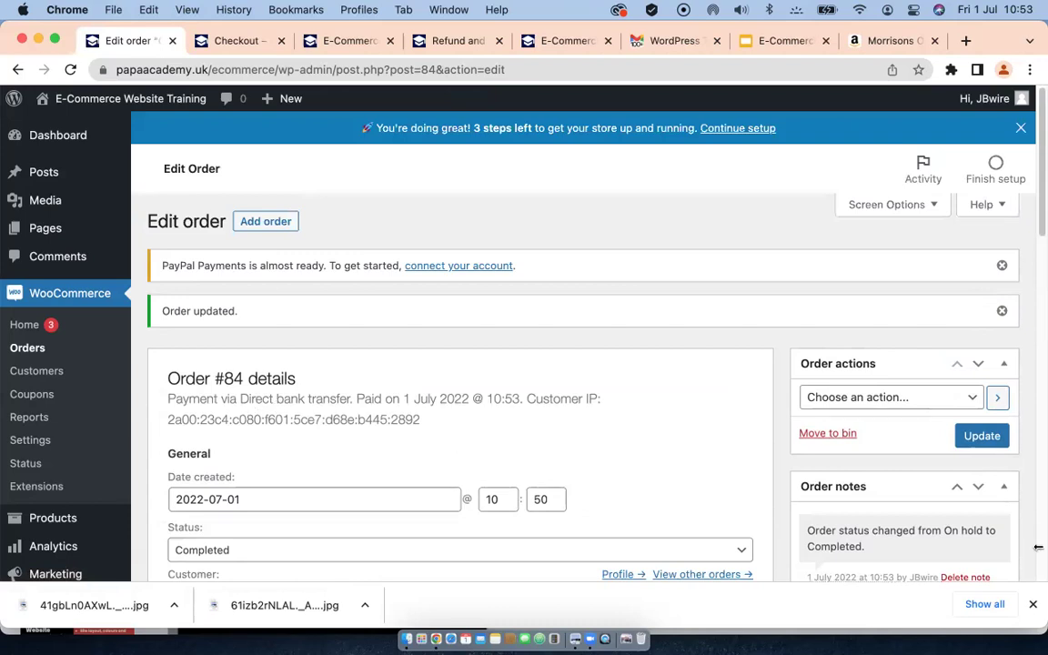
pyautogui.click(27, 352)
pyautogui.scroll(-2, 342, 414)
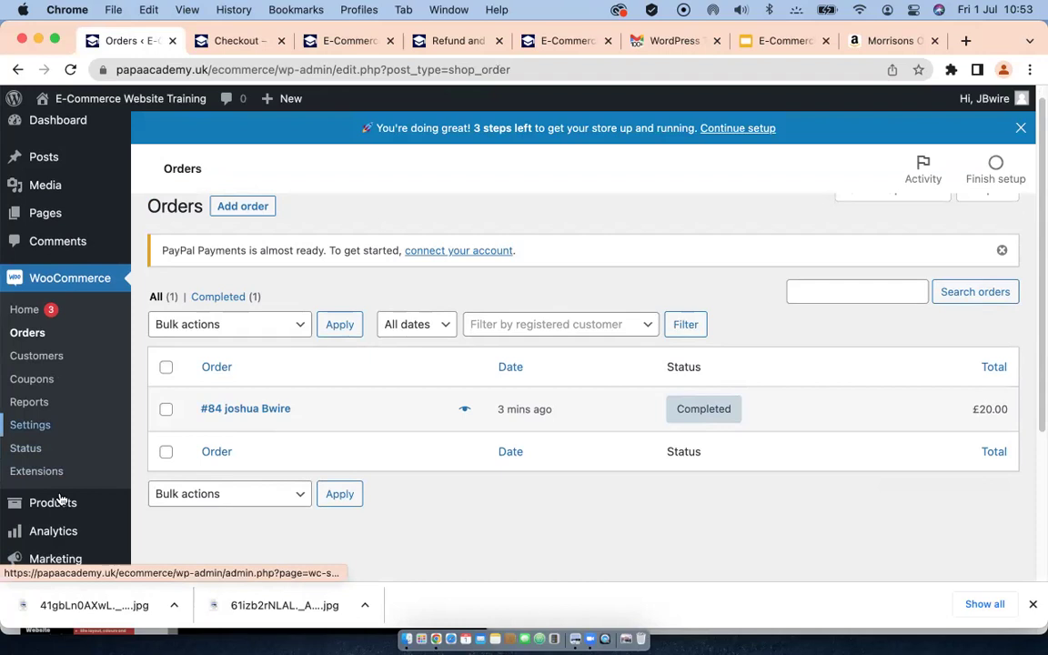
pyautogui.scroll(-3, 56, 491)
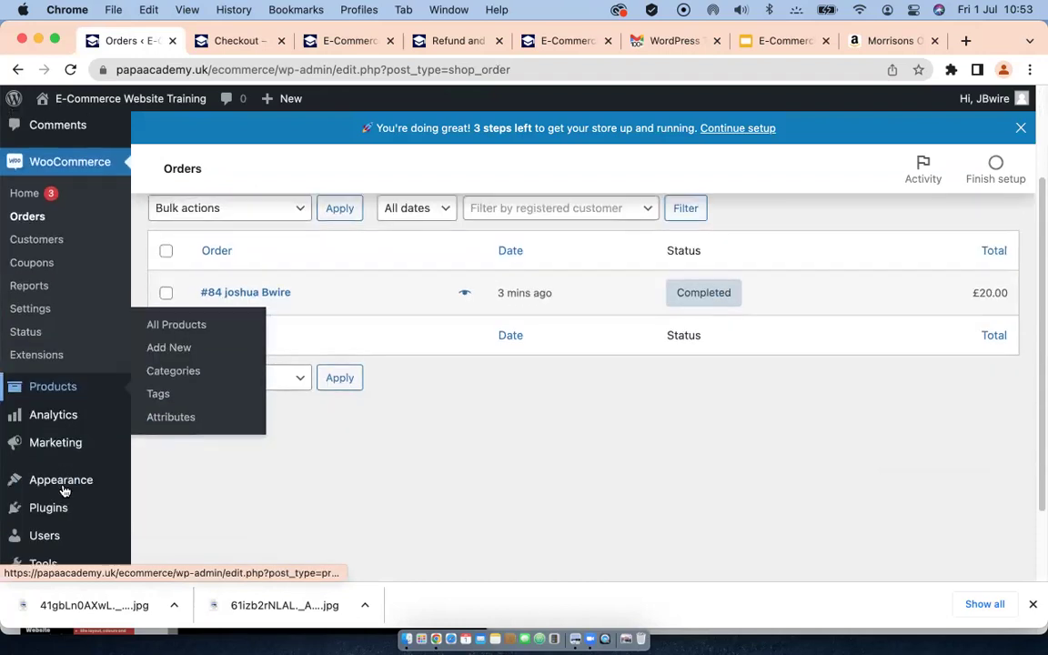
pyautogui.click(43, 415)
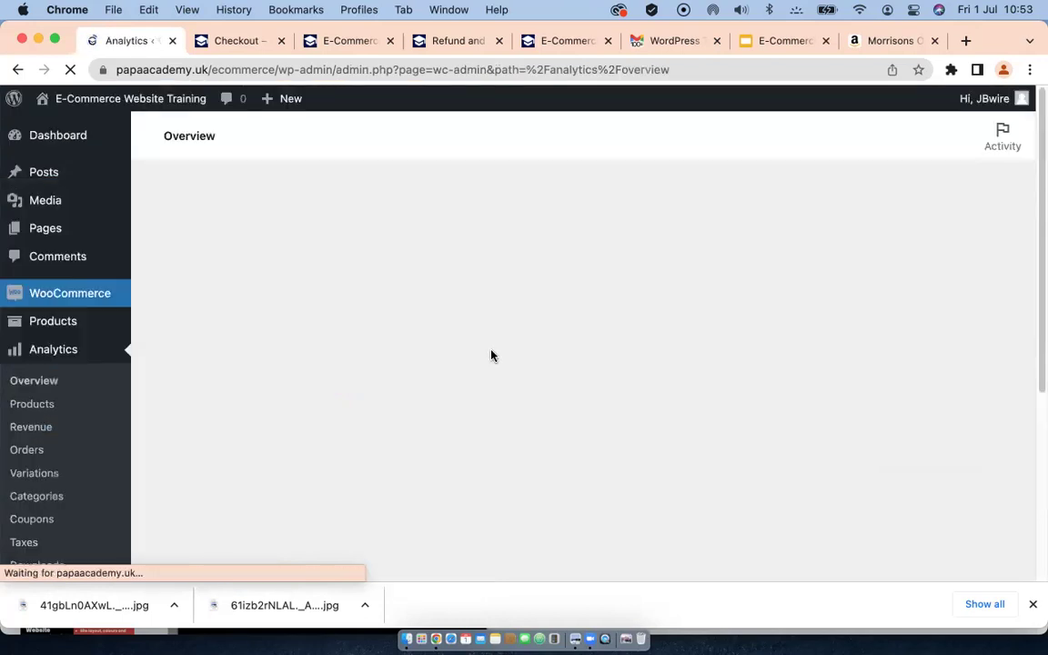
# Step: Review the Analytics Overview tiles: £20.00 total and net sales, 1 order, 1 product sold
pyautogui.scroll(-2, 491, 355)
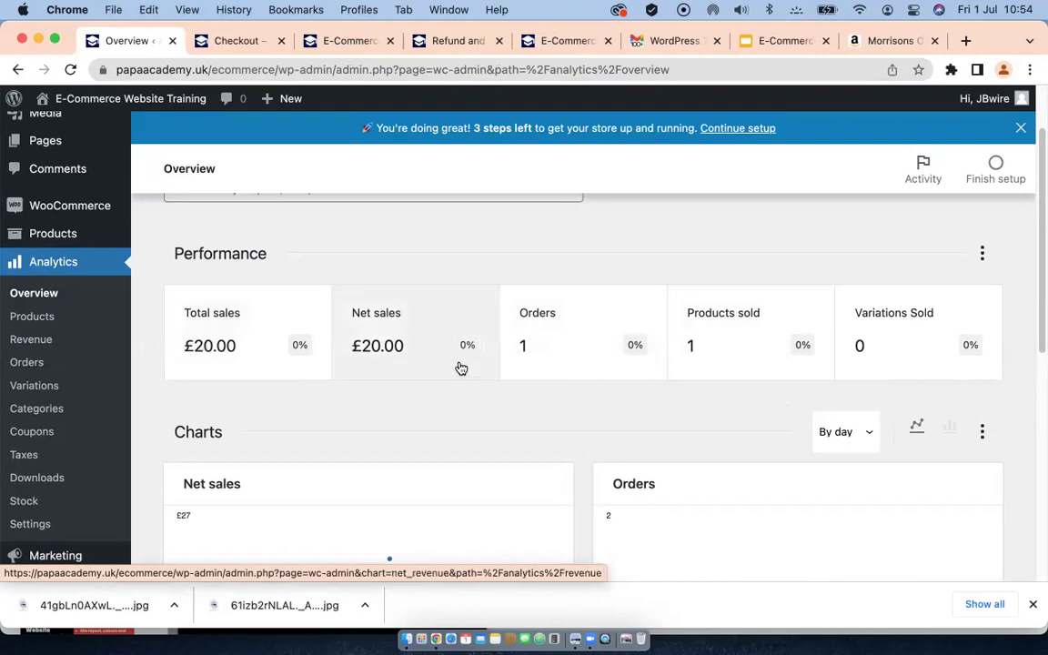
pyautogui.scroll(-1, 431, 353)
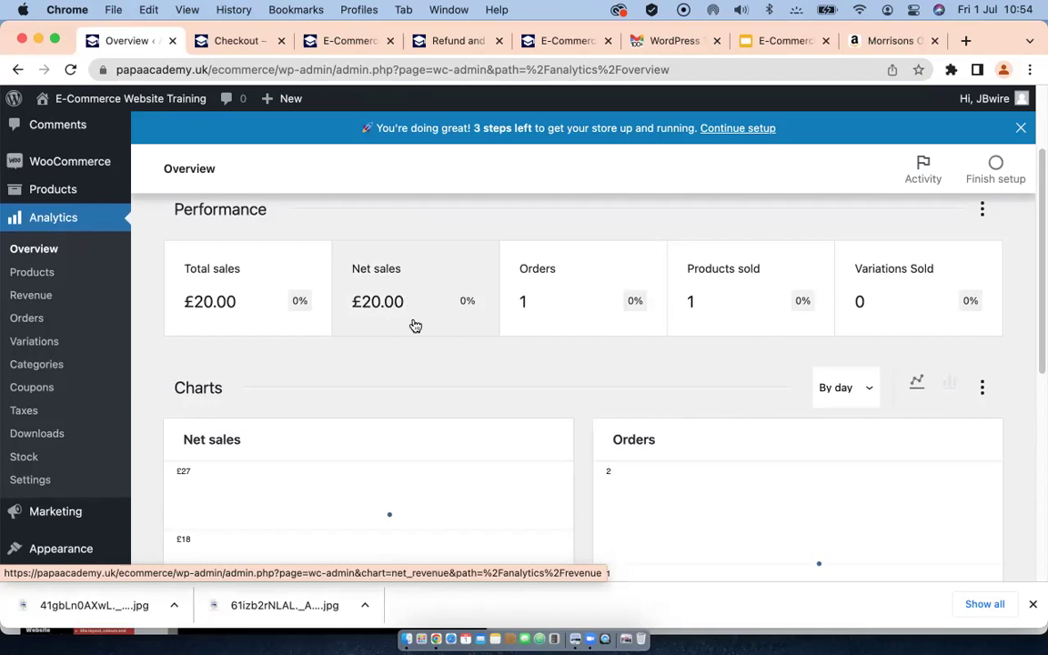
pyautogui.scroll(-1, 419, 329)
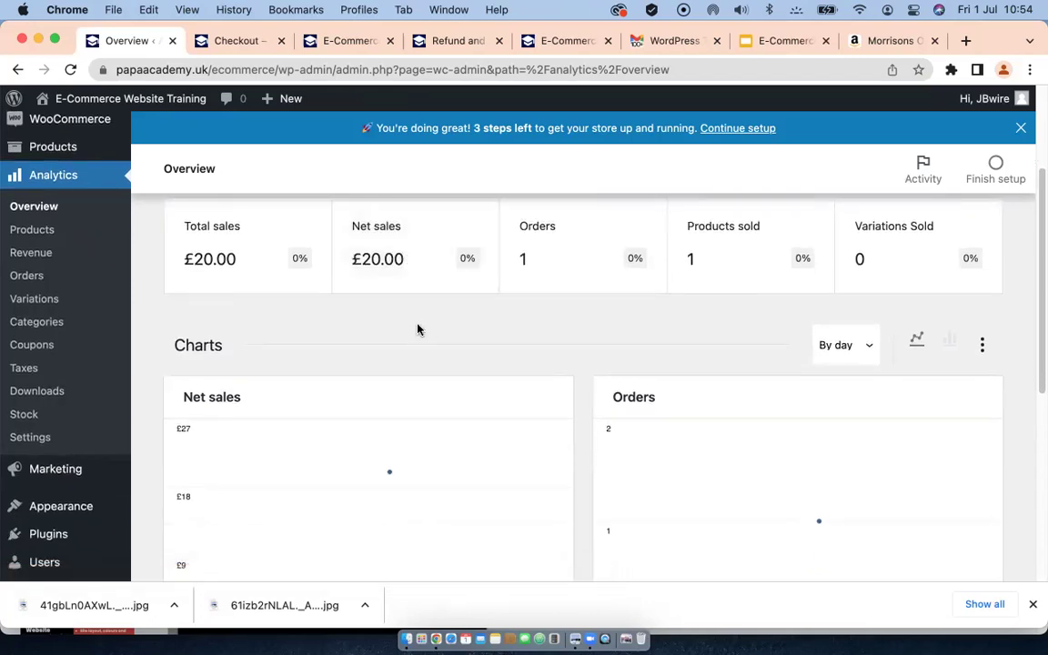
pyautogui.scroll(-1, 421, 329)
pyautogui.scroll(2, 255, 264)
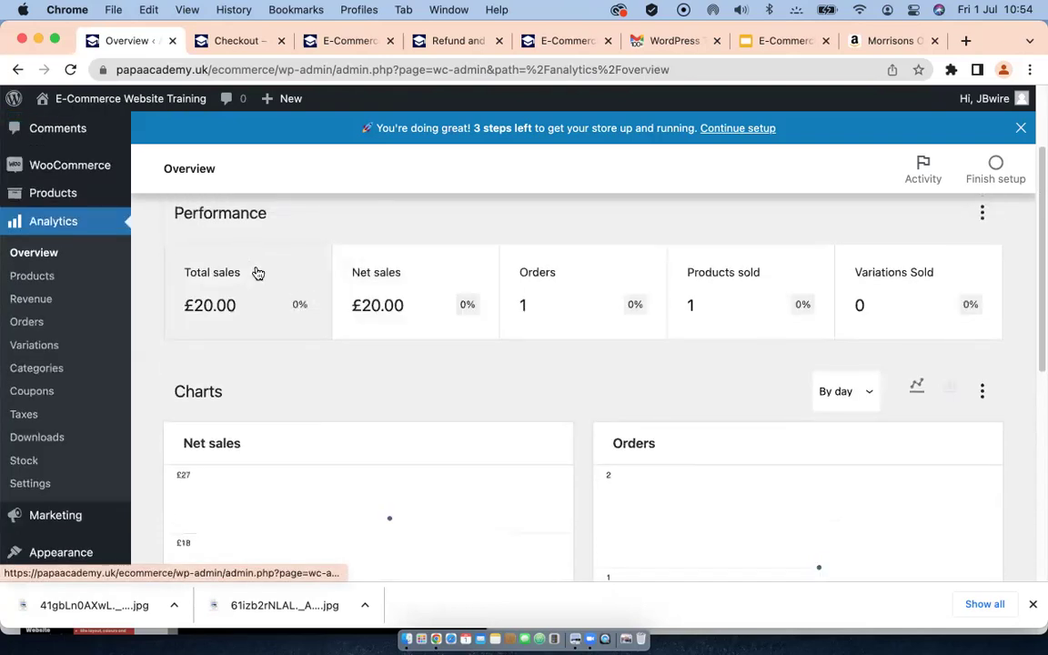
pyautogui.scroll(-4, 501, 400)
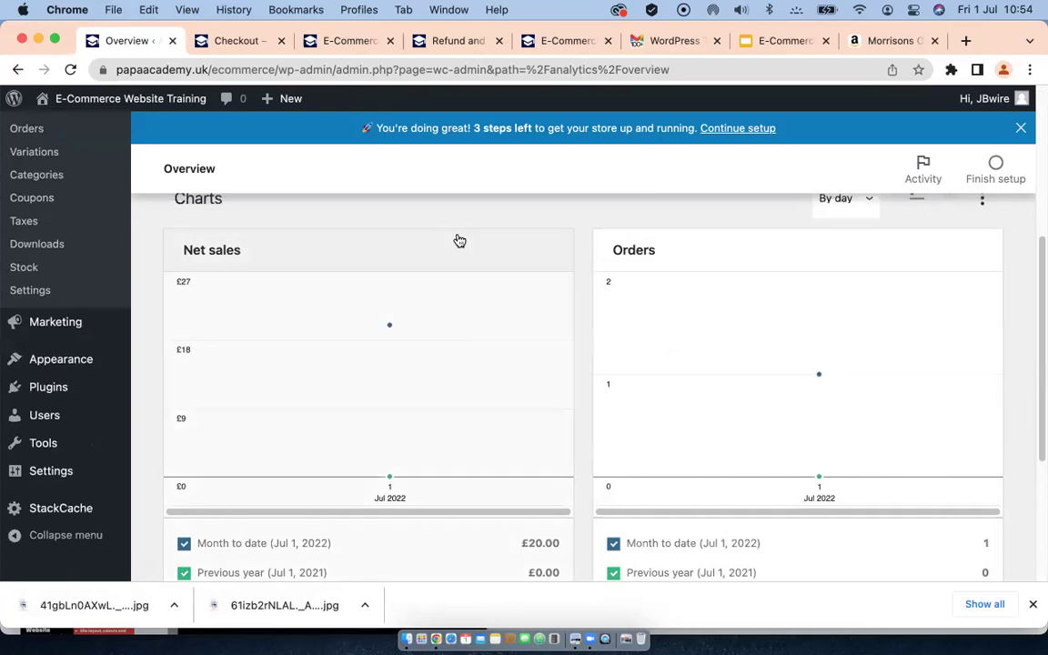
pyautogui.scroll(3, 461, 241)
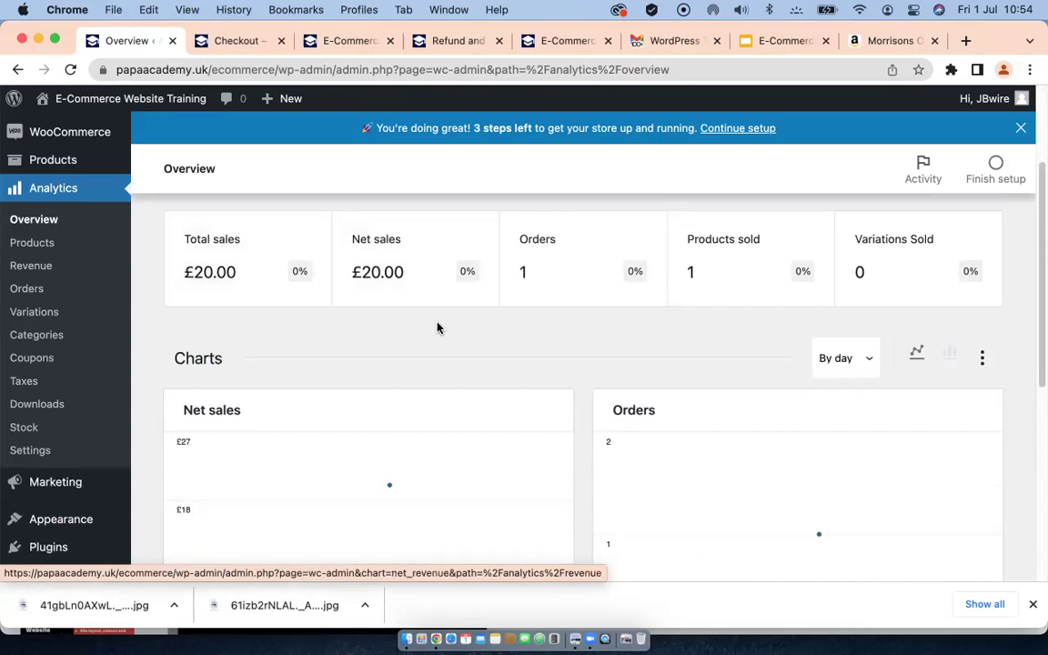
pyautogui.scroll(-5, 435, 329)
pyautogui.scroll(5, 11, 277)
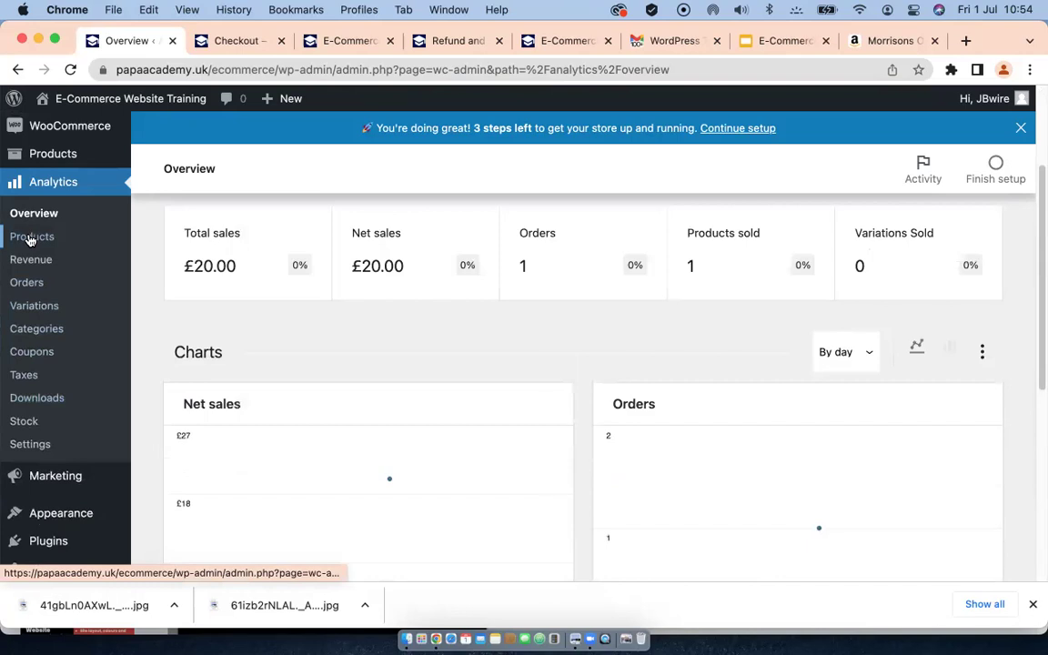
pyautogui.click(15, 237)
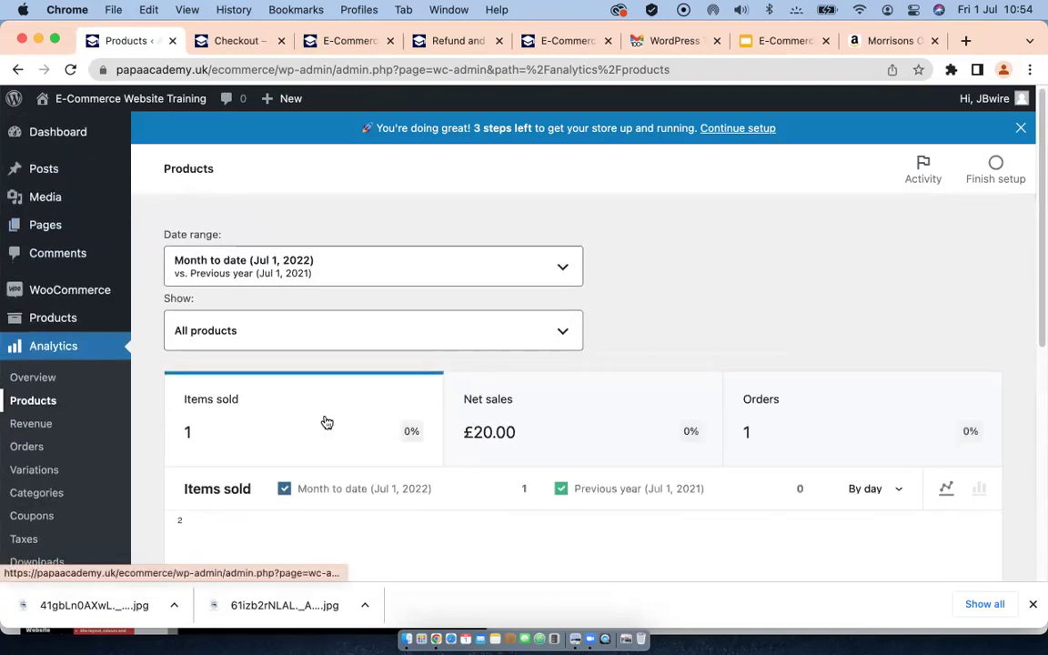
# Step: Review the Products report table showing Body wash with 1 item sold and £20.00 net sales
pyautogui.scroll(-2, 325, 423)
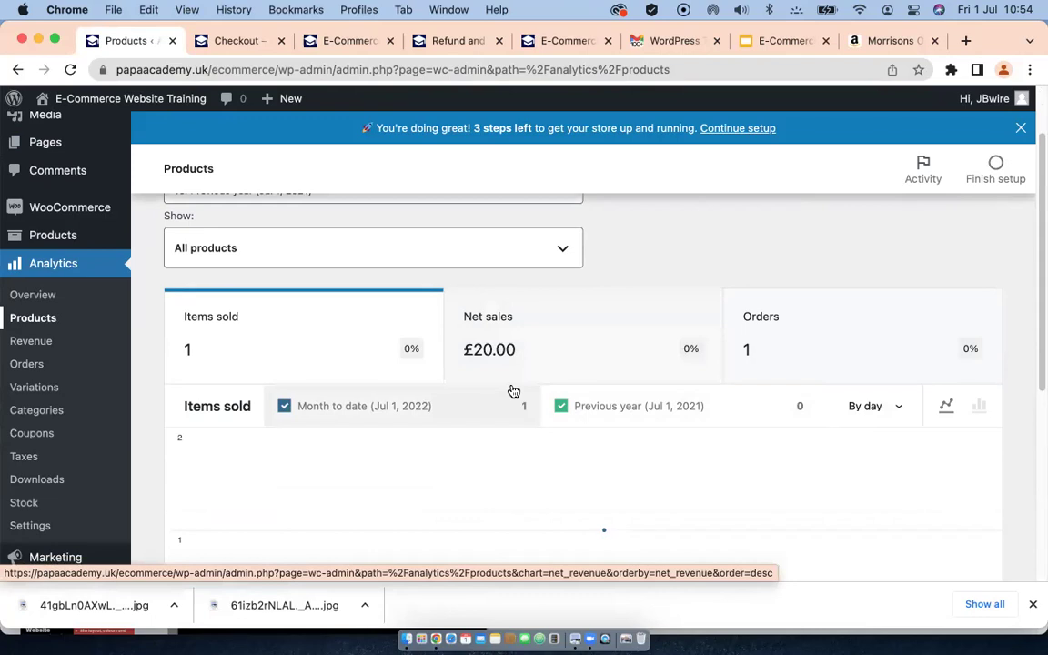
pyautogui.scroll(-8, 513, 391)
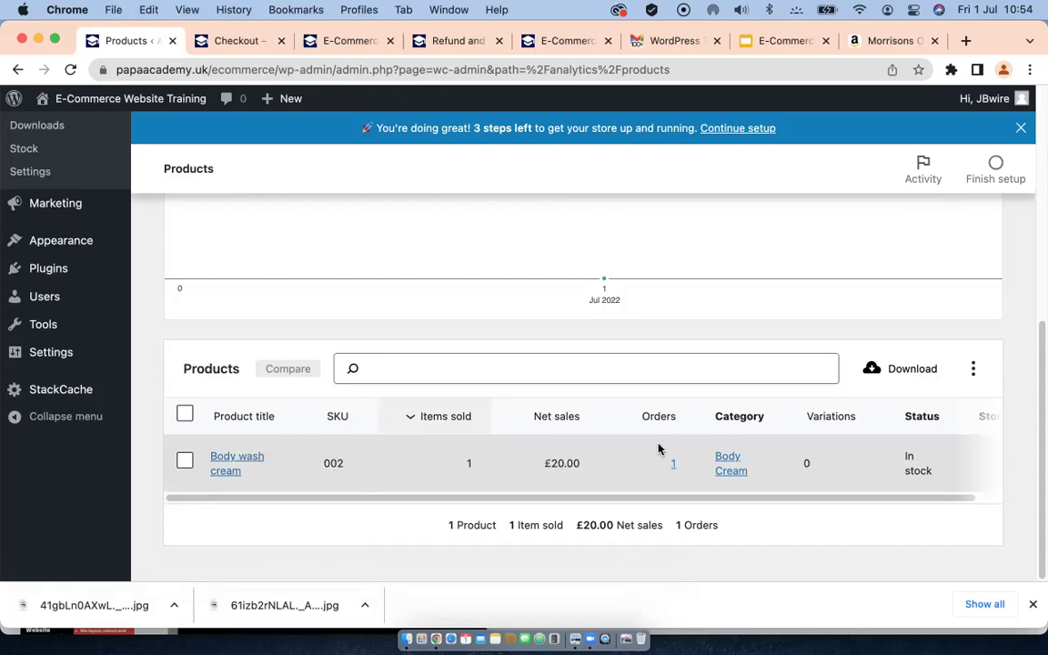
pyautogui.scroll(5, 73, 323)
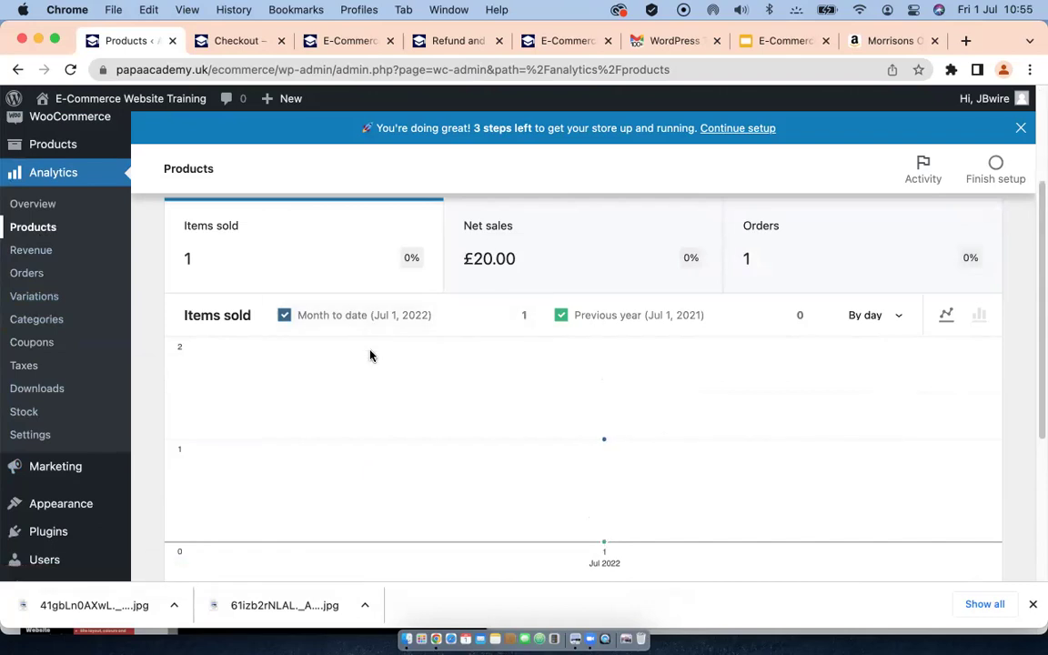
pyautogui.scroll(1, 59, 300)
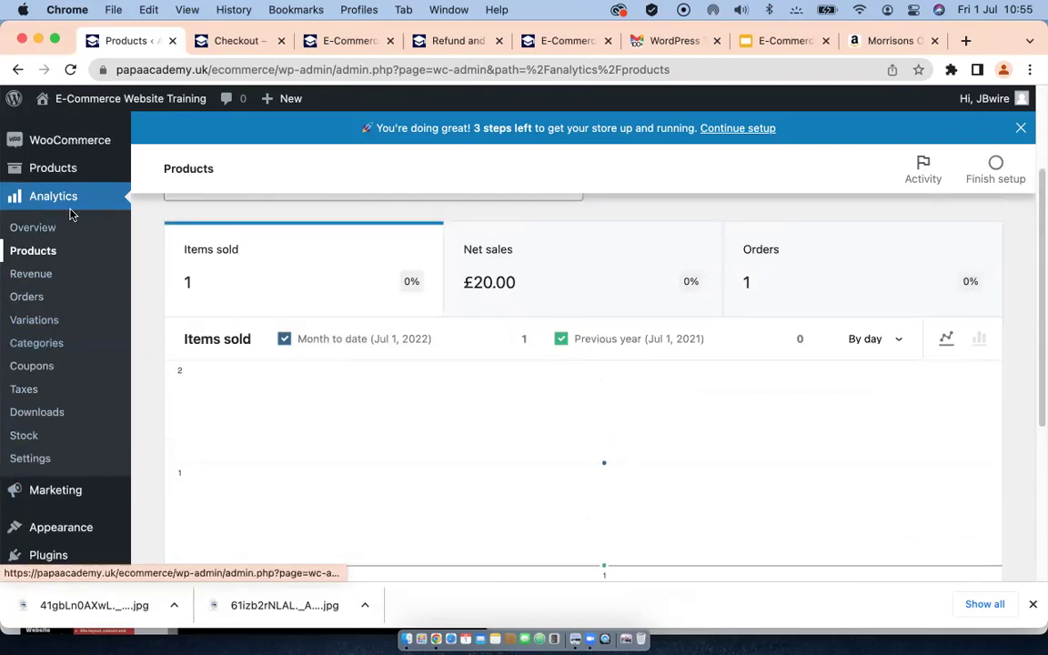
pyautogui.moveTo(43, 170)
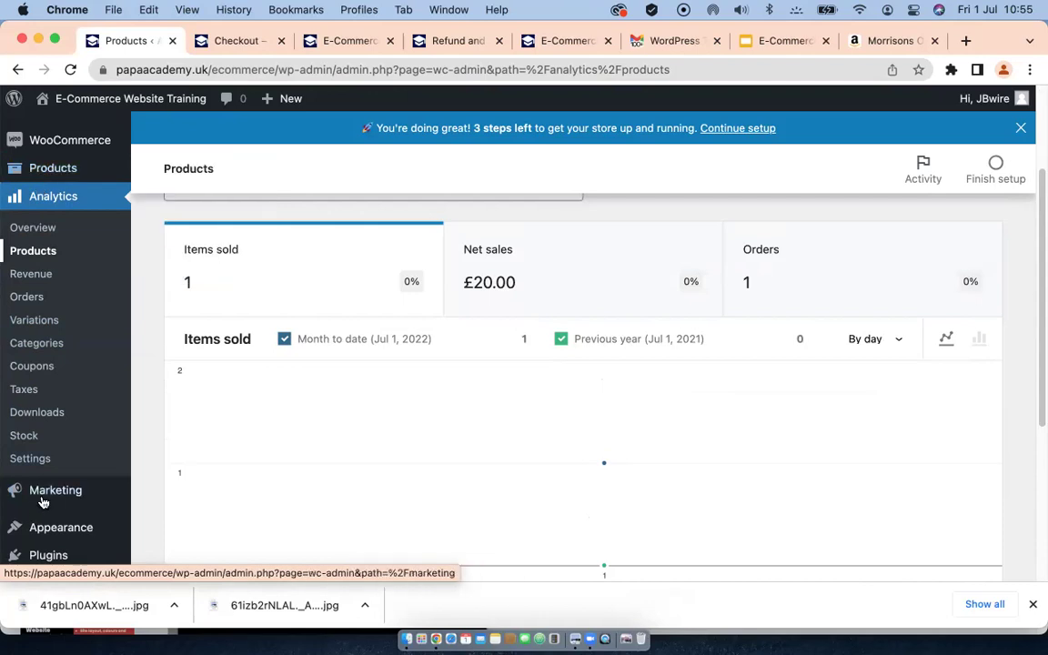
pyautogui.moveTo(41, 496)
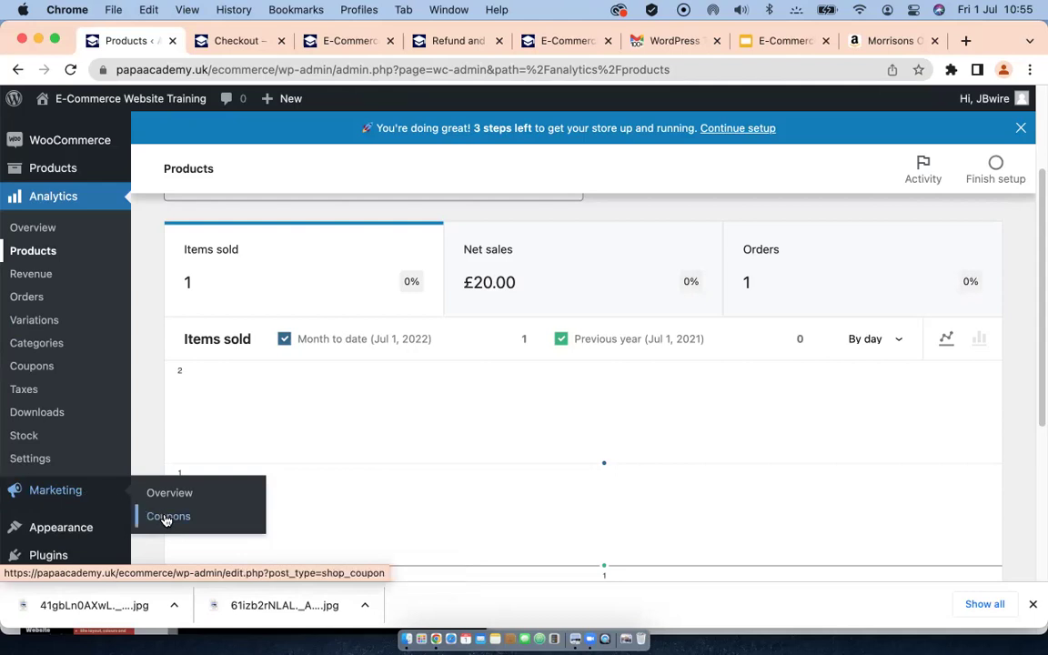
# Step: Create the first coupon from Marketing > Coupons and enter the code Summer50
pyautogui.click(165, 517)
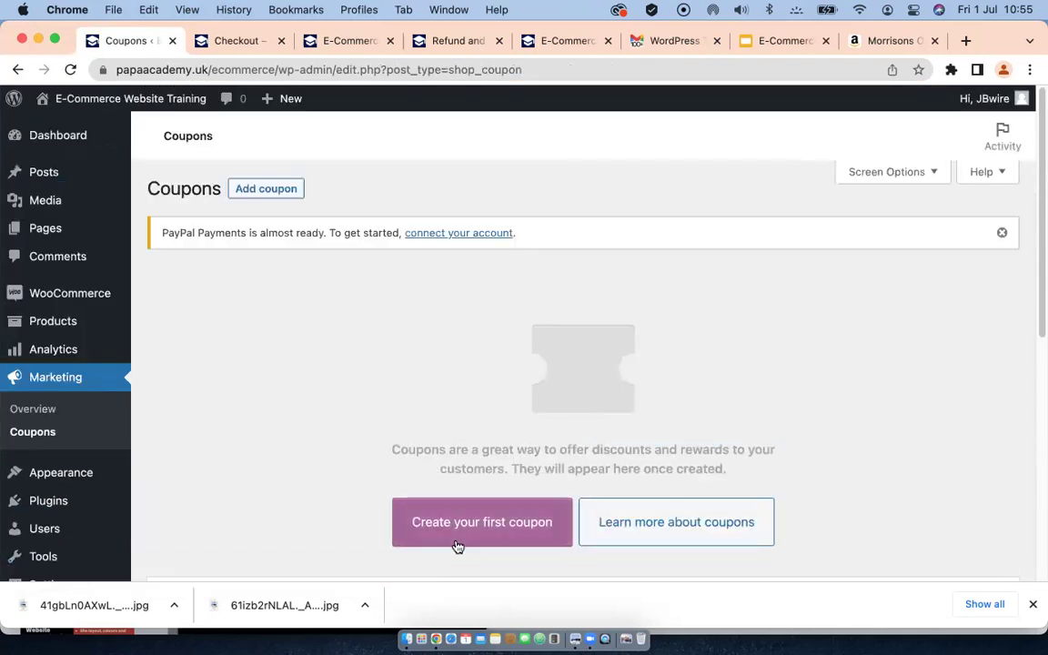
pyautogui.click(444, 537)
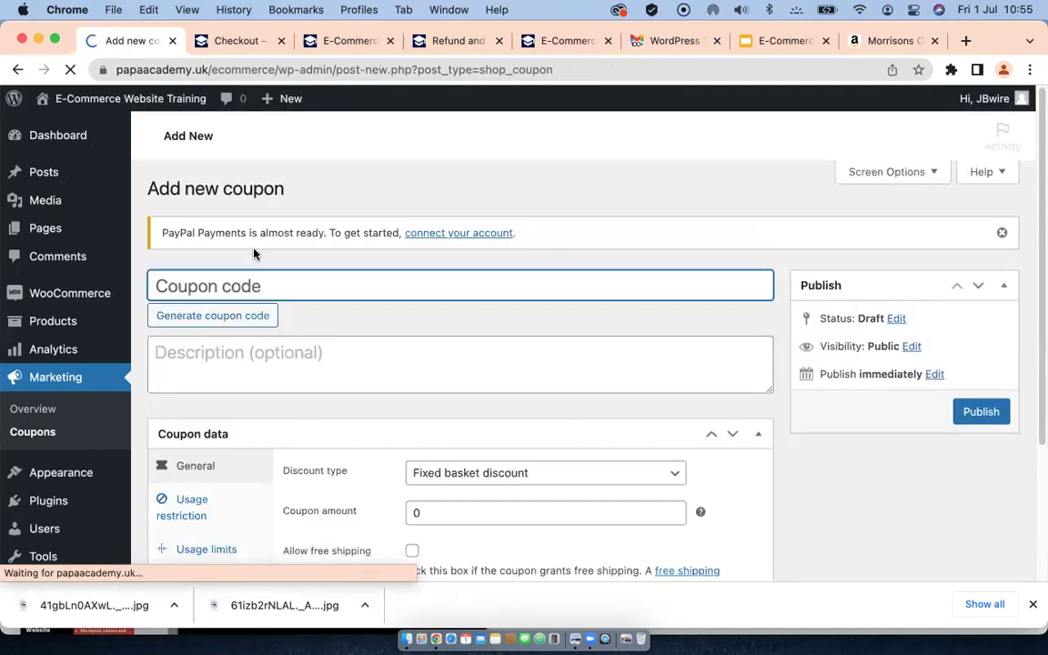
pyautogui.write('S')
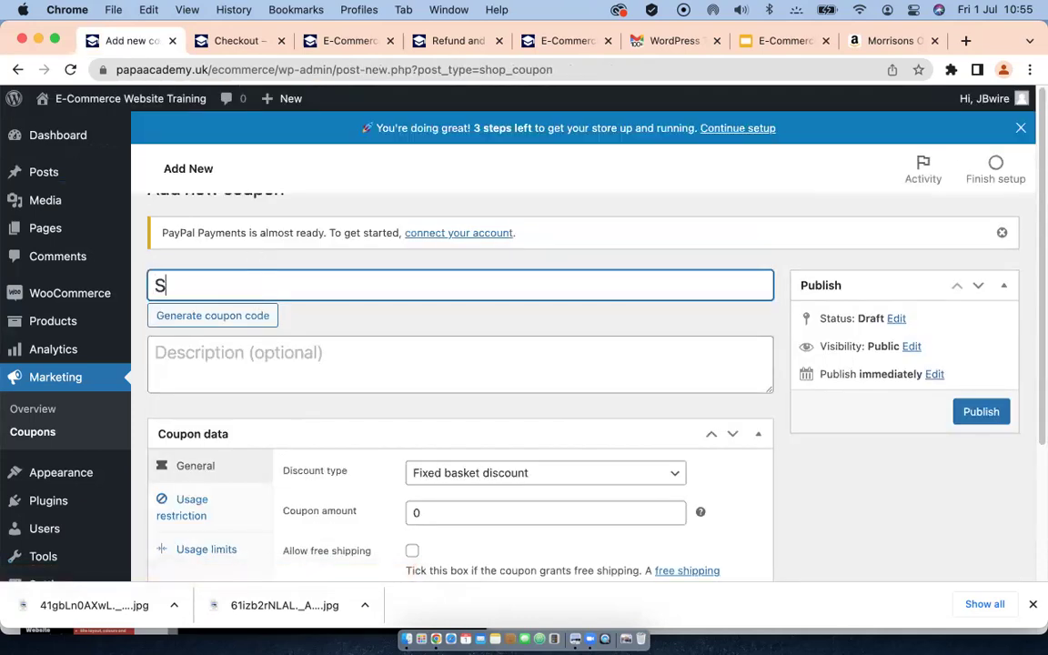
pyautogui.press('BackSpace')
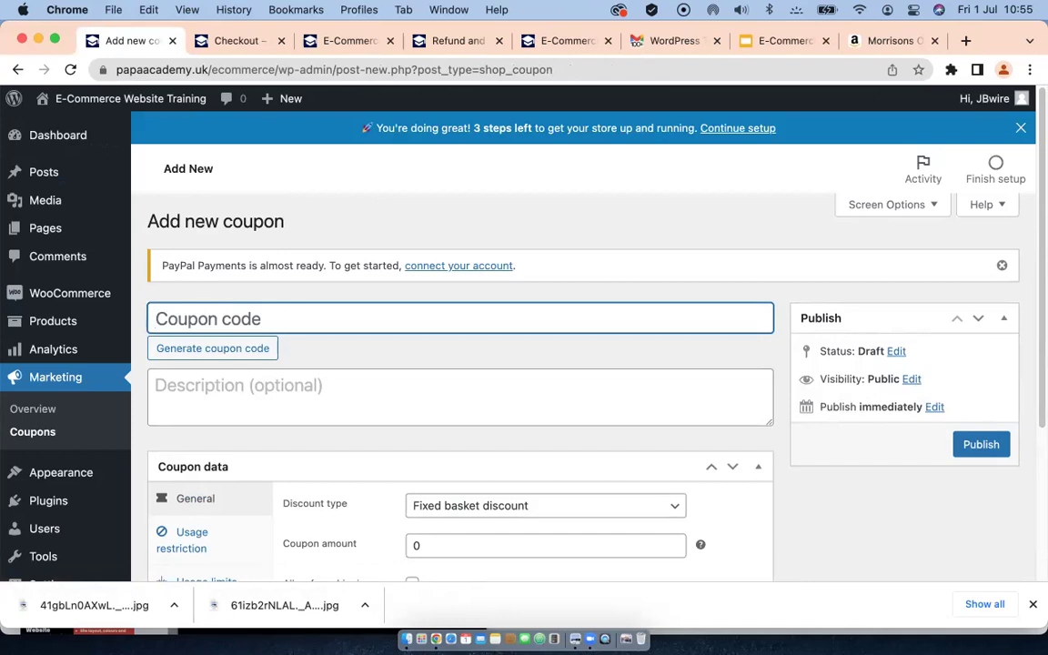
pyautogui.write('50')
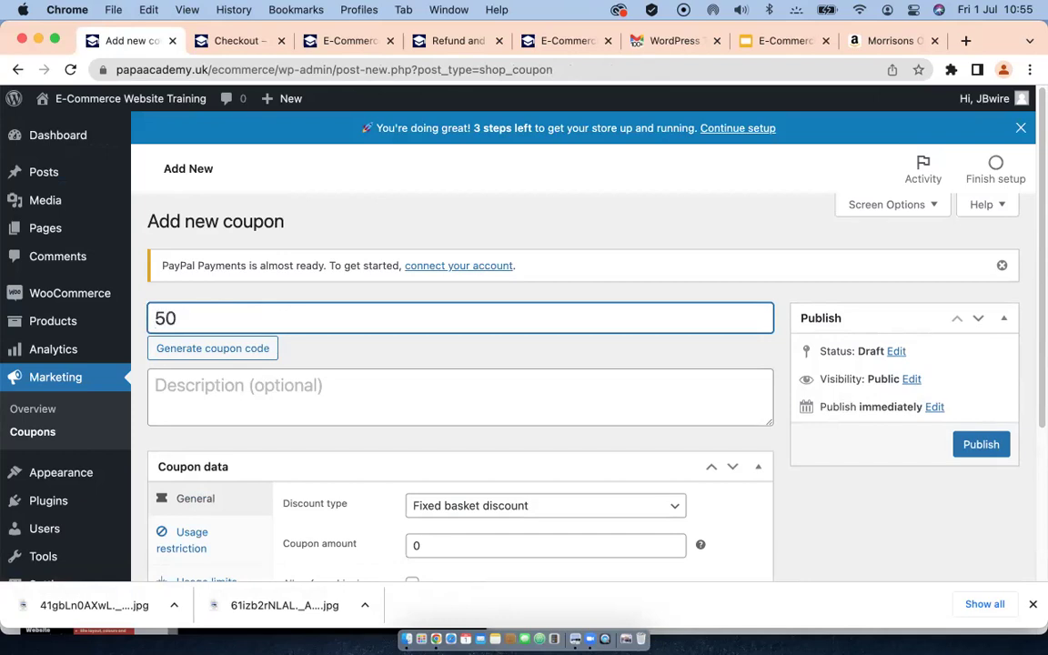
pyautogui.press('BackSpace')
pyautogui.press('BackSpace')
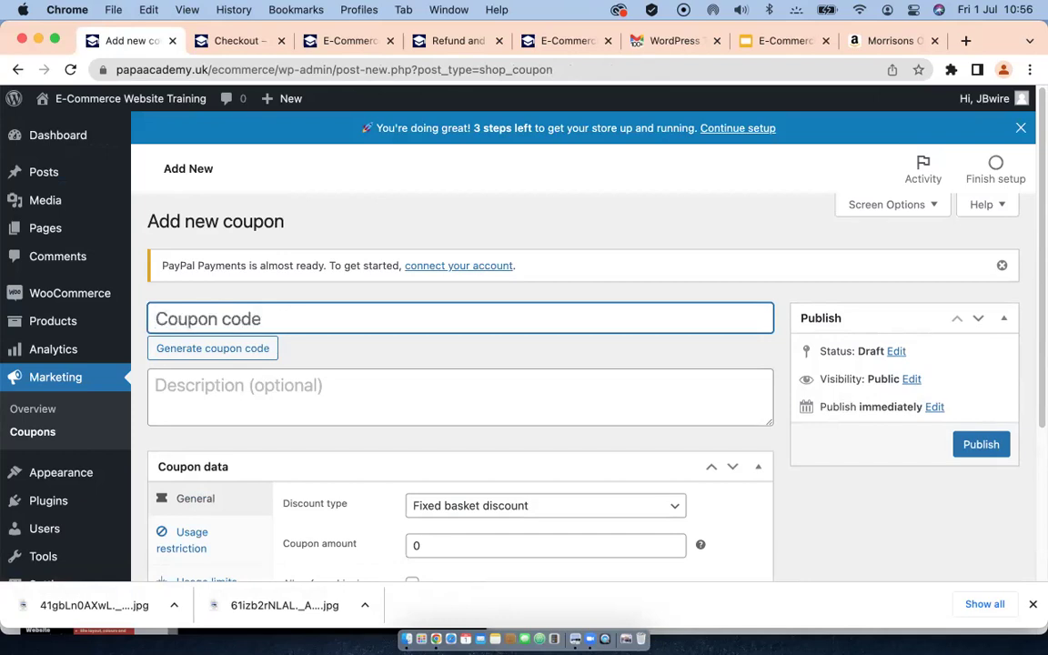
pyautogui.write('Summer')
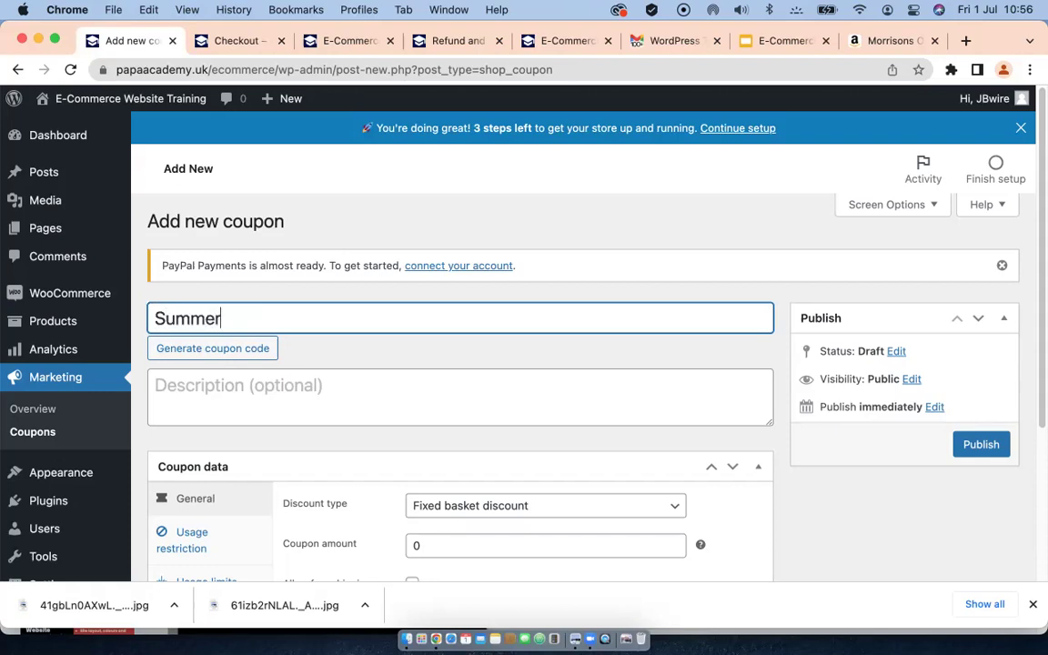
pyautogui.write('50')
pyautogui.scroll(-1, 348, 371)
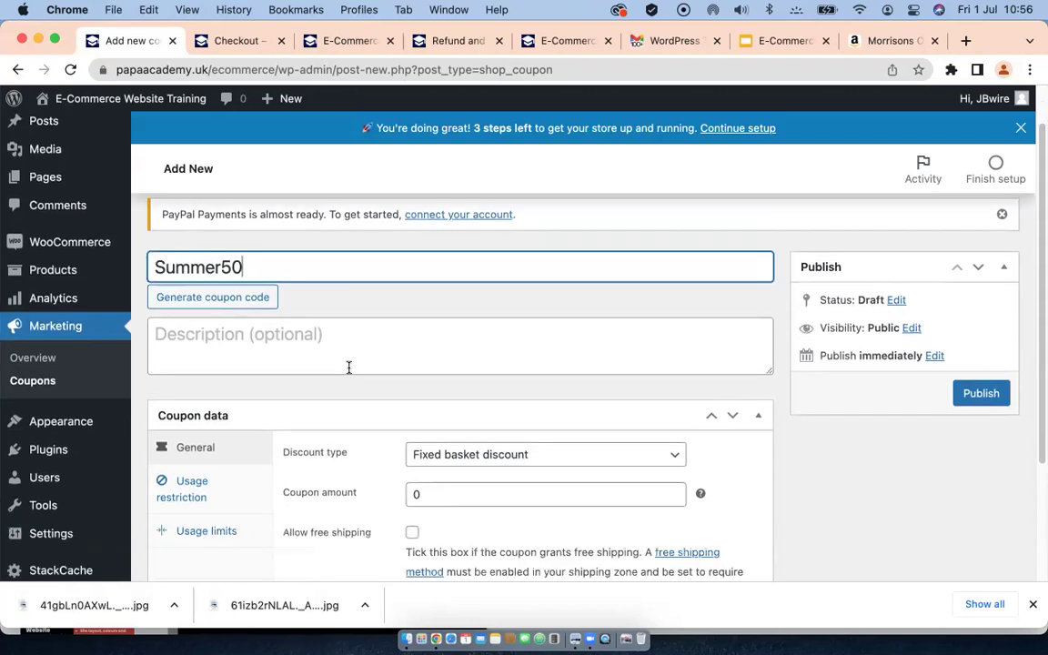
pyautogui.scroll(-1, 324, 395)
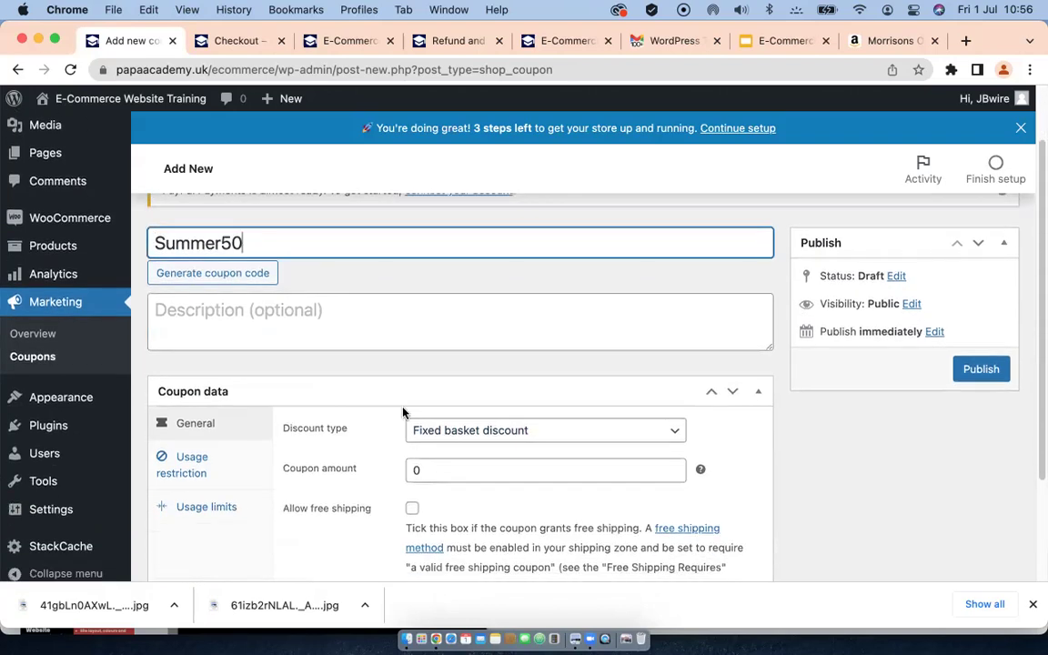
pyautogui.scroll(-1, 409, 373)
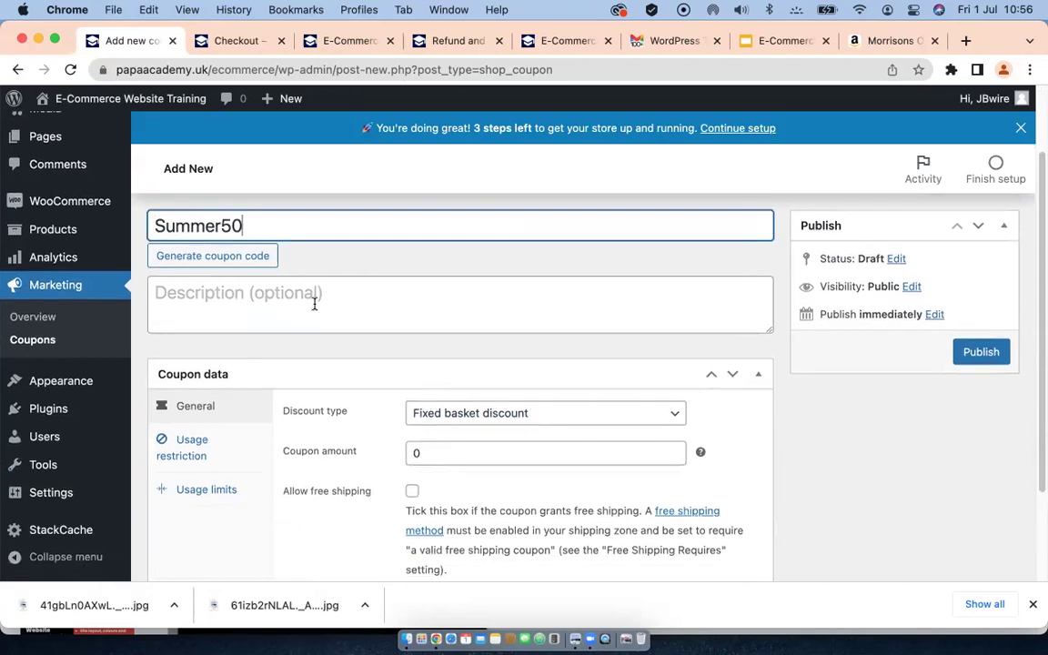
pyautogui.scroll(-1, 339, 365)
# Step: Give the coupon the description 'summer discount'
pyautogui.click(252, 285)
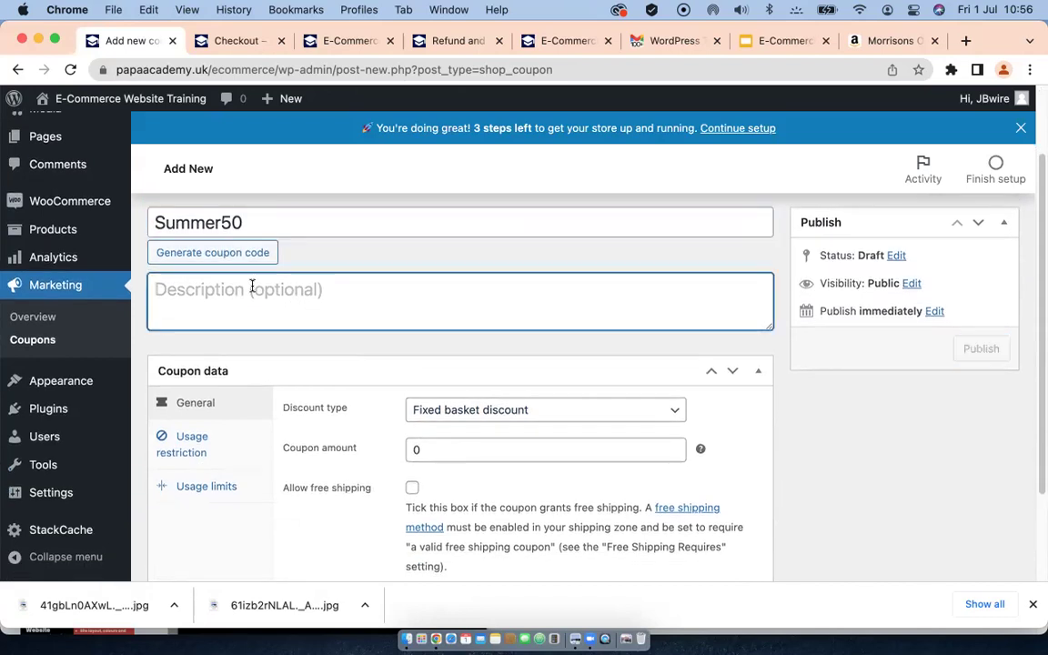
pyautogui.write('summer ')
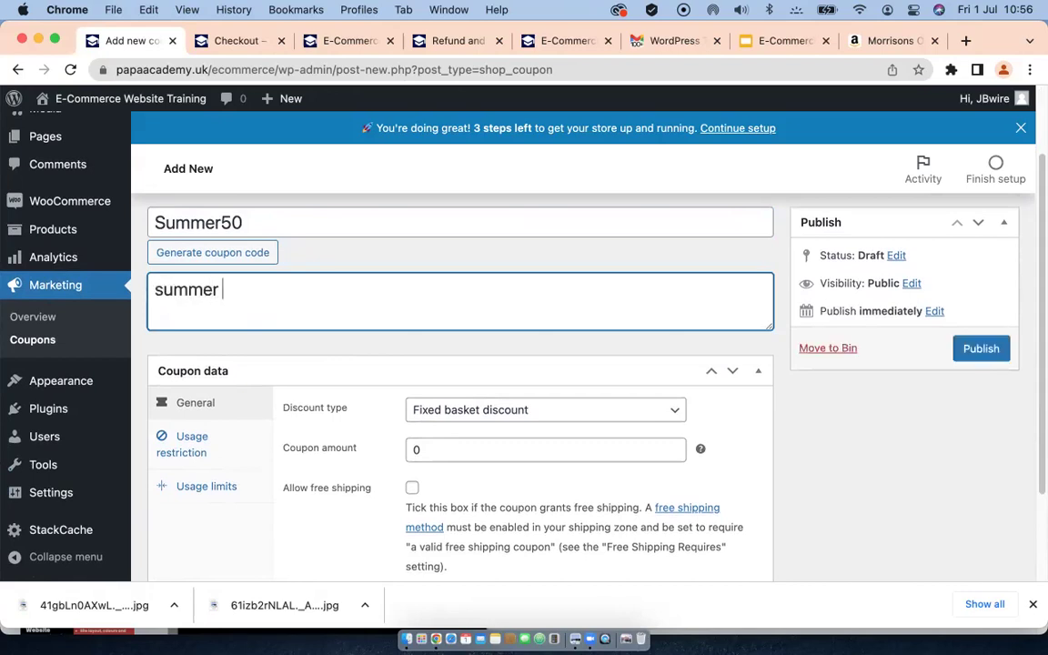
pyautogui.write('discount')
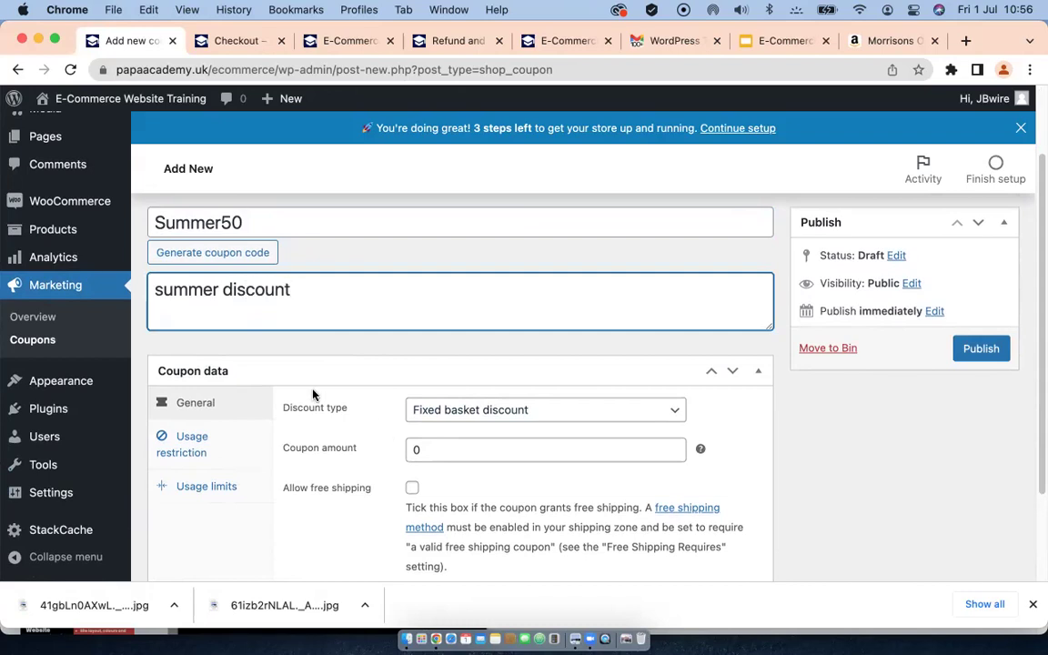
pyautogui.scroll(-3, 286, 355)
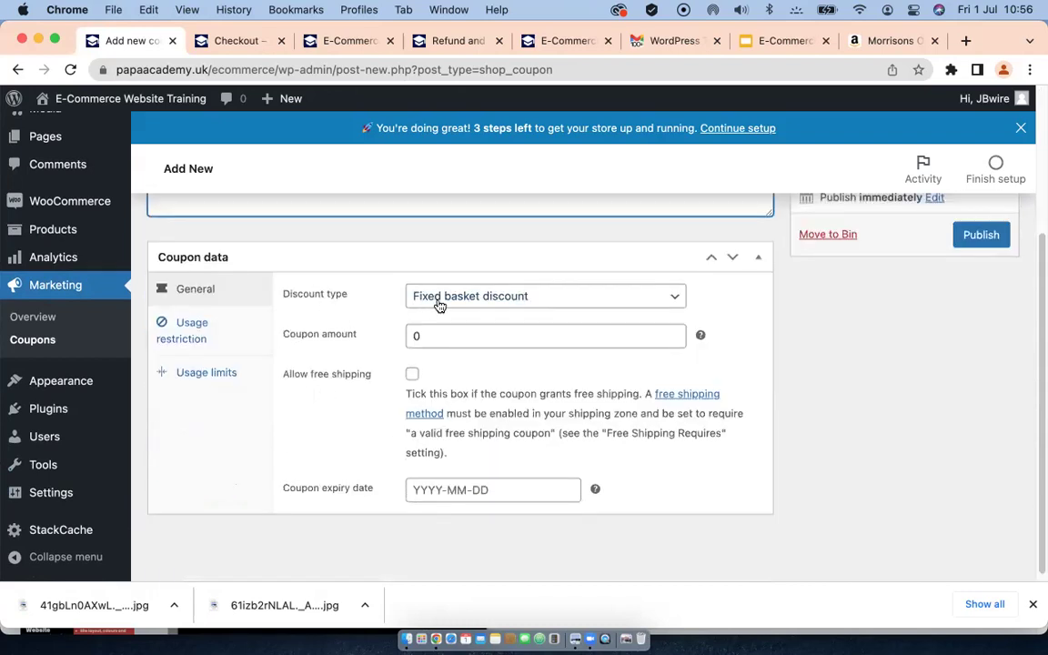
# Step: Make it a Percentage discount of 100 with free shipping allowed
pyautogui.click(548, 300)
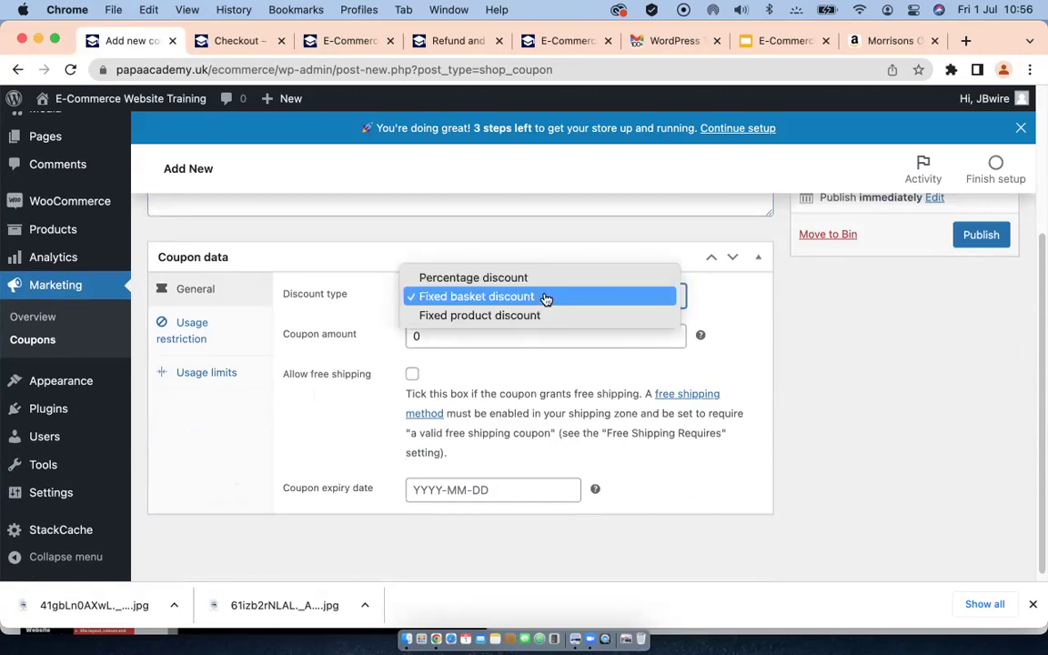
pyautogui.click(487, 277)
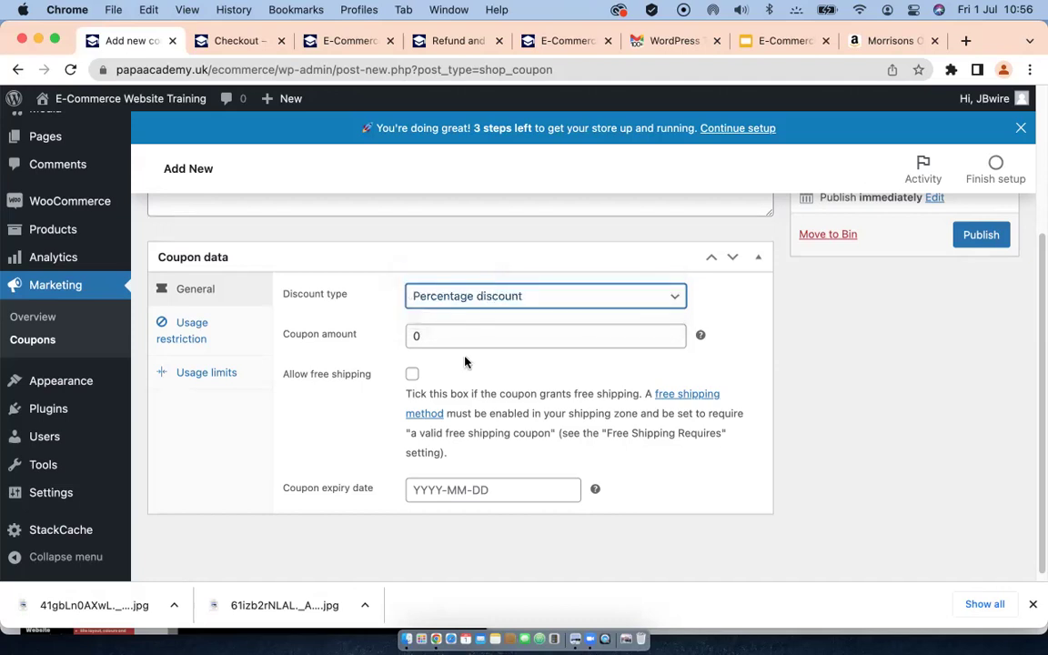
pyautogui.click(410, 335)
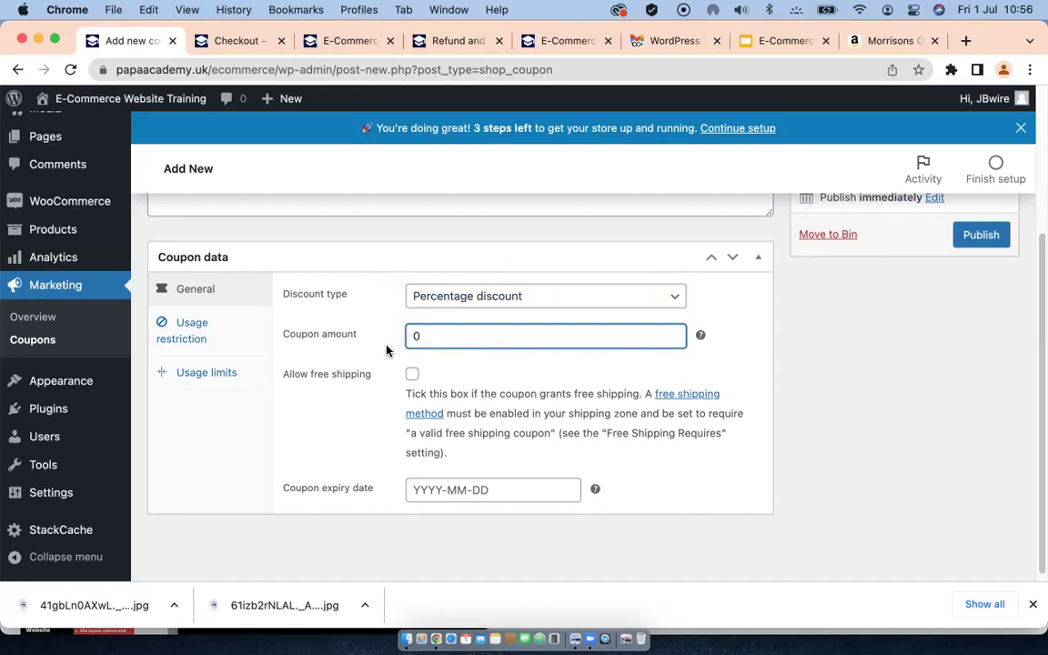
pyautogui.write('100')
pyautogui.click(411, 373)
# Step: Set the coupon expiry date to 31 July 2022
pyautogui.scroll(-1, 314, 427)
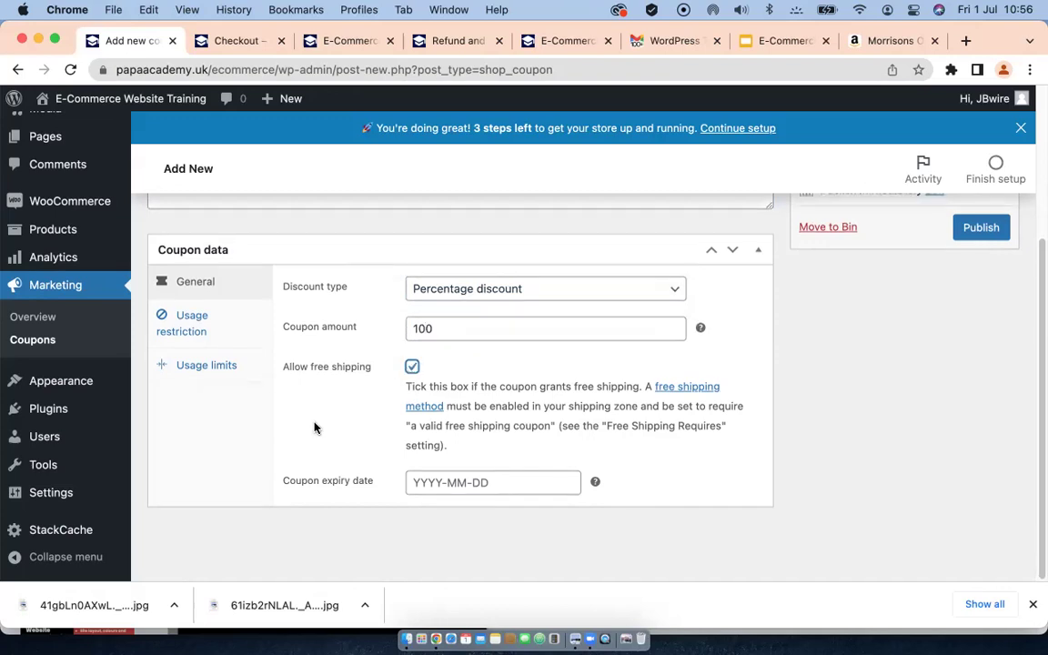
pyautogui.click(447, 479)
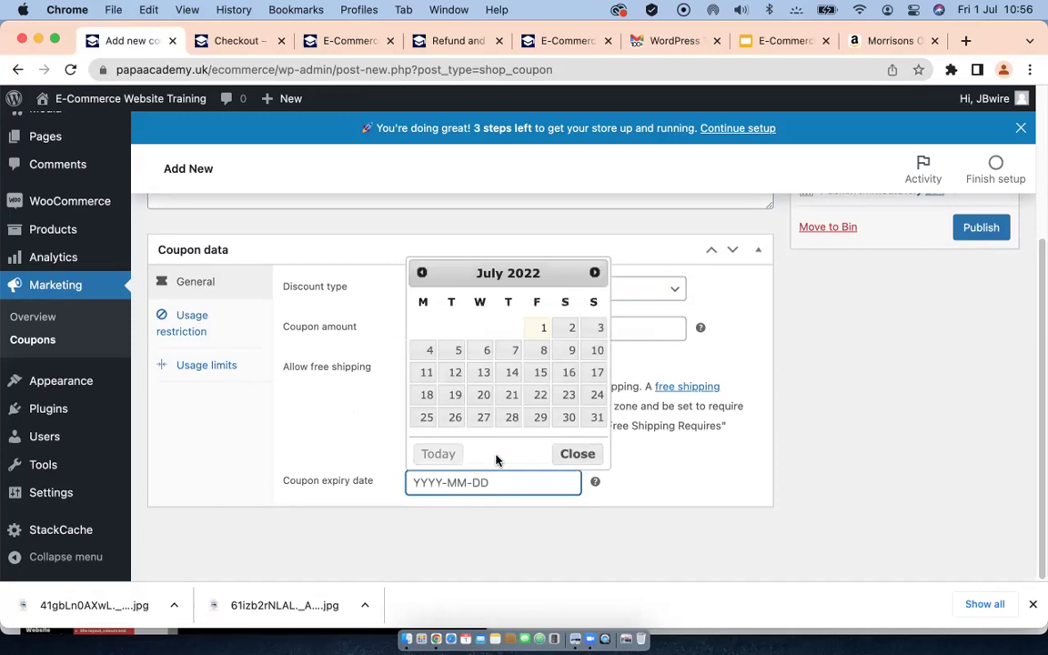
pyautogui.click(597, 418)
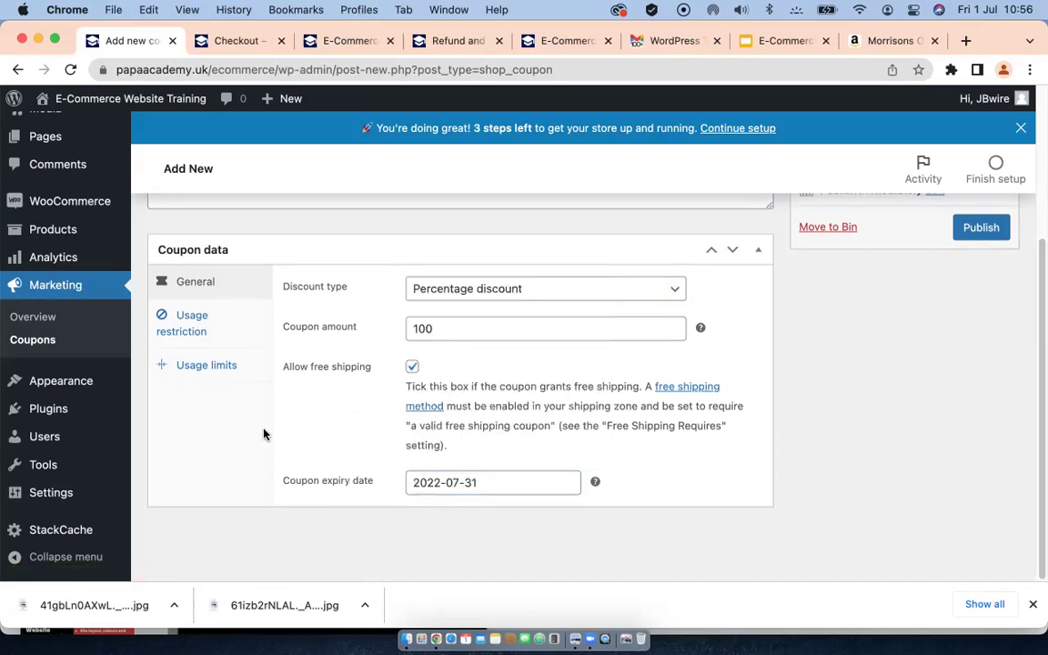
# Step: Tick Individual use only under Usage restriction, leaving minimum and maximum spend empty
pyautogui.click(208, 323)
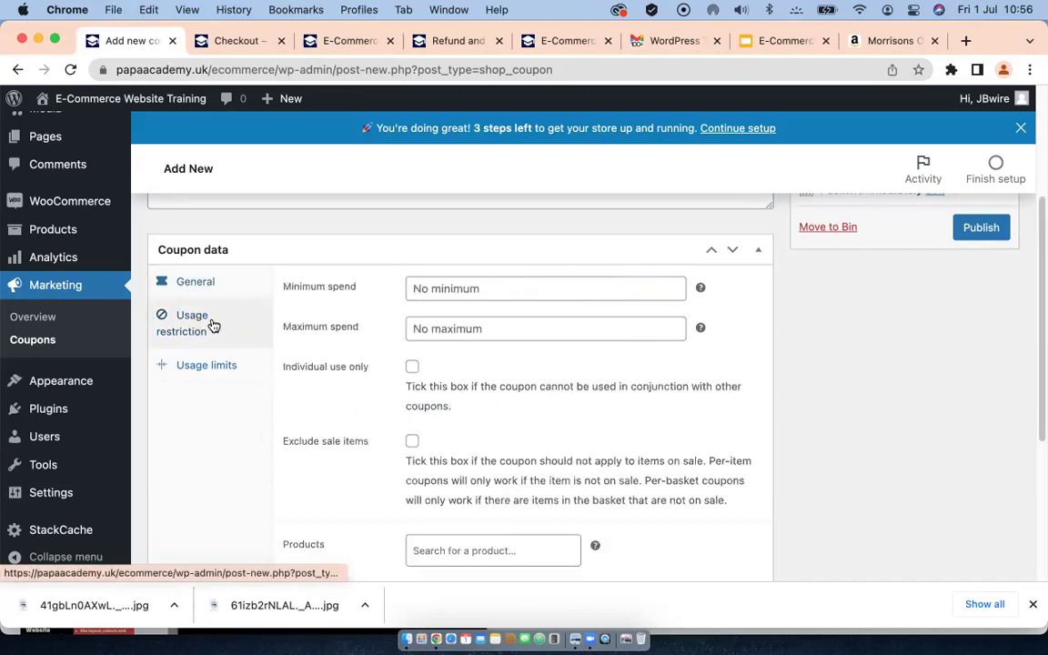
pyautogui.click(484, 286)
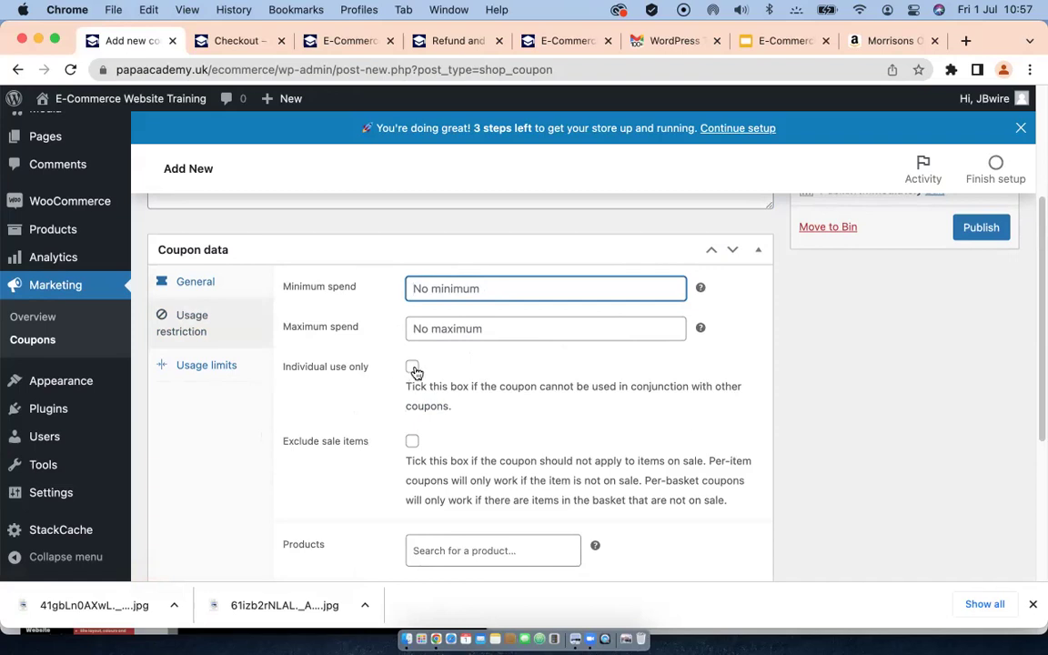
pyautogui.click(411, 367)
pyautogui.scroll(-4, 382, 392)
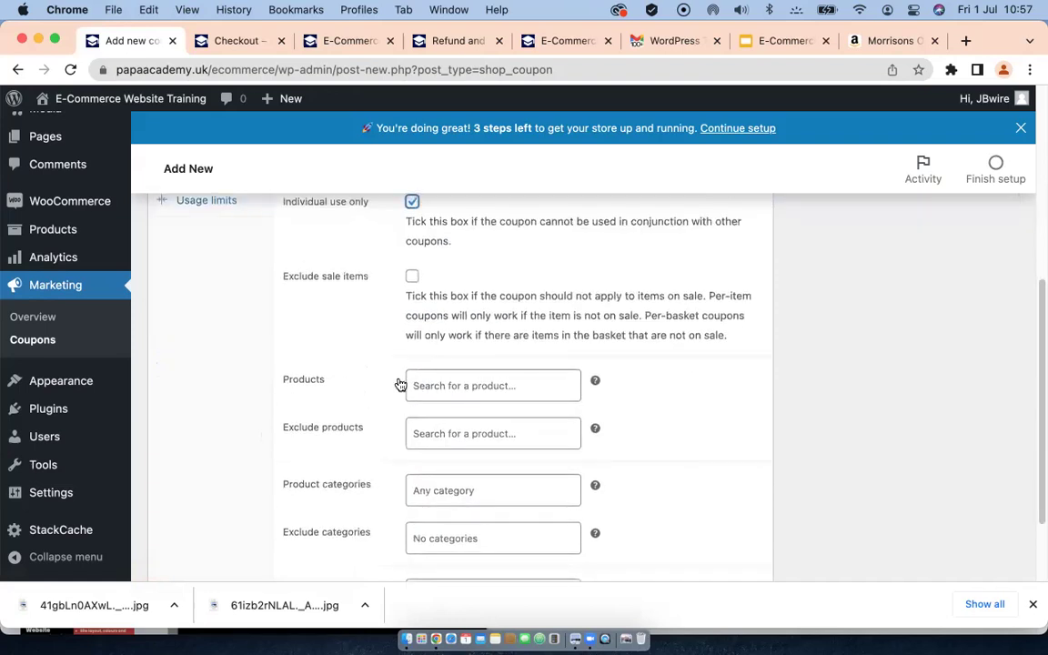
pyautogui.scroll(2, 355, 319)
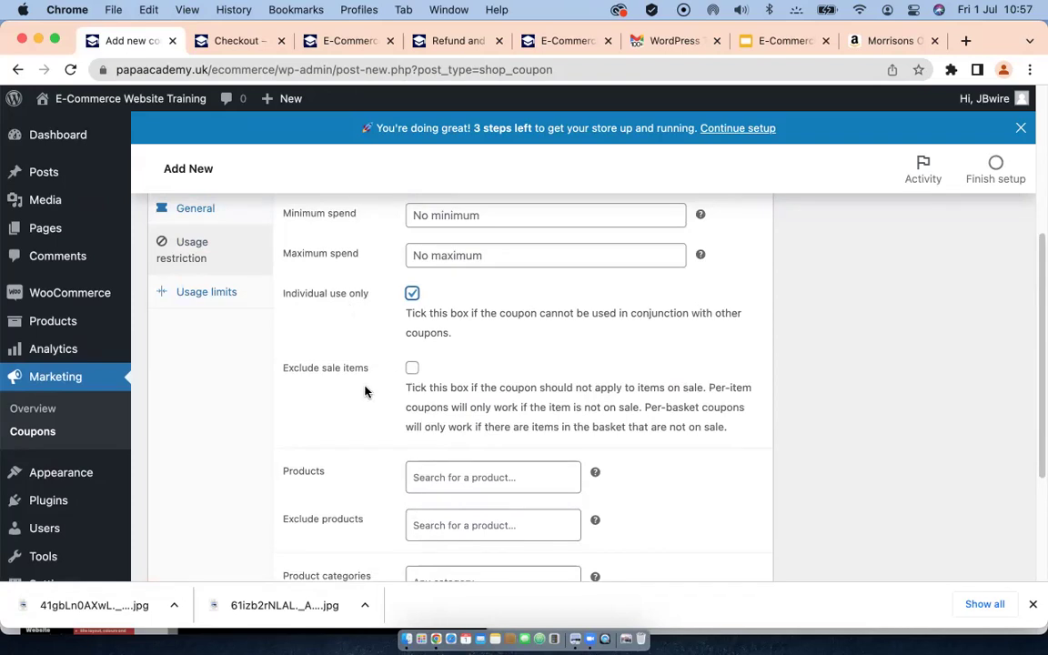
pyautogui.scroll(-2, 364, 396)
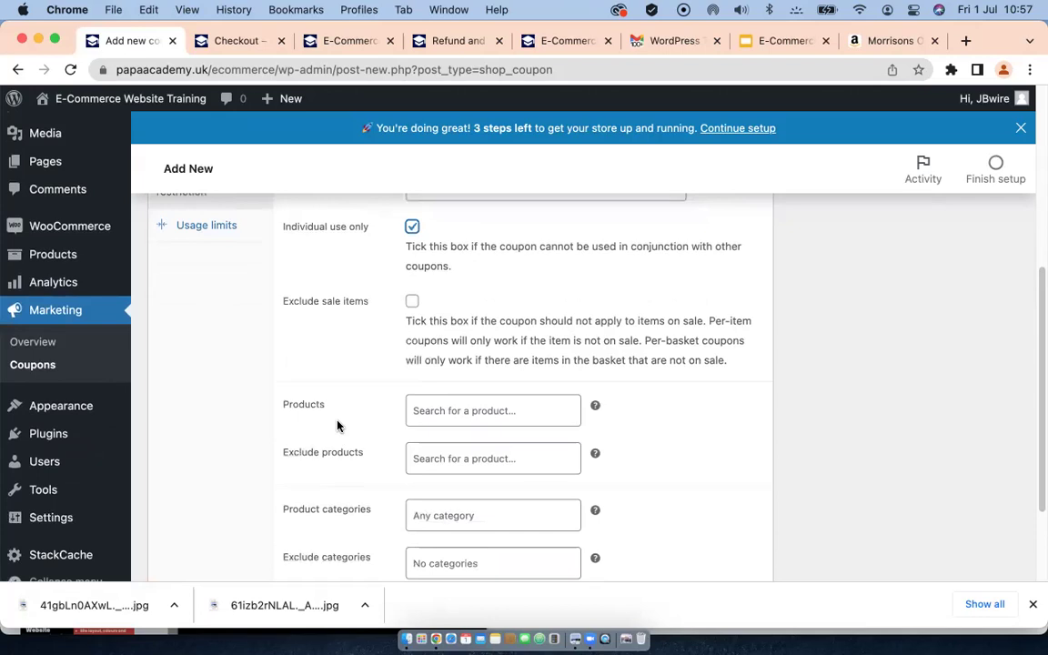
pyautogui.scroll(-1, 337, 426)
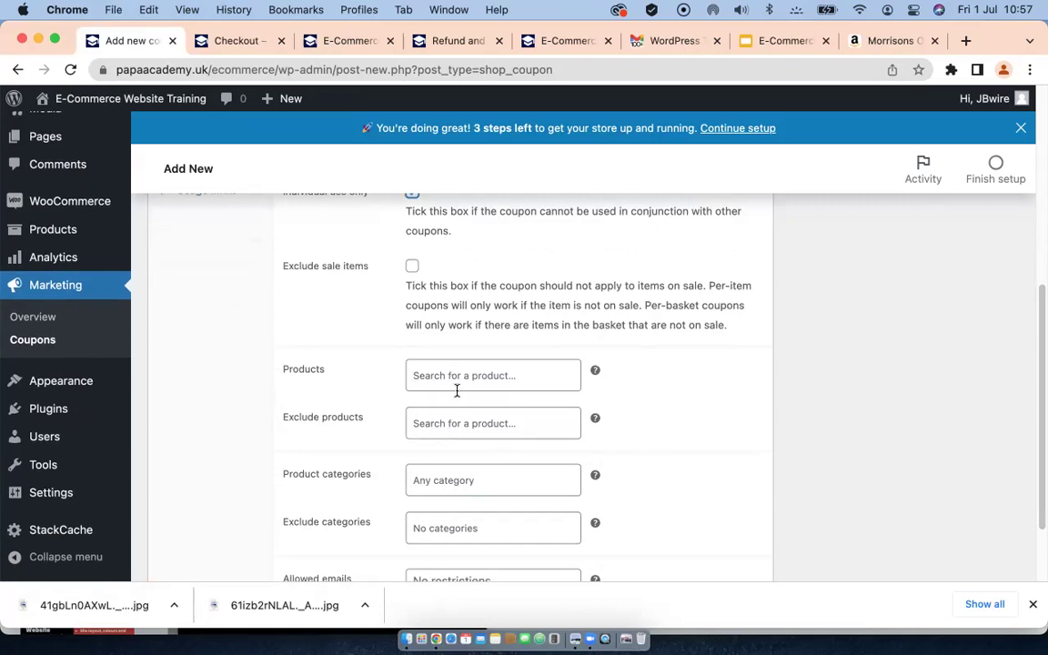
pyautogui.scroll(-1, 455, 380)
pyautogui.scroll(-2, 464, 380)
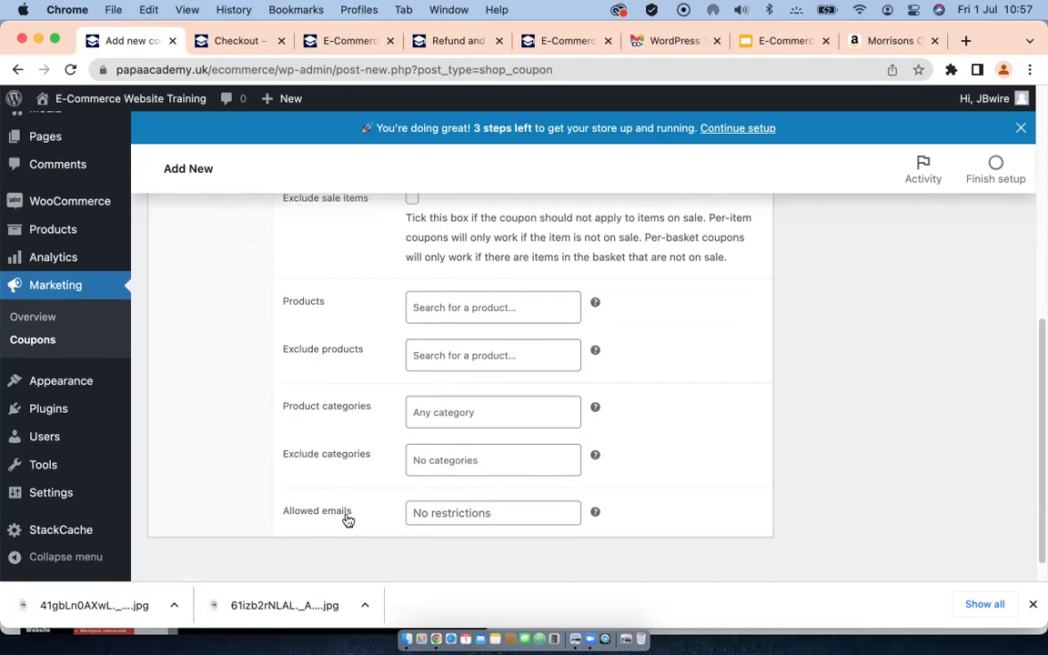
pyautogui.scroll(2, 412, 388)
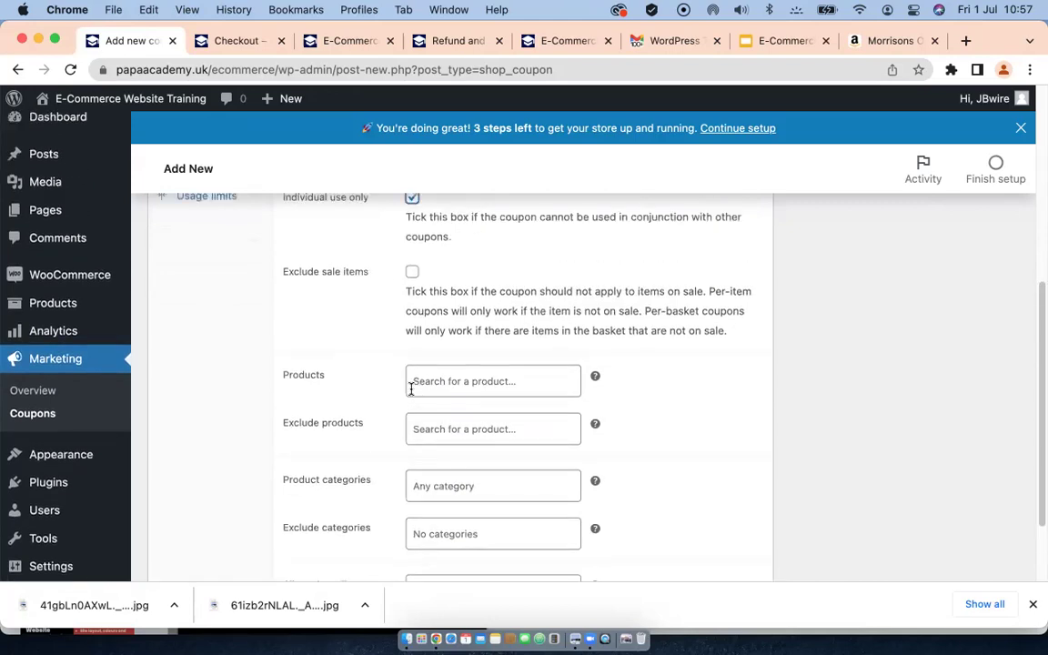
pyautogui.scroll(3, 410, 401)
pyautogui.scroll(2, 393, 438)
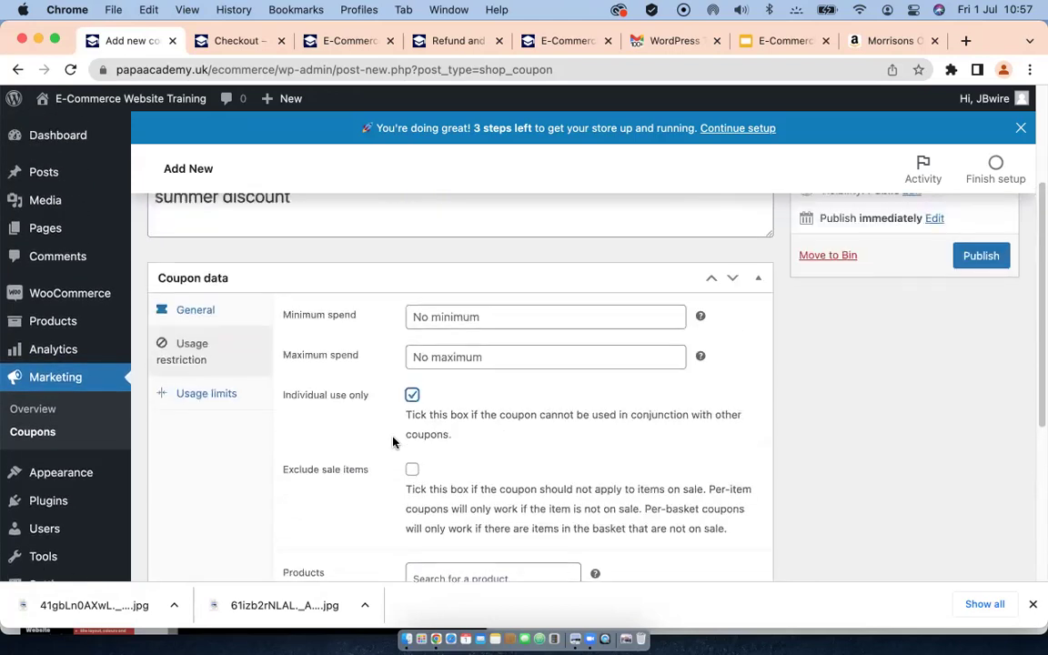
# Step: Try 1 in the per-coupon and per-user usage limits, then clear both back to unlimited
pyautogui.click(206, 397)
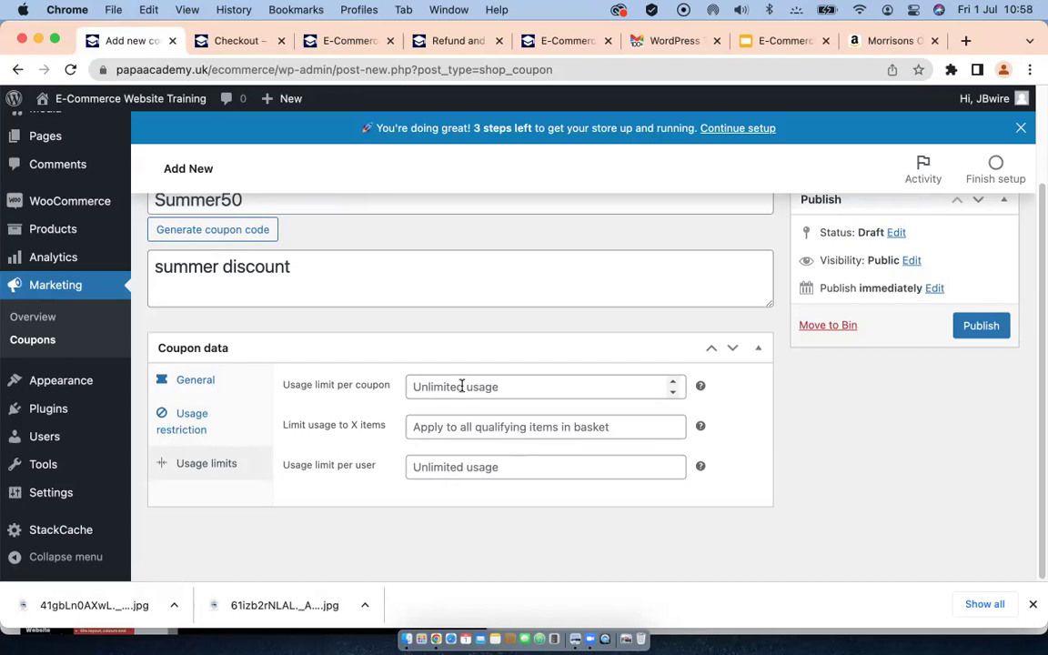
pyautogui.click(462, 385)
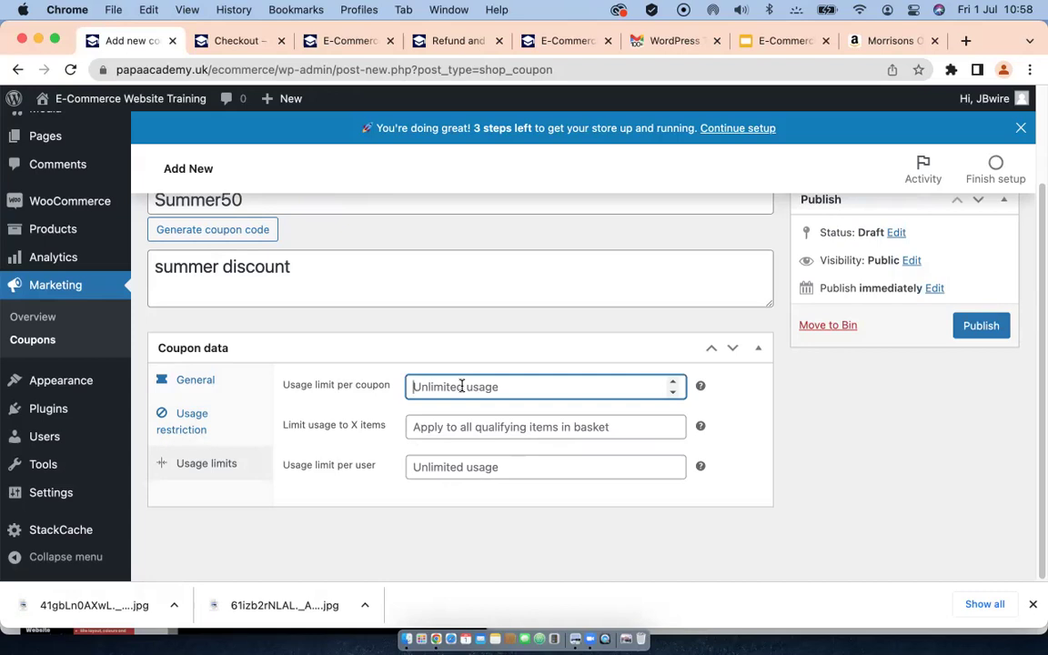
pyautogui.write('1')
pyautogui.press('BackSpace')
pyautogui.click(560, 465)
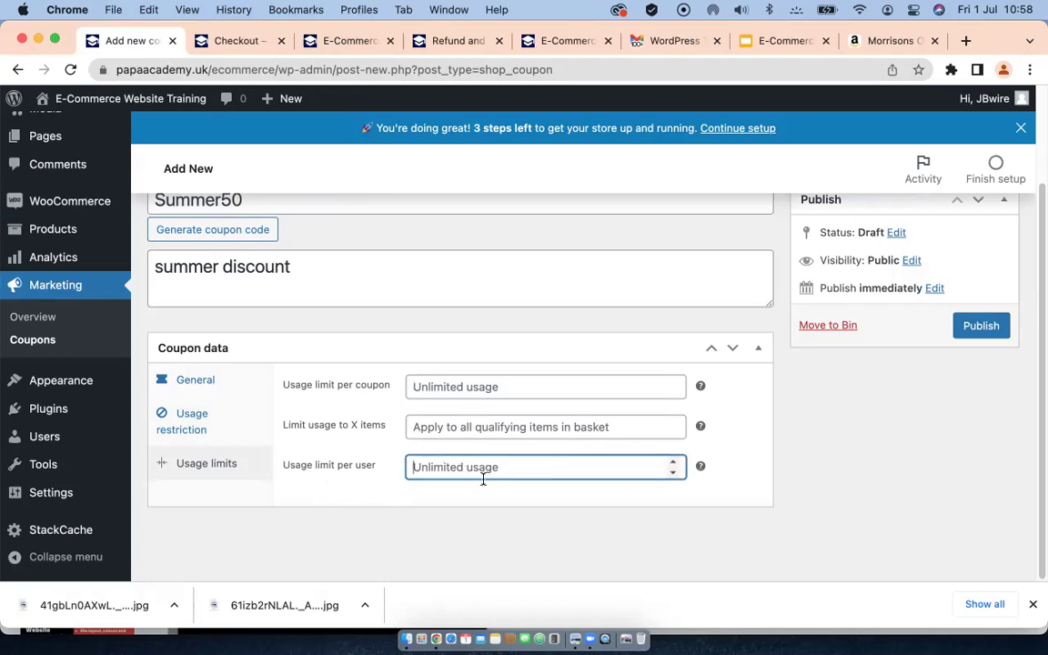
pyautogui.write('1')
pyautogui.press('BackSpace')
pyautogui.click(365, 490)
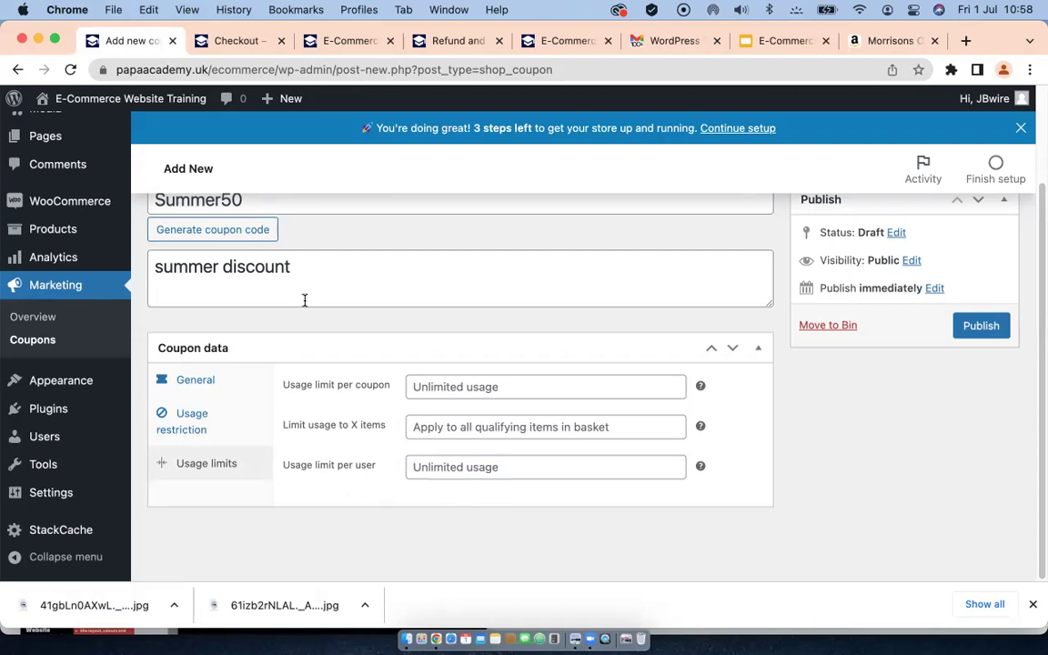
pyautogui.scroll(2, 305, 301)
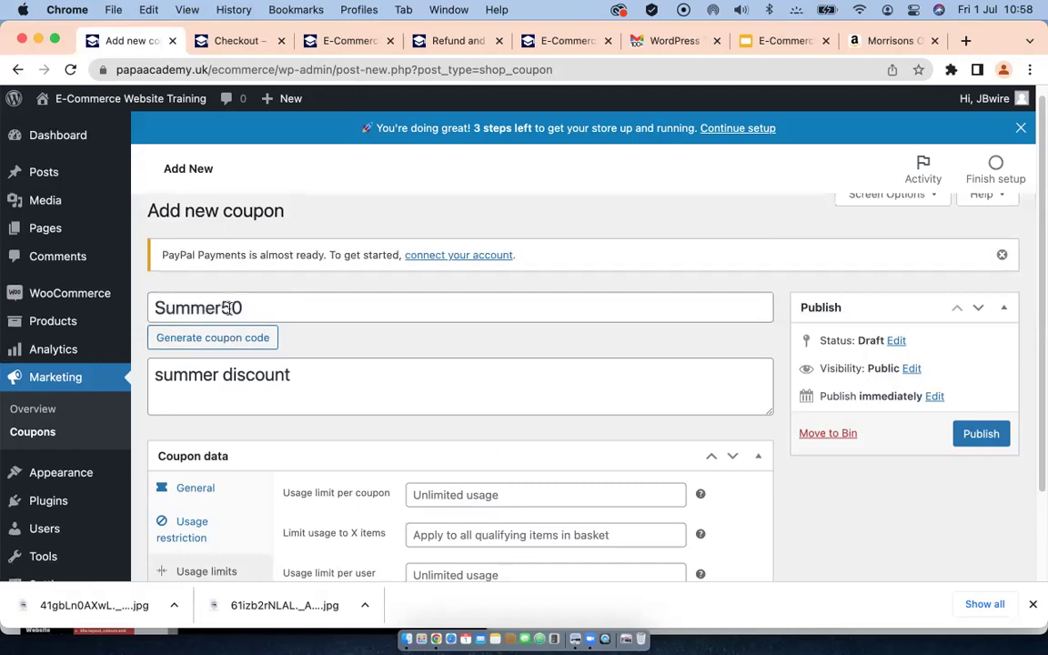
# Step: Publish the Summer50 coupon and return to the order-received Checkout page
pyautogui.click(975, 435)
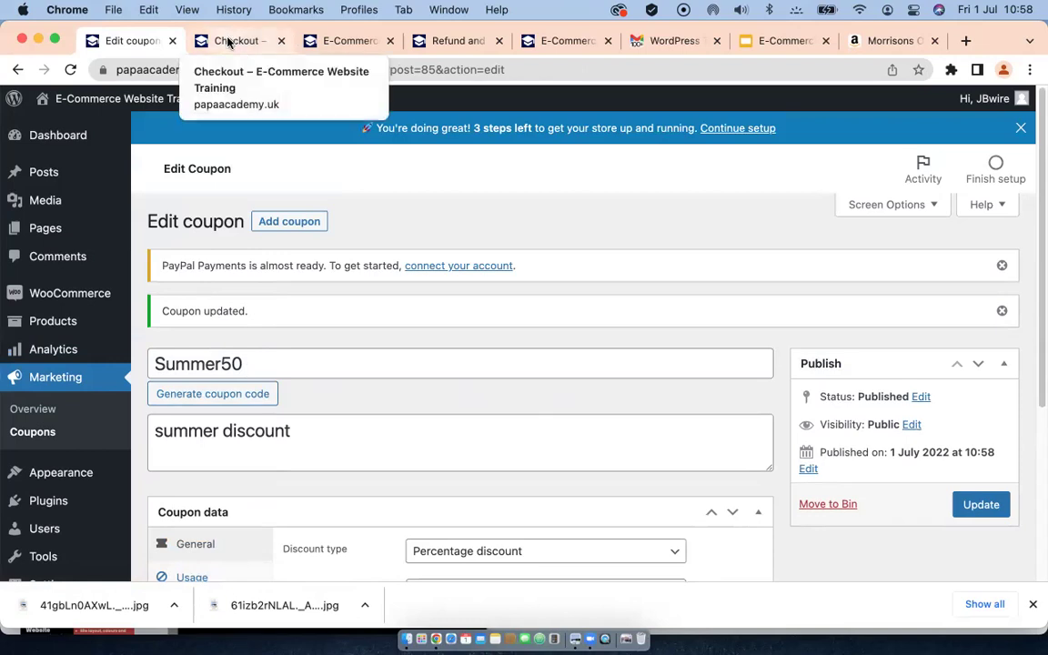
pyautogui.click(229, 42)
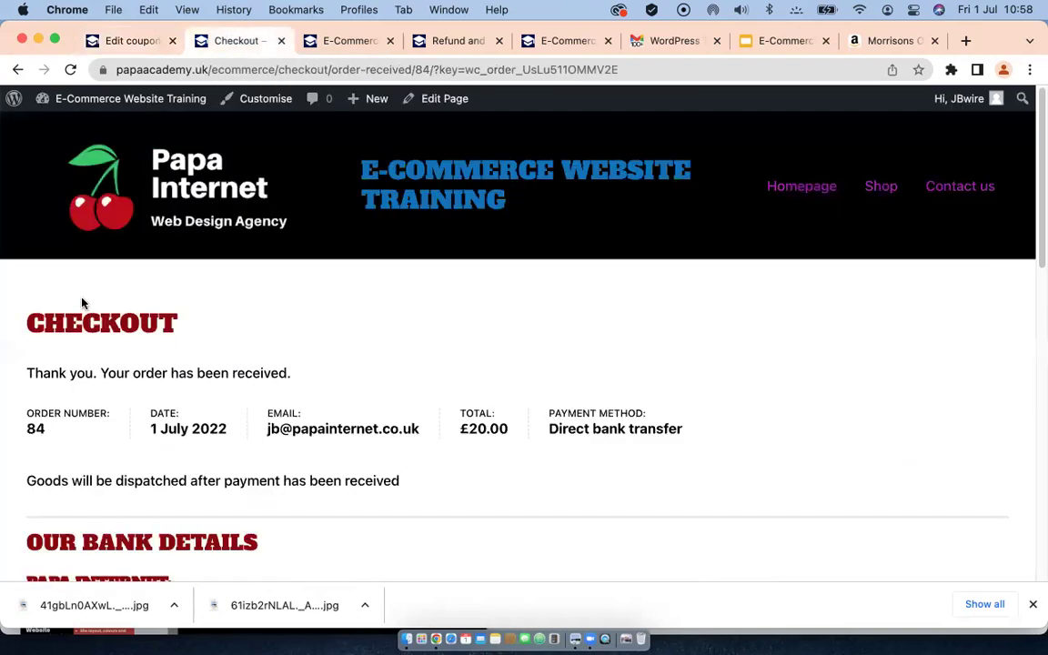
# Step: Go to the shop listing and open the Hair shampoo product page
pyautogui.click(878, 185)
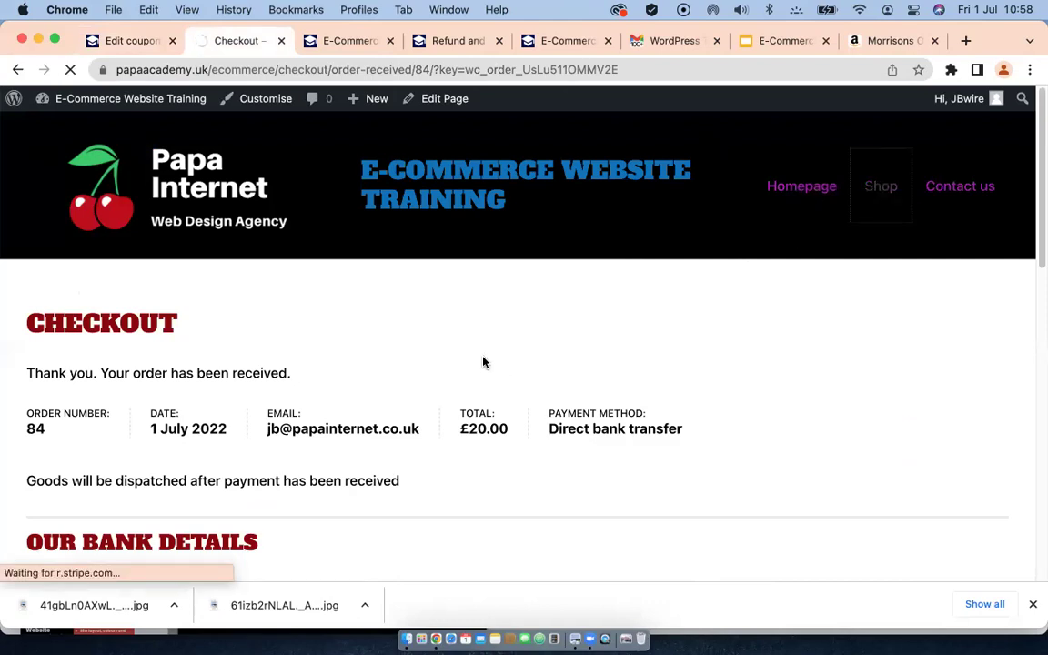
pyautogui.scroll(-5, 300, 359)
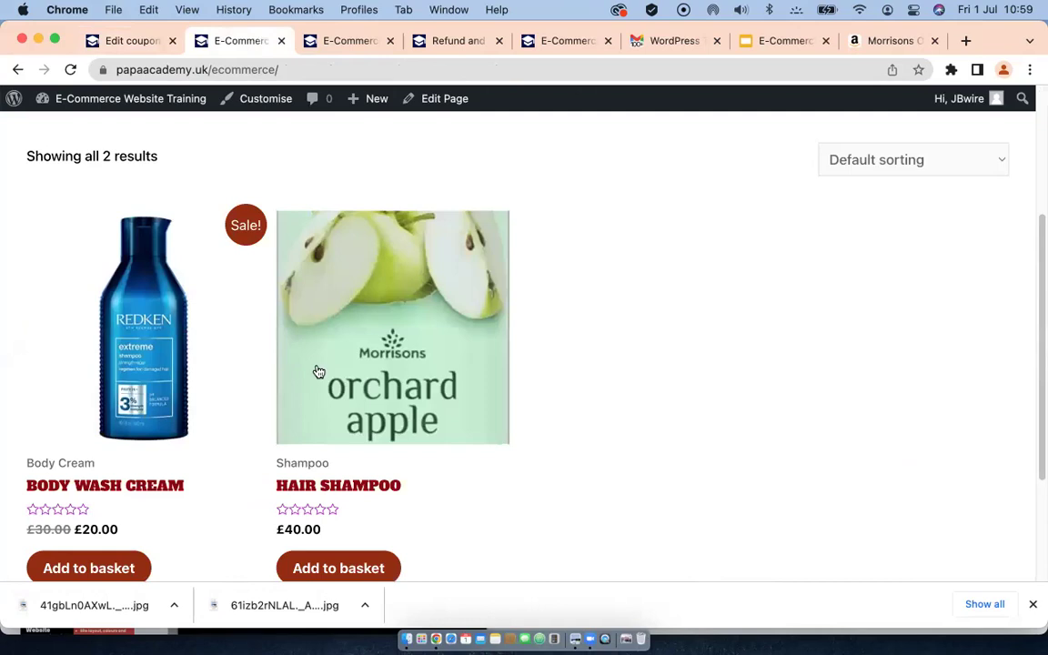
pyautogui.scroll(-2, 361, 423)
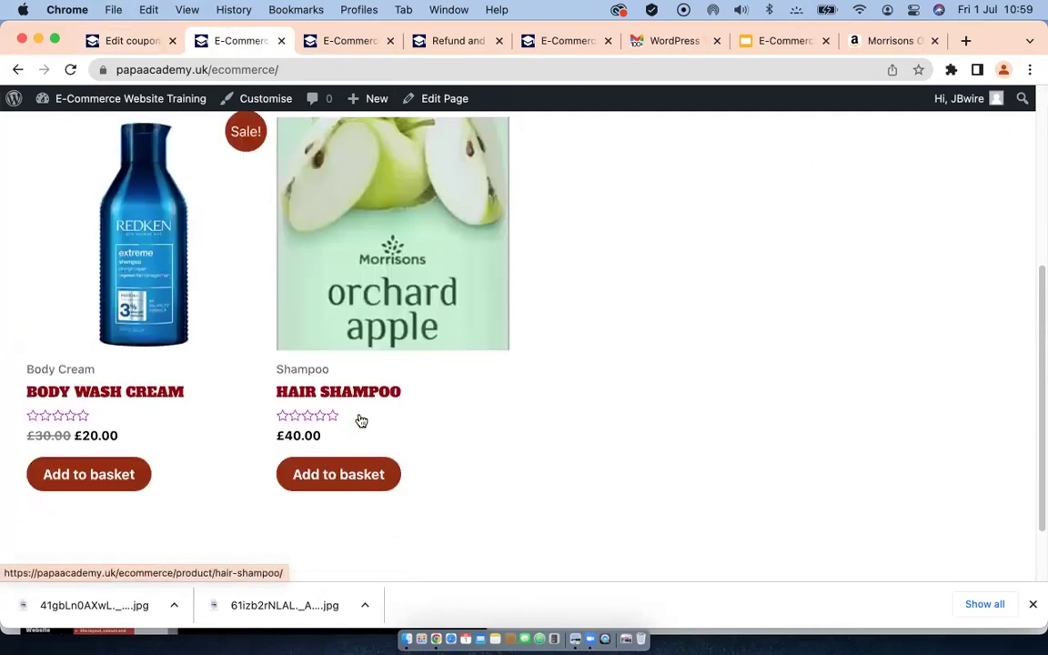
pyautogui.click(396, 275)
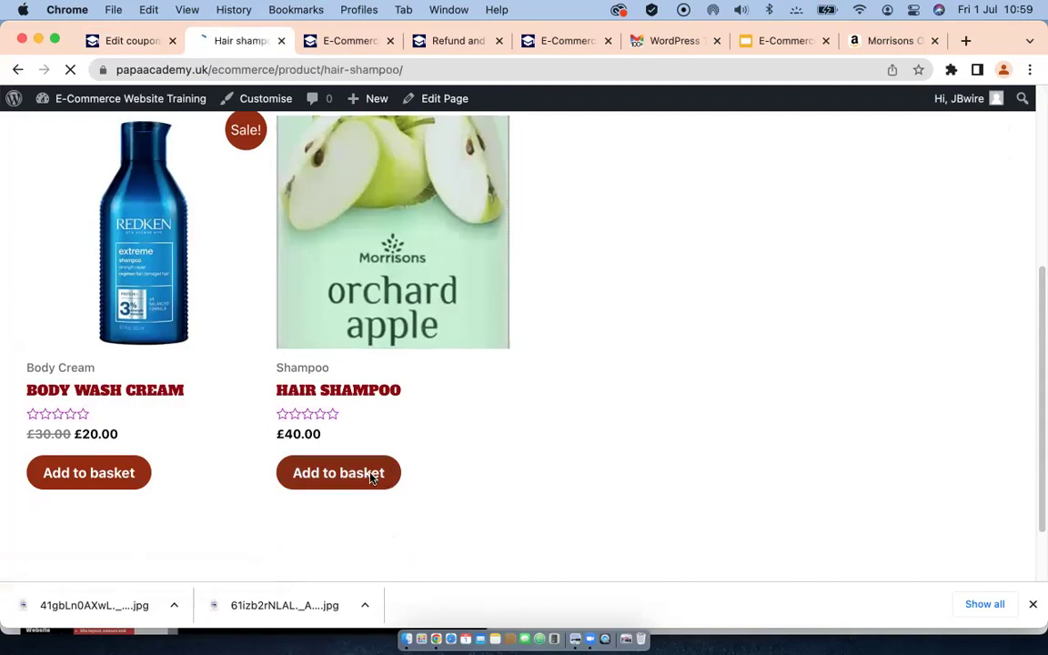
pyautogui.scroll(-1, 456, 465)
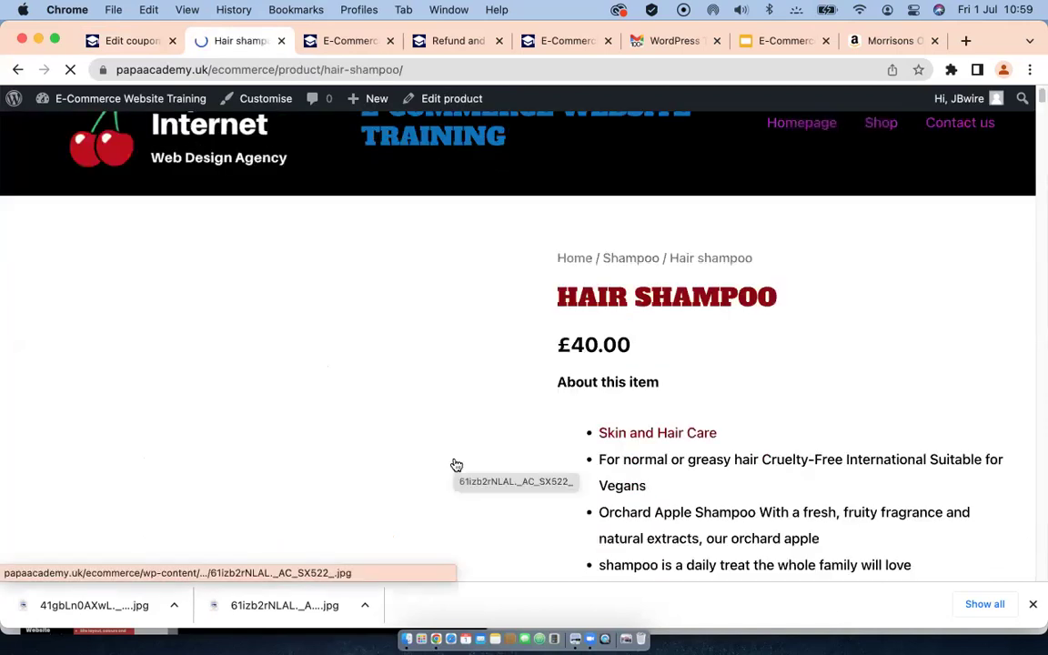
pyautogui.scroll(-3, 569, 432)
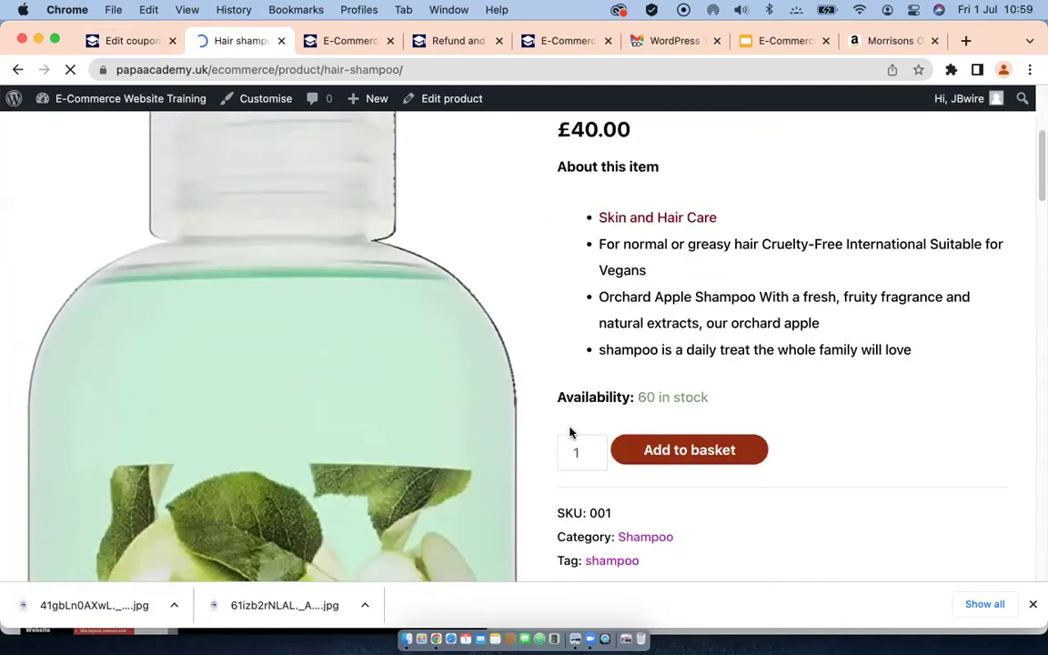
pyautogui.scroll(-1, 570, 433)
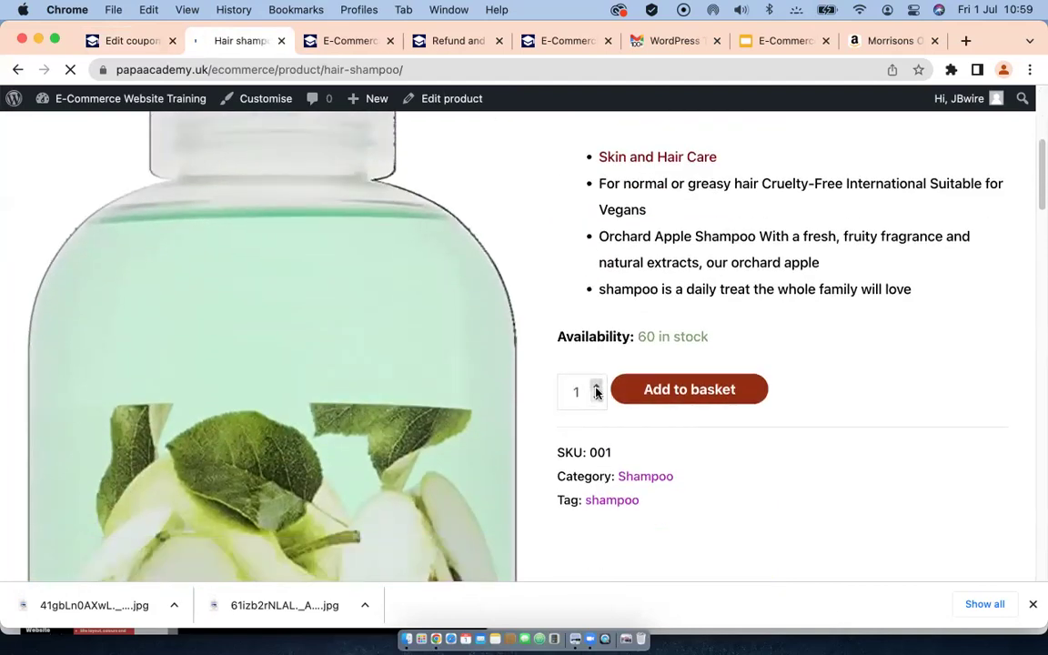
# Step: Set the Hair shampoo quantity to 2 and add it to the basket
pyautogui.click(596, 386)
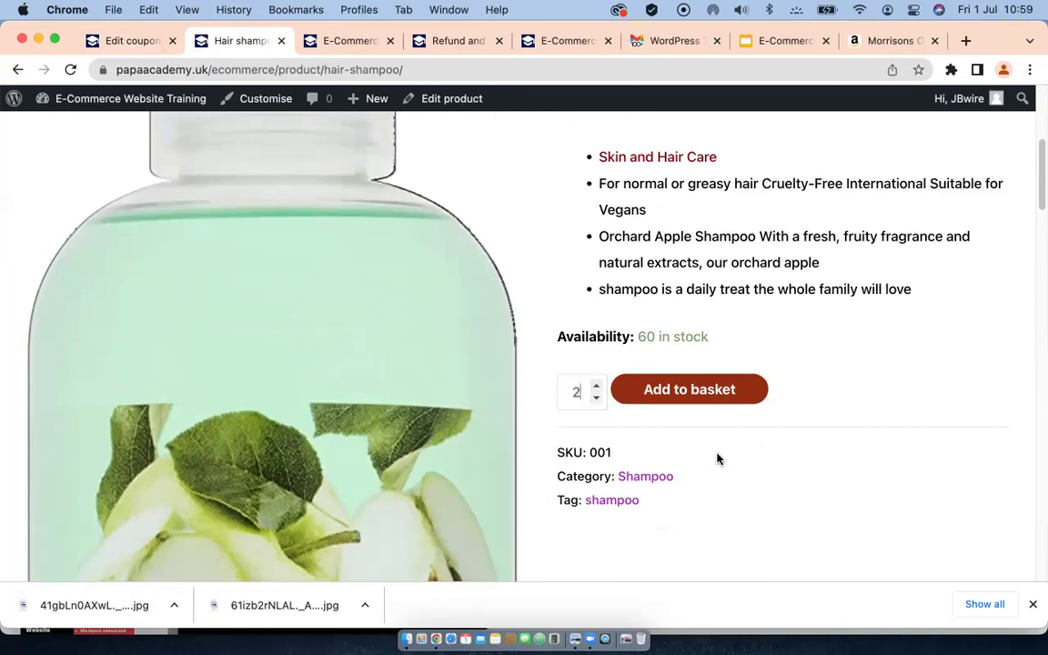
pyautogui.scroll(2, 615, 319)
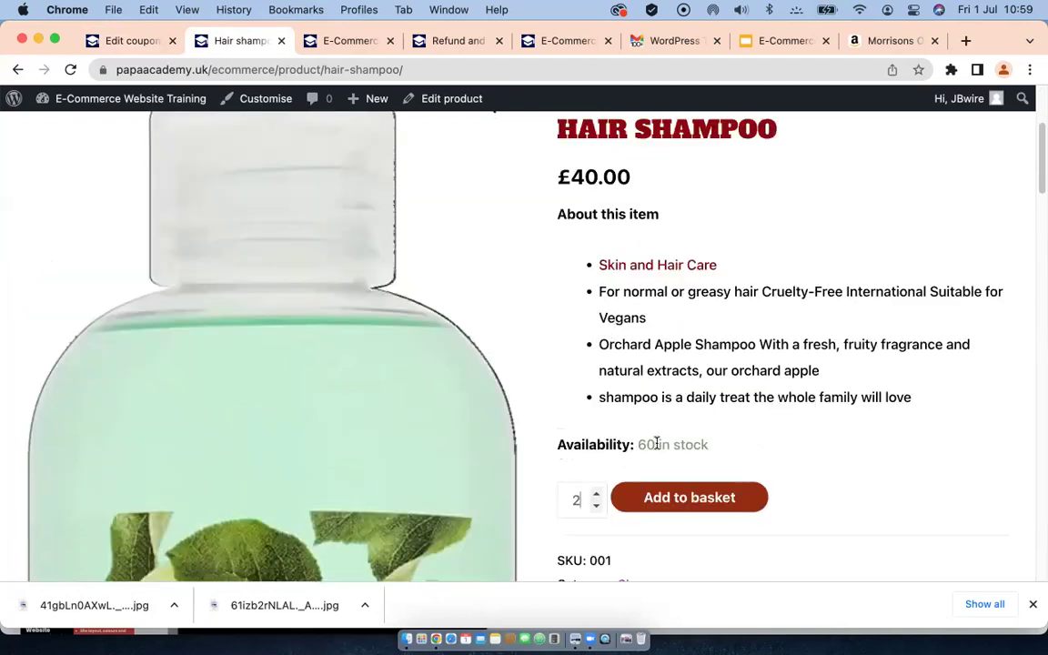
pyautogui.scroll(2, 605, 348)
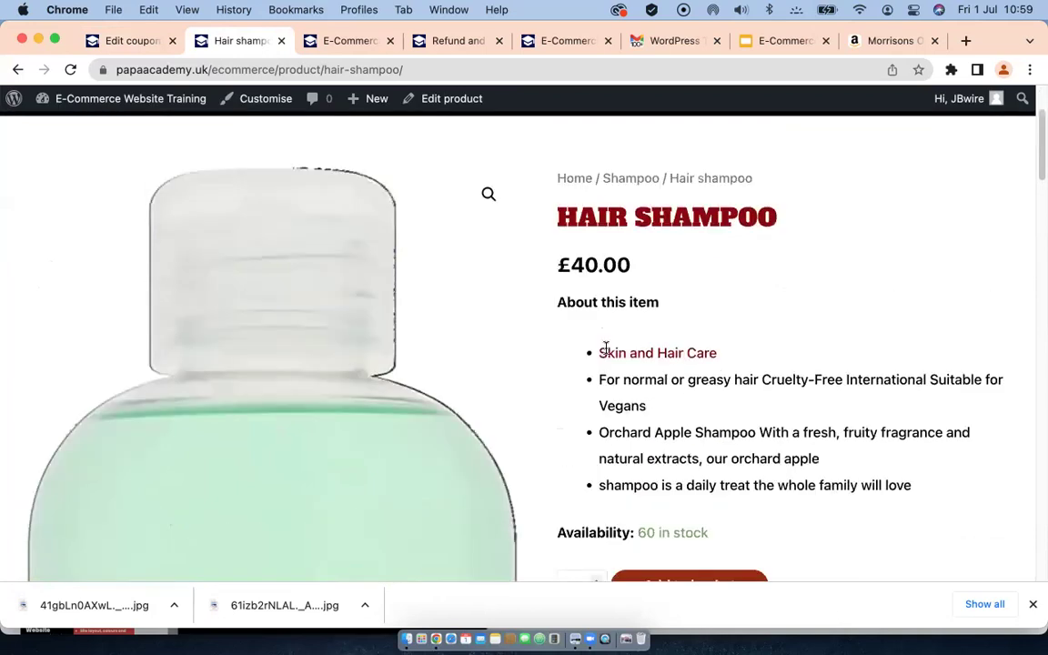
pyautogui.scroll(-10, 605, 348)
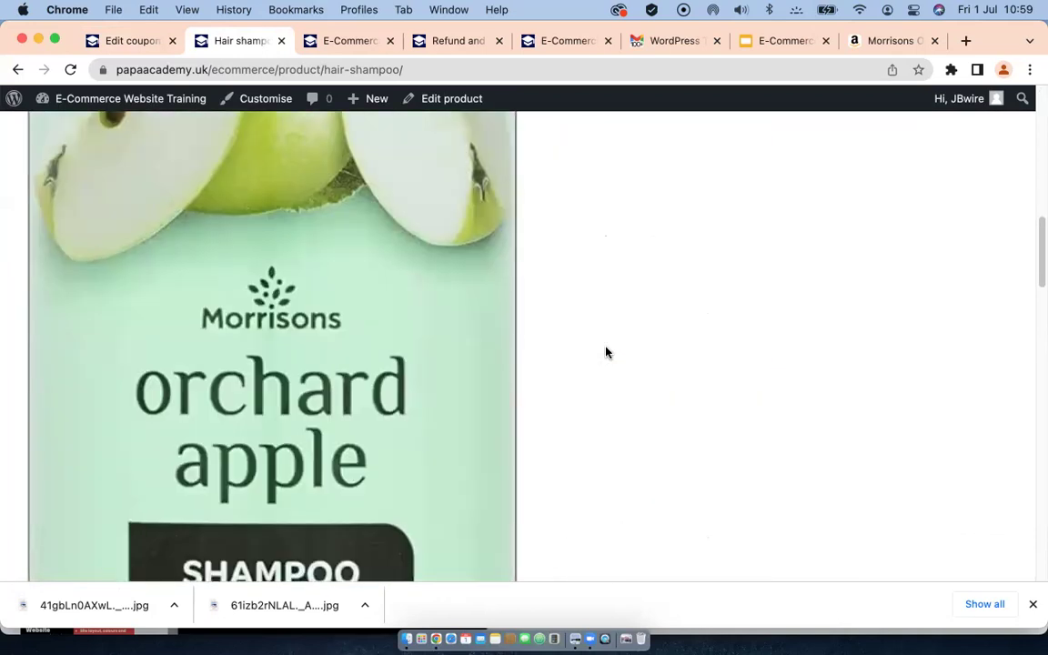
pyautogui.scroll(-10, 606, 352)
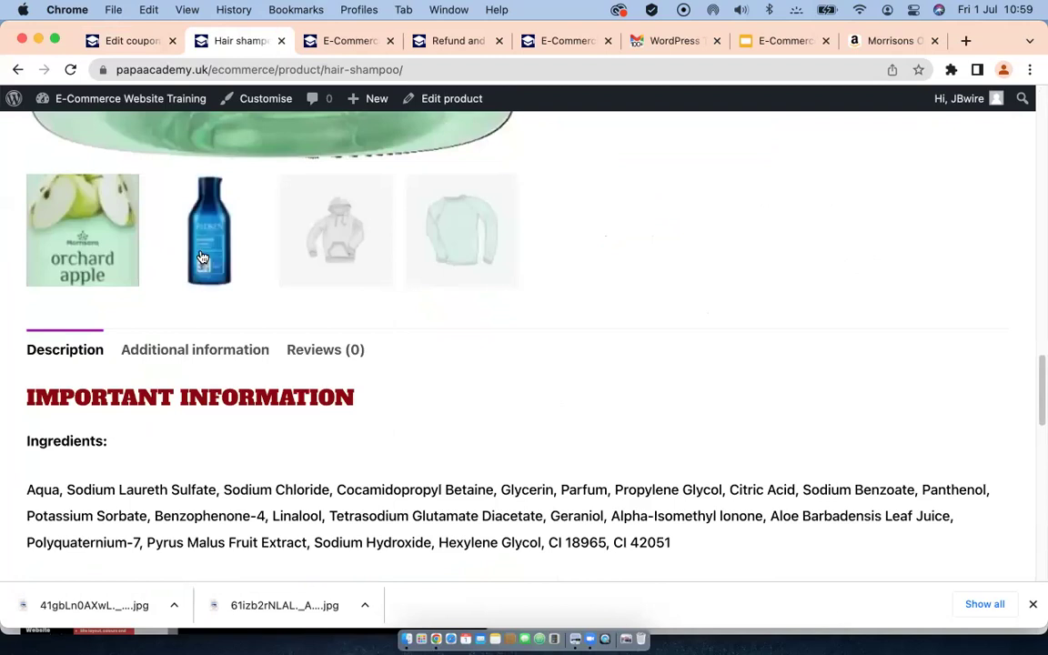
pyautogui.scroll(-1, 450, 364)
pyautogui.scroll(-10, 444, 382)
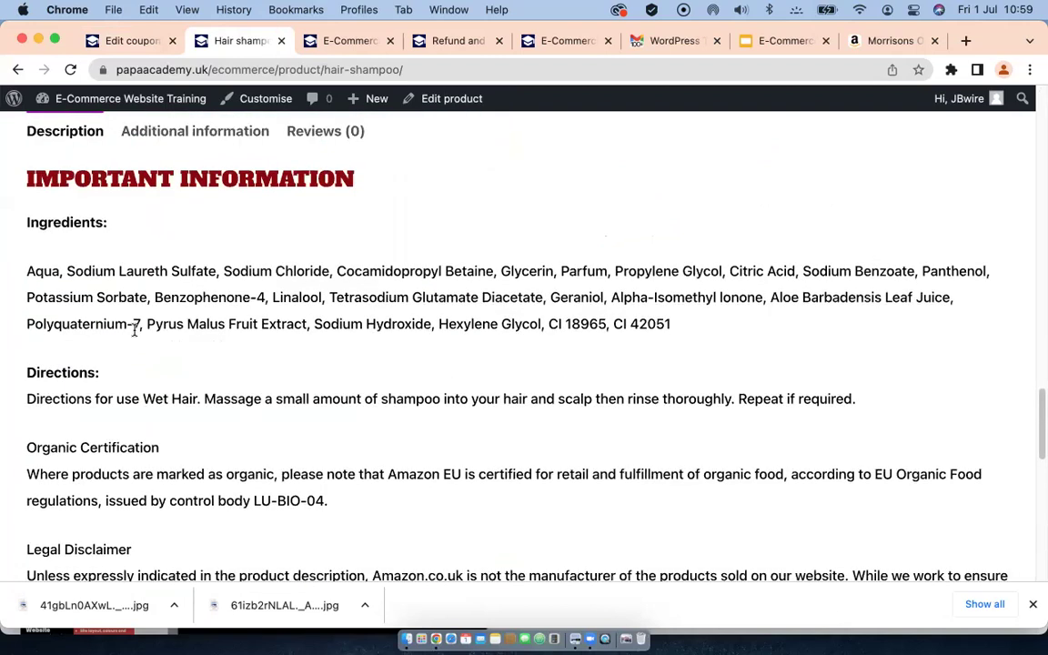
pyautogui.scroll(-8, 208, 347)
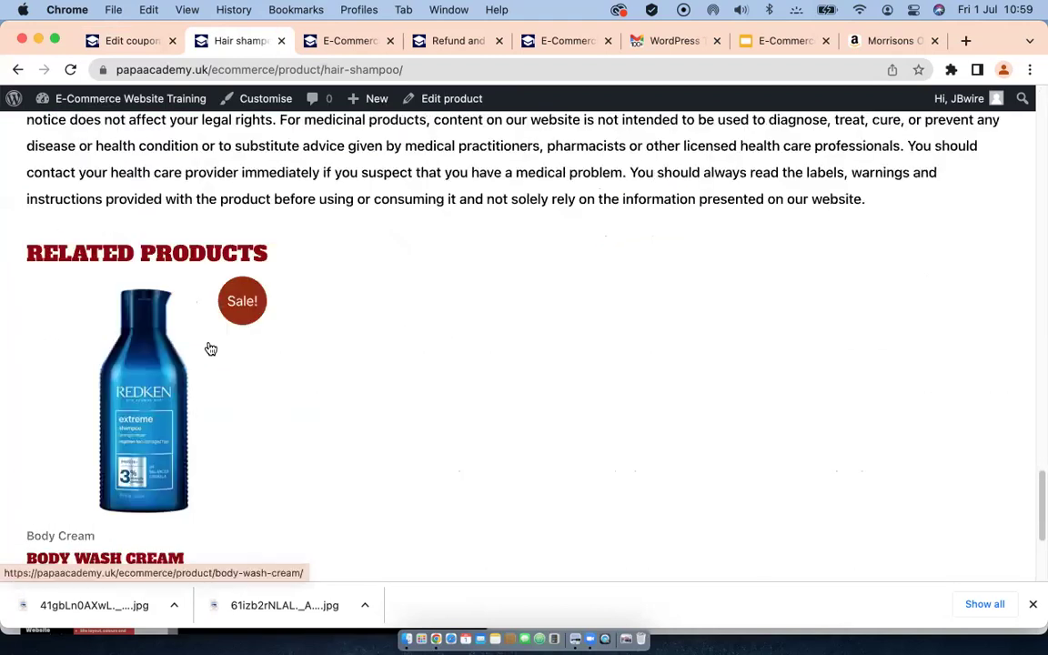
pyautogui.scroll(-2, 433, 314)
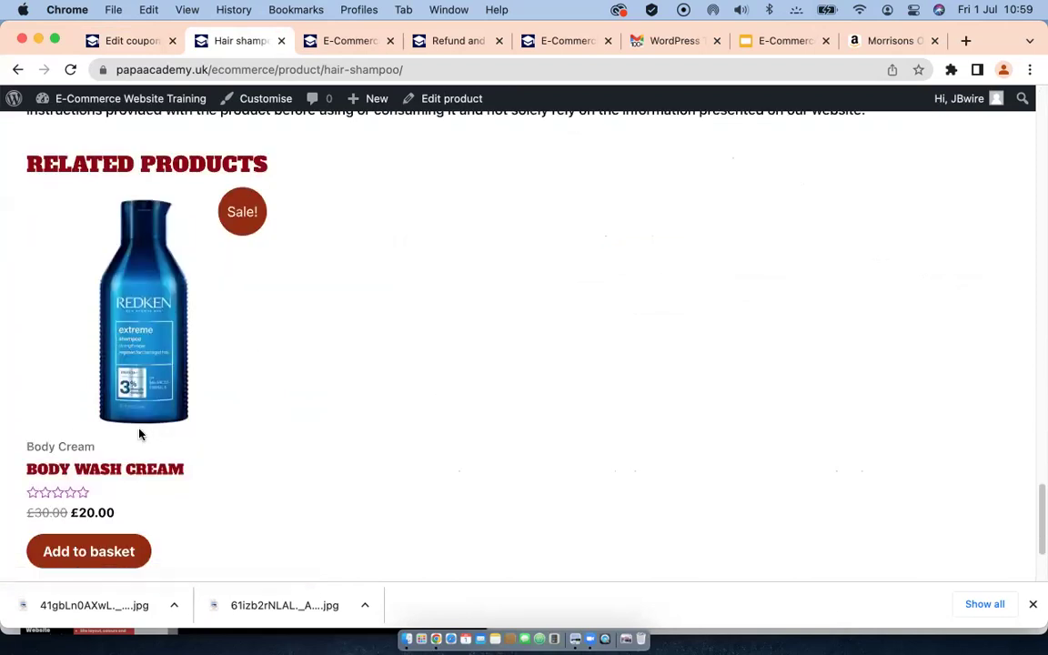
pyautogui.scroll(5, 426, 307)
pyautogui.scroll(15, 425, 308)
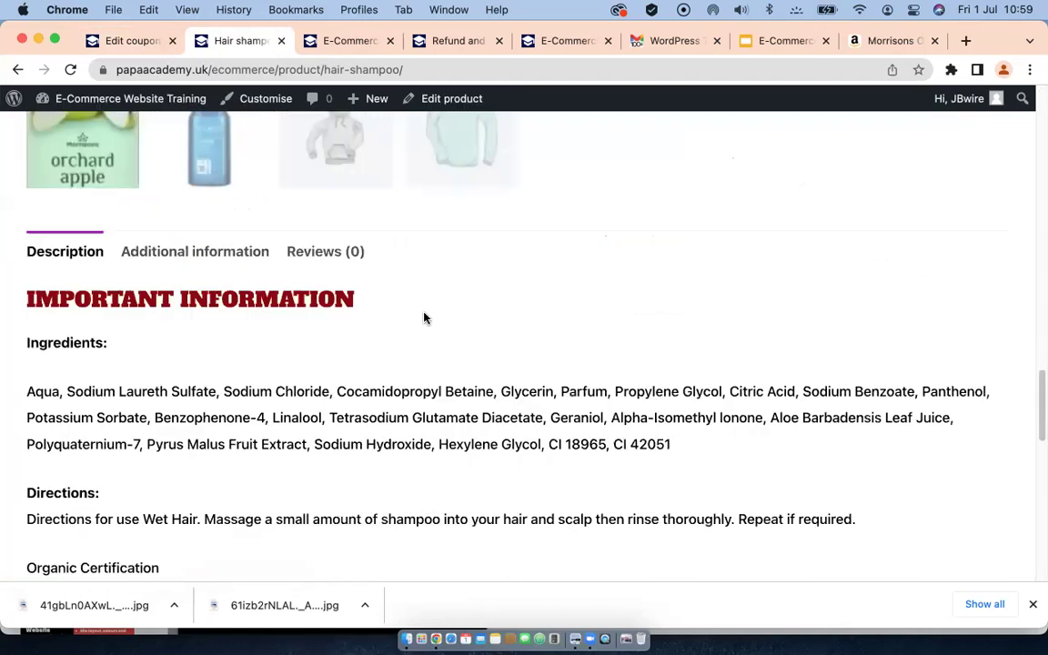
pyautogui.scroll(10, 436, 324)
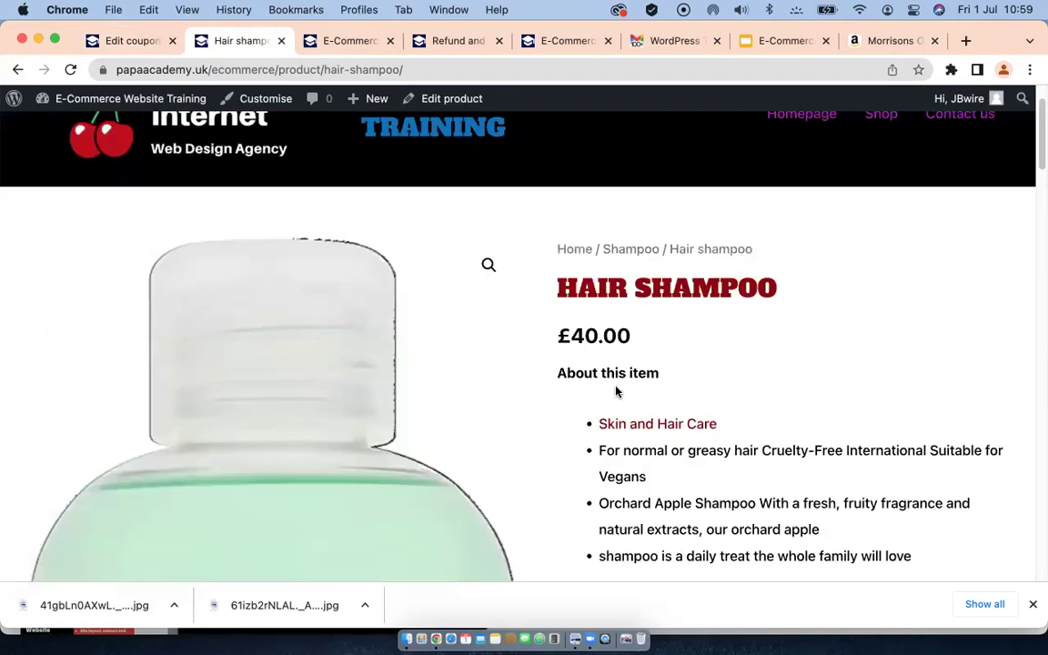
pyautogui.scroll(-5, 618, 390)
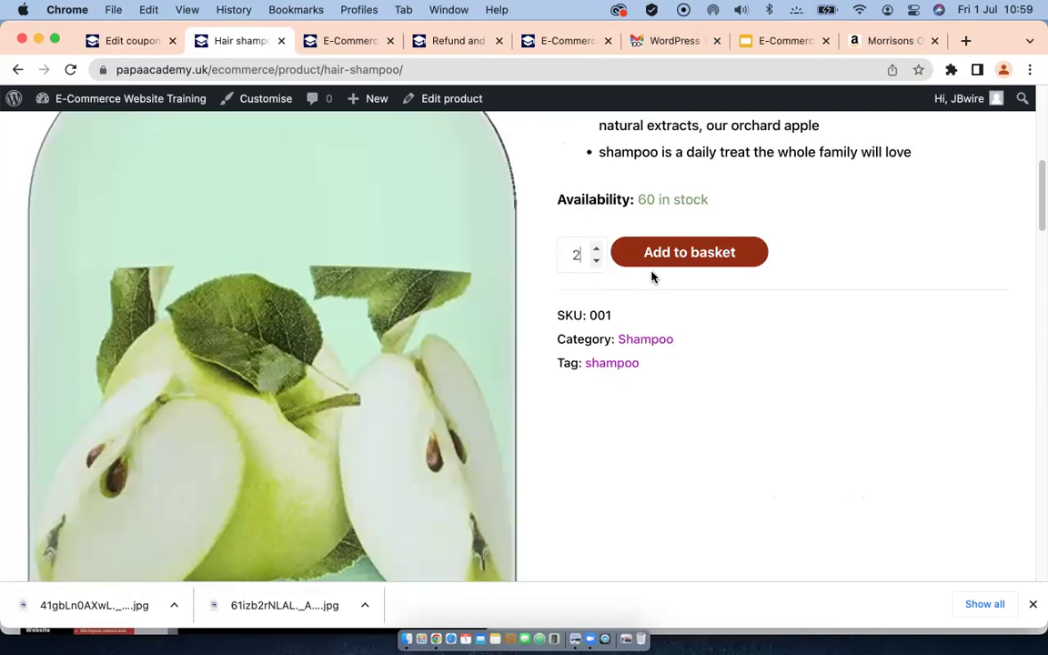
pyautogui.scroll(-1, 550, 472)
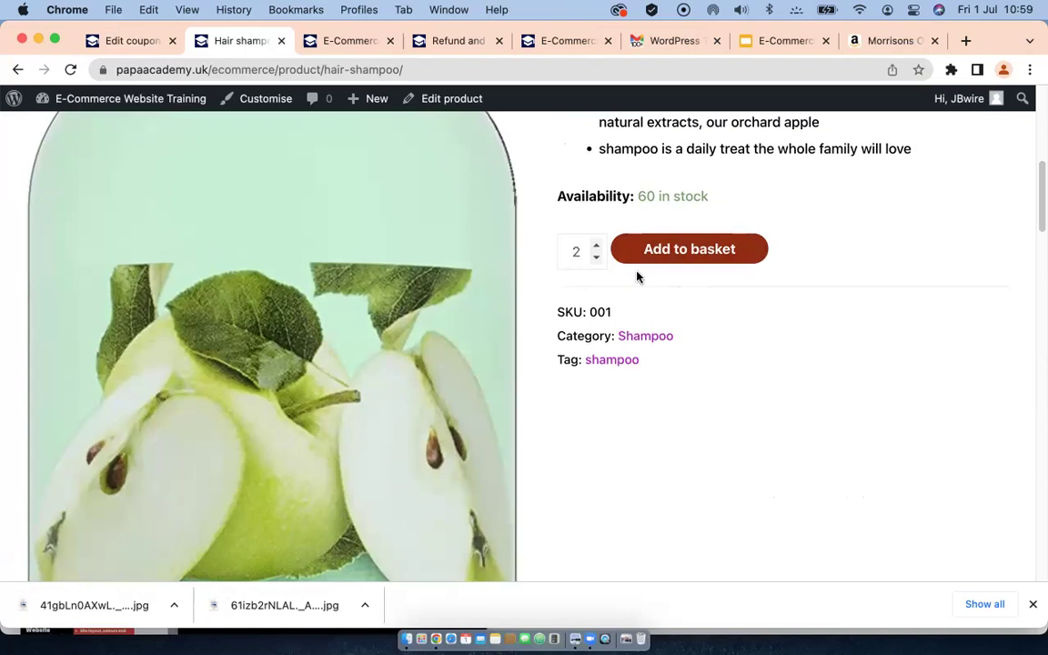
pyautogui.click(656, 257)
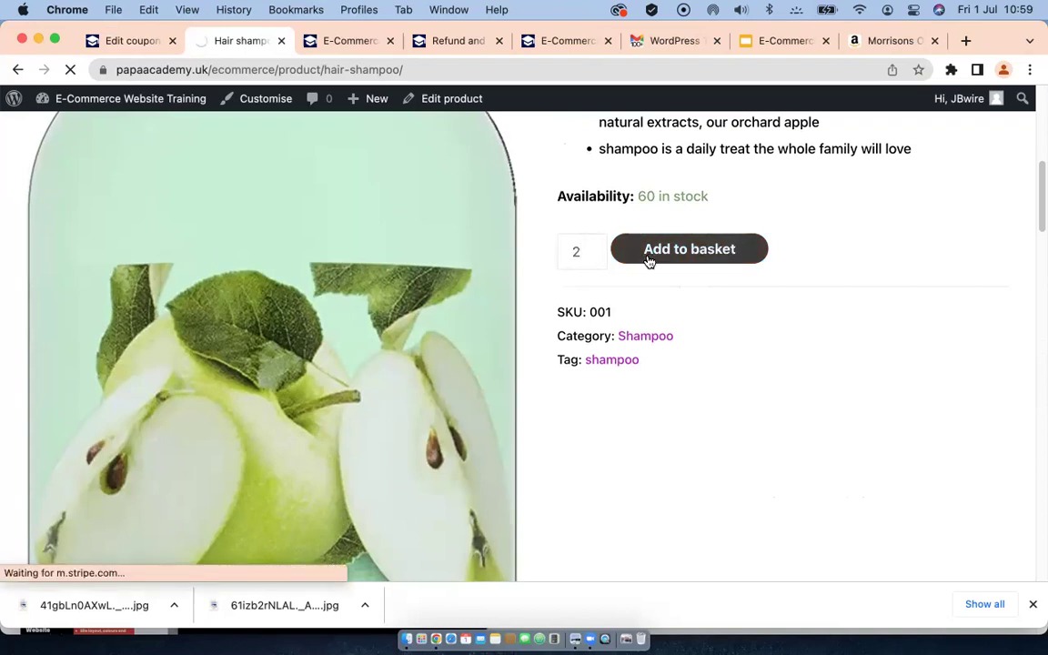
# Step: Continue shopping back to the Hair shampoo page and find Related Products
pyautogui.scroll(-2, 565, 457)
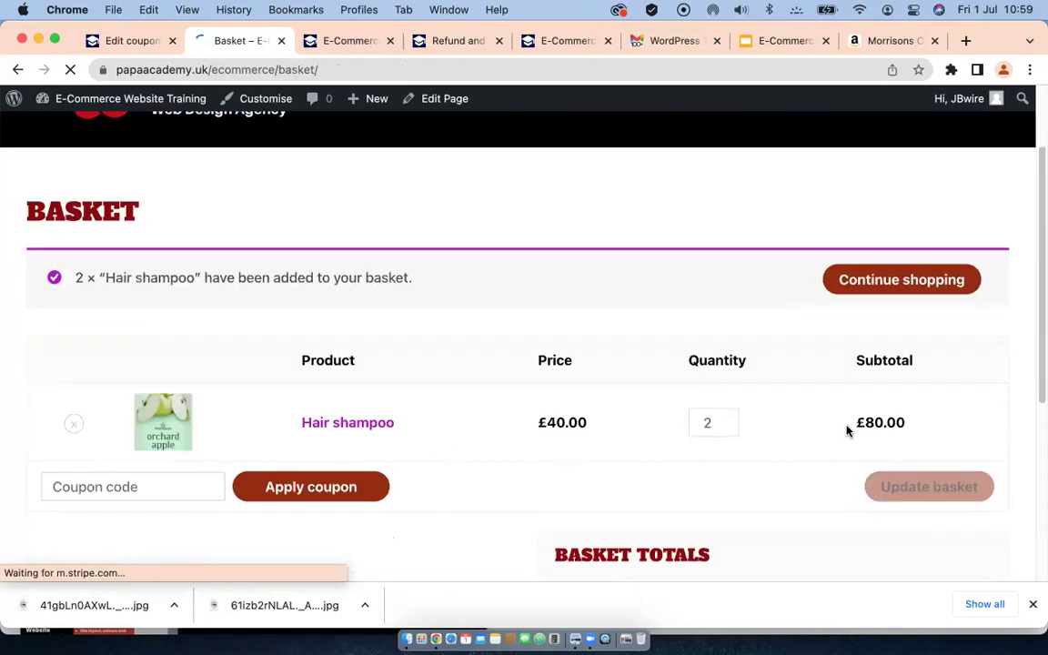
pyautogui.click(887, 282)
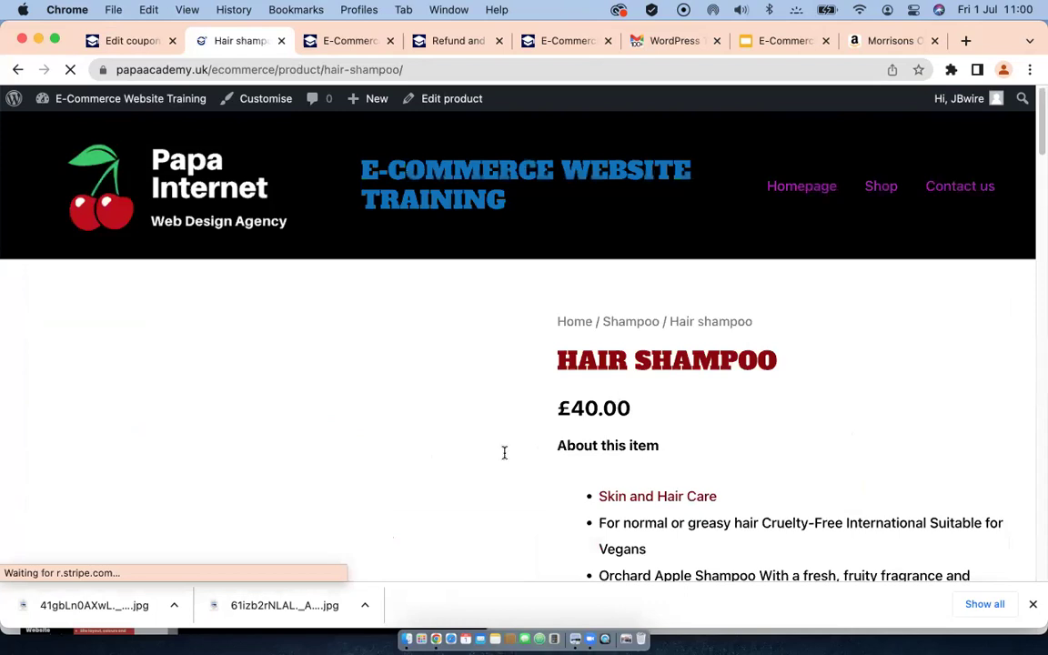
pyautogui.scroll(-5, 489, 421)
pyautogui.scroll(-15, 489, 421)
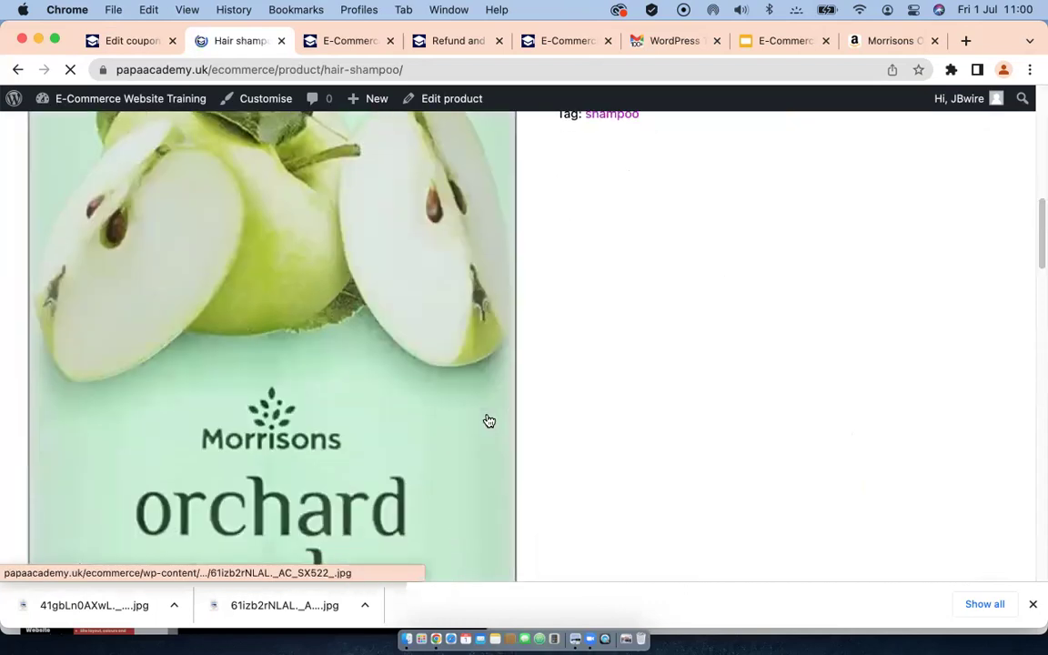
pyautogui.scroll(5, 491, 419)
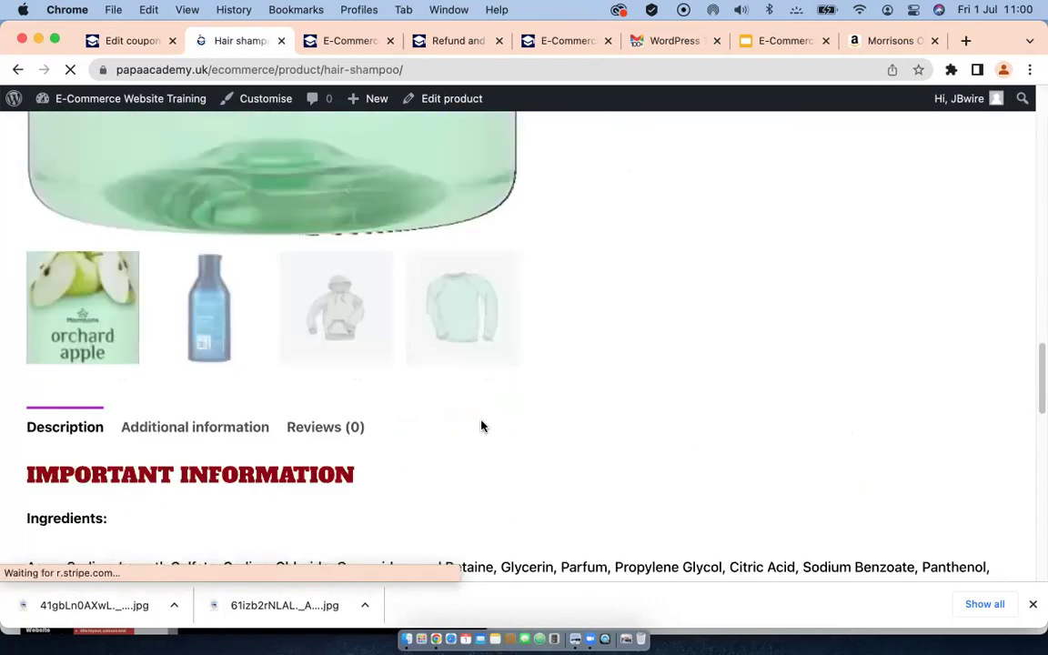
pyautogui.scroll(-20, 467, 423)
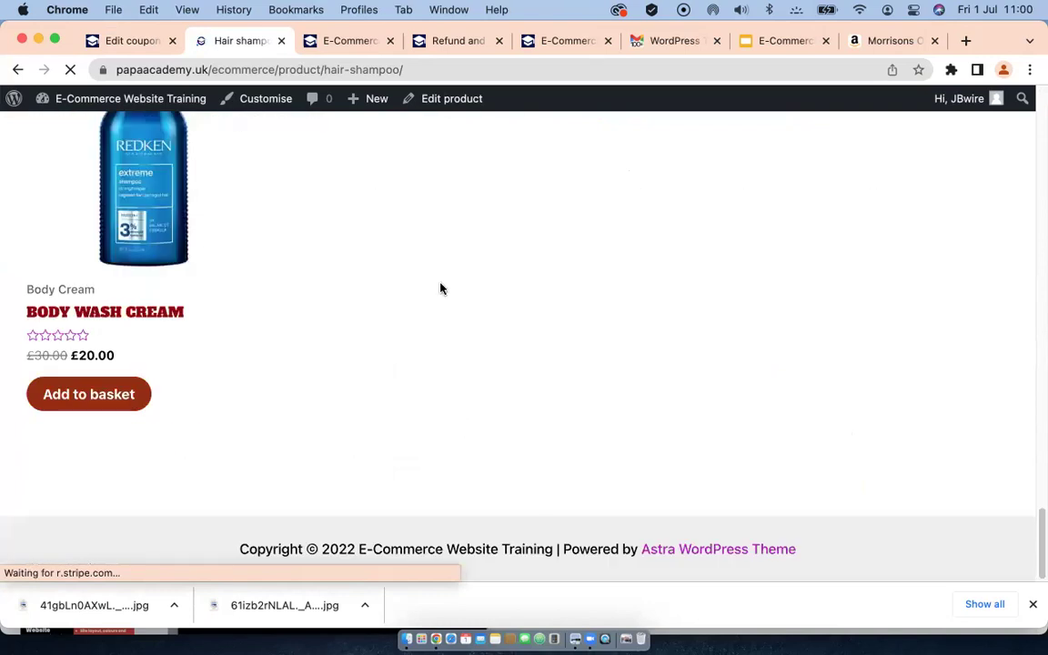
# Step: Open Body wash cream and raise its quantity to 2
pyautogui.click(131, 209)
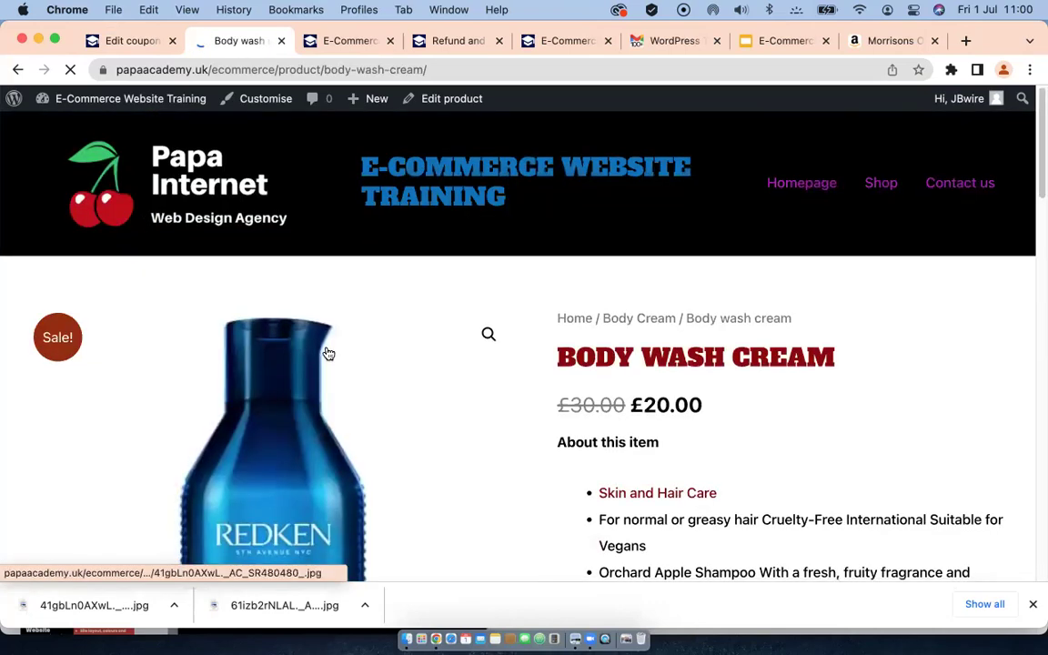
pyautogui.scroll(-5, 391, 364)
pyautogui.click(598, 427)
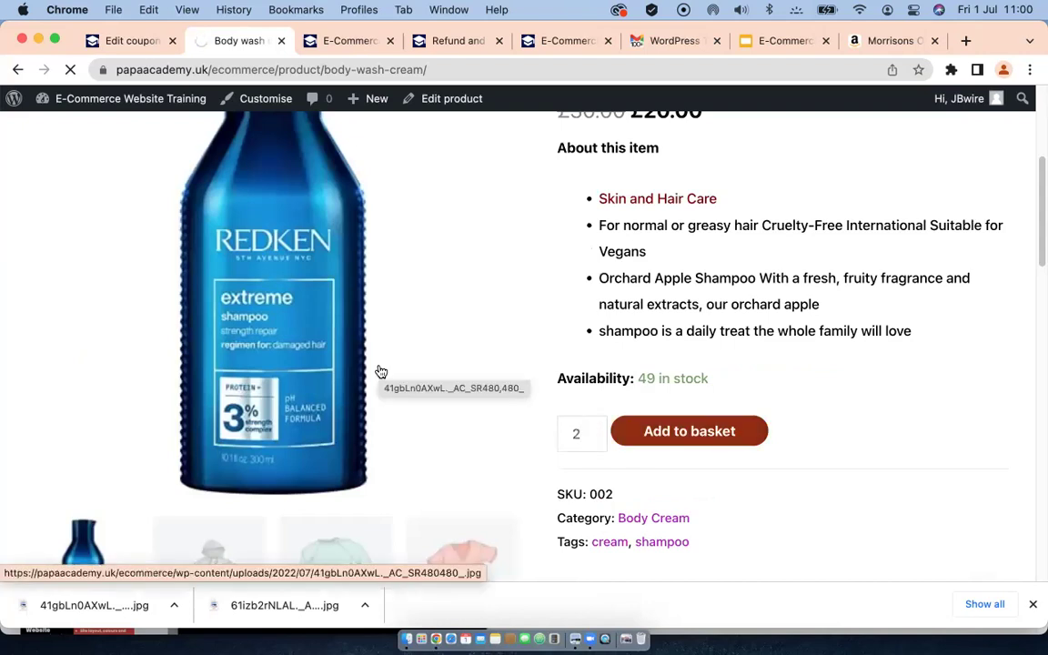
pyautogui.scroll(-3, 367, 348)
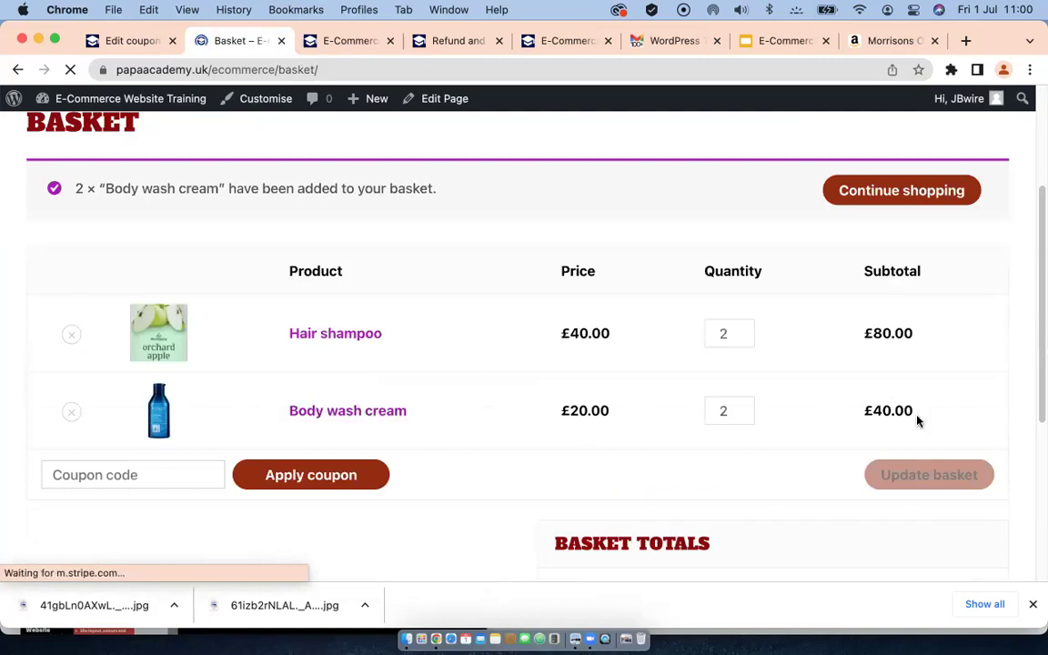
pyautogui.scroll(-3, 811, 385)
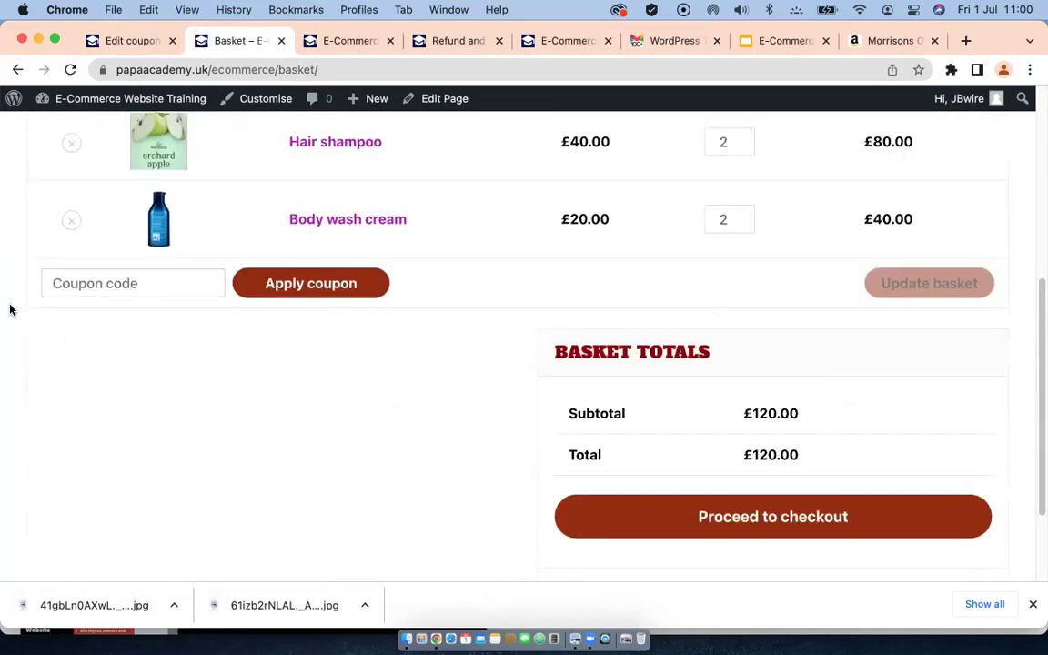
# Step: Apply coupon code Summer50 in the basket and check the £0.00 Basket Totals
pyautogui.click(85, 283)
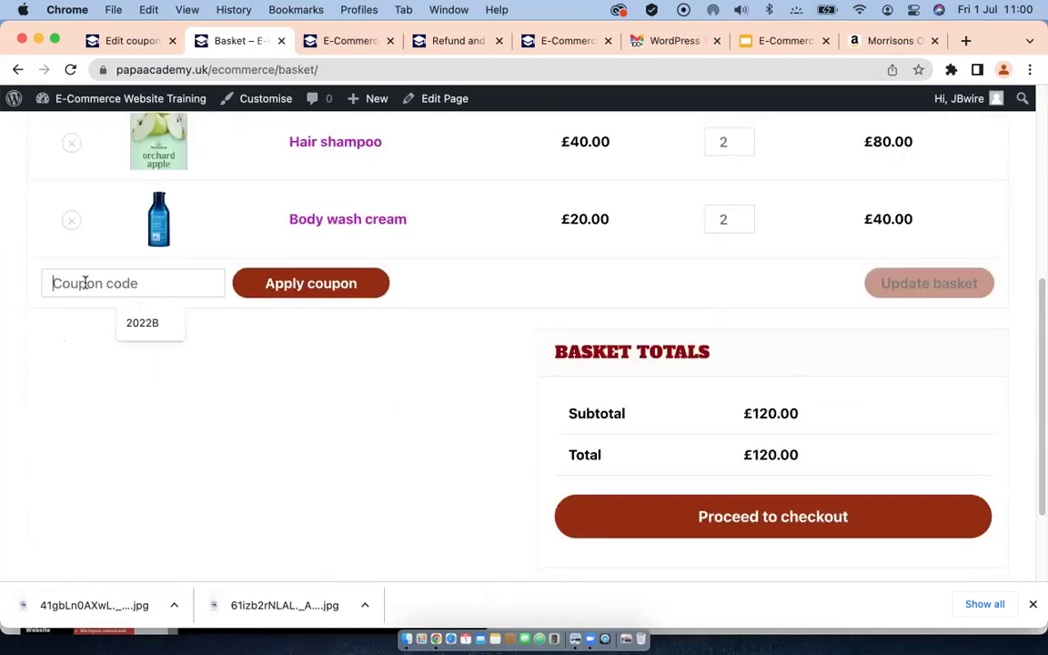
pyautogui.write('SU')
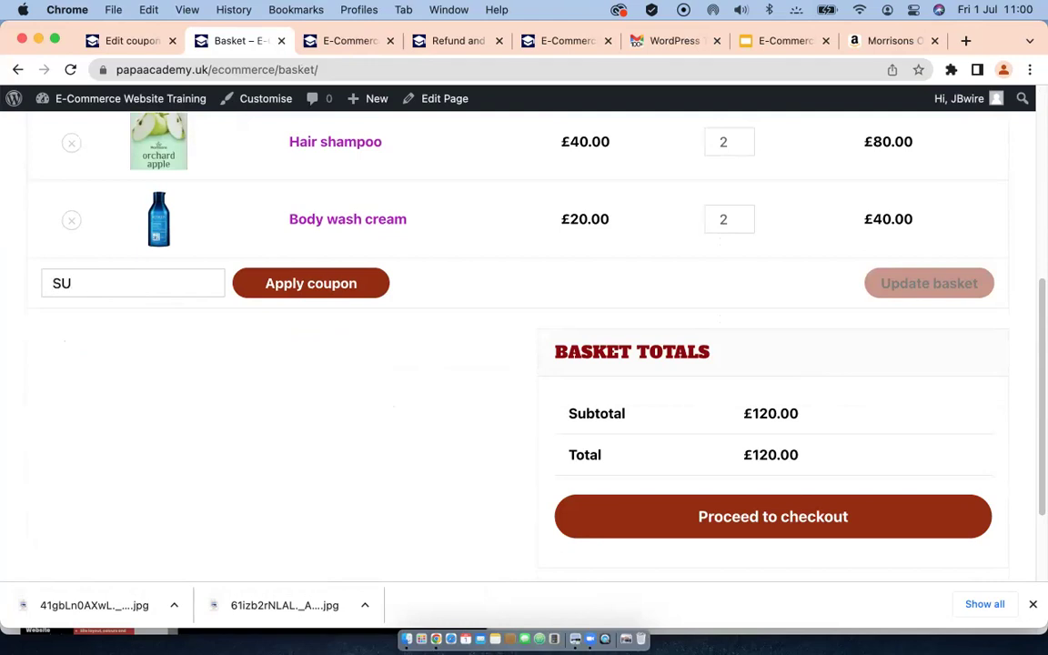
pyautogui.press('BackSpace')
pyautogui.write('ummer50')
pyautogui.click(292, 283)
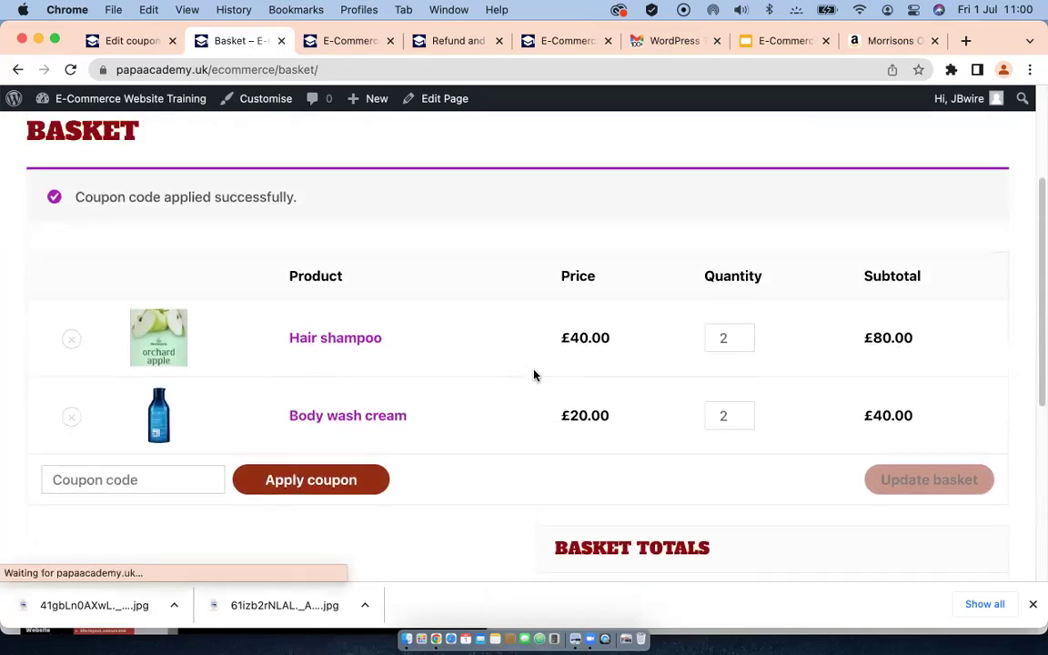
pyautogui.scroll(-4, 533, 374)
pyautogui.scroll(-1, 453, 401)
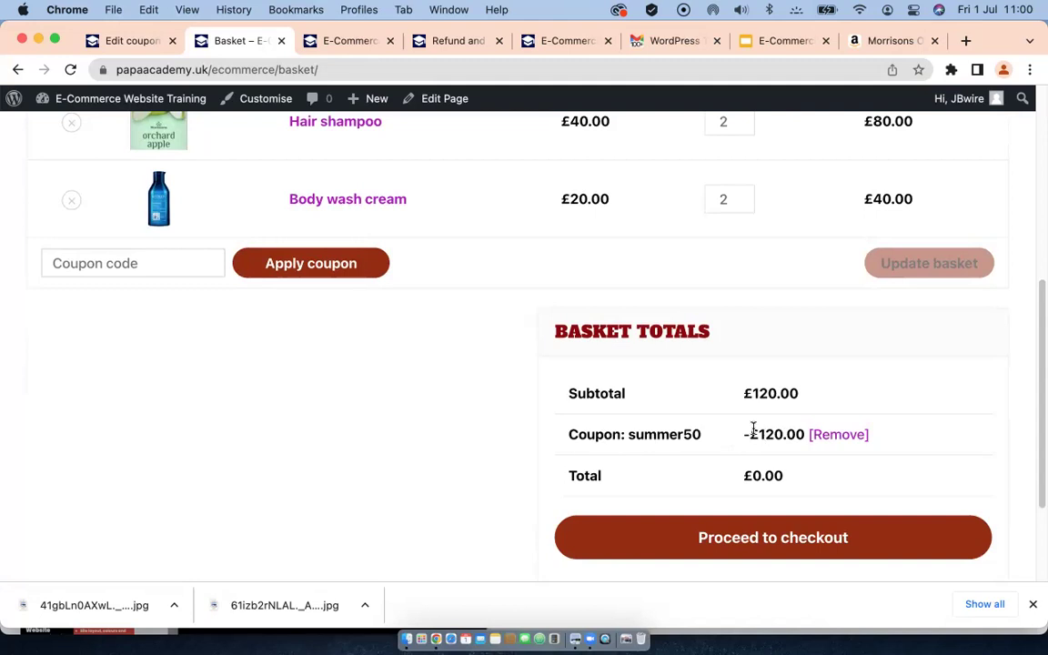
pyautogui.scroll(-2, 767, 433)
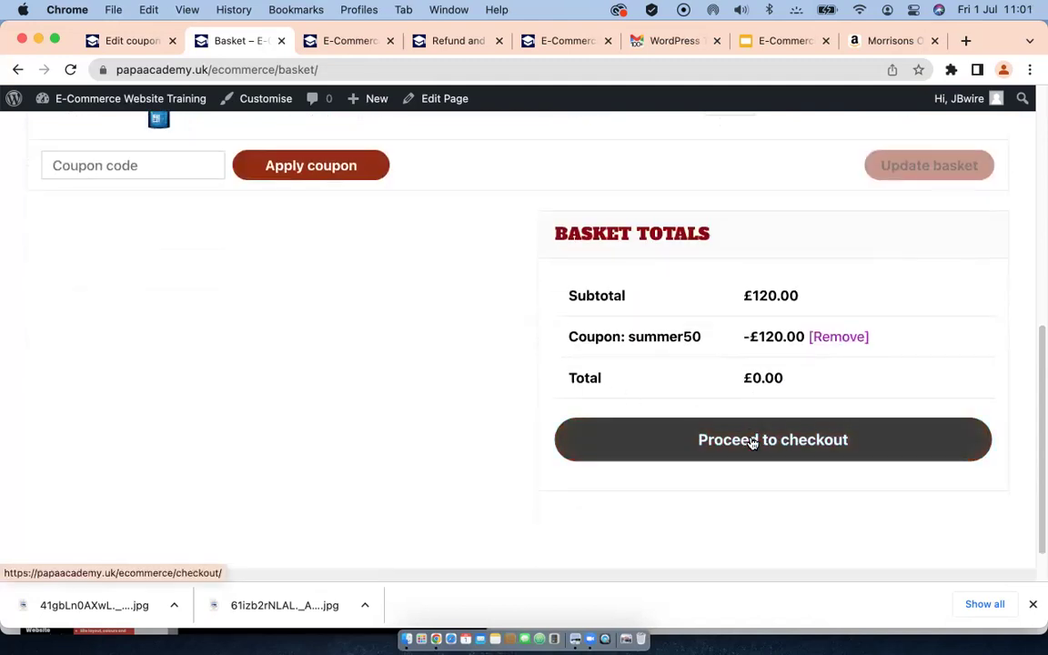
# Step: Proceed to checkout, accept the terms and conditions, and place the £0.00 order
pyautogui.click(753, 442)
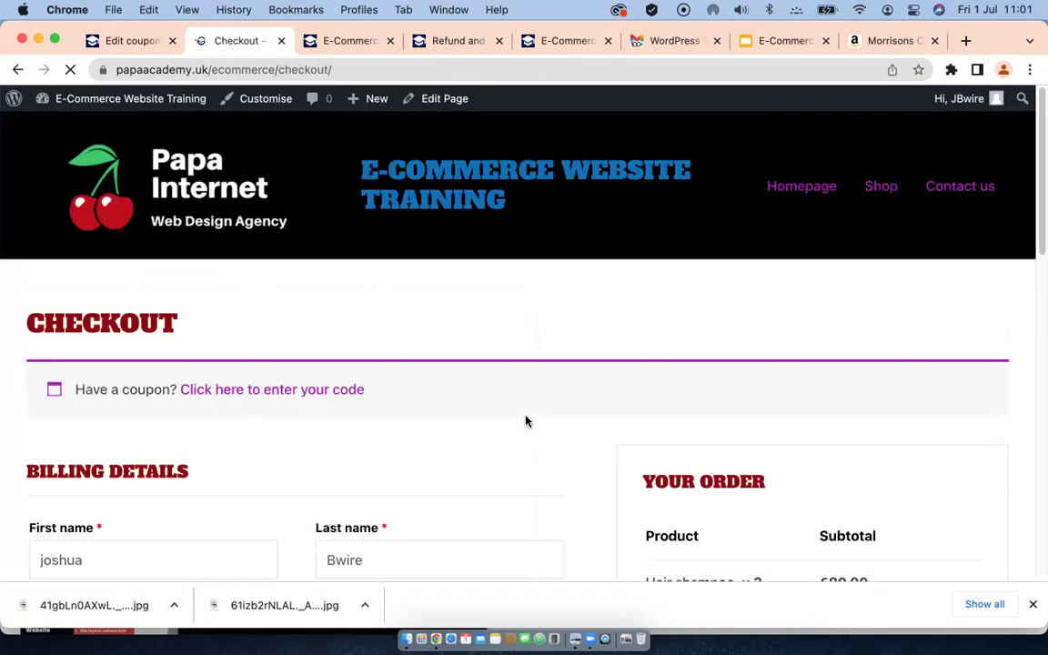
pyautogui.scroll(-5, 519, 419)
pyautogui.scroll(-2, 411, 396)
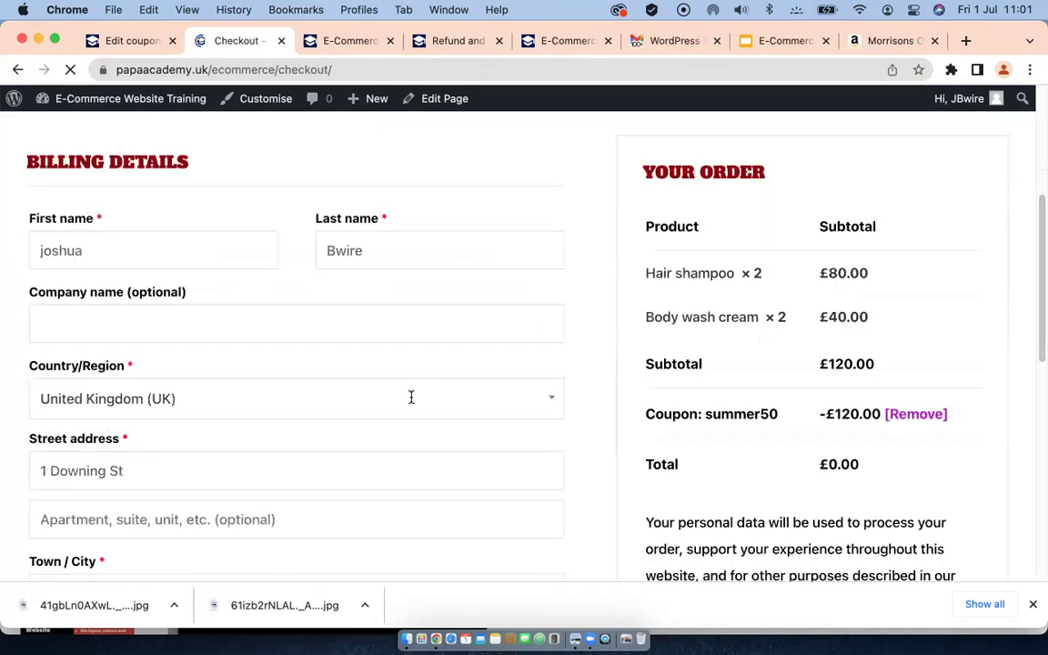
pyautogui.scroll(-6, 246, 379)
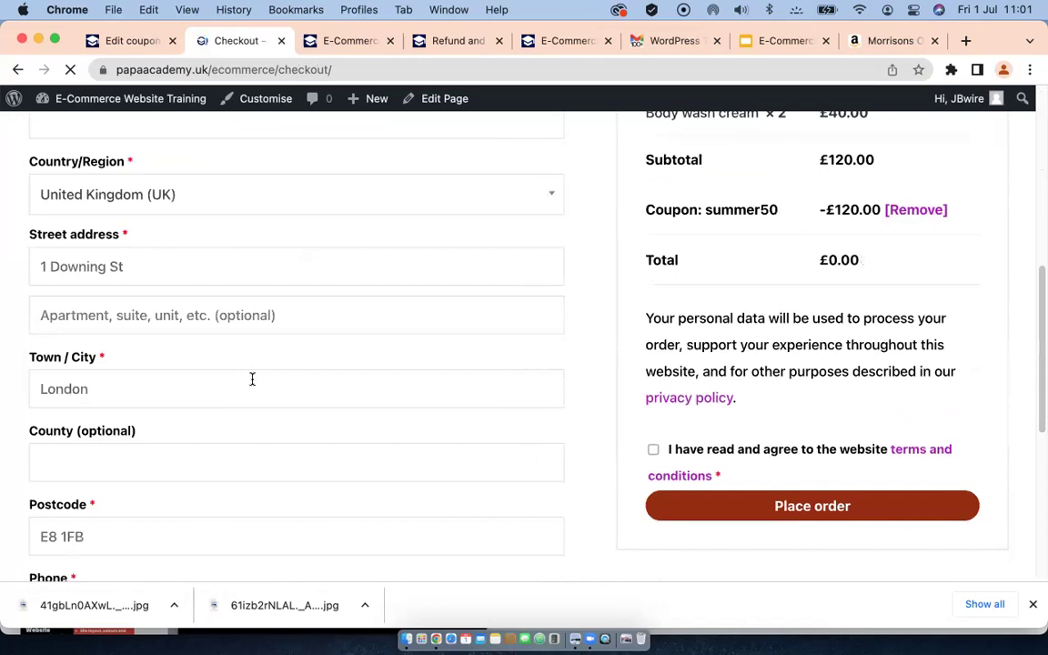
pyautogui.scroll(-6, 253, 383)
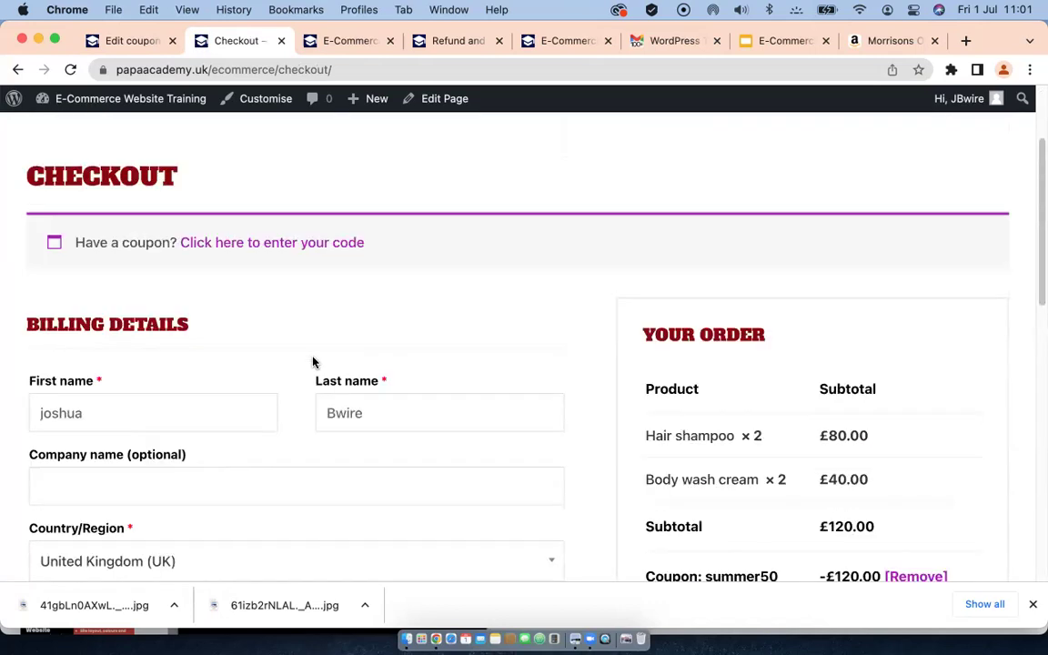
pyautogui.scroll(-3, 315, 362)
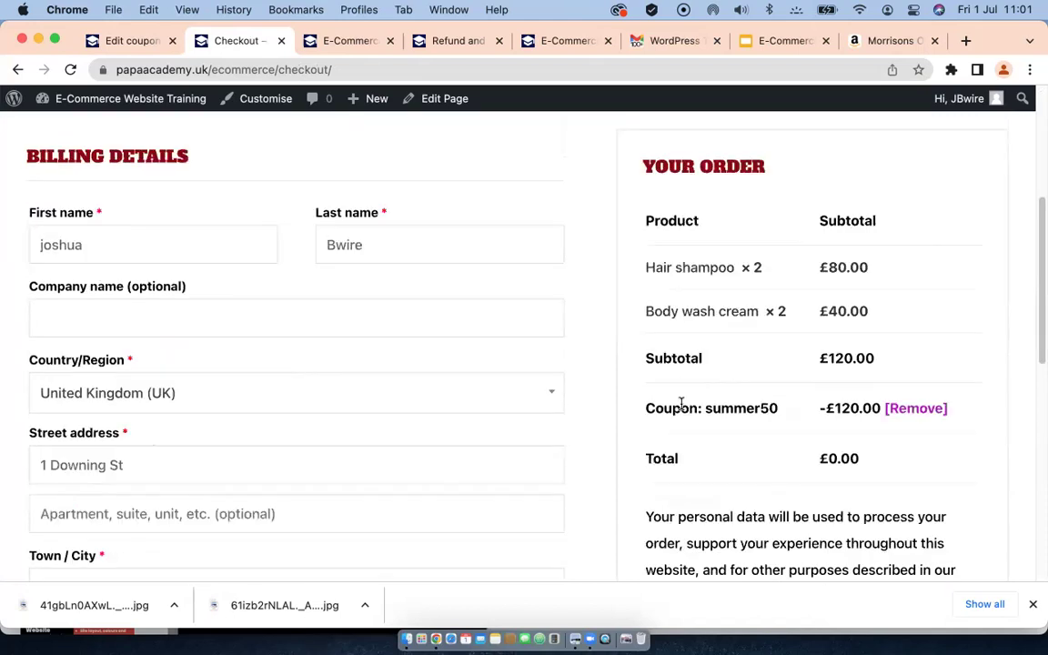
pyautogui.scroll(-1, 753, 397)
pyautogui.scroll(-2, 752, 401)
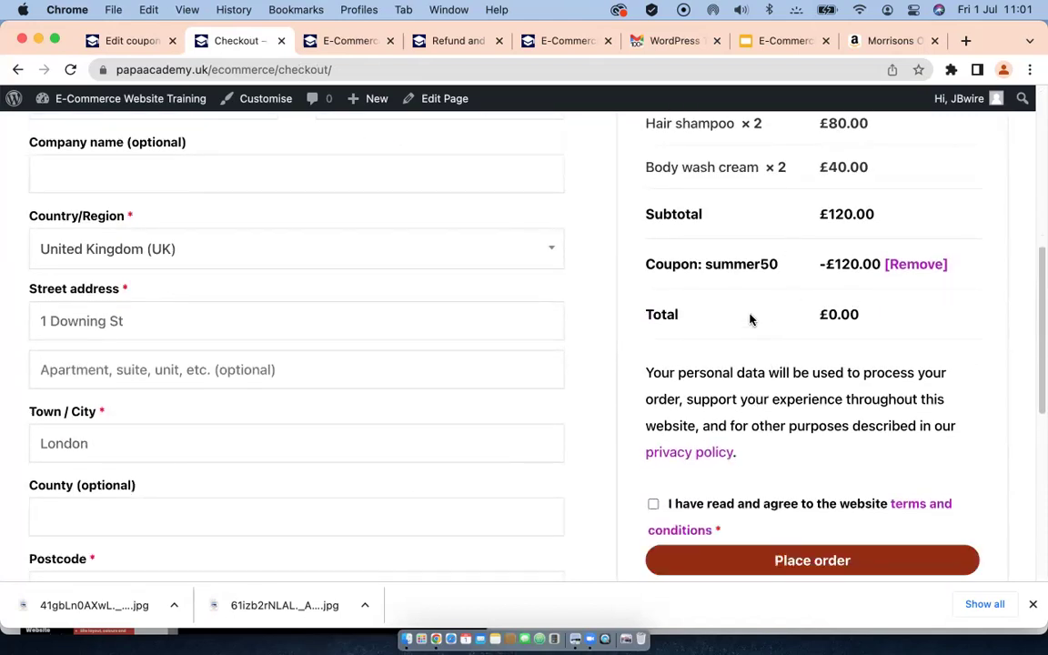
pyautogui.scroll(4, 753, 324)
pyautogui.scroll(-5, 755, 327)
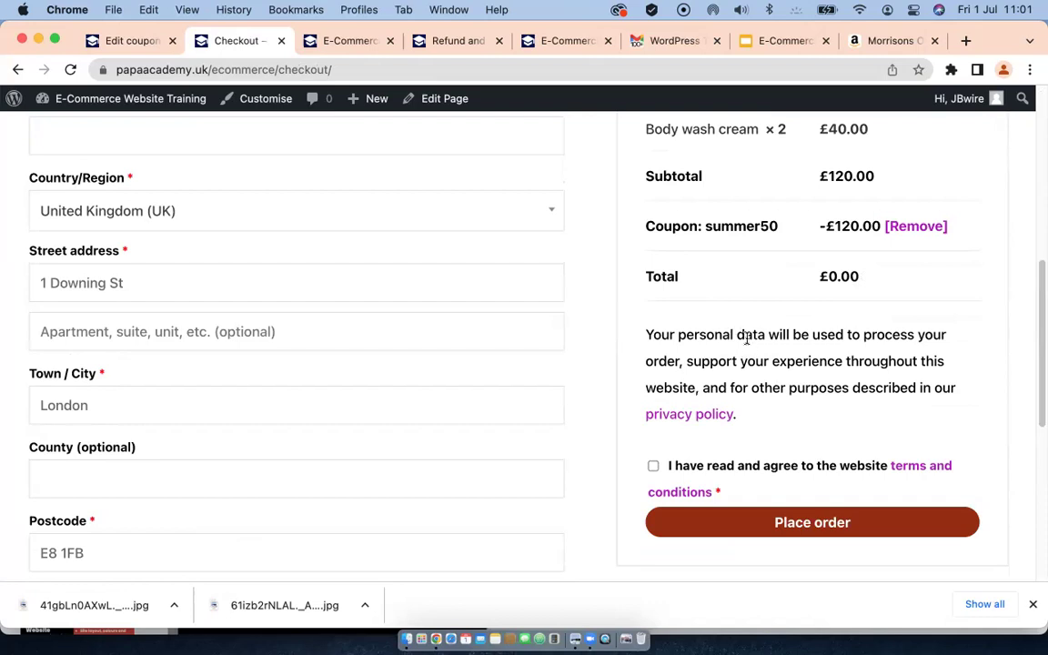
pyautogui.click(653, 466)
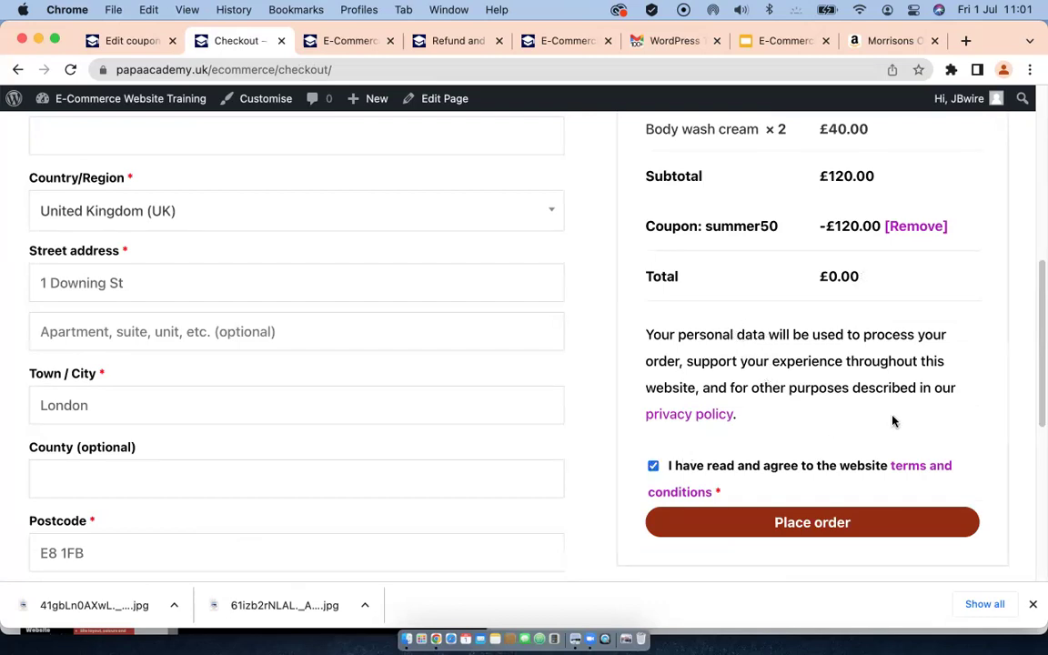
pyautogui.click(780, 526)
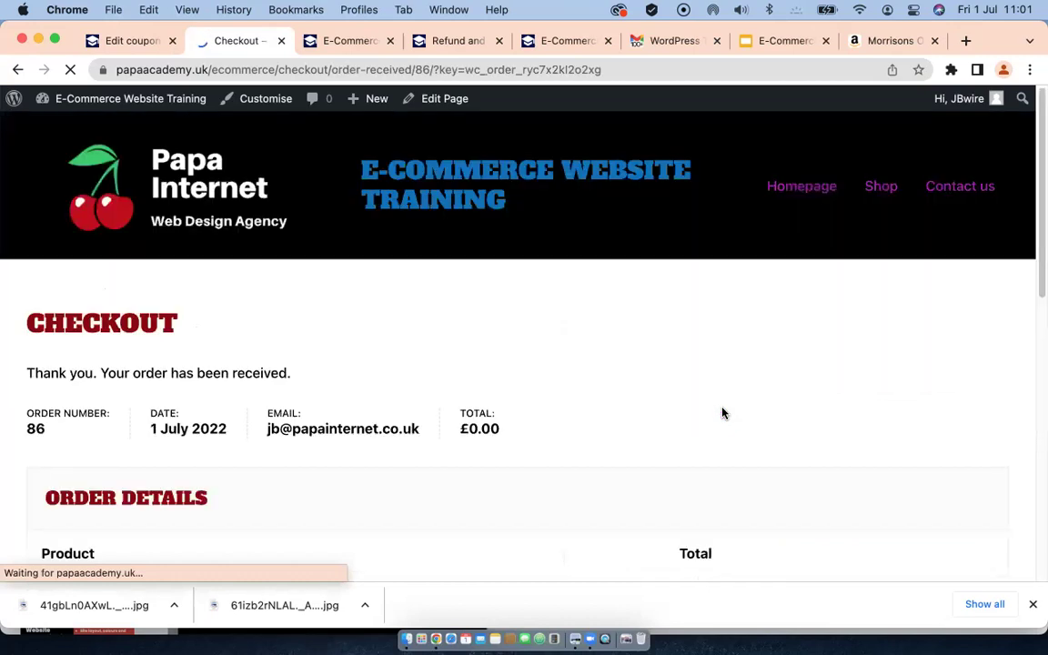
# Step: Scroll the order-received page to check both products, the -£120.00 discount and billing address
pyautogui.scroll(-3, 380, 383)
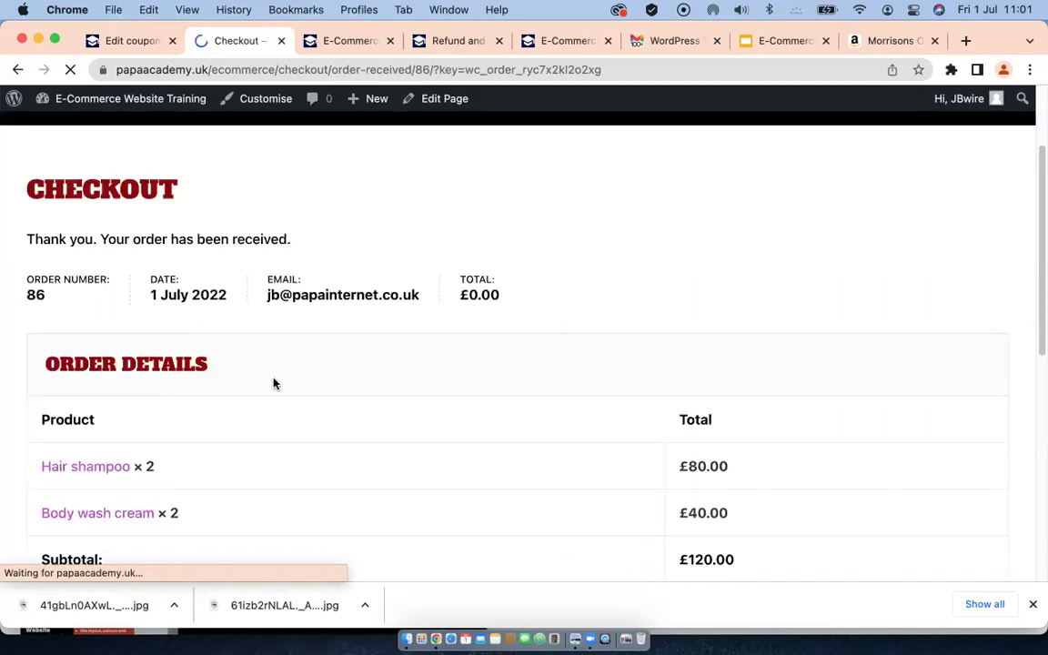
pyautogui.scroll(-2, 273, 382)
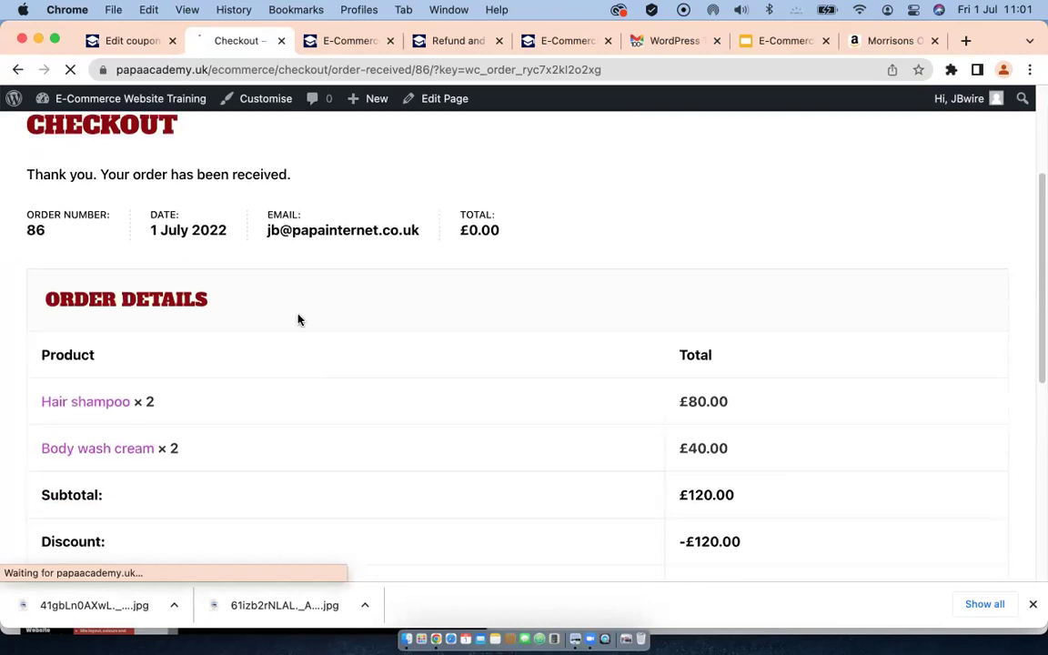
pyautogui.scroll(5, 302, 320)
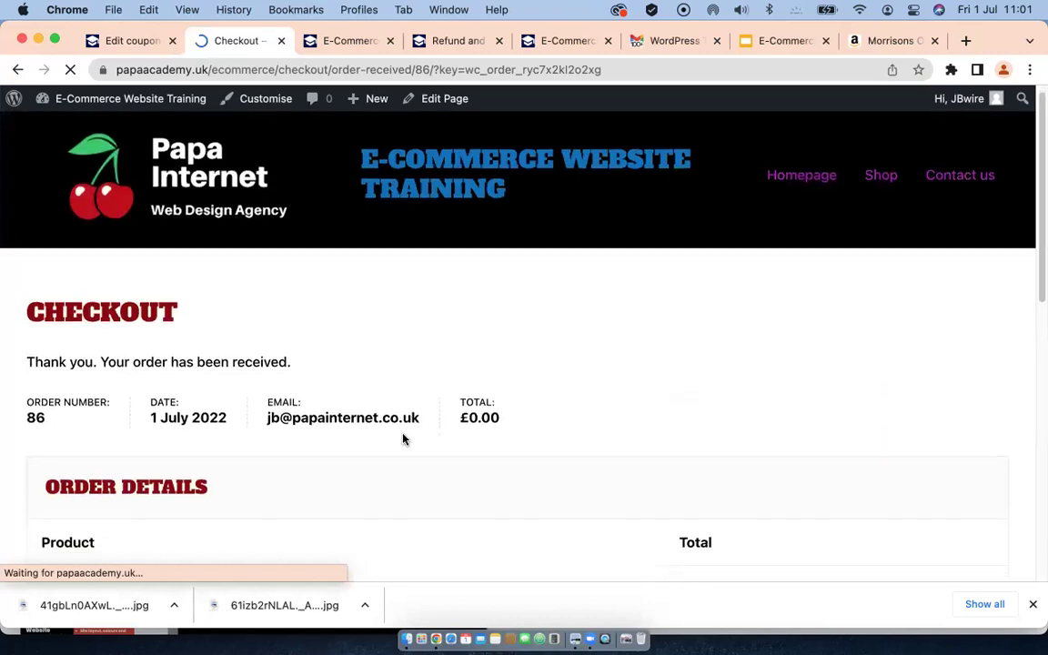
pyautogui.scroll(-9, 404, 439)
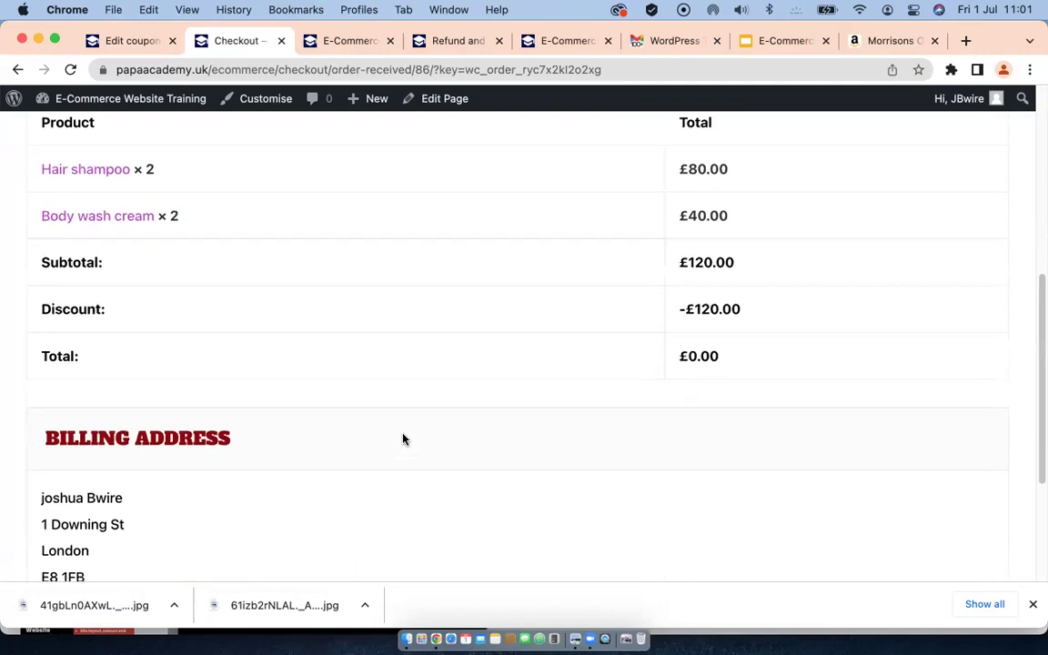
pyautogui.scroll(-5, 404, 440)
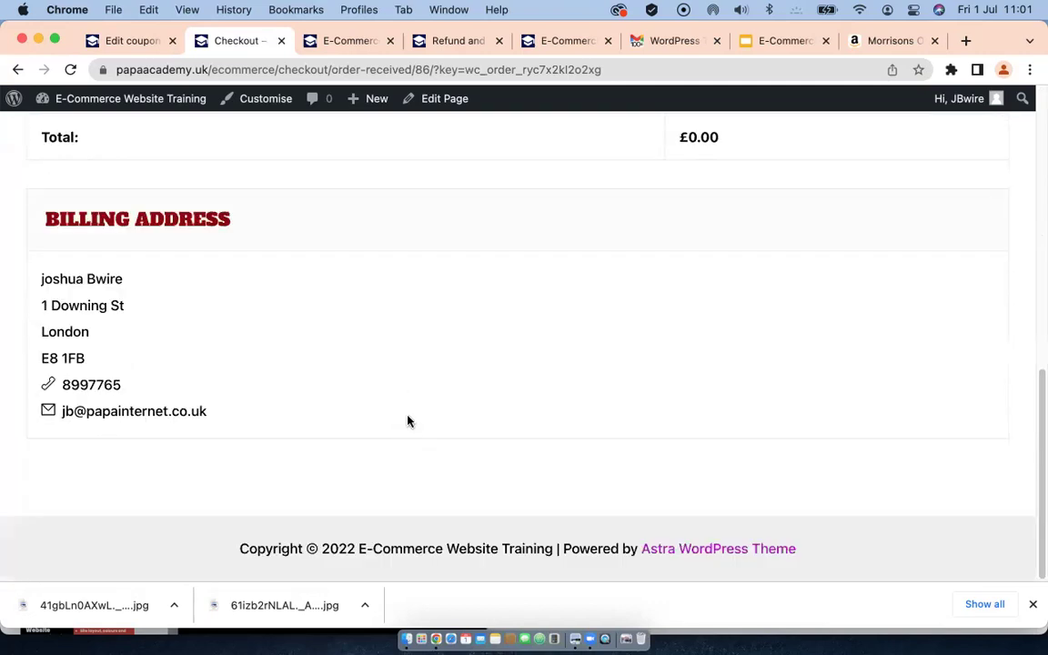
pyautogui.scroll(4, 411, 422)
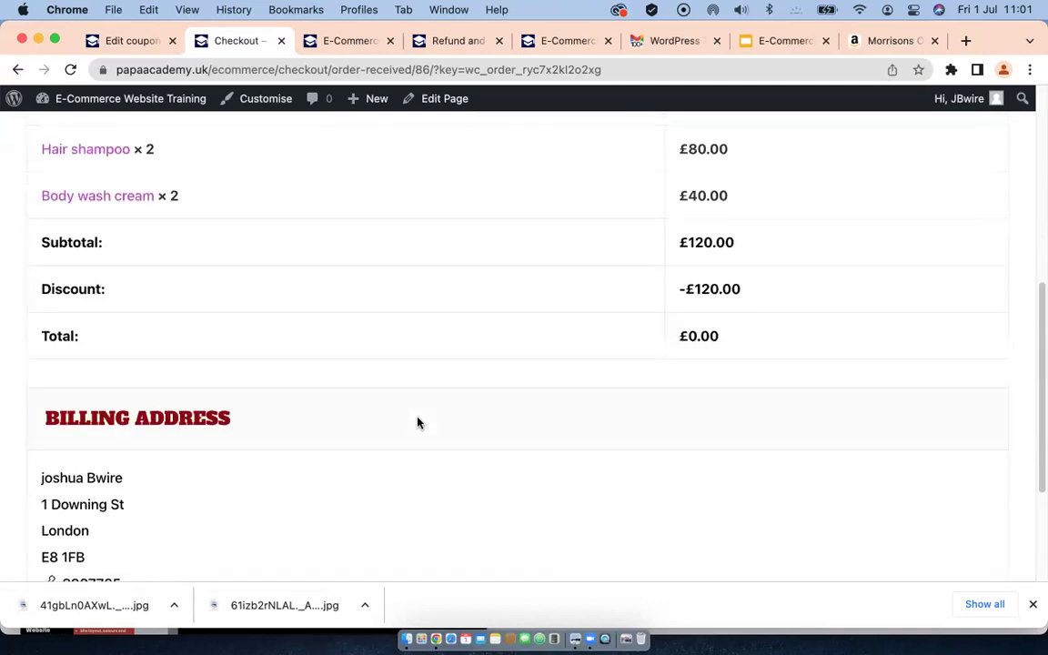
pyautogui.scroll(7, 418, 422)
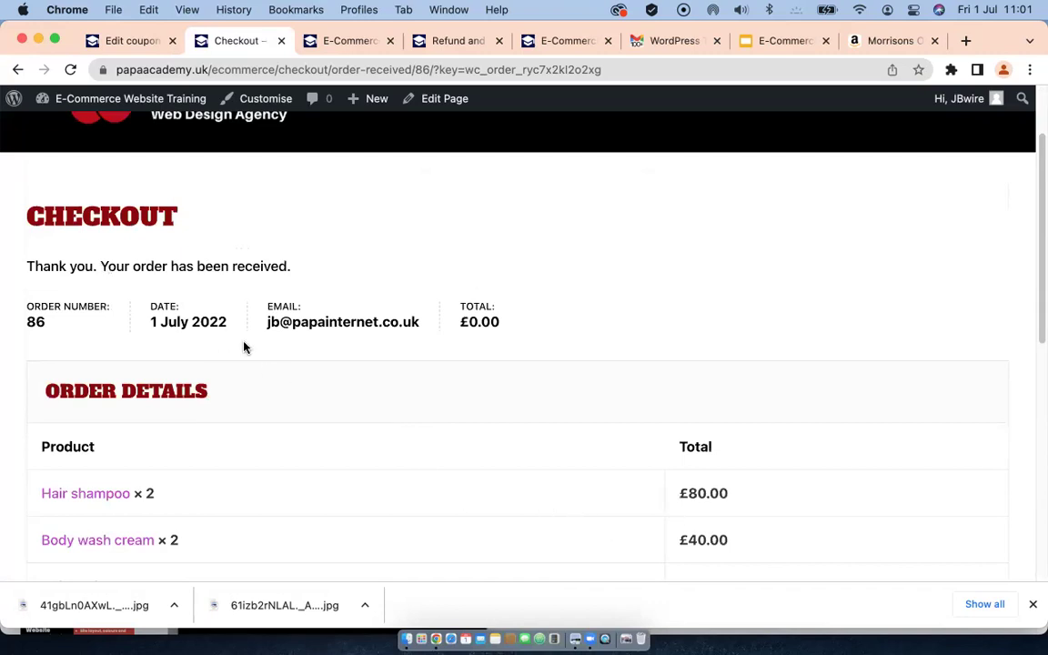
pyautogui.scroll(-1, 25, 336)
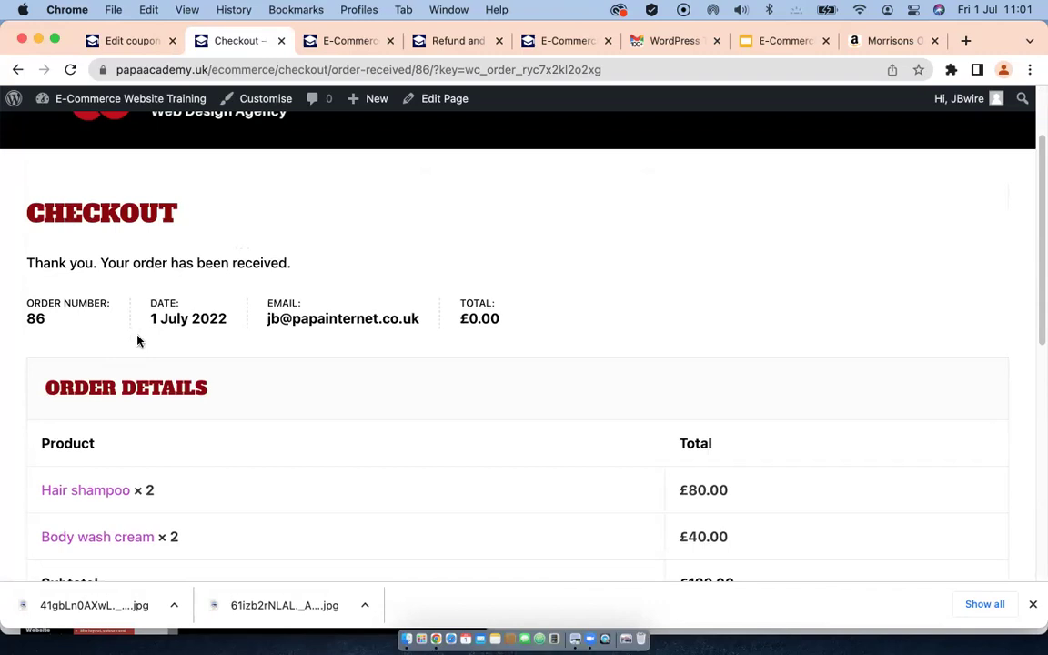
pyautogui.scroll(-9, 329, 326)
pyautogui.scroll(8, 329, 327)
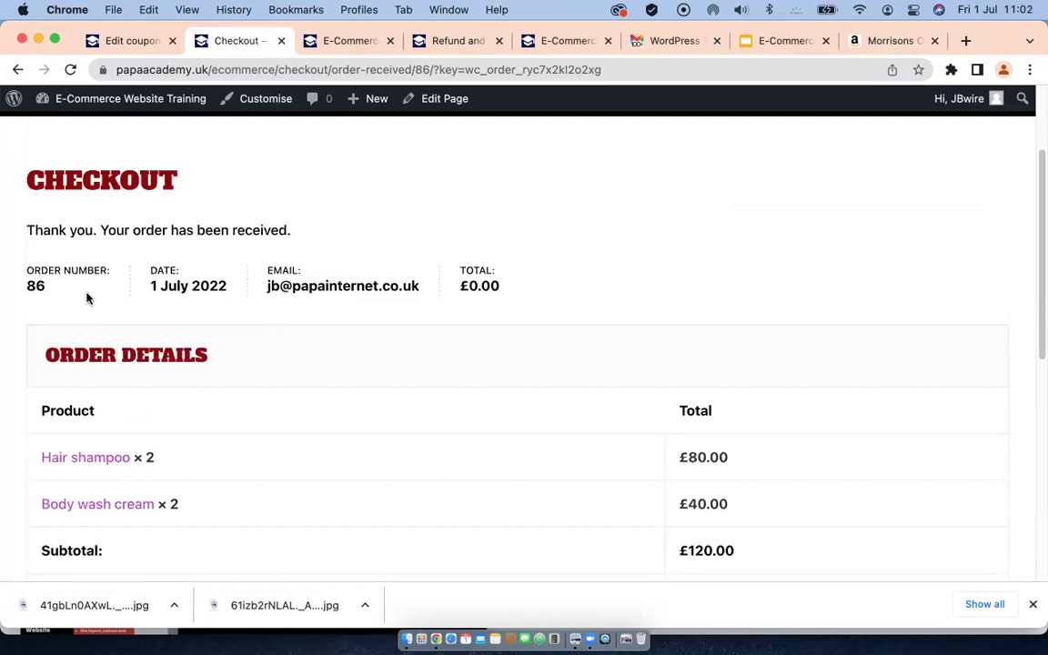
pyautogui.scroll(-11, 259, 341)
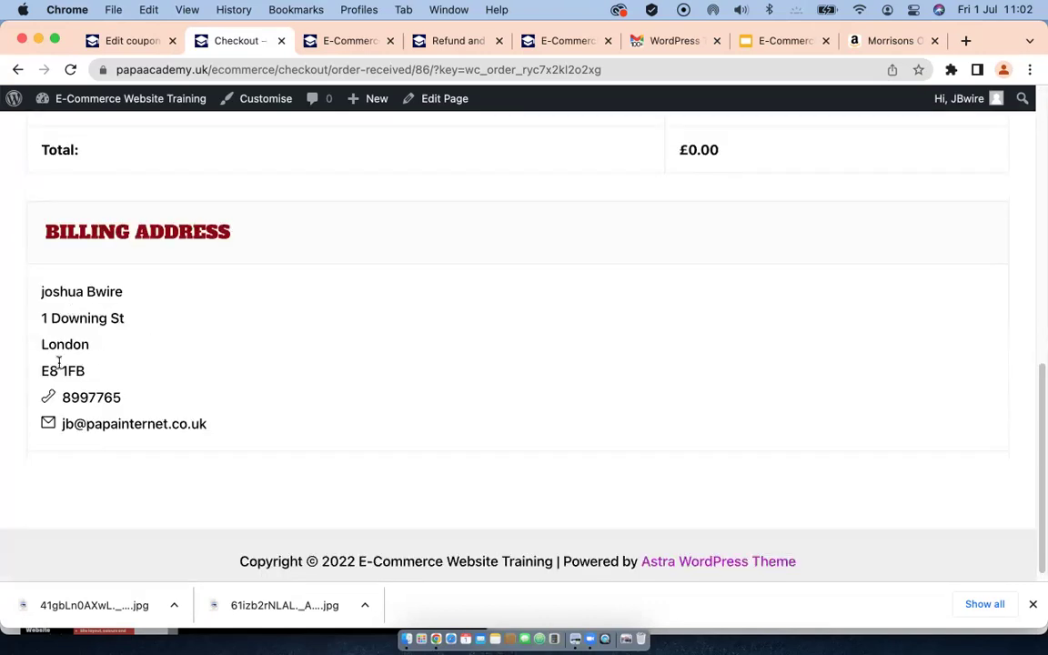
pyautogui.scroll(10, 253, 328)
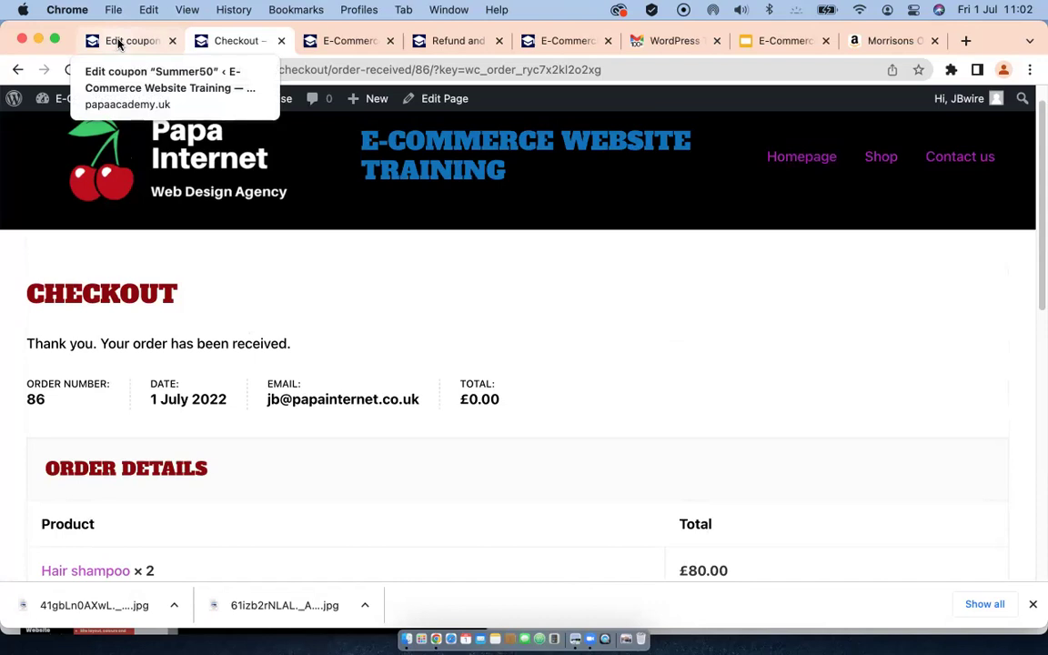
pyautogui.scroll(-3, 406, 398)
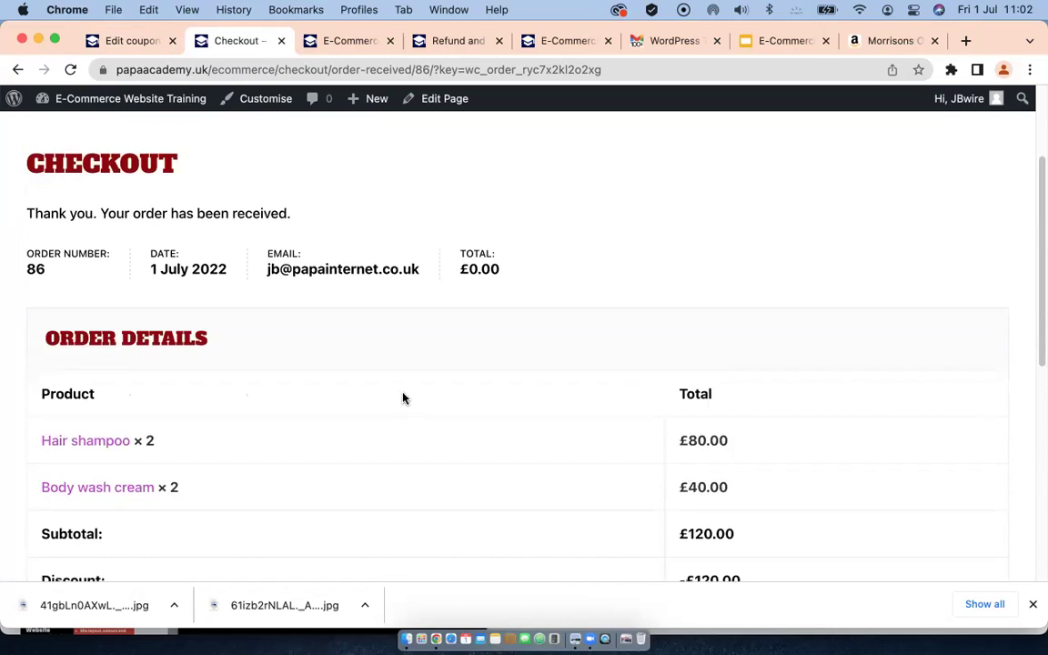
# Step: Leave the Summer50 coupon editor and go through the Dashboard to the WooCommerce Orders list
pyautogui.click(124, 48)
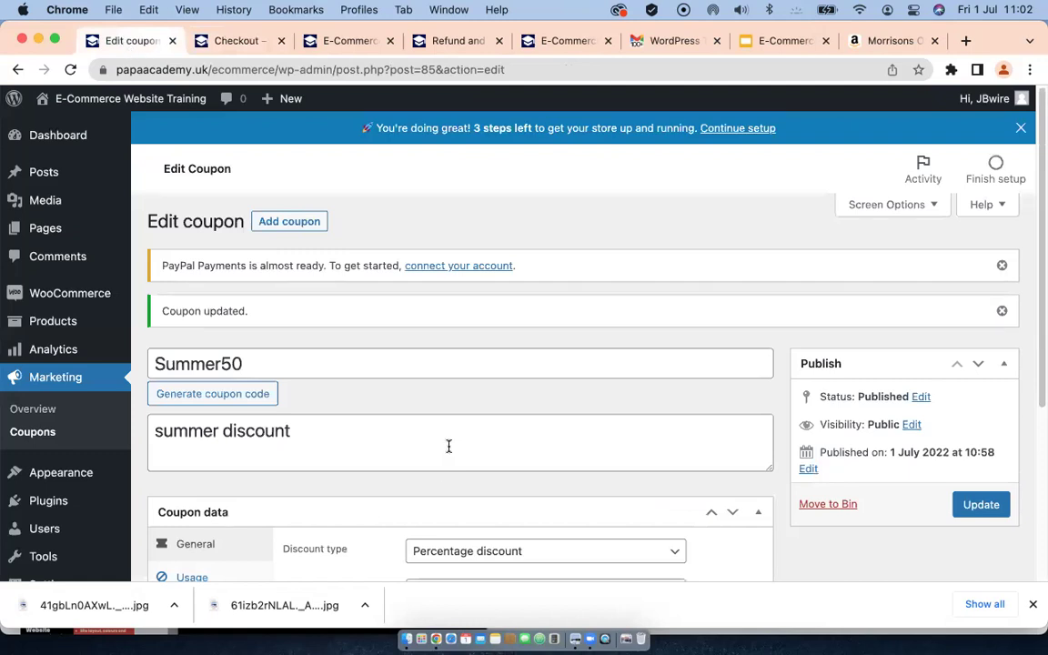
pyautogui.click(38, 134)
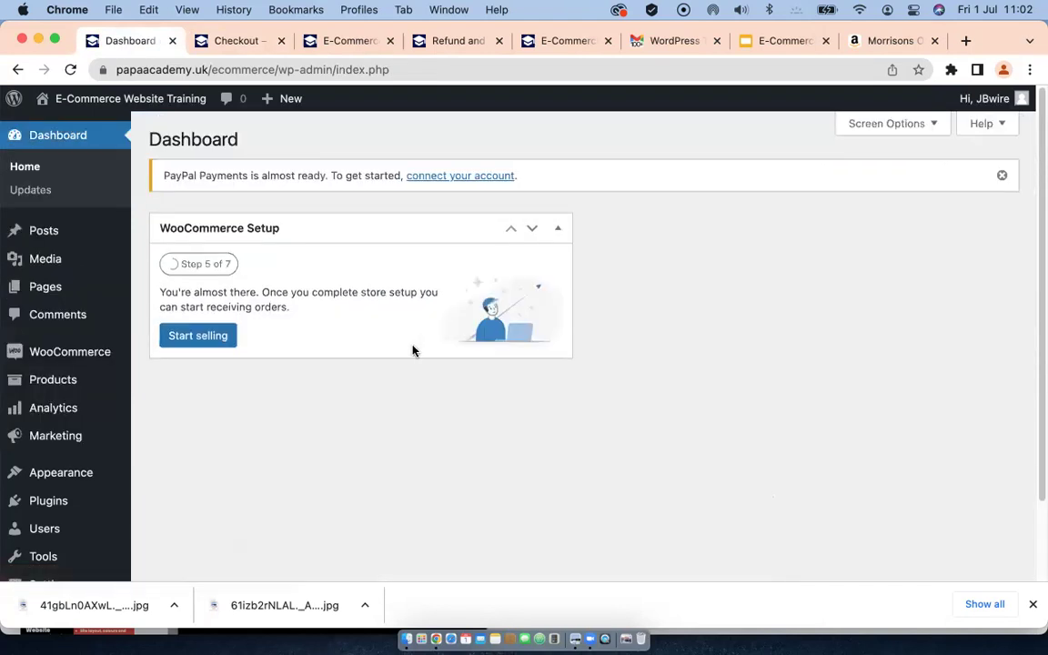
pyautogui.scroll(-1, 83, 425)
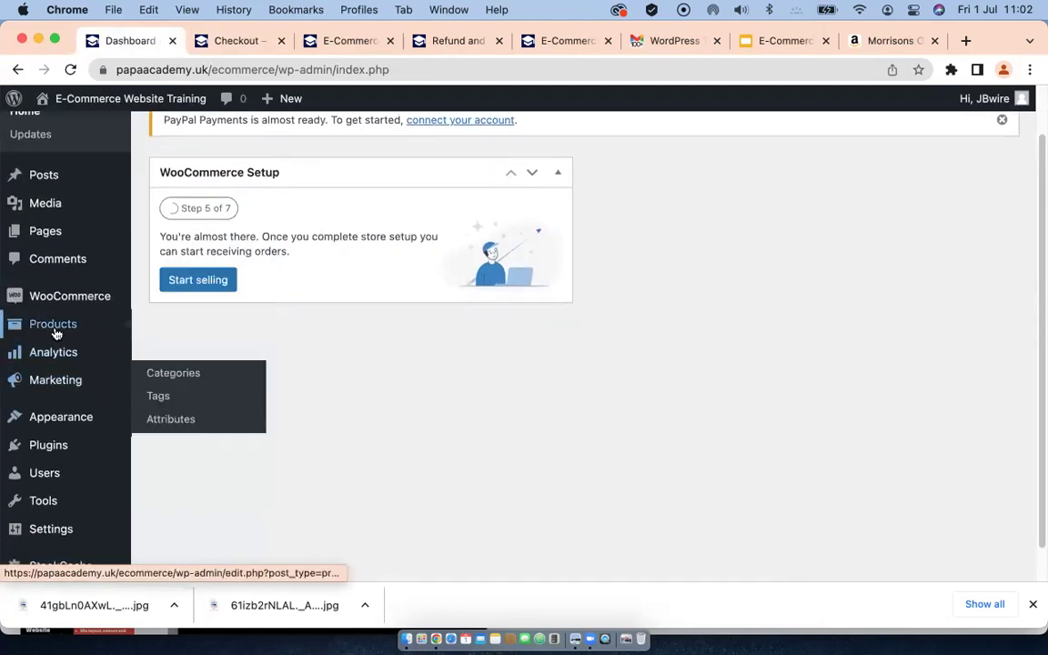
pyautogui.moveTo(66, 297)
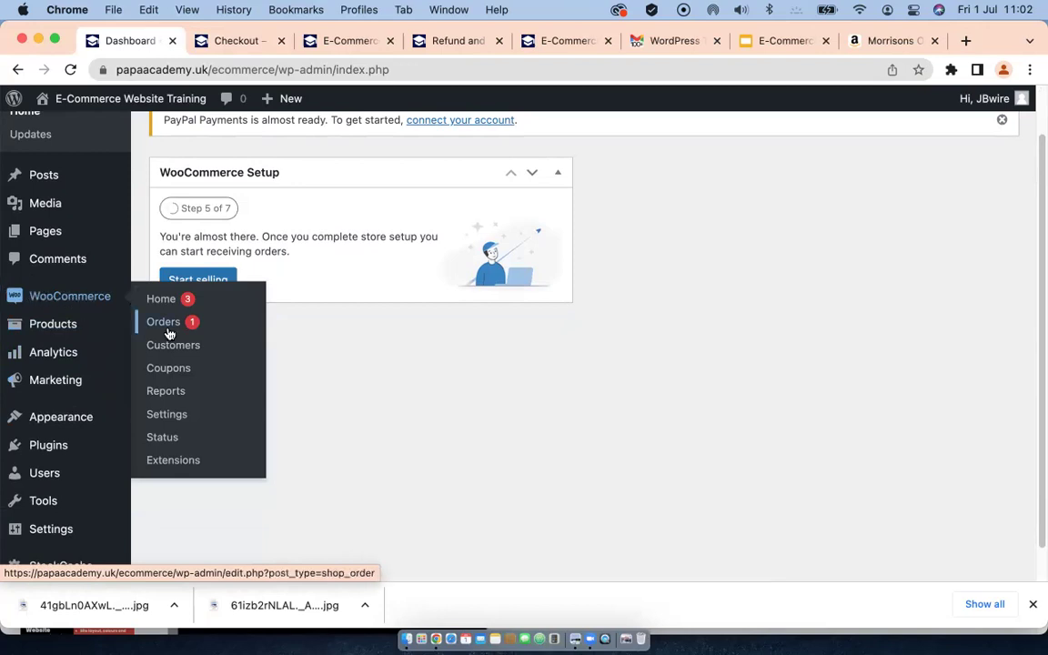
pyautogui.click(164, 325)
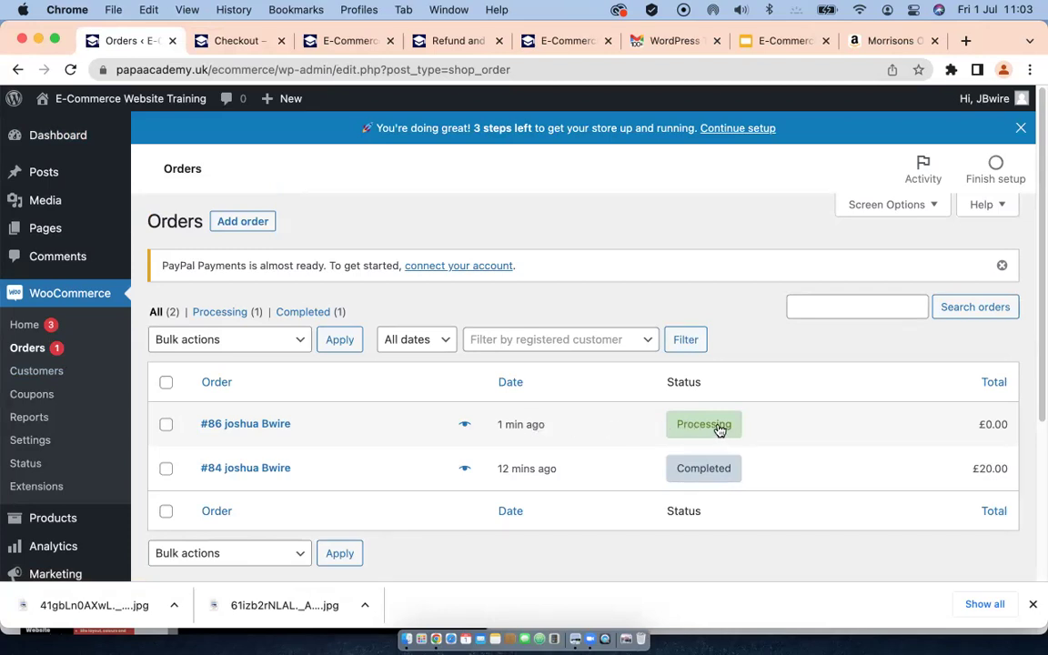
# Step: Open the new £0.00 order #86 and look over its details
pyautogui.click(619, 427)
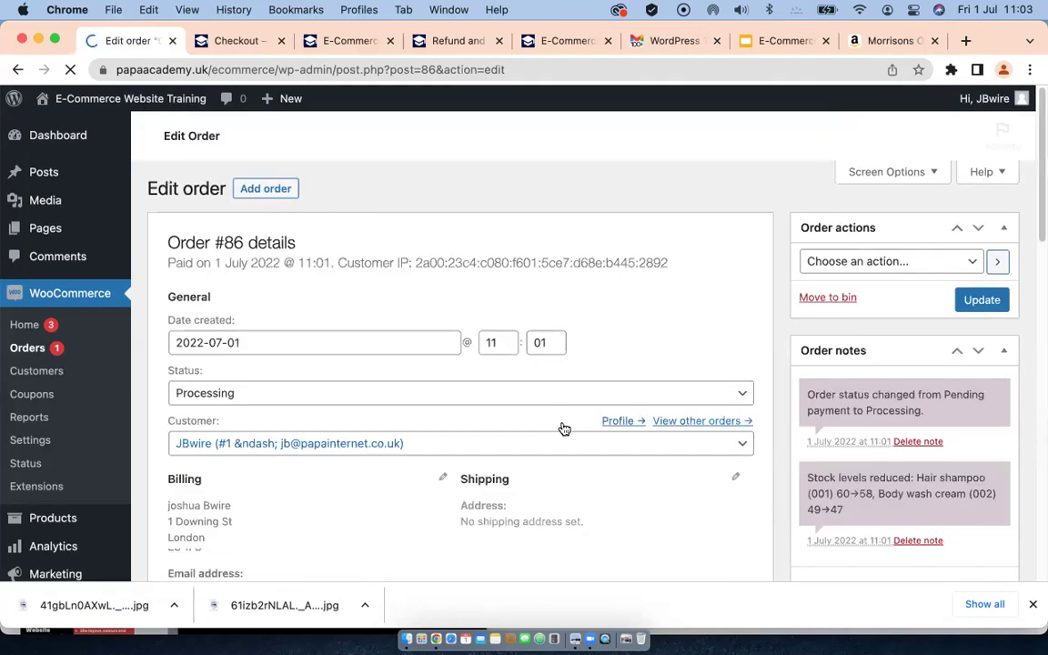
pyautogui.scroll(-5, 602, 467)
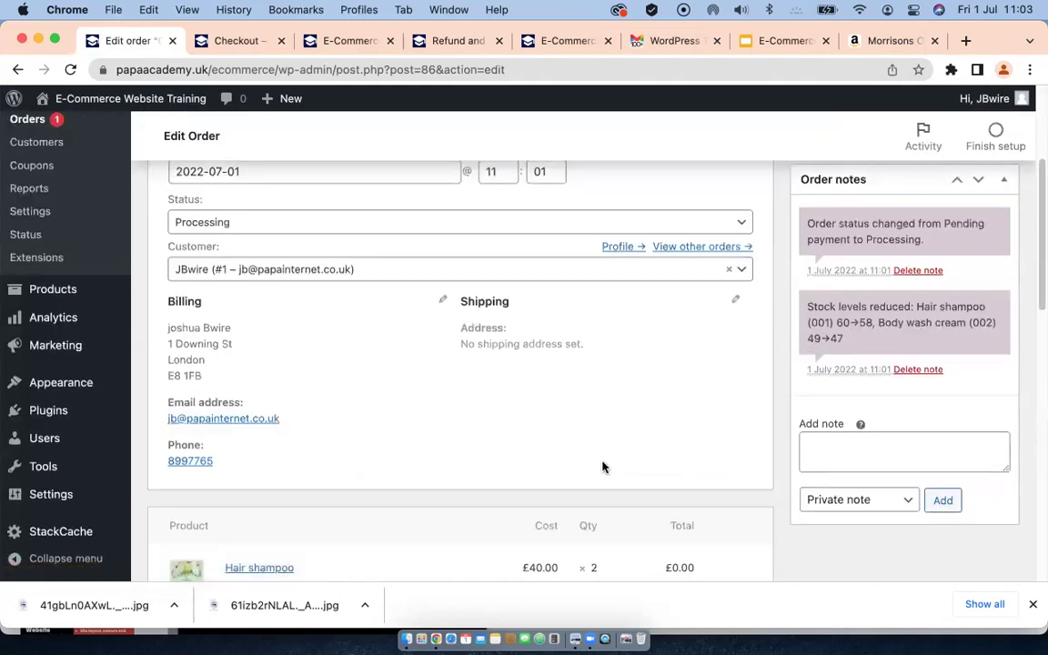
pyautogui.scroll(-5, 602, 467)
pyautogui.scroll(-2, 600, 467)
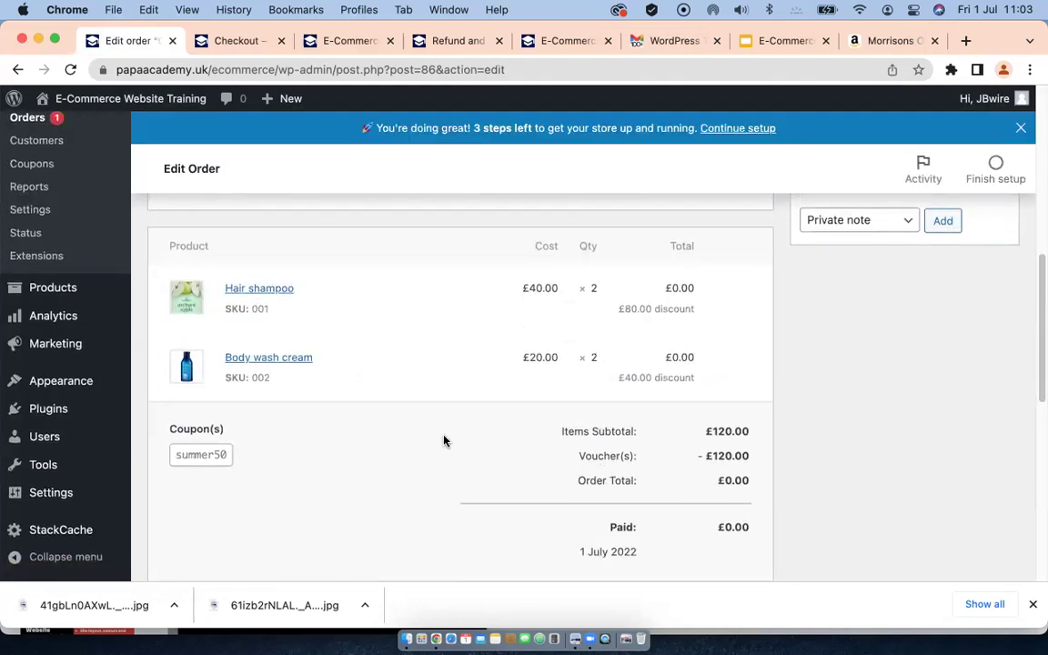
pyautogui.scroll(-10, 444, 440)
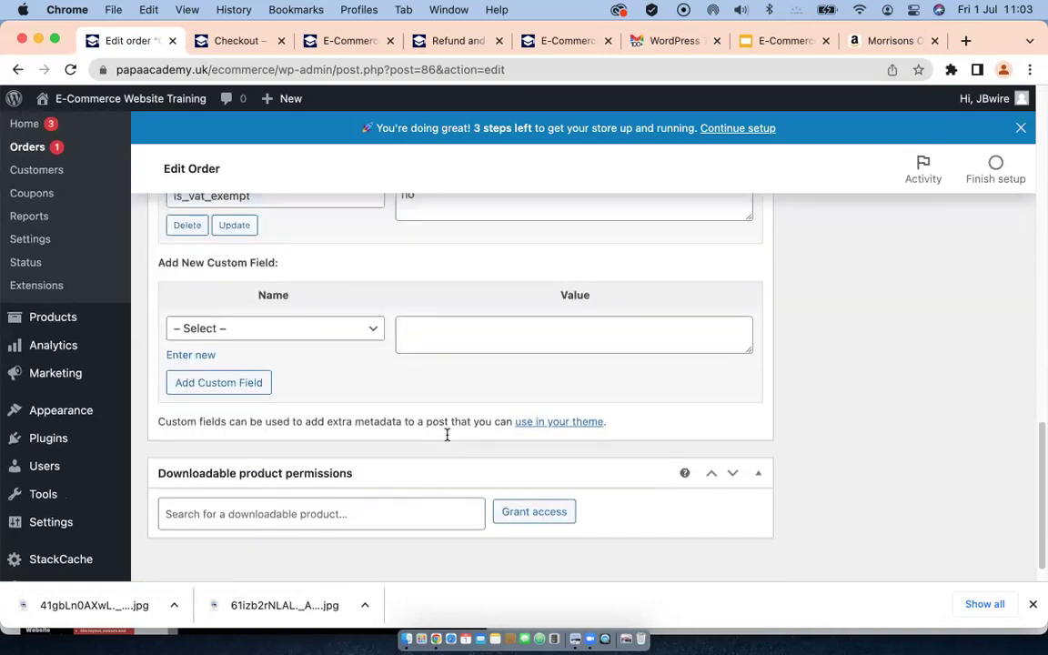
pyautogui.scroll(10, 447, 435)
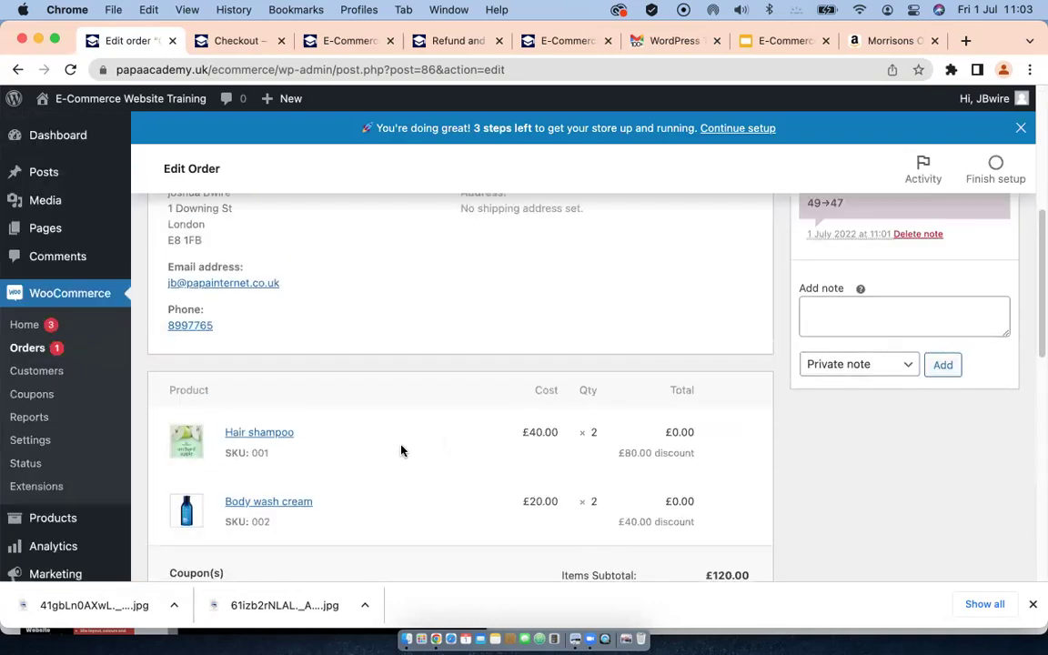
pyautogui.scroll(3, 401, 451)
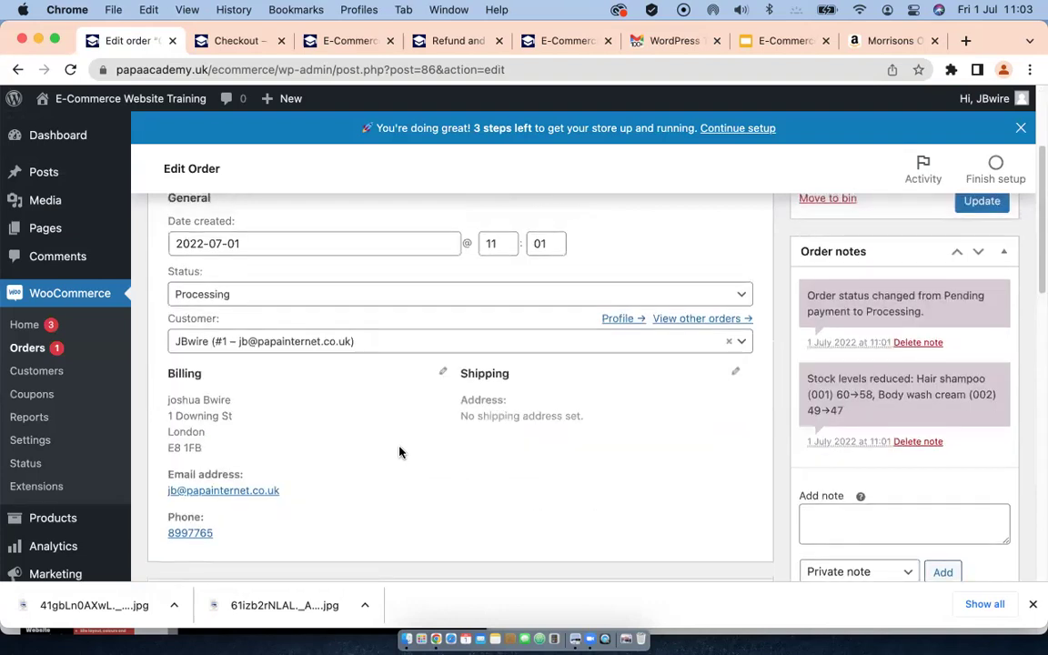
pyautogui.scroll(2, 400, 451)
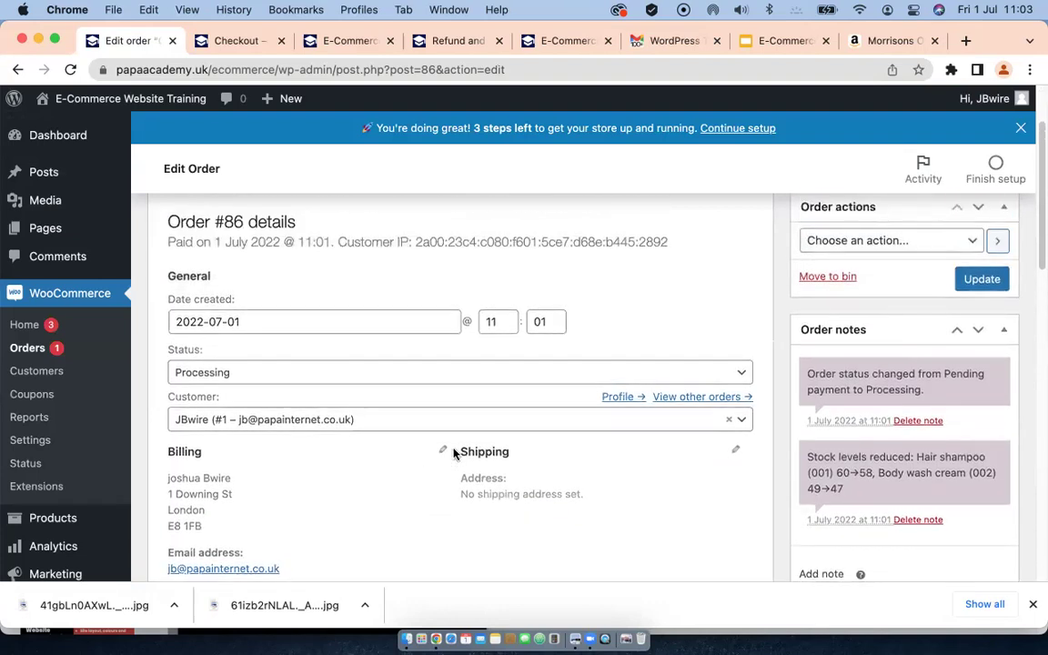
# Step: Switch the order status from Processing to Completed and update the order
pyautogui.click(400, 372)
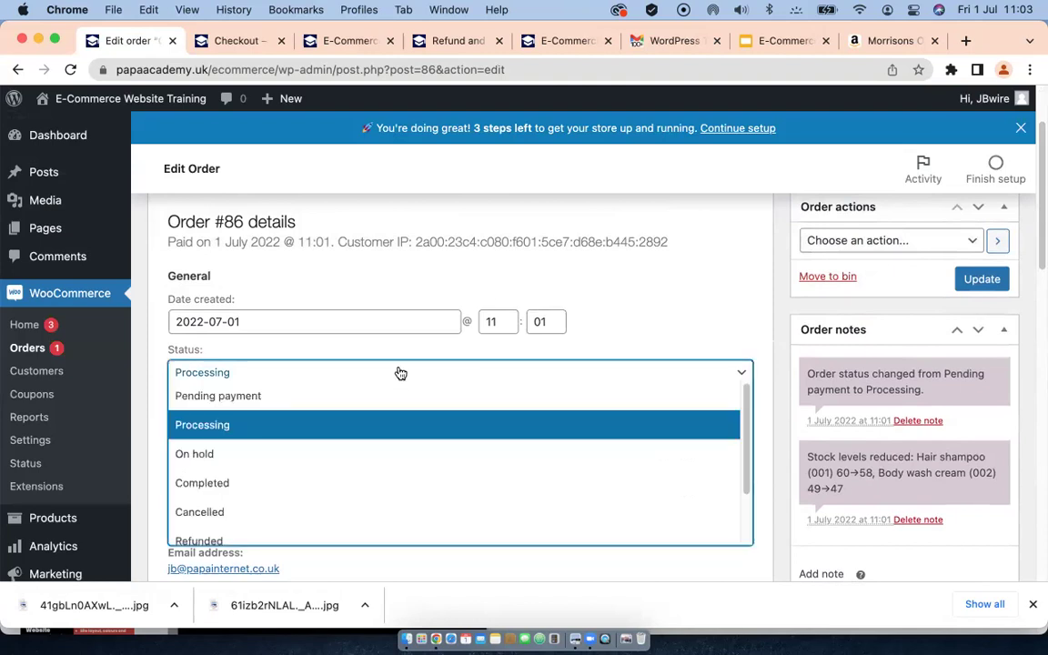
pyautogui.click(231, 489)
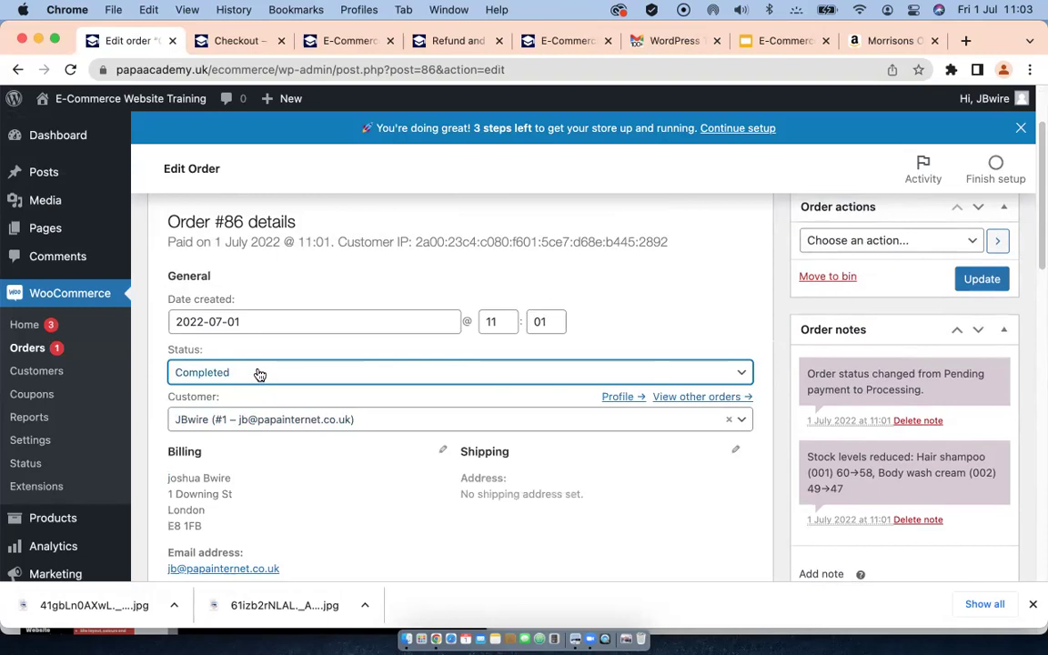
pyautogui.click(982, 278)
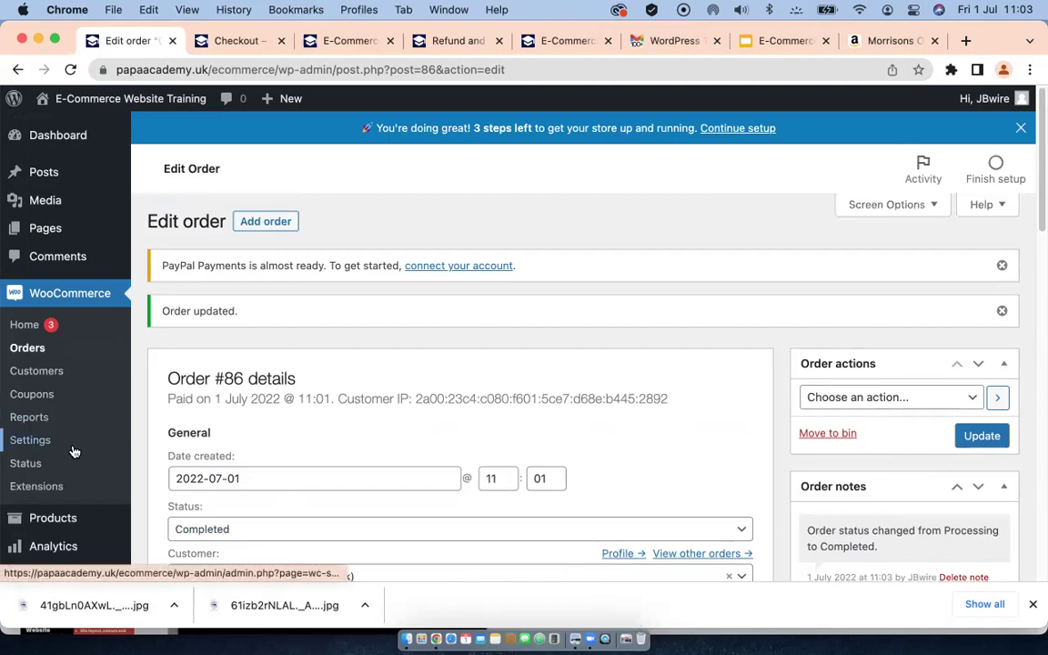
pyautogui.scroll(-3, 73, 452)
pyautogui.moveTo(66, 444)
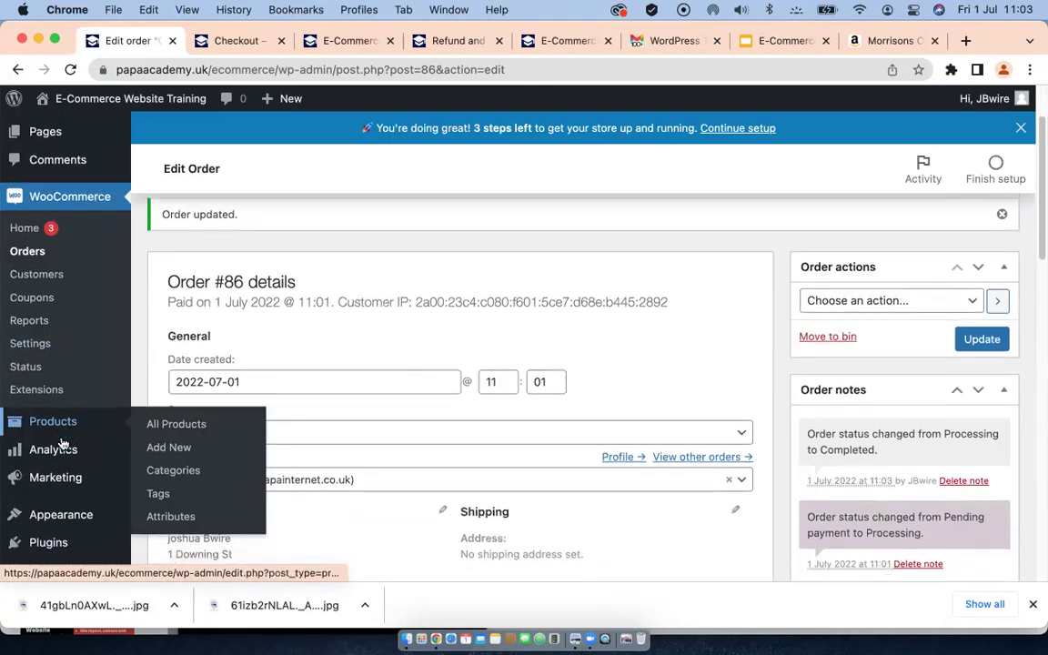
# Step: Open All Products and preview Body wash cream's Quick Edit, cancelling without changes
pyautogui.click(51, 421)
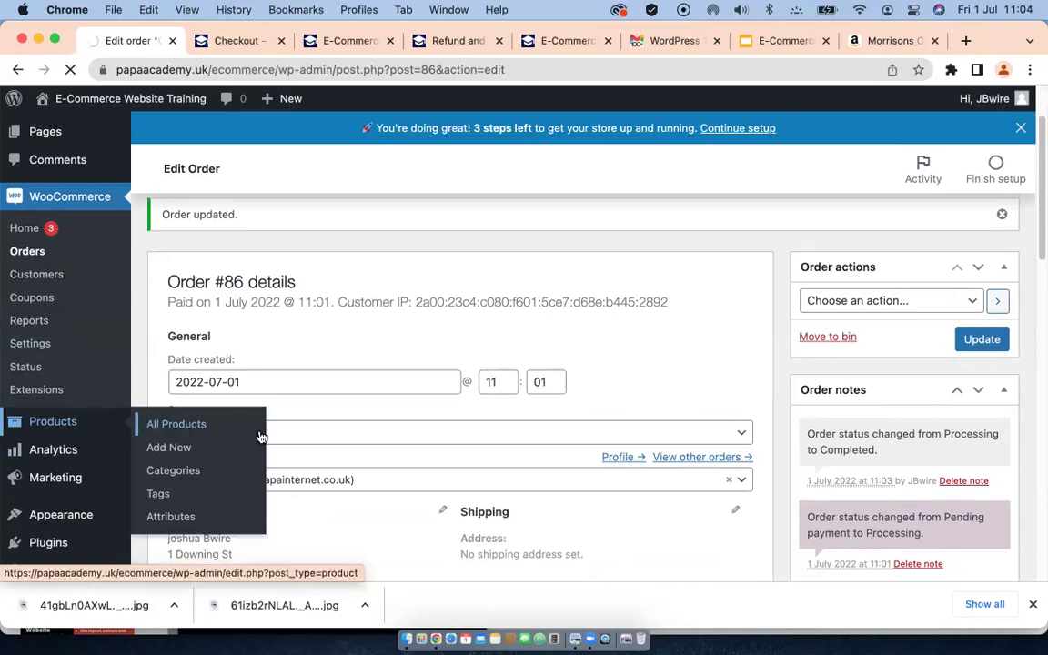
pyautogui.click(150, 421)
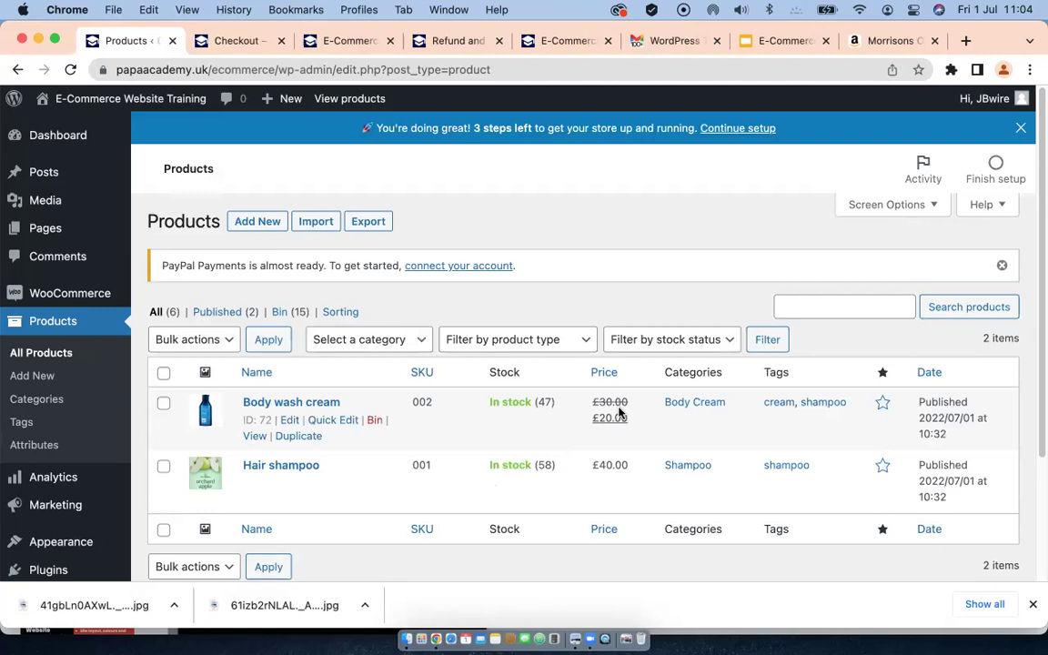
pyautogui.click(330, 420)
pyautogui.scroll(-8, 539, 469)
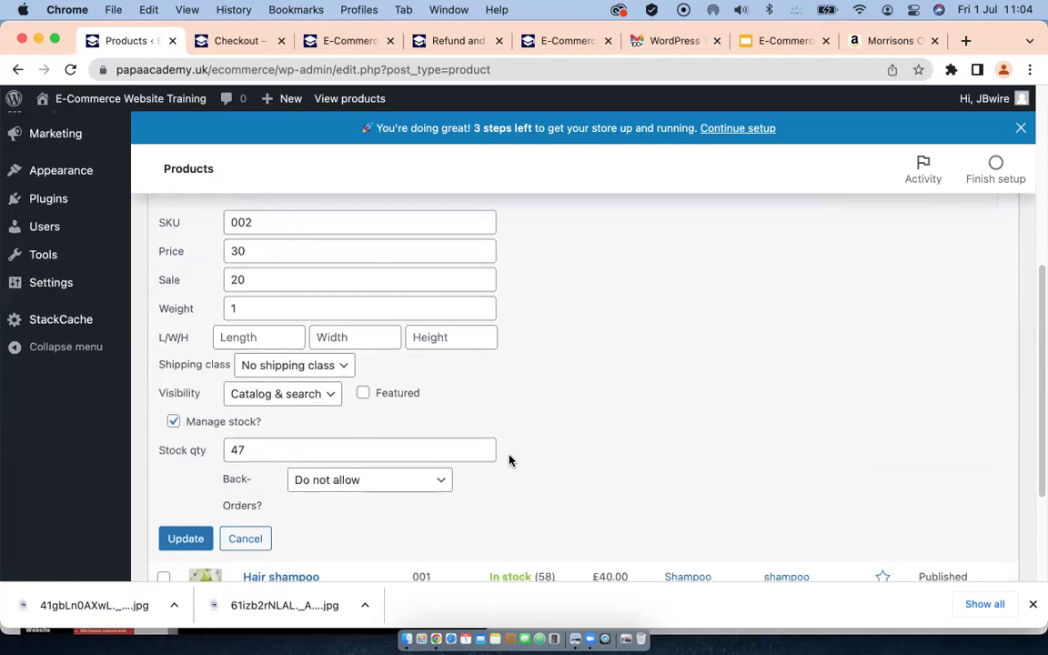
pyautogui.scroll(8, 509, 460)
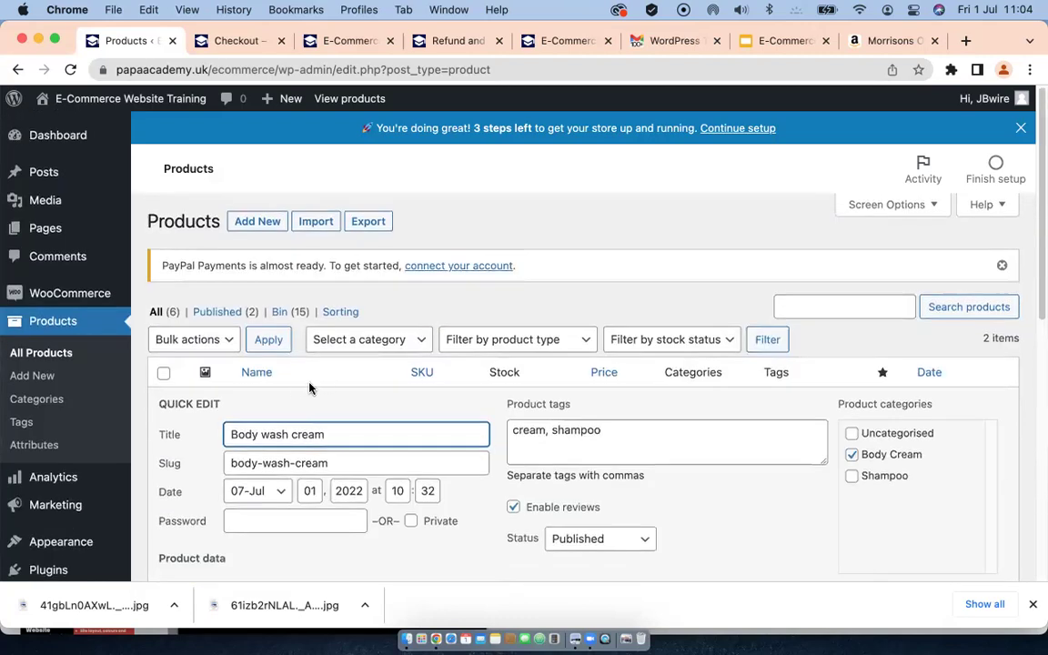
pyautogui.scroll(-10, 421, 453)
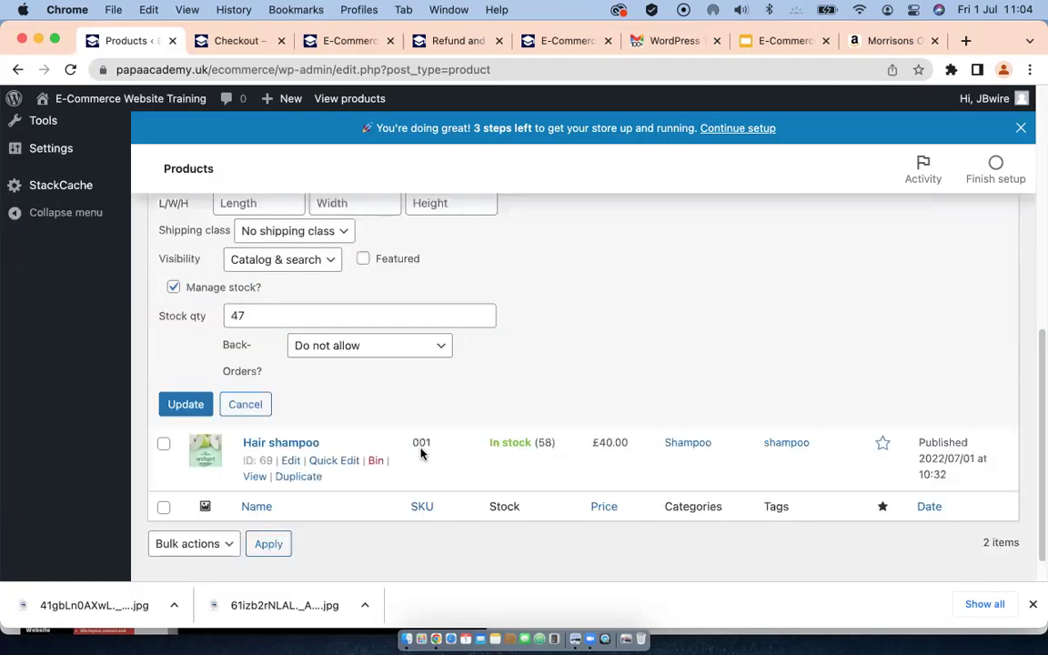
pyautogui.click(238, 404)
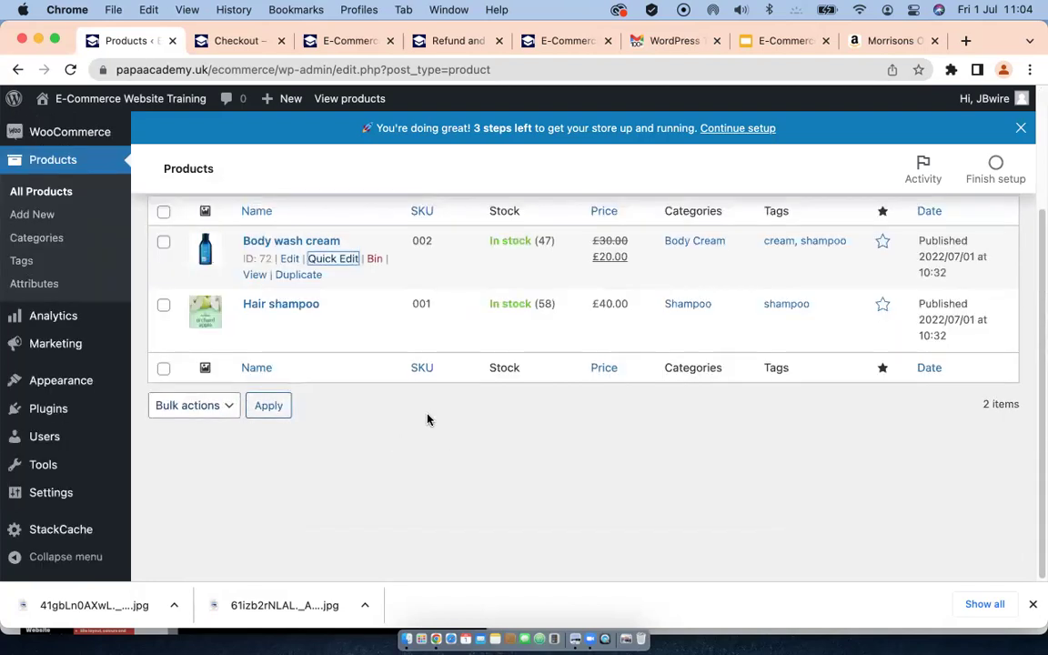
pyautogui.scroll(3, 427, 418)
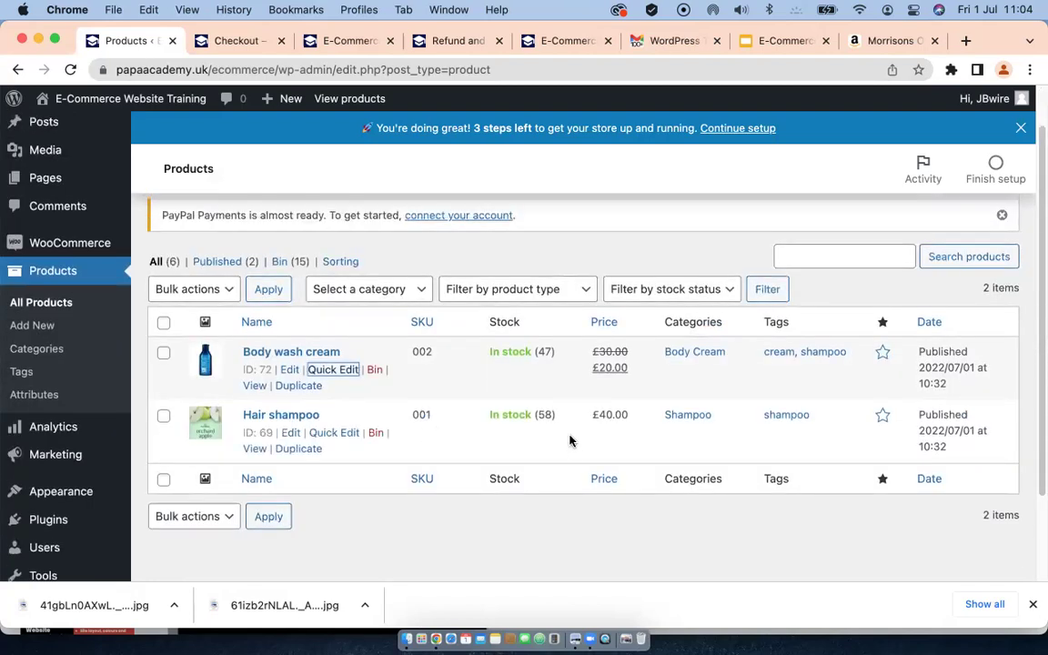
# Step: Clear Body wash cream's 20 sale price and change its stock from 47 to 100 with Quick Edit
pyautogui.click(323, 373)
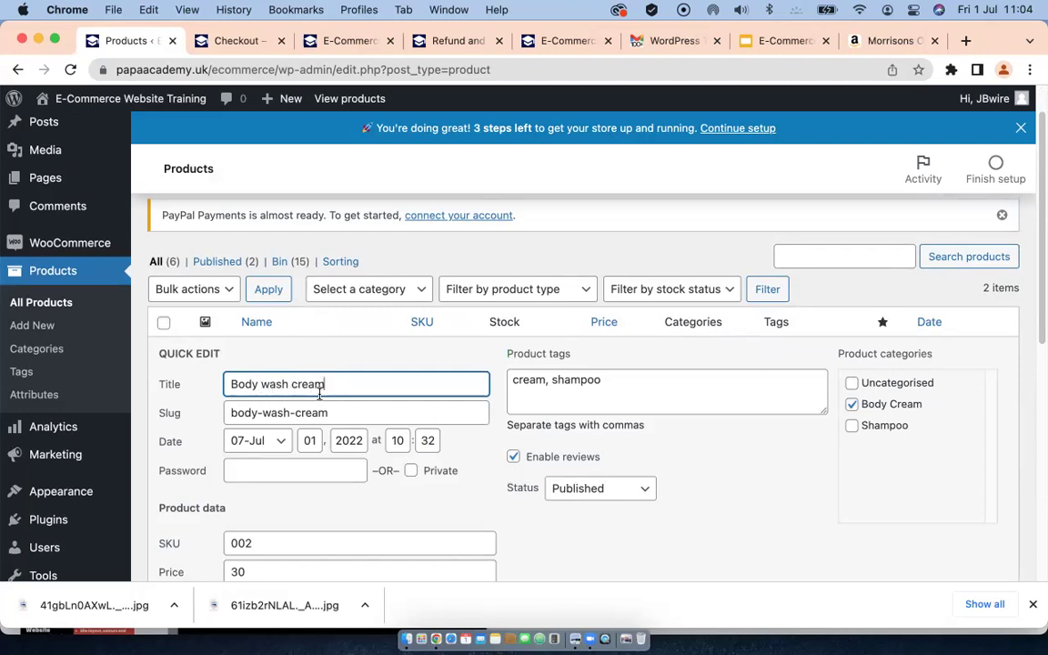
pyautogui.scroll(-3, 319, 393)
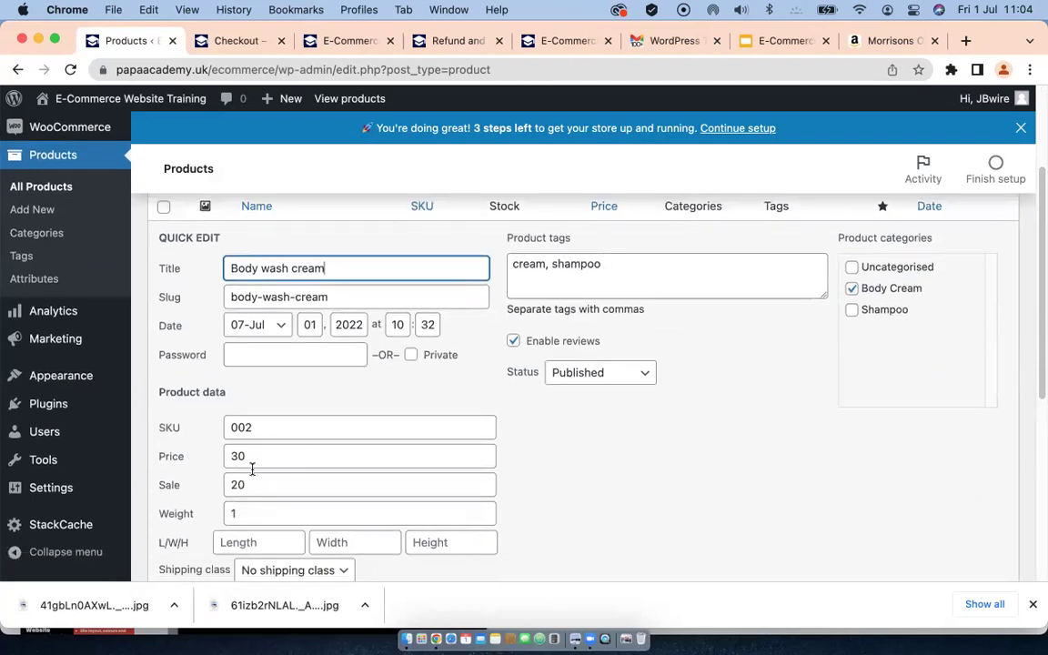
pyautogui.click(195, 490)
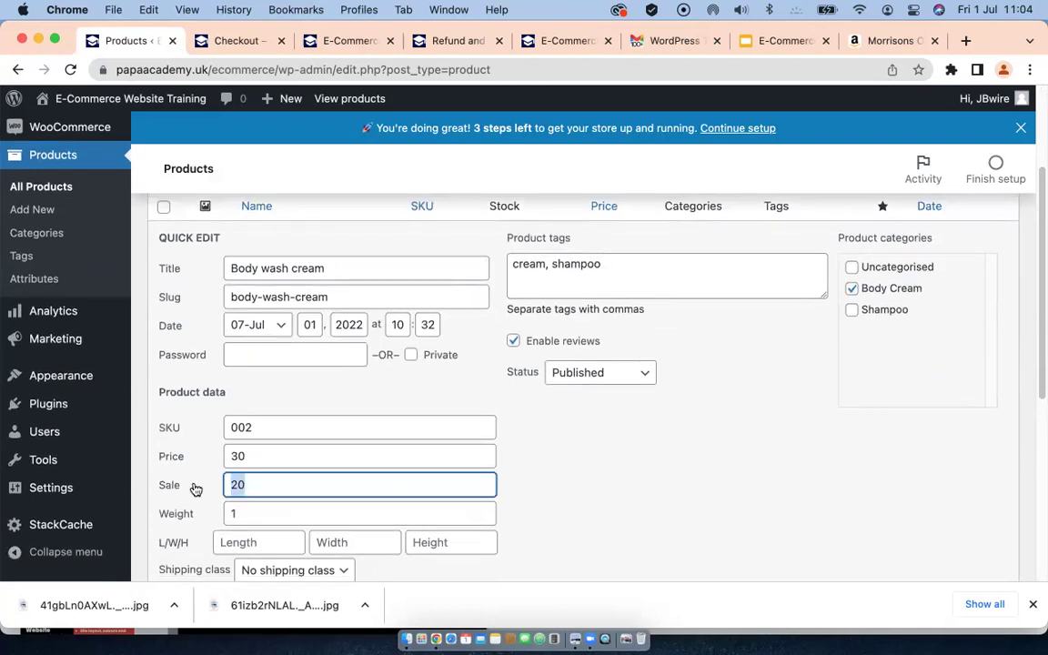
pyautogui.press('BackSpace')
pyautogui.scroll(-5, 357, 472)
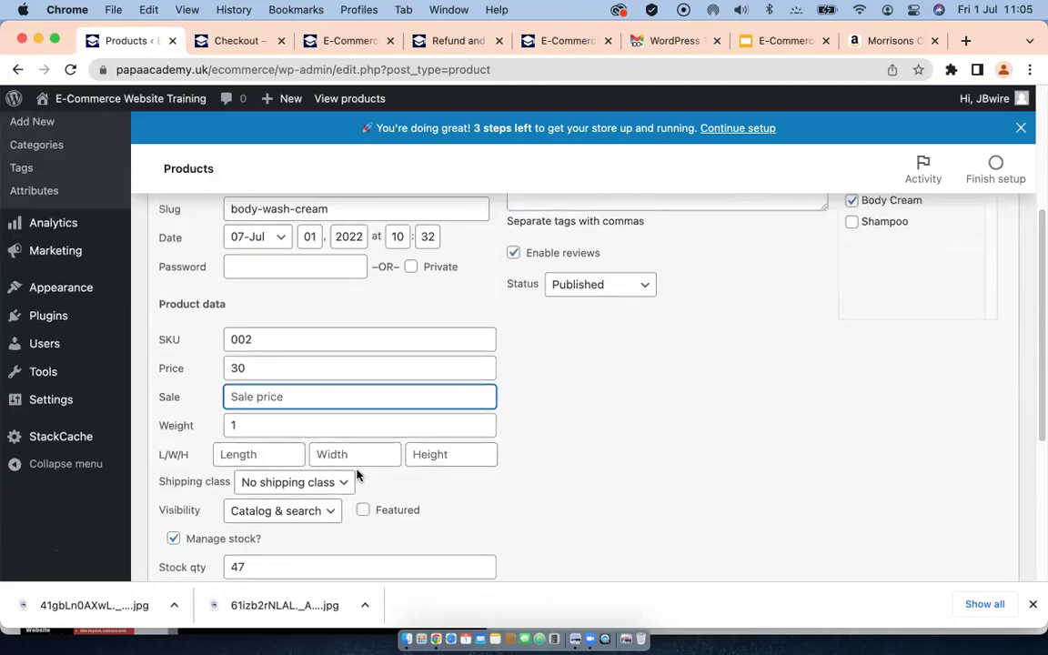
pyautogui.scroll(-1, 362, 477)
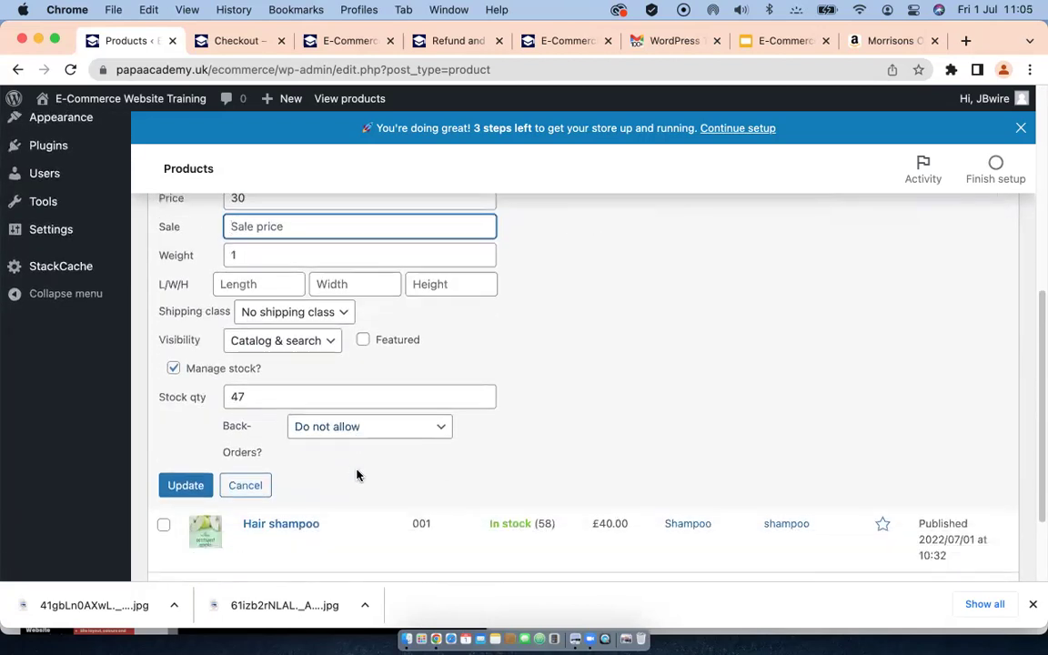
pyautogui.doubleClick(247, 396)
pyautogui.write('1')
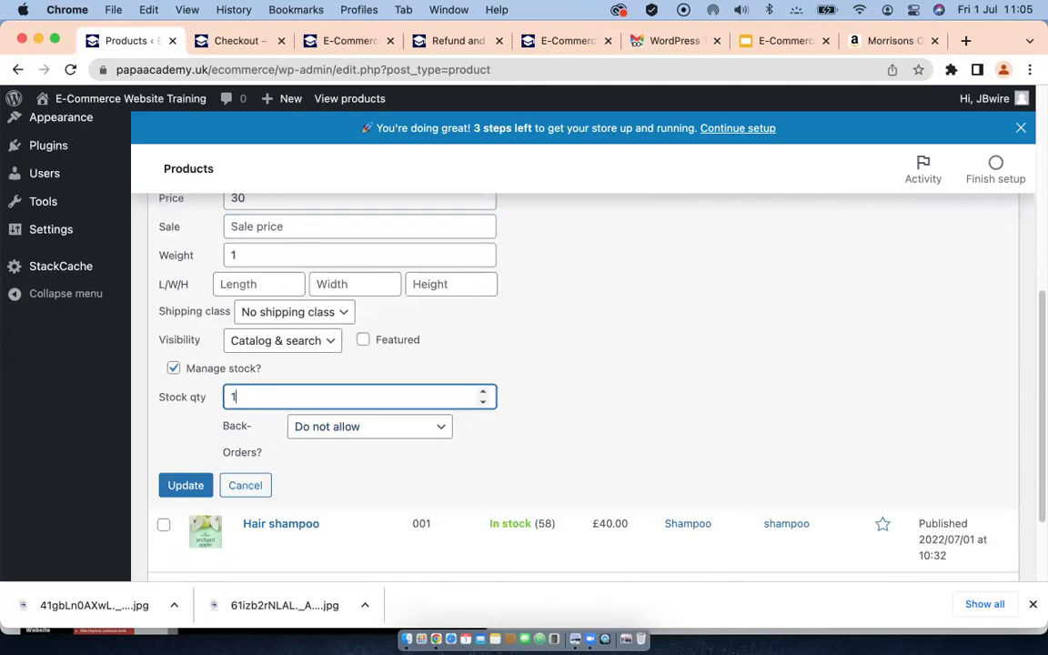
pyautogui.write('00')
pyautogui.click(182, 486)
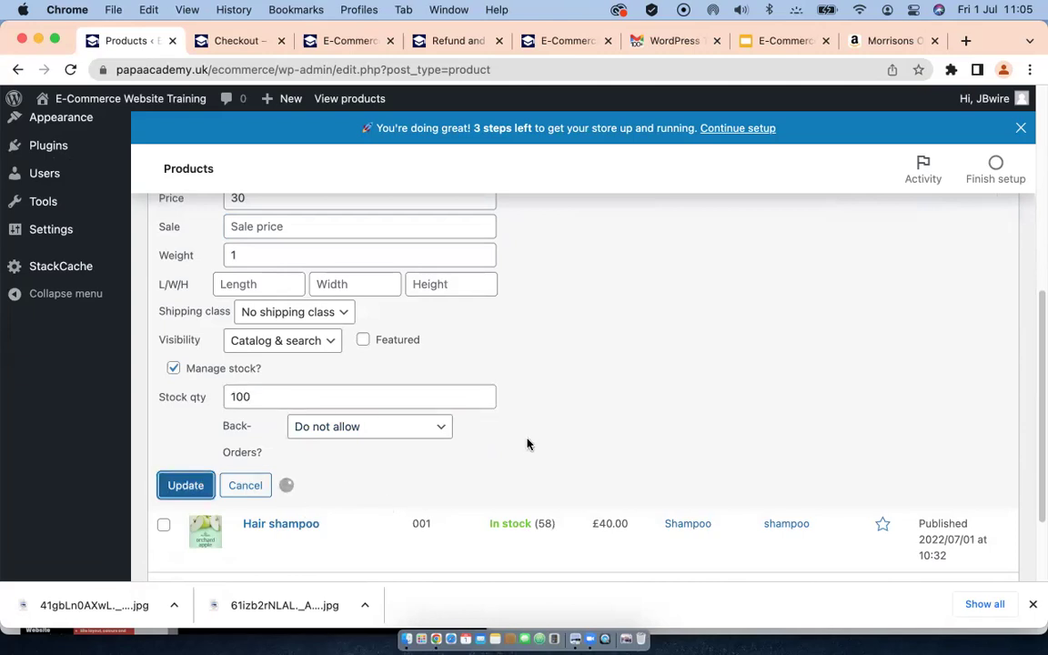
pyautogui.scroll(3, 428, 385)
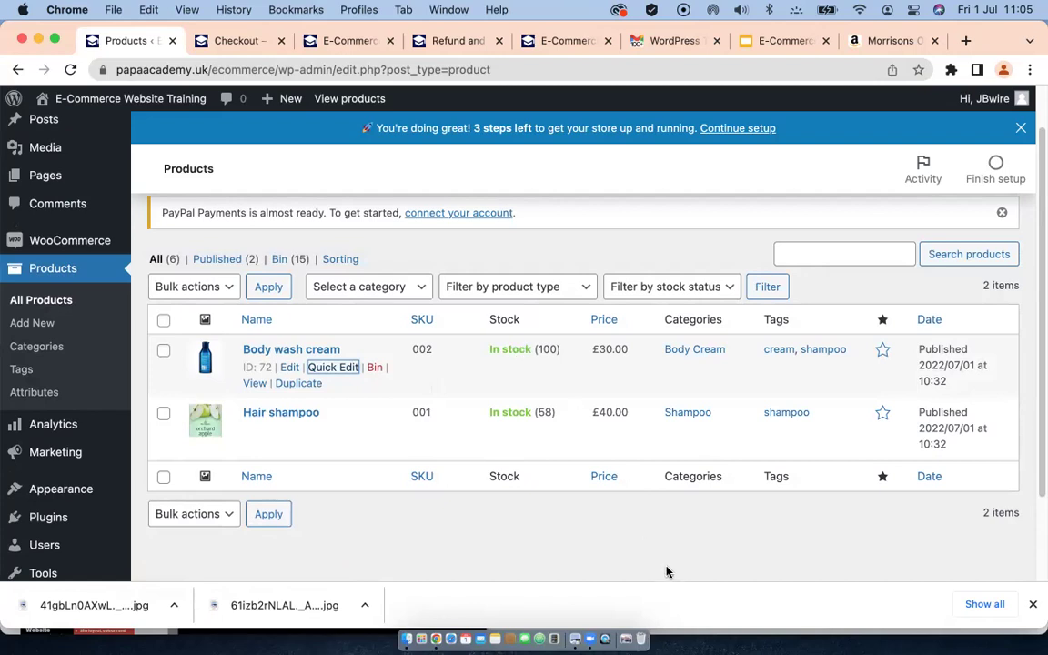
# Step: View Body wash cream's storefront page, confirming the £30.00 price and 100 in stock
pyautogui.click(244, 42)
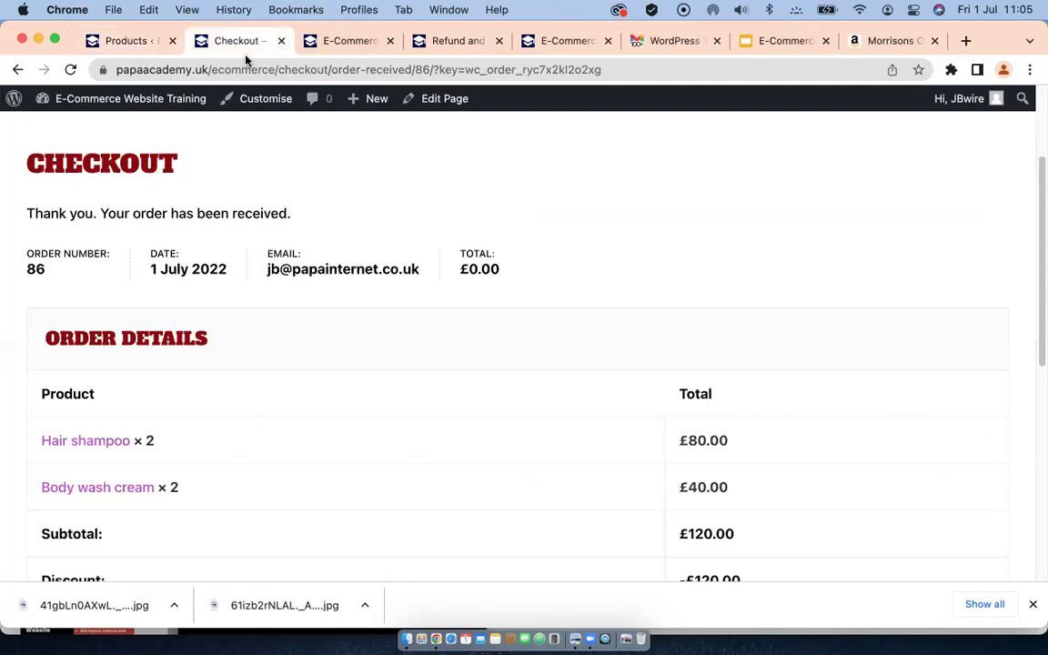
pyautogui.scroll(3, 658, 229)
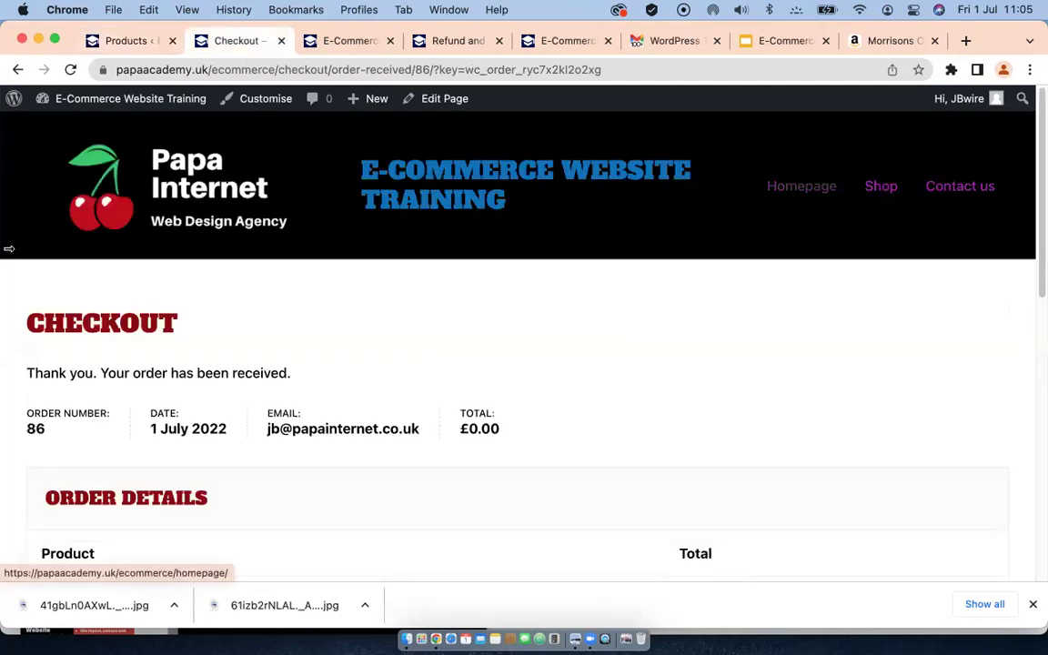
pyautogui.click(876, 191)
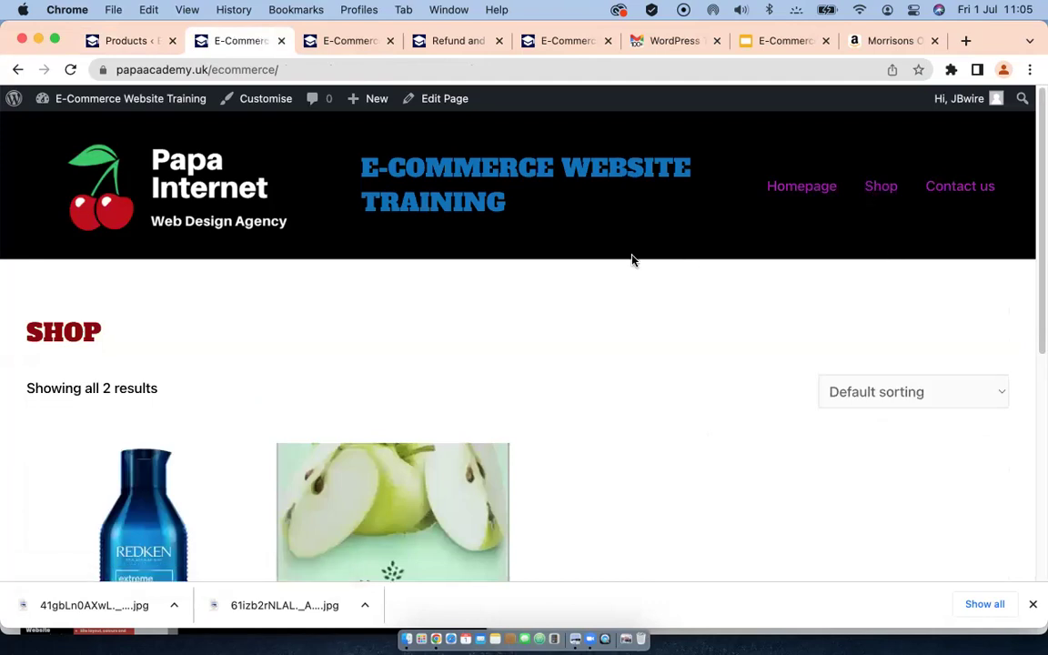
pyautogui.scroll(-5, 632, 260)
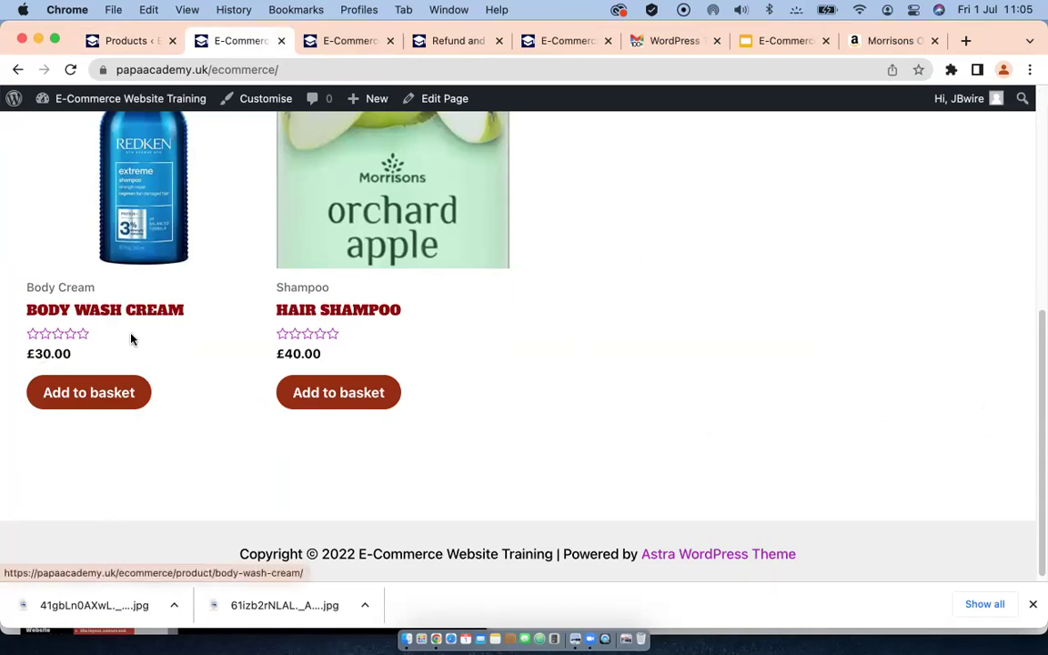
pyautogui.click(136, 236)
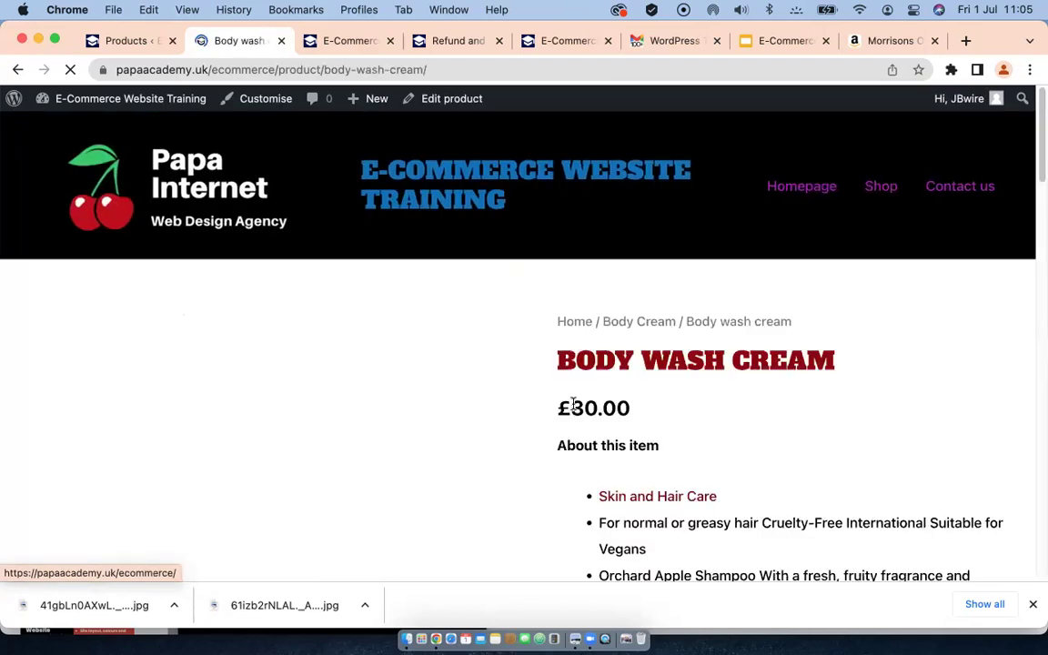
pyautogui.scroll(-3, 574, 405)
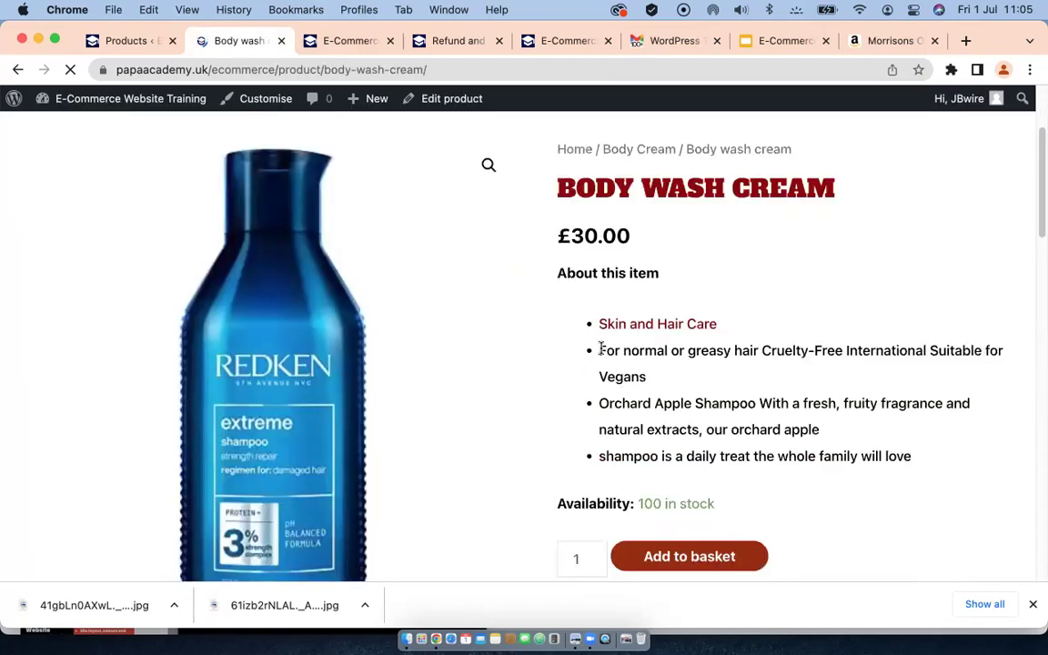
pyautogui.scroll(-1, 600, 348)
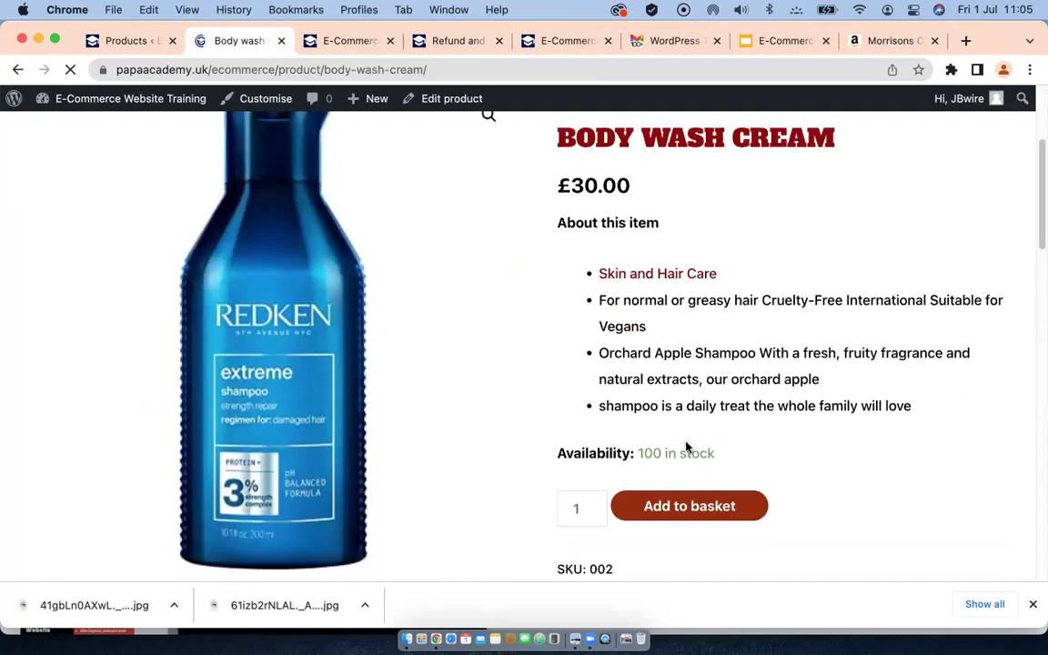
pyautogui.scroll(-4, 686, 446)
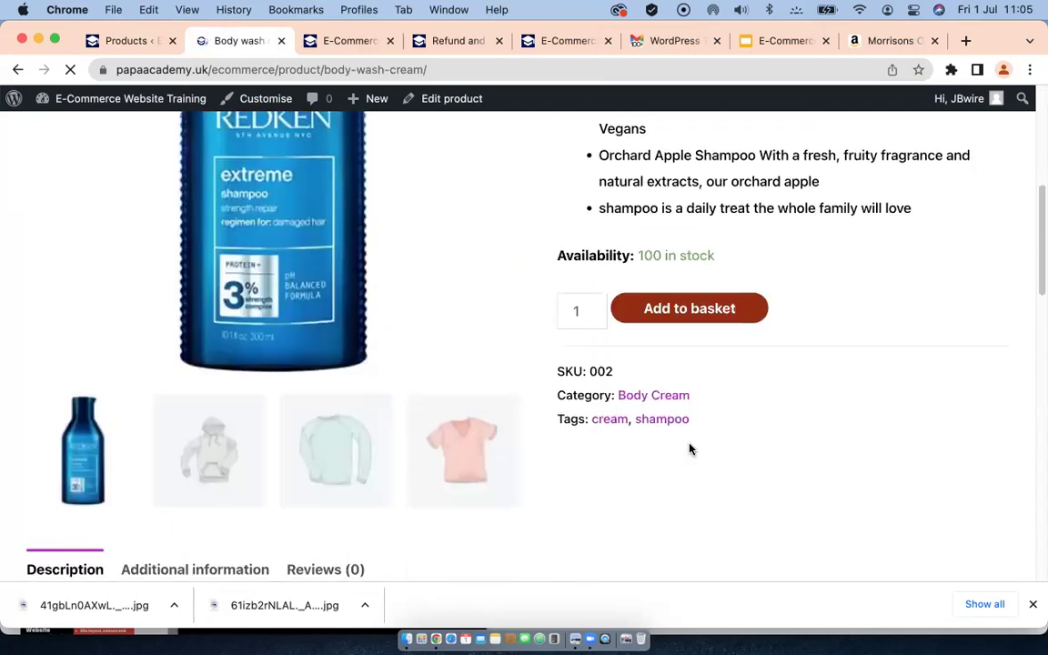
pyautogui.scroll(-12, 688, 447)
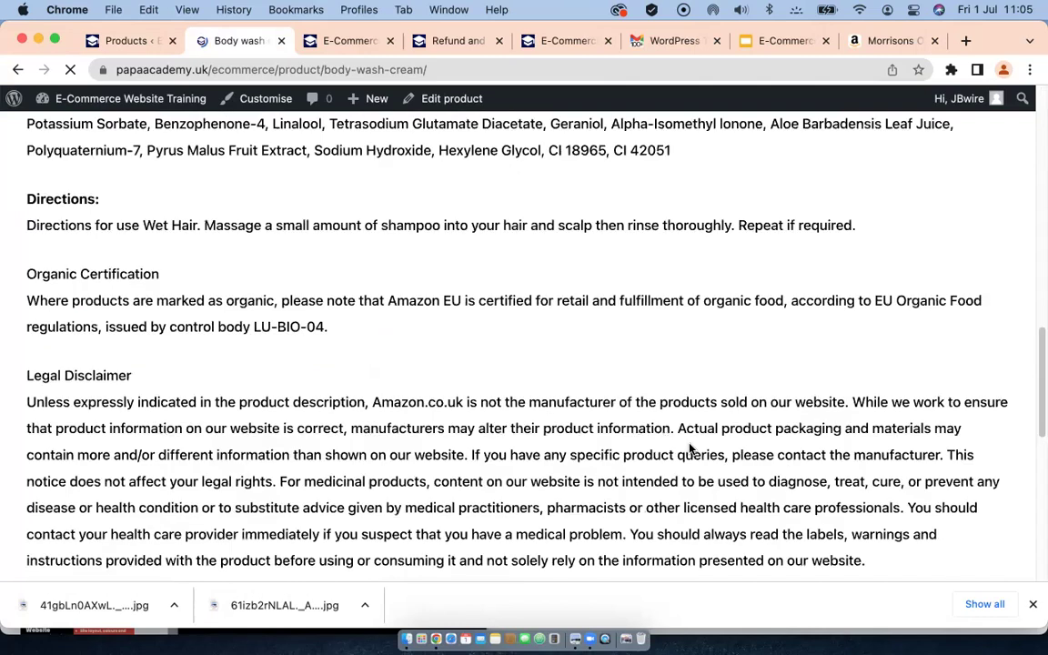
pyautogui.scroll(-10, 688, 447)
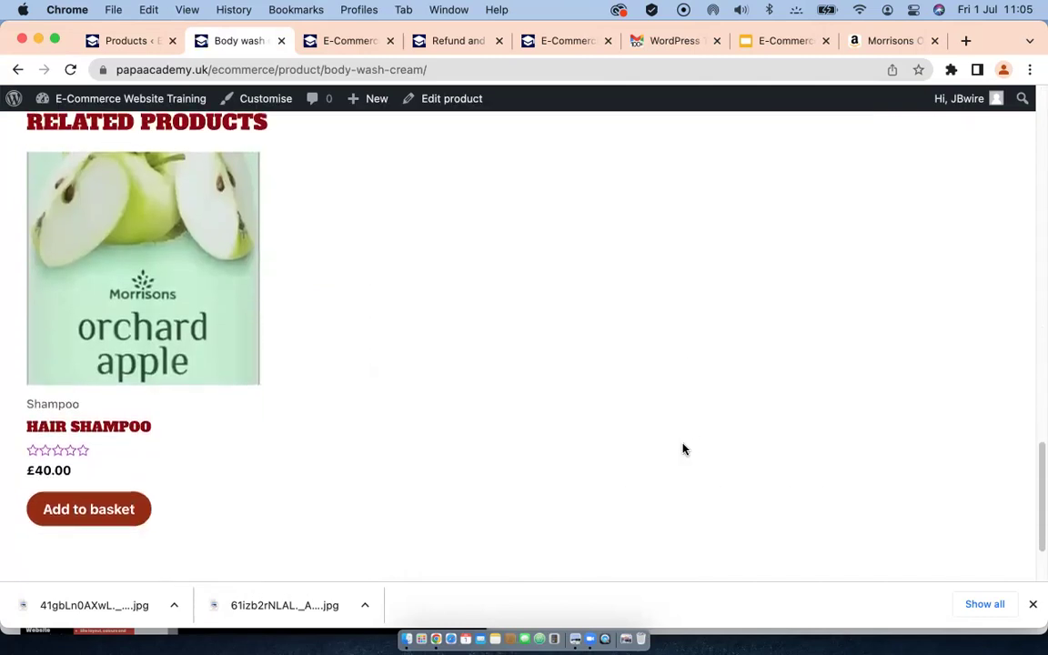
pyautogui.scroll(10, 683, 448)
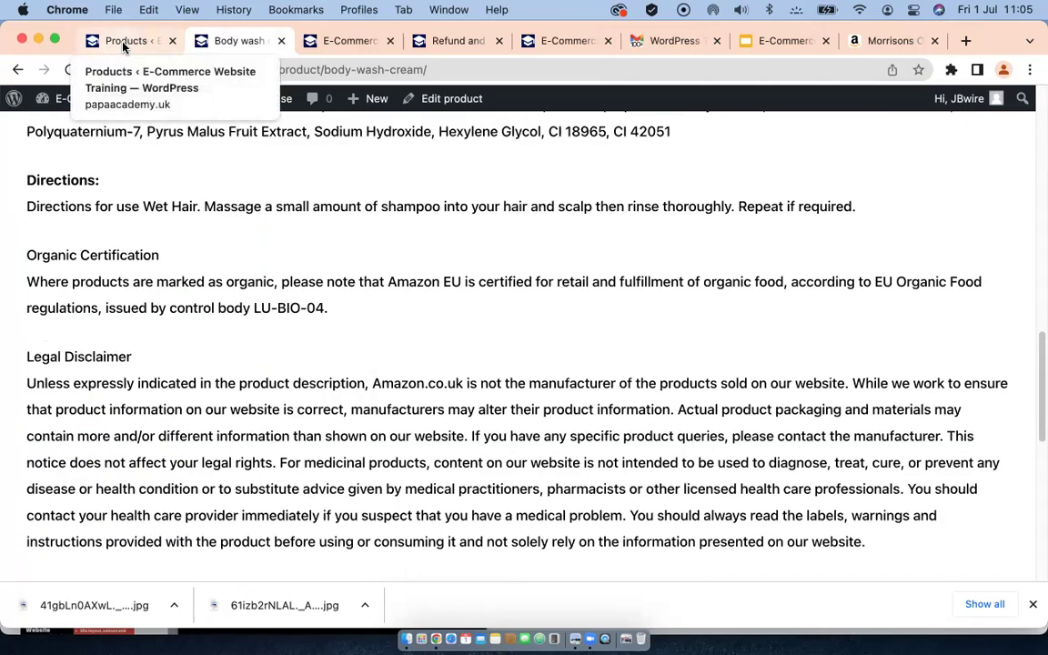
pyautogui.click(124, 46)
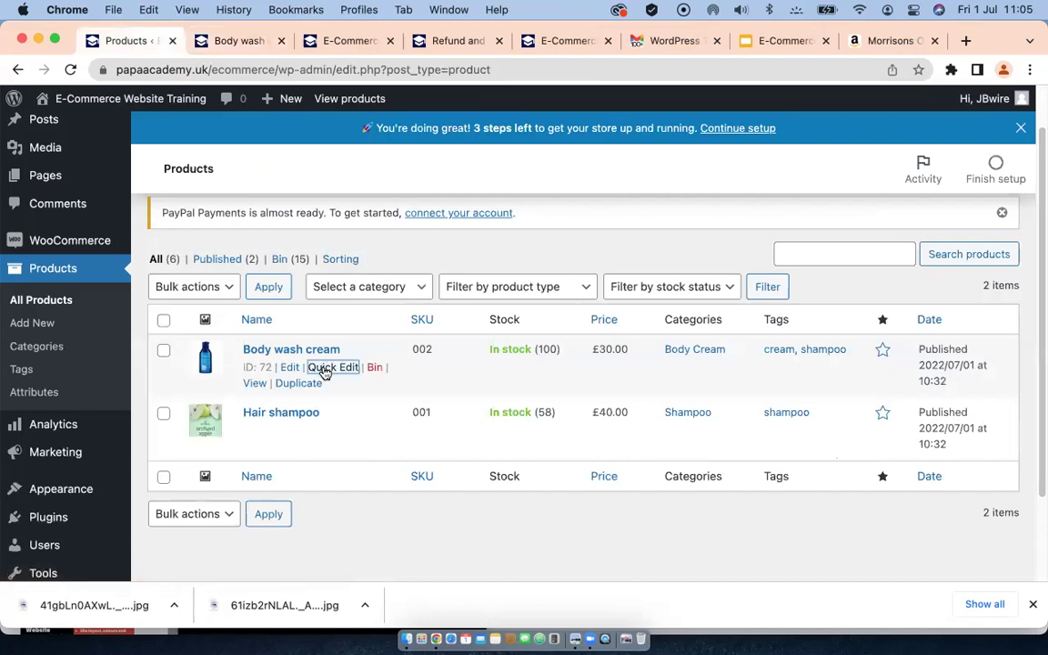
# Step: Review the Analytics Overview: £20.00 net sales, 2 orders, 5 products sold, Body wash cream leading
pyautogui.scroll(-1, 47, 398)
pyautogui.moveTo(50, 403)
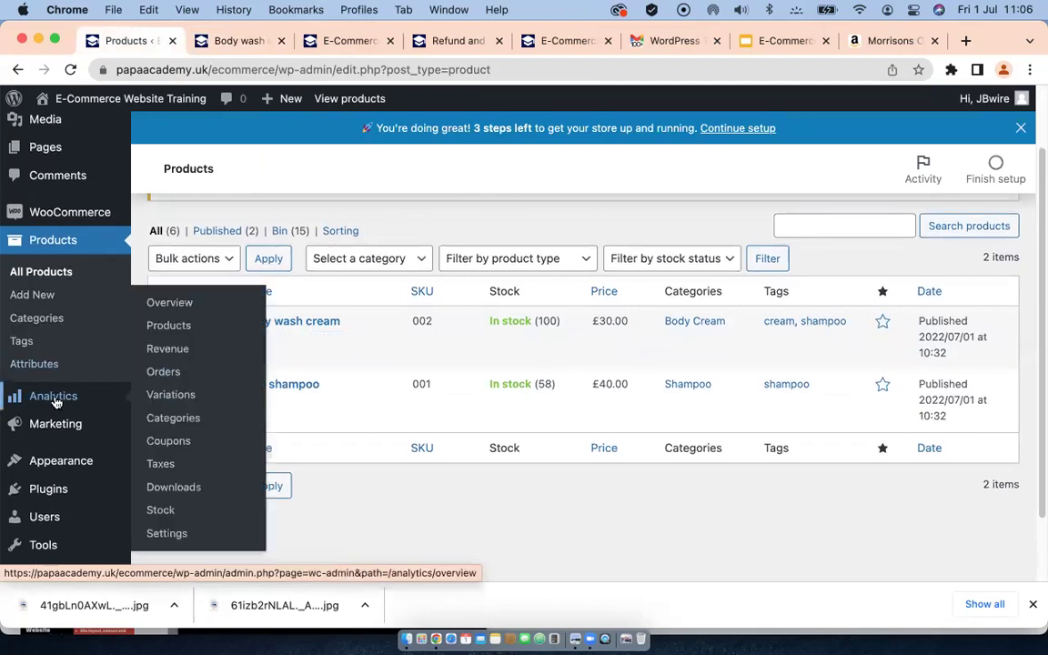
pyautogui.click(54, 400)
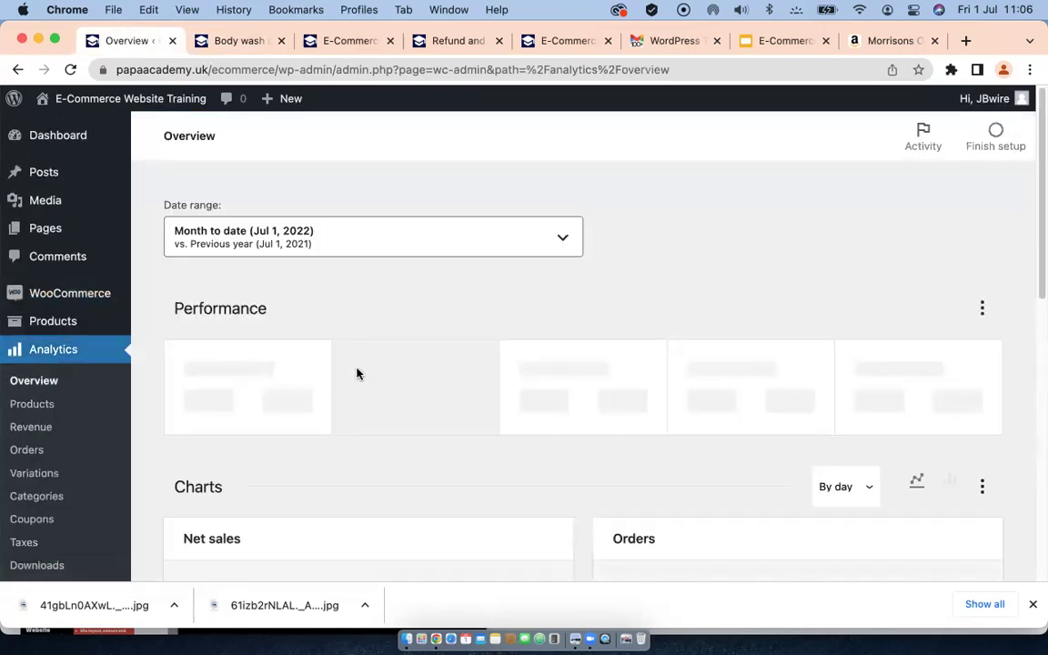
pyautogui.scroll(-5, 356, 373)
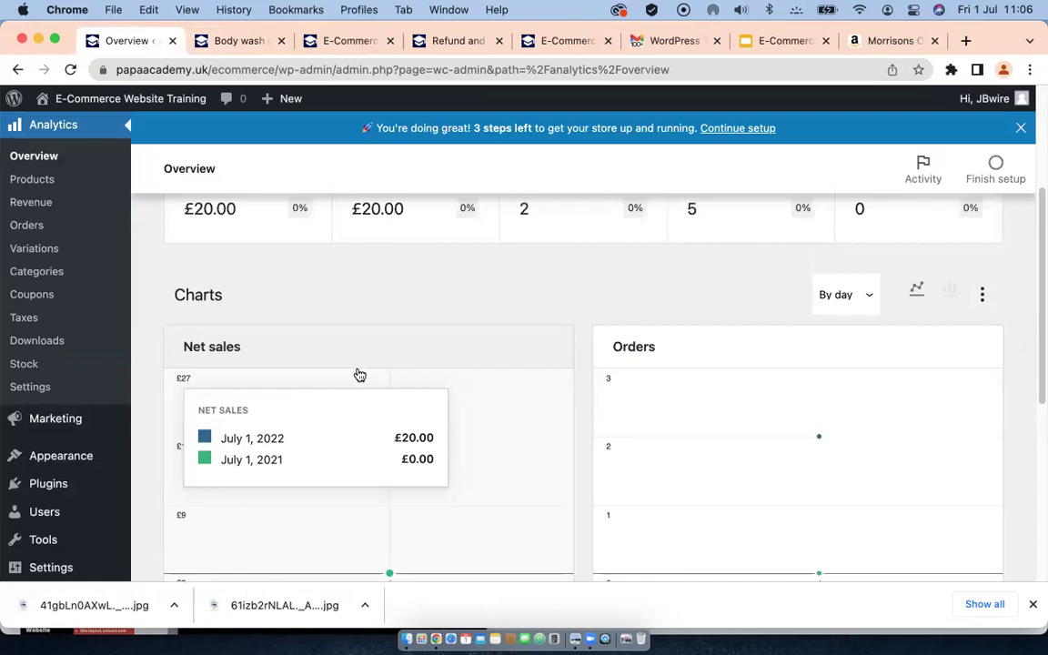
pyautogui.scroll(2, 458, 350)
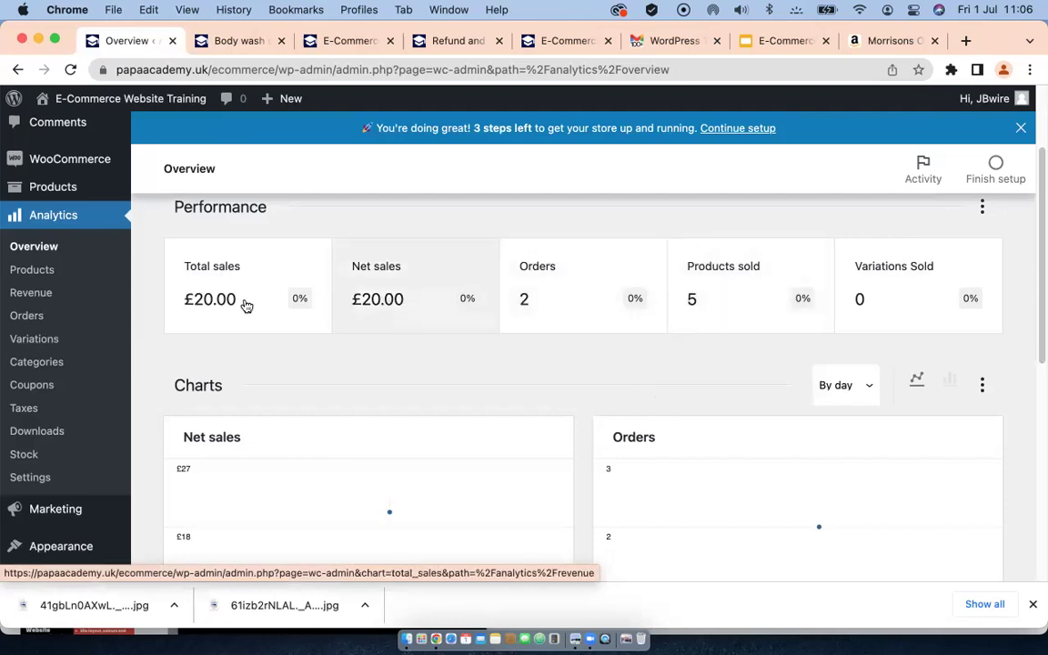
pyautogui.scroll(-3, 469, 379)
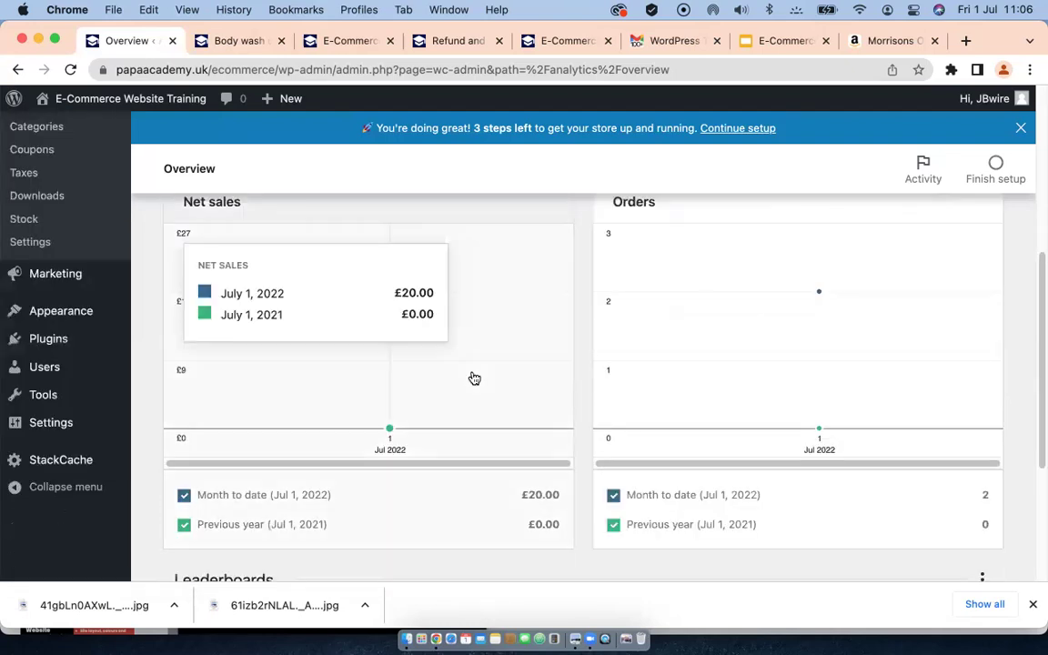
pyautogui.scroll(-2, 472, 377)
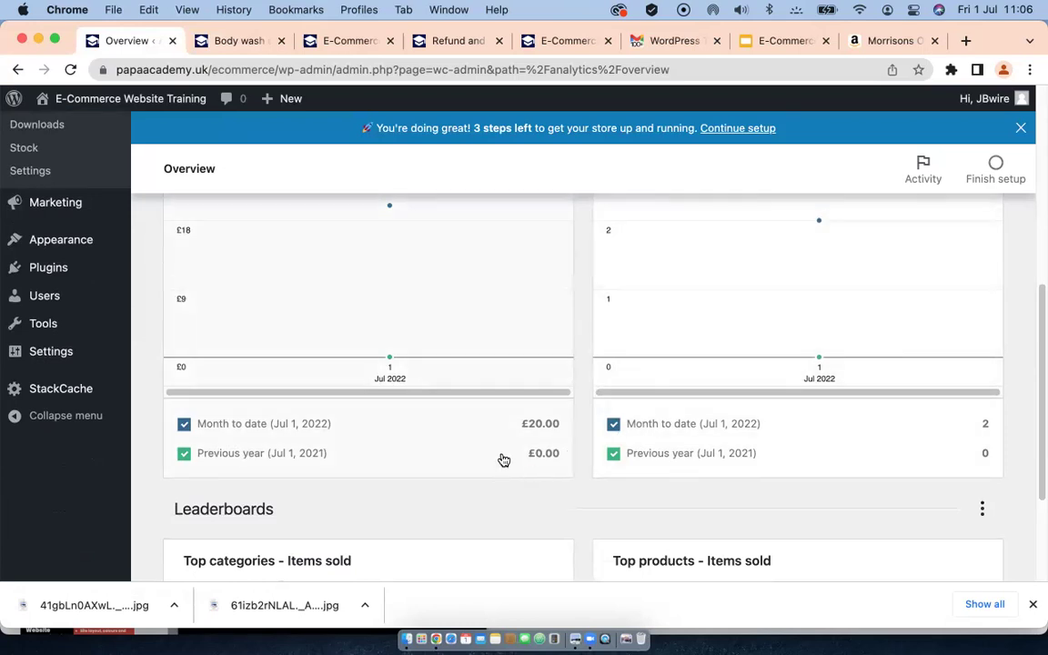
pyautogui.scroll(-2, 510, 455)
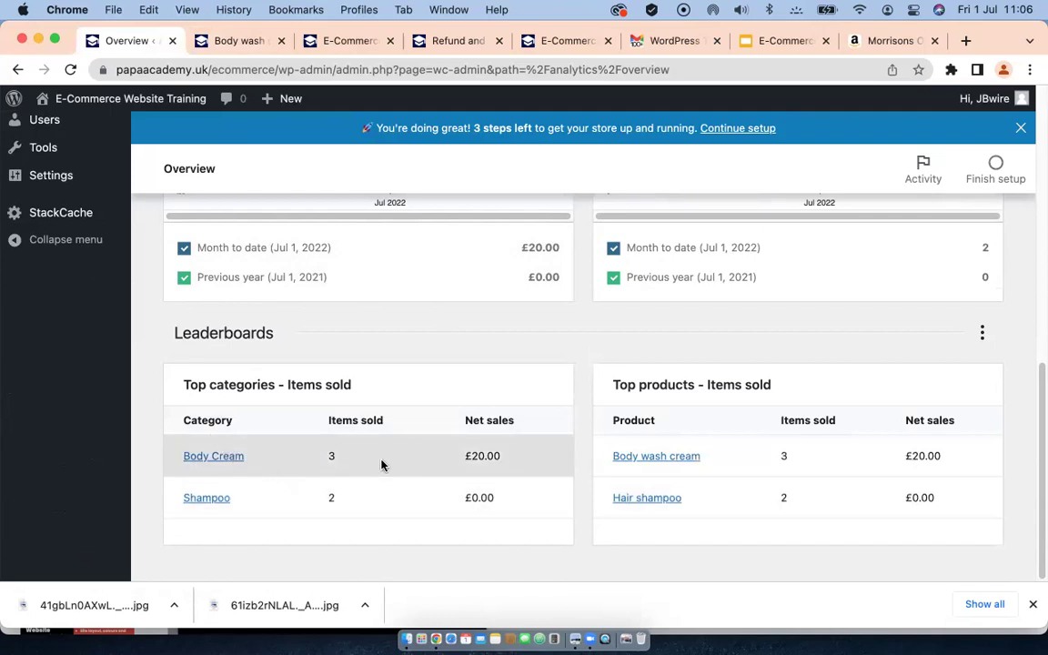
pyautogui.scroll(5, 154, 374)
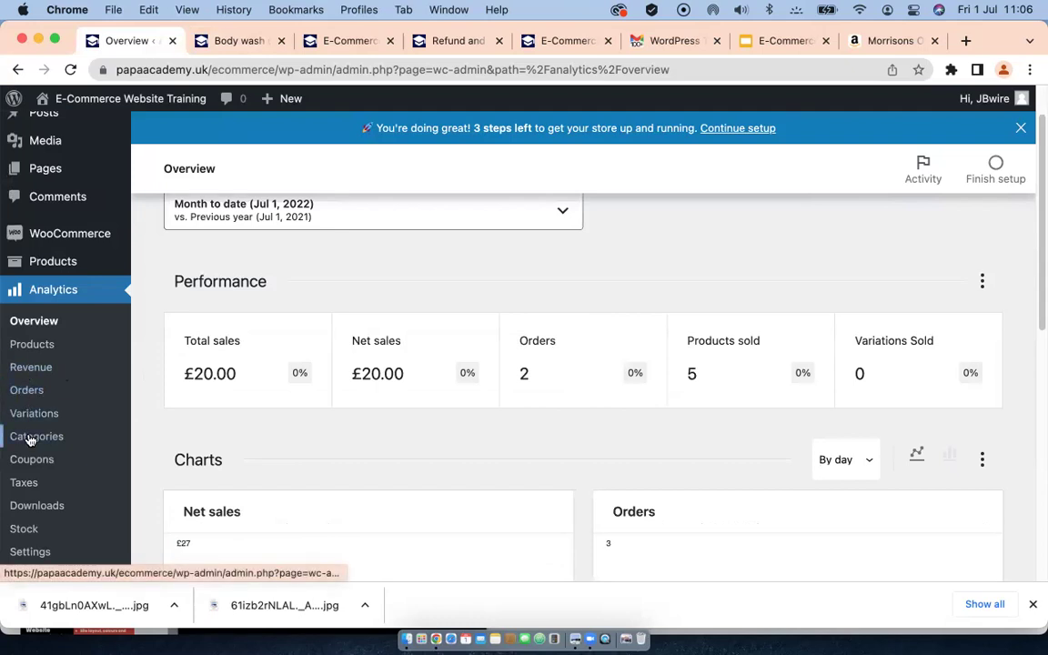
# Step: Review the Categories report: Body Cream 3 items sold for £20.00, Shampoo 2
pyautogui.click(30, 440)
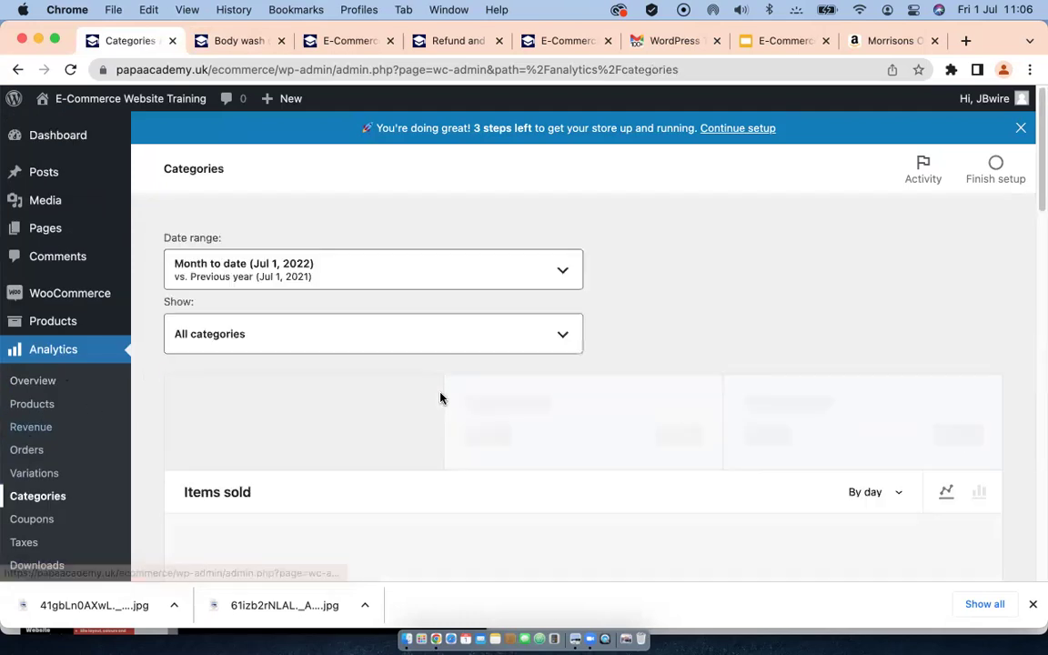
pyautogui.scroll(-3, 441, 394)
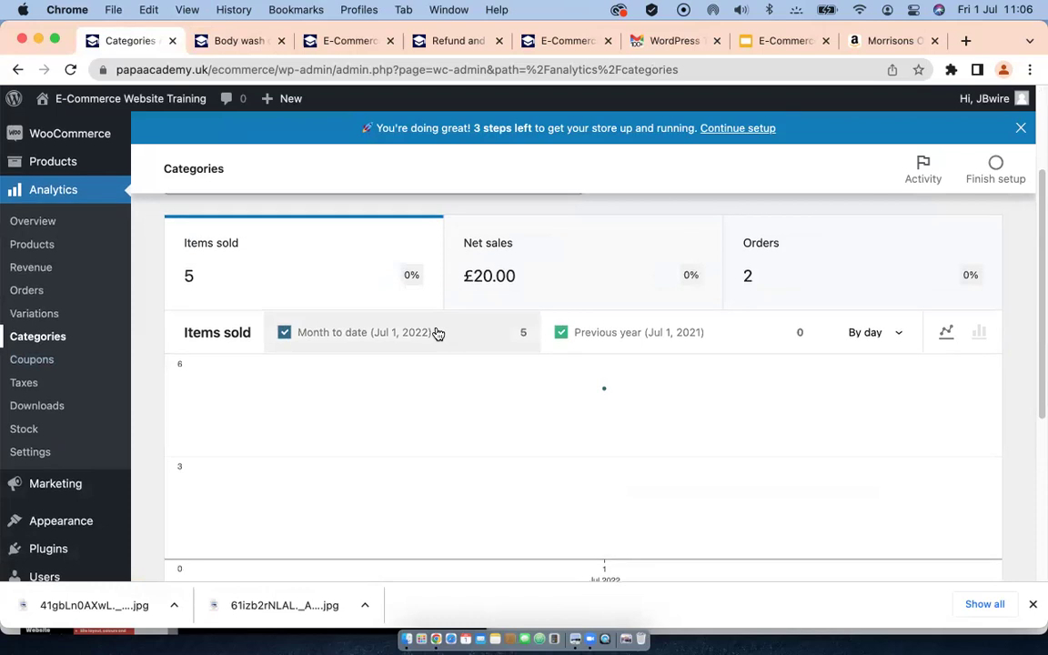
pyautogui.scroll(1, 473, 341)
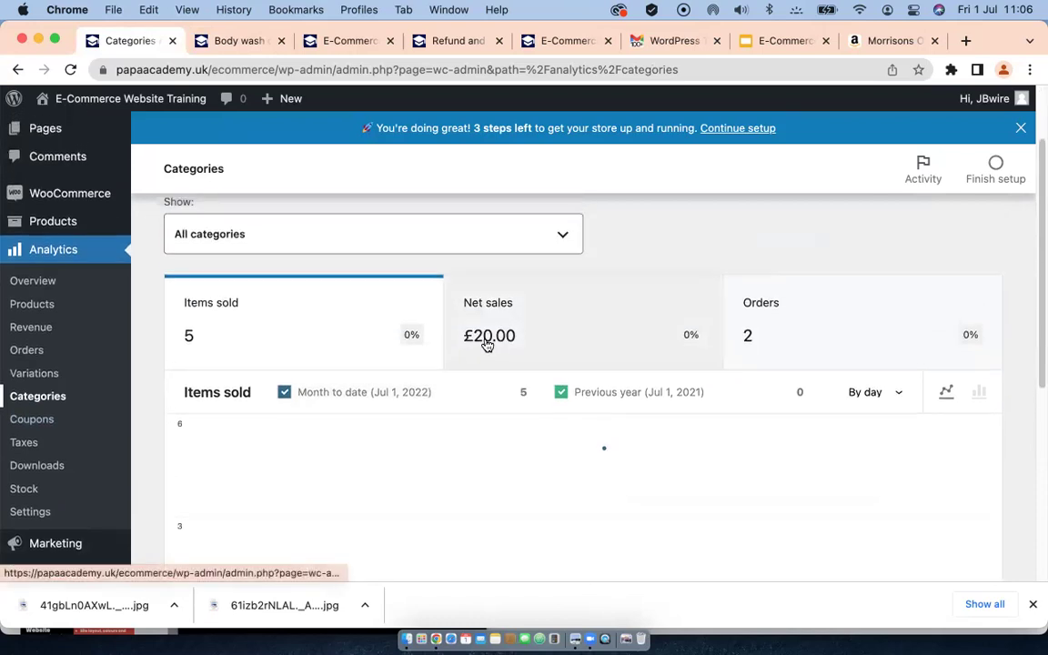
pyautogui.scroll(2, 486, 345)
pyautogui.scroll(-10, 485, 346)
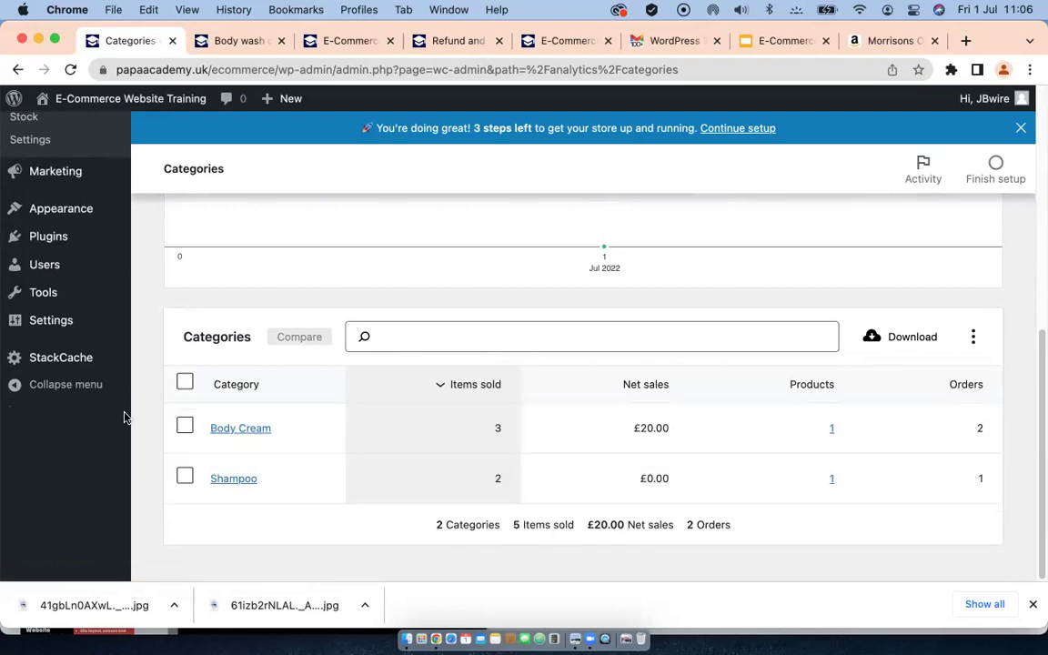
pyautogui.scroll(3, 28, 341)
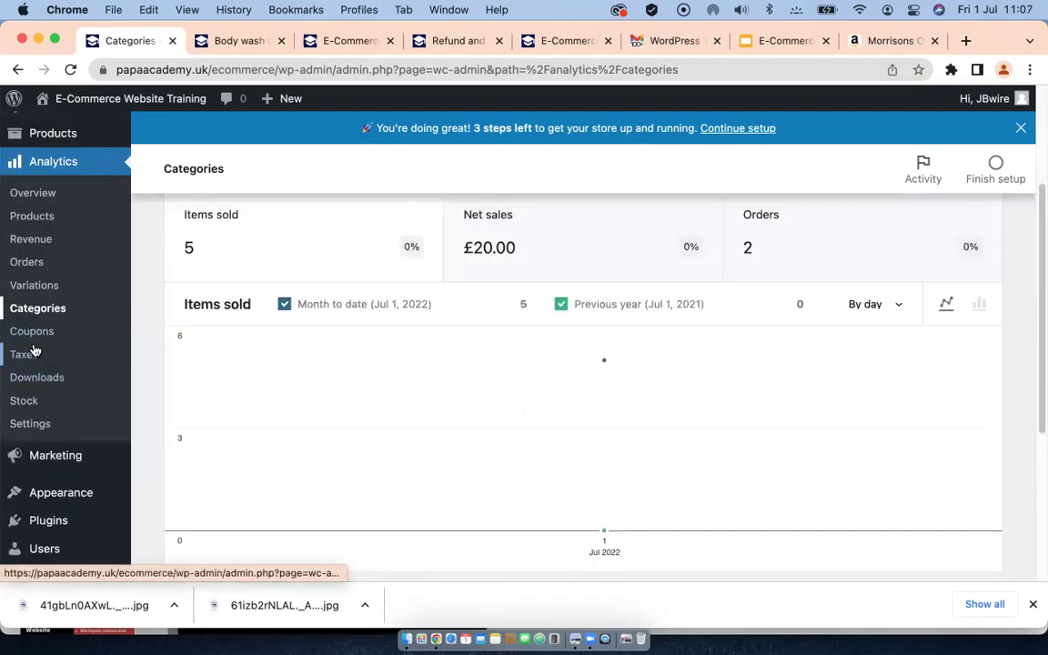
pyautogui.click(30, 331)
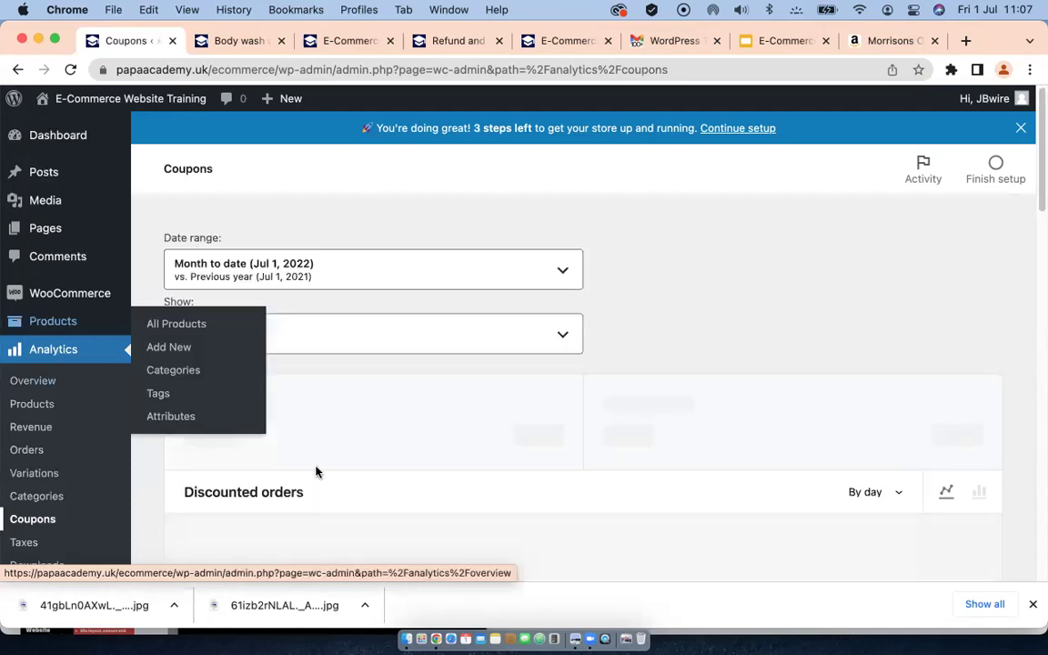
# Step: Scroll through the Coupons report to see summer50 used on 1 order with £120.00 discounted
pyautogui.scroll(-2, 311, 466)
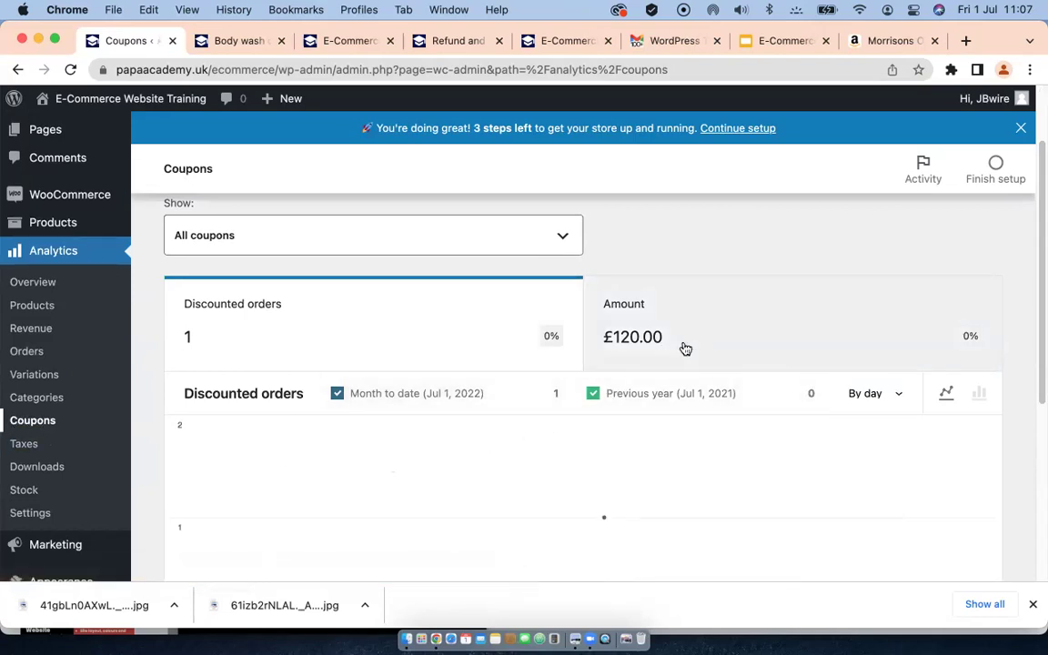
pyautogui.scroll(2, 686, 349)
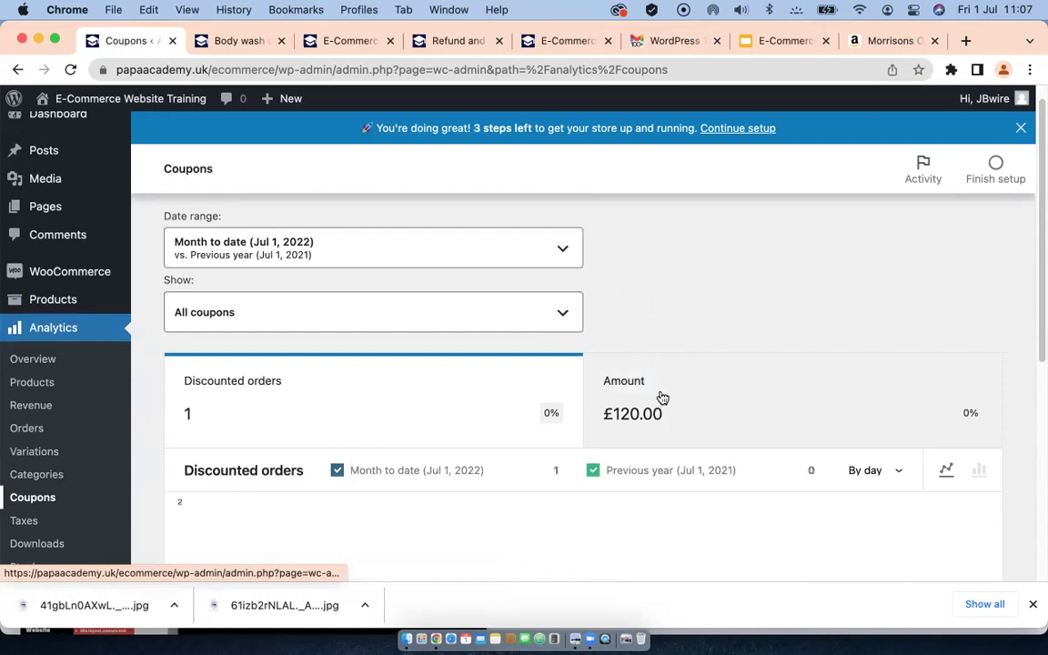
pyautogui.scroll(-3, 662, 398)
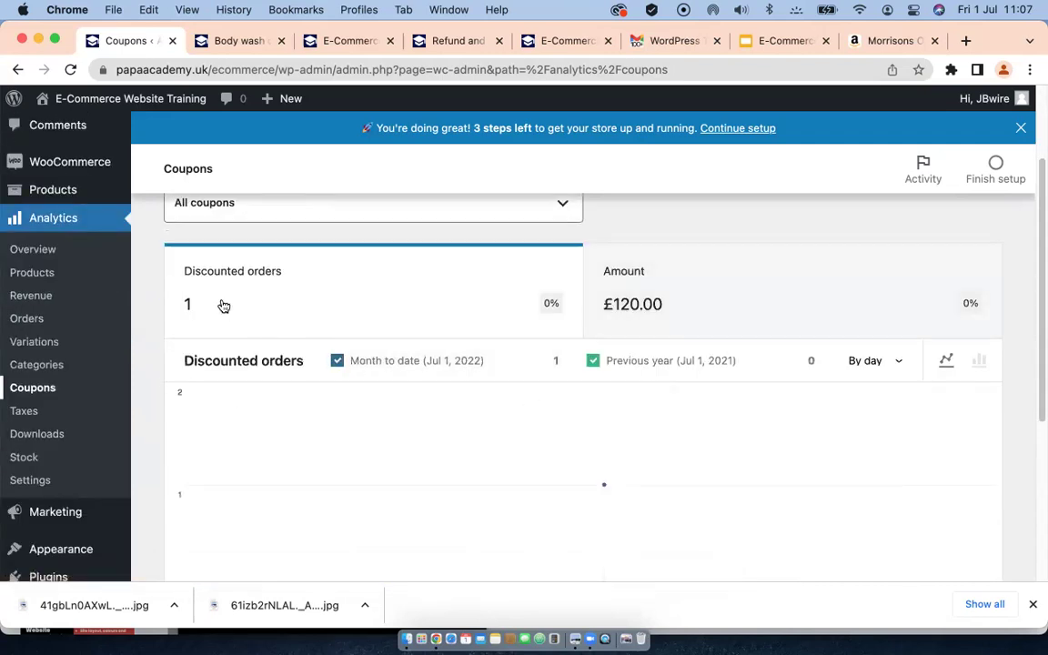
pyautogui.scroll(-2, 224, 305)
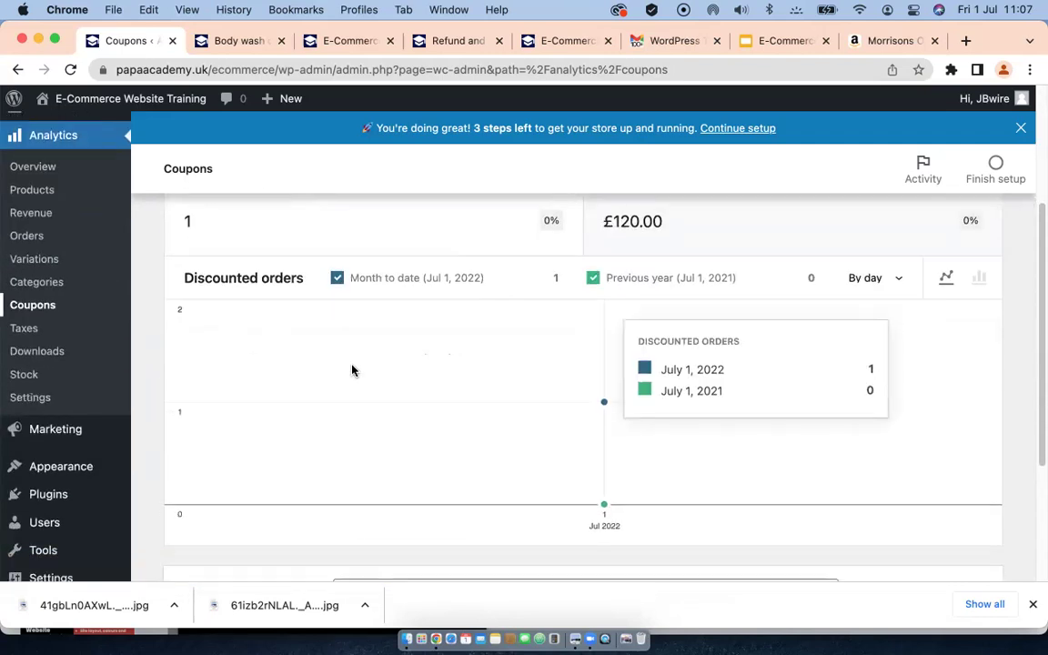
pyautogui.scroll(-5, 352, 369)
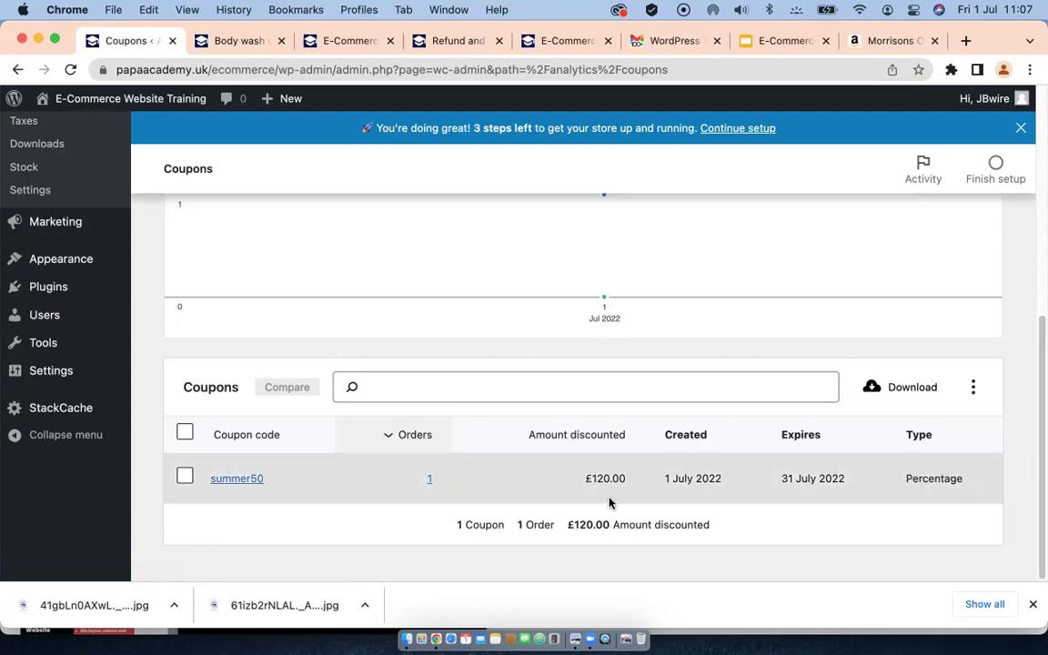
pyautogui.scroll(5, 598, 489)
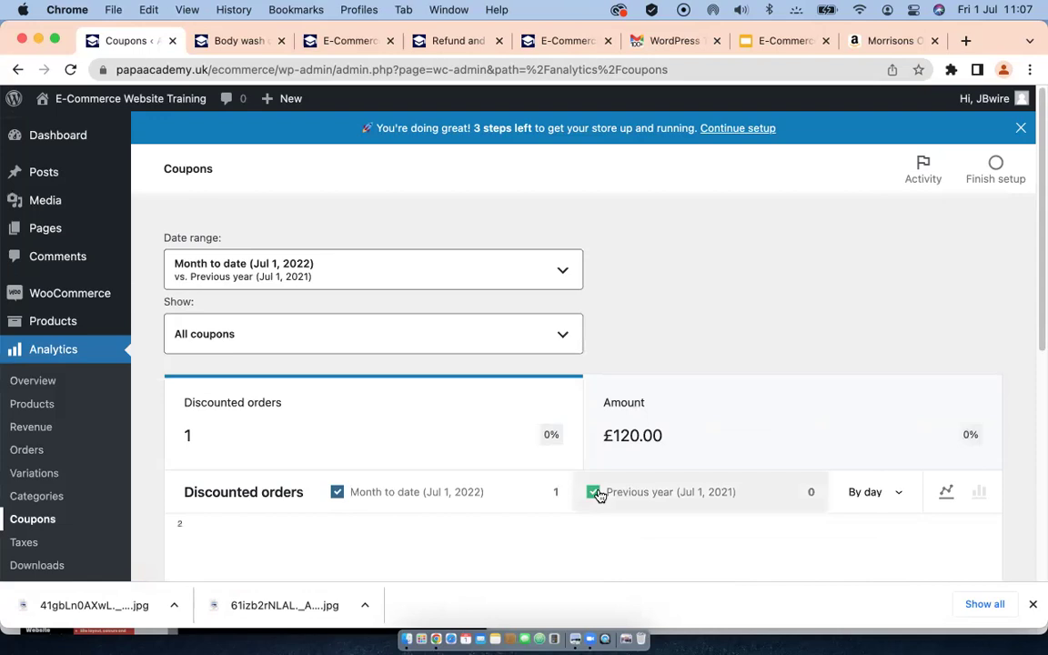
pyautogui.scroll(-3, 598, 491)
pyautogui.scroll(-3, 598, 494)
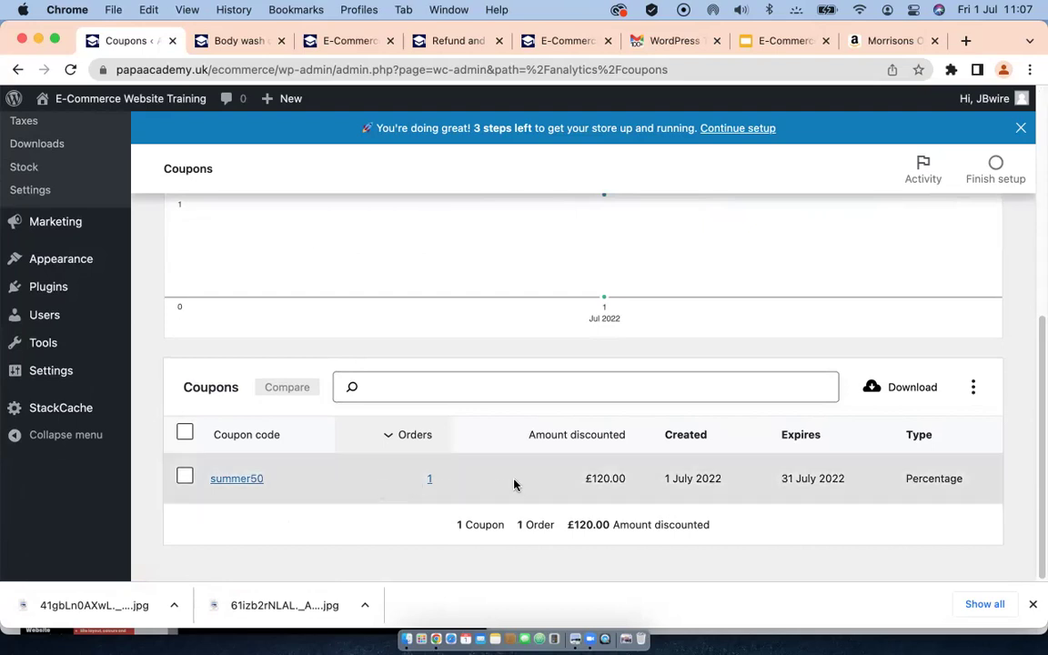
pyautogui.scroll(5, 454, 491)
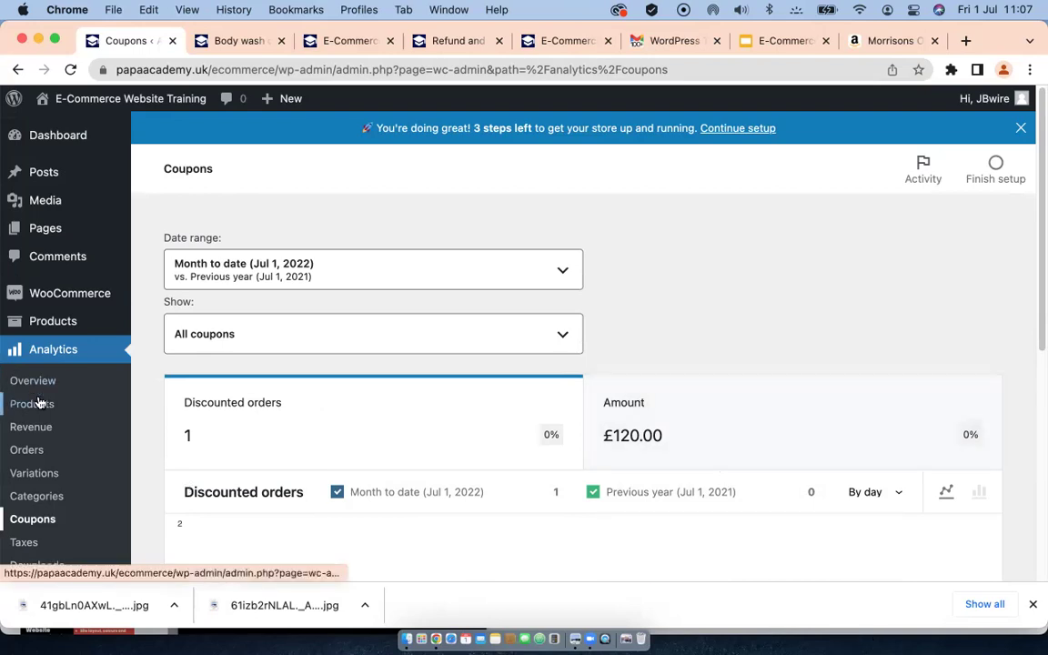
pyautogui.scroll(-2, 39, 402)
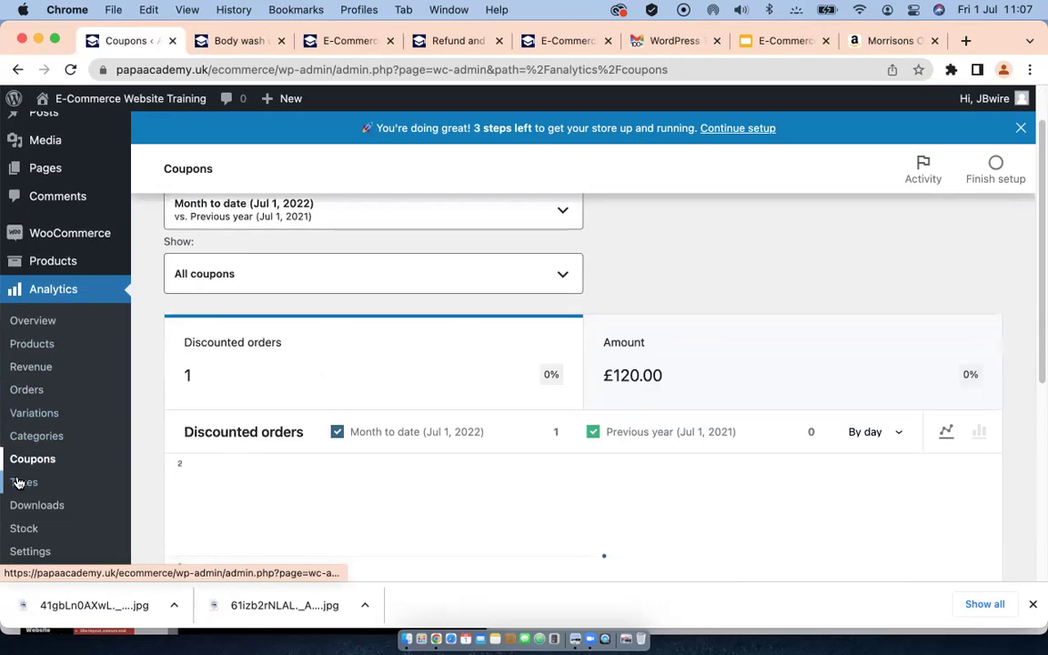
pyautogui.scroll(-3, 22, 478)
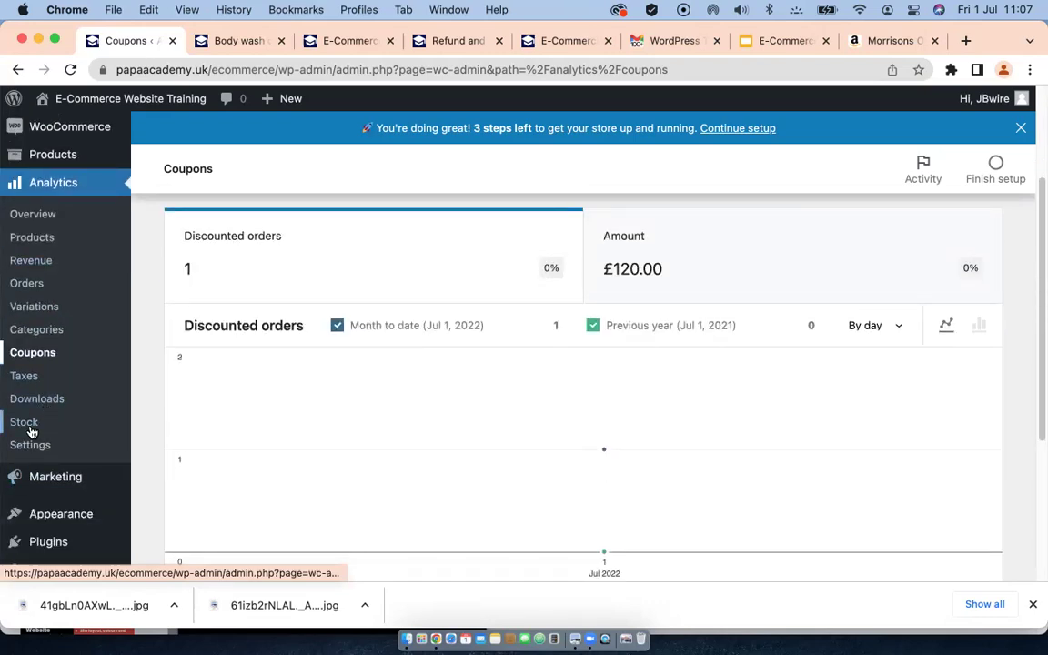
pyautogui.scroll(-2, 41, 423)
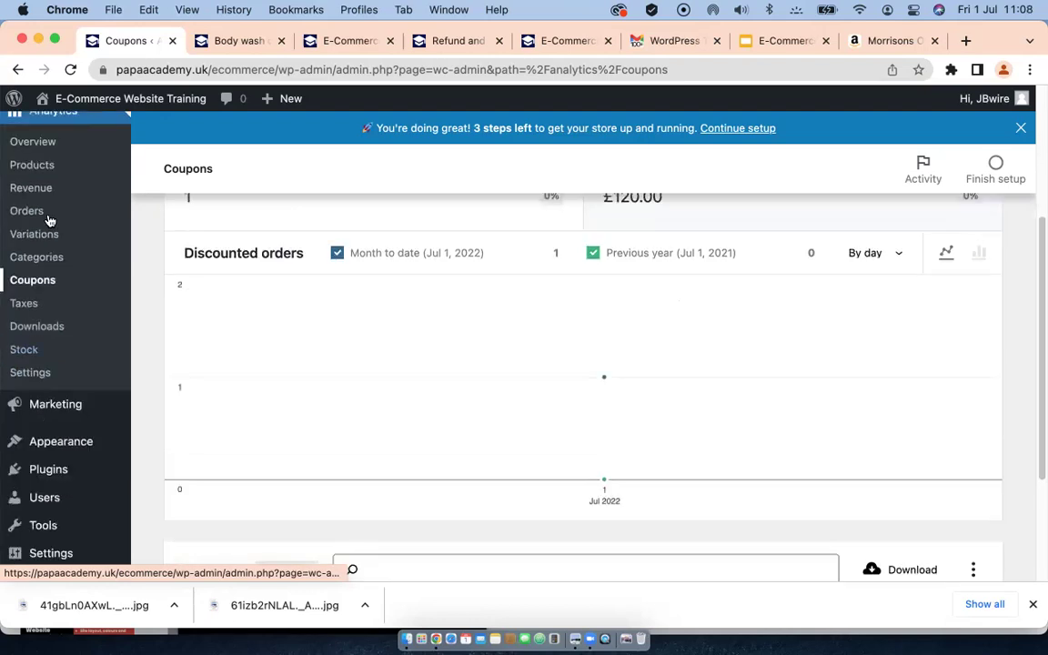
# Step: Check the Analytics Stock report listing Hair shampoo at 58 and Body wash cream at 100
pyautogui.click(25, 349)
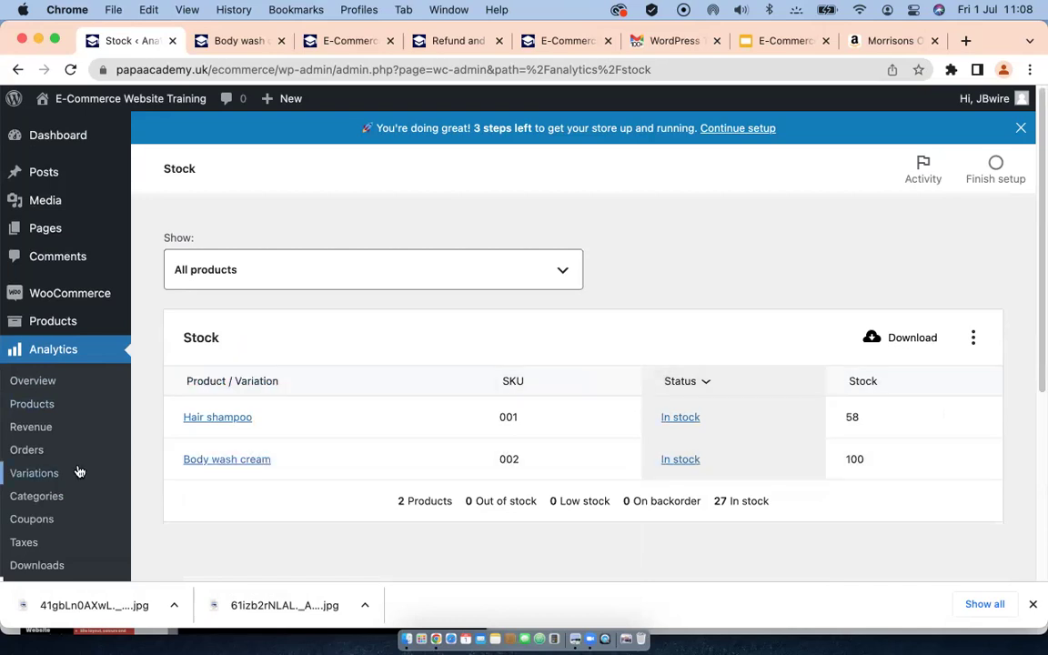
pyautogui.scroll(-3, 40, 428)
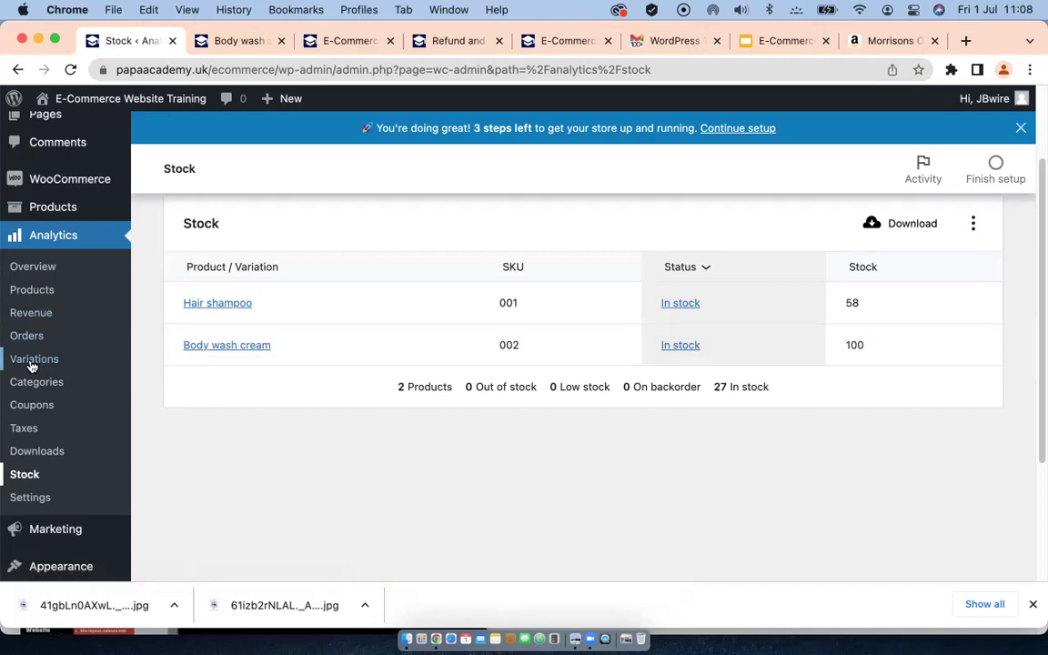
pyautogui.moveTo(55, 541)
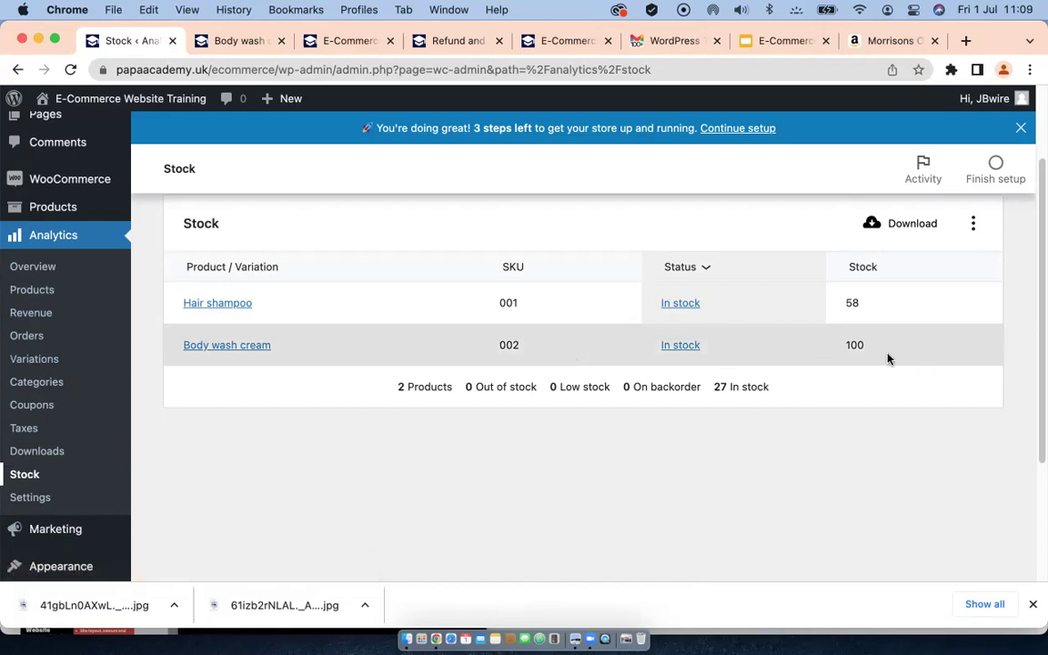
pyautogui.scroll(3, 145, 314)
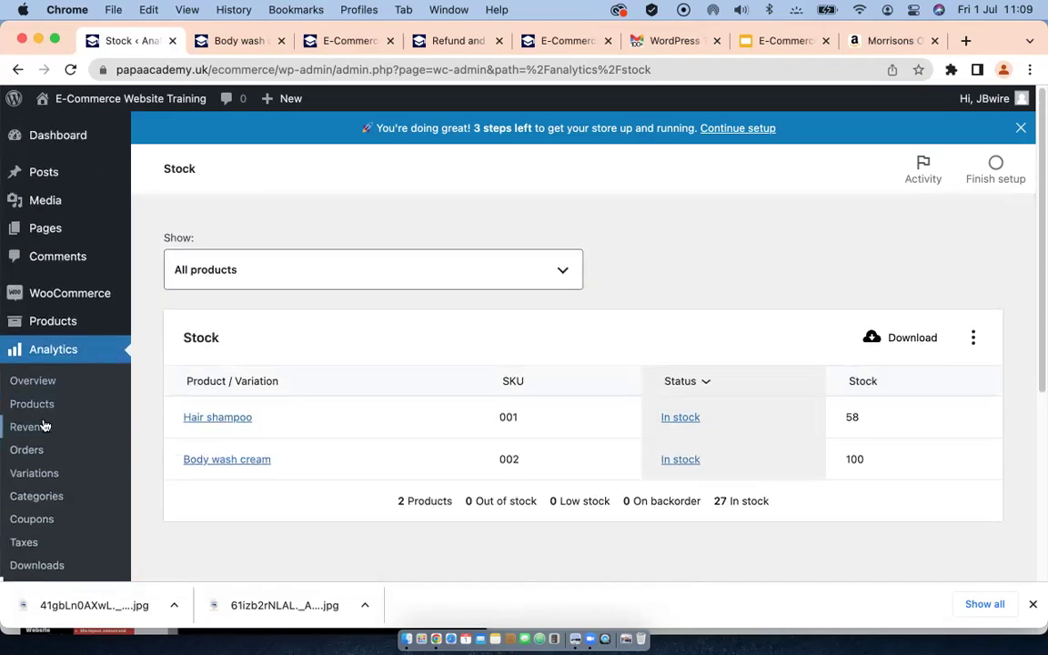
pyautogui.scroll(-6, 42, 421)
pyautogui.moveTo(46, 425)
pyautogui.scroll(-1, 47, 424)
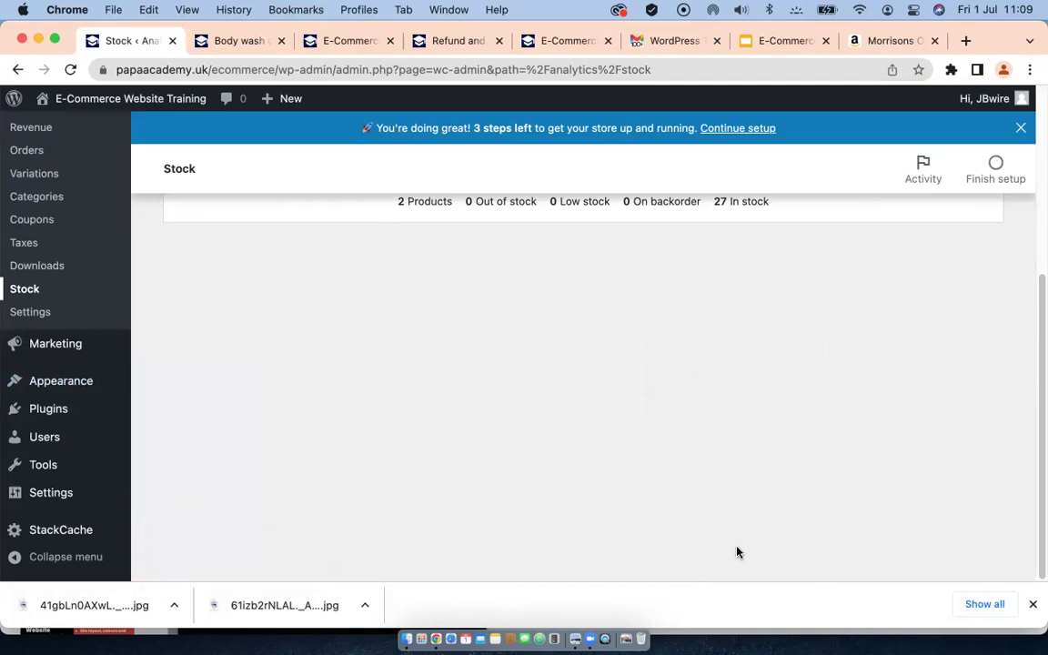
pyautogui.scroll(5, 753, 454)
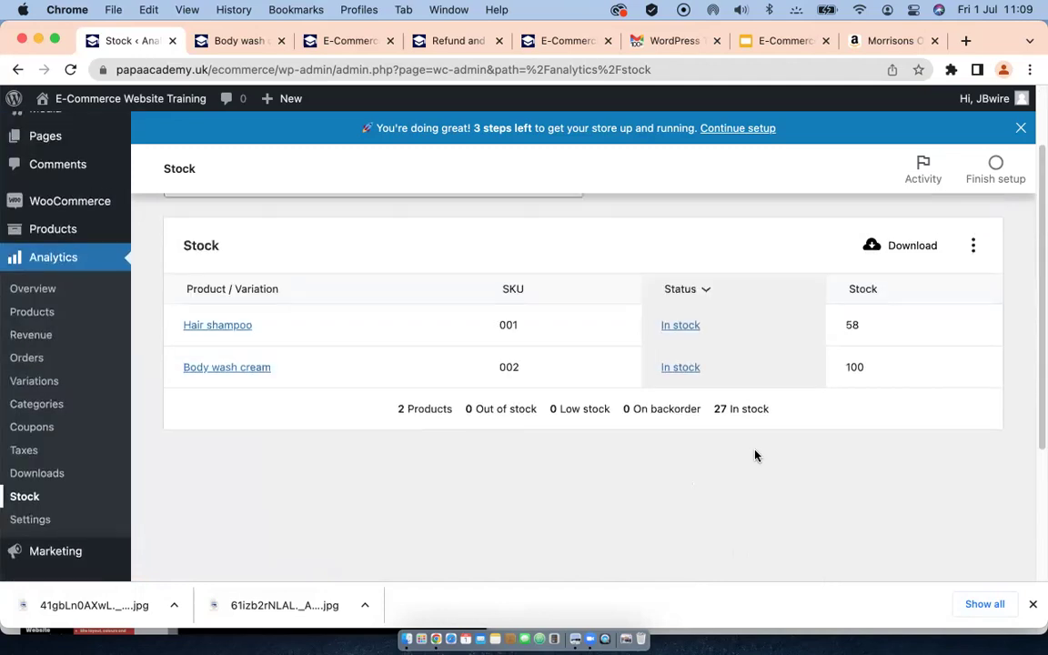